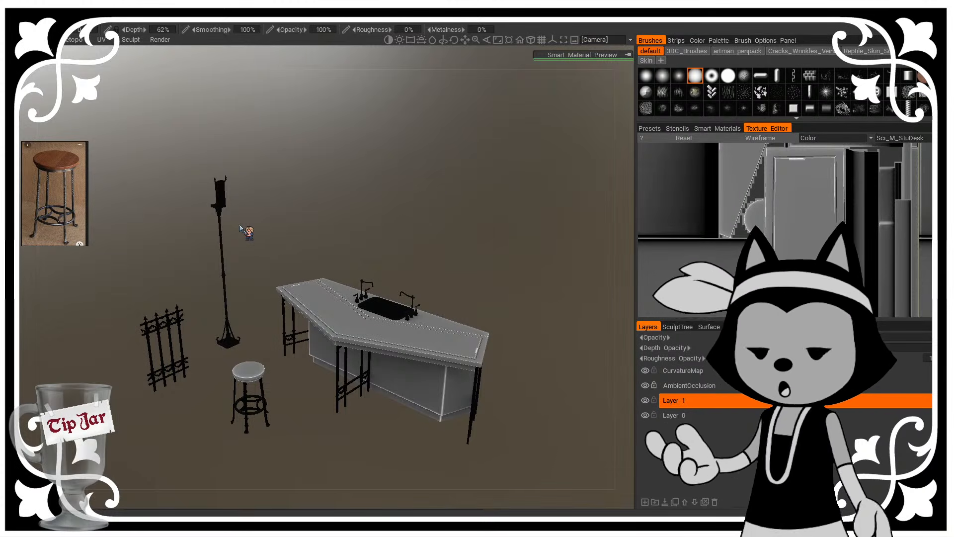
Step: Nudge the stool reference photo slightly higher beside the furniture scene
{"action": "middle_click_drag", "start_coordinate": [277, 224], "coordinate": [409, 185]}
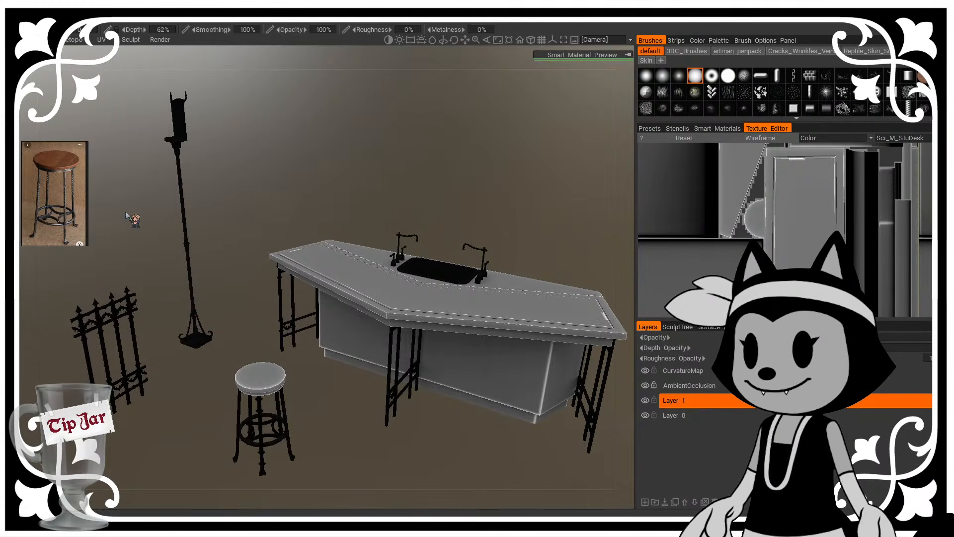
{"action": "middle_click_drag", "start_coordinate": [266, 162], "coordinate": [243, 152]}
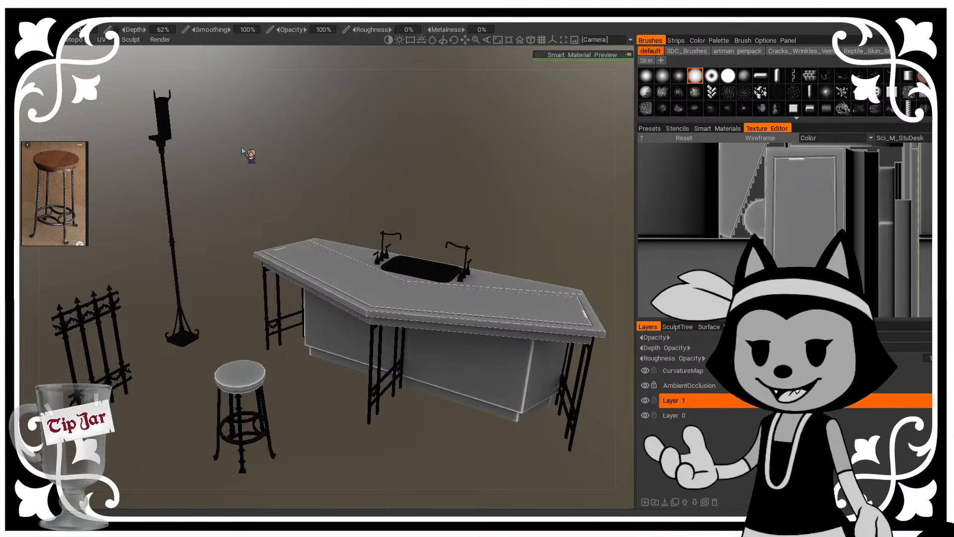
{"action": "middle_click_drag", "start_coordinate": [281, 206], "coordinate": [290, 134]}
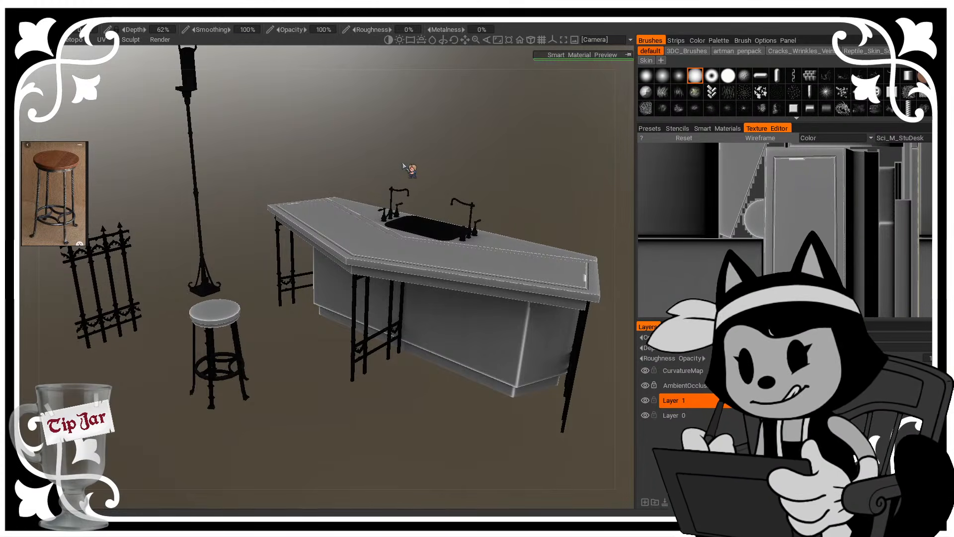
{"action": "scroll", "coordinate": [382, 134], "scroll_direction": "up", "scroll_amount": 3}
{"action": "left_click_drag", "start_coordinate": [395, 128], "coordinate": [431, 145]}
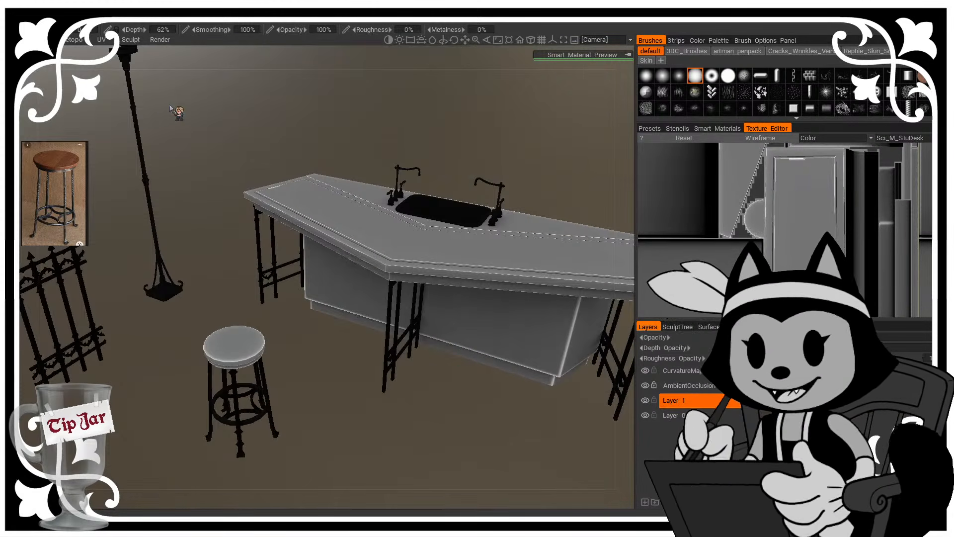
{"action": "left_click_drag", "start_coordinate": [88, 178], "coordinate": [74, 172]}
{"action": "middle_click_drag", "start_coordinate": [294, 122], "coordinate": [316, 128]}
{"action": "left_click_drag", "start_coordinate": [318, 130], "coordinate": [224, 162]}
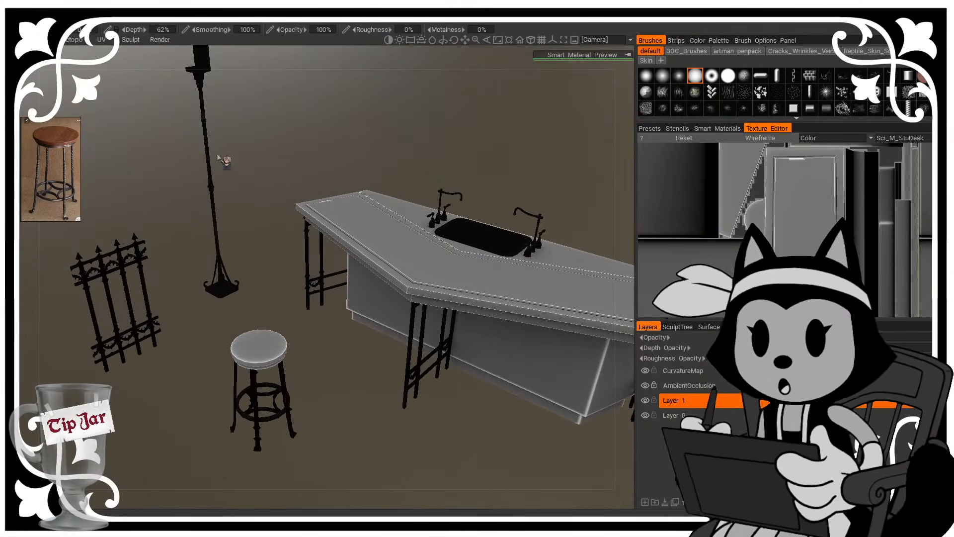
Step: Set the paint colour to dark grey RGB 39, 39, 39 and fill the stool seat with it
{"action": "left_click", "coordinate": [12, 199]}
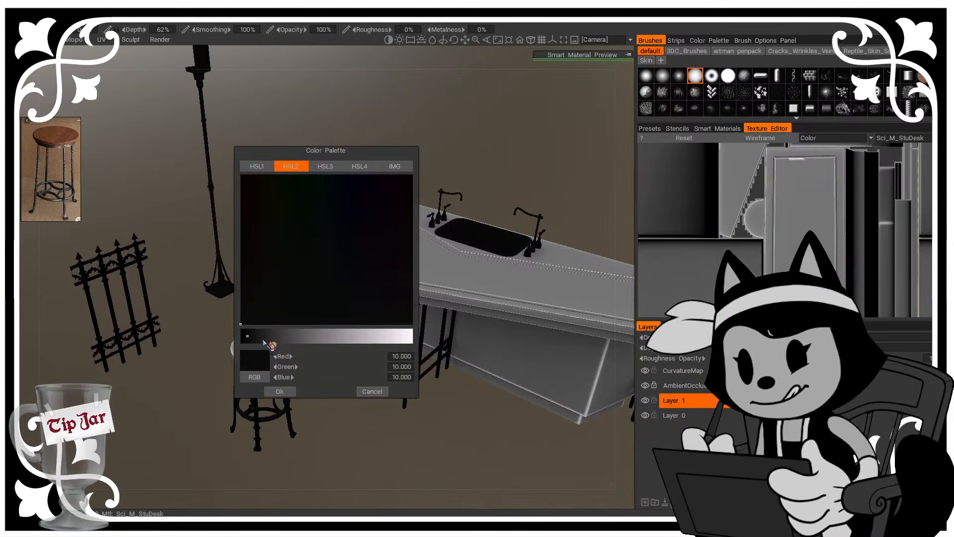
{"action": "left_click_drag", "start_coordinate": [263, 340], "coordinate": [266, 341]}
{"action": "left_click", "coordinate": [281, 391]}
{"action": "left_click", "coordinate": [268, 349]}
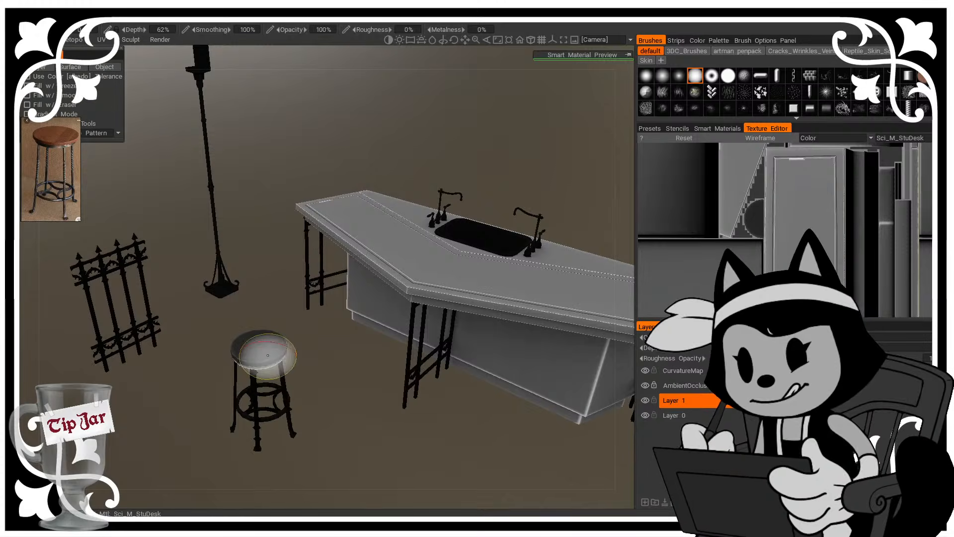
{"action": "left_click_drag", "start_coordinate": [298, 373], "coordinate": [293, 313]}
{"action": "right_click_drag", "start_coordinate": [293, 313], "coordinate": [265, 329]}
{"action": "middle_click_drag", "start_coordinate": [265, 329], "coordinate": [356, 146]}
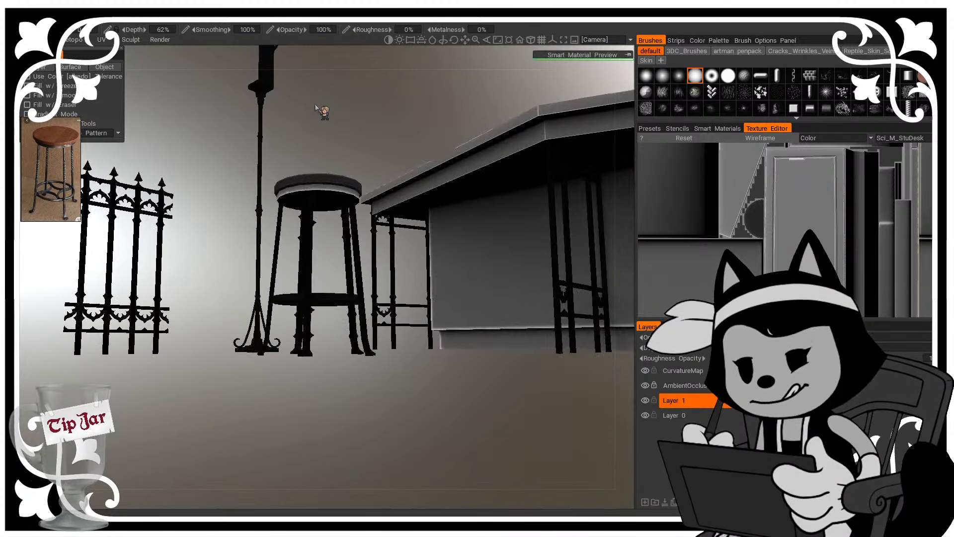
{"action": "right_click_drag", "start_coordinate": [312, 105], "coordinate": [308, 144]}
{"action": "middle_click_drag", "start_coordinate": [308, 144], "coordinate": [309, 215]}
{"action": "left_click", "coordinate": [299, 79]}
Step: Fill the bar counter's top and base with the same dark grey
{"action": "middle_click_drag", "start_coordinate": [343, 107], "coordinate": [348, 263]}
{"action": "right_click_drag", "start_coordinate": [348, 263], "coordinate": [349, 185]}
{"action": "left_click_drag", "start_coordinate": [349, 164], "coordinate": [359, 209]}
{"action": "middle_click_drag", "start_coordinate": [359, 208], "coordinate": [294, 333]}
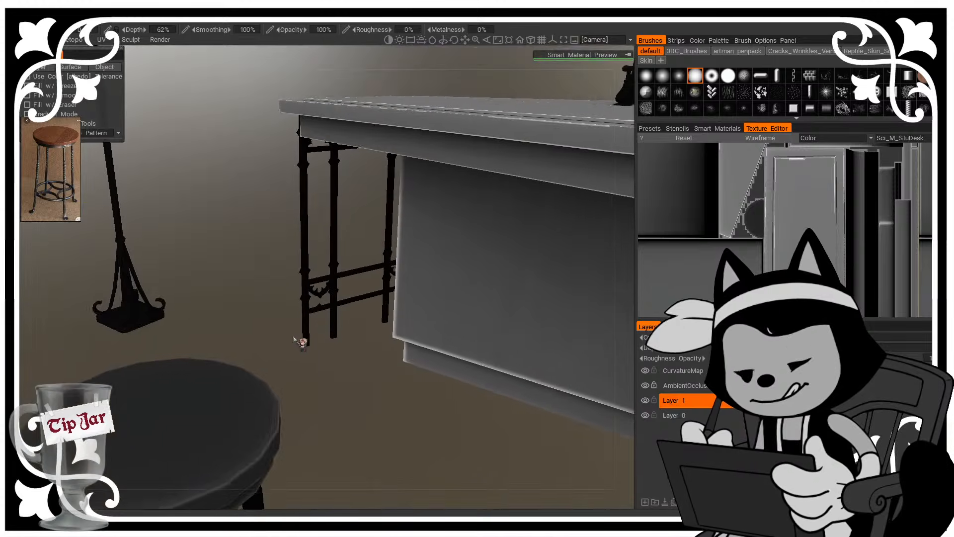
{"action": "right_click_drag", "start_coordinate": [384, 410], "coordinate": [366, 298]}
{"action": "left_click", "coordinate": [385, 226]}
{"action": "middle_click_drag", "start_coordinate": [420, 165], "coordinate": [351, 162]}
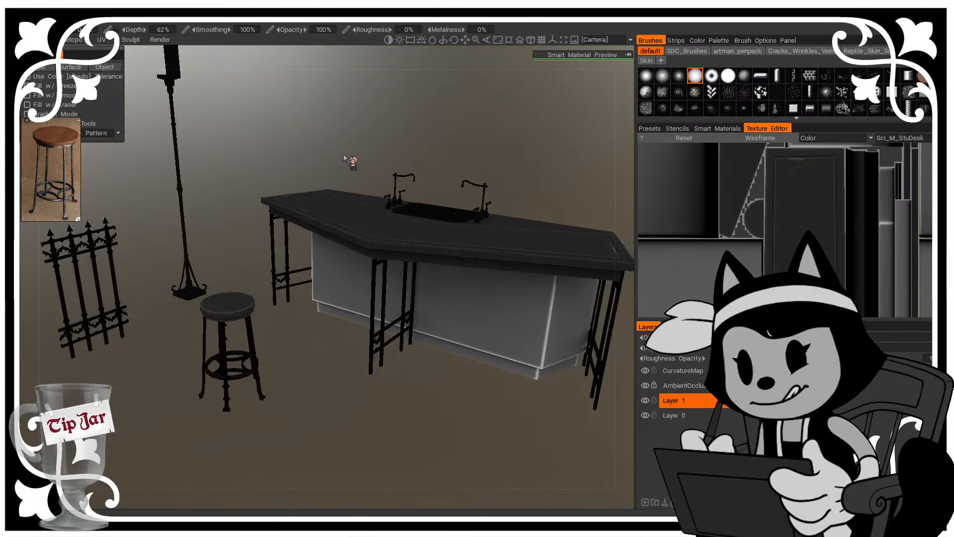
{"action": "left_click", "coordinate": [343, 295]}
Step: Pick a slightly lighter grey and refill the stool seat and countertop with it
{"action": "mouse_move", "coordinate": [341, 396]}
{"action": "left_mouse_down"}
{"action": "mouse_move", "coordinate": [425, 404]}
{"action": "mouse_move", "coordinate": [454, 389]}
{"action": "mouse_move", "coordinate": [408, 417]}
{"action": "mouse_move", "coordinate": [364, 415]}
{"action": "left_mouse_up"}
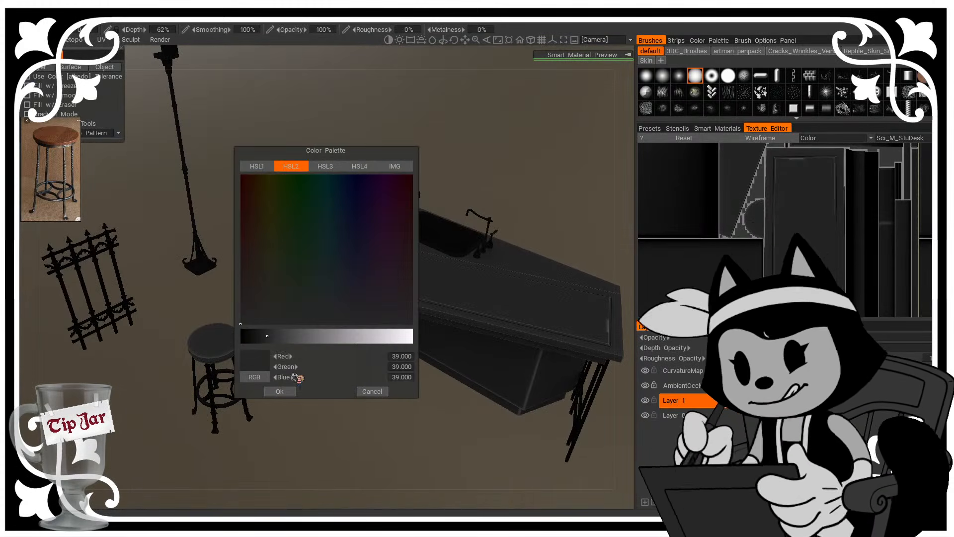
{"action": "left_click", "coordinate": [274, 337]}
{"action": "left_click", "coordinate": [281, 392]}
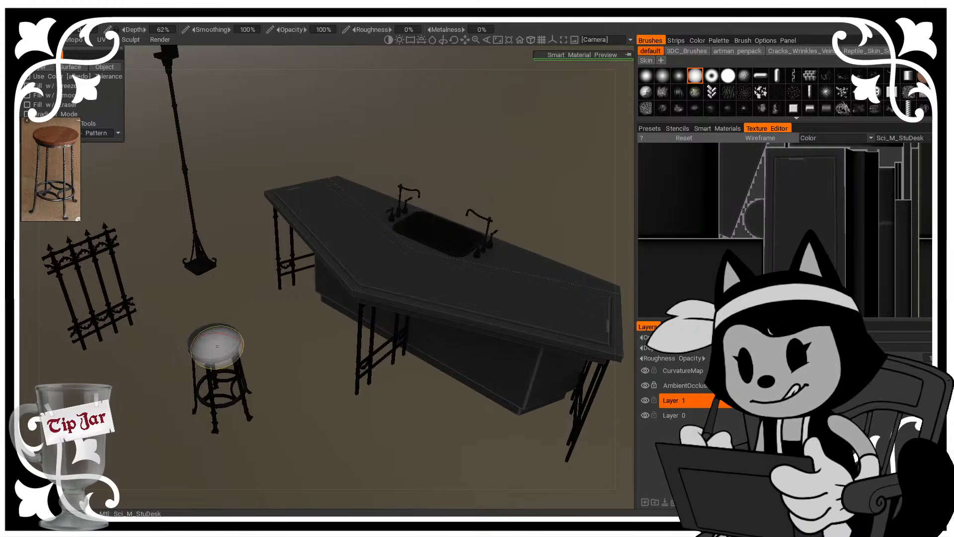
{"action": "left_click", "coordinate": [375, 263]}
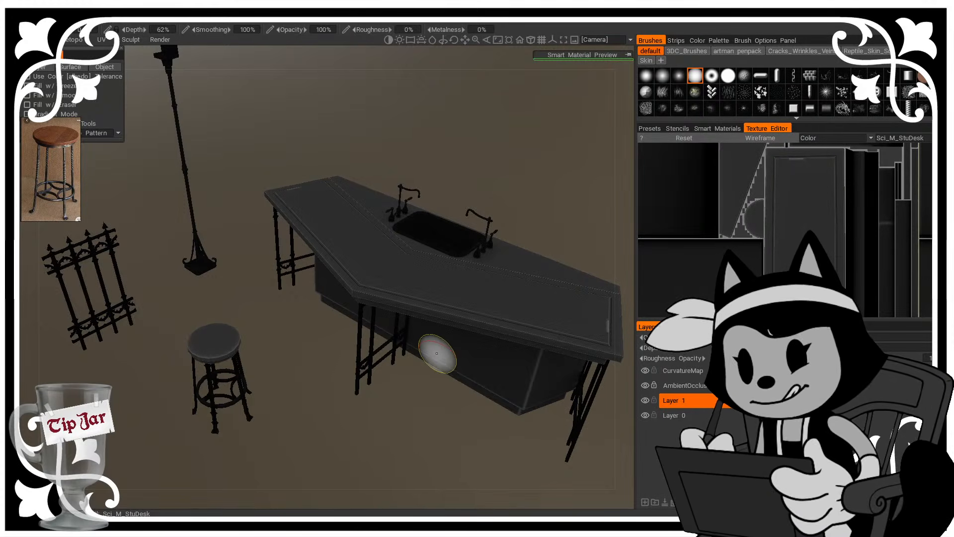
{"action": "left_click_drag", "start_coordinate": [247, 400], "coordinate": [212, 351]}
{"action": "left_click_drag", "start_coordinate": [313, 344], "coordinate": [401, 364]}
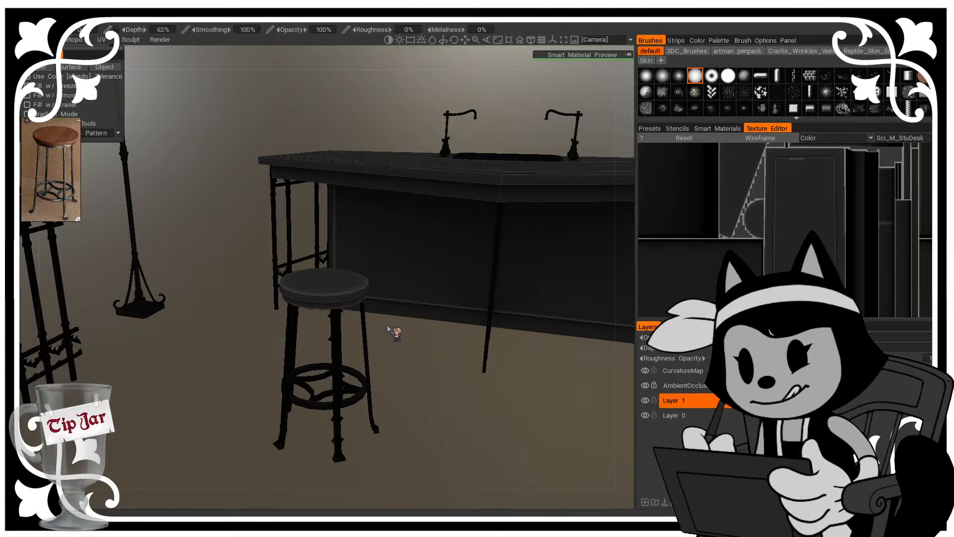
{"action": "right_click_drag", "start_coordinate": [411, 383], "coordinate": [422, 291]}
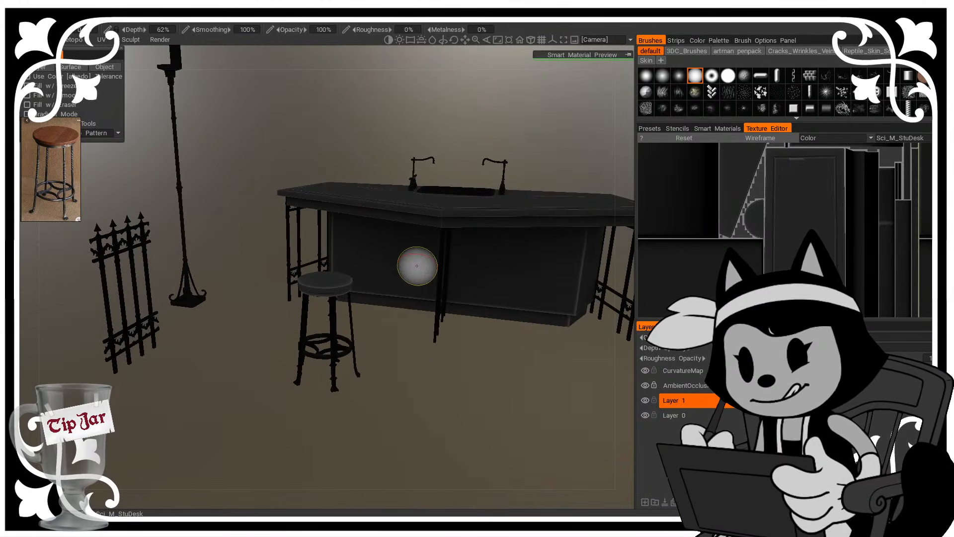
{"action": "left_click_drag", "start_coordinate": [400, 348], "coordinate": [437, 392]}
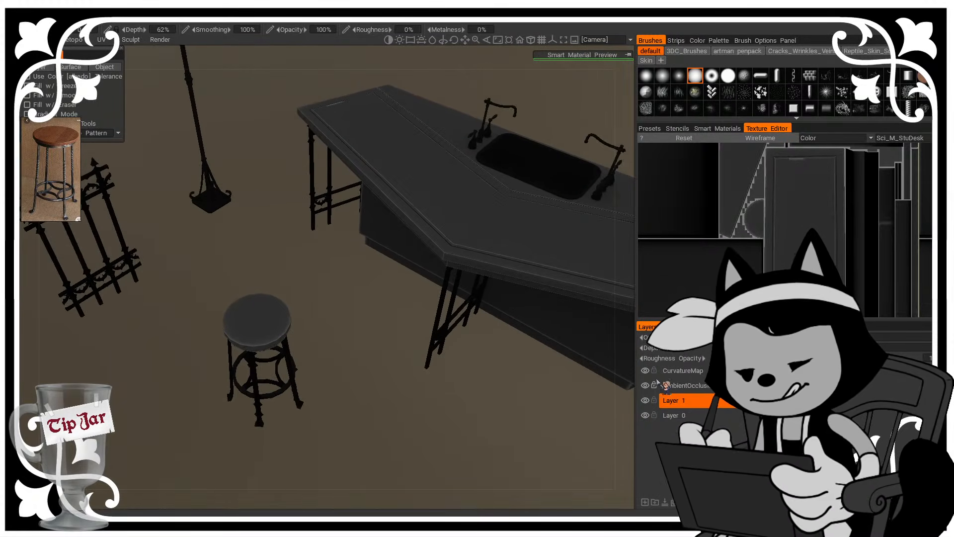
Step: Select the CurvatureMap layer and try a different blend mode, checking it on the fence and lamp post
{"action": "middle_click_drag", "start_coordinate": [388, 326], "coordinate": [454, 329]}
{"action": "right_click_drag", "start_coordinate": [455, 328], "coordinate": [441, 336]}
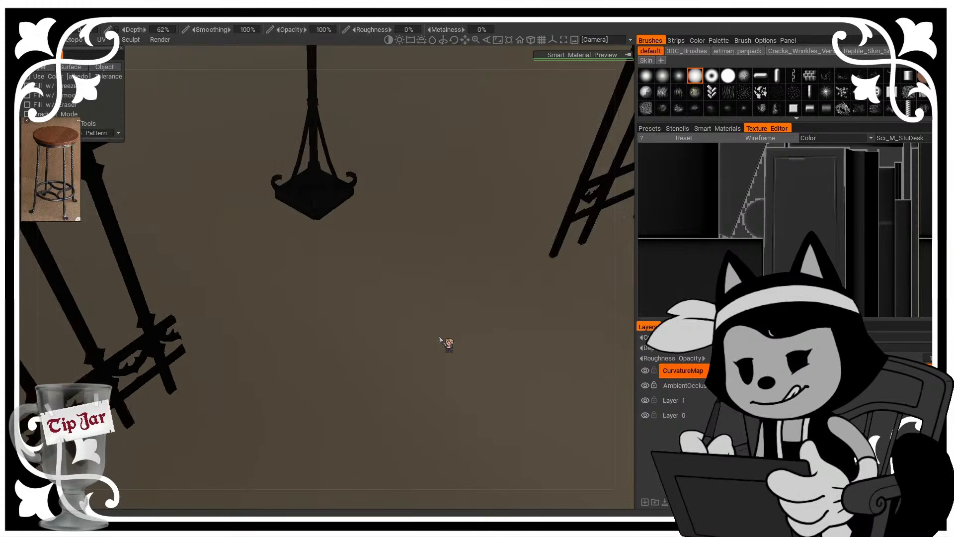
{"action": "middle_click_drag", "start_coordinate": [441, 337], "coordinate": [478, 301]}
{"action": "right_click_drag", "start_coordinate": [478, 302], "coordinate": [419, 318]}
{"action": "middle_click_drag", "start_coordinate": [420, 253], "coordinate": [344, 381]}
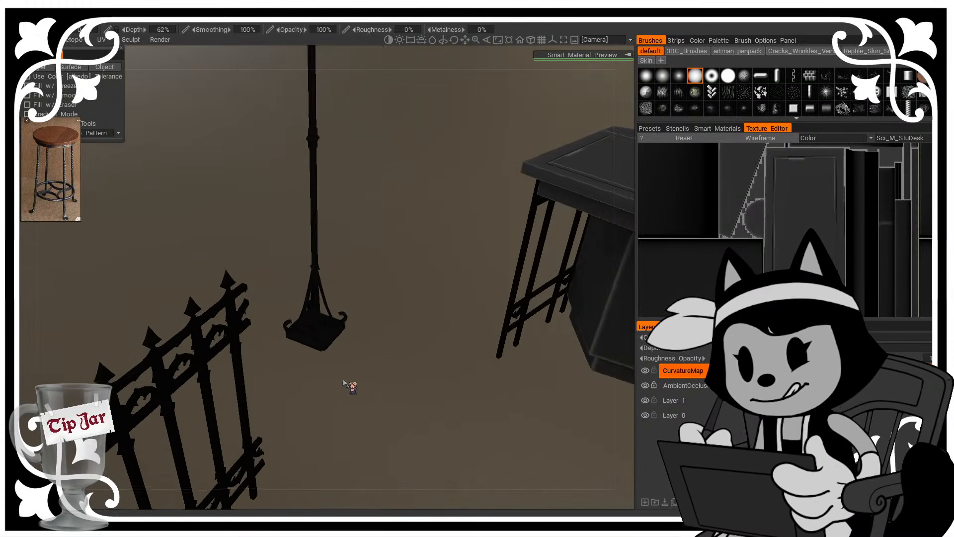
{"action": "left_click_drag", "start_coordinate": [344, 381], "coordinate": [415, 309]}
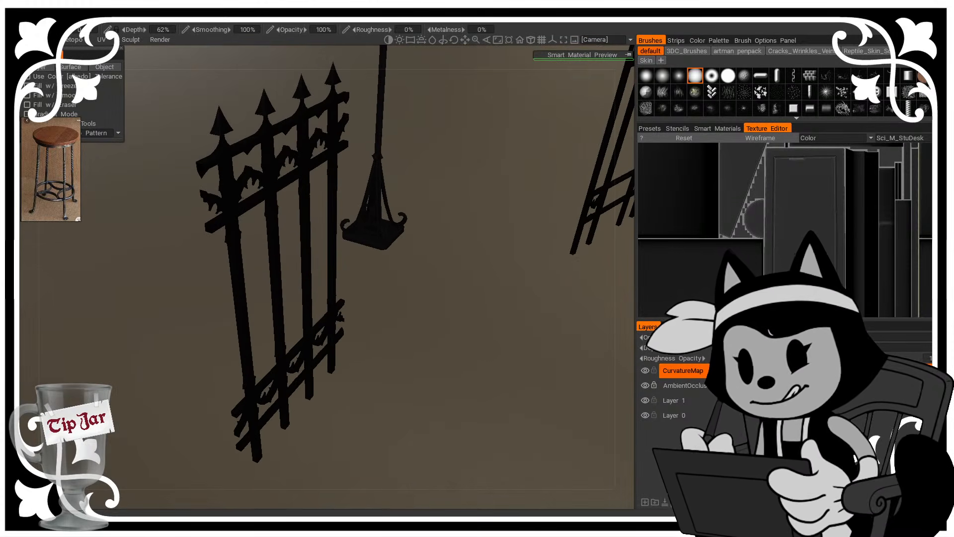
{"action": "left_click", "coordinate": [838, 337]}
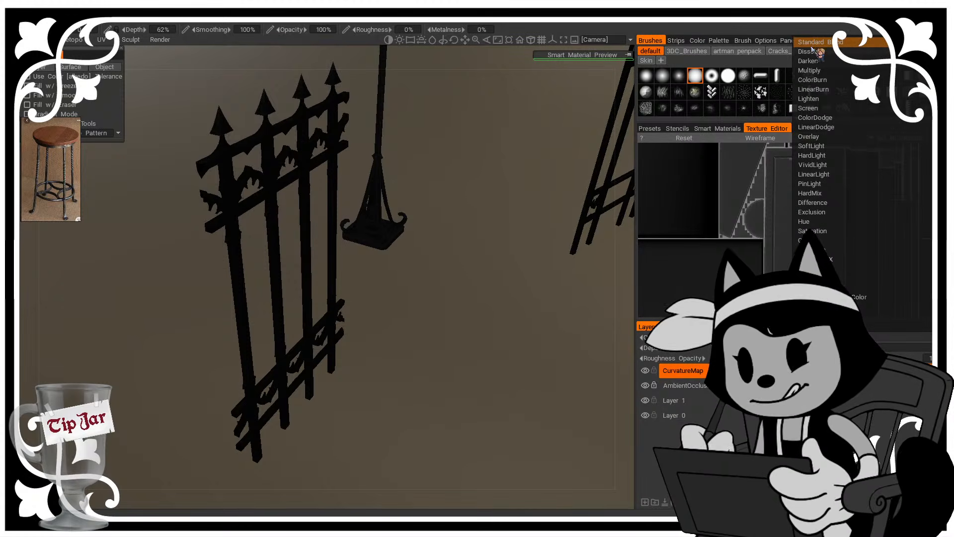
{"action": "left_click_drag", "start_coordinate": [405, 282], "coordinate": [422, 311]}
{"action": "right_click_drag", "start_coordinate": [421, 311], "coordinate": [448, 324]}
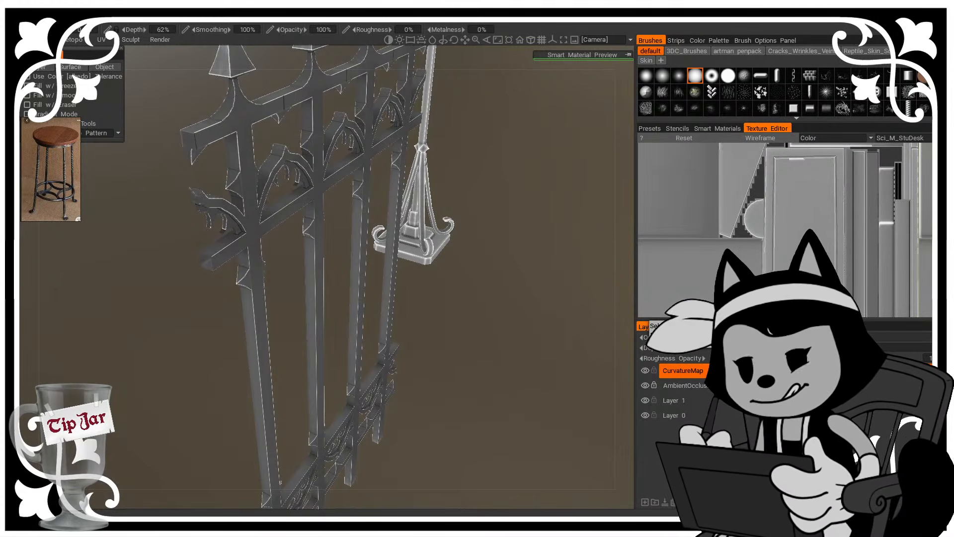
Step: Try another blend mode on the CurvatureMap layer and check the edges of the stool and counter
{"action": "left_click_drag", "start_coordinate": [529, 387], "coordinate": [491, 421]}
{"action": "right_click_drag", "start_coordinate": [485, 386], "coordinate": [475, 342]}
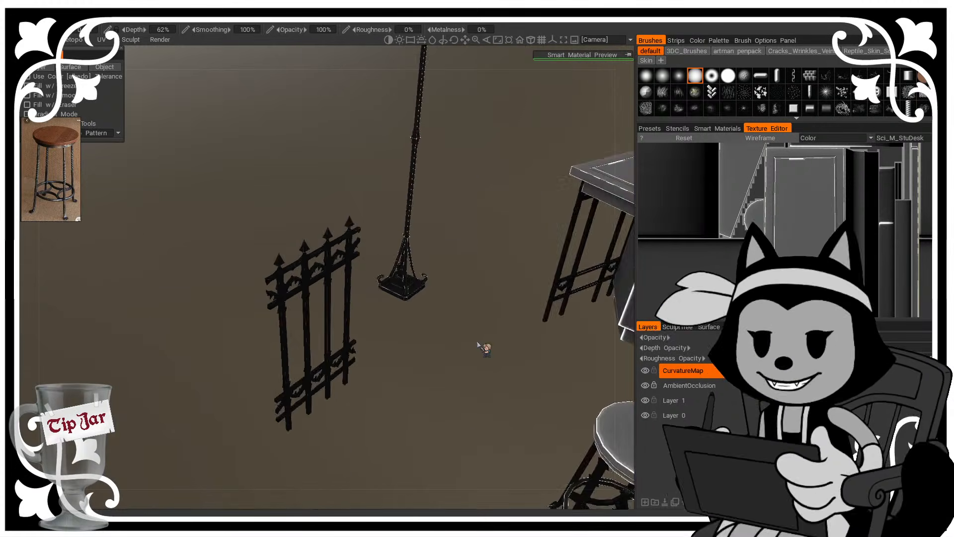
{"action": "middle_click_drag", "start_coordinate": [476, 342], "coordinate": [387, 223]}
{"action": "middle_click_drag", "start_coordinate": [373, 405], "coordinate": [309, 302]}
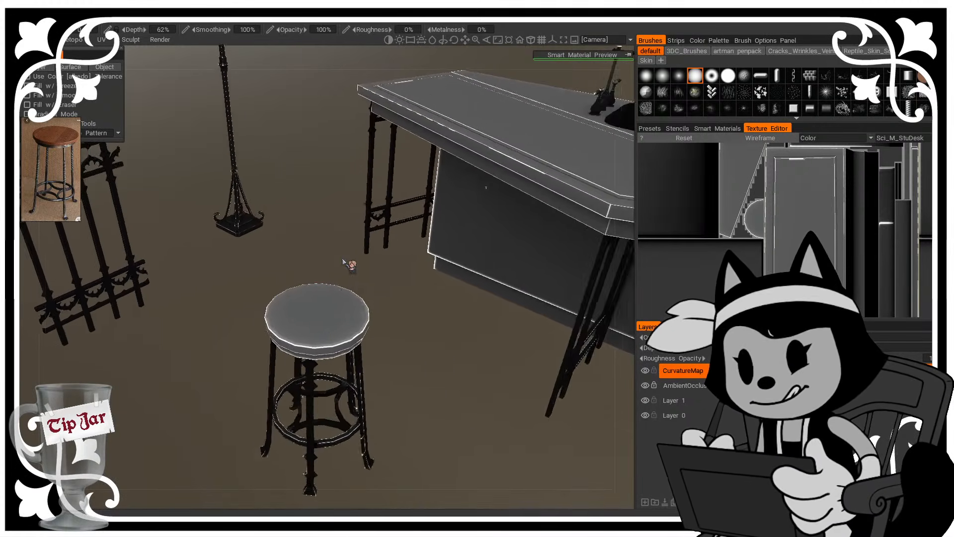
{"action": "middle_click_drag", "start_coordinate": [344, 258], "coordinate": [386, 241]}
{"action": "right_click_drag", "start_coordinate": [368, 237], "coordinate": [378, 242]}
{"action": "left_click_drag", "start_coordinate": [301, 298], "coordinate": [379, 283]}
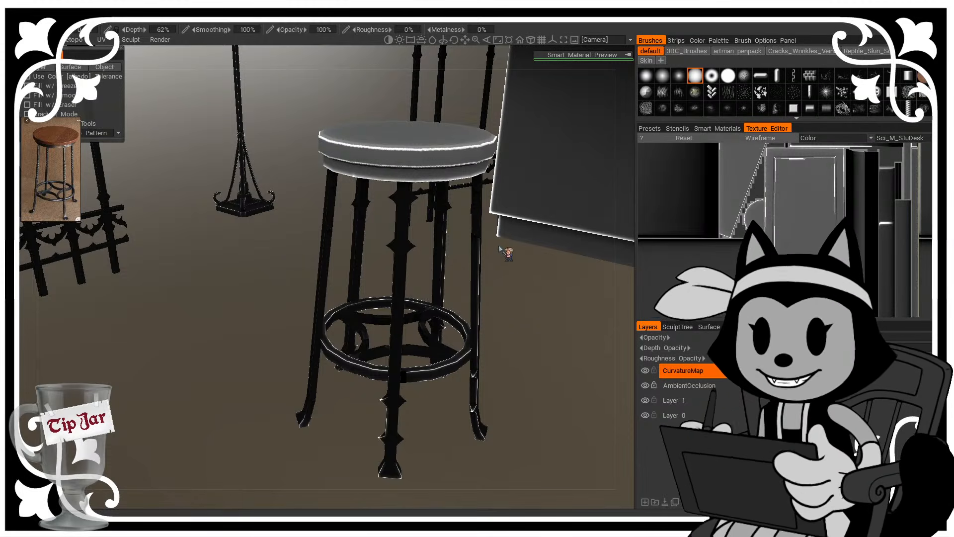
Step: Try a subtler blend of the CurvatureMap layer and check it on the stool
{"action": "left_click_drag", "start_coordinate": [499, 248], "coordinate": [471, 284]}
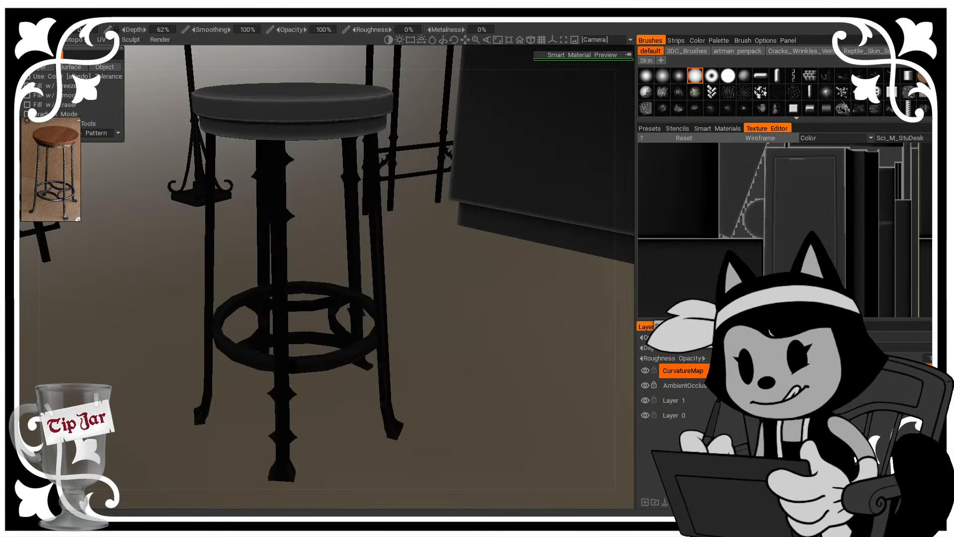
{"action": "mouse_move", "coordinate": [469, 369]}
{"action": "middle_mouse_down"}
{"action": "mouse_move", "coordinate": [489, 406]}
{"action": "mouse_move", "coordinate": [517, 413]}
{"action": "middle_mouse_up"}
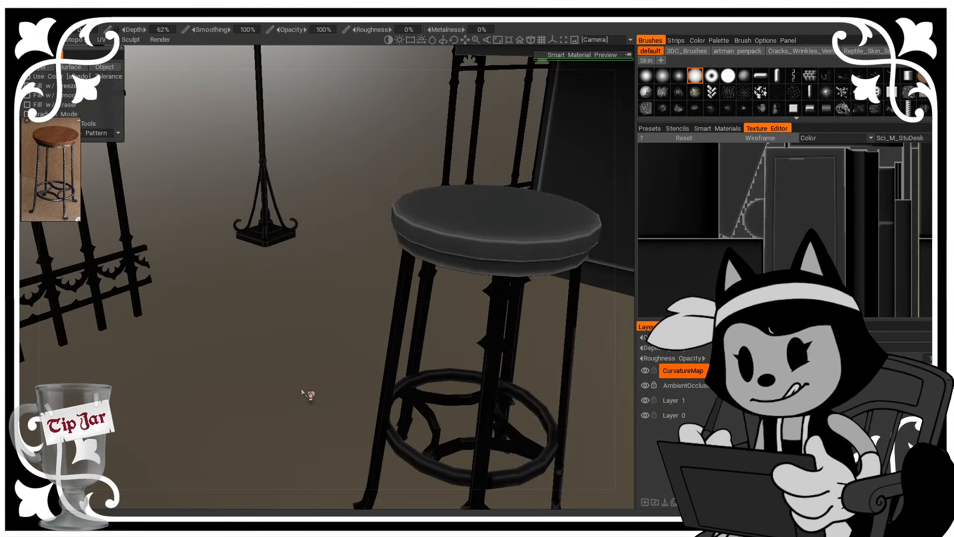
{"action": "middle_click_drag", "start_coordinate": [301, 387], "coordinate": [418, 414]}
{"action": "right_click_drag", "start_coordinate": [352, 357], "coordinate": [404, 363]}
{"action": "left_click_drag", "start_coordinate": [404, 362], "coordinate": [435, 382]}
{"action": "middle_click_drag", "start_coordinate": [435, 382], "coordinate": [349, 389]}
Step: Give the CurvatureMap layer a blend with stronger edge highlights and check it on the lamp post
{"action": "middle_click_drag", "start_coordinate": [431, 345], "coordinate": [393, 391]}
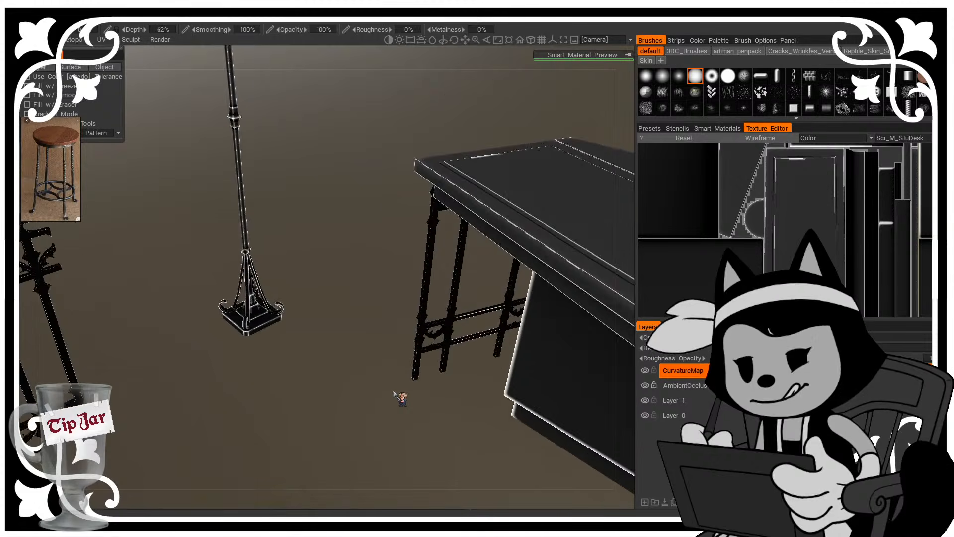
{"action": "right_click_drag", "start_coordinate": [393, 391], "coordinate": [371, 382]}
{"action": "left_click_drag", "start_coordinate": [350, 359], "coordinate": [316, 366]}
{"action": "middle_click_drag", "start_coordinate": [318, 253], "coordinate": [388, 325]}
{"action": "right_click_drag", "start_coordinate": [392, 328], "coordinate": [426, 371]}
{"action": "middle_click_drag", "start_coordinate": [427, 371], "coordinate": [541, 285]}
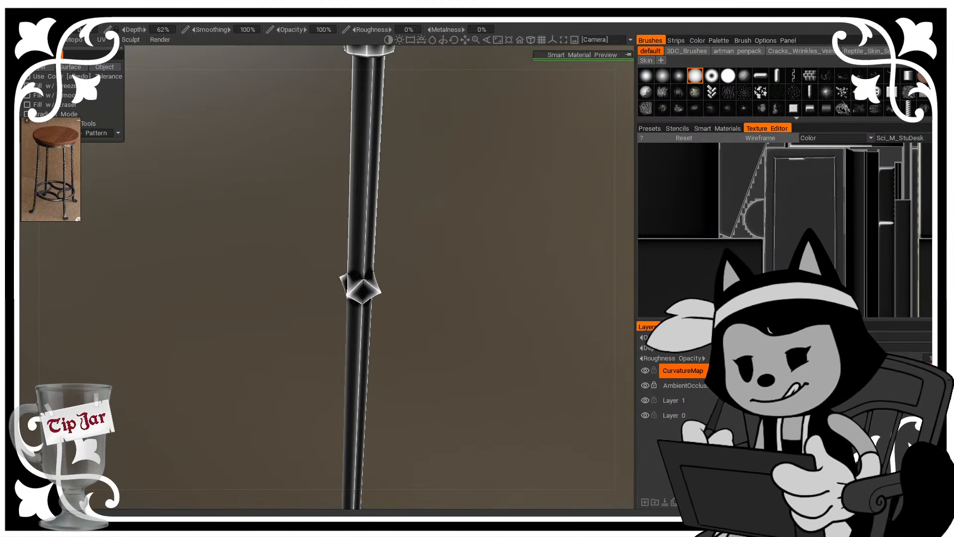
Step: Soften the CurvatureMap layer's edge highlights on the furniture
{"action": "left_click_drag", "start_coordinate": [541, 298], "coordinate": [545, 335]}
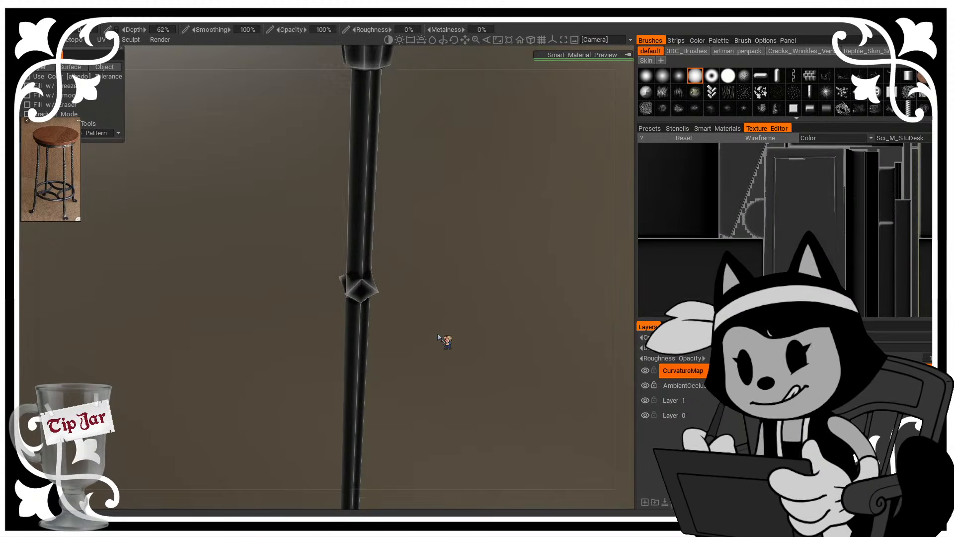
{"action": "right_click_drag", "start_coordinate": [443, 336], "coordinate": [391, 293]}
{"action": "middle_click_drag", "start_coordinate": [372, 384], "coordinate": [389, 256]}
{"action": "right_click_drag", "start_coordinate": [389, 253], "coordinate": [412, 314]}
{"action": "middle_click_drag", "start_coordinate": [422, 350], "coordinate": [328, 278]}
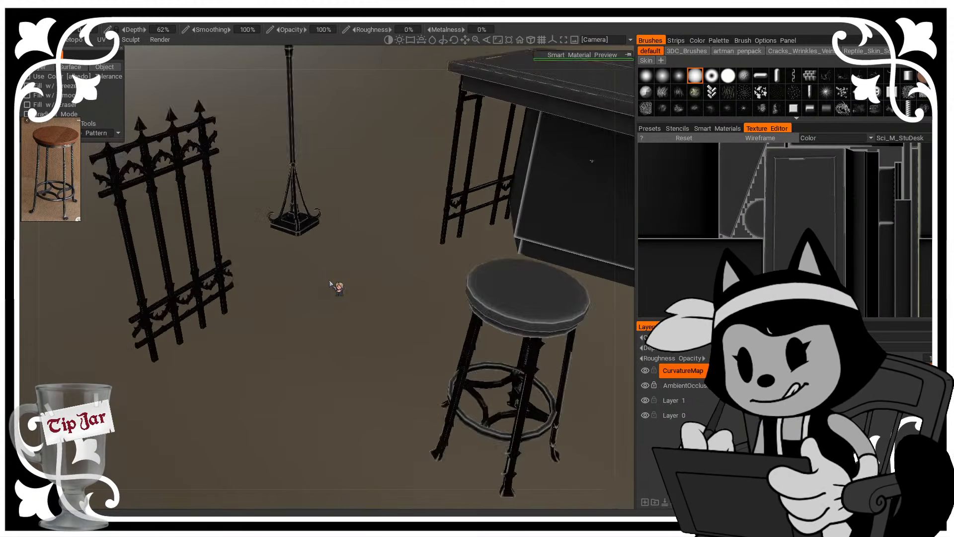
Step: Examine the softened edge highlights on the stool, counter, fence and lamp post from several angles
{"action": "right_click_drag", "start_coordinate": [325, 258], "coordinate": [364, 283]}
{"action": "middle_click_drag", "start_coordinate": [377, 293], "coordinate": [288, 233]}
{"action": "right_click_drag", "start_coordinate": [296, 280], "coordinate": [253, 265]}
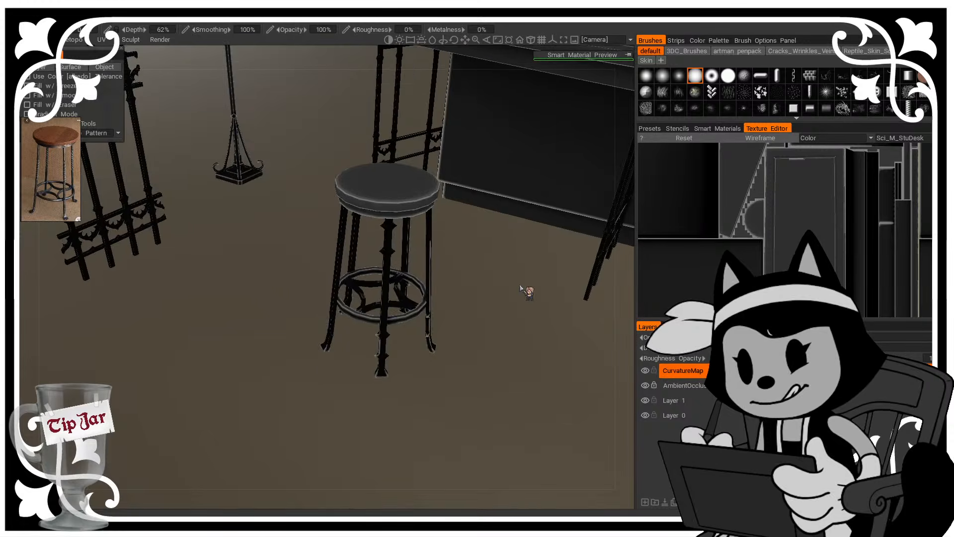
{"action": "right_click_drag", "start_coordinate": [520, 286], "coordinate": [537, 298]}
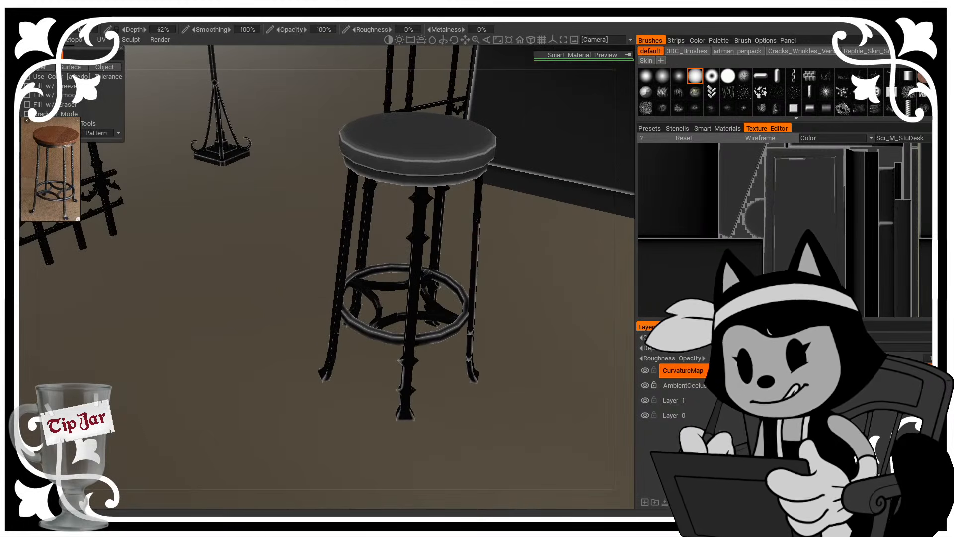
{"action": "middle_click_drag", "start_coordinate": [297, 263], "coordinate": [299, 358]}
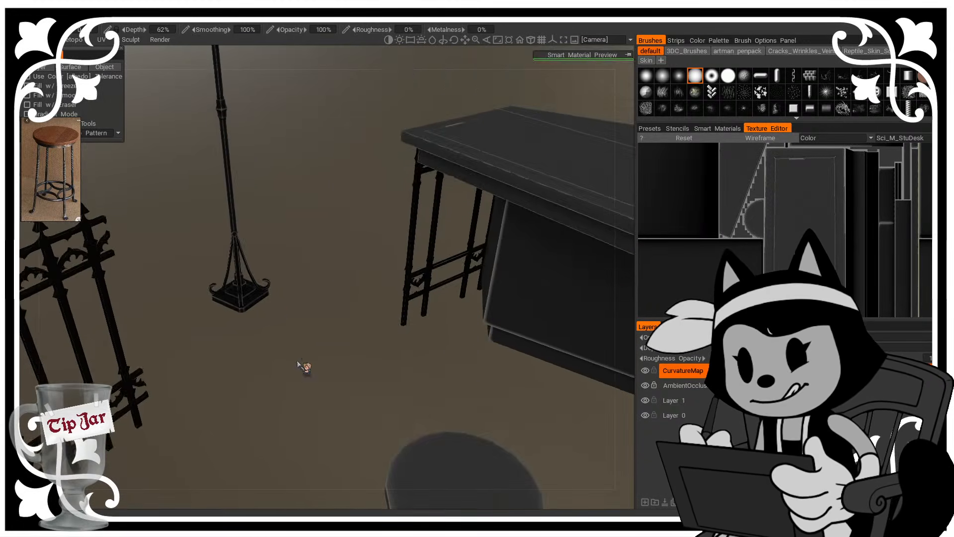
{"action": "middle_click_drag", "start_coordinate": [294, 203], "coordinate": [300, 286]}
{"action": "mouse_move", "coordinate": [300, 287]}
{"action": "right_mouse_down"}
{"action": "mouse_move", "coordinate": [327, 309]}
{"action": "mouse_move", "coordinate": [316, 293]}
{"action": "right_mouse_up"}
{"action": "left_click_drag", "start_coordinate": [317, 293], "coordinate": [410, 285]}
{"action": "right_click_drag", "start_coordinate": [409, 285], "coordinate": [364, 286]}
{"action": "middle_click_drag", "start_coordinate": [445, 386], "coordinate": [446, 257]}
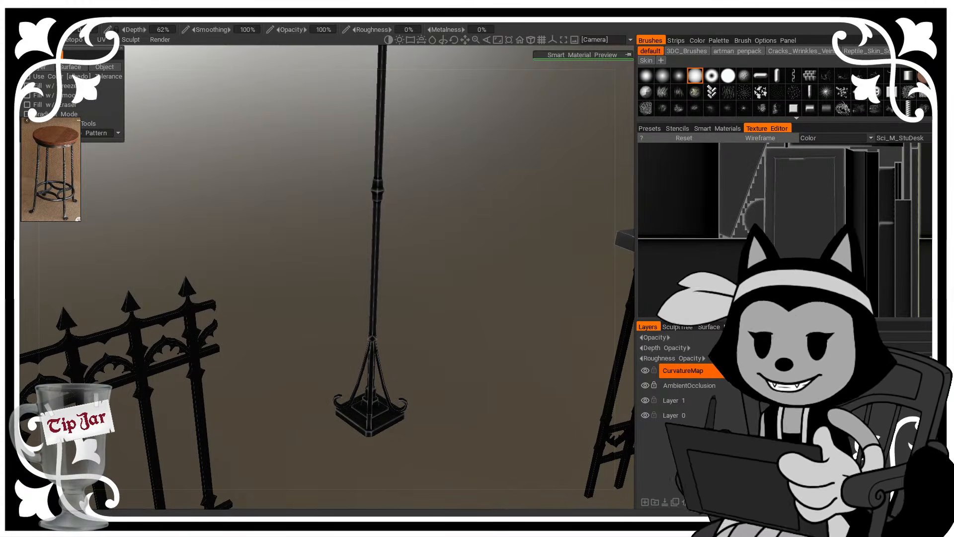
{"action": "middle_click_drag", "start_coordinate": [406, 260], "coordinate": [386, 259]}
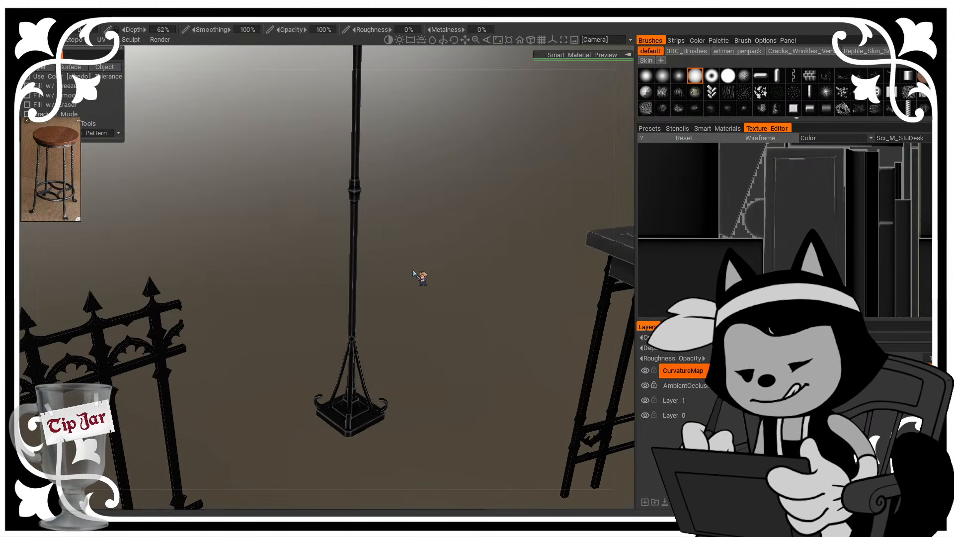
Step: Add a new layer above CurvatureMap and name it Overpaint
{"action": "middle_click_drag", "start_coordinate": [457, 309], "coordinate": [406, 287]}
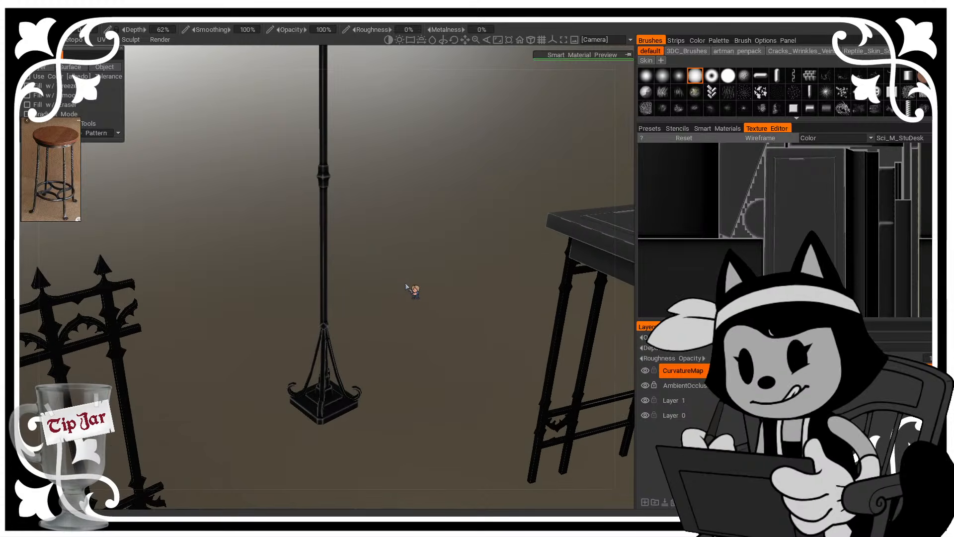
{"action": "middle_click_drag", "start_coordinate": [400, 324], "coordinate": [348, 210]}
{"action": "scroll", "coordinate": [365, 251], "scroll_direction": "down", "scroll_amount": 5}
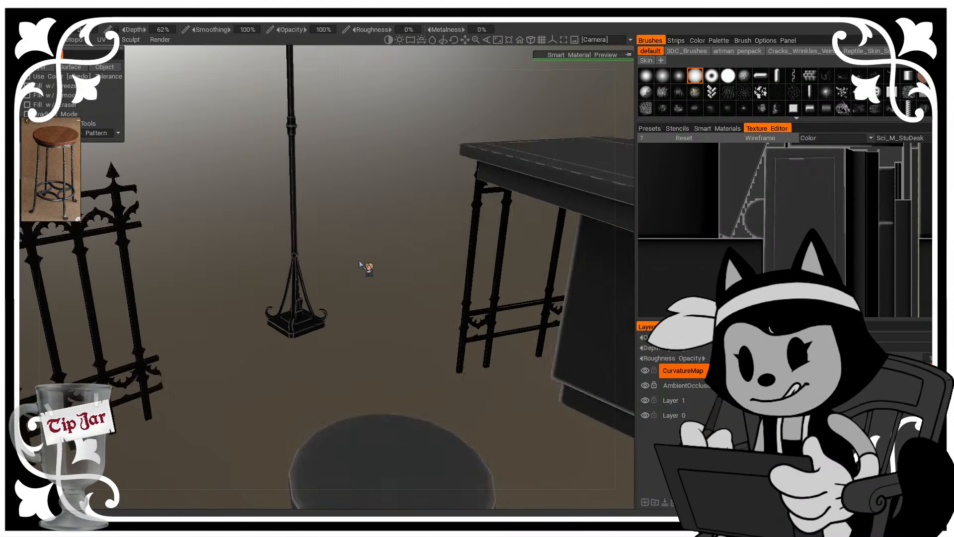
{"action": "left_click_drag", "start_coordinate": [357, 262], "coordinate": [358, 290]}
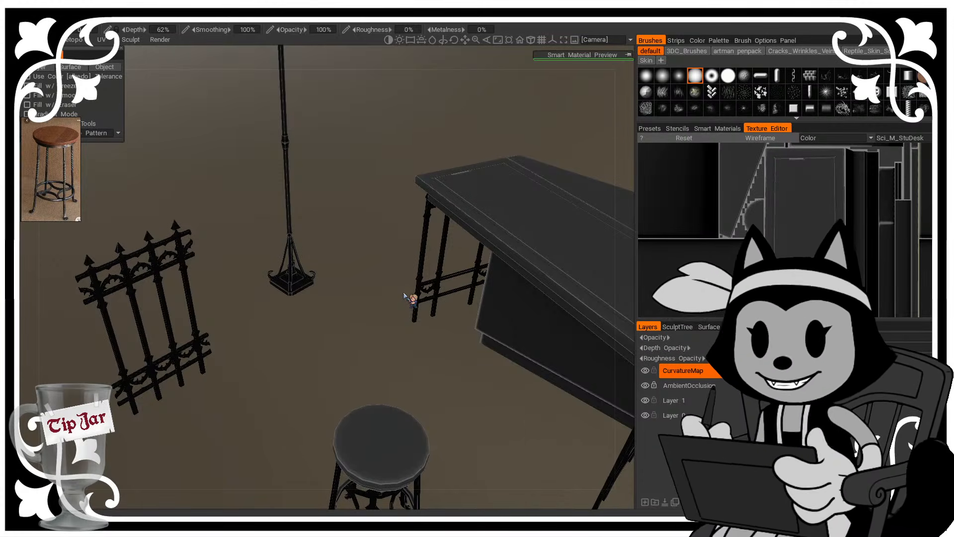
{"action": "right_click_drag", "start_coordinate": [419, 314], "coordinate": [392, 312]}
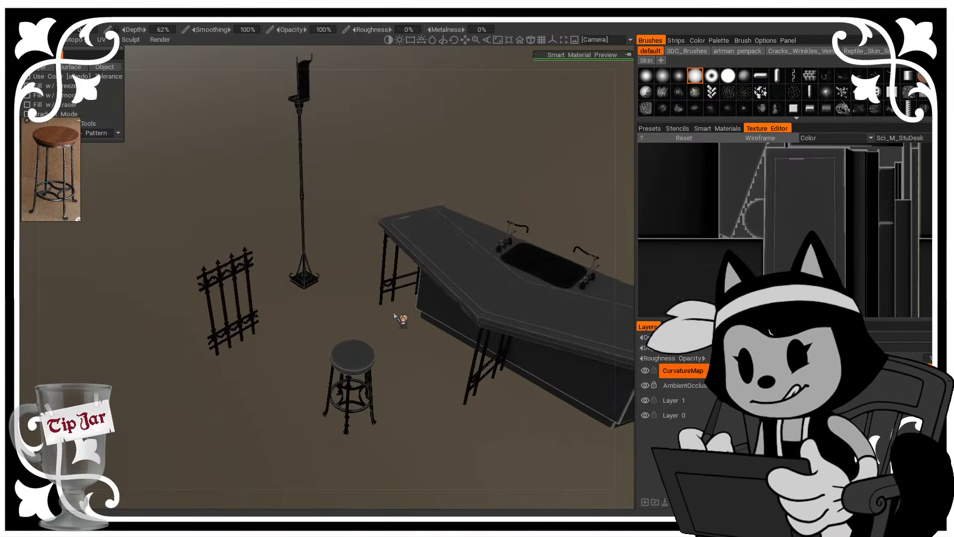
{"action": "left_click_drag", "start_coordinate": [427, 416], "coordinate": [574, 446]}
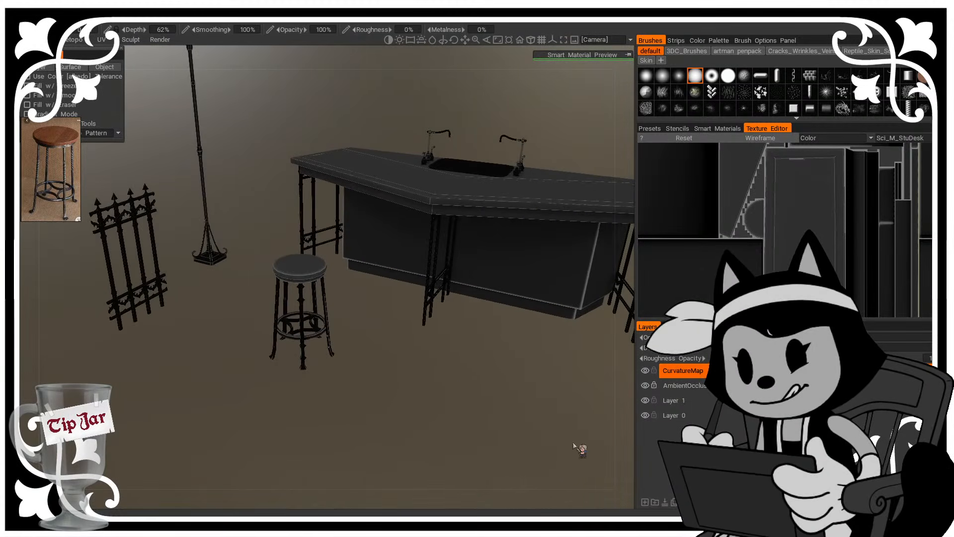
{"action": "left_click", "coordinate": [645, 503]}
{"action": "left_click_drag", "start_coordinate": [425, 309], "coordinate": [515, 378]}
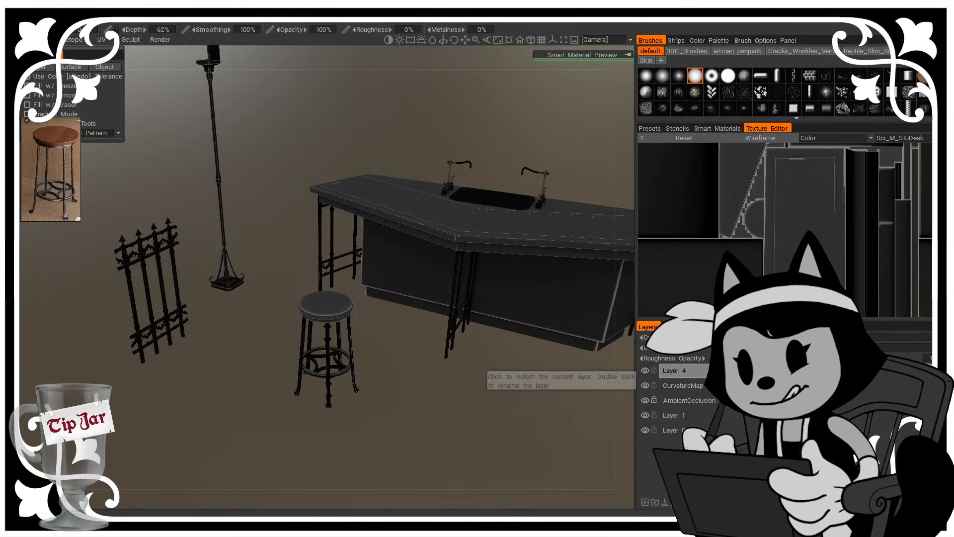
{"action": "type", "text": "Overpaint"}
{"action": "key", "text": "Return"}
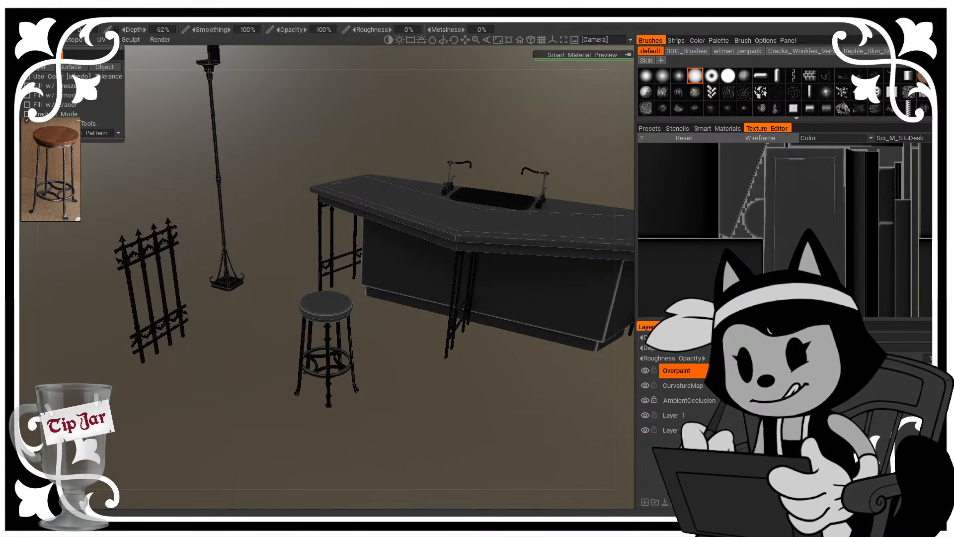
Step: Switch to the paint brush and compare the stool's lower legs with the reference photo
{"action": "left_click", "coordinate": [11, 60]}
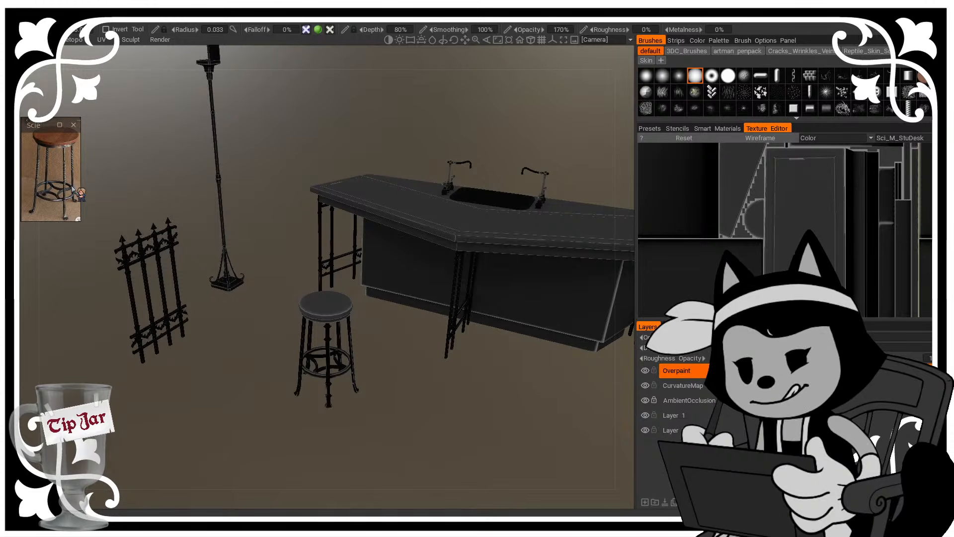
{"action": "scroll", "coordinate": [75, 188], "scroll_direction": "up", "scroll_amount": 2}
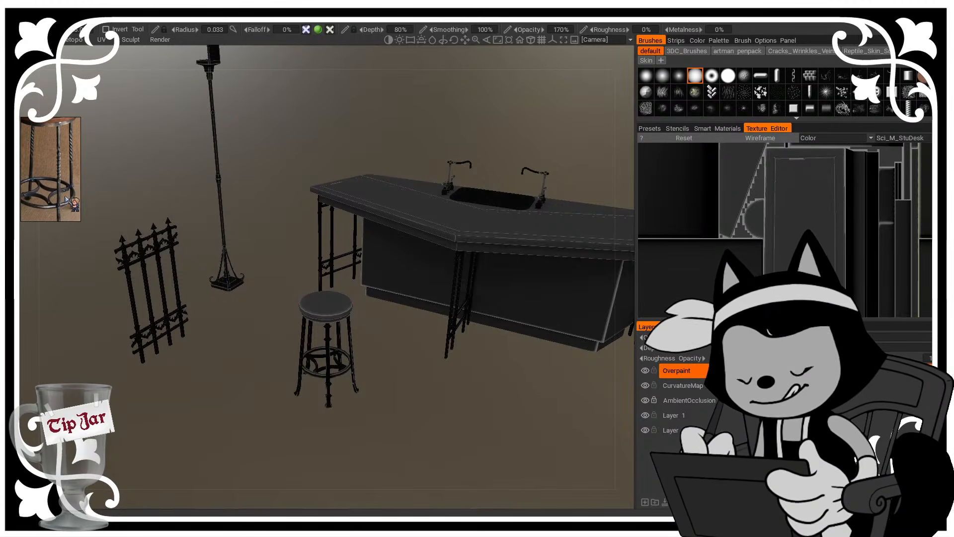
{"action": "middle_click_drag", "start_coordinate": [66, 196], "coordinate": [72, 175]}
{"action": "scroll", "coordinate": [239, 403], "scroll_direction": "down", "scroll_amount": 3}
{"action": "left_click_drag", "start_coordinate": [370, 421], "coordinate": [341, 402]}
{"action": "scroll", "coordinate": [319, 426], "scroll_direction": "up", "scroll_amount": 6}
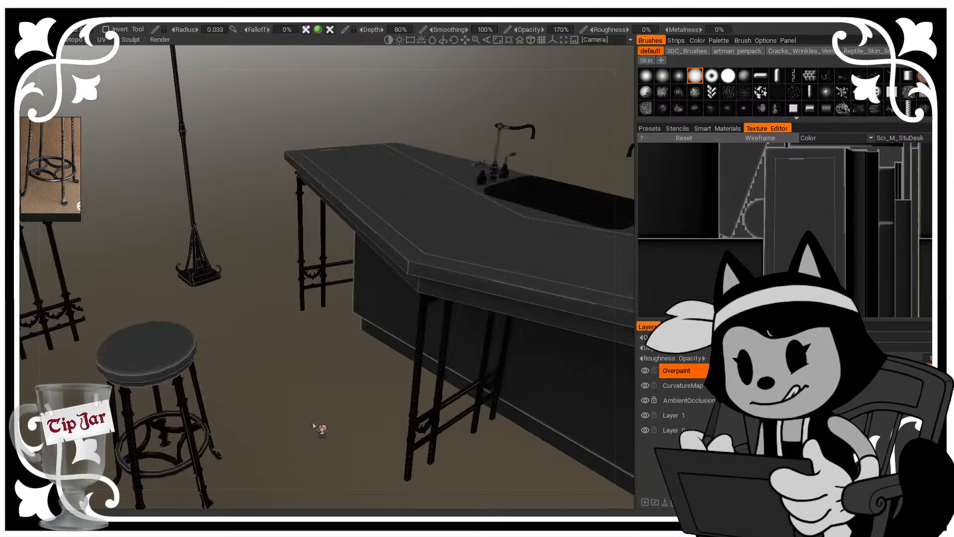
{"action": "scroll", "coordinate": [425, 398], "scroll_direction": "up", "scroll_amount": 4}
{"action": "middle_click_drag", "start_coordinate": [425, 398], "coordinate": [379, 392]}
{"action": "left_click_drag", "start_coordinate": [379, 392], "coordinate": [371, 390]}
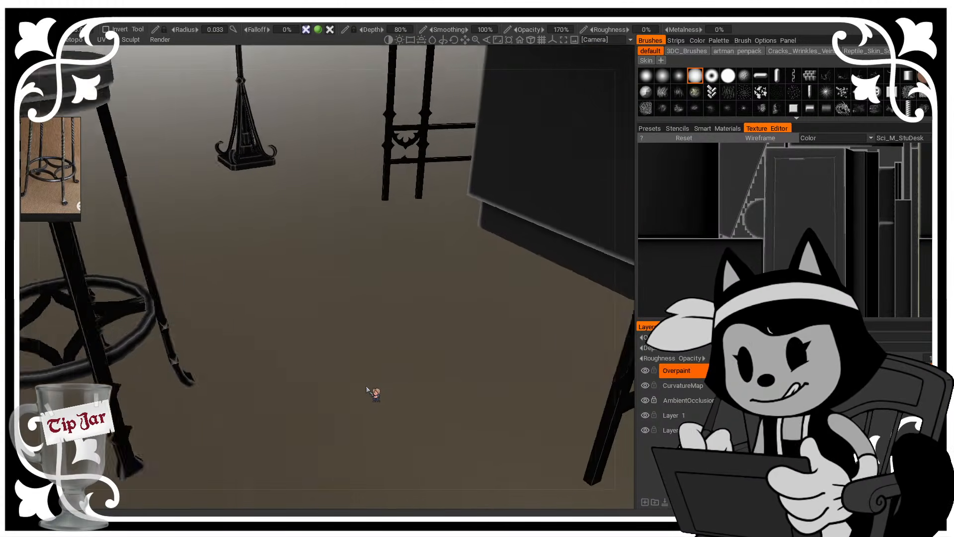
{"action": "middle_click_drag", "start_coordinate": [371, 389], "coordinate": [382, 358]}
{"action": "scroll", "coordinate": [400, 371], "scroll_direction": "up", "scroll_amount": 2}
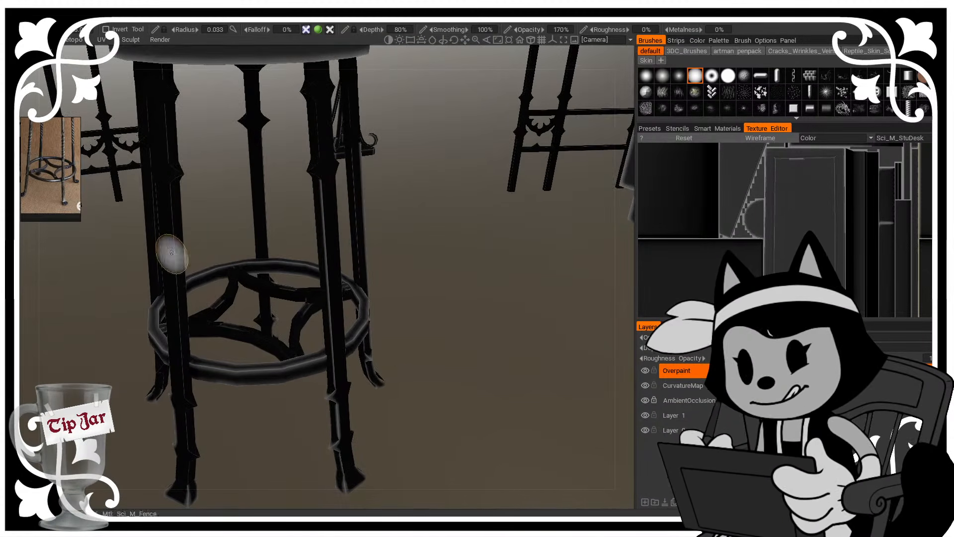
Step: Enlarge the reference photo window and frame the iron stool's foot ring and foot in it
{"action": "left_click_drag", "start_coordinate": [79, 221], "coordinate": [128, 298]}
{"action": "scroll", "coordinate": [118, 191], "scroll_direction": "up", "scroll_amount": 3}
{"action": "middle_click_drag", "start_coordinate": [69, 197], "coordinate": [109, 240]}
{"action": "scroll", "coordinate": [86, 212], "scroll_direction": "up", "scroll_amount": 2}
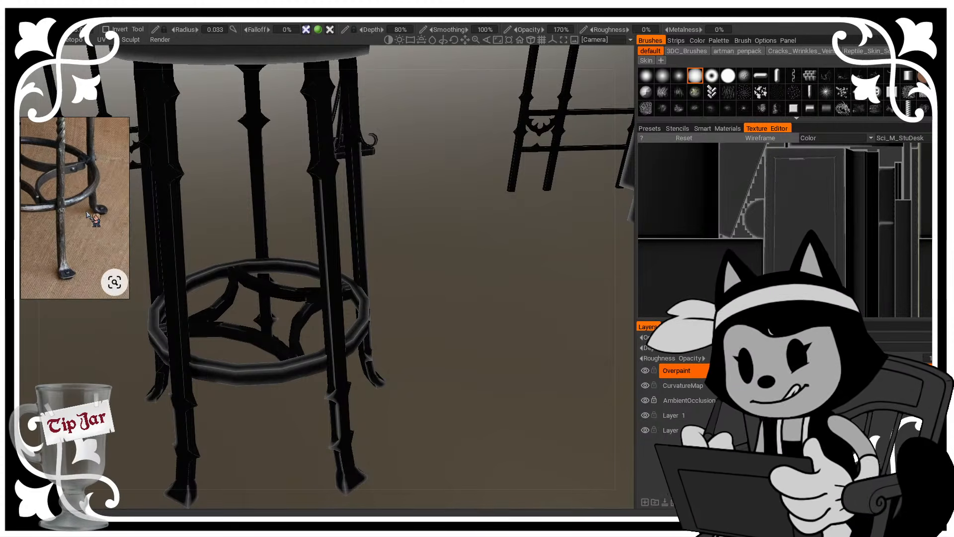
{"action": "middle_click_drag", "start_coordinate": [77, 209], "coordinate": [110, 195]}
Step: Set the brush for the stool leg to 100% roughness, radius 0.01 and 189% opacity
{"action": "middle_click_drag", "start_coordinate": [353, 231], "coordinate": [391, 308]}
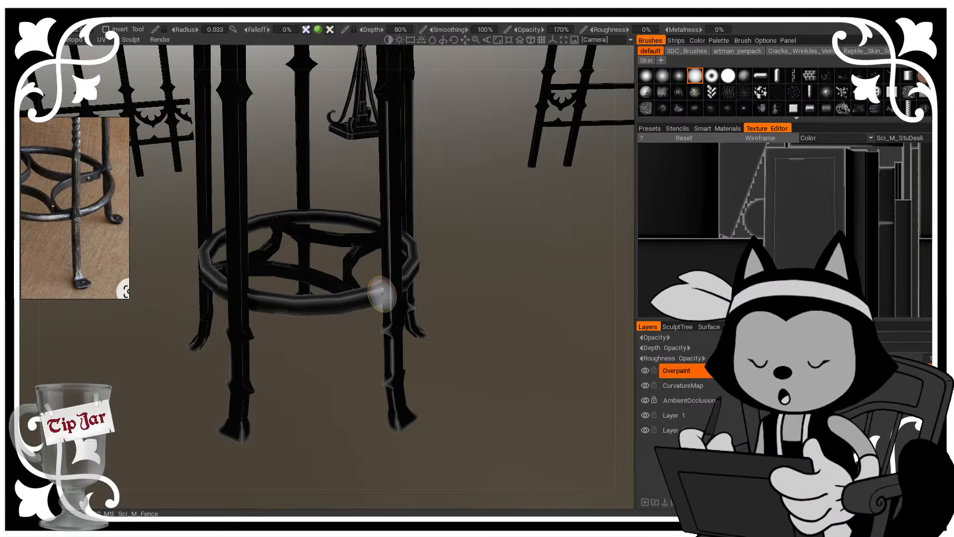
{"action": "left_click_drag", "start_coordinate": [463, 258], "coordinate": [490, 246]}
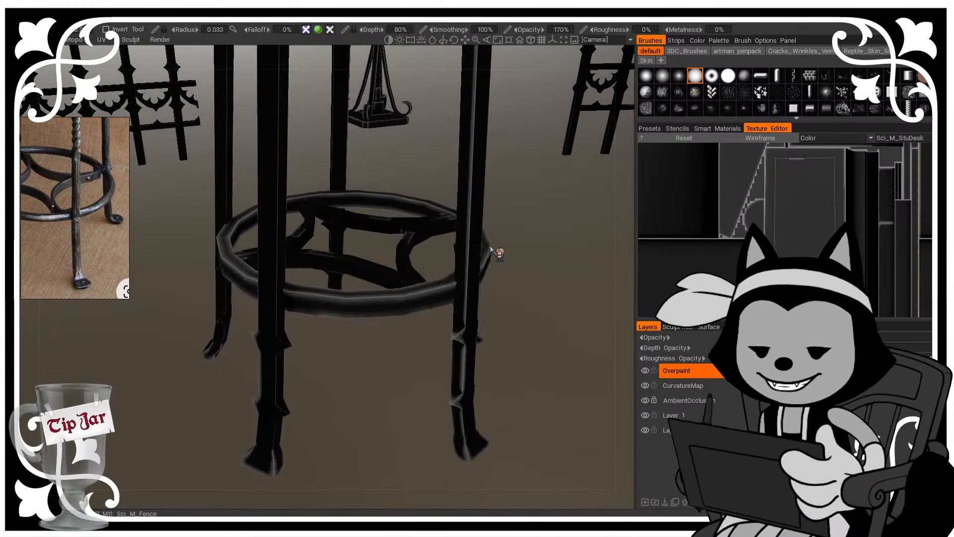
{"action": "left_click_drag", "start_coordinate": [396, 367], "coordinate": [448, 361]}
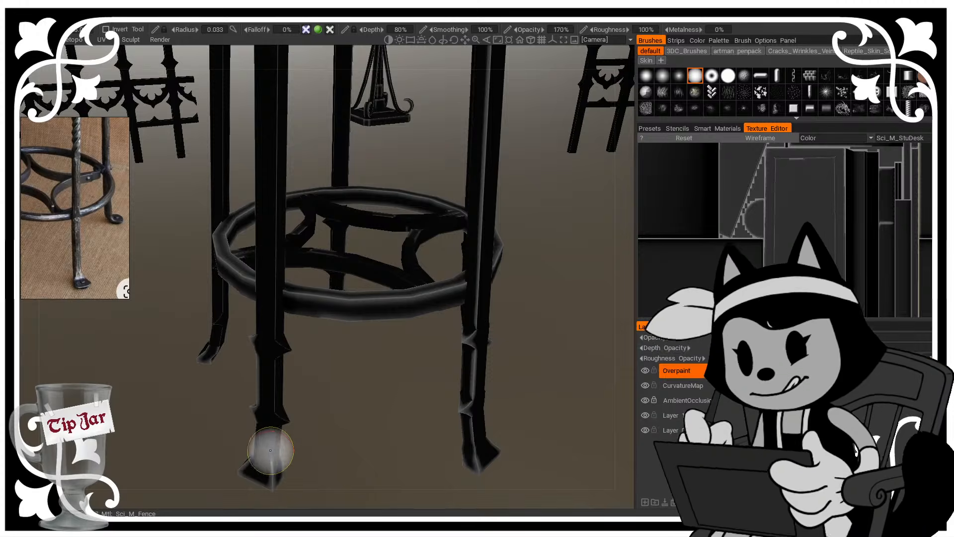
{"action": "key", "text": "x"}
{"action": "right_click_drag", "start_coordinate": [273, 435], "coordinate": [273, 437]}
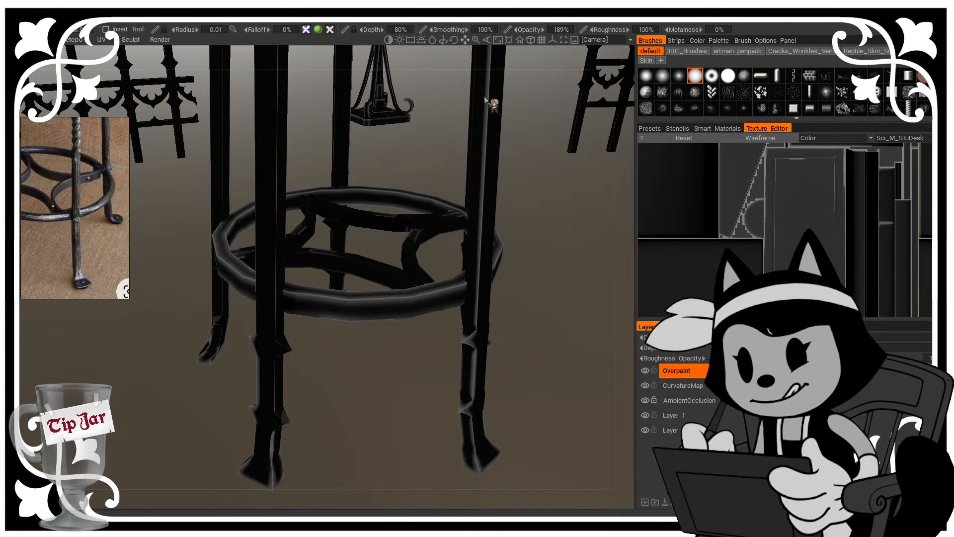
Step: Paint light edge highlights on the stool's front leg, from the flared foot up to the lower spiked collar
{"action": "left_click_drag", "start_coordinate": [382, 340], "coordinate": [394, 298]}
{"action": "scroll", "coordinate": [400, 299], "scroll_direction": "up", "scroll_amount": 2}
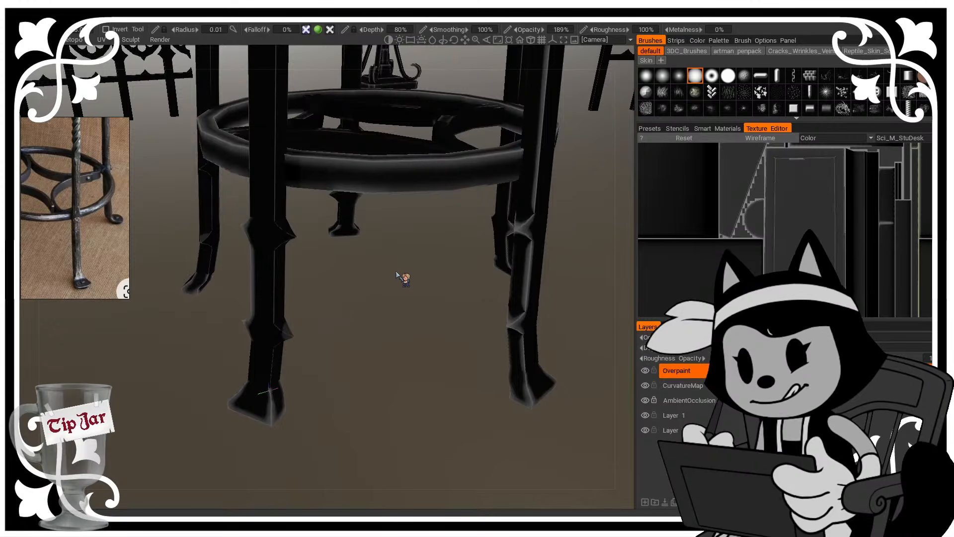
{"action": "scroll", "coordinate": [417, 293], "scroll_direction": "up", "scroll_amount": 2}
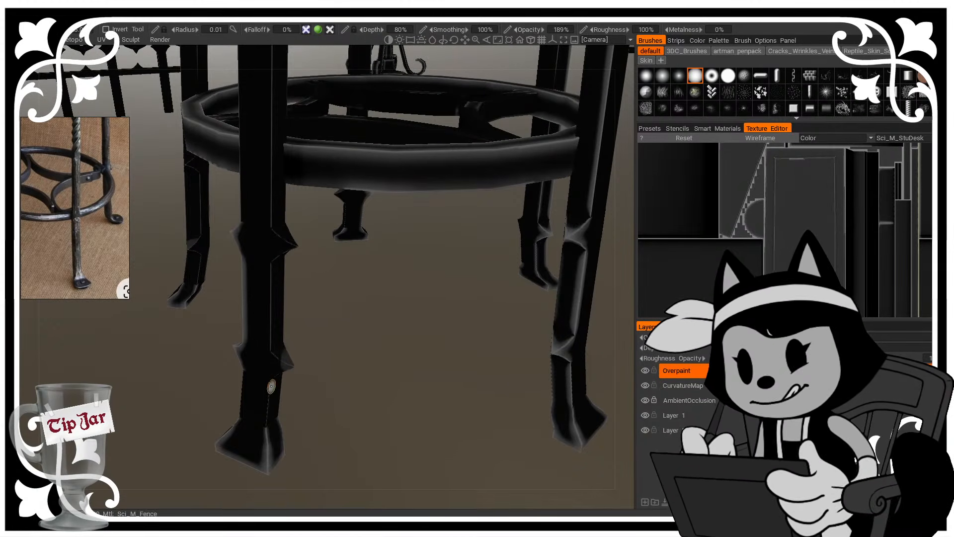
{"action": "left_click_drag", "start_coordinate": [272, 387], "coordinate": [266, 427]}
{"action": "mouse_move", "coordinate": [328, 372]}
{"action": "left_mouse_down"}
{"action": "mouse_move", "coordinate": [358, 375]}
{"action": "mouse_move", "coordinate": [356, 383]}
{"action": "left_mouse_up"}
{"action": "left_click_drag", "start_coordinate": [225, 392], "coordinate": [236, 467]}
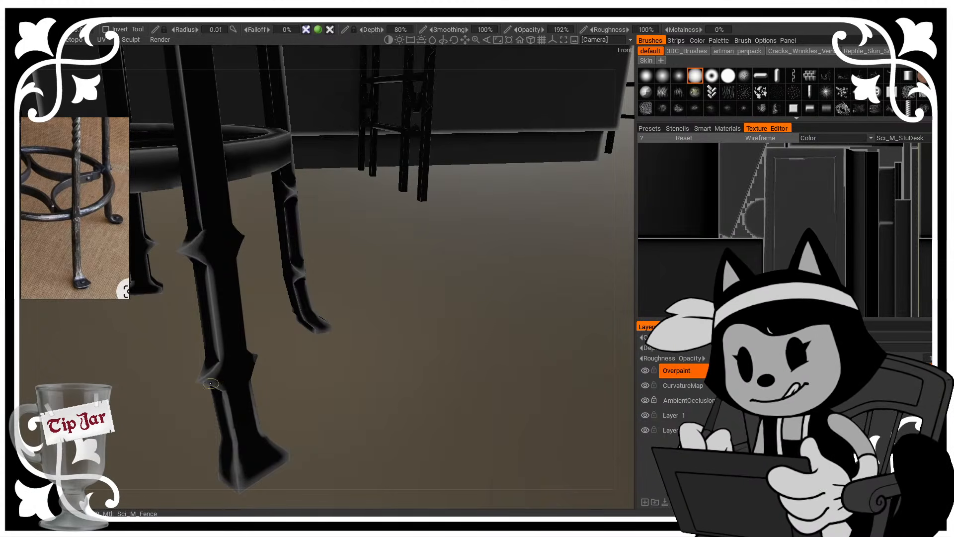
{"action": "mouse_move", "coordinate": [348, 396]}
{"action": "left_mouse_down"}
{"action": "mouse_move", "coordinate": [251, 387]}
{"action": "mouse_move", "coordinate": [197, 396]}
{"action": "left_mouse_up"}
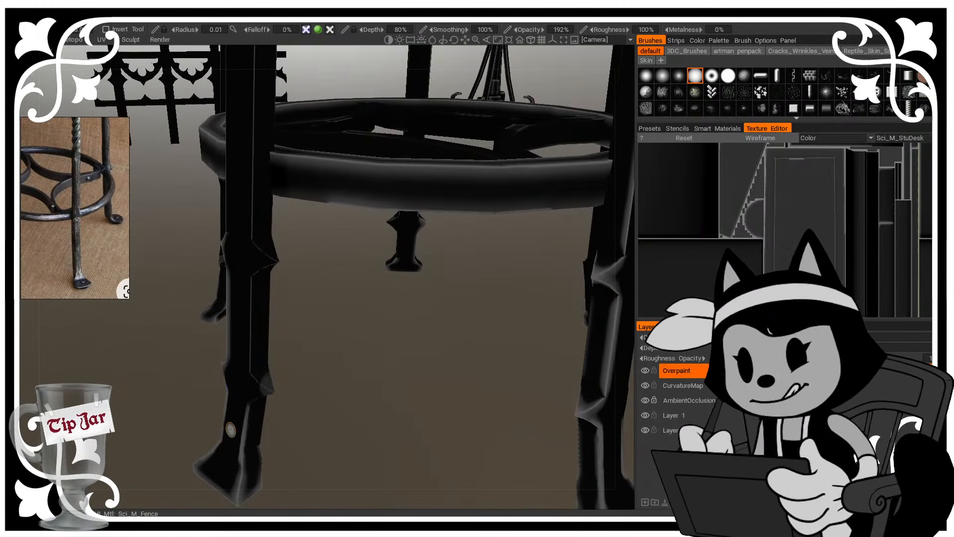
Step: Paint a thin highlight at 200% opacity along the leg edge between the two spiked collars and around the lower collar
{"action": "mouse_move", "coordinate": [330, 401]}
{"action": "left_mouse_down"}
{"action": "mouse_move", "coordinate": [309, 394]}
{"action": "mouse_move", "coordinate": [298, 368]}
{"action": "mouse_move", "coordinate": [318, 392]}
{"action": "mouse_move", "coordinate": [363, 362]}
{"action": "mouse_move", "coordinate": [375, 377]}
{"action": "mouse_move", "coordinate": [374, 392]}
{"action": "mouse_move", "coordinate": [313, 277]}
{"action": "left_mouse_up"}
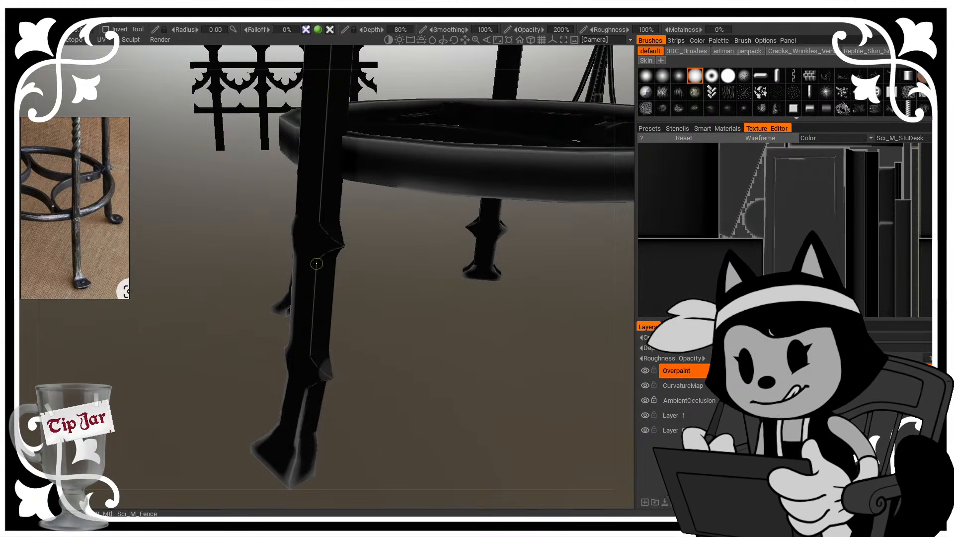
{"action": "left_click_drag", "start_coordinate": [316, 264], "coordinate": [311, 354]}
{"action": "left_click_drag", "start_coordinate": [350, 355], "coordinate": [398, 372]}
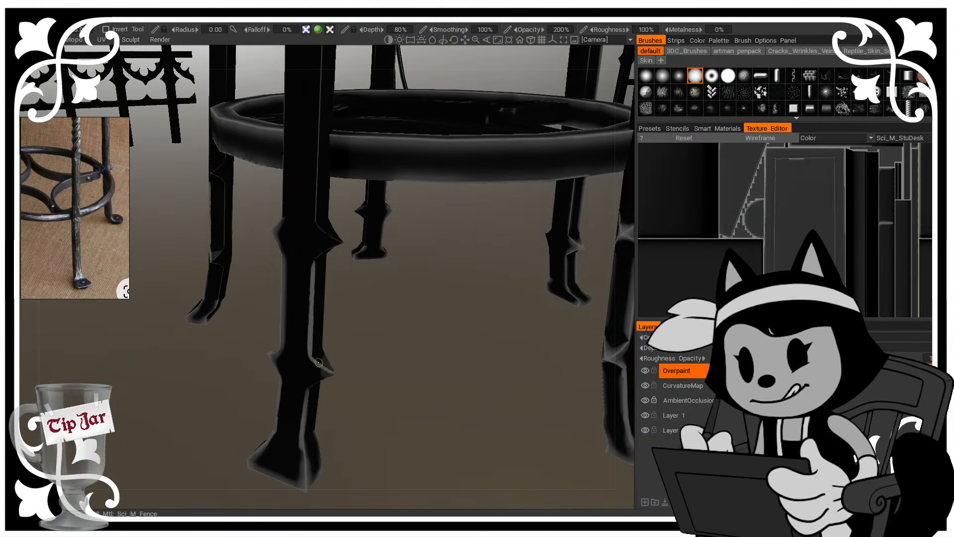
{"action": "left_click_drag", "start_coordinate": [309, 352], "coordinate": [321, 360]}
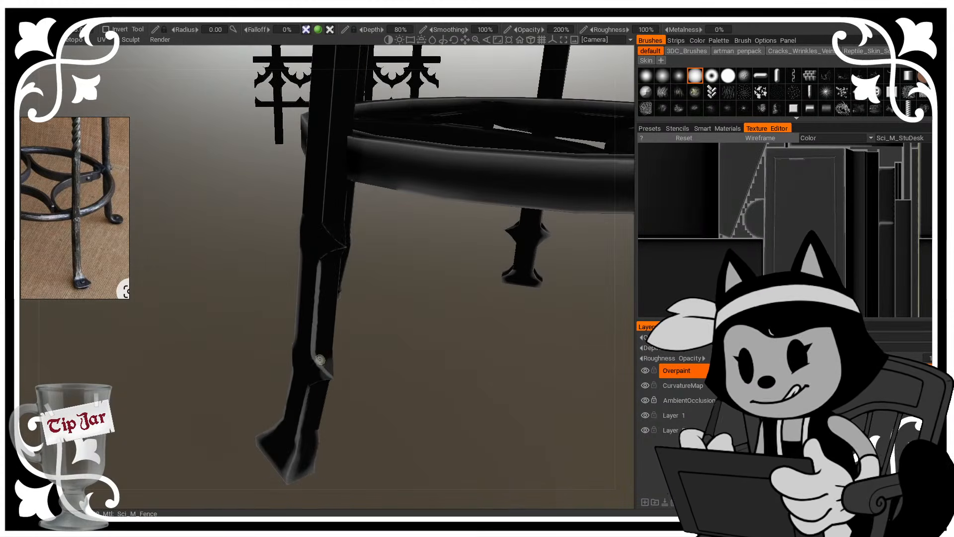
{"action": "mouse_move", "coordinate": [380, 365]}
{"action": "left_mouse_down"}
{"action": "mouse_move", "coordinate": [386, 299]}
{"action": "mouse_move", "coordinate": [329, 373]}
{"action": "left_mouse_up"}
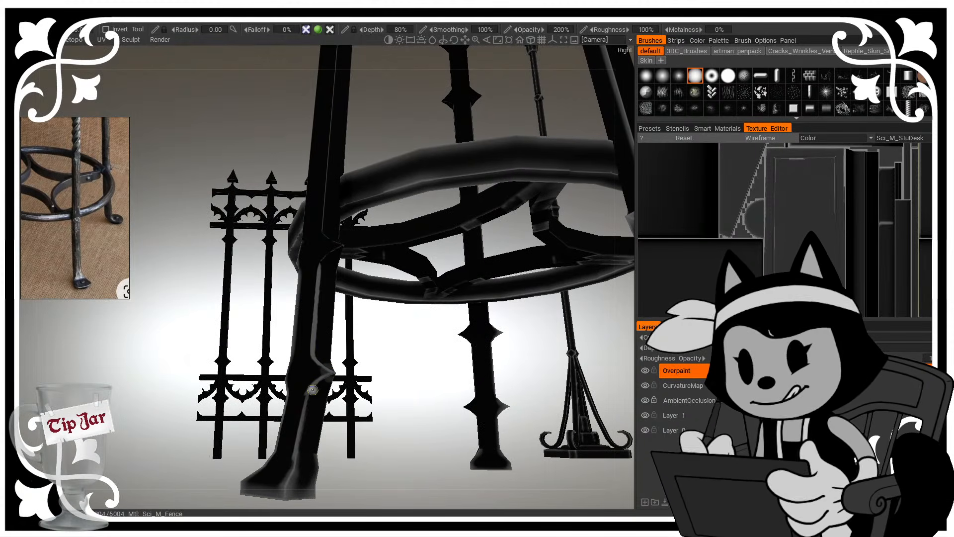
{"action": "left_click_drag", "start_coordinate": [310, 392], "coordinate": [331, 372]}
Step: Paint highlights down the stool leg's adjacent vertical edge, between the collars and toward the foot
{"action": "left_click_drag", "start_coordinate": [371, 346], "coordinate": [433, 378]}
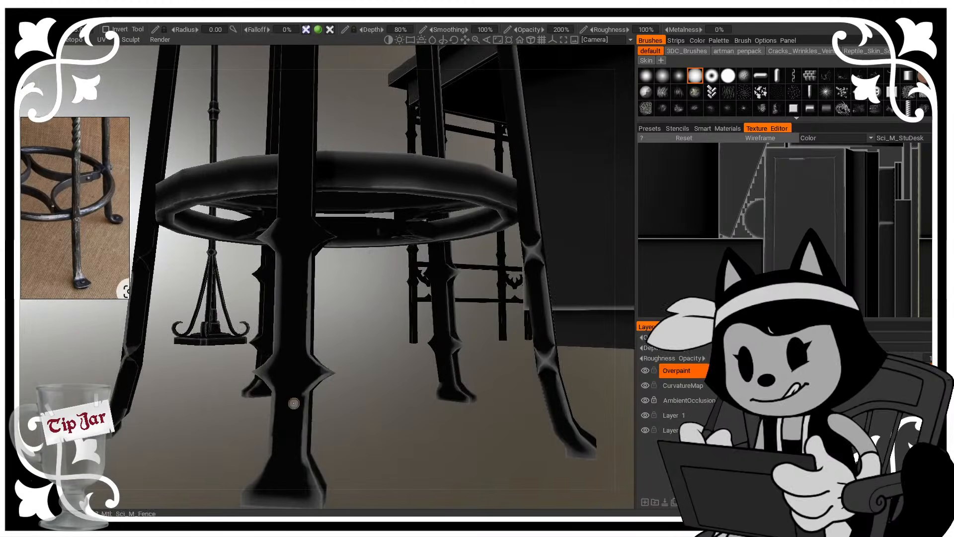
{"action": "mouse_move", "coordinate": [307, 395]}
{"action": "left_mouse_down"}
{"action": "mouse_move", "coordinate": [307, 421]}
{"action": "mouse_move", "coordinate": [336, 437]}
{"action": "left_mouse_up"}
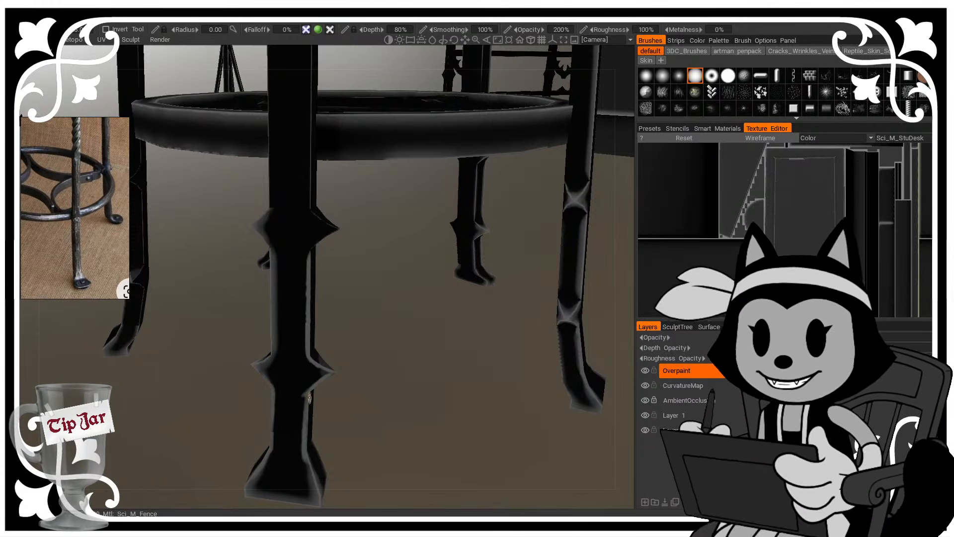
{"action": "right_click_drag", "start_coordinate": [388, 428], "coordinate": [411, 394]}
{"action": "left_click_drag", "start_coordinate": [371, 344], "coordinate": [401, 287]}
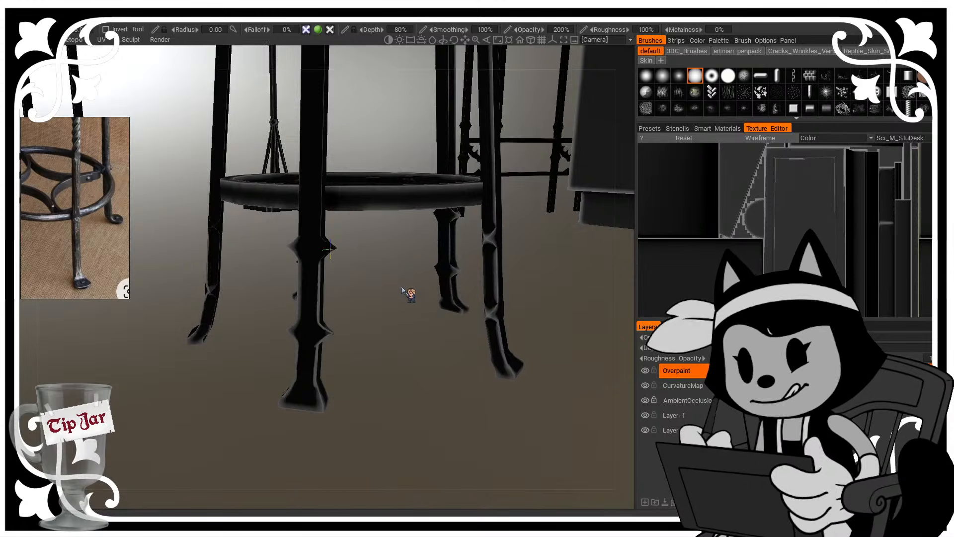
{"action": "right_click_drag", "start_coordinate": [401, 287], "coordinate": [415, 308]}
{"action": "left_click_drag", "start_coordinate": [415, 308], "coordinate": [420, 299]}
{"action": "left_click_drag", "start_coordinate": [319, 255], "coordinate": [332, 248], "text": "alt"}
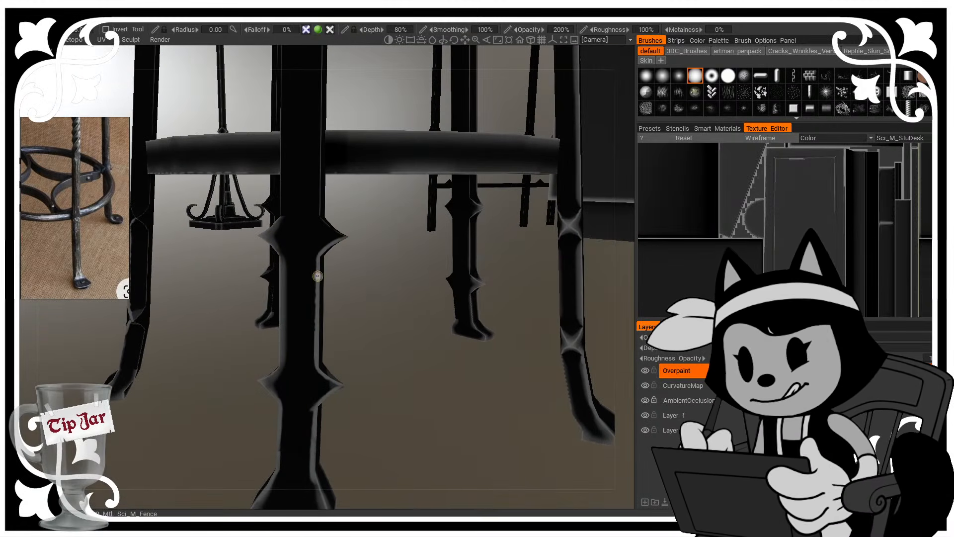
Step: Touch up the edge highlights on the opposite side of the same leg, around its spiked collars
{"action": "left_click_drag", "start_coordinate": [341, 316], "coordinate": [405, 304]}
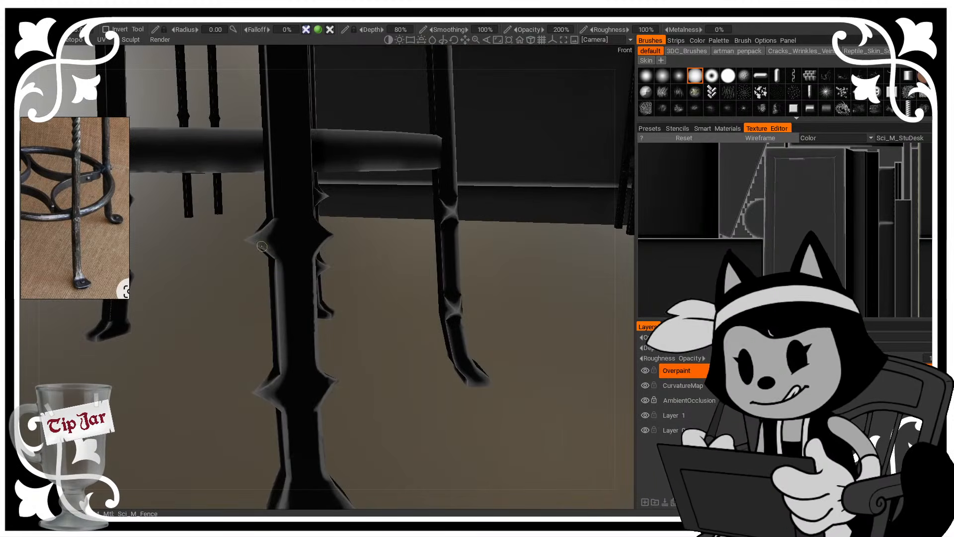
{"action": "mouse_move", "coordinate": [331, 371]}
{"action": "right_mouse_down"}
{"action": "mouse_move", "coordinate": [379, 368]}
{"action": "mouse_move", "coordinate": [280, 351]}
{"action": "right_mouse_up"}
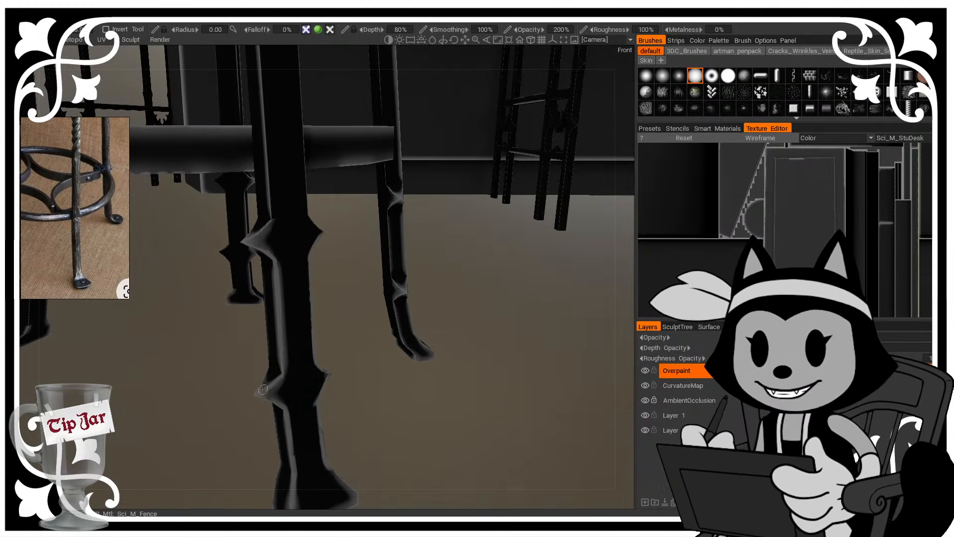
{"action": "left_click_drag", "start_coordinate": [383, 375], "coordinate": [318, 375]}
{"action": "left_click_drag", "start_coordinate": [236, 369], "coordinate": [281, 397]}
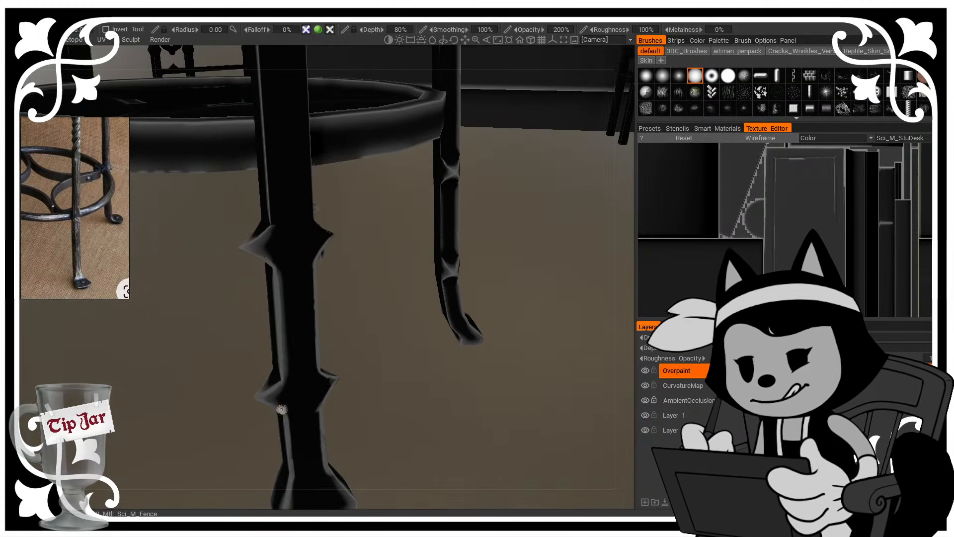
Step: Paint light highlights around the upper of the two lower spiked collars and up the stool leg's edge toward the footring
{"action": "left_click_drag", "start_coordinate": [369, 371], "coordinate": [355, 323]}
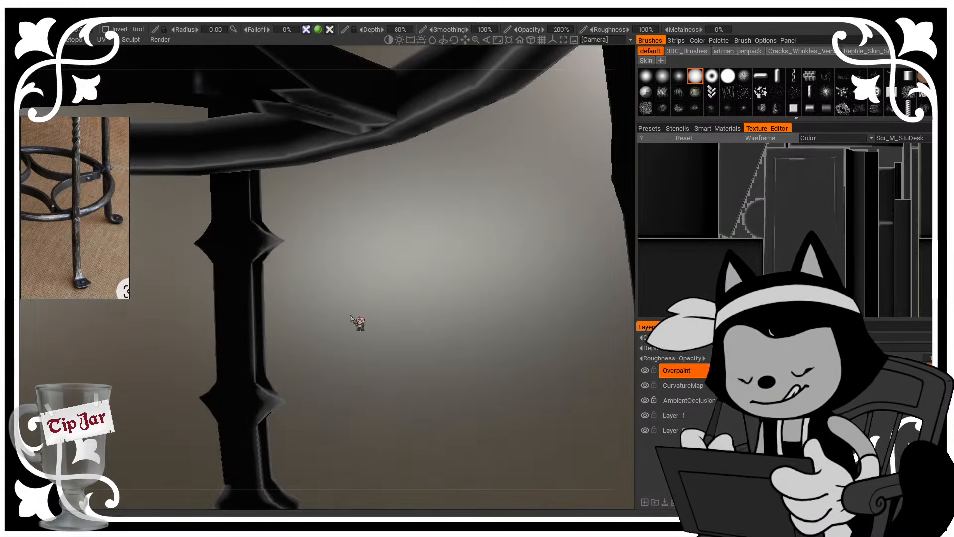
{"action": "mouse_move", "coordinate": [311, 249]}
{"action": "left_mouse_down"}
{"action": "mouse_move", "coordinate": [468, 250]}
{"action": "mouse_move", "coordinate": [489, 296]}
{"action": "left_mouse_up"}
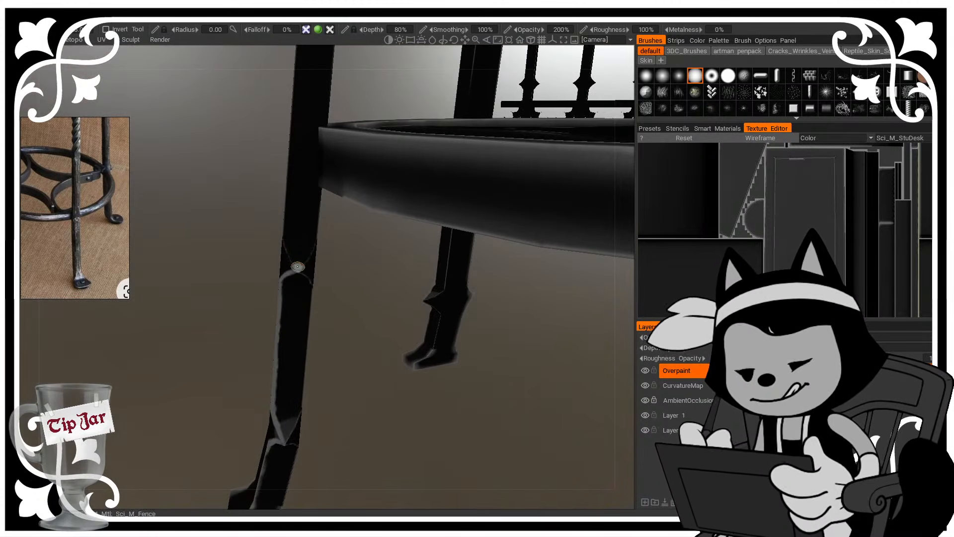
{"action": "left_click_drag", "start_coordinate": [298, 271], "coordinate": [315, 241]}
{"action": "left_click_drag", "start_coordinate": [424, 263], "coordinate": [441, 259]}
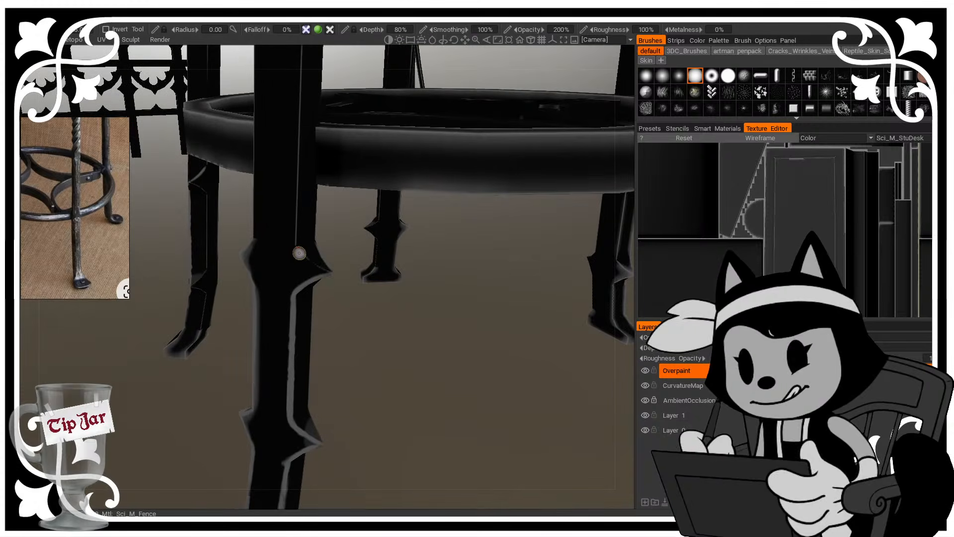
{"action": "mouse_move", "coordinate": [297, 245]}
{"action": "left_mouse_down"}
{"action": "mouse_move", "coordinate": [331, 273]}
{"action": "mouse_move", "coordinate": [412, 261]}
{"action": "left_mouse_up"}
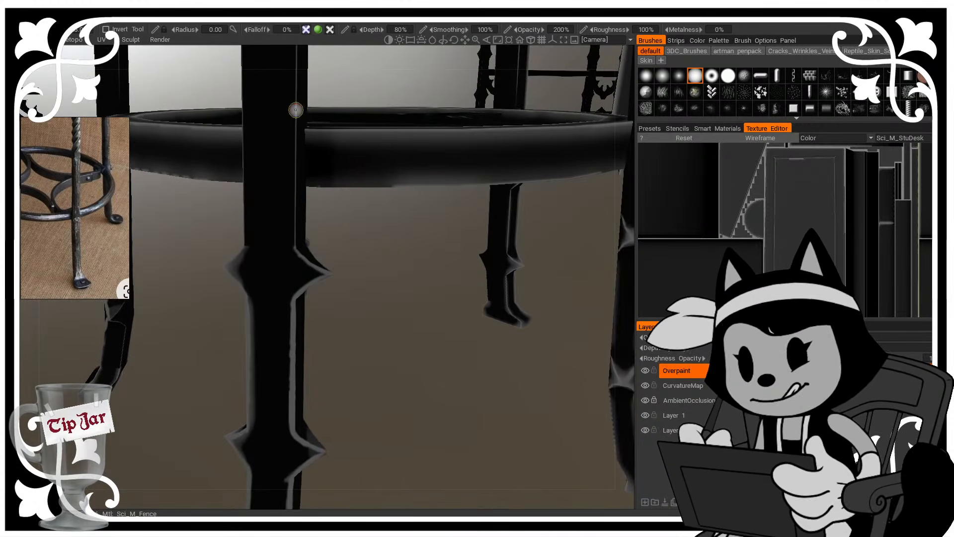
{"action": "mouse_move", "coordinate": [293, 110]}
{"action": "left_mouse_down"}
{"action": "mouse_move", "coordinate": [293, 224]}
{"action": "mouse_move", "coordinate": [320, 305]}
{"action": "mouse_move", "coordinate": [389, 415]}
{"action": "left_mouse_up"}
Step: Paint a thin highlight down the stool leg's vertical edge from above the footring past the ring
{"action": "scroll", "coordinate": [385, 420], "scroll_direction": "down", "scroll_amount": 2}
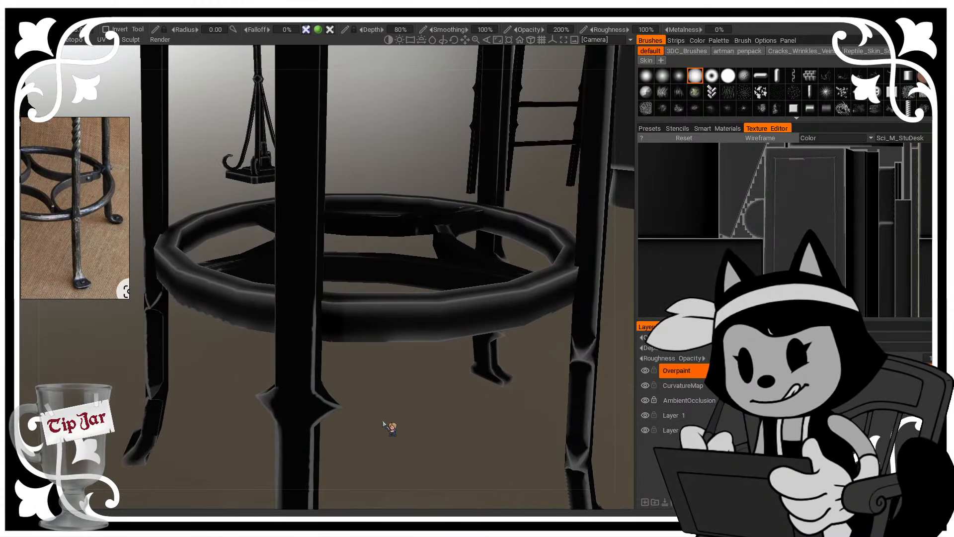
{"action": "left_click_drag", "start_coordinate": [318, 79], "coordinate": [317, 195]}
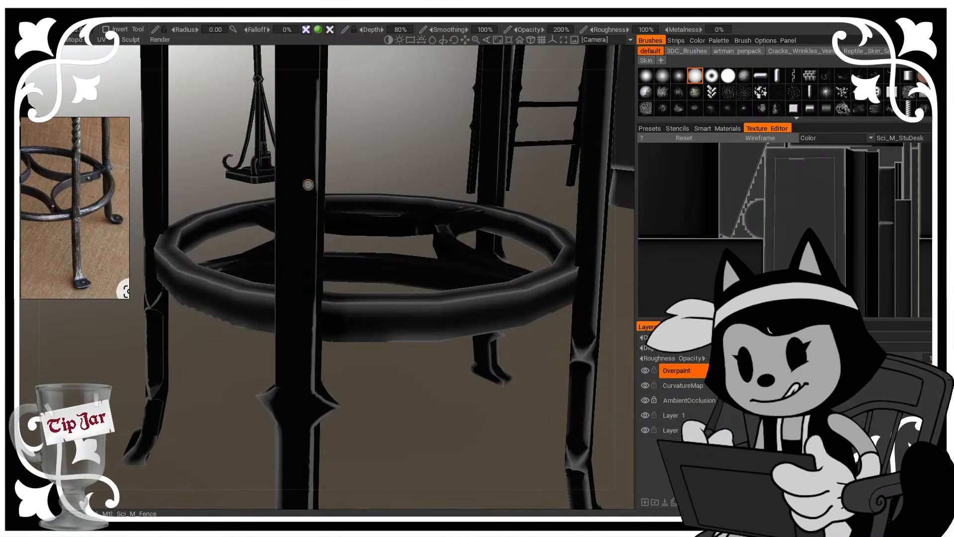
{"action": "left_click_drag", "start_coordinate": [318, 148], "coordinate": [316, 218]}
{"action": "left_click_drag", "start_coordinate": [317, 175], "coordinate": [316, 233]}
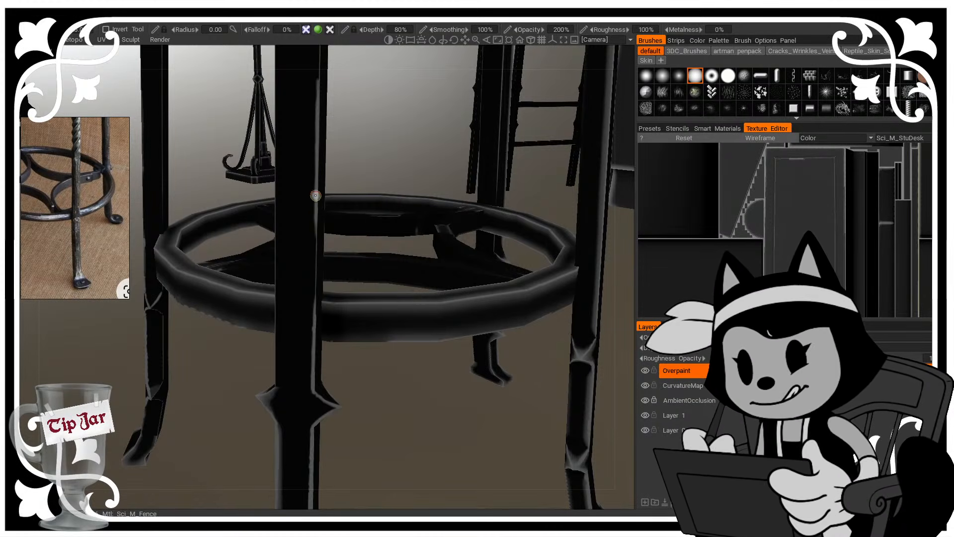
{"action": "left_click_drag", "start_coordinate": [315, 196], "coordinate": [314, 264]}
{"action": "left_click_drag", "start_coordinate": [316, 219], "coordinate": [313, 310]}
{"action": "mouse_move", "coordinate": [404, 157]}
{"action": "left_mouse_down"}
{"action": "mouse_move", "coordinate": [363, 136]}
{"action": "mouse_move", "coordinate": [385, 144]}
{"action": "left_mouse_up"}
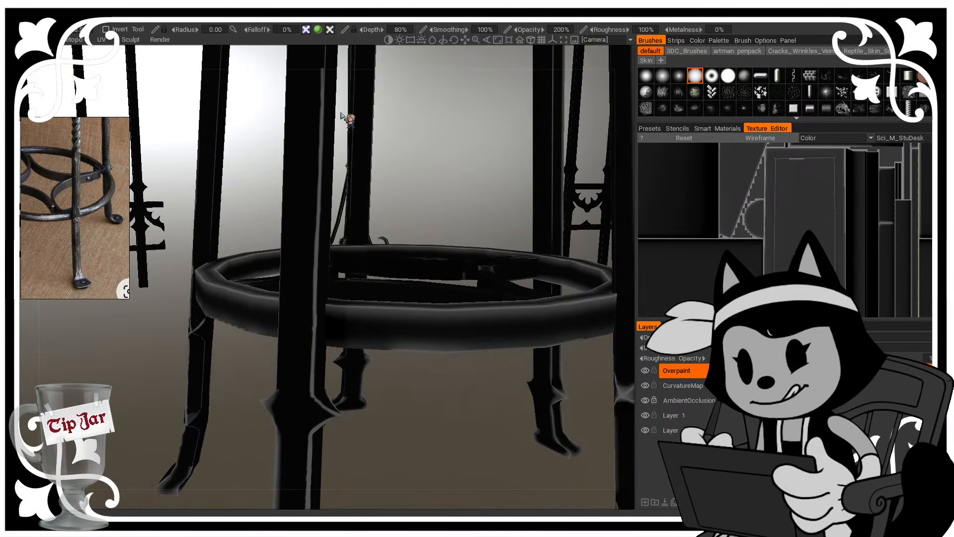
Step: Extend the highlight along the leg's edge from just below the upper spiked collars down to the footring
{"action": "left_click_drag", "start_coordinate": [341, 115], "coordinate": [369, 304]}
{"action": "left_click_drag", "start_coordinate": [427, 264], "coordinate": [378, 248]}
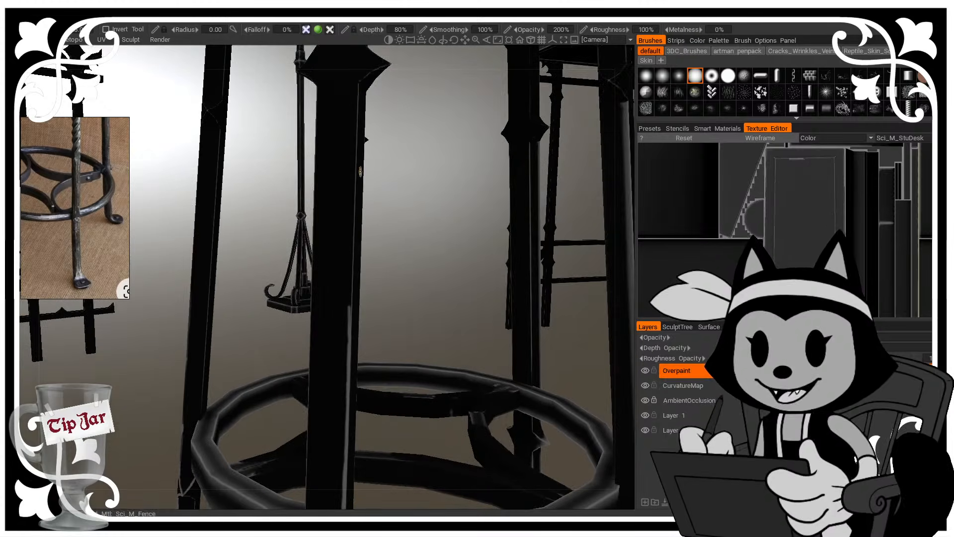
{"action": "left_click_drag", "start_coordinate": [357, 86], "coordinate": [354, 176]}
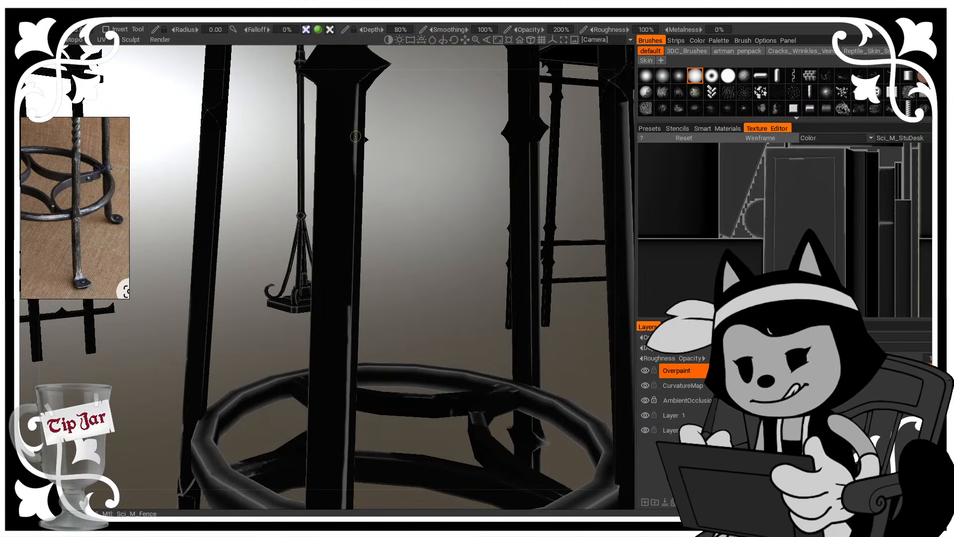
{"action": "left_click_drag", "start_coordinate": [355, 136], "coordinate": [350, 265]}
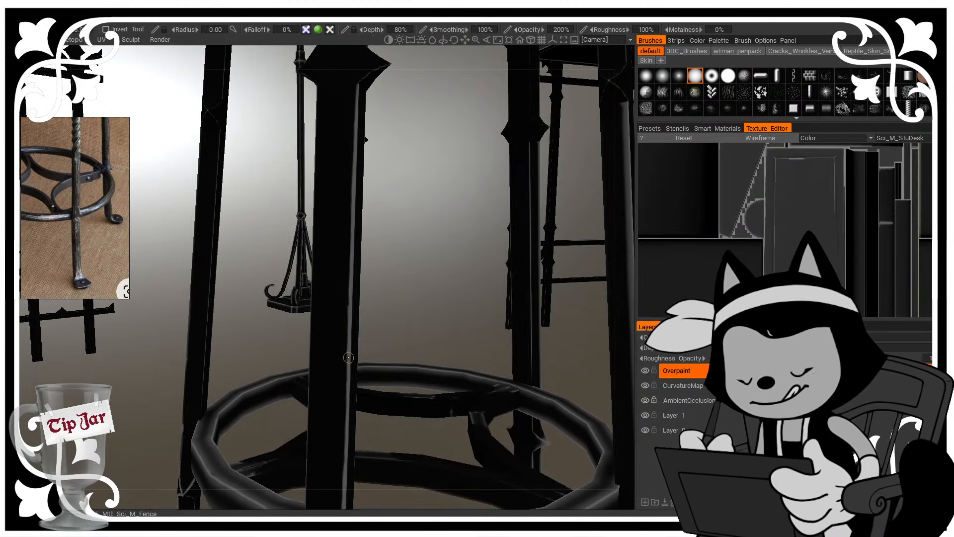
{"action": "left_click_drag", "start_coordinate": [421, 260], "coordinate": [429, 296]}
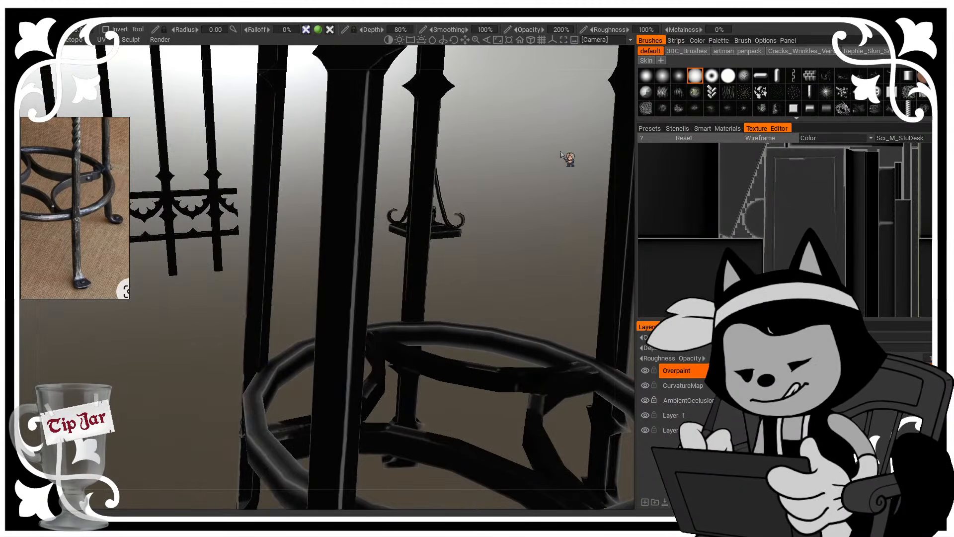
Step: Paint highlights along the edges of the spiked collar above the footring, joining the leg's vertical highlight
{"action": "mouse_move", "coordinate": [561, 154]}
{"action": "left_mouse_down"}
{"action": "mouse_move", "coordinate": [532, 192]}
{"action": "mouse_move", "coordinate": [345, 309]}
{"action": "left_mouse_up"}
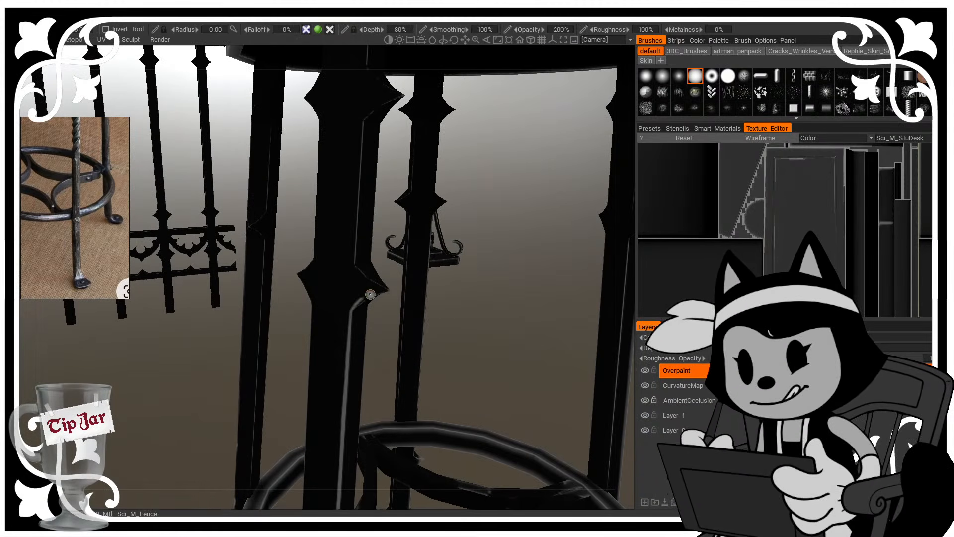
{"action": "left_click_drag", "start_coordinate": [478, 275], "coordinate": [515, 208]}
{"action": "mouse_move", "coordinate": [354, 308]}
{"action": "left_mouse_down"}
{"action": "mouse_move", "coordinate": [382, 290]}
{"action": "mouse_move", "coordinate": [381, 351]}
{"action": "mouse_move", "coordinate": [354, 118]}
{"action": "mouse_move", "coordinate": [352, 261]}
{"action": "left_mouse_up"}
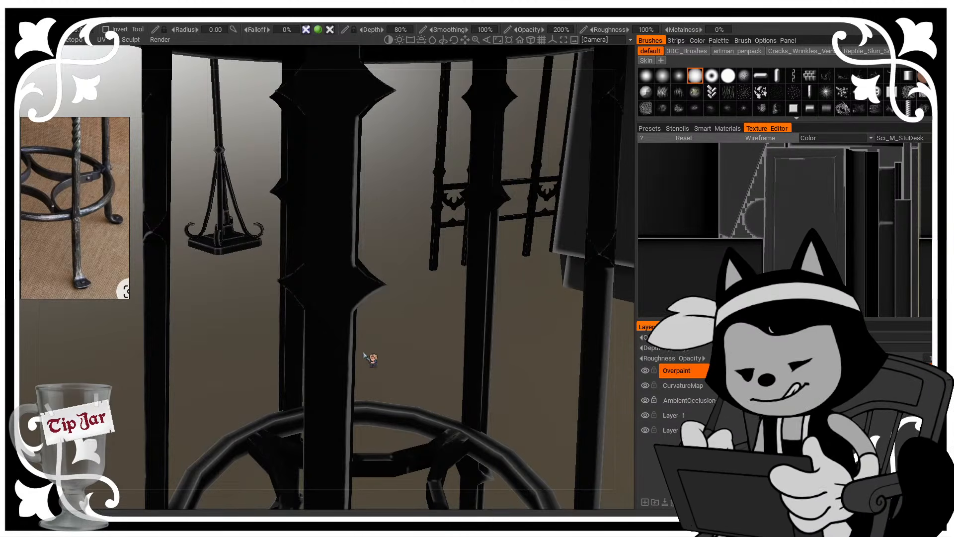
Step: Examine the painted stool from a distance and close up, comparing its legs with the surrounding ironwork
{"action": "right_click_drag", "start_coordinate": [386, 355], "coordinate": [340, 340]}
{"action": "left_click_drag", "start_coordinate": [427, 342], "coordinate": [480, 334]}
{"action": "right_click_drag", "start_coordinate": [480, 334], "coordinate": [443, 336]}
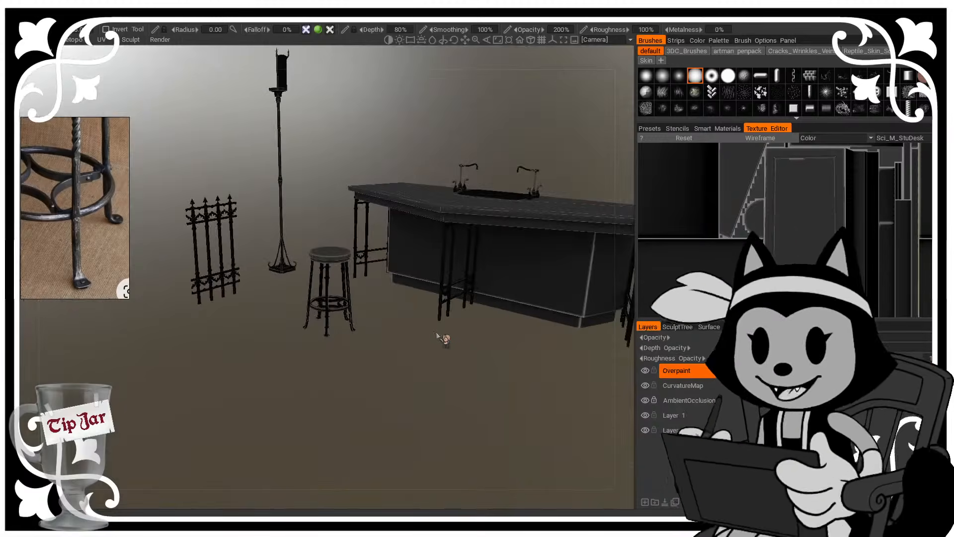
{"action": "left_click_drag", "start_coordinate": [443, 336], "coordinate": [384, 322]}
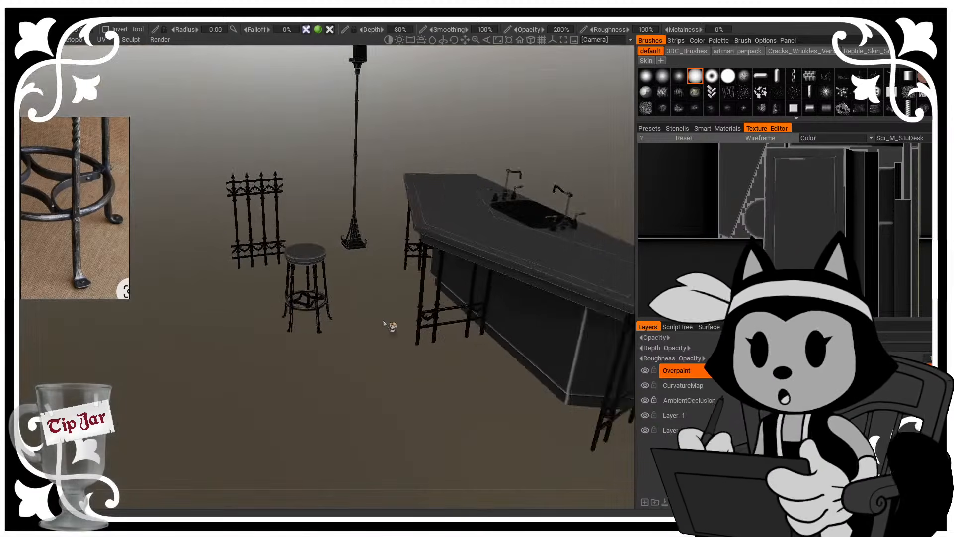
{"action": "right_click_drag", "start_coordinate": [384, 322], "coordinate": [399, 353]}
{"action": "left_click_drag", "start_coordinate": [343, 253], "coordinate": [392, 320]}
{"action": "right_click_drag", "start_coordinate": [393, 321], "coordinate": [445, 323]}
{"action": "left_click_drag", "start_coordinate": [446, 323], "coordinate": [436, 325]}
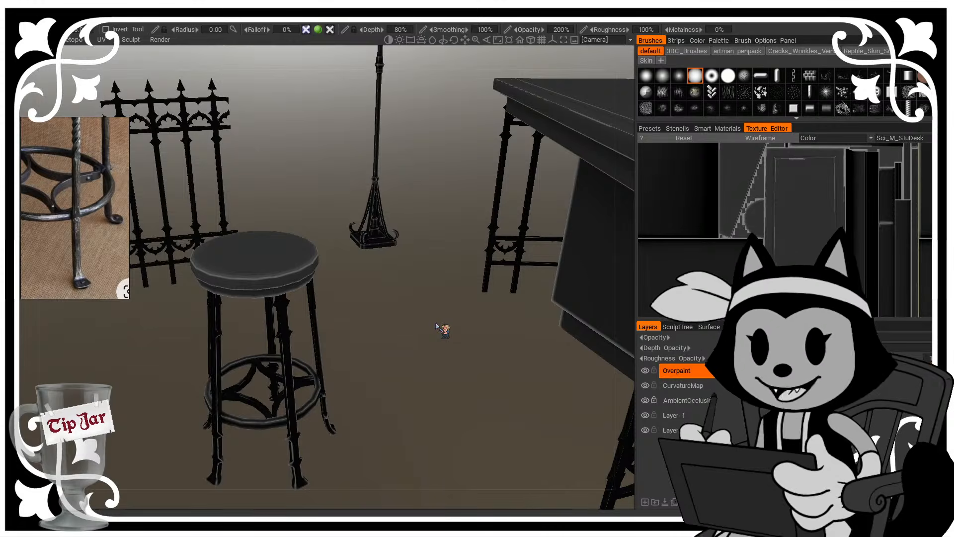
{"action": "right_click_drag", "start_coordinate": [438, 330], "coordinate": [409, 317]}
{"action": "left_click_drag", "start_coordinate": [409, 318], "coordinate": [359, 205]}
{"action": "right_click_drag", "start_coordinate": [359, 205], "coordinate": [285, 224]}
{"action": "left_click_drag", "start_coordinate": [285, 223], "coordinate": [534, 345]}
{"action": "left_click_drag", "start_coordinate": [402, 384], "coordinate": [418, 289]}
{"action": "right_click_drag", "start_coordinate": [418, 288], "coordinate": [419, 338]}
{"action": "middle_click_drag", "start_coordinate": [397, 267], "coordinate": [513, 308]}
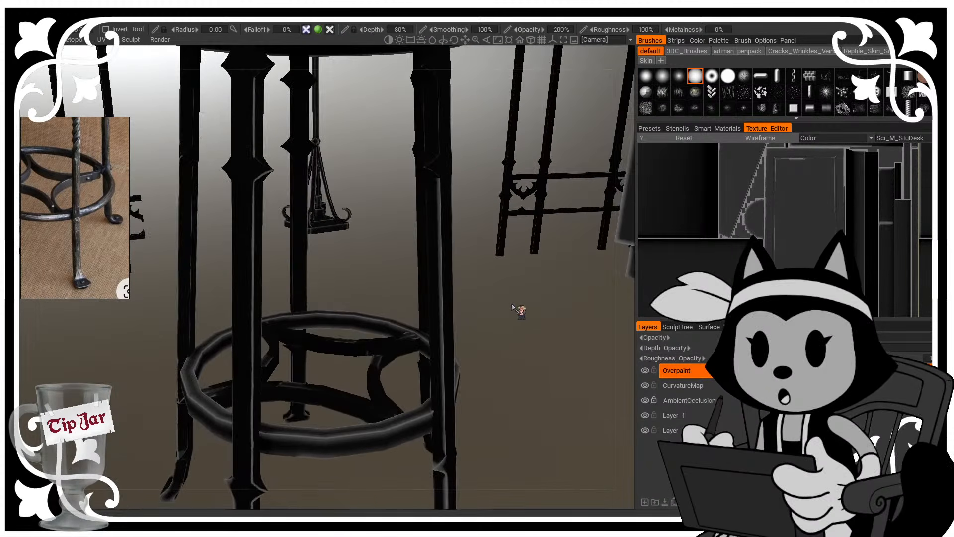
Step: Strengthen the highlights on the leg segment between the two upper collars and around the lower collar's spike
{"action": "right_click_drag", "start_coordinate": [513, 308], "coordinate": [383, 274]}
{"action": "middle_click_drag", "start_coordinate": [383, 274], "coordinate": [347, 298]}
{"action": "right_click_drag", "start_coordinate": [347, 298], "coordinate": [373, 308]}
{"action": "left_click_drag", "start_coordinate": [373, 305], "coordinate": [352, 248]}
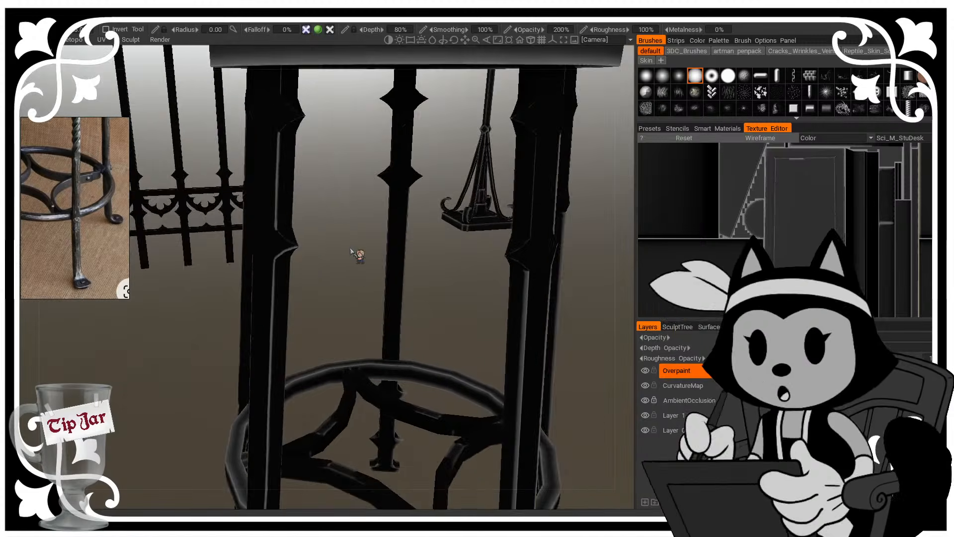
{"action": "middle_click_drag", "start_coordinate": [352, 248], "coordinate": [400, 288]}
{"action": "right_click_drag", "start_coordinate": [401, 288], "coordinate": [402, 293]}
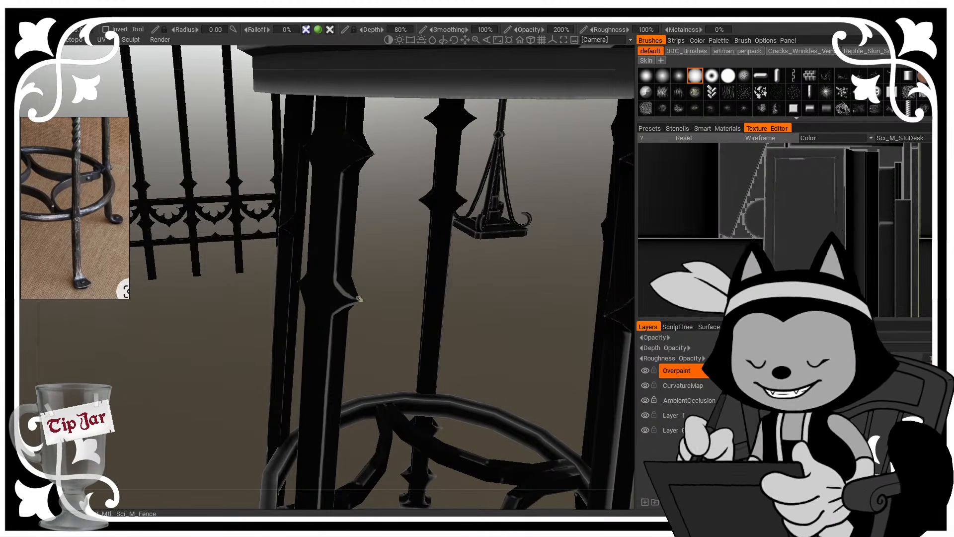
{"action": "right_click_drag", "start_coordinate": [374, 290], "coordinate": [383, 292]}
{"action": "left_click_drag", "start_coordinate": [383, 293], "coordinate": [373, 292]}
{"action": "right_click_drag", "start_coordinate": [372, 293], "coordinate": [397, 326]}
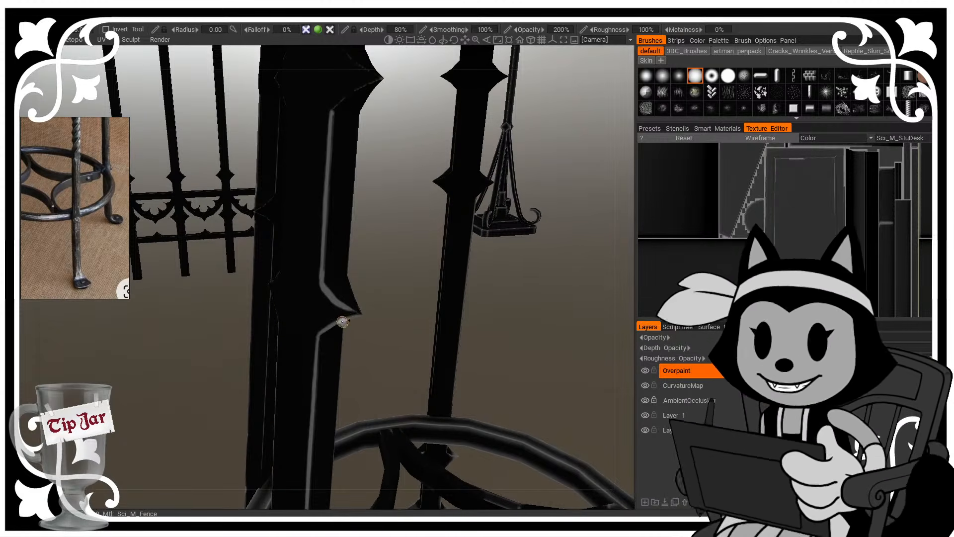
Step: Show the wireframe and paint highlights on the collar spike's upper edge and along the leg edge between the upper collars
{"action": "left_click_drag", "start_coordinate": [422, 291], "coordinate": [307, 249]}
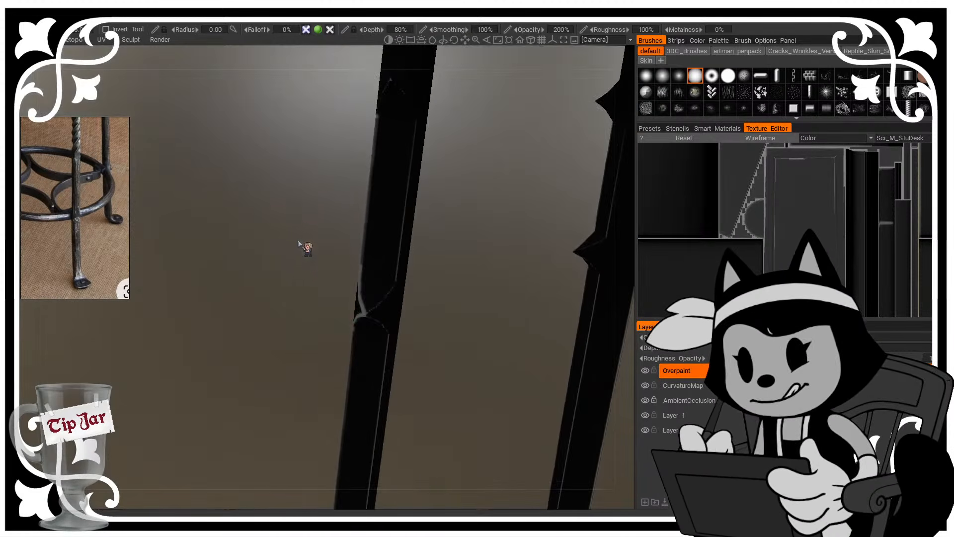
{"action": "key", "text": "w"}
{"action": "left_click_drag", "start_coordinate": [391, 286], "coordinate": [366, 313]}
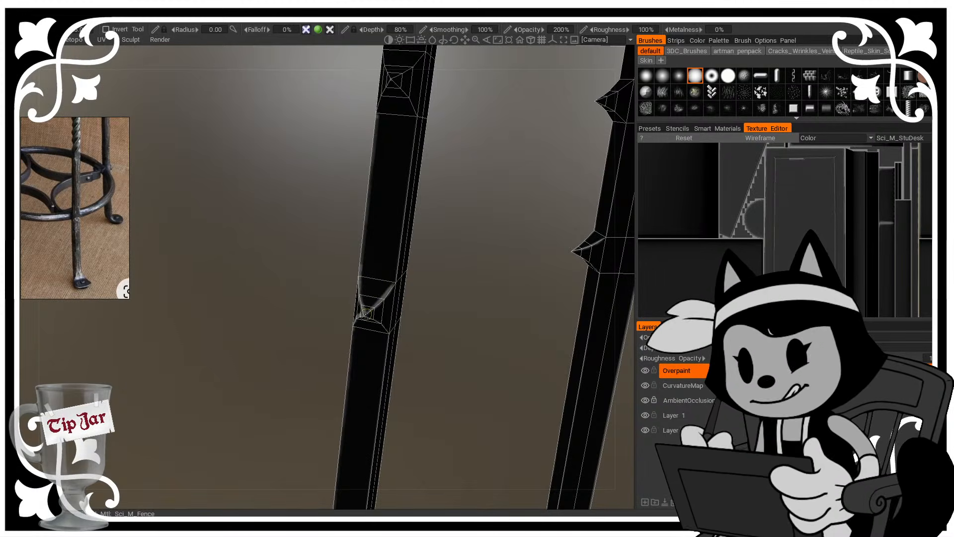
{"action": "left_click_drag", "start_coordinate": [431, 243], "coordinate": [442, 188]}
{"action": "left_click_drag", "start_coordinate": [409, 126], "coordinate": [404, 184]}
{"action": "mouse_move", "coordinate": [442, 148]}
{"action": "right_mouse_down"}
{"action": "mouse_move", "coordinate": [407, 137]}
{"action": "mouse_move", "coordinate": [406, 187]}
{"action": "right_mouse_up"}
{"action": "left_click_drag", "start_coordinate": [411, 125], "coordinate": [398, 228]}
{"action": "left_click_drag", "start_coordinate": [404, 181], "coordinate": [400, 259]}
{"action": "left_click_drag", "start_coordinate": [399, 224], "coordinate": [392, 284]}
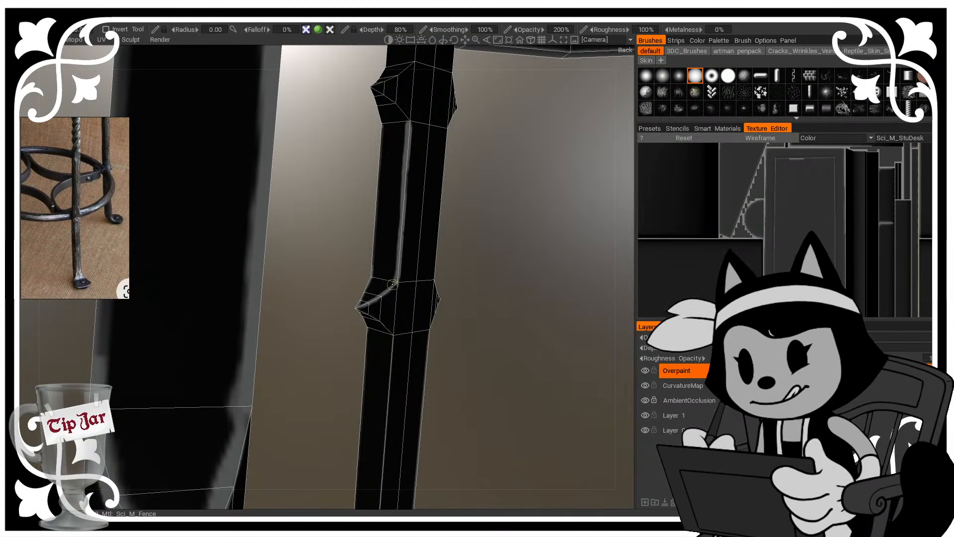
Step: Paint a highlight along the lower edge of the same collar's spike, down to the leg's vertical edge
{"action": "mouse_move", "coordinate": [483, 271]}
{"action": "left_mouse_down"}
{"action": "mouse_move", "coordinate": [541, 242]}
{"action": "mouse_move", "coordinate": [469, 242]}
{"action": "left_mouse_up"}
{"action": "left_click_drag", "start_coordinate": [367, 297], "coordinate": [394, 328]}
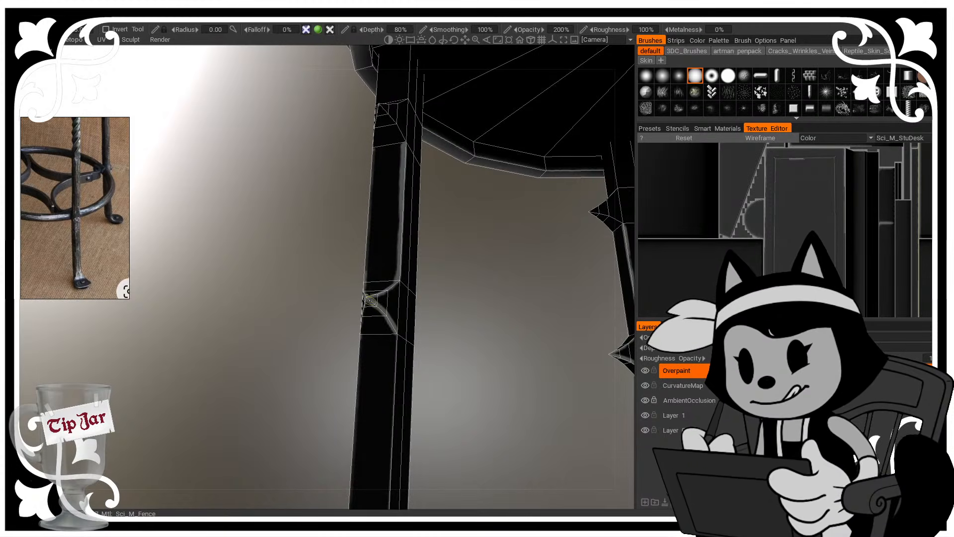
{"action": "mouse_move", "coordinate": [433, 268]}
{"action": "left_mouse_down"}
{"action": "mouse_move", "coordinate": [485, 296]}
{"action": "mouse_move", "coordinate": [547, 308]}
{"action": "mouse_move", "coordinate": [440, 298]}
{"action": "left_mouse_up"}
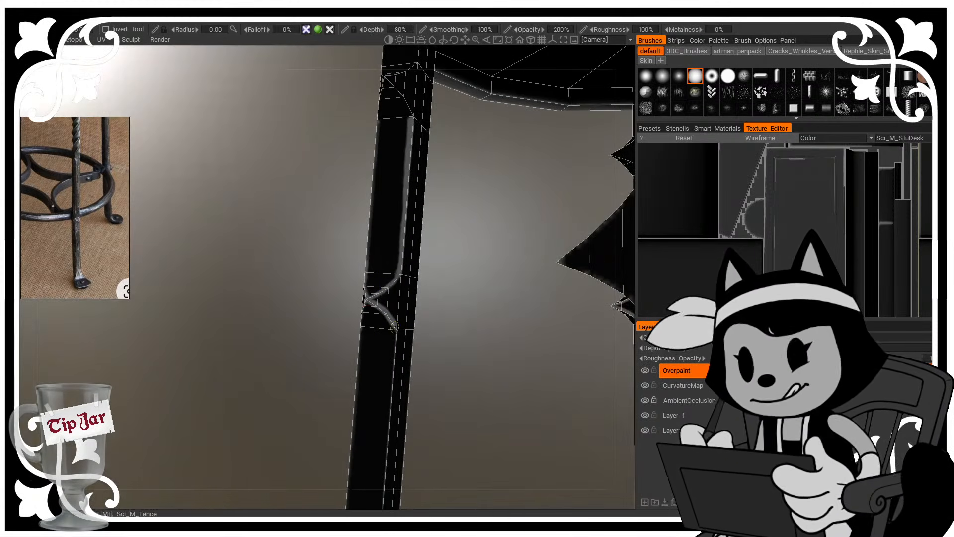
{"action": "left_click_drag", "start_coordinate": [404, 212], "coordinate": [477, 213]}
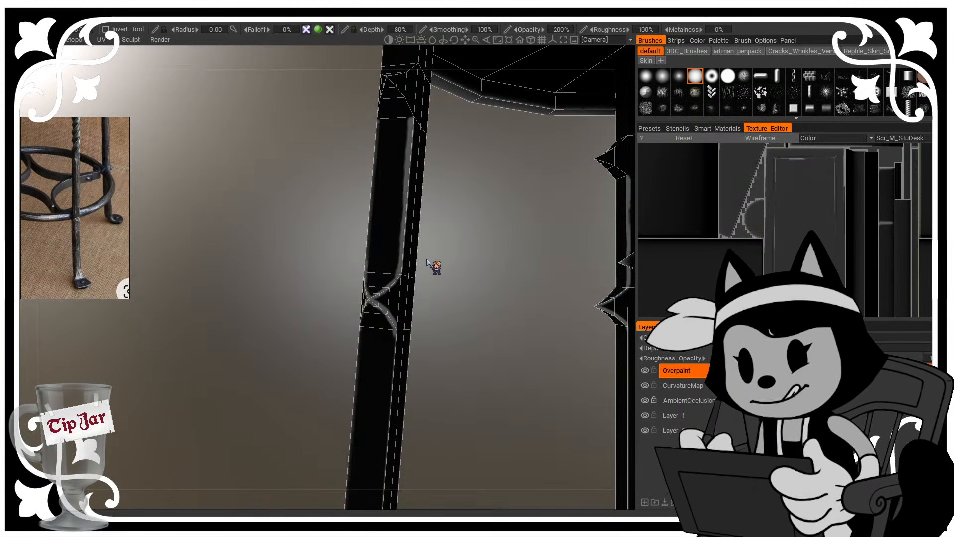
Step: Paint highlights along both edges of the topmost collar's spike and up the leg edge to the seat
{"action": "left_click_drag", "start_coordinate": [441, 267], "coordinate": [396, 363]}
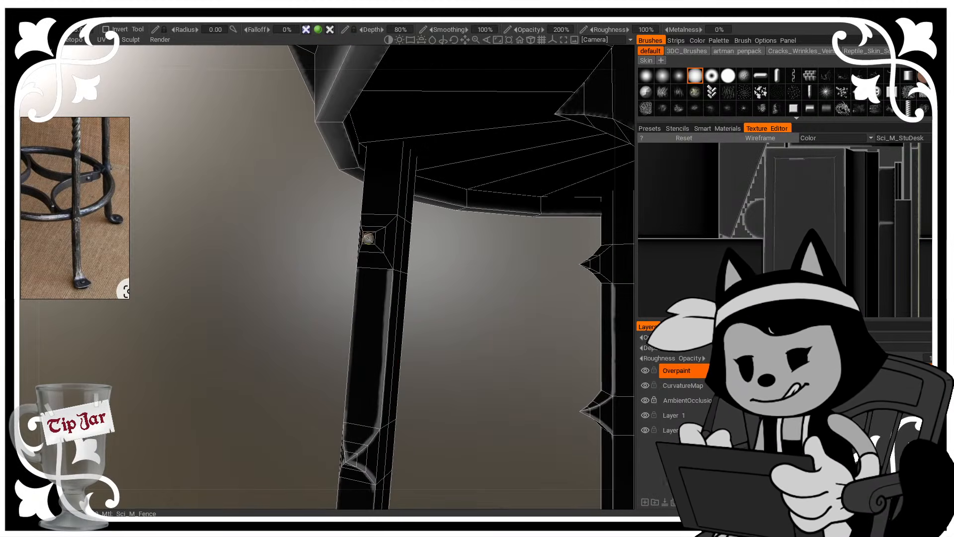
{"action": "mouse_move", "coordinate": [368, 238]}
{"action": "left_mouse_down"}
{"action": "mouse_move", "coordinate": [389, 264]}
{"action": "mouse_move", "coordinate": [441, 290]}
{"action": "mouse_move", "coordinate": [443, 310]}
{"action": "mouse_move", "coordinate": [390, 223]}
{"action": "mouse_move", "coordinate": [401, 174]}
{"action": "left_mouse_up"}
{"action": "left_click_drag", "start_coordinate": [356, 225], "coordinate": [401, 217]}
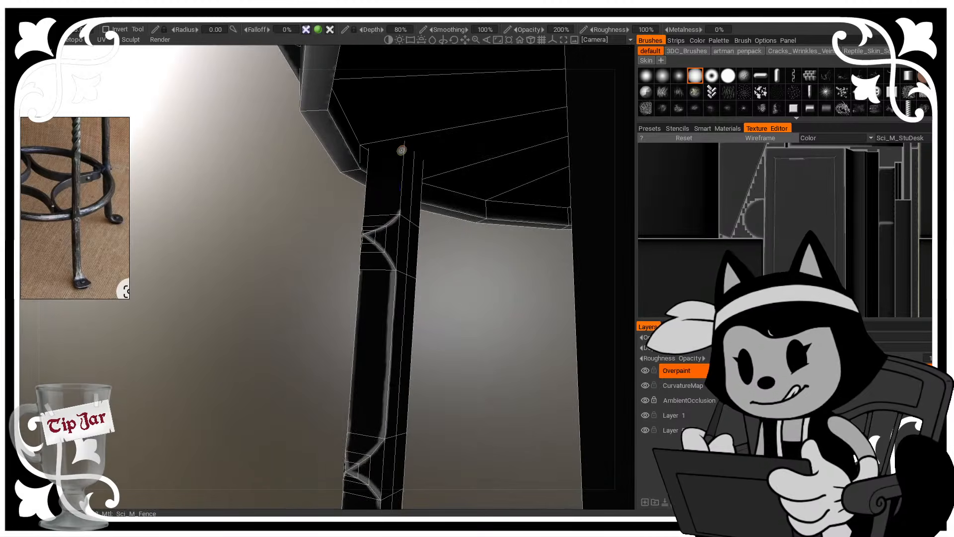
{"action": "left_click_drag", "start_coordinate": [402, 145], "coordinate": [398, 214]}
Step: Paint highlights on the adjacent side of the topmost collar and up that leg edge to the underside of the seat
{"action": "mouse_move", "coordinate": [436, 252]}
{"action": "left_mouse_down"}
{"action": "mouse_move", "coordinate": [517, 253]}
{"action": "mouse_move", "coordinate": [444, 208]}
{"action": "left_mouse_up"}
{"action": "mouse_move", "coordinate": [371, 257]}
{"action": "left_mouse_down"}
{"action": "mouse_move", "coordinate": [383, 245]}
{"action": "mouse_move", "coordinate": [363, 267]}
{"action": "left_mouse_up"}
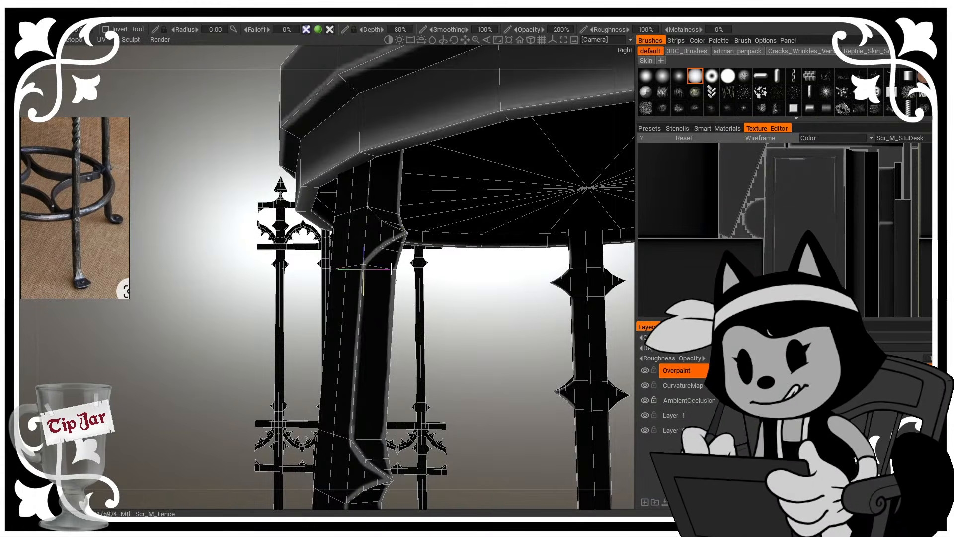
{"action": "left_click_drag", "start_coordinate": [459, 313], "coordinate": [428, 355]}
{"action": "mouse_move", "coordinate": [370, 206]}
{"action": "left_mouse_down"}
{"action": "mouse_move", "coordinate": [400, 235]}
{"action": "mouse_move", "coordinate": [377, 170]}
{"action": "left_mouse_up"}
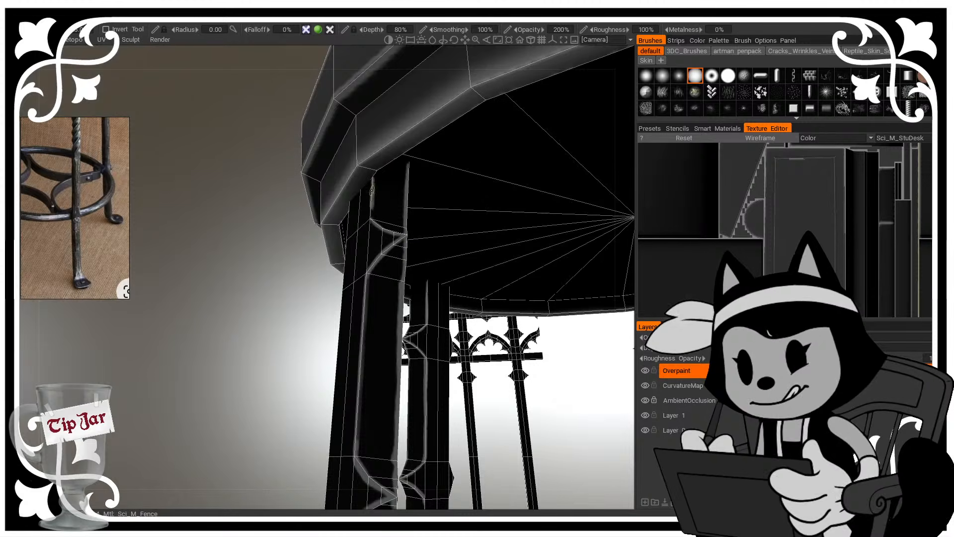
Step: Paint a highlight on an unpainted upper leg edge, from under the seat down to the topmost spiked collar
{"action": "left_click_drag", "start_coordinate": [371, 210], "coordinate": [350, 174], "text": "alt"}
{"action": "key", "text": "w"}
{"action": "key", "text": "w"}
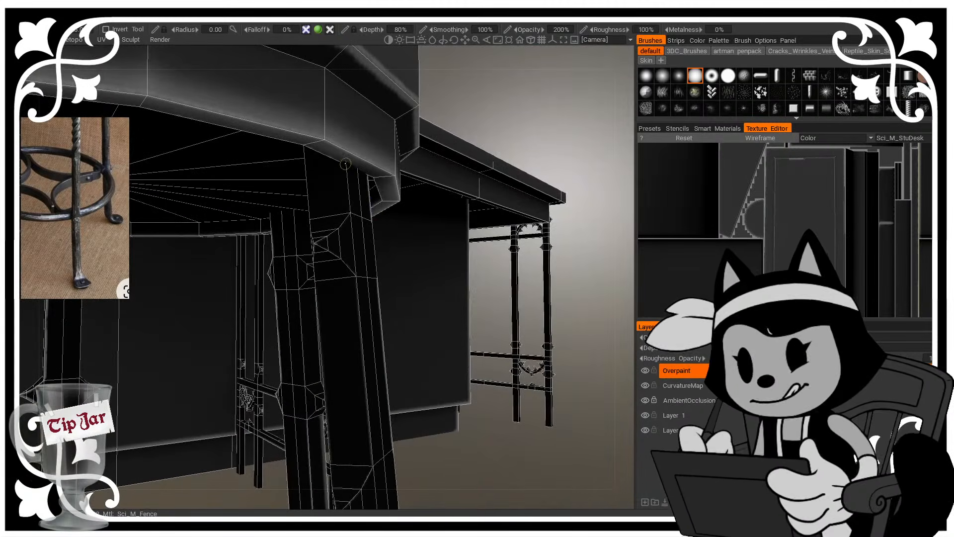
{"action": "left_click_drag", "start_coordinate": [349, 213], "coordinate": [360, 213], "text": "alt"}
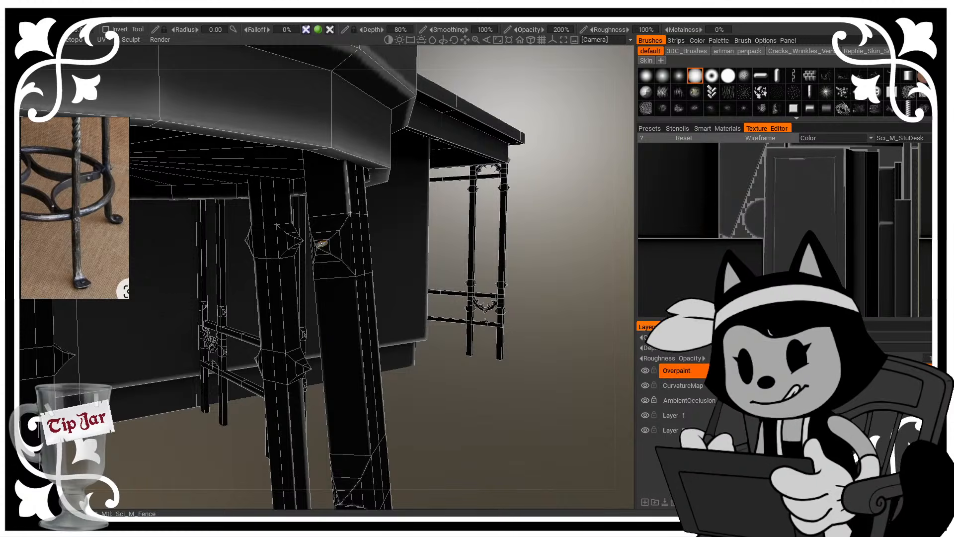
{"action": "left_click_drag", "start_coordinate": [317, 247], "coordinate": [351, 213]}
{"action": "mouse_move", "coordinate": [350, 213]}
{"action": "left_mouse_down", "text": "alt"}
{"action": "mouse_move", "coordinate": [332, 206]}
{"action": "mouse_move", "coordinate": [321, 242]}
{"action": "mouse_move", "coordinate": [349, 270]}
{"action": "mouse_move", "coordinate": [371, 224]}
{"action": "mouse_move", "coordinate": [447, 217]}
{"action": "left_mouse_up", "text": "alt"}
{"action": "mouse_move", "coordinate": [303, 127]}
{"action": "left_mouse_down"}
{"action": "mouse_move", "coordinate": [310, 202]}
{"action": "mouse_move", "coordinate": [330, 166]}
{"action": "mouse_move", "coordinate": [330, 138]}
{"action": "mouse_move", "coordinate": [304, 132]}
{"action": "mouse_move", "coordinate": [310, 207]}
{"action": "left_mouse_up"}
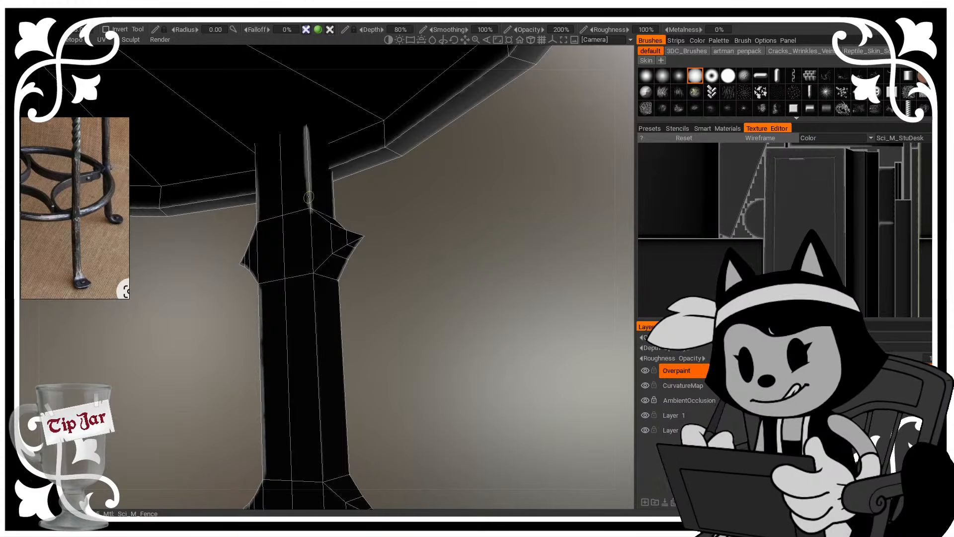
{"action": "mouse_move", "coordinate": [314, 254]}
{"action": "left_mouse_down", "text": "alt"}
{"action": "mouse_move", "coordinate": [328, 283]}
{"action": "mouse_move", "coordinate": [312, 307]}
{"action": "left_mouse_up", "text": "alt"}
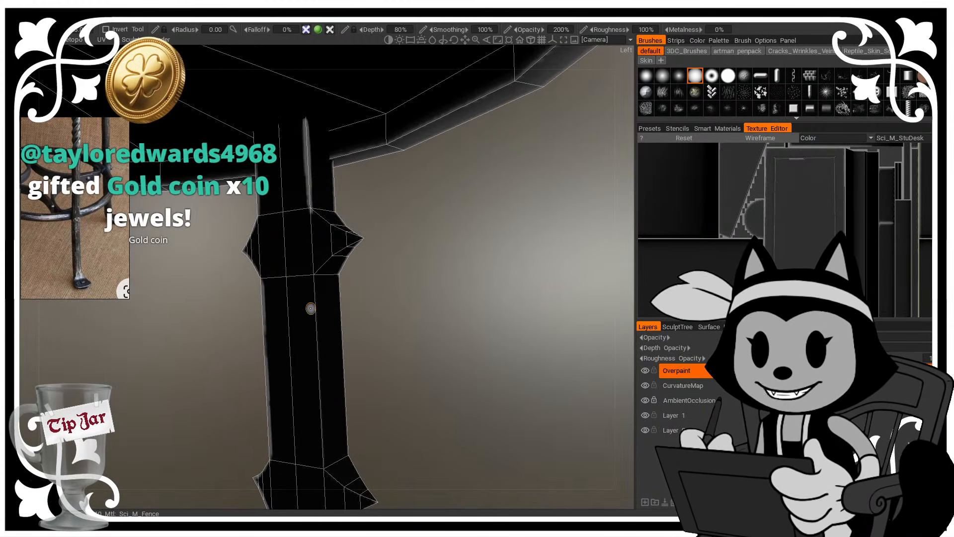
Step: Paint highlights along both edges of the topmost collar's spike and onto the leg edge just below it
{"action": "mouse_move", "coordinate": [375, 330]}
{"action": "left_mouse_down", "text": "alt"}
{"action": "mouse_move", "coordinate": [362, 319]}
{"action": "mouse_move", "coordinate": [385, 234]}
{"action": "mouse_move", "coordinate": [314, 218]}
{"action": "left_mouse_up", "text": "alt"}
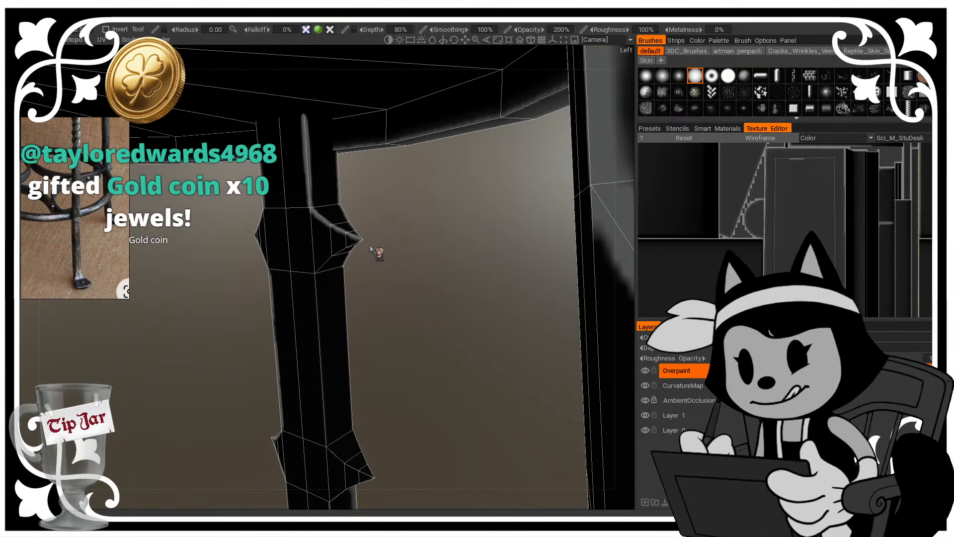
{"action": "left_click_drag", "start_coordinate": [370, 248], "coordinate": [389, 232], "text": "alt"}
{"action": "left_click_drag", "start_coordinate": [323, 268], "coordinate": [358, 239], "text": "alt"}
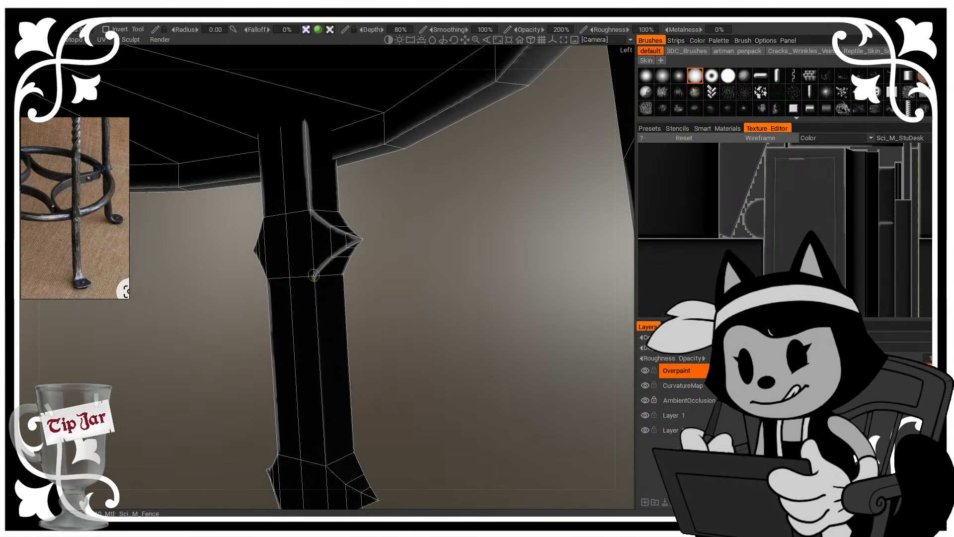
{"action": "mouse_move", "coordinate": [314, 274]}
{"action": "left_mouse_down"}
{"action": "mouse_move", "coordinate": [319, 330]}
{"action": "mouse_move", "coordinate": [320, 308]}
{"action": "left_mouse_up"}
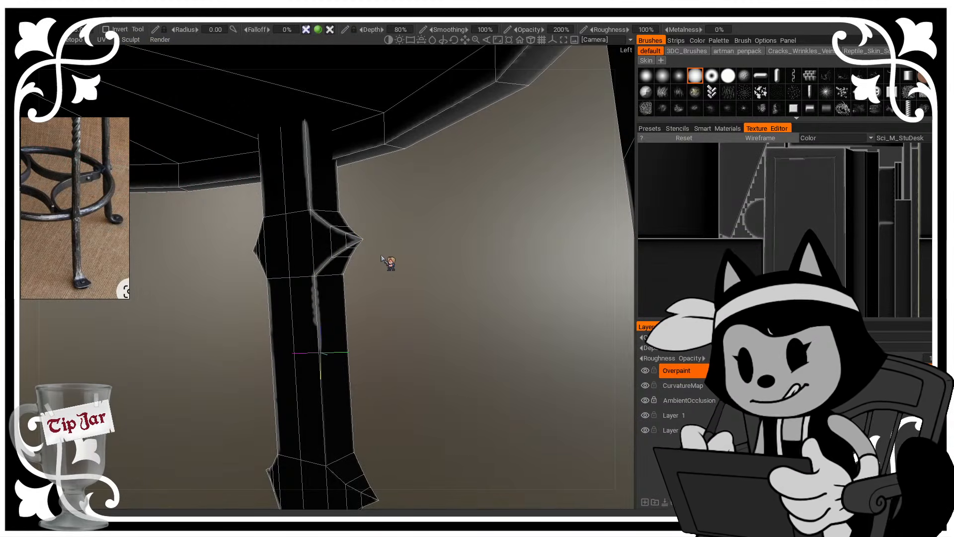
Step: Strengthen the highlights on the adjacent side of the leg, along its vertical edge and the topmost spike's lower edge
{"action": "left_click_drag", "start_coordinate": [381, 256], "coordinate": [401, 246], "text": "alt"}
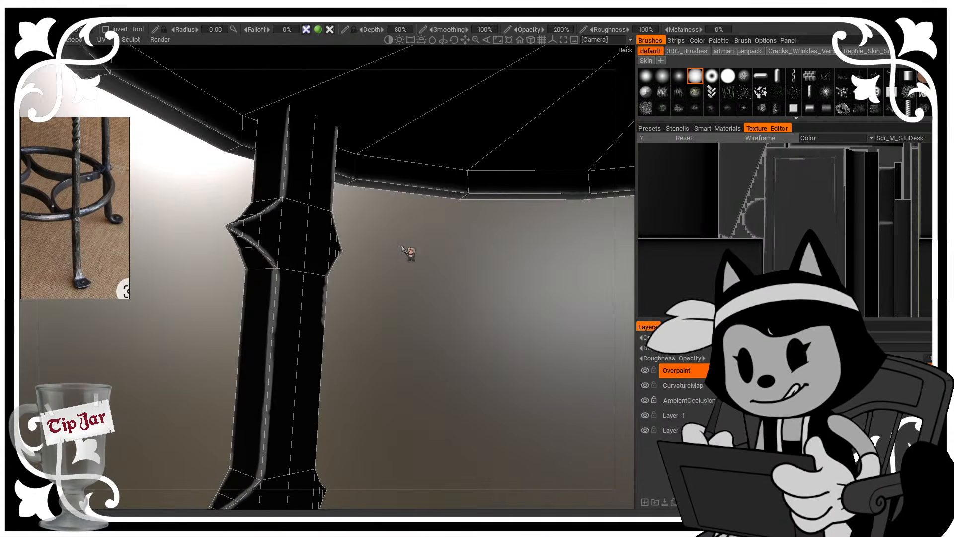
{"action": "left_click_drag", "start_coordinate": [274, 323], "coordinate": [268, 408]}
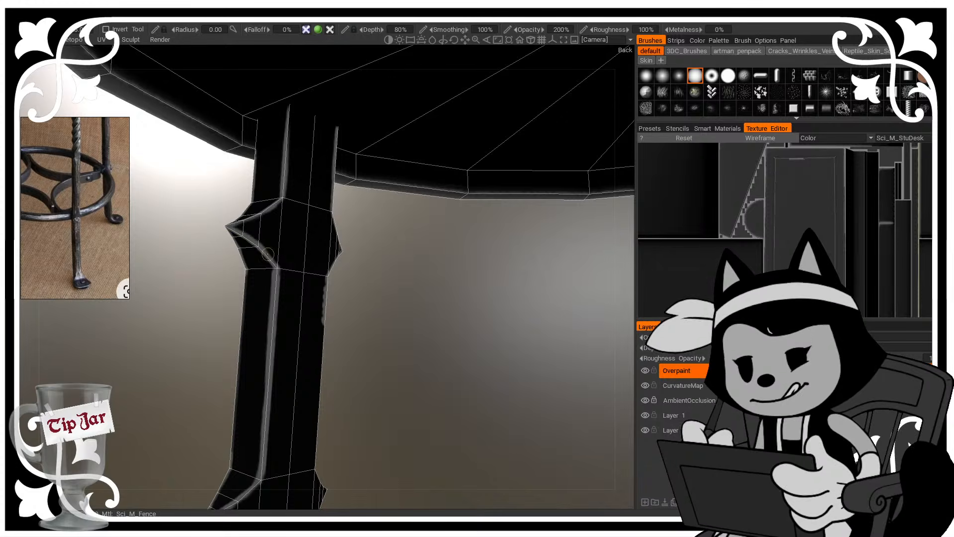
{"action": "left_click_drag", "start_coordinate": [243, 235], "coordinate": [277, 270]}
Step: Touch up the topmost collar's spike from the outer side and the leg edge running down to the second collar
{"action": "mouse_move", "coordinate": [258, 207]}
{"action": "left_mouse_down", "text": "alt"}
{"action": "mouse_move", "coordinate": [276, 219]}
{"action": "mouse_move", "coordinate": [273, 208]}
{"action": "mouse_move", "coordinate": [329, 209]}
{"action": "left_mouse_up", "text": "alt"}
{"action": "mouse_move", "coordinate": [243, 133]}
{"action": "left_mouse_down"}
{"action": "mouse_move", "coordinate": [238, 144]}
{"action": "mouse_move", "coordinate": [318, 141]}
{"action": "mouse_move", "coordinate": [238, 152]}
{"action": "left_mouse_up"}
{"action": "mouse_move", "coordinate": [248, 185]}
{"action": "left_mouse_down", "text": "alt"}
{"action": "mouse_move", "coordinate": [308, 216]}
{"action": "mouse_move", "coordinate": [239, 194]}
{"action": "mouse_move", "coordinate": [276, 206]}
{"action": "mouse_move", "coordinate": [272, 179]}
{"action": "mouse_move", "coordinate": [271, 229]}
{"action": "left_mouse_up", "text": "alt"}
{"action": "left_click_drag", "start_coordinate": [313, 243], "coordinate": [249, 271]}
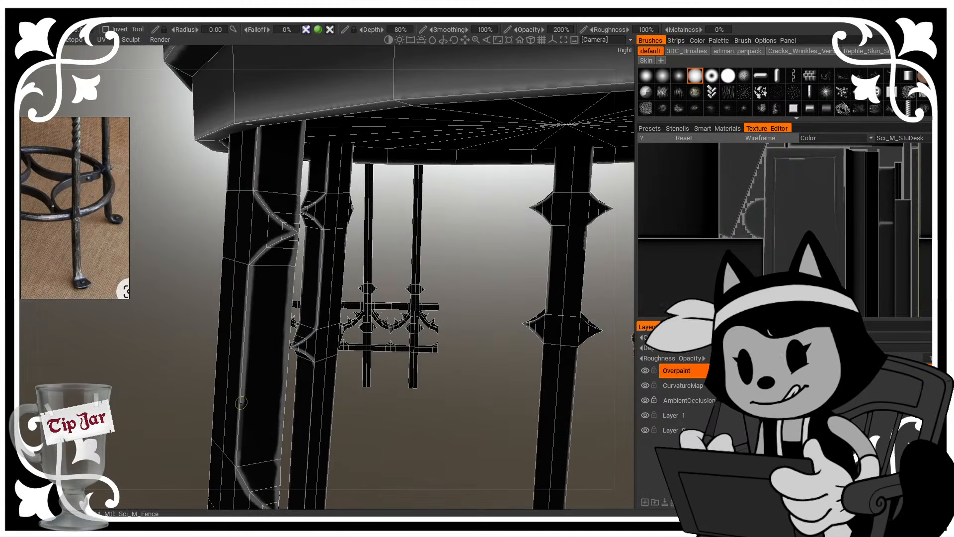
{"action": "left_click_drag", "start_coordinate": [229, 431], "coordinate": [243, 322]}
Step: Erase the excess highlight paint around the second collar's spike with a smaller eraser, and return to the paint brush
{"action": "left_click", "coordinate": [18, 282]}
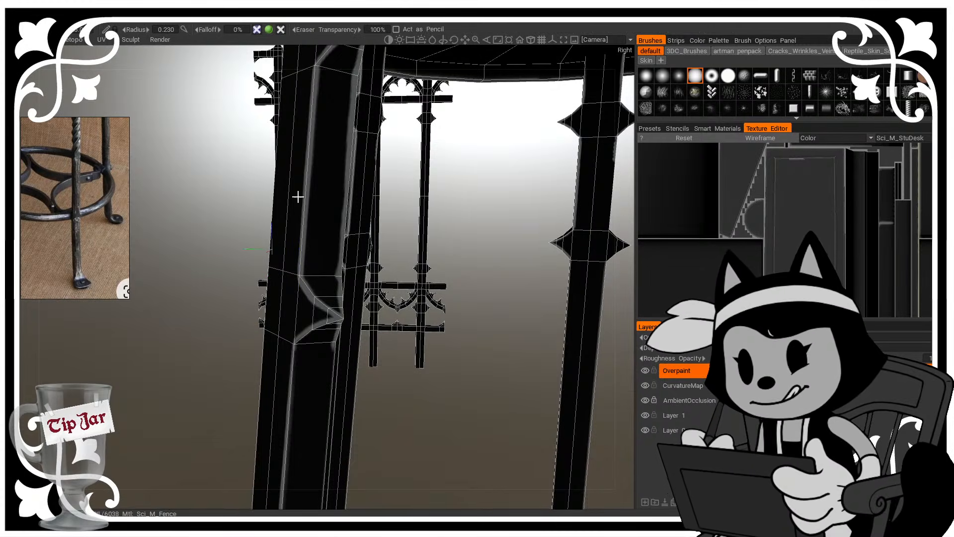
{"action": "left_click_drag", "start_coordinate": [296, 199], "coordinate": [332, 109], "text": "alt"}
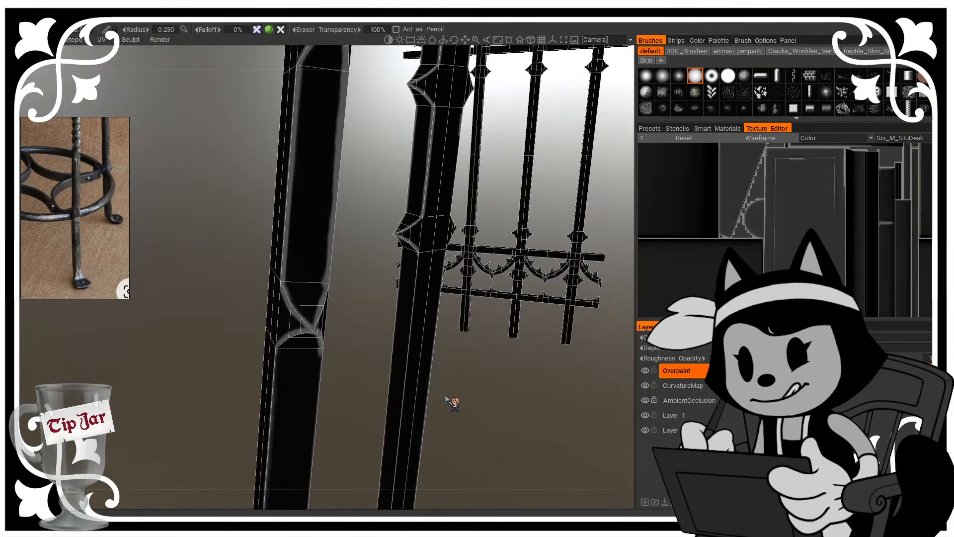
{"action": "mouse_move", "coordinate": [332, 90]}
{"action": "right_mouse_down"}
{"action": "mouse_move", "coordinate": [314, 120]}
{"action": "mouse_move", "coordinate": [325, 118]}
{"action": "right_mouse_up"}
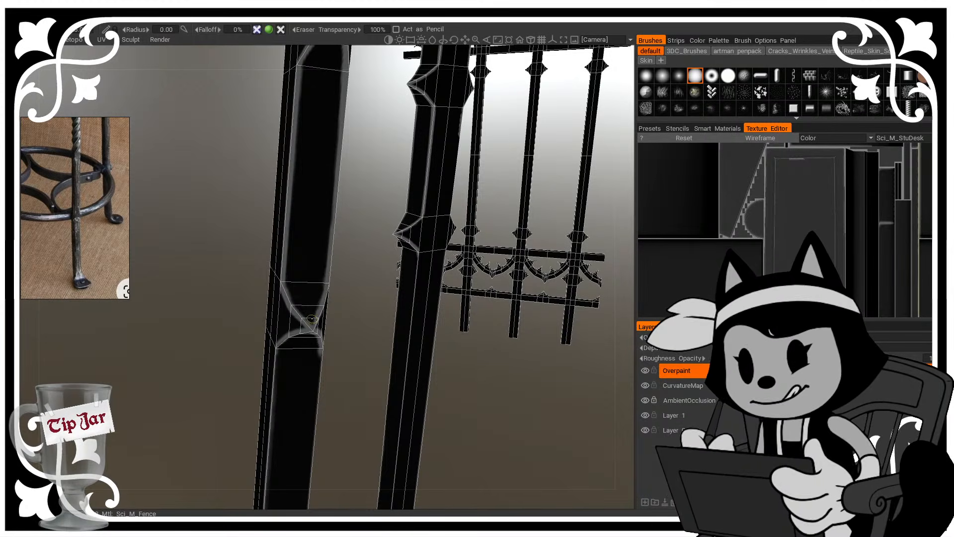
{"action": "left_click_drag", "start_coordinate": [315, 280], "coordinate": [299, 302], "text": "alt"}
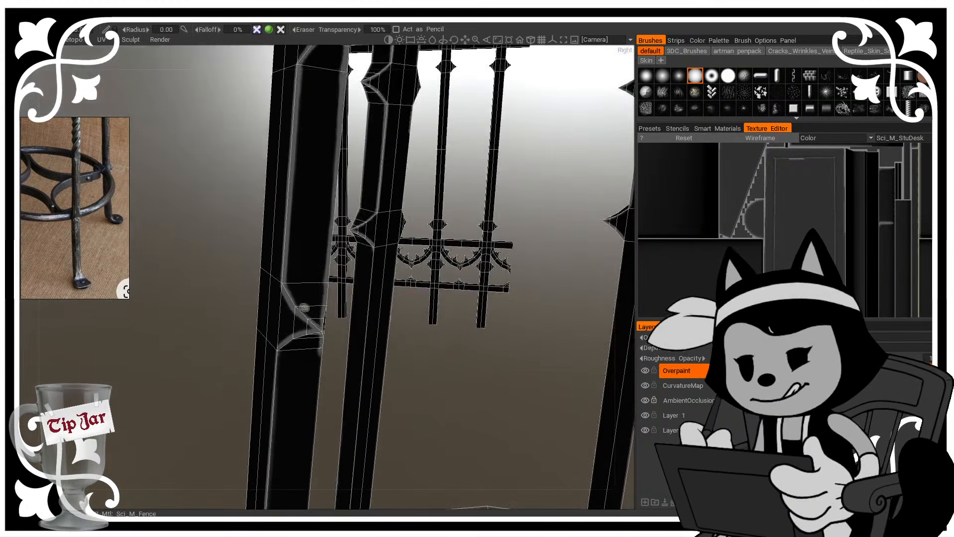
{"action": "key", "text": "b"}
Step: Check the second collar without the wireframe and paint a highlight down the leg edge below it
{"action": "key", "text": "w"}
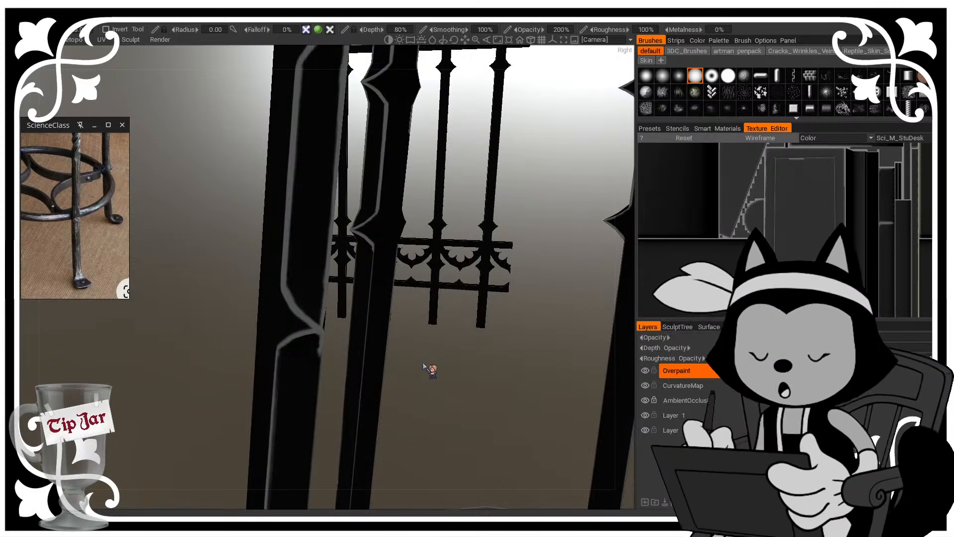
{"action": "right_click_drag", "start_coordinate": [490, 371], "coordinate": [445, 365], "text": "alt"}
{"action": "left_click_drag", "start_coordinate": [444, 364], "coordinate": [410, 323], "text": "alt"}
{"action": "right_click_drag", "start_coordinate": [409, 323], "coordinate": [417, 305], "text": "alt"}
{"action": "mouse_move", "coordinate": [417, 304]}
{"action": "left_mouse_down", "text": "alt"}
{"action": "mouse_move", "coordinate": [379, 283]}
{"action": "mouse_move", "coordinate": [405, 232]}
{"action": "mouse_move", "coordinate": [362, 206]}
{"action": "mouse_move", "coordinate": [386, 234]}
{"action": "mouse_move", "coordinate": [373, 219]}
{"action": "left_mouse_up", "text": "alt"}
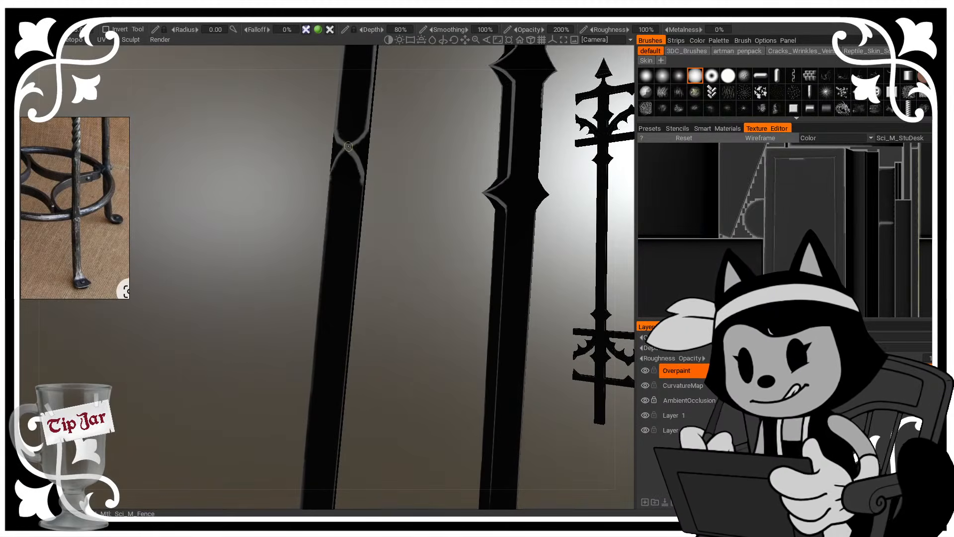
{"action": "mouse_move", "coordinate": [362, 175]}
{"action": "left_mouse_down", "text": "alt"}
{"action": "mouse_move", "coordinate": [347, 181]}
{"action": "mouse_move", "coordinate": [366, 220]}
{"action": "mouse_move", "coordinate": [348, 435]}
{"action": "left_mouse_up", "text": "alt"}
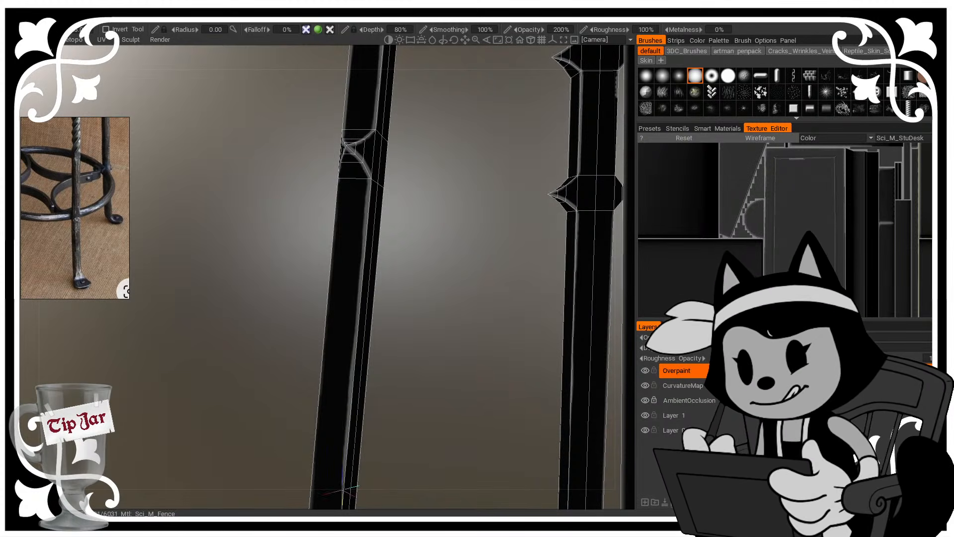
Step: Extend the leg edge highlight down to the foot ring, undoing and repainting the uneven stroke
{"action": "middle_click_drag", "start_coordinate": [342, 492], "coordinate": [328, 207], "text": "alt"}
{"action": "left_click_drag", "start_coordinate": [329, 239], "coordinate": [352, 207], "text": "alt"}
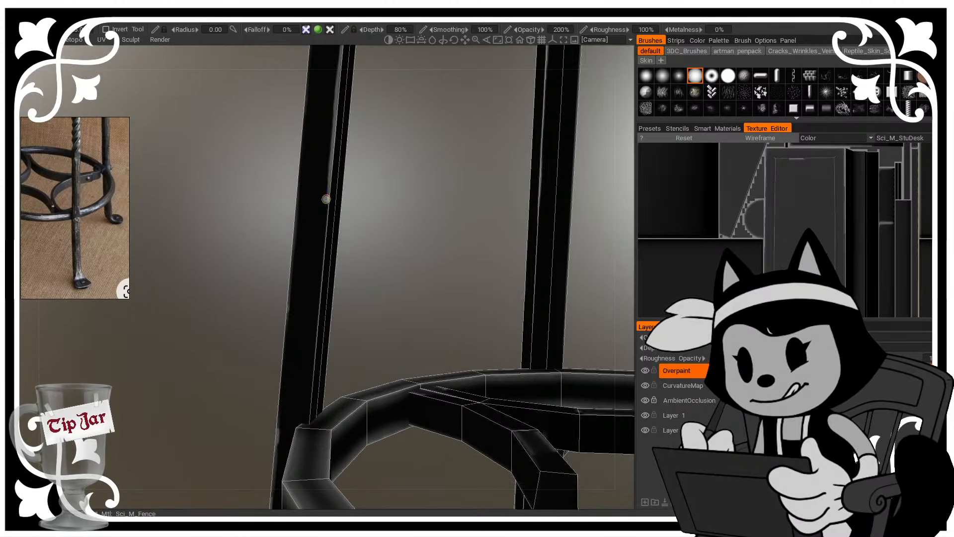
{"action": "left_click_drag", "start_coordinate": [331, 170], "coordinate": [323, 248]}
{"action": "left_click_drag", "start_coordinate": [328, 205], "coordinate": [314, 327]}
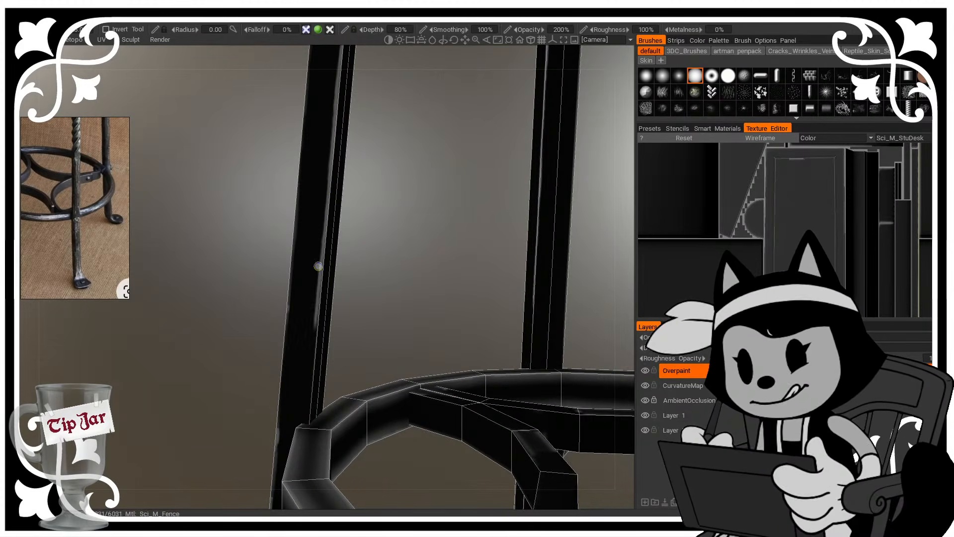
{"action": "key", "text": "ctrl+z"}
{"action": "left_click_drag", "start_coordinate": [323, 261], "coordinate": [315, 331]}
{"action": "left_click_drag", "start_coordinate": [318, 291], "coordinate": [311, 395]}
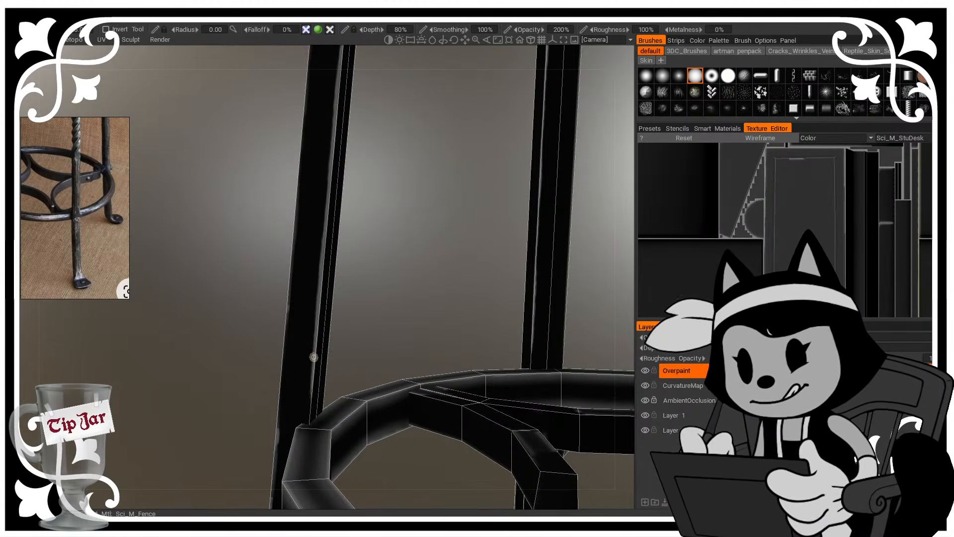
Step: Paint overlapping highlight strokes down the leg's neighbouring vertical edge, alongside and past the foot ring
{"action": "mouse_move", "coordinate": [313, 359]}
{"action": "left_mouse_down"}
{"action": "mouse_move", "coordinate": [308, 422]}
{"action": "mouse_move", "coordinate": [386, 375]}
{"action": "mouse_move", "coordinate": [370, 348]}
{"action": "mouse_move", "coordinate": [280, 280]}
{"action": "left_mouse_up"}
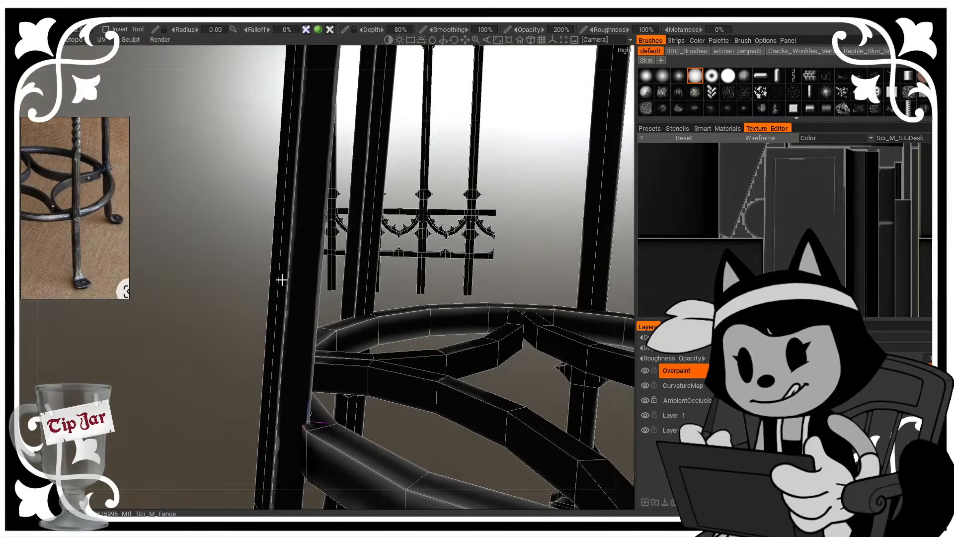
{"action": "left_click_drag", "start_coordinate": [295, 216], "coordinate": [289, 280]}
{"action": "left_click_drag", "start_coordinate": [294, 240], "coordinate": [287, 316]}
{"action": "left_click_drag", "start_coordinate": [288, 279], "coordinate": [284, 358]}
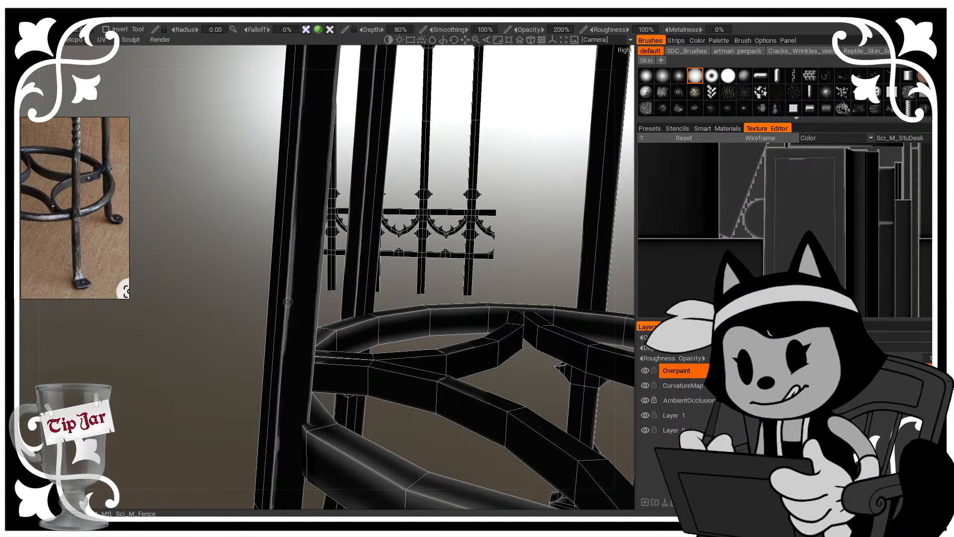
{"action": "mouse_move", "coordinate": [286, 318]}
{"action": "left_mouse_down"}
{"action": "mouse_move", "coordinate": [276, 457]}
{"action": "mouse_move", "coordinate": [221, 266]}
{"action": "mouse_move", "coordinate": [277, 240]}
{"action": "left_mouse_up"}
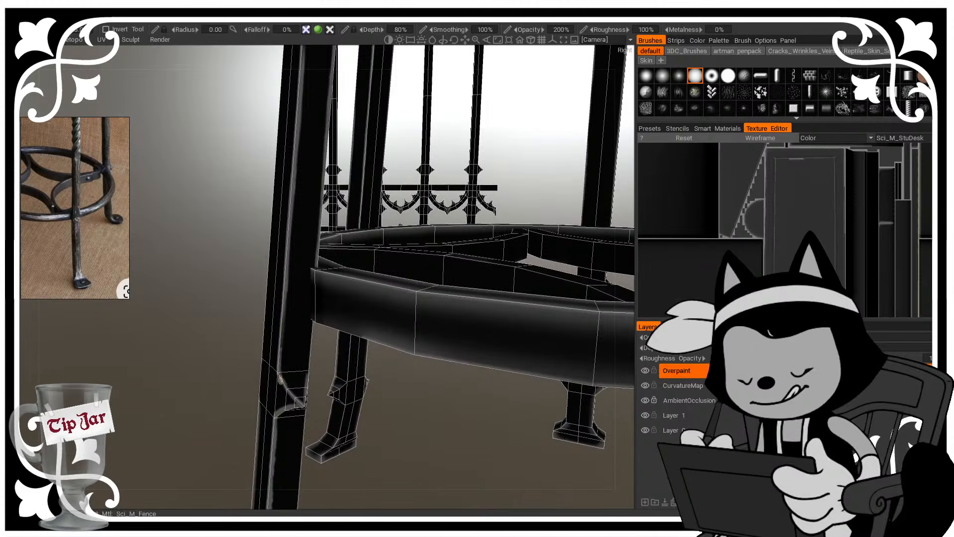
Step: Paint highlights around the spiked collar just below the foot ring, working around the sides of the leg
{"action": "left_click_drag", "start_coordinate": [281, 368], "coordinate": [404, 260], "text": "alt"}
{"action": "left_click_drag", "start_coordinate": [283, 351], "coordinate": [349, 321], "text": "alt"}
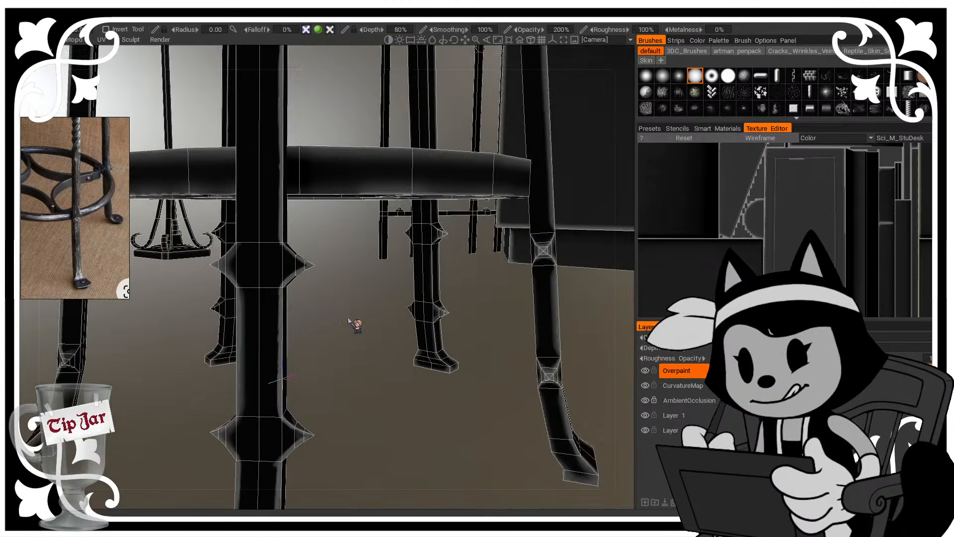
{"action": "left_click_drag", "start_coordinate": [280, 381], "coordinate": [357, 334], "text": "alt"}
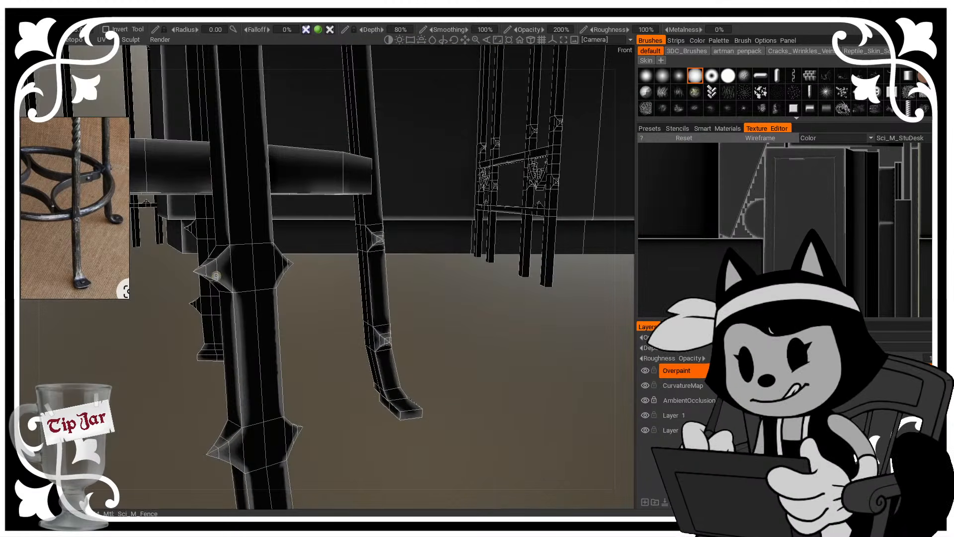
{"action": "left_click_drag", "start_coordinate": [216, 280], "coordinate": [318, 284], "text": "alt"}
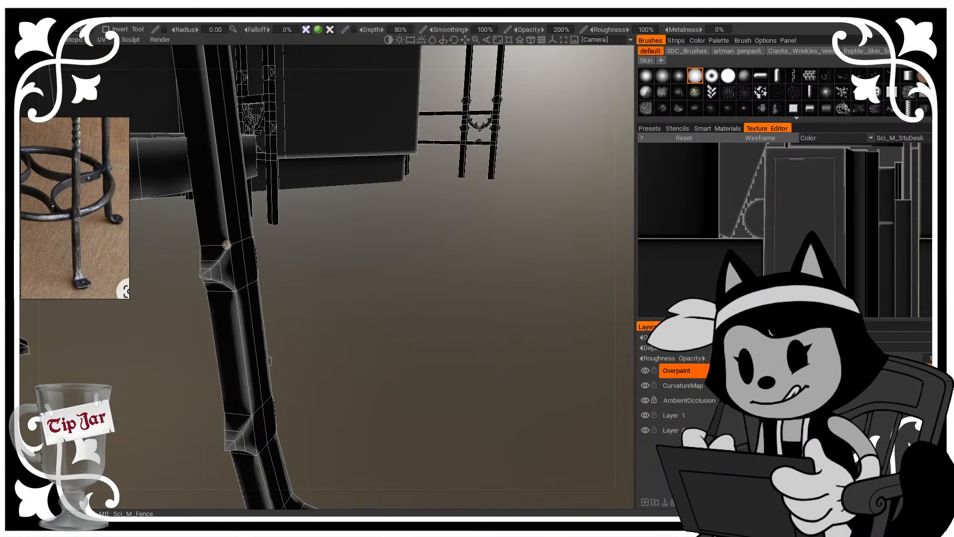
{"action": "left_click_drag", "start_coordinate": [226, 241], "coordinate": [191, 198], "text": "alt"}
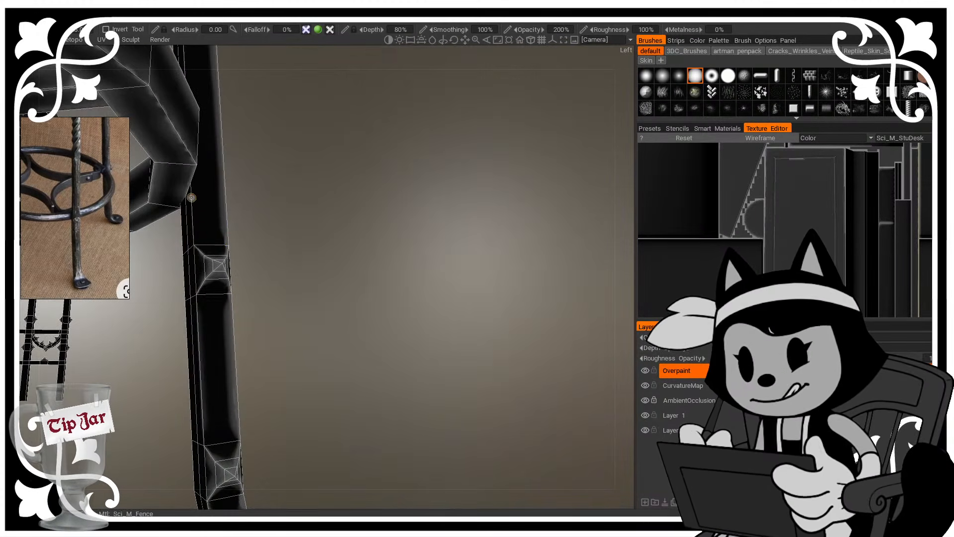
{"action": "mouse_move", "coordinate": [200, 246]}
{"action": "left_mouse_down"}
{"action": "mouse_move", "coordinate": [196, 238]}
{"action": "mouse_move", "coordinate": [199, 247]}
{"action": "mouse_move", "coordinate": [295, 259]}
{"action": "mouse_move", "coordinate": [192, 284]}
{"action": "left_mouse_up"}
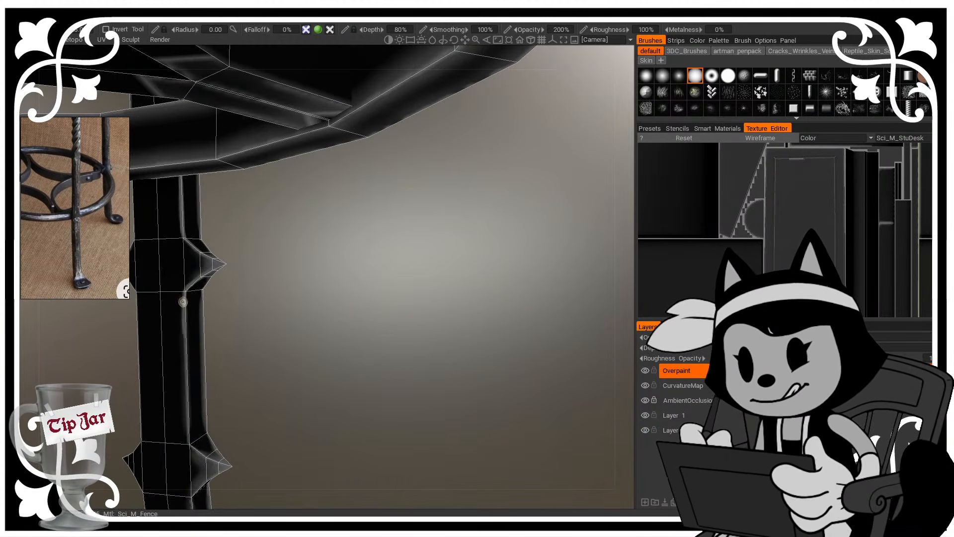
Step: Paint the leg edge between the two collars below the foot ring, undoing the first stroke and painting it again
{"action": "left_click_drag", "start_coordinate": [182, 302], "coordinate": [185, 383]}
{"action": "key", "text": "ctrl+z"}
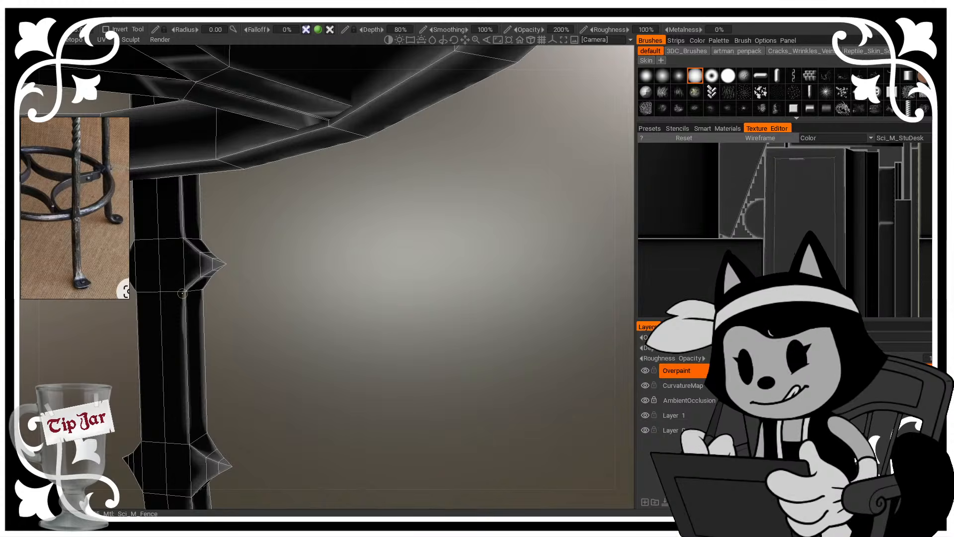
{"action": "left_click_drag", "start_coordinate": [188, 421], "coordinate": [189, 442]}
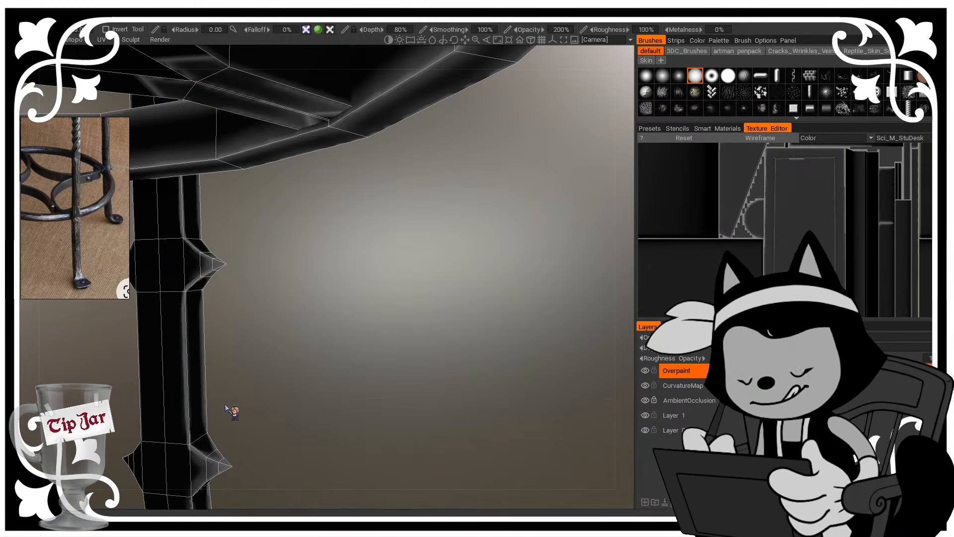
Step: Paint highlights along the spike edges of the two lower collars, down to the leg section above the foot
{"action": "middle_click_drag", "start_coordinate": [260, 387], "coordinate": [383, 287]}
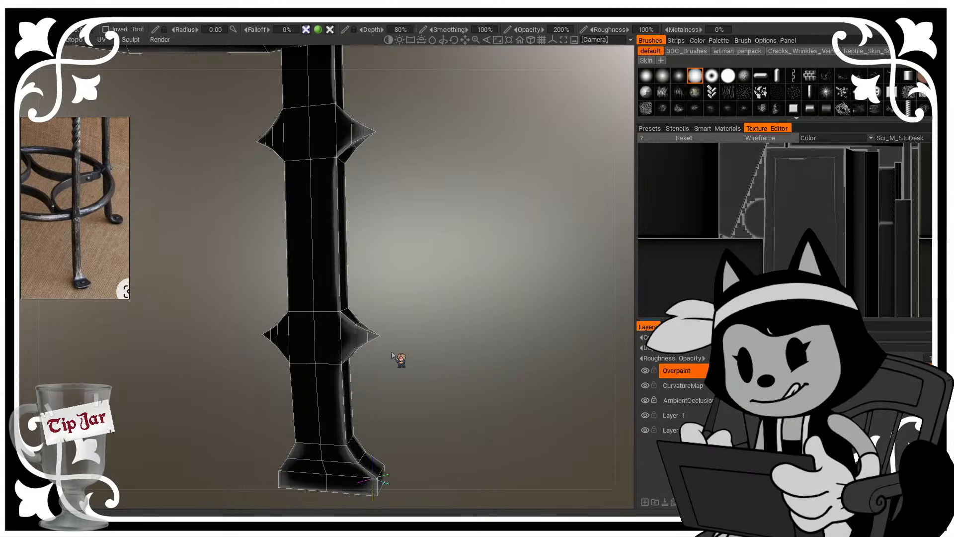
{"action": "left_click_drag", "start_coordinate": [398, 360], "coordinate": [476, 312]}
{"action": "left_click_drag", "start_coordinate": [432, 264], "coordinate": [451, 265]}
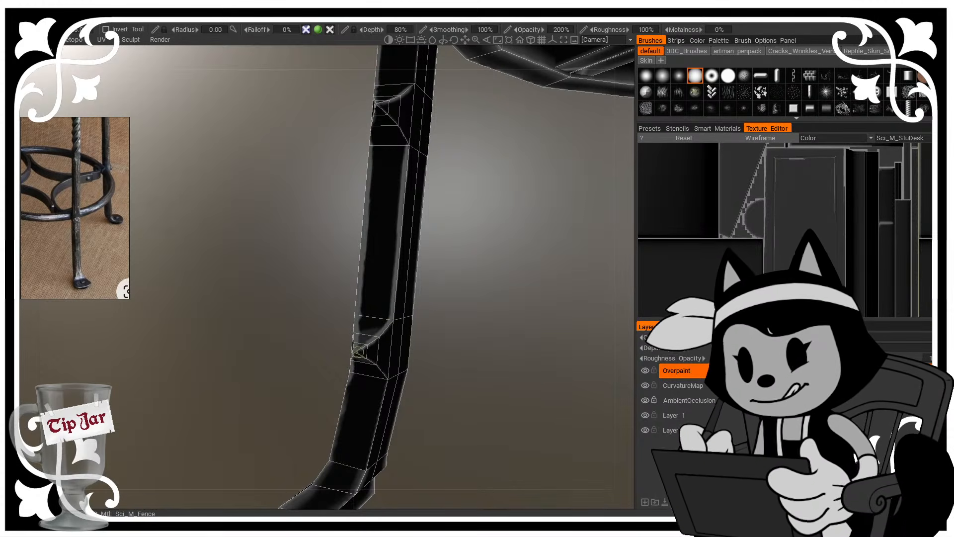
{"action": "mouse_move", "coordinate": [359, 350]}
{"action": "left_mouse_down"}
{"action": "mouse_move", "coordinate": [388, 380]}
{"action": "mouse_move", "coordinate": [421, 347]}
{"action": "left_mouse_up"}
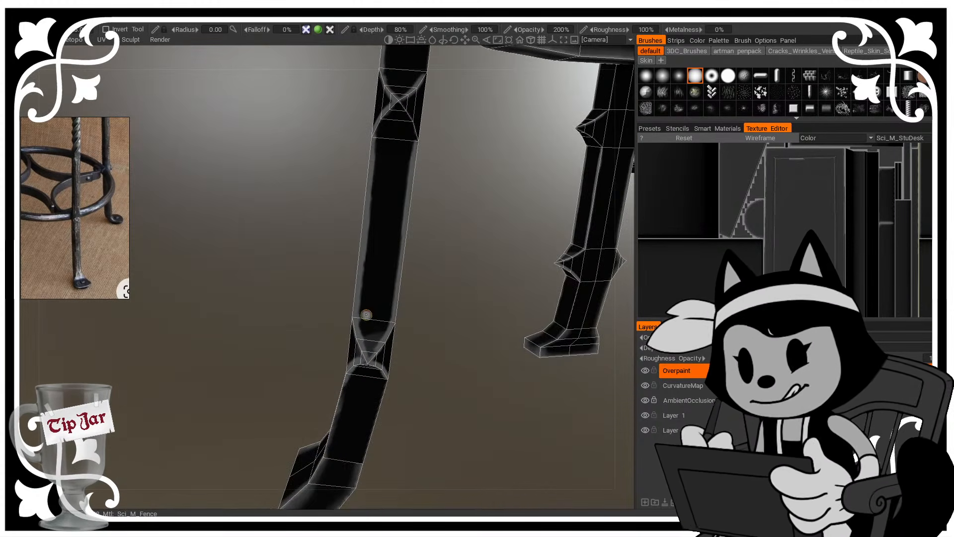
Step: Erase the excess highlight paint on the lower leg around the lowest collar's spike
{"action": "key", "text": "e"}
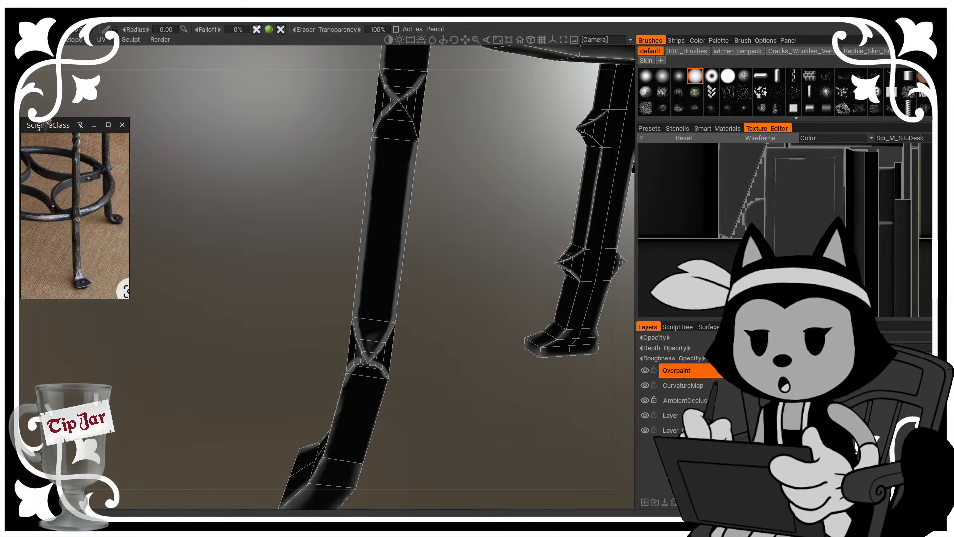
{"action": "left_click", "coordinate": [12, 124]}
{"action": "middle_click_drag", "start_coordinate": [243, 117], "coordinate": [186, 186]}
{"action": "mouse_move", "coordinate": [367, 196]}
{"action": "left_mouse_down"}
{"action": "mouse_move", "coordinate": [356, 177]}
{"action": "mouse_move", "coordinate": [339, 212]}
{"action": "left_mouse_up"}
Step: Return to the paint brush and reinforce the highlight on the upper spike edge of the collar below the foot ring
{"action": "mouse_move", "coordinate": [367, 199]}
{"action": "left_mouse_down"}
{"action": "mouse_move", "coordinate": [331, 181]}
{"action": "mouse_move", "coordinate": [336, 207]}
{"action": "mouse_move", "coordinate": [372, 221]}
{"action": "mouse_move", "coordinate": [382, 191]}
{"action": "left_mouse_up"}
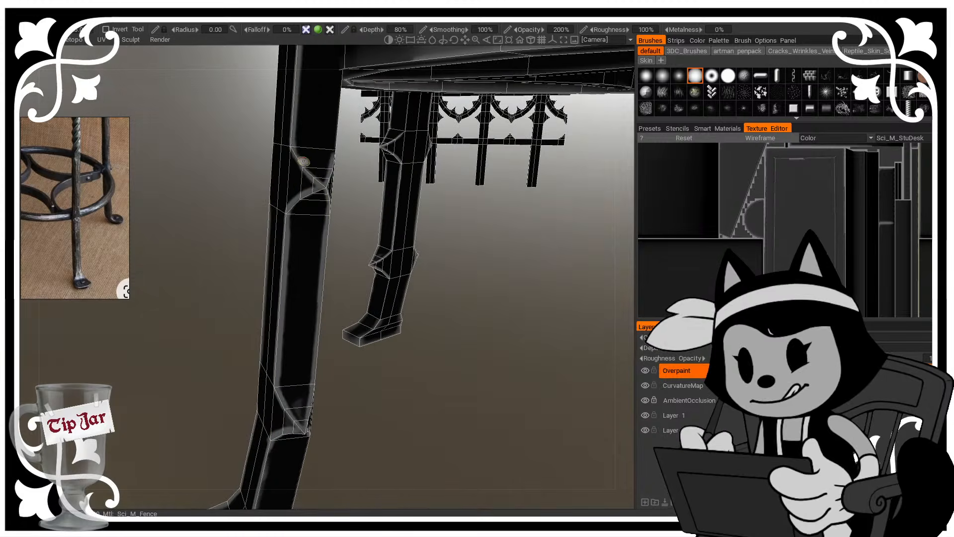
{"action": "left_click_drag", "start_coordinate": [295, 150], "coordinate": [308, 177]}
{"action": "mouse_move", "coordinate": [359, 159]}
{"action": "left_mouse_down"}
{"action": "mouse_move", "coordinate": [331, 155]}
{"action": "mouse_move", "coordinate": [357, 141]}
{"action": "mouse_move", "coordinate": [366, 79]}
{"action": "left_mouse_up"}
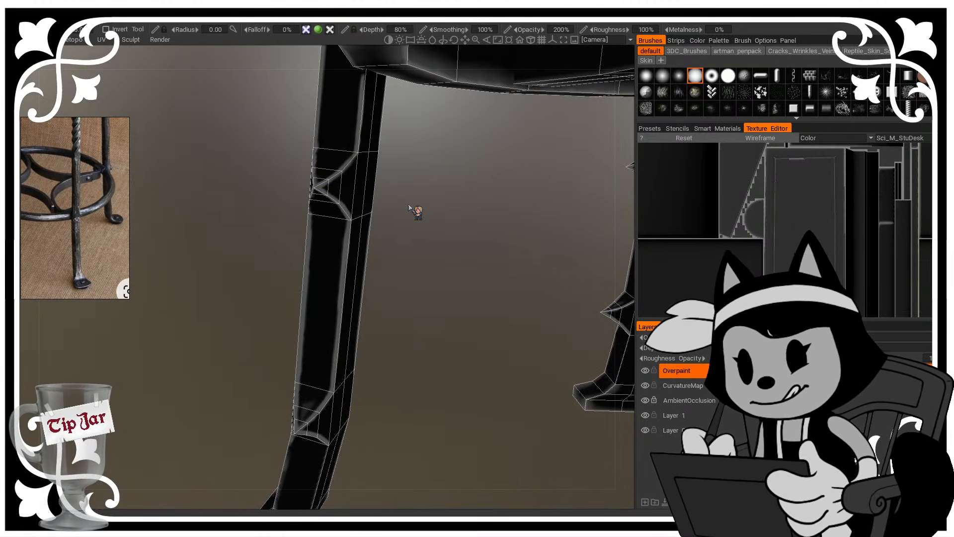
Step: Hide the wireframe, bring the whole stool into view and add a new layer directly beneath the Overpaint layer
{"action": "key", "text": "KP_2"}
{"action": "scroll", "coordinate": [370, 321], "scroll_direction": "down", "scroll_amount": 6}
{"action": "left_click_drag", "start_coordinate": [386, 307], "coordinate": [415, 230]}
{"action": "middle_click_drag", "start_coordinate": [415, 230], "coordinate": [433, 322]}
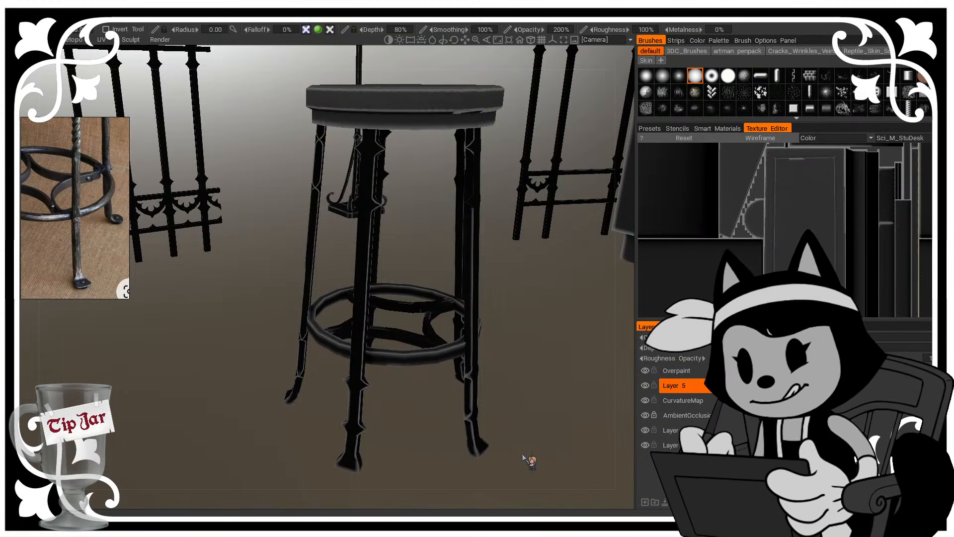
Step: Set the paint colour to black and choose the soft round brush for darkening the stool's metalwork
{"action": "left_click", "coordinate": [15, 75]}
{"action": "left_click_drag", "start_coordinate": [260, 333], "coordinate": [240, 337]}
{"action": "left_click", "coordinate": [279, 391]}
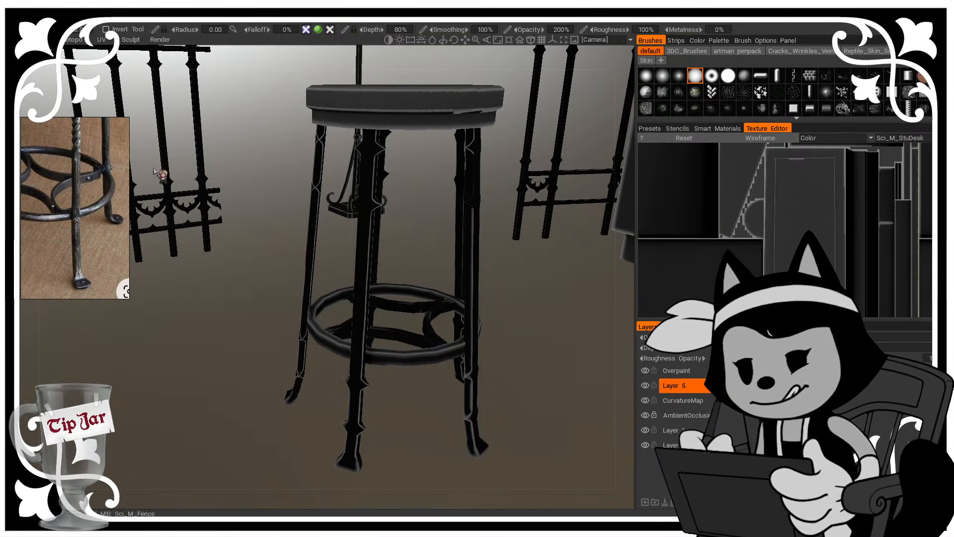
{"action": "mouse_move", "coordinate": [409, 252]}
{"action": "left_mouse_down"}
{"action": "mouse_move", "coordinate": [362, 266]}
{"action": "mouse_move", "coordinate": [395, 259]}
{"action": "left_mouse_up"}
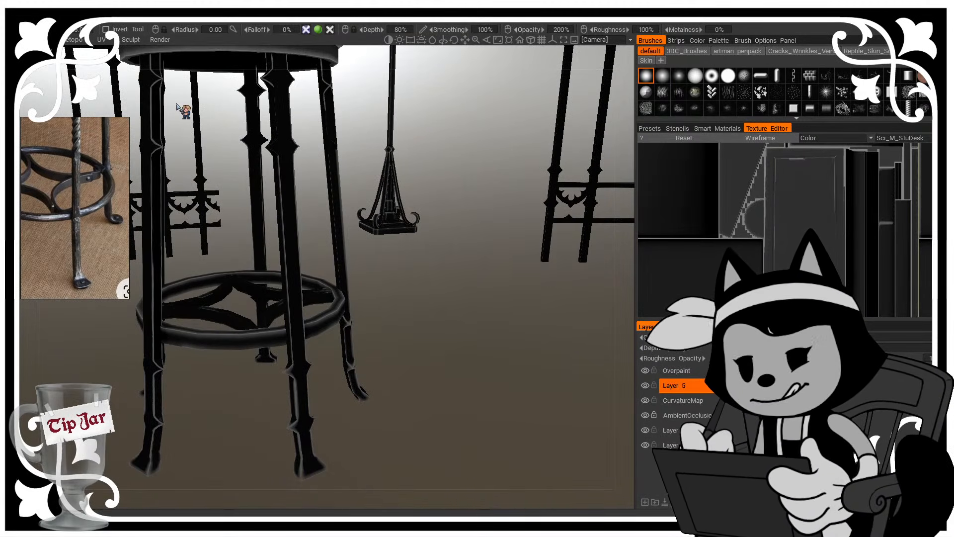
Step: Blacken the flat leg faces between the edge highlights, from the collars under the seat down past the foot ring
{"action": "middle_click_drag", "start_coordinate": [176, 108], "coordinate": [330, 248]}
{"action": "left_click_drag", "start_coordinate": [329, 249], "coordinate": [277, 194]}
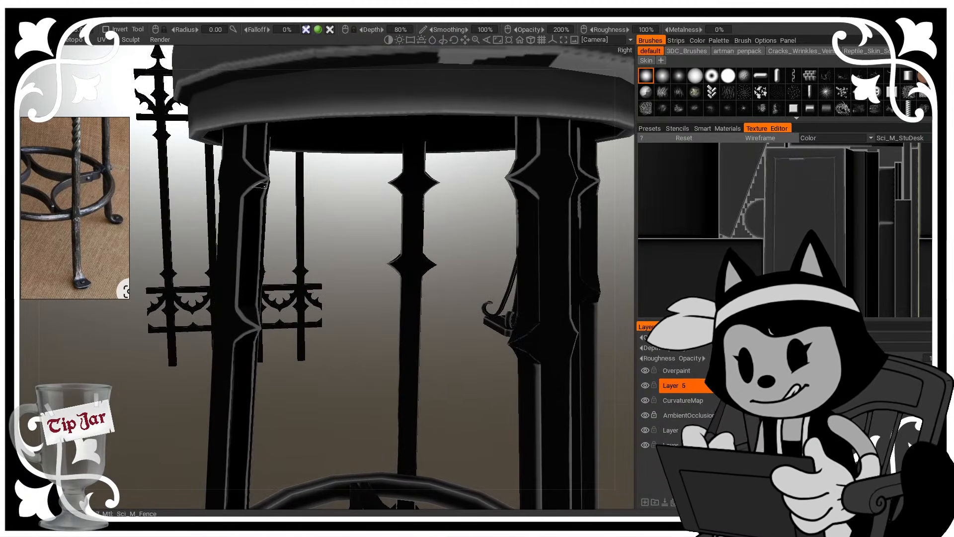
{"action": "mouse_move", "coordinate": [262, 185]}
{"action": "middle_mouse_down"}
{"action": "mouse_move", "coordinate": [254, 245]}
{"action": "mouse_move", "coordinate": [258, 194]}
{"action": "middle_mouse_up"}
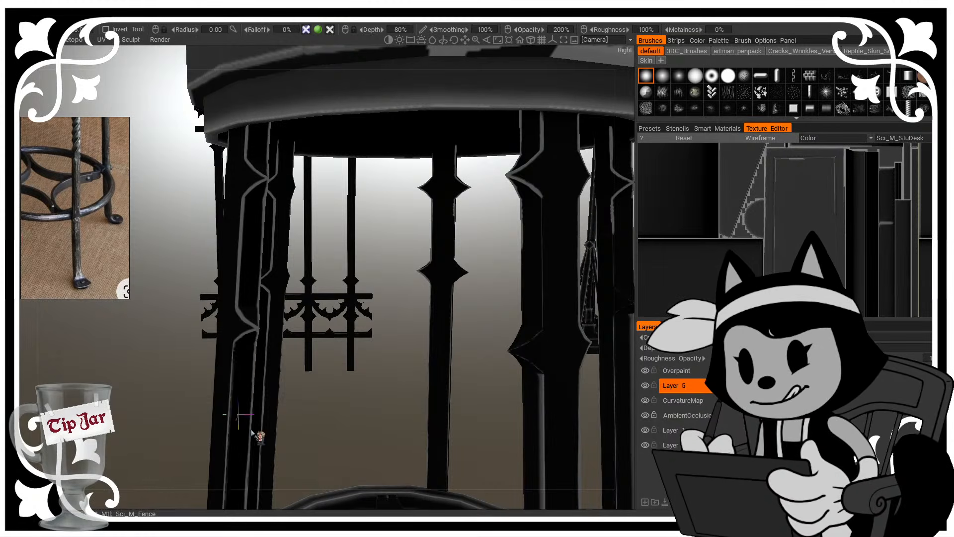
{"action": "mouse_move", "coordinate": [250, 429]}
{"action": "middle_mouse_down", "text": "alt"}
{"action": "mouse_move", "coordinate": [294, 280]}
{"action": "mouse_move", "coordinate": [283, 280]}
{"action": "middle_mouse_up", "text": "alt"}
{"action": "mouse_move", "coordinate": [292, 347]}
{"action": "middle_mouse_down", "text": "alt"}
{"action": "mouse_move", "coordinate": [301, 217]}
{"action": "mouse_move", "coordinate": [332, 75]}
{"action": "middle_mouse_up", "text": "alt"}
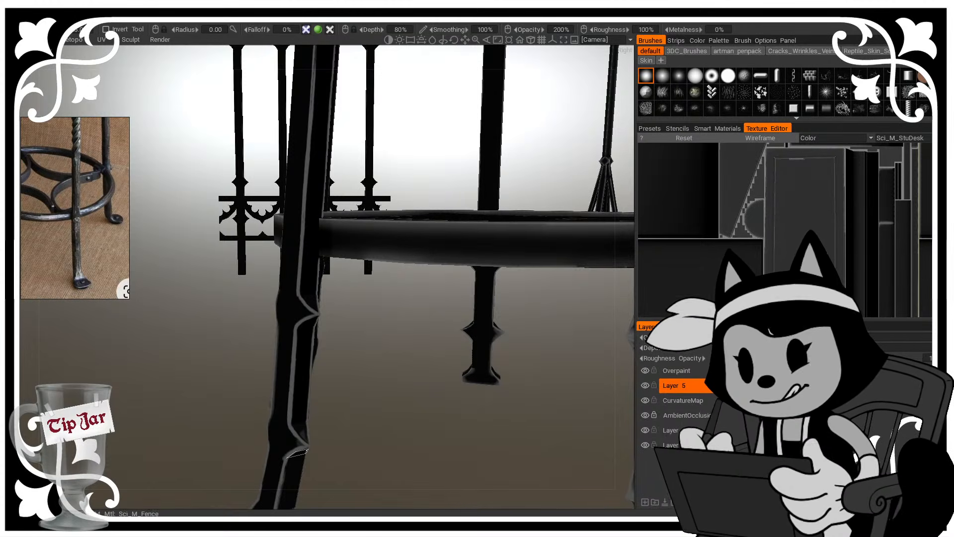
{"action": "middle_click_drag", "start_coordinate": [324, 480], "coordinate": [400, 344]}
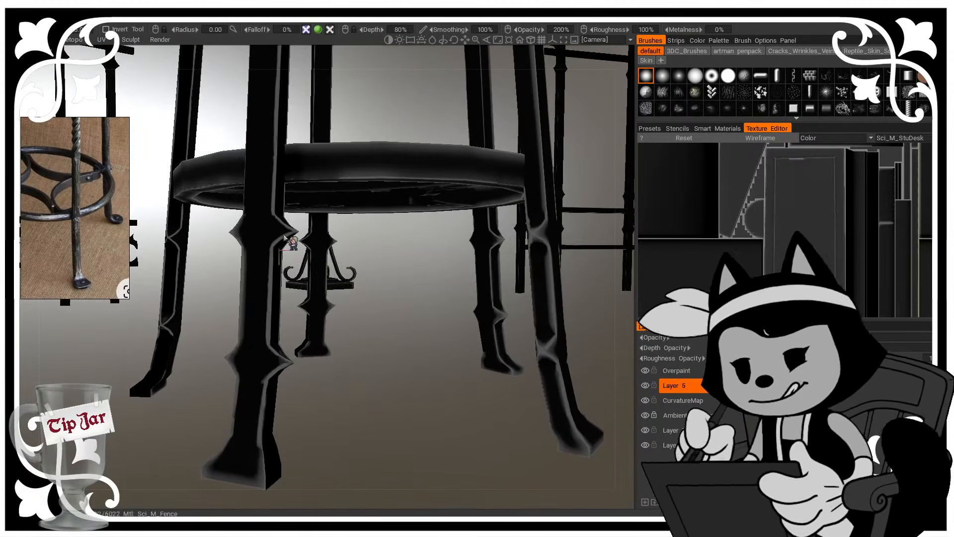
Step: Blacken the leg faces around the two lower collars and above the foot, keeping the bright edge highlights
{"action": "middle_click_drag", "start_coordinate": [292, 243], "coordinate": [225, 189]}
{"action": "middle_click_drag", "start_coordinate": [266, 344], "coordinate": [313, 372]}
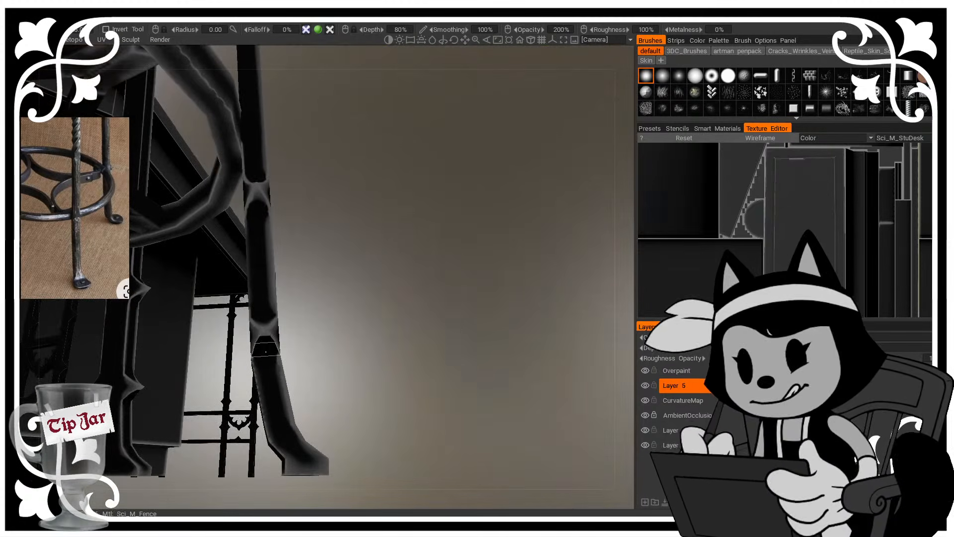
{"action": "middle_click_drag", "start_coordinate": [265, 338], "coordinate": [306, 427]}
{"action": "mouse_move", "coordinate": [258, 392]}
{"action": "left_mouse_down"}
{"action": "mouse_move", "coordinate": [273, 463]}
{"action": "mouse_move", "coordinate": [235, 451]}
{"action": "mouse_move", "coordinate": [243, 317]}
{"action": "mouse_move", "coordinate": [266, 317]}
{"action": "left_mouse_up"}
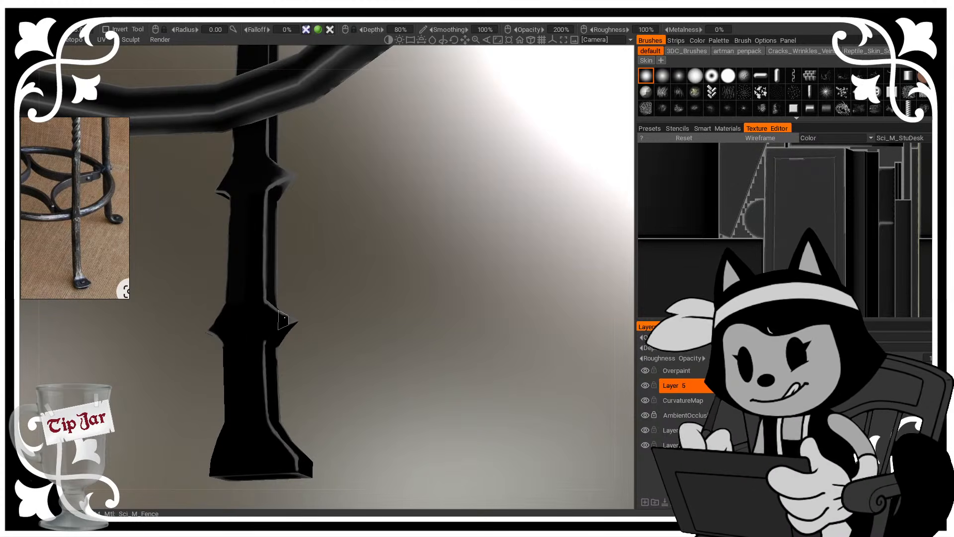
{"action": "middle_click_drag", "start_coordinate": [293, 321], "coordinate": [387, 310]}
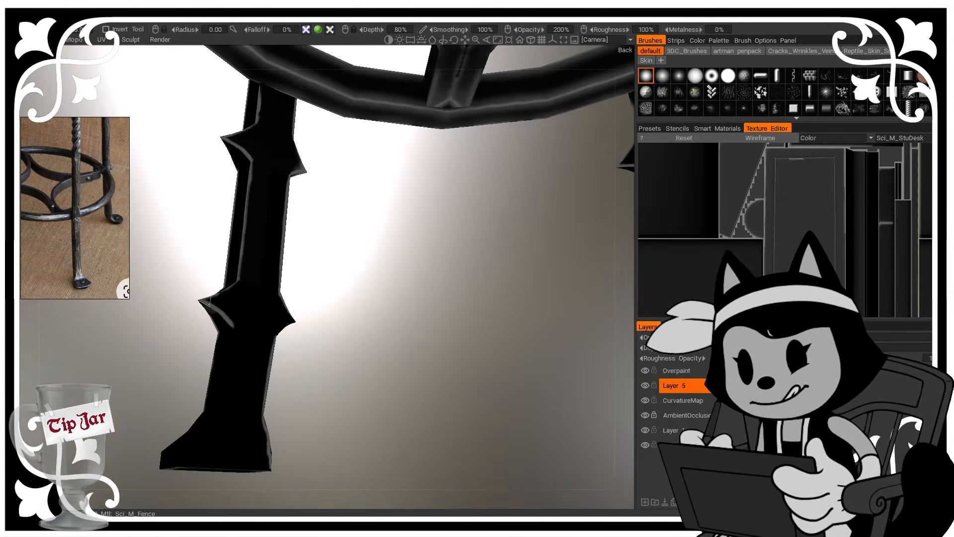
{"action": "middle_click_drag", "start_coordinate": [263, 275], "coordinate": [247, 300]}
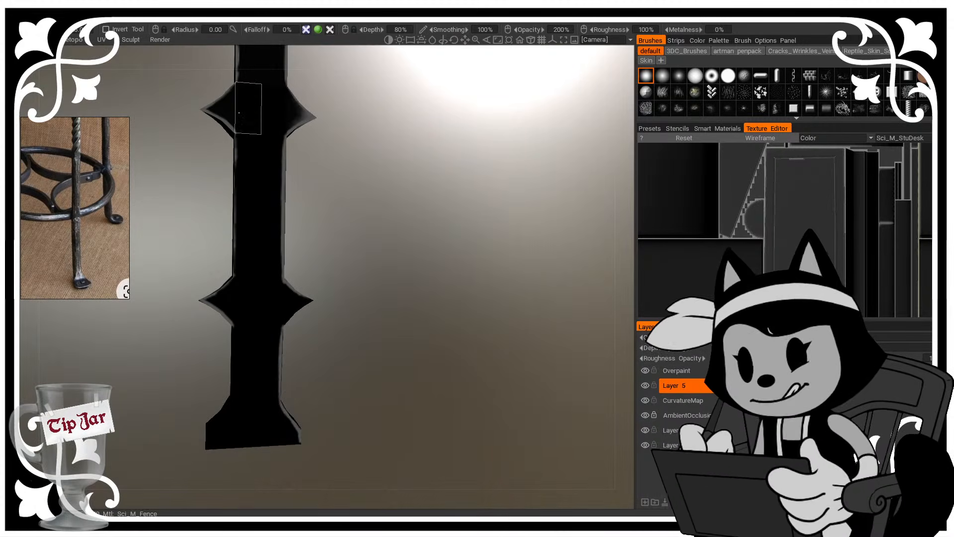
{"action": "left_click_drag", "start_coordinate": [244, 108], "coordinate": [302, 114]}
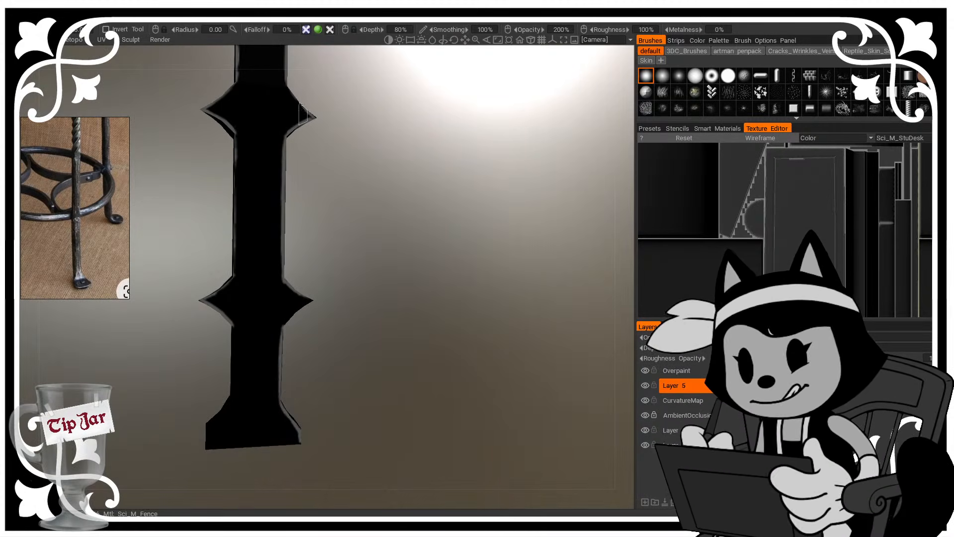
Step: Blacken the inward-facing leg faces from the foot ring up to the underside of the seat
{"action": "mouse_move", "coordinate": [356, 228]}
{"action": "middle_mouse_down"}
{"action": "mouse_move", "coordinate": [268, 374]}
{"action": "mouse_move", "coordinate": [283, 197]}
{"action": "mouse_move", "coordinate": [353, 220]}
{"action": "mouse_move", "coordinate": [366, 315]}
{"action": "mouse_move", "coordinate": [335, 221]}
{"action": "mouse_move", "coordinate": [302, 248]}
{"action": "middle_mouse_up"}
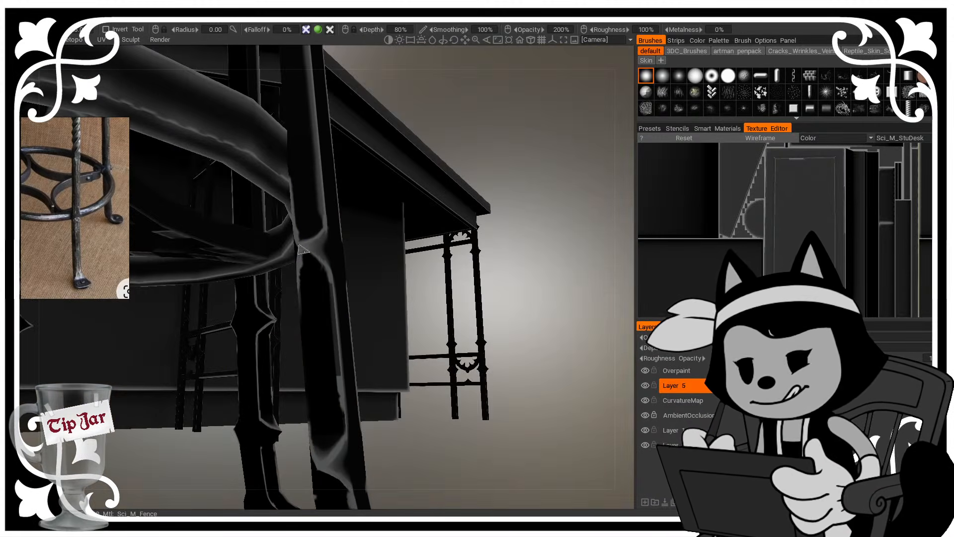
{"action": "left_click", "coordinate": [307, 164]}
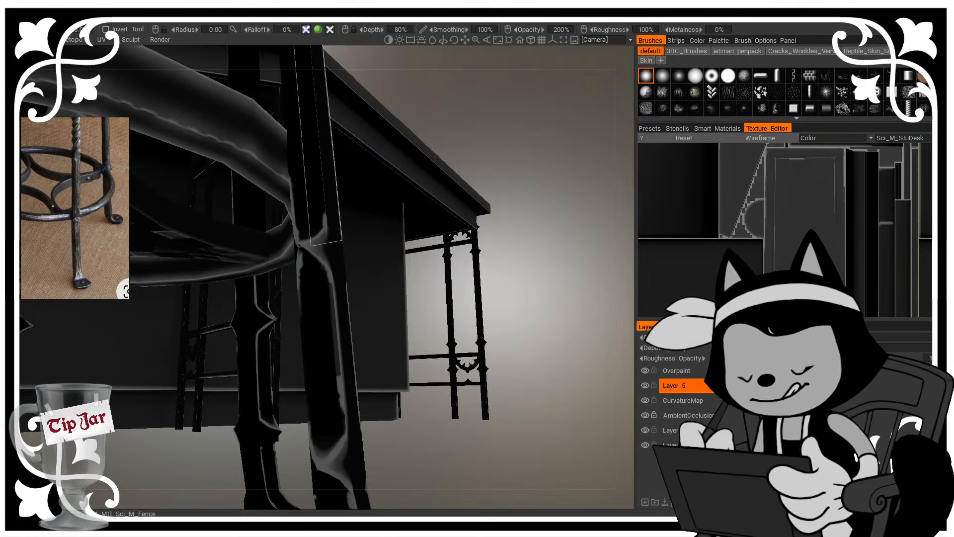
{"action": "middle_click_drag", "start_coordinate": [306, 146], "coordinate": [387, 347]}
{"action": "left_click", "coordinate": [315, 171]}
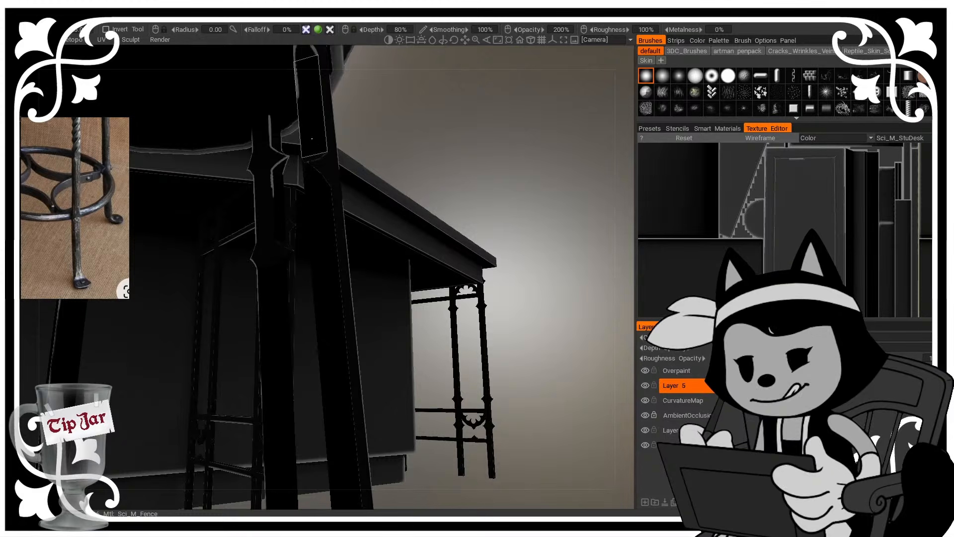
{"action": "left_click", "coordinate": [318, 130]}
{"action": "middle_click_drag", "start_coordinate": [344, 140], "coordinate": [382, 239]}
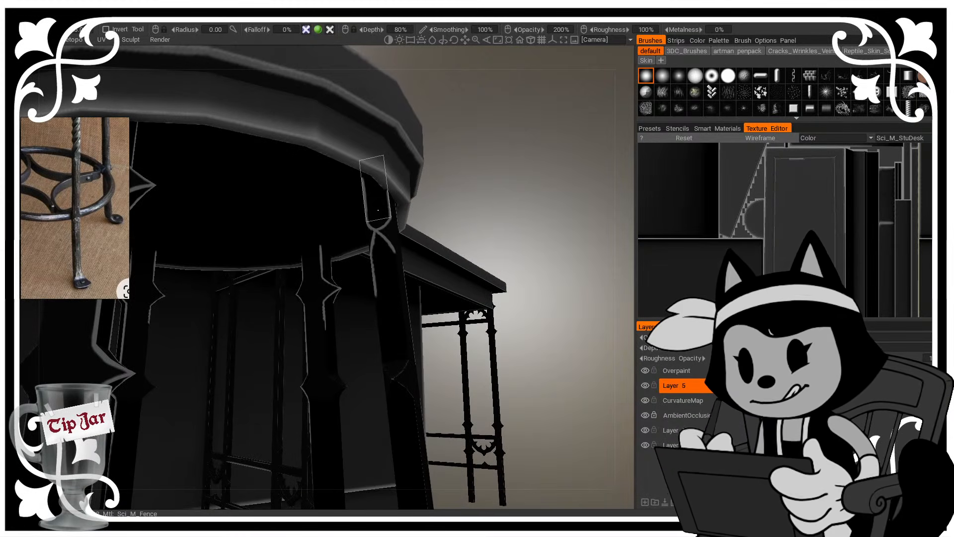
{"action": "left_click_drag", "start_coordinate": [382, 207], "coordinate": [314, 256], "text": "alt"}
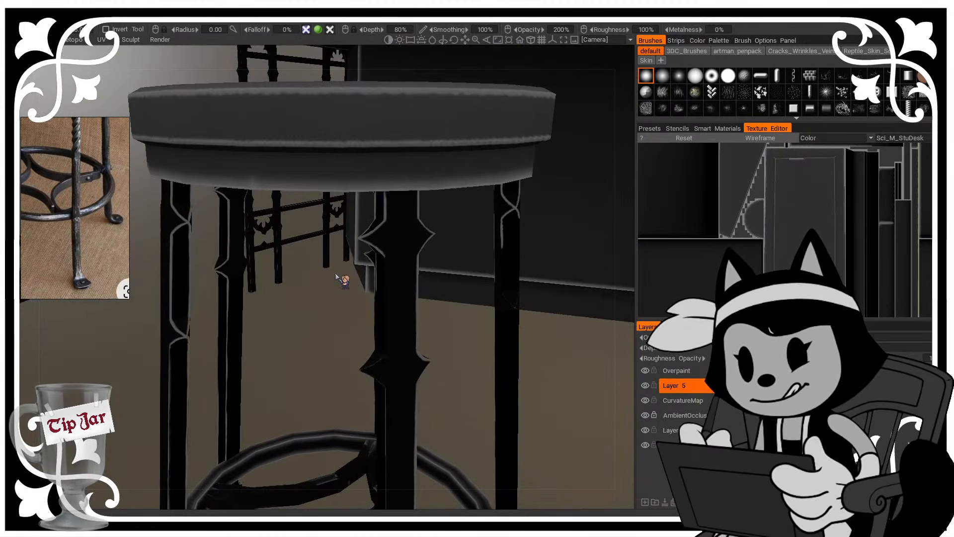
Step: Blacken the underside and inner faces of the foot ring, segment by segment around the leg joint
{"action": "middle_click_drag", "start_coordinate": [408, 311], "coordinate": [335, 199]}
{"action": "left_click_drag", "start_coordinate": [601, 431], "coordinate": [568, 418], "text": "alt"}
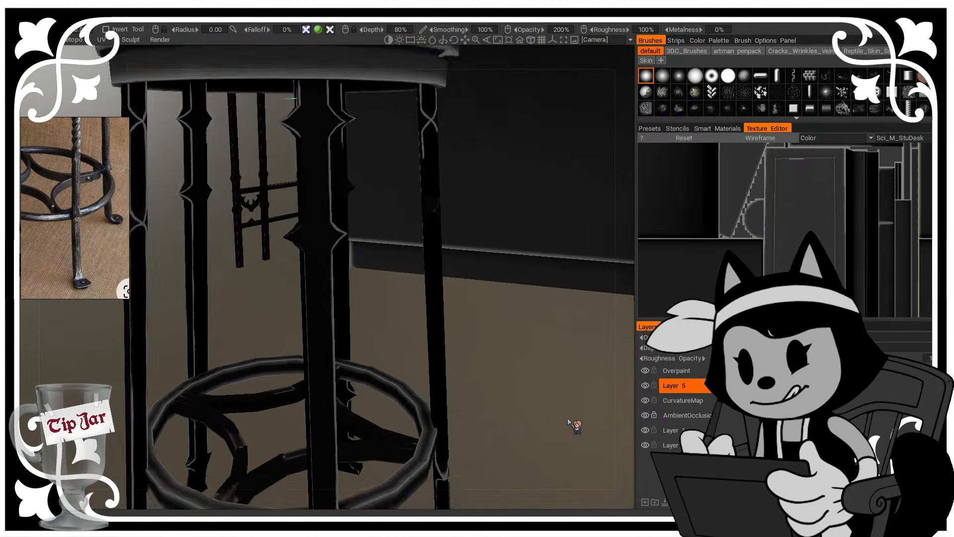
{"action": "right_click_drag", "start_coordinate": [567, 418], "coordinate": [520, 406], "text": "alt"}
{"action": "right_click_drag", "start_coordinate": [473, 385], "coordinate": [476, 413], "text": "alt"}
{"action": "left_click_drag", "start_coordinate": [482, 382], "coordinate": [405, 356], "text": "alt"}
{"action": "middle_click_drag", "start_coordinate": [404, 356], "coordinate": [426, 239], "text": "alt"}
{"action": "mouse_move", "coordinate": [429, 247]}
{"action": "left_mouse_down", "text": "alt"}
{"action": "mouse_move", "coordinate": [392, 228]}
{"action": "mouse_move", "coordinate": [362, 271]}
{"action": "mouse_move", "coordinate": [324, 227]}
{"action": "mouse_move", "coordinate": [334, 209]}
{"action": "left_mouse_up", "text": "alt"}
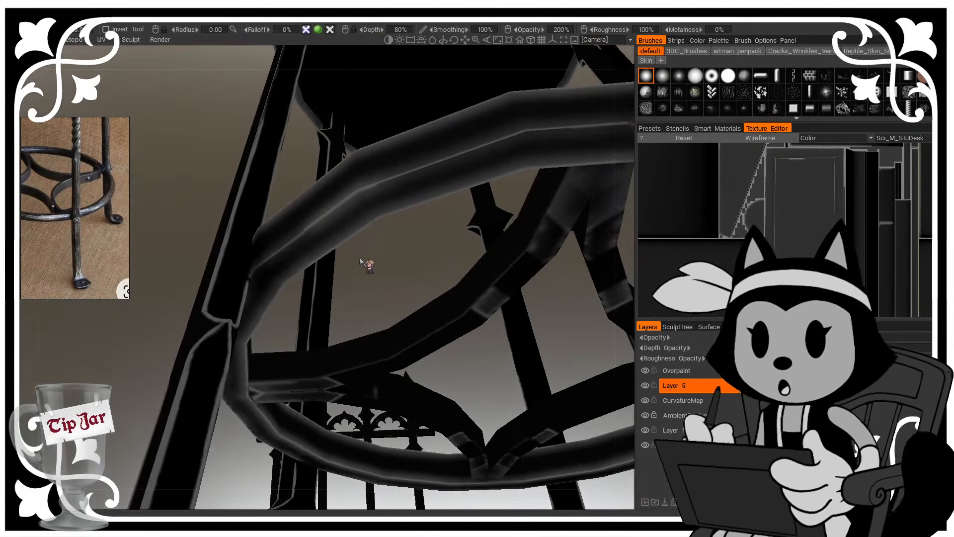
{"action": "left_click", "coordinate": [258, 302]}
{"action": "left_click", "coordinate": [318, 234]}
{"action": "left_click", "coordinate": [437, 183]}
{"action": "left_click", "coordinate": [561, 146]}
{"action": "left_click", "coordinate": [242, 377]}
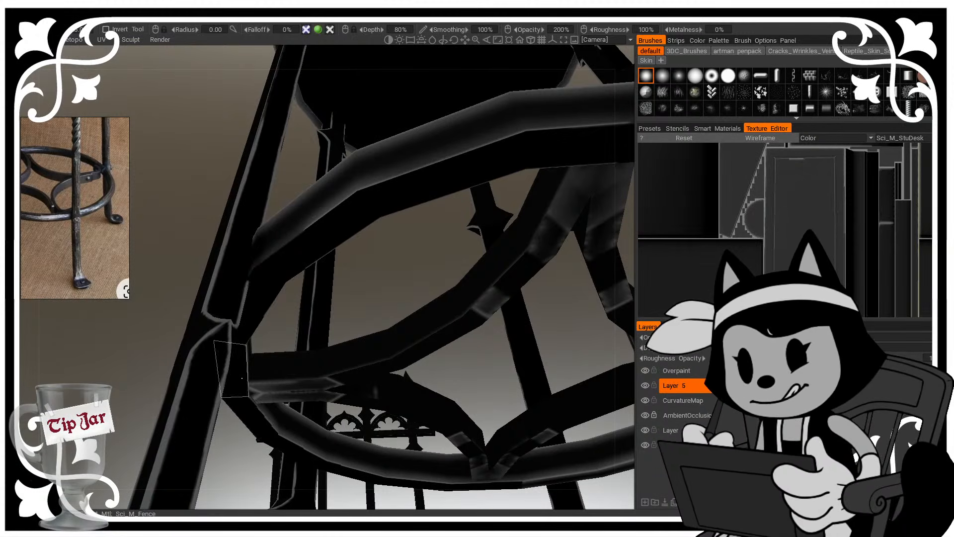
Step: Blacken the remaining underside segments of the foot ring and the curved bars inside it
{"action": "left_click_drag", "start_coordinate": [346, 381], "coordinate": [315, 324], "text": "alt"}
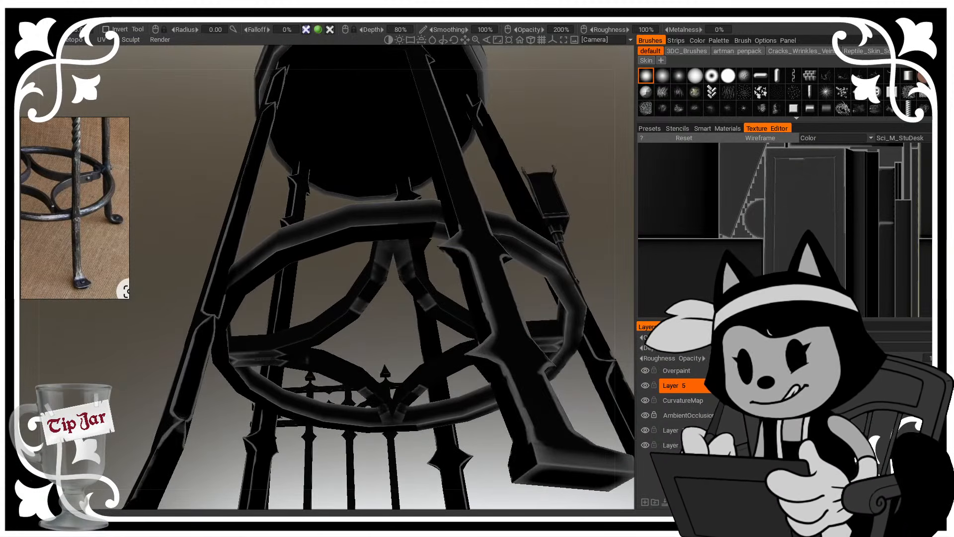
{"action": "left_click_drag", "start_coordinate": [533, 305], "coordinate": [562, 268], "text": "alt"}
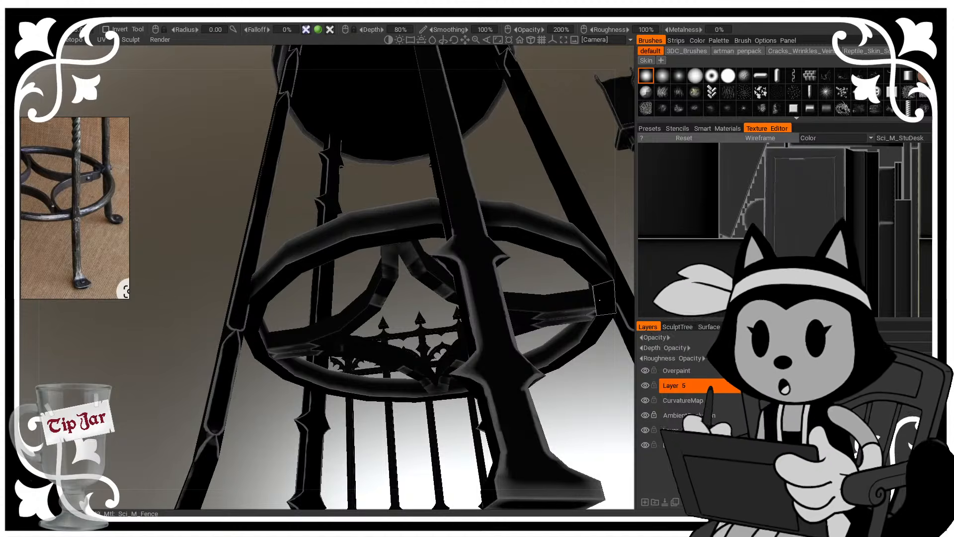
{"action": "left_click_drag", "start_coordinate": [467, 324], "coordinate": [392, 250], "text": "alt"}
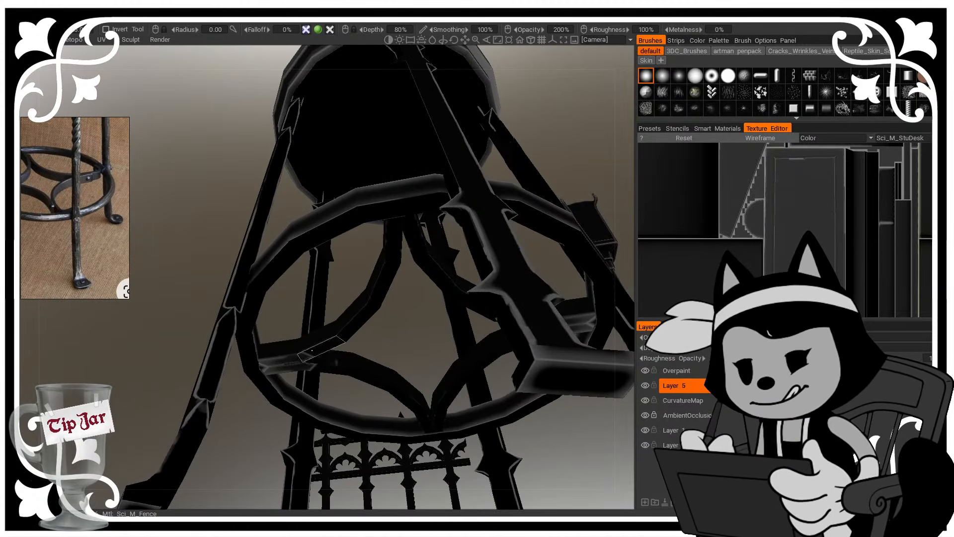
{"action": "left_click_drag", "start_coordinate": [292, 359], "coordinate": [390, 472], "text": "alt"}
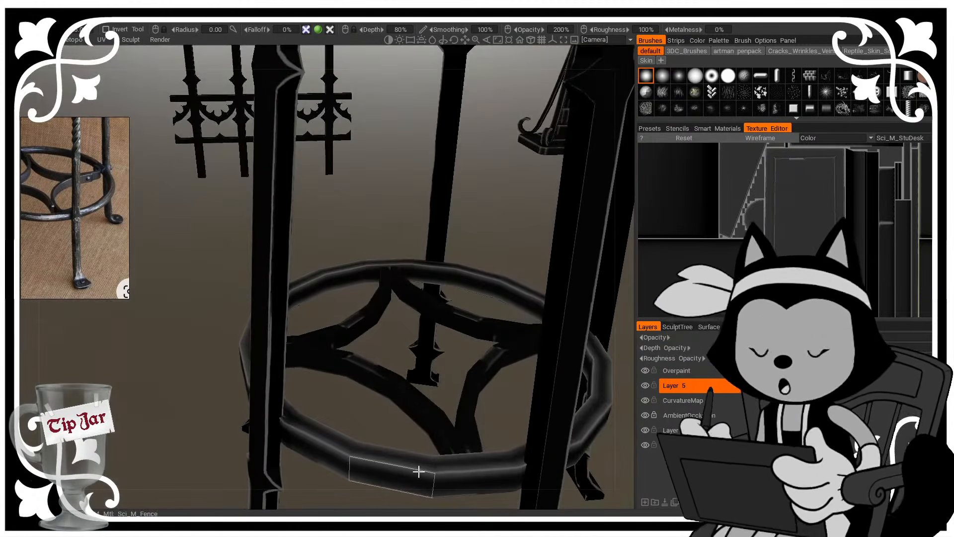
Step: Examine the darkened legs and foot ring of the stool from above, from below and from a distance
{"action": "right_click_drag", "start_coordinate": [432, 427], "coordinate": [393, 399], "text": "alt"}
{"action": "left_click_drag", "start_coordinate": [393, 399], "coordinate": [535, 336], "text": "alt"}
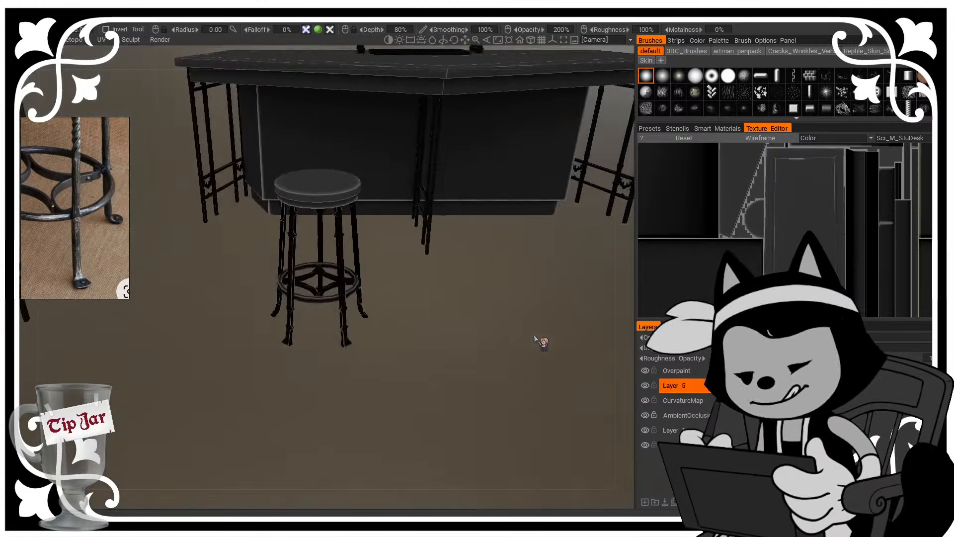
{"action": "right_click_drag", "start_coordinate": [535, 337], "coordinate": [416, 319], "text": "alt"}
{"action": "left_click_drag", "start_coordinate": [416, 319], "coordinate": [338, 231], "text": "alt"}
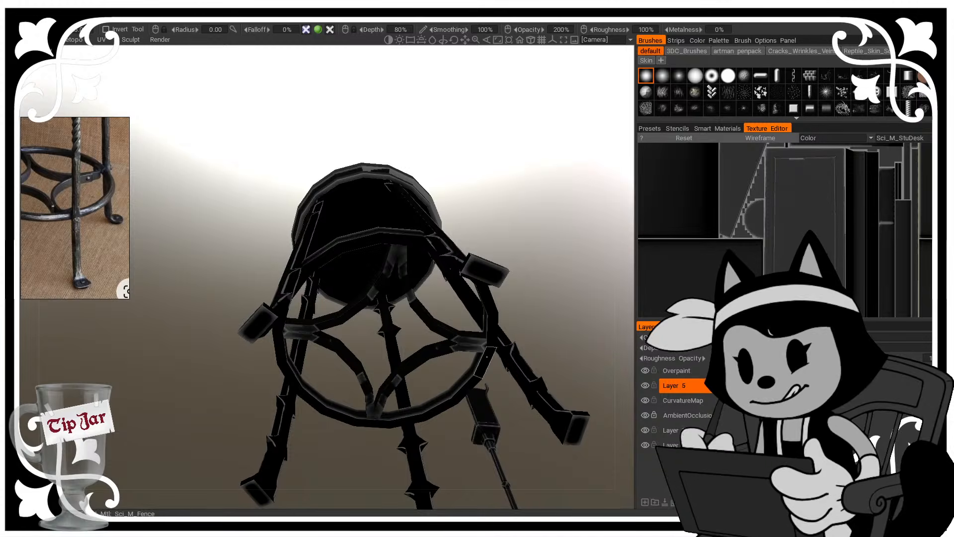
{"action": "left_click_drag", "start_coordinate": [440, 279], "coordinate": [449, 445], "text": "alt"}
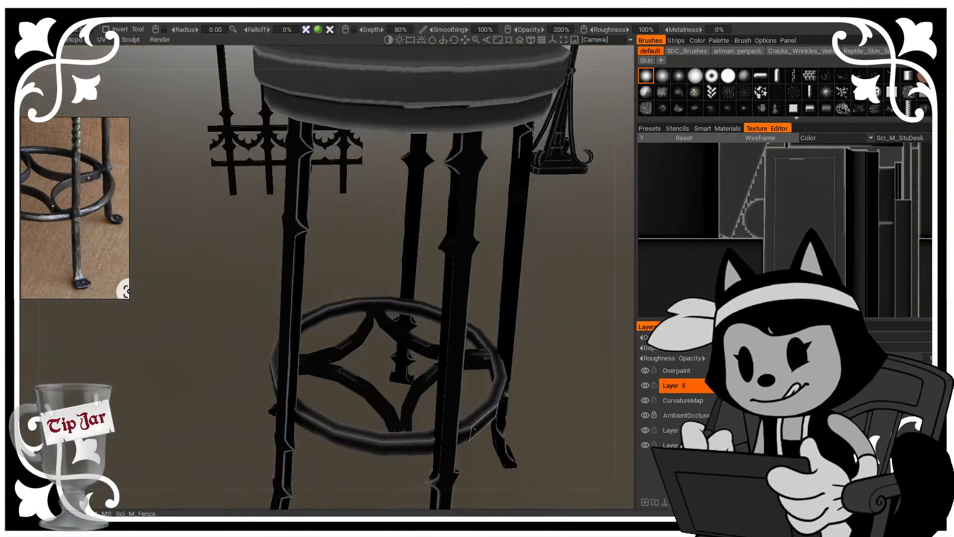
{"action": "right_click_drag", "start_coordinate": [476, 423], "coordinate": [358, 337], "text": "alt"}
{"action": "left_click_drag", "start_coordinate": [358, 336], "coordinate": [443, 345], "text": "alt"}
{"action": "right_click_drag", "start_coordinate": [444, 345], "coordinate": [418, 365], "text": "alt"}
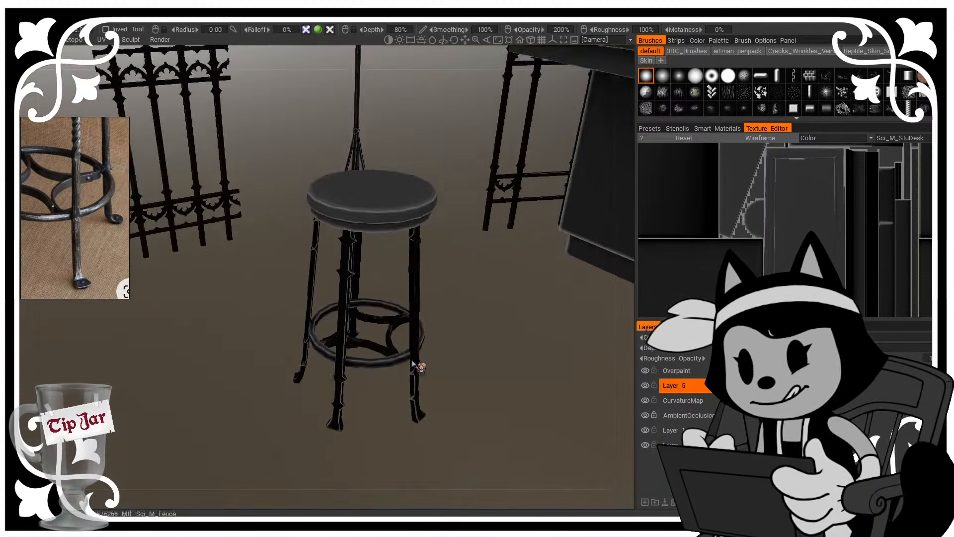
{"action": "left_click_drag", "start_coordinate": [418, 365], "coordinate": [405, 341], "text": "alt"}
{"action": "right_click_drag", "start_coordinate": [405, 342], "coordinate": [393, 332], "text": "alt"}
{"action": "left_click_drag", "start_coordinate": [393, 332], "coordinate": [401, 351], "text": "alt"}
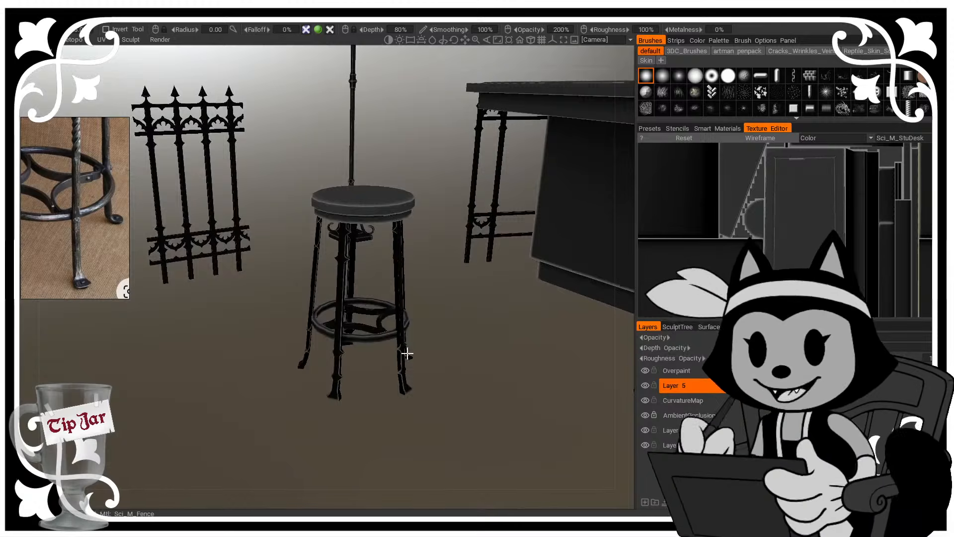
Step: Try filling the whole foot ring with bright red (223, 0, 0), and undo the fill
{"action": "left_click", "coordinate": [26, 88]}
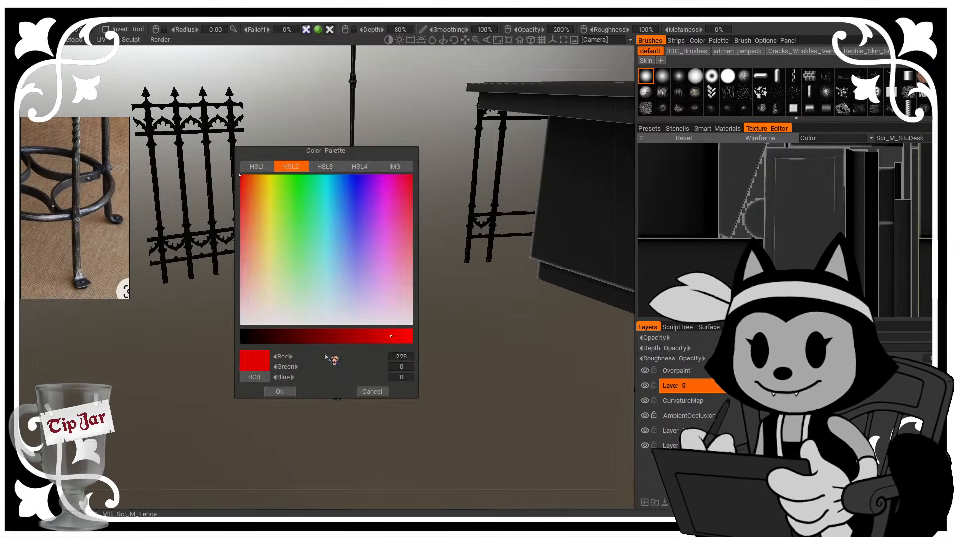
{"action": "left_click", "coordinate": [279, 391]}
{"action": "left_click", "coordinate": [27, 330]}
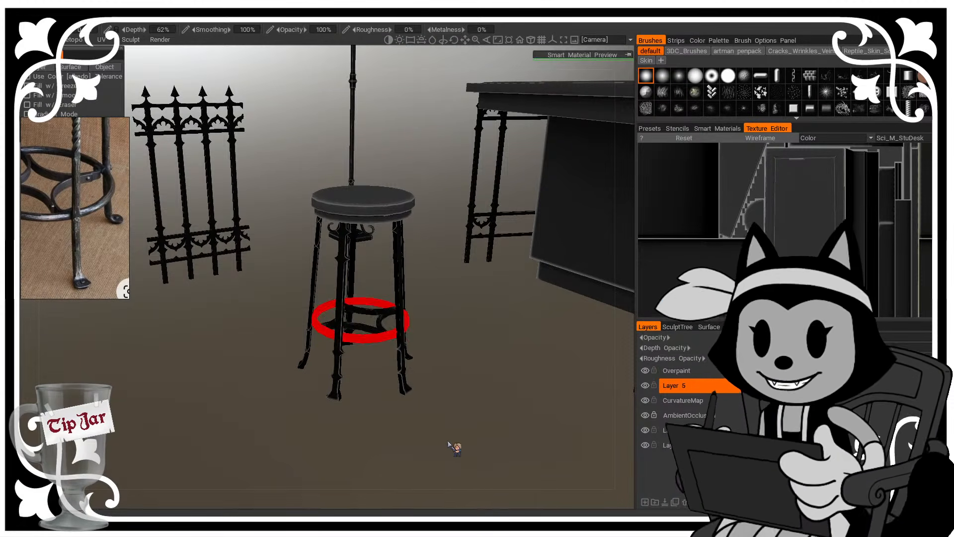
{"action": "right_click_drag", "start_coordinate": [449, 445], "coordinate": [377, 367], "text": "alt"}
{"action": "left_click_drag", "start_coordinate": [377, 366], "coordinate": [349, 357], "text": "alt"}
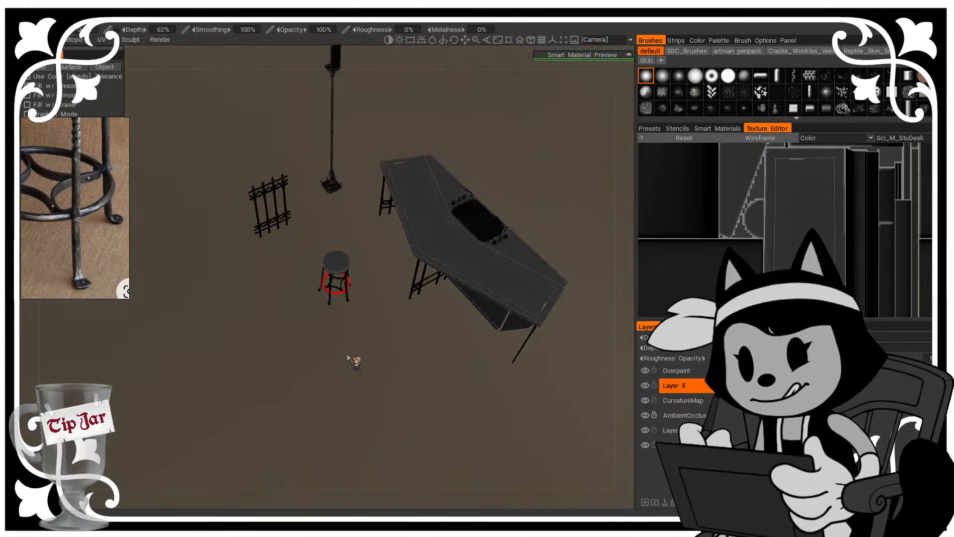
{"action": "right_click_drag", "start_coordinate": [349, 357], "coordinate": [414, 441], "text": "alt"}
{"action": "left_click_drag", "start_coordinate": [414, 441], "coordinate": [464, 383], "text": "alt"}
{"action": "right_click_drag", "start_coordinate": [464, 383], "coordinate": [511, 362], "text": "alt"}
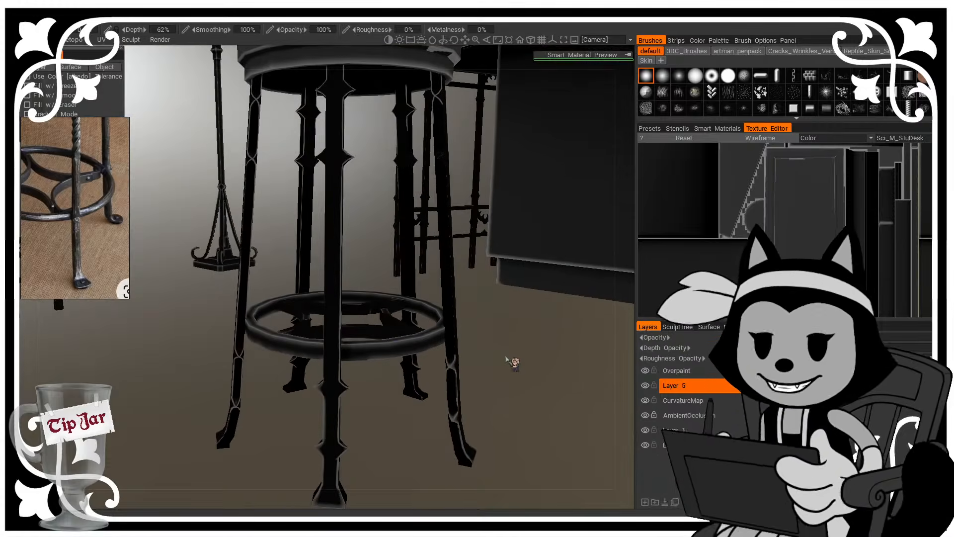
Step: Return to the paint brush and set the paint colour back to black
{"action": "left_click", "coordinate": [18, 74]}
{"action": "left_click", "coordinate": [40, 69]}
{"action": "left_click_drag", "start_coordinate": [263, 337], "coordinate": [240, 337]}
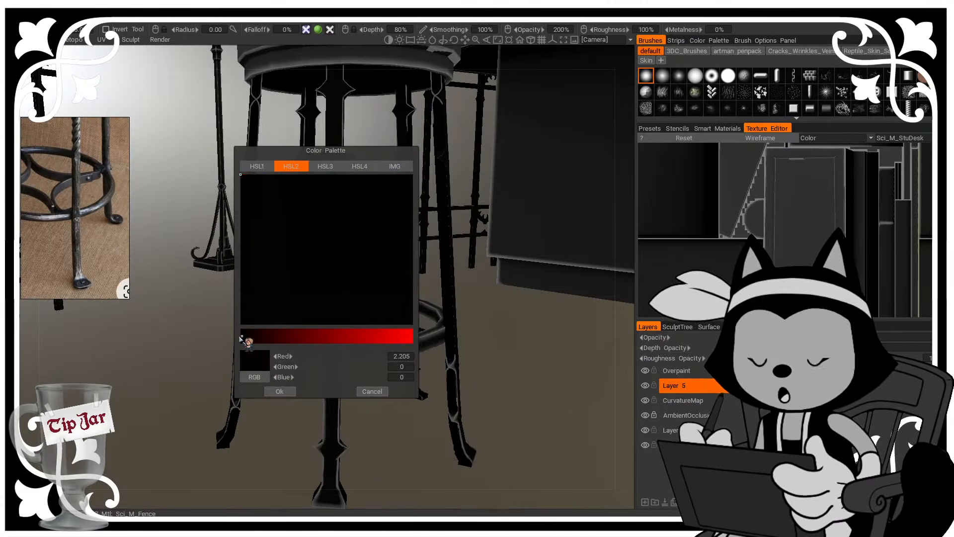
{"action": "left_click_drag", "start_coordinate": [253, 291], "coordinate": [236, 365]}
{"action": "left_click", "coordinate": [279, 392]}
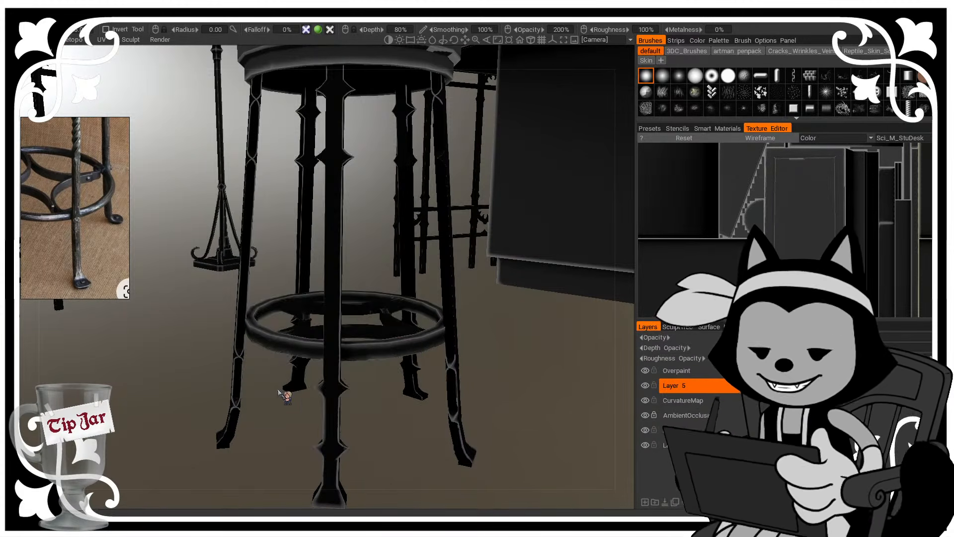
{"action": "right_click_drag", "start_coordinate": [354, 331], "coordinate": [379, 322], "text": "alt"}
{"action": "left_click_drag", "start_coordinate": [379, 322], "coordinate": [348, 259], "text": "alt"}
{"action": "middle_click_drag", "start_coordinate": [326, 347], "coordinate": [331, 281], "text": "alt"}
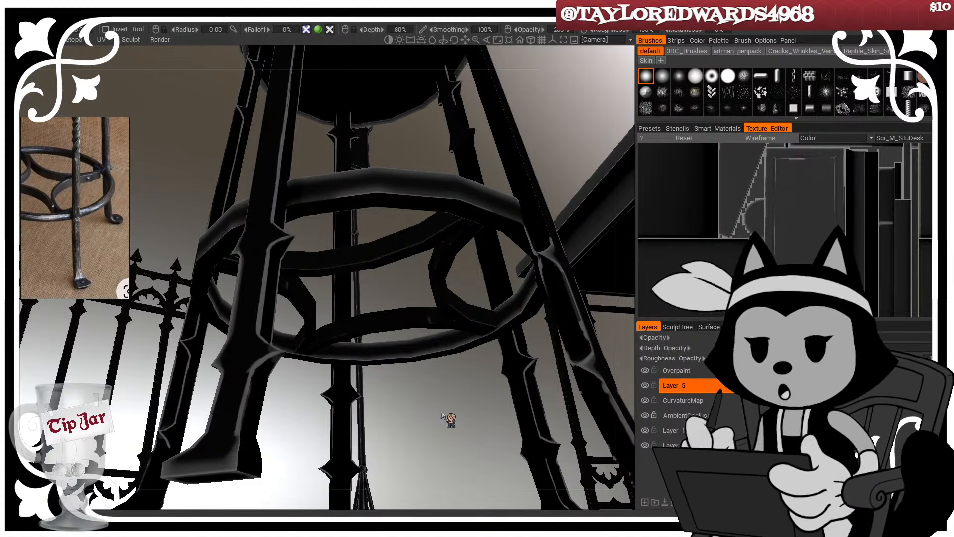
Step: Blacken the remaining grey faces on the curved bars inside the stool's foot ring
{"action": "left_click_drag", "start_coordinate": [432, 413], "coordinate": [420, 370]}
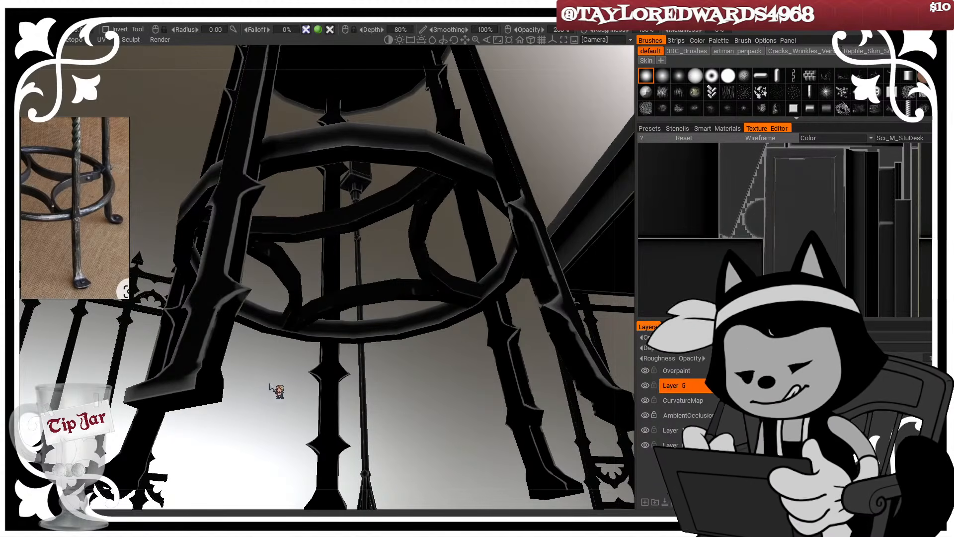
{"action": "left_click_drag", "start_coordinate": [270, 383], "coordinate": [260, 402]}
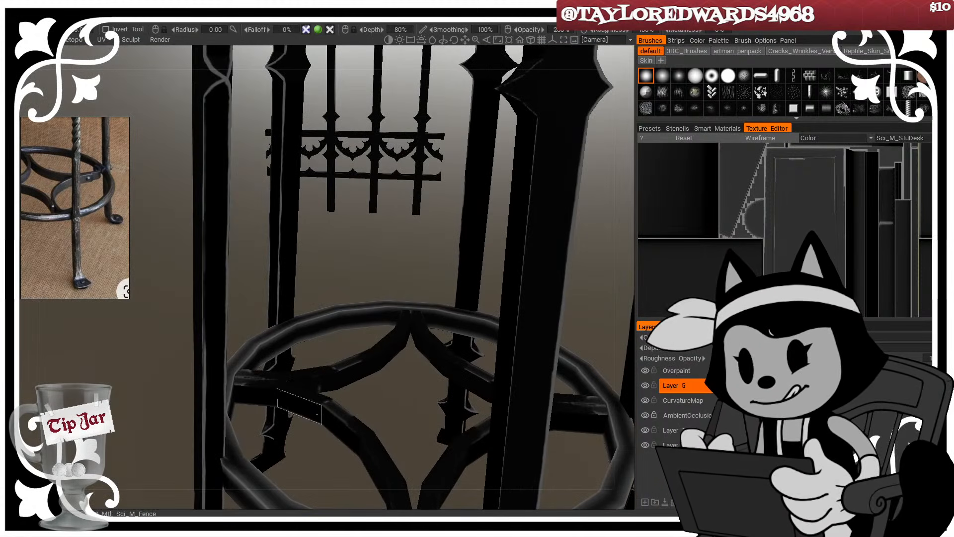
{"action": "left_click_drag", "start_coordinate": [350, 439], "coordinate": [347, 376]}
{"action": "mouse_move", "coordinate": [277, 374]}
{"action": "left_mouse_down"}
{"action": "mouse_move", "coordinate": [408, 350]}
{"action": "mouse_move", "coordinate": [358, 304]}
{"action": "mouse_move", "coordinate": [487, 318]}
{"action": "mouse_move", "coordinate": [527, 305]}
{"action": "mouse_move", "coordinate": [537, 318]}
{"action": "mouse_move", "coordinate": [592, 328]}
{"action": "mouse_move", "coordinate": [326, 252]}
{"action": "left_mouse_up"}
{"action": "left_click_drag", "start_coordinate": [442, 249], "coordinate": [539, 271], "text": "alt"}
{"action": "right_click_drag", "start_coordinate": [511, 347], "coordinate": [353, 309], "text": "alt"}
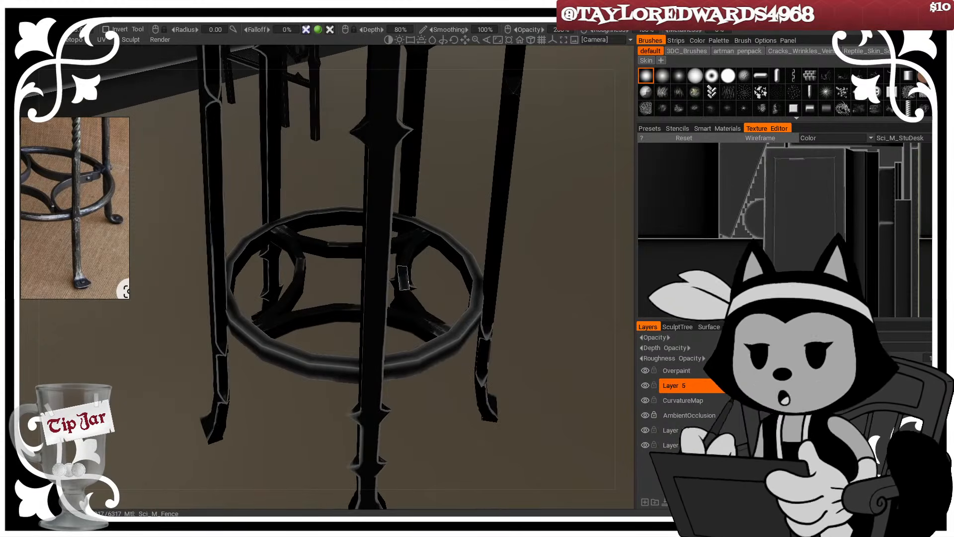
Step: Set the blending mode of Layer 5 to Multiply
{"action": "right_click_drag", "start_coordinate": [414, 273], "coordinate": [401, 292], "text": "alt"}
{"action": "left_click_drag", "start_coordinate": [402, 293], "coordinate": [354, 245], "text": "alt"}
{"action": "middle_click_drag", "start_coordinate": [390, 234], "coordinate": [369, 279], "text": "alt"}
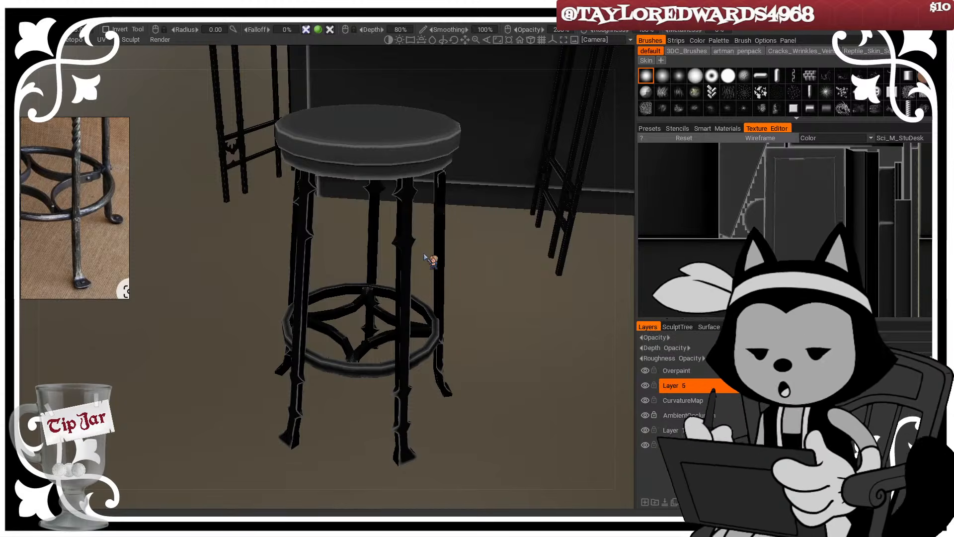
{"action": "left_click_drag", "start_coordinate": [420, 267], "coordinate": [450, 249], "text": "alt"}
{"action": "left_click", "coordinate": [844, 337]}
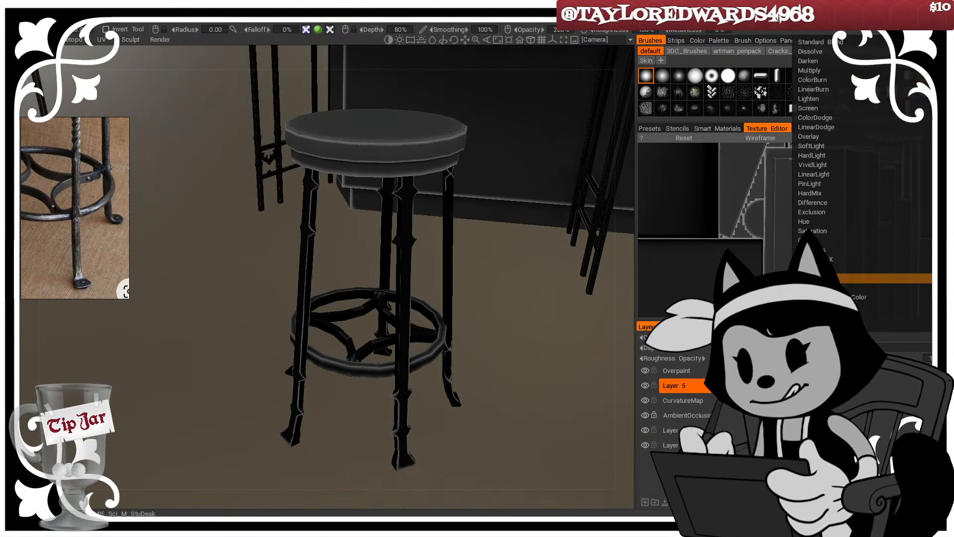
{"action": "left_click", "coordinate": [806, 73]}
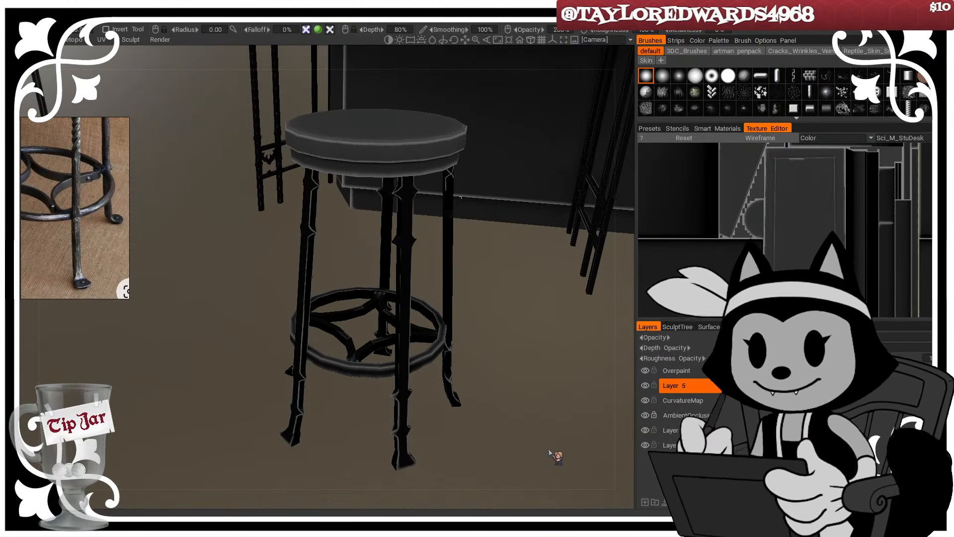
Step: Examine the darkened fence, stool and desk supports from several angles and distances
{"action": "left_click_drag", "start_coordinate": [548, 451], "coordinate": [487, 386], "text": "alt"}
{"action": "right_click_drag", "start_coordinate": [487, 387], "coordinate": [485, 359], "text": "alt"}
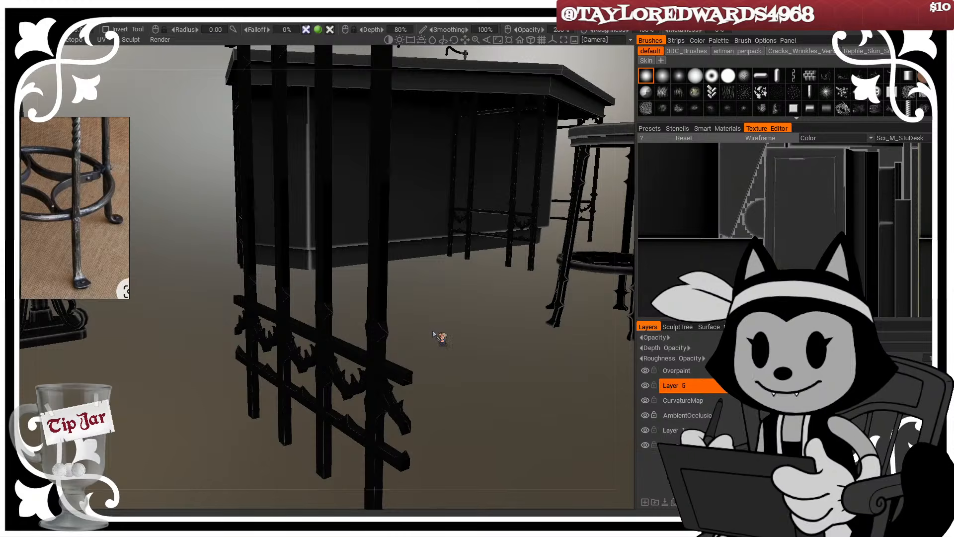
{"action": "left_click_drag", "start_coordinate": [433, 333], "coordinate": [383, 379], "text": "alt"}
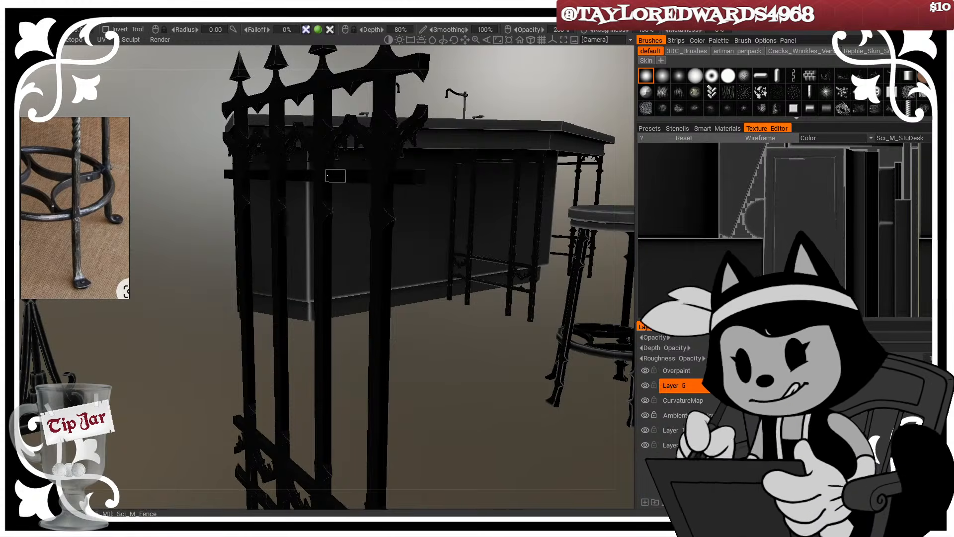
{"action": "left_click_drag", "start_coordinate": [327, 212], "coordinate": [293, 315], "text": "alt"}
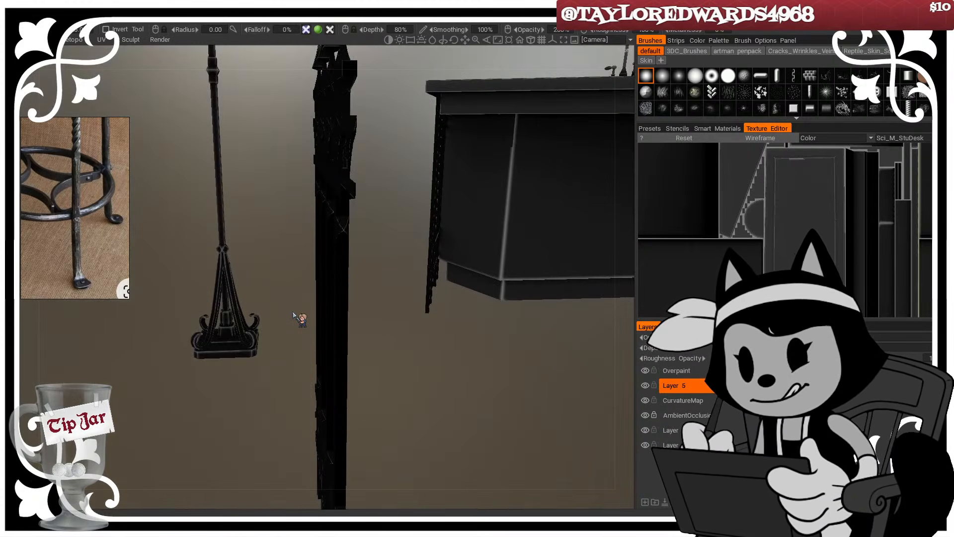
{"action": "right_click_drag", "start_coordinate": [398, 303], "coordinate": [371, 286], "text": "alt"}
{"action": "left_click_drag", "start_coordinate": [371, 286], "coordinate": [283, 300], "text": "alt"}
{"action": "right_click_drag", "start_coordinate": [283, 299], "coordinate": [288, 326], "text": "alt"}
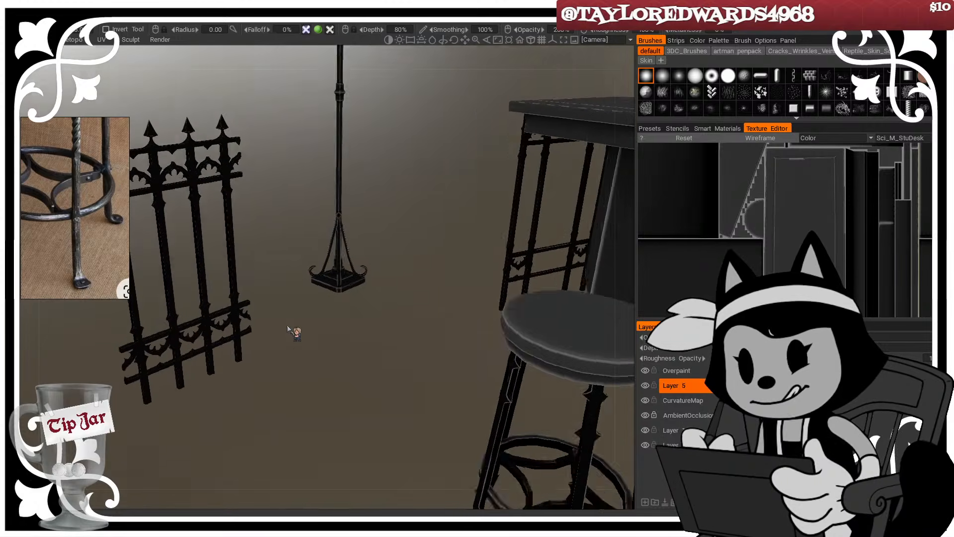
{"action": "middle_click_drag", "start_coordinate": [287, 326], "coordinate": [243, 265], "text": "alt"}
{"action": "left_click_drag", "start_coordinate": [243, 265], "coordinate": [265, 237], "text": "alt"}
{"action": "right_click_drag", "start_coordinate": [266, 237], "coordinate": [270, 245], "text": "alt"}
{"action": "middle_click_drag", "start_coordinate": [270, 245], "coordinate": [250, 217], "text": "alt"}
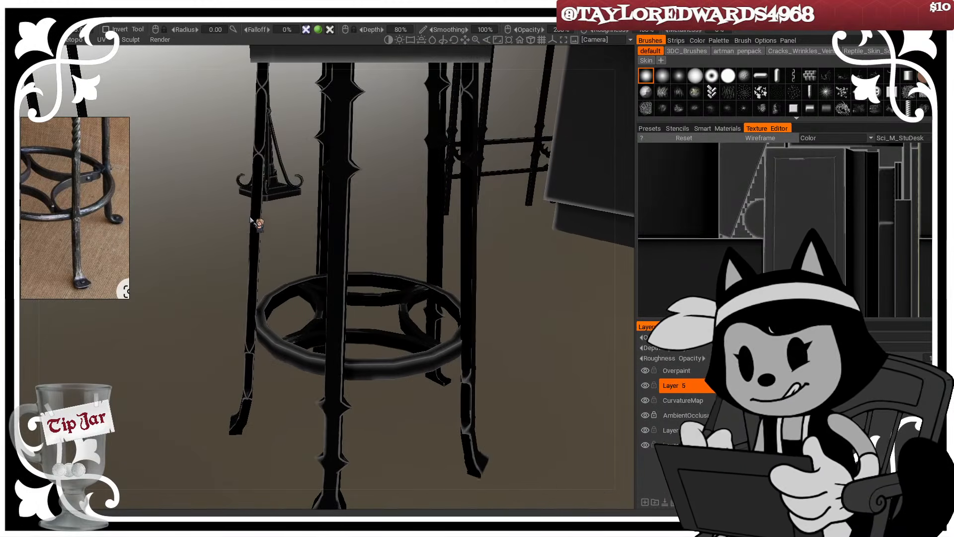
{"action": "right_click_drag", "start_coordinate": [531, 356], "coordinate": [491, 300], "text": "alt"}
{"action": "middle_click_drag", "start_coordinate": [490, 300], "coordinate": [358, 376], "text": "alt"}
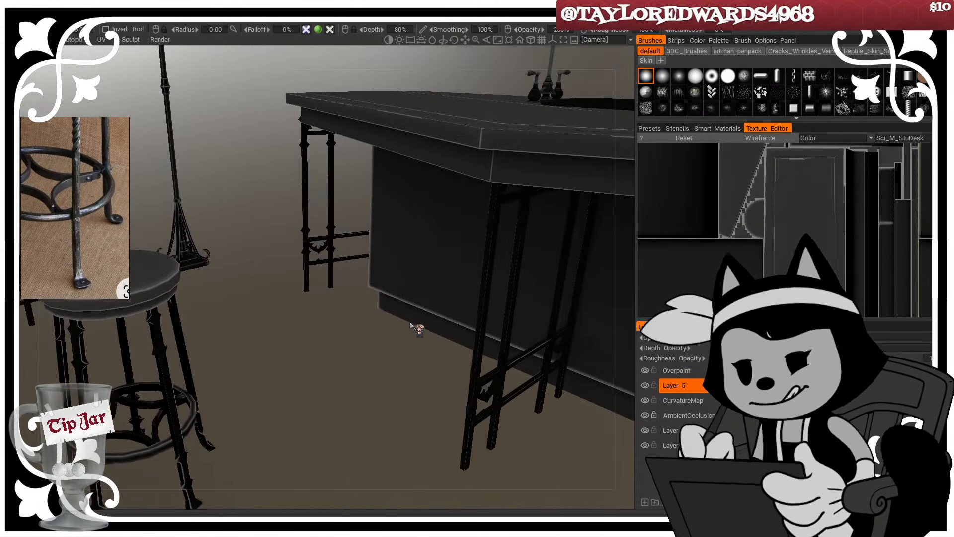
{"action": "right_click_drag", "start_coordinate": [356, 373], "coordinate": [330, 359], "text": "alt"}
{"action": "left_click_drag", "start_coordinate": [330, 358], "coordinate": [359, 263], "text": "alt"}
{"action": "right_click_drag", "start_coordinate": [360, 263], "coordinate": [353, 294], "text": "alt"}
{"action": "left_click_drag", "start_coordinate": [354, 294], "coordinate": [308, 292], "text": "alt"}
{"action": "right_click_drag", "start_coordinate": [308, 292], "coordinate": [351, 277], "text": "alt"}
{"action": "middle_click_drag", "start_coordinate": [351, 276], "coordinate": [292, 360], "text": "alt"}
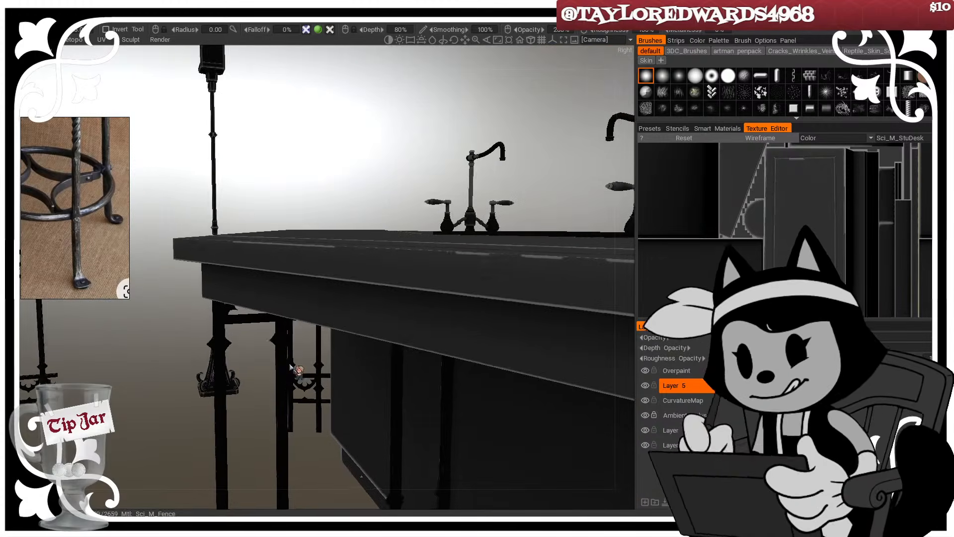
Step: Add a new layer above Overpaint, set the paint colour to mid grey (136, 136, 136) and choose a freehand brush stroke for painting under the desk
{"action": "right_click_drag", "start_coordinate": [291, 360], "coordinate": [290, 247], "text": "alt"}
{"action": "left_click_drag", "start_coordinate": [290, 247], "coordinate": [392, 251], "text": "alt"}
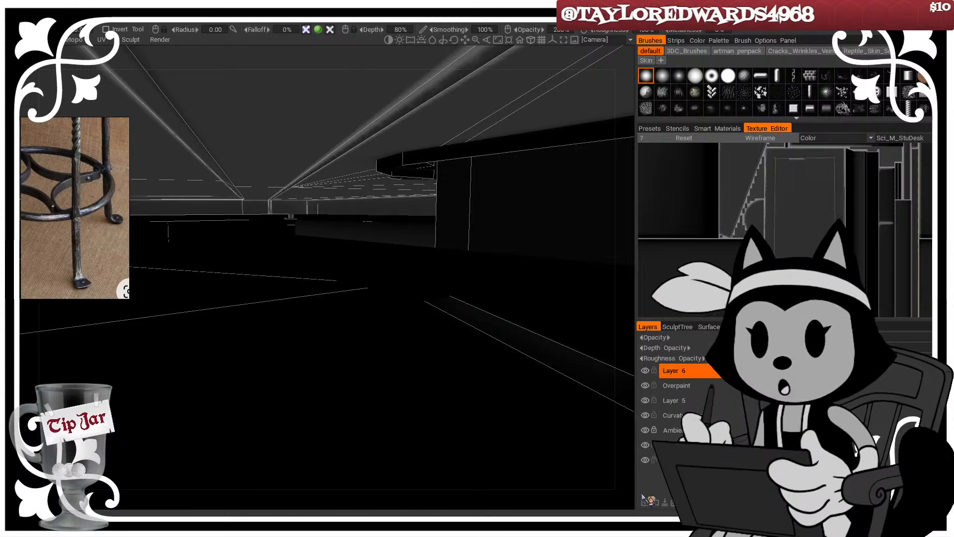
{"action": "left_click", "coordinate": [15, 159]}
{"action": "left_click", "coordinate": [333, 338]}
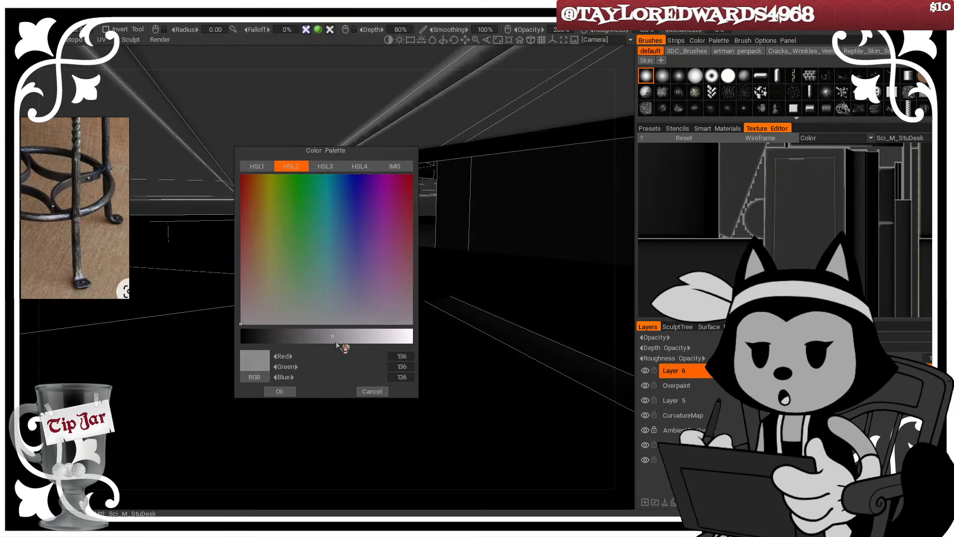
{"action": "left_click", "coordinate": [279, 391]}
{"action": "key", "text": "e"}
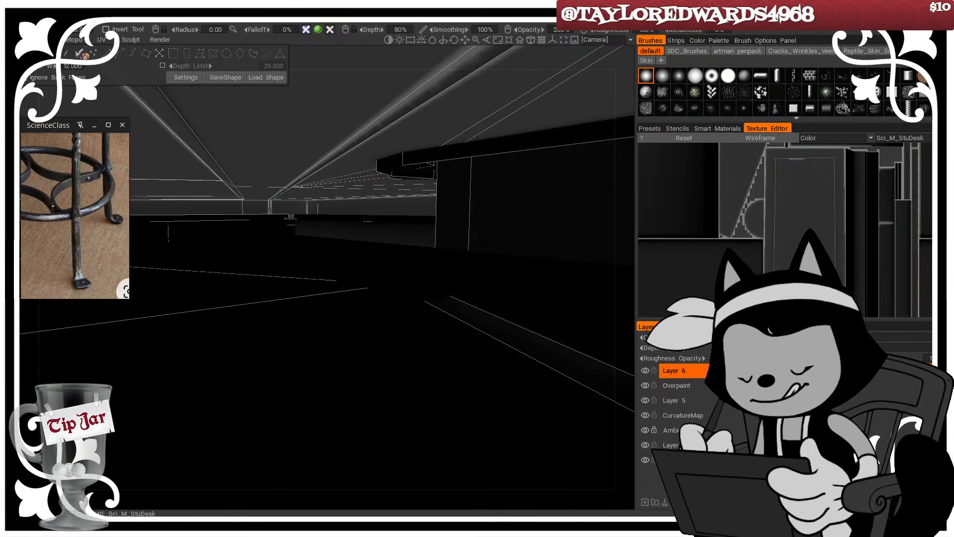
{"action": "left_click", "coordinate": [79, 54]}
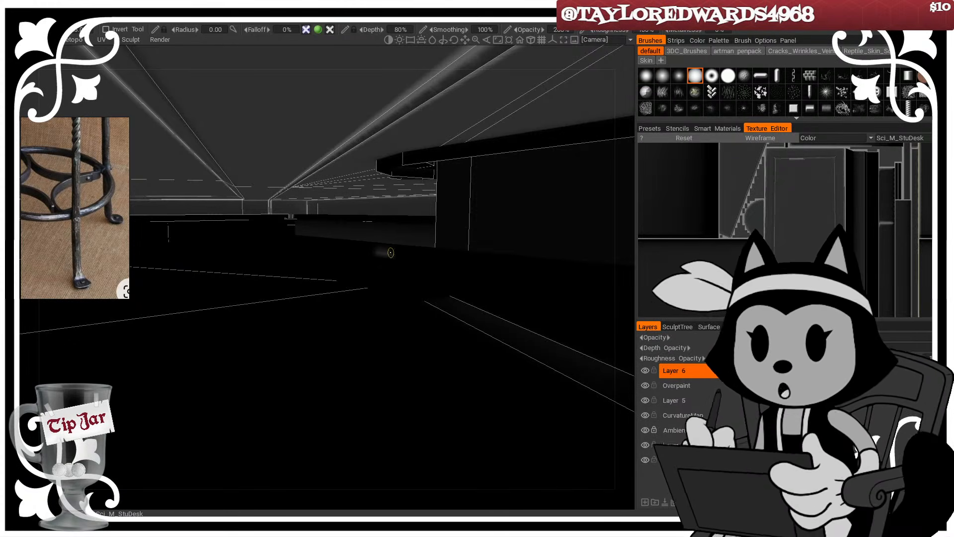
Step: Handwrite the message "It's OVER 9000!" in grey on the dark surface beneath the desk
{"action": "left_click_drag", "start_coordinate": [410, 255], "coordinate": [489, 259], "text": "alt"}
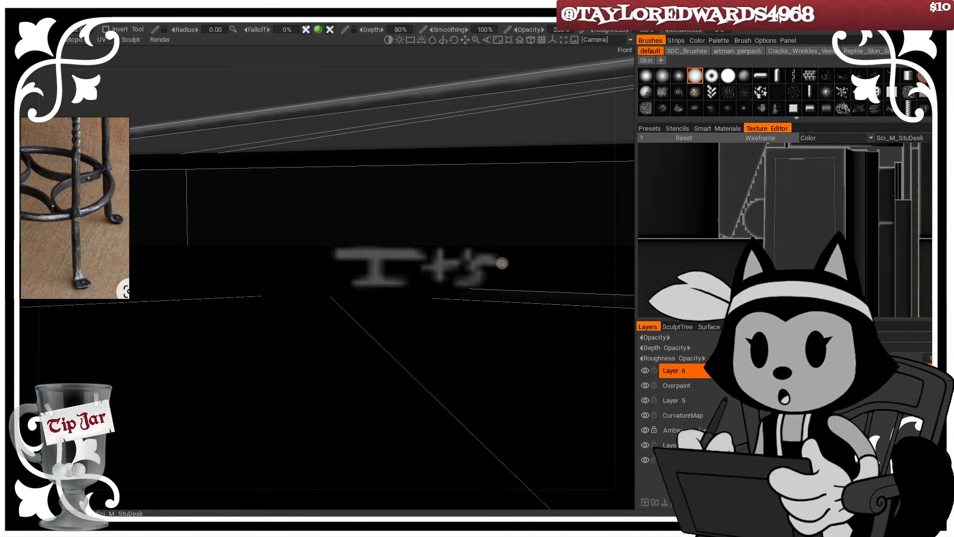
{"action": "left_click_drag", "start_coordinate": [515, 256], "coordinate": [421, 229], "text": "alt"}
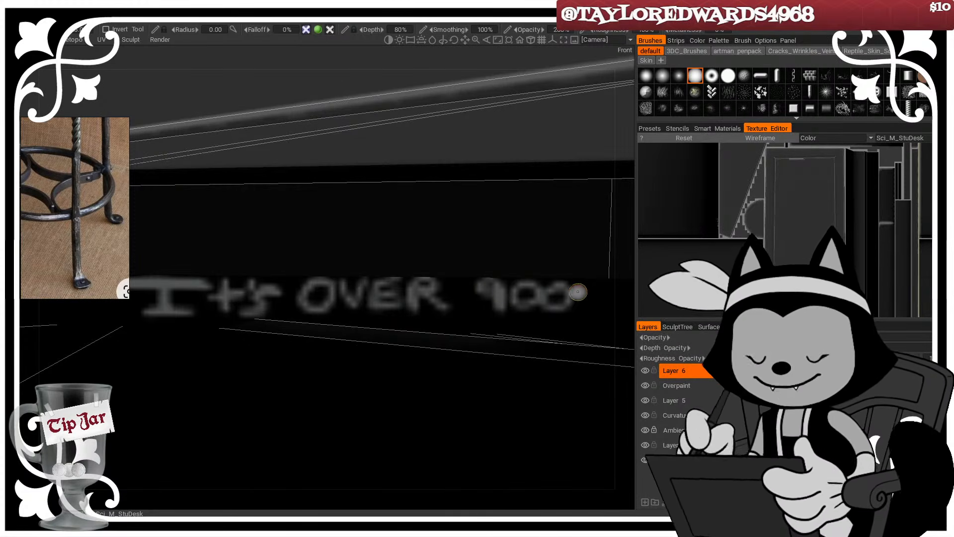
{"action": "right_click_drag", "start_coordinate": [592, 295], "coordinate": [491, 170], "text": "alt"}
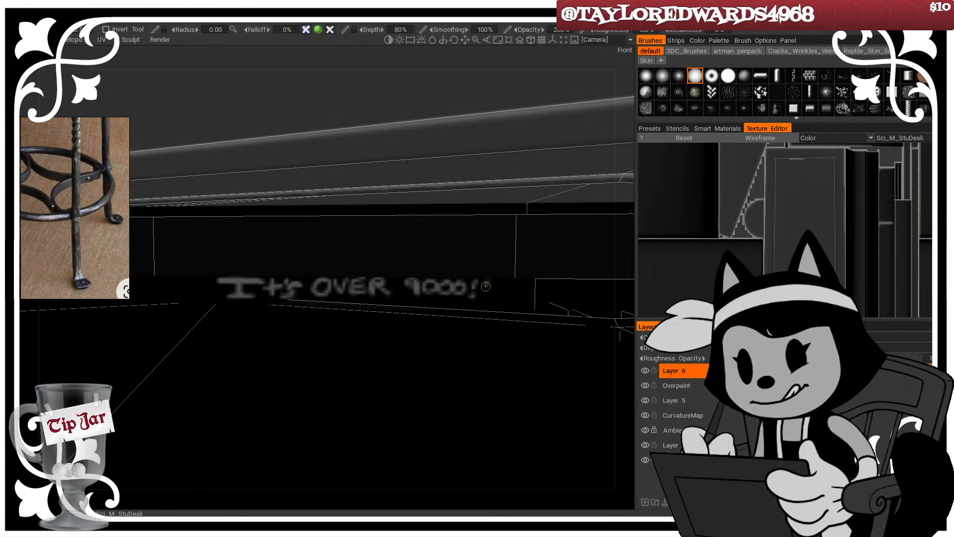
{"action": "mouse_move", "coordinate": [513, 296]}
{"action": "left_mouse_down", "text": "alt"}
{"action": "mouse_move", "coordinate": [556, 282]}
{"action": "mouse_move", "coordinate": [538, 277]}
{"action": "mouse_move", "coordinate": [543, 298]}
{"action": "mouse_move", "coordinate": [601, 279]}
{"action": "mouse_move", "coordinate": [553, 242]}
{"action": "mouse_move", "coordinate": [450, 206]}
{"action": "mouse_move", "coordinate": [477, 206]}
{"action": "mouse_move", "coordinate": [505, 320]}
{"action": "mouse_move", "coordinate": [360, 303]}
{"action": "mouse_move", "coordinate": [390, 293]}
{"action": "left_mouse_up", "text": "alt"}
{"action": "right_click_drag", "start_coordinate": [391, 293], "coordinate": [355, 256], "text": "alt"}
{"action": "left_click_drag", "start_coordinate": [356, 254], "coordinate": [351, 300], "text": "alt"}
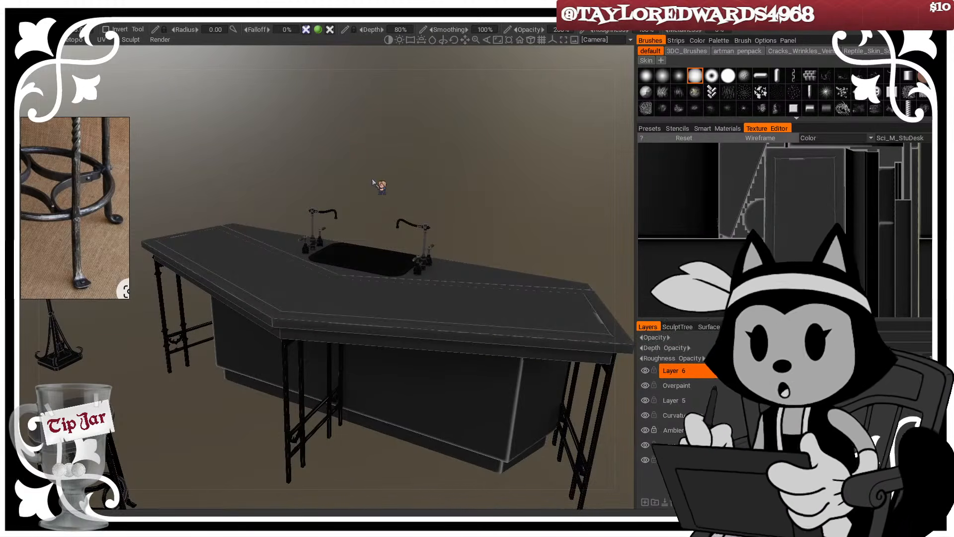
Step: Rename the message layer as Messages, make Overpaint the active layer, and narrow the reference photo window slightly
{"action": "left_click_drag", "start_coordinate": [356, 180], "coordinate": [322, 277], "text": "alt"}
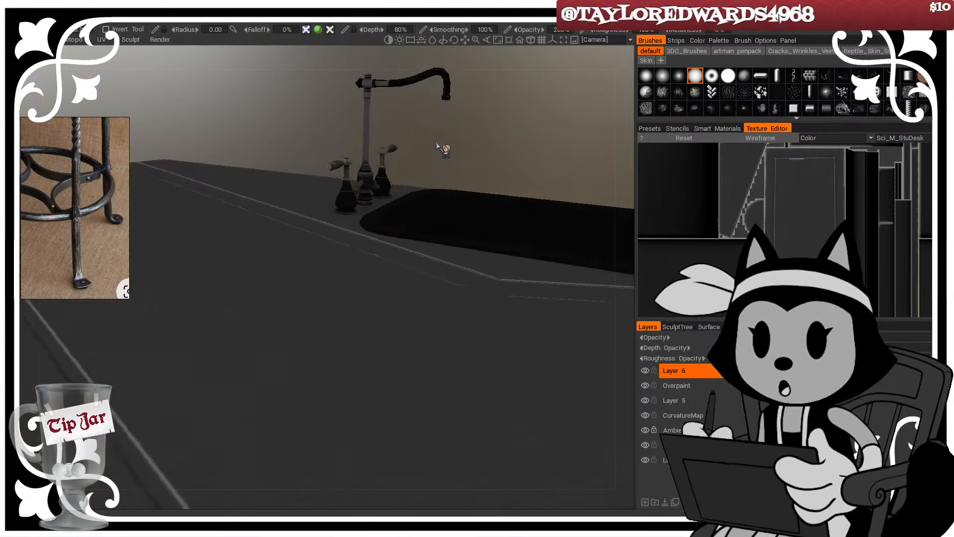
{"action": "middle_click_drag", "start_coordinate": [443, 148], "coordinate": [420, 196]}
{"action": "right_click_drag", "start_coordinate": [468, 202], "coordinate": [367, 210]}
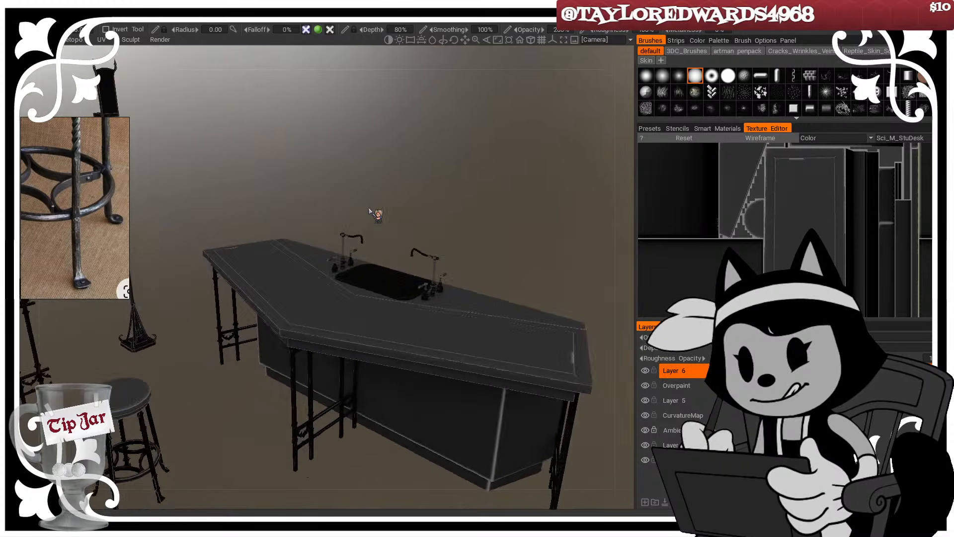
{"action": "middle_click_drag", "start_coordinate": [368, 210], "coordinate": [421, 190]}
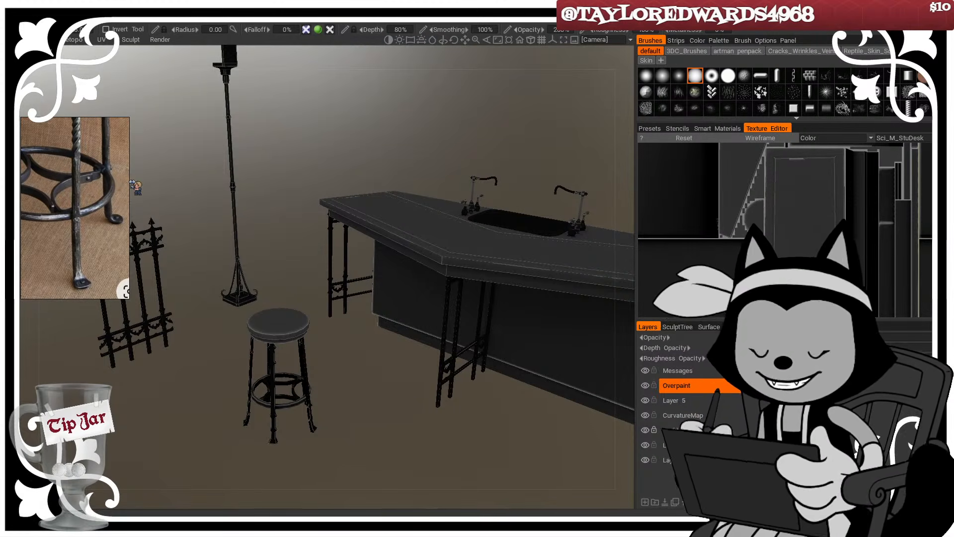
{"action": "left_click_drag", "start_coordinate": [132, 184], "coordinate": [122, 183]}
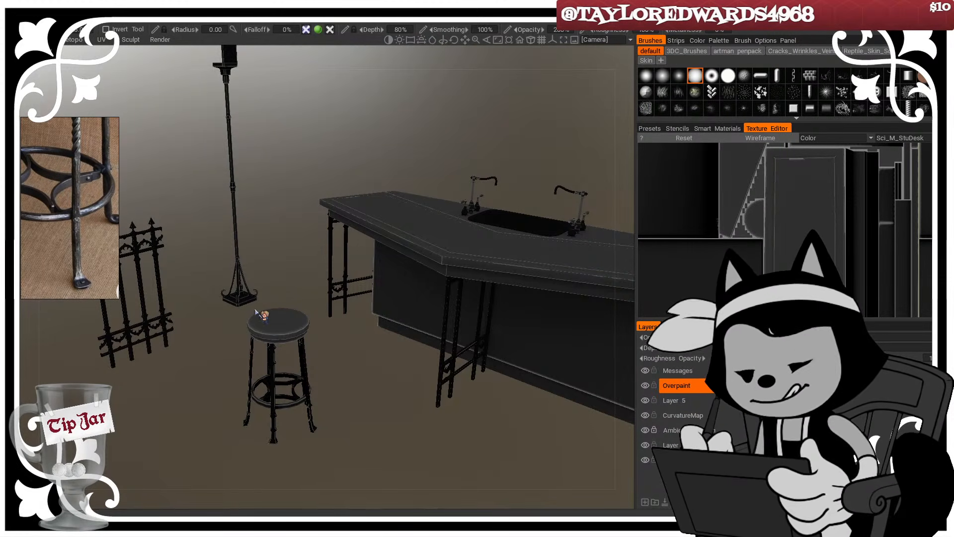
Step: Paint thin grey wear highlights along the edges of the stool's near leg below the foot ring
{"action": "middle_click_drag", "start_coordinate": [258, 316], "coordinate": [383, 297], "text": "alt"}
{"action": "right_click_drag", "start_coordinate": [383, 297], "coordinate": [512, 406], "text": "alt"}
{"action": "middle_click_drag", "start_coordinate": [511, 406], "coordinate": [412, 327], "text": "alt"}
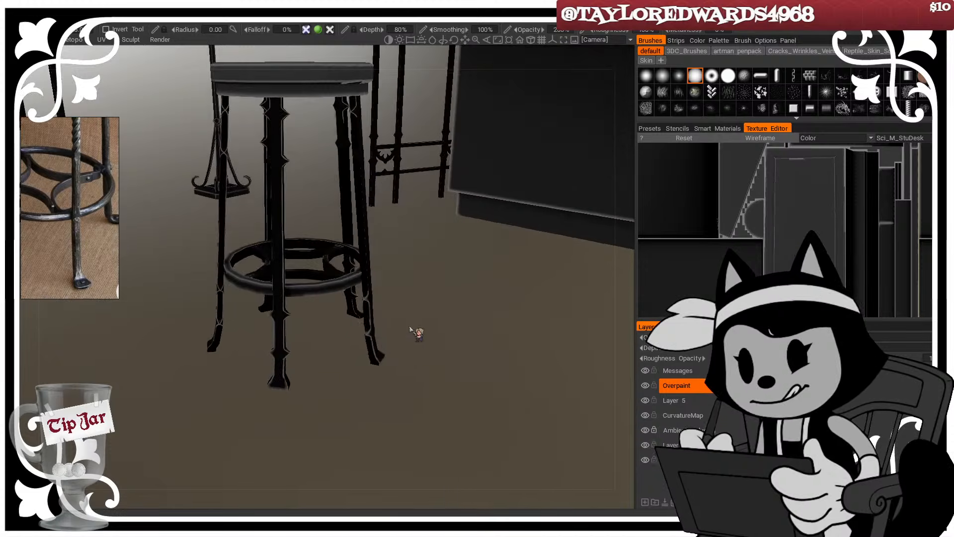
{"action": "right_click_drag", "start_coordinate": [412, 326], "coordinate": [318, 406], "text": "alt"}
{"action": "left_click_drag", "start_coordinate": [318, 405], "coordinate": [362, 404], "text": "alt"}
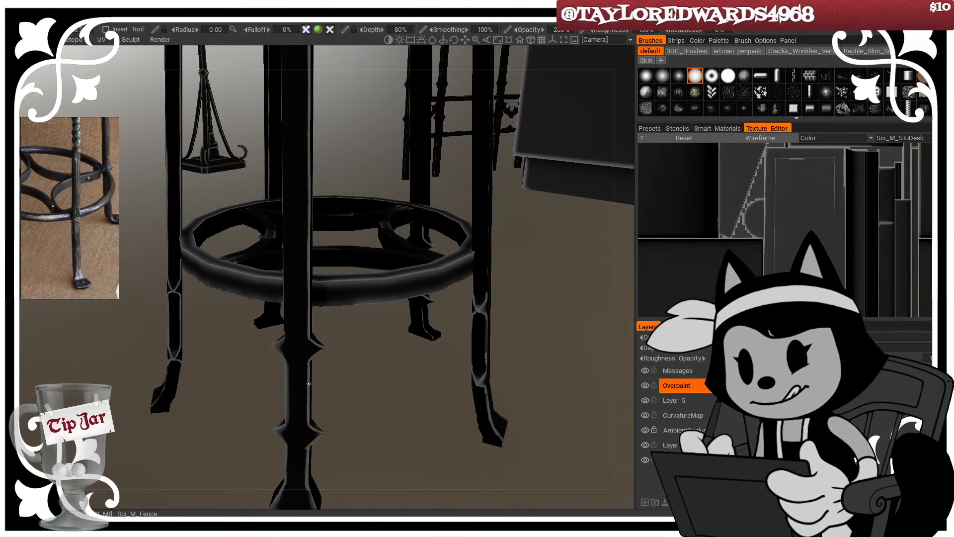
{"action": "left_click_drag", "start_coordinate": [291, 315], "coordinate": [348, 332], "text": "alt"}
{"action": "right_click_drag", "start_coordinate": [348, 332], "coordinate": [400, 379], "text": "alt"}
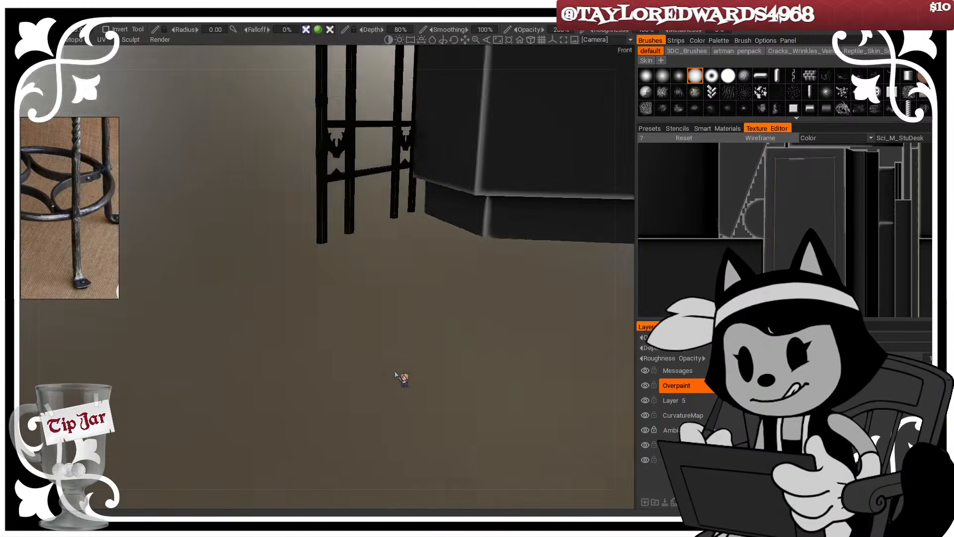
Step: Paint grey highlights down the edges of the near leg where it crosses the foot ring
{"action": "left_click_drag", "start_coordinate": [400, 380], "coordinate": [365, 364], "text": "alt"}
{"action": "right_click_drag", "start_coordinate": [365, 364], "coordinate": [362, 373], "text": "alt"}
{"action": "left_click_drag", "start_coordinate": [362, 373], "coordinate": [362, 330], "text": "alt"}
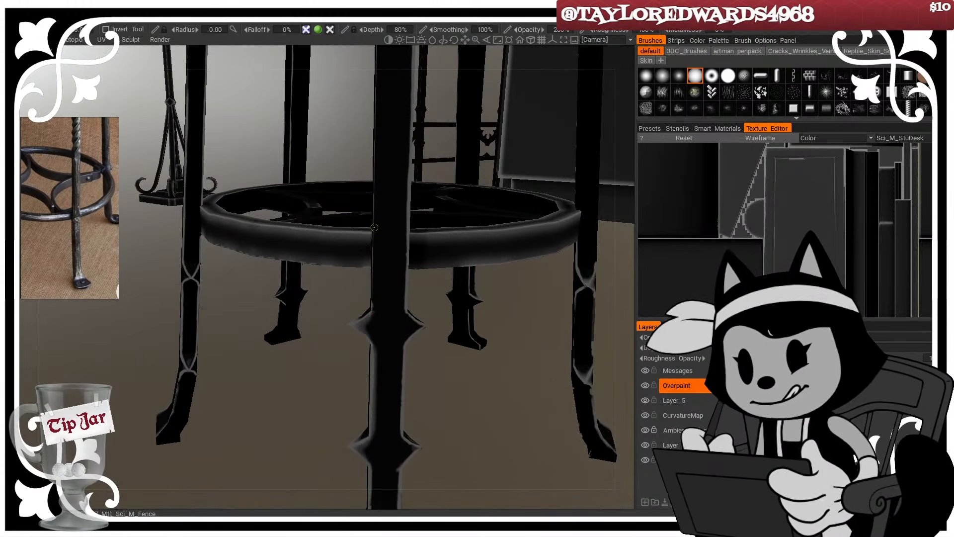
{"action": "mouse_move", "coordinate": [373, 276]}
{"action": "left_mouse_down", "text": "alt"}
{"action": "mouse_move", "coordinate": [366, 308]}
{"action": "mouse_move", "coordinate": [397, 283]}
{"action": "left_mouse_up", "text": "alt"}
{"action": "left_click_drag", "start_coordinate": [368, 158], "coordinate": [373, 303]}
{"action": "left_click_drag", "start_coordinate": [417, 374], "coordinate": [373, 351], "text": "alt"}
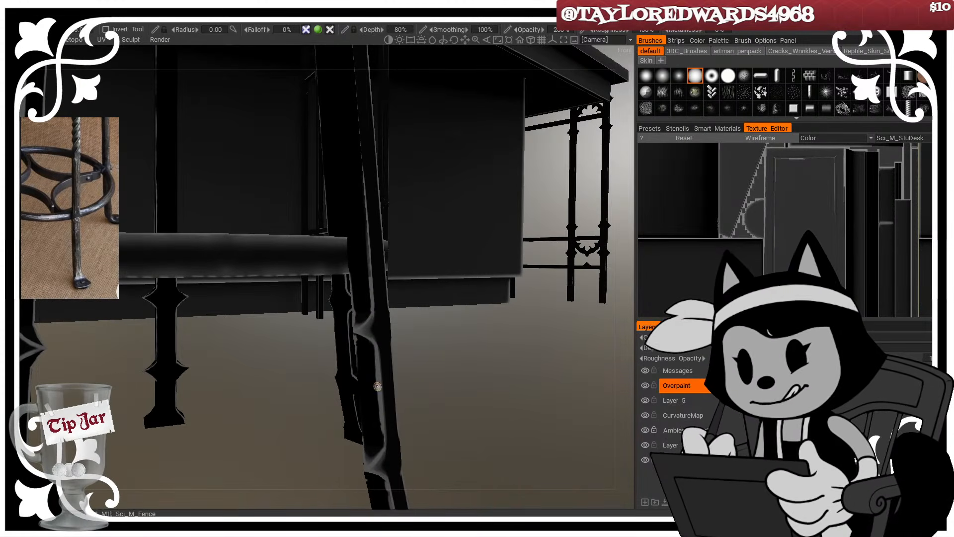
Step: Paint grey wear highlights down the outer edges of the near stool leg, from the lower pointed collar to the foot
{"action": "left_click_drag", "start_coordinate": [437, 398], "coordinate": [348, 376], "text": "alt"}
{"action": "right_click_drag", "start_coordinate": [349, 375], "coordinate": [376, 391], "text": "alt"}
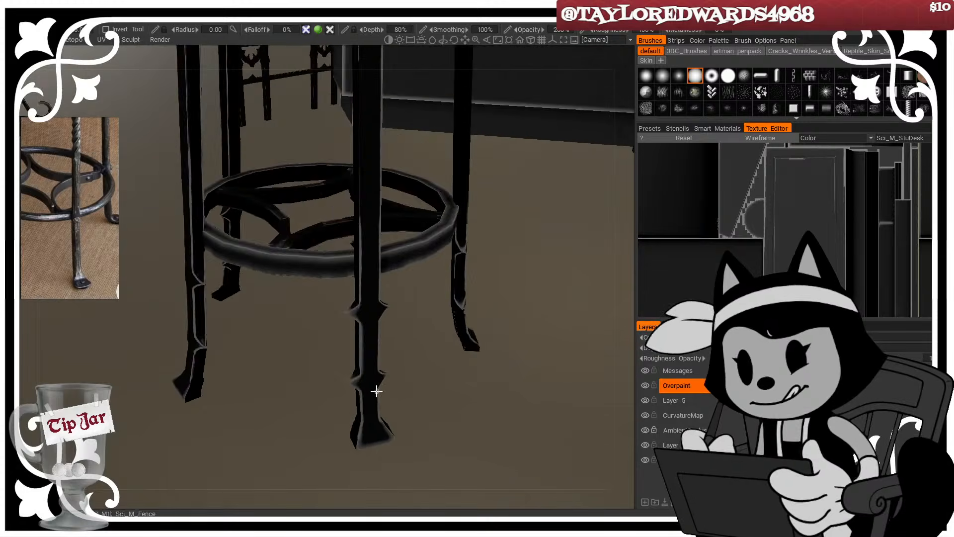
{"action": "left_click_drag", "start_coordinate": [377, 392], "coordinate": [404, 335], "text": "alt"}
{"action": "right_click_drag", "start_coordinate": [403, 334], "coordinate": [422, 342], "text": "alt"}
{"action": "left_click_drag", "start_coordinate": [422, 342], "coordinate": [443, 341], "text": "alt"}
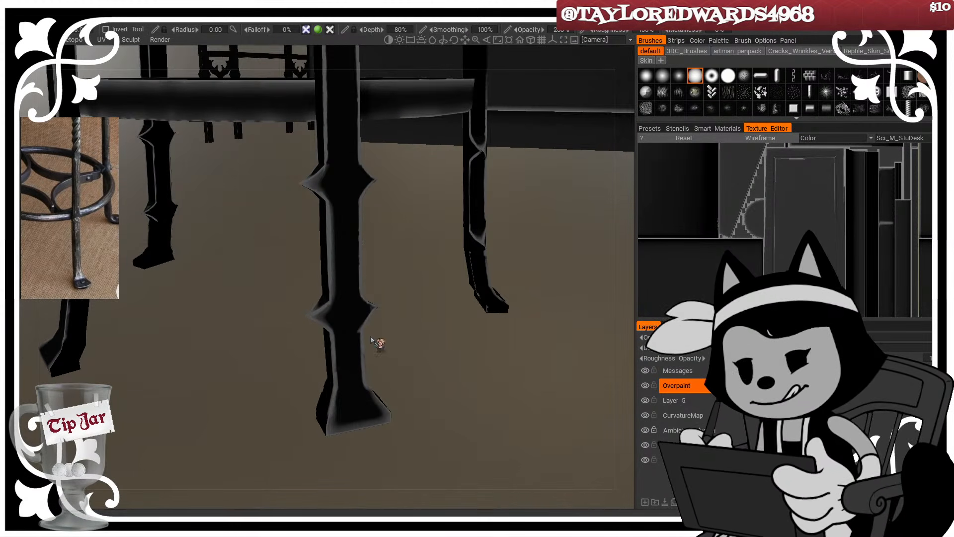
{"action": "left_click_drag", "start_coordinate": [332, 450], "coordinate": [311, 335], "text": "alt"}
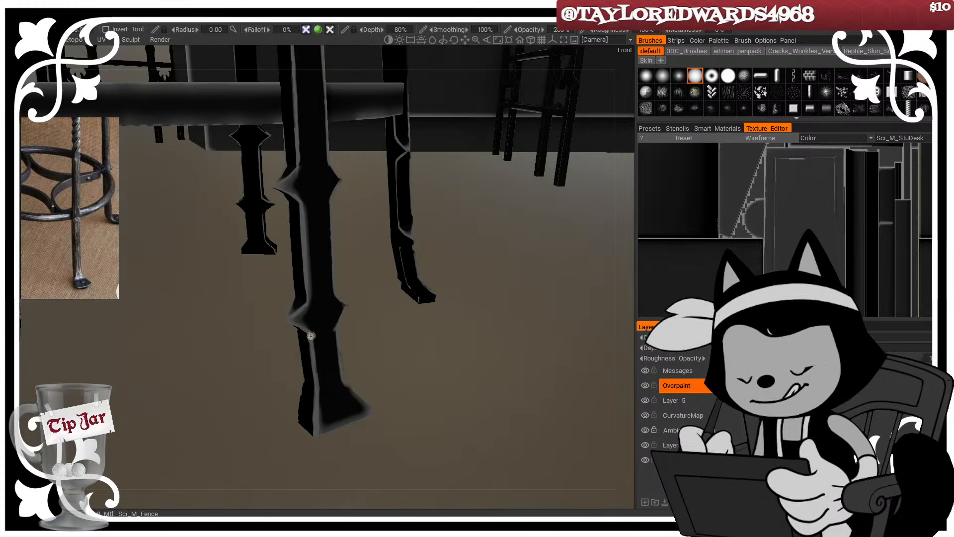
{"action": "mouse_move", "coordinate": [368, 354]}
{"action": "left_mouse_down", "text": "alt"}
{"action": "mouse_move", "coordinate": [315, 353]}
{"action": "mouse_move", "coordinate": [396, 377]}
{"action": "mouse_move", "coordinate": [353, 343]}
{"action": "left_mouse_up", "text": "alt"}
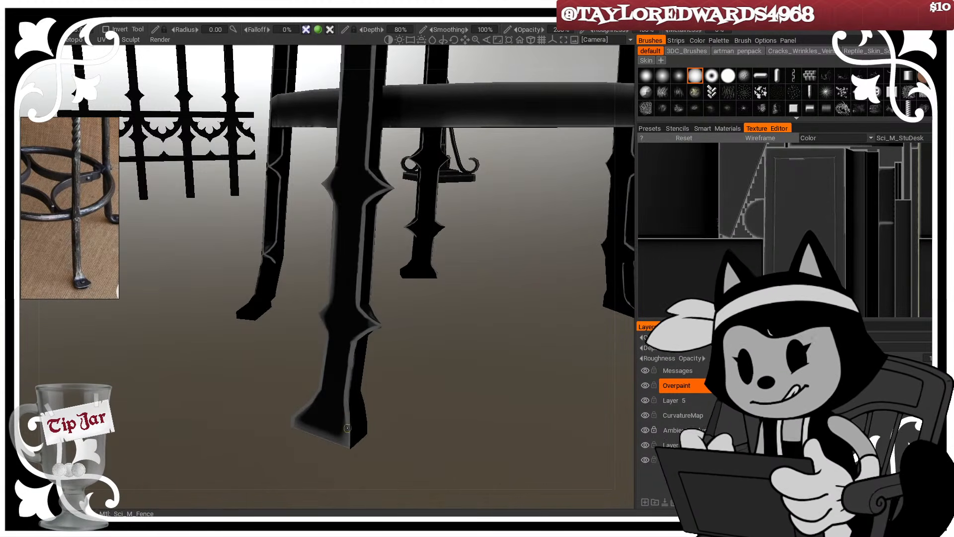
{"action": "left_click_drag", "start_coordinate": [404, 419], "coordinate": [352, 400], "text": "alt"}
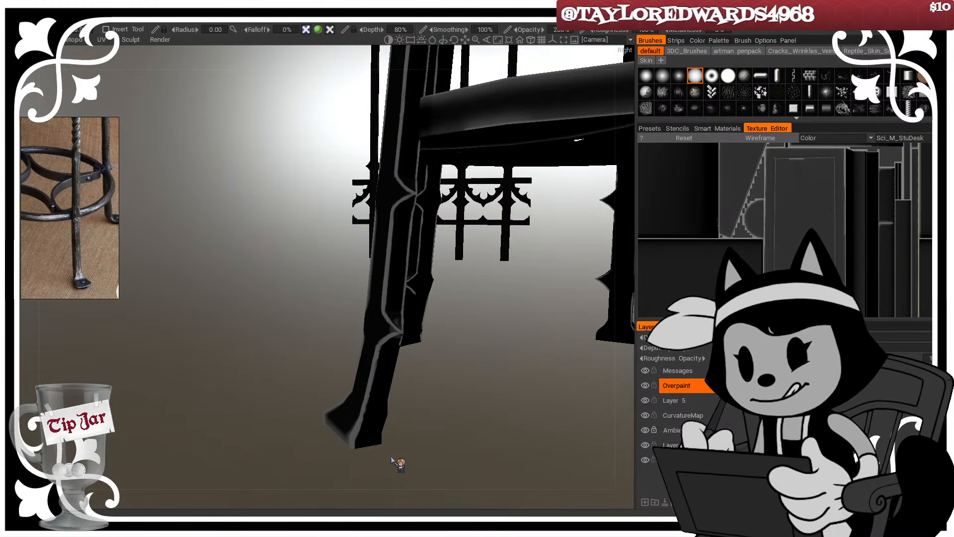
{"action": "left_click_drag", "start_coordinate": [392, 461], "coordinate": [389, 399], "text": "alt"}
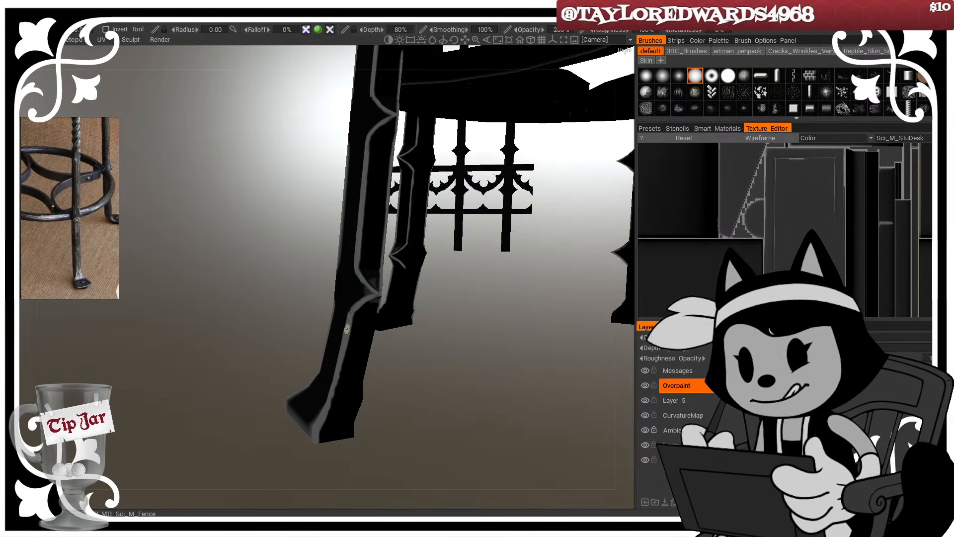
Step: Show the wireframe and paint a grey highlight along the leg's inner edge from the lower pointed collar down to the foot
{"action": "left_click_drag", "start_coordinate": [444, 417], "coordinate": [357, 394]}
{"action": "key", "text": "w"}
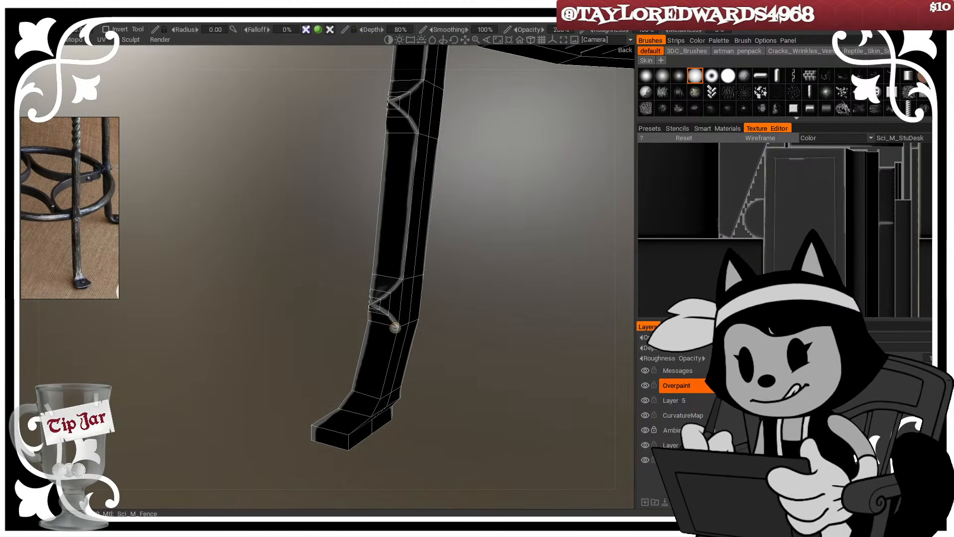
{"action": "mouse_move", "coordinate": [390, 355]}
{"action": "left_mouse_down"}
{"action": "mouse_move", "coordinate": [395, 326]}
{"action": "mouse_move", "coordinate": [354, 458]}
{"action": "left_mouse_up"}
{"action": "left_click_drag", "start_coordinate": [437, 441], "coordinate": [352, 455]}
{"action": "left_click_drag", "start_coordinate": [397, 328], "coordinate": [387, 400]}
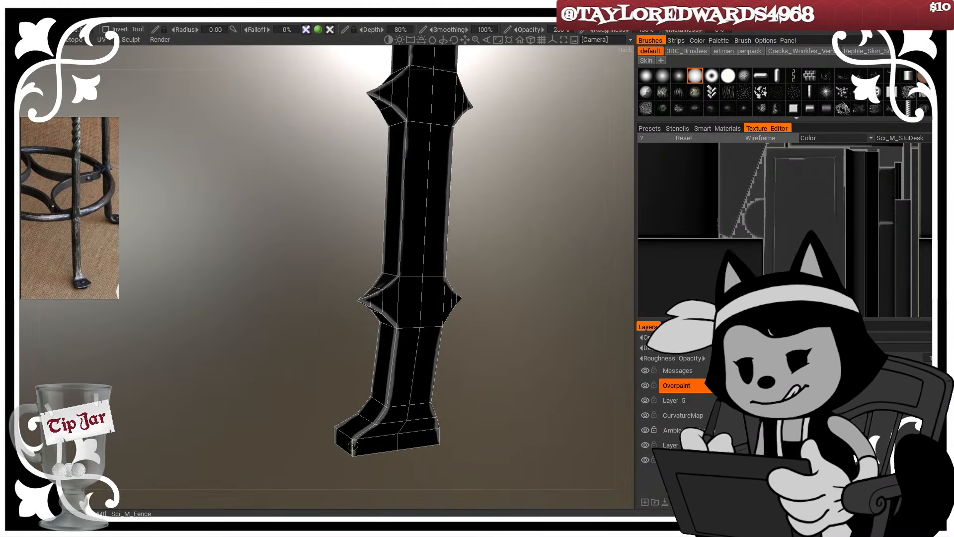
Step: Paint a grey highlight down the other inner edge from the lower collar to the foot, undoing the last stroke
{"action": "mouse_move", "coordinate": [507, 401]}
{"action": "left_mouse_down"}
{"action": "mouse_move", "coordinate": [460, 396]}
{"action": "mouse_move", "coordinate": [424, 337]}
{"action": "left_mouse_up"}
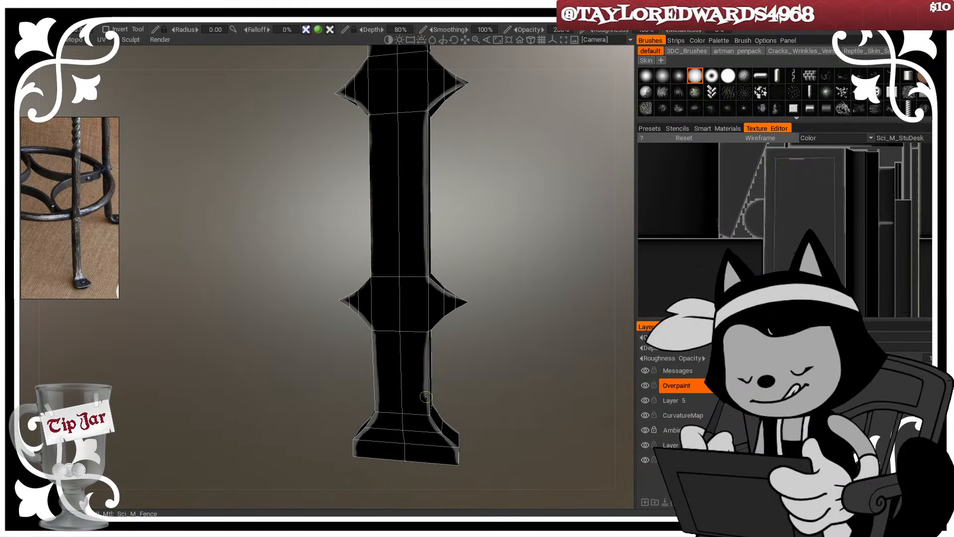
{"action": "left_click_drag", "start_coordinate": [495, 404], "coordinate": [426, 402]}
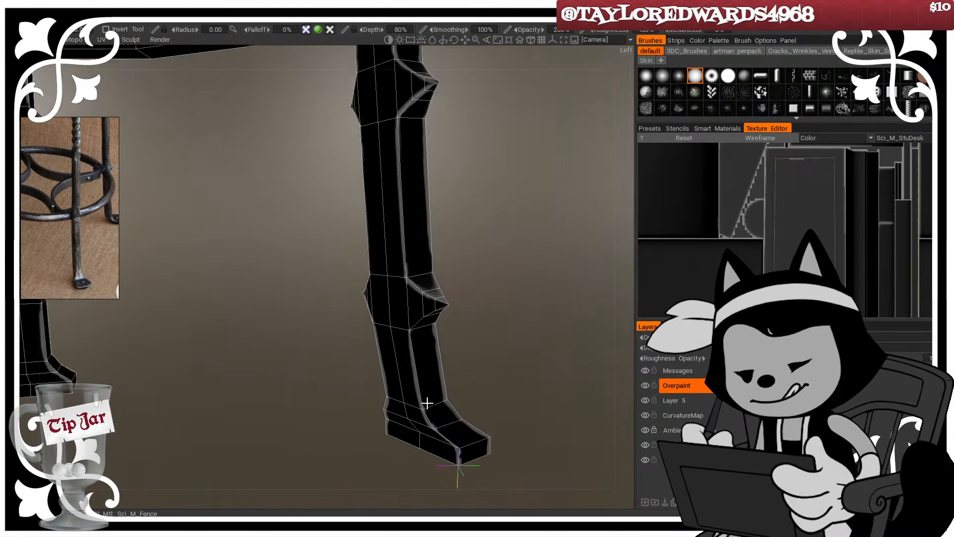
{"action": "left_click_drag", "start_coordinate": [410, 334], "coordinate": [423, 401]}
{"action": "mouse_move", "coordinate": [415, 363]}
{"action": "left_mouse_down"}
{"action": "mouse_move", "coordinate": [431, 423]}
{"action": "mouse_move", "coordinate": [457, 444]}
{"action": "left_mouse_up"}
{"action": "key", "text": "ctrl+z"}
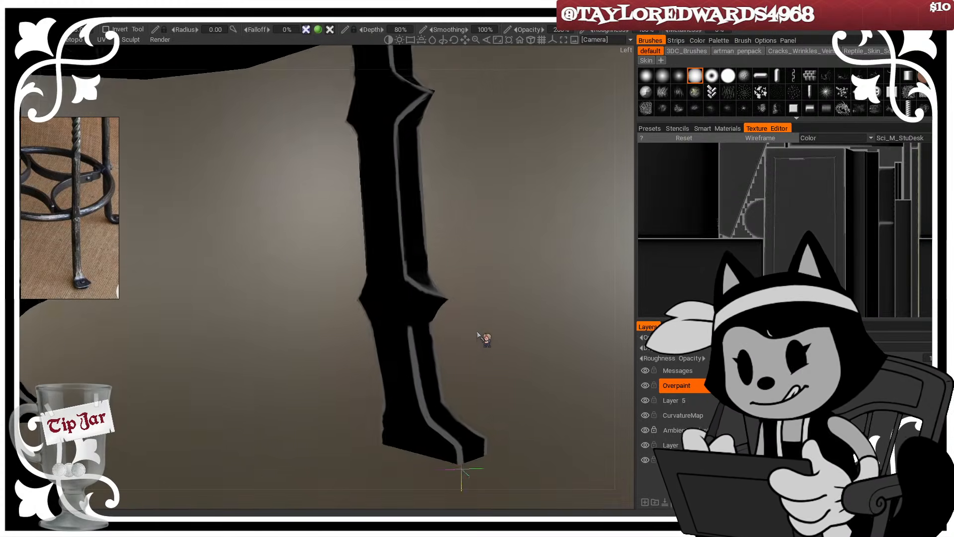
Step: Paint grey highlights along the inner edges of the leg's two pointed collars, hiding the wireframe to check them
{"action": "left_click_drag", "start_coordinate": [485, 337], "coordinate": [460, 273]}
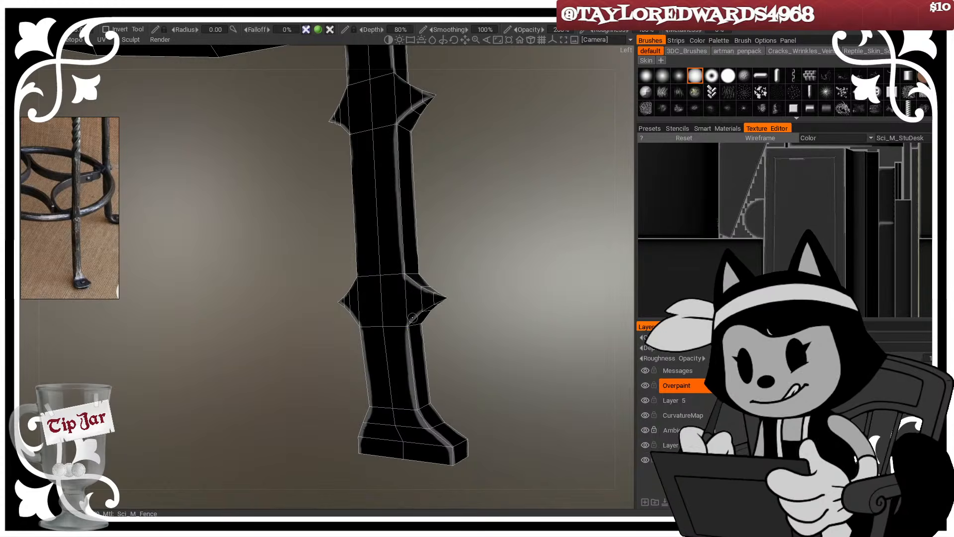
{"action": "left_click_drag", "start_coordinate": [462, 290], "coordinate": [428, 283]}
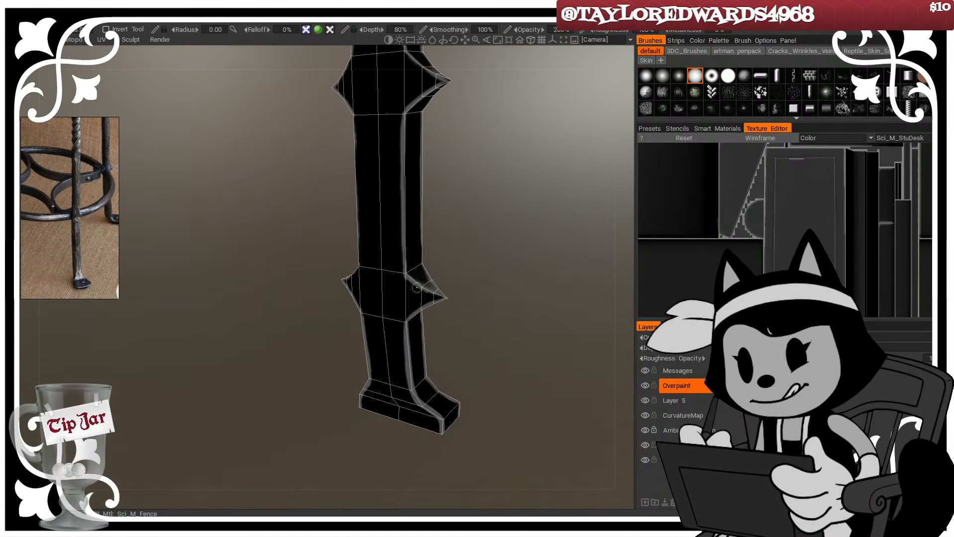
{"action": "key", "text": "w"}
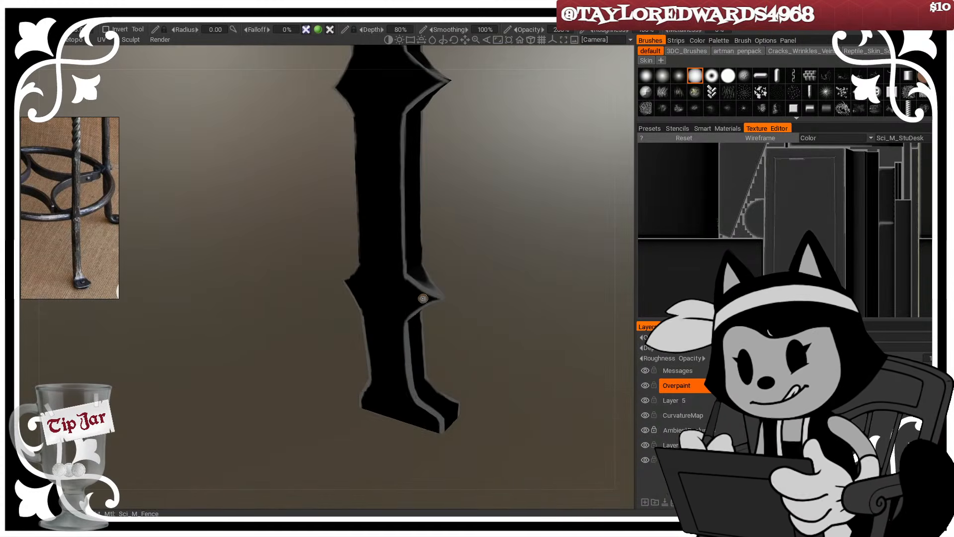
{"action": "left_click_drag", "start_coordinate": [422, 298], "coordinate": [461, 210]}
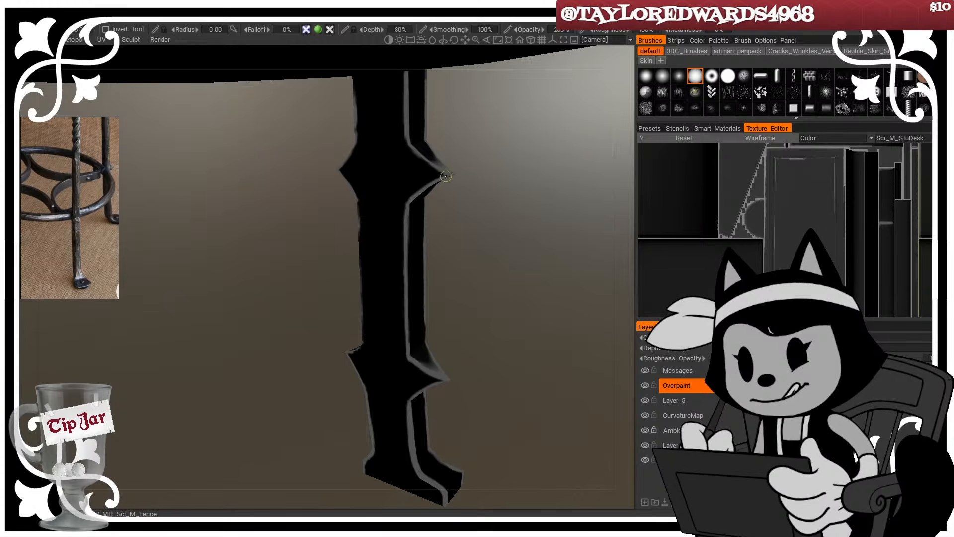
{"action": "left_click_drag", "start_coordinate": [473, 173], "coordinate": [453, 143]}
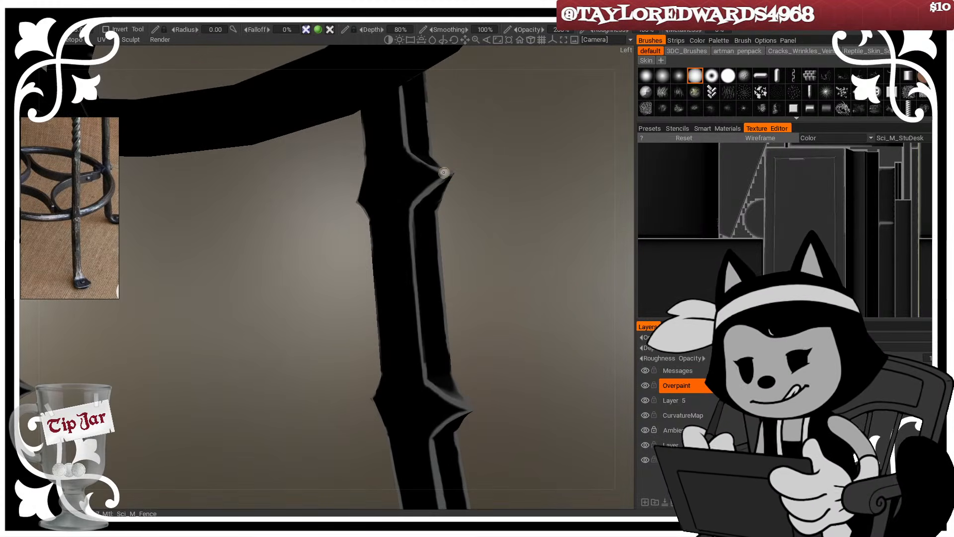
{"action": "left_click_drag", "start_coordinate": [472, 111], "coordinate": [402, 139]}
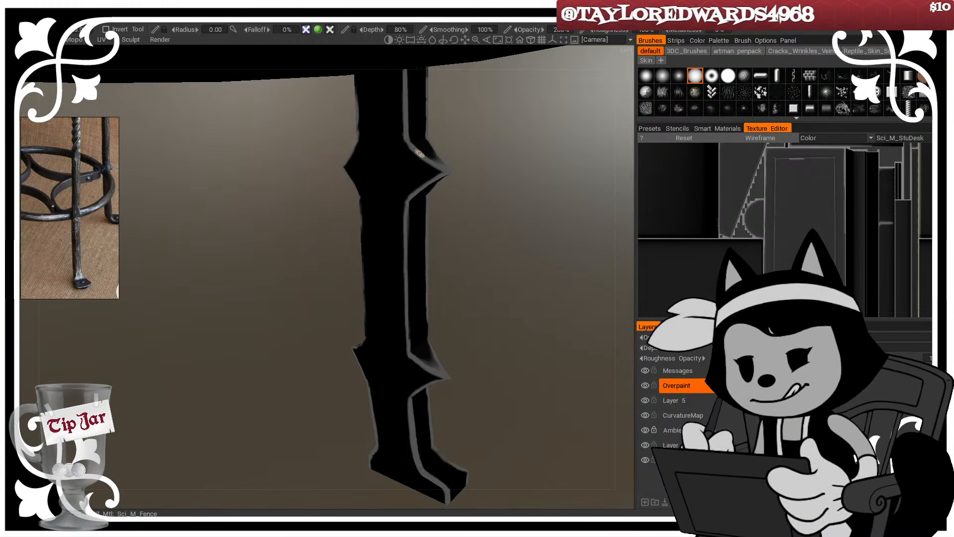
{"action": "left_click_drag", "start_coordinate": [460, 151], "coordinate": [415, 192]}
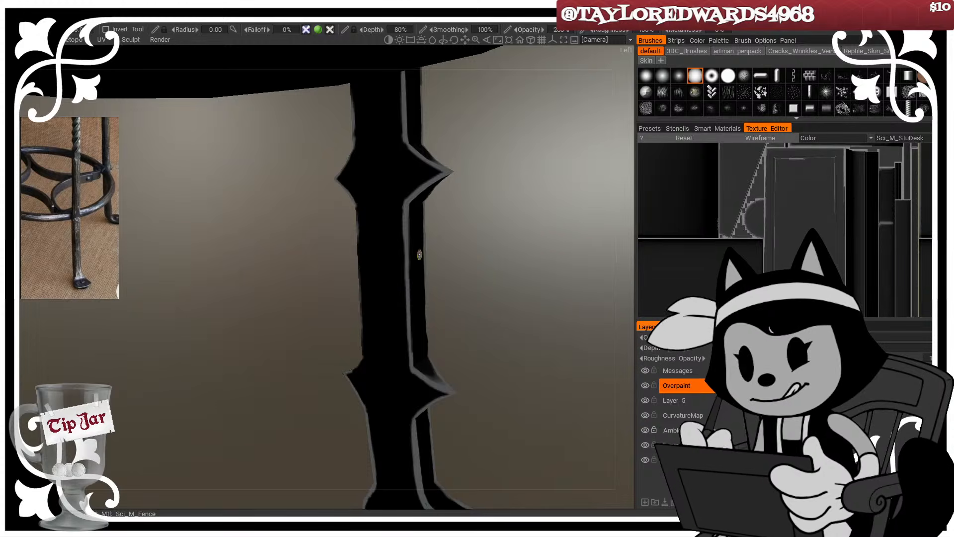
Step: Even out the grey highlight on the leg's inner edge between the two collars and around the upper collar
{"action": "left_click_drag", "start_coordinate": [419, 254], "coordinate": [588, 245]}
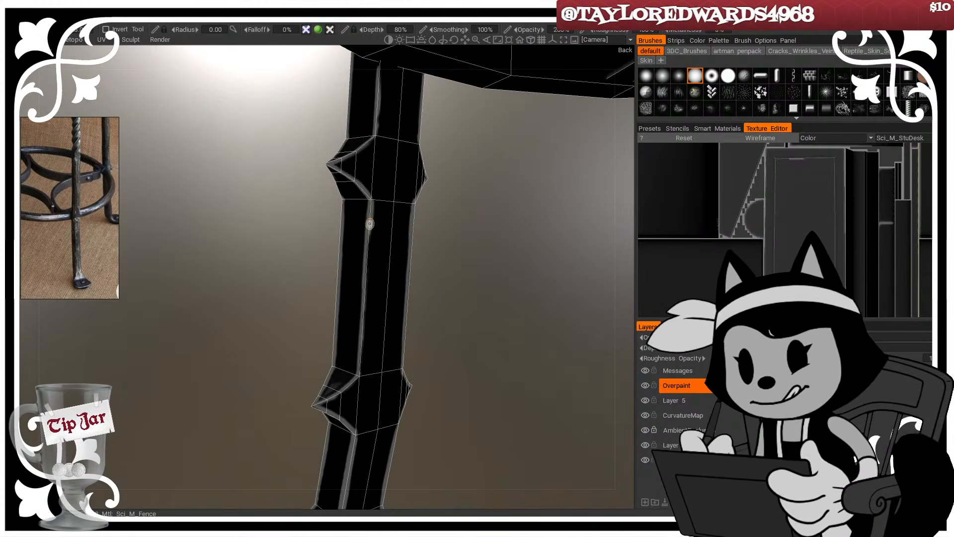
{"action": "key", "text": "w"}
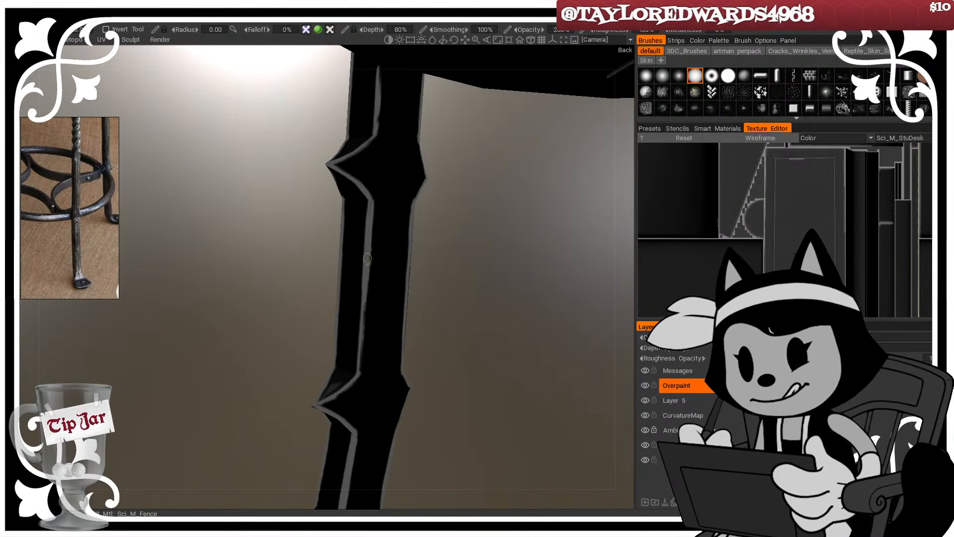
{"action": "left_click_drag", "start_coordinate": [367, 258], "coordinate": [363, 354]}
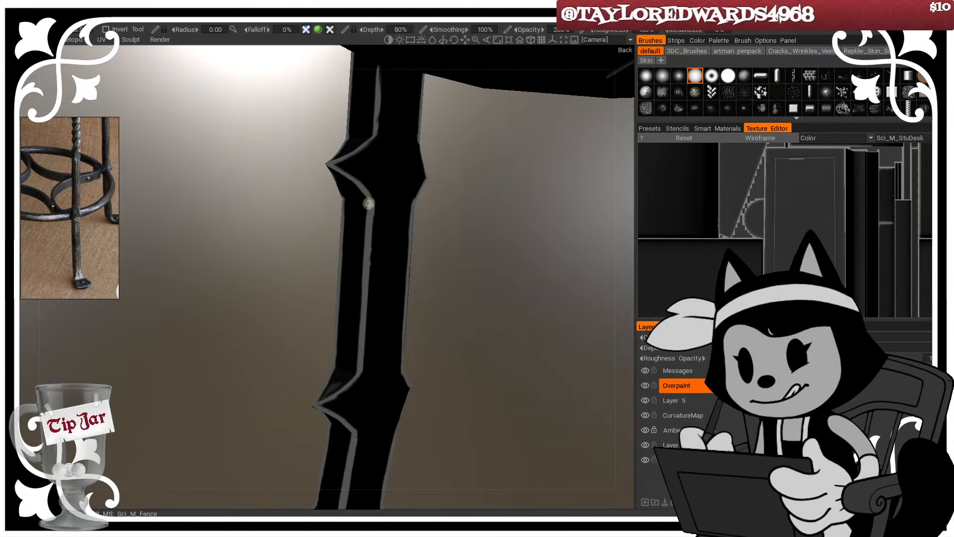
{"action": "left_click_drag", "start_coordinate": [442, 249], "coordinate": [441, 244]}
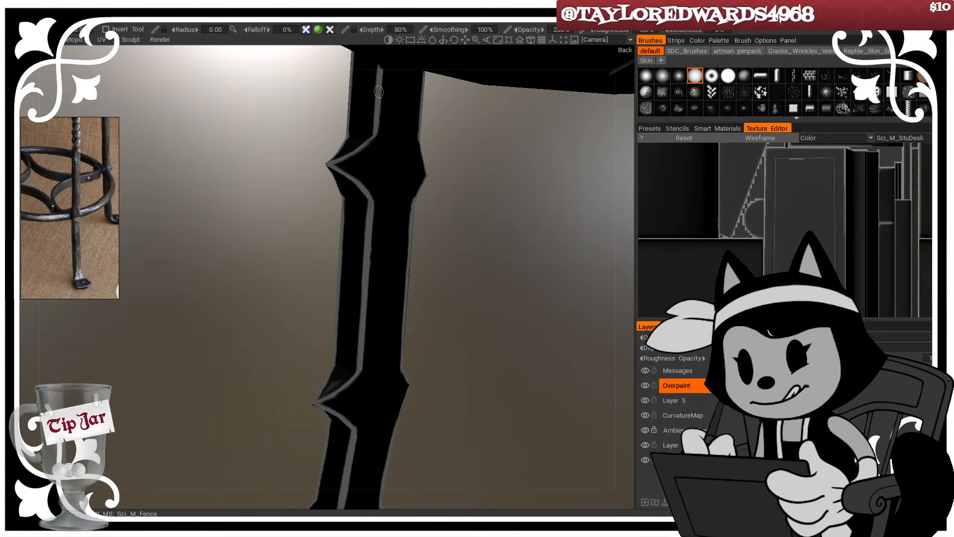
{"action": "left_click_drag", "start_coordinate": [387, 132], "coordinate": [397, 100], "text": "alt"}
{"action": "left_click_drag", "start_coordinate": [341, 163], "coordinate": [372, 135]}
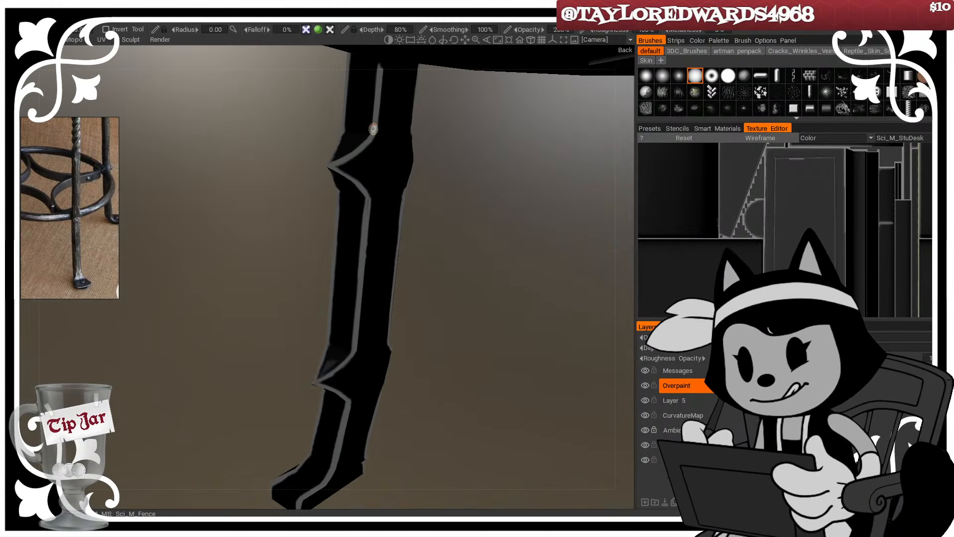
Step: Paint the grey edge highlight around the upper collar on the leg's side beneath the foot ring, using the wireframe as a guide
{"action": "left_click_drag", "start_coordinate": [443, 171], "coordinate": [466, 165], "text": "alt"}
{"action": "mouse_move", "coordinate": [357, 180]}
{"action": "left_mouse_down"}
{"action": "mouse_move", "coordinate": [369, 207]}
{"action": "mouse_move", "coordinate": [437, 256]}
{"action": "mouse_move", "coordinate": [543, 252]}
{"action": "mouse_move", "coordinate": [560, 236]}
{"action": "left_mouse_up"}
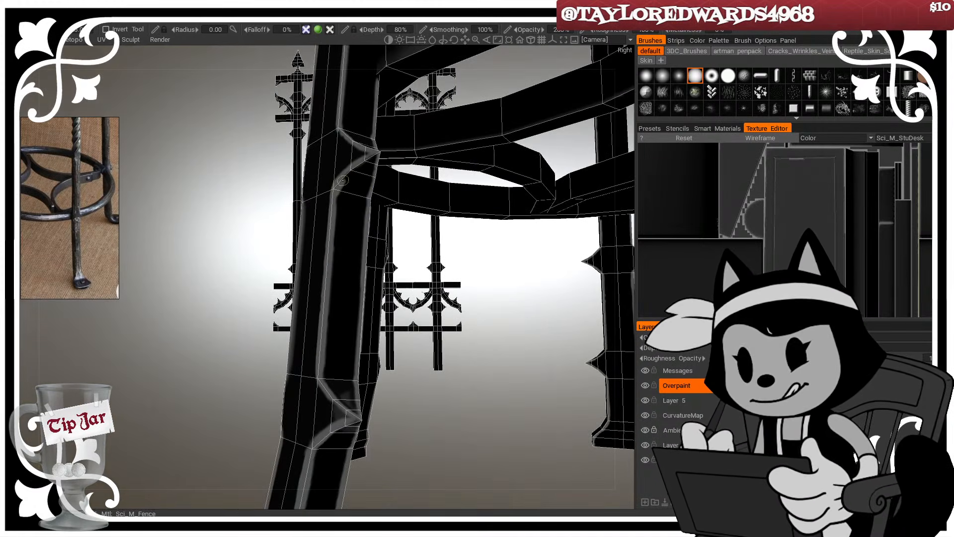
{"action": "mouse_move", "coordinate": [343, 181]}
{"action": "left_mouse_down"}
{"action": "mouse_move", "coordinate": [372, 156]}
{"action": "mouse_move", "coordinate": [336, 188]}
{"action": "mouse_move", "coordinate": [377, 154]}
{"action": "left_mouse_up"}
{"action": "key", "text": "w"}
{"action": "right_click_drag", "start_coordinate": [397, 343], "coordinate": [391, 319], "text": "alt"}
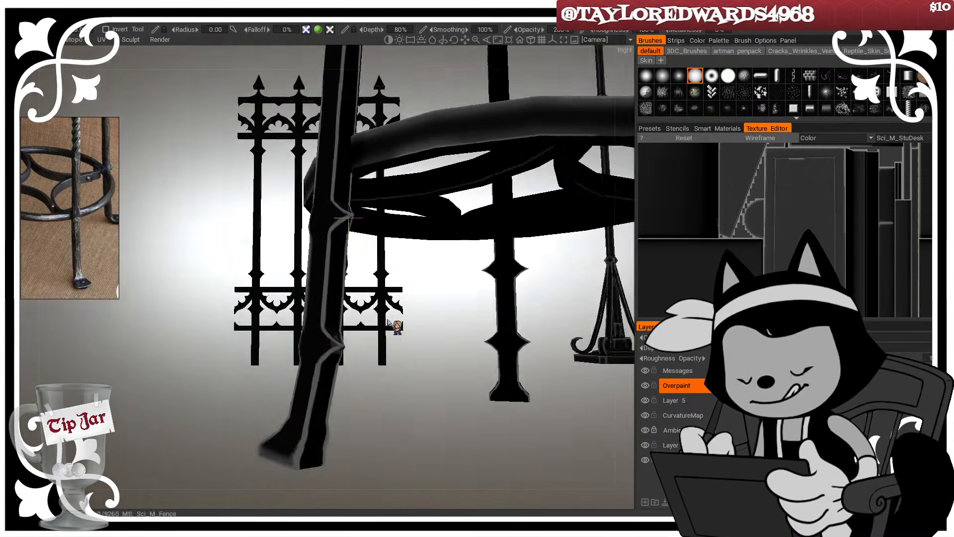
Step: Touch up the grey edge highlight along the leg's straight shaft between the upper and lower collars
{"action": "left_click_drag", "start_coordinate": [391, 319], "coordinate": [542, 325], "text": "alt"}
{"action": "left_click_drag", "start_coordinate": [445, 335], "coordinate": [523, 287], "text": "alt"}
{"action": "left_click_drag", "start_coordinate": [424, 232], "coordinate": [432, 208], "text": "alt"}
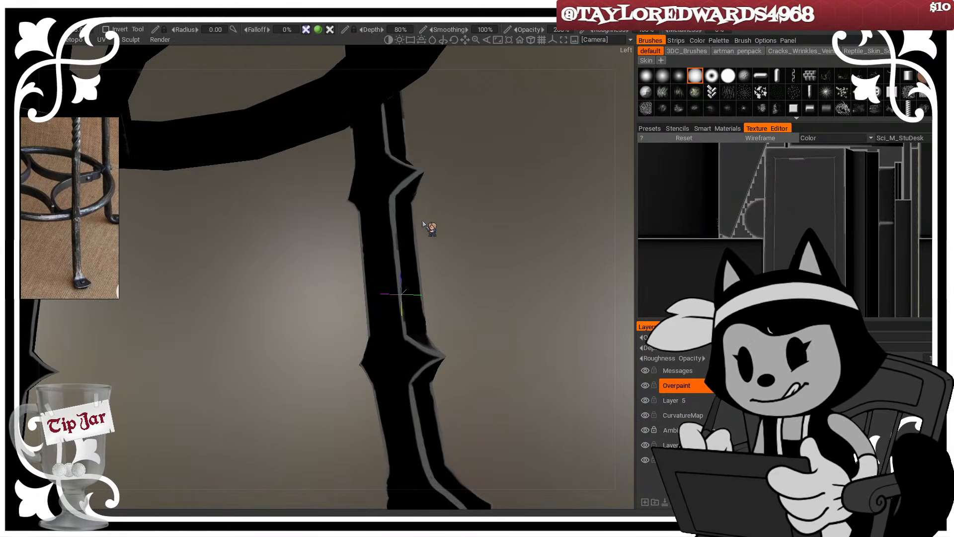
{"action": "left_click_drag", "start_coordinate": [426, 223], "coordinate": [395, 202], "text": "alt"}
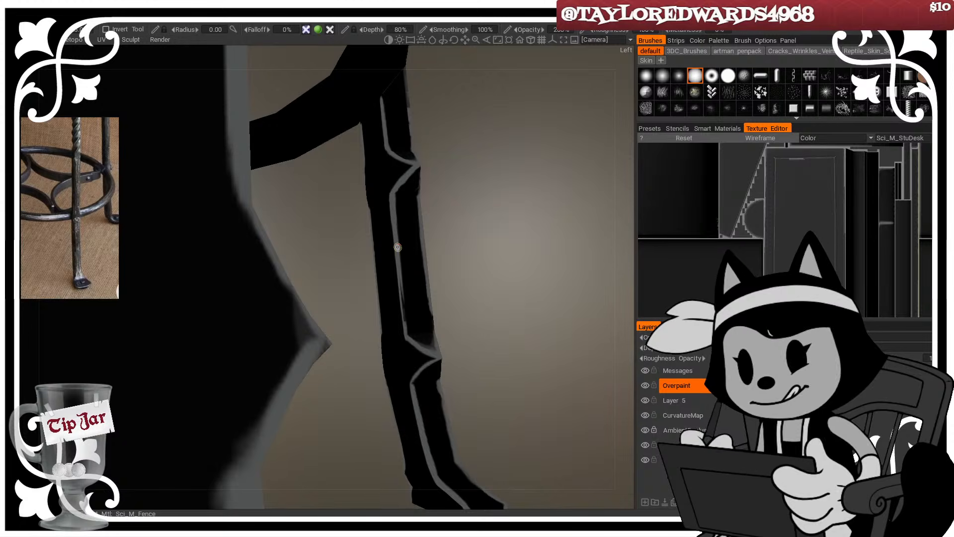
{"action": "mouse_move", "coordinate": [412, 335]}
{"action": "left_mouse_down", "text": "alt"}
{"action": "mouse_move", "coordinate": [465, 314]}
{"action": "mouse_move", "coordinate": [437, 291]}
{"action": "mouse_move", "coordinate": [458, 276]}
{"action": "mouse_move", "coordinate": [431, 276]}
{"action": "mouse_move", "coordinate": [446, 269]}
{"action": "left_mouse_up", "text": "alt"}
Step: Strengthen the grey highlights around the lower collar's edges on both sides of the leg, using the wireframe as a guide
{"action": "key", "text": "w"}
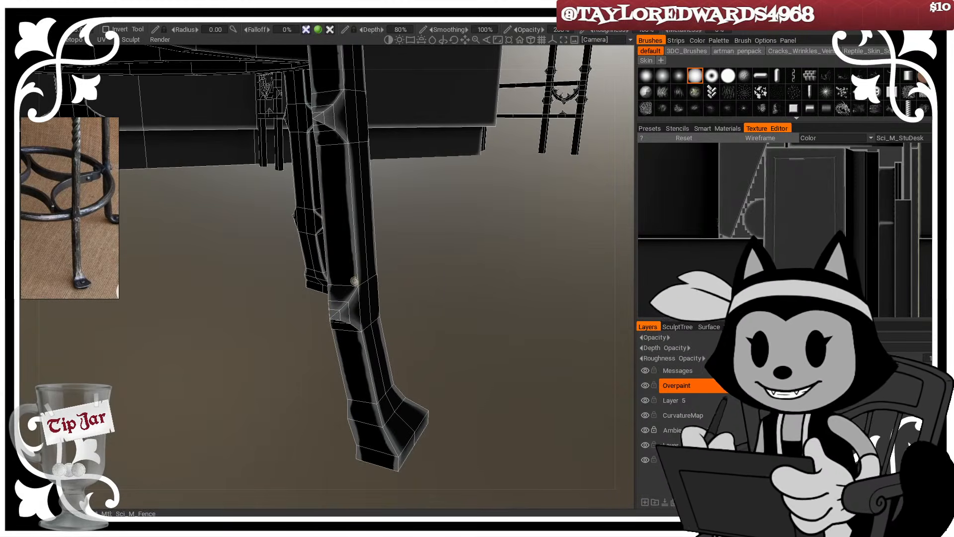
{"action": "left_click_drag", "start_coordinate": [373, 271], "coordinate": [363, 345], "text": "alt"}
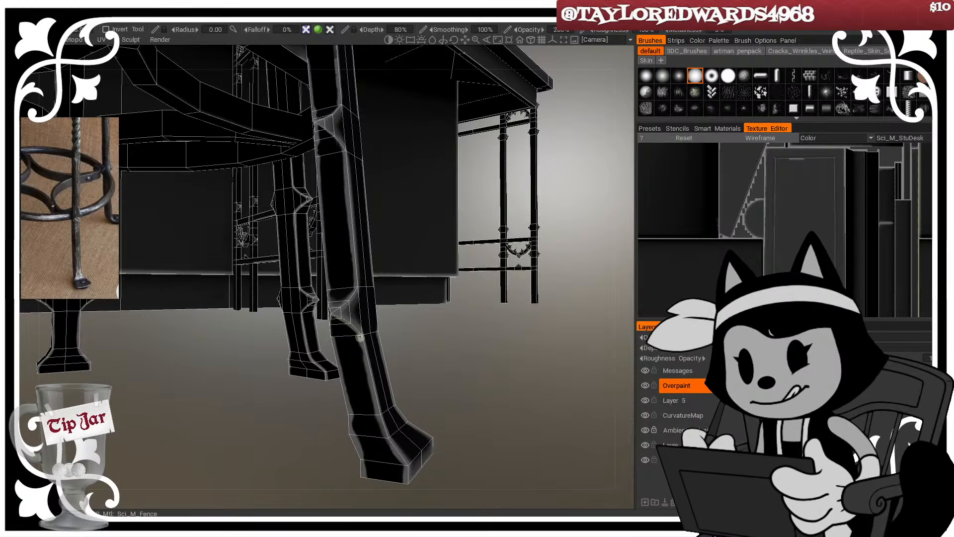
{"action": "left_click_drag", "start_coordinate": [427, 337], "coordinate": [471, 338], "text": "alt"}
{"action": "left_click_drag", "start_coordinate": [385, 308], "coordinate": [399, 286], "text": "alt"}
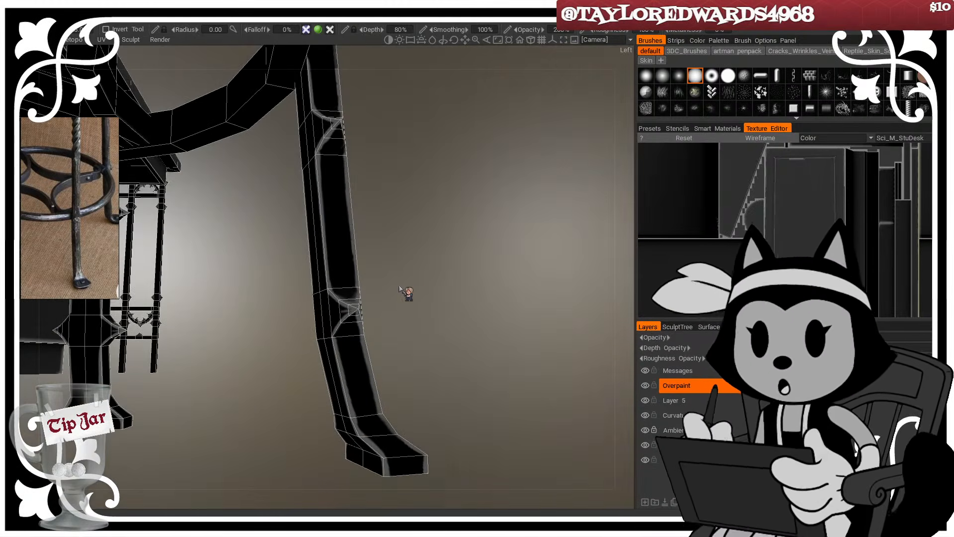
{"action": "left_click_drag", "start_coordinate": [333, 340], "coordinate": [292, 402], "text": "alt"}
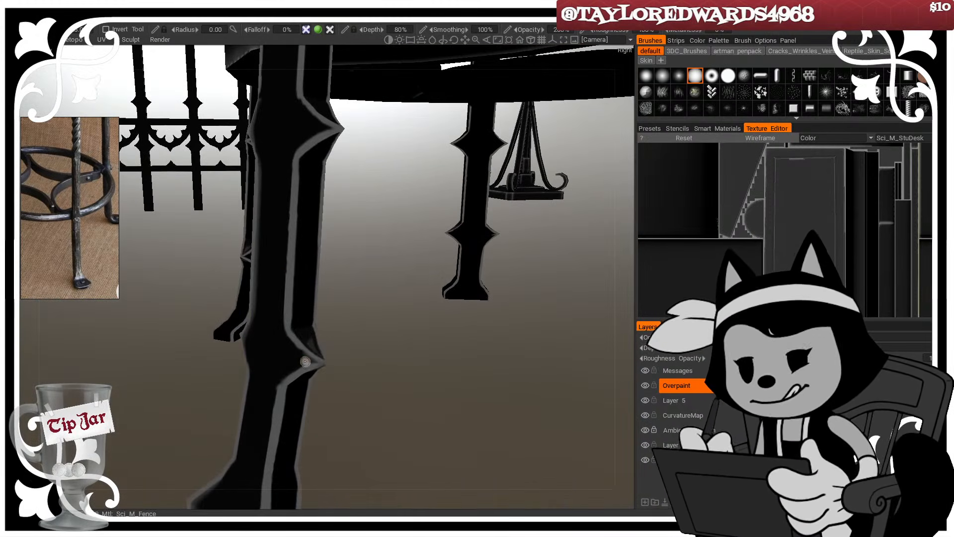
{"action": "left_click_drag", "start_coordinate": [359, 342], "coordinate": [312, 346], "text": "alt"}
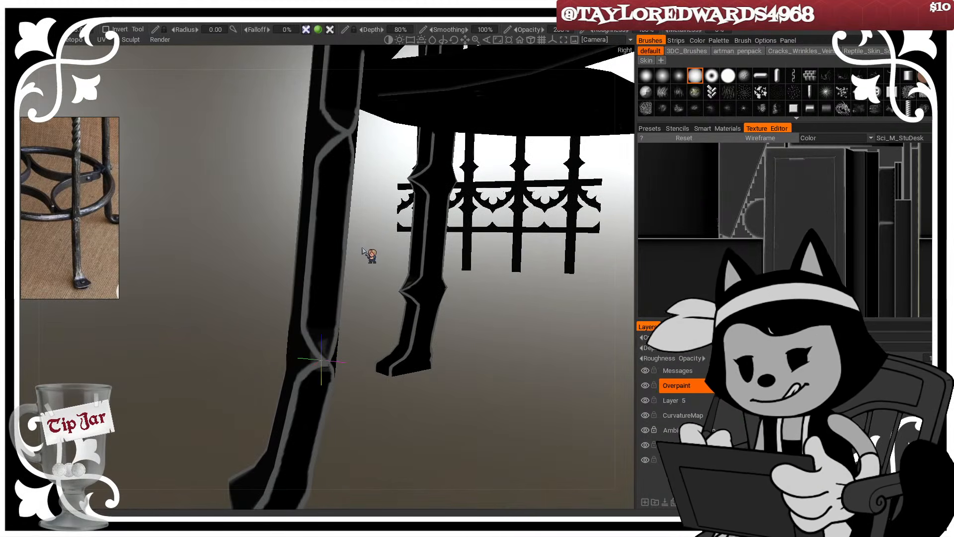
Step: Touch up the grey edge highlights on the front and side edges of the leg's flared foot, using the wireframe as a guide
{"action": "left_click_drag", "start_coordinate": [362, 250], "coordinate": [363, 367], "text": "alt"}
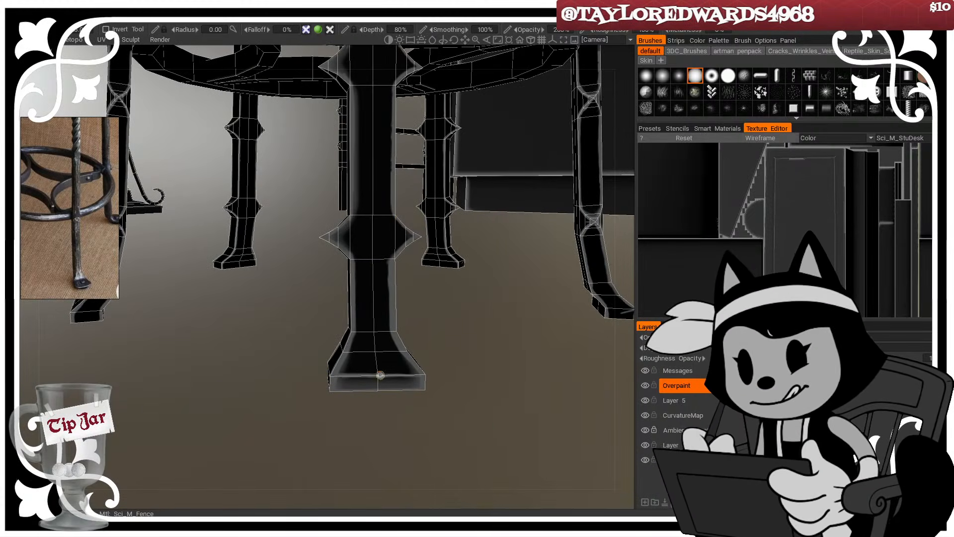
{"action": "mouse_move", "coordinate": [333, 377]}
{"action": "left_mouse_down", "text": "alt"}
{"action": "mouse_move", "coordinate": [419, 424]}
{"action": "mouse_move", "coordinate": [335, 382]}
{"action": "left_mouse_up", "text": "alt"}
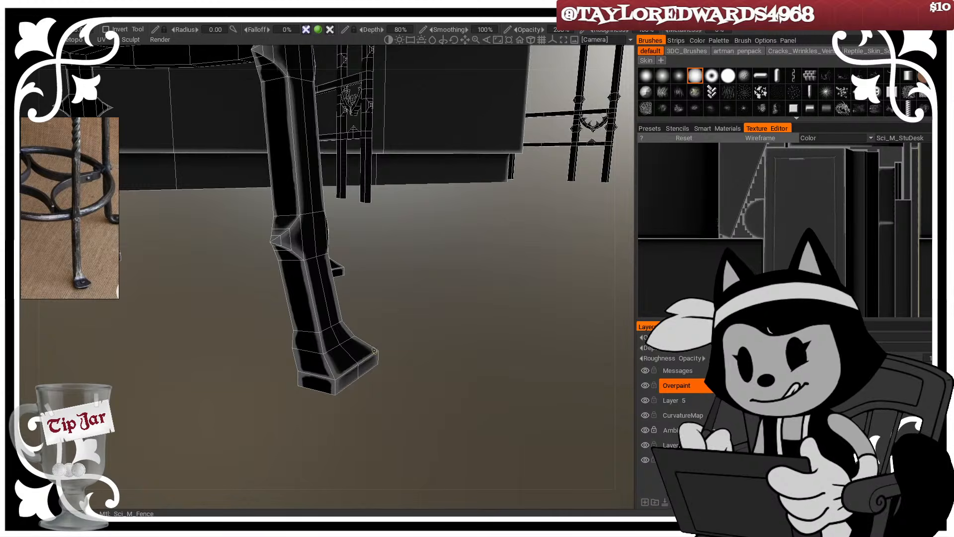
{"action": "mouse_move", "coordinate": [374, 351]}
{"action": "middle_mouse_down"}
{"action": "mouse_move", "coordinate": [419, 397]}
{"action": "mouse_move", "coordinate": [313, 428]}
{"action": "mouse_move", "coordinate": [379, 410]}
{"action": "mouse_move", "coordinate": [387, 350]}
{"action": "middle_mouse_up"}
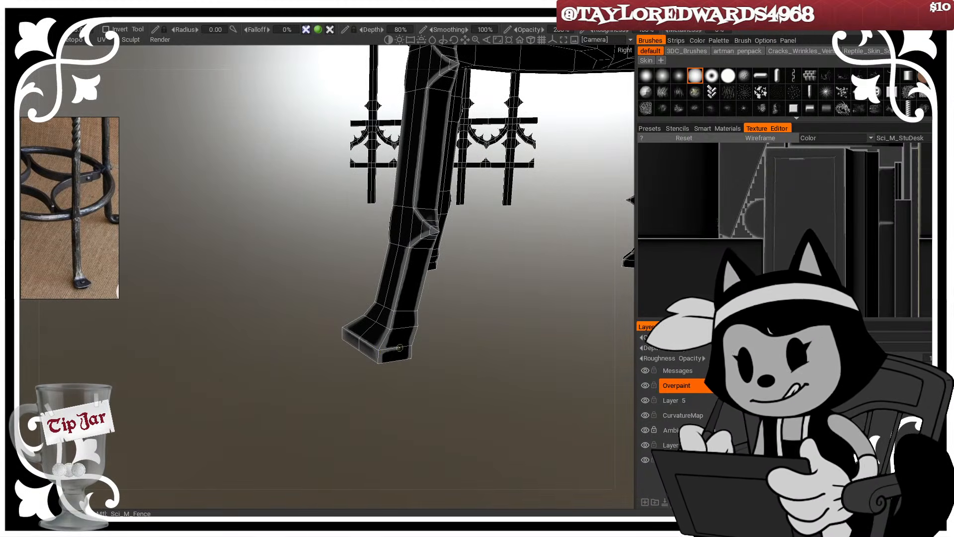
{"action": "middle_click_drag", "start_coordinate": [402, 349], "coordinate": [515, 422]}
{"action": "middle_click_drag", "start_coordinate": [496, 300], "coordinate": [376, 324]}
{"action": "right_click_drag", "start_coordinate": [375, 324], "coordinate": [400, 331]}
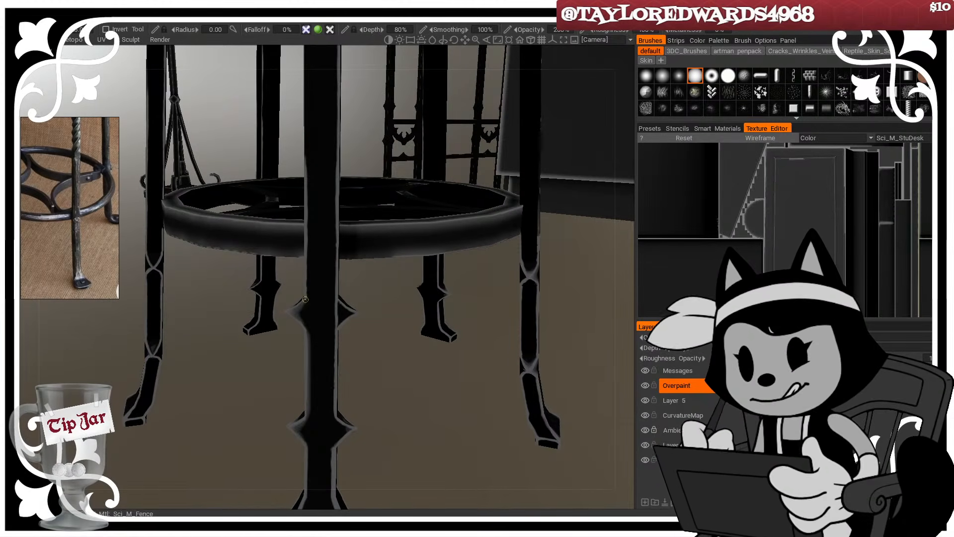
Step: Check the grey edge highlights on the two leg collars beneath the foot ring from several sides, with and without the wireframe
{"action": "middle_click_drag", "start_coordinate": [305, 299], "coordinate": [417, 392]}
{"action": "middle_click_drag", "start_coordinate": [447, 451], "coordinate": [288, 311]}
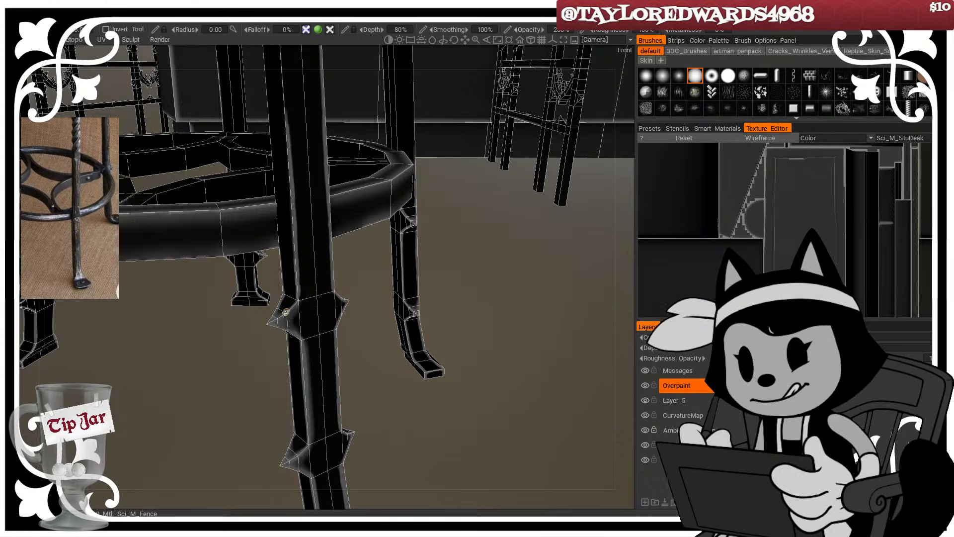
{"action": "key", "text": "w"}
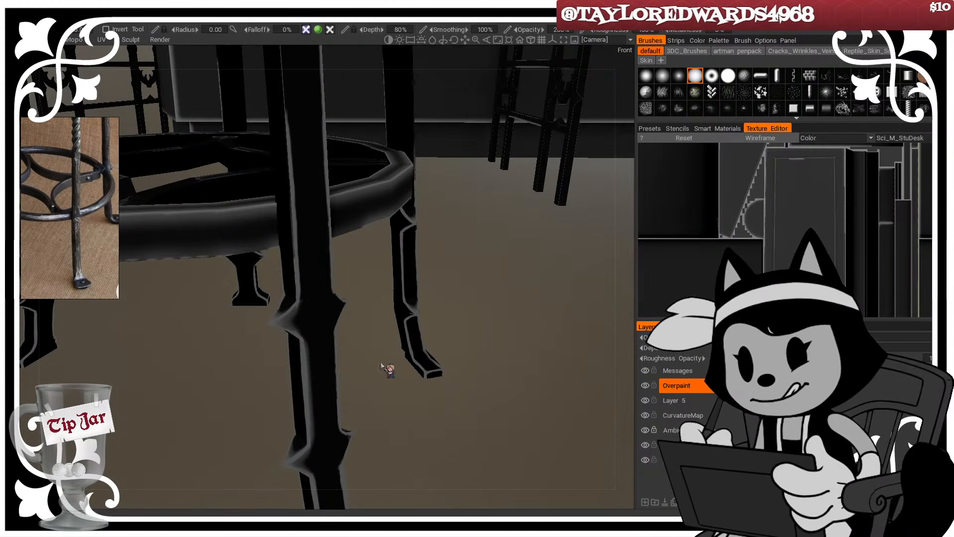
{"action": "left_click_drag", "start_coordinate": [386, 368], "coordinate": [412, 346]}
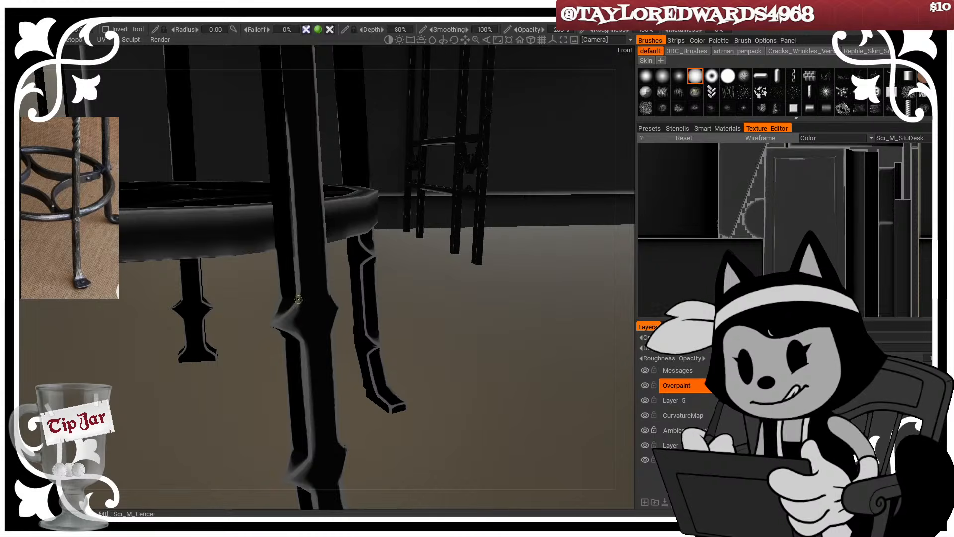
{"action": "left_click_drag", "start_coordinate": [374, 422], "coordinate": [279, 422]}
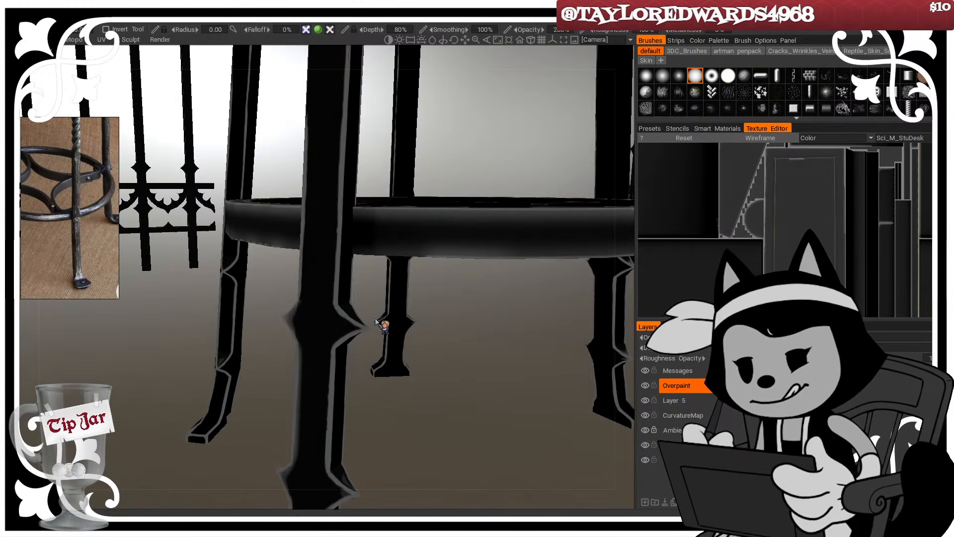
{"action": "right_click_drag", "start_coordinate": [348, 300], "coordinate": [347, 292]}
{"action": "left_click_drag", "start_coordinate": [346, 292], "coordinate": [381, 263]}
{"action": "right_click_drag", "start_coordinate": [381, 264], "coordinate": [395, 270]}
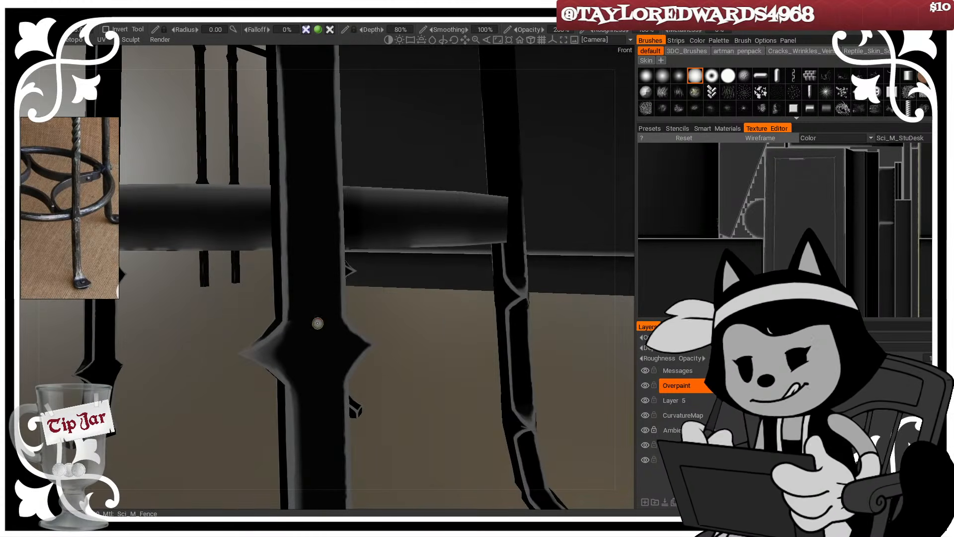
Step: Paint the grey highlight down the side edge of the leg's long shaft between the upper collars and the foot ring
{"action": "left_click_drag", "start_coordinate": [365, 278], "coordinate": [417, 315], "text": "alt"}
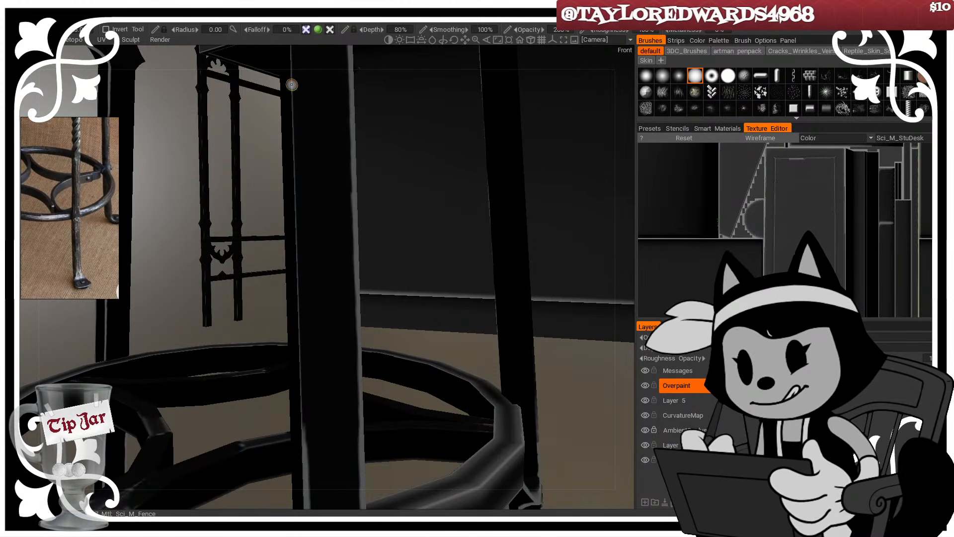
{"action": "left_click_drag", "start_coordinate": [292, 84], "coordinate": [305, 477]}
{"action": "left_click_drag", "start_coordinate": [398, 437], "coordinate": [294, 311], "text": "alt"}
{"action": "left_click_drag", "start_coordinate": [304, 234], "coordinate": [313, 469]}
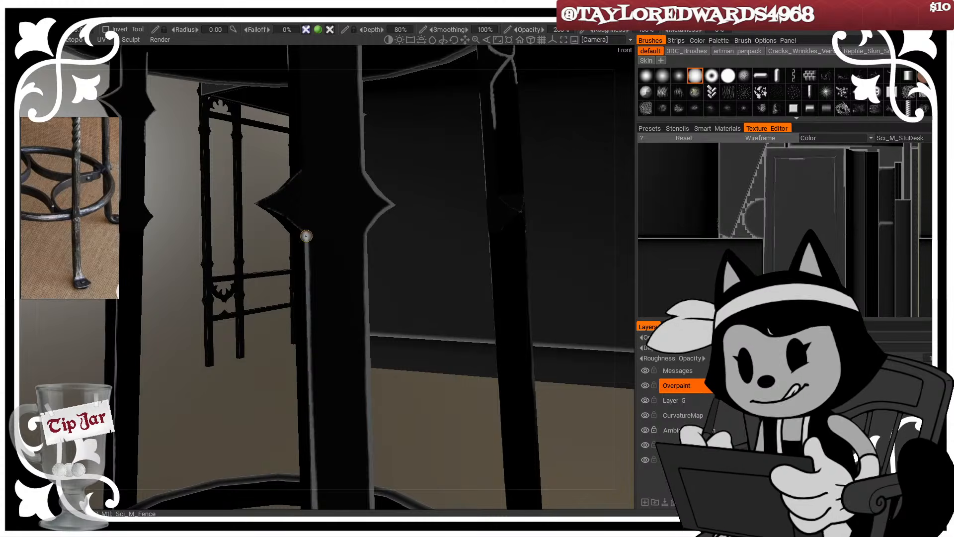
{"action": "left_click_drag", "start_coordinate": [308, 282], "coordinate": [313, 471]}
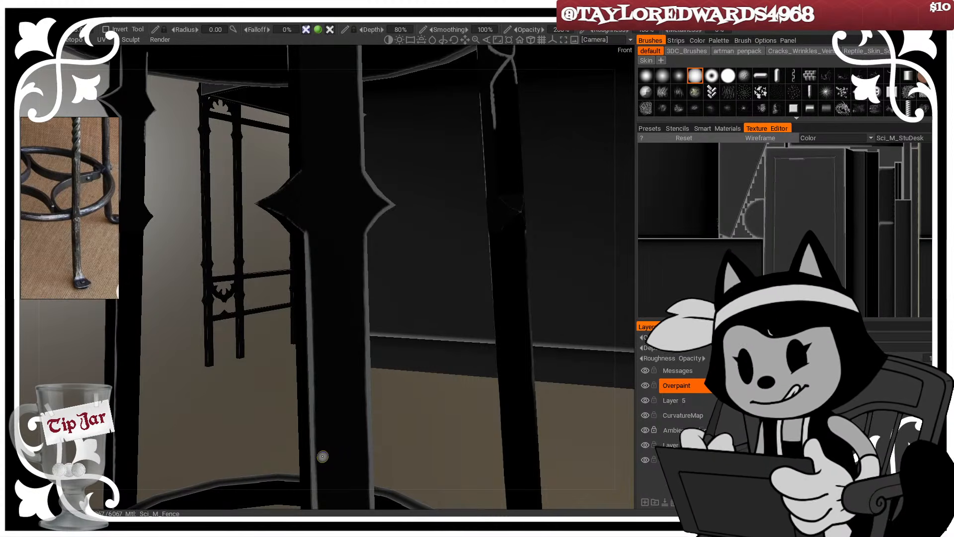
Step: Paint the grey highlight along the shaft edge between the two collars beneath the seat, using the wireframe as a guide
{"action": "mouse_move", "coordinate": [424, 251]}
{"action": "middle_mouse_down", "text": "alt"}
{"action": "mouse_move", "coordinate": [481, 313]}
{"action": "mouse_move", "coordinate": [441, 280]}
{"action": "mouse_move", "coordinate": [400, 350]}
{"action": "middle_mouse_up", "text": "alt"}
{"action": "key", "text": "w"}
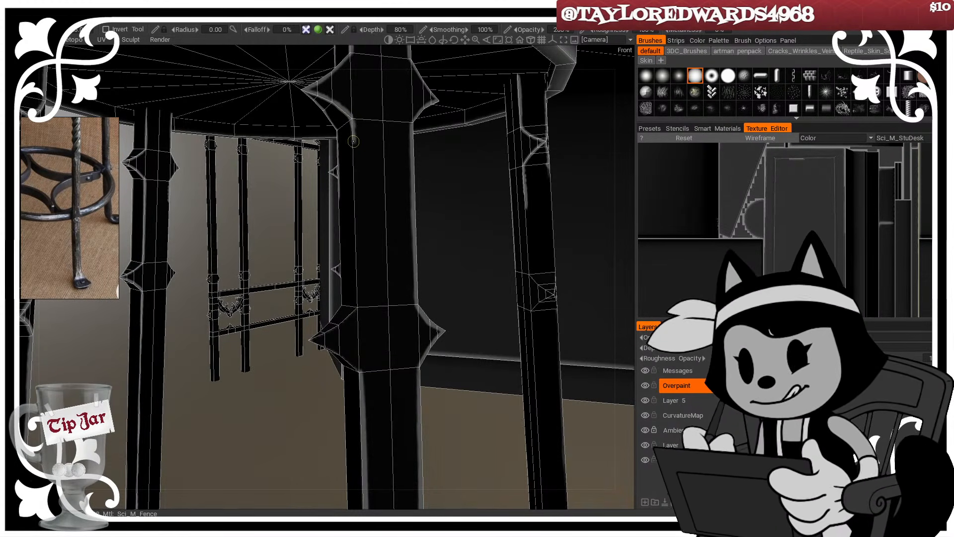
{"action": "left_click_drag", "start_coordinate": [353, 141], "coordinate": [359, 305]}
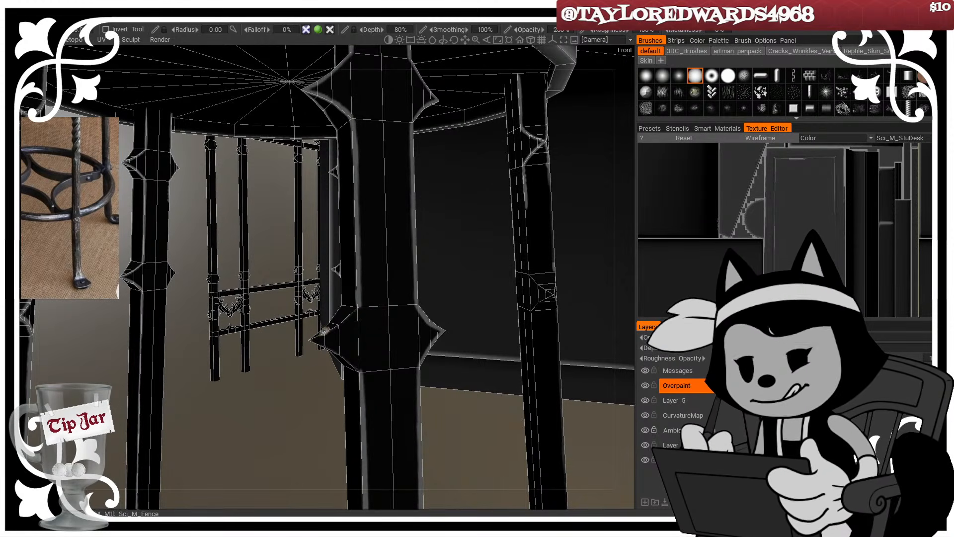
{"action": "key", "text": "w"}
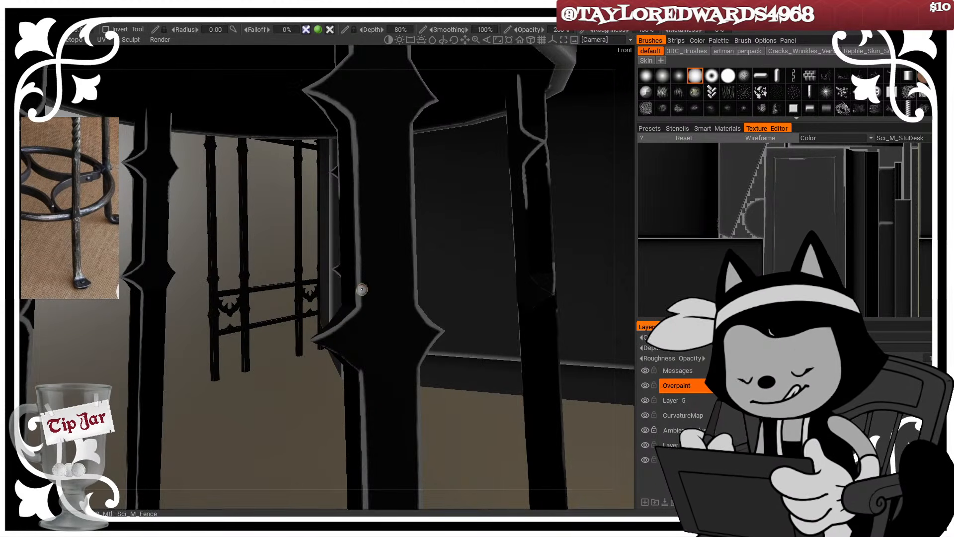
Step: Paint matching grey highlights on the leg's adjacent edge, along the shaft between the two upper collars and around the lower one's point
{"action": "mouse_move", "coordinate": [353, 344]}
{"action": "left_mouse_down", "text": "alt"}
{"action": "mouse_move", "coordinate": [321, 309]}
{"action": "mouse_move", "coordinate": [351, 359]}
{"action": "mouse_move", "coordinate": [344, 358]}
{"action": "mouse_move", "coordinate": [362, 257]}
{"action": "mouse_move", "coordinate": [339, 103]}
{"action": "mouse_move", "coordinate": [353, 267]}
{"action": "left_mouse_up", "text": "alt"}
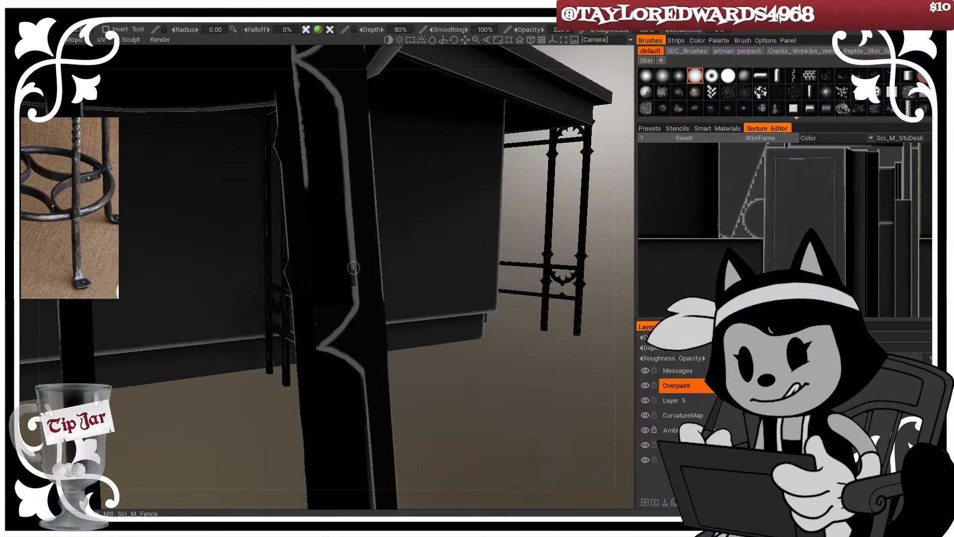
{"action": "mouse_move", "coordinate": [353, 308]}
{"action": "left_mouse_down", "text": "alt"}
{"action": "mouse_move", "coordinate": [415, 287]}
{"action": "mouse_move", "coordinate": [314, 322]}
{"action": "mouse_move", "coordinate": [311, 313]}
{"action": "mouse_move", "coordinate": [338, 344]}
{"action": "left_mouse_up", "text": "alt"}
{"action": "mouse_move", "coordinate": [295, 244]}
{"action": "left_mouse_down", "text": "alt"}
{"action": "mouse_move", "coordinate": [286, 100]}
{"action": "mouse_move", "coordinate": [305, 302]}
{"action": "left_mouse_up", "text": "alt"}
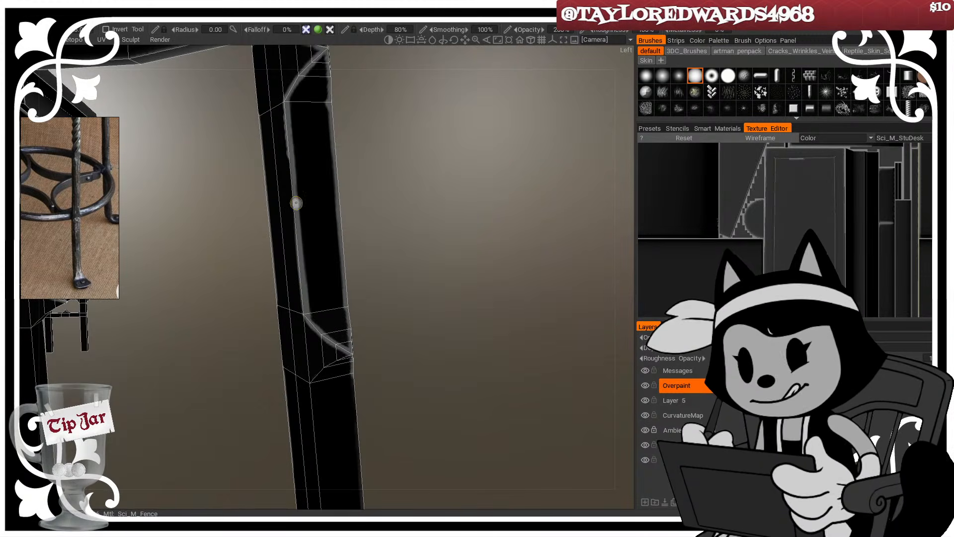
{"action": "mouse_move", "coordinate": [297, 233]}
{"action": "left_mouse_down", "text": "alt"}
{"action": "mouse_move", "coordinate": [374, 270]}
{"action": "mouse_move", "coordinate": [366, 326]}
{"action": "mouse_move", "coordinate": [308, 391]}
{"action": "left_mouse_up", "text": "alt"}
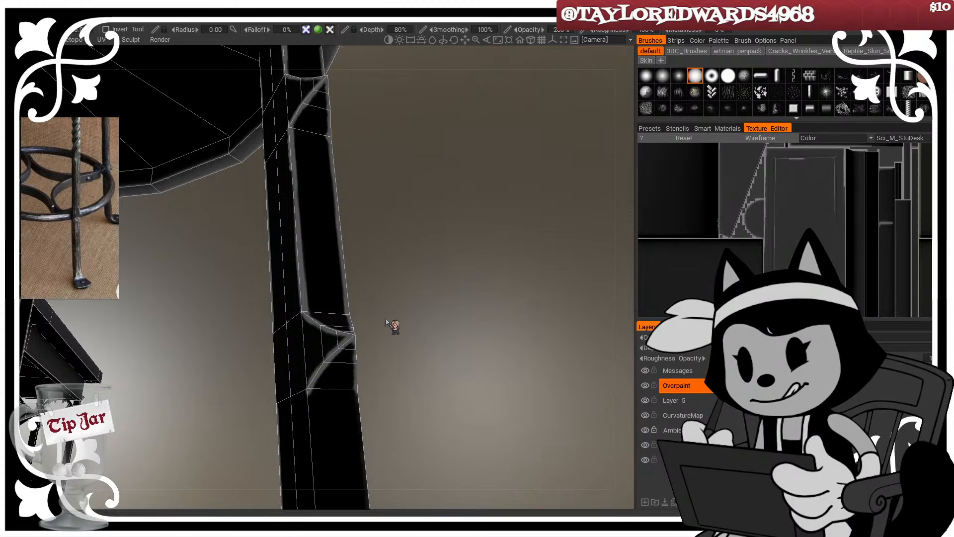
{"action": "left_click_drag", "start_coordinate": [386, 322], "coordinate": [342, 324], "text": "alt"}
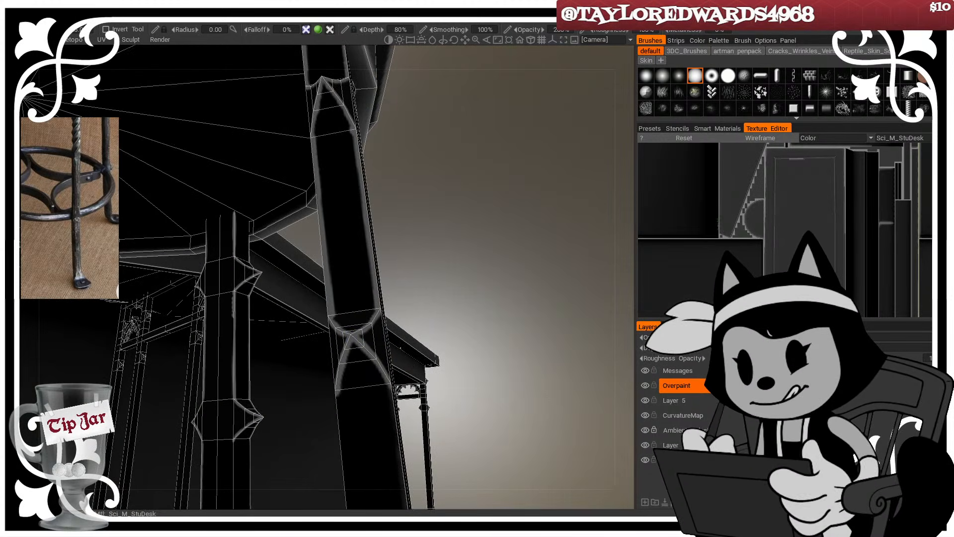
{"action": "key", "text": "w"}
Step: Extend the grey edge highlight from the lower of the two upper collars down the long shaft to the foot ring
{"action": "left_click_drag", "start_coordinate": [388, 365], "coordinate": [358, 396], "text": "alt"}
{"action": "right_click_drag", "start_coordinate": [358, 396], "coordinate": [371, 358], "text": "alt"}
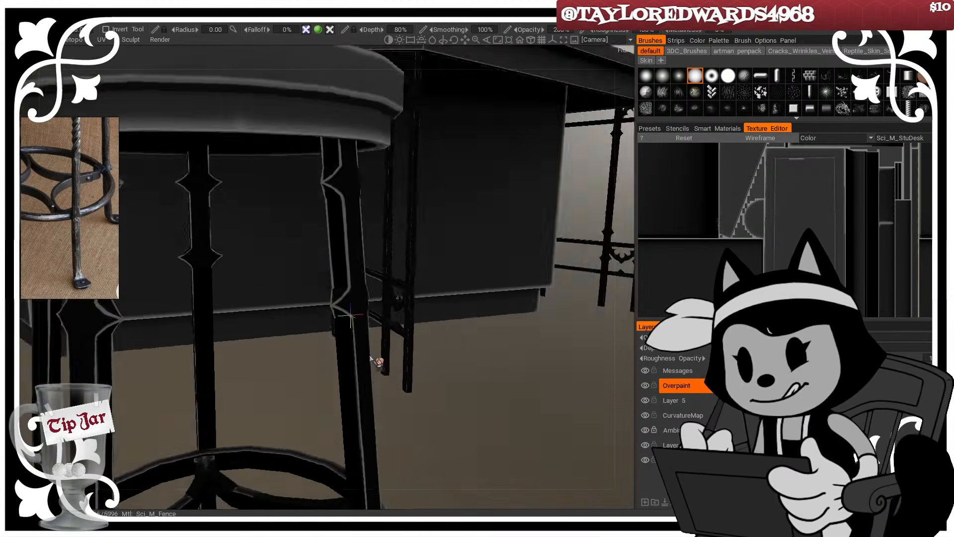
{"action": "left_click_drag", "start_coordinate": [370, 357], "coordinate": [412, 349], "text": "alt"}
{"action": "left_click_drag", "start_coordinate": [437, 379], "coordinate": [403, 348], "text": "alt"}
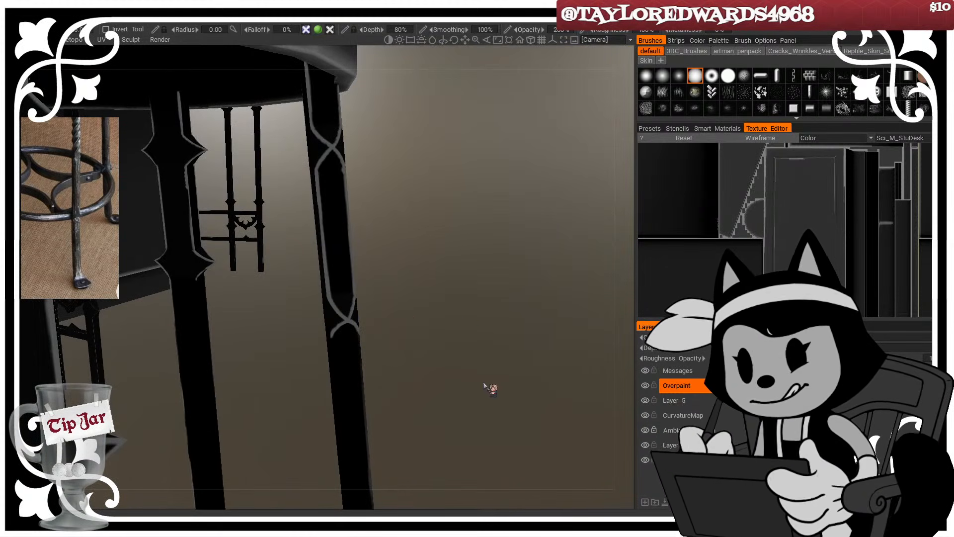
{"action": "mouse_move", "coordinate": [485, 385]}
{"action": "left_mouse_down", "text": "alt"}
{"action": "mouse_move", "coordinate": [451, 311]}
{"action": "mouse_move", "coordinate": [228, 314]}
{"action": "mouse_move", "coordinate": [298, 350]}
{"action": "mouse_move", "coordinate": [513, 336]}
{"action": "mouse_move", "coordinate": [436, 326]}
{"action": "mouse_move", "coordinate": [389, 336]}
{"action": "mouse_move", "coordinate": [379, 332]}
{"action": "mouse_move", "coordinate": [365, 284]}
{"action": "mouse_move", "coordinate": [319, 287]}
{"action": "mouse_move", "coordinate": [447, 276]}
{"action": "mouse_move", "coordinate": [411, 260]}
{"action": "mouse_move", "coordinate": [457, 281]}
{"action": "mouse_move", "coordinate": [426, 239]}
{"action": "mouse_move", "coordinate": [422, 216]}
{"action": "mouse_move", "coordinate": [437, 239]}
{"action": "mouse_move", "coordinate": [436, 201]}
{"action": "mouse_move", "coordinate": [395, 157]}
{"action": "left_mouse_up", "text": "alt"}
{"action": "left_click_drag", "start_coordinate": [360, 76], "coordinate": [361, 110]}
{"action": "key", "text": "w"}
{"action": "left_click_drag", "start_coordinate": [361, 77], "coordinate": [377, 461]}
{"action": "key", "text": "w"}
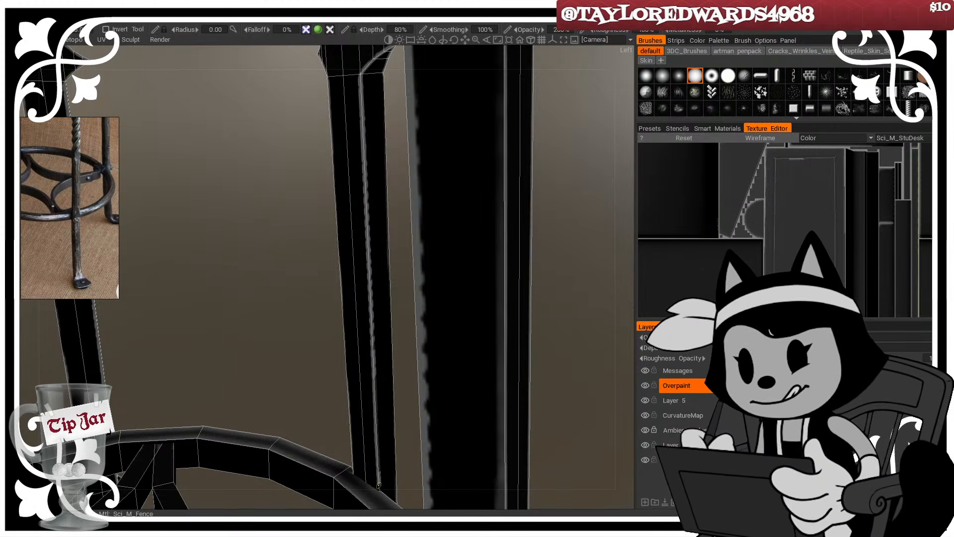
Step: Smooth out the jagged grey highlight along the long shaft edge above the foot ring, using the wireframe as a guide
{"action": "left_click_drag", "start_coordinate": [365, 124], "coordinate": [397, 107], "text": "alt"}
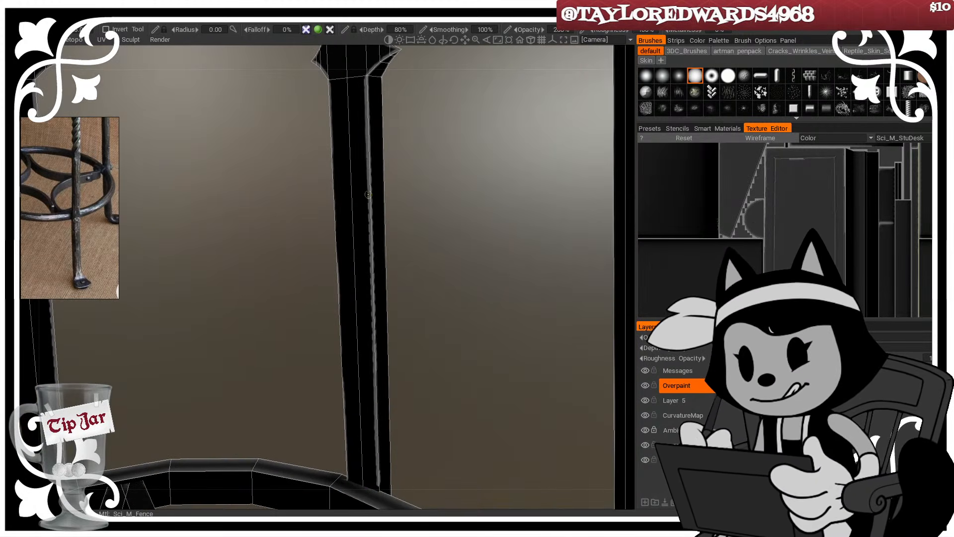
{"action": "left_click_drag", "start_coordinate": [368, 194], "coordinate": [370, 268]}
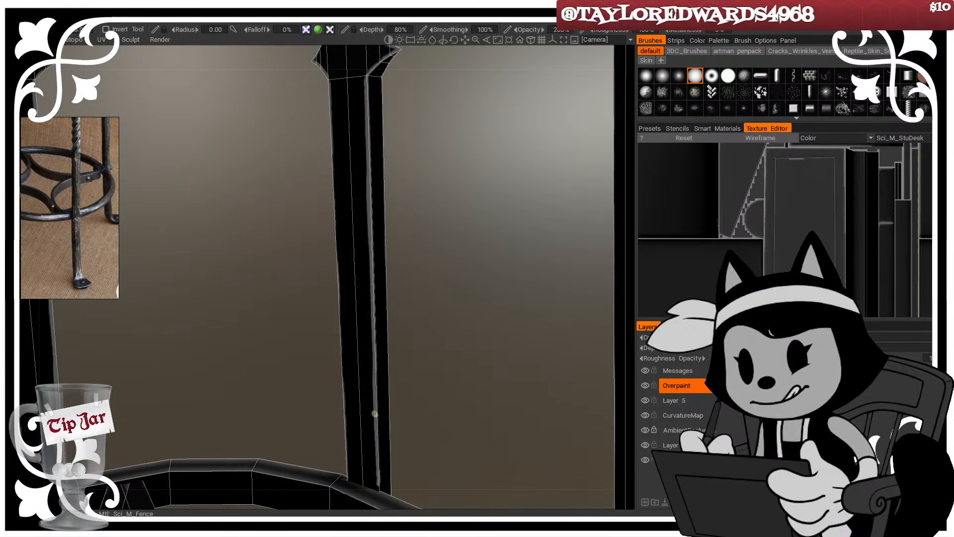
{"action": "left_click_drag", "start_coordinate": [428, 353], "coordinate": [400, 345], "text": "alt"}
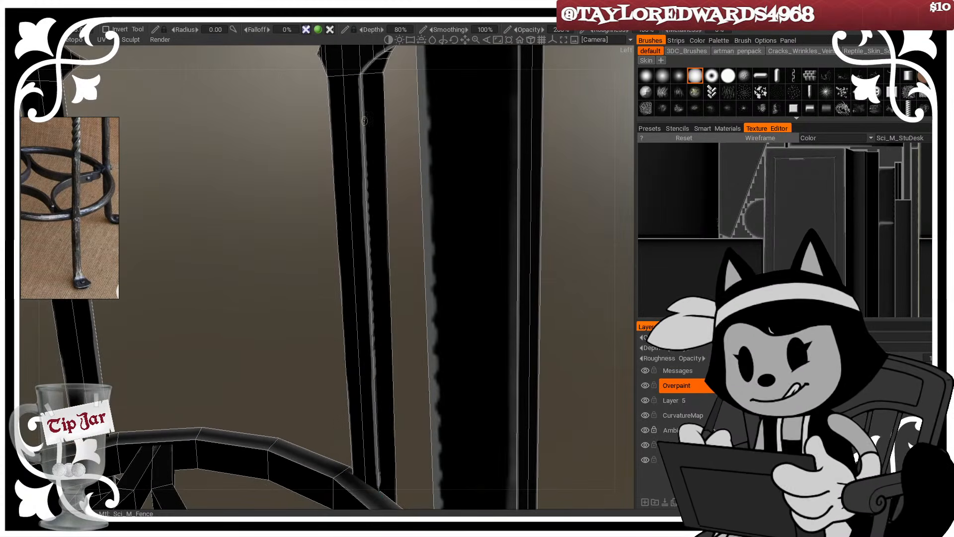
{"action": "left_click_drag", "start_coordinate": [364, 121], "coordinate": [372, 283]}
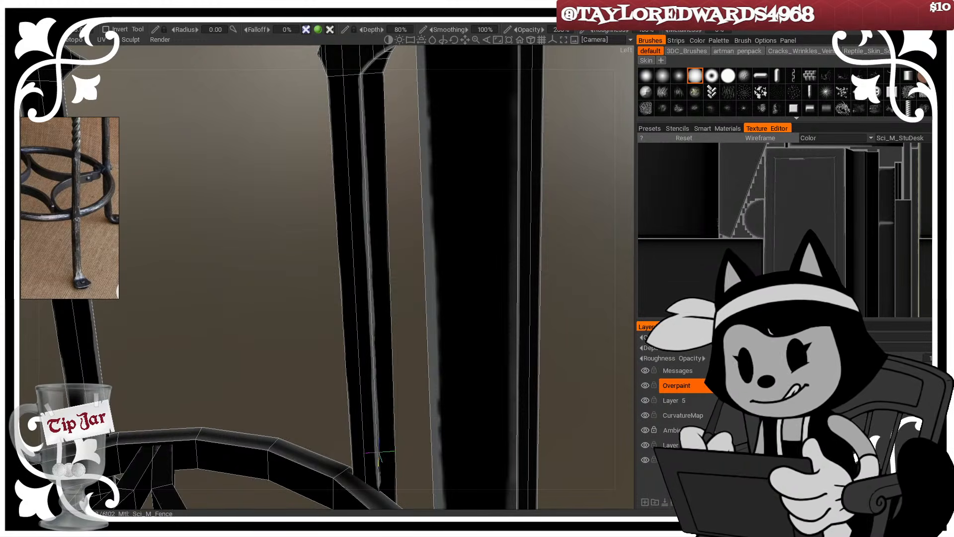
{"action": "left_click_drag", "start_coordinate": [403, 342], "coordinate": [386, 328], "text": "alt"}
{"action": "key", "text": "w"}
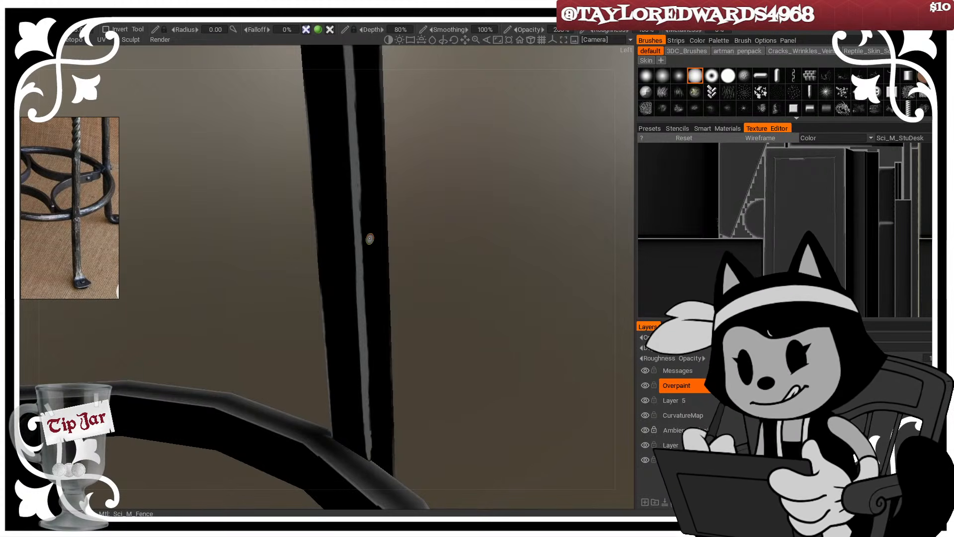
Step: Fill the gap in the grey highlight just below the topmost collar beneath the seat
{"action": "left_click_drag", "start_coordinate": [370, 239], "coordinate": [496, 170], "text": "alt"}
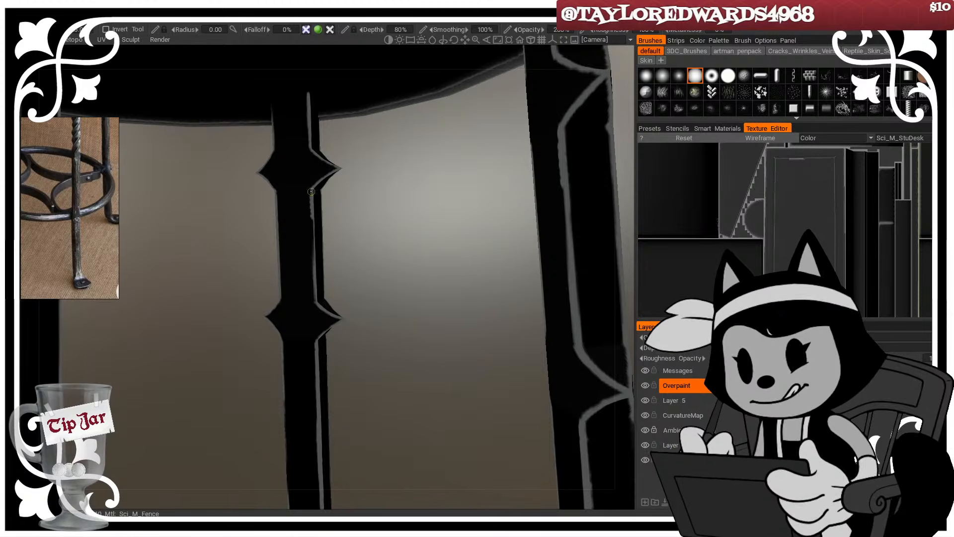
{"action": "left_click_drag", "start_coordinate": [311, 222], "coordinate": [309, 201], "text": "alt"}
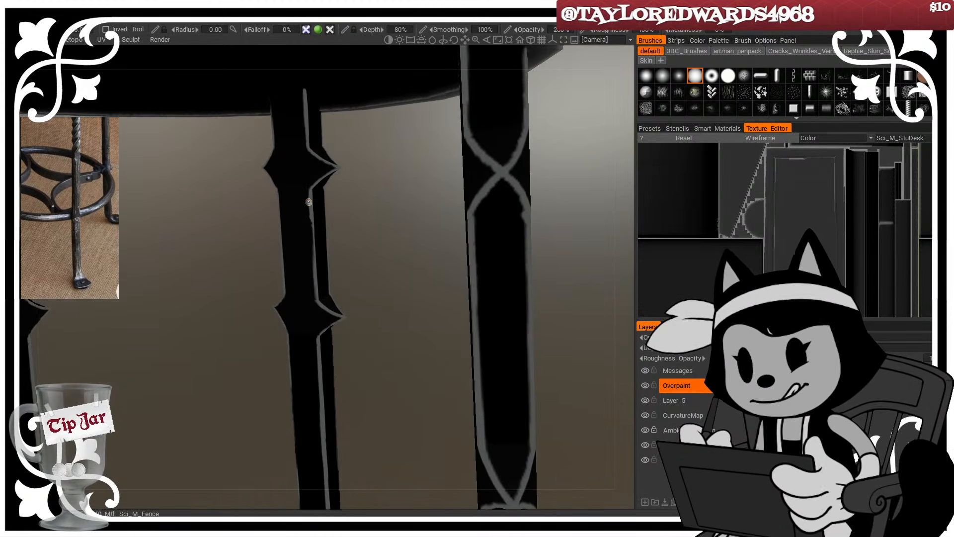
{"action": "left_click_drag", "start_coordinate": [311, 235], "coordinate": [441, 266], "text": "alt"}
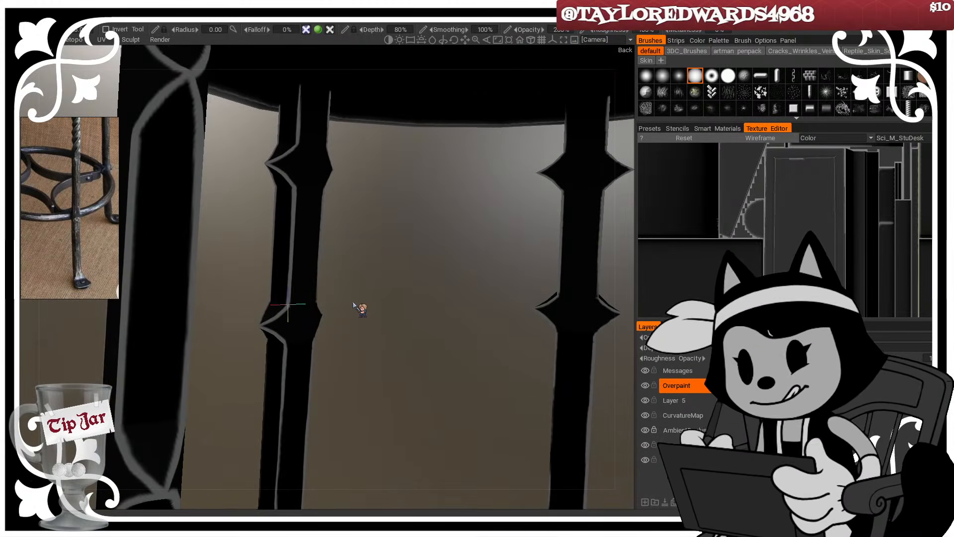
Step: Strengthen the grey highlight along the long shaft edge above the foot ring, as seen from the back of the stool
{"action": "mouse_move", "coordinate": [353, 304]}
{"action": "left_mouse_down", "text": "alt"}
{"action": "mouse_move", "coordinate": [403, 96]}
{"action": "mouse_move", "coordinate": [419, 141]}
{"action": "mouse_move", "coordinate": [411, 237]}
{"action": "mouse_move", "coordinate": [376, 226]}
{"action": "left_mouse_up", "text": "alt"}
{"action": "key", "text": "w"}
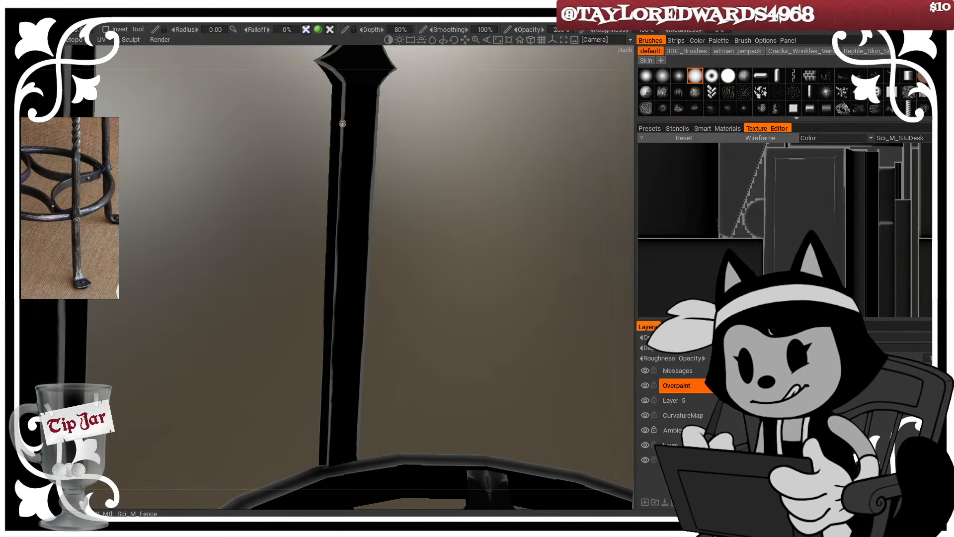
{"action": "left_click_drag", "start_coordinate": [341, 163], "coordinate": [334, 316]}
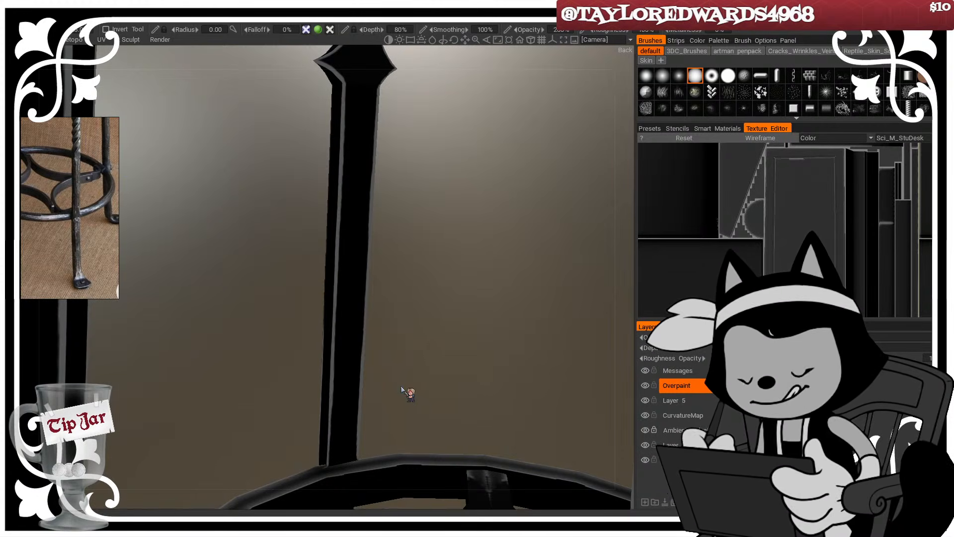
Step: Review the whole stool's edge highlights, and inspect the foot ring and its curved inner braces up close with the wireframe shown
{"action": "right_click_drag", "start_coordinate": [402, 389], "coordinate": [364, 347]}
{"action": "left_click_drag", "start_coordinate": [364, 348], "coordinate": [499, 355]}
{"action": "right_click_drag", "start_coordinate": [499, 355], "coordinate": [505, 283]}
{"action": "left_click_drag", "start_coordinate": [504, 283], "coordinate": [498, 328]}
{"action": "right_click_drag", "start_coordinate": [499, 328], "coordinate": [497, 365]}
{"action": "left_click_drag", "start_coordinate": [497, 366], "coordinate": [427, 332]}
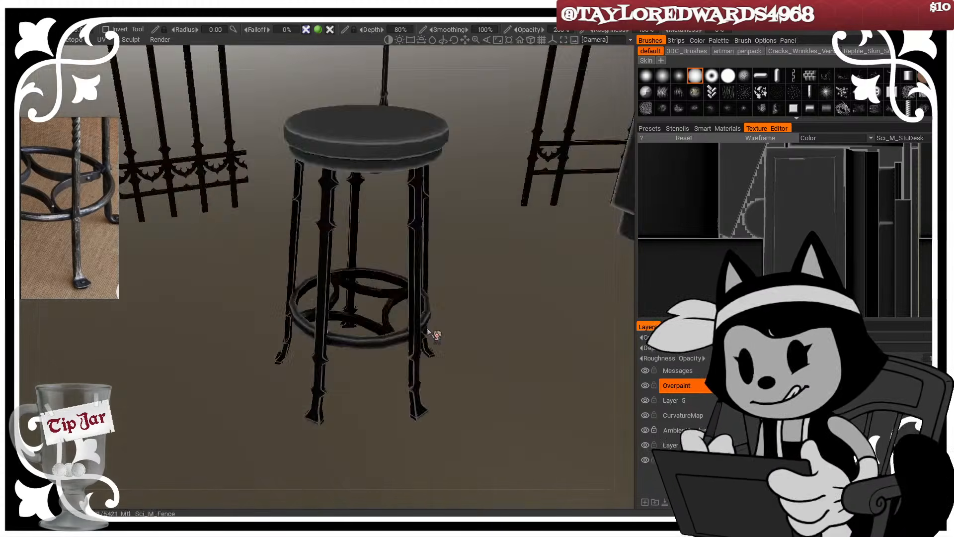
{"action": "right_click_drag", "start_coordinate": [427, 332], "coordinate": [409, 392]}
{"action": "middle_click_drag", "start_coordinate": [409, 392], "coordinate": [371, 264]}
{"action": "left_click_drag", "start_coordinate": [371, 263], "coordinate": [412, 310]}
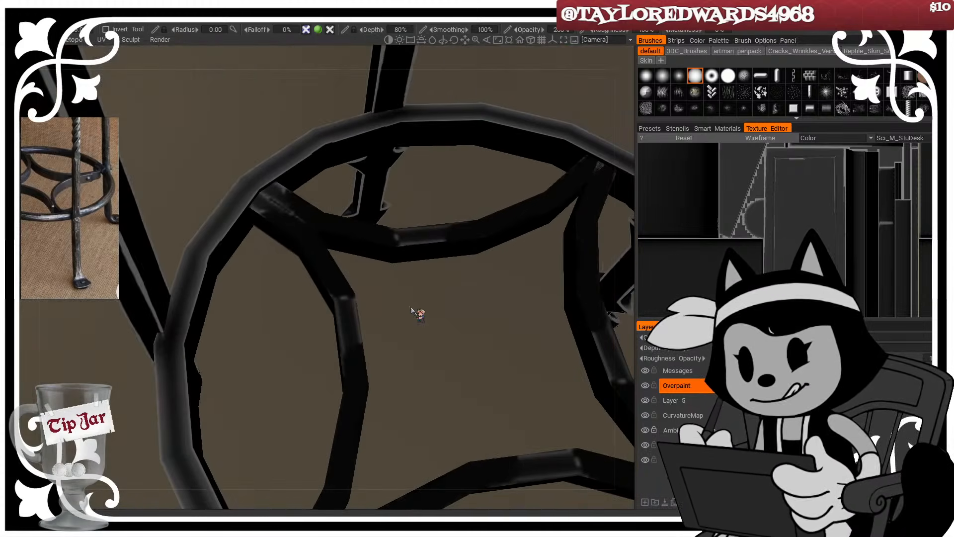
{"action": "key", "text": "w"}
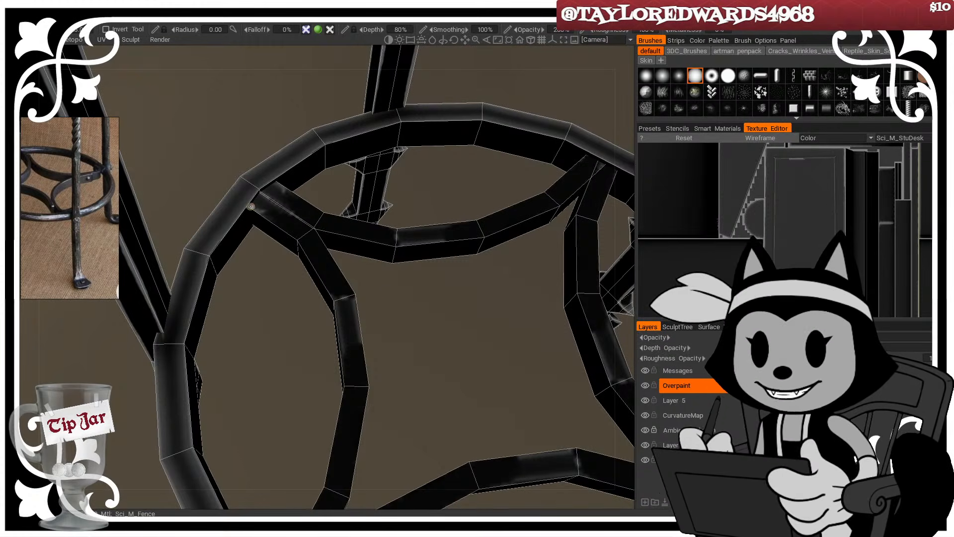
Step: Paint grey highlights along the upper faces of the curved inner braces near where they meet the foot ring
{"action": "left_click_drag", "start_coordinate": [250, 207], "coordinate": [290, 230]}
{"action": "left_click_drag", "start_coordinate": [385, 286], "coordinate": [392, 329]}
{"action": "key", "text": "w"}
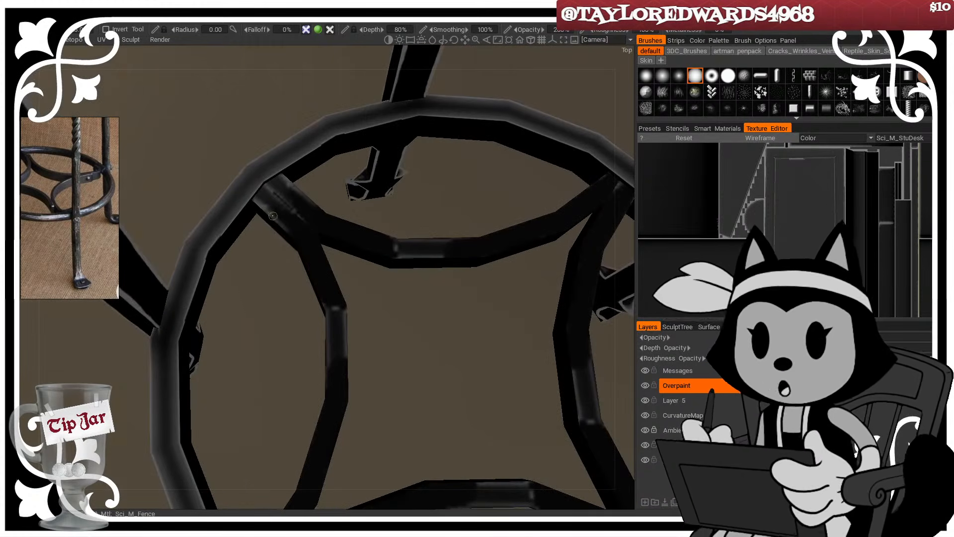
{"action": "left_click_drag", "start_coordinate": [273, 215], "coordinate": [321, 290]}
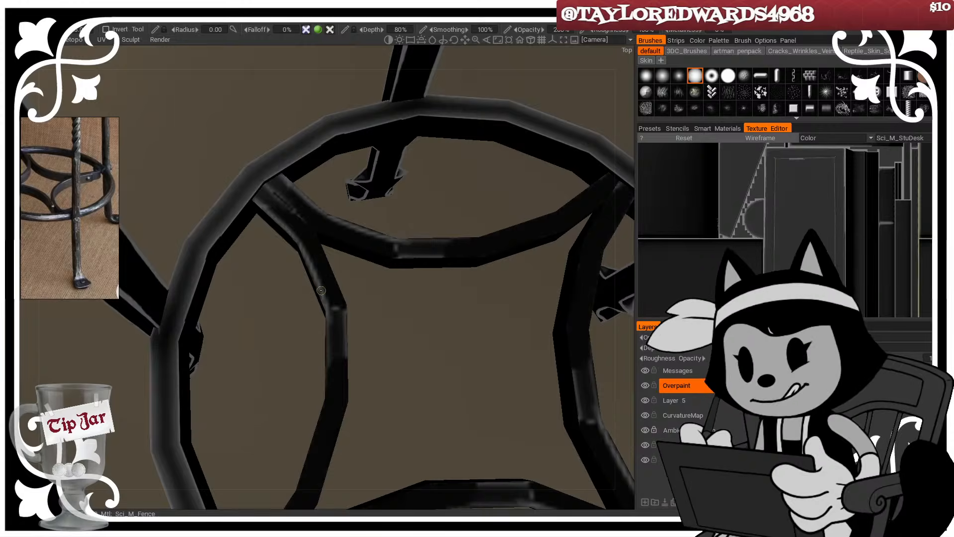
{"action": "mouse_move", "coordinate": [269, 190]}
{"action": "left_mouse_down"}
{"action": "mouse_move", "coordinate": [305, 226]}
{"action": "mouse_move", "coordinate": [324, 276]}
{"action": "left_mouse_up"}
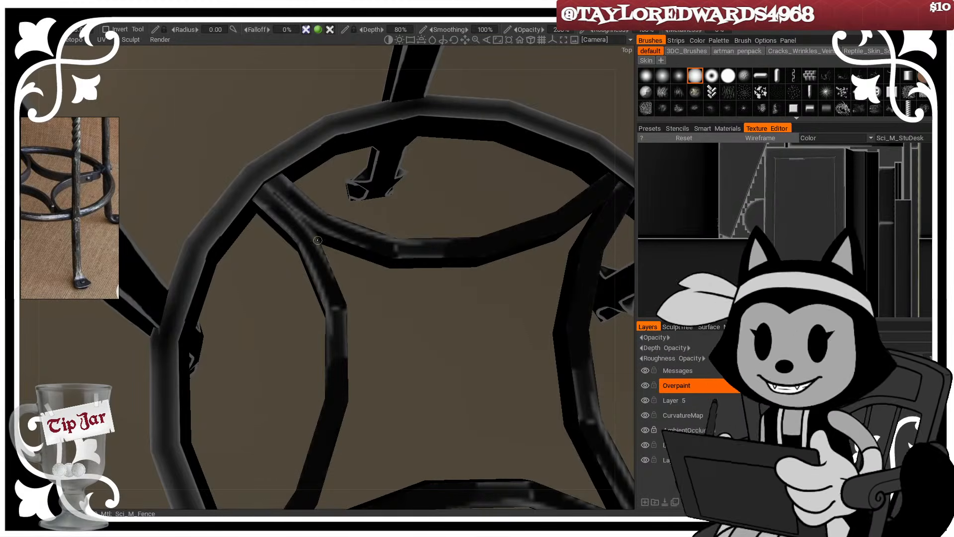
{"action": "left_click_drag", "start_coordinate": [317, 239], "coordinate": [348, 376]}
{"action": "mouse_move", "coordinate": [345, 336]}
{"action": "left_mouse_down"}
{"action": "mouse_move", "coordinate": [347, 403]}
{"action": "mouse_move", "coordinate": [432, 358]}
{"action": "mouse_move", "coordinate": [376, 391]}
{"action": "left_mouse_up"}
Step: Examine the inner braces' highlights against the rest of the stool from several angles and distances
{"action": "scroll", "coordinate": [355, 422], "scroll_direction": "down", "scroll_amount": 8}
{"action": "scroll", "coordinate": [410, 353], "scroll_direction": "up", "scroll_amount": 2}
{"action": "scroll", "coordinate": [376, 391], "scroll_direction": "up", "scroll_amount": 6}
{"action": "scroll", "coordinate": [376, 391], "scroll_direction": "up", "scroll_amount": 5}
{"action": "left_click_drag", "start_coordinate": [448, 334], "coordinate": [446, 373], "text": "alt"}
{"action": "mouse_move", "coordinate": [376, 231]}
{"action": "left_mouse_down", "text": "alt"}
{"action": "mouse_move", "coordinate": [317, 178]}
{"action": "mouse_move", "coordinate": [304, 371]}
{"action": "left_mouse_up", "text": "alt"}
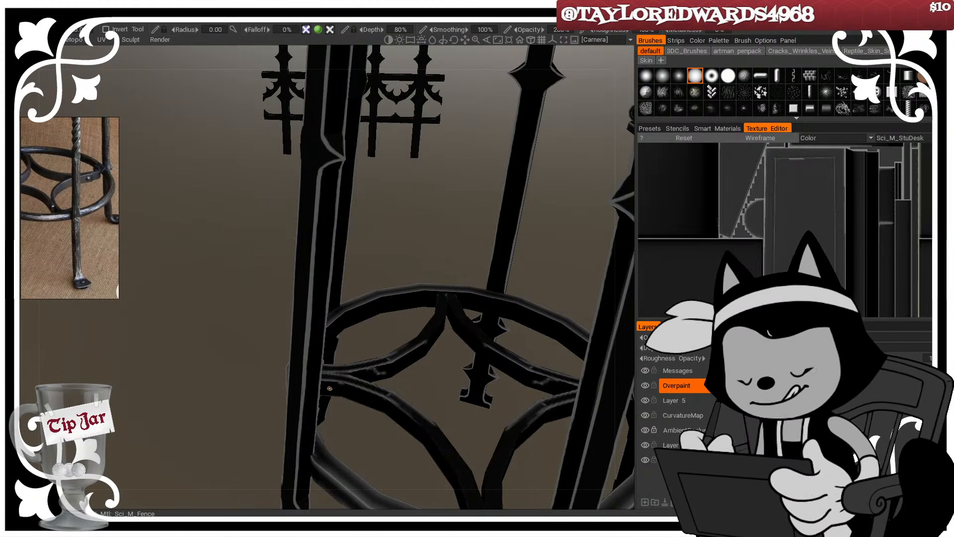
{"action": "middle_click_drag", "start_coordinate": [329, 388], "coordinate": [329, 277], "text": "alt"}
{"action": "right_click_drag", "start_coordinate": [329, 277], "coordinate": [360, 253], "text": "alt"}
Step: Extend the grey highlights along the braces' upper faces into their junctions with the foot ring, and undo the last stroke
{"action": "left_click_drag", "start_coordinate": [360, 254], "coordinate": [360, 319], "text": "alt"}
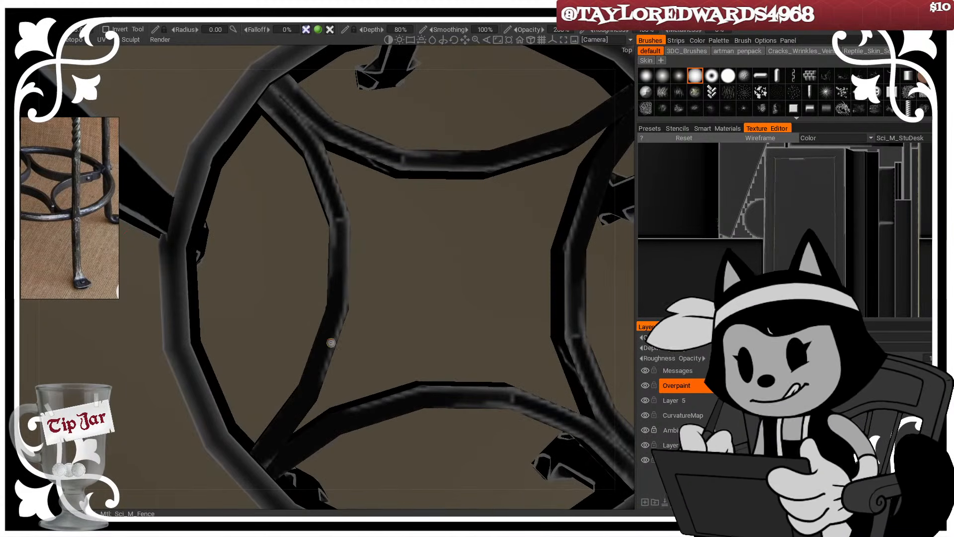
{"action": "left_click_drag", "start_coordinate": [376, 310], "coordinate": [507, 335], "text": "alt"}
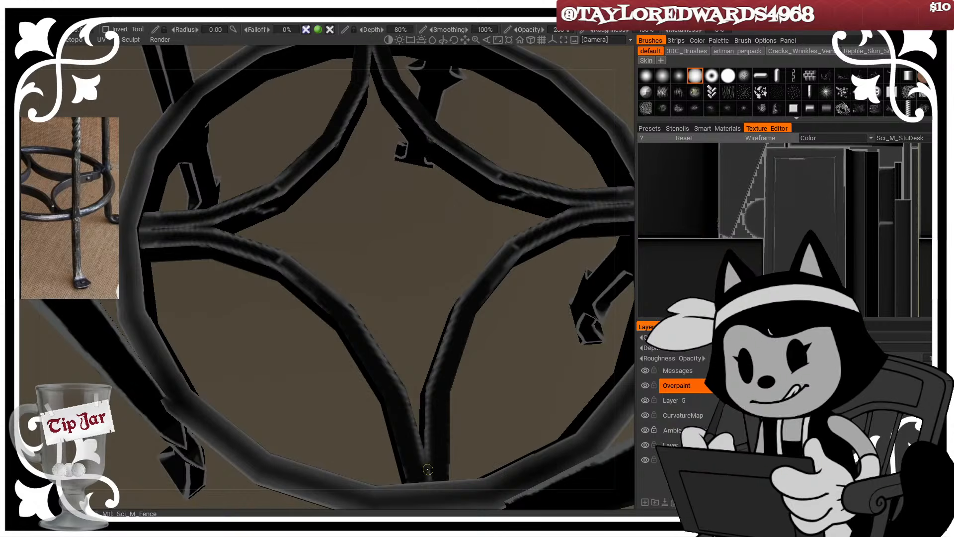
{"action": "mouse_move", "coordinate": [307, 296]}
{"action": "left_mouse_down"}
{"action": "mouse_move", "coordinate": [367, 362]}
{"action": "mouse_move", "coordinate": [405, 471]}
{"action": "left_mouse_up"}
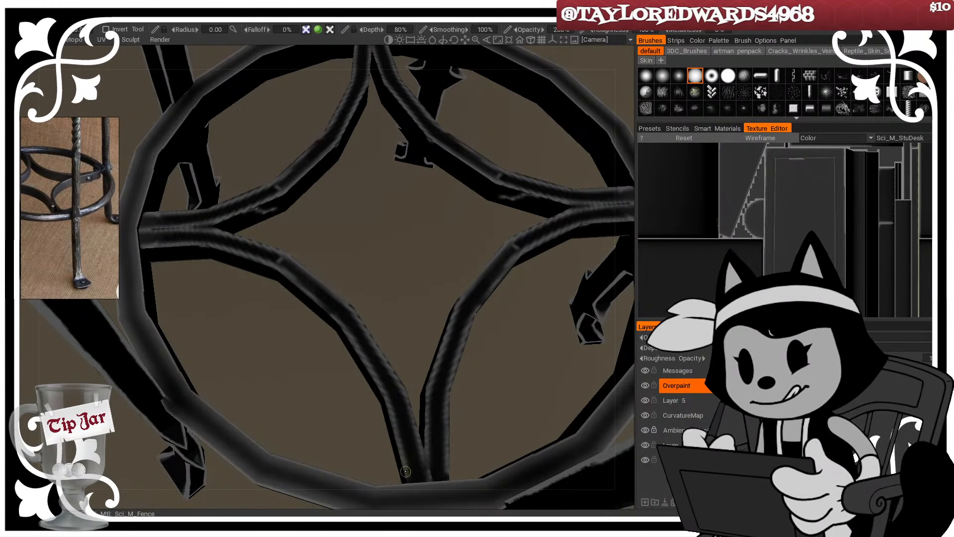
{"action": "left_click_drag", "start_coordinate": [449, 379], "coordinate": [442, 474]}
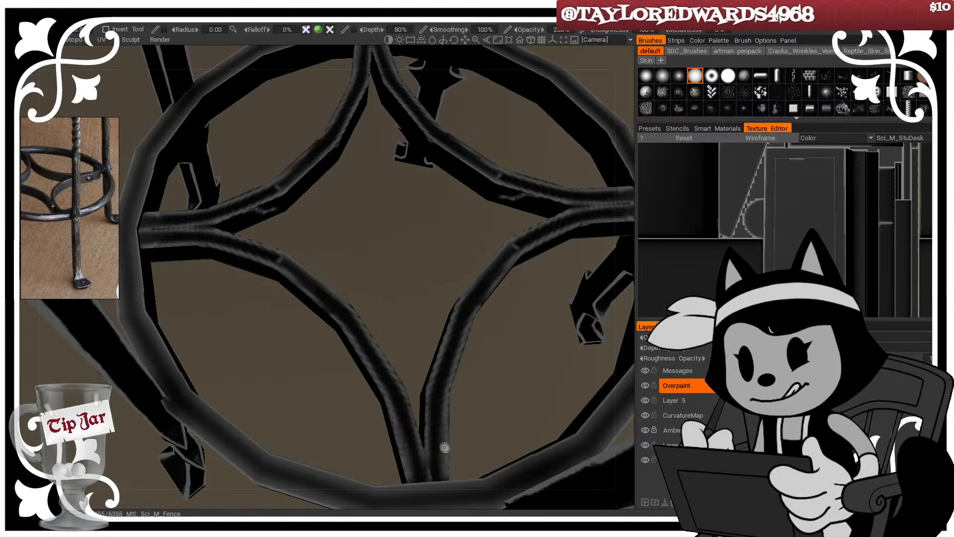
{"action": "key", "text": "ctrl+z"}
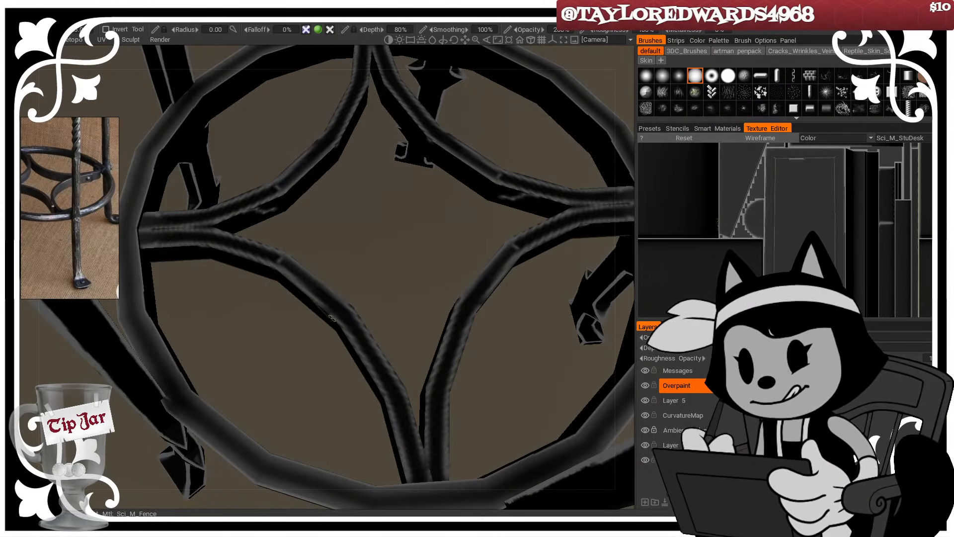
Step: Paint a thin grey highlight along the lower outer edge of the foot ring, working all the way around the stool
{"action": "left_click_drag", "start_coordinate": [356, 323], "coordinate": [357, 389], "text": "alt"}
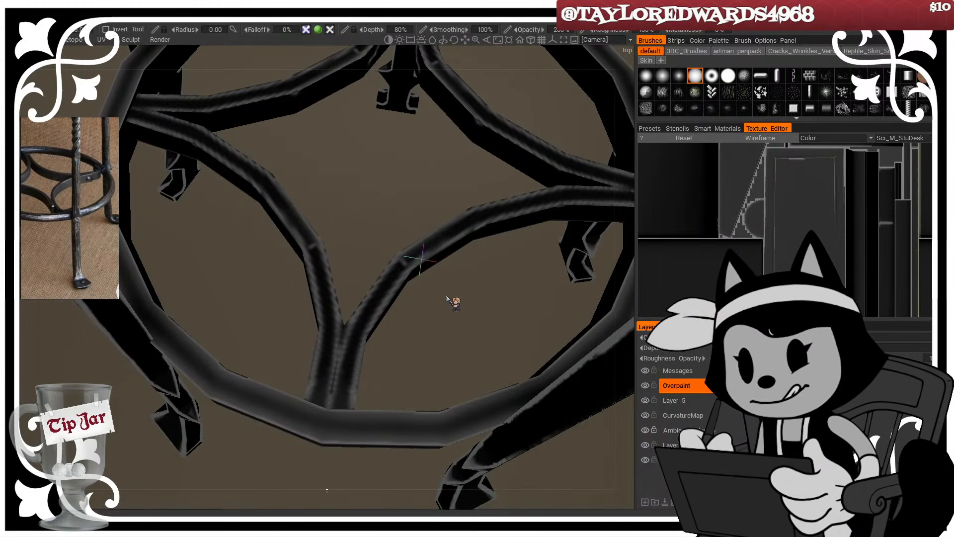
{"action": "left_click_drag", "start_coordinate": [447, 297], "coordinate": [463, 267], "text": "alt"}
{"action": "left_click_drag", "start_coordinate": [450, 305], "coordinate": [370, 320], "text": "alt"}
{"action": "right_click_drag", "start_coordinate": [369, 318], "coordinate": [299, 326], "text": "alt"}
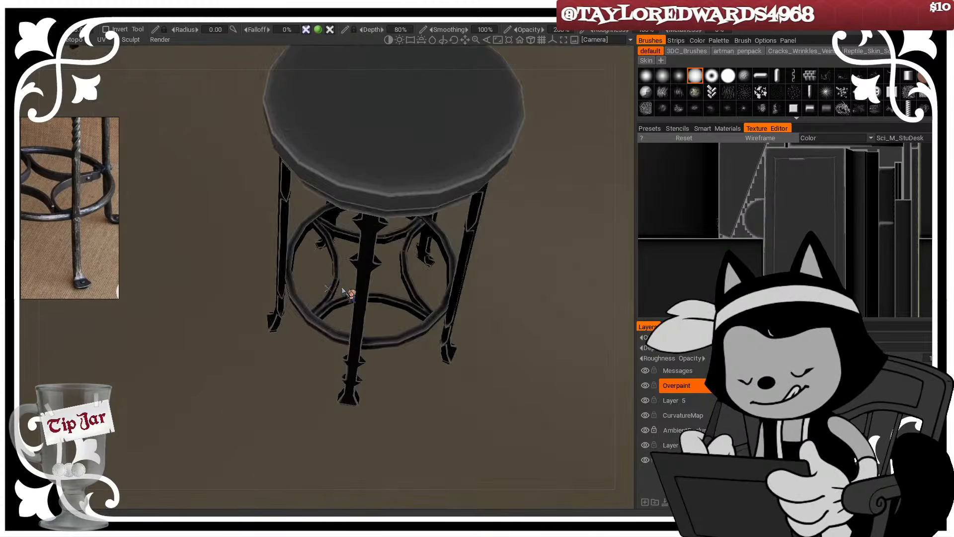
{"action": "left_click_drag", "start_coordinate": [342, 289], "coordinate": [320, 262], "text": "alt"}
{"action": "right_click_drag", "start_coordinate": [350, 292], "coordinate": [379, 328], "text": "alt"}
{"action": "left_click_drag", "start_coordinate": [380, 327], "coordinate": [467, 274], "text": "alt"}
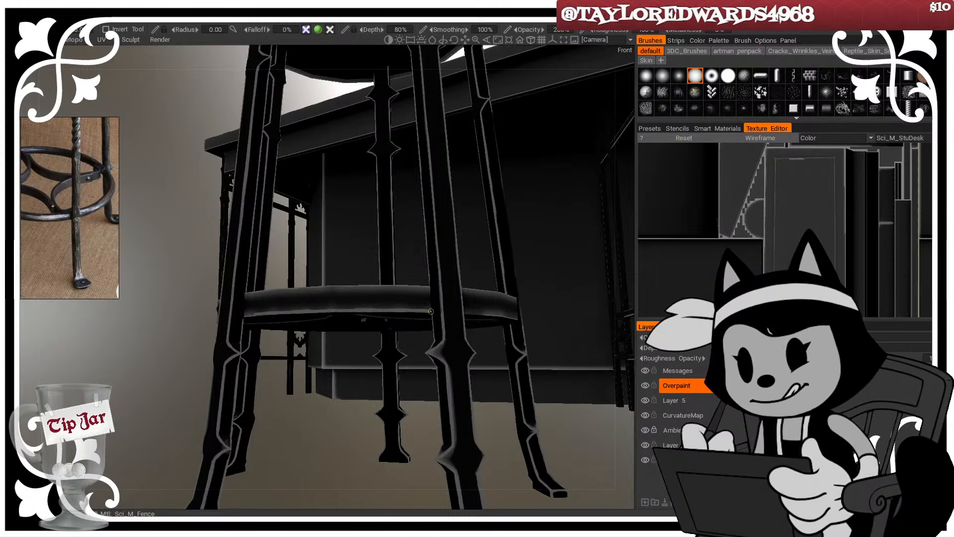
{"action": "left_click_drag", "start_coordinate": [431, 311], "coordinate": [487, 310], "text": "alt"}
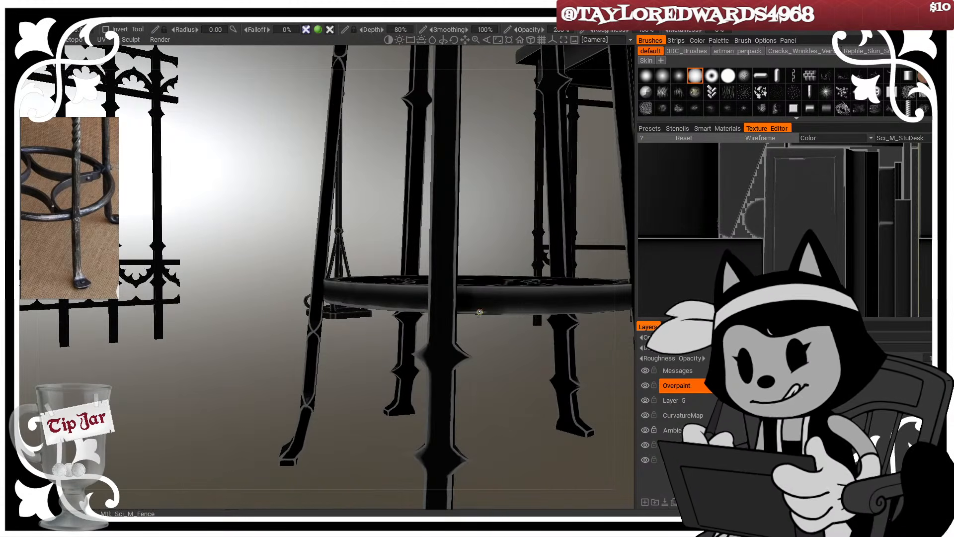
{"action": "left_click_drag", "start_coordinate": [555, 310], "coordinate": [285, 303], "text": "alt"}
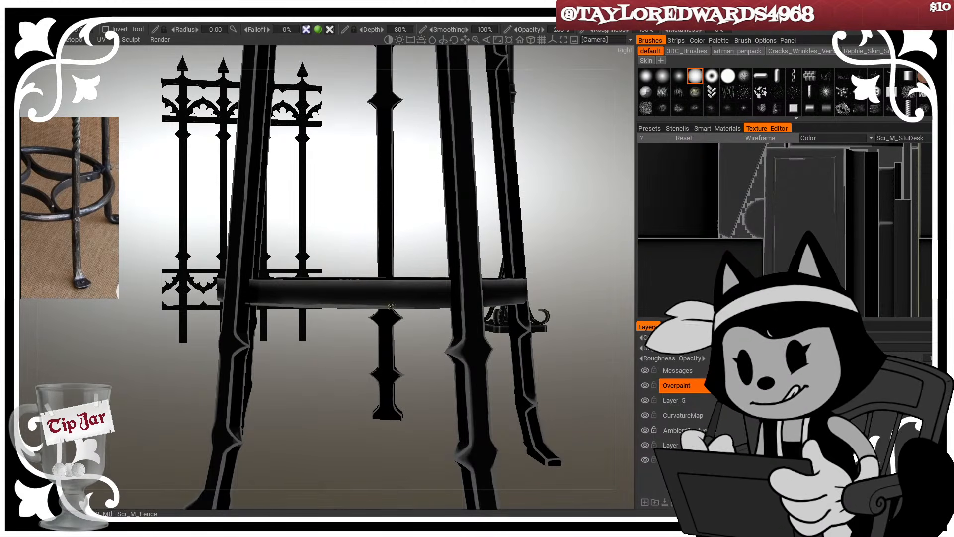
{"action": "left_click_drag", "start_coordinate": [449, 307], "coordinate": [484, 309], "text": "alt"}
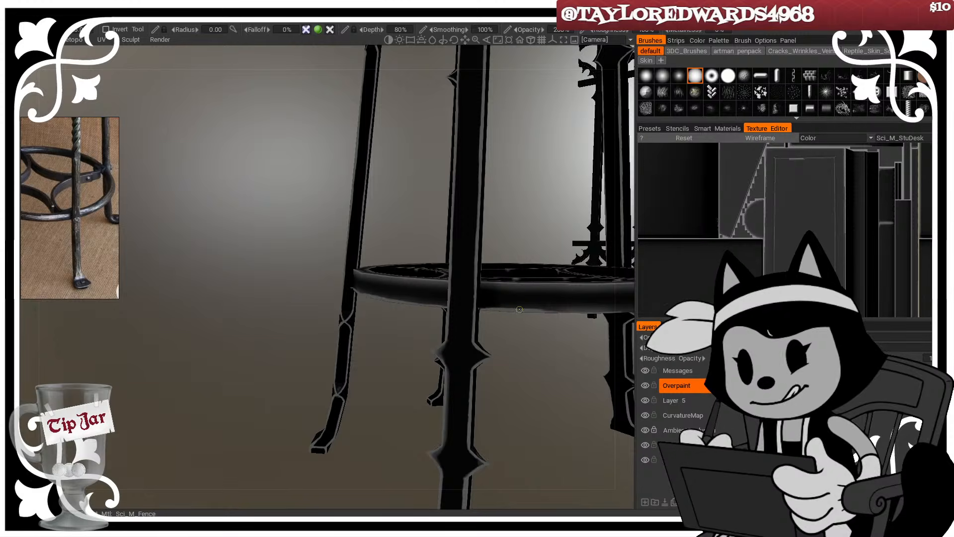
{"action": "left_click_drag", "start_coordinate": [513, 298], "coordinate": [346, 286], "text": "alt"}
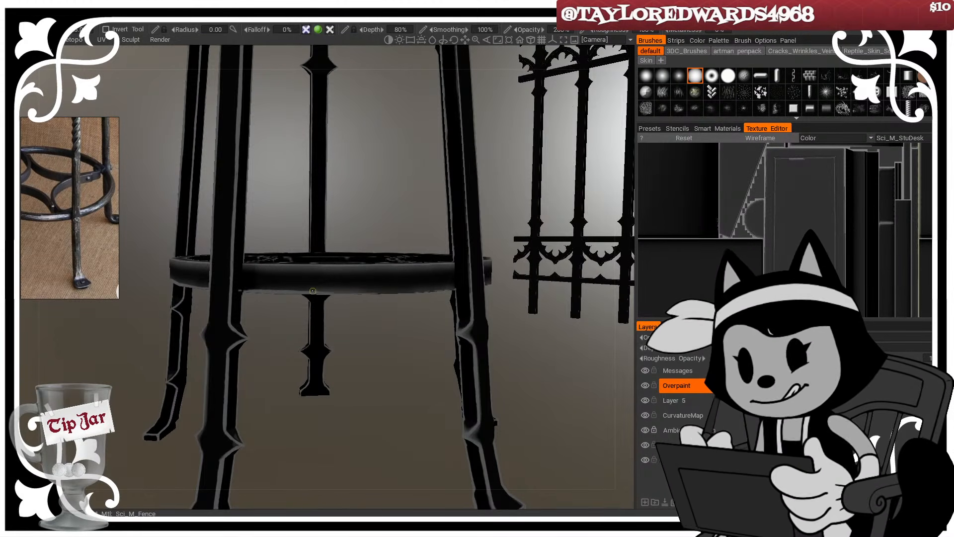
{"action": "left_click_drag", "start_coordinate": [413, 289], "coordinate": [351, 285], "text": "alt"}
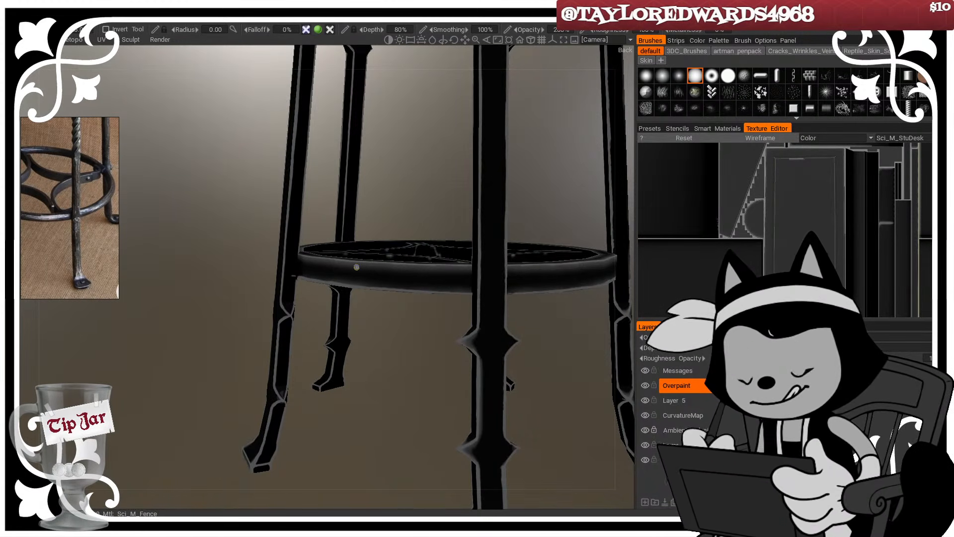
{"action": "left_click_drag", "start_coordinate": [562, 364], "coordinate": [521, 317]}
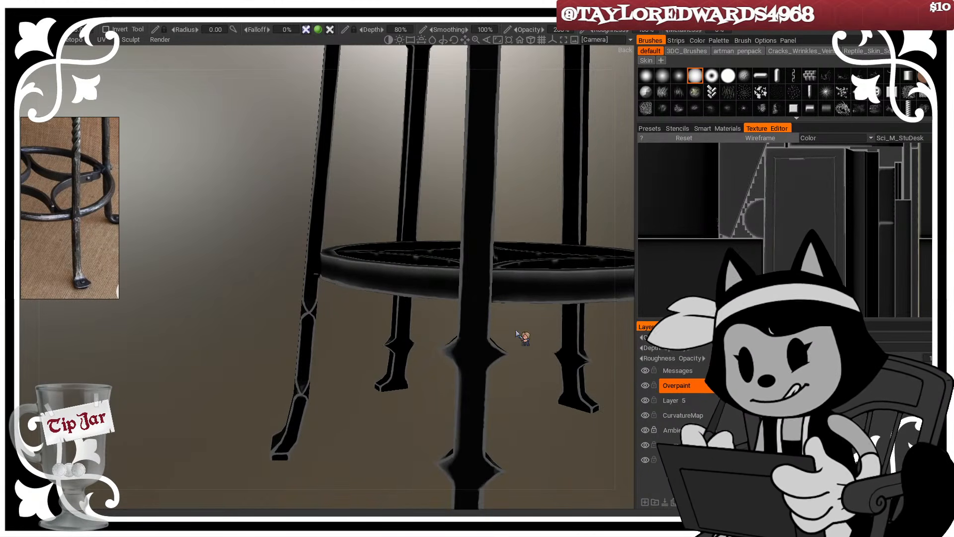
Step: Touch up the grey highlights along the upper edges and inner sides of the foot ring's curved braces
{"action": "left_click_drag", "start_coordinate": [372, 140], "coordinate": [401, 283]}
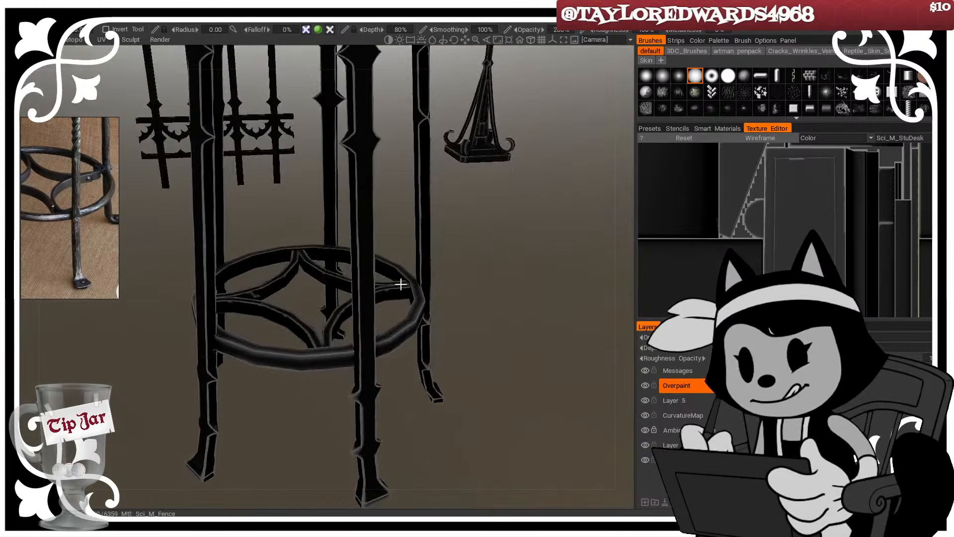
{"action": "scroll", "coordinate": [462, 237], "scroll_direction": "up", "scroll_amount": 4}
{"action": "left_click_drag", "start_coordinate": [462, 236], "coordinate": [485, 300]}
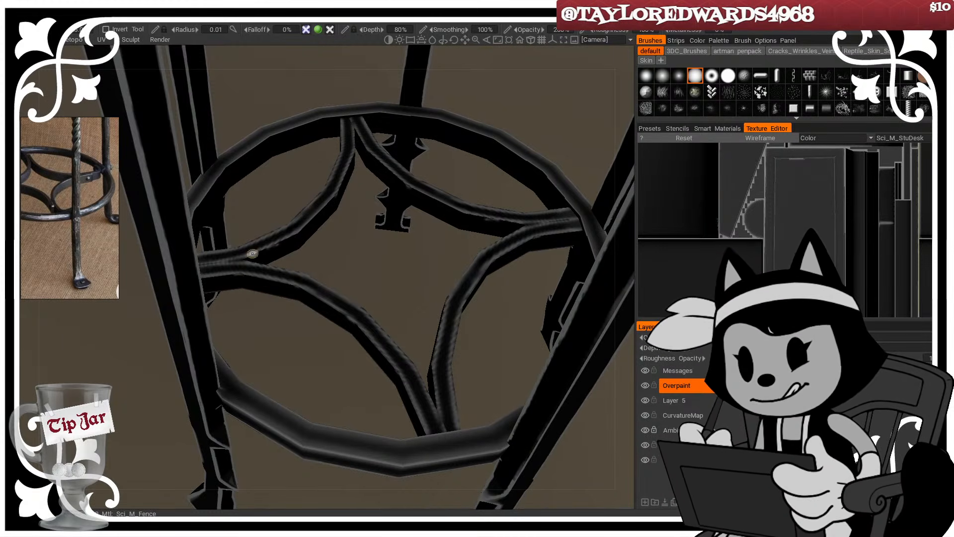
{"action": "left_click_drag", "start_coordinate": [252, 253], "coordinate": [289, 251]}
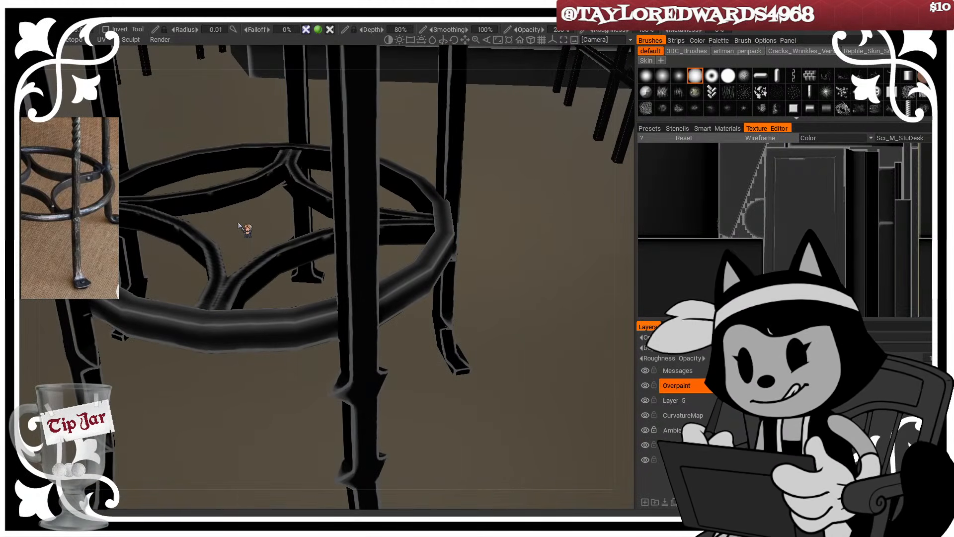
{"action": "left_click_drag", "start_coordinate": [239, 226], "coordinate": [335, 234]}
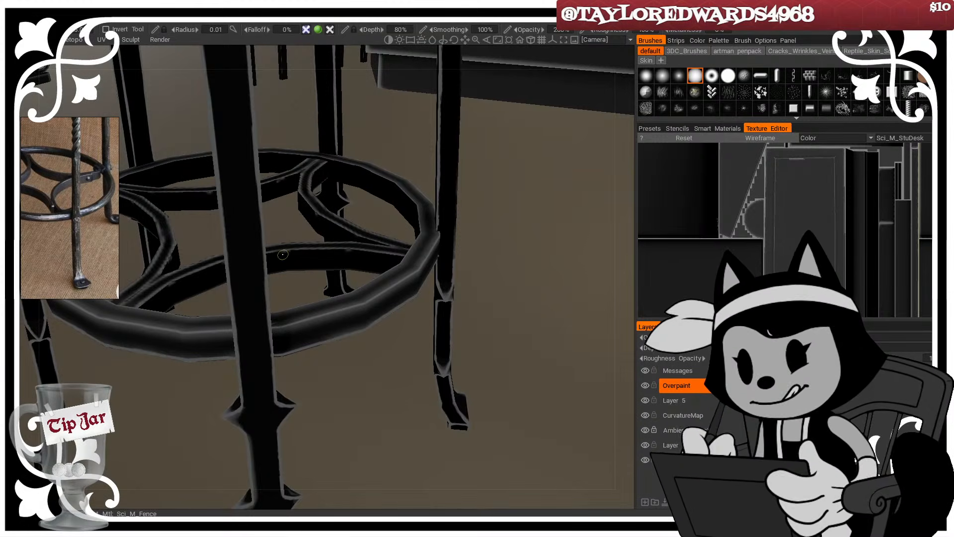
{"action": "left_click_drag", "start_coordinate": [395, 383], "coordinate": [457, 344]}
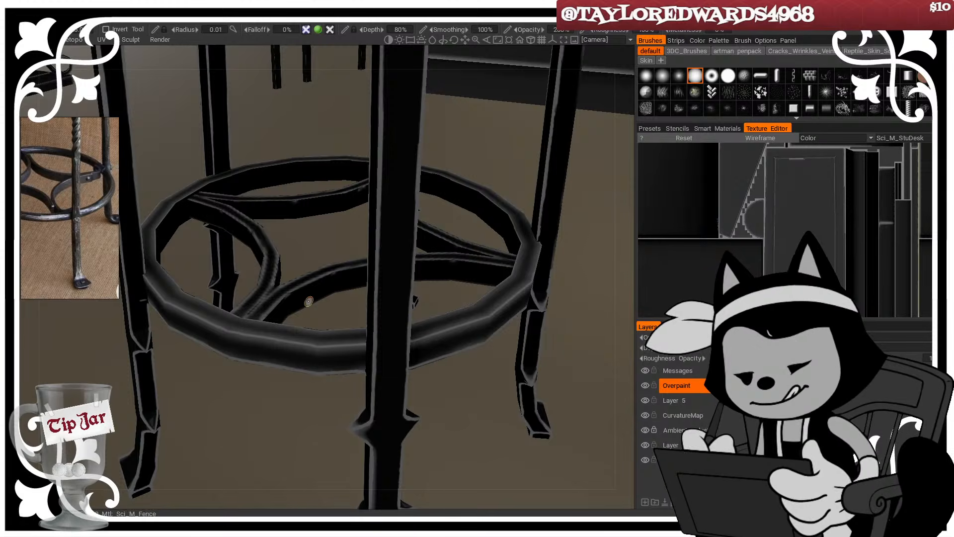
{"action": "left_click_drag", "start_coordinate": [303, 308], "coordinate": [333, 297]}
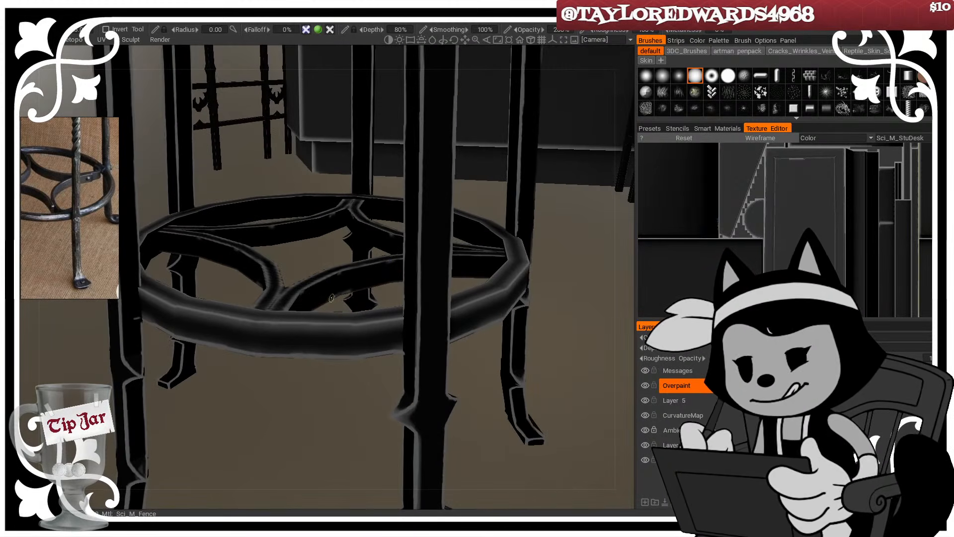
Step: Paint a grey highlight along the lower edge of the curved inner braces, as seen from beneath the foot ring
{"action": "left_click_drag", "start_coordinate": [319, 408], "coordinate": [281, 256]}
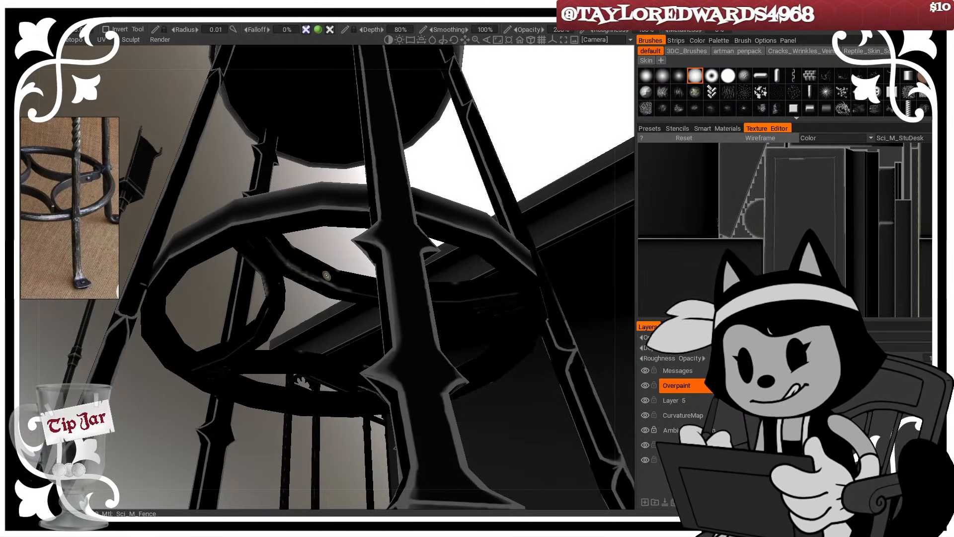
{"action": "left_click_drag", "start_coordinate": [327, 275], "coordinate": [228, 228]}
{"action": "left_click_drag", "start_coordinate": [347, 245], "coordinate": [395, 288]}
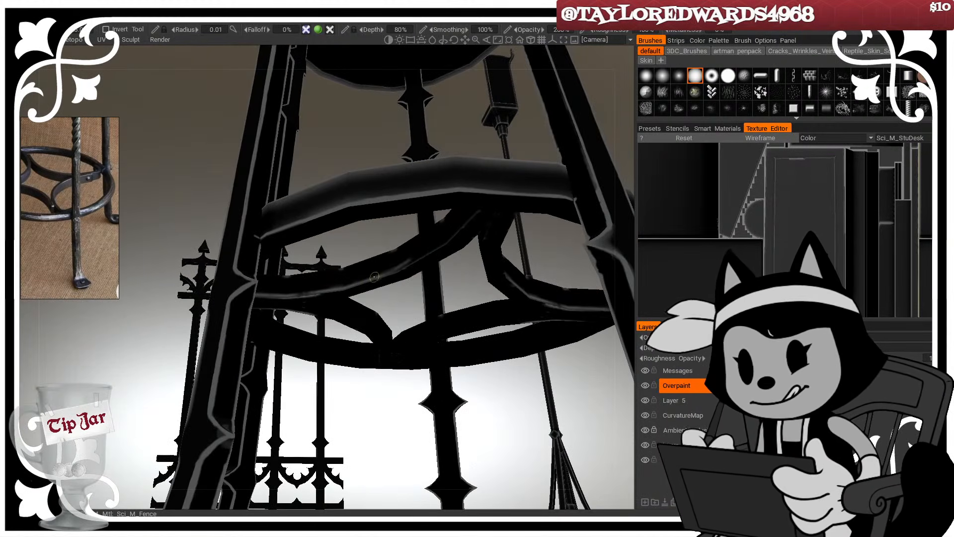
{"action": "left_click_drag", "start_coordinate": [428, 254], "coordinate": [475, 210]}
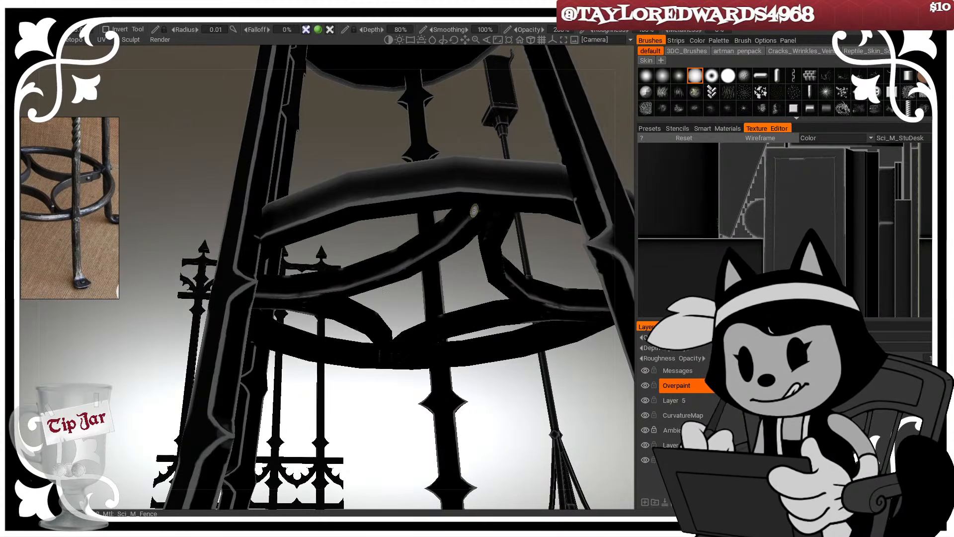
{"action": "left_click_drag", "start_coordinate": [442, 257], "coordinate": [405, 266]}
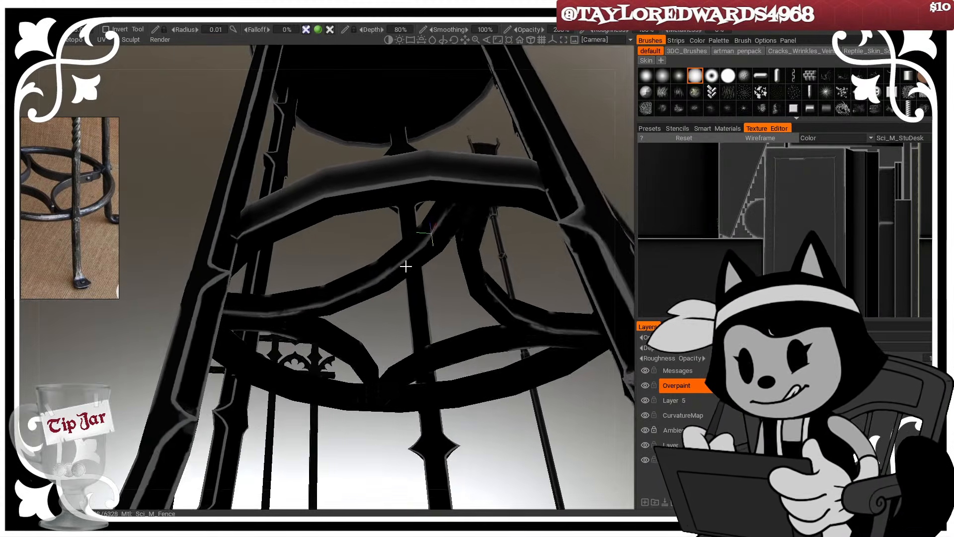
{"action": "right_click_drag", "start_coordinate": [405, 266], "coordinate": [417, 268], "text": "alt"}
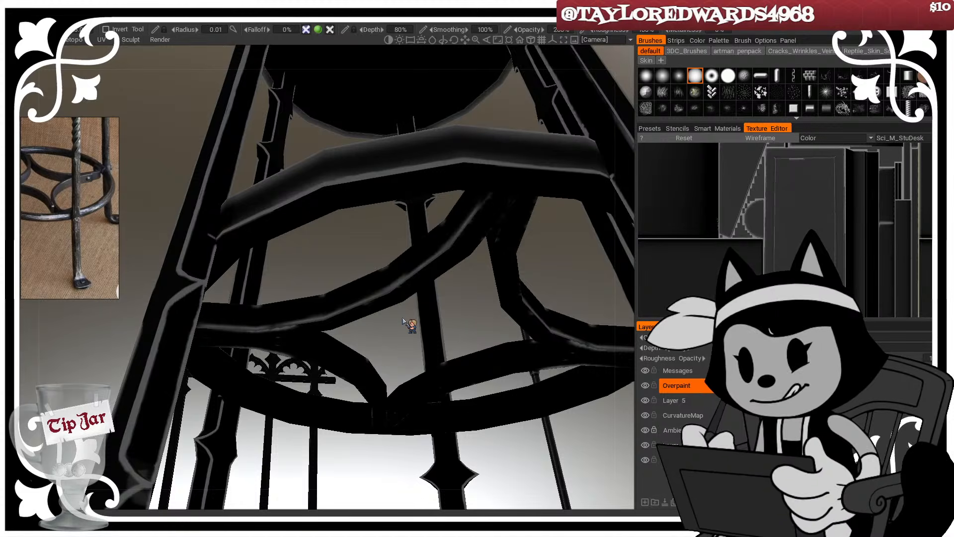
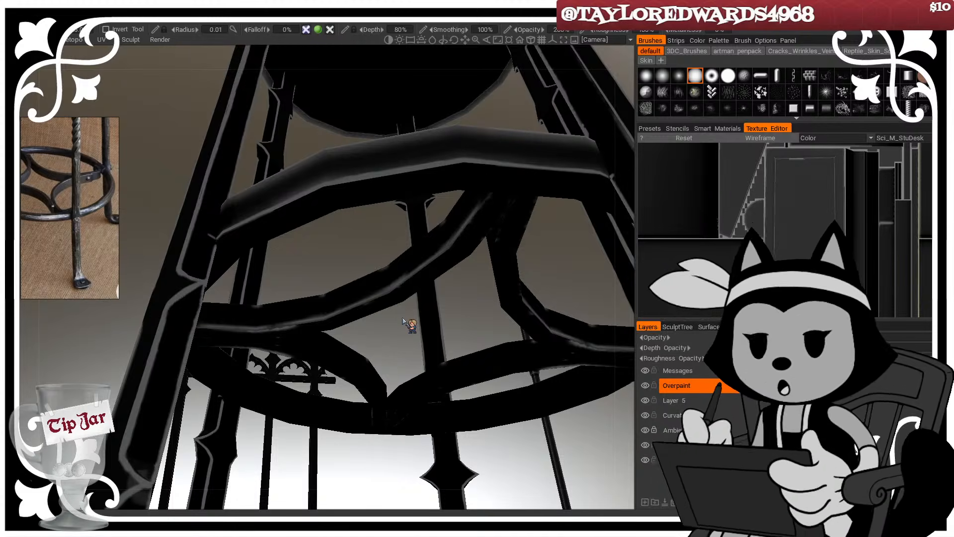
Step: Continue the underside highlights along the brace edges down to their junctions, using the wireframe as a guide
{"action": "left_click_drag", "start_coordinate": [378, 337], "coordinate": [377, 344]}
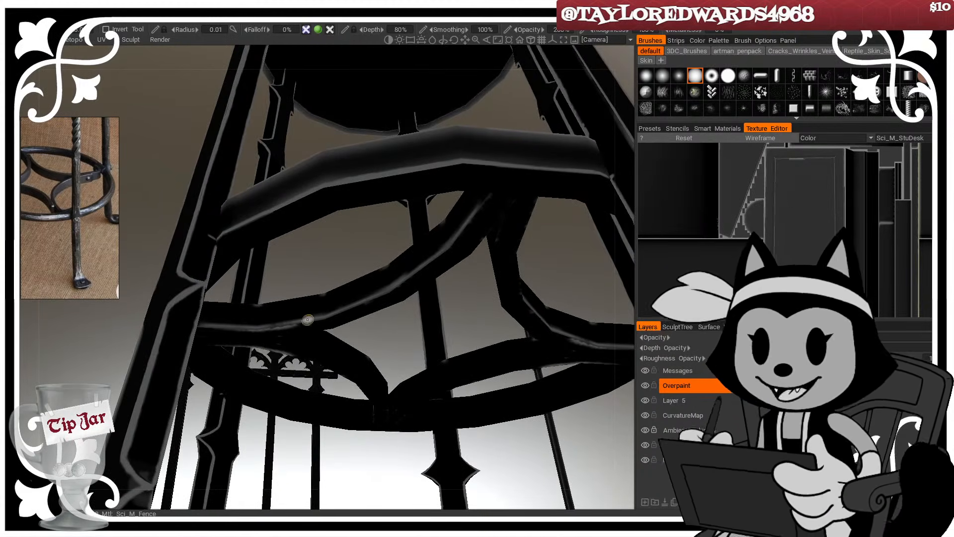
{"action": "left_click_drag", "start_coordinate": [419, 340], "coordinate": [413, 315]}
{"action": "key", "text": "w"}
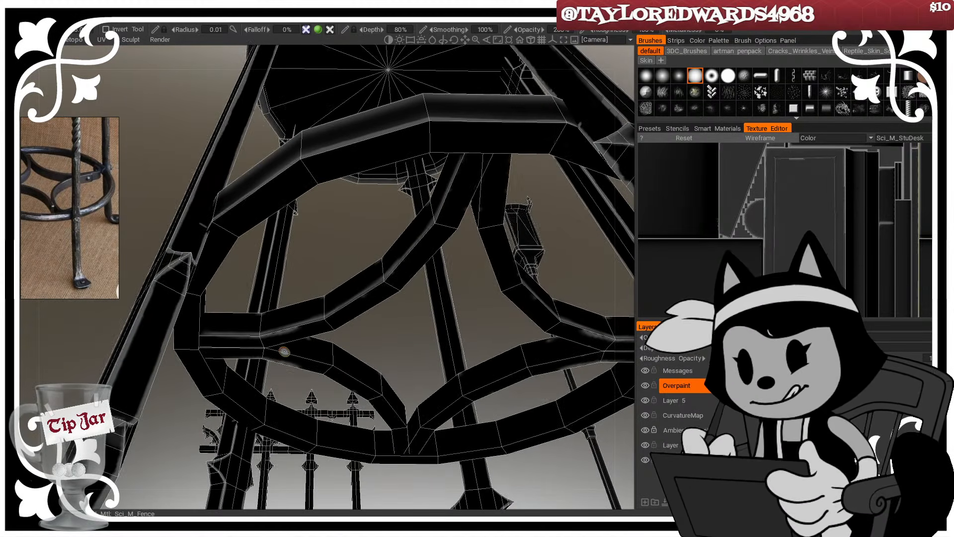
{"action": "left_click_drag", "start_coordinate": [268, 349], "coordinate": [341, 366]}
{"action": "mouse_move", "coordinate": [438, 368]}
{"action": "left_mouse_down"}
{"action": "mouse_move", "coordinate": [383, 345]}
{"action": "mouse_move", "coordinate": [332, 359]}
{"action": "mouse_move", "coordinate": [467, 361]}
{"action": "left_mouse_up"}
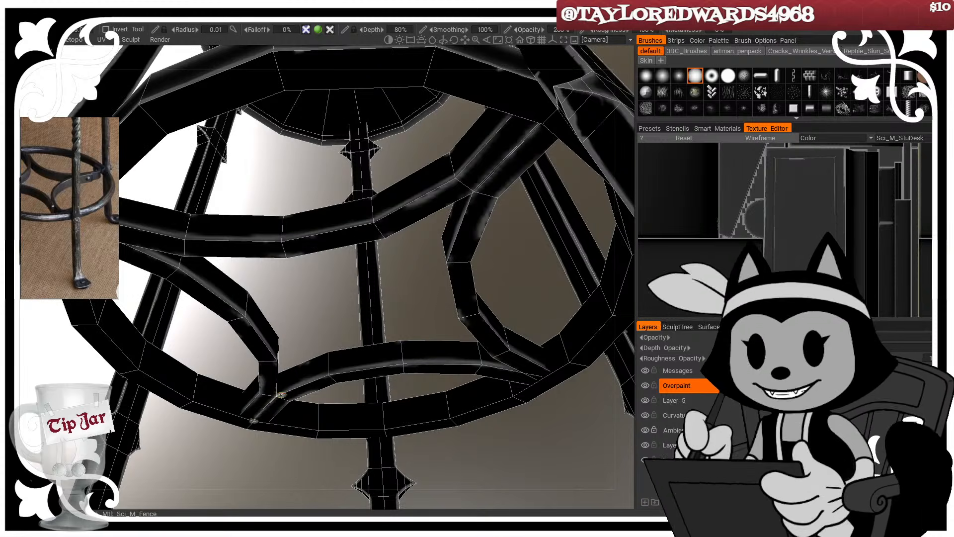
Step: Hide the wireframe and touch up the grey highlights along the undersides of the curved braces and their junctions
{"action": "left_click_drag", "start_coordinate": [309, 332], "coordinate": [285, 313]}
{"action": "key", "text": "w"}
{"action": "mouse_move", "coordinate": [343, 330]}
{"action": "left_mouse_down"}
{"action": "mouse_move", "coordinate": [357, 384]}
{"action": "mouse_move", "coordinate": [351, 437]}
{"action": "mouse_move", "coordinate": [373, 368]}
{"action": "mouse_move", "coordinate": [360, 332]}
{"action": "left_mouse_up"}
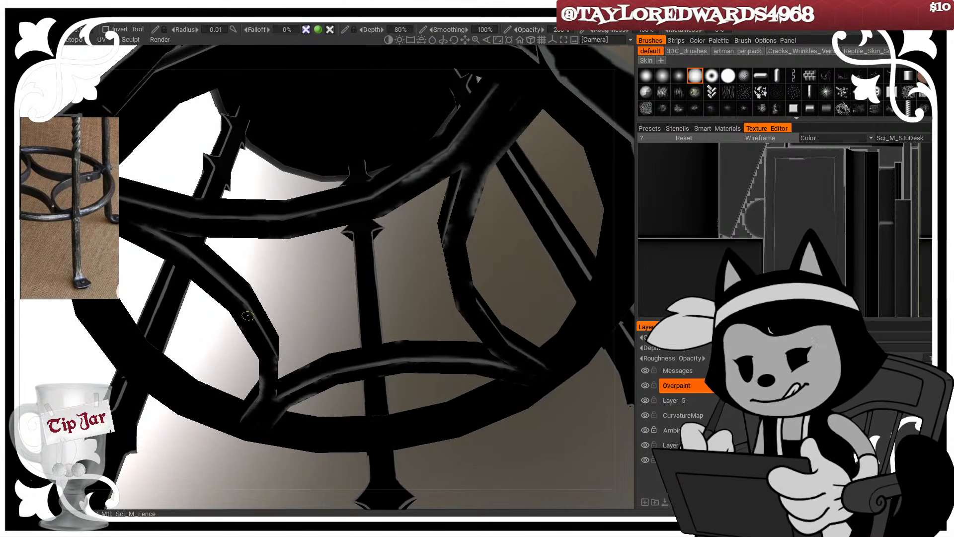
{"action": "left_click_drag", "start_coordinate": [245, 306], "coordinate": [303, 273]}
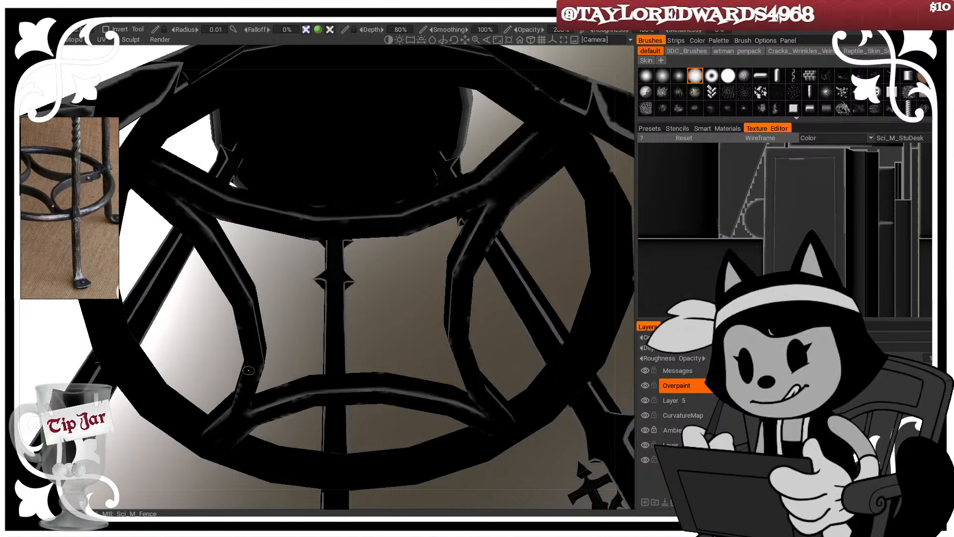
{"action": "left_click_drag", "start_coordinate": [218, 427], "coordinate": [312, 424]}
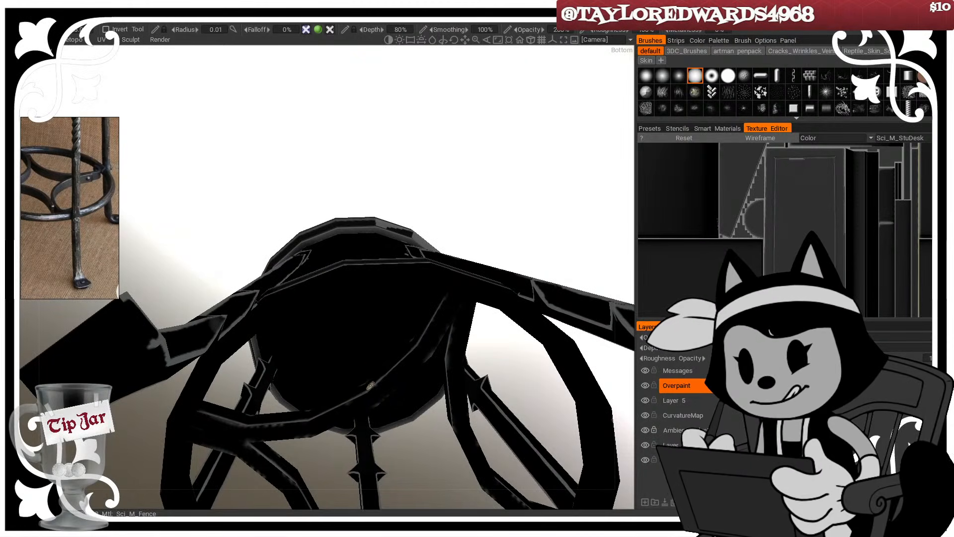
{"action": "left_click_drag", "start_coordinate": [370, 386], "coordinate": [444, 514]}
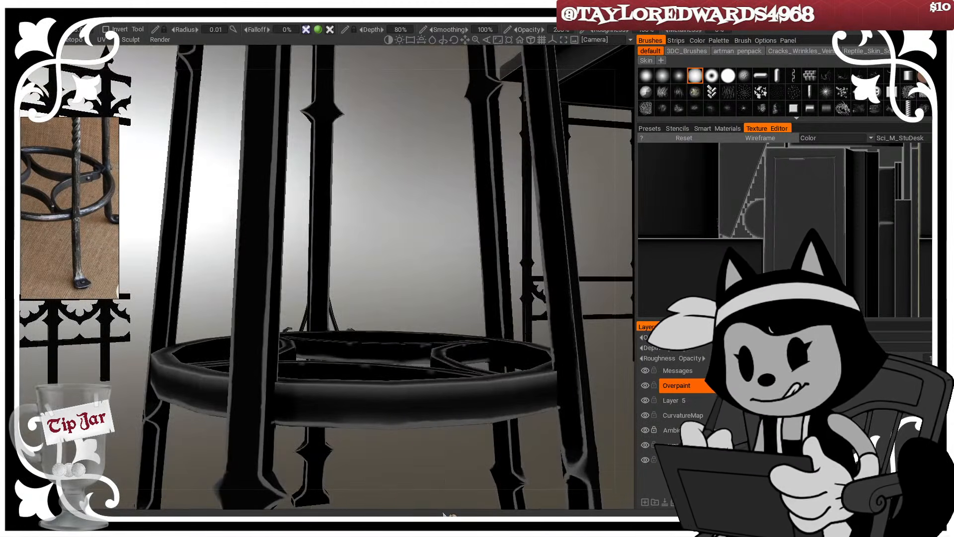
Step: Darken the top faces of the foot ring between the edge highlights, using a brush radius of 0.016 to 0.020
{"action": "left_click_drag", "start_coordinate": [430, 395], "coordinate": [379, 332]}
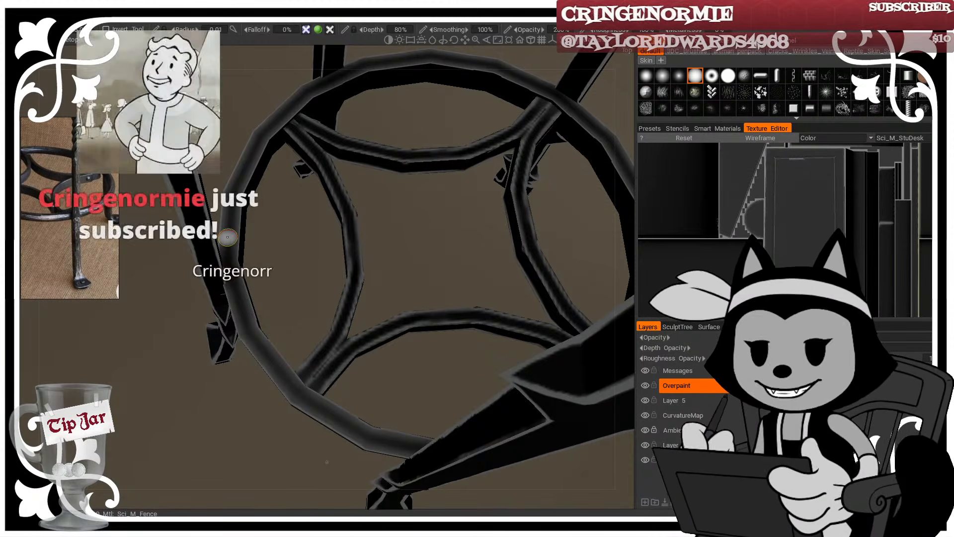
{"action": "left_click_drag", "start_coordinate": [206, 372], "coordinate": [195, 365]}
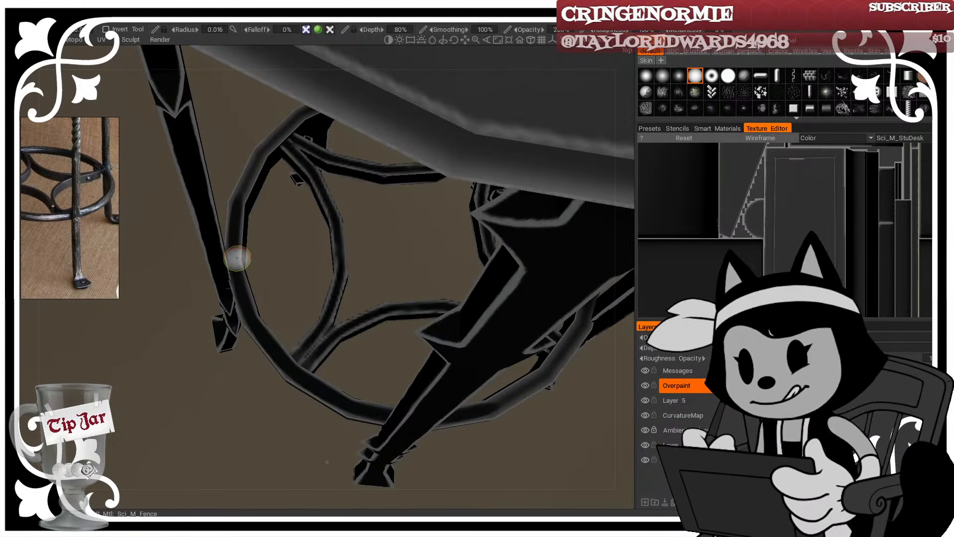
{"action": "mouse_move", "coordinate": [292, 345]}
{"action": "left_mouse_down"}
{"action": "mouse_move", "coordinate": [354, 288]}
{"action": "mouse_move", "coordinate": [536, 298]}
{"action": "mouse_move", "coordinate": [390, 368]}
{"action": "mouse_move", "coordinate": [431, 349]}
{"action": "mouse_move", "coordinate": [404, 334]}
{"action": "left_mouse_up"}
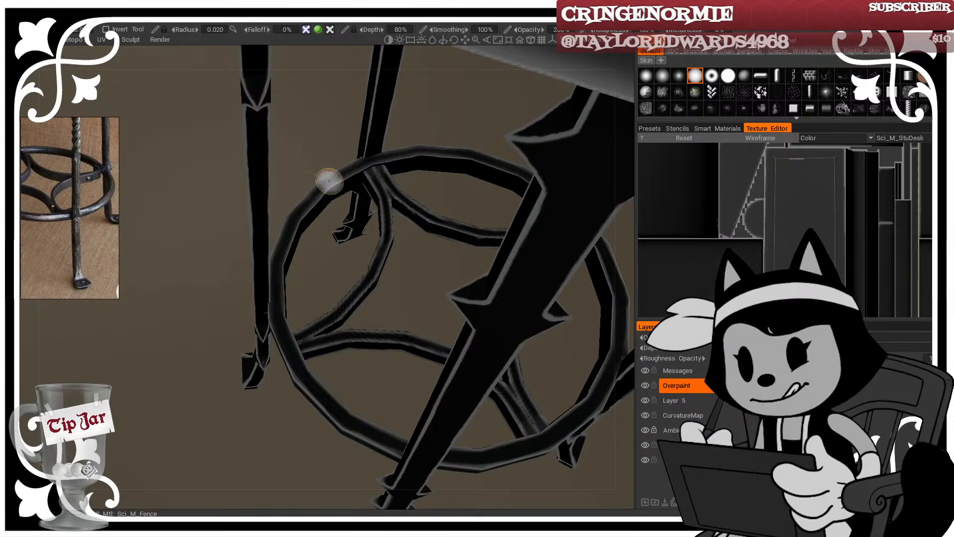
{"action": "mouse_move", "coordinate": [343, 258]}
{"action": "left_mouse_down"}
{"action": "mouse_move", "coordinate": [435, 249]}
{"action": "mouse_move", "coordinate": [358, 400]}
{"action": "mouse_move", "coordinate": [388, 367]}
{"action": "mouse_move", "coordinate": [419, 364]}
{"action": "mouse_move", "coordinate": [392, 364]}
{"action": "mouse_move", "coordinate": [422, 296]}
{"action": "mouse_move", "coordinate": [464, 325]}
{"action": "mouse_move", "coordinate": [407, 336]}
{"action": "mouse_move", "coordinate": [387, 327]}
{"action": "left_mouse_up"}
{"action": "scroll", "coordinate": [409, 339], "scroll_direction": "up", "scroll_amount": 3}
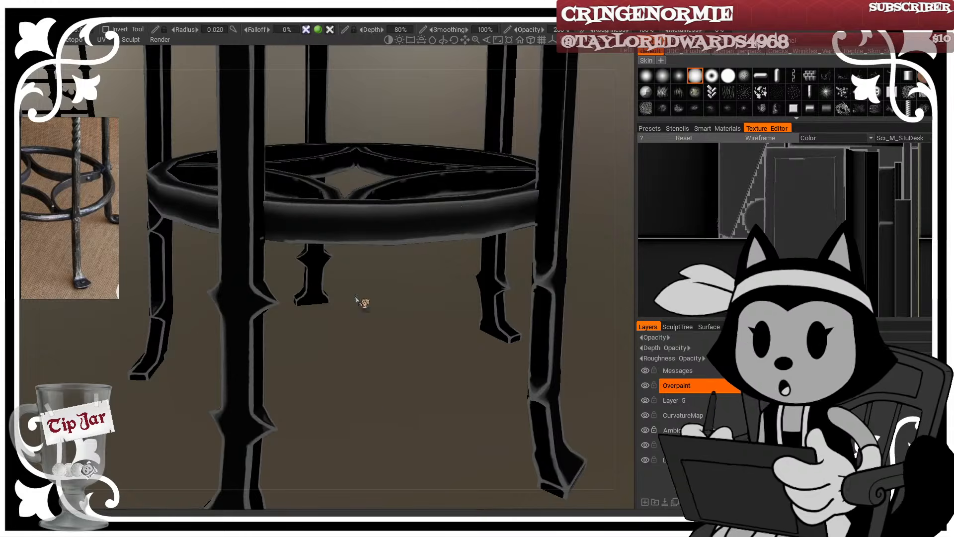
Step: Darken the outer face of the foot ring between the legs, adjusting the brush radius between 0.017 and 0.021
{"action": "left_click_drag", "start_coordinate": [383, 337], "coordinate": [371, 387]}
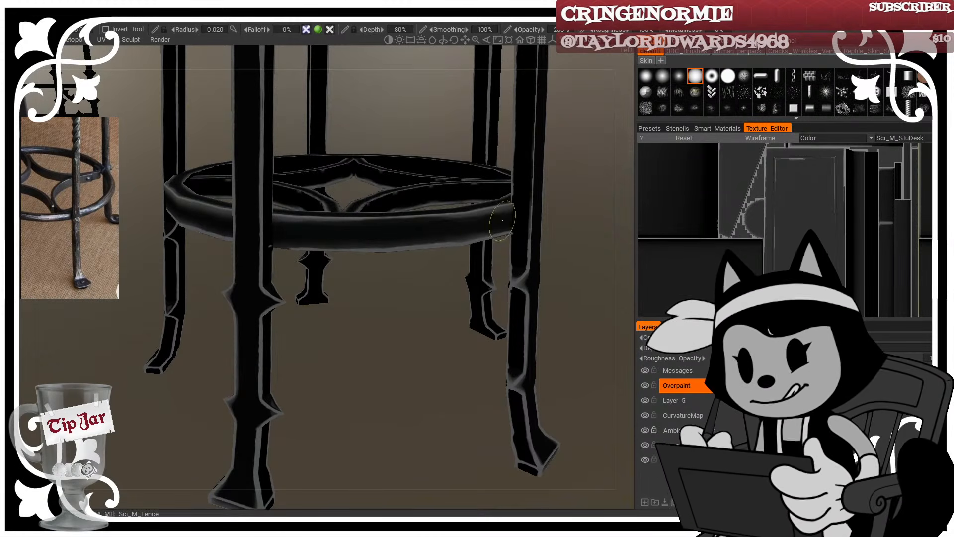
{"action": "right_click_drag", "start_coordinate": [415, 259], "coordinate": [387, 326]}
{"action": "middle_click_drag", "start_coordinate": [386, 325], "coordinate": [367, 331]}
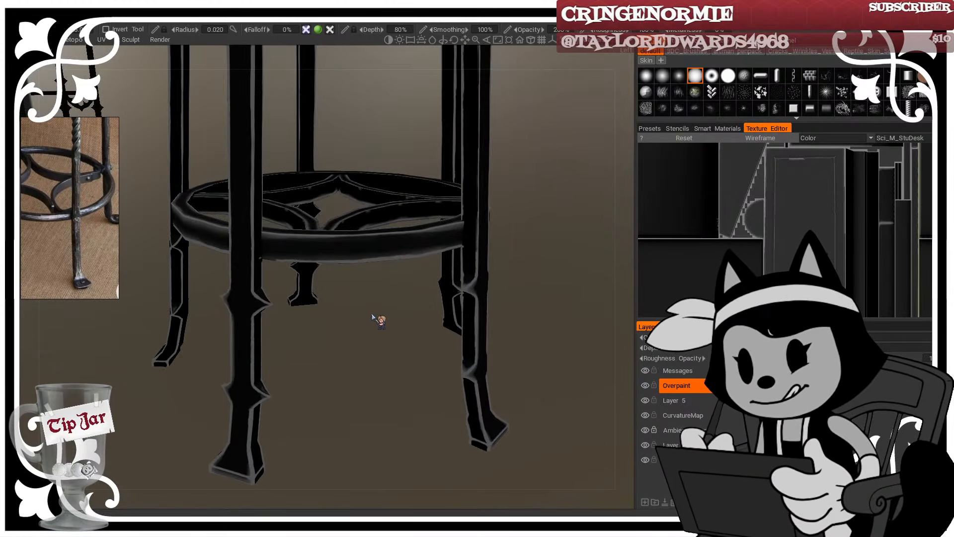
{"action": "key", "text": "["}
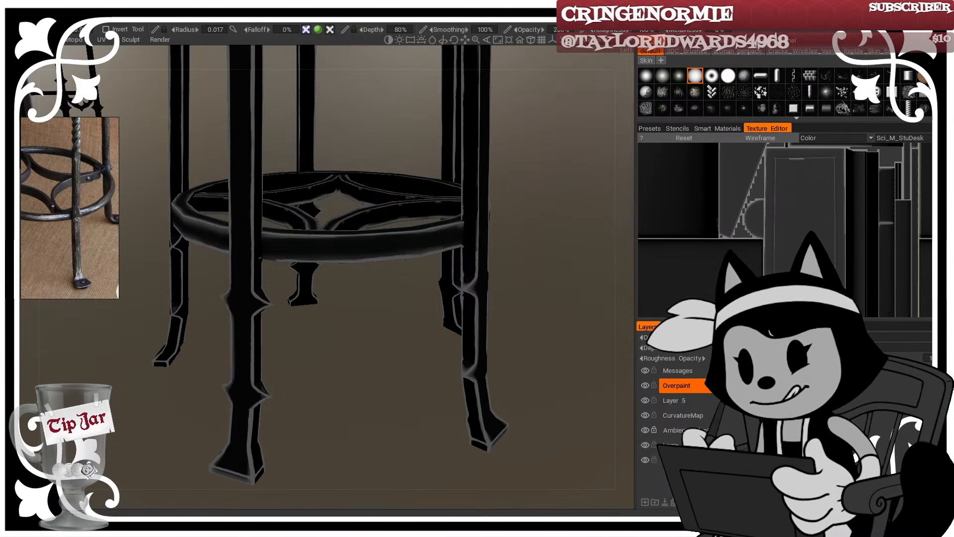
{"action": "middle_click_drag", "start_coordinate": [365, 323], "coordinate": [442, 343]}
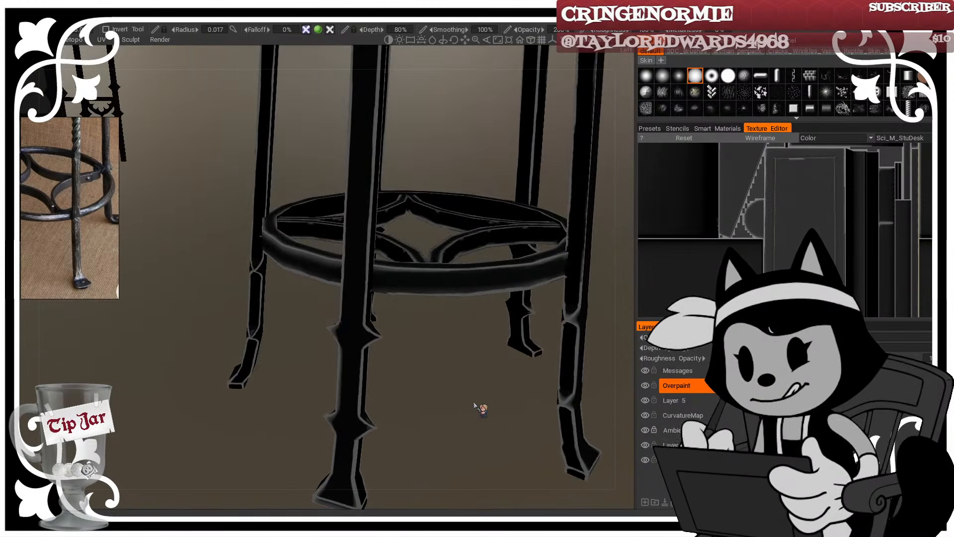
{"action": "left_click_drag", "start_coordinate": [479, 407], "coordinate": [347, 300]}
{"action": "key", "text": "]"}
{"action": "mouse_move", "coordinate": [307, 230]}
{"action": "left_mouse_down"}
{"action": "mouse_move", "coordinate": [232, 256]}
{"action": "mouse_move", "coordinate": [403, 247]}
{"action": "left_mouse_up"}
Step: Review the whole stool from several angles and compare it with the full stool in the reference photo
{"action": "scroll", "coordinate": [464, 246], "scroll_direction": "down", "scroll_amount": 5}
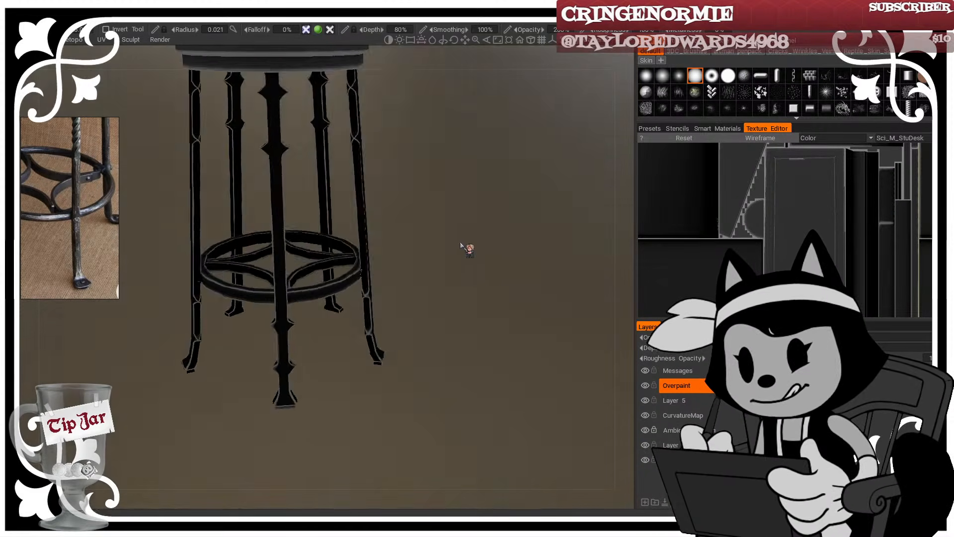
{"action": "left_click_drag", "start_coordinate": [464, 247], "coordinate": [394, 249]}
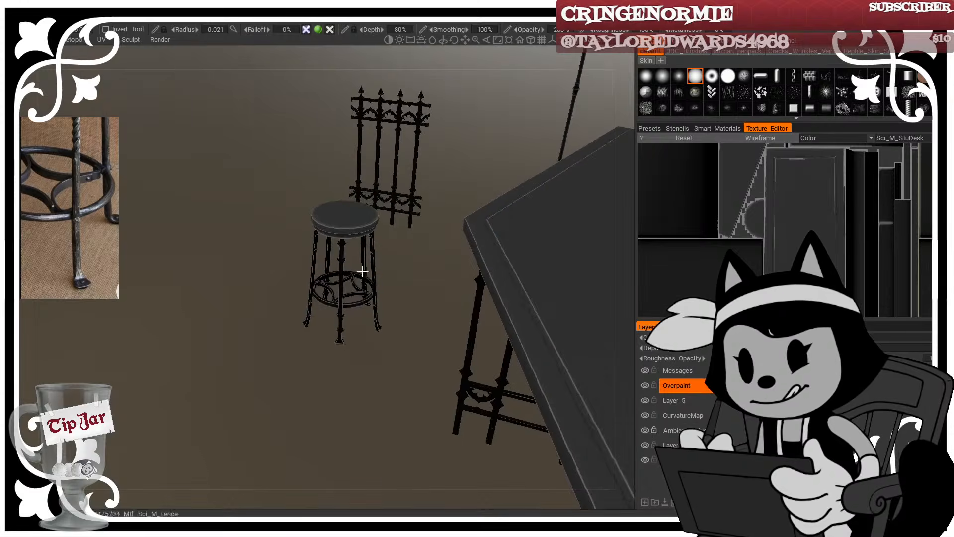
{"action": "scroll", "coordinate": [451, 334], "scroll_direction": "up", "scroll_amount": 5}
{"action": "scroll", "coordinate": [439, 323], "scroll_direction": "down", "scroll_amount": 3}
{"action": "left_click_drag", "start_coordinate": [434, 319], "coordinate": [402, 331]}
{"action": "scroll", "coordinate": [411, 333], "scroll_direction": "up", "scroll_amount": 3}
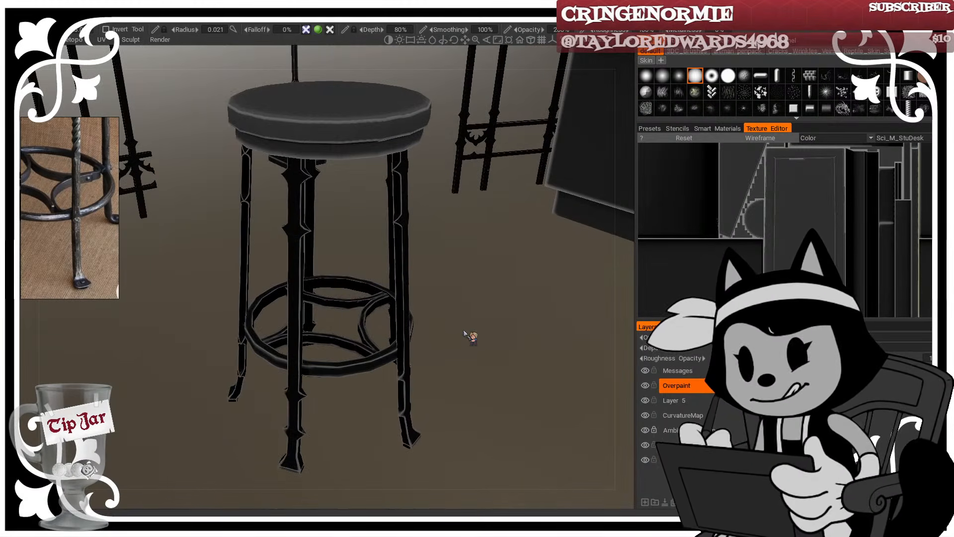
{"action": "scroll", "coordinate": [503, 379], "scroll_direction": "down", "scroll_amount": 3}
{"action": "left_click_drag", "start_coordinate": [466, 340], "coordinate": [483, 292]}
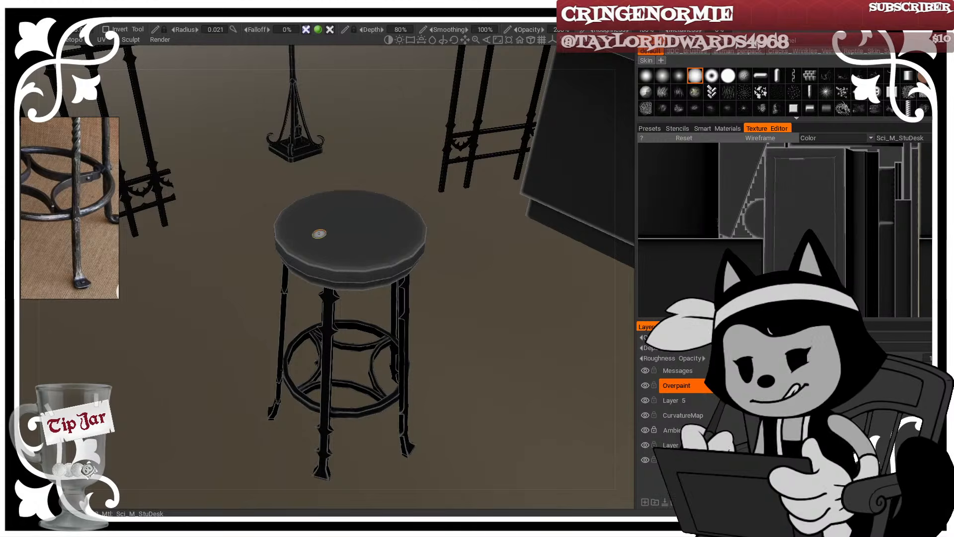
{"action": "scroll", "coordinate": [426, 338], "scroll_direction": "down", "scroll_amount": 5}
{"action": "left_click_drag", "start_coordinate": [426, 338], "coordinate": [428, 292]}
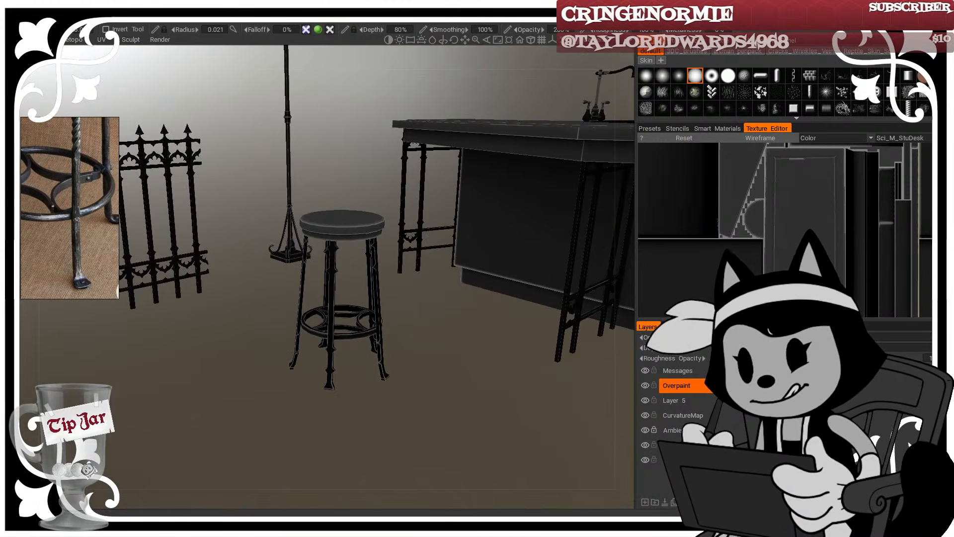
{"action": "scroll", "coordinate": [50, 191], "scroll_direction": "down", "scroll_amount": 5}
{"action": "middle_click_drag", "start_coordinate": [55, 150], "coordinate": [67, 186]}
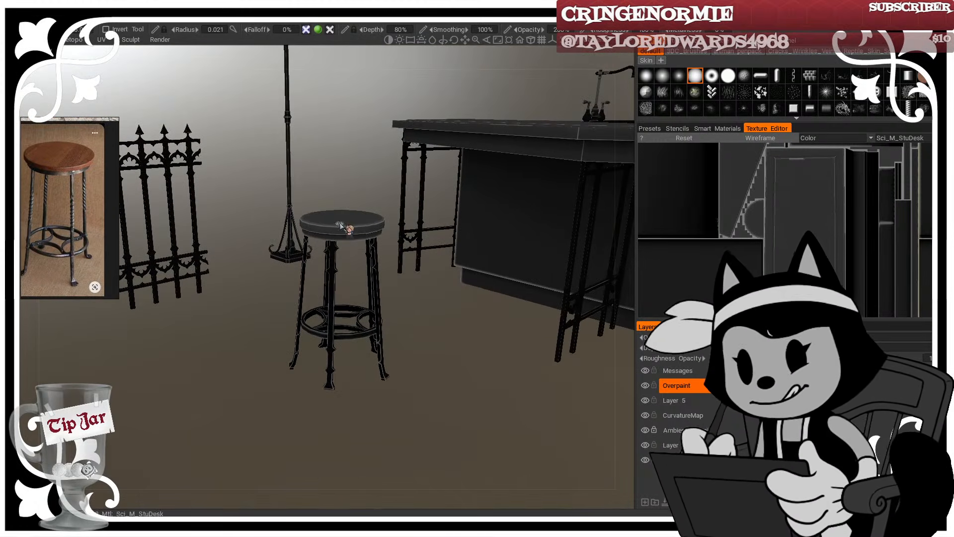
Step: Fill the band beneath the stool's seat with the black base colour on the layer below Ambient Occlusion, and return to brush painting
{"action": "right_click_drag", "start_coordinate": [378, 309], "coordinate": [504, 324]}
{"action": "left_click_drag", "start_coordinate": [504, 324], "coordinate": [469, 282]}
{"action": "middle_click_drag", "start_coordinate": [451, 221], "coordinate": [444, 271]}
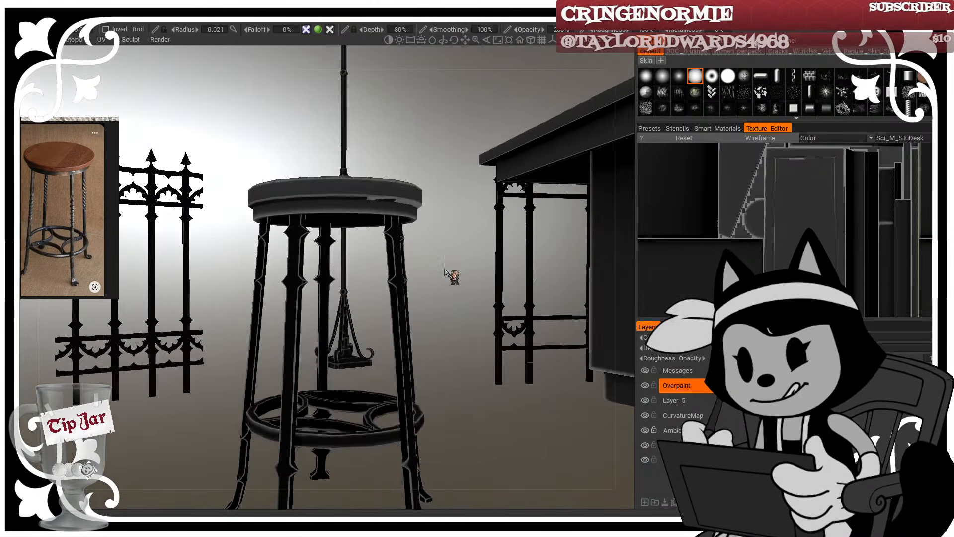
{"action": "right_click_drag", "start_coordinate": [443, 271], "coordinate": [465, 287]}
{"action": "middle_click_drag", "start_coordinate": [464, 287], "coordinate": [465, 294]}
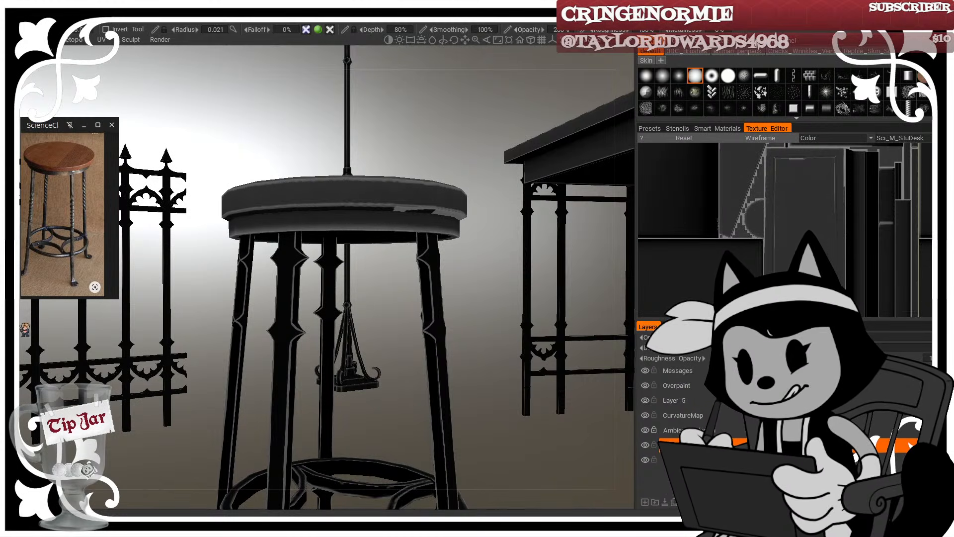
{"action": "left_click", "coordinate": [16, 322]}
{"action": "left_click", "coordinate": [343, 227]}
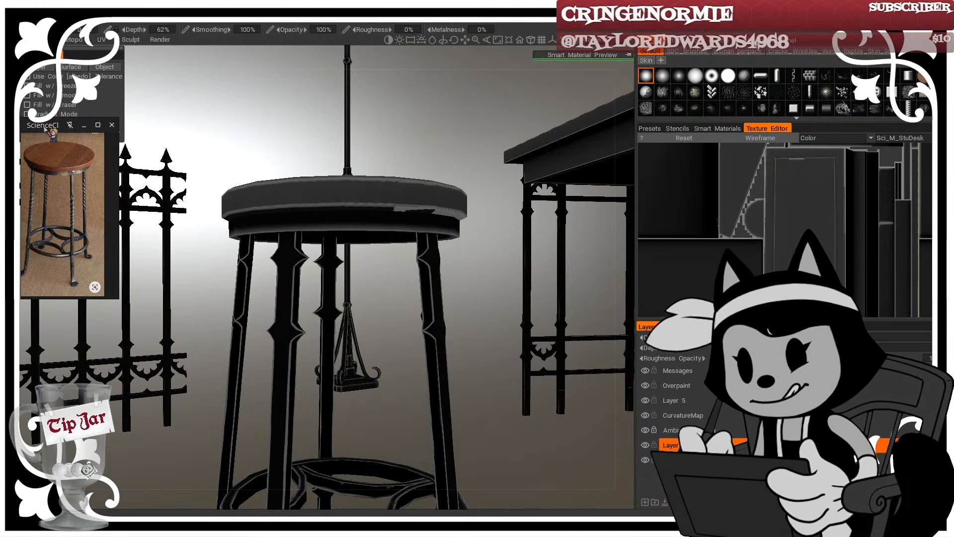
{"action": "left_click", "coordinate": [14, 116]}
{"action": "scroll", "coordinate": [440, 294], "scroll_direction": "down", "scroll_amount": 5}
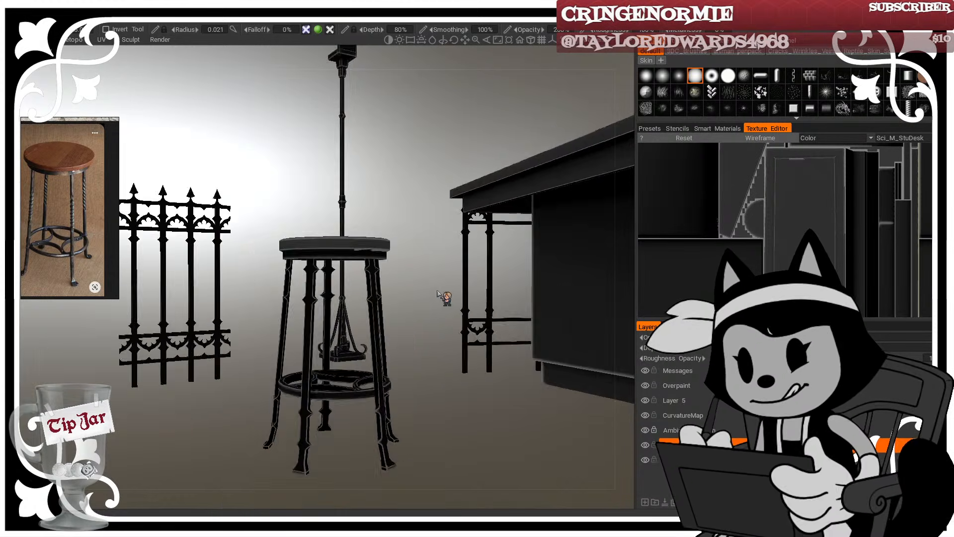
Step: Make Overpaint the active layer again and examine the highlights on the stool's legs and feet up close
{"action": "left_click_drag", "start_coordinate": [440, 295], "coordinate": [428, 313], "text": "alt"}
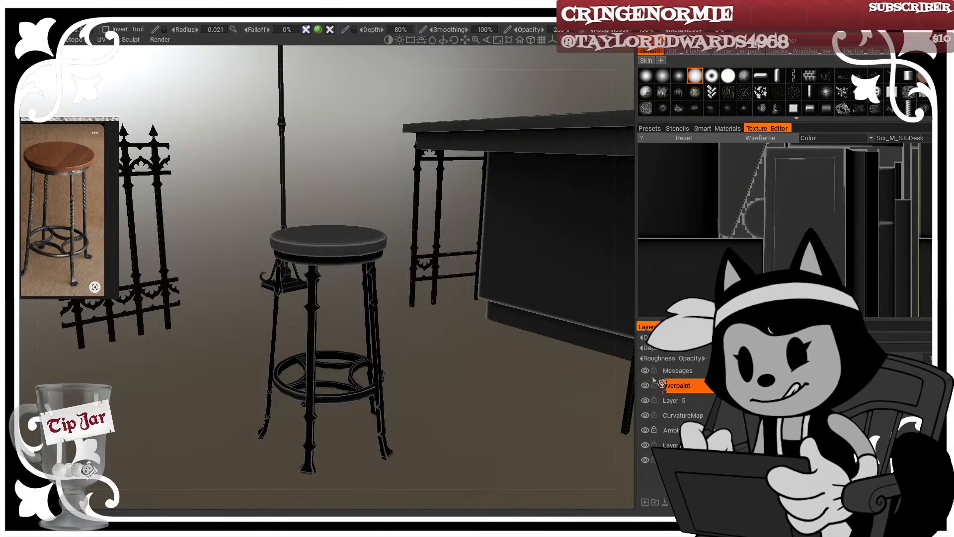
{"action": "scroll", "coordinate": [469, 342], "scroll_direction": "down", "scroll_amount": 5}
{"action": "left_click_drag", "start_coordinate": [470, 342], "coordinate": [404, 387], "text": "alt"}
{"action": "middle_click_drag", "start_coordinate": [363, 380], "coordinate": [404, 391], "text": "alt"}
{"action": "right_click_drag", "start_coordinate": [404, 391], "coordinate": [427, 431], "text": "alt"}
{"action": "middle_click_drag", "start_coordinate": [428, 432], "coordinate": [293, 322], "text": "alt"}
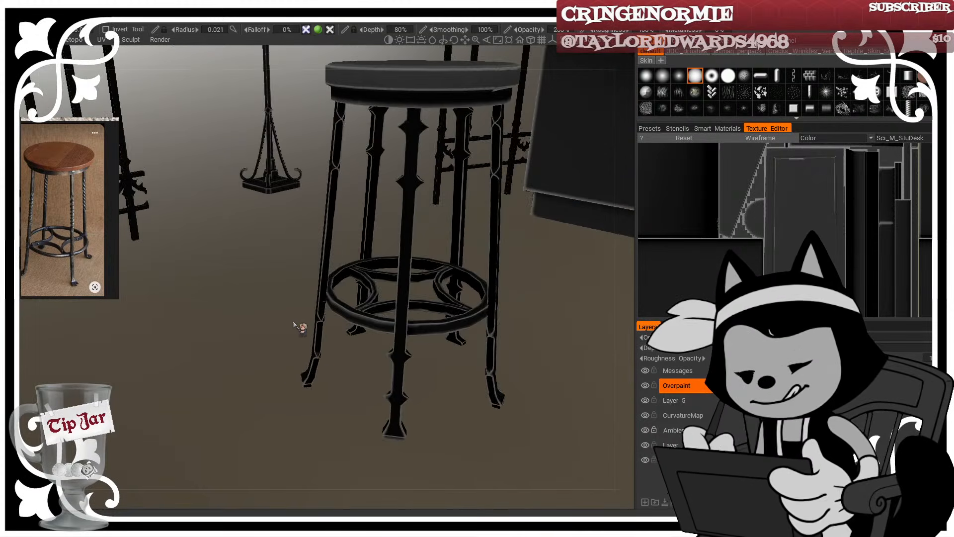
{"action": "right_click_drag", "start_coordinate": [334, 413], "coordinate": [357, 419], "text": "alt"}
{"action": "middle_click_drag", "start_coordinate": [298, 456], "coordinate": [329, 367], "text": "alt"}
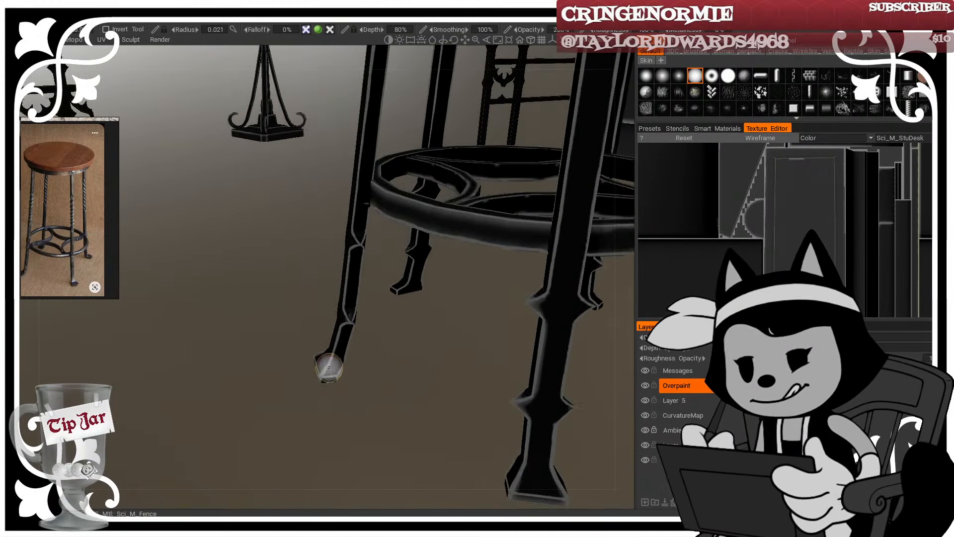
{"action": "right_click_drag", "start_coordinate": [329, 367], "coordinate": [400, 377], "text": "alt"}
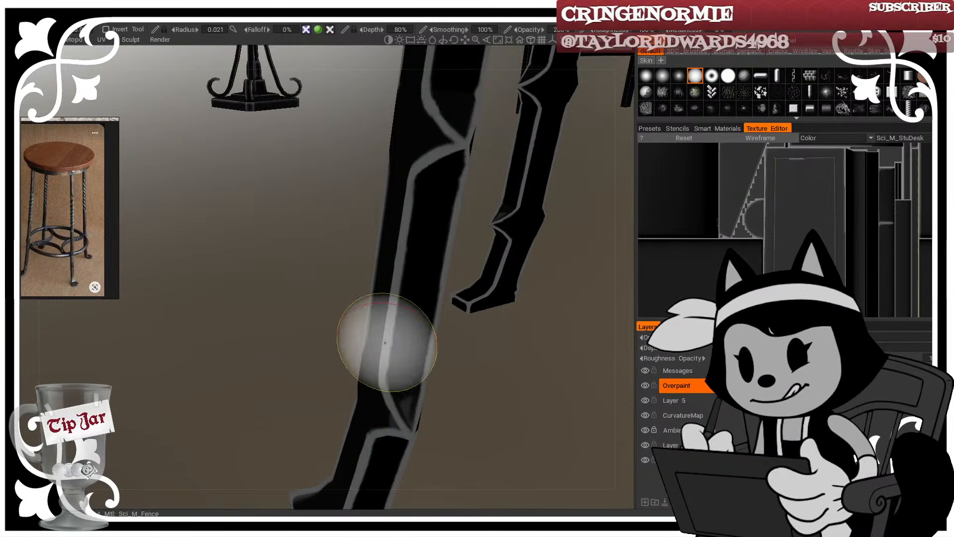
Step: Brush a grey patch onto the fence posts just below the upper rails
{"action": "right_click_drag", "start_coordinate": [339, 336], "coordinate": [264, 258], "text": "alt"}
{"action": "middle_click_drag", "start_coordinate": [265, 257], "coordinate": [324, 328], "text": "alt"}
{"action": "mouse_move", "coordinate": [324, 328]}
{"action": "left_mouse_down", "text": "alt"}
{"action": "mouse_move", "coordinate": [284, 337]}
{"action": "mouse_move", "coordinate": [291, 332]}
{"action": "left_mouse_up", "text": "alt"}
{"action": "middle_click_drag", "start_coordinate": [291, 331], "coordinate": [340, 375], "text": "alt"}
{"action": "right_click_drag", "start_coordinate": [341, 375], "coordinate": [429, 394], "text": "alt"}
{"action": "middle_click_drag", "start_coordinate": [429, 394], "coordinate": [415, 426], "text": "alt"}
{"action": "left_click_drag", "start_coordinate": [401, 112], "coordinate": [396, 130]}
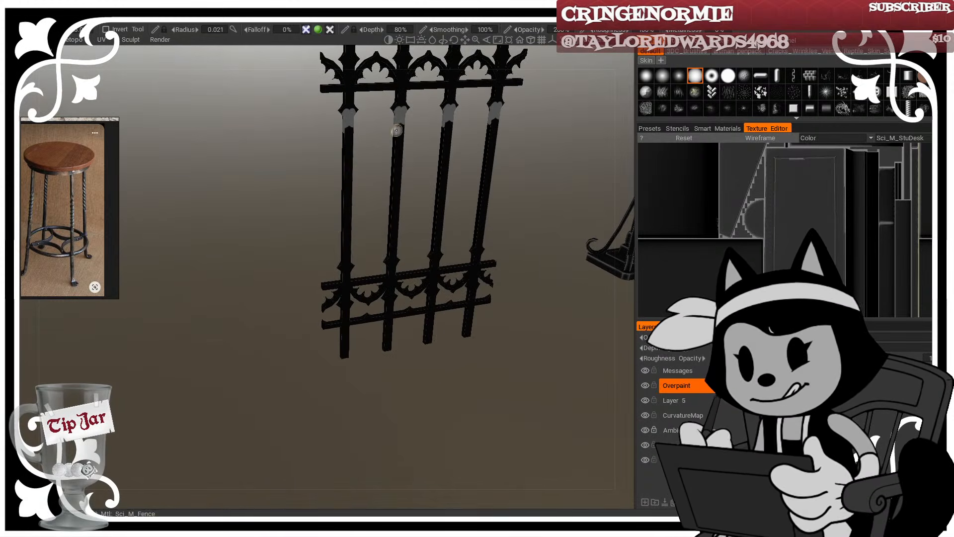
{"action": "middle_click_drag", "start_coordinate": [355, 93], "coordinate": [366, 219], "text": "alt"}
{"action": "left_click_drag", "start_coordinate": [366, 219], "coordinate": [338, 194], "text": "alt"}
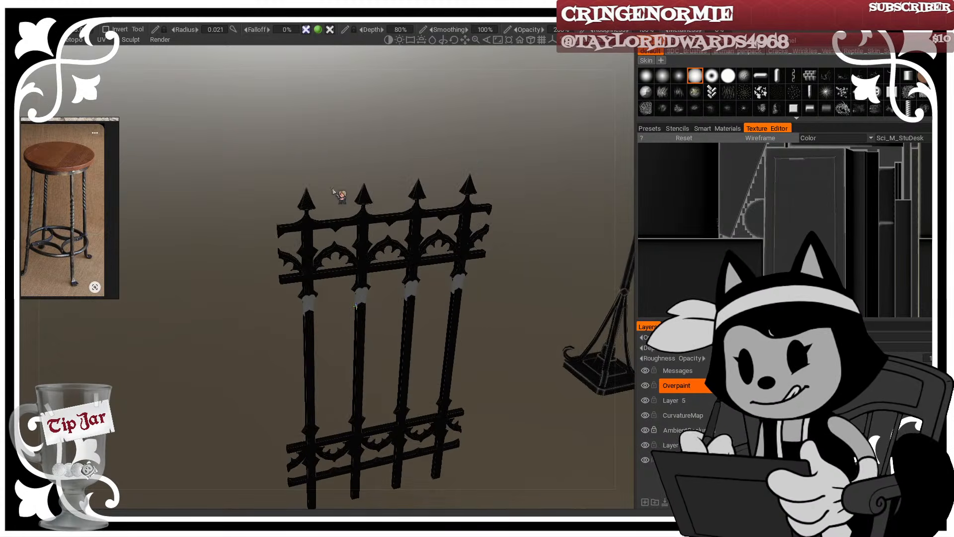
Step: Shrink the brush to a very fine radius and paint grey highlights down the sloping edges of a fence spearhead
{"action": "right_click_drag", "start_coordinate": [339, 194], "coordinate": [386, 138], "text": "alt"}
{"action": "middle_click_drag", "start_coordinate": [385, 134], "coordinate": [330, 268], "text": "alt"}
{"action": "left_click_drag", "start_coordinate": [330, 268], "coordinate": [341, 238], "text": "alt"}
{"action": "right_click_drag", "start_coordinate": [341, 239], "coordinate": [379, 219], "text": "alt"}
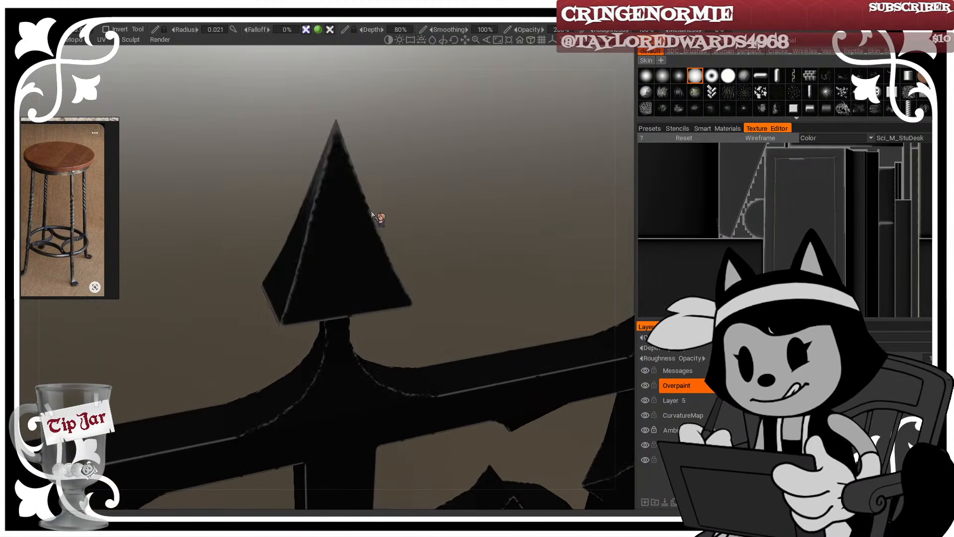
{"action": "key", "text": "bracketleft"}
{"action": "key", "text": "bracketleft"}
{"action": "key", "text": "bracketleft"}
{"action": "key", "text": "bracketleft"}
{"action": "key", "text": "bracketleft"}
{"action": "key", "text": "bracketleft"}
{"action": "key", "text": "bracketleft"}
{"action": "key", "text": "bracketleft"}
{"action": "key", "text": "bracketleft"}
{"action": "key", "text": "bracketleft"}
{"action": "key", "text": "bracketleft"}
{"action": "key", "text": "bracketleft"}
{"action": "key", "text": "bracketleft"}
{"action": "key", "text": "bracketleft"}
{"action": "key", "text": "bracketleft"}
{"action": "left_click_drag", "start_coordinate": [334, 121], "coordinate": [330, 164]}
{"action": "left_click_drag", "start_coordinate": [381, 119], "coordinate": [363, 131], "text": "alt"}
{"action": "left_click_drag", "start_coordinate": [324, 156], "coordinate": [304, 331]}
Step: Highlight the spearhead's remaining sloping edges and the edge around its base in grey
{"action": "mouse_move", "coordinate": [329, 188]}
{"action": "left_mouse_down", "text": "alt"}
{"action": "mouse_move", "coordinate": [401, 156]}
{"action": "mouse_move", "coordinate": [544, 168]}
{"action": "left_mouse_up", "text": "alt"}
{"action": "mouse_move", "coordinate": [256, 136]}
{"action": "left_mouse_down"}
{"action": "mouse_move", "coordinate": [277, 322]}
{"action": "mouse_move", "coordinate": [328, 324]}
{"action": "mouse_move", "coordinate": [350, 311]}
{"action": "mouse_move", "coordinate": [363, 234]}
{"action": "left_mouse_up"}
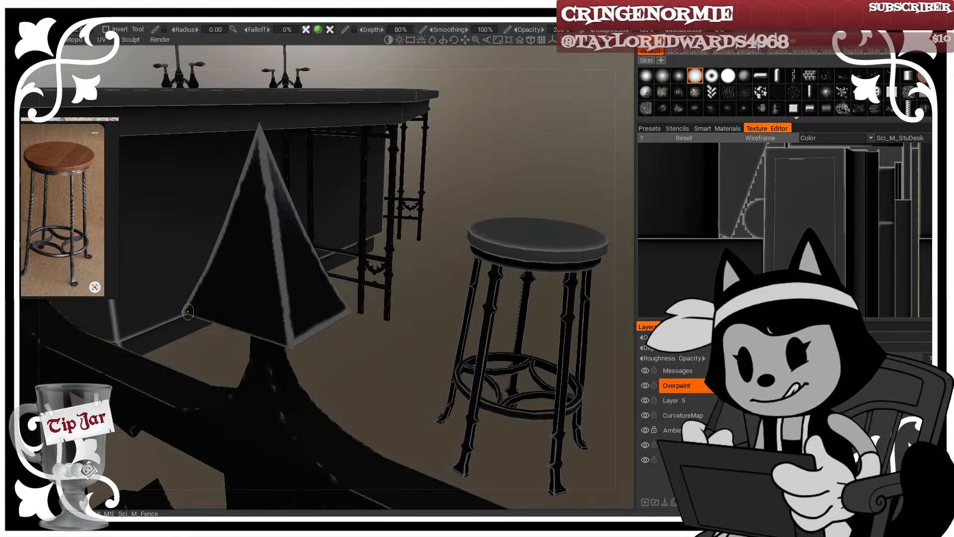
{"action": "left_click_drag", "start_coordinate": [188, 311], "coordinate": [291, 344]}
Step: Paint grey highlights down the curved neck edges that join the spearhead to the fence's top rail
{"action": "mouse_move", "coordinate": [413, 379]}
{"action": "left_mouse_down", "text": "alt"}
{"action": "mouse_move", "coordinate": [346, 403]}
{"action": "mouse_move", "coordinate": [206, 389]}
{"action": "left_mouse_up", "text": "alt"}
{"action": "mouse_move", "coordinate": [336, 387]}
{"action": "left_mouse_down"}
{"action": "mouse_move", "coordinate": [488, 367]}
{"action": "mouse_move", "coordinate": [481, 326]}
{"action": "mouse_move", "coordinate": [514, 245]}
{"action": "left_mouse_up"}
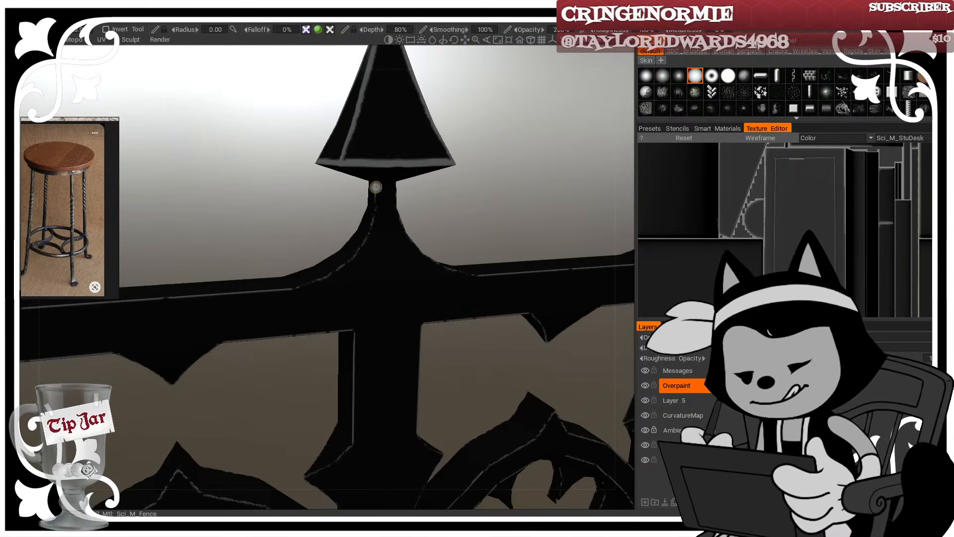
{"action": "left_click_drag", "start_coordinate": [376, 187], "coordinate": [375, 208]}
{"action": "mouse_move", "coordinate": [465, 190]}
{"action": "left_mouse_down", "text": "alt"}
{"action": "mouse_move", "coordinate": [403, 194]}
{"action": "mouse_move", "coordinate": [405, 235]}
{"action": "mouse_move", "coordinate": [431, 271]}
{"action": "mouse_move", "coordinate": [475, 293]}
{"action": "left_mouse_up", "text": "alt"}
{"action": "left_click_drag", "start_coordinate": [498, 232], "coordinate": [411, 222], "text": "alt"}
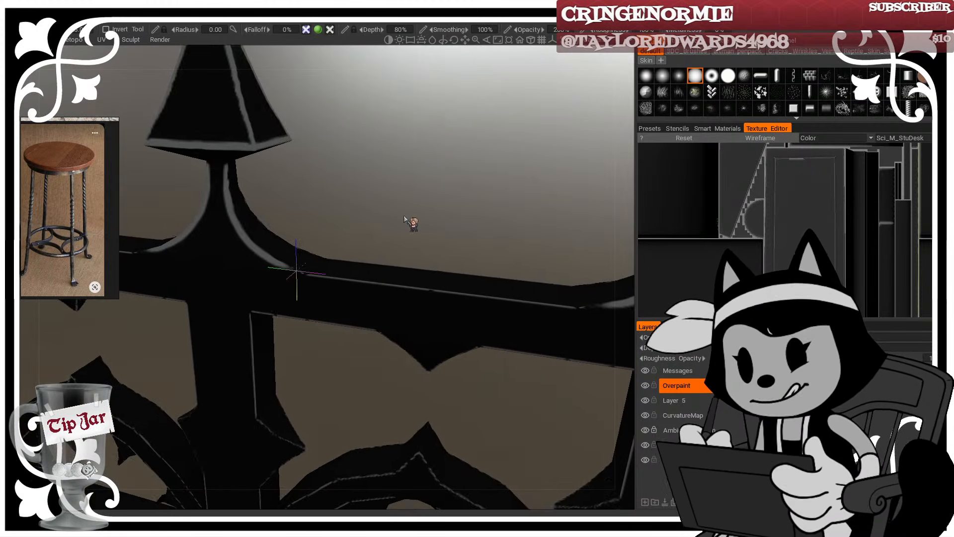
Step: Continue the grey highlight along the upper front edge of the fence's top rail between the spearheads
{"action": "left_click_drag", "start_coordinate": [283, 270], "coordinate": [465, 286]}
{"action": "right_click_drag", "start_coordinate": [465, 286], "coordinate": [453, 240], "text": "alt"}
{"action": "left_click_drag", "start_coordinate": [453, 239], "coordinate": [572, 215], "text": "alt"}
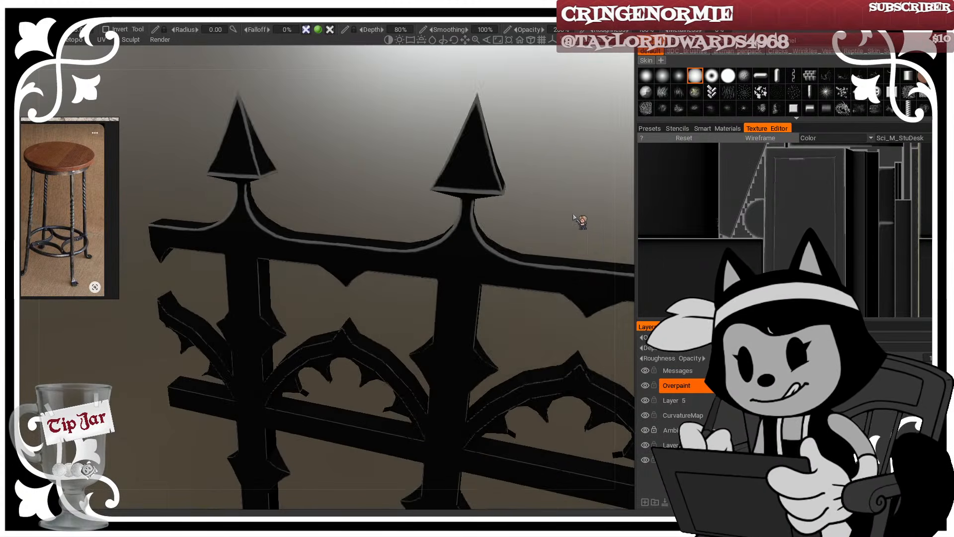
Step: Paint grey highlights down the fence post's front edges onto the diamond-shaped flare and along the top rail's lower edge
{"action": "middle_click_drag", "start_coordinate": [572, 215], "coordinate": [445, 103], "text": "alt"}
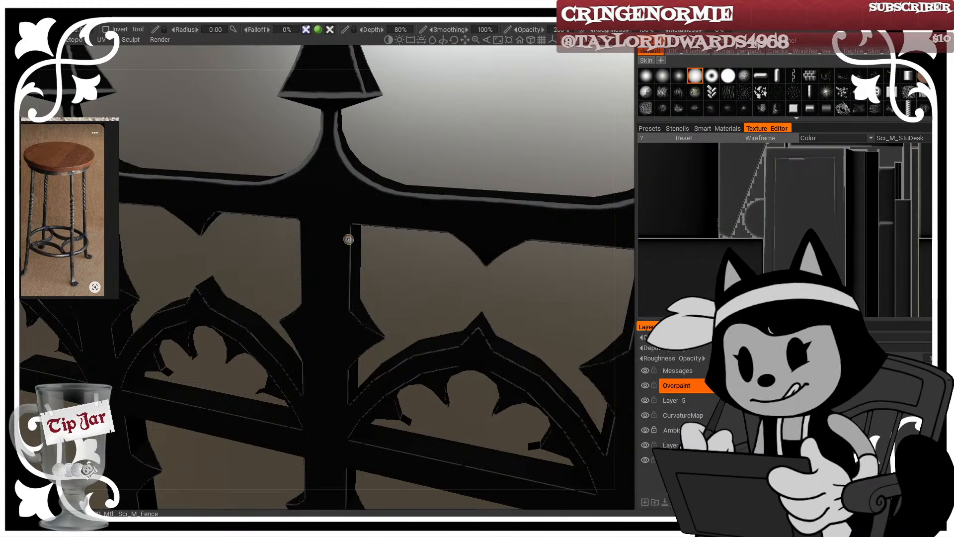
{"action": "left_click_drag", "start_coordinate": [349, 237], "coordinate": [346, 291]}
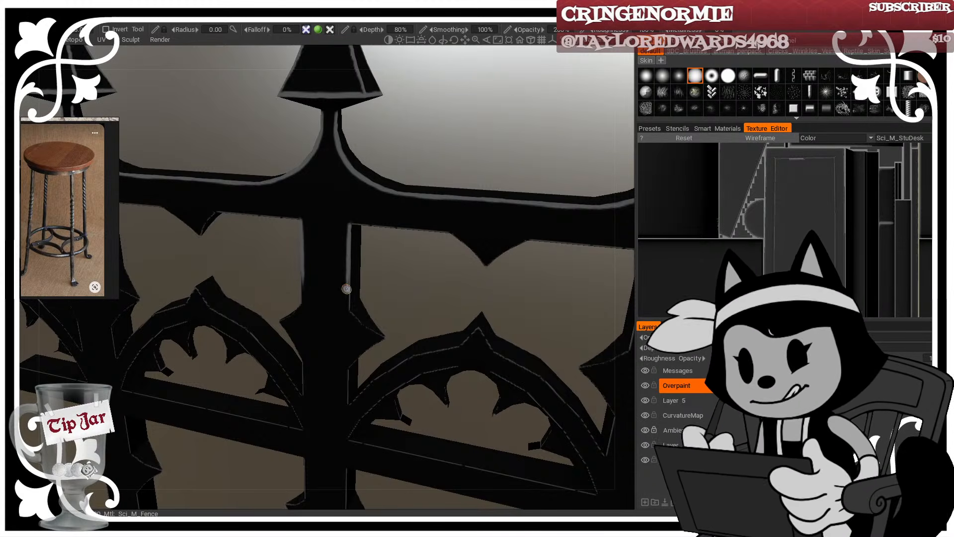
{"action": "left_click_drag", "start_coordinate": [347, 305], "coordinate": [368, 329]}
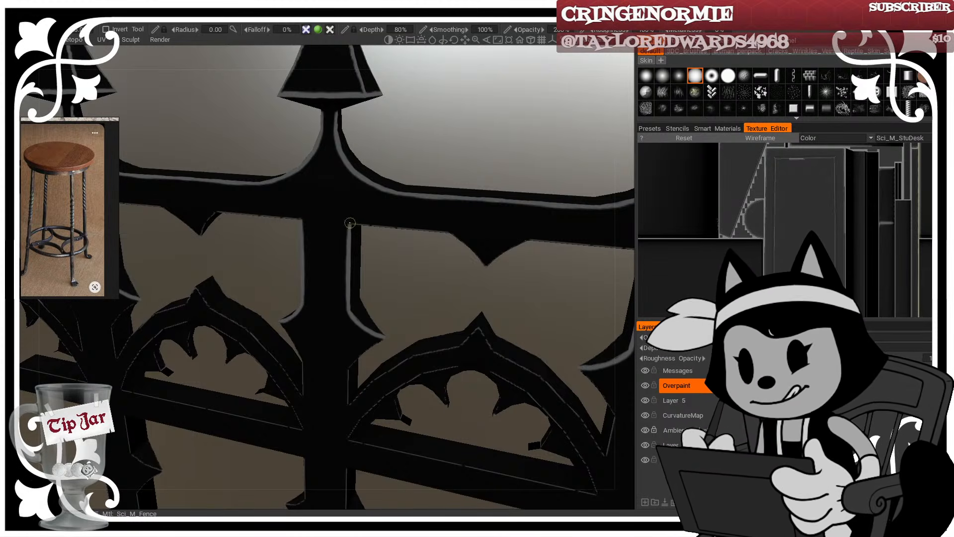
{"action": "left_click_drag", "start_coordinate": [353, 223], "coordinate": [453, 233]}
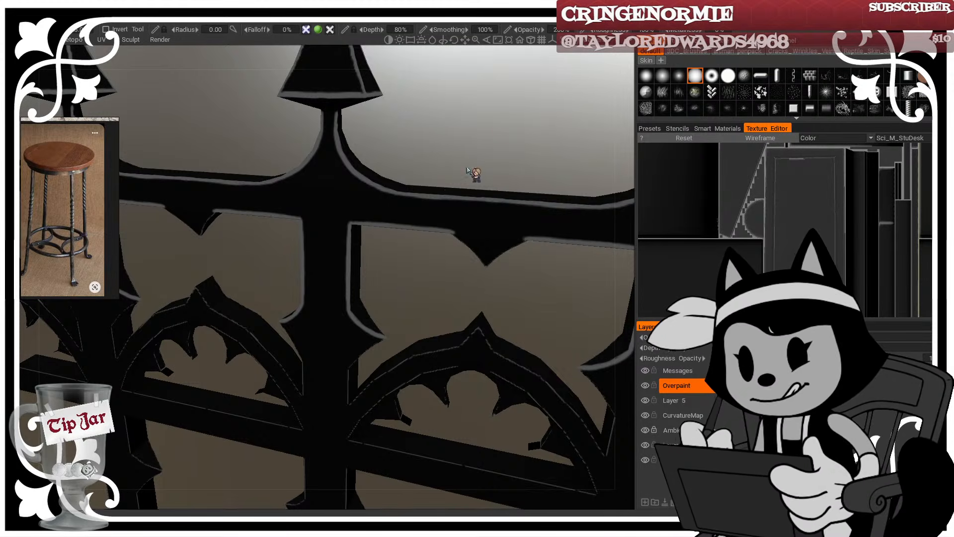
Step: Highlight in grey the sloping edges of the pointed drop beneath the top rail between the posts
{"action": "left_click_drag", "start_coordinate": [473, 174], "coordinate": [488, 141]}
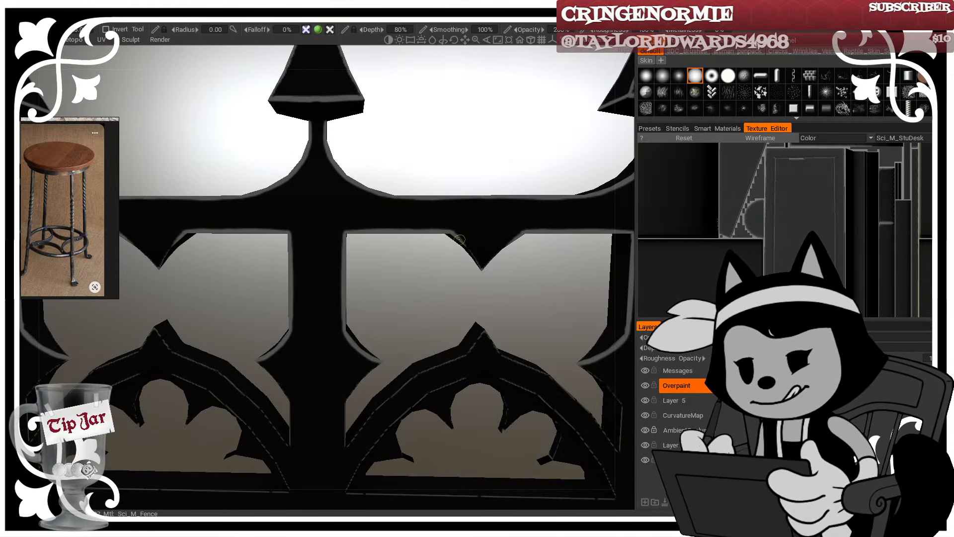
{"action": "left_click_drag", "start_coordinate": [459, 239], "coordinate": [481, 264]}
{"action": "mouse_move", "coordinate": [469, 172]}
{"action": "left_mouse_down"}
{"action": "mouse_move", "coordinate": [453, 224]}
{"action": "mouse_move", "coordinate": [480, 266]}
{"action": "left_mouse_up"}
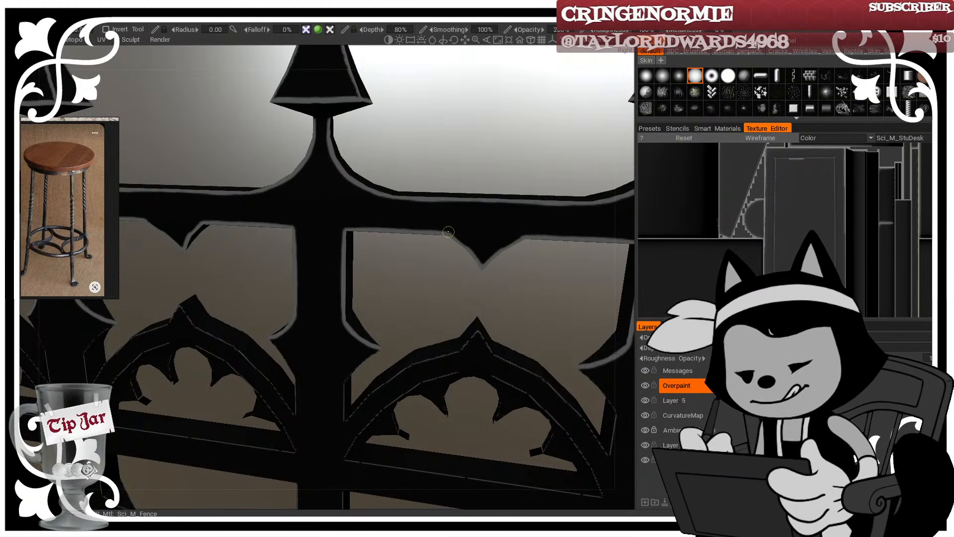
{"action": "left_click_drag", "start_coordinate": [462, 182], "coordinate": [465, 159]}
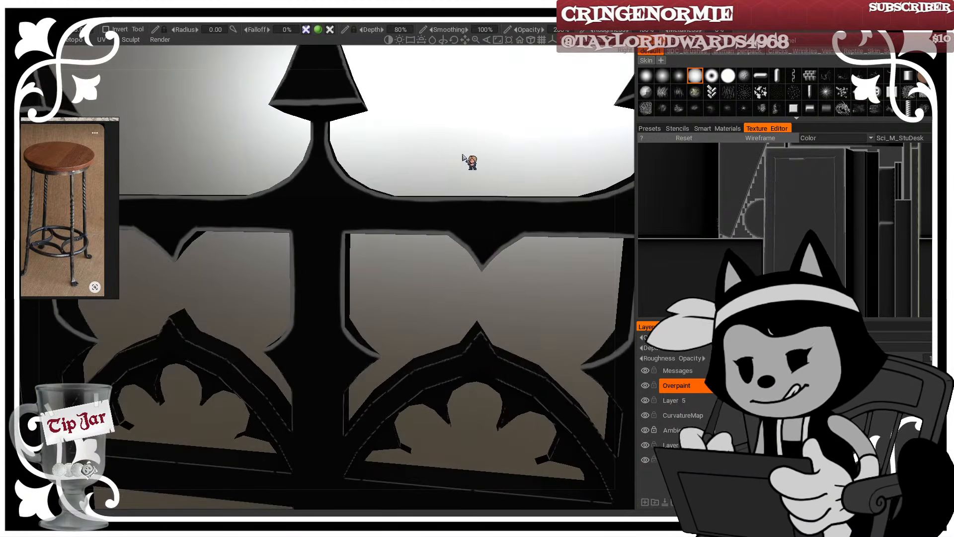
Step: Examine the highlights on the spearheads and top rail, briefly showing the wireframe to check the edge layout
{"action": "scroll", "coordinate": [460, 154], "scroll_direction": "down", "scroll_amount": 4}
{"action": "middle_click_drag", "start_coordinate": [402, 148], "coordinate": [403, 232]}
{"action": "scroll", "coordinate": [410, 241], "scroll_direction": "up", "scroll_amount": 5}
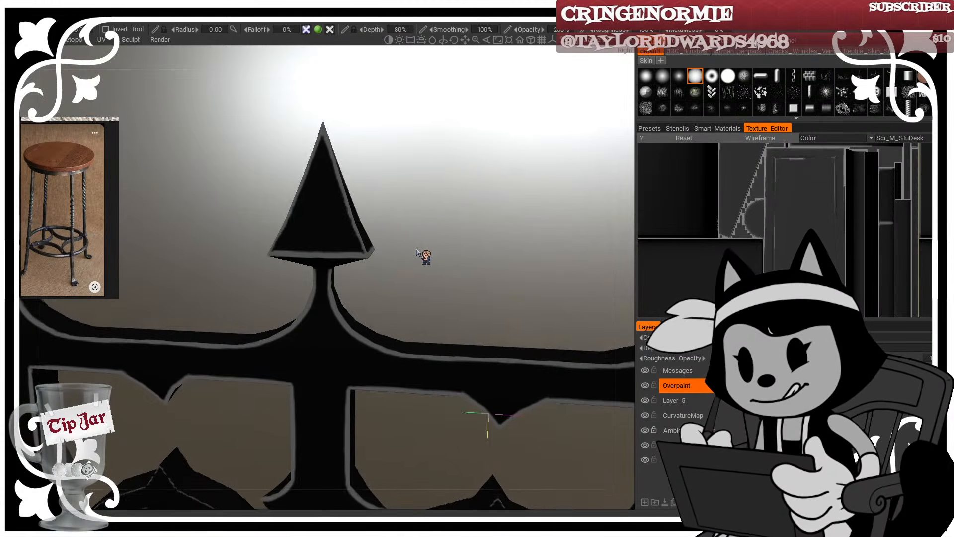
{"action": "scroll", "coordinate": [409, 241], "scroll_direction": "down", "scroll_amount": 4}
{"action": "key", "text": "w"}
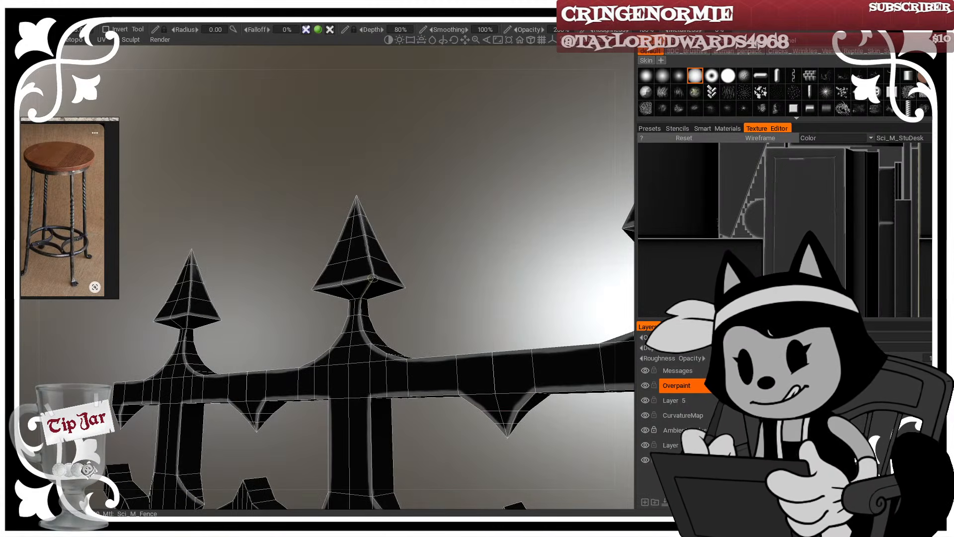
{"action": "key", "text": "w"}
{"action": "left_click_drag", "start_coordinate": [375, 278], "coordinate": [361, 225], "text": "alt"}
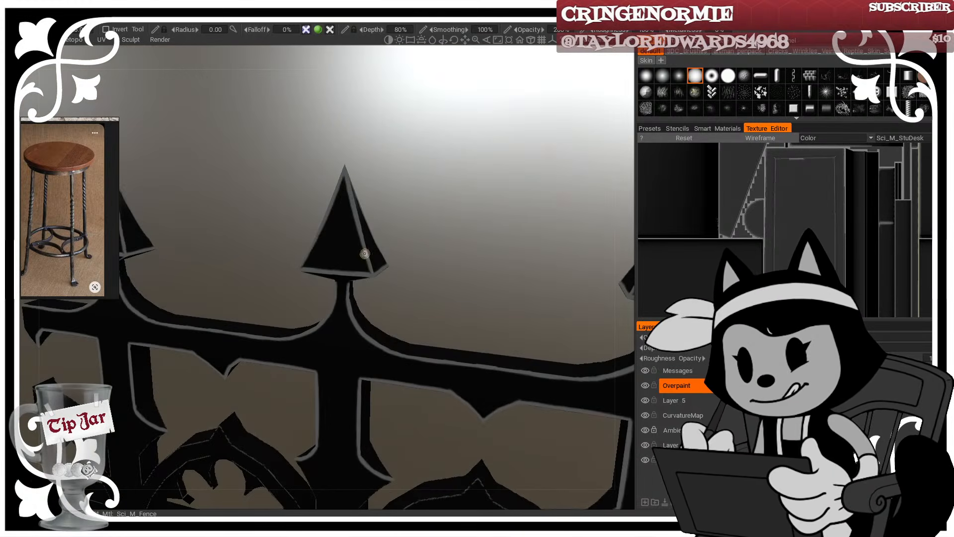
Step: Paint grey highlights along the lower edges of the post's diamond-shaped flare and down the post to the arch
{"action": "right_click_drag", "start_coordinate": [461, 322], "coordinate": [419, 264], "text": "alt"}
{"action": "mouse_move", "coordinate": [419, 263]}
{"action": "left_mouse_down", "text": "alt"}
{"action": "mouse_move", "coordinate": [485, 238]}
{"action": "mouse_move", "coordinate": [422, 263]}
{"action": "left_mouse_up", "text": "alt"}
{"action": "middle_click_drag", "start_coordinate": [332, 293], "coordinate": [351, 224], "text": "alt"}
{"action": "right_click_drag", "start_coordinate": [368, 280], "coordinate": [390, 255], "text": "alt"}
{"action": "left_click_drag", "start_coordinate": [430, 223], "coordinate": [370, 292], "text": "alt"}
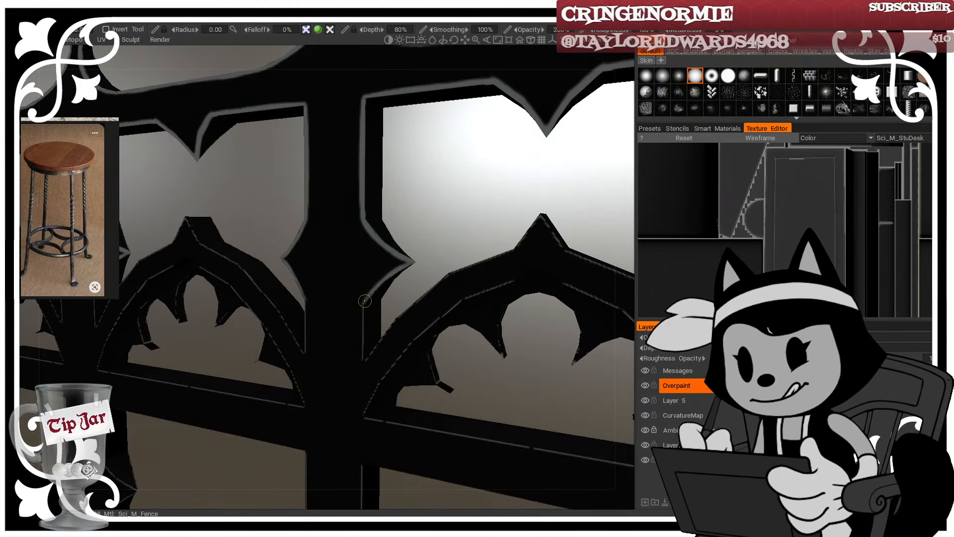
{"action": "left_click_drag", "start_coordinate": [362, 305], "coordinate": [363, 355]}
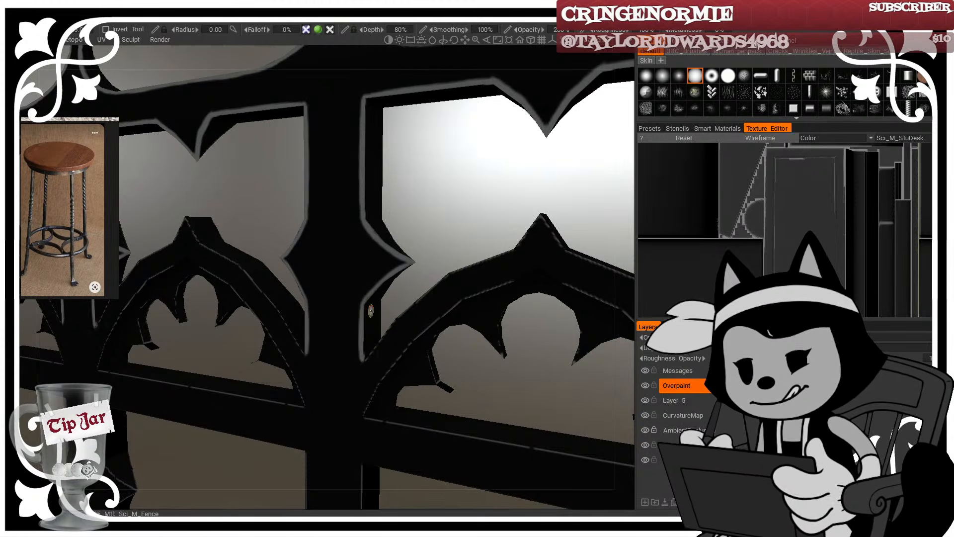
{"action": "left_click_drag", "start_coordinate": [442, 251], "coordinate": [456, 252], "text": "alt"}
{"action": "left_click_drag", "start_coordinate": [362, 307], "coordinate": [363, 365]}
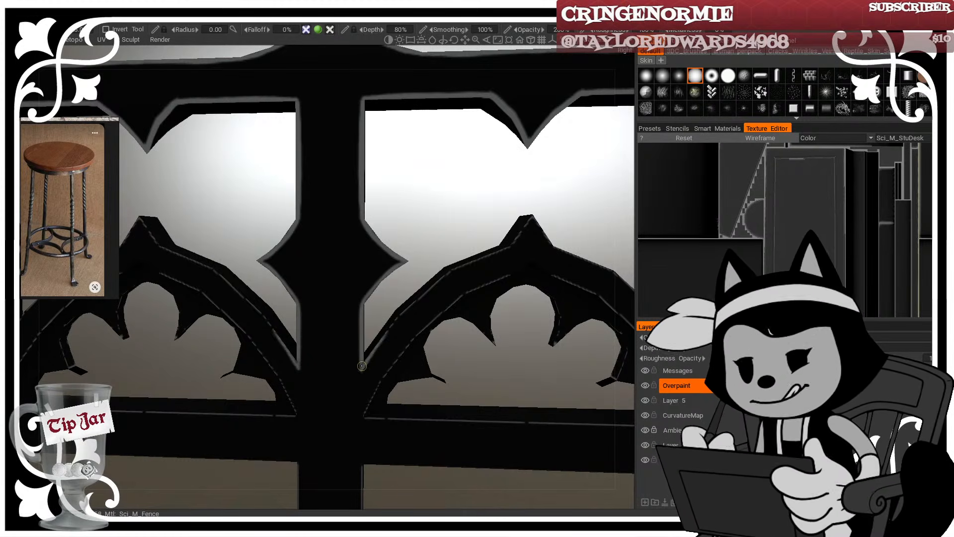
Step: Highlight the arch's outer front edge in grey from the post up to and around its pointed peak
{"action": "left_click_drag", "start_coordinate": [361, 366], "coordinate": [440, 279]}
{"action": "mouse_move", "coordinate": [405, 312]}
{"action": "left_mouse_down"}
{"action": "mouse_move", "coordinate": [452, 270]}
{"action": "mouse_move", "coordinate": [443, 270]}
{"action": "mouse_move", "coordinate": [501, 251]}
{"action": "mouse_move", "coordinate": [531, 217]}
{"action": "mouse_move", "coordinate": [532, 247]}
{"action": "left_mouse_up"}
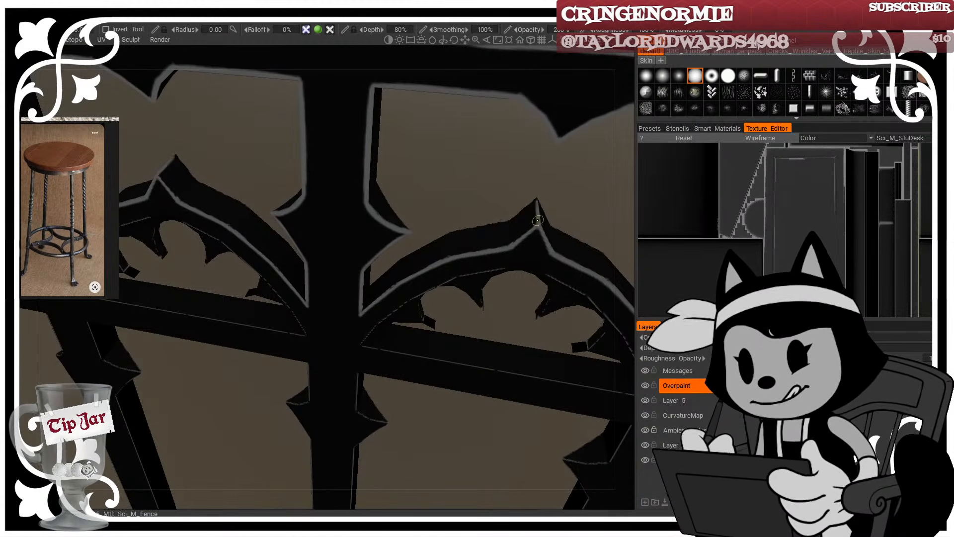
{"action": "left_click_drag", "start_coordinate": [536, 197], "coordinate": [542, 173]}
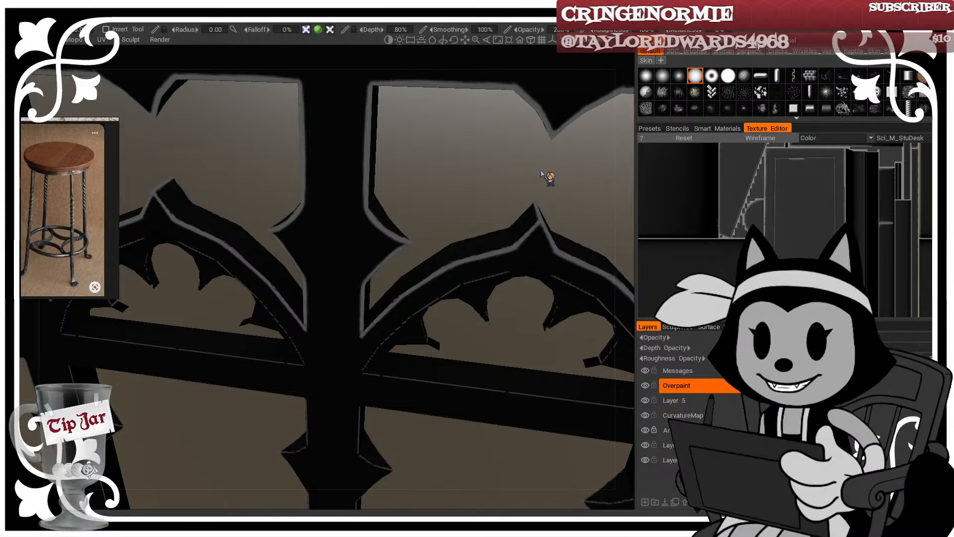
{"action": "left_click_drag", "start_coordinate": [542, 174], "coordinate": [417, 314]}
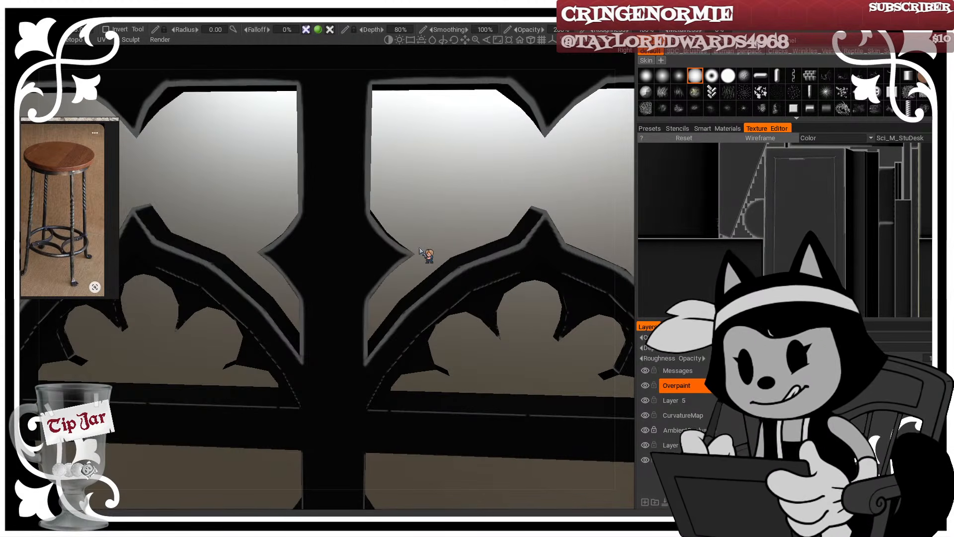
{"action": "middle_click_drag", "start_coordinate": [489, 233], "coordinate": [447, 232]}
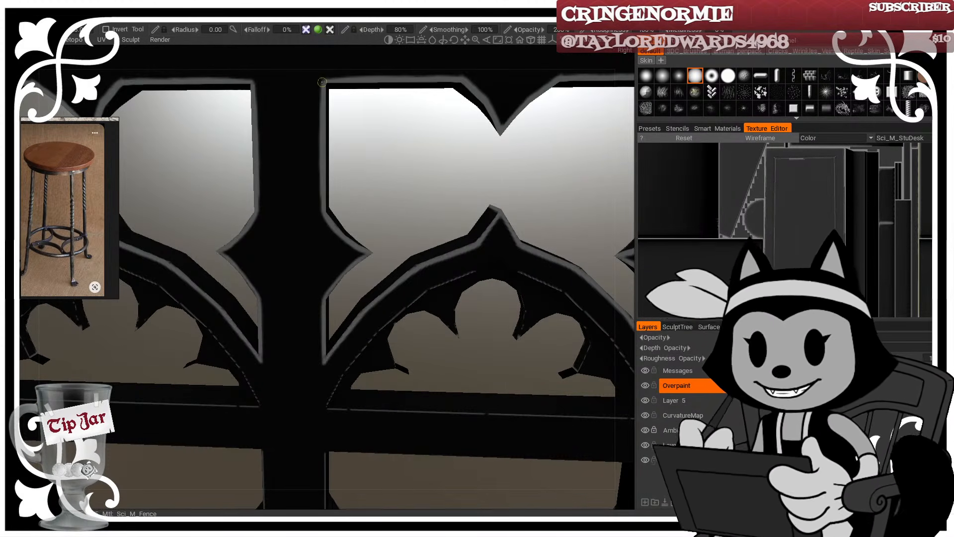
{"action": "left_click_drag", "start_coordinate": [385, 172], "coordinate": [379, 152]}
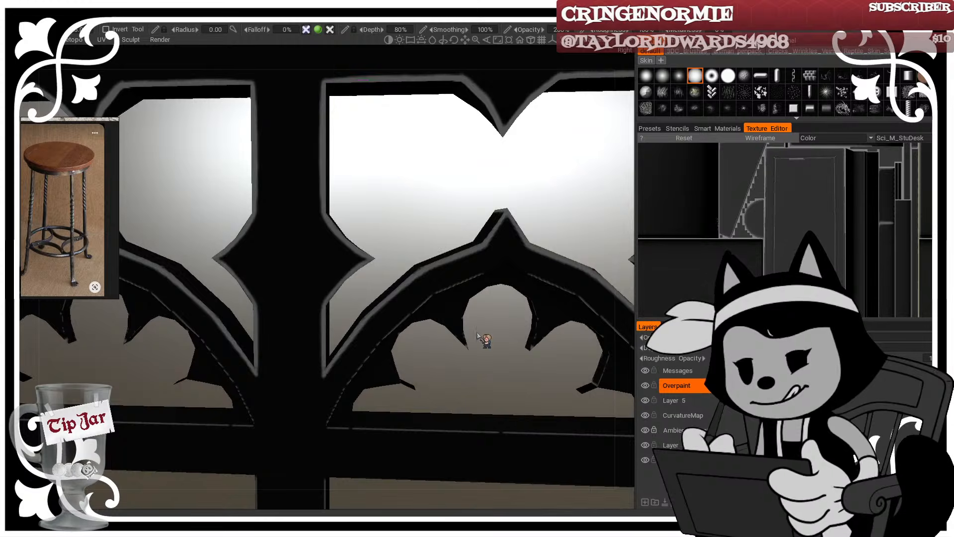
Step: Show the wireframe and examine the edges of the arch's inner tracery and the lower rail from several angles
{"action": "mouse_move", "coordinate": [477, 333]}
{"action": "left_mouse_down"}
{"action": "mouse_move", "coordinate": [451, 333]}
{"action": "mouse_move", "coordinate": [468, 336]}
{"action": "mouse_move", "coordinate": [467, 325]}
{"action": "mouse_move", "coordinate": [447, 364]}
{"action": "left_mouse_up"}
{"action": "key", "text": "w"}
{"action": "right_click_drag", "start_coordinate": [447, 364], "coordinate": [459, 340]}
{"action": "left_click_drag", "start_coordinate": [460, 340], "coordinate": [466, 266]}
{"action": "right_click_drag", "start_coordinate": [466, 266], "coordinate": [442, 278]}
{"action": "left_click_drag", "start_coordinate": [442, 278], "coordinate": [430, 307]}
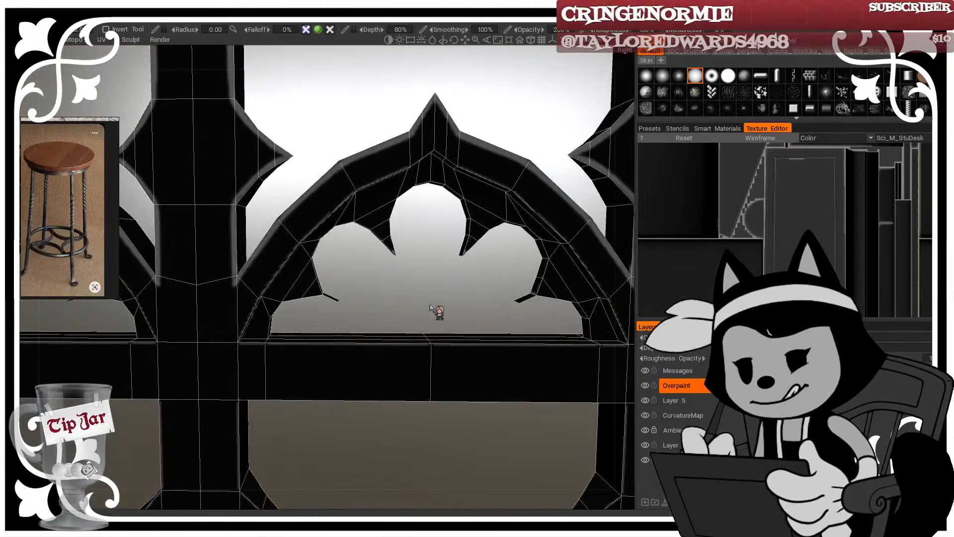
{"action": "right_click_drag", "start_coordinate": [430, 307], "coordinate": [389, 282]}
{"action": "mouse_move", "coordinate": [389, 282]}
{"action": "left_mouse_down"}
{"action": "mouse_move", "coordinate": [404, 294]}
{"action": "mouse_move", "coordinate": [387, 285]}
{"action": "mouse_move", "coordinate": [390, 274]}
{"action": "left_mouse_up"}
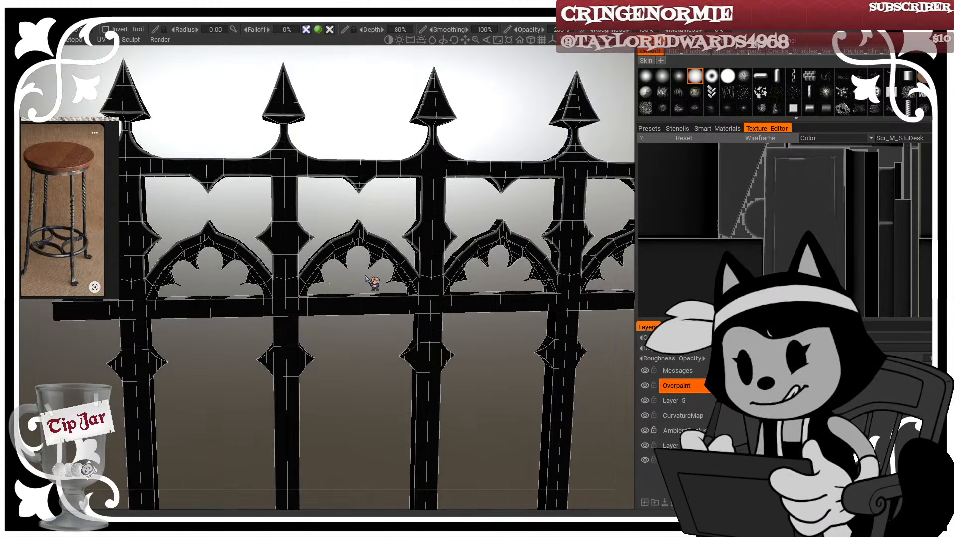
{"action": "right_click_drag", "start_coordinate": [371, 277], "coordinate": [409, 319]}
{"action": "left_click_drag", "start_coordinate": [409, 320], "coordinate": [345, 338]}
{"action": "right_click_drag", "start_coordinate": [345, 339], "coordinate": [349, 326]}
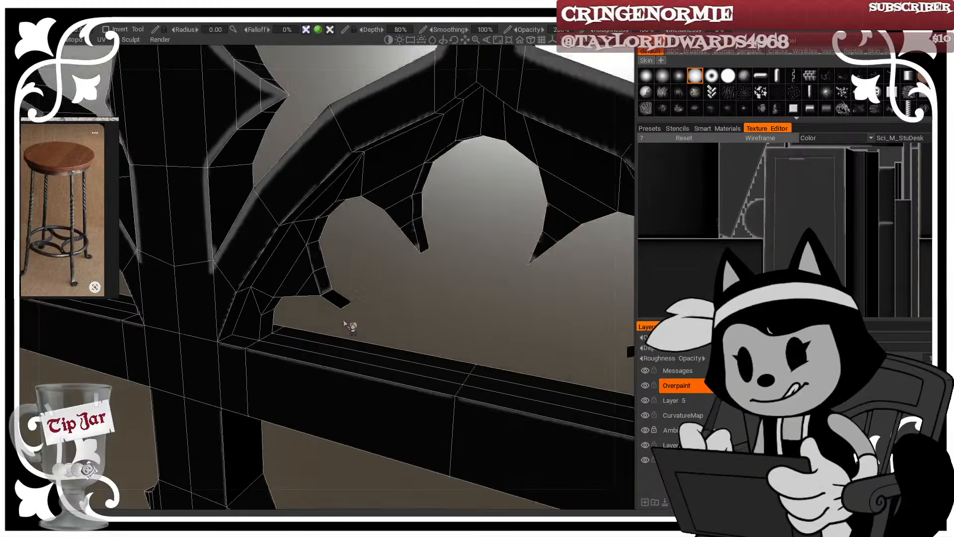
Step: Paint edge highlights along the pointed cusp and adjoining lobe in the upper-left of the fence arch's inner tracery
{"action": "mouse_move", "coordinate": [349, 326]}
{"action": "left_mouse_down"}
{"action": "mouse_move", "coordinate": [298, 311]}
{"action": "mouse_move", "coordinate": [394, 298]}
{"action": "mouse_move", "coordinate": [407, 213]}
{"action": "mouse_move", "coordinate": [401, 170]}
{"action": "mouse_move", "coordinate": [459, 137]}
{"action": "left_mouse_up"}
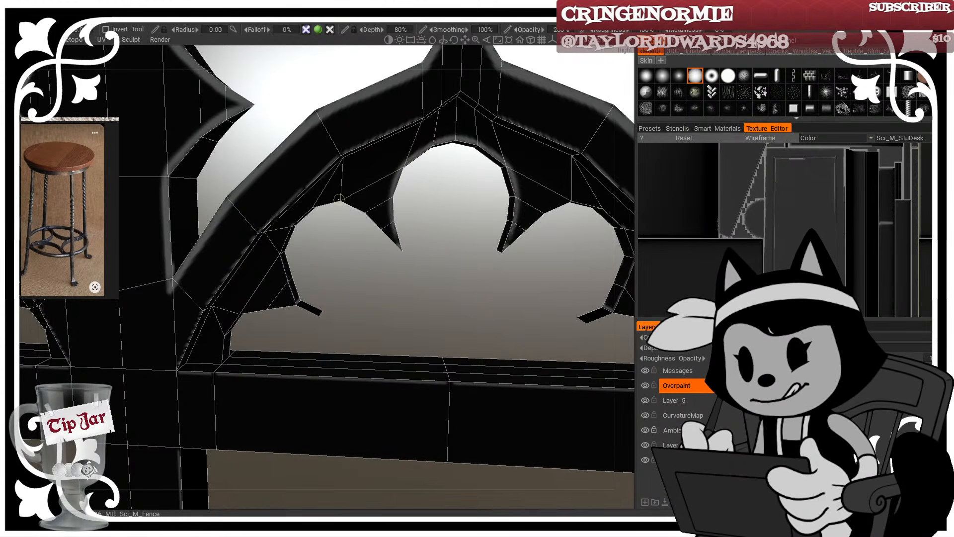
{"action": "left_click_drag", "start_coordinate": [340, 200], "coordinate": [398, 243]}
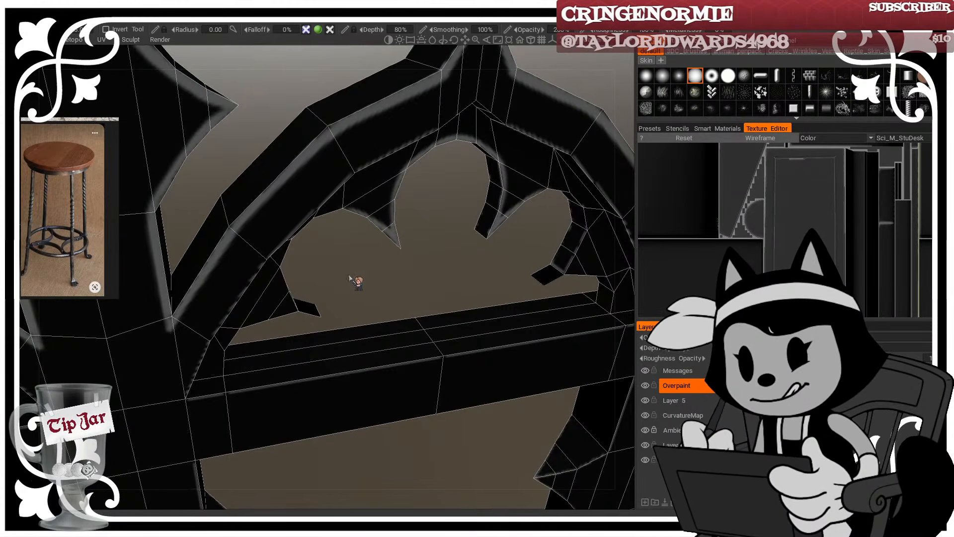
{"action": "left_click_drag", "start_coordinate": [350, 276], "coordinate": [334, 248], "text": "alt"}
{"action": "middle_click_drag", "start_coordinate": [245, 247], "coordinate": [351, 252], "text": "alt"}
{"action": "left_click_drag", "start_coordinate": [489, 370], "coordinate": [392, 293], "text": "alt"}
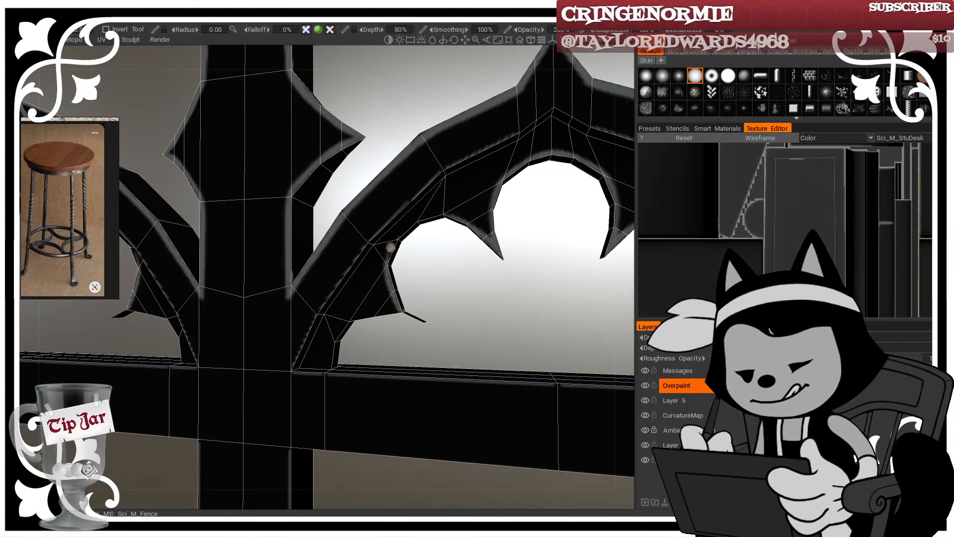
Step: Paint edge highlights around the central lobe and the lower-left cusp of the arch's inner tracery
{"action": "left_click_drag", "start_coordinate": [398, 237], "coordinate": [445, 287], "text": "alt"}
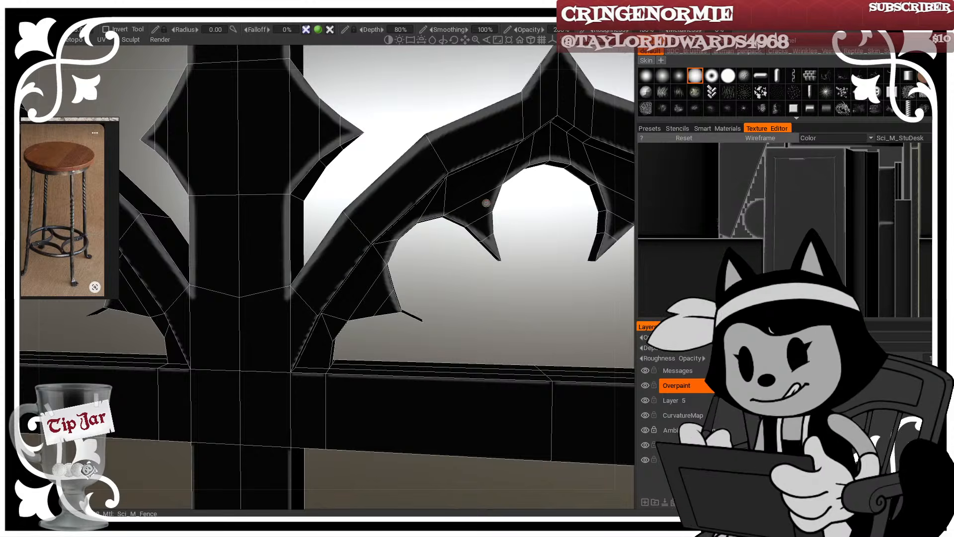
{"action": "left_click_drag", "start_coordinate": [442, 300], "coordinate": [376, 296], "text": "alt"}
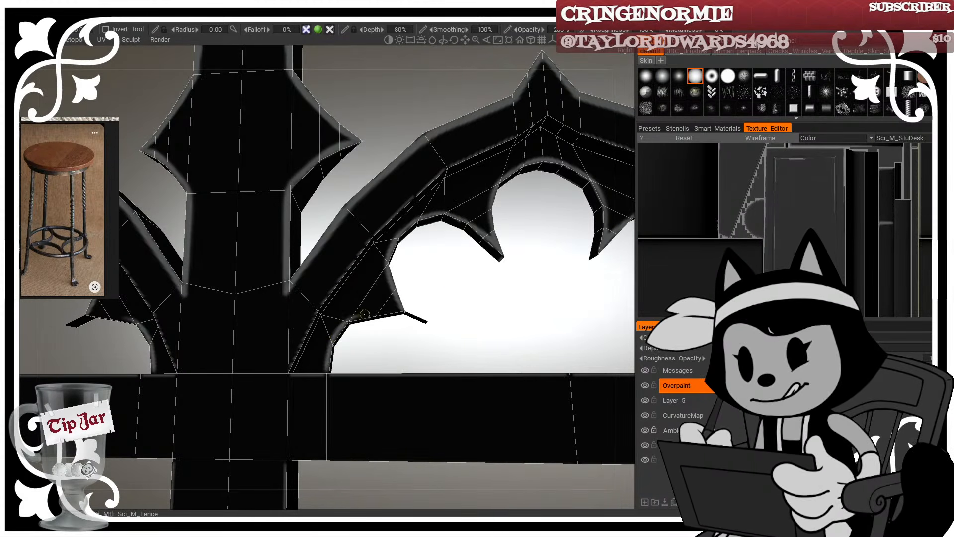
{"action": "mouse_move", "coordinate": [419, 301]}
{"action": "left_mouse_down", "text": "alt"}
{"action": "mouse_move", "coordinate": [428, 281]}
{"action": "mouse_move", "coordinate": [418, 302]}
{"action": "mouse_move", "coordinate": [383, 312]}
{"action": "mouse_move", "coordinate": [441, 300]}
{"action": "mouse_move", "coordinate": [425, 251]}
{"action": "mouse_move", "coordinate": [421, 305]}
{"action": "mouse_move", "coordinate": [401, 309]}
{"action": "left_mouse_up", "text": "alt"}
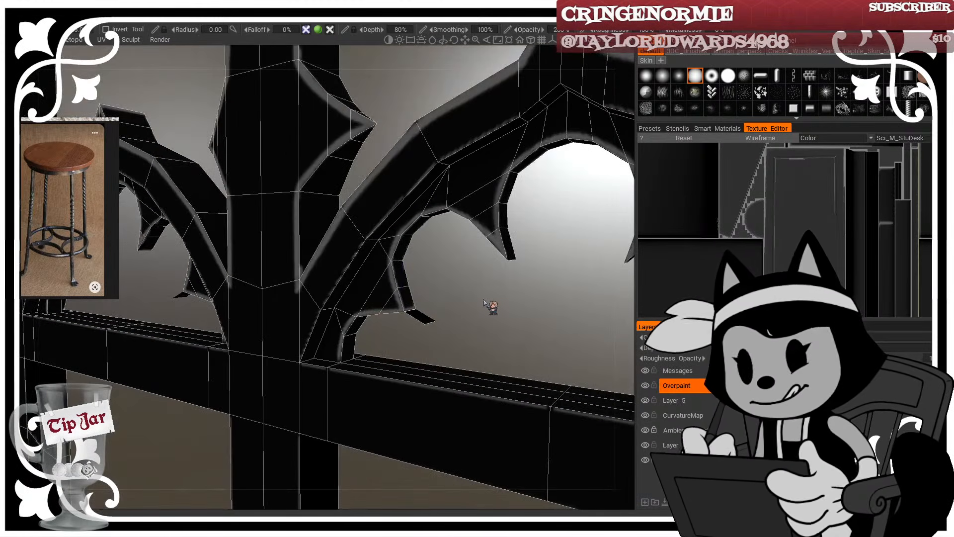
{"action": "left_click_drag", "start_coordinate": [484, 302], "coordinate": [499, 219], "text": "alt"}
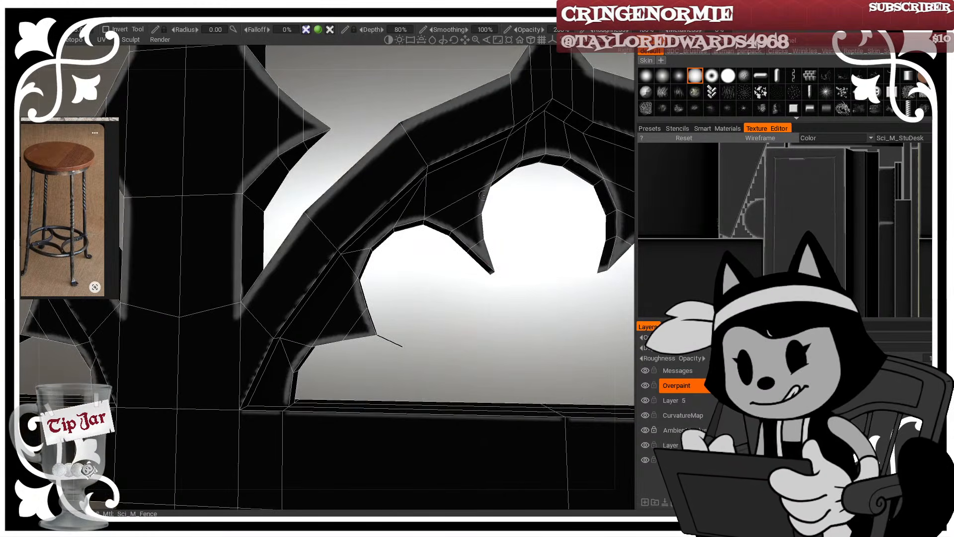
{"action": "left_click_drag", "start_coordinate": [486, 250], "coordinate": [273, 346], "text": "alt"}
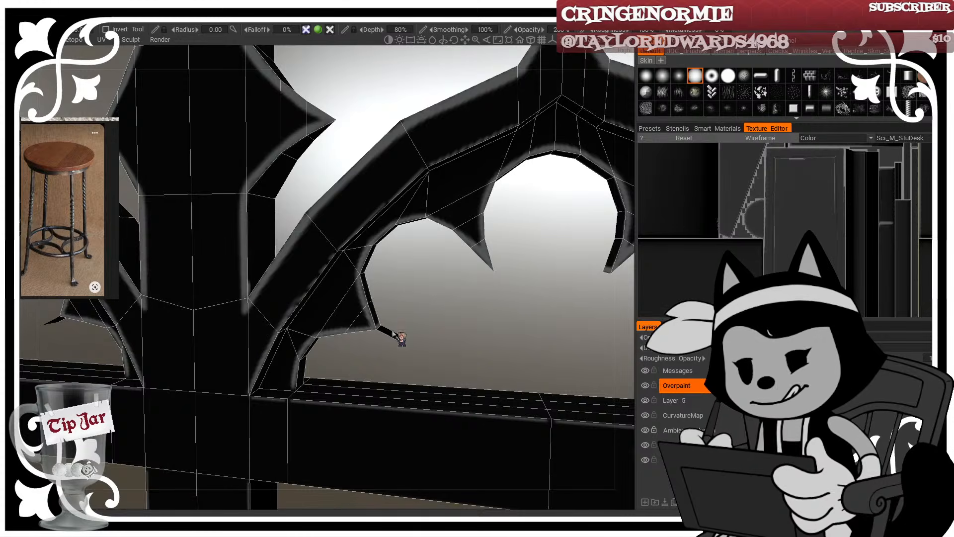
{"action": "left_click_drag", "start_coordinate": [394, 334], "coordinate": [419, 273], "text": "alt"}
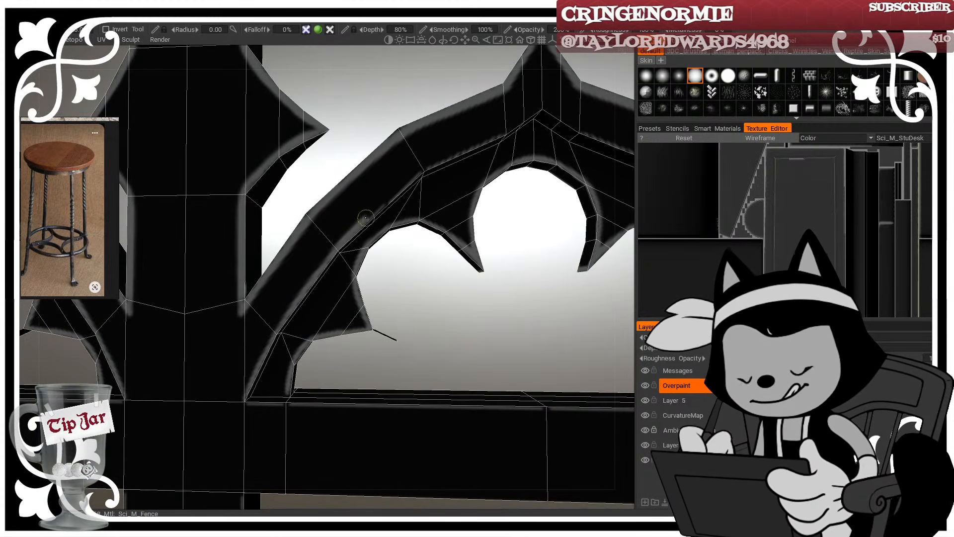
Step: Paint a highlight along the arch's recessed inner line, following its left side up to the apex
{"action": "left_click_drag", "start_coordinate": [422, 169], "coordinate": [476, 148]}
{"action": "middle_click_drag", "start_coordinate": [530, 189], "coordinate": [406, 245]}
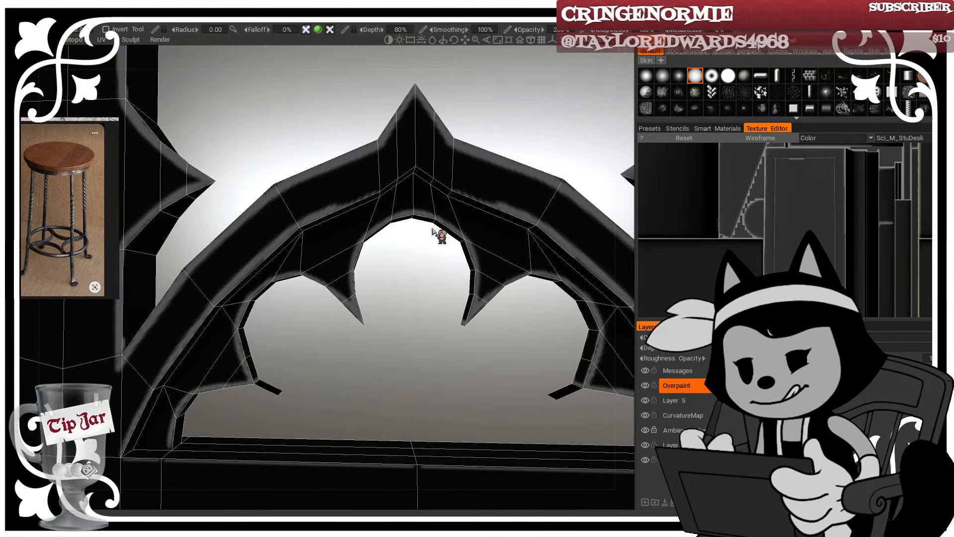
{"action": "left_click_drag", "start_coordinate": [331, 207], "coordinate": [414, 162]}
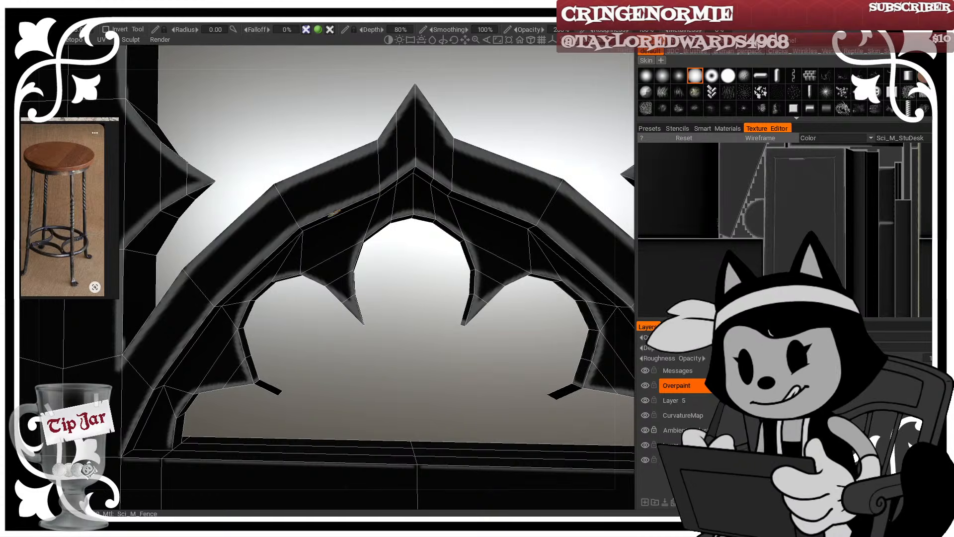
Step: Hide the wireframe and examine the painted edge highlights across the fence's arches and rails
{"action": "key", "text": "w"}
{"action": "right_click_drag", "start_coordinate": [362, 350], "coordinate": [320, 304], "text": "alt"}
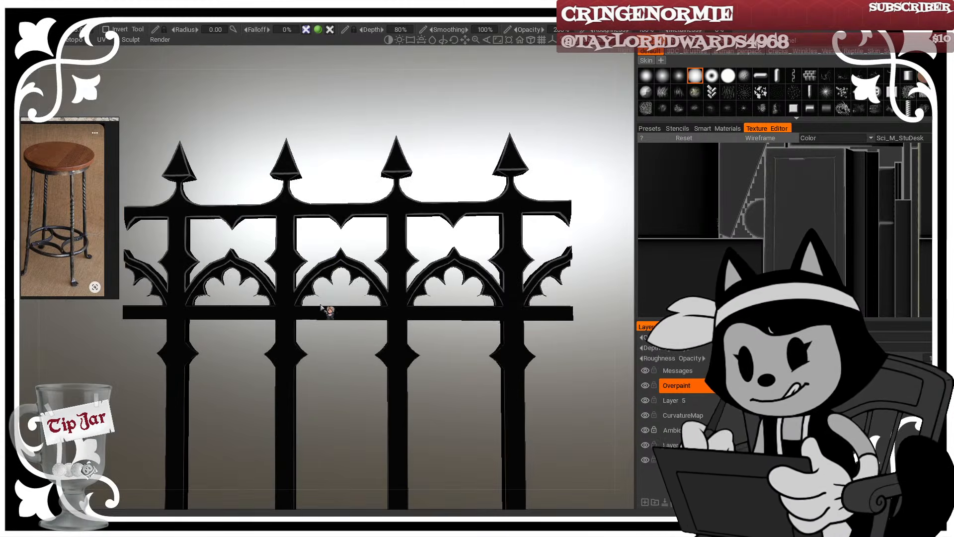
{"action": "left_click_drag", "start_coordinate": [328, 293], "coordinate": [291, 340], "text": "alt"}
{"action": "right_click_drag", "start_coordinate": [292, 340], "coordinate": [324, 334], "text": "alt"}
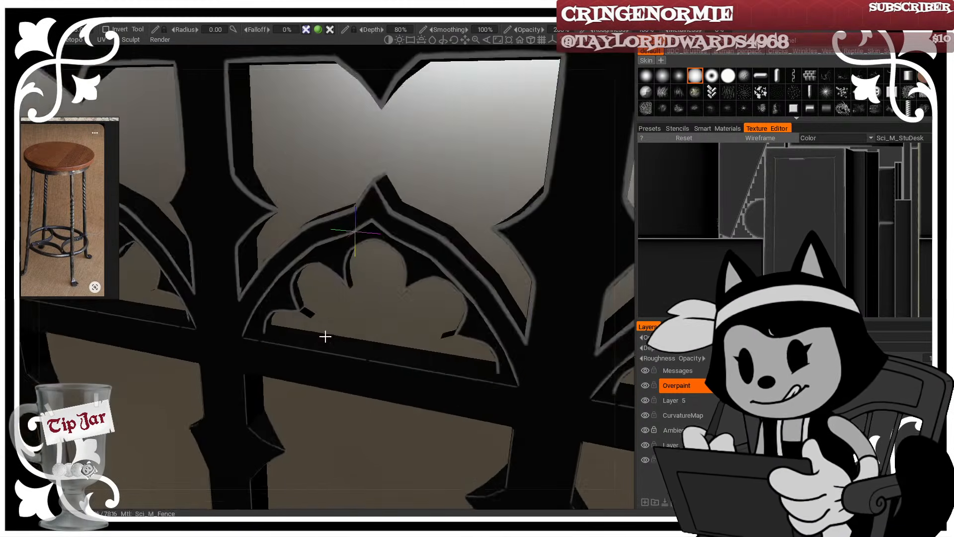
{"action": "left_click_drag", "start_coordinate": [323, 334], "coordinate": [308, 288], "text": "alt"}
{"action": "middle_click_drag", "start_coordinate": [308, 288], "coordinate": [353, 362], "text": "alt"}
{"action": "right_click_drag", "start_coordinate": [353, 361], "coordinate": [362, 341], "text": "alt"}
{"action": "left_click_drag", "start_coordinate": [363, 341], "coordinate": [436, 395], "text": "alt"}
{"action": "right_click_drag", "start_coordinate": [436, 395], "coordinate": [472, 422], "text": "alt"}
{"action": "middle_click_drag", "start_coordinate": [472, 422], "coordinate": [453, 319], "text": "alt"}
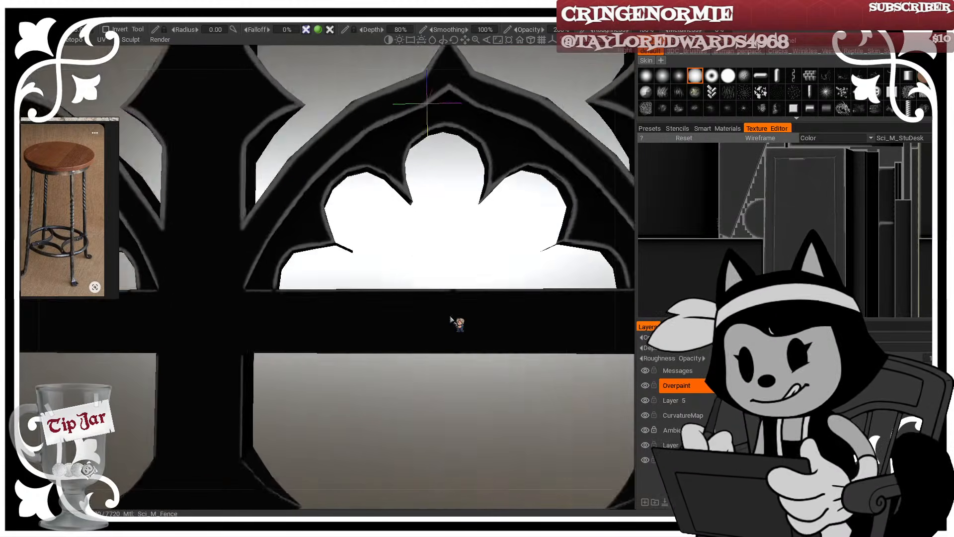
{"action": "left_click_drag", "start_coordinate": [454, 319], "coordinate": [441, 300], "text": "alt"}
Step: Paint a highlight along the front top edge of the rail beneath the arch, using the wireframe as a guide
{"action": "key", "text": "w"}
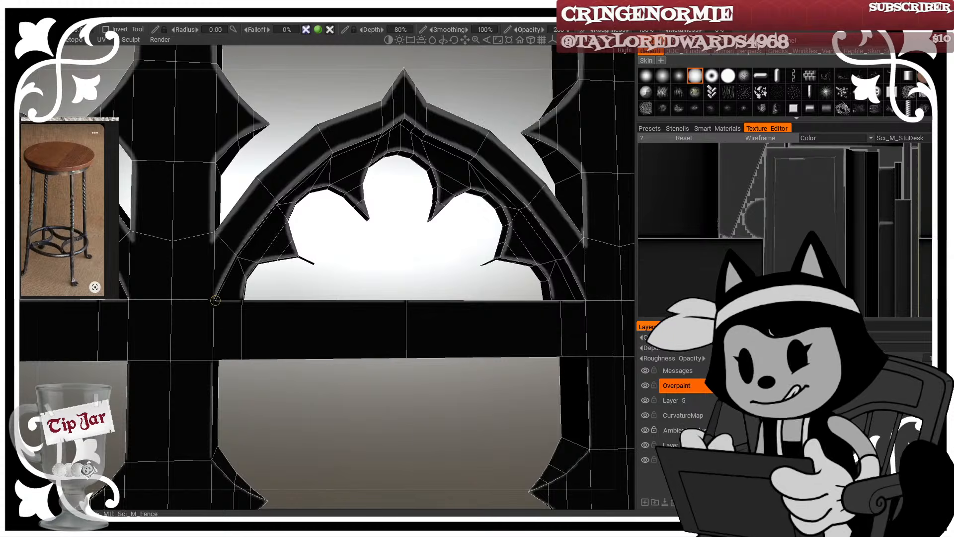
{"action": "left_click_drag", "start_coordinate": [215, 301], "coordinate": [567, 301]}
{"action": "mouse_move", "coordinate": [438, 296]}
{"action": "left_mouse_down", "text": "alt"}
{"action": "mouse_move", "coordinate": [419, 302]}
{"action": "mouse_move", "coordinate": [388, 286]}
{"action": "left_mouse_up", "text": "alt"}
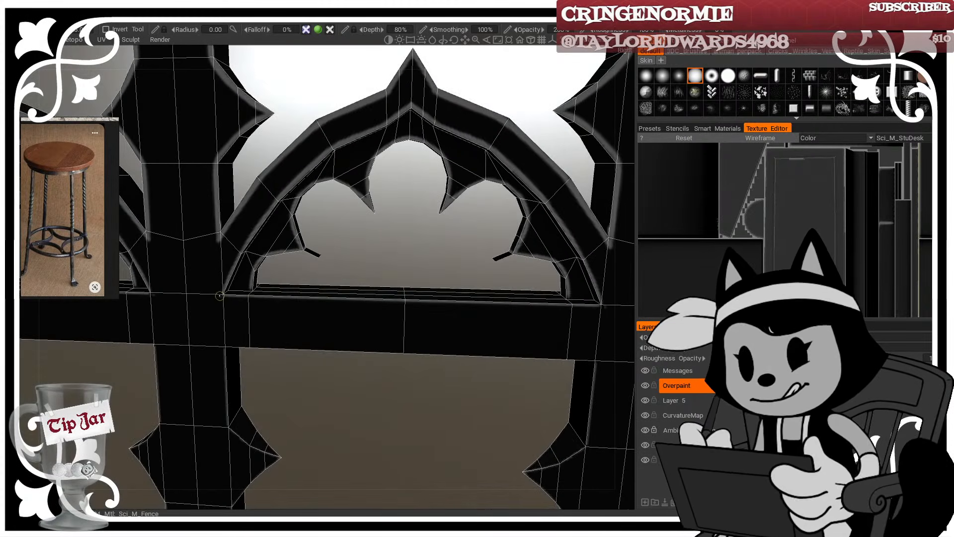
{"action": "mouse_move", "coordinate": [219, 295]}
{"action": "left_mouse_down"}
{"action": "mouse_move", "coordinate": [404, 302]}
{"action": "mouse_move", "coordinate": [329, 276]}
{"action": "left_mouse_up"}
{"action": "key", "text": "w"}
{"action": "mouse_move", "coordinate": [259, 243]}
{"action": "left_mouse_down"}
{"action": "mouse_move", "coordinate": [412, 298]}
{"action": "mouse_move", "coordinate": [395, 292]}
{"action": "left_mouse_up"}
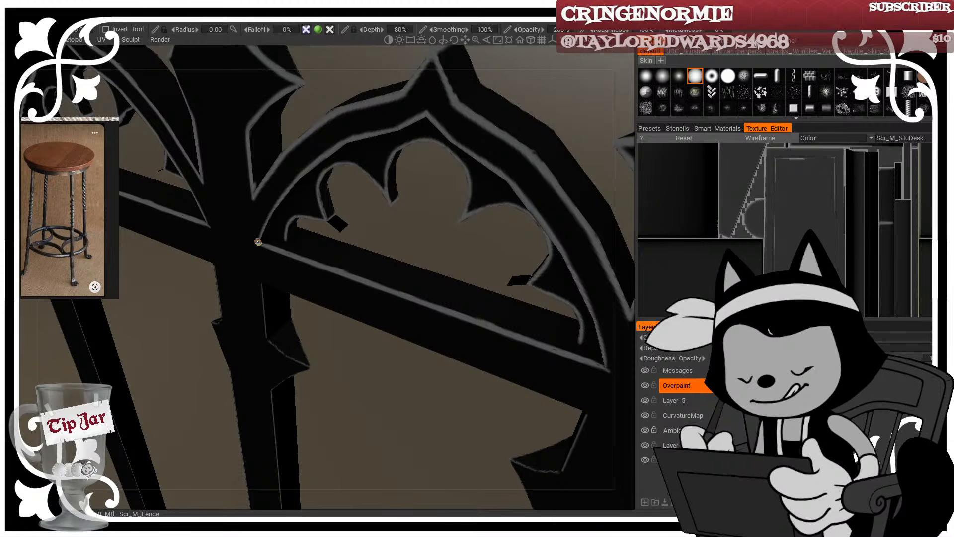
Step: Erase stray paint beside the rail's top-edge highlight and return to the paint brush
{"action": "left_click", "coordinate": [18, 279]}
{"action": "left_click_drag", "start_coordinate": [412, 218], "coordinate": [367, 227], "text": "alt"}
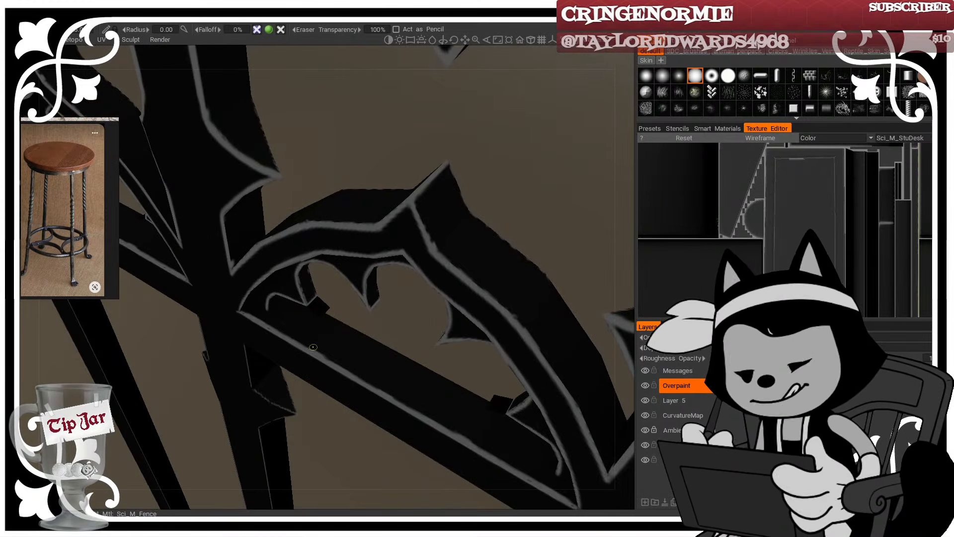
{"action": "left_click_drag", "start_coordinate": [299, 341], "coordinate": [322, 354]}
{"action": "left_click", "coordinate": [21, 103]}
{"action": "mouse_move", "coordinate": [293, 175]}
{"action": "left_mouse_down", "text": "alt"}
{"action": "mouse_move", "coordinate": [309, 151]}
{"action": "mouse_move", "coordinate": [302, 117]}
{"action": "left_mouse_up", "text": "alt"}
{"action": "left_click", "coordinate": [20, 277]}
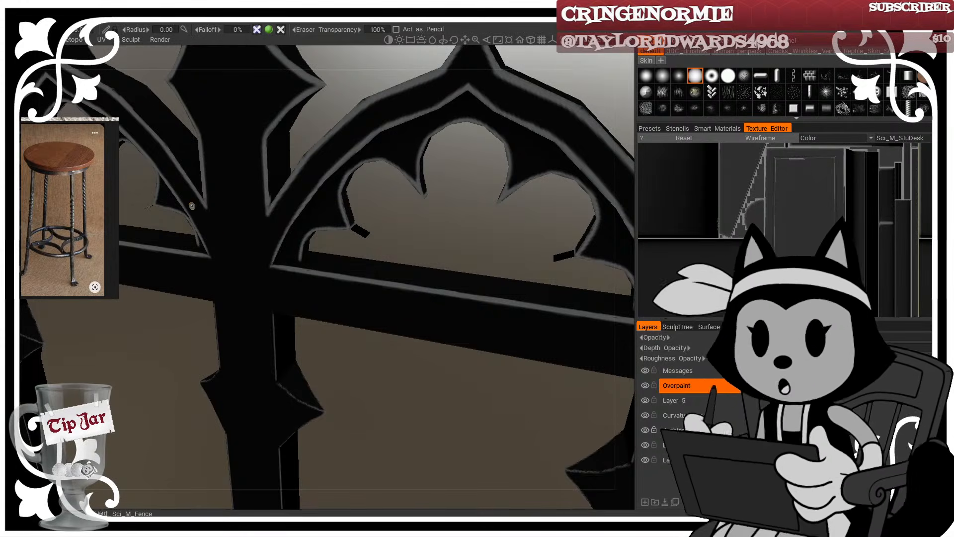
{"action": "left_click", "coordinate": [21, 103]}
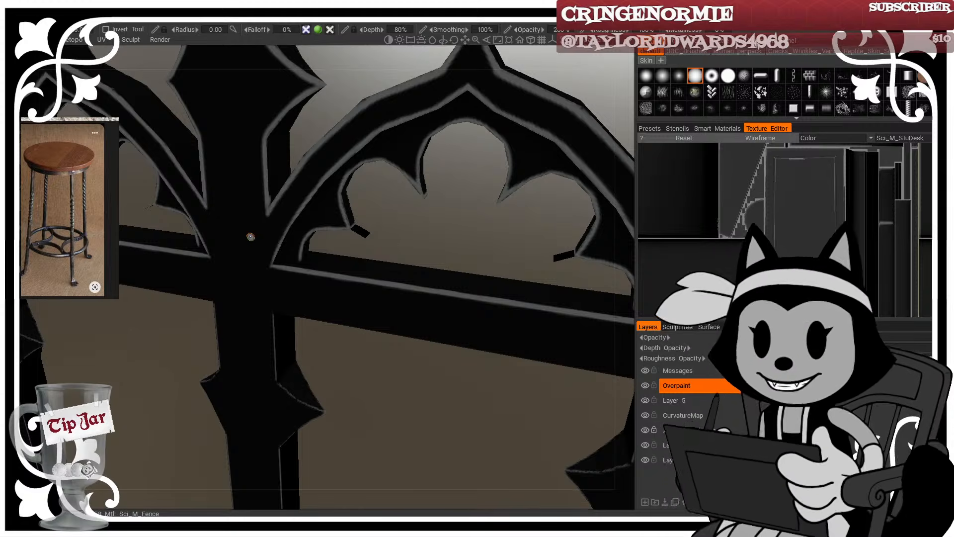
Step: Paint edge highlights along the rail's lower front edge and down the post toward its diamond ornament
{"action": "mouse_move", "coordinate": [35, 30]}
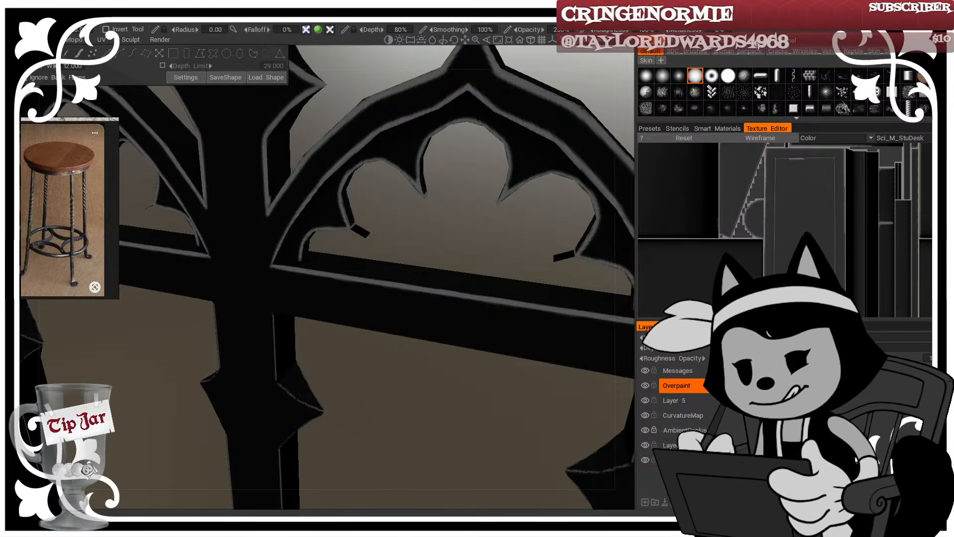
{"action": "middle_click_drag", "start_coordinate": [370, 390], "coordinate": [389, 386]}
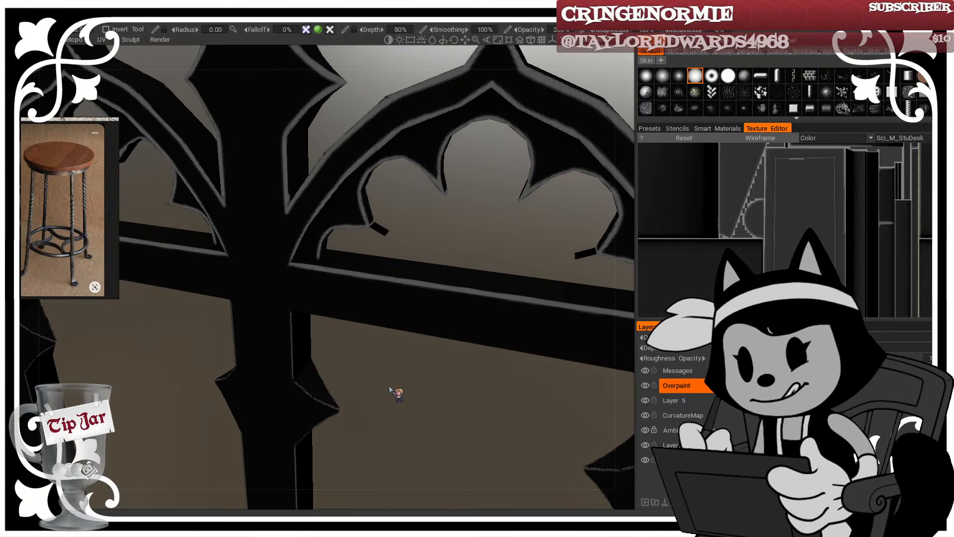
{"action": "right_click_drag", "start_coordinate": [389, 387], "coordinate": [351, 374]}
{"action": "left_click_drag", "start_coordinate": [351, 374], "coordinate": [389, 369]}
{"action": "right_click_drag", "start_coordinate": [389, 368], "coordinate": [344, 342]}
{"action": "left_click_drag", "start_coordinate": [345, 342], "coordinate": [348, 321]}
{"action": "right_click_drag", "start_coordinate": [348, 321], "coordinate": [390, 355]}
{"action": "middle_click_drag", "start_coordinate": [390, 356], "coordinate": [406, 352]}
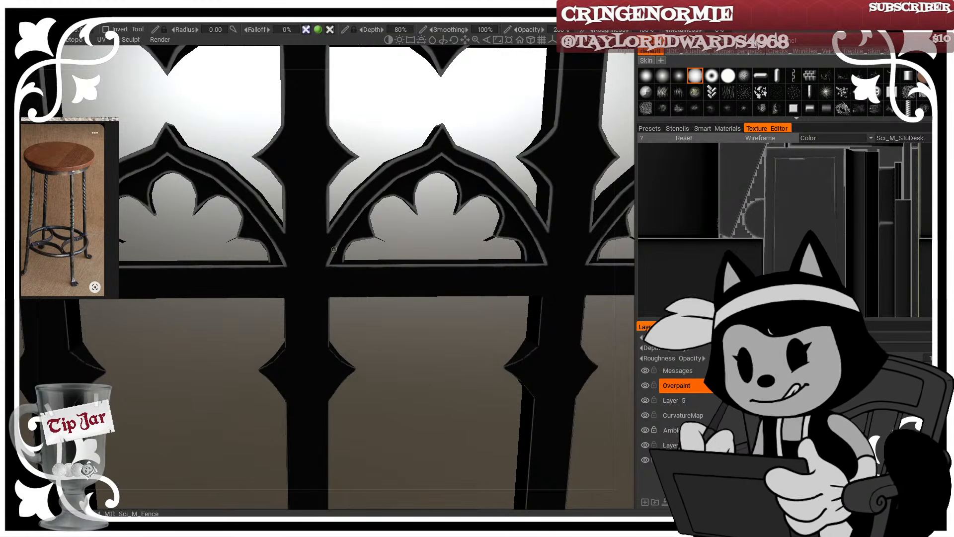
{"action": "mouse_move", "coordinate": [373, 312]}
{"action": "left_mouse_down"}
{"action": "mouse_move", "coordinate": [388, 338]}
{"action": "mouse_move", "coordinate": [381, 308]}
{"action": "mouse_move", "coordinate": [348, 298]}
{"action": "left_mouse_up"}
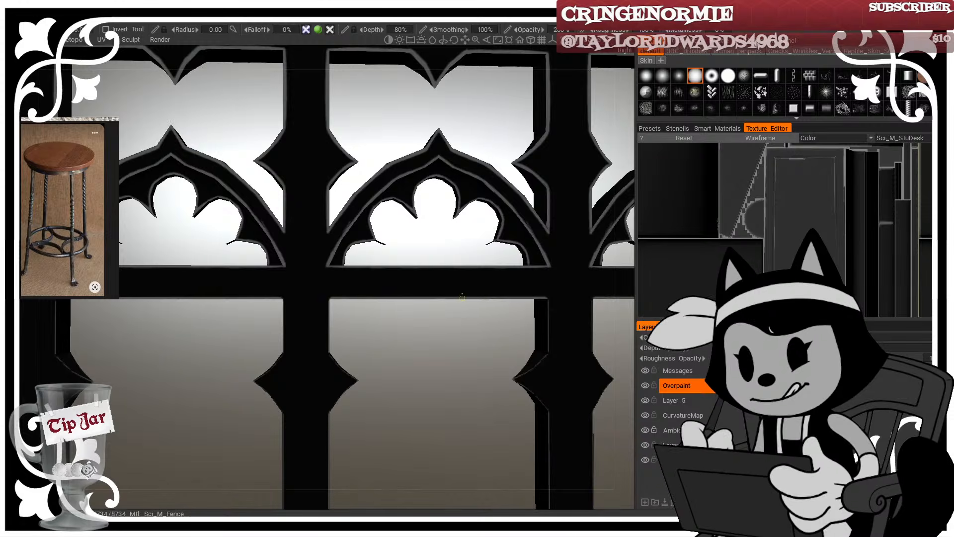
{"action": "mouse_move", "coordinate": [323, 296]}
{"action": "left_mouse_down"}
{"action": "mouse_move", "coordinate": [328, 351]}
{"action": "mouse_move", "coordinate": [354, 379]}
{"action": "mouse_move", "coordinate": [344, 330]}
{"action": "left_mouse_up"}
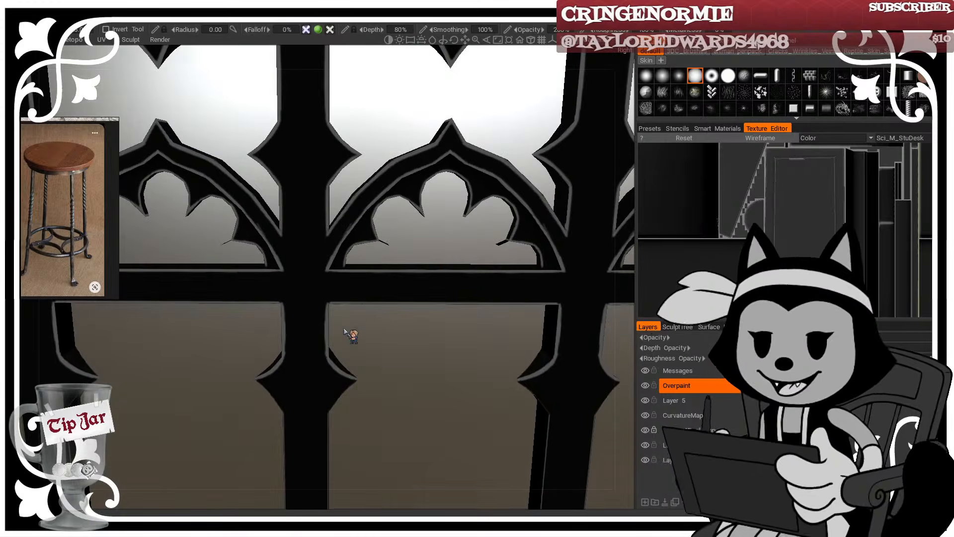
Step: Try to repaint the highlight along the rail's lower front edge between two posts in one straight stroke
{"action": "left_click_drag", "start_coordinate": [460, 354], "coordinate": [471, 354]}
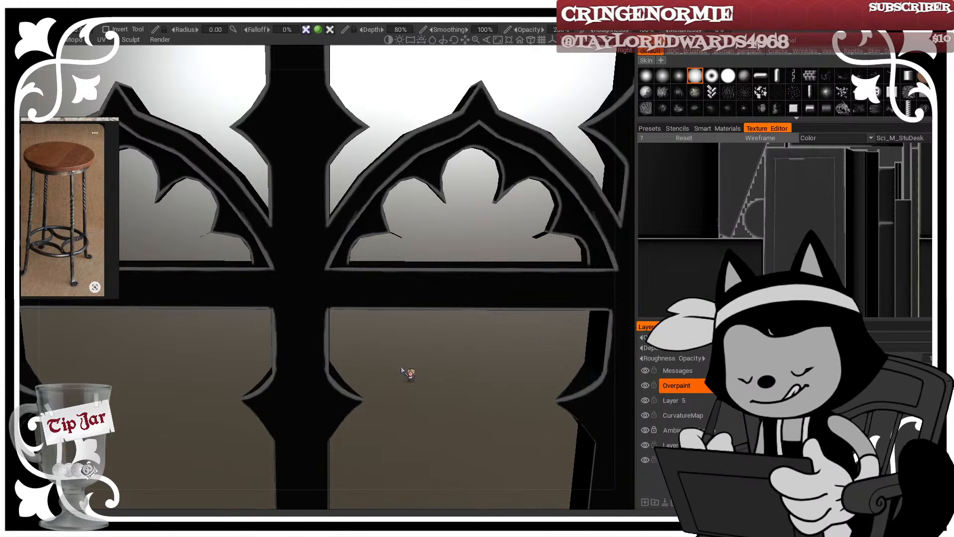
{"action": "mouse_move", "coordinate": [407, 373]}
{"action": "left_mouse_down"}
{"action": "mouse_move", "coordinate": [392, 282]}
{"action": "mouse_move", "coordinate": [399, 363]}
{"action": "left_mouse_up"}
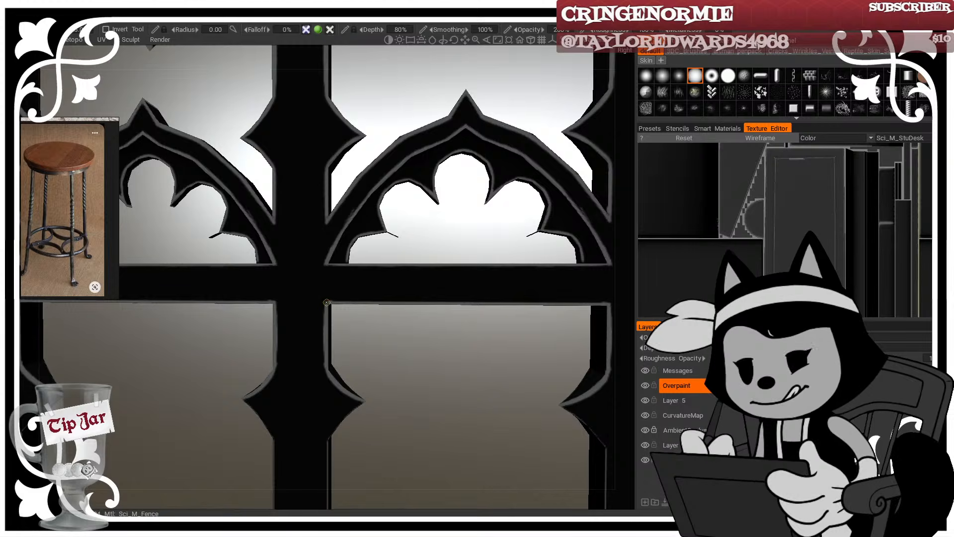
{"action": "left_click_drag", "start_coordinate": [326, 302], "coordinate": [568, 303]}
{"action": "key", "text": "ctrl+z"}
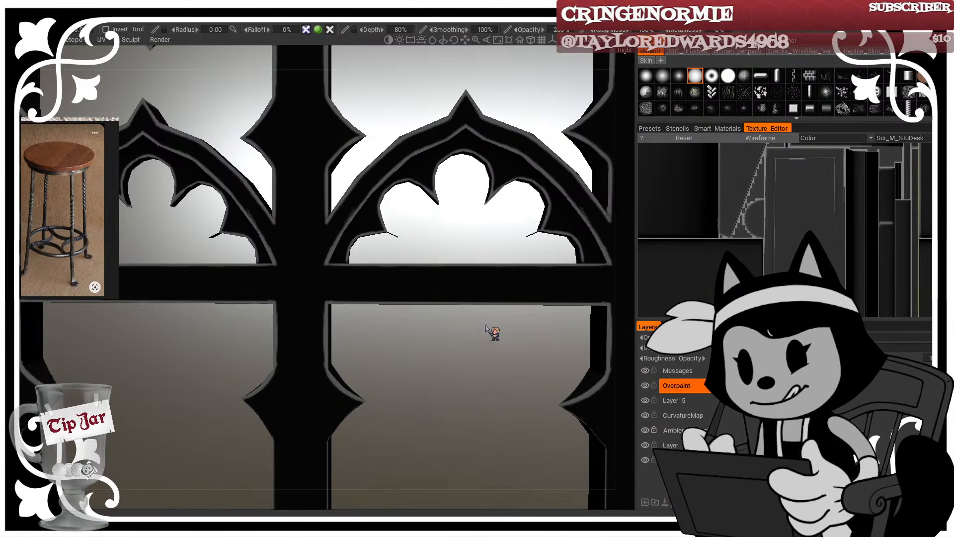
Step: Paint edge highlights around the lower half of the post's diamond ornament and onto the shaft below it
{"action": "left_click_drag", "start_coordinate": [490, 334], "coordinate": [350, 303]}
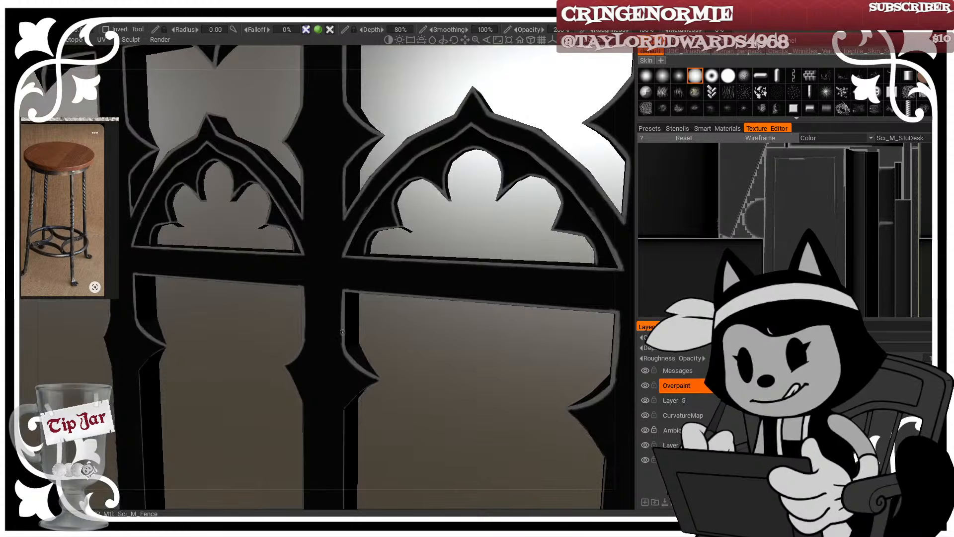
{"action": "left_click_drag", "start_coordinate": [373, 335], "coordinate": [396, 336]}
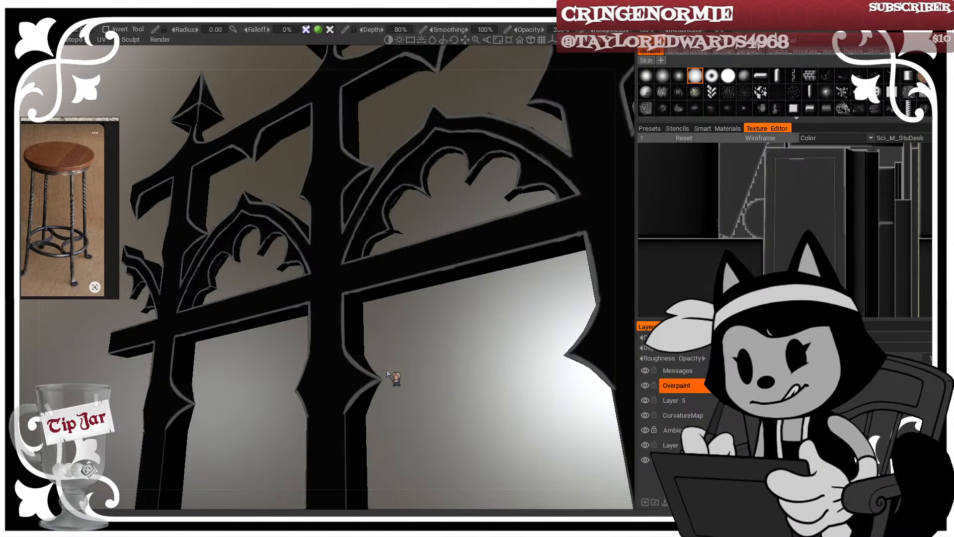
{"action": "left_click_drag", "start_coordinate": [386, 370], "coordinate": [436, 377]}
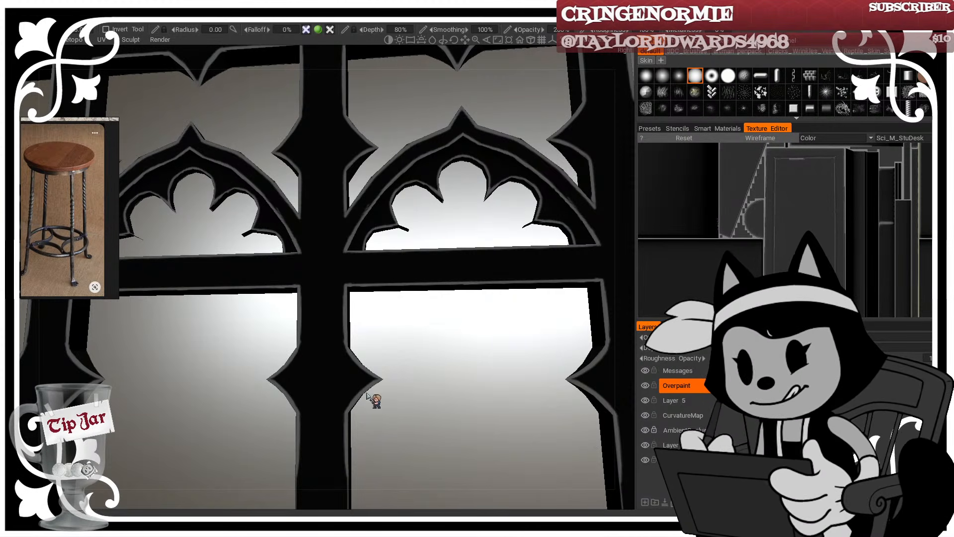
{"action": "scroll", "coordinate": [390, 351], "scroll_direction": "down", "scroll_amount": 5}
{"action": "left_click_drag", "start_coordinate": [396, 349], "coordinate": [407, 368]}
{"action": "scroll", "coordinate": [383, 399], "scroll_direction": "up", "scroll_amount": 2}
{"action": "middle_click_drag", "start_coordinate": [407, 368], "coordinate": [390, 262]}
{"action": "scroll", "coordinate": [446, 243], "scroll_direction": "up", "scroll_amount": 4}
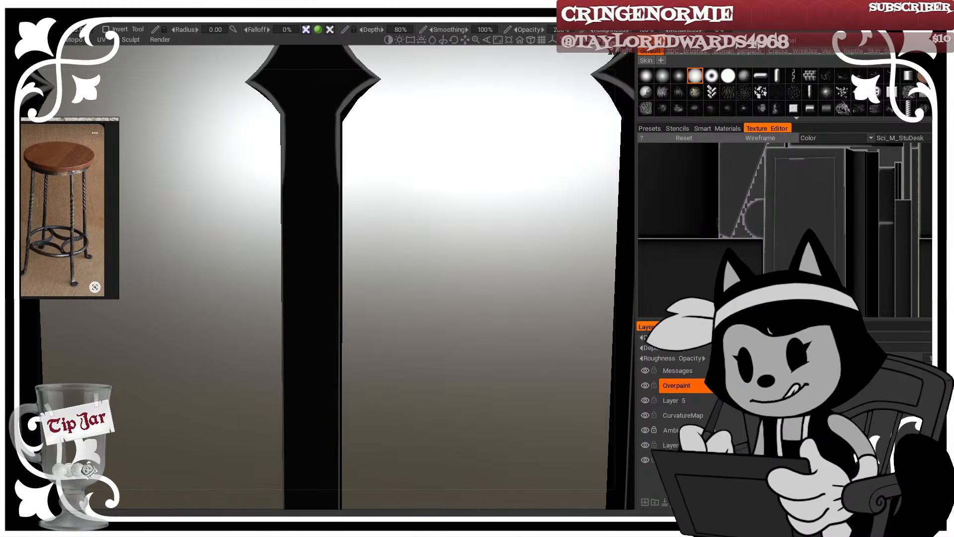
Step: Switch to an orthographic view from the right side that shows the fence
{"action": "left_click", "coordinate": [625, 50]}
{"action": "left_click", "coordinate": [523, 95]}
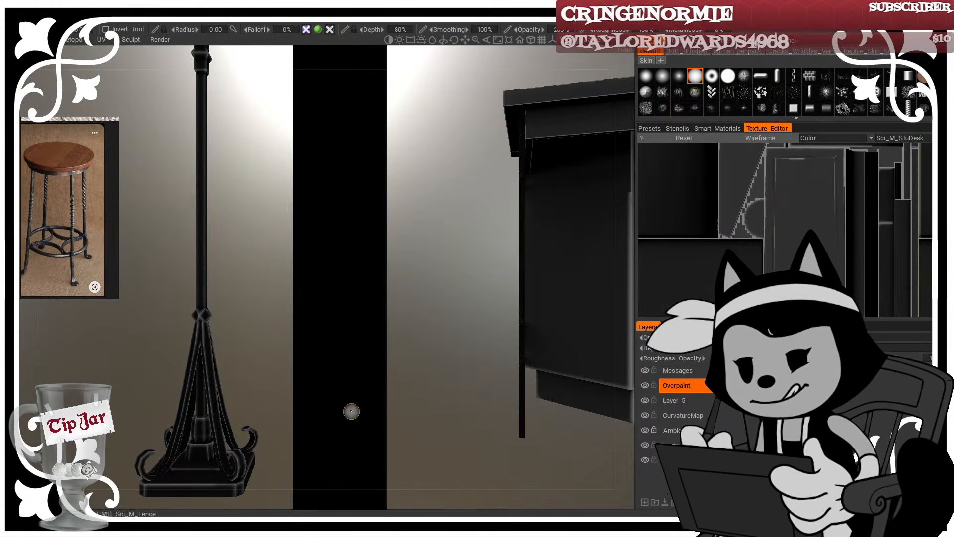
{"action": "left_click", "coordinate": [529, 40]}
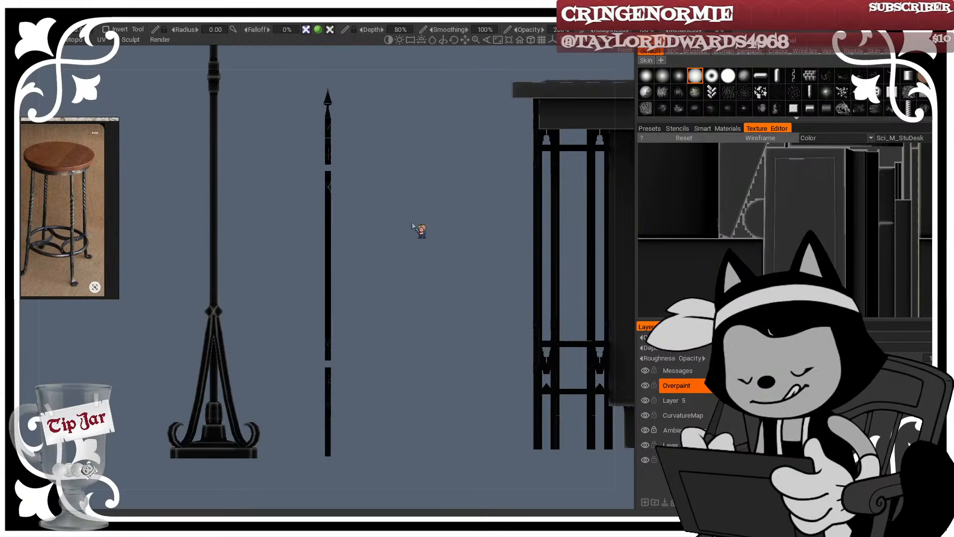
{"action": "left_click", "coordinate": [624, 50]}
{"action": "left_click", "coordinate": [527, 114]}
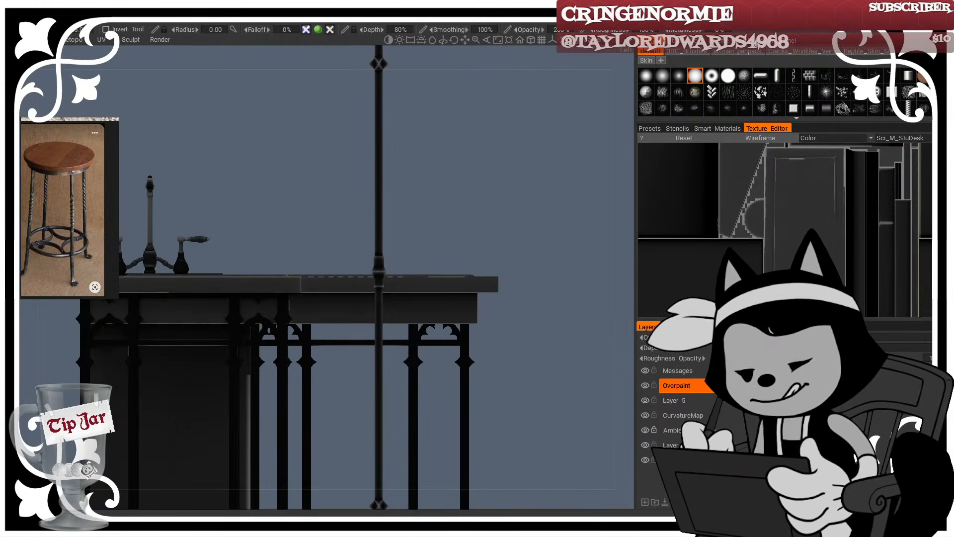
{"action": "middle_click_drag", "start_coordinate": [229, 231], "coordinate": [457, 216]}
{"action": "right_click_drag", "start_coordinate": [457, 216], "coordinate": [269, 158]}
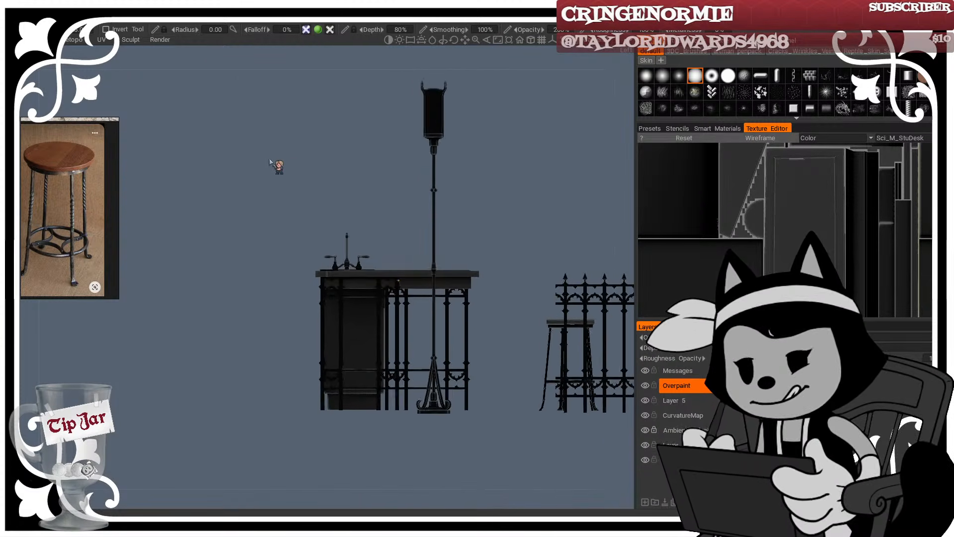
{"action": "middle_click_drag", "start_coordinate": [438, 251], "coordinate": [279, 238]}
{"action": "middle_click_drag", "start_coordinate": [526, 298], "coordinate": [395, 259]}
{"action": "right_click_drag", "start_coordinate": [395, 259], "coordinate": [426, 215]}
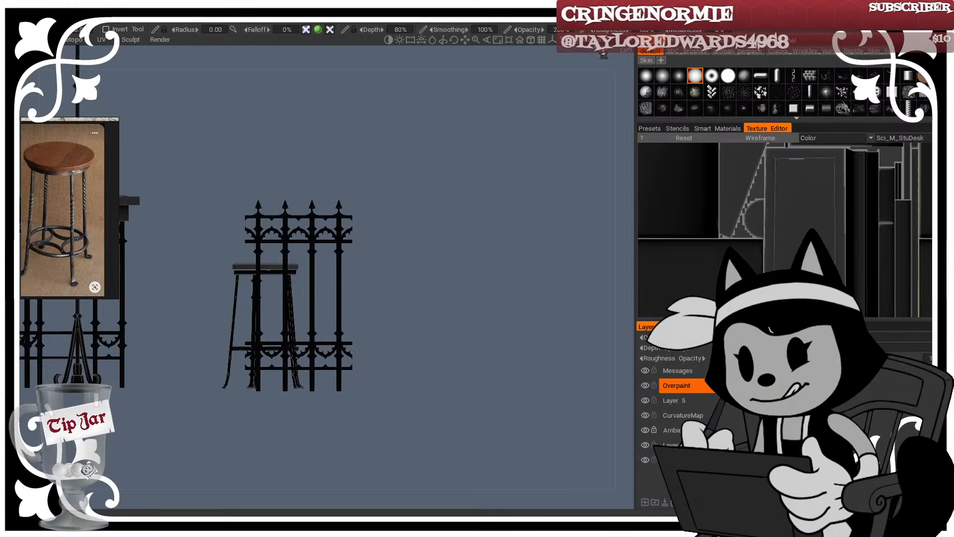
{"action": "left_click", "coordinate": [592, 44]}
{"action": "left_click", "coordinate": [516, 121]}
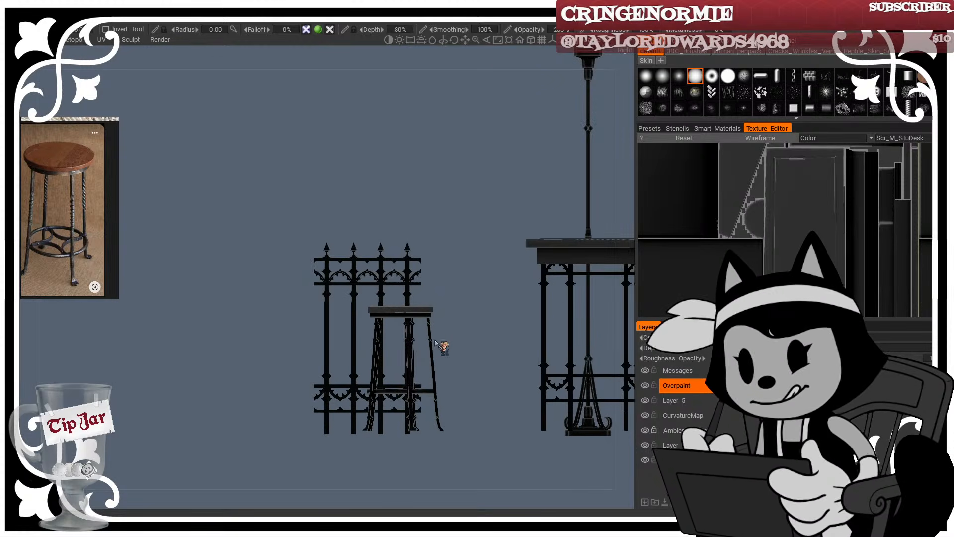
Step: Examine the fence's posts, lower rail and inverted arches up close, with and without the wireframe overlay
{"action": "middle_click_drag", "start_coordinate": [353, 311], "coordinate": [338, 267]}
{"action": "right_click_drag", "start_coordinate": [338, 267], "coordinate": [451, 360]}
{"action": "right_click_drag", "start_coordinate": [410, 304], "coordinate": [519, 204]}
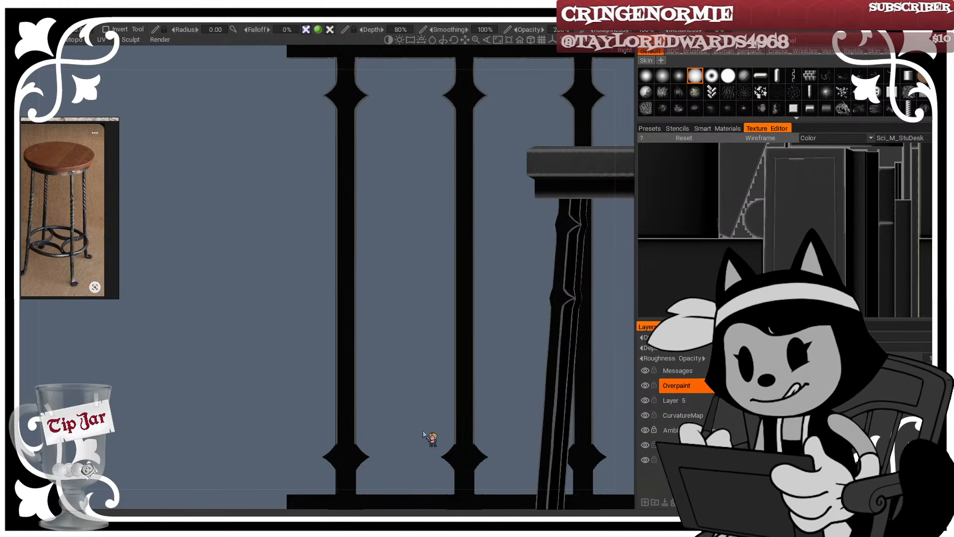
{"action": "middle_click_drag", "start_coordinate": [442, 409], "coordinate": [441, 123]}
{"action": "right_click_drag", "start_coordinate": [399, 112], "coordinate": [461, 195]}
{"action": "middle_click_drag", "start_coordinate": [462, 198], "coordinate": [394, 266]}
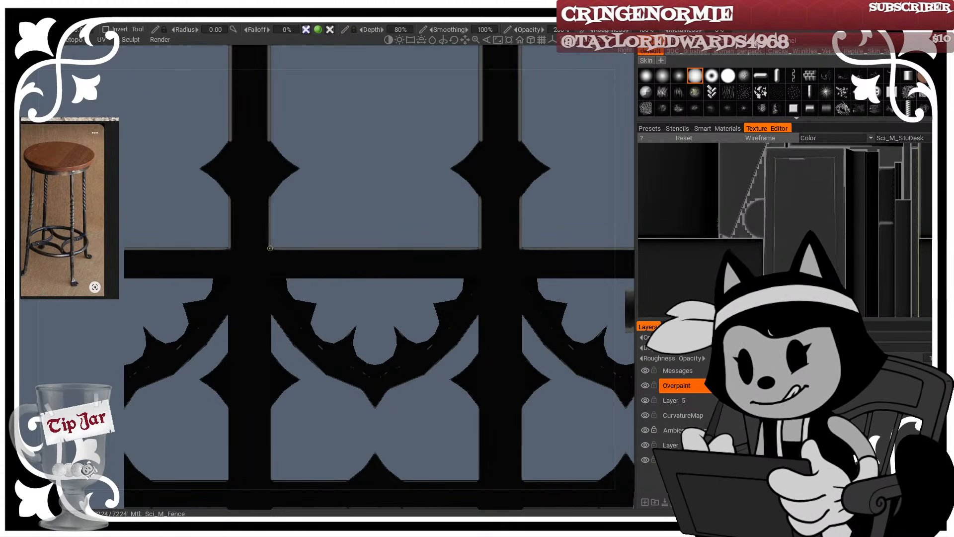
{"action": "key", "text": "w"}
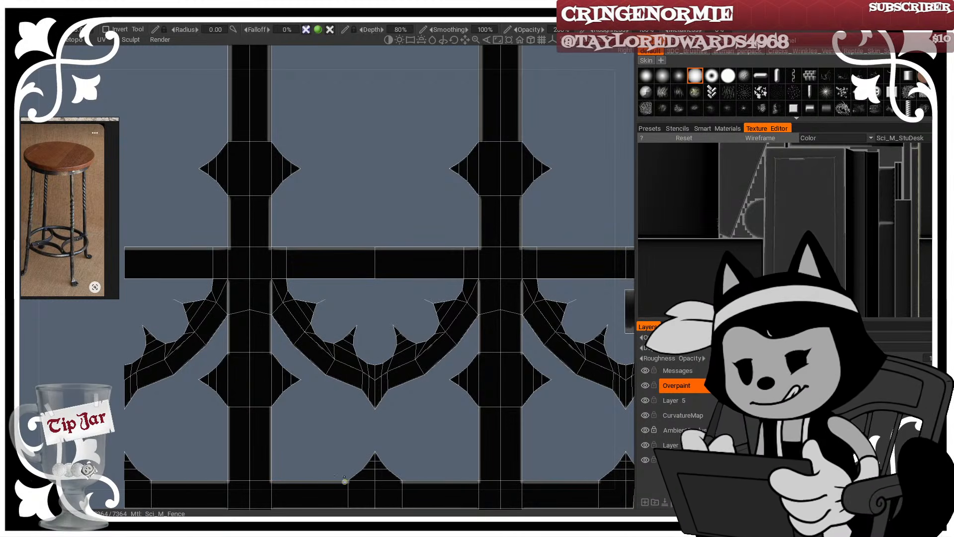
{"action": "key", "text": "w"}
{"action": "right_click_drag", "start_coordinate": [282, 287], "coordinate": [330, 239], "text": "alt"}
{"action": "left_click_drag", "start_coordinate": [340, 262], "coordinate": [326, 303], "text": "alt"}
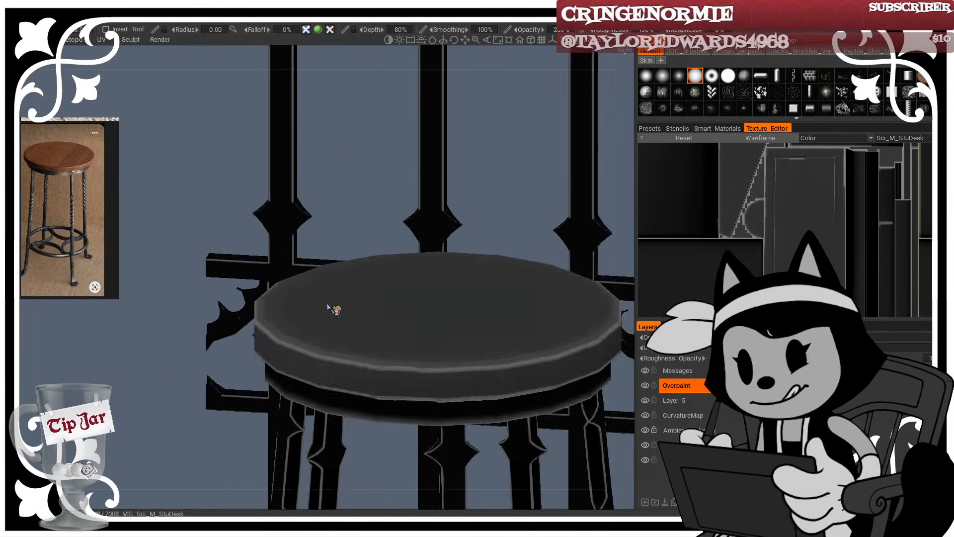
{"action": "right_click_drag", "start_coordinate": [326, 303], "coordinate": [427, 318], "text": "alt"}
Step: Return to perspective and paint edge highlights along the curved sides of the diamond ornament above the lower rail
{"action": "left_click", "coordinate": [531, 40]}
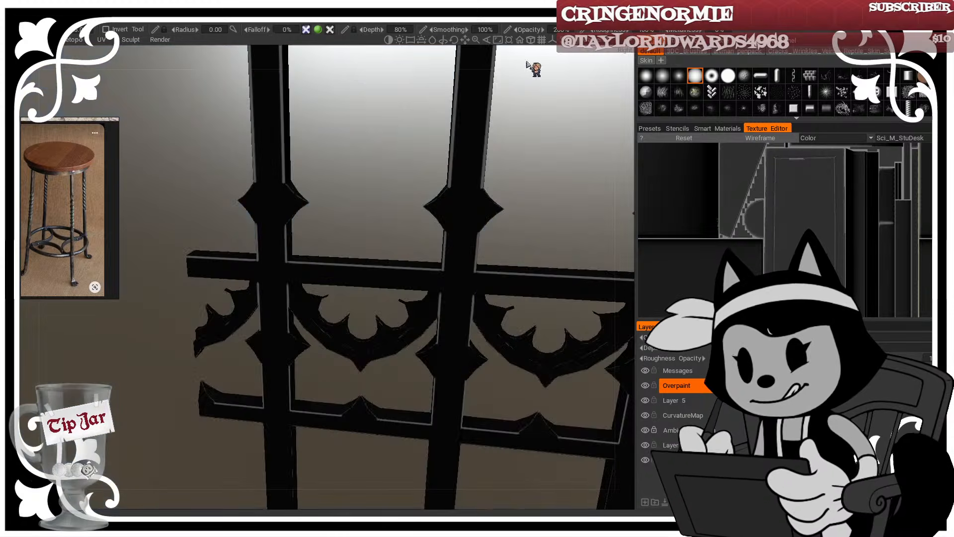
{"action": "middle_click_drag", "start_coordinate": [380, 219], "coordinate": [397, 257], "text": "alt"}
{"action": "mouse_move", "coordinate": [397, 256]}
{"action": "right_mouse_down", "text": "alt"}
{"action": "mouse_move", "coordinate": [411, 326]}
{"action": "mouse_move", "coordinate": [442, 326]}
{"action": "right_mouse_up", "text": "alt"}
{"action": "left_click_drag", "start_coordinate": [306, 300], "coordinate": [347, 330]}
{"action": "mouse_move", "coordinate": [382, 279]}
{"action": "left_mouse_down", "text": "alt"}
{"action": "mouse_move", "coordinate": [319, 285]}
{"action": "mouse_move", "coordinate": [357, 285]}
{"action": "left_mouse_up", "text": "alt"}
{"action": "left_click_drag", "start_coordinate": [346, 282], "coordinate": [352, 328]}
{"action": "left_click_drag", "start_coordinate": [365, 271], "coordinate": [428, 270], "text": "alt"}
{"action": "left_click_drag", "start_coordinate": [328, 368], "coordinate": [377, 324]}
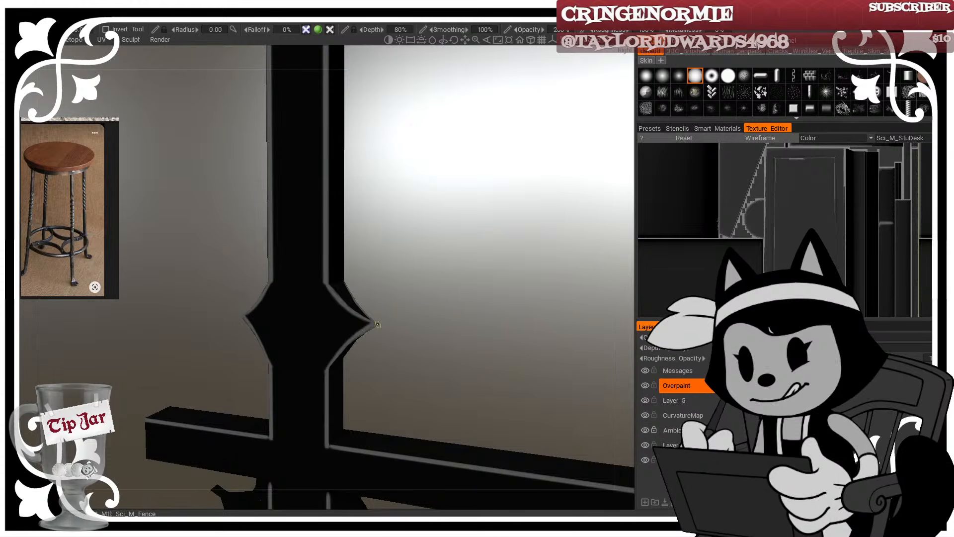
Step: Paint a long highlight along the rear vertical edge of the post's side face above the diamond ornament
{"action": "mouse_move", "coordinate": [335, 360]}
{"action": "left_mouse_down", "text": "alt"}
{"action": "mouse_move", "coordinate": [367, 298]}
{"action": "mouse_move", "coordinate": [358, 368]}
{"action": "mouse_move", "coordinate": [371, 368]}
{"action": "mouse_move", "coordinate": [359, 412]}
{"action": "left_mouse_up", "text": "alt"}
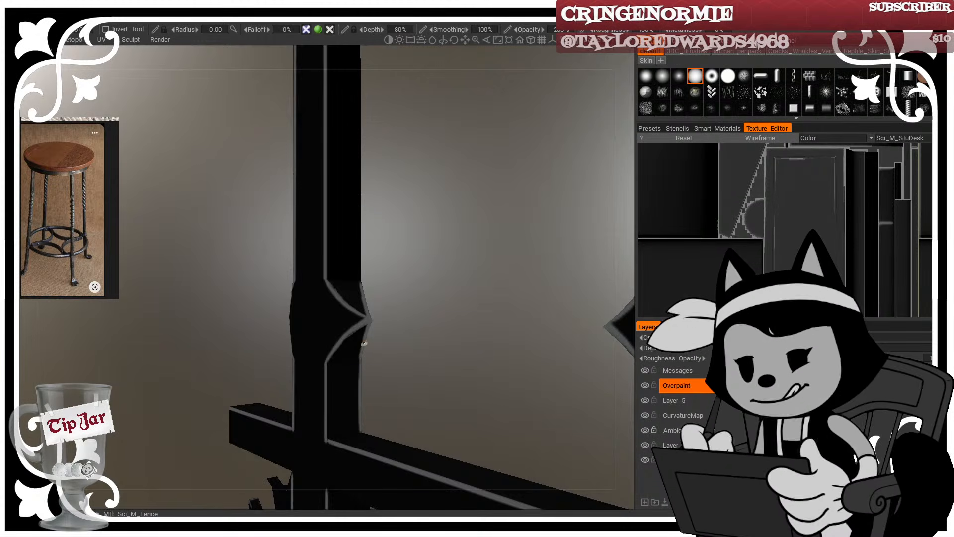
{"action": "left_click_drag", "start_coordinate": [361, 282], "coordinate": [361, 86]}
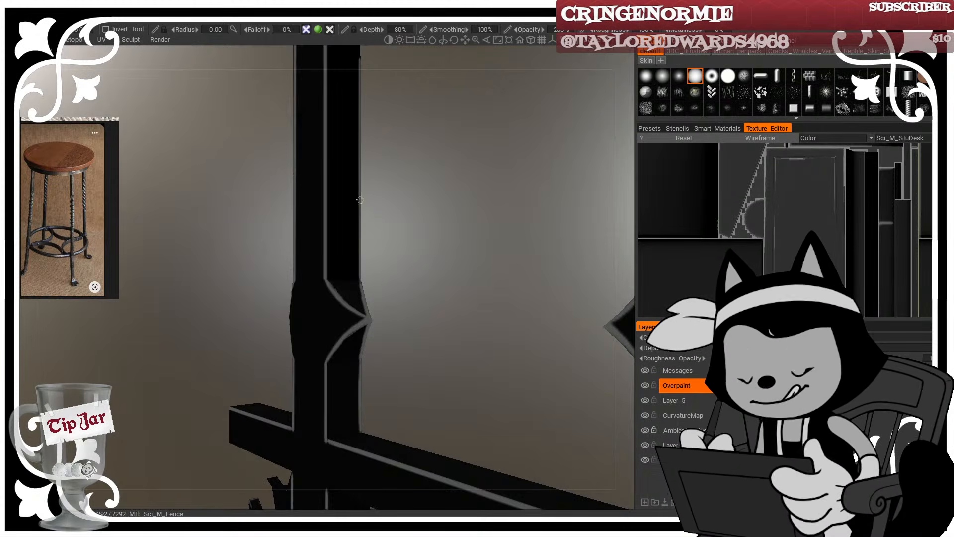
{"action": "middle_click_drag", "start_coordinate": [393, 294], "coordinate": [362, 406], "text": "alt"}
{"action": "middle_click_drag", "start_coordinate": [342, 271], "coordinate": [371, 324], "text": "alt"}
{"action": "left_click_drag", "start_coordinate": [370, 86], "coordinate": [369, 496]}
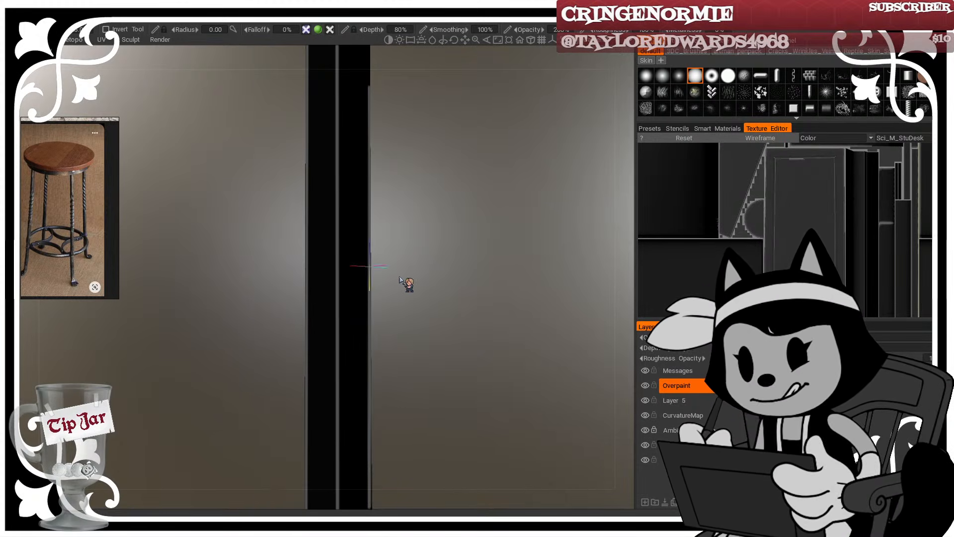
{"action": "middle_click_drag", "start_coordinate": [400, 280], "coordinate": [415, 157], "text": "alt"}
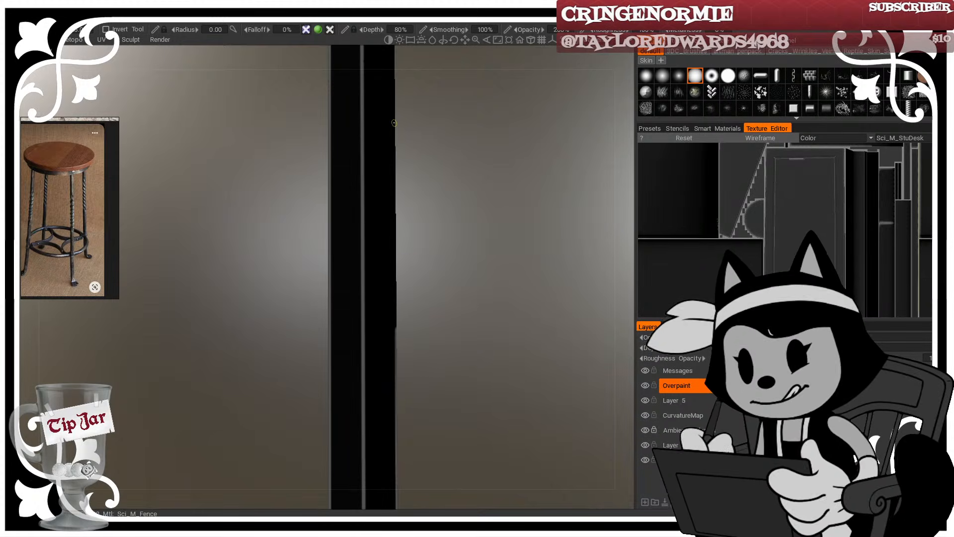
{"action": "left_click_drag", "start_coordinate": [394, 123], "coordinate": [396, 347]}
Step: Inspect the highlights on the post, its diamond ornament and the lower rail joint from several angles
{"action": "left_click_drag", "start_coordinate": [398, 297], "coordinate": [401, 385], "text": "alt"}
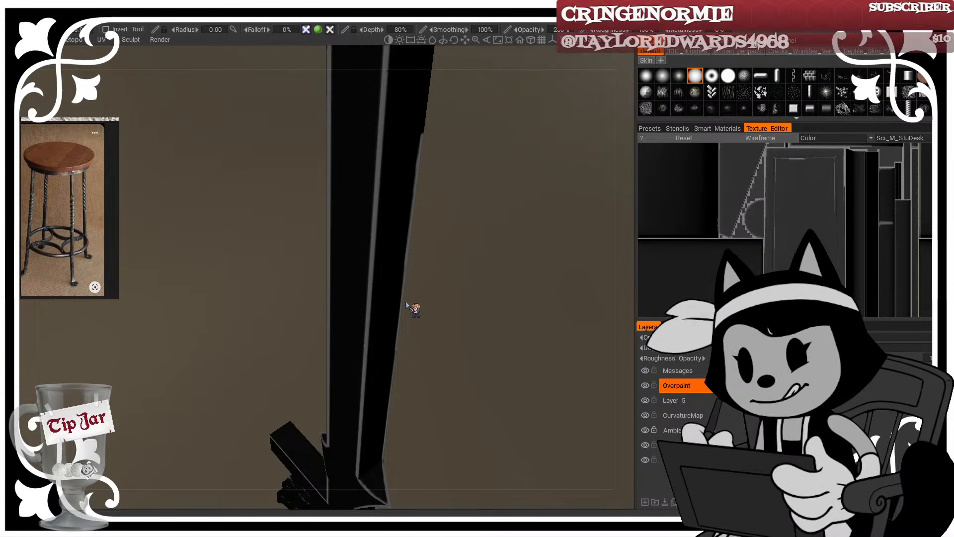
{"action": "left_click_drag", "start_coordinate": [406, 304], "coordinate": [353, 230]}
{"action": "scroll", "coordinate": [392, 274], "scroll_direction": "down", "scroll_amount": 5}
{"action": "scroll", "coordinate": [420, 276], "scroll_direction": "up", "scroll_amount": 6}
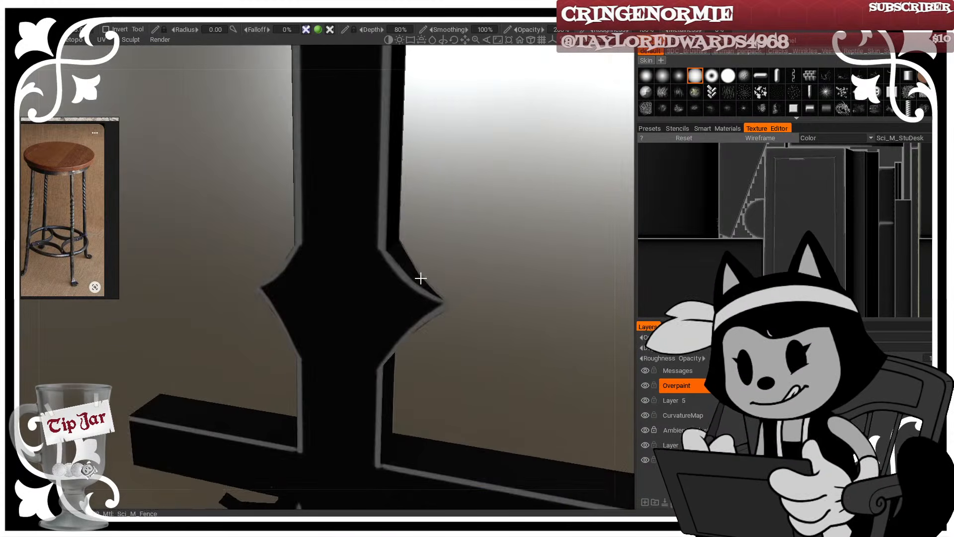
{"action": "left_click_drag", "start_coordinate": [415, 255], "coordinate": [445, 236]}
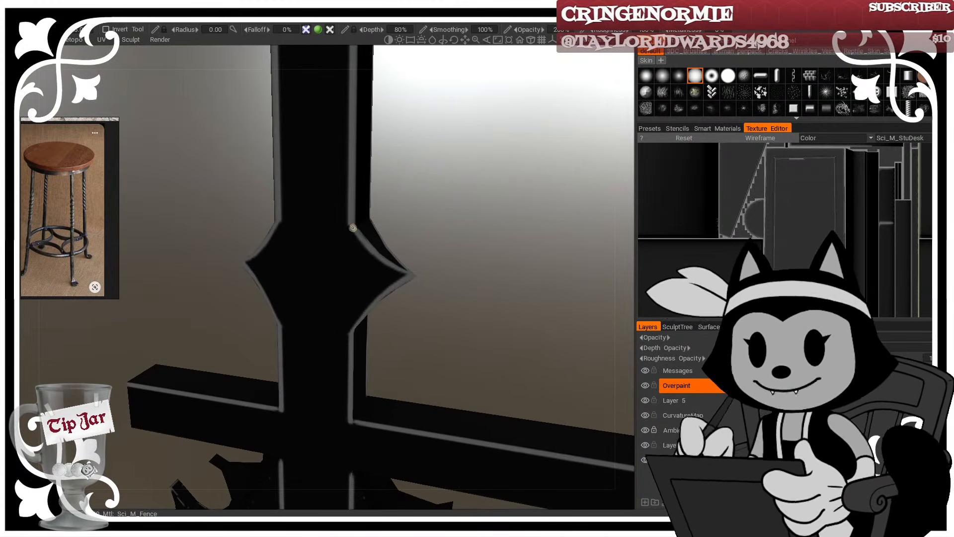
{"action": "left_click_drag", "start_coordinate": [374, 251], "coordinate": [363, 318]}
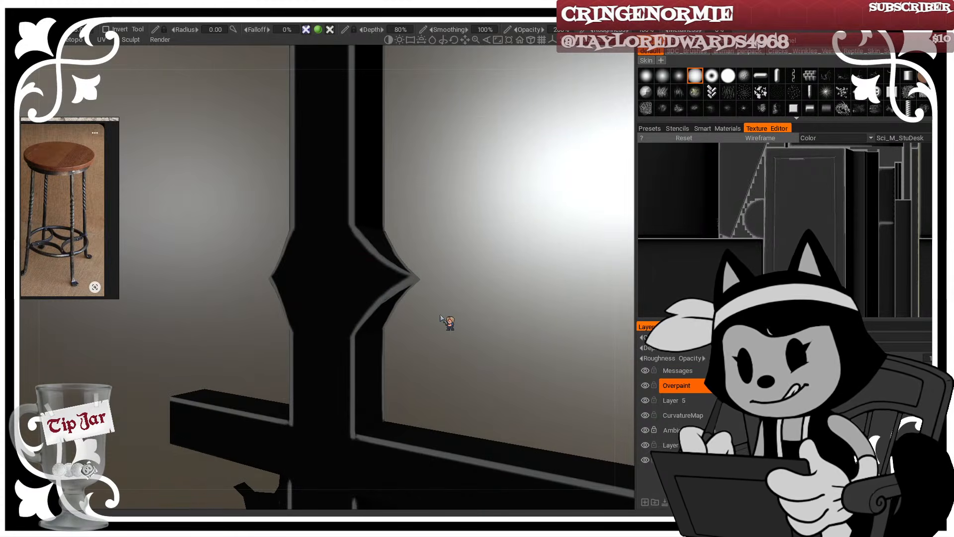
{"action": "middle_click_drag", "start_coordinate": [443, 309], "coordinate": [420, 188]}
{"action": "left_click_drag", "start_coordinate": [414, 203], "coordinate": [491, 219]}
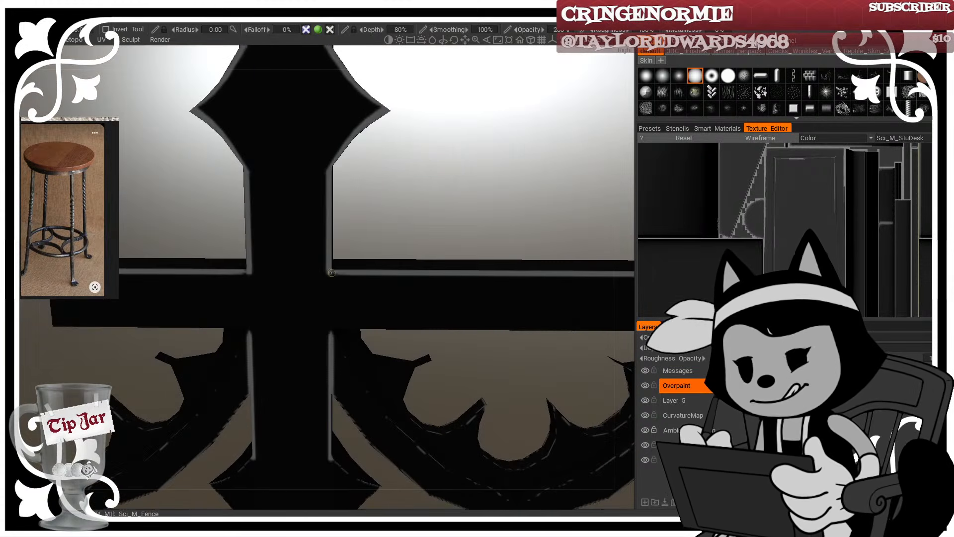
{"action": "left_click_drag", "start_coordinate": [426, 193], "coordinate": [425, 225]}
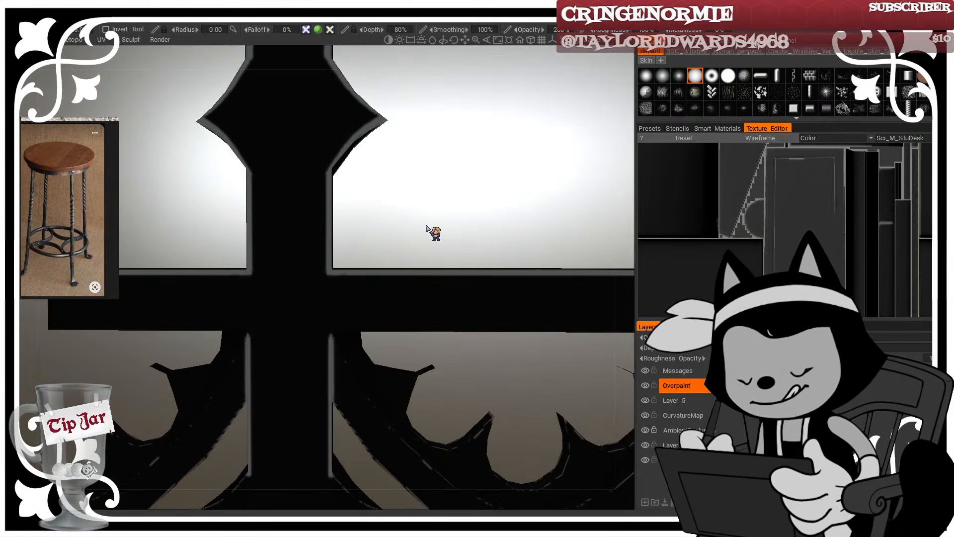
Step: Show the wireframe overlay and examine the rail and post joint beneath the upper arches
{"action": "middle_click_drag", "start_coordinate": [420, 312], "coordinate": [422, 251]}
{"action": "key", "text": "w"}
{"action": "right_click_drag", "start_coordinate": [426, 251], "coordinate": [355, 273]}
{"action": "middle_click_drag", "start_coordinate": [351, 195], "coordinate": [350, 312]}
{"action": "right_click_drag", "start_coordinate": [351, 312], "coordinate": [382, 328]}
{"action": "middle_click_drag", "start_coordinate": [322, 252], "coordinate": [333, 264]}
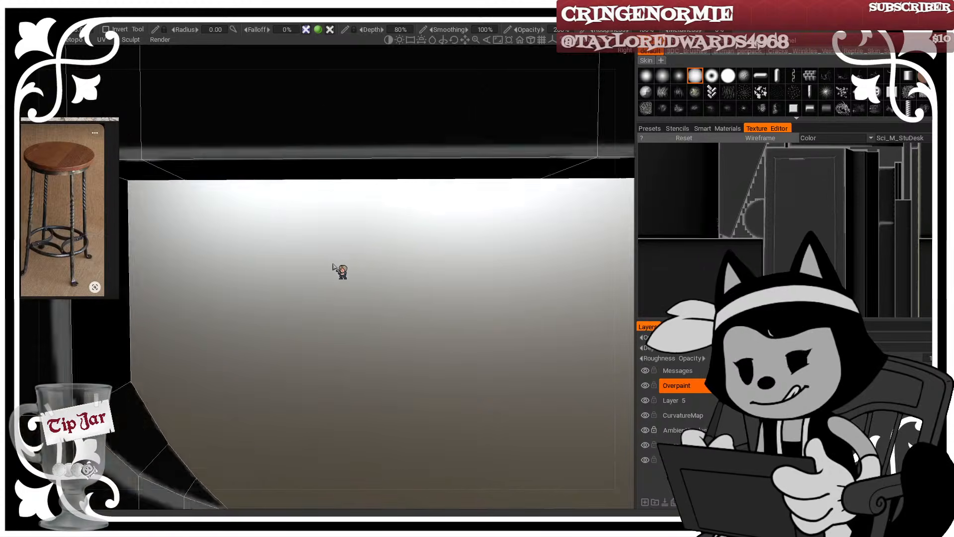
{"action": "right_click_drag", "start_coordinate": [333, 264], "coordinate": [283, 189]}
{"action": "middle_click_drag", "start_coordinate": [283, 189], "coordinate": [382, 363]}
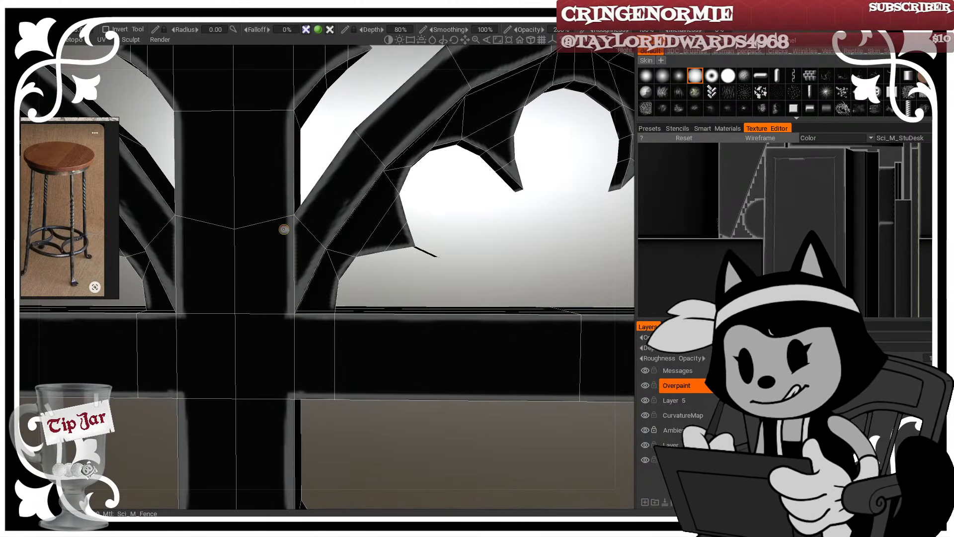
{"action": "right_click_drag", "start_coordinate": [462, 252], "coordinate": [419, 244]}
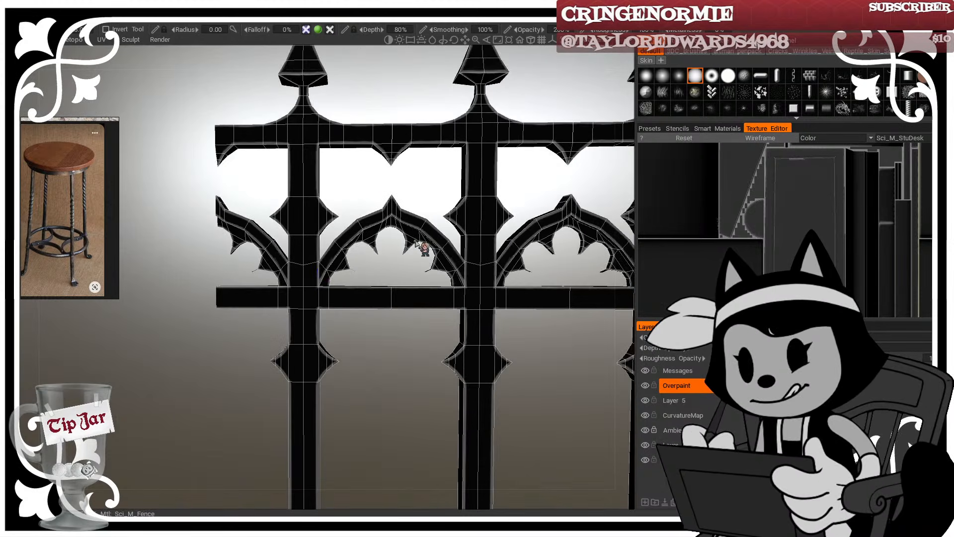
Step: Shrink the brush and paint a continuous highlight down the post's edge across the upper rail joint, then hide the wireframe
{"action": "right_click_drag", "start_coordinate": [358, 259], "coordinate": [390, 274]}
{"action": "middle_click_drag", "start_coordinate": [390, 275], "coordinate": [465, 235]}
{"action": "key", "text": "bracketleft"}
{"action": "key", "text": "bracketleft"}
{"action": "key", "text": "bracketleft"}
{"action": "key", "text": "bracketleft"}
{"action": "key", "text": "bracketleft"}
{"action": "key", "text": "bracketleft"}
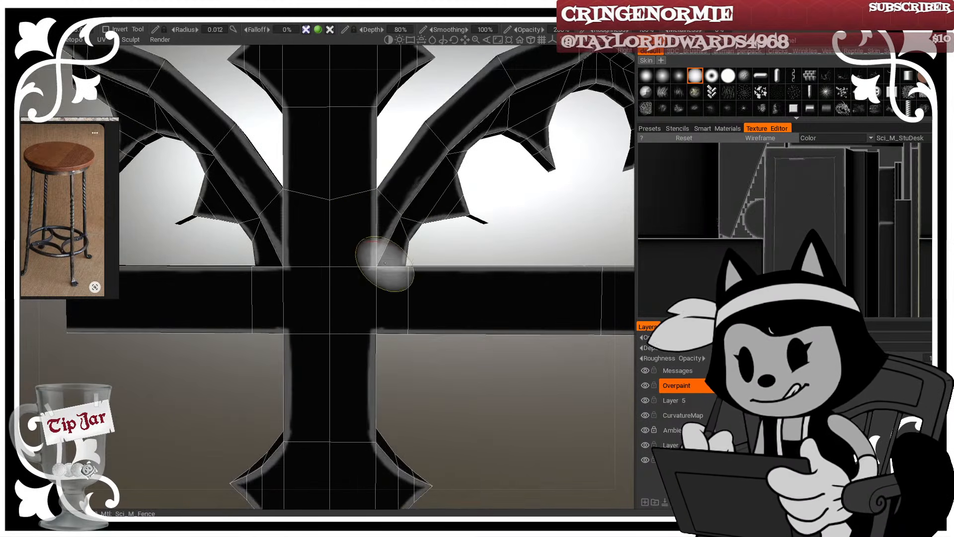
{"action": "mouse_move", "coordinate": [374, 257]}
{"action": "left_mouse_down"}
{"action": "mouse_move", "coordinate": [372, 326]}
{"action": "mouse_move", "coordinate": [373, 299]}
{"action": "left_mouse_up"}
{"action": "key", "text": "ctrl+z"}
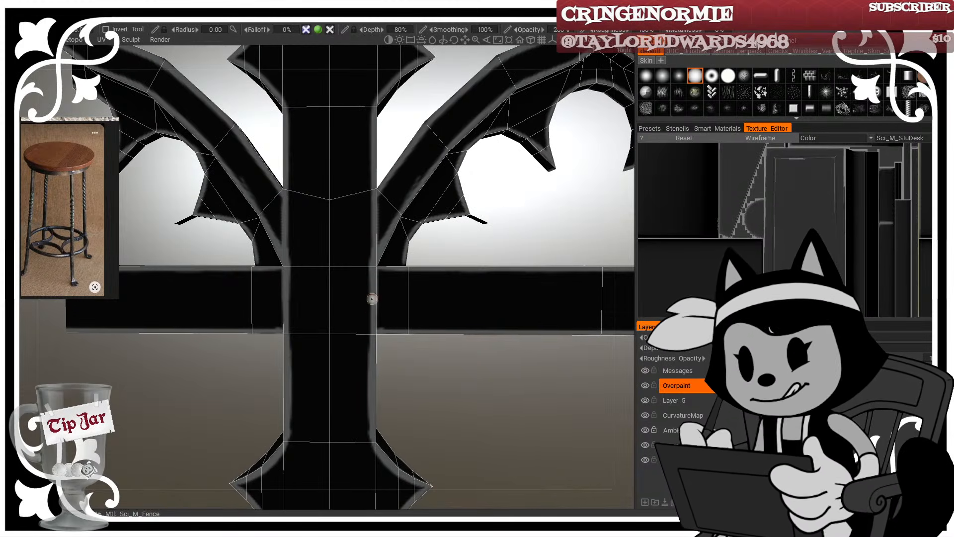
{"action": "left_click_drag", "start_coordinate": [370, 118], "coordinate": [372, 382]}
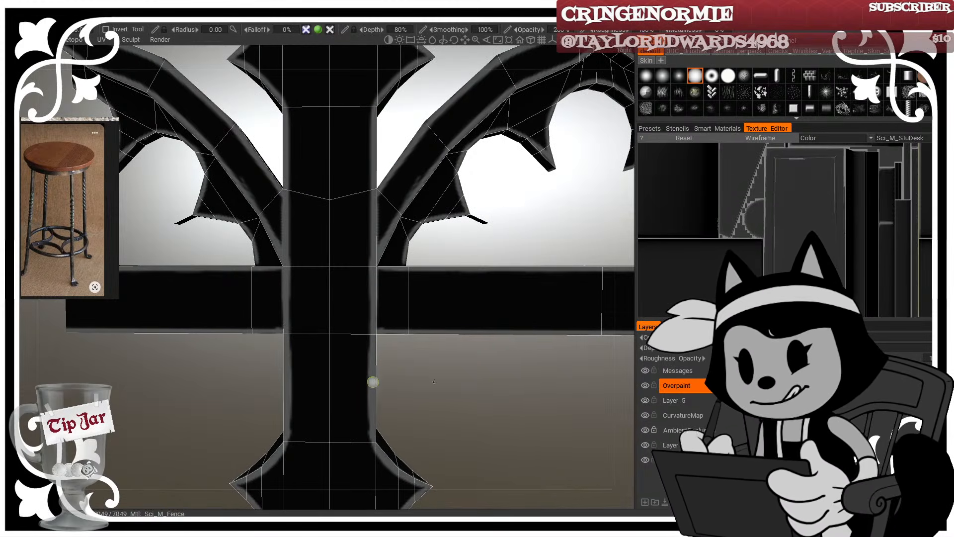
{"action": "key", "text": "w"}
Step: Fill in the post's edge highlights across its joint with the lower rail, using the wireframe as a guide
{"action": "scroll", "coordinate": [358, 368], "scroll_direction": "down", "scroll_amount": 6}
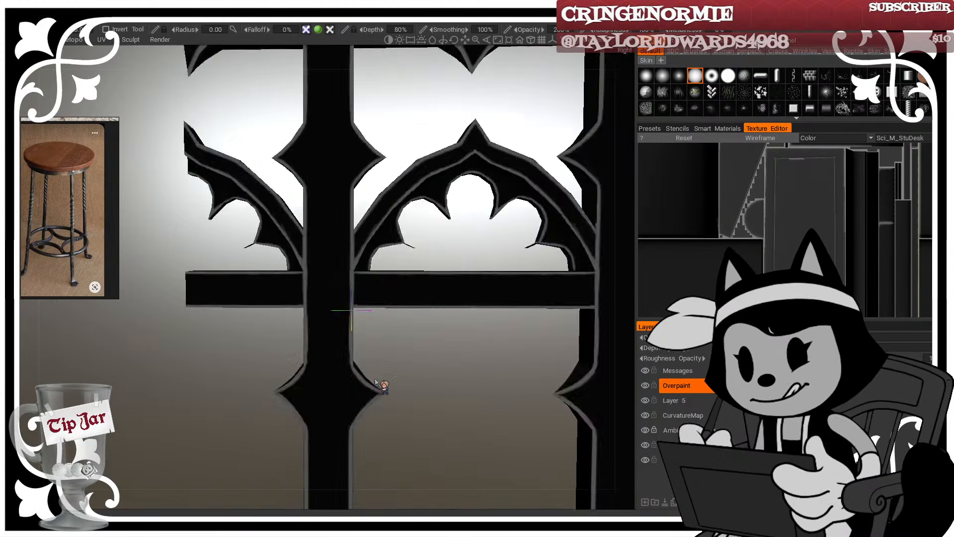
{"action": "scroll", "coordinate": [361, 368], "scroll_direction": "up", "scroll_amount": 3}
{"action": "scroll", "coordinate": [359, 369], "scroll_direction": "up", "scroll_amount": 6}
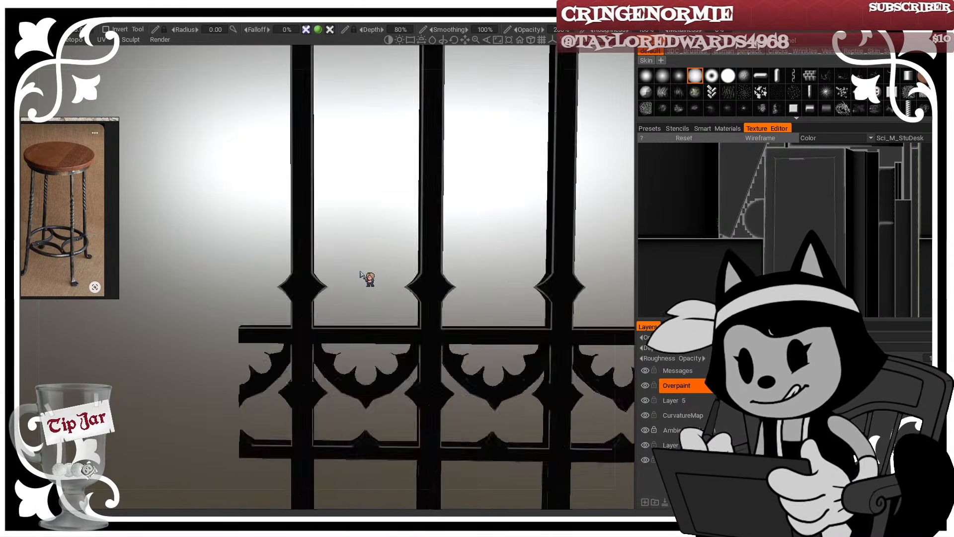
{"action": "scroll", "coordinate": [347, 276], "scroll_direction": "up", "scroll_amount": 1}
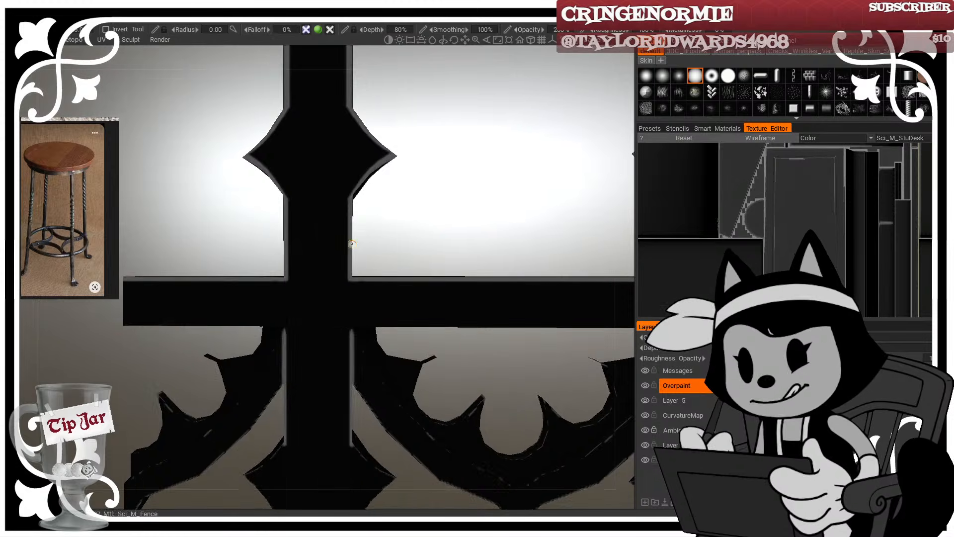
{"action": "key", "text": "w"}
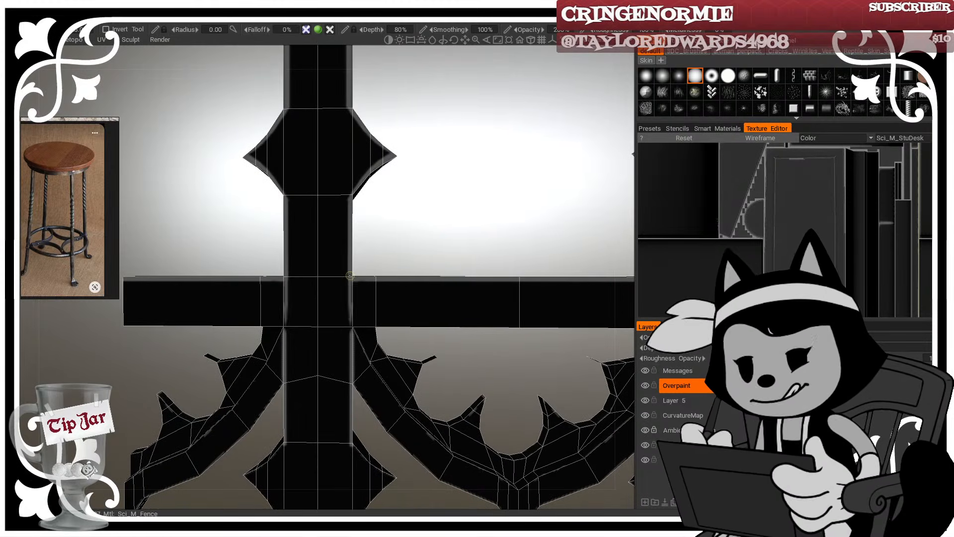
{"action": "key", "text": "w"}
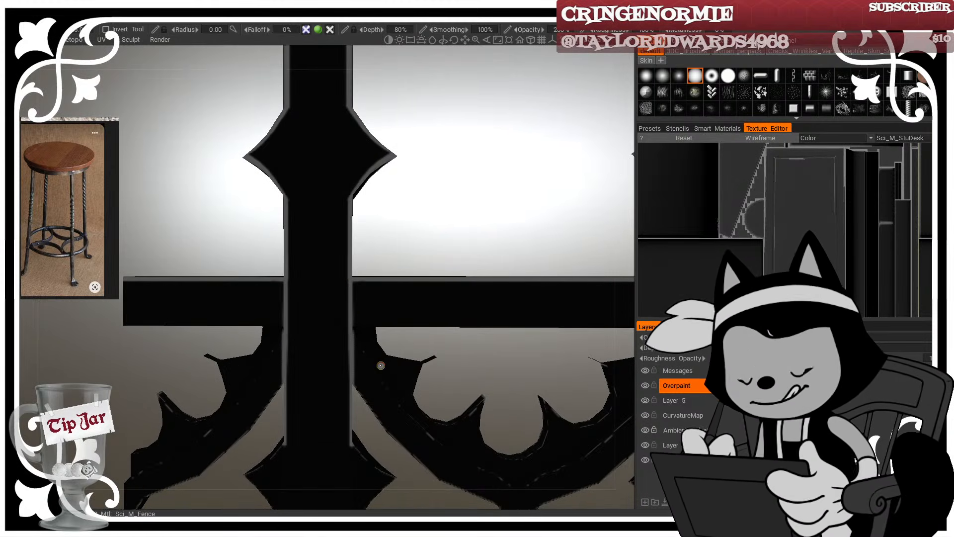
Step: Show the wireframe and paint a light highlight along the bottom edge of the rail above the hanging thorned arch
{"action": "scroll", "coordinate": [407, 277], "scroll_direction": "down", "scroll_amount": 2}
{"action": "key", "text": "w"}
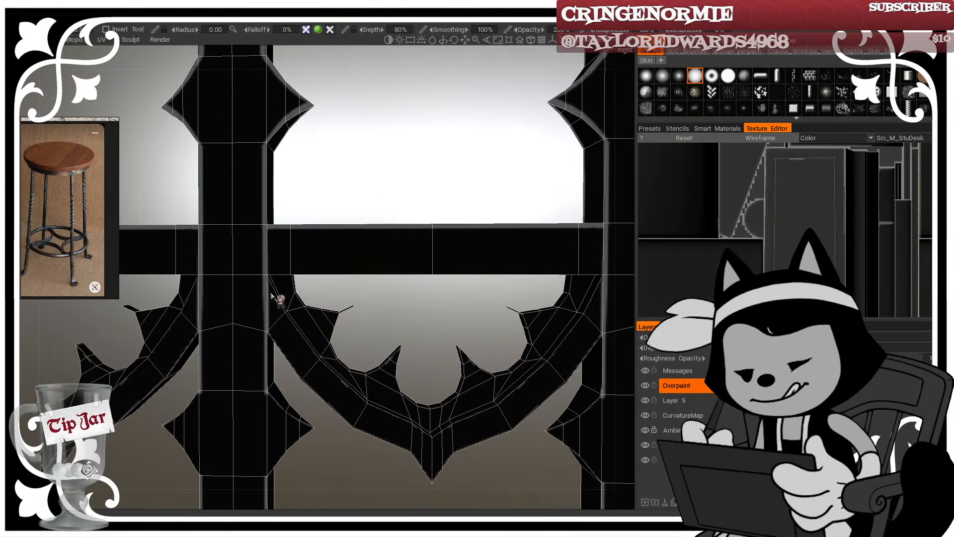
{"action": "left_click_drag", "start_coordinate": [266, 273], "coordinate": [417, 274]}
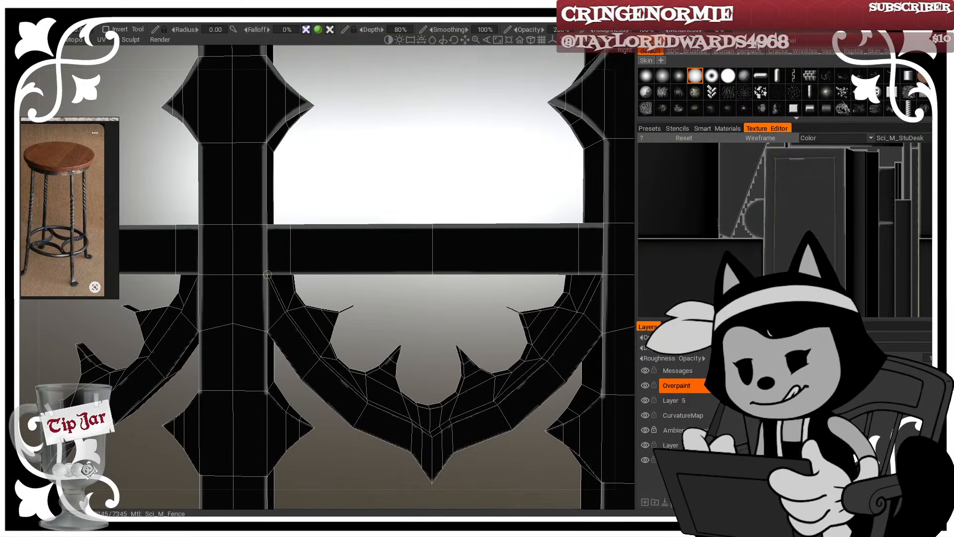
{"action": "left_click_drag", "start_coordinate": [267, 272], "coordinate": [464, 272]}
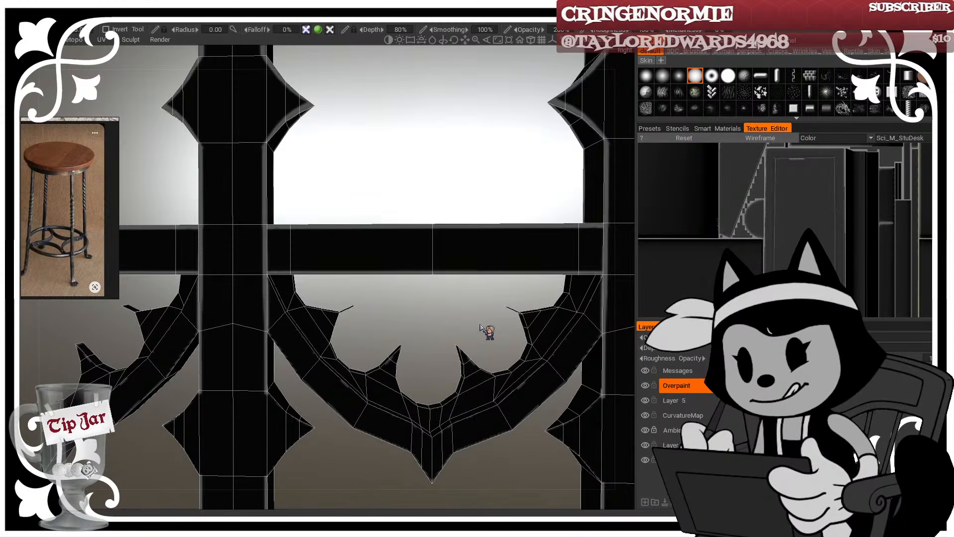
{"action": "mouse_move", "coordinate": [444, 322]}
{"action": "left_mouse_down"}
{"action": "mouse_move", "coordinate": [417, 273]}
{"action": "mouse_move", "coordinate": [440, 325]}
{"action": "left_mouse_up"}
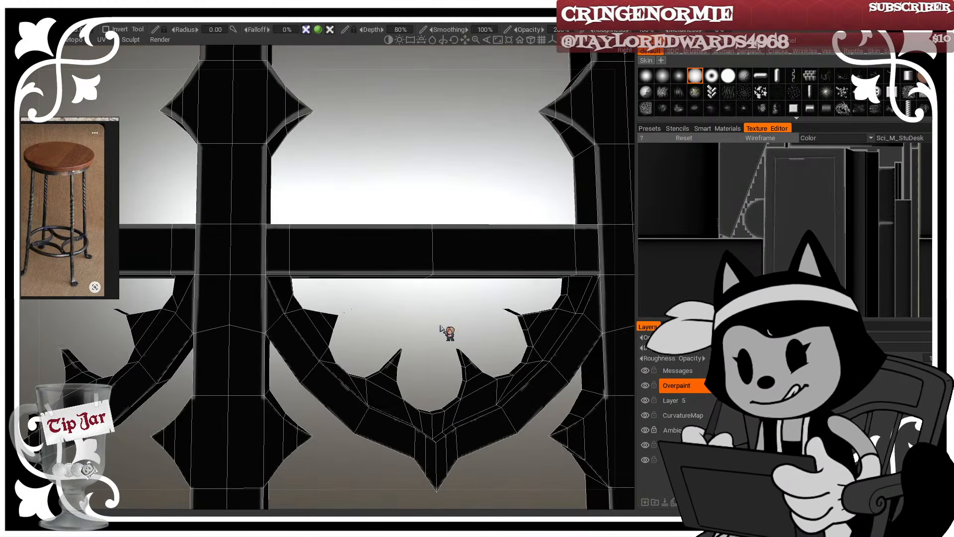
Step: Paint highlights along the curved edges of the post's diamond ornament beside the hanging arch, up to its pointed tip
{"action": "middle_click_drag", "start_coordinate": [384, 451], "coordinate": [392, 325]}
{"action": "right_click_drag", "start_coordinate": [393, 325], "coordinate": [390, 336]}
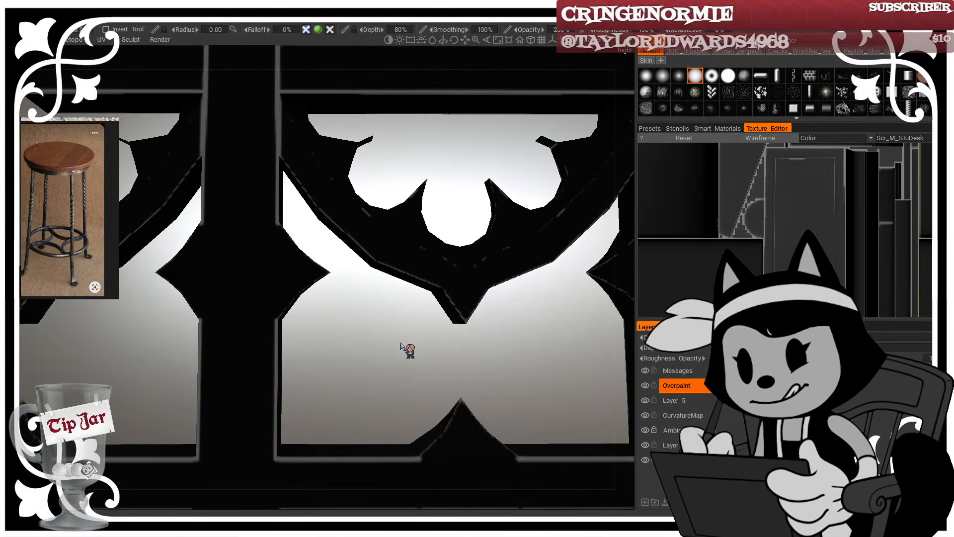
{"action": "left_click_drag", "start_coordinate": [331, 269], "coordinate": [293, 258]}
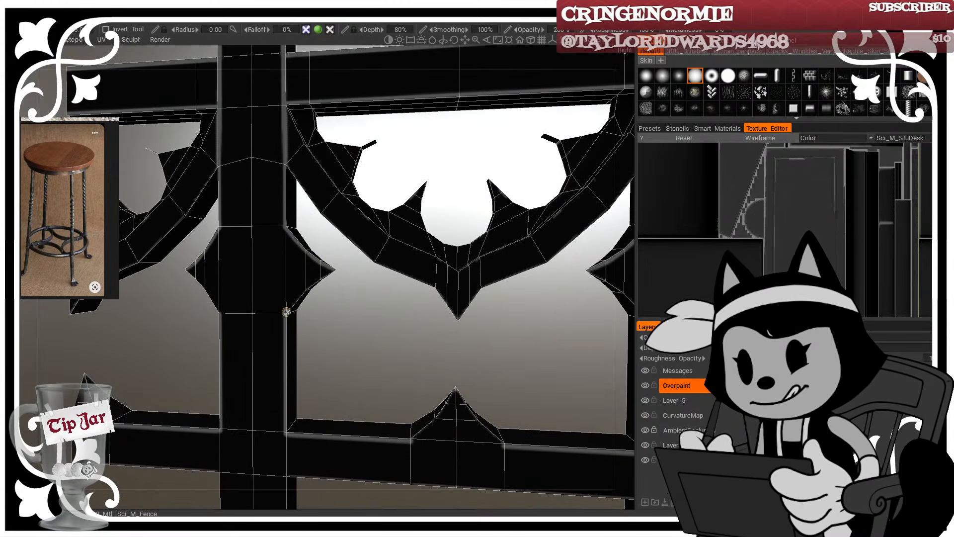
{"action": "left_click_drag", "start_coordinate": [320, 304], "coordinate": [342, 293]}
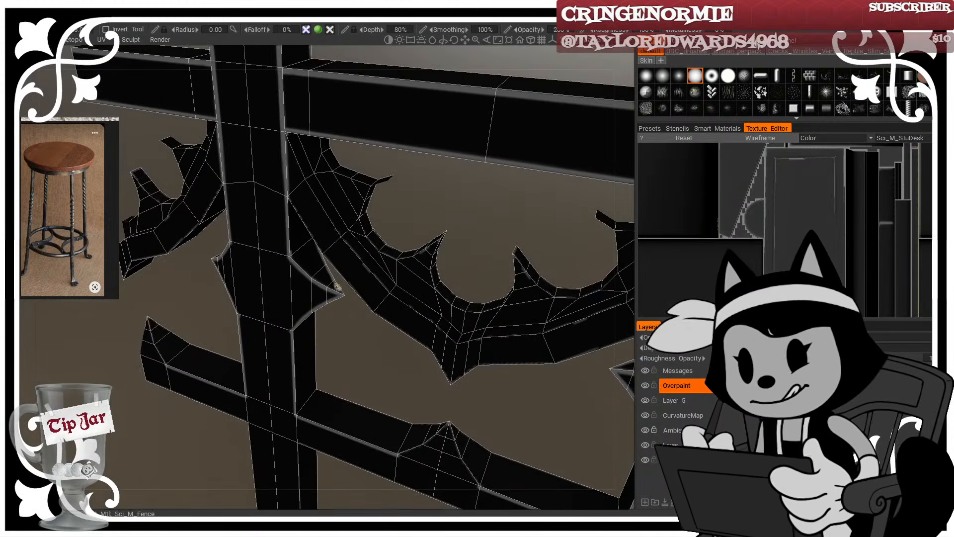
{"action": "left_click_drag", "start_coordinate": [379, 345], "coordinate": [233, 278]}
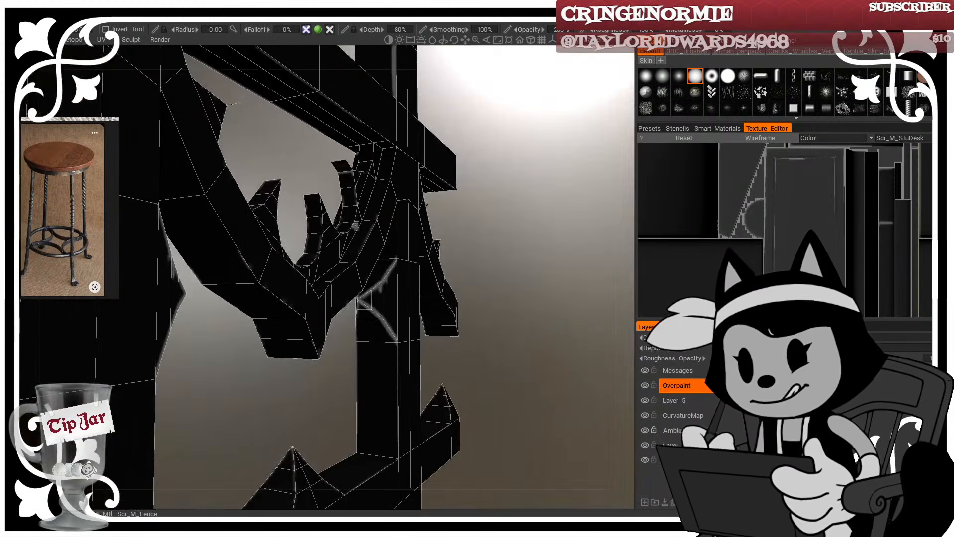
{"action": "mouse_move", "coordinate": [396, 251]}
{"action": "left_mouse_down"}
{"action": "mouse_move", "coordinate": [454, 270]}
{"action": "mouse_move", "coordinate": [522, 265]}
{"action": "left_mouse_up"}
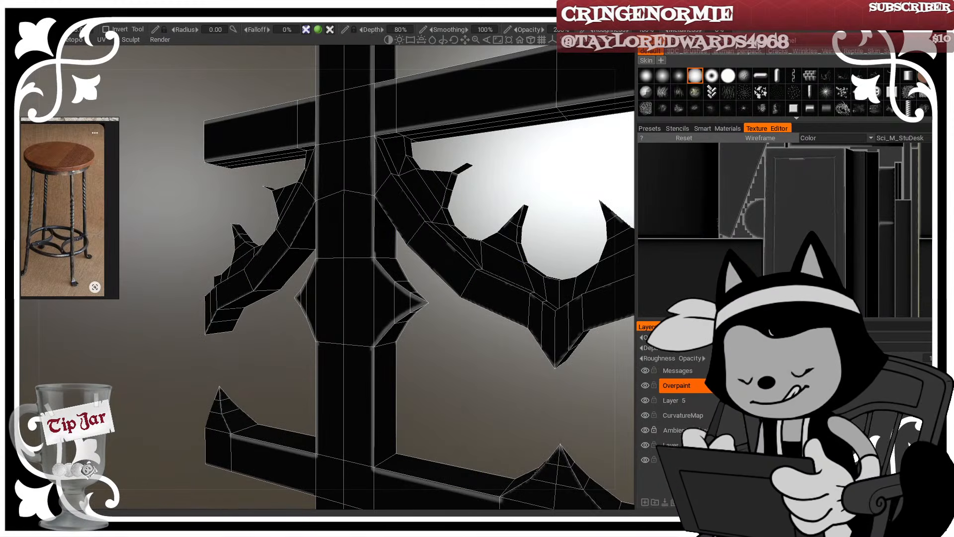
Step: Paint a continuous highlight down the post's front edge from above the lower rail to the post's foot
{"action": "middle_click_drag", "start_coordinate": [354, 341], "coordinate": [328, 250]}
{"action": "left_click_drag", "start_coordinate": [463, 257], "coordinate": [480, 270]}
{"action": "right_click_drag", "start_coordinate": [481, 270], "coordinate": [484, 278]}
{"action": "middle_click_drag", "start_coordinate": [485, 277], "coordinate": [442, 273]}
{"action": "right_click_drag", "start_coordinate": [442, 273], "coordinate": [440, 271]}
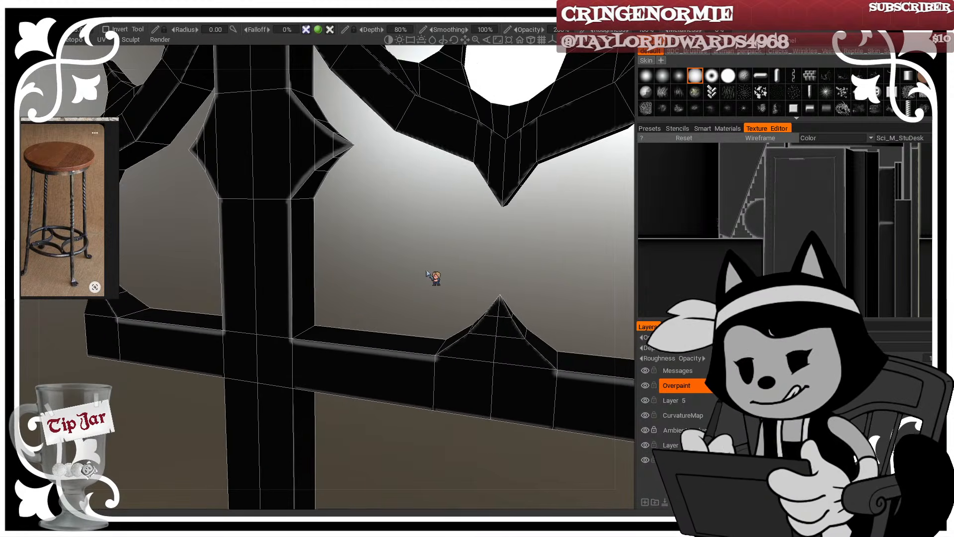
{"action": "left_click_drag", "start_coordinate": [427, 273], "coordinate": [419, 274]}
{"action": "middle_click_drag", "start_coordinate": [419, 274], "coordinate": [443, 237]}
{"action": "left_click_drag", "start_coordinate": [455, 304], "coordinate": [446, 309]}
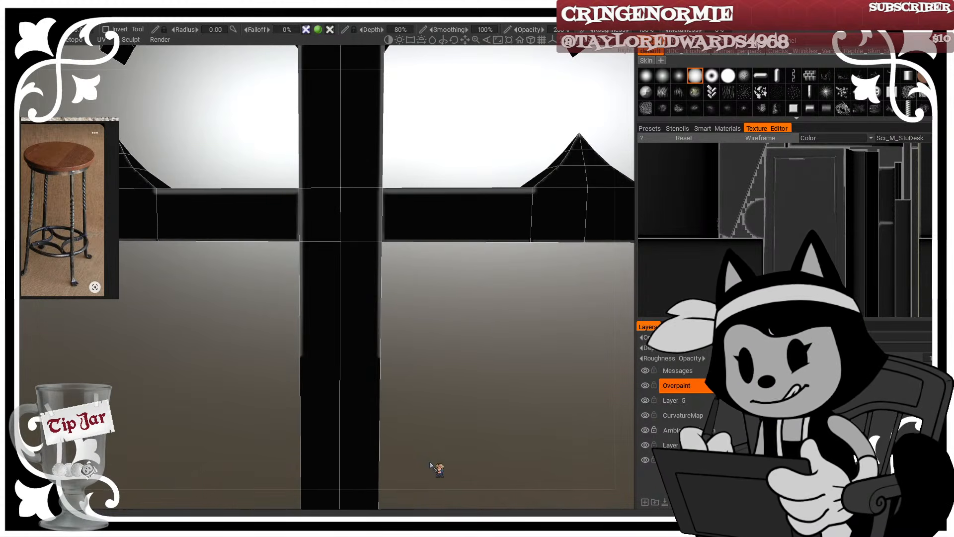
{"action": "right_click_drag", "start_coordinate": [430, 465], "coordinate": [424, 416]}
{"action": "middle_click_drag", "start_coordinate": [424, 416], "coordinate": [431, 419]}
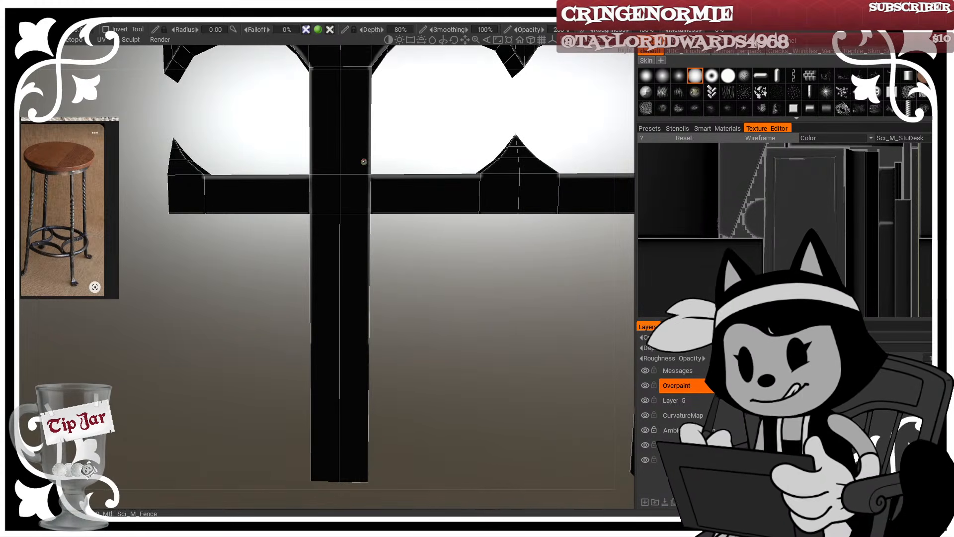
{"action": "left_click_drag", "start_coordinate": [368, 161], "coordinate": [368, 400]}
{"action": "mouse_move", "coordinate": [369, 472]}
{"action": "left_mouse_down", "text": "alt"}
{"action": "mouse_move", "coordinate": [379, 422]}
{"action": "mouse_move", "coordinate": [438, 309]}
{"action": "mouse_move", "coordinate": [422, 262]}
{"action": "left_mouse_up", "text": "alt"}
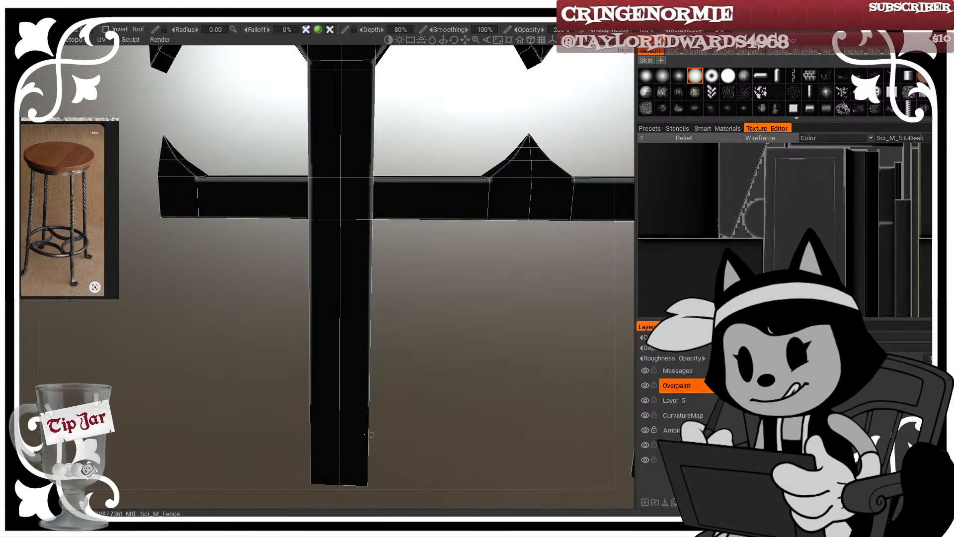
{"action": "left_click_drag", "start_coordinate": [421, 312], "coordinate": [421, 283], "text": "alt"}
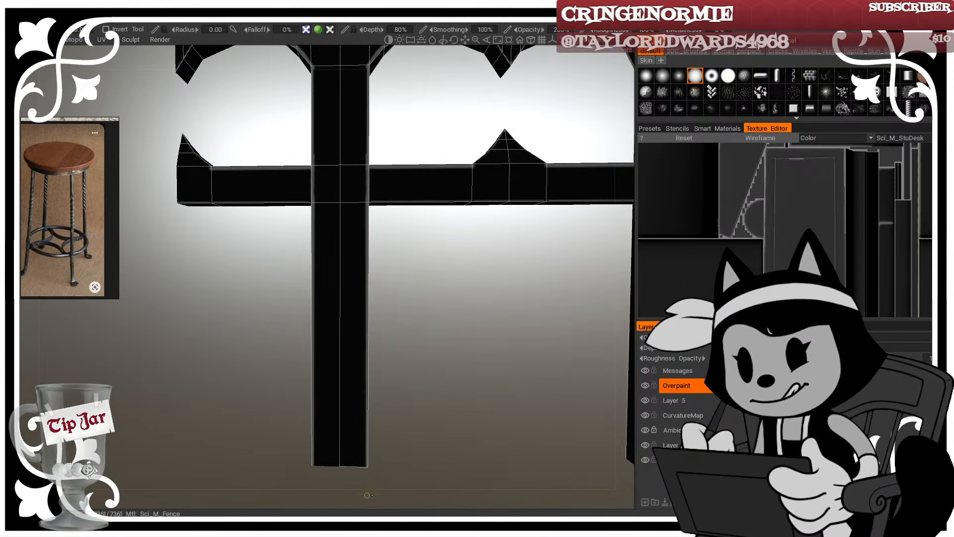
Step: Hide the wireframe and paint highlights along the sloping front edges of the pointed peak on the lower rail
{"action": "left_click_drag", "start_coordinate": [452, 416], "coordinate": [407, 365], "text": "alt"}
{"action": "middle_click_drag", "start_coordinate": [482, 204], "coordinate": [404, 375], "text": "alt"}
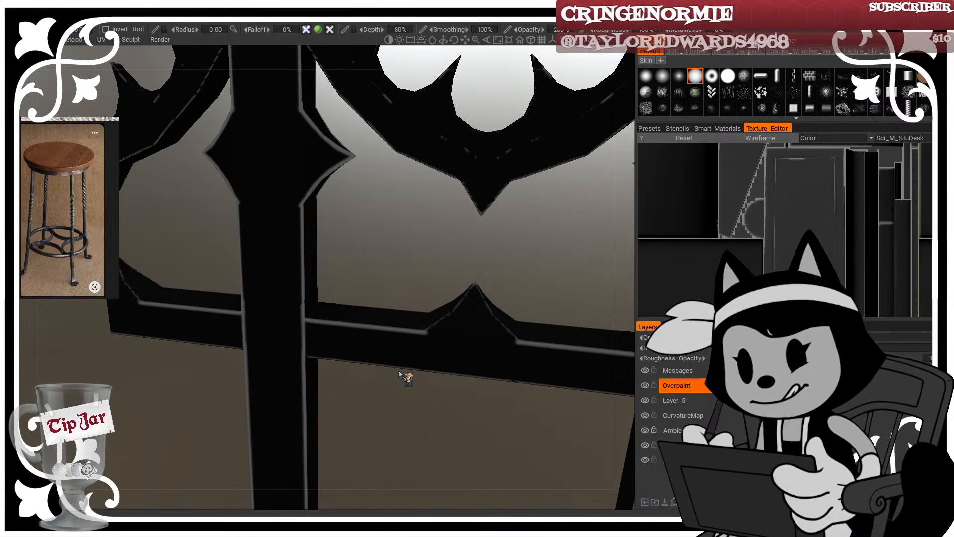
{"action": "scroll", "coordinate": [421, 274], "scroll_direction": "up", "scroll_amount": 2}
{"action": "left_click_drag", "start_coordinate": [416, 281], "coordinate": [387, 258], "text": "alt"}
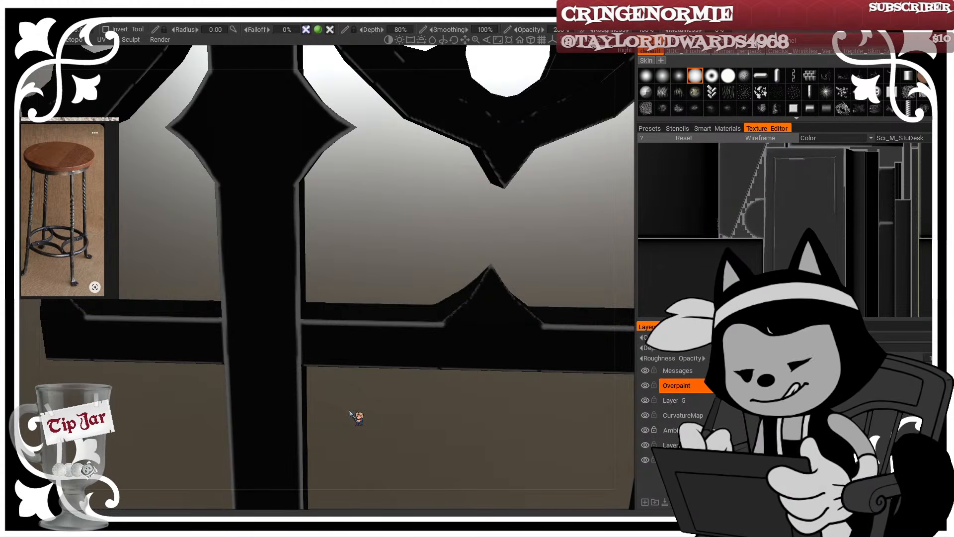
{"action": "mouse_move", "coordinate": [350, 413]}
{"action": "left_mouse_down", "text": "alt"}
{"action": "mouse_move", "coordinate": [324, 417]}
{"action": "mouse_move", "coordinate": [383, 390]}
{"action": "mouse_move", "coordinate": [394, 419]}
{"action": "mouse_move", "coordinate": [394, 383]}
{"action": "left_mouse_up", "text": "alt"}
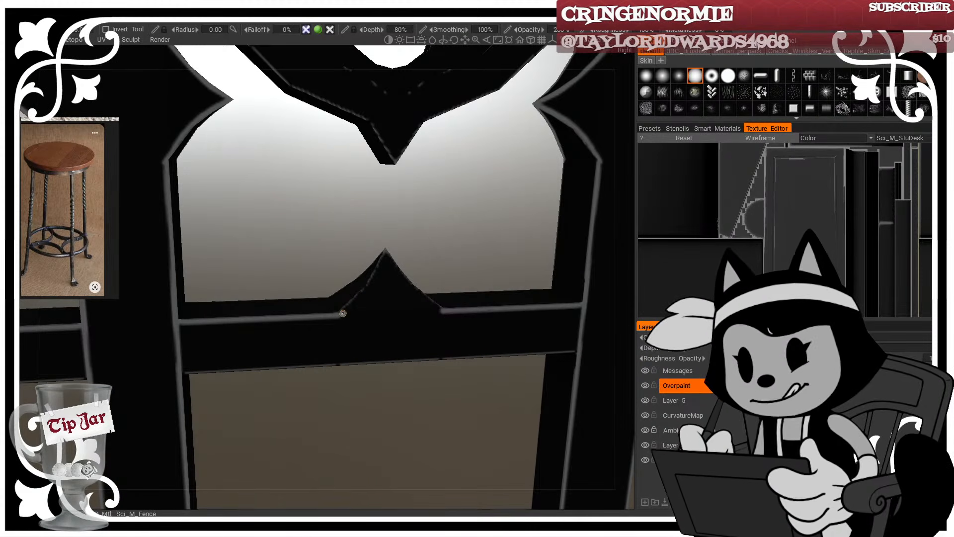
{"action": "mouse_move", "coordinate": [346, 307]}
{"action": "left_mouse_down"}
{"action": "mouse_move", "coordinate": [409, 239]}
{"action": "mouse_move", "coordinate": [384, 254]}
{"action": "left_mouse_up"}
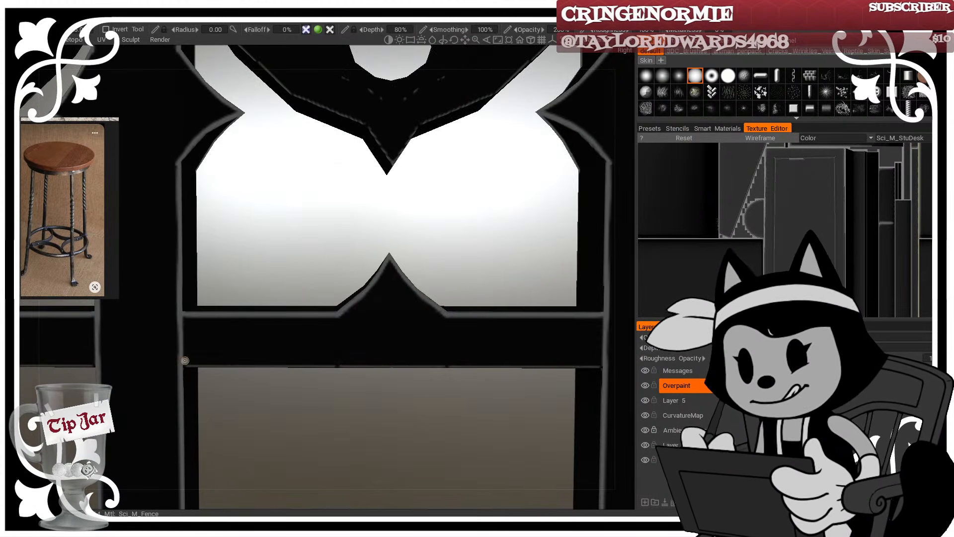
{"action": "left_click_drag", "start_coordinate": [184, 365], "coordinate": [392, 364]}
{"action": "key", "text": "ctrl+z"}
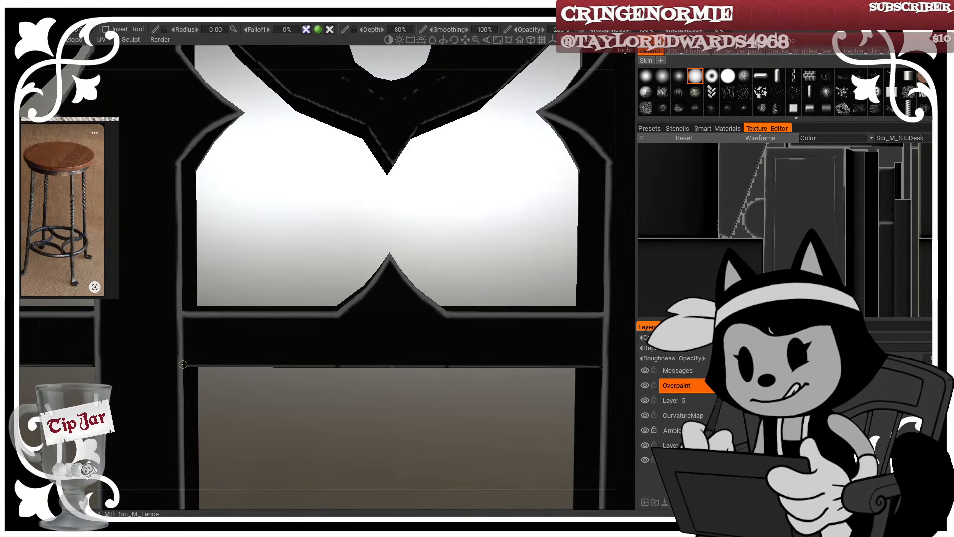
{"action": "left_click_drag", "start_coordinate": [184, 365], "coordinate": [626, 365]}
{"action": "key", "text": "ctrl+z"}
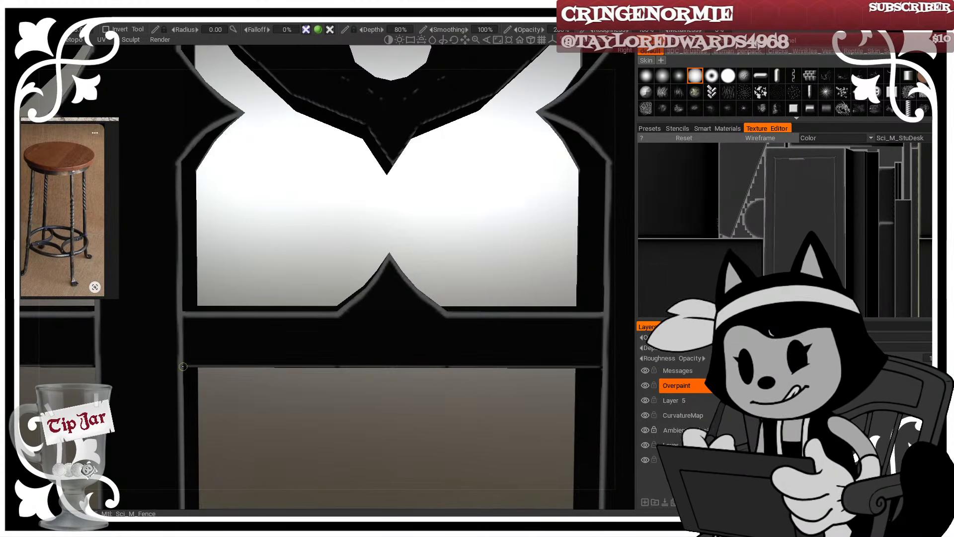
Step: Paint highlights along the lower rail's bottom front edge and its rear top edge across the pointed peak
{"action": "mouse_move", "coordinate": [183, 367]}
{"action": "left_mouse_down"}
{"action": "mouse_move", "coordinate": [428, 367]}
{"action": "mouse_move", "coordinate": [184, 366]}
{"action": "mouse_move", "coordinate": [413, 365]}
{"action": "mouse_move", "coordinate": [407, 328]}
{"action": "mouse_move", "coordinate": [396, 444]}
{"action": "mouse_move", "coordinate": [335, 419]}
{"action": "mouse_move", "coordinate": [305, 434]}
{"action": "left_mouse_up"}
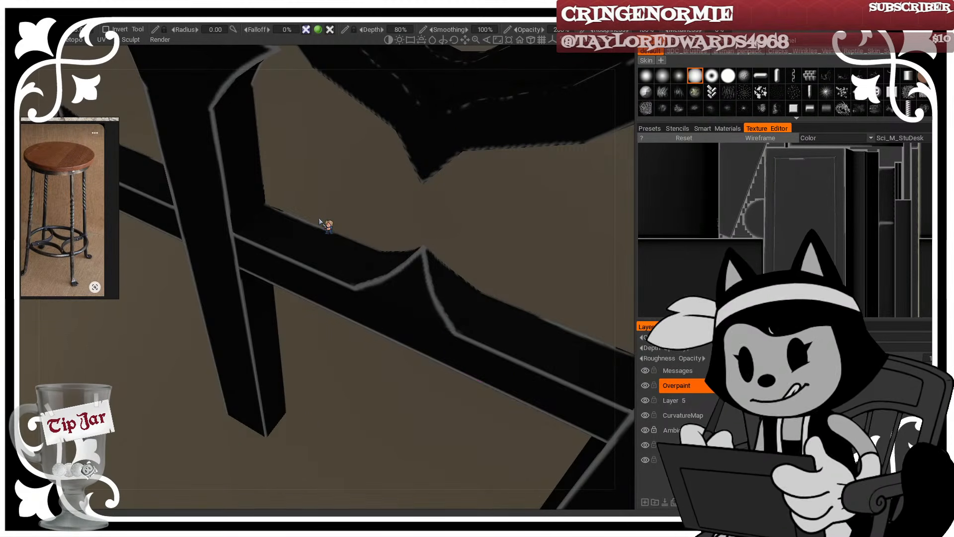
{"action": "left_click_drag", "start_coordinate": [320, 224], "coordinate": [329, 296]}
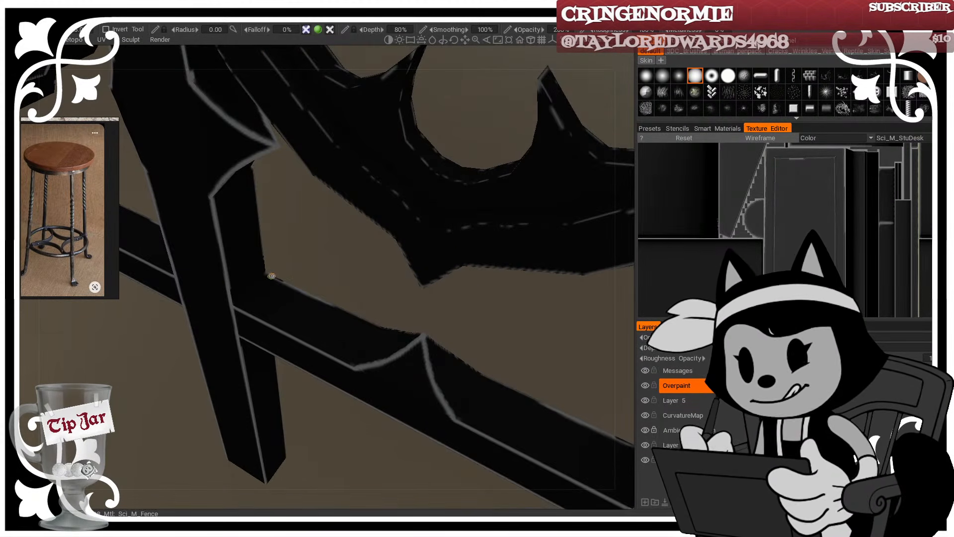
{"action": "mouse_move", "coordinate": [272, 275]}
{"action": "left_mouse_down"}
{"action": "mouse_move", "coordinate": [394, 332]}
{"action": "mouse_move", "coordinate": [385, 340]}
{"action": "mouse_move", "coordinate": [470, 362]}
{"action": "left_mouse_up"}
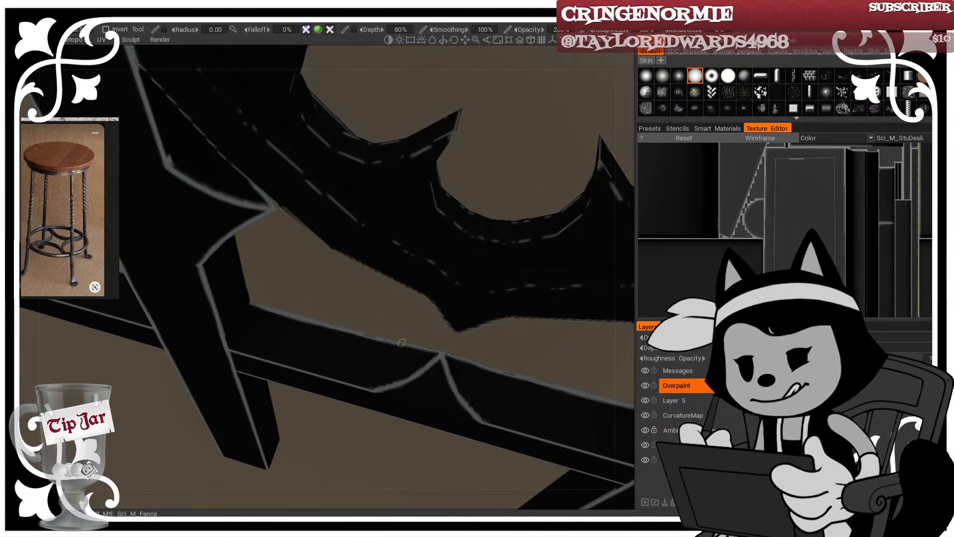
Step: Paint a highlight down the post's rear edge from the diamond ornament past the lower rail to the foot
{"action": "left_click_drag", "start_coordinate": [397, 340], "coordinate": [320, 270], "text": "alt"}
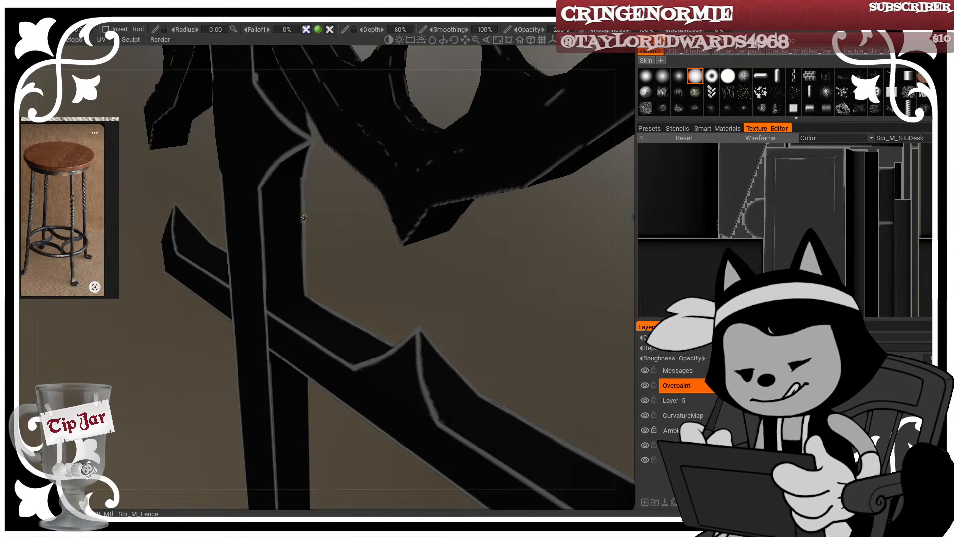
{"action": "mouse_move", "coordinate": [363, 360]}
{"action": "left_mouse_down", "text": "alt"}
{"action": "mouse_move", "coordinate": [364, 247]}
{"action": "mouse_move", "coordinate": [334, 231]}
{"action": "mouse_move", "coordinate": [278, 162]}
{"action": "mouse_move", "coordinate": [283, 442]}
{"action": "left_mouse_up", "text": "alt"}
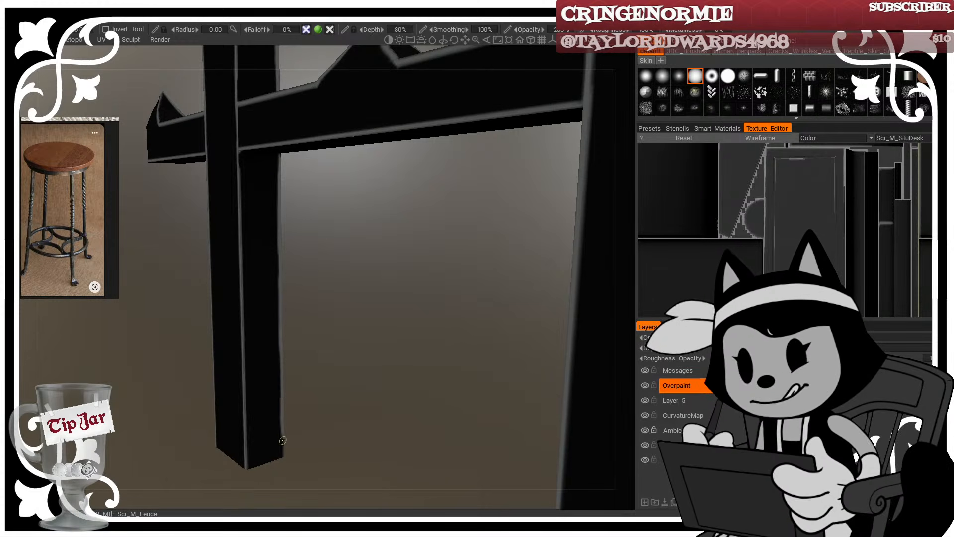
{"action": "scroll", "coordinate": [282, 454], "scroll_direction": "up", "scroll_amount": 5}
{"action": "scroll", "coordinate": [292, 421], "scroll_direction": "down", "scroll_amount": 5}
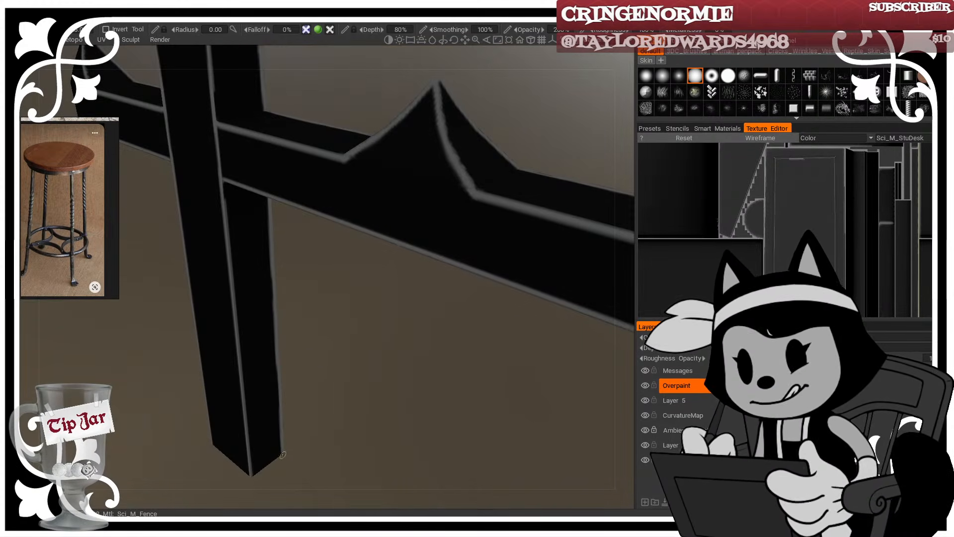
Step: Paint a highlight along the hanging arch's middle ridge from the upper rail to its central point, using the wireframe as a guide
{"action": "scroll", "coordinate": [299, 309], "scroll_direction": "down", "scroll_amount": 5}
{"action": "left_click_drag", "start_coordinate": [299, 308], "coordinate": [417, 236]}
{"action": "middle_click_drag", "start_coordinate": [309, 207], "coordinate": [319, 290]}
{"action": "left_click_drag", "start_coordinate": [318, 290], "coordinate": [366, 228], "text": "alt"}
{"action": "scroll", "coordinate": [362, 234], "scroll_direction": "up", "scroll_amount": 5}
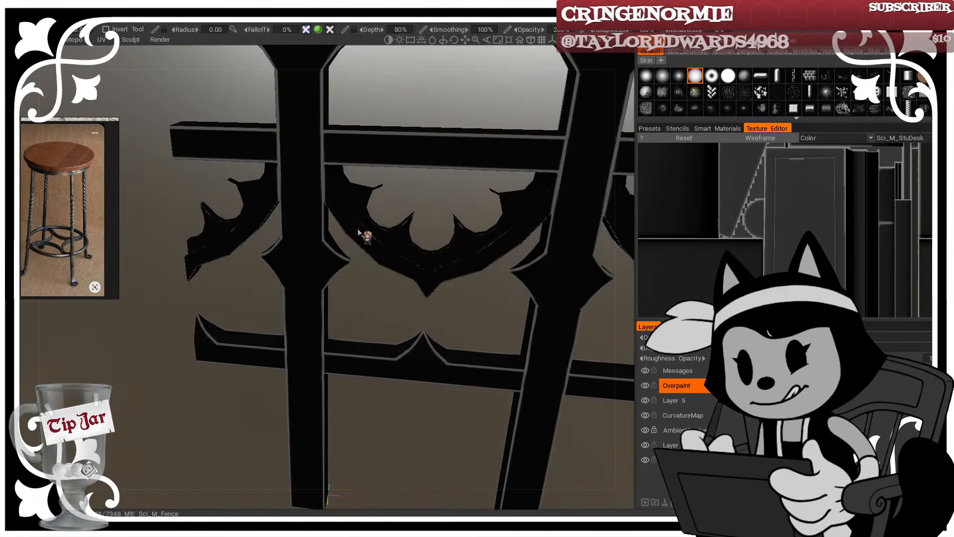
{"action": "middle_click_drag", "start_coordinate": [351, 251], "coordinate": [323, 281]}
{"action": "key", "text": "w"}
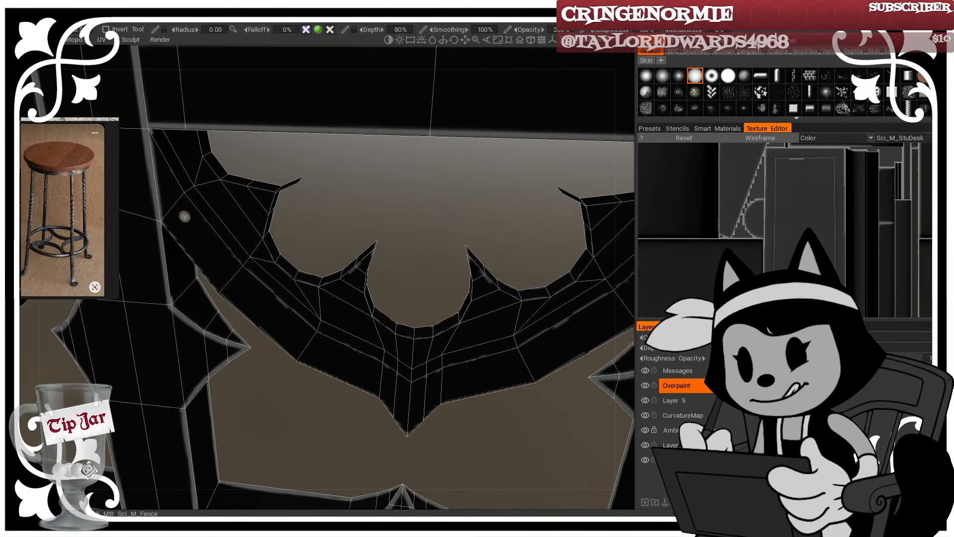
{"action": "mouse_move", "coordinate": [153, 143]}
{"action": "left_mouse_down"}
{"action": "mouse_move", "coordinate": [189, 203]}
{"action": "mouse_move", "coordinate": [284, 311]}
{"action": "left_mouse_up"}
{"action": "left_click_drag", "start_coordinate": [353, 223], "coordinate": [345, 179], "text": "alt"}
{"action": "key", "text": "ctrl+z"}
{"action": "key", "text": "ctrl+z"}
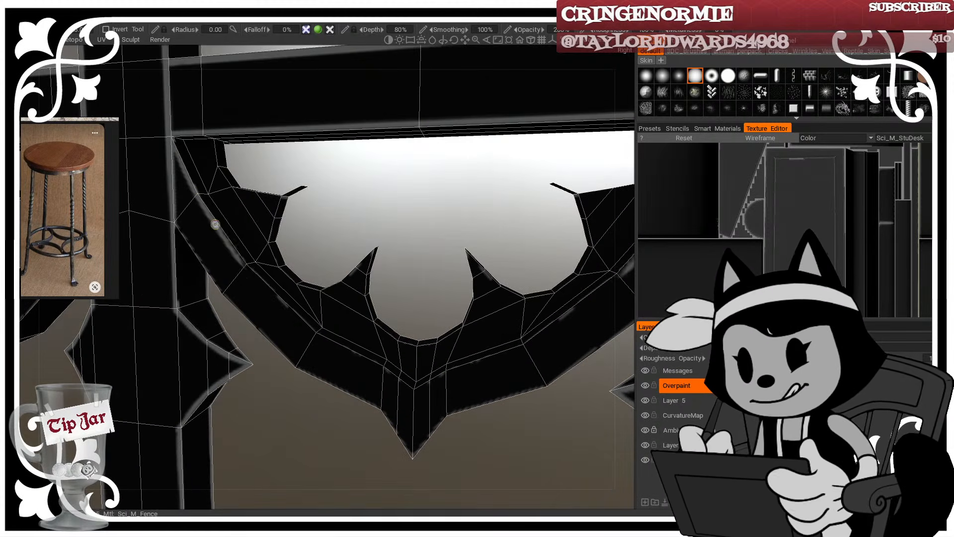
{"action": "mouse_move", "coordinate": [223, 236]}
{"action": "left_mouse_down"}
{"action": "mouse_move", "coordinate": [330, 341]}
{"action": "mouse_move", "coordinate": [414, 392]}
{"action": "left_mouse_up"}
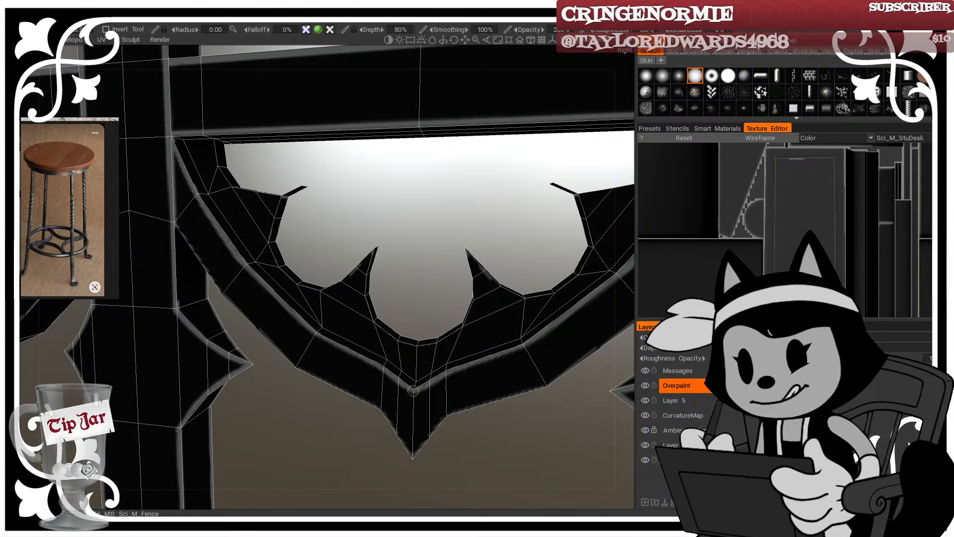
{"action": "key", "text": "w"}
Step: Paint a highlight along the hanging arch's outer lower edge down to the tip of its central point
{"action": "mouse_move", "coordinate": [389, 265]}
{"action": "left_mouse_down", "text": "alt"}
{"action": "mouse_move", "coordinate": [418, 217]}
{"action": "mouse_move", "coordinate": [164, 191]}
{"action": "mouse_move", "coordinate": [221, 284]}
{"action": "mouse_move", "coordinate": [273, 340]}
{"action": "mouse_move", "coordinate": [313, 375]}
{"action": "mouse_move", "coordinate": [380, 404]}
{"action": "left_mouse_up", "text": "alt"}
{"action": "mouse_move", "coordinate": [367, 332]}
{"action": "left_mouse_down", "text": "alt"}
{"action": "mouse_move", "coordinate": [401, 285]}
{"action": "mouse_move", "coordinate": [417, 289]}
{"action": "left_mouse_up", "text": "alt"}
{"action": "mouse_move", "coordinate": [362, 400]}
{"action": "left_mouse_down"}
{"action": "mouse_move", "coordinate": [389, 413]}
{"action": "mouse_move", "coordinate": [417, 458]}
{"action": "left_mouse_up"}
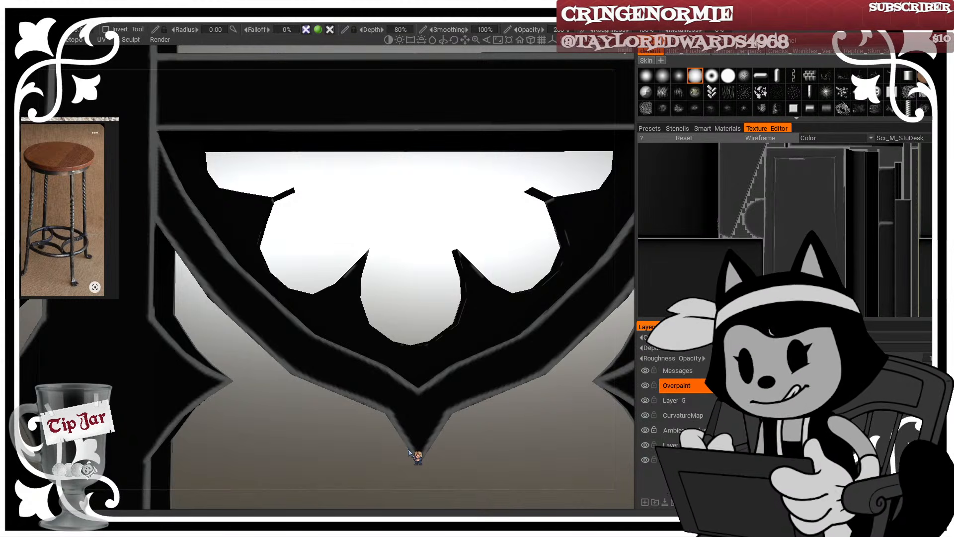
Step: Paint highlights around the arch's central scallop, its two thorns and the neighbouring side scallop, checking the edge against the wireframe
{"action": "mouse_move", "coordinate": [409, 452]}
{"action": "left_mouse_down", "text": "alt"}
{"action": "mouse_move", "coordinate": [436, 241]}
{"action": "mouse_move", "coordinate": [407, 253]}
{"action": "left_mouse_up", "text": "alt"}
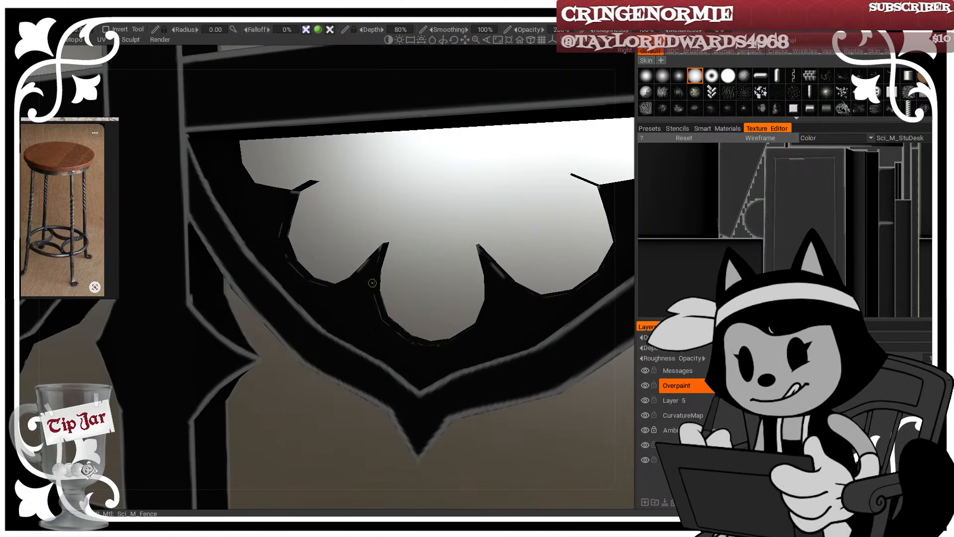
{"action": "mouse_move", "coordinate": [375, 309]}
{"action": "left_mouse_down", "text": "alt"}
{"action": "mouse_move", "coordinate": [432, 277]}
{"action": "mouse_move", "coordinate": [419, 259]}
{"action": "mouse_move", "coordinate": [320, 318]}
{"action": "mouse_move", "coordinate": [324, 362]}
{"action": "mouse_move", "coordinate": [377, 392]}
{"action": "left_mouse_up", "text": "alt"}
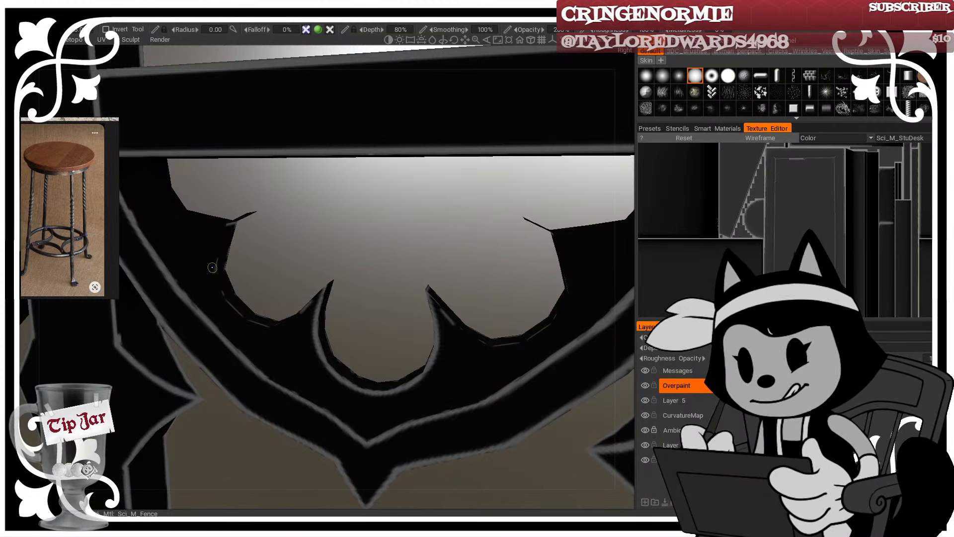
{"action": "left_click_drag", "start_coordinate": [212, 268], "coordinate": [233, 313]}
{"action": "key", "text": "w"}
{"action": "mouse_move", "coordinate": [214, 279]}
{"action": "left_mouse_down"}
{"action": "mouse_move", "coordinate": [236, 315]}
{"action": "mouse_move", "coordinate": [261, 327]}
{"action": "left_mouse_up"}
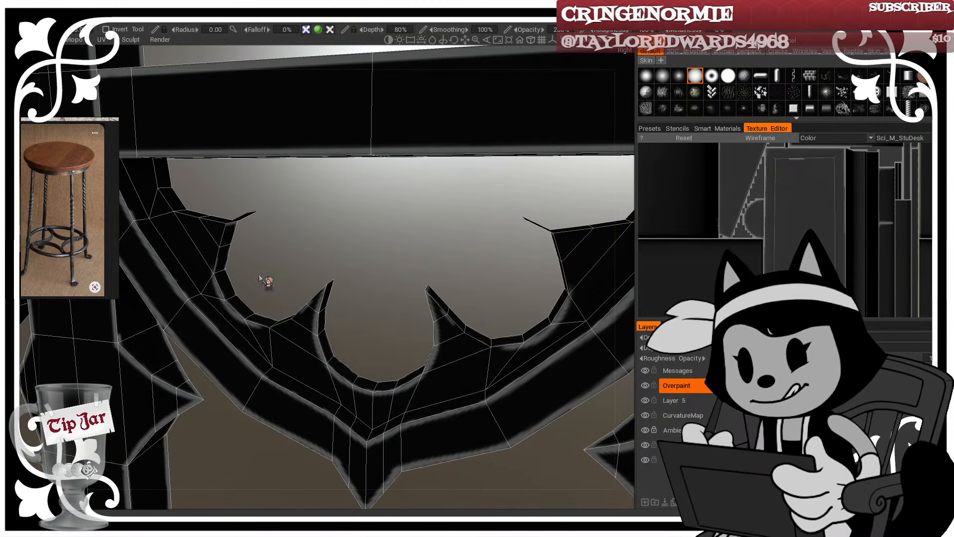
{"action": "middle_click_drag", "start_coordinate": [259, 278], "coordinate": [275, 295]}
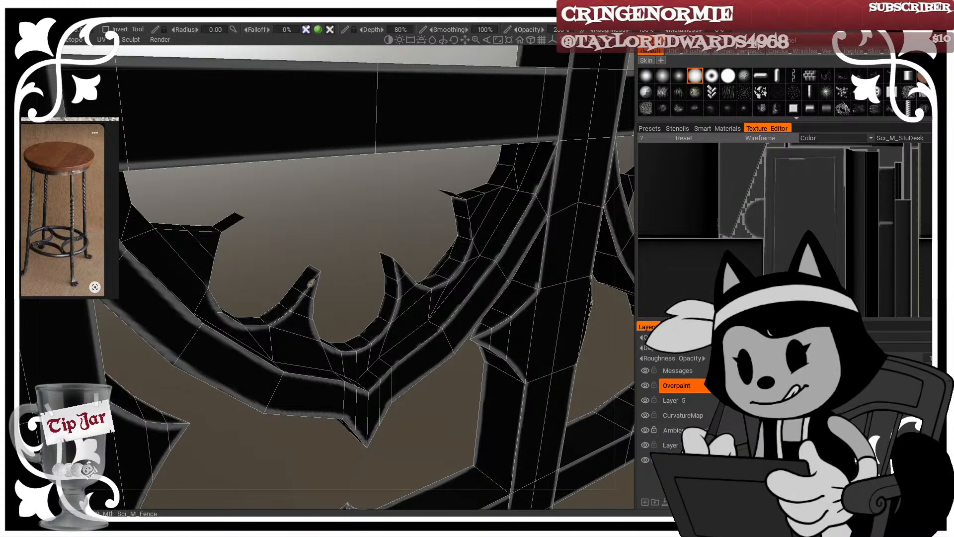
Step: Paint highlights on the hanging arch's remaining side thorns and outer scallops up to the rail, using the wireframe as a guide
{"action": "left_click_drag", "start_coordinate": [304, 298], "coordinate": [331, 272]}
{"action": "mouse_move", "coordinate": [330, 272]}
{"action": "middle_mouse_down"}
{"action": "mouse_move", "coordinate": [303, 287]}
{"action": "mouse_move", "coordinate": [317, 276]}
{"action": "mouse_move", "coordinate": [292, 212]}
{"action": "middle_mouse_up"}
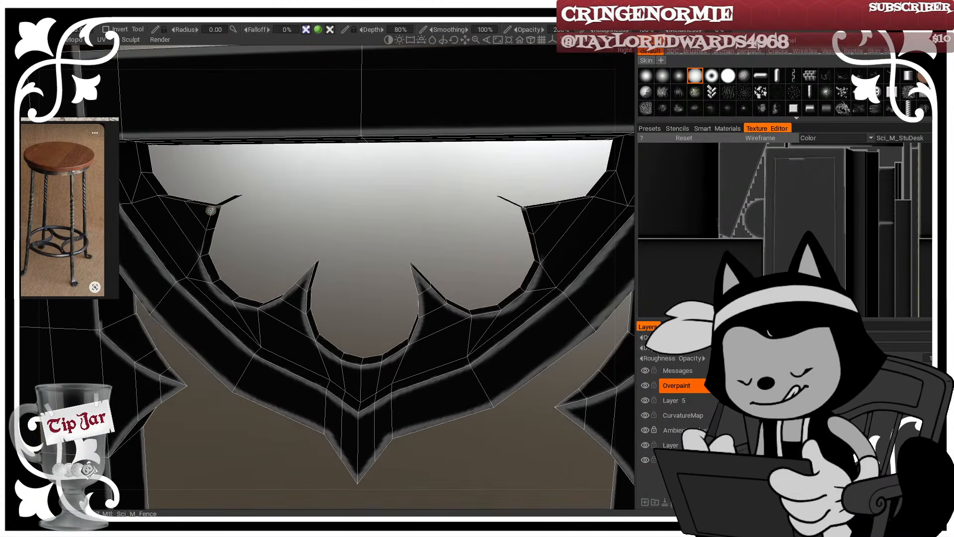
{"action": "mouse_move", "coordinate": [210, 211]}
{"action": "left_mouse_down"}
{"action": "mouse_move", "coordinate": [204, 231]}
{"action": "mouse_move", "coordinate": [205, 223]}
{"action": "left_mouse_up"}
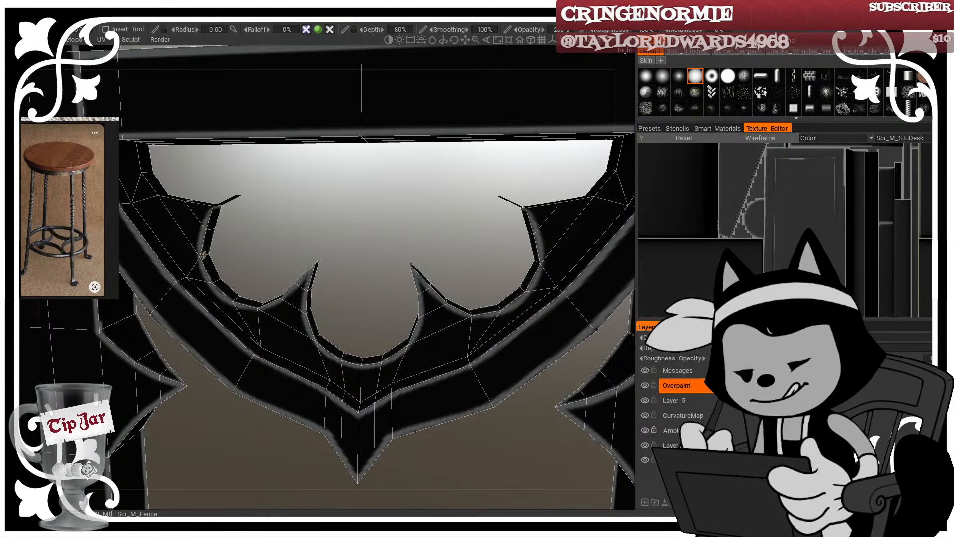
{"action": "middle_click_drag", "start_coordinate": [274, 224], "coordinate": [377, 280]}
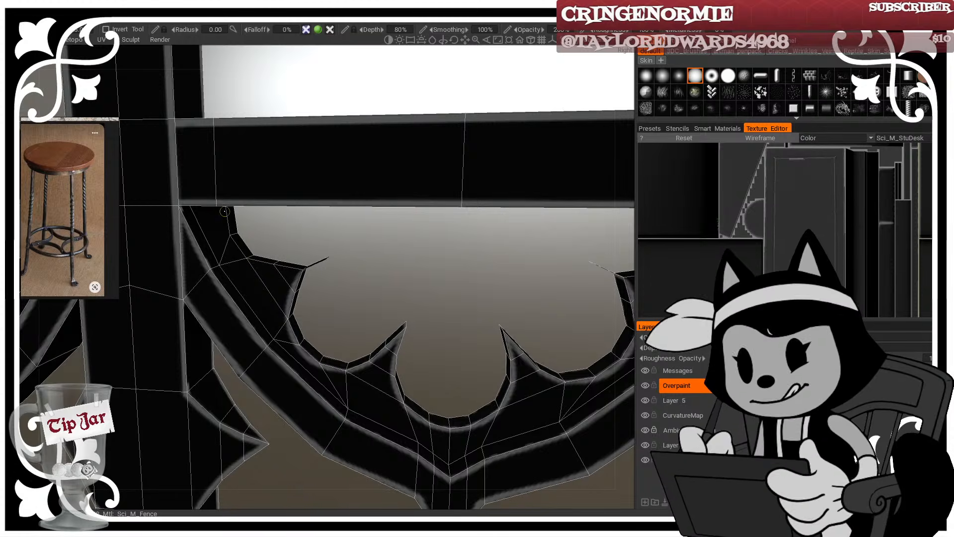
{"action": "mouse_move", "coordinate": [226, 225]}
{"action": "left_mouse_down"}
{"action": "mouse_move", "coordinate": [236, 247]}
{"action": "mouse_move", "coordinate": [305, 269]}
{"action": "mouse_move", "coordinate": [337, 257]}
{"action": "left_mouse_up"}
{"action": "key", "text": "w"}
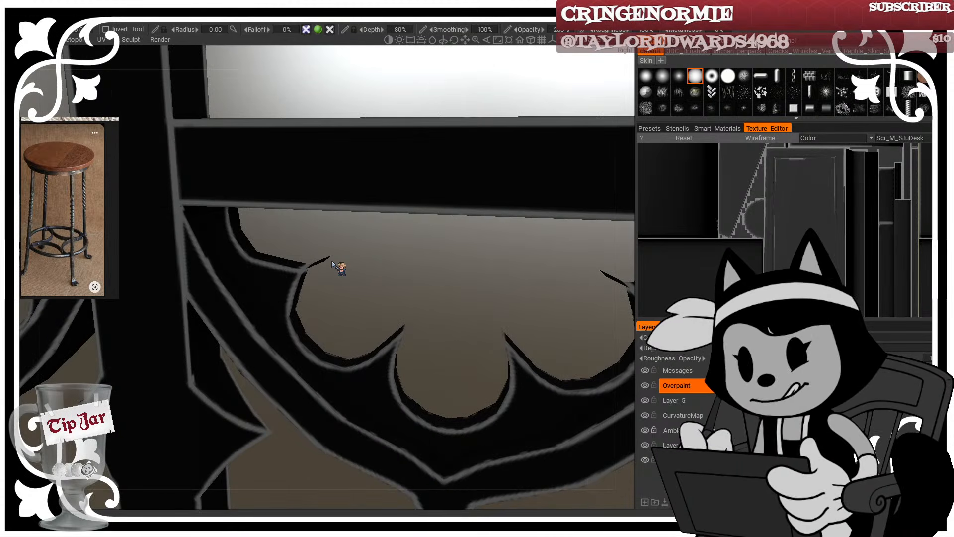
Step: Paint a straight highlight along the rear top edge of the rail above the hanging arches, starting beside the post
{"action": "scroll", "coordinate": [388, 278], "scroll_direction": "down", "scroll_amount": 6}
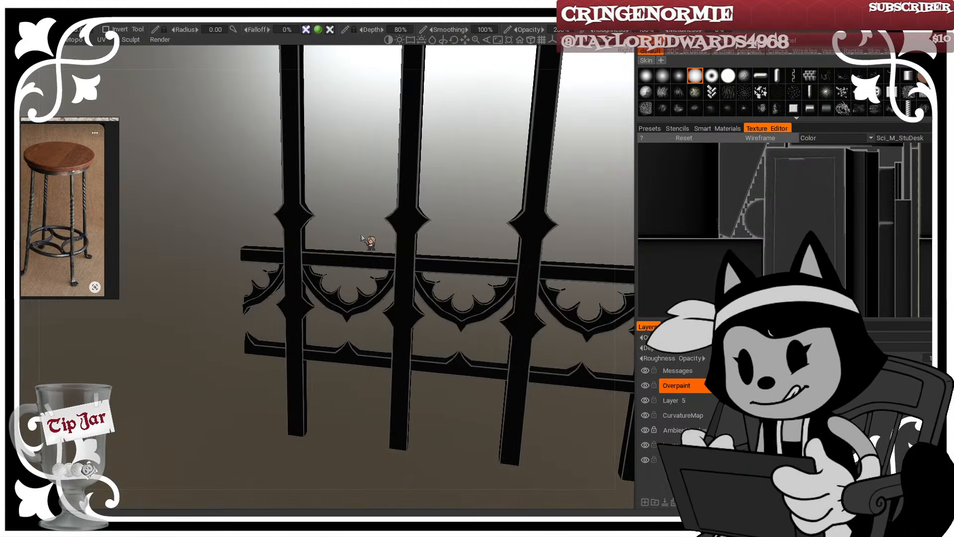
{"action": "left_click_drag", "start_coordinate": [366, 242], "coordinate": [389, 258]}
{"action": "mouse_move", "coordinate": [297, 245]}
{"action": "left_mouse_down", "text": "alt"}
{"action": "mouse_move", "coordinate": [434, 234]}
{"action": "mouse_move", "coordinate": [301, 236]}
{"action": "left_mouse_up", "text": "alt"}
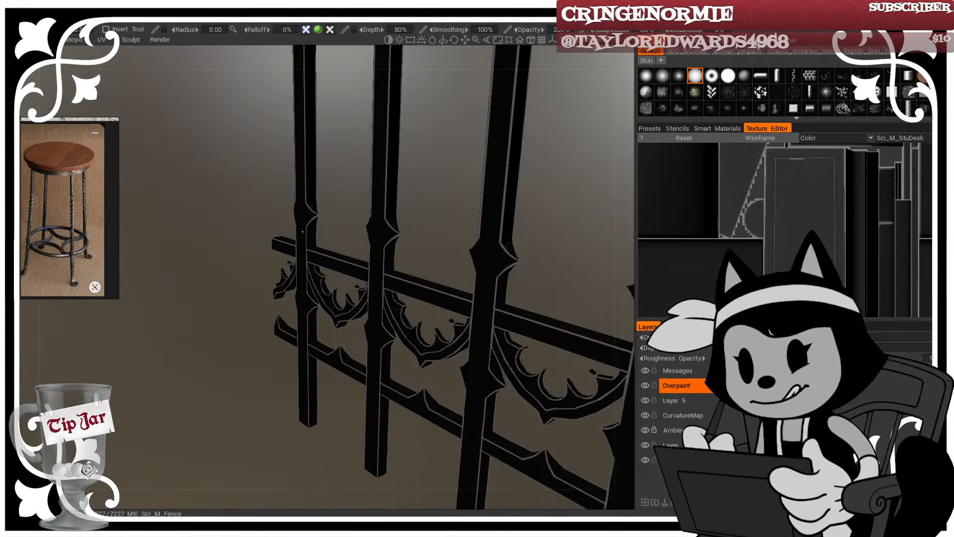
{"action": "left_click_drag", "start_coordinate": [362, 248], "coordinate": [418, 232], "text": "alt"}
{"action": "middle_click_drag", "start_coordinate": [328, 162], "coordinate": [331, 259], "text": "alt"}
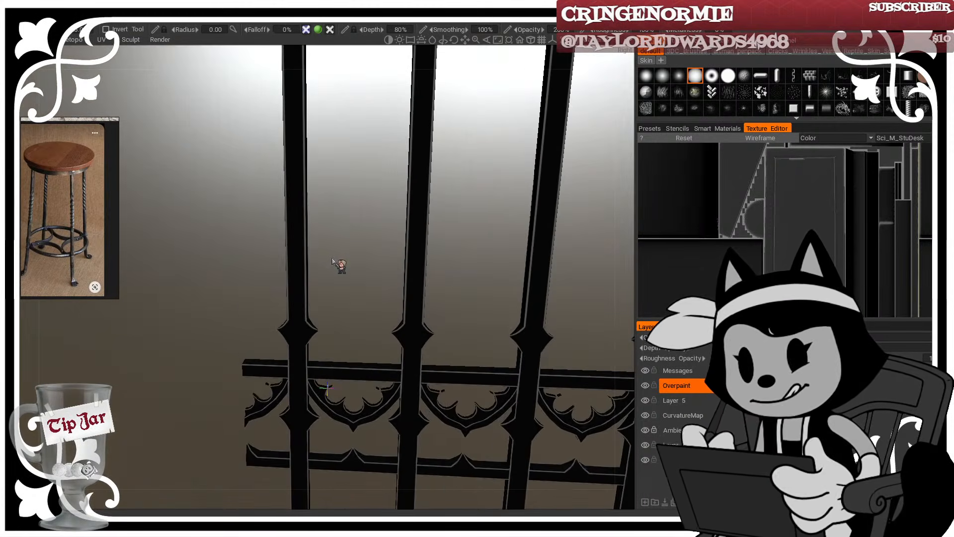
{"action": "mouse_move", "coordinate": [347, 107]}
{"action": "middle_mouse_down", "text": "alt"}
{"action": "mouse_move", "coordinate": [346, 238]}
{"action": "mouse_move", "coordinate": [330, 120]}
{"action": "middle_mouse_up", "text": "alt"}
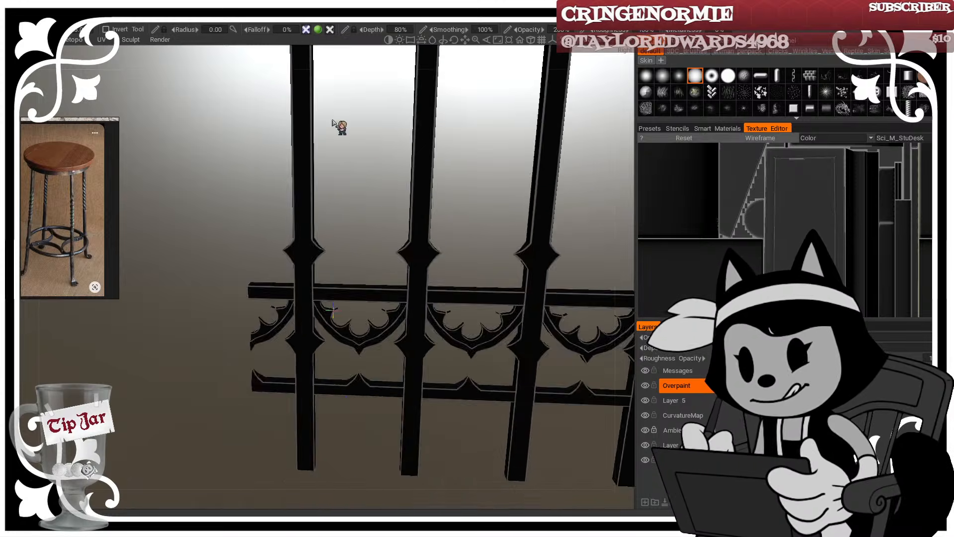
{"action": "right_click_drag", "start_coordinate": [330, 120], "coordinate": [333, 167], "text": "alt"}
{"action": "left_click_drag", "start_coordinate": [332, 167], "coordinate": [298, 191], "text": "alt"}
{"action": "mouse_move", "coordinate": [370, 284]}
{"action": "left_mouse_down", "text": "alt"}
{"action": "mouse_move", "coordinate": [359, 305]}
{"action": "mouse_move", "coordinate": [391, 327]}
{"action": "left_mouse_up", "text": "alt"}
{"action": "left_click", "coordinate": [325, 281]}
{"action": "left_click", "coordinate": [611, 478], "text": "shift"}
{"action": "left_click", "coordinate": [334, 288], "text": "shift"}
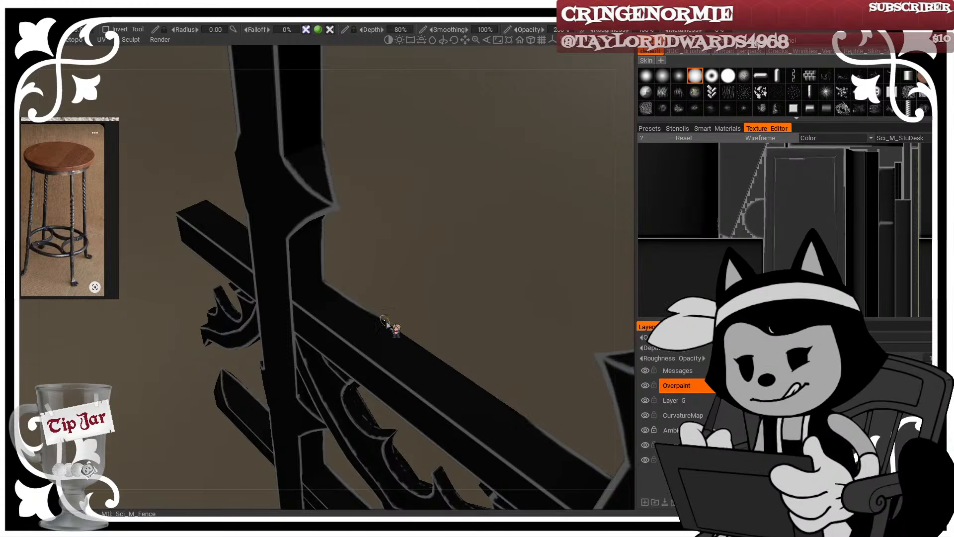
{"action": "left_click_drag", "start_coordinate": [346, 297], "coordinate": [459, 372]}
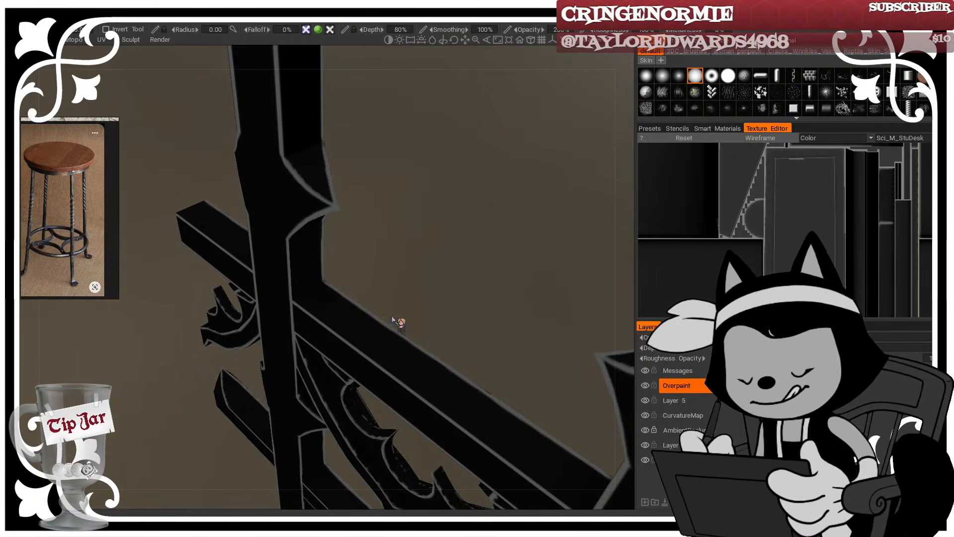
Step: Paint a highlight along the post's long rear edge, reaching up to the side tip of its upper diamond ornament
{"action": "middle_click_drag", "start_coordinate": [381, 263], "coordinate": [359, 306], "text": "alt"}
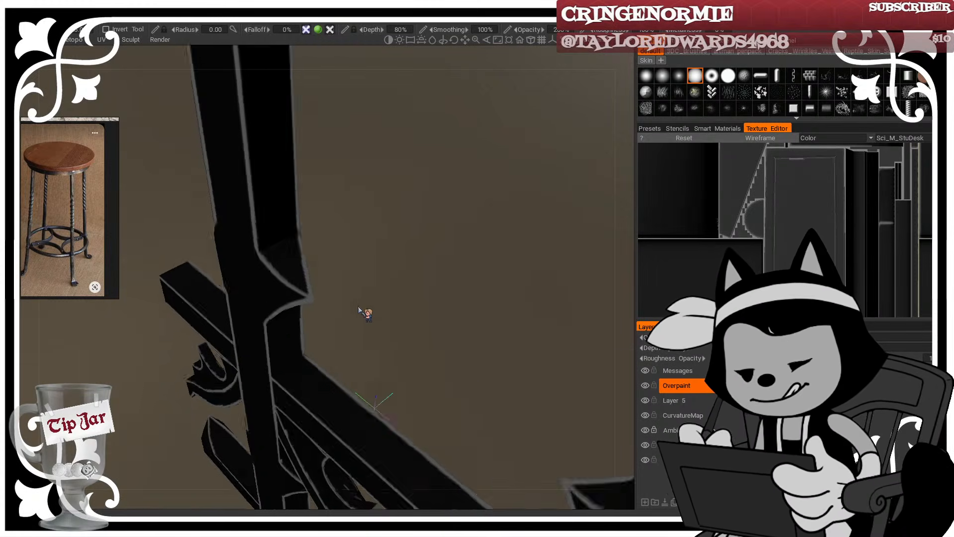
{"action": "right_click_drag", "start_coordinate": [358, 306], "coordinate": [341, 238], "text": "alt"}
{"action": "left_click_drag", "start_coordinate": [355, 183], "coordinate": [388, 150], "text": "alt"}
{"action": "middle_click_drag", "start_coordinate": [389, 150], "coordinate": [316, 266], "text": "alt"}
{"action": "left_click_drag", "start_coordinate": [316, 267], "coordinate": [304, 223], "text": "alt"}
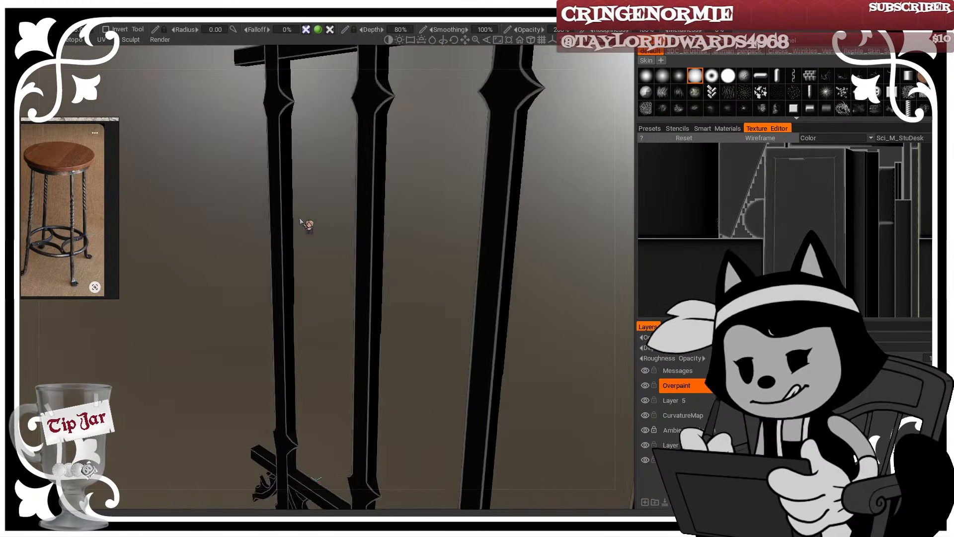
{"action": "right_click_drag", "start_coordinate": [304, 224], "coordinate": [349, 270], "text": "alt"}
{"action": "middle_click_drag", "start_coordinate": [349, 270], "coordinate": [366, 281], "text": "alt"}
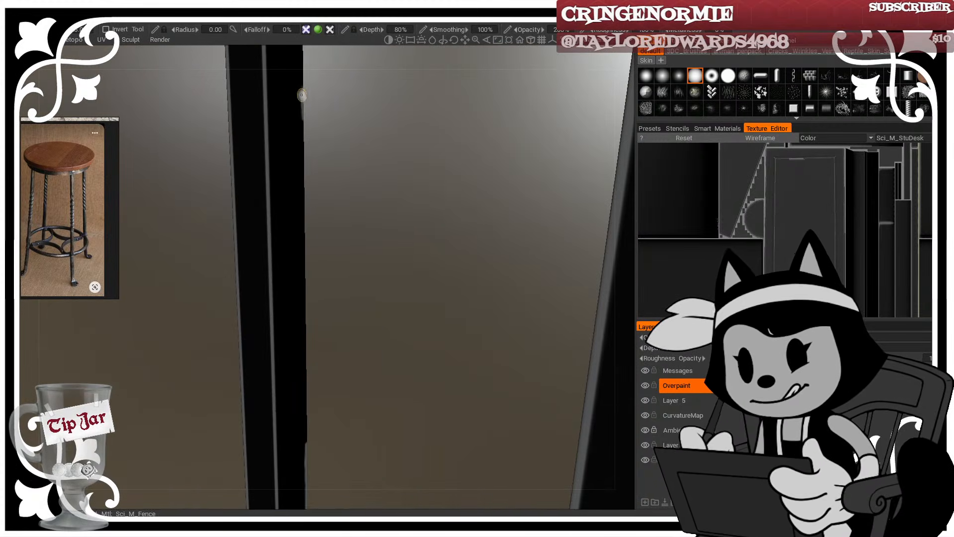
{"action": "mouse_move", "coordinate": [304, 206]}
{"action": "left_mouse_down"}
{"action": "mouse_move", "coordinate": [303, 177]}
{"action": "mouse_move", "coordinate": [304, 430]}
{"action": "left_mouse_up"}
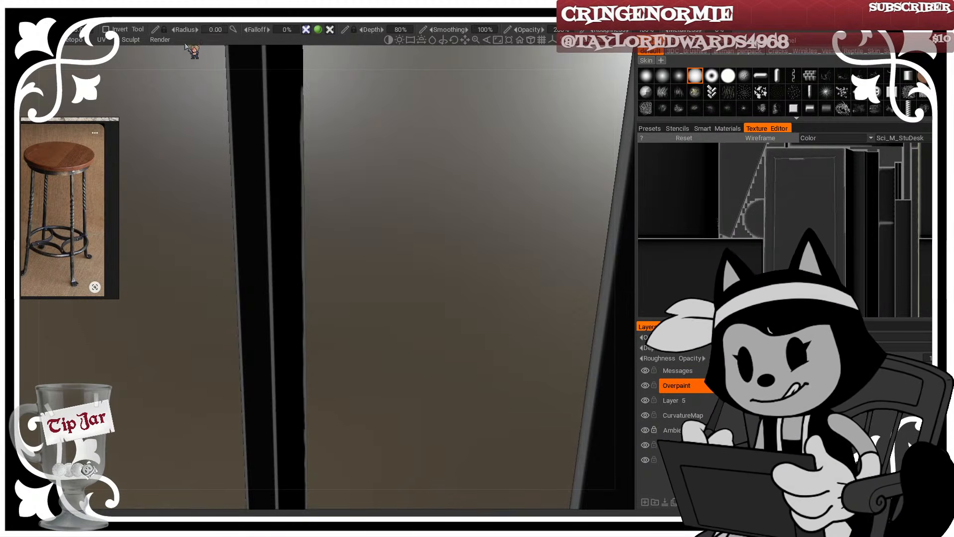
{"action": "mouse_move", "coordinate": [298, 100]}
{"action": "middle_mouse_down"}
{"action": "mouse_move", "coordinate": [334, 211]}
{"action": "mouse_move", "coordinate": [335, 190]}
{"action": "mouse_move", "coordinate": [323, 206]}
{"action": "middle_mouse_up"}
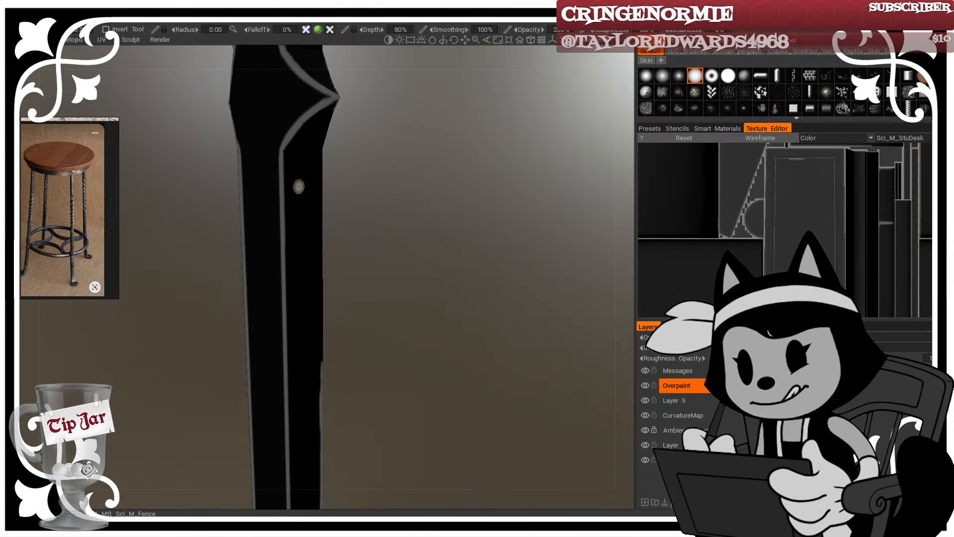
{"action": "left_click_drag", "start_coordinate": [336, 101], "coordinate": [322, 150]}
{"action": "left_click_drag", "start_coordinate": [329, 118], "coordinate": [322, 276]}
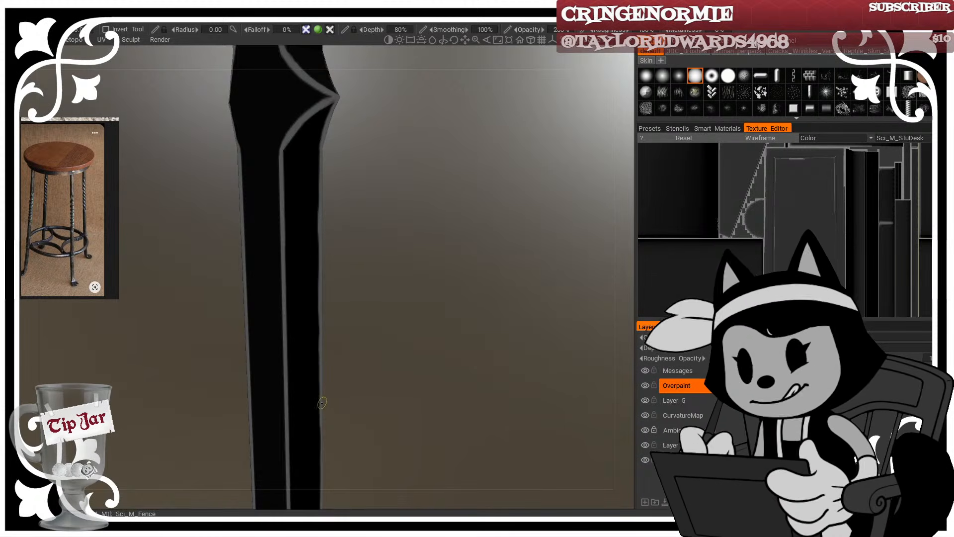
Step: Paint a highlight on the post's rear edge from beneath the upper rail down to the diamond ornament's tip
{"action": "middle_click_drag", "start_coordinate": [346, 196], "coordinate": [342, 296]}
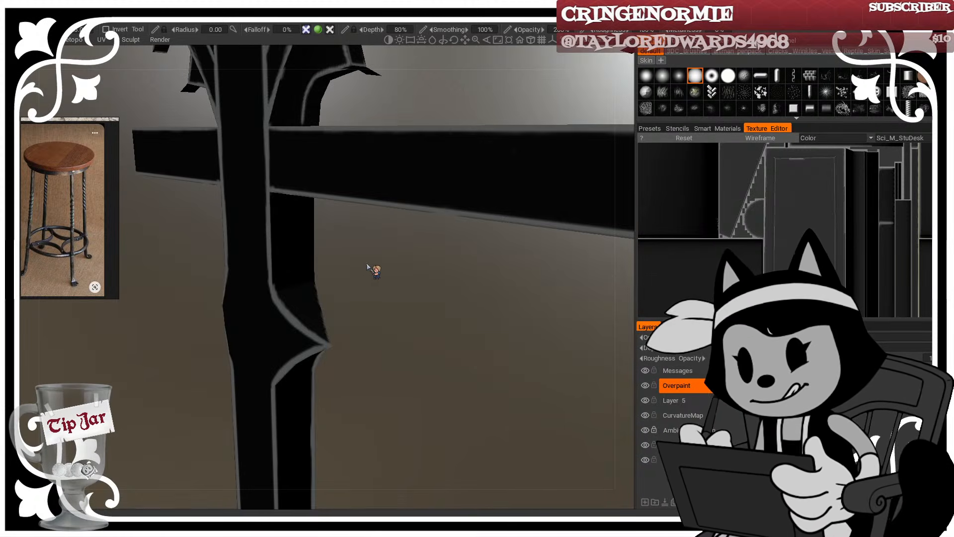
{"action": "left_click_drag", "start_coordinate": [363, 267], "coordinate": [334, 245]}
{"action": "mouse_move", "coordinate": [312, 198]}
{"action": "left_mouse_down"}
{"action": "mouse_move", "coordinate": [312, 246]}
{"action": "mouse_move", "coordinate": [314, 216]}
{"action": "left_mouse_up"}
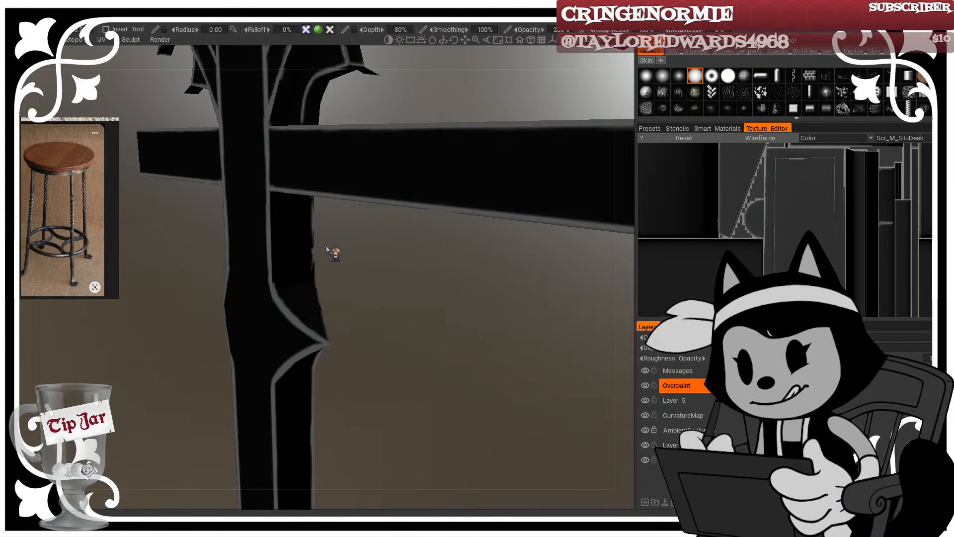
{"action": "left_click_drag", "start_coordinate": [314, 281], "coordinate": [326, 337]}
{"action": "left_click_drag", "start_coordinate": [352, 315], "coordinate": [334, 281]}
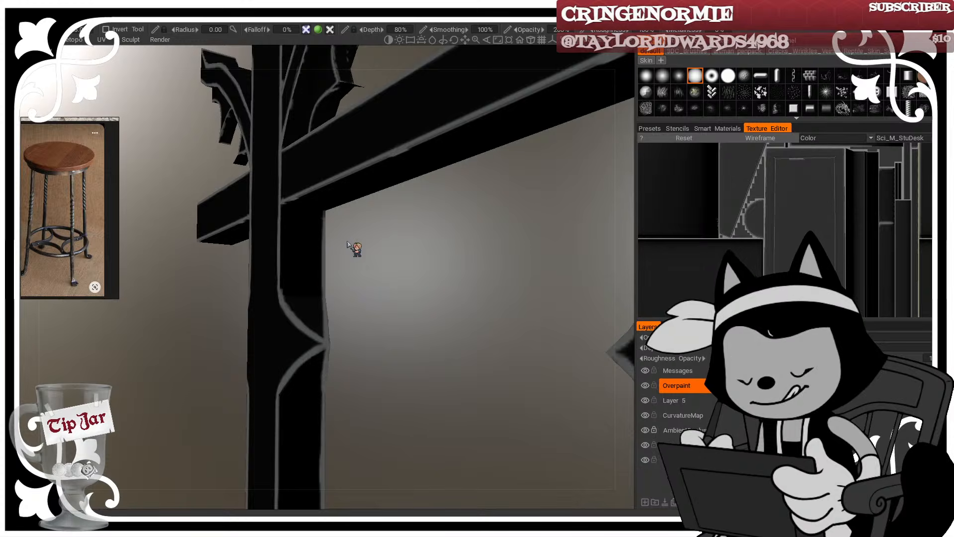
Step: Touch up the highlight along the front edge of the rail beneath the pointed arches, between the two posts
{"action": "left_click_drag", "start_coordinate": [356, 249], "coordinate": [308, 213]}
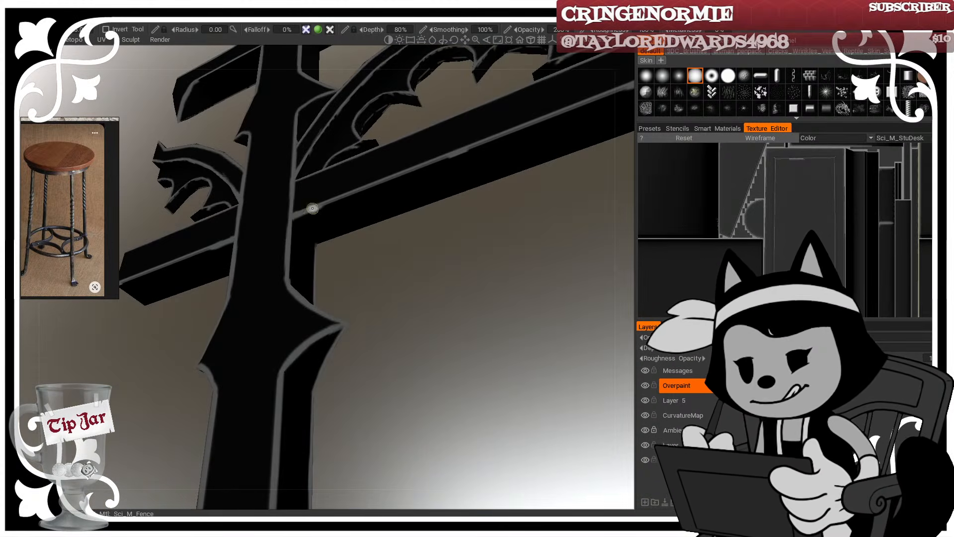
{"action": "left_click_drag", "start_coordinate": [356, 189], "coordinate": [326, 202]}
{"action": "left_click_drag", "start_coordinate": [431, 279], "coordinate": [484, 254]}
{"action": "left_click_drag", "start_coordinate": [417, 231], "coordinate": [414, 209]}
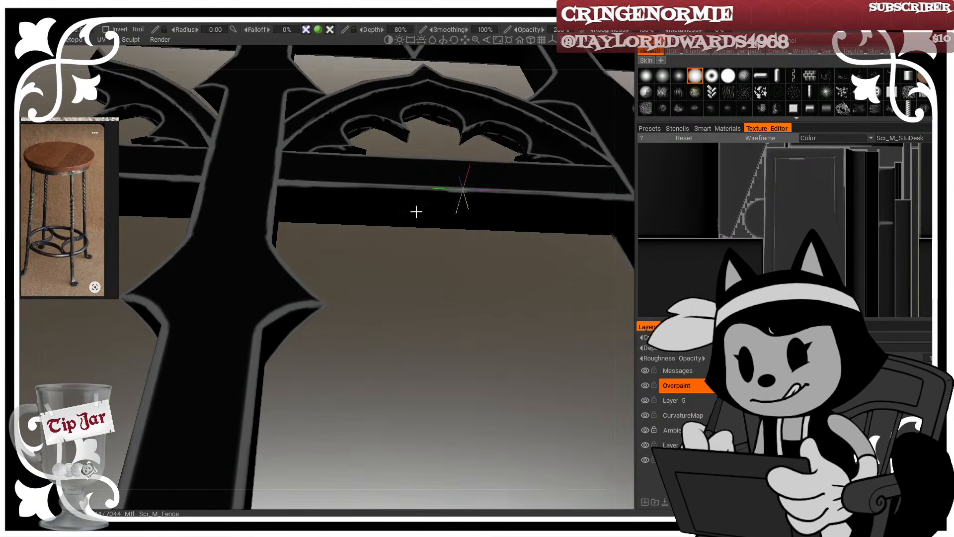
{"action": "left_click_drag", "start_coordinate": [368, 186], "coordinate": [517, 193]}
{"action": "mouse_move", "coordinate": [402, 258]}
{"action": "left_mouse_down"}
{"action": "mouse_move", "coordinate": [401, 239]}
{"action": "mouse_move", "coordinate": [400, 326]}
{"action": "left_mouse_up"}
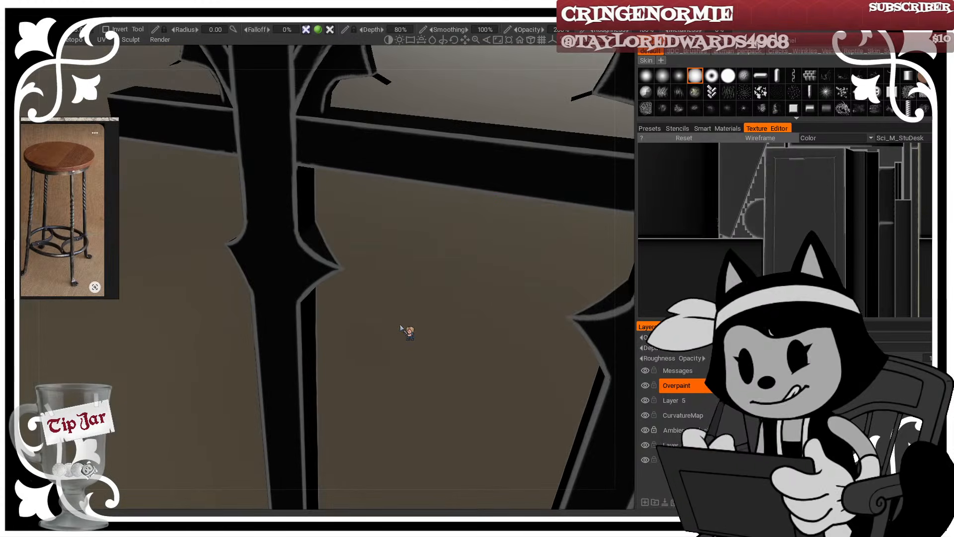
Step: Examine the edge highlights over the pointed arches, peaks and posts of the whole fence panel
{"action": "middle_click_drag", "start_coordinate": [415, 133], "coordinate": [377, 338], "text": "alt"}
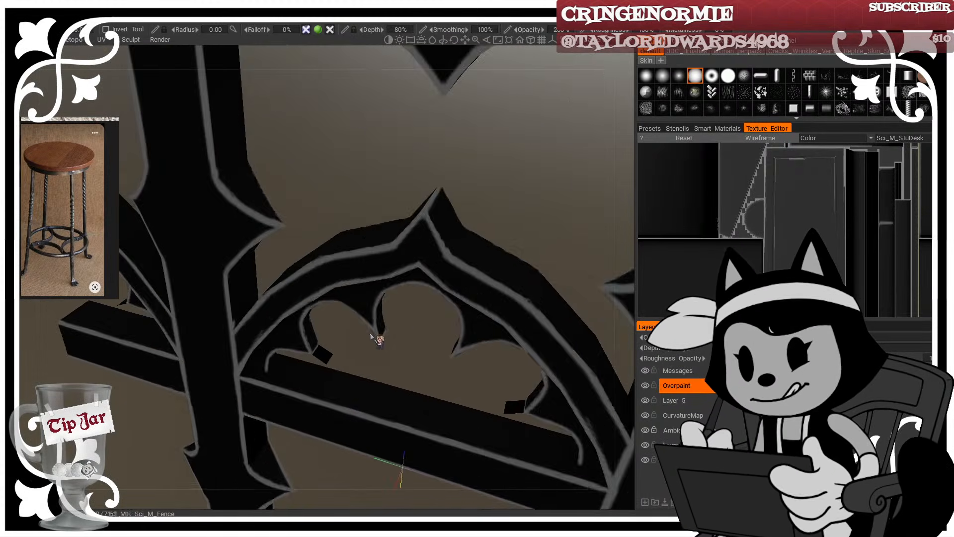
{"action": "right_click_drag", "start_coordinate": [377, 338], "coordinate": [345, 286], "text": "alt"}
{"action": "left_click_drag", "start_coordinate": [345, 286], "coordinate": [411, 245], "text": "alt"}
{"action": "right_click_drag", "start_coordinate": [411, 245], "coordinate": [383, 245], "text": "alt"}
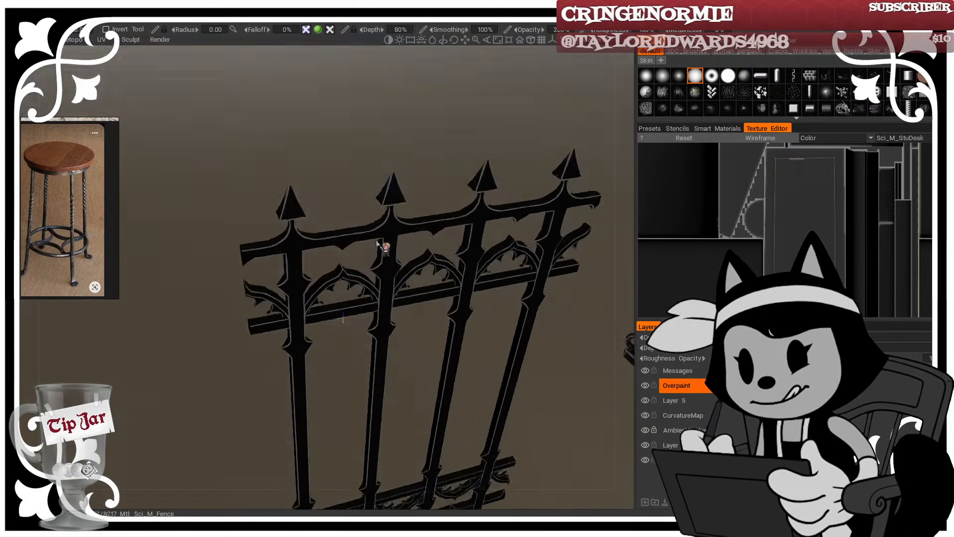
{"action": "left_click_drag", "start_coordinate": [383, 245], "coordinate": [367, 347], "text": "alt"}
{"action": "middle_click_drag", "start_coordinate": [366, 348], "coordinate": [319, 229], "text": "alt"}
{"action": "right_click_drag", "start_coordinate": [319, 229], "coordinate": [324, 279], "text": "alt"}
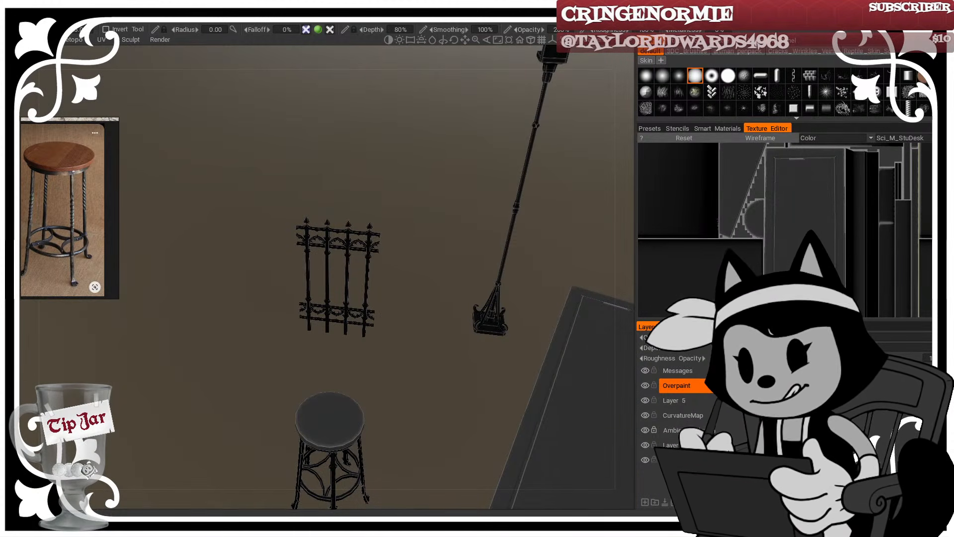
Step: Rename the Overpaint layer as Edges
{"action": "left_click_drag", "start_coordinate": [384, 312], "coordinate": [408, 277], "text": "alt"}
{"action": "right_click_drag", "start_coordinate": [394, 243], "coordinate": [404, 254], "text": "alt"}
{"action": "left_click_drag", "start_coordinate": [405, 255], "coordinate": [432, 257], "text": "alt"}
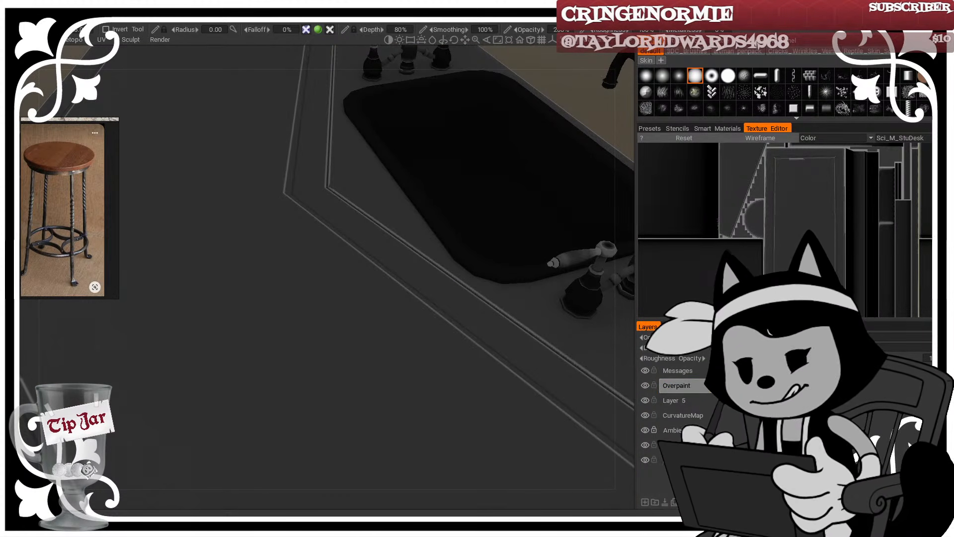
{"action": "type", "text": "Edges"}
{"action": "key", "text": "Return"}
Step: Show the wireframe over the desk's sink basin, with its rim and faucet in close view
{"action": "left_click_drag", "start_coordinate": [395, 191], "coordinate": [383, 222], "text": "alt"}
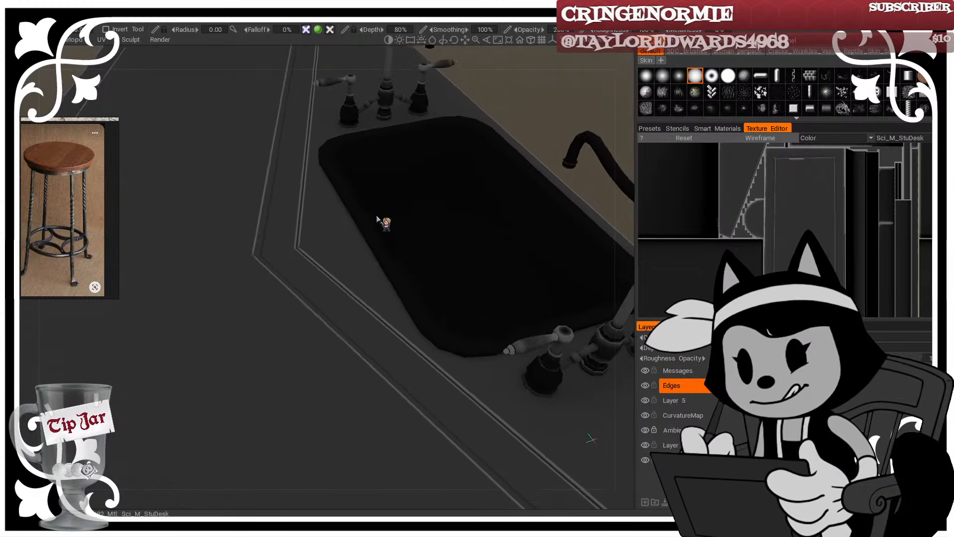
{"action": "right_click_drag", "start_coordinate": [383, 221], "coordinate": [356, 208], "text": "alt"}
{"action": "mouse_move", "coordinate": [355, 207]}
{"action": "left_mouse_down", "text": "alt"}
{"action": "mouse_move", "coordinate": [437, 187]}
{"action": "mouse_move", "coordinate": [390, 202]}
{"action": "mouse_move", "coordinate": [404, 166]}
{"action": "mouse_move", "coordinate": [485, 159]}
{"action": "mouse_move", "coordinate": [366, 219]}
{"action": "left_mouse_up", "text": "alt"}
{"action": "right_click_drag", "start_coordinate": [366, 219], "coordinate": [414, 212], "text": "alt"}
{"action": "left_click_drag", "start_coordinate": [415, 211], "coordinate": [272, 301], "text": "alt"}
{"action": "right_click_drag", "start_coordinate": [271, 301], "coordinate": [324, 277], "text": "alt"}
{"action": "key", "text": "w"}
{"action": "left_click_drag", "start_coordinate": [306, 200], "coordinate": [294, 286], "text": "alt"}
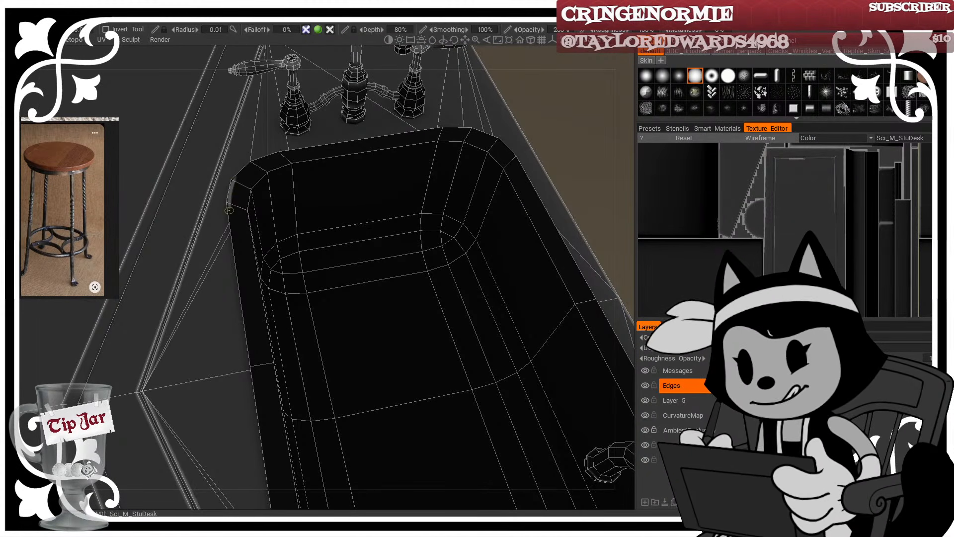
{"action": "mouse_move", "coordinate": [229, 202]}
{"action": "left_mouse_down"}
{"action": "mouse_move", "coordinate": [241, 276]}
{"action": "mouse_move", "coordinate": [262, 313]}
{"action": "mouse_move", "coordinate": [290, 290]}
{"action": "left_mouse_up"}
{"action": "key", "text": "ctrl+z"}
{"action": "key", "text": "ctrl+z"}
Step: Paint a highlight along the sink basin rim's outer edge, from the rounded corner down the long side
{"action": "middle_click_drag", "start_coordinate": [290, 281], "coordinate": [343, 283], "text": "alt"}
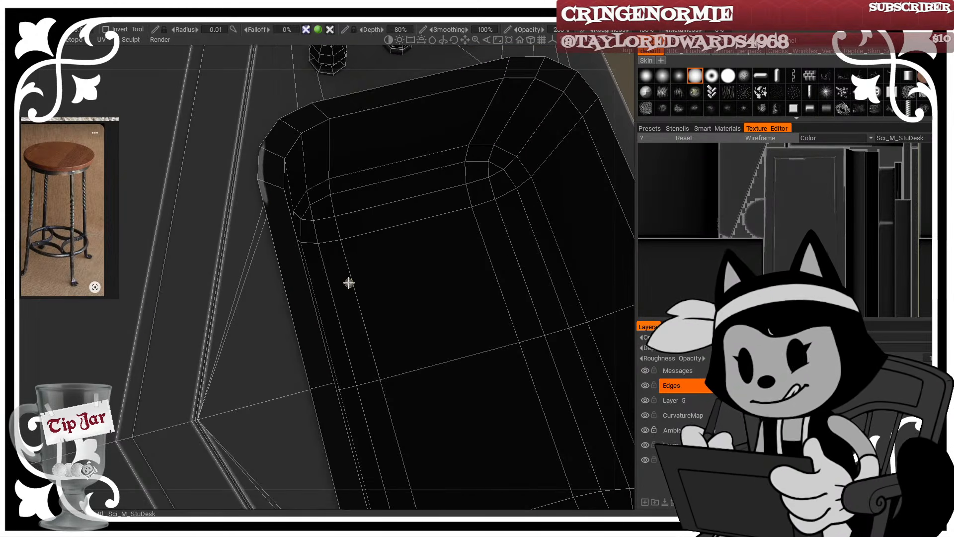
{"action": "left_click_drag", "start_coordinate": [261, 185], "coordinate": [280, 254]}
{"action": "left_click_drag", "start_coordinate": [267, 204], "coordinate": [282, 278]}
{"action": "left_click_drag", "start_coordinate": [276, 245], "coordinate": [314, 405]}
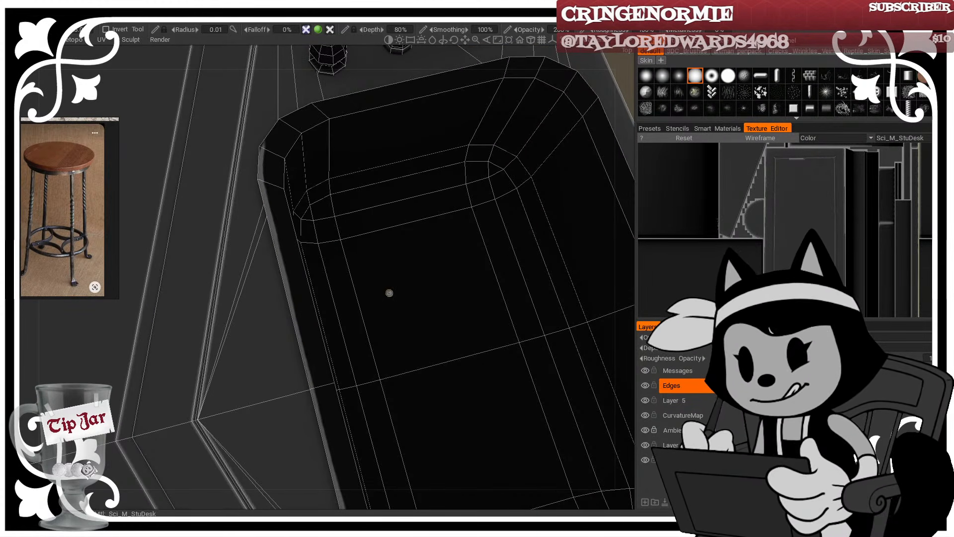
Step: Paint a highlight along the sink rim's inner edge, down the long side and around its rounded corners
{"action": "left_click_drag", "start_coordinate": [404, 294], "coordinate": [382, 263], "text": "alt"}
{"action": "key", "text": "5"}
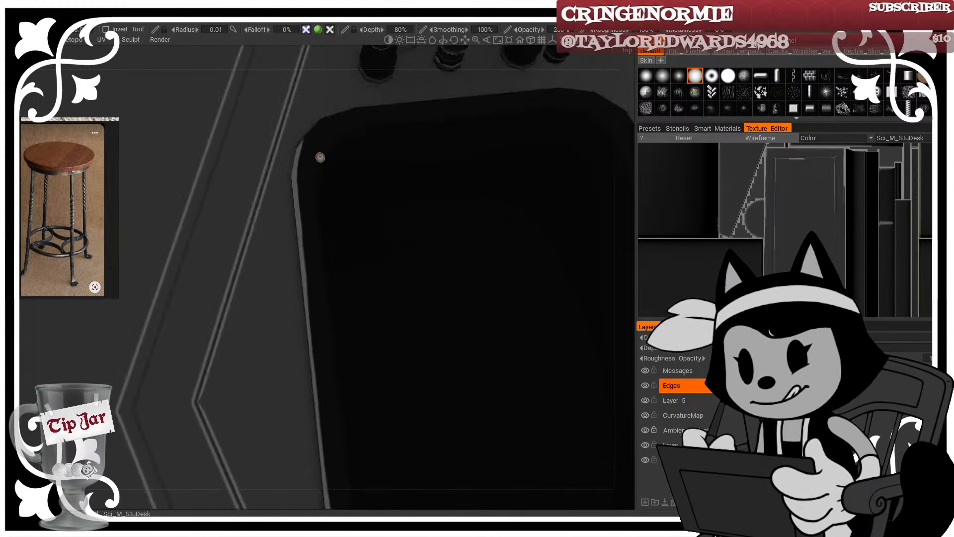
{"action": "key", "text": "5"}
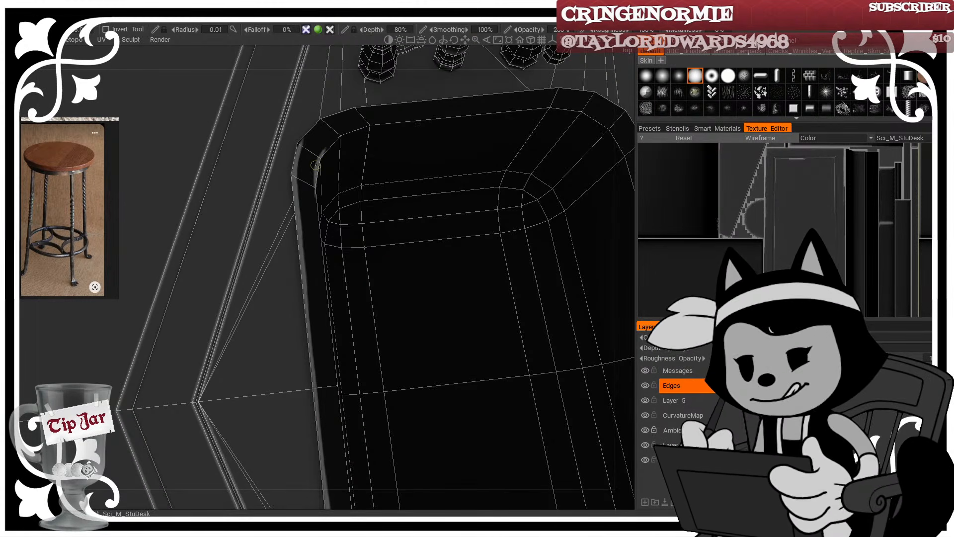
{"action": "left_click_drag", "start_coordinate": [315, 164], "coordinate": [335, 394]}
{"action": "mouse_move", "coordinate": [325, 149]}
{"action": "left_mouse_down"}
{"action": "mouse_move", "coordinate": [342, 132]}
{"action": "mouse_move", "coordinate": [388, 117]}
{"action": "mouse_move", "coordinate": [511, 120]}
{"action": "left_mouse_up"}
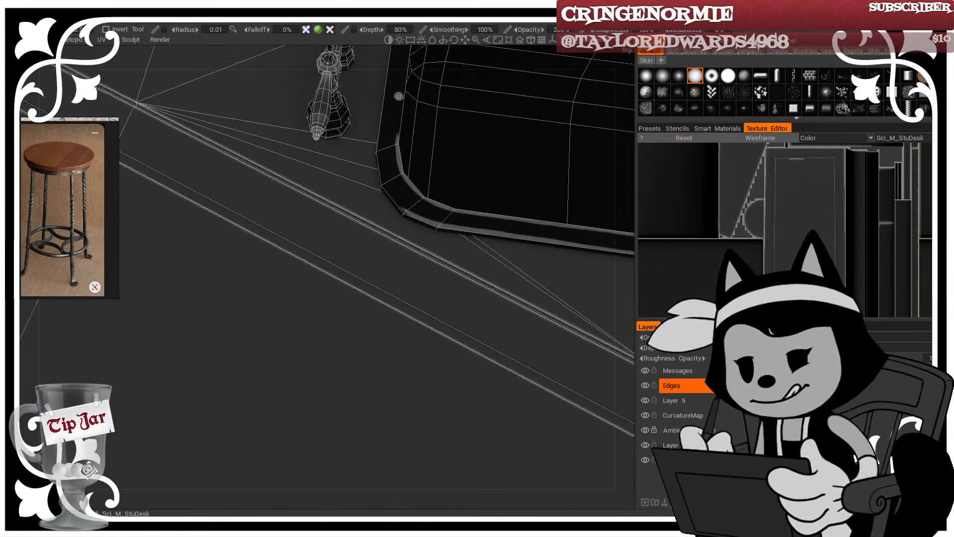
{"action": "left_click_drag", "start_coordinate": [406, 75], "coordinate": [402, 104]}
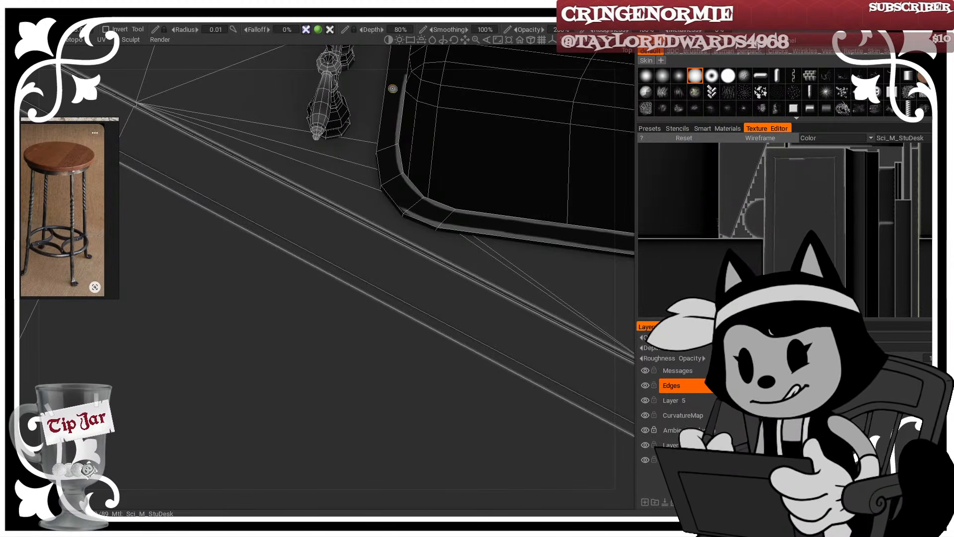
Step: Paint a highlight along the sink rim's outer edge on the short side beside the faucet, through the rounded corner
{"action": "middle_click_drag", "start_coordinate": [392, 90], "coordinate": [297, 363], "text": "alt"}
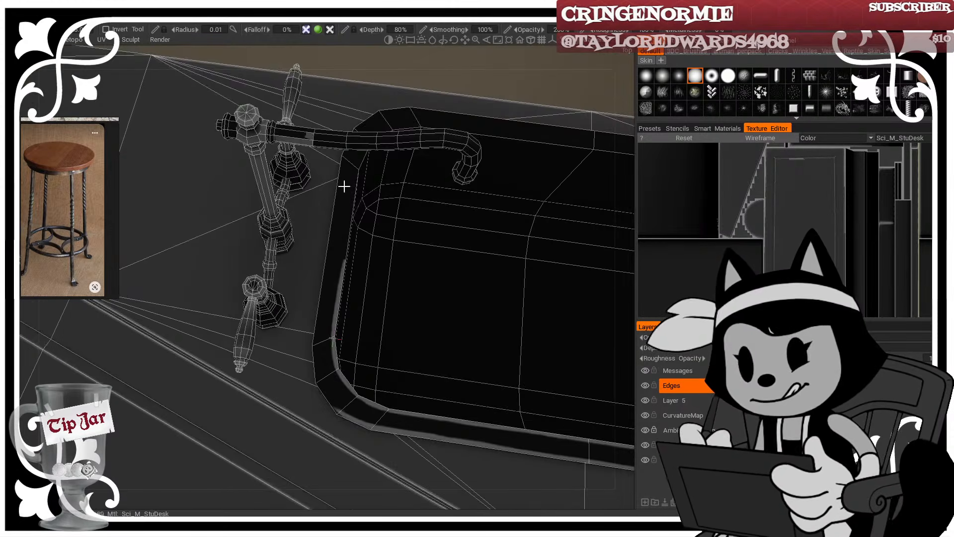
{"action": "left_click_drag", "start_coordinate": [343, 186], "coordinate": [329, 162], "text": "alt"}
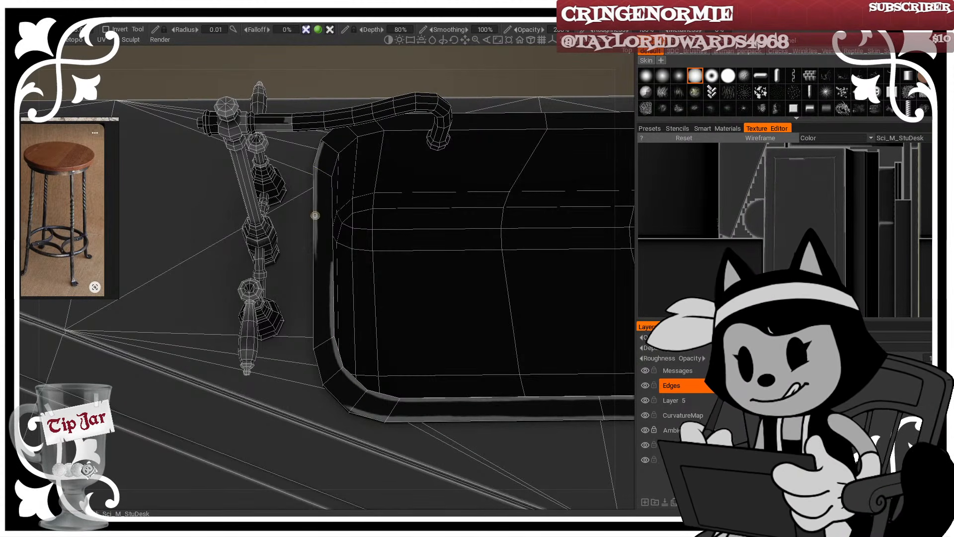
{"action": "left_click_drag", "start_coordinate": [315, 216], "coordinate": [315, 299]}
{"action": "mouse_move", "coordinate": [315, 244]}
{"action": "left_mouse_down"}
{"action": "mouse_move", "coordinate": [314, 332]}
{"action": "mouse_move", "coordinate": [334, 393]}
{"action": "mouse_move", "coordinate": [349, 406]}
{"action": "left_mouse_up"}
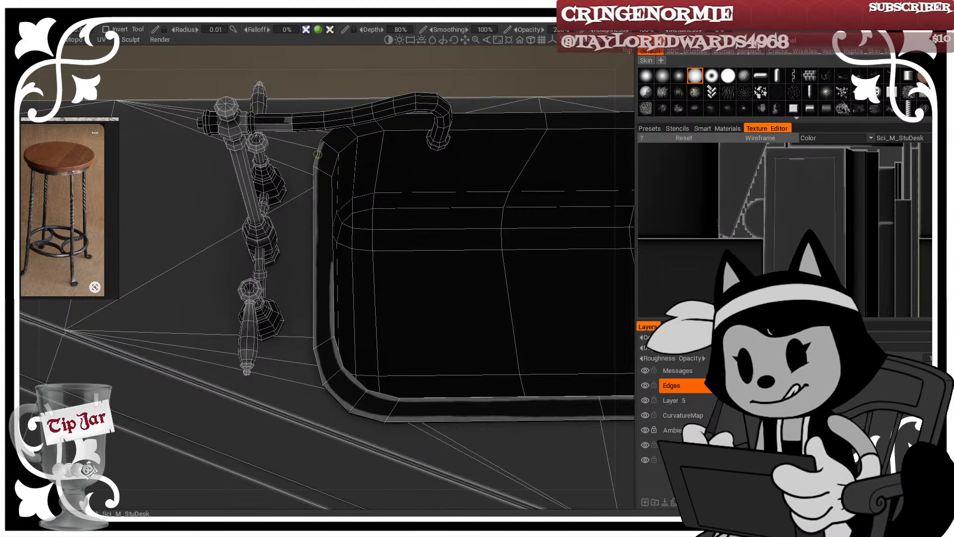
Step: Paint a highlight on the sink rim's inner edge around the rear corner and along the back long side
{"action": "mouse_move", "coordinate": [489, 233]}
{"action": "left_mouse_down", "text": "alt"}
{"action": "mouse_move", "coordinate": [326, 245]}
{"action": "mouse_move", "coordinate": [271, 239]}
{"action": "left_mouse_up", "text": "alt"}
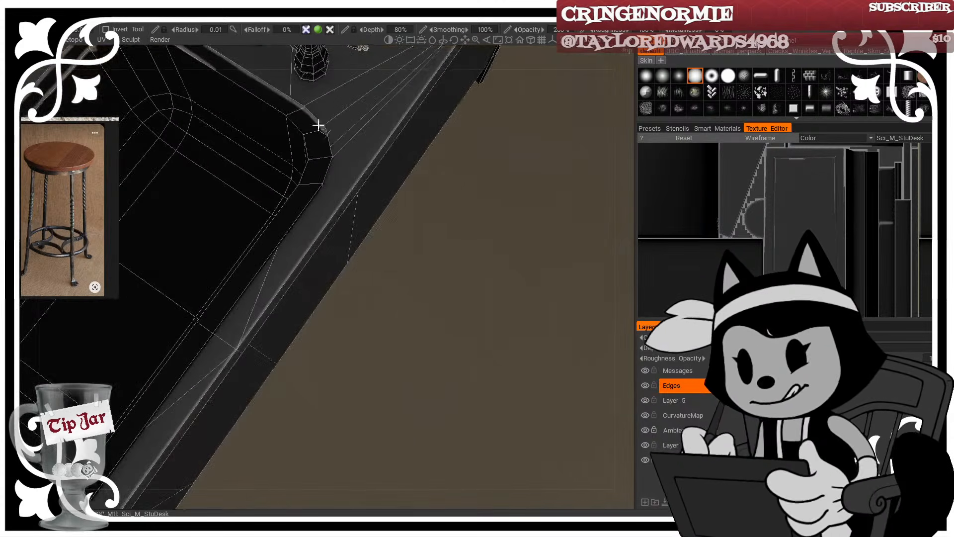
{"action": "mouse_move", "coordinate": [327, 163]}
{"action": "left_mouse_down", "text": "alt"}
{"action": "mouse_move", "coordinate": [337, 147]}
{"action": "mouse_move", "coordinate": [301, 315]}
{"action": "left_mouse_up", "text": "alt"}
{"action": "mouse_move", "coordinate": [310, 270]}
{"action": "left_mouse_down"}
{"action": "mouse_move", "coordinate": [291, 368]}
{"action": "mouse_move", "coordinate": [343, 157]}
{"action": "mouse_move", "coordinate": [277, 188]}
{"action": "left_mouse_up"}
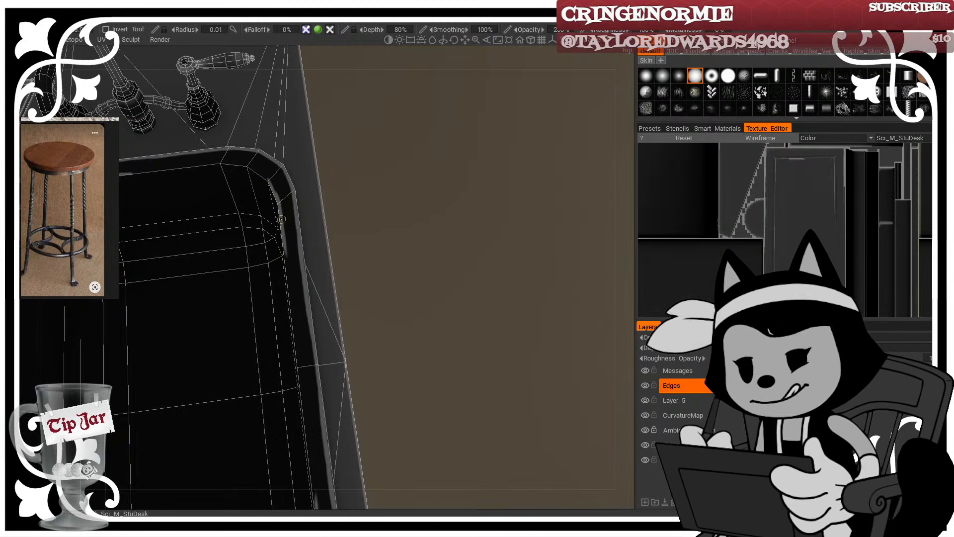
{"action": "left_click_drag", "start_coordinate": [281, 219], "coordinate": [300, 377]}
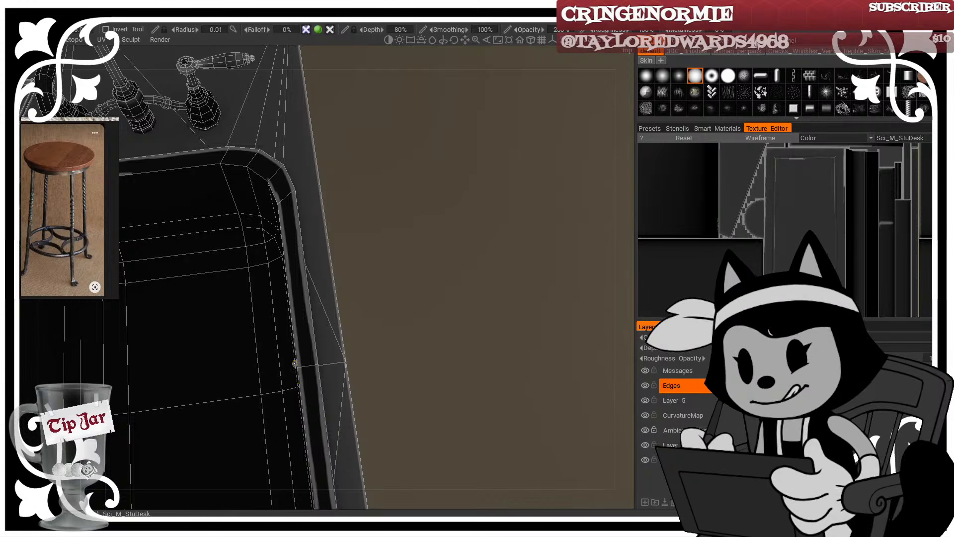
Step: Fill the gap in the inner rim highlight on the faucet side, from the rear corner down the short side
{"action": "key", "text": "w"}
{"action": "left_click_drag", "start_coordinate": [280, 309], "coordinate": [431, 151], "text": "alt"}
{"action": "right_click_drag", "start_coordinate": [427, 167], "coordinate": [391, 159], "text": "alt"}
{"action": "left_click_drag", "start_coordinate": [391, 159], "coordinate": [442, 167], "text": "alt"}
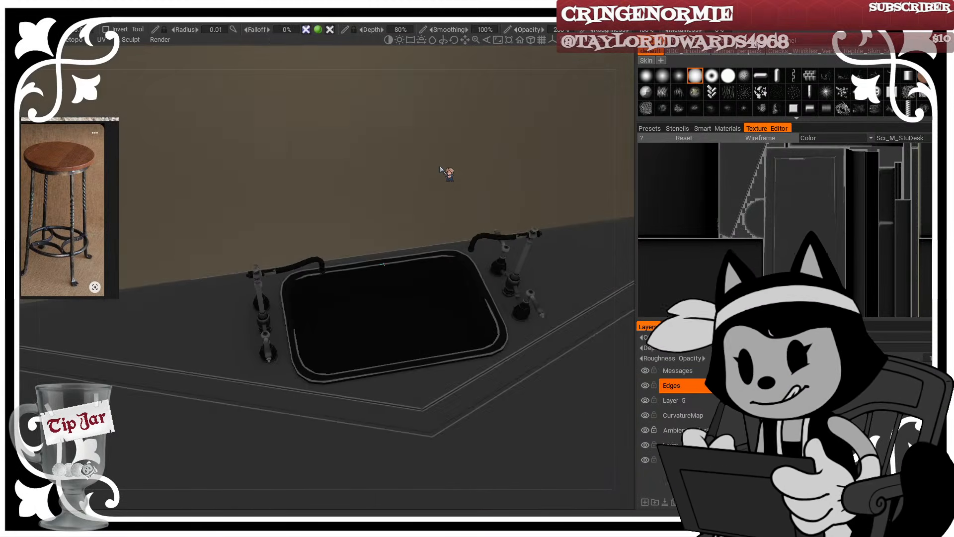
{"action": "right_click_drag", "start_coordinate": [442, 167], "coordinate": [425, 243], "text": "alt"}
{"action": "left_click_drag", "start_coordinate": [355, 293], "coordinate": [400, 189], "text": "alt"}
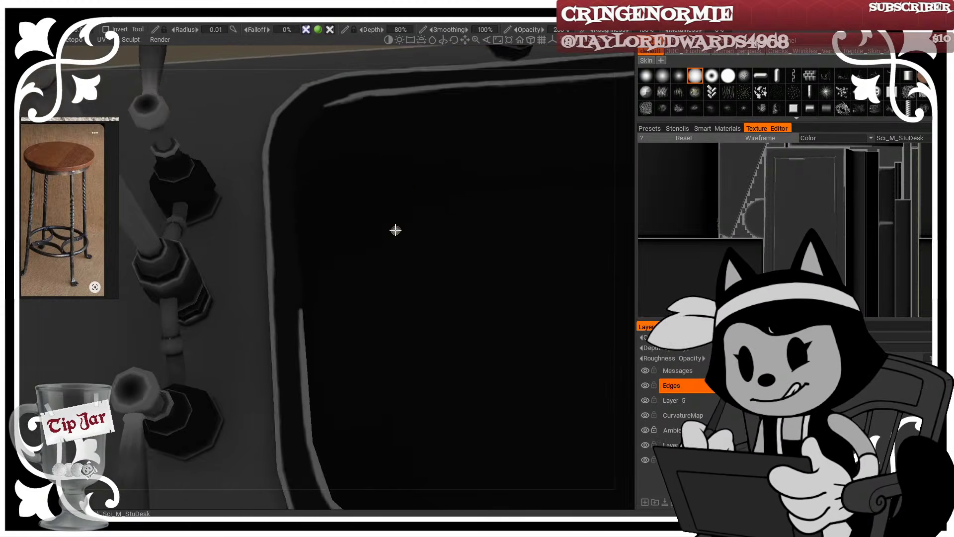
{"action": "key", "text": "w"}
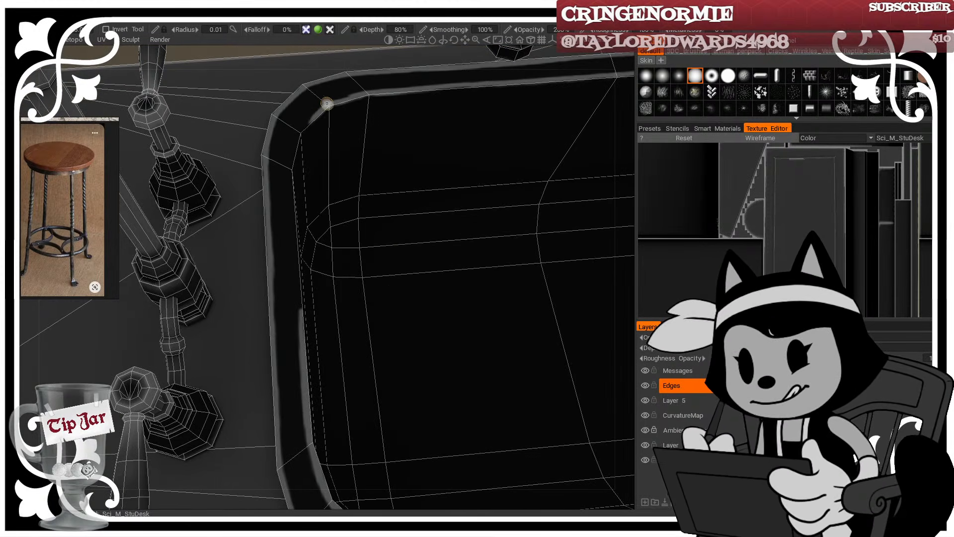
{"action": "mouse_move", "coordinate": [326, 104]}
{"action": "left_mouse_down"}
{"action": "mouse_move", "coordinate": [355, 95]}
{"action": "mouse_move", "coordinate": [309, 118]}
{"action": "mouse_move", "coordinate": [288, 166]}
{"action": "mouse_move", "coordinate": [290, 316]}
{"action": "left_mouse_up"}
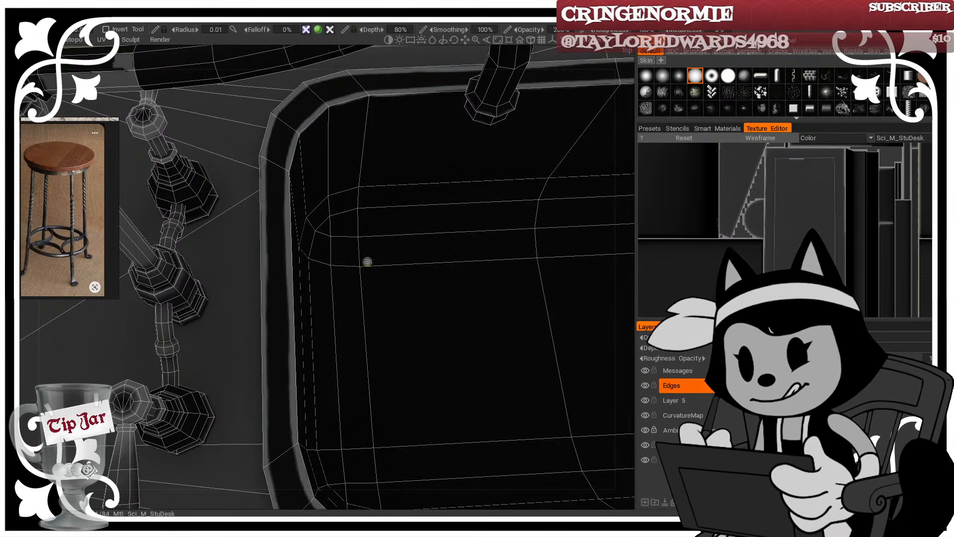
Step: Examine the sink rim highlights and the faucet with and without the wireframe
{"action": "right_click_drag", "start_coordinate": [327, 103], "coordinate": [341, 273], "text": "alt"}
{"action": "key", "text": "w"}
{"action": "right_click_drag", "start_coordinate": [367, 302], "coordinate": [343, 343], "text": "alt"}
{"action": "left_click_drag", "start_coordinate": [343, 298], "coordinate": [298, 239], "text": "alt"}
{"action": "right_click_drag", "start_coordinate": [298, 318], "coordinate": [398, 328], "text": "alt"}
{"action": "left_click_drag", "start_coordinate": [398, 328], "coordinate": [511, 274], "text": "alt"}
{"action": "key", "text": "w"}
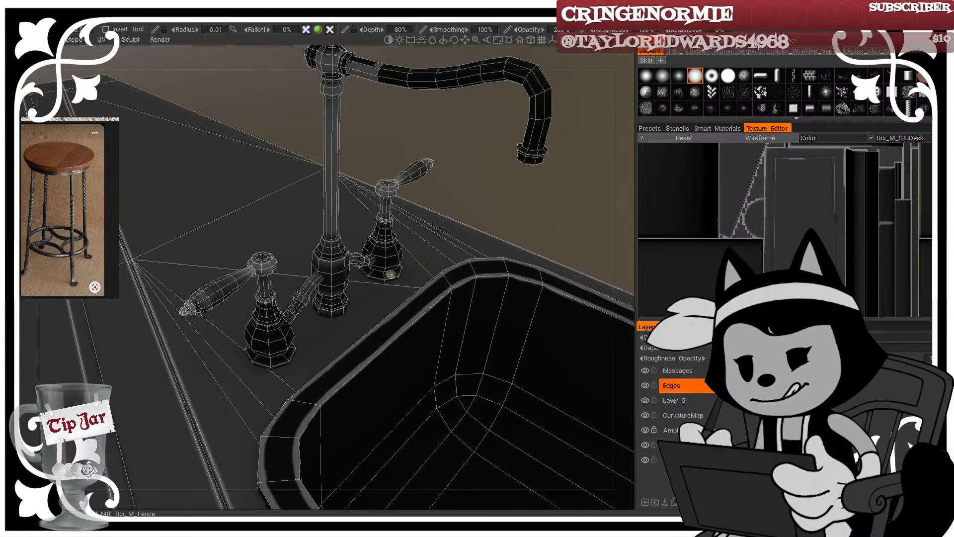
{"action": "key", "text": "w"}
{"action": "key", "text": "w"}
{"action": "key", "text": "w"}
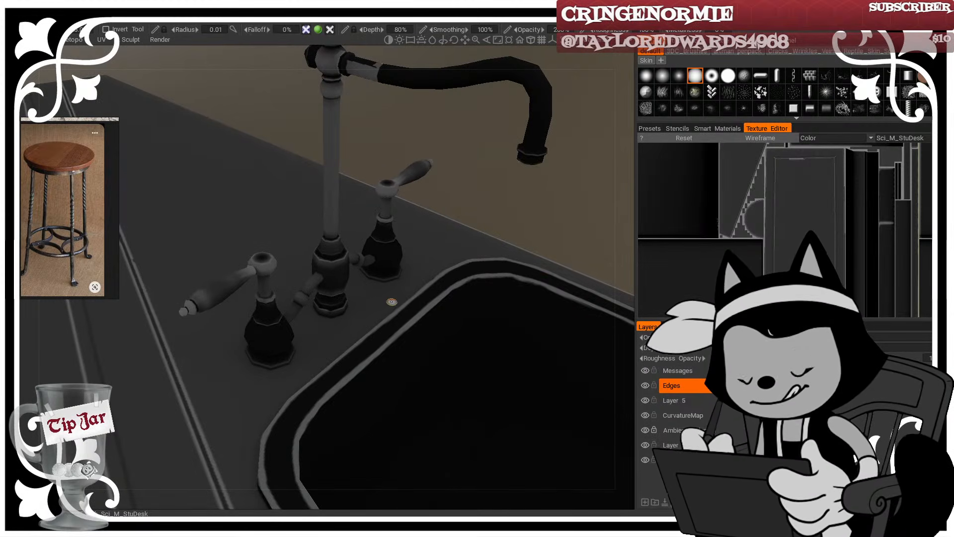
Step: Paint a highlight with a smaller brush down the end fence post's corner edge, between its two lower pointed knobs
{"action": "right_click_drag", "start_coordinate": [396, 306], "coordinate": [347, 300], "text": "alt"}
{"action": "left_click_drag", "start_coordinate": [348, 300], "coordinate": [383, 245], "text": "alt"}
{"action": "middle_click_drag", "start_coordinate": [378, 242], "coordinate": [227, 153], "text": "alt"}
{"action": "middle_click_drag", "start_coordinate": [330, 197], "coordinate": [368, 354], "text": "alt"}
{"action": "right_click_drag", "start_coordinate": [368, 355], "coordinate": [450, 384], "text": "alt"}
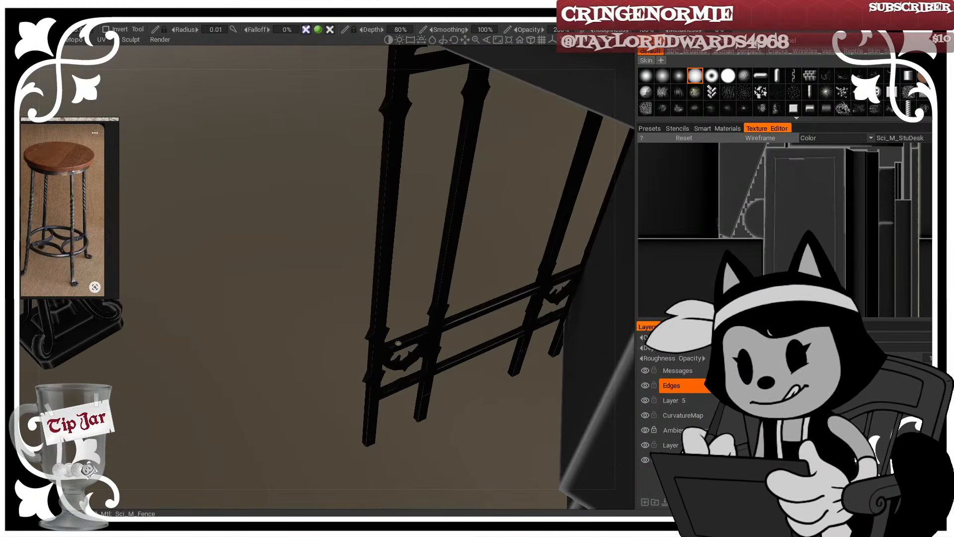
{"action": "middle_click_drag", "start_coordinate": [372, 294], "coordinate": [284, 185], "text": "alt"}
{"action": "right_click_drag", "start_coordinate": [285, 184], "coordinate": [331, 187], "text": "alt"}
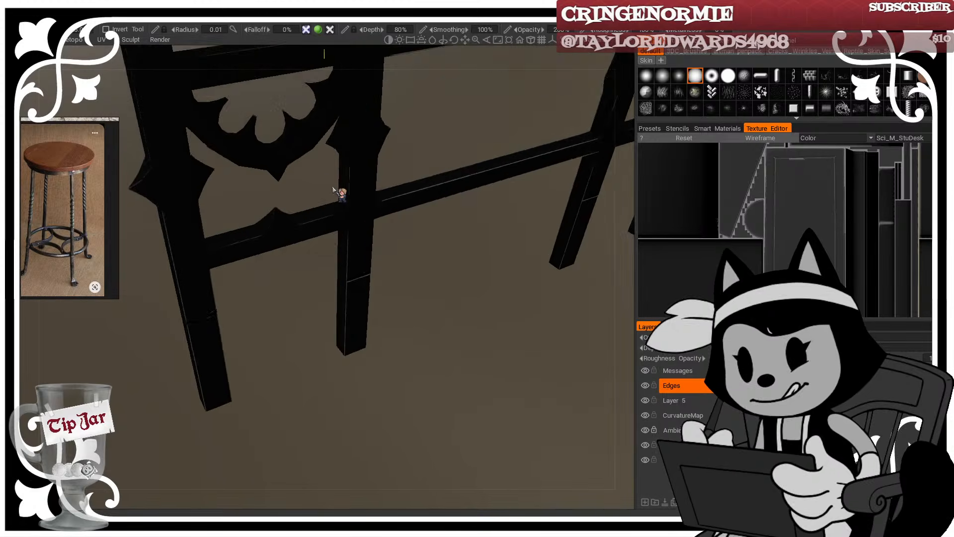
{"action": "middle_click_drag", "start_coordinate": [331, 187], "coordinate": [373, 237], "text": "alt"}
{"action": "key", "text": "w"}
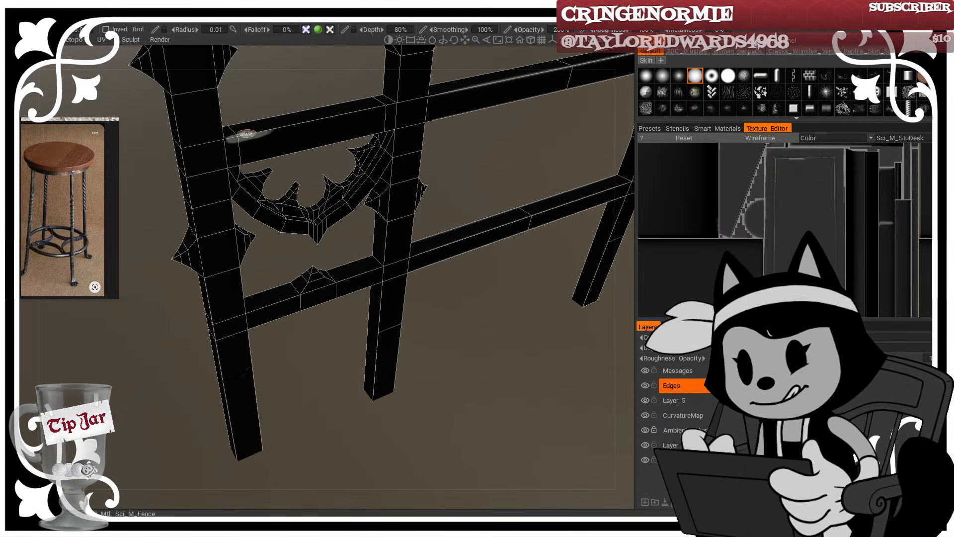
{"action": "left_click_drag", "start_coordinate": [174, 109], "coordinate": [196, 229]}
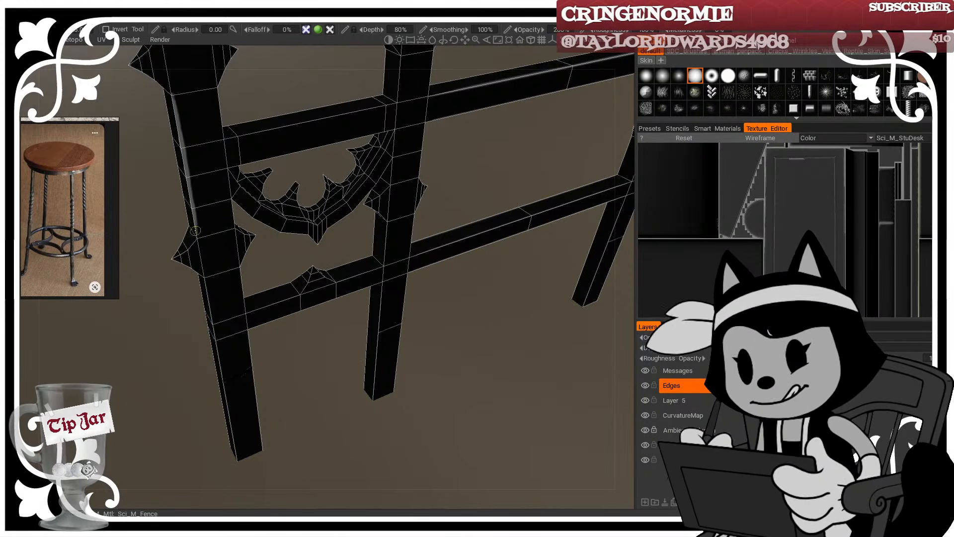
Step: Even out the highlight on the end fence post's corner edge between the two pointed knobs
{"action": "key", "text": "w"}
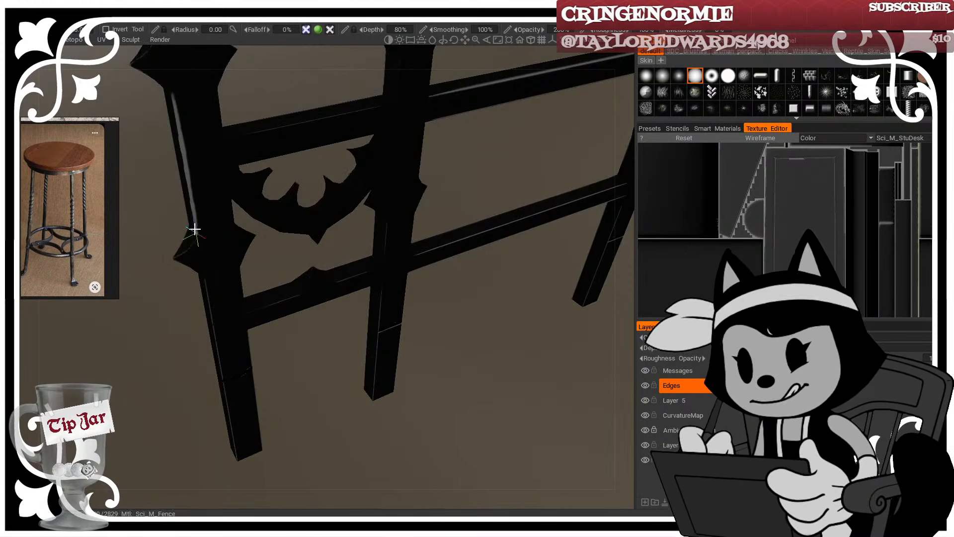
{"action": "left_click_drag", "start_coordinate": [194, 229], "coordinate": [234, 193], "text": "alt"}
{"action": "middle_click_drag", "start_coordinate": [234, 194], "coordinate": [326, 224], "text": "alt"}
{"action": "mouse_move", "coordinate": [326, 223]}
{"action": "right_mouse_down", "text": "alt"}
{"action": "mouse_move", "coordinate": [443, 210]}
{"action": "mouse_move", "coordinate": [368, 157]}
{"action": "right_mouse_up", "text": "alt"}
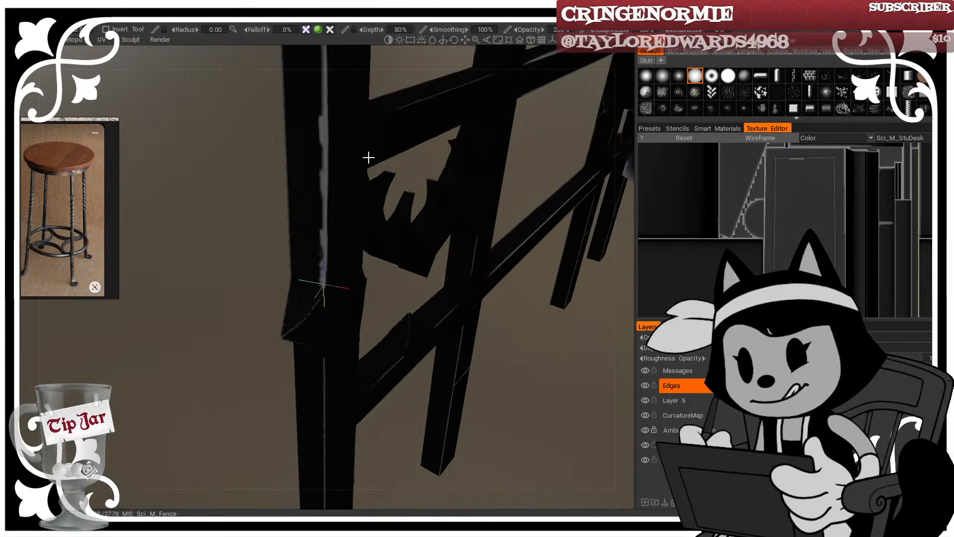
{"action": "middle_click_drag", "start_coordinate": [368, 157], "coordinate": [362, 216], "text": "alt"}
{"action": "key", "text": "w"}
{"action": "left_click_drag", "start_coordinate": [307, 136], "coordinate": [307, 195]}
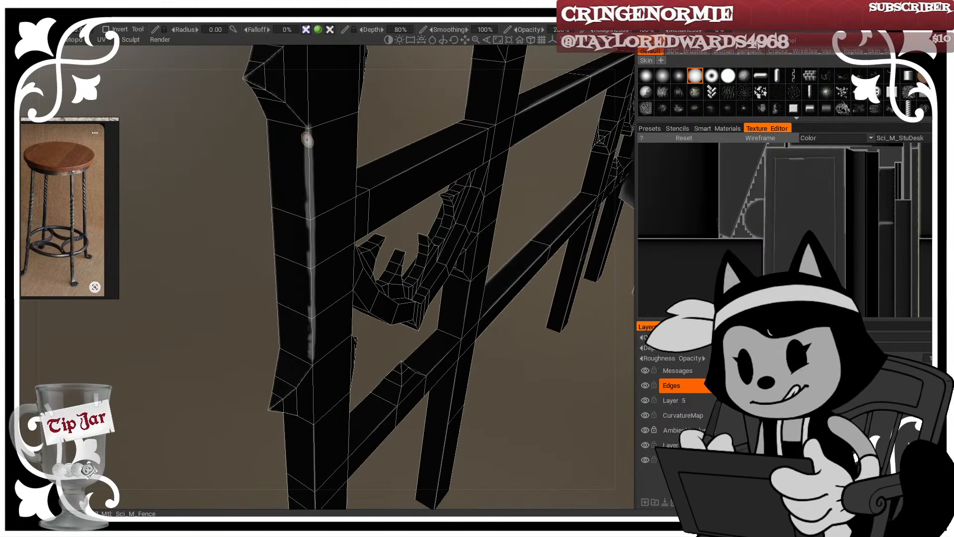
{"action": "left_click_drag", "start_coordinate": [308, 244], "coordinate": [310, 325]}
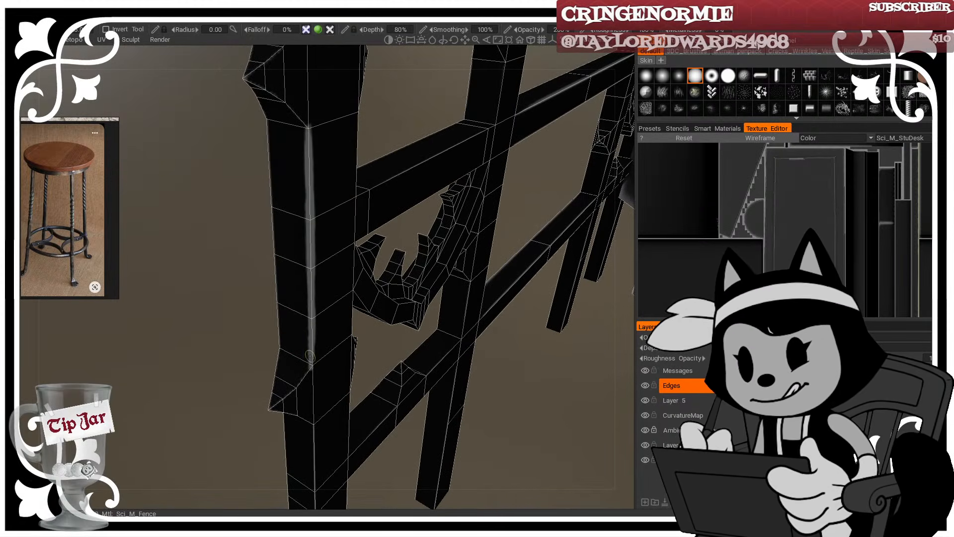
Step: Highlight the ridges of the lower pointed knob on the end fence post, extending from the post's edge highlight
{"action": "left_click_drag", "start_coordinate": [323, 366], "coordinate": [304, 362], "text": "alt"}
{"action": "mouse_move", "coordinate": [265, 408]}
{"action": "left_mouse_down"}
{"action": "mouse_move", "coordinate": [296, 385]}
{"action": "mouse_move", "coordinate": [281, 398]}
{"action": "left_mouse_up"}
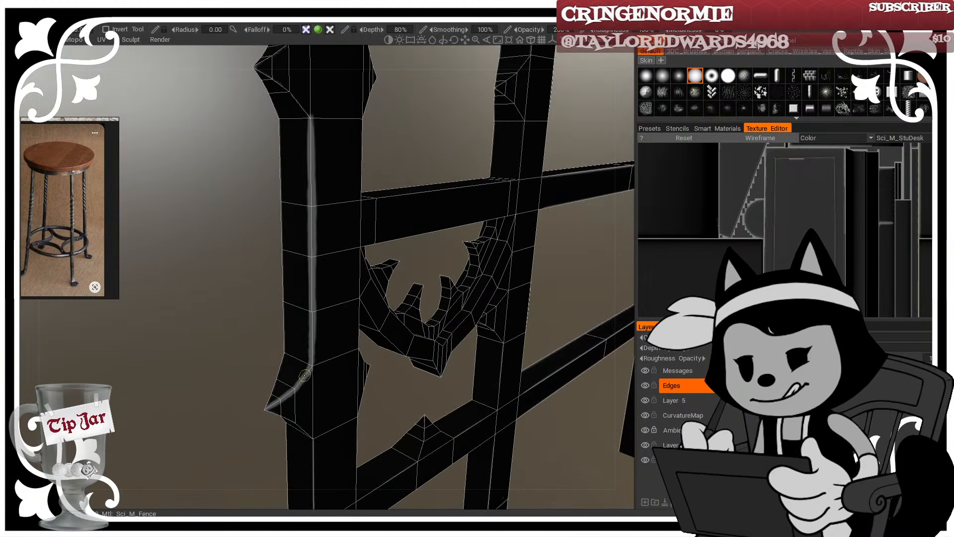
{"action": "mouse_move", "coordinate": [313, 373]}
{"action": "left_mouse_down", "text": "alt"}
{"action": "mouse_move", "coordinate": [319, 334]}
{"action": "mouse_move", "coordinate": [310, 369]}
{"action": "left_mouse_up", "text": "alt"}
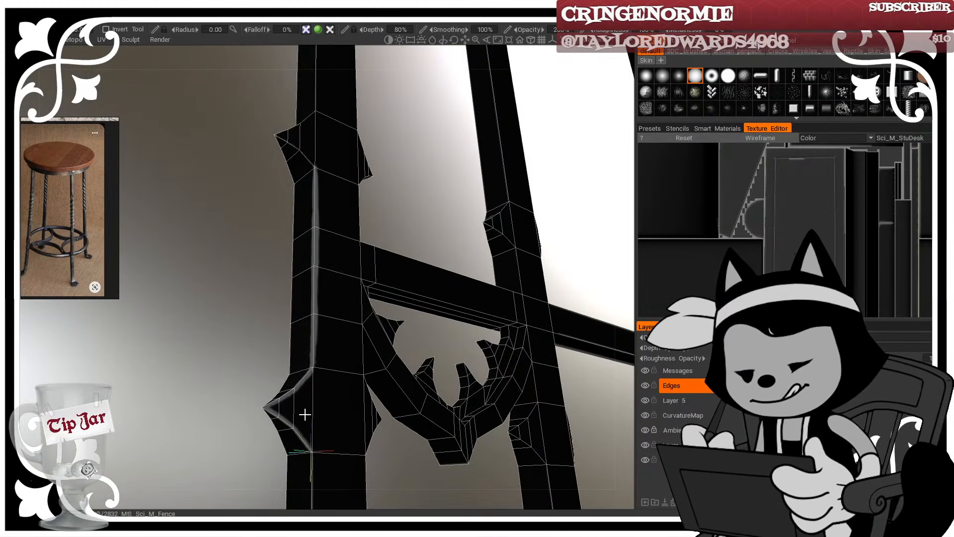
{"action": "mouse_move", "coordinate": [304, 411]}
{"action": "left_mouse_down", "text": "alt"}
{"action": "mouse_move", "coordinate": [281, 396]}
{"action": "mouse_move", "coordinate": [315, 428]}
{"action": "left_mouse_up", "text": "alt"}
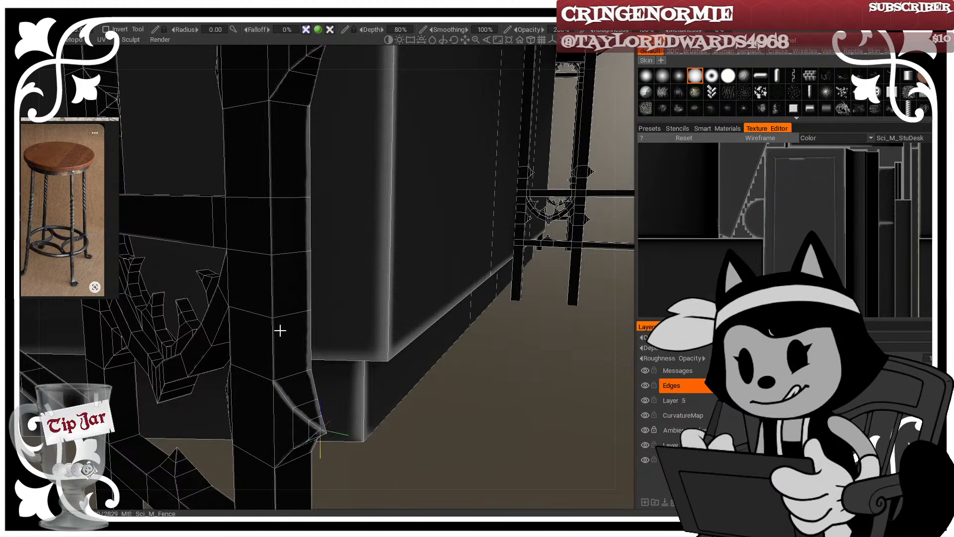
Step: Paint a highlight down the end post's adjacent corner edge, from the upper knob to the lower pointed knob
{"action": "mouse_move", "coordinate": [280, 330]}
{"action": "left_mouse_down", "text": "alt"}
{"action": "mouse_move", "coordinate": [266, 123]}
{"action": "mouse_move", "coordinate": [273, 200]}
{"action": "left_mouse_up", "text": "alt"}
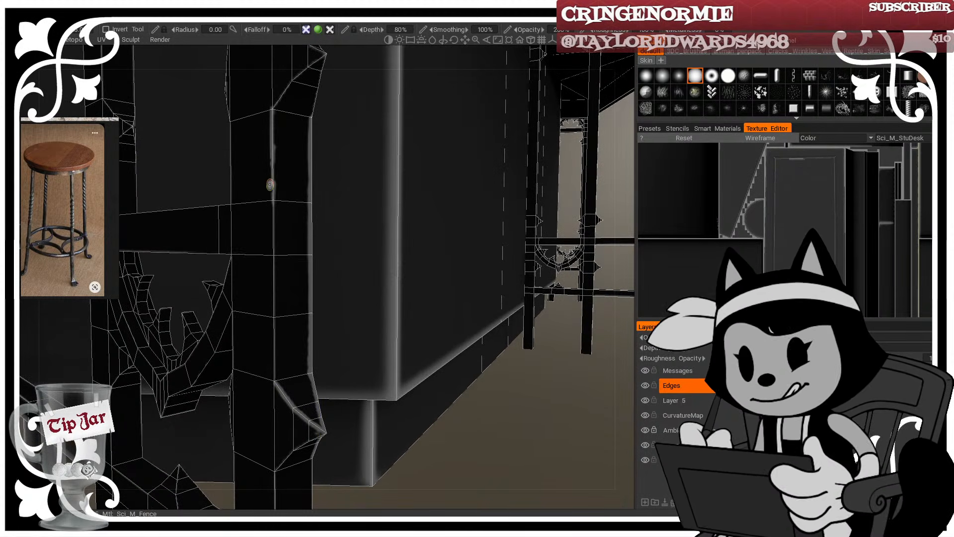
{"action": "left_click_drag", "start_coordinate": [272, 151], "coordinate": [275, 222]}
{"action": "mouse_move", "coordinate": [272, 170]}
{"action": "left_mouse_down", "text": "alt"}
{"action": "mouse_move", "coordinate": [347, 201]}
{"action": "mouse_move", "coordinate": [300, 188]}
{"action": "left_mouse_up", "text": "alt"}
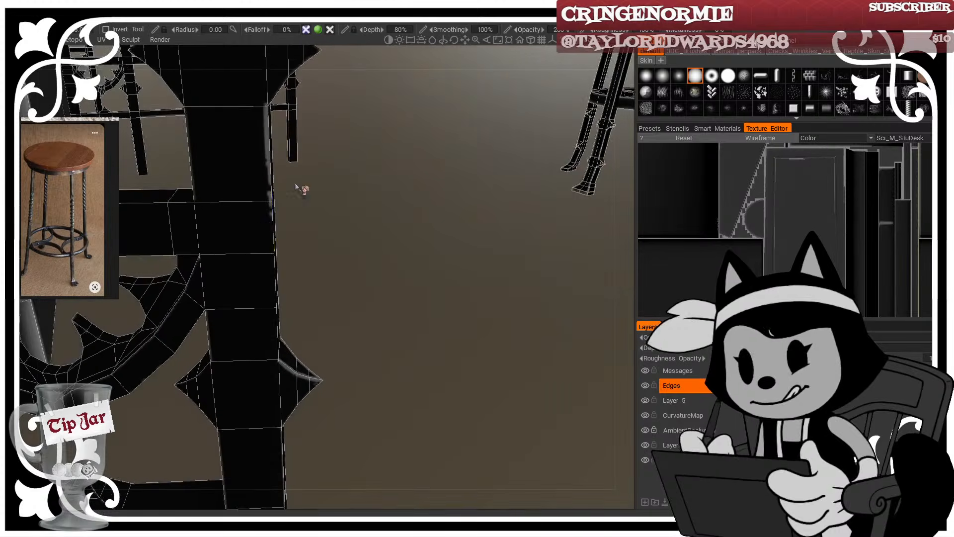
{"action": "left_click_drag", "start_coordinate": [265, 122], "coordinate": [275, 322]}
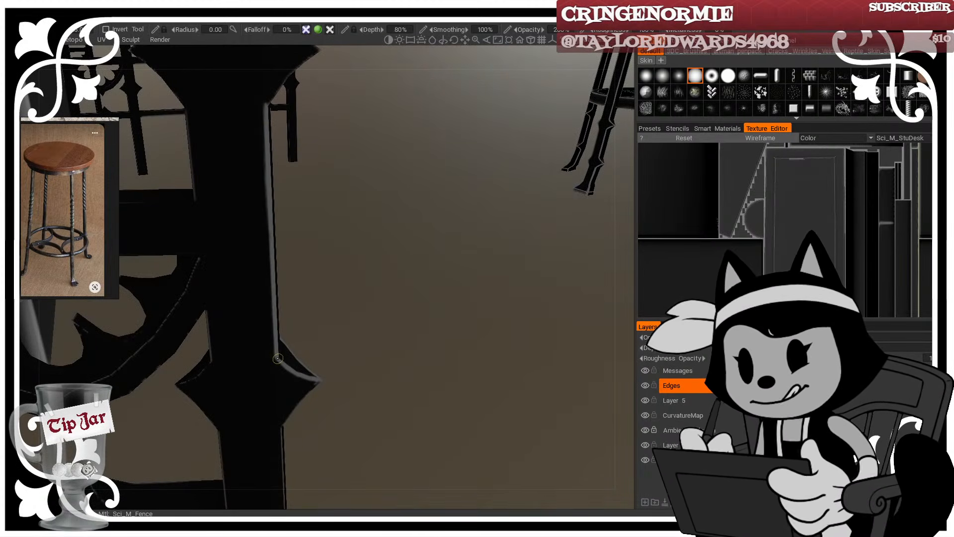
Step: Strengthen the adjacent corner edge highlight on the end post down to the lower pointed knob
{"action": "left_click_drag", "start_coordinate": [289, 340], "coordinate": [330, 226], "text": "alt"}
{"action": "key", "text": "w"}
{"action": "key", "text": "w"}
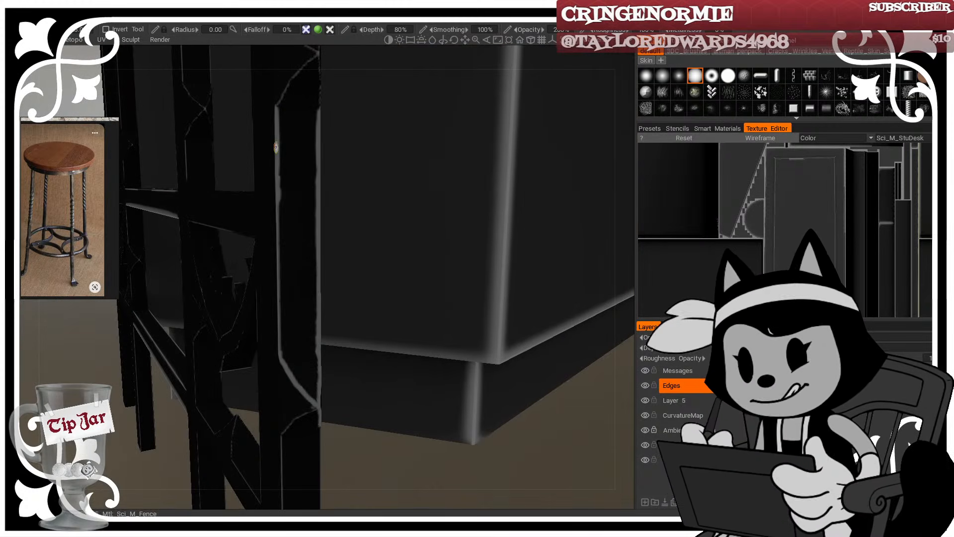
{"action": "left_click_drag", "start_coordinate": [278, 163], "coordinate": [279, 261]}
{"action": "left_click_drag", "start_coordinate": [282, 292], "coordinate": [281, 347]}
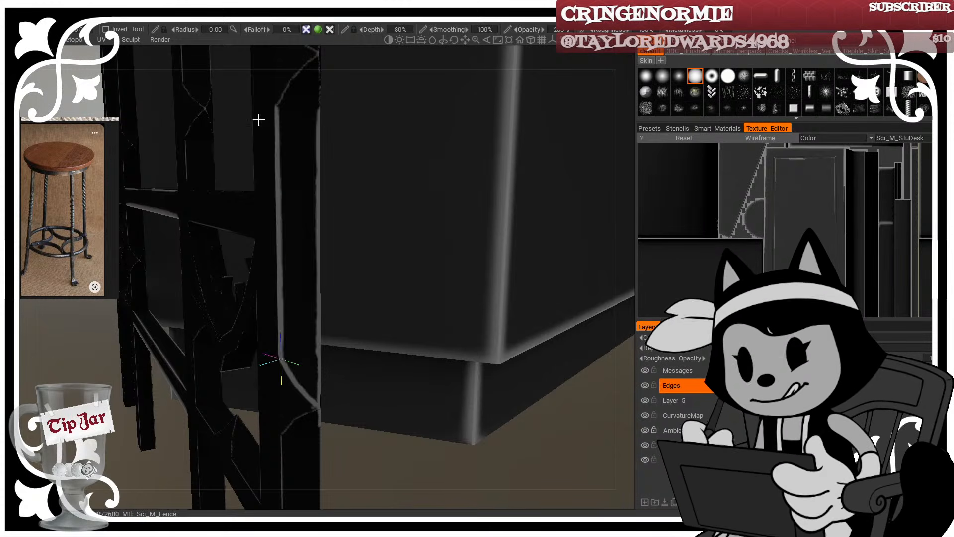
Step: Paint a highlight down the end post's corner edge below the lower knob, towards the foot of the leg
{"action": "middle_click_drag", "start_coordinate": [258, 119], "coordinate": [345, 166], "text": "alt"}
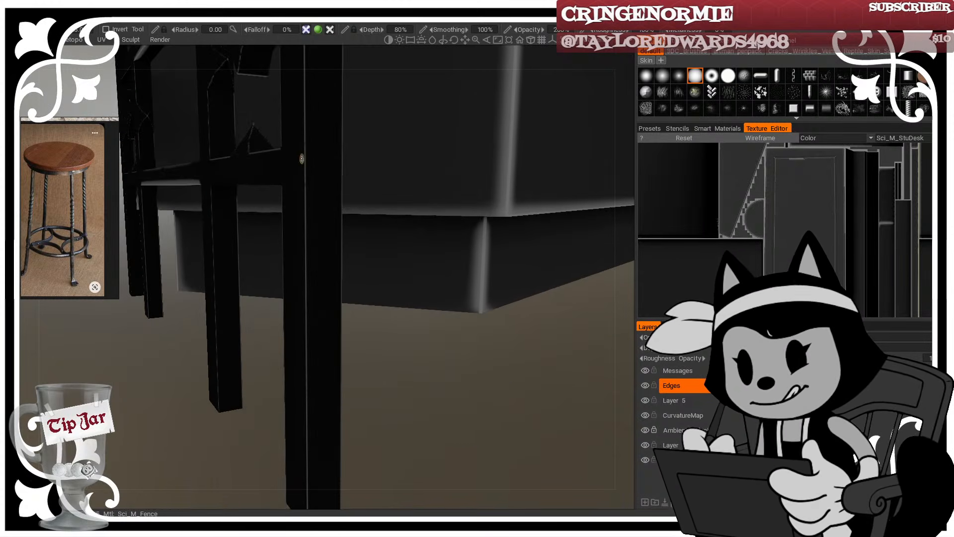
{"action": "left_click_drag", "start_coordinate": [306, 126], "coordinate": [306, 479]}
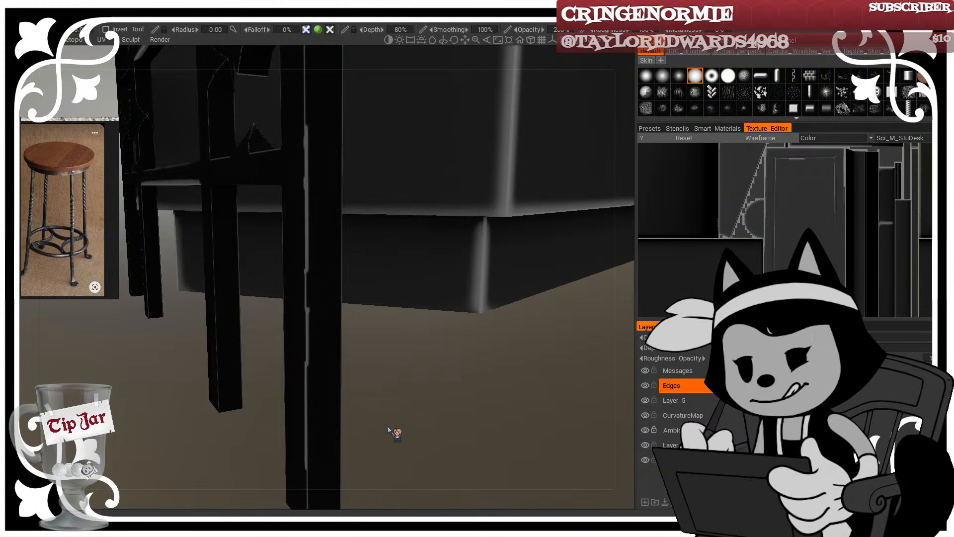
{"action": "key", "text": "w"}
{"action": "key", "text": "w"}
{"action": "right_click_drag", "start_coordinate": [392, 376], "coordinate": [354, 312], "text": "alt"}
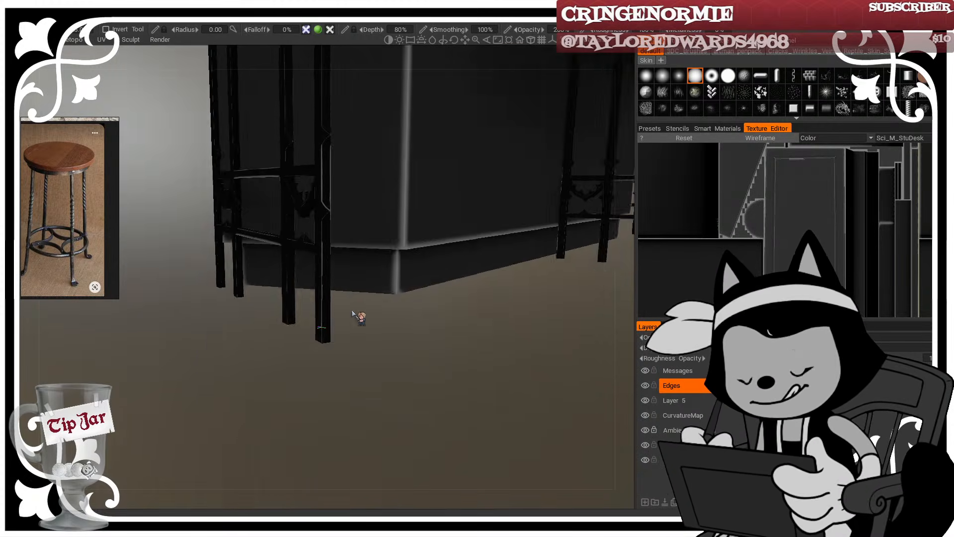
Step: Examine the end fence post, the desk and the surrounding props from several angles to check the edge highlights
{"action": "left_click_drag", "start_coordinate": [354, 312], "coordinate": [387, 316], "text": "alt"}
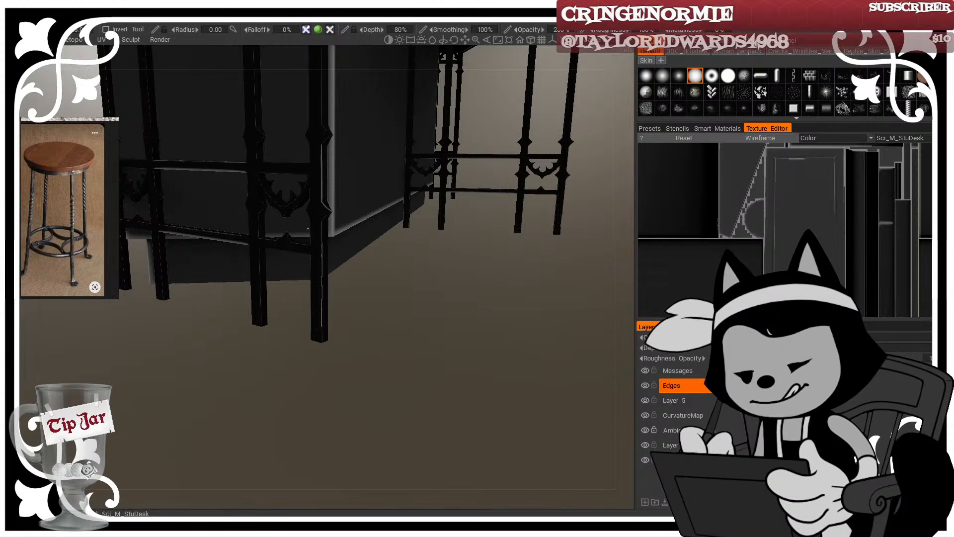
{"action": "middle_click_drag", "start_coordinate": [394, 178], "coordinate": [437, 249], "text": "alt"}
{"action": "right_click_drag", "start_coordinate": [436, 248], "coordinate": [420, 252], "text": "alt"}
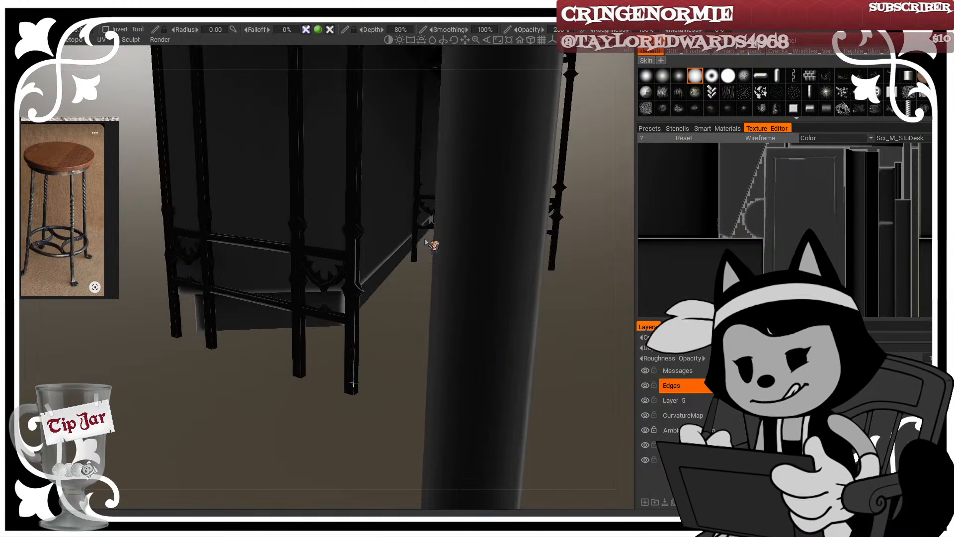
{"action": "left_click_drag", "start_coordinate": [425, 242], "coordinate": [356, 240], "text": "alt"}
{"action": "right_click_drag", "start_coordinate": [356, 240], "coordinate": [326, 228], "text": "alt"}
{"action": "left_click_drag", "start_coordinate": [326, 229], "coordinate": [385, 265], "text": "alt"}
{"action": "right_click_drag", "start_coordinate": [330, 230], "coordinate": [336, 258], "text": "alt"}
{"action": "middle_click_drag", "start_coordinate": [304, 236], "coordinate": [376, 186], "text": "alt"}
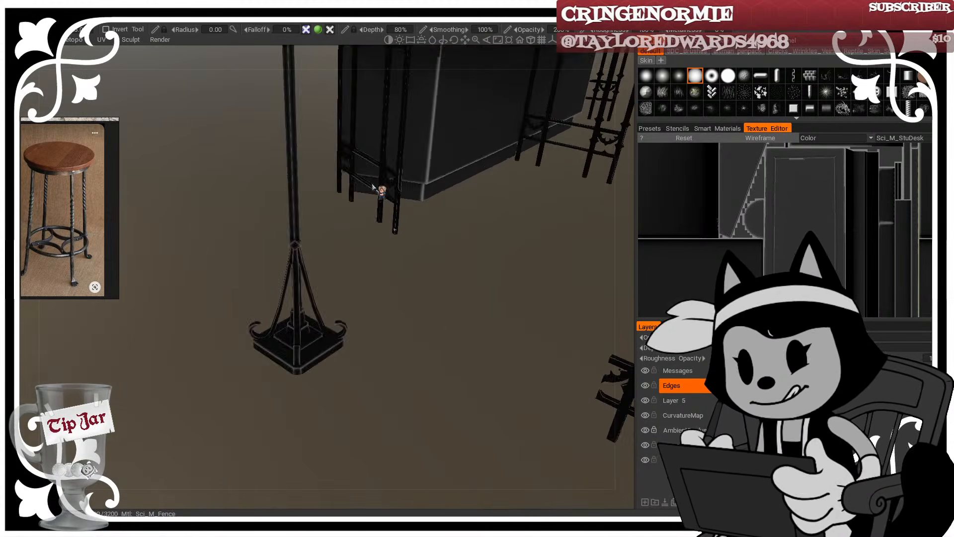
{"action": "right_click_drag", "start_coordinate": [375, 185], "coordinate": [378, 228], "text": "alt"}
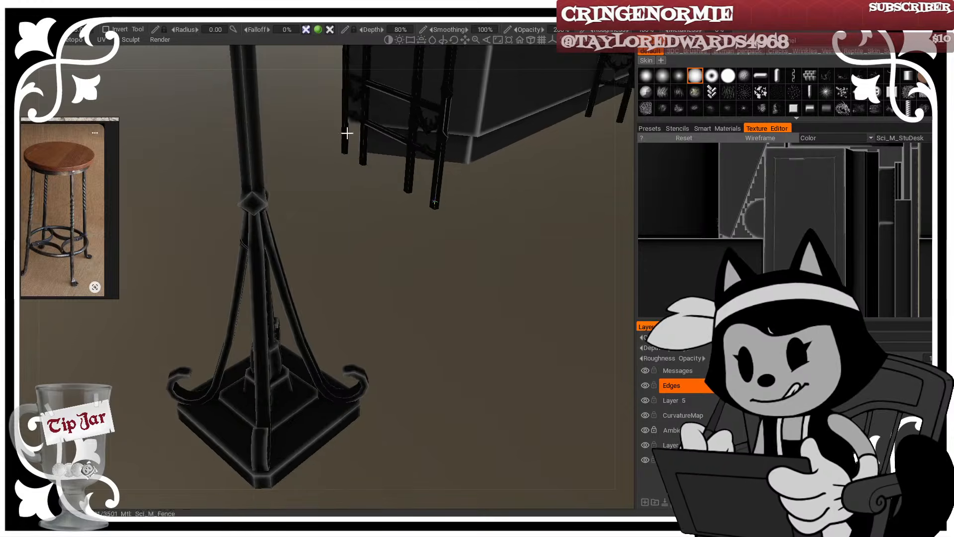
{"action": "middle_click_drag", "start_coordinate": [348, 132], "coordinate": [350, 281], "text": "alt"}
{"action": "right_click_drag", "start_coordinate": [351, 281], "coordinate": [334, 274], "text": "alt"}
{"action": "middle_click_drag", "start_coordinate": [334, 200], "coordinate": [349, 392], "text": "alt"}
{"action": "left_click_drag", "start_coordinate": [347, 234], "coordinate": [342, 242], "text": "alt"}
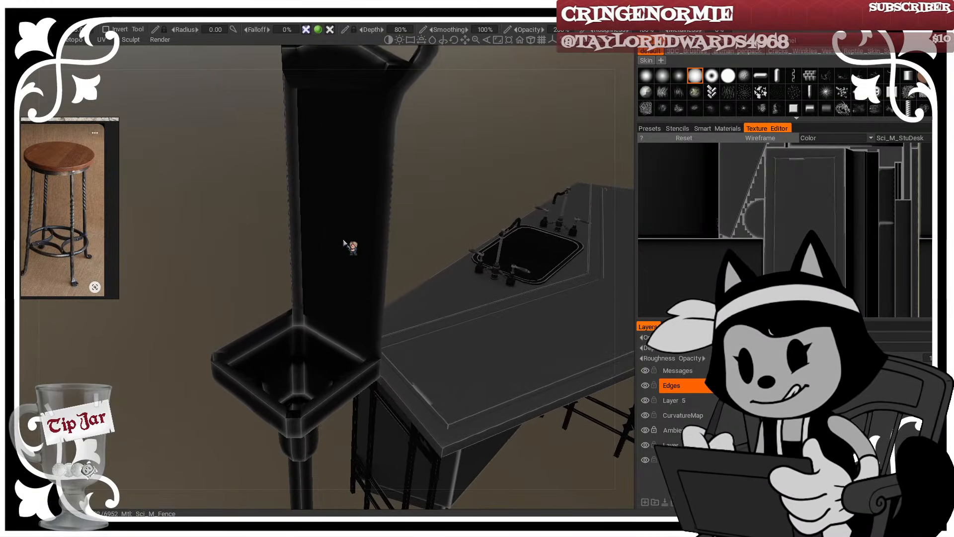
{"action": "left_click_drag", "start_coordinate": [356, 273], "coordinate": [365, 355], "text": "alt"}
{"action": "right_click_drag", "start_coordinate": [365, 355], "coordinate": [313, 217], "text": "alt"}
{"action": "middle_click_drag", "start_coordinate": [343, 323], "coordinate": [328, 239], "text": "alt"}
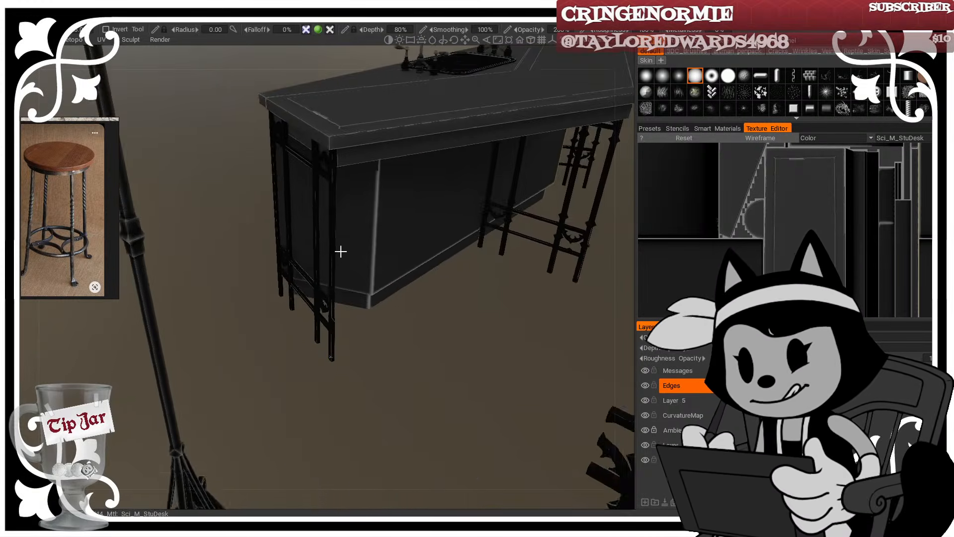
Step: Paint a highlight down the end fence post's corner edge along the stretch above the pointed knobs
{"action": "right_click_drag", "start_coordinate": [338, 251], "coordinate": [394, 282], "text": "alt"}
{"action": "left_click_drag", "start_coordinate": [394, 281], "coordinate": [335, 249], "text": "alt"}
{"action": "middle_click_drag", "start_coordinate": [335, 244], "coordinate": [367, 299], "text": "alt"}
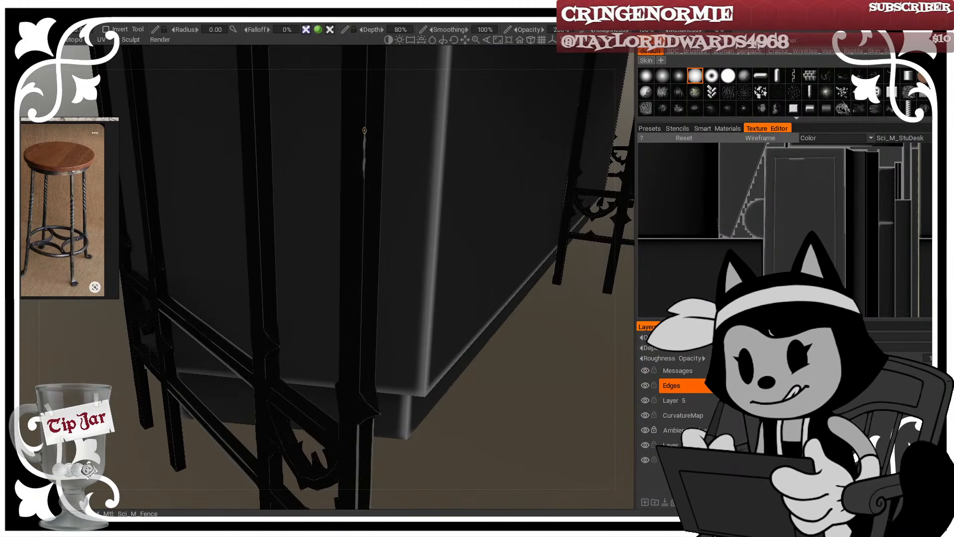
{"action": "left_click_drag", "start_coordinate": [365, 130], "coordinate": [362, 187]}
{"action": "mouse_move", "coordinate": [363, 191]}
{"action": "left_mouse_down", "text": "alt"}
{"action": "mouse_move", "coordinate": [383, 150]}
{"action": "mouse_move", "coordinate": [430, 148]}
{"action": "left_mouse_up", "text": "alt"}
{"action": "left_click_drag", "start_coordinate": [365, 126], "coordinate": [363, 189]}
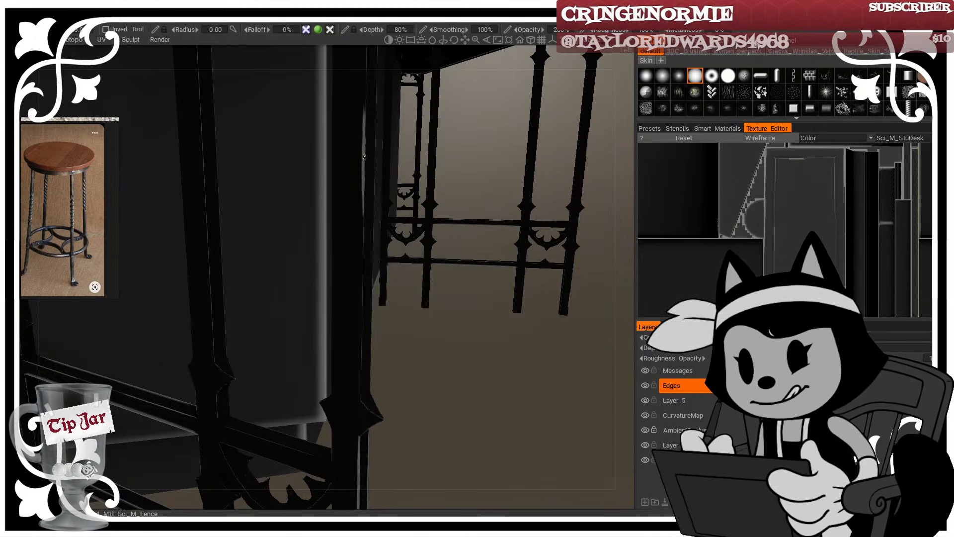
{"action": "left_click_drag", "start_coordinate": [361, 245], "coordinate": [362, 288]}
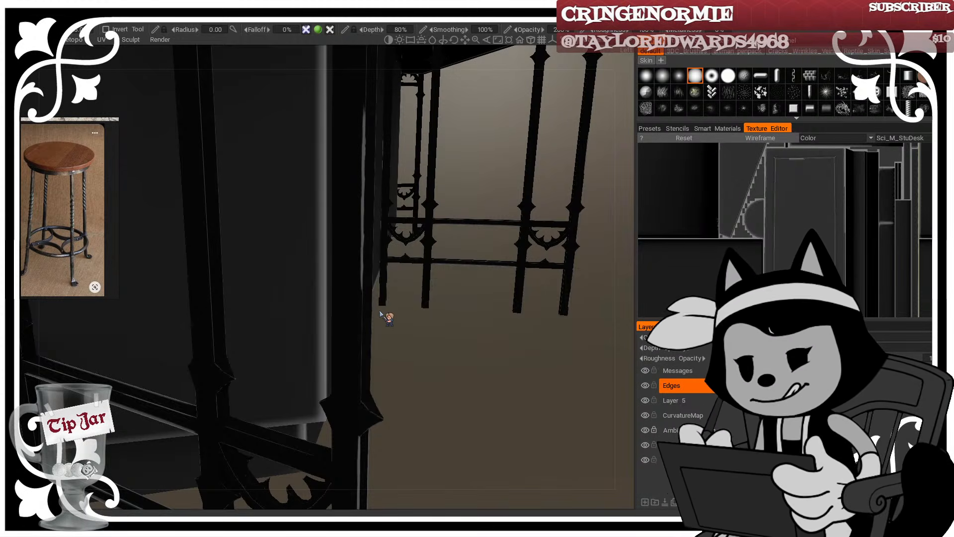
Step: Highlight the inner edge of the central lobe and its two cusps on the scalloped gothic bracket between the fence posts
{"action": "right_click_drag", "start_coordinate": [380, 311], "coordinate": [431, 307]}
{"action": "left_click_drag", "start_coordinate": [432, 307], "coordinate": [465, 324]}
{"action": "right_click_drag", "start_coordinate": [331, 271], "coordinate": [342, 319], "text": "alt"}
{"action": "middle_click_drag", "start_coordinate": [341, 320], "coordinate": [387, 204], "text": "alt"}
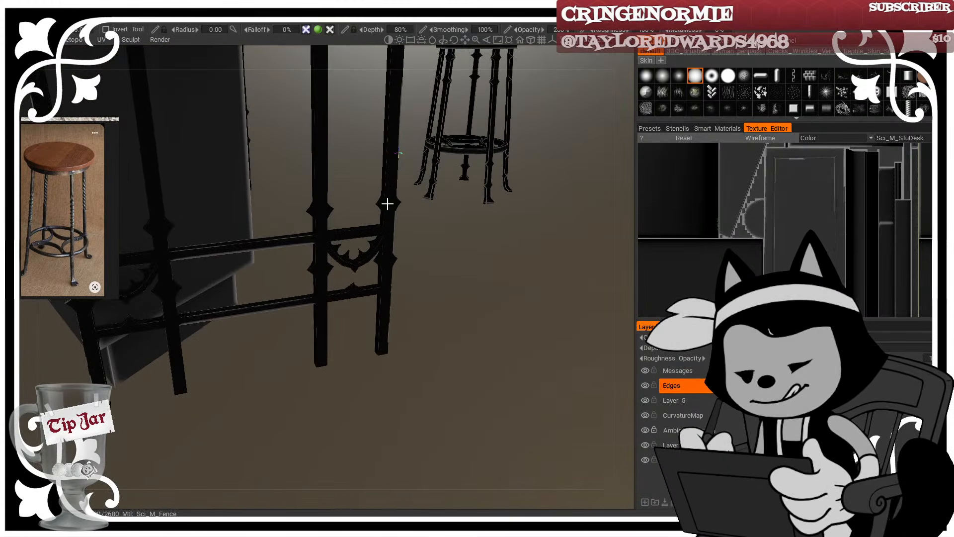
{"action": "right_click_drag", "start_coordinate": [387, 204], "coordinate": [413, 258], "text": "alt"}
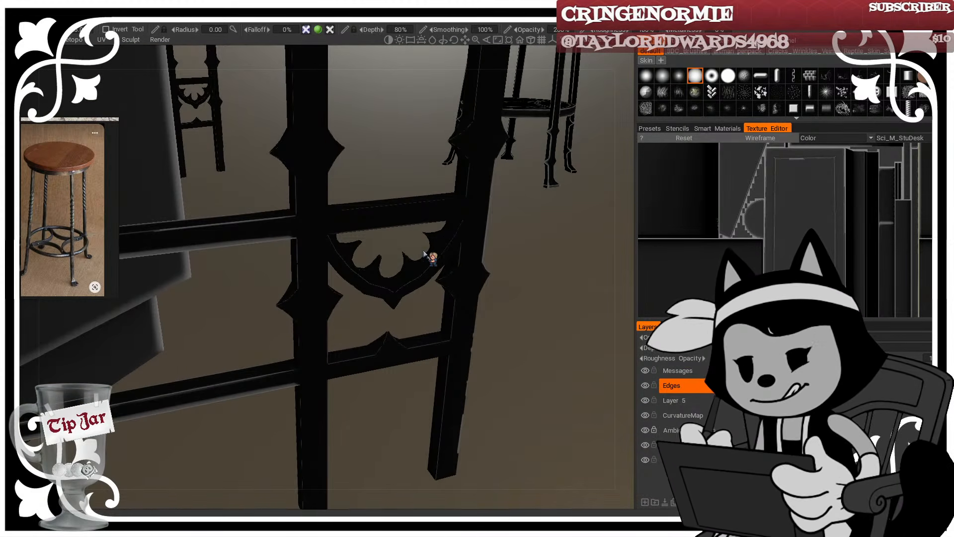
{"action": "left_click_drag", "start_coordinate": [338, 260], "coordinate": [369, 288]}
{"action": "key", "text": "ctrl+z"}
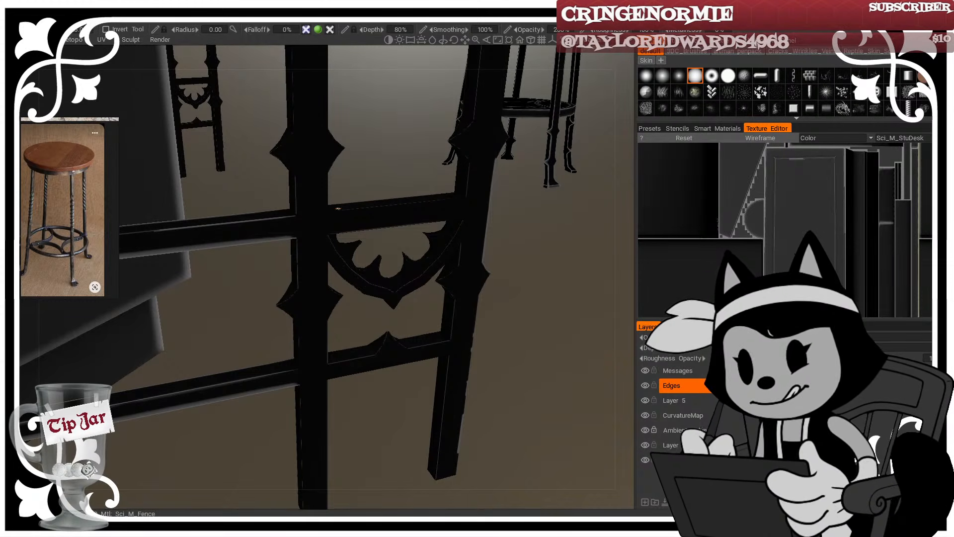
{"action": "mouse_move", "coordinate": [472, 334]}
{"action": "right_mouse_down", "text": "alt"}
{"action": "mouse_move", "coordinate": [484, 337]}
{"action": "mouse_move", "coordinate": [447, 315]}
{"action": "mouse_move", "coordinate": [441, 323]}
{"action": "mouse_move", "coordinate": [461, 306]}
{"action": "right_mouse_up", "text": "alt"}
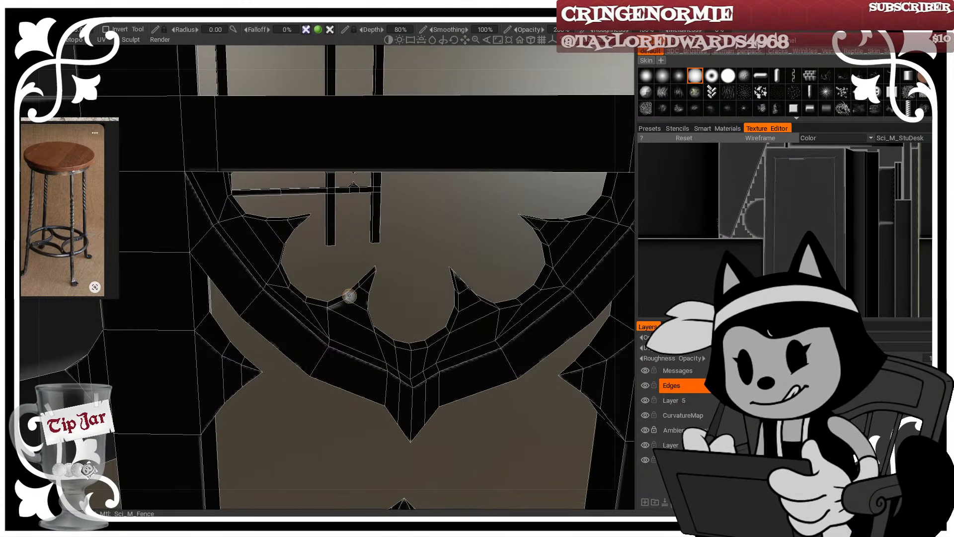
{"action": "mouse_move", "coordinate": [330, 307]}
{"action": "left_mouse_down"}
{"action": "mouse_move", "coordinate": [407, 260]}
{"action": "mouse_move", "coordinate": [386, 238]}
{"action": "left_mouse_up"}
{"action": "mouse_move", "coordinate": [373, 277]}
{"action": "left_mouse_down"}
{"action": "mouse_move", "coordinate": [366, 303]}
{"action": "mouse_move", "coordinate": [395, 350]}
{"action": "mouse_move", "coordinate": [419, 354]}
{"action": "mouse_move", "coordinate": [445, 342]}
{"action": "left_mouse_up"}
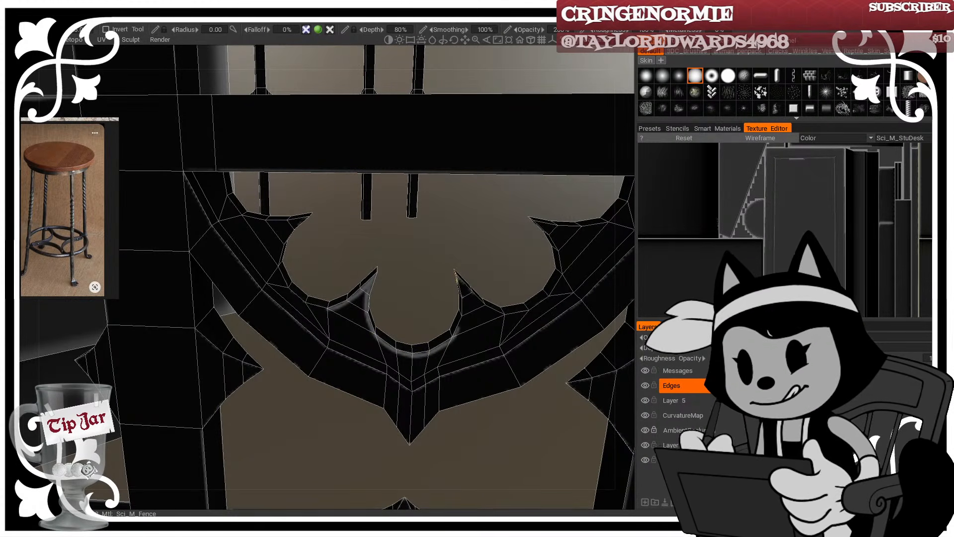
{"action": "mouse_move", "coordinate": [463, 290]}
{"action": "left_mouse_down"}
{"action": "mouse_move", "coordinate": [460, 309]}
{"action": "mouse_move", "coordinate": [484, 306]}
{"action": "left_mouse_up"}
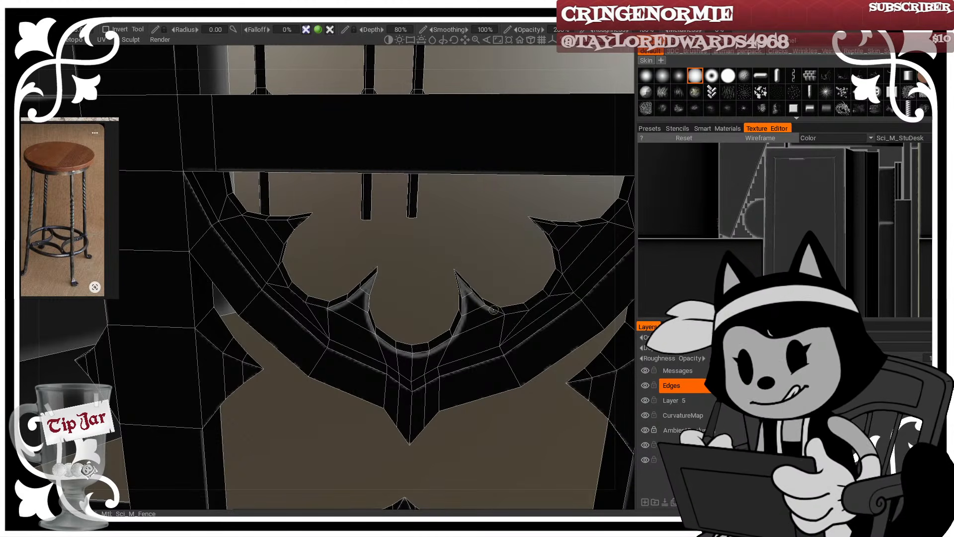
Step: Highlight the inner edges of the bracket's left scallops, from the central cusp up to the horizontal rail
{"action": "left_click_drag", "start_coordinate": [456, 241], "coordinate": [456, 251]}
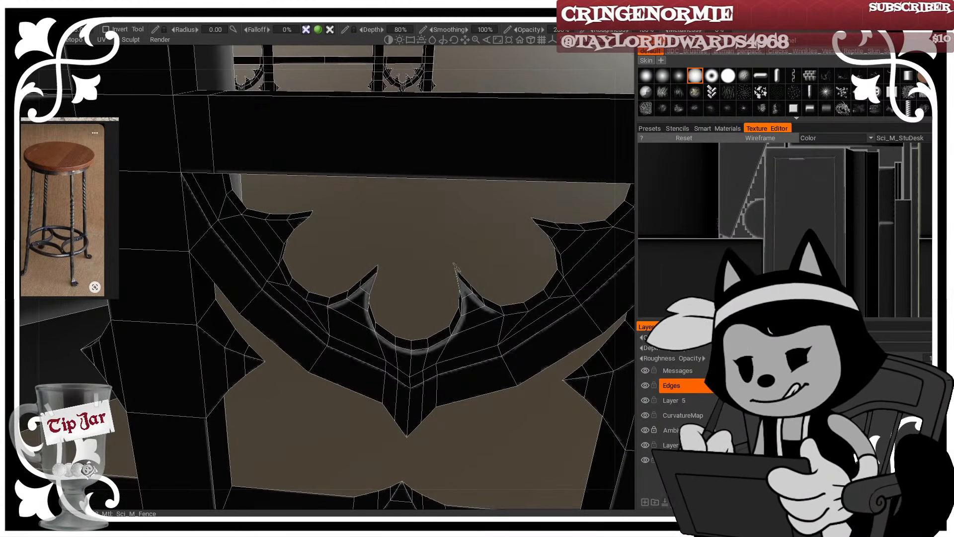
{"action": "mouse_move", "coordinate": [377, 275]}
{"action": "left_mouse_down"}
{"action": "mouse_move", "coordinate": [363, 223]}
{"action": "mouse_move", "coordinate": [216, 186]}
{"action": "mouse_move", "coordinate": [213, 204]}
{"action": "mouse_move", "coordinate": [228, 218]}
{"action": "mouse_move", "coordinate": [272, 230]}
{"action": "left_mouse_up"}
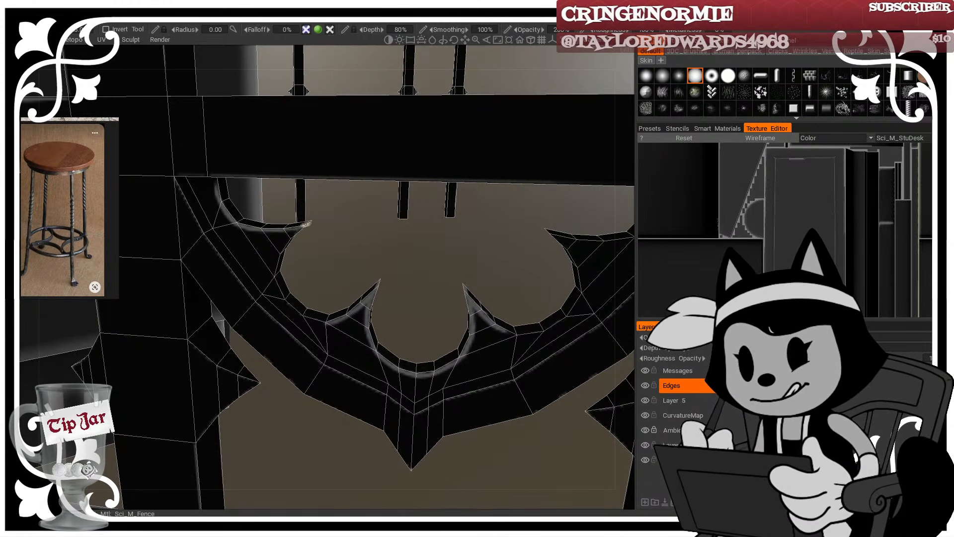
{"action": "mouse_move", "coordinate": [294, 233]}
{"action": "left_mouse_down"}
{"action": "mouse_move", "coordinate": [280, 258]}
{"action": "mouse_move", "coordinate": [335, 215]}
{"action": "mouse_move", "coordinate": [284, 298]}
{"action": "mouse_move", "coordinate": [328, 320]}
{"action": "left_mouse_up"}
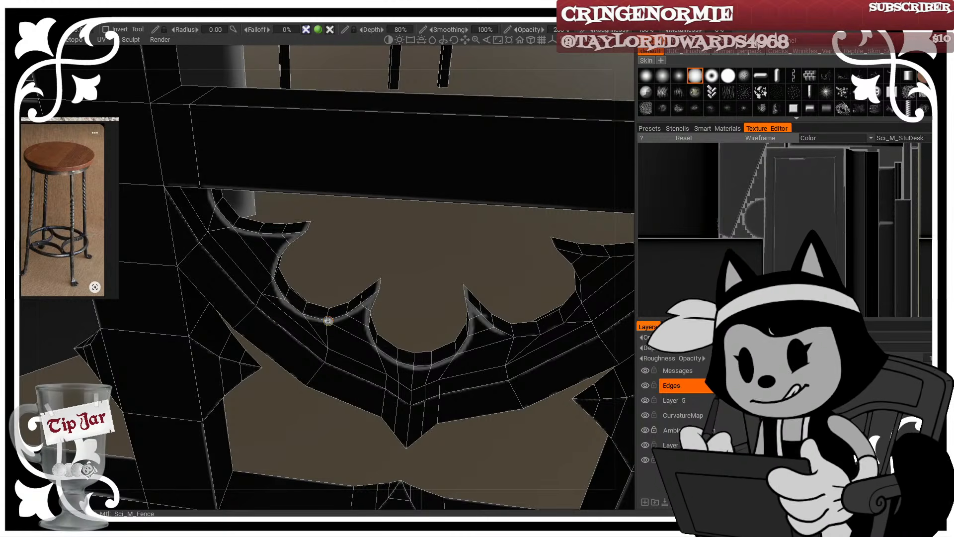
{"action": "left_click_drag", "start_coordinate": [445, 281], "coordinate": [452, 246]}
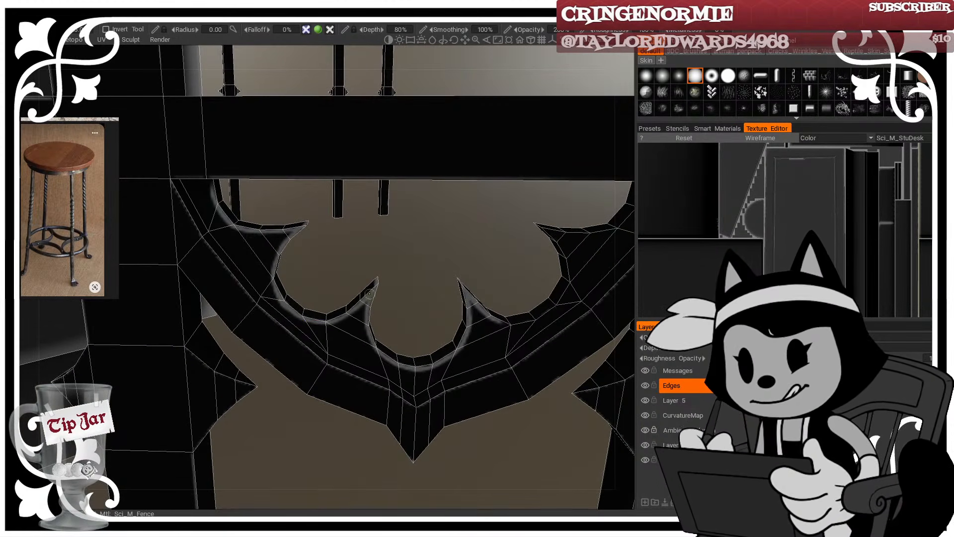
Step: Highlight the inner edge of the bracket's right lobe, from the central cusp round to the upper cusp
{"action": "key", "text": "w"}
{"action": "middle_click_drag", "start_coordinate": [495, 370], "coordinate": [400, 403]}
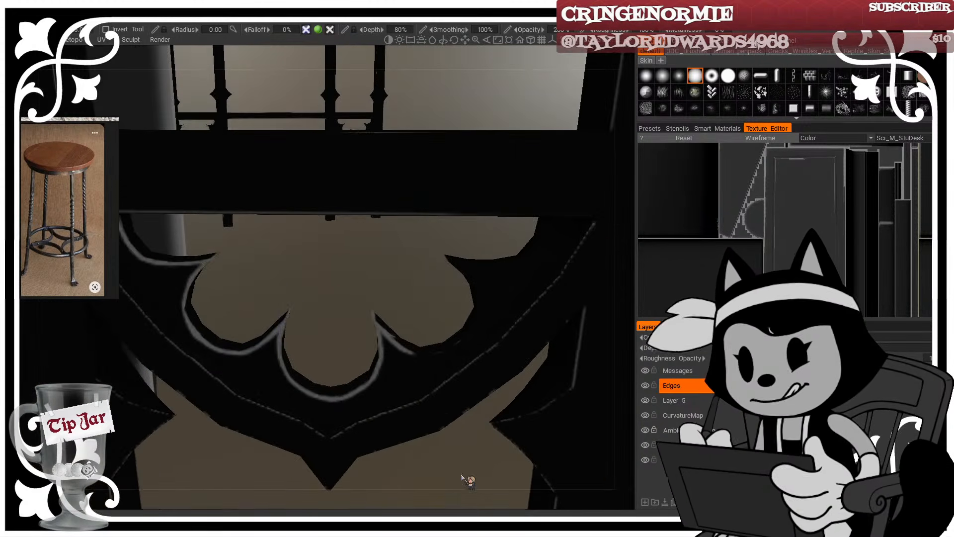
{"action": "left_click_drag", "start_coordinate": [435, 332], "coordinate": [438, 312]}
{"action": "key", "text": "w"}
{"action": "left_click_drag", "start_coordinate": [397, 342], "coordinate": [434, 352]}
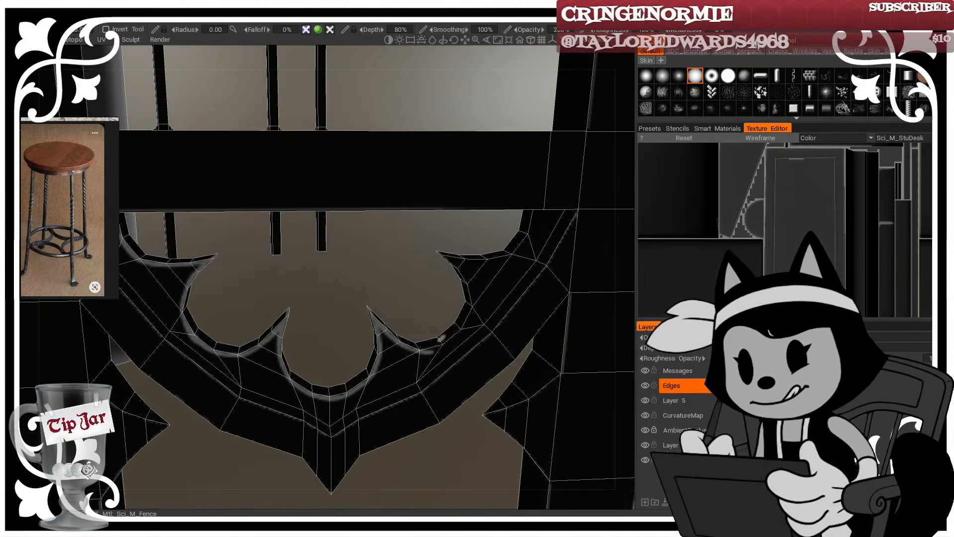
{"action": "key", "text": "w"}
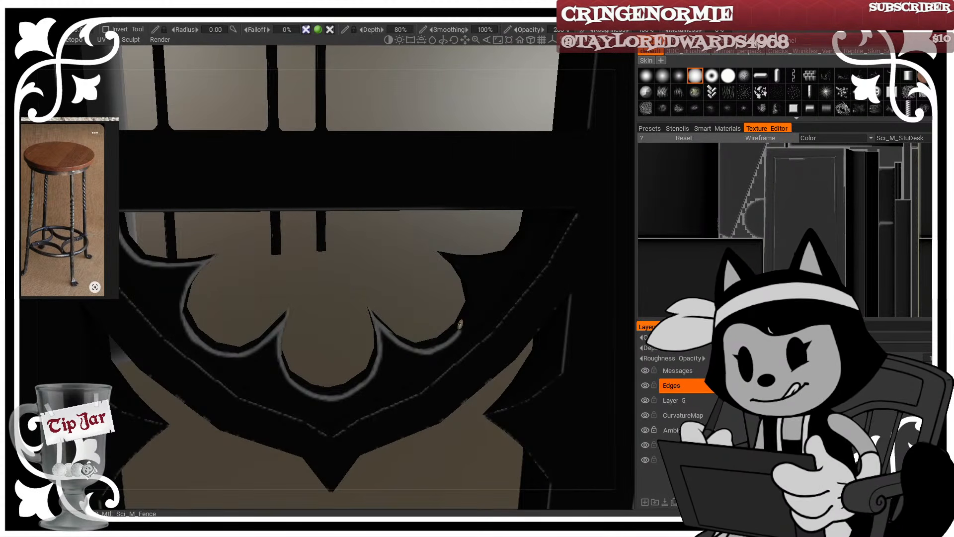
{"action": "key", "text": "w"}
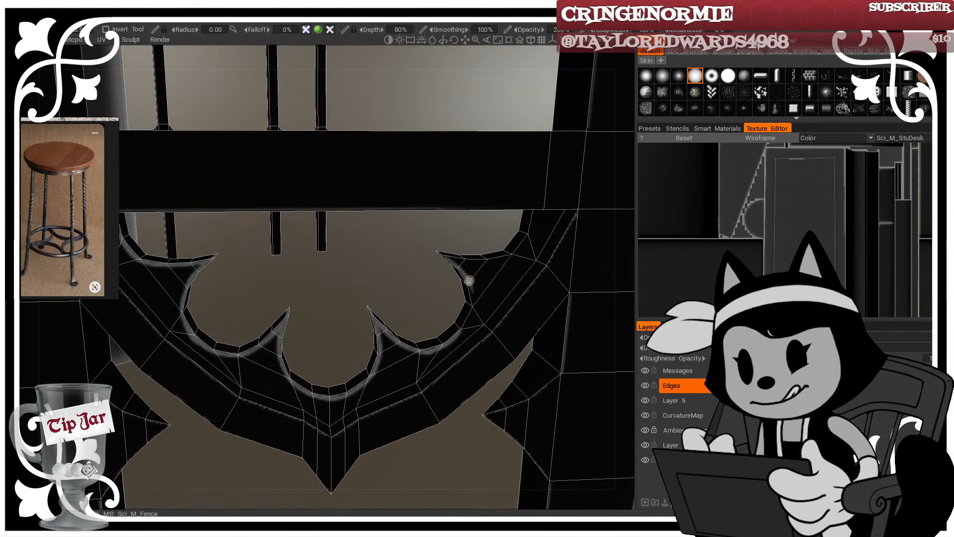
{"action": "left_click_drag", "start_coordinate": [469, 280], "coordinate": [464, 273], "text": "alt"}
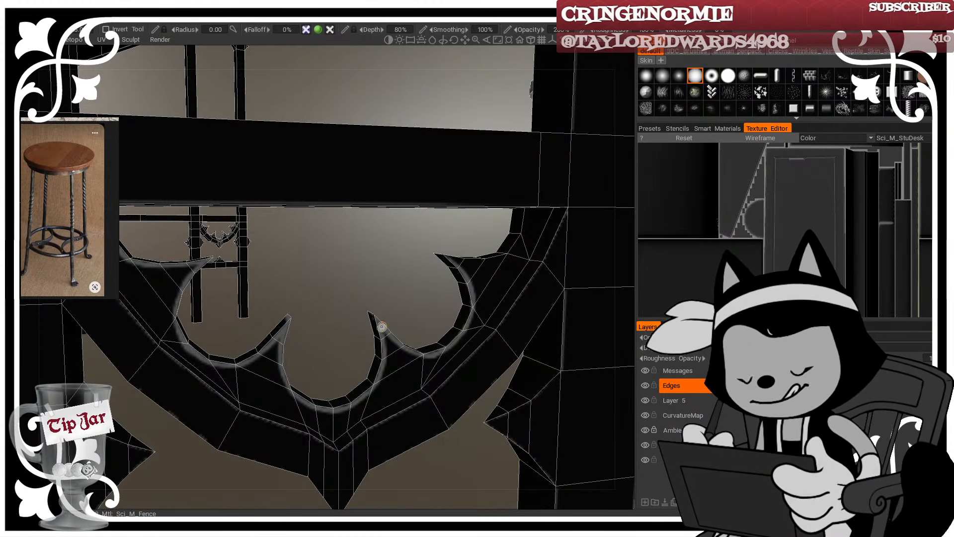
{"action": "left_click_drag", "start_coordinate": [378, 322], "coordinate": [375, 320], "text": "alt"}
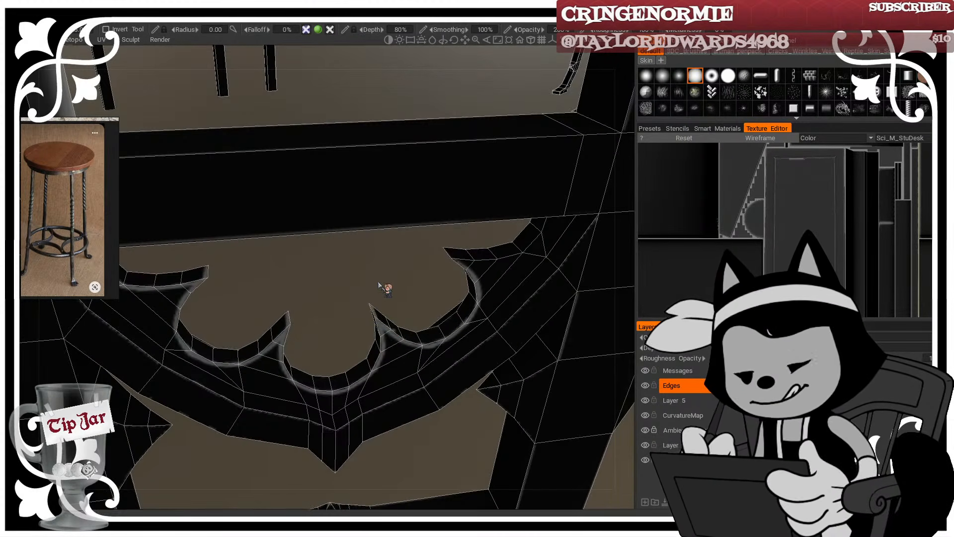
Step: Highlight the bracket's last right scallop, from the upper cusp up to the underside of the horizontal rail
{"action": "middle_click_drag", "start_coordinate": [404, 249], "coordinate": [284, 300], "text": "alt"}
{"action": "mouse_move", "coordinate": [364, 328]}
{"action": "left_mouse_down", "text": "alt"}
{"action": "mouse_move", "coordinate": [416, 313]}
{"action": "mouse_move", "coordinate": [388, 316]}
{"action": "left_mouse_up", "text": "alt"}
{"action": "left_click_drag", "start_coordinate": [303, 308], "coordinate": [296, 300], "text": "alt"}
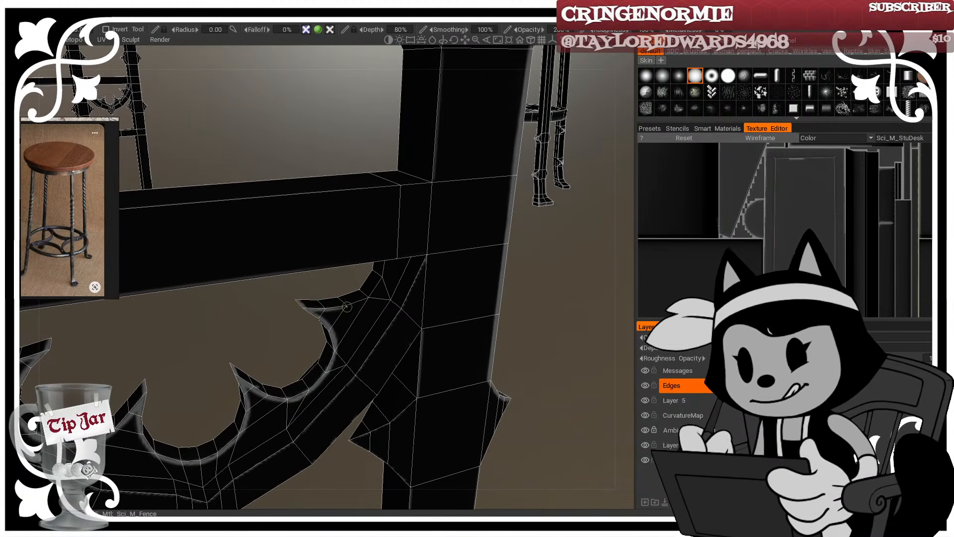
{"action": "left_click_drag", "start_coordinate": [373, 287], "coordinate": [358, 302], "text": "alt"}
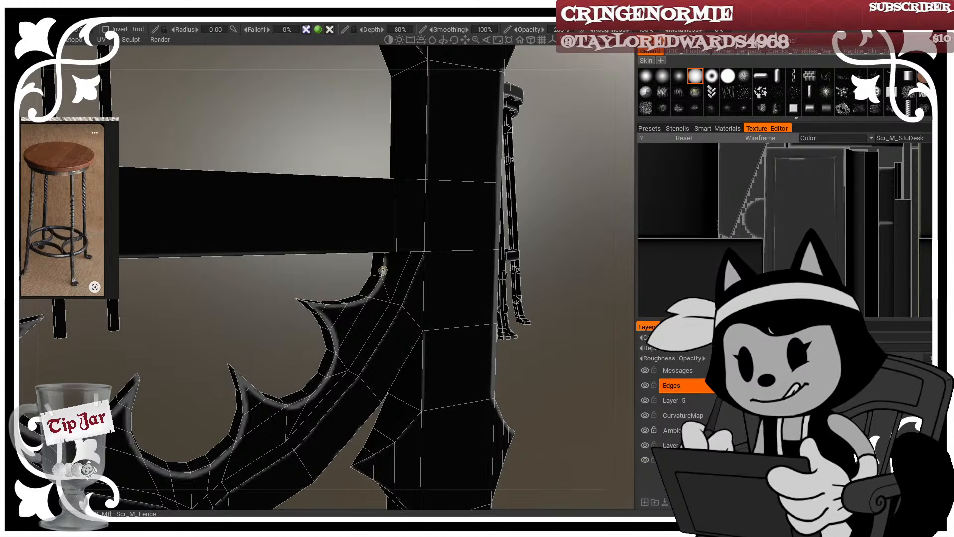
{"action": "left_click_drag", "start_coordinate": [384, 256], "coordinate": [301, 328], "text": "alt"}
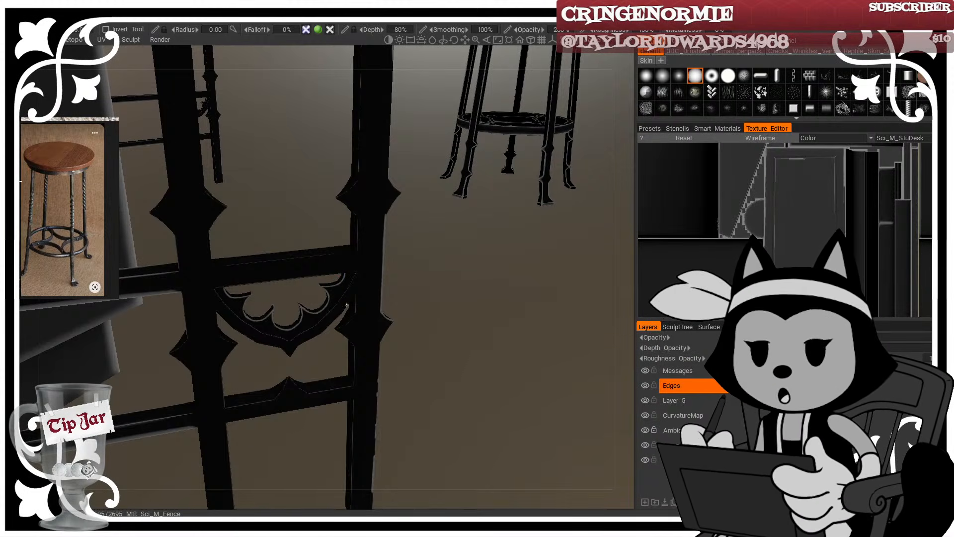
Step: Paint a highlight along the left half of the bracket's outer ridge, from the post down to the central point
{"action": "left_click_drag", "start_coordinate": [268, 404], "coordinate": [239, 390], "text": "alt"}
{"action": "right_click_drag", "start_coordinate": [239, 389], "coordinate": [278, 372], "text": "alt"}
{"action": "middle_click_drag", "start_coordinate": [278, 373], "coordinate": [419, 325], "text": "alt"}
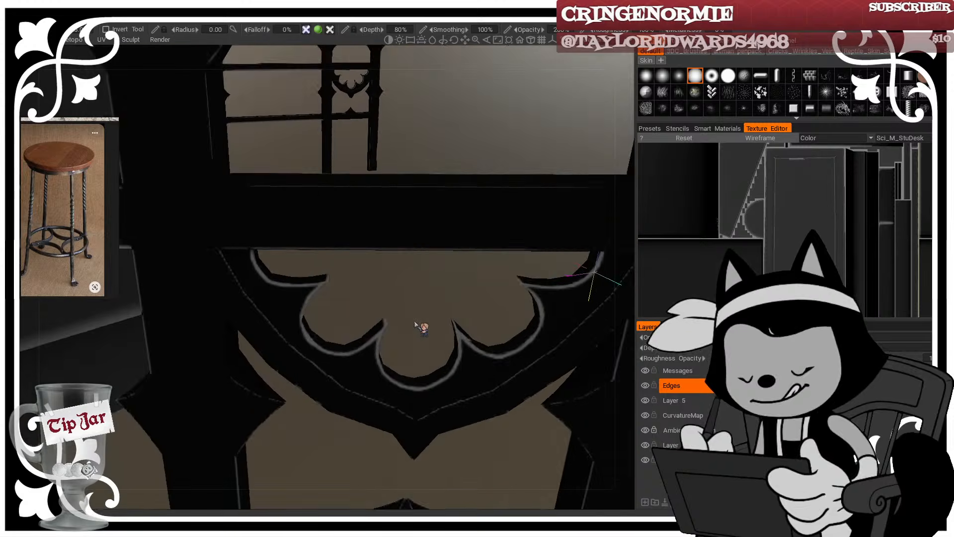
{"action": "left_click_drag", "start_coordinate": [420, 326], "coordinate": [328, 294], "text": "alt"}
{"action": "key", "text": "w"}
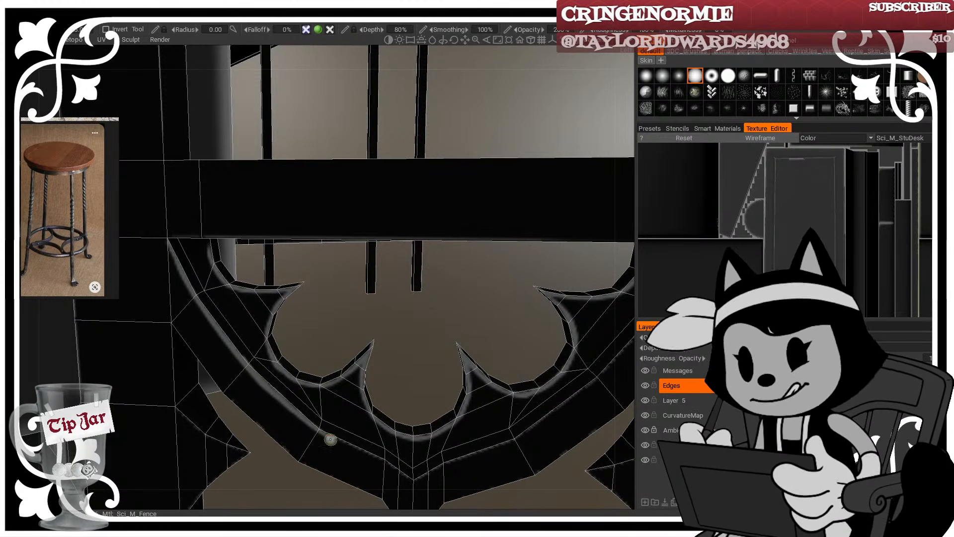
{"action": "left_click_drag", "start_coordinate": [348, 444], "coordinate": [413, 483]}
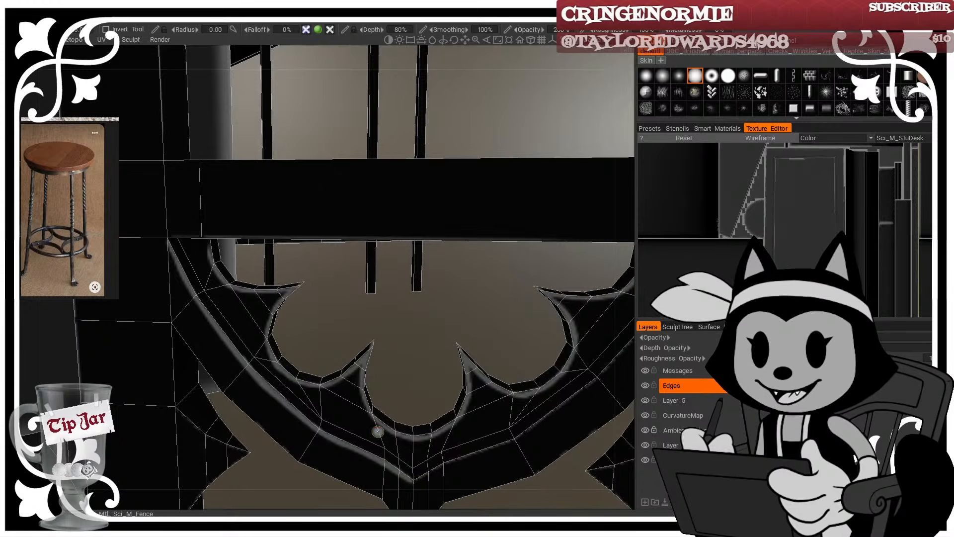
Step: Strengthen the highlight on the left half of the bracket's outer ridge down to the central point
{"action": "left_click_drag", "start_coordinate": [401, 346], "coordinate": [340, 349]}
{"action": "left_click_drag", "start_coordinate": [229, 224], "coordinate": [297, 366]}
{"action": "left_click_drag", "start_coordinate": [282, 333], "coordinate": [333, 404]}
{"action": "mouse_move", "coordinate": [424, 373]}
{"action": "left_mouse_down"}
{"action": "mouse_move", "coordinate": [435, 387]}
{"action": "mouse_move", "coordinate": [416, 384]}
{"action": "left_mouse_up"}
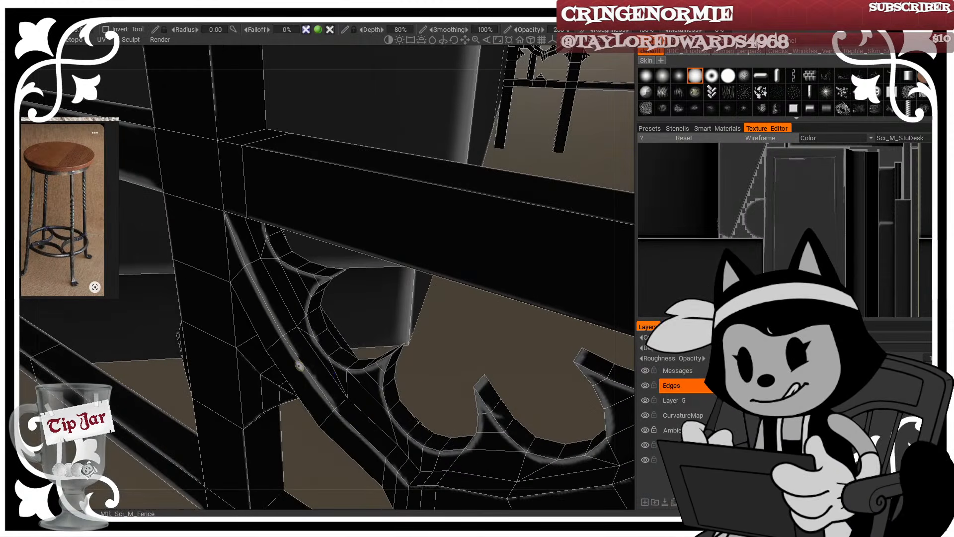
{"action": "left_click_drag", "start_coordinate": [292, 347], "coordinate": [395, 469]}
Step: Paint a highlight along the upper part of the outer ridge on the bracket's right half, down from the post
{"action": "left_click_drag", "start_coordinate": [377, 434], "coordinate": [514, 380], "text": "alt"}
{"action": "key", "text": "w"}
{"action": "middle_click_drag", "start_coordinate": [545, 411], "coordinate": [471, 356], "text": "alt"}
{"action": "key", "text": "w"}
{"action": "left_click_drag", "start_coordinate": [440, 287], "coordinate": [521, 196], "text": "alt"}
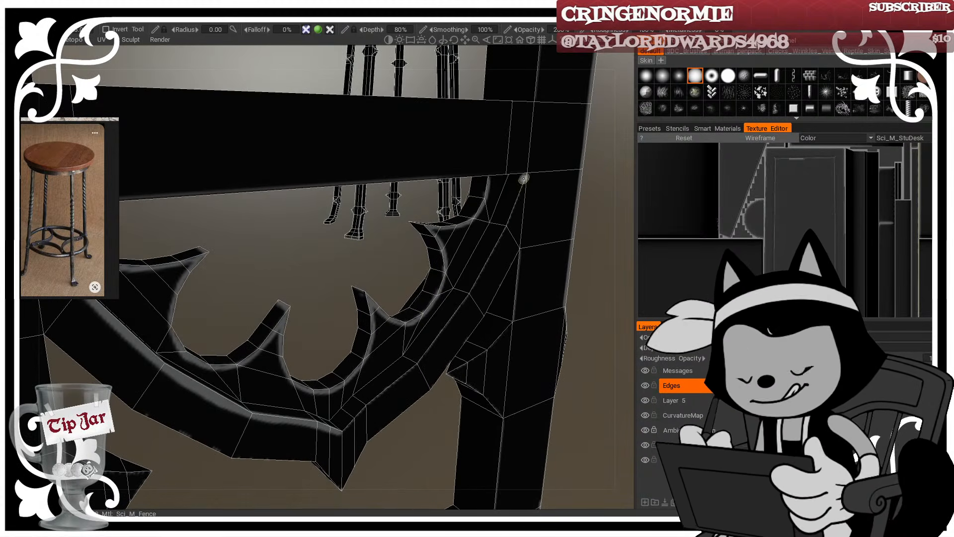
{"action": "left_click_drag", "start_coordinate": [496, 251], "coordinate": [479, 294]}
{"action": "left_click_drag", "start_coordinate": [522, 259], "coordinate": [471, 221], "text": "alt"}
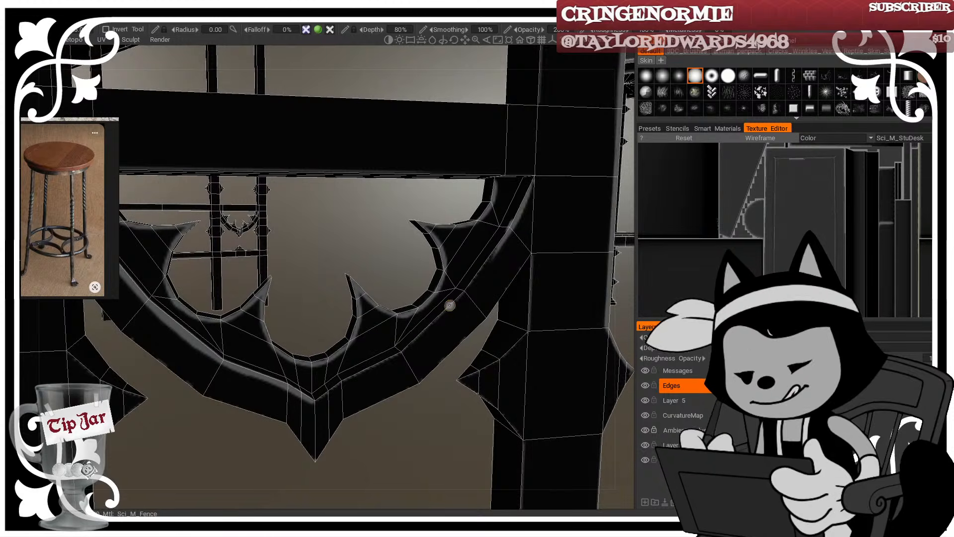
{"action": "left_click_drag", "start_coordinate": [450, 307], "coordinate": [490, 258]}
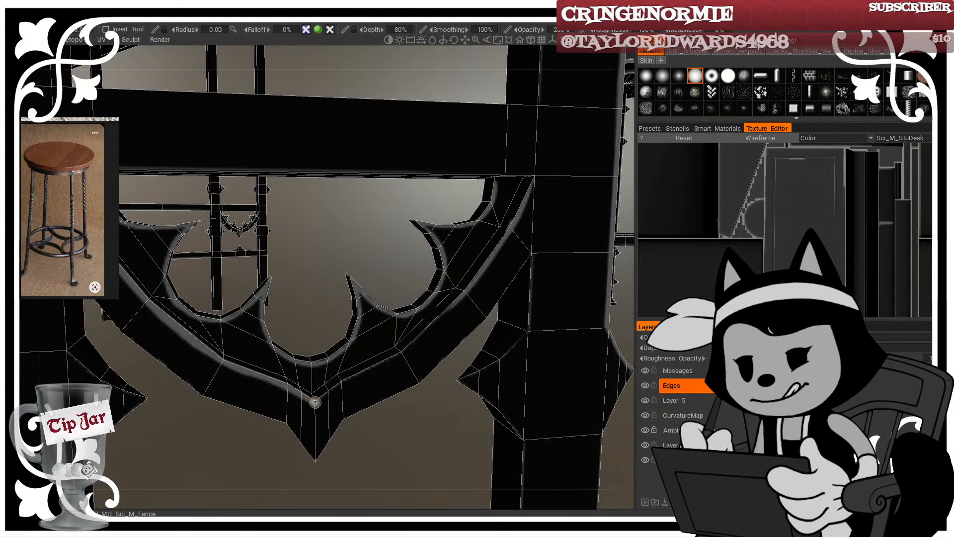
Step: Complete and strengthen the right outer-ridge highlight between the bracket's central point and the post
{"action": "left_click_drag", "start_coordinate": [317, 402], "coordinate": [421, 334]}
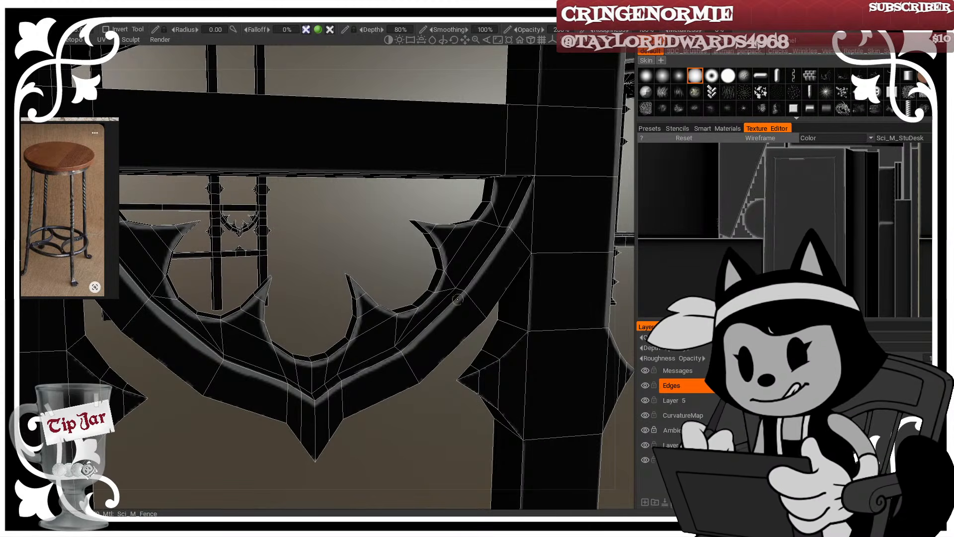
{"action": "left_click_drag", "start_coordinate": [457, 299], "coordinate": [470, 284]}
{"action": "left_click_drag", "start_coordinate": [487, 318], "coordinate": [561, 303], "text": "alt"}
{"action": "mouse_move", "coordinate": [490, 180]}
{"action": "left_mouse_down"}
{"action": "mouse_move", "coordinate": [450, 327]}
{"action": "mouse_move", "coordinate": [392, 448]}
{"action": "mouse_move", "coordinate": [416, 398]}
{"action": "left_mouse_up"}
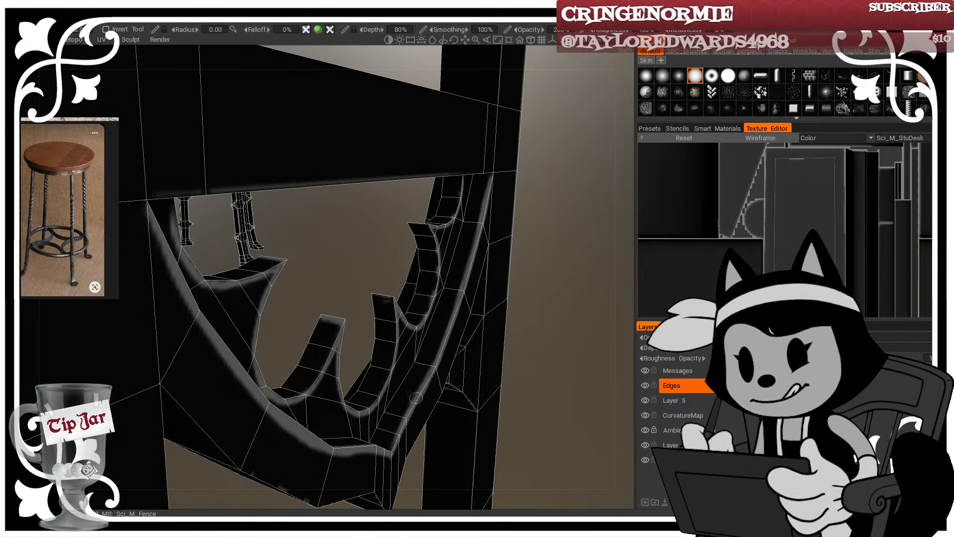
{"action": "key", "text": "w"}
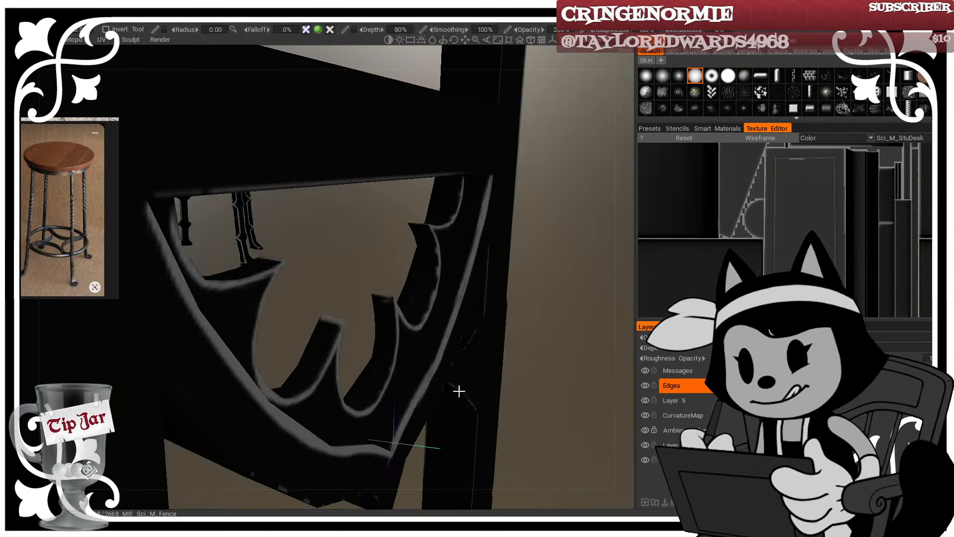
{"action": "right_click_drag", "start_coordinate": [457, 391], "coordinate": [401, 385], "text": "alt"}
{"action": "left_click_drag", "start_coordinate": [399, 383], "coordinate": [357, 340], "text": "alt"}
{"action": "mouse_move", "coordinate": [421, 350]}
{"action": "left_mouse_down", "text": "alt"}
{"action": "mouse_move", "coordinate": [411, 370]}
{"action": "mouse_move", "coordinate": [389, 377]}
{"action": "left_mouse_up", "text": "alt"}
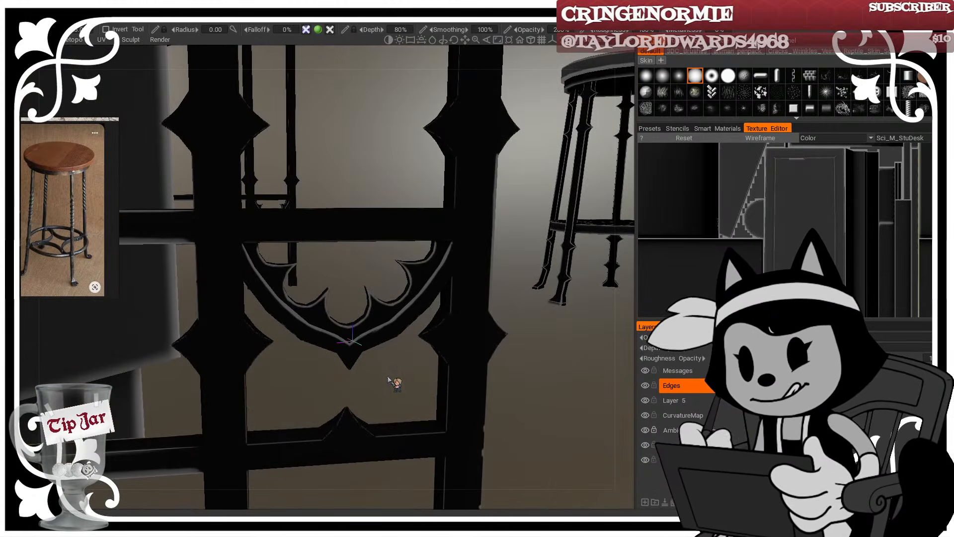
Step: Highlight the upper and lower curved edges of the pointed knob on the post beside the bracket
{"action": "left_click_drag", "start_coordinate": [419, 337], "coordinate": [382, 365], "text": "alt"}
{"action": "right_click_drag", "start_coordinate": [383, 365], "coordinate": [421, 336], "text": "alt"}
{"action": "mouse_move", "coordinate": [421, 337]}
{"action": "left_mouse_down", "text": "alt"}
{"action": "mouse_move", "coordinate": [432, 388]}
{"action": "mouse_move", "coordinate": [404, 330]}
{"action": "mouse_move", "coordinate": [437, 342]}
{"action": "left_mouse_up", "text": "alt"}
{"action": "right_click_drag", "start_coordinate": [437, 343], "coordinate": [491, 349], "text": "alt"}
{"action": "left_click_drag", "start_coordinate": [491, 349], "coordinate": [423, 326], "text": "alt"}
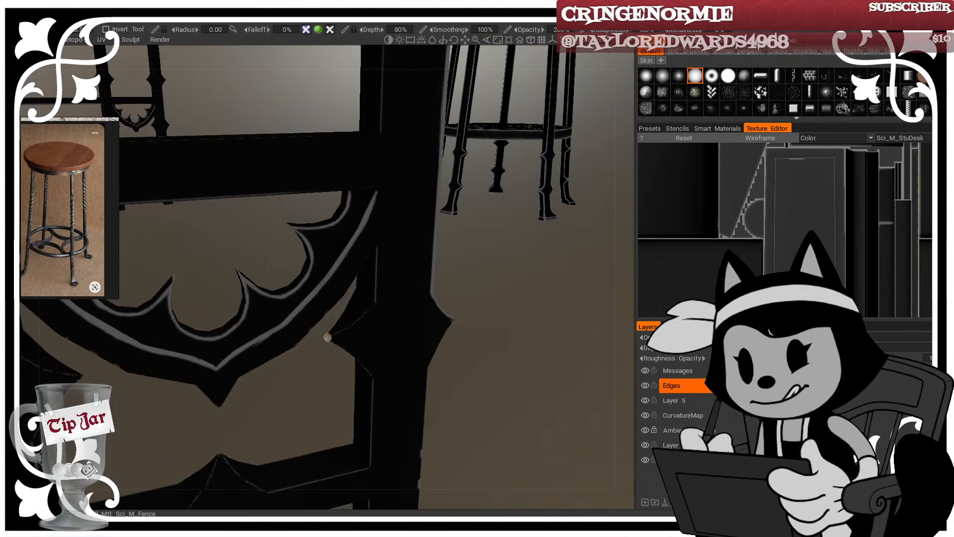
{"action": "left_click_drag", "start_coordinate": [333, 336], "coordinate": [328, 336]}
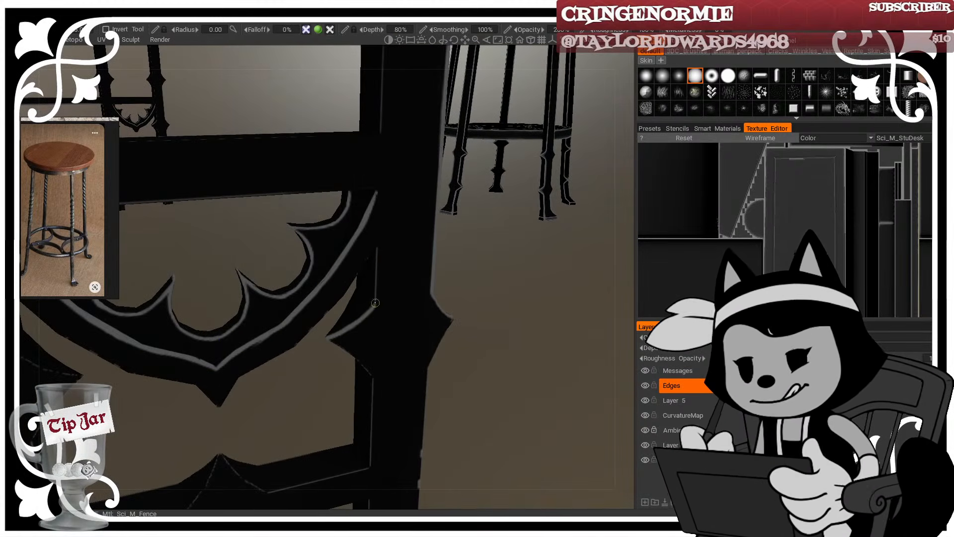
{"action": "left_click_drag", "start_coordinate": [335, 344], "coordinate": [375, 336], "text": "alt"}
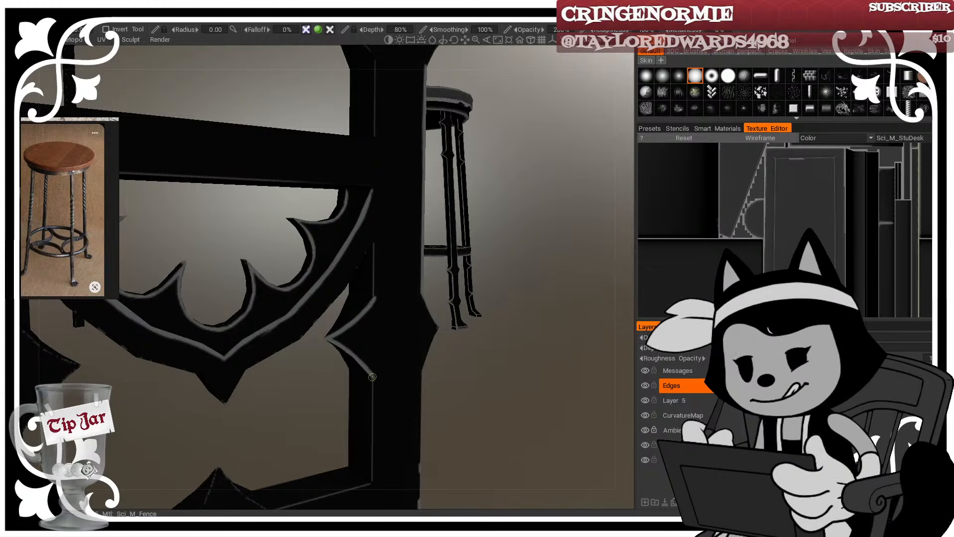
Step: Highlight the post's vertical edge from below that knob down to the lower rail
{"action": "left_click_drag", "start_coordinate": [372, 382], "coordinate": [373, 432]}
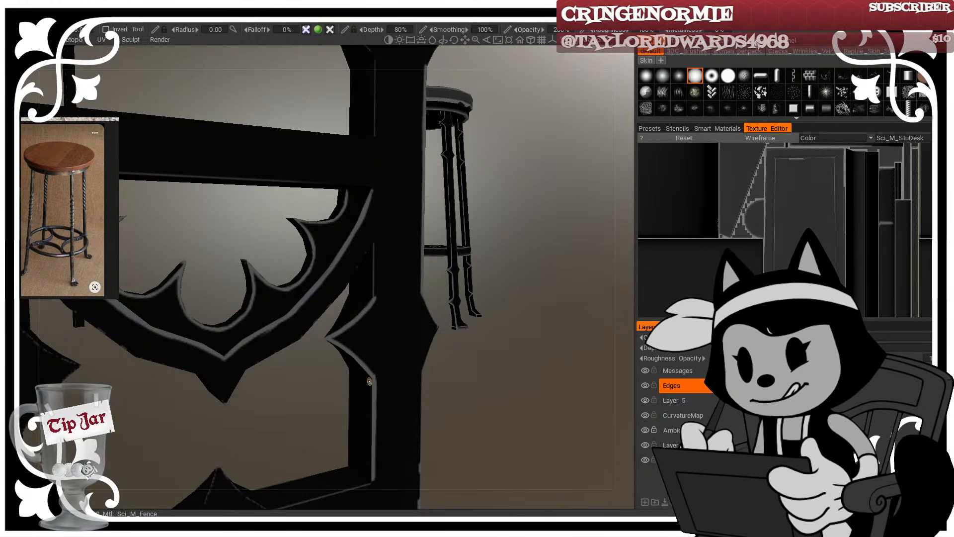
{"action": "mouse_move", "coordinate": [370, 381]}
{"action": "left_mouse_down", "text": "alt"}
{"action": "mouse_move", "coordinate": [347, 383]}
{"action": "mouse_move", "coordinate": [330, 351]}
{"action": "mouse_move", "coordinate": [338, 340]}
{"action": "mouse_move", "coordinate": [363, 334]}
{"action": "mouse_move", "coordinate": [372, 481]}
{"action": "left_mouse_up", "text": "alt"}
Step: Highlight the outer vertical edge of the post's leg below the lower rail, redoing the faulty stroke
{"action": "mouse_move", "coordinate": [399, 437]}
{"action": "middle_mouse_down", "text": "alt"}
{"action": "mouse_move", "coordinate": [417, 265]}
{"action": "mouse_move", "coordinate": [401, 219]}
{"action": "middle_mouse_up", "text": "alt"}
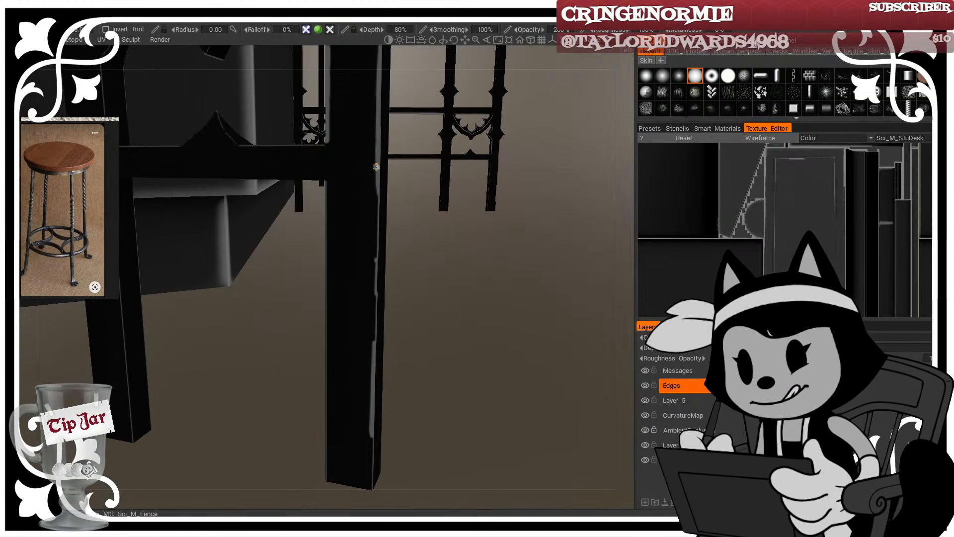
{"action": "left_click_drag", "start_coordinate": [377, 193], "coordinate": [378, 496]}
{"action": "key", "text": "ctrl+z"}
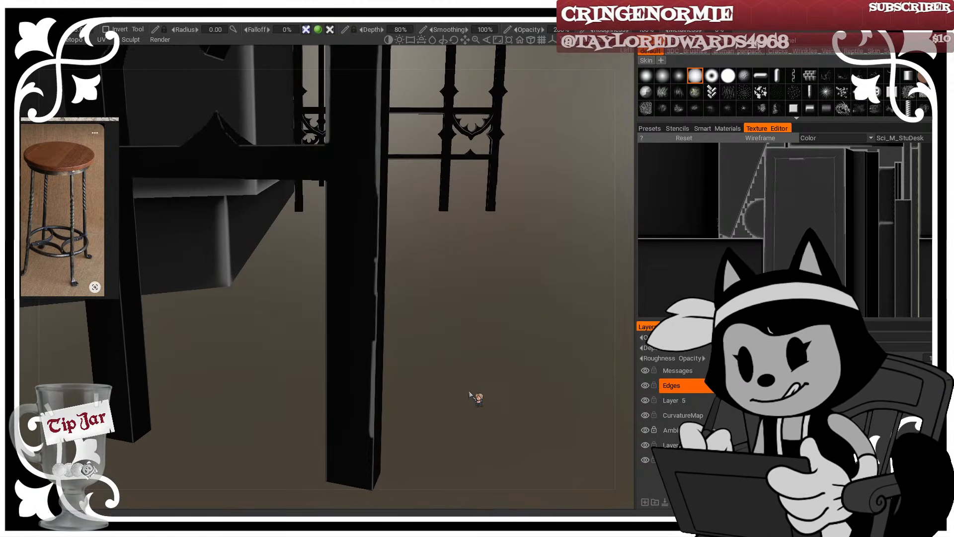
{"action": "left_click_drag", "start_coordinate": [469, 391], "coordinate": [507, 308]}
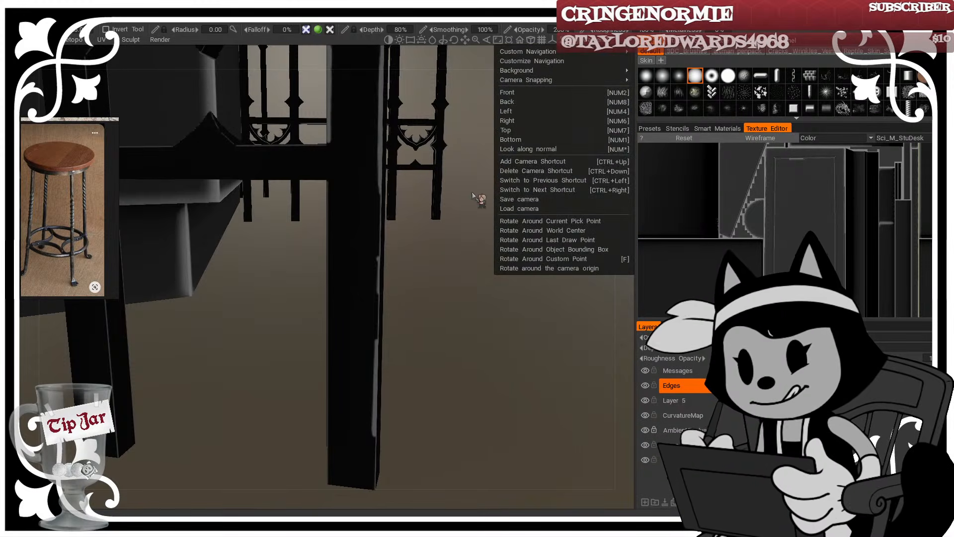
{"action": "left_click_drag", "start_coordinate": [473, 195], "coordinate": [440, 302]}
{"action": "left_click_drag", "start_coordinate": [382, 171], "coordinate": [382, 378]}
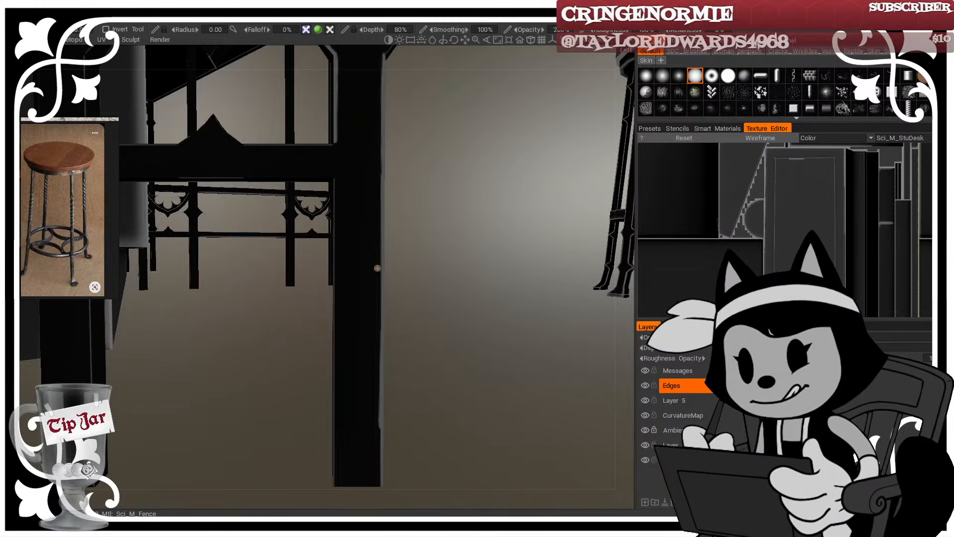
Step: Highlight the opposite vertical edge of the same leg, from the lower rail down to the foot
{"action": "left_click_drag", "start_coordinate": [414, 153], "coordinate": [456, 152]}
{"action": "key", "text": "w"}
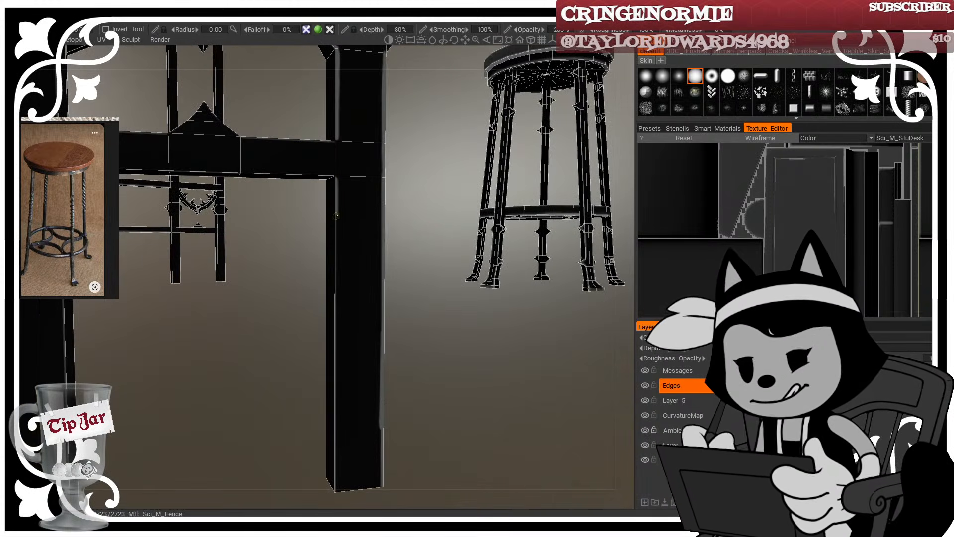
{"action": "left_click_drag", "start_coordinate": [336, 215], "coordinate": [336, 473]}
{"action": "key", "text": "w"}
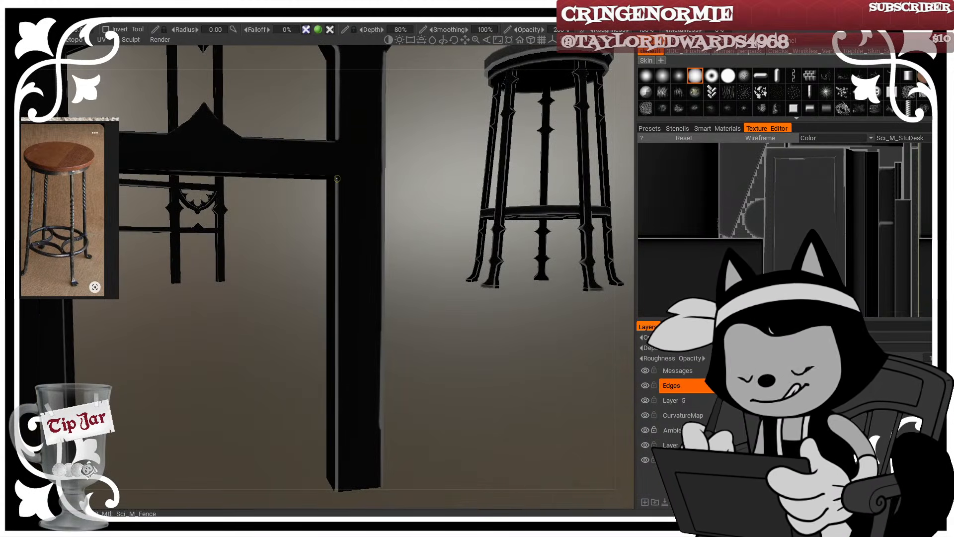
{"action": "left_click_drag", "start_coordinate": [376, 189], "coordinate": [347, 185]}
{"action": "key", "text": "w"}
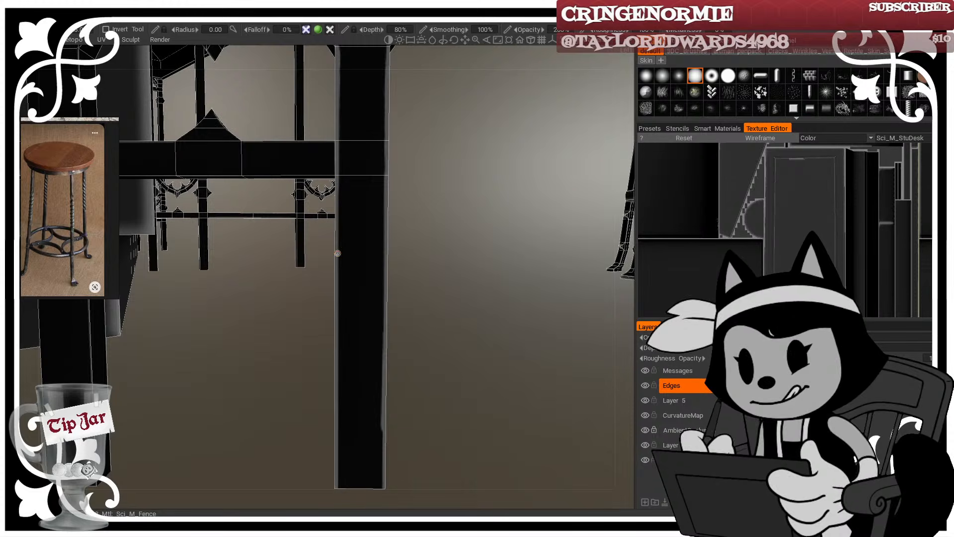
{"action": "key", "text": "w"}
Step: Highlight the upper and lower curved edges of the pointed knob on the post above the bracket's rail
{"action": "middle_click_drag", "start_coordinate": [365, 290], "coordinate": [458, 321]}
{"action": "right_click_drag", "start_coordinate": [457, 322], "coordinate": [396, 294]}
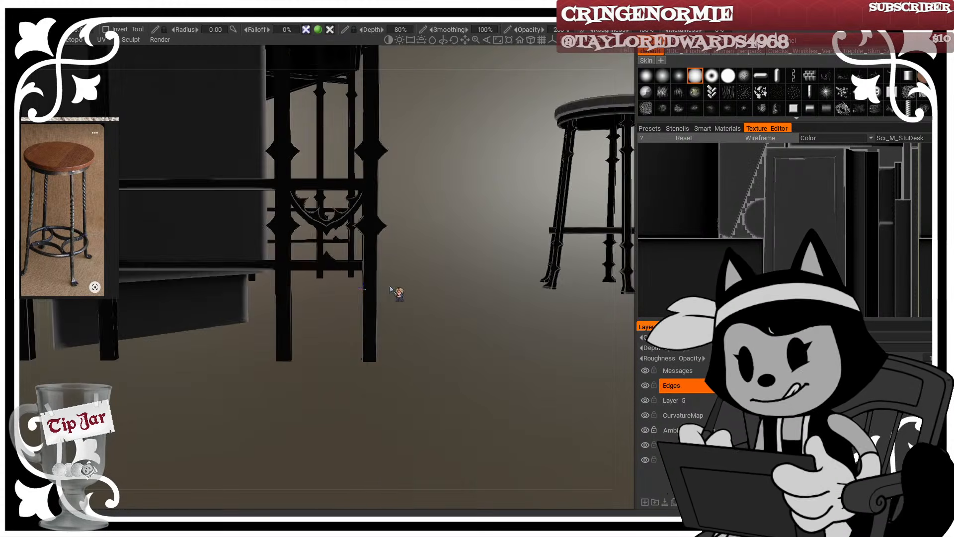
{"action": "mouse_move", "coordinate": [396, 293]}
{"action": "left_mouse_down"}
{"action": "mouse_move", "coordinate": [422, 275]}
{"action": "mouse_move", "coordinate": [364, 258]}
{"action": "mouse_move", "coordinate": [363, 270]}
{"action": "mouse_move", "coordinate": [288, 298]}
{"action": "mouse_move", "coordinate": [335, 253]}
{"action": "mouse_move", "coordinate": [342, 293]}
{"action": "mouse_move", "coordinate": [323, 249]}
{"action": "mouse_move", "coordinate": [387, 270]}
{"action": "mouse_move", "coordinate": [347, 250]}
{"action": "mouse_move", "coordinate": [419, 248]}
{"action": "mouse_move", "coordinate": [426, 292]}
{"action": "mouse_move", "coordinate": [343, 273]}
{"action": "mouse_move", "coordinate": [313, 296]}
{"action": "mouse_move", "coordinate": [251, 294]}
{"action": "mouse_move", "coordinate": [249, 282]}
{"action": "mouse_move", "coordinate": [227, 301]}
{"action": "mouse_move", "coordinate": [315, 272]}
{"action": "mouse_move", "coordinate": [378, 279]}
{"action": "mouse_move", "coordinate": [379, 294]}
{"action": "left_mouse_up"}
{"action": "mouse_move", "coordinate": [266, 273]}
{"action": "left_mouse_down"}
{"action": "mouse_move", "coordinate": [285, 267]}
{"action": "mouse_move", "coordinate": [288, 326]}
{"action": "mouse_move", "coordinate": [373, 366]}
{"action": "mouse_move", "coordinate": [358, 252]}
{"action": "mouse_move", "coordinate": [390, 358]}
{"action": "mouse_move", "coordinate": [443, 321]}
{"action": "mouse_move", "coordinate": [334, 442]}
{"action": "mouse_move", "coordinate": [355, 428]}
{"action": "left_mouse_up"}
{"action": "middle_click_drag", "start_coordinate": [377, 422], "coordinate": [358, 395], "text": "alt"}
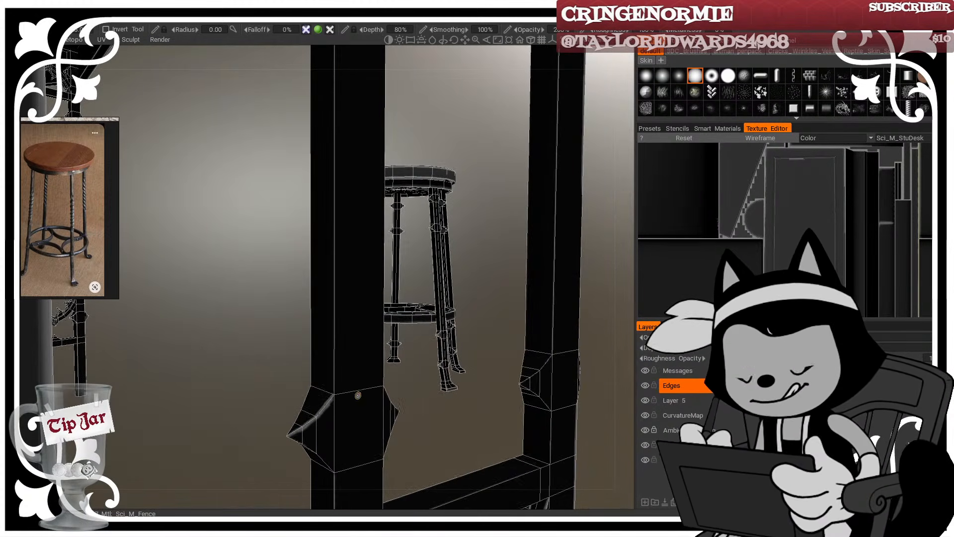
{"action": "left_click_drag", "start_coordinate": [289, 435], "coordinate": [334, 471]}
Step: Highlight the post's long vertical edge above the upper knob, joining it to the knob's curved edge
{"action": "mouse_move", "coordinate": [330, 429]}
{"action": "left_mouse_down", "text": "alt"}
{"action": "mouse_move", "coordinate": [362, 380]}
{"action": "mouse_move", "coordinate": [368, 341]}
{"action": "mouse_move", "coordinate": [337, 343]}
{"action": "left_mouse_up", "text": "alt"}
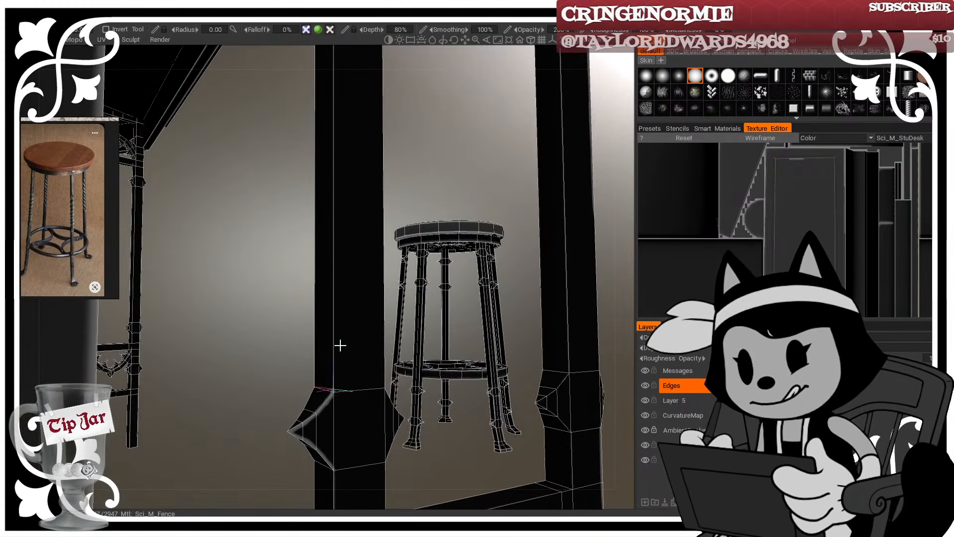
{"action": "left_click_drag", "start_coordinate": [333, 100], "coordinate": [334, 375]}
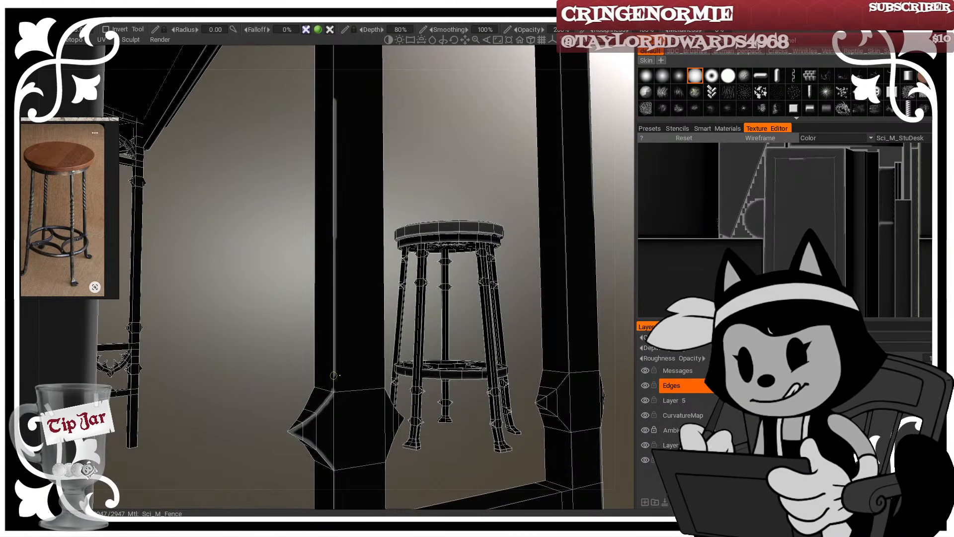
{"action": "left_click_drag", "start_coordinate": [332, 101], "coordinate": [328, 57]}
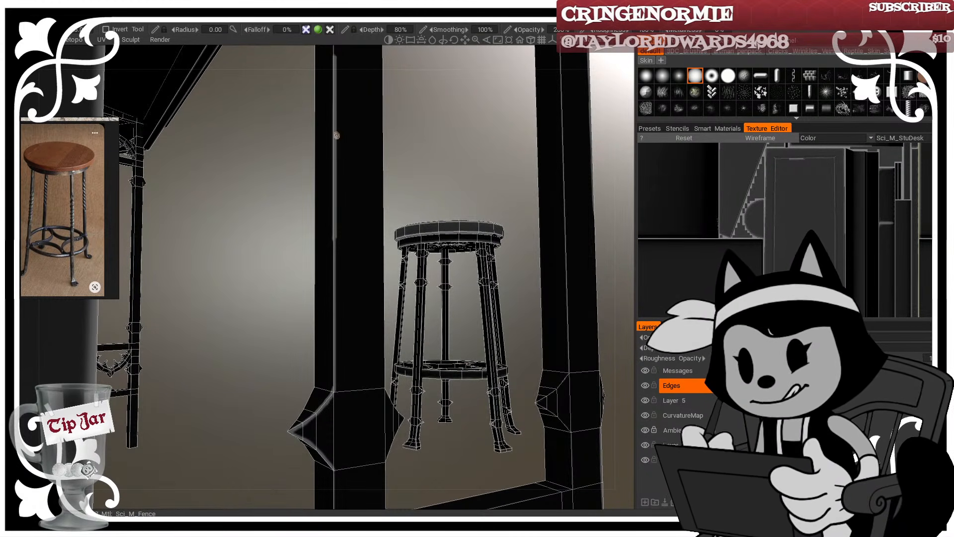
{"action": "left_click_drag", "start_coordinate": [334, 245], "coordinate": [336, 338]}
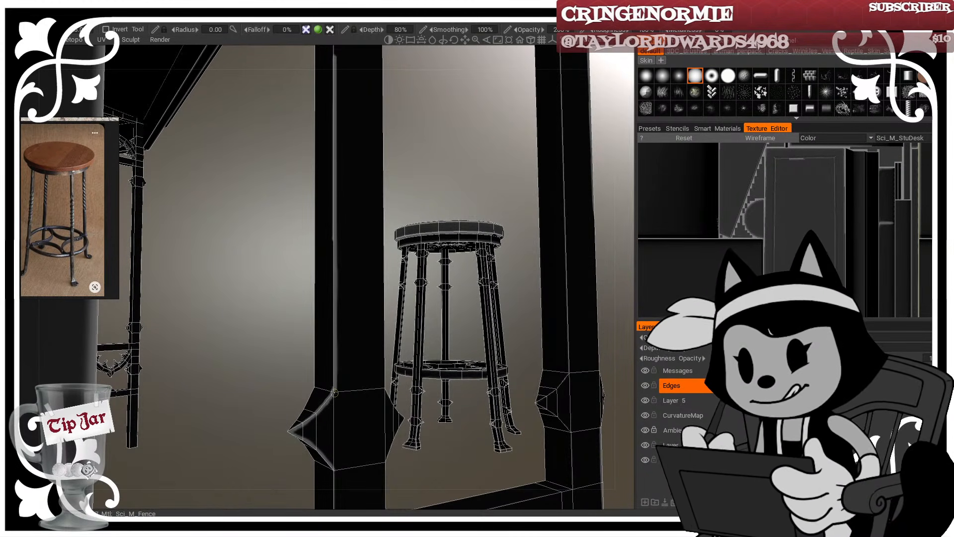
Step: Highlight the post's next vertical edge above the upper knob and the knob's curved edges on that side
{"action": "left_click_drag", "start_coordinate": [443, 217], "coordinate": [317, 213]}
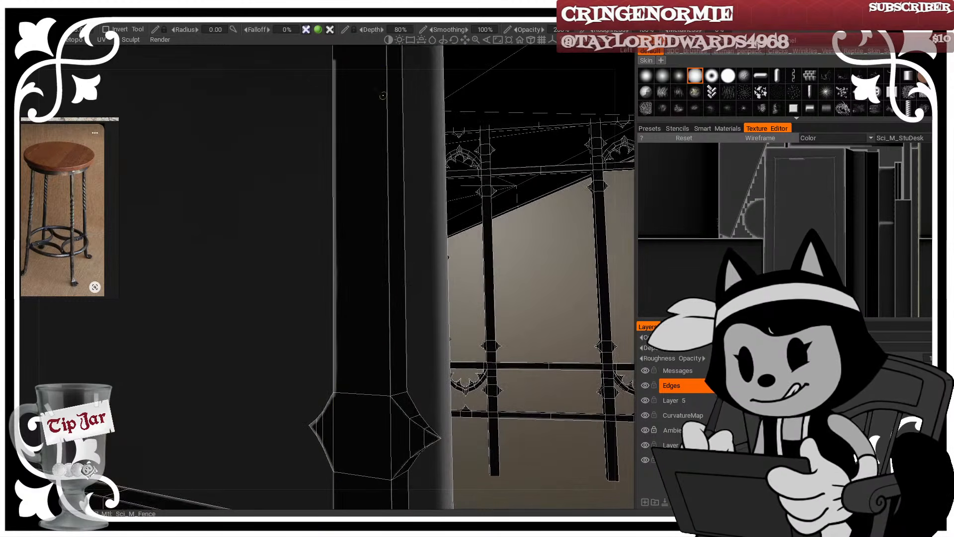
{"action": "mouse_move", "coordinate": [386, 72]}
{"action": "left_mouse_down"}
{"action": "mouse_move", "coordinate": [389, 394]}
{"action": "mouse_move", "coordinate": [402, 413]}
{"action": "mouse_move", "coordinate": [386, 369]}
{"action": "mouse_move", "coordinate": [410, 175]}
{"action": "mouse_move", "coordinate": [457, 165]}
{"action": "mouse_move", "coordinate": [481, 189]}
{"action": "left_mouse_up"}
{"action": "middle_click_drag", "start_coordinate": [452, 420], "coordinate": [401, 286], "text": "alt"}
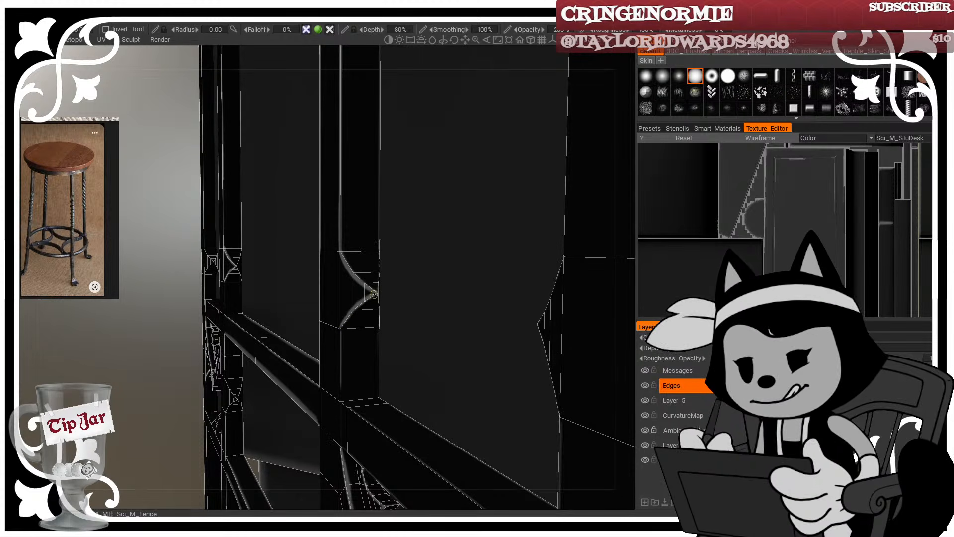
{"action": "left_click_drag", "start_coordinate": [374, 296], "coordinate": [379, 298], "text": "alt"}
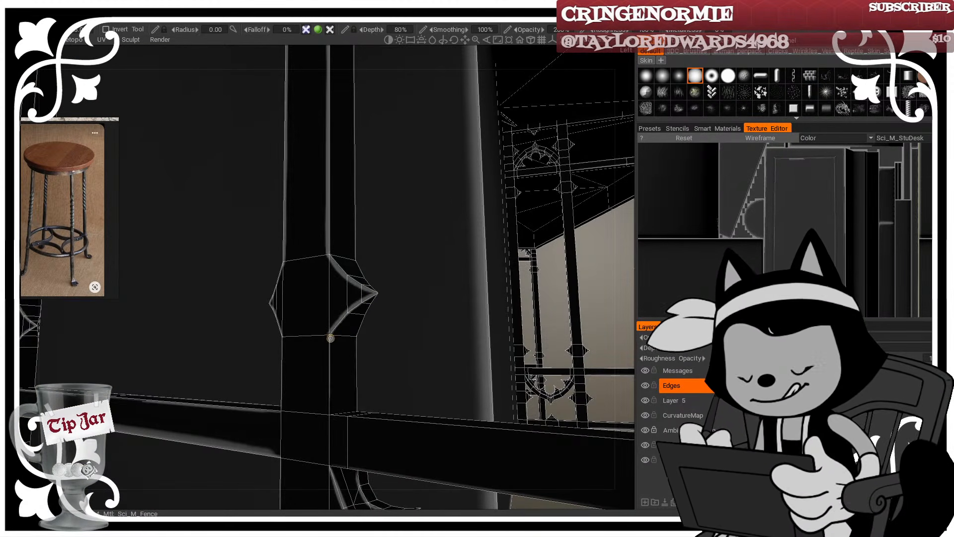
Step: Highlight both vertical edges of the post between the upper knob and the horizontal rail beneath it
{"action": "mouse_move", "coordinate": [330, 330]}
{"action": "left_mouse_down", "text": "alt"}
{"action": "mouse_move", "coordinate": [343, 353]}
{"action": "mouse_move", "coordinate": [326, 332]}
{"action": "left_mouse_up", "text": "alt"}
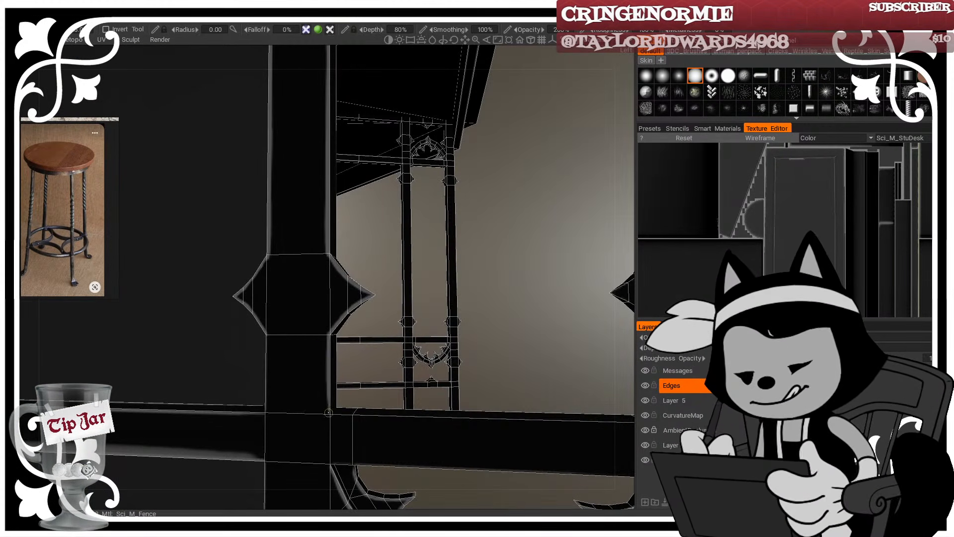
{"action": "left_click_drag", "start_coordinate": [330, 426], "coordinate": [311, 362], "text": "alt"}
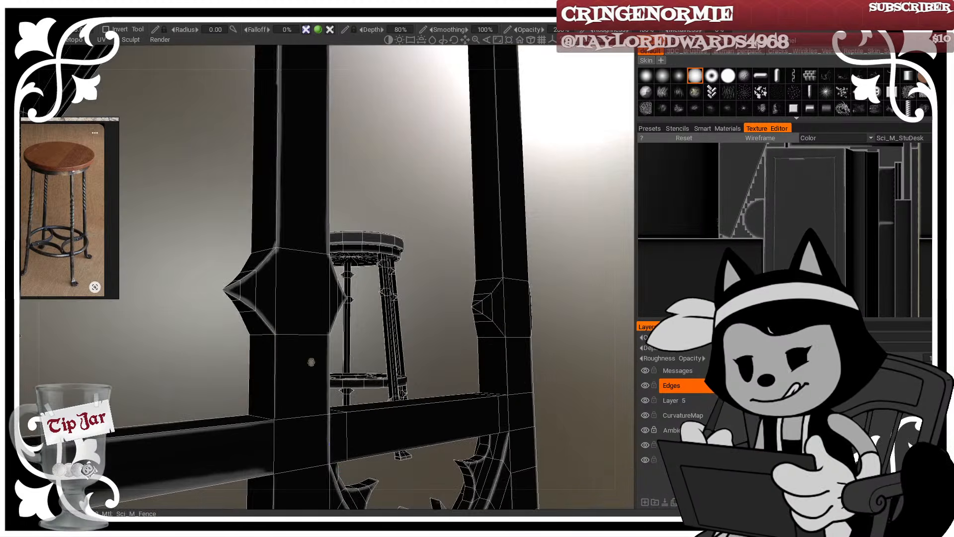
{"action": "left_click_drag", "start_coordinate": [281, 315], "coordinate": [276, 348], "text": "alt"}
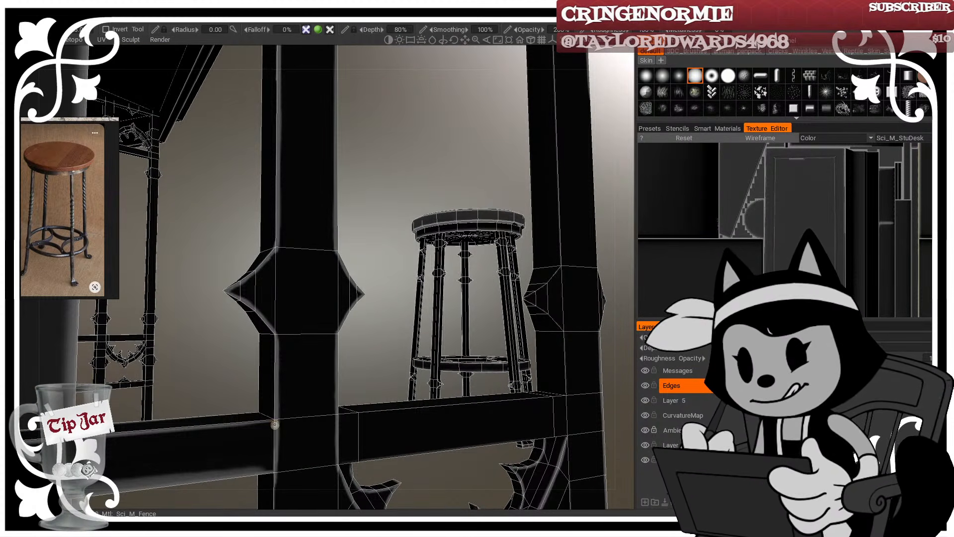
{"action": "key", "text": "w"}
{"action": "left_click_drag", "start_coordinate": [406, 434], "coordinate": [380, 349], "text": "alt"}
{"action": "left_click_drag", "start_coordinate": [440, 294], "coordinate": [286, 386], "text": "alt"}
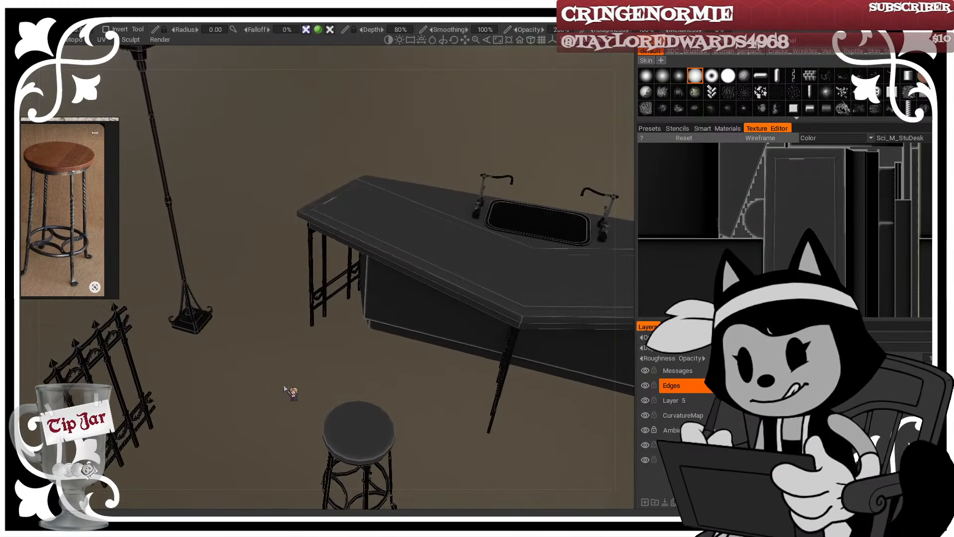
{"action": "left_click_drag", "start_coordinate": [297, 352], "coordinate": [378, 287], "text": "alt"}
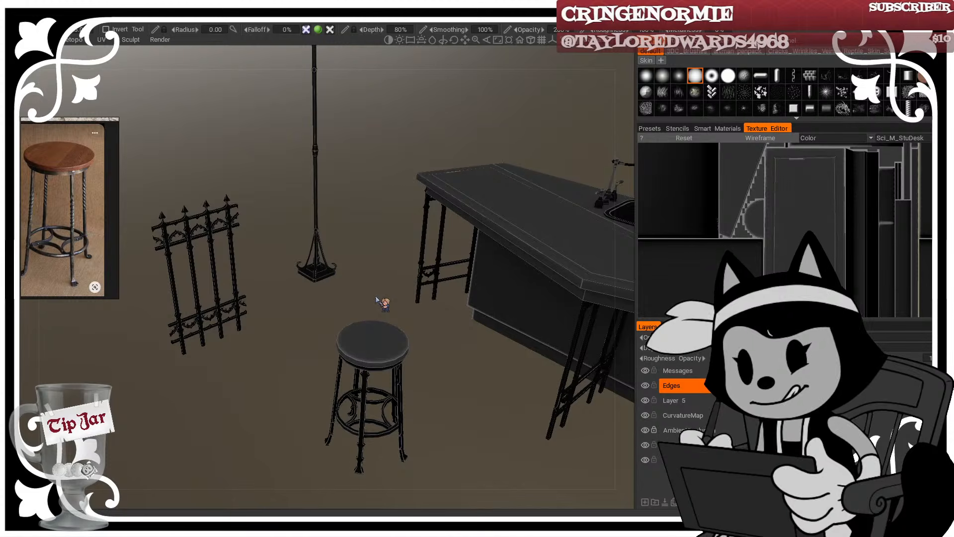
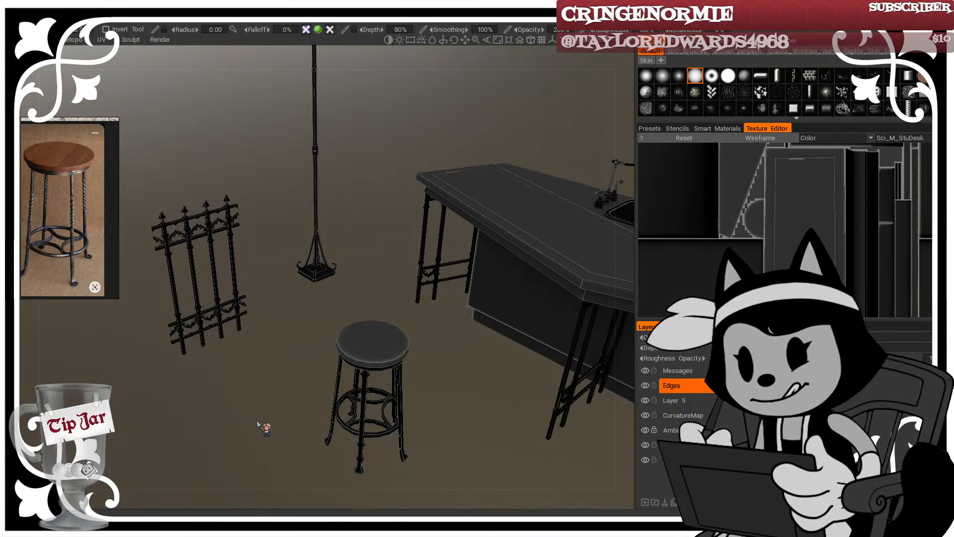
{"action": "left_click_drag", "start_coordinate": [257, 421], "coordinate": [243, 418]}
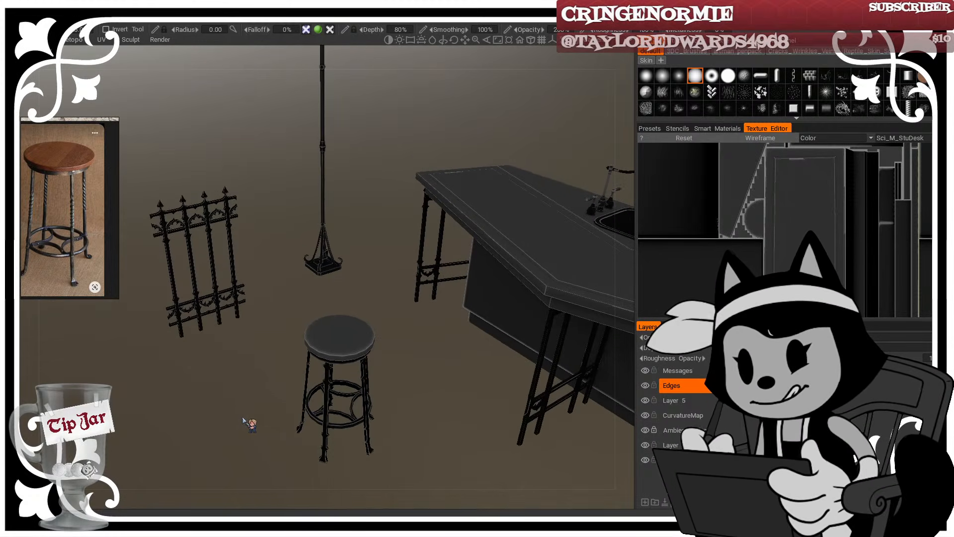
{"action": "left_click_drag", "start_coordinate": [238, 354], "coordinate": [443, 271]}
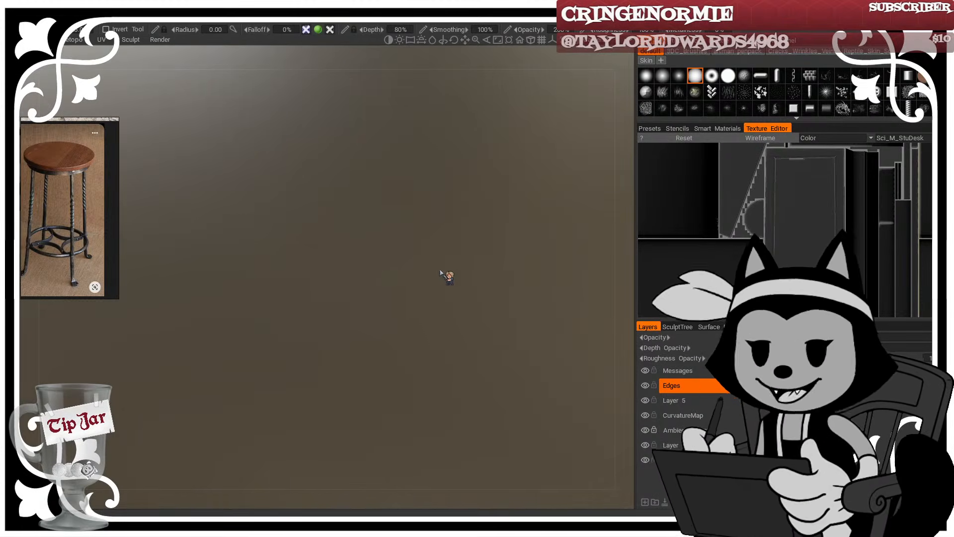
{"action": "key", "text": "shift+a"}
{"action": "right_click_drag", "start_coordinate": [378, 252], "coordinate": [448, 306]}
{"action": "middle_click_drag", "start_coordinate": [449, 306], "coordinate": [283, 311]}
{"action": "right_click_drag", "start_coordinate": [451, 394], "coordinate": [446, 391]}
{"action": "middle_click_drag", "start_coordinate": [446, 391], "coordinate": [433, 393]}
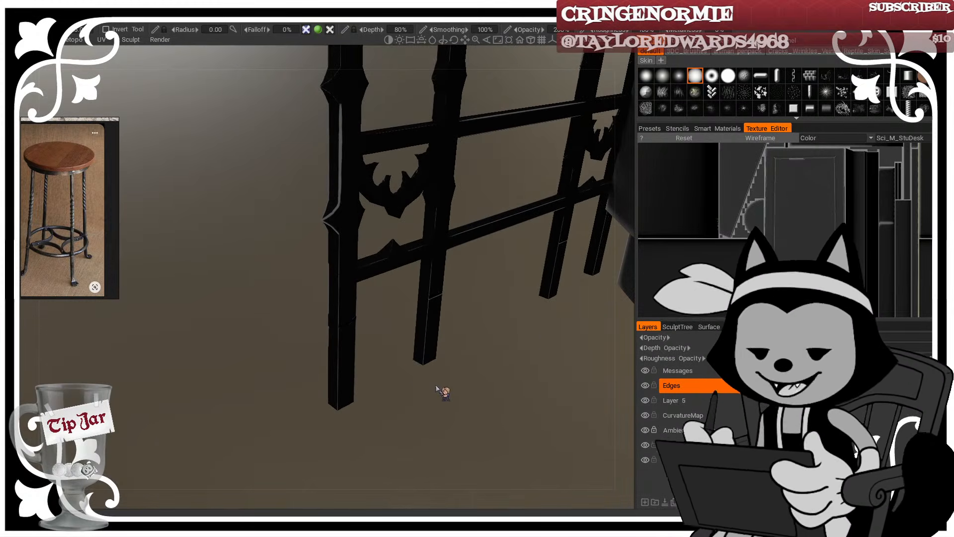
{"action": "left_click_drag", "start_coordinate": [339, 232], "coordinate": [339, 390]}
{"action": "key", "text": "ctrl+z"}
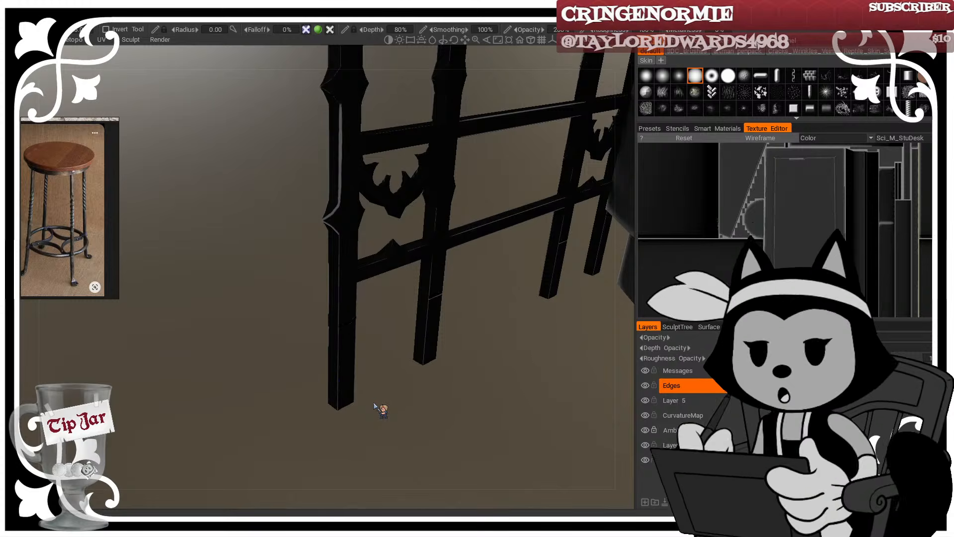
Step: Highlight both long vertical edges of the outer post from the lower knob down to its foot, with the wireframe displayed
{"action": "right_click_drag", "start_coordinate": [374, 403], "coordinate": [382, 402]}
{"action": "middle_click_drag", "start_coordinate": [382, 401], "coordinate": [373, 388]}
{"action": "right_click_drag", "start_coordinate": [373, 388], "coordinate": [377, 382]}
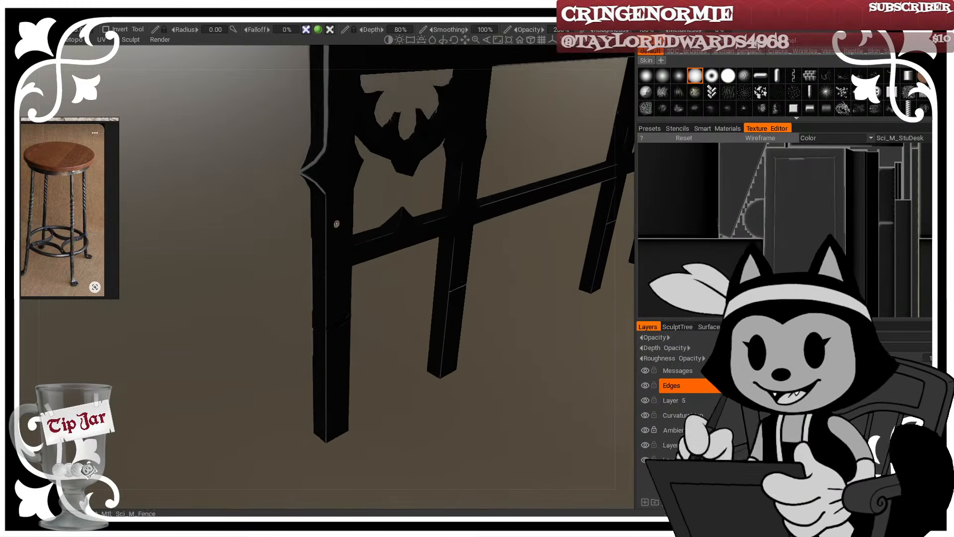
{"action": "left_click_drag", "start_coordinate": [364, 204], "coordinate": [328, 168]}
{"action": "key", "text": "w"}
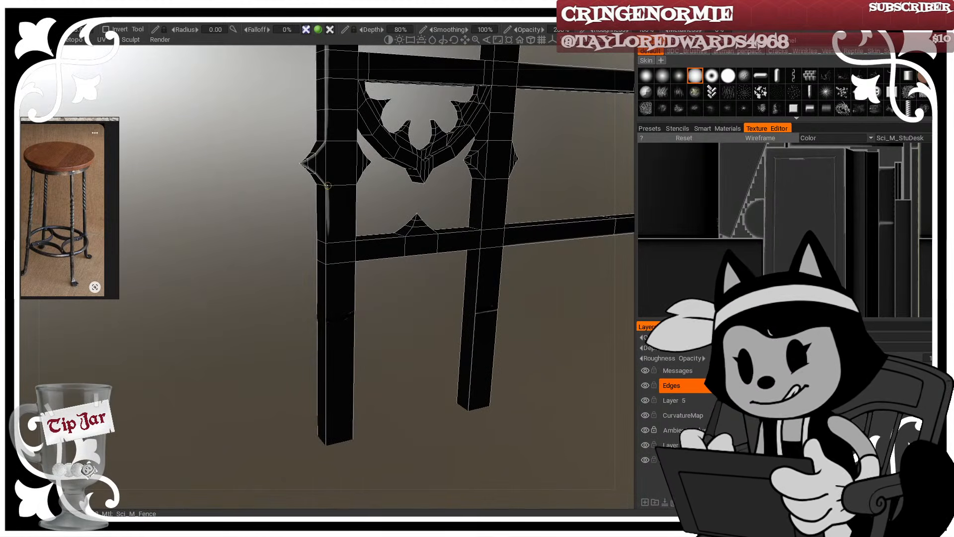
{"action": "left_click_drag", "start_coordinate": [381, 418], "coordinate": [347, 388]}
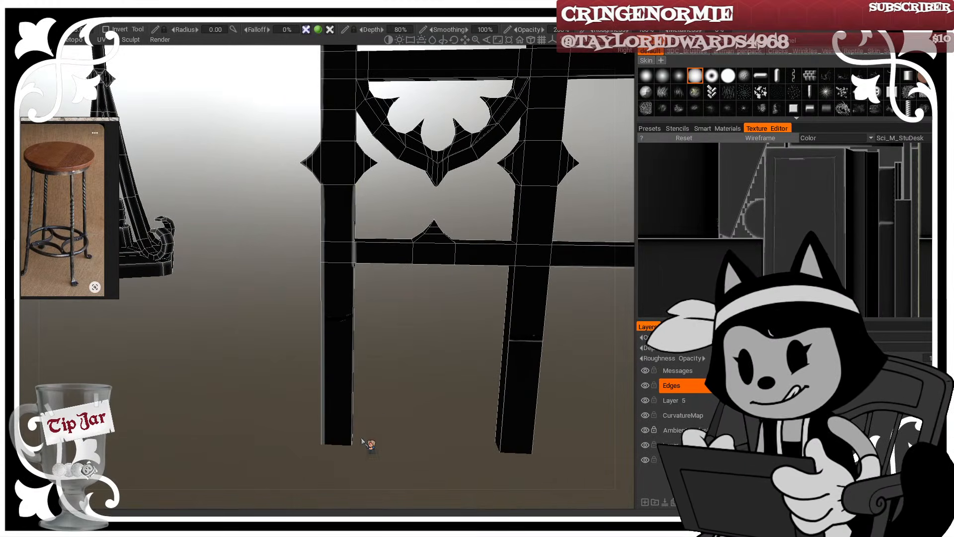
{"action": "left_click_drag", "start_coordinate": [350, 460], "coordinate": [375, 404]}
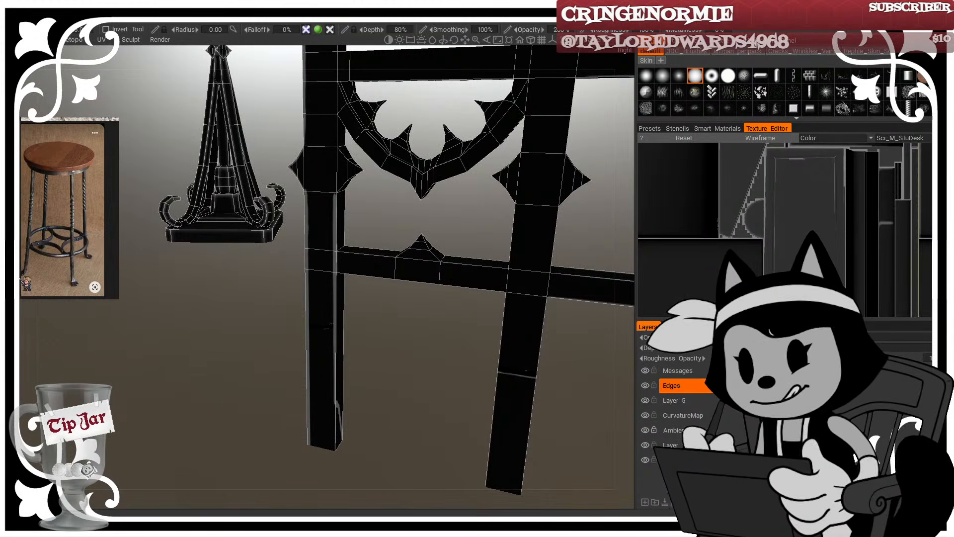
Step: Erase the stray highlight paint beside the vertical edge near the post's foot
{"action": "left_click", "coordinate": [15, 268]}
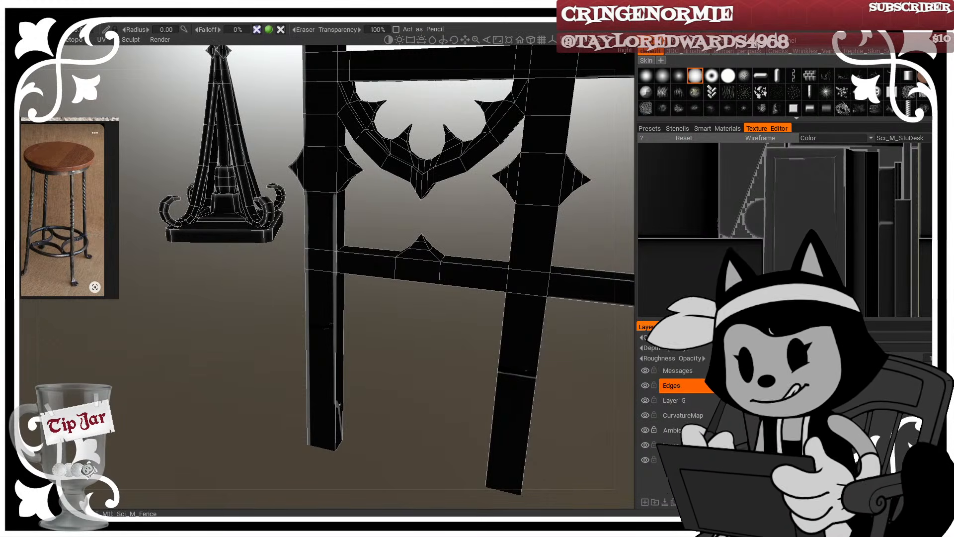
{"action": "middle_click_drag", "start_coordinate": [379, 400], "coordinate": [370, 381]}
{"action": "right_click_drag", "start_coordinate": [369, 382], "coordinate": [381, 370]}
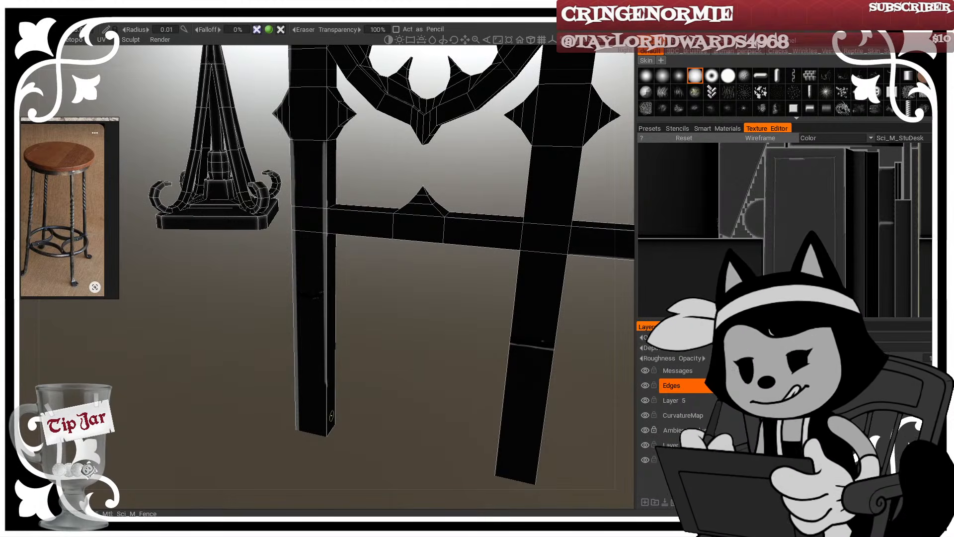
Step: Repaint the post's inner front edge highlight from its foot up past the lower rail, with the wireframe hidden for the final stroke
{"action": "left_click", "coordinate": [15, 69]}
{"action": "left_click_drag", "start_coordinate": [368, 347], "coordinate": [365, 334]}
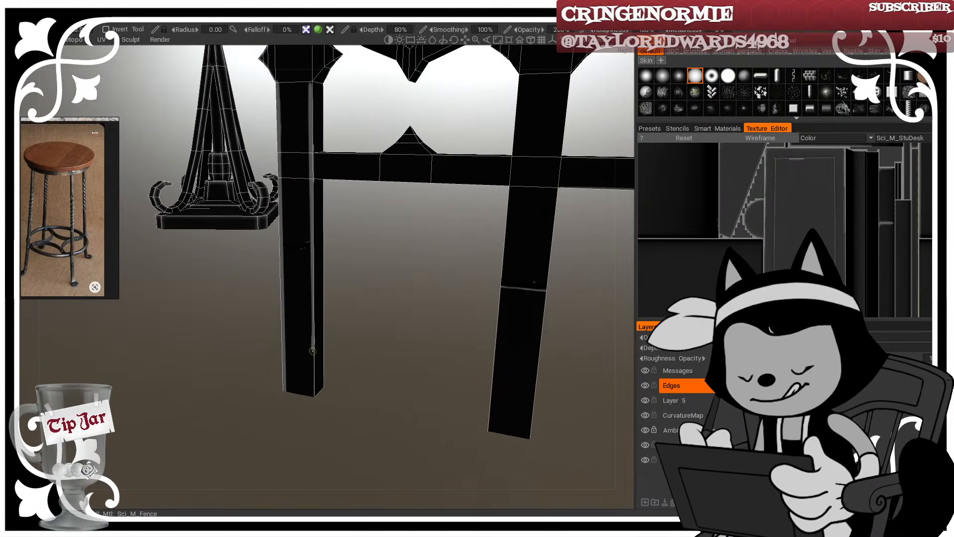
{"action": "left_click_drag", "start_coordinate": [312, 413], "coordinate": [310, 262]}
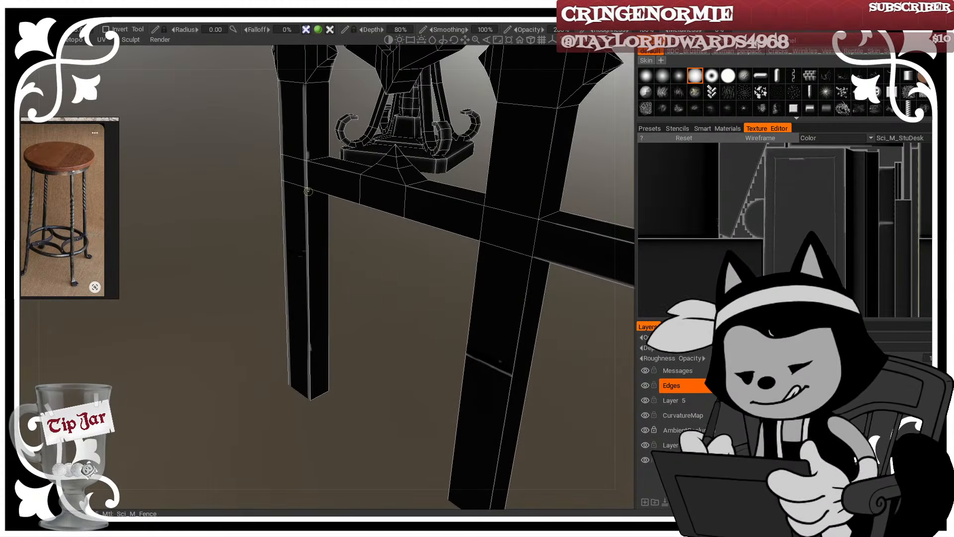
{"action": "left_click_drag", "start_coordinate": [341, 396], "coordinate": [376, 354]}
{"action": "key", "text": "w"}
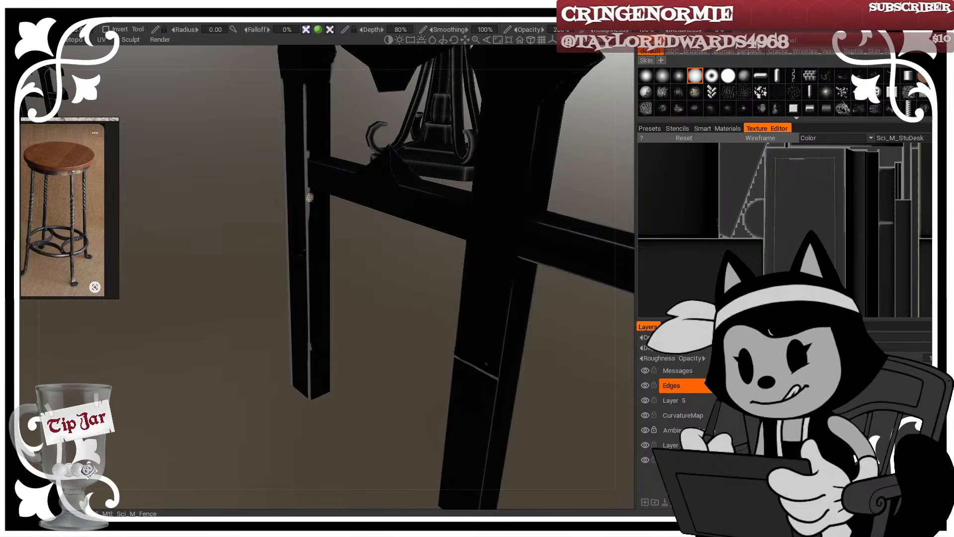
{"action": "left_click_drag", "start_coordinate": [308, 203], "coordinate": [315, 411]}
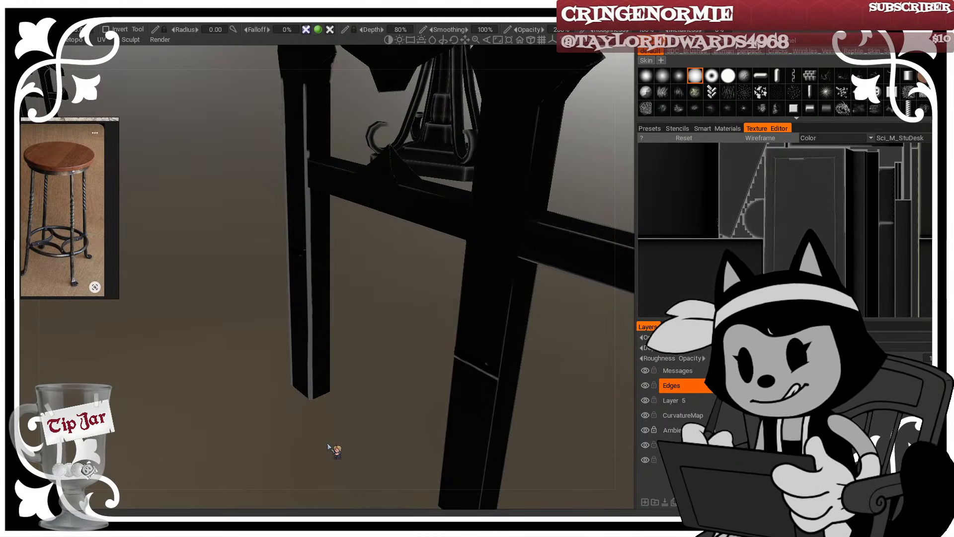
{"action": "middle_click_drag", "start_coordinate": [349, 242], "coordinate": [353, 213]}
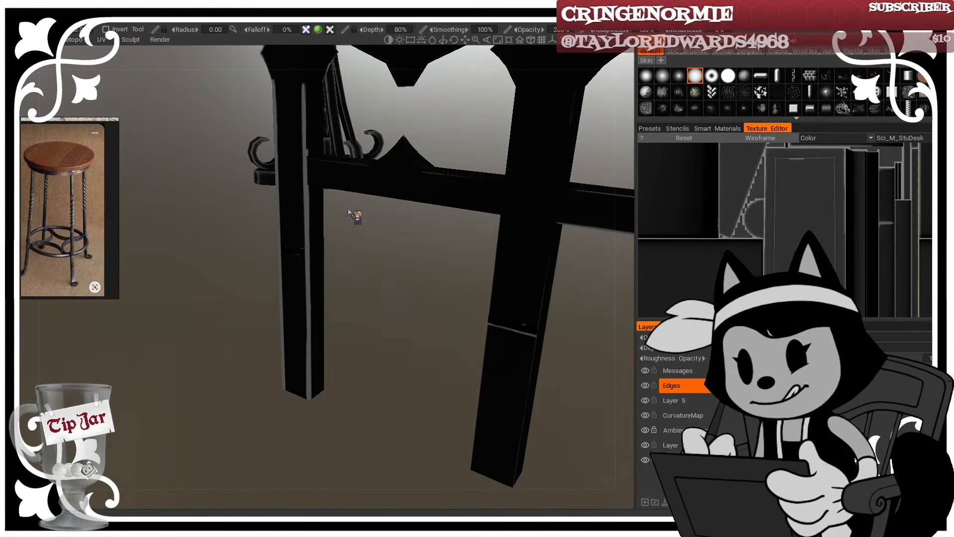
Step: Show the wireframe and highlight the lower rail's upper front edge from the outer post to the pointed peak
{"action": "key", "text": "w"}
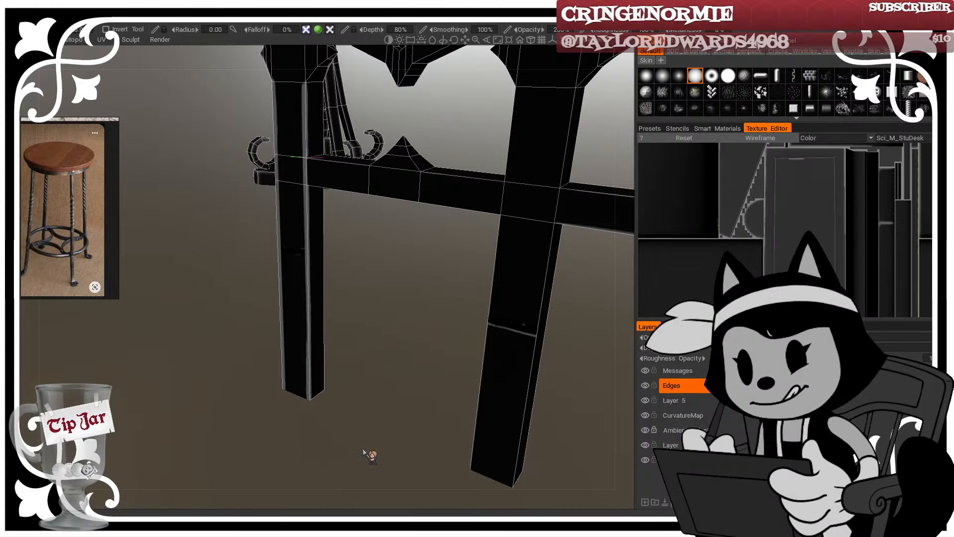
{"action": "middle_click_drag", "start_coordinate": [363, 452], "coordinate": [433, 330]}
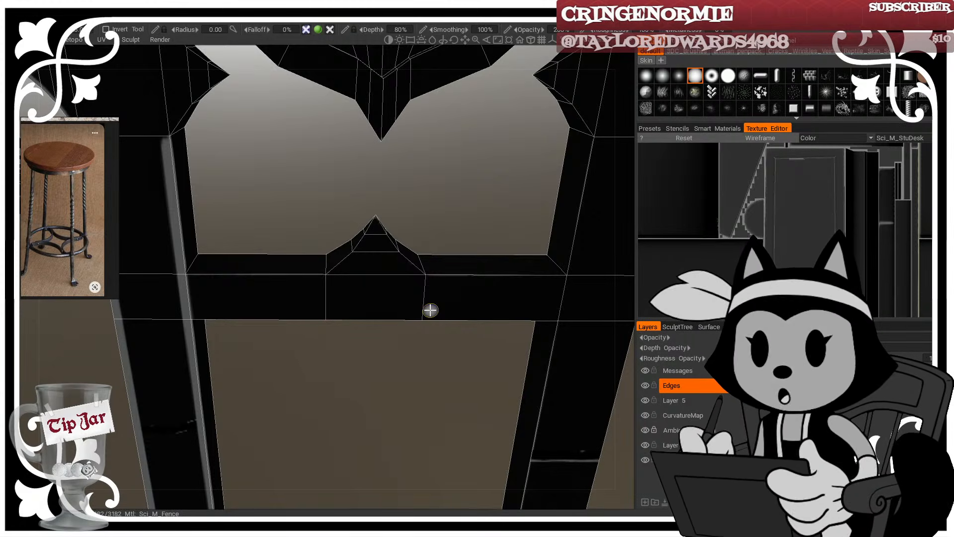
{"action": "middle_click_drag", "start_coordinate": [249, 277], "coordinate": [195, 277]}
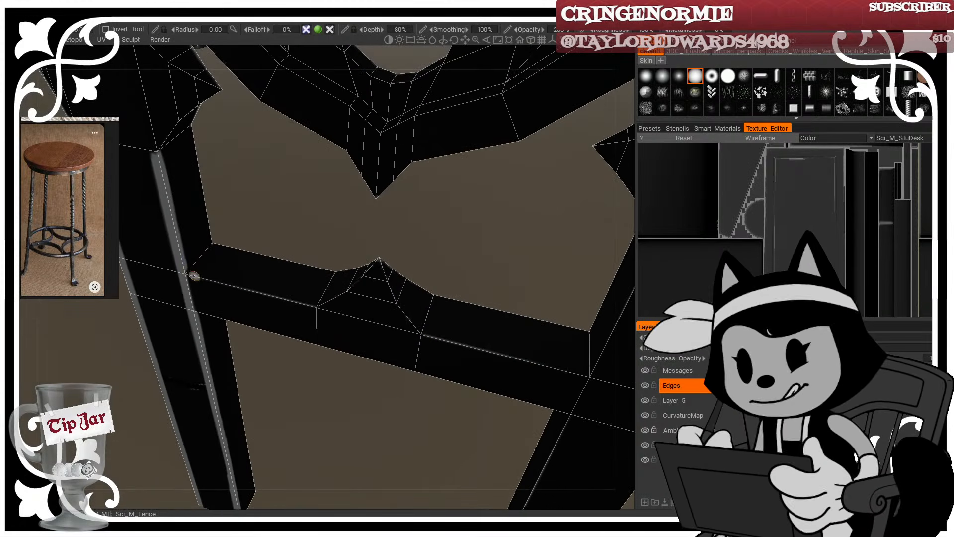
{"action": "middle_click_drag", "start_coordinate": [304, 252], "coordinate": [223, 267]}
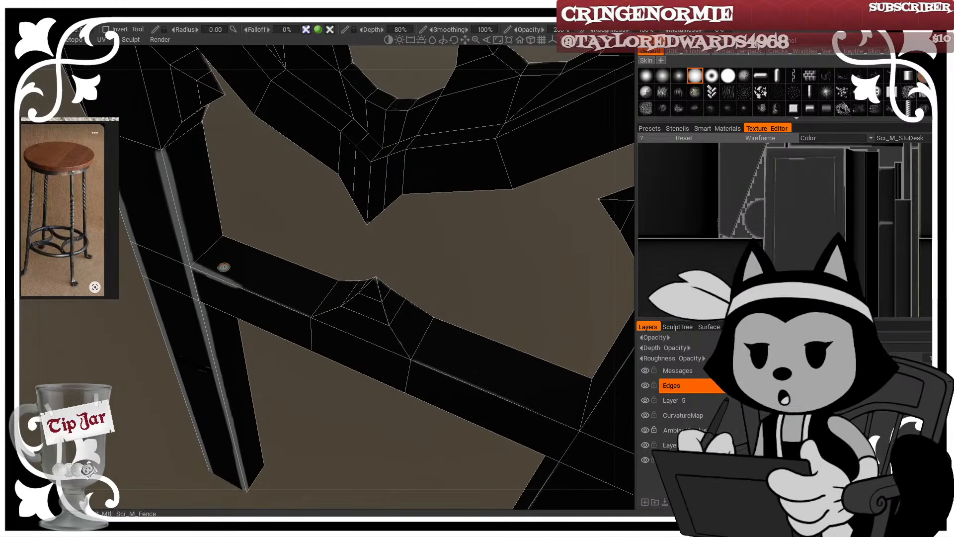
{"action": "left_click_drag", "start_coordinate": [233, 284], "coordinate": [307, 315]}
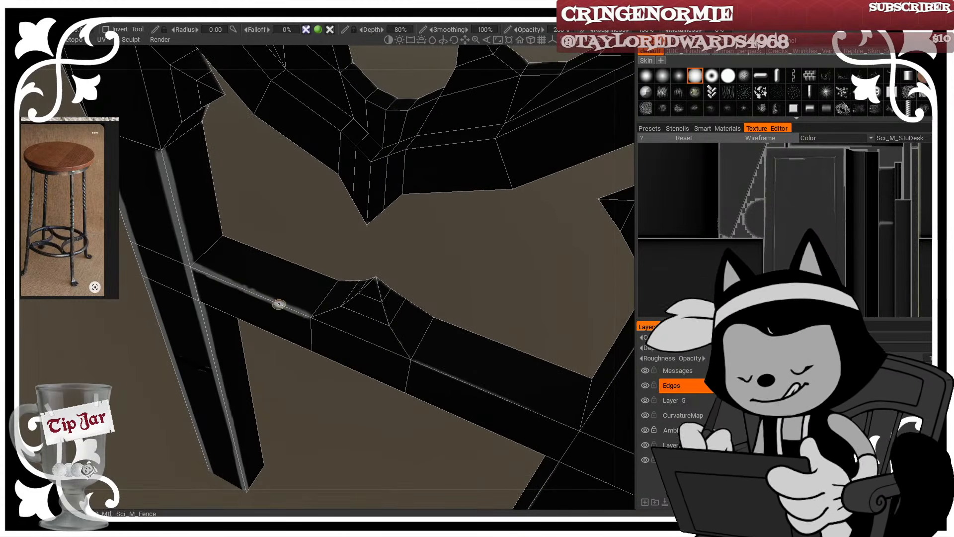
{"action": "middle_click_drag", "start_coordinate": [238, 286], "coordinate": [200, 299]}
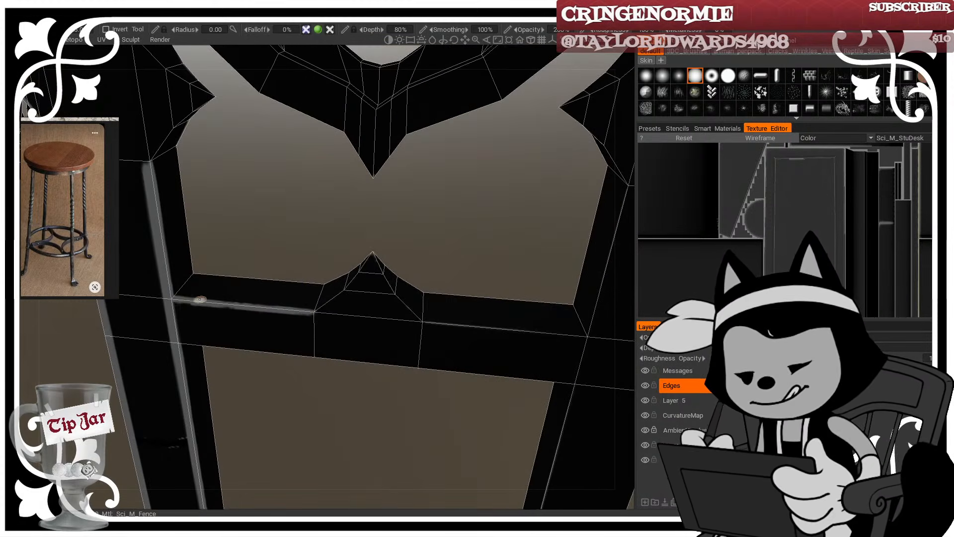
Step: Highlight both curved front edges of the lower rail's pointed peak and the rear curved edge descending from its tip
{"action": "middle_click_drag", "start_coordinate": [318, 233], "coordinate": [519, 263]}
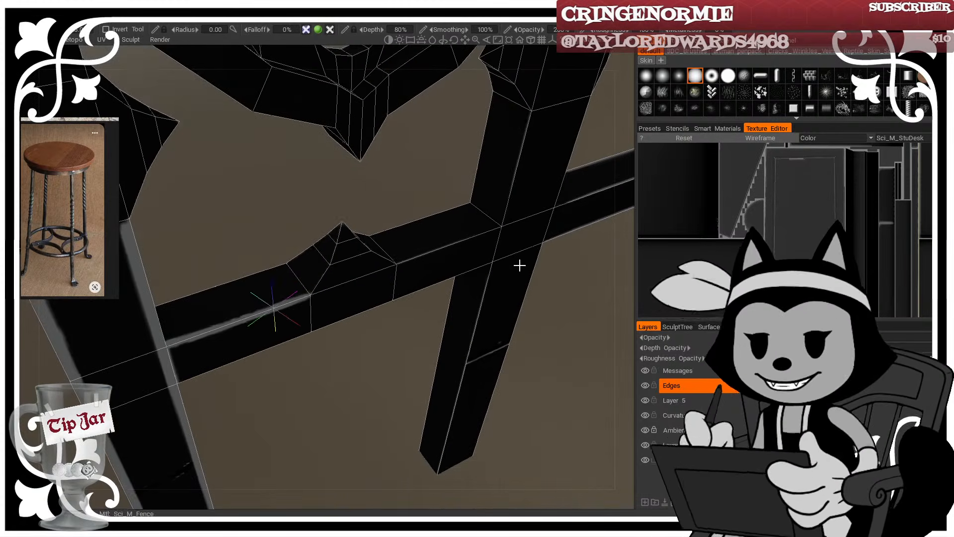
{"action": "left_click_drag", "start_coordinate": [304, 293], "coordinate": [343, 216]}
{"action": "middle_click_drag", "start_coordinate": [395, 202], "coordinate": [308, 205]}
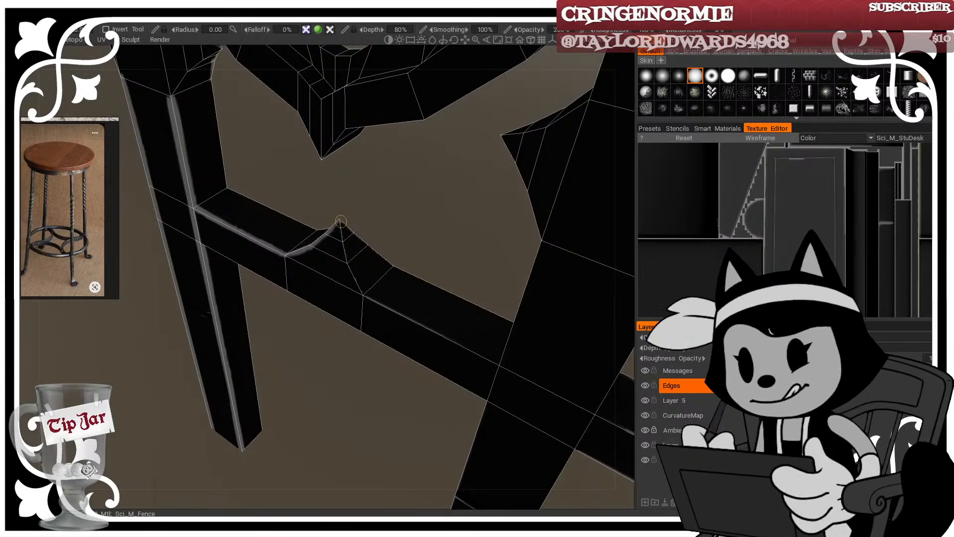
{"action": "mouse_move", "coordinate": [340, 221]}
{"action": "left_mouse_down"}
{"action": "mouse_move", "coordinate": [365, 294]}
{"action": "mouse_move", "coordinate": [351, 270]}
{"action": "left_mouse_up"}
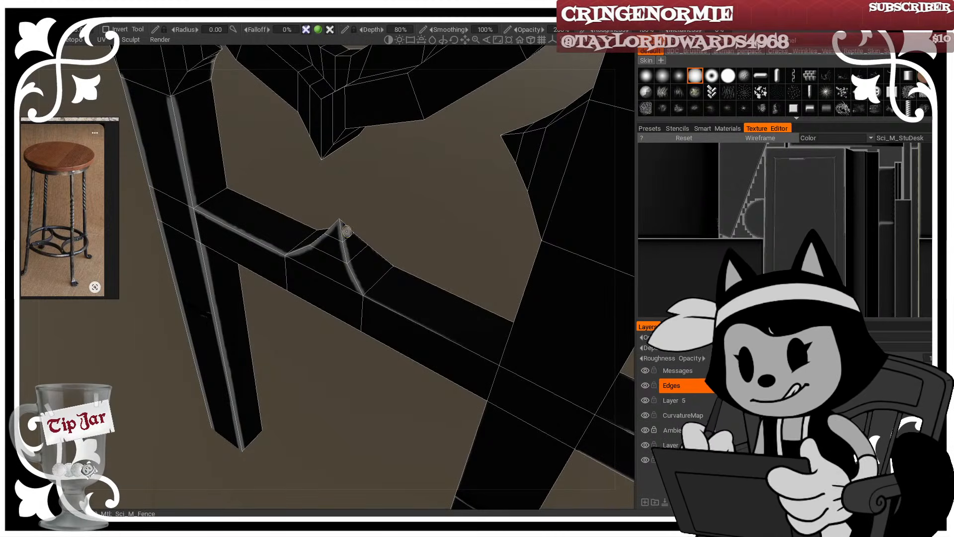
{"action": "left_click_drag", "start_coordinate": [346, 231], "coordinate": [371, 252]}
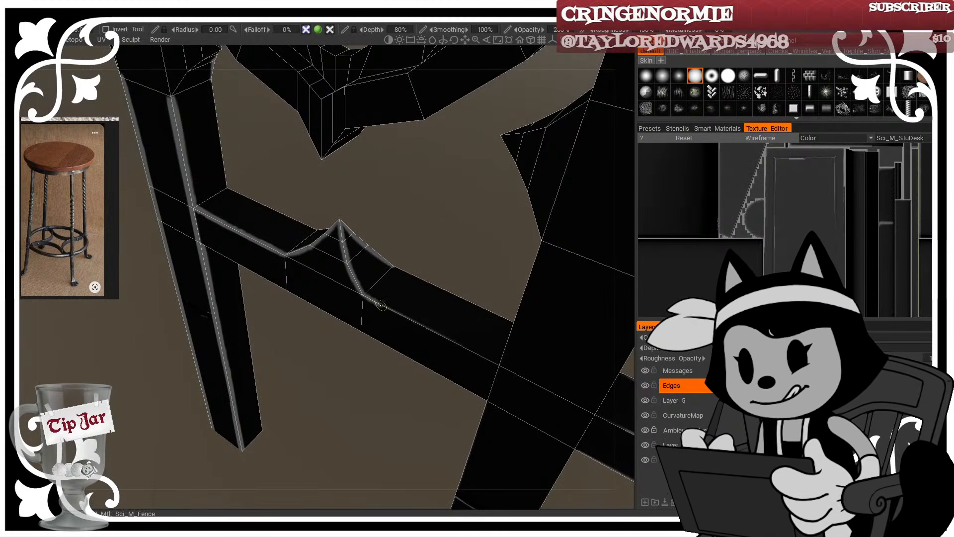
Step: Highlight the lower rail's upper front edge from the base of the pointed peak to the neighbouring post
{"action": "mouse_move", "coordinate": [362, 294]}
{"action": "left_mouse_down"}
{"action": "mouse_move", "coordinate": [413, 322]}
{"action": "mouse_move", "coordinate": [390, 309]}
{"action": "left_mouse_up"}
{"action": "left_click_drag", "start_coordinate": [415, 251], "coordinate": [404, 260]}
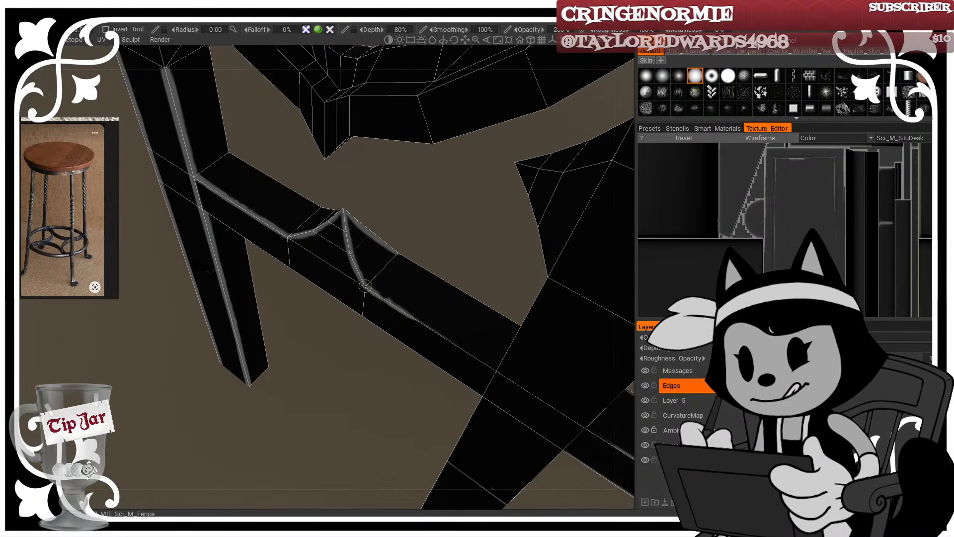
{"action": "mouse_move", "coordinate": [388, 303]}
{"action": "left_mouse_down"}
{"action": "mouse_move", "coordinate": [372, 292]}
{"action": "mouse_move", "coordinate": [493, 367]}
{"action": "mouse_move", "coordinate": [471, 353]}
{"action": "left_mouse_up"}
{"action": "left_click_drag", "start_coordinate": [444, 247], "coordinate": [580, 218]}
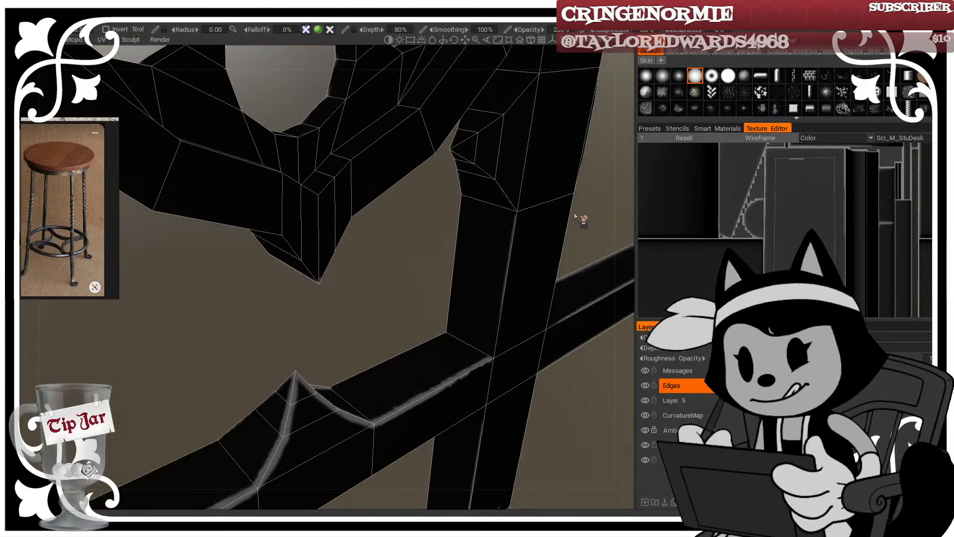
{"action": "mouse_move", "coordinate": [494, 370]}
{"action": "left_mouse_down"}
{"action": "mouse_move", "coordinate": [415, 386]}
{"action": "mouse_move", "coordinate": [482, 363]}
{"action": "left_mouse_up"}
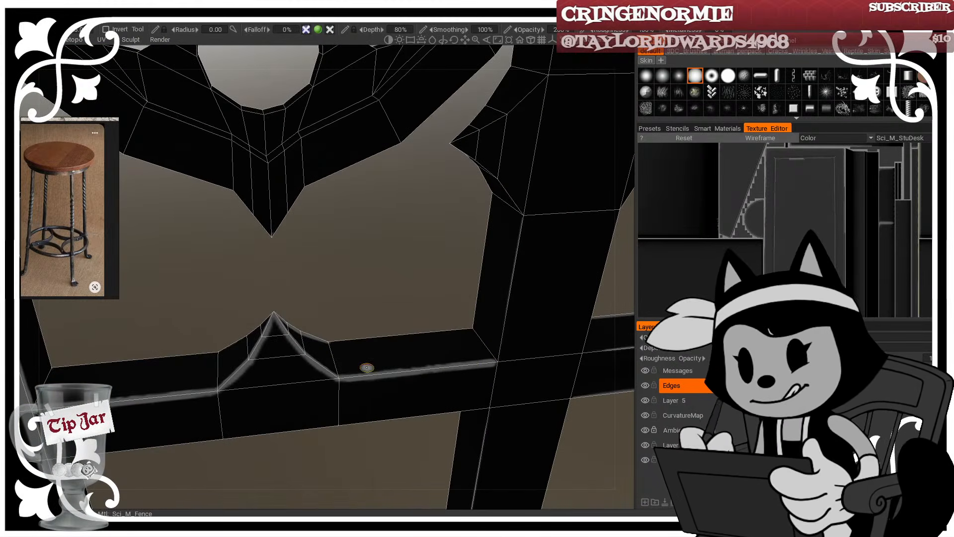
{"action": "left_click_drag", "start_coordinate": [380, 321], "coordinate": [380, 321]}
Step: Highlight the inward curved edges of the outer post's lower knob and the post's rear vertical edge down to the rail
{"action": "right_click_drag", "start_coordinate": [569, 161], "coordinate": [417, 258], "text": "alt"}
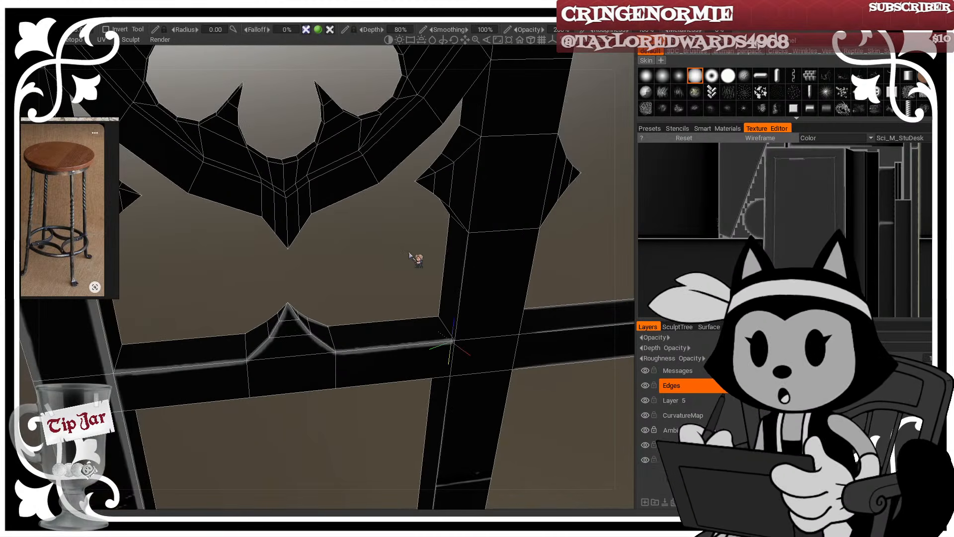
{"action": "middle_click_drag", "start_coordinate": [373, 272], "coordinate": [409, 234], "text": "alt"}
{"action": "left_click_drag", "start_coordinate": [409, 234], "coordinate": [375, 206], "text": "alt"}
{"action": "middle_click_drag", "start_coordinate": [329, 185], "coordinate": [417, 262], "text": "alt"}
{"action": "right_click_drag", "start_coordinate": [417, 263], "coordinate": [428, 287], "text": "alt"}
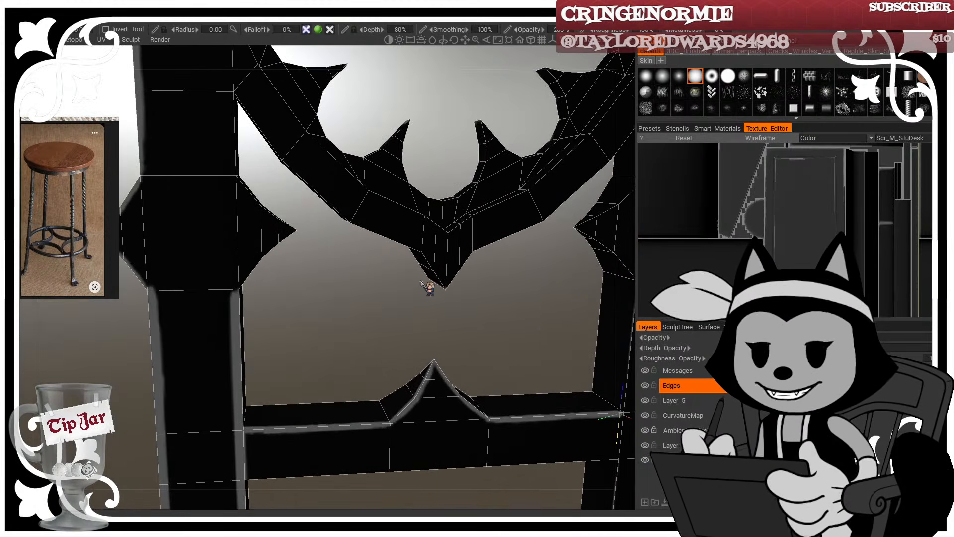
{"action": "mouse_move", "coordinate": [272, 245]}
{"action": "left_mouse_down"}
{"action": "mouse_move", "coordinate": [292, 231]}
{"action": "mouse_move", "coordinate": [298, 259]}
{"action": "mouse_move", "coordinate": [302, 247]}
{"action": "left_mouse_up"}
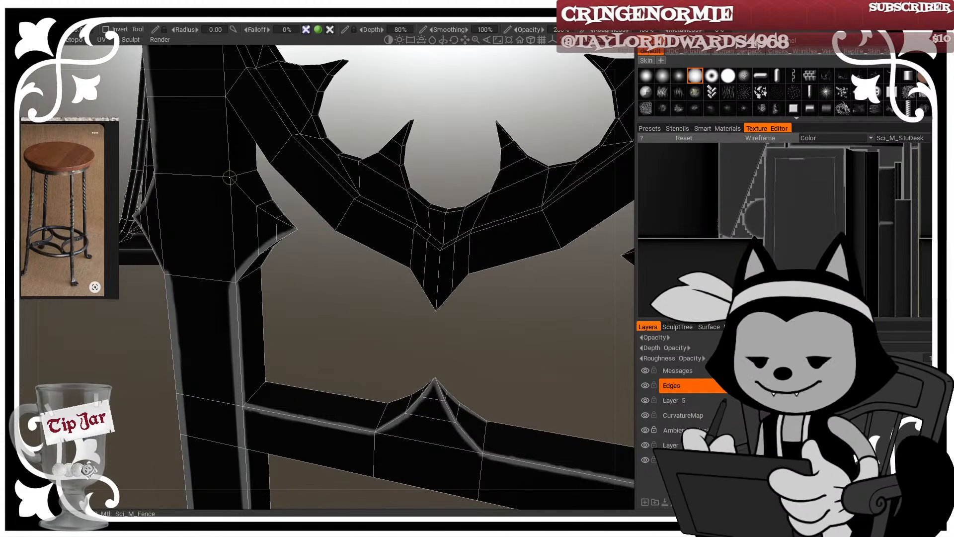
{"action": "left_click_drag", "start_coordinate": [230, 177], "coordinate": [301, 230]}
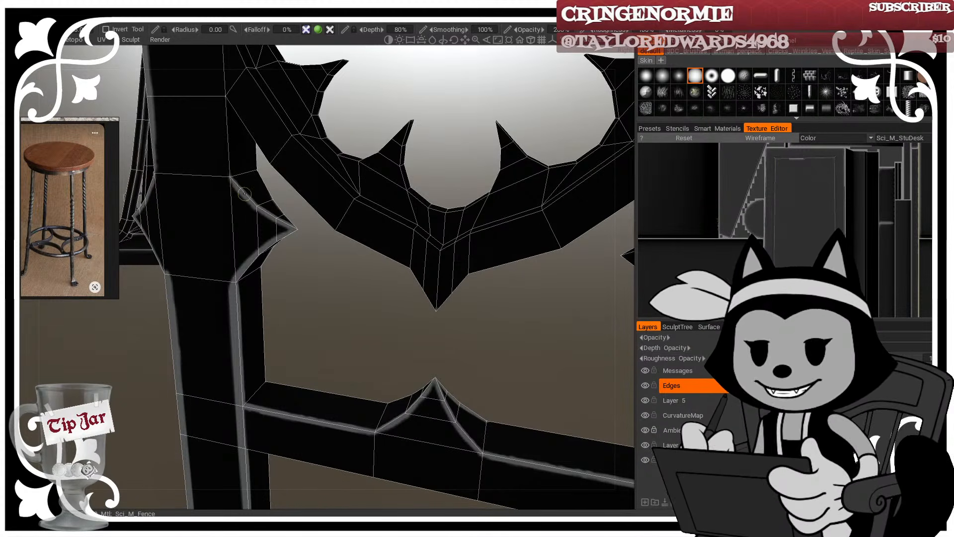
{"action": "mouse_move", "coordinate": [232, 177]}
{"action": "left_mouse_down"}
{"action": "mouse_move", "coordinate": [253, 197]}
{"action": "mouse_move", "coordinate": [302, 215]}
{"action": "mouse_move", "coordinate": [278, 205]}
{"action": "left_mouse_up"}
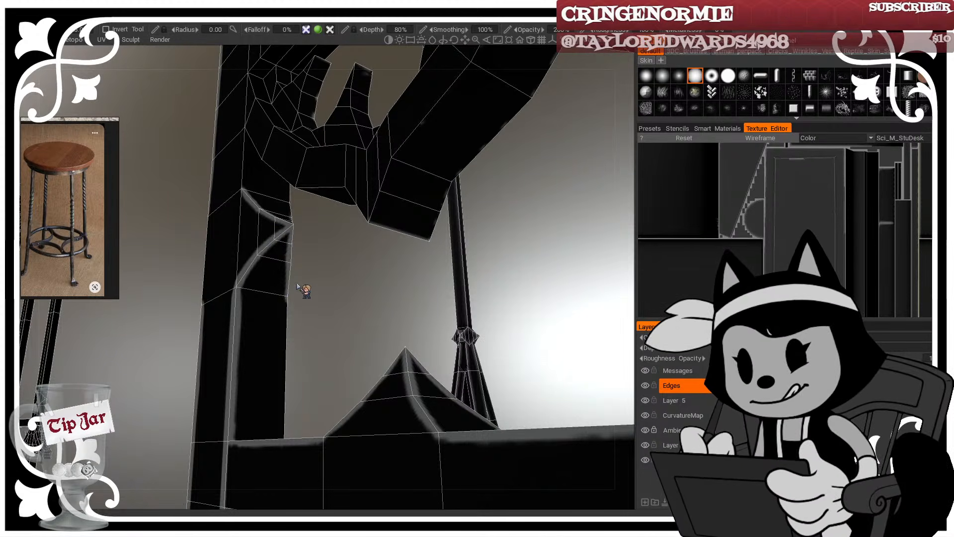
{"action": "mouse_move", "coordinate": [302, 289]}
{"action": "left_mouse_down"}
{"action": "mouse_move", "coordinate": [223, 290]}
{"action": "mouse_move", "coordinate": [285, 343]}
{"action": "mouse_move", "coordinate": [286, 434]}
{"action": "left_mouse_up"}
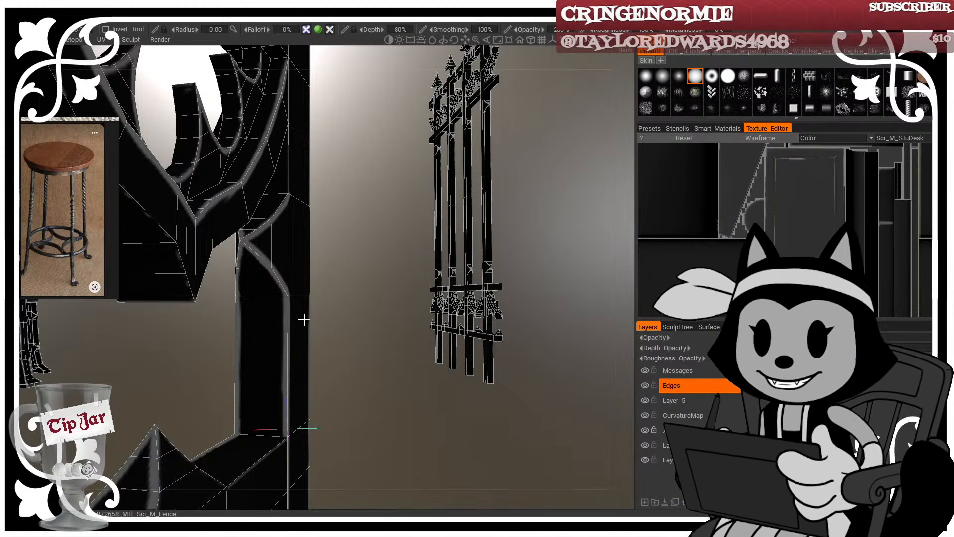
Step: Highlight the remaining curved front edge descending from the tip of the lower rail's pointed peak towards the outer post
{"action": "middle_click_drag", "start_coordinate": [355, 332], "coordinate": [405, 234]}
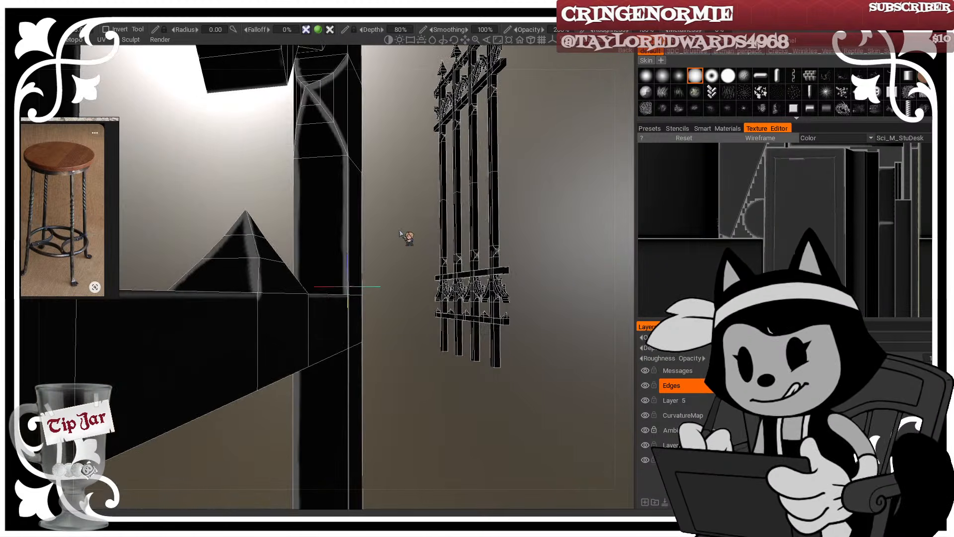
{"action": "mouse_move", "coordinate": [404, 234]}
{"action": "left_mouse_down"}
{"action": "mouse_move", "coordinate": [267, 281]}
{"action": "mouse_move", "coordinate": [244, 278]}
{"action": "left_mouse_up"}
{"action": "middle_click_drag", "start_coordinate": [243, 277], "coordinate": [298, 285]}
{"action": "left_click_drag", "start_coordinate": [185, 250], "coordinate": [209, 290]}
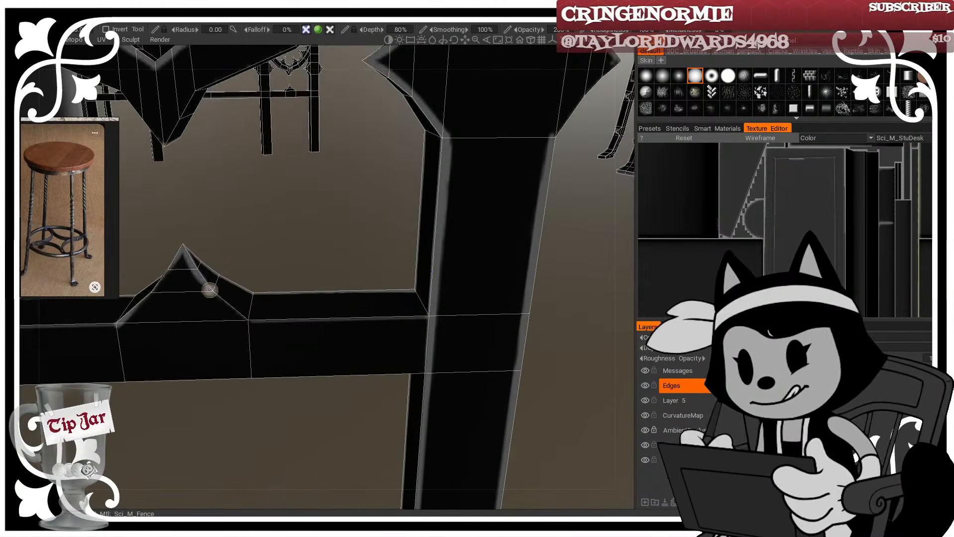
{"action": "mouse_move", "coordinate": [288, 226]}
{"action": "left_mouse_down"}
{"action": "mouse_move", "coordinate": [238, 251]}
{"action": "mouse_move", "coordinate": [230, 313]}
{"action": "mouse_move", "coordinate": [208, 284]}
{"action": "mouse_move", "coordinate": [239, 323]}
{"action": "mouse_move", "coordinate": [308, 348]}
{"action": "left_mouse_up"}
Step: Highlight the lower rail's facing upper edge from the base of the pointed peak to the outer post
{"action": "left_click_drag", "start_coordinate": [258, 272], "coordinate": [279, 278]}
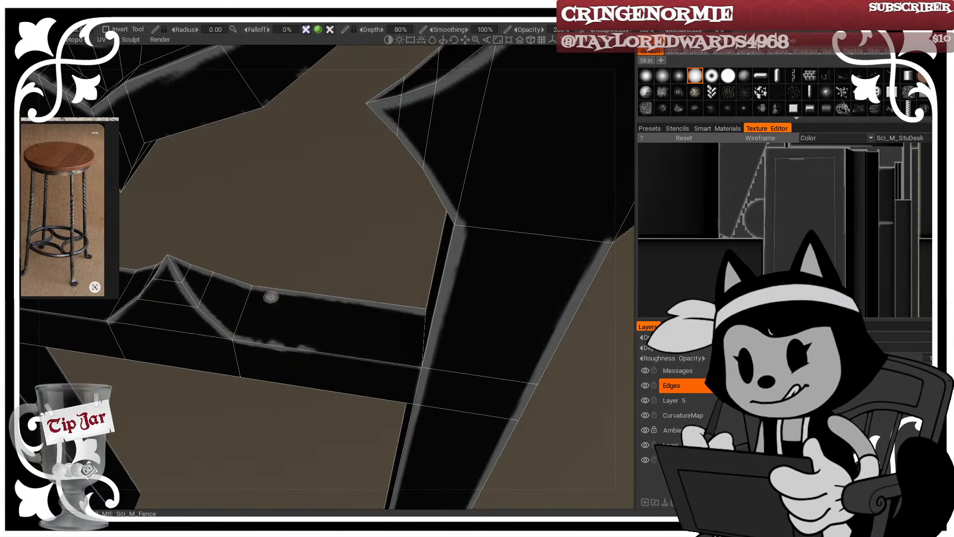
{"action": "left_click_drag", "start_coordinate": [239, 338], "coordinate": [336, 349]}
{"action": "left_click_drag", "start_coordinate": [276, 345], "coordinate": [381, 362]}
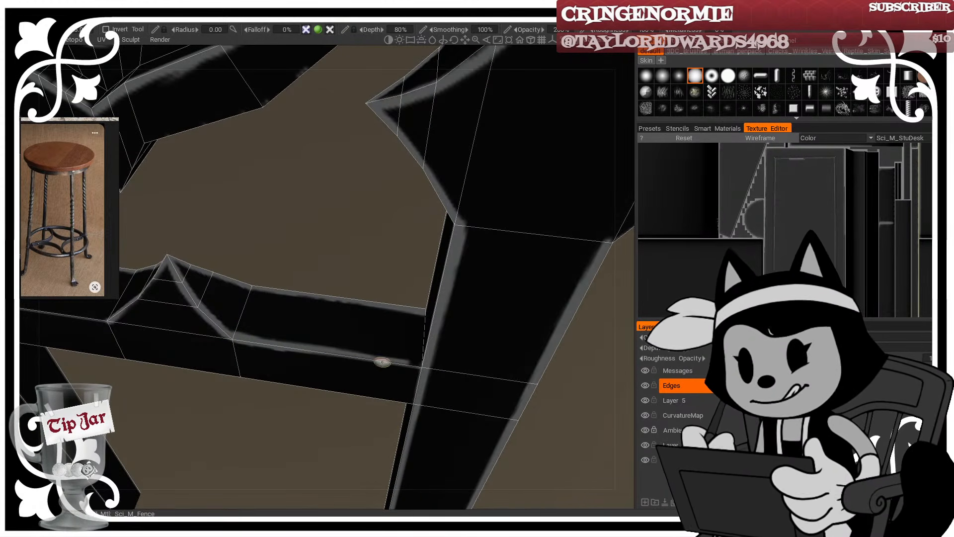
{"action": "left_click_drag", "start_coordinate": [276, 348], "coordinate": [408, 365]}
{"action": "mouse_move", "coordinate": [332, 298]}
{"action": "left_mouse_down"}
{"action": "mouse_move", "coordinate": [310, 280]}
{"action": "mouse_move", "coordinate": [312, 268]}
{"action": "left_mouse_up"}
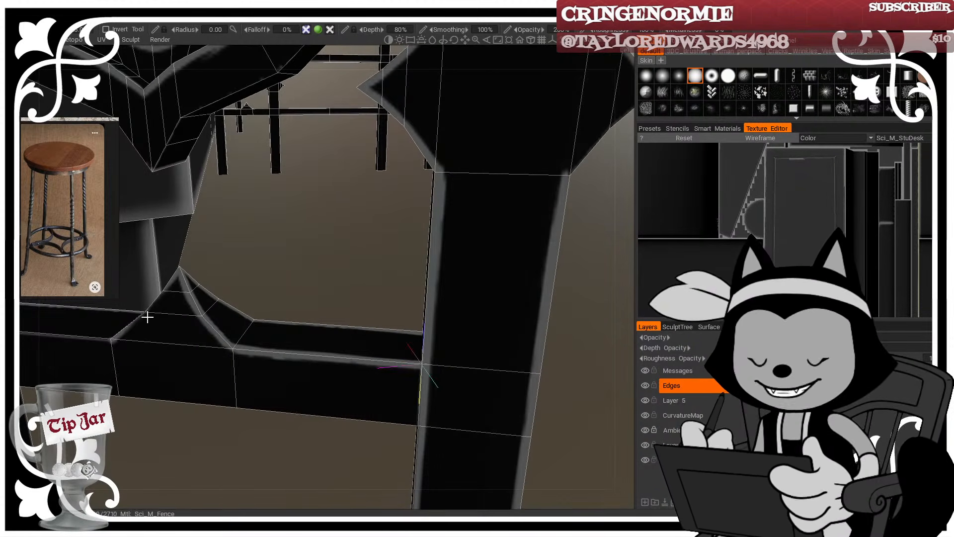
Step: Highlight the lower rail's facing upper edge between the inner post and the pointed peak, and touch up the peak's curved edges
{"action": "middle_click_drag", "start_coordinate": [147, 317], "coordinate": [330, 291]}
{"action": "mouse_move", "coordinate": [436, 272]}
{"action": "left_mouse_down"}
{"action": "mouse_move", "coordinate": [455, 275]}
{"action": "mouse_move", "coordinate": [452, 292]}
{"action": "left_mouse_up"}
{"action": "left_click_drag", "start_coordinate": [360, 308], "coordinate": [418, 235]}
{"action": "left_click_drag", "start_coordinate": [431, 238], "coordinate": [393, 244]}
{"action": "left_click_drag", "start_coordinate": [186, 246], "coordinate": [297, 280]}
{"action": "left_click_drag", "start_coordinate": [243, 262], "coordinate": [337, 292]}
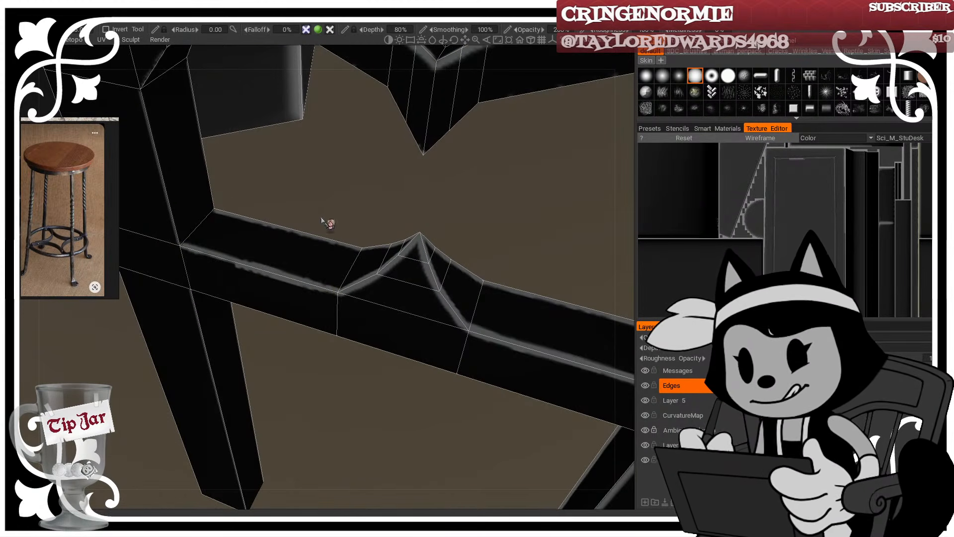
{"action": "left_click_drag", "start_coordinate": [320, 220], "coordinate": [306, 193]}
{"action": "left_click_drag", "start_coordinate": [191, 263], "coordinate": [337, 292]}
{"action": "mouse_move", "coordinate": [400, 258]}
{"action": "left_mouse_down", "text": "alt"}
{"action": "mouse_move", "coordinate": [437, 280]}
{"action": "mouse_move", "coordinate": [424, 234]}
{"action": "left_mouse_up", "text": "alt"}
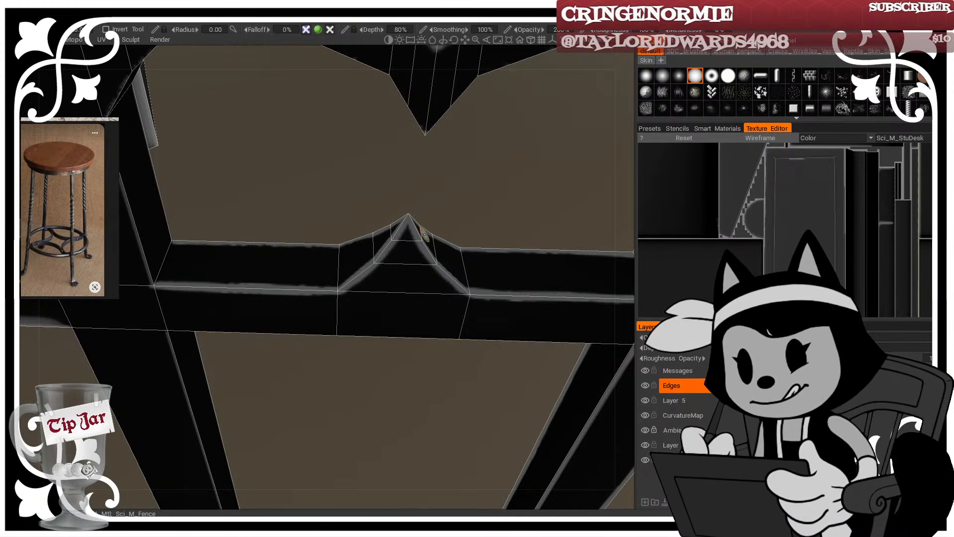
{"action": "left_click_drag", "start_coordinate": [402, 400], "coordinate": [359, 282]}
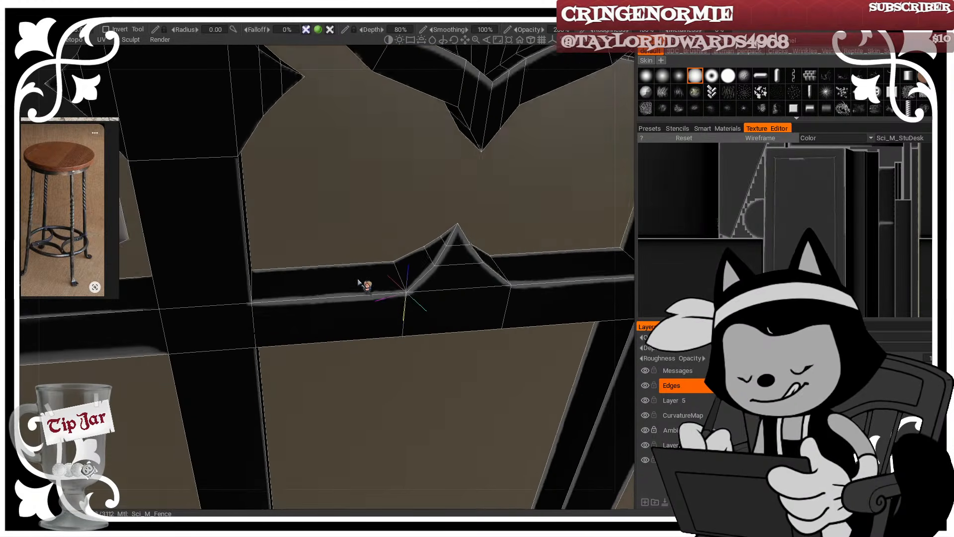
Step: Highlight the inner post's bracket-side vertical edge below the middle rail and the upper curved edge of its lower knob
{"action": "scroll", "coordinate": [358, 284], "scroll_direction": "down", "scroll_amount": 10}
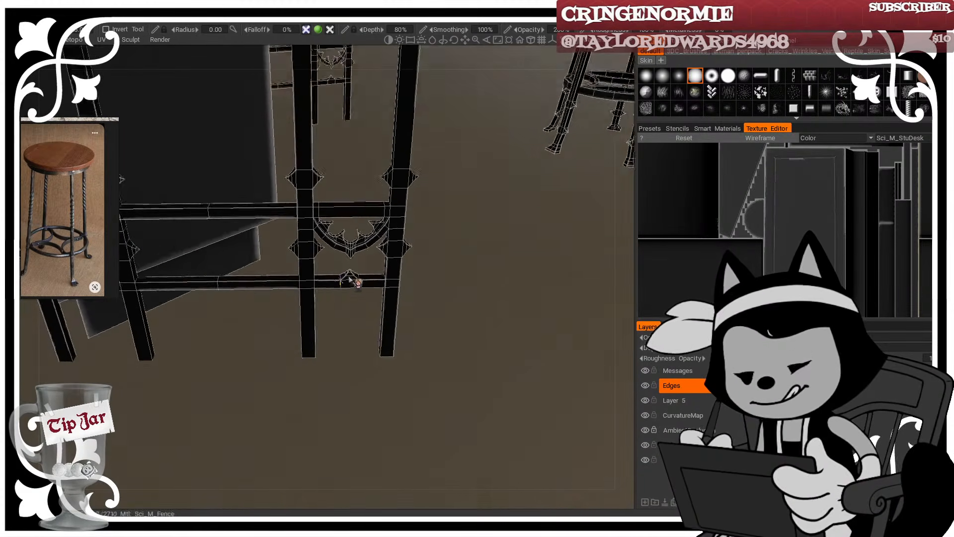
{"action": "scroll", "coordinate": [350, 280], "scroll_direction": "up", "scroll_amount": 5}
{"action": "scroll", "coordinate": [360, 333], "scroll_direction": "down", "scroll_amount": 10}
{"action": "left_click_drag", "start_coordinate": [345, 311], "coordinate": [364, 288]}
{"action": "scroll", "coordinate": [387, 301], "scroll_direction": "up", "scroll_amount": 5}
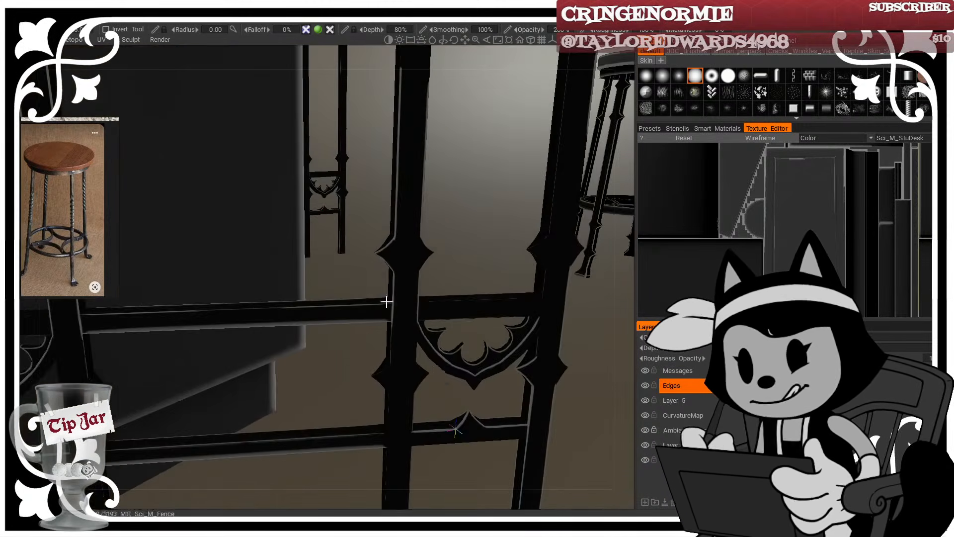
{"action": "scroll", "coordinate": [387, 301], "scroll_direction": "up", "scroll_amount": 8}
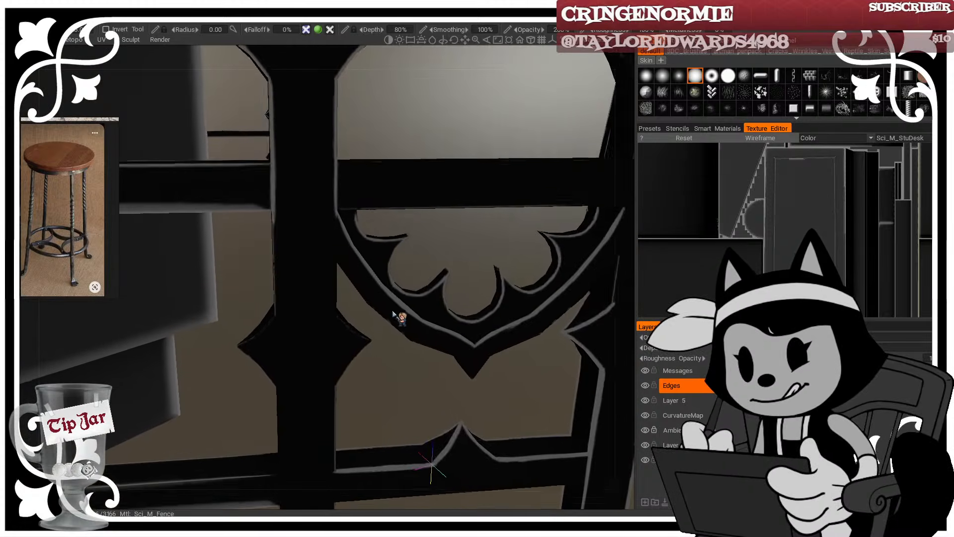
{"action": "left_click_drag", "start_coordinate": [393, 312], "coordinate": [388, 311]}
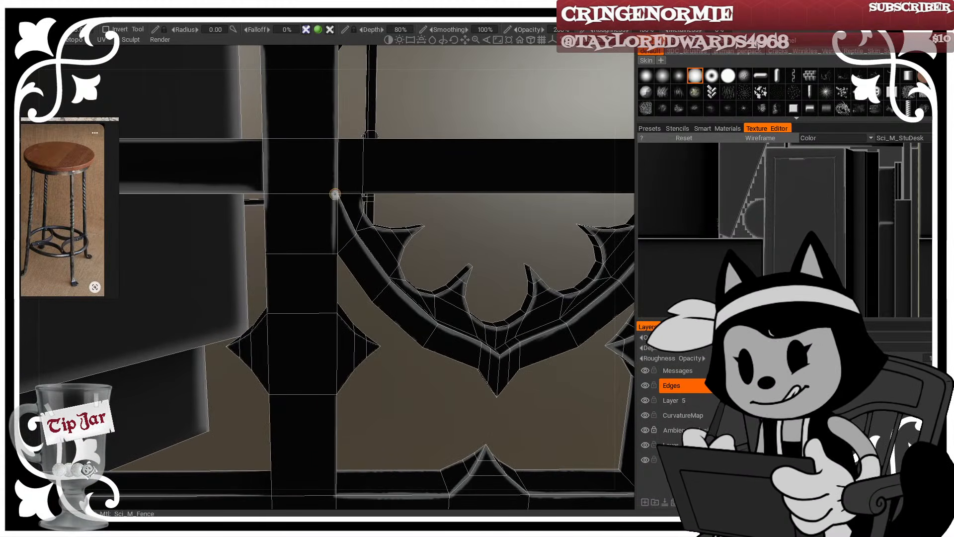
{"action": "left_click_drag", "start_coordinate": [332, 206], "coordinate": [338, 312]}
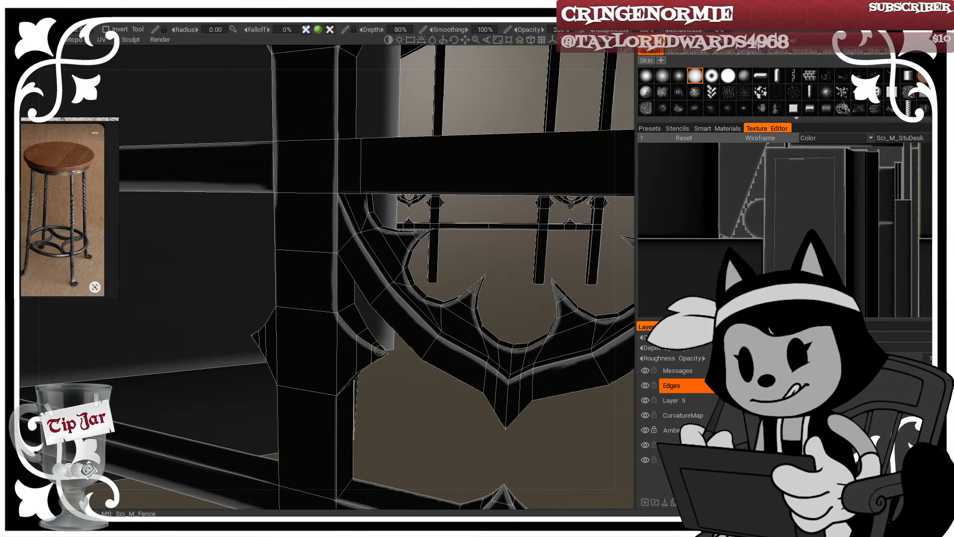
{"action": "left_click_drag", "start_coordinate": [379, 351], "coordinate": [389, 355]}
Step: Highlight the lower curve of the inner post's bracket-side knob point and the post's vertical edge down to the lower rail
{"action": "mouse_move", "coordinate": [392, 357]}
{"action": "left_mouse_down", "text": "alt"}
{"action": "mouse_move", "coordinate": [405, 353]}
{"action": "mouse_move", "coordinate": [383, 307]}
{"action": "left_mouse_up", "text": "alt"}
{"action": "left_click_drag", "start_coordinate": [366, 342], "coordinate": [434, 288]}
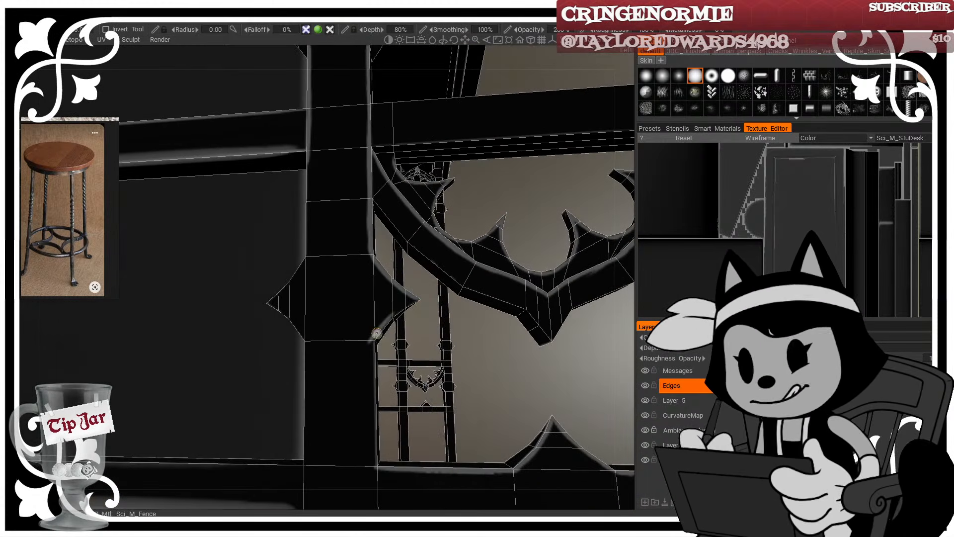
{"action": "key", "text": "ctrl+z"}
{"action": "mouse_move", "coordinate": [372, 343]}
{"action": "left_mouse_down"}
{"action": "mouse_move", "coordinate": [402, 310]}
{"action": "mouse_move", "coordinate": [416, 312]}
{"action": "mouse_move", "coordinate": [382, 342]}
{"action": "mouse_move", "coordinate": [367, 380]}
{"action": "mouse_move", "coordinate": [365, 453]}
{"action": "left_mouse_up"}
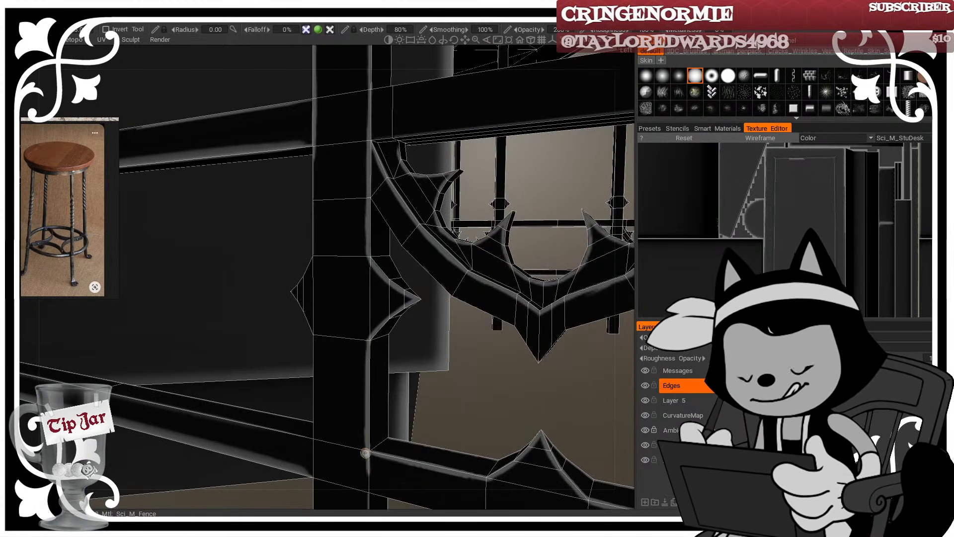
Step: Highlight the upper curve of the inner post's desk-side knob point and the post's vertical edge between the middle rail and the knob
{"action": "left_click_drag", "start_coordinate": [379, 387], "coordinate": [453, 396], "text": "alt"}
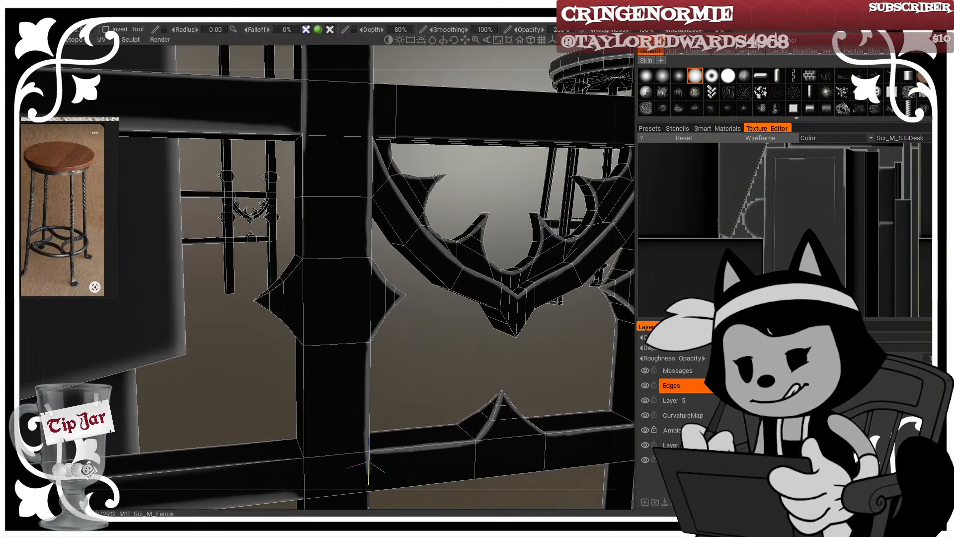
{"action": "left_click_drag", "start_coordinate": [369, 466], "coordinate": [390, 326], "text": "alt"}
{"action": "left_click_drag", "start_coordinate": [262, 305], "coordinate": [309, 266]}
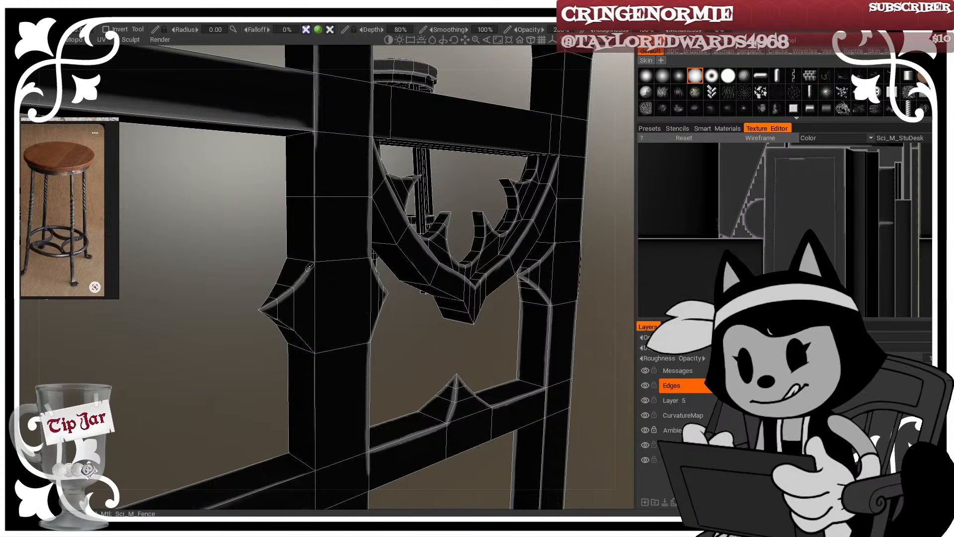
{"action": "left_click_drag", "start_coordinate": [340, 234], "coordinate": [309, 268], "text": "alt"}
{"action": "left_click_drag", "start_coordinate": [314, 120], "coordinate": [316, 211]}
{"action": "mouse_move", "coordinate": [316, 168]}
{"action": "left_mouse_down"}
{"action": "mouse_move", "coordinate": [315, 286]}
{"action": "mouse_move", "coordinate": [330, 196]}
{"action": "mouse_move", "coordinate": [417, 192]}
{"action": "mouse_move", "coordinate": [400, 200]}
{"action": "left_mouse_up"}
{"action": "key", "text": "ctrl+z"}
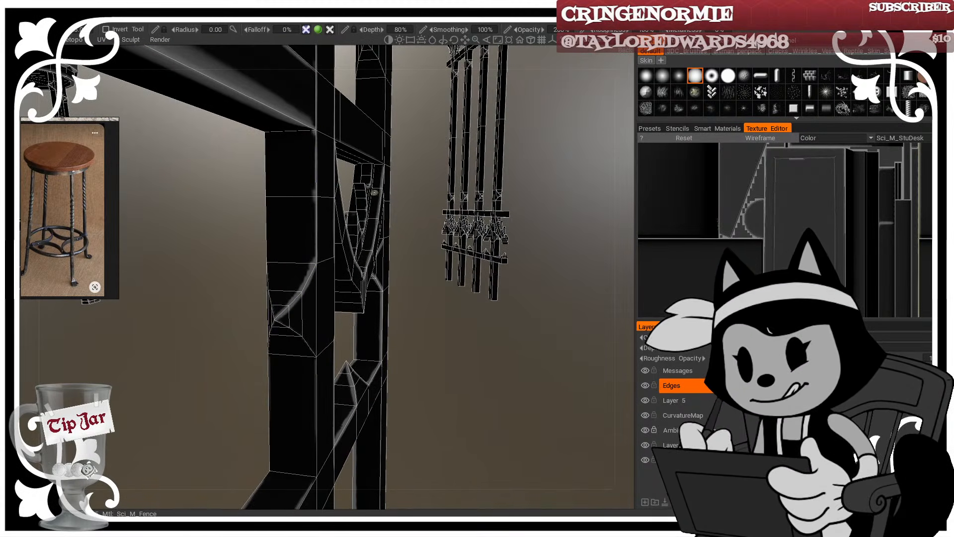
{"action": "left_click_drag", "start_coordinate": [312, 130], "coordinate": [315, 237]}
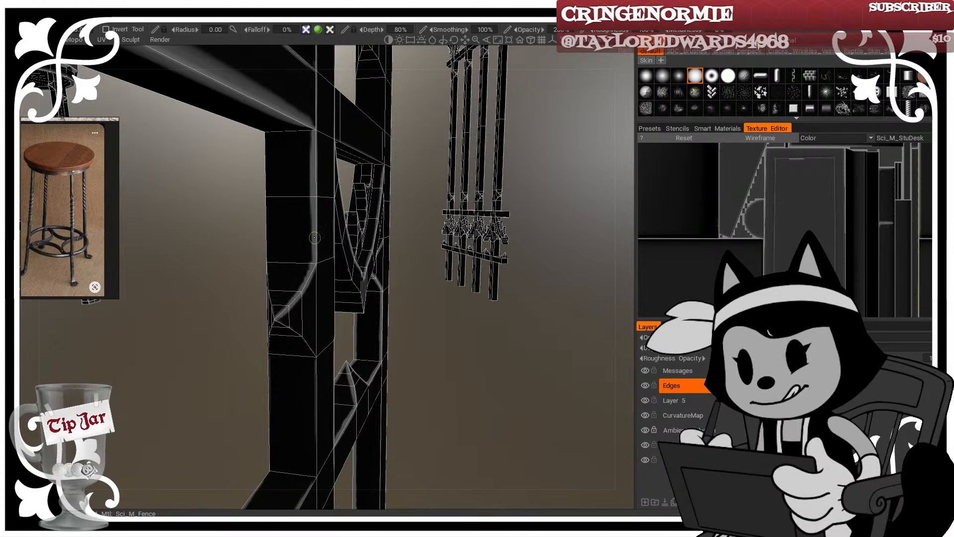
{"action": "key", "text": "ctrl+z"}
{"action": "left_click_drag", "start_coordinate": [315, 165], "coordinate": [314, 259]}
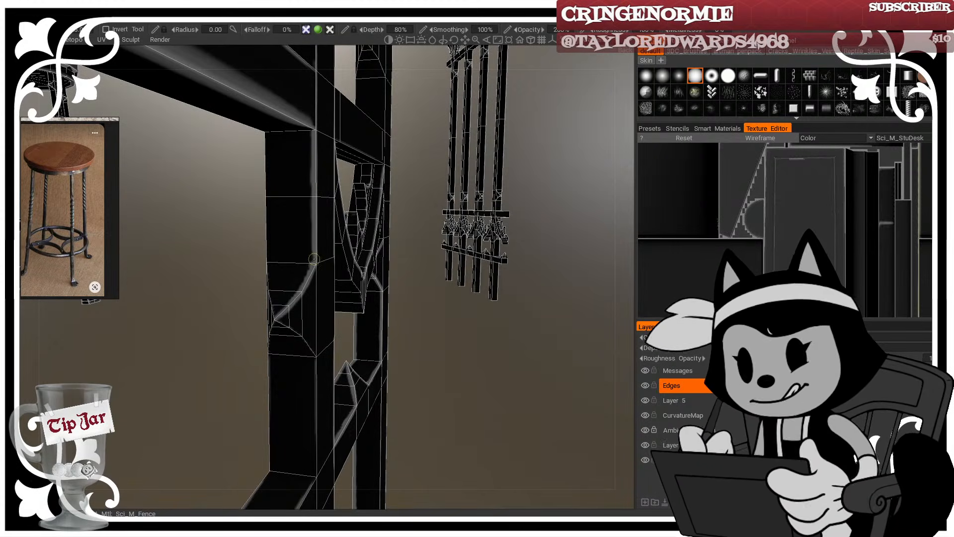
Step: Highlight the lower curve of the desk-side knob point and the inner post's vertical edge from the knob down to the lower rail
{"action": "left_click_drag", "start_coordinate": [312, 372], "coordinate": [315, 439]}
{"action": "left_click_drag", "start_coordinate": [314, 471], "coordinate": [315, 476]}
{"action": "left_click_drag", "start_coordinate": [321, 455], "coordinate": [300, 407], "text": "alt"}
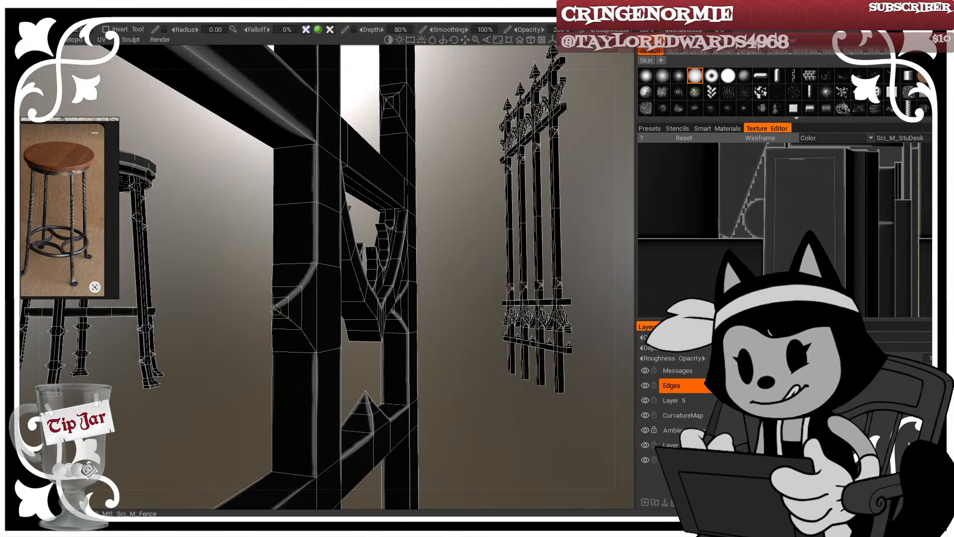
{"action": "left_click_drag", "start_coordinate": [276, 307], "coordinate": [308, 338]}
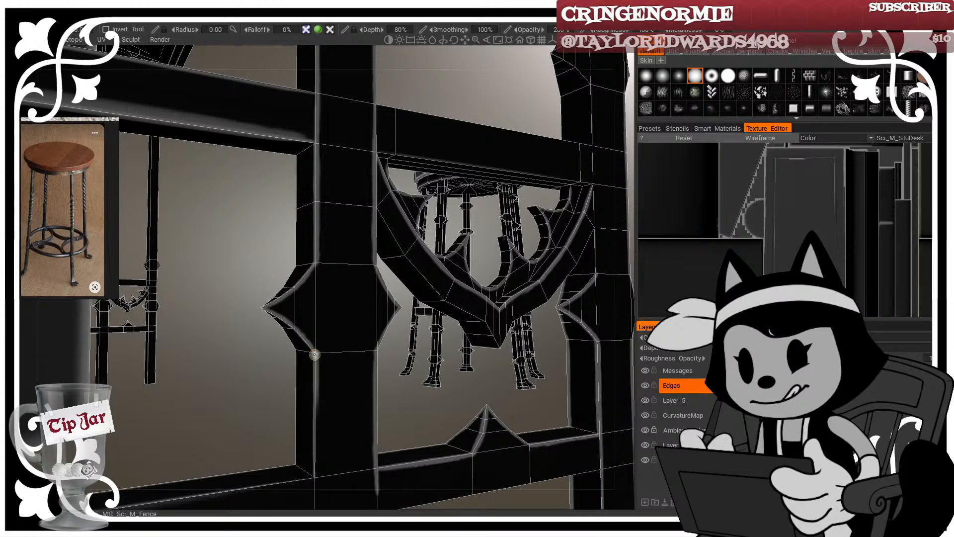
{"action": "left_click_drag", "start_coordinate": [314, 354], "coordinate": [315, 454]}
{"action": "key", "text": "ctrl+z"}
{"action": "key", "text": "ctrl+z"}
{"action": "left_click_drag", "start_coordinate": [316, 354], "coordinate": [316, 475]}
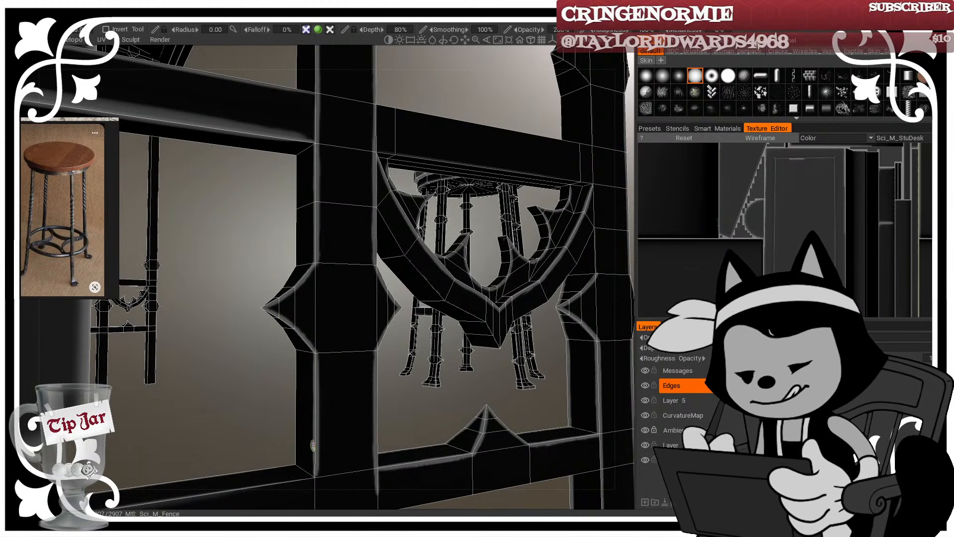
Step: Highlight the inner post's bracket-side vertical edge from the lower rail down to its foot
{"action": "key", "text": "w"}
{"action": "left_click_drag", "start_coordinate": [352, 355], "coordinate": [347, 356], "text": "alt"}
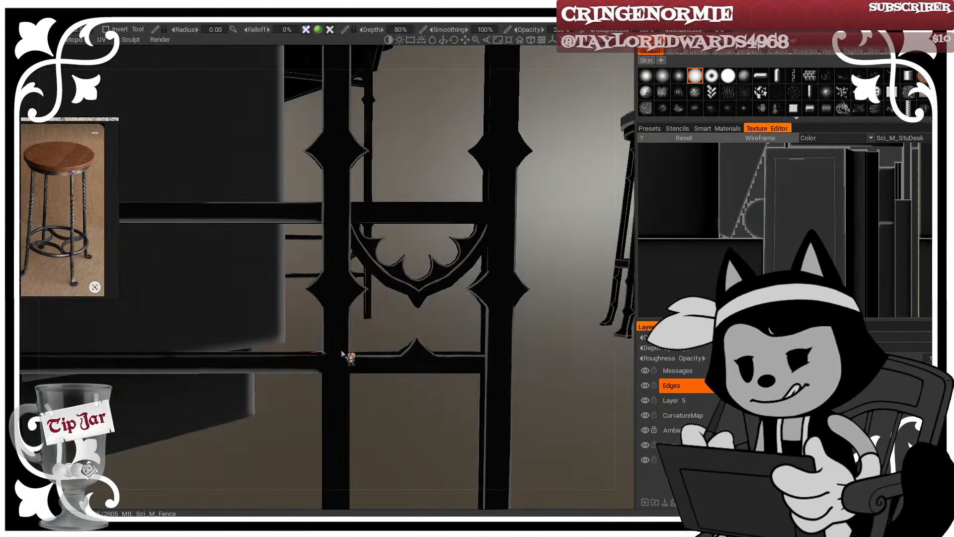
{"action": "middle_click_drag", "start_coordinate": [347, 356], "coordinate": [326, 246], "text": "alt"}
{"action": "right_click_drag", "start_coordinate": [326, 245], "coordinate": [341, 249], "text": "alt"}
{"action": "left_click_drag", "start_coordinate": [341, 249], "coordinate": [316, 258], "text": "alt"}
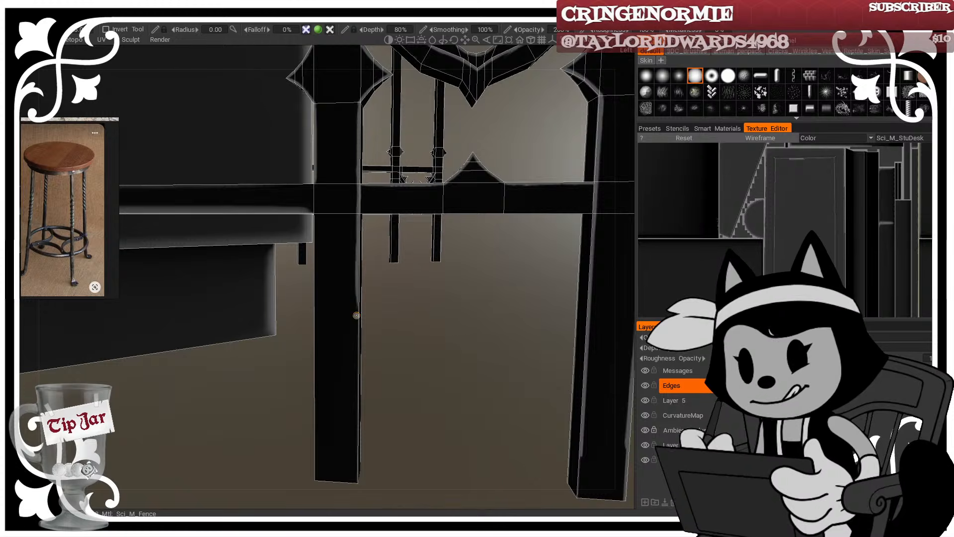
{"action": "left_click_drag", "start_coordinate": [357, 315], "coordinate": [359, 229], "text": "alt"}
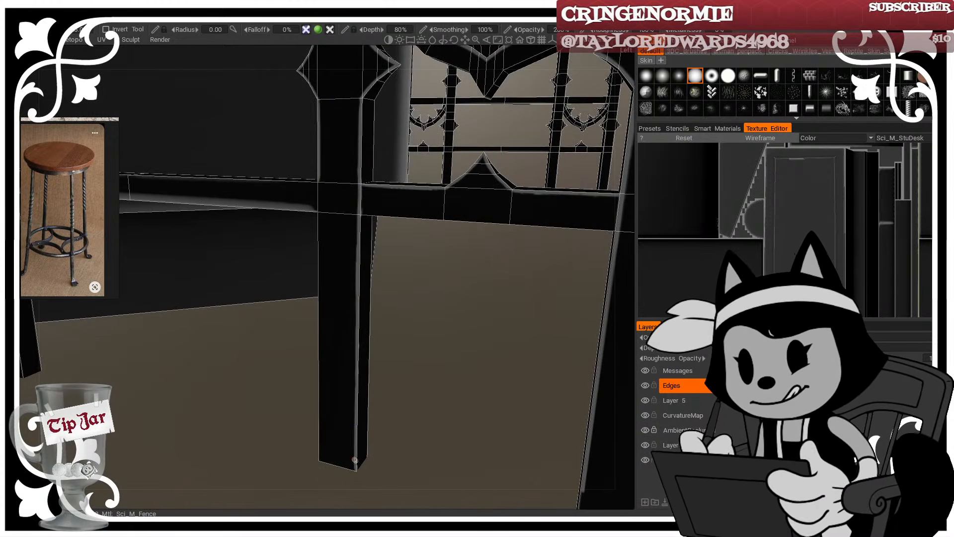
Step: Highlight the inner post's desk-side vertical edge from the lower rail down to its foot
{"action": "mouse_move", "coordinate": [355, 459]}
{"action": "left_mouse_down", "text": "alt"}
{"action": "mouse_move", "coordinate": [502, 394]}
{"action": "mouse_move", "coordinate": [323, 228]}
{"action": "left_mouse_up", "text": "alt"}
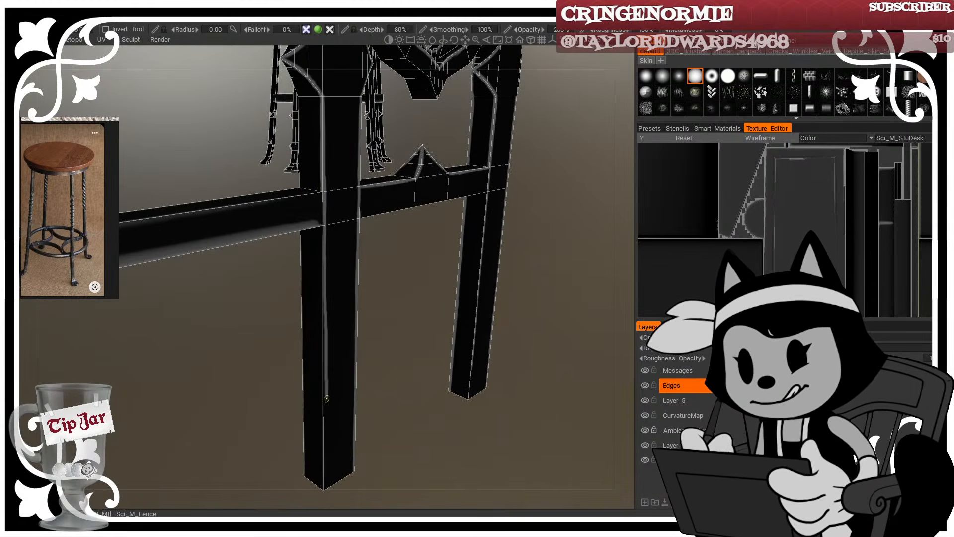
{"action": "left_click_drag", "start_coordinate": [374, 379], "coordinate": [379, 233], "text": "alt"}
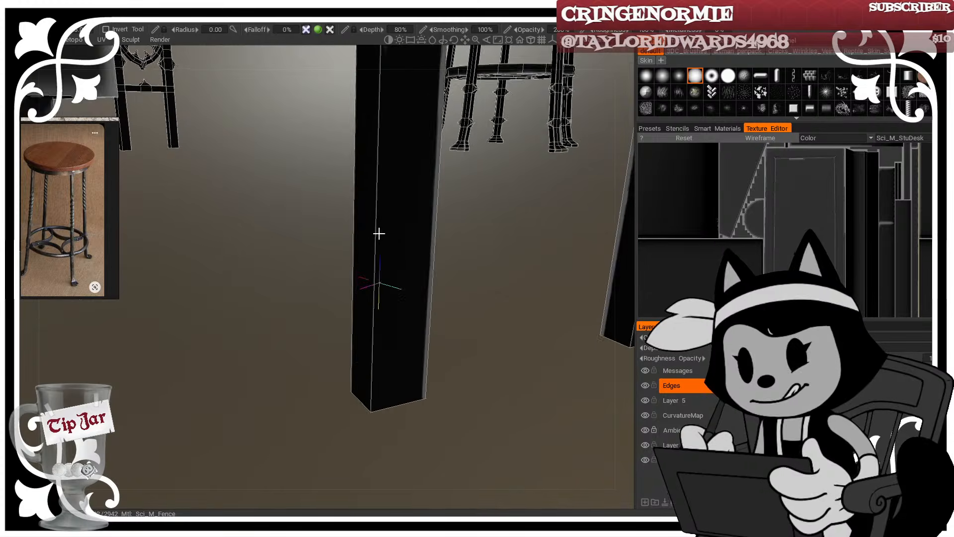
{"action": "middle_click_drag", "start_coordinate": [379, 233], "coordinate": [366, 274], "text": "alt"}
{"action": "left_click_drag", "start_coordinate": [469, 203], "coordinate": [433, 195], "text": "alt"}
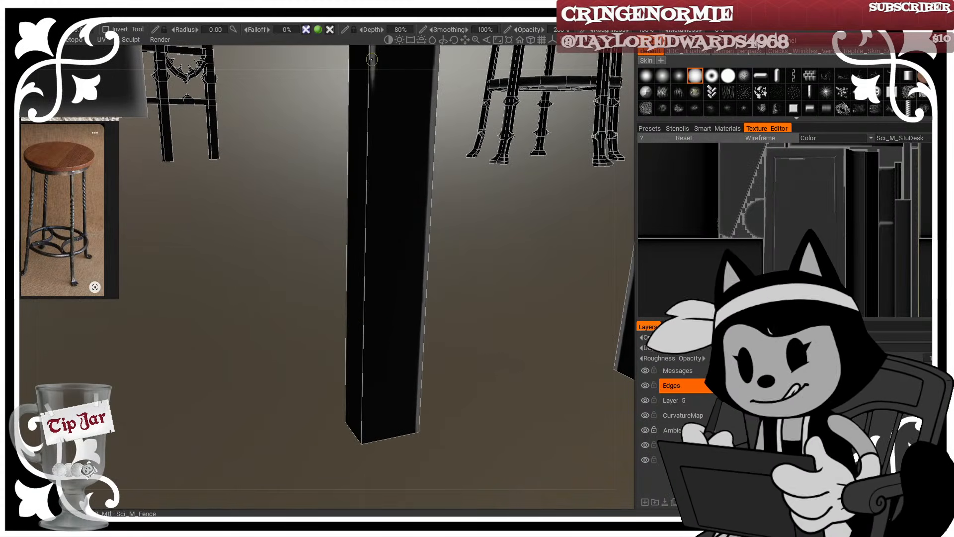
{"action": "left_click_drag", "start_coordinate": [371, 59], "coordinate": [368, 224]}
{"action": "key", "text": "ctrl+z"}
{"action": "left_click_drag", "start_coordinate": [371, 112], "coordinate": [364, 444]}
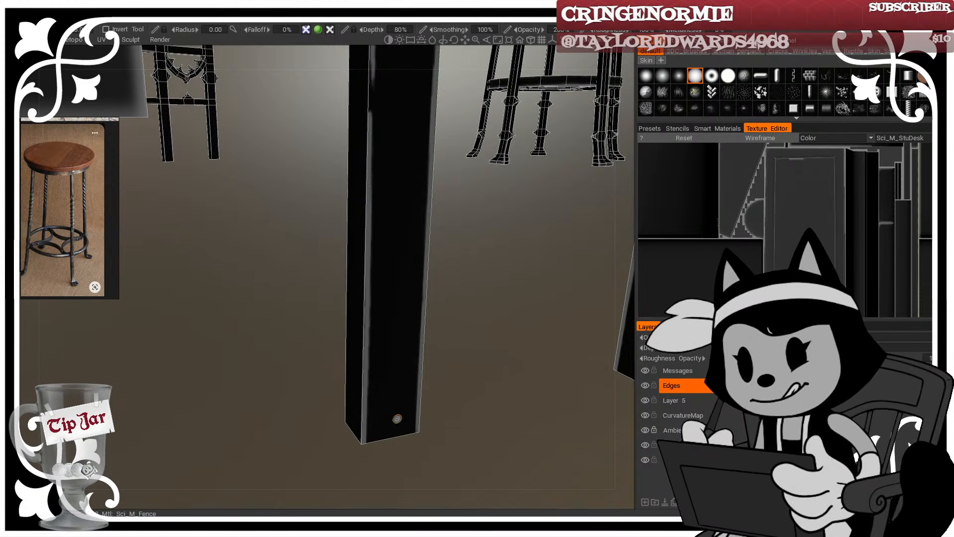
{"action": "middle_click_drag", "start_coordinate": [390, 333], "coordinate": [403, 426], "text": "alt"}
{"action": "left_click_drag", "start_coordinate": [403, 426], "coordinate": [415, 284], "text": "alt"}
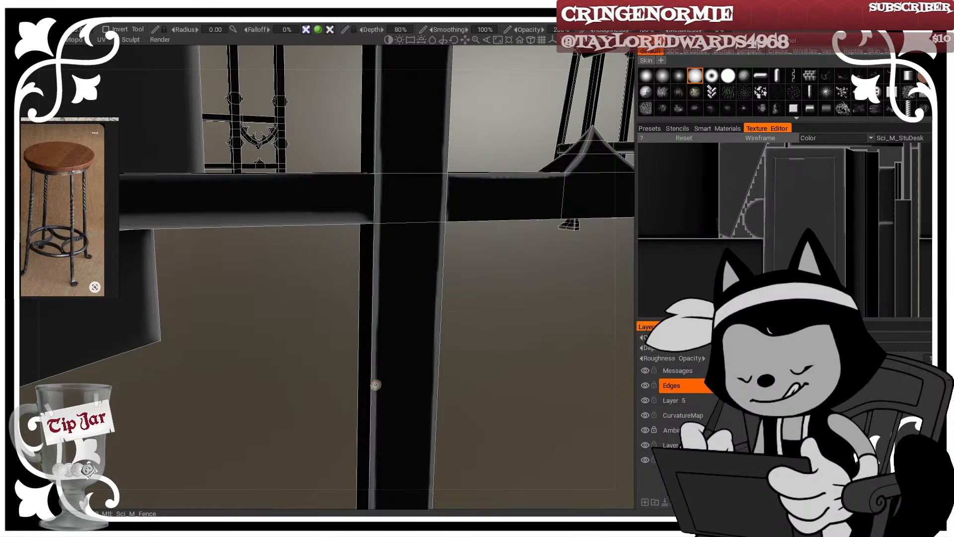
Step: Examine the desk's posts, knobs, brackets and rails from several sides for edges that still lack highlights
{"action": "right_click_drag", "start_coordinate": [479, 334], "coordinate": [409, 308], "text": "alt"}
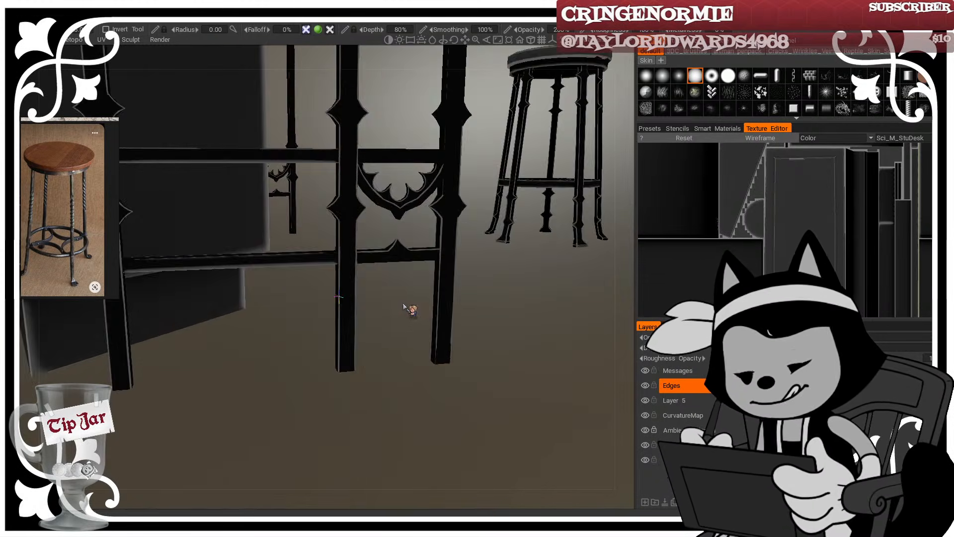
{"action": "left_click_drag", "start_coordinate": [409, 309], "coordinate": [372, 298], "text": "alt"}
{"action": "right_click_drag", "start_coordinate": [372, 298], "coordinate": [355, 285], "text": "alt"}
{"action": "left_click_drag", "start_coordinate": [360, 245], "coordinate": [283, 223], "text": "alt"}
{"action": "right_click_drag", "start_coordinate": [283, 223], "coordinate": [259, 338], "text": "alt"}
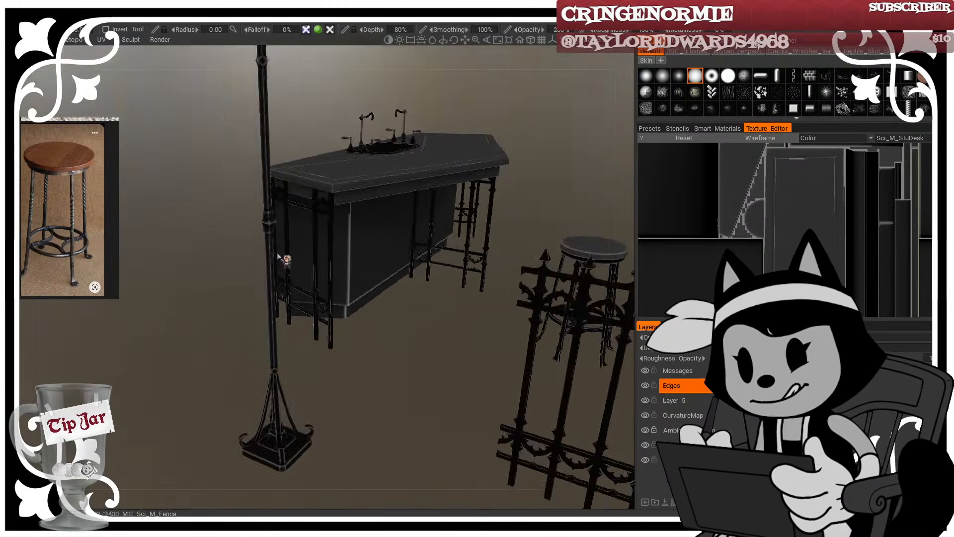
{"action": "left_click_drag", "start_coordinate": [278, 255], "coordinate": [328, 286], "text": "alt"}
{"action": "right_click_drag", "start_coordinate": [328, 285], "coordinate": [382, 298], "text": "alt"}
{"action": "left_click_drag", "start_coordinate": [395, 297], "coordinate": [412, 252], "text": "alt"}
{"action": "right_click_drag", "start_coordinate": [412, 253], "coordinate": [452, 259], "text": "alt"}
{"action": "left_click_drag", "start_coordinate": [440, 274], "coordinate": [406, 257], "text": "alt"}
{"action": "right_click_drag", "start_coordinate": [406, 257], "coordinate": [417, 295], "text": "alt"}
{"action": "middle_click_drag", "start_coordinate": [418, 295], "coordinate": [447, 277], "text": "alt"}
{"action": "left_click_drag", "start_coordinate": [447, 277], "coordinate": [411, 305], "text": "alt"}
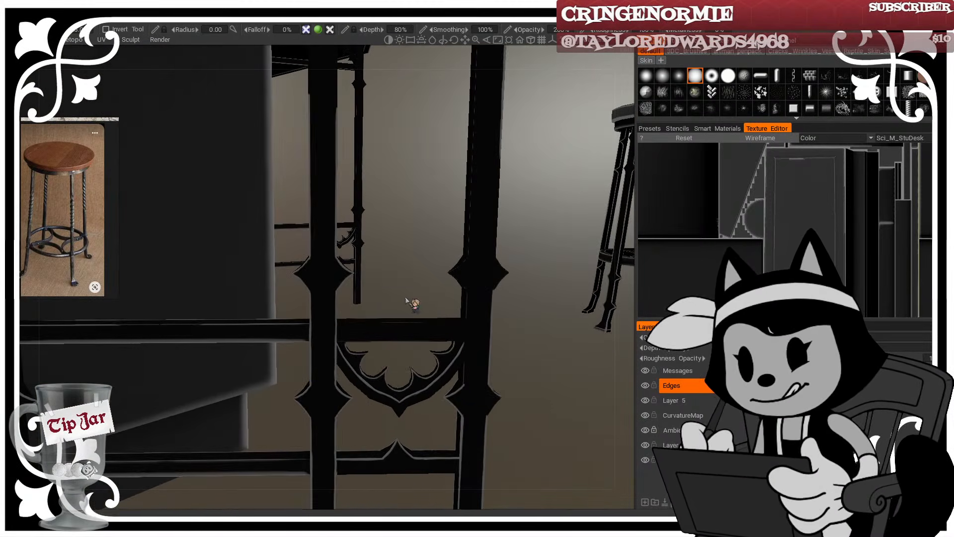
{"action": "middle_click_drag", "start_coordinate": [410, 305], "coordinate": [519, 286], "text": "alt"}
{"action": "right_click_drag", "start_coordinate": [520, 286], "coordinate": [486, 318], "text": "alt"}
{"action": "left_click_drag", "start_coordinate": [486, 318], "coordinate": [405, 320], "text": "alt"}
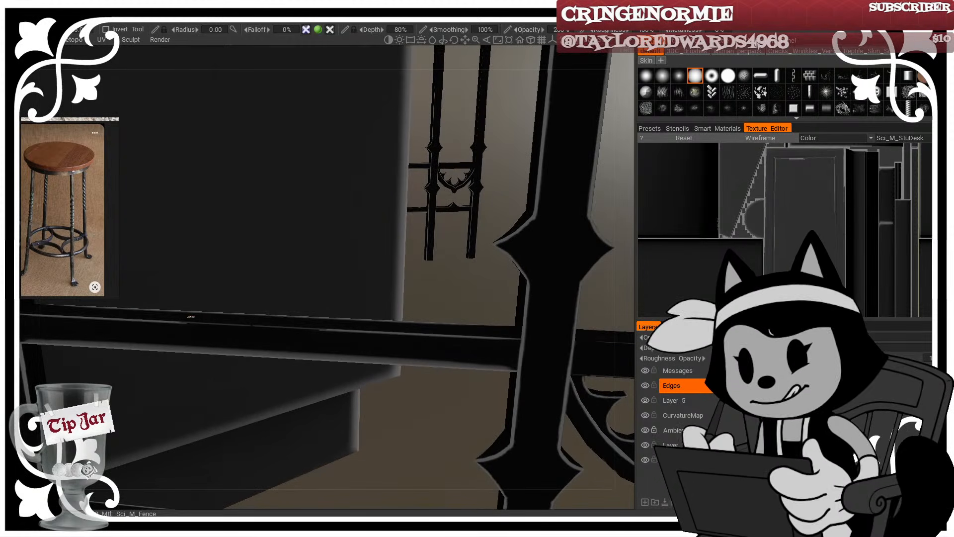
Step: Highlight the upper lengthwise edge of the long rail running beside the desk, starting at the post next to the scalloped bracket
{"action": "key", "text": "w"}
{"action": "left_click_drag", "start_coordinate": [246, 326], "coordinate": [299, 314], "text": "alt"}
{"action": "mouse_move", "coordinate": [266, 285]}
{"action": "left_mouse_down"}
{"action": "mouse_move", "coordinate": [328, 335]}
{"action": "mouse_move", "coordinate": [464, 323]}
{"action": "mouse_move", "coordinate": [455, 300]}
{"action": "left_mouse_up"}
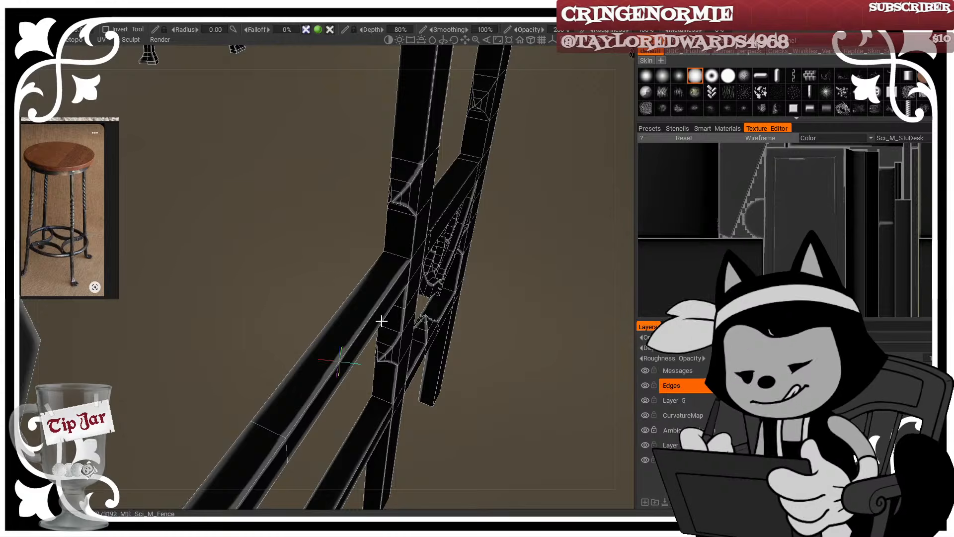
{"action": "left_click_drag", "start_coordinate": [381, 321], "coordinate": [411, 293], "text": "alt"}
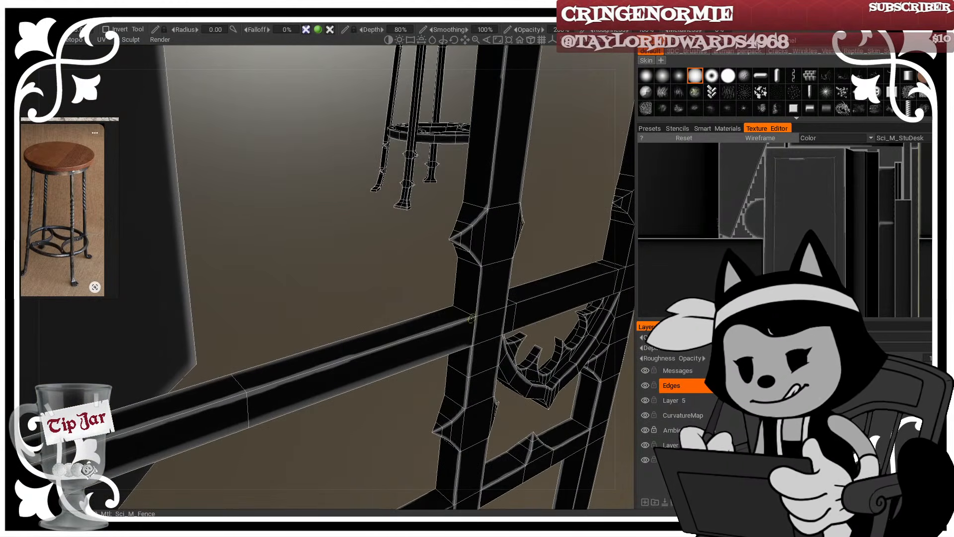
{"action": "mouse_move", "coordinate": [455, 338]}
{"action": "left_mouse_down", "text": "alt"}
{"action": "mouse_move", "coordinate": [590, 353]}
{"action": "mouse_move", "coordinate": [456, 330]}
{"action": "left_mouse_up", "text": "alt"}
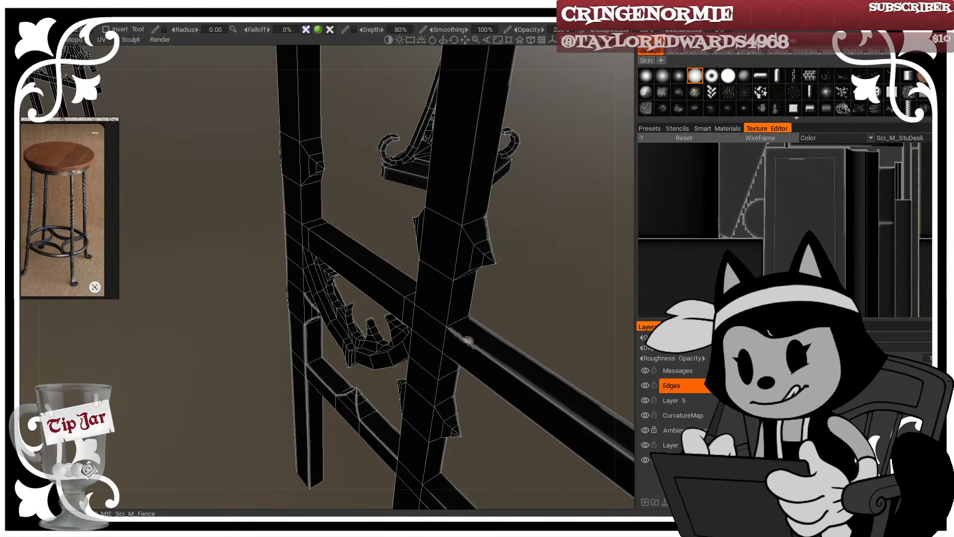
{"action": "middle_click_drag", "start_coordinate": [436, 277], "coordinate": [296, 220], "text": "alt"}
{"action": "left_click_drag", "start_coordinate": [418, 264], "coordinate": [420, 318], "text": "alt"}
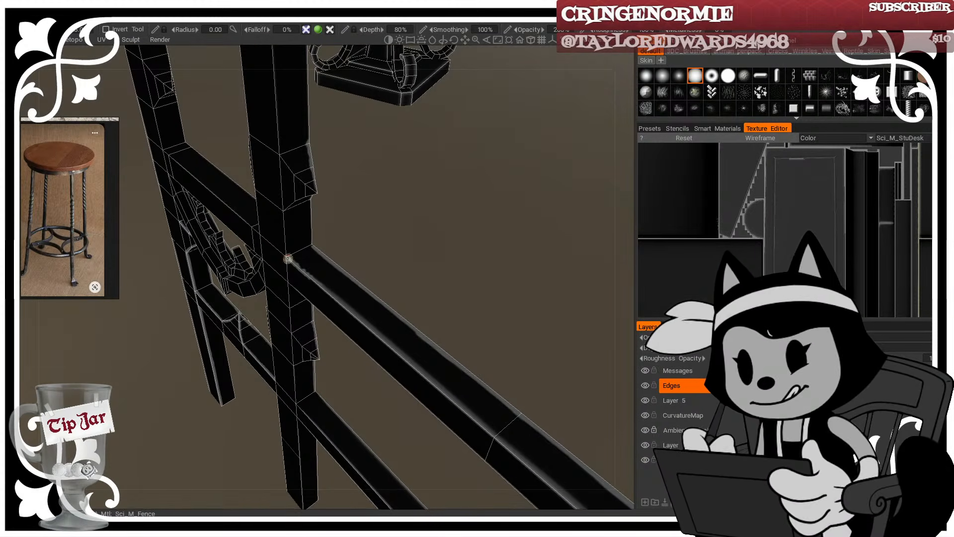
{"action": "key", "text": "w"}
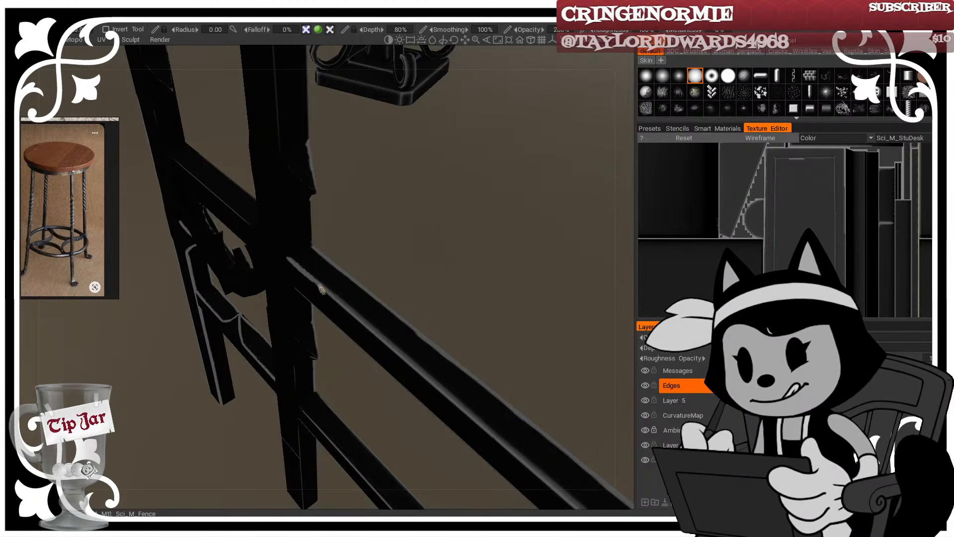
{"action": "left_click_drag", "start_coordinate": [368, 328], "coordinate": [463, 406]}
{"action": "left_click_drag", "start_coordinate": [428, 380], "coordinate": [487, 431]}
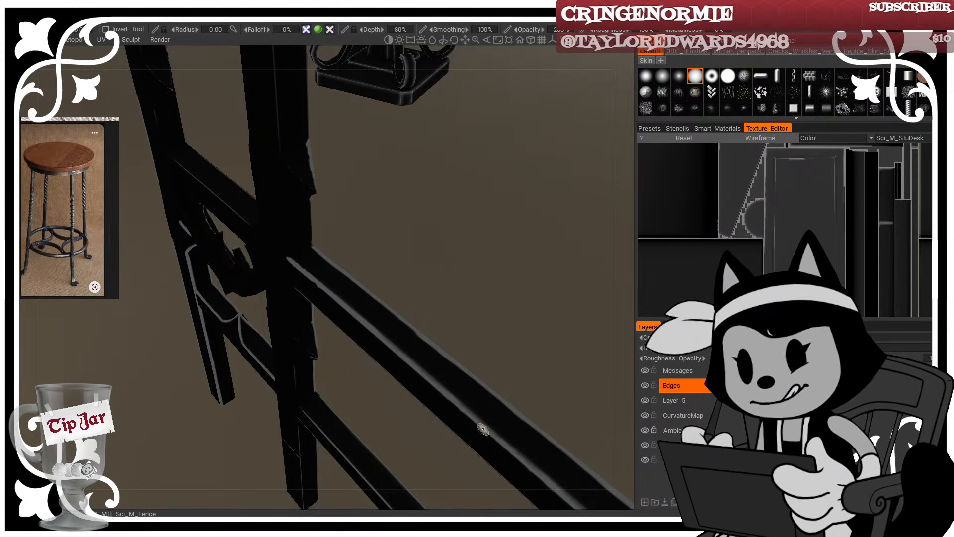
Step: Undo the last stroke on the long rail and set the brush depth to 87%
{"action": "mouse_move", "coordinate": [452, 360]}
{"action": "left_mouse_down", "text": "alt"}
{"action": "mouse_move", "coordinate": [512, 273]}
{"action": "mouse_move", "coordinate": [503, 280]}
{"action": "left_mouse_up", "text": "alt"}
{"action": "key", "text": "w"}
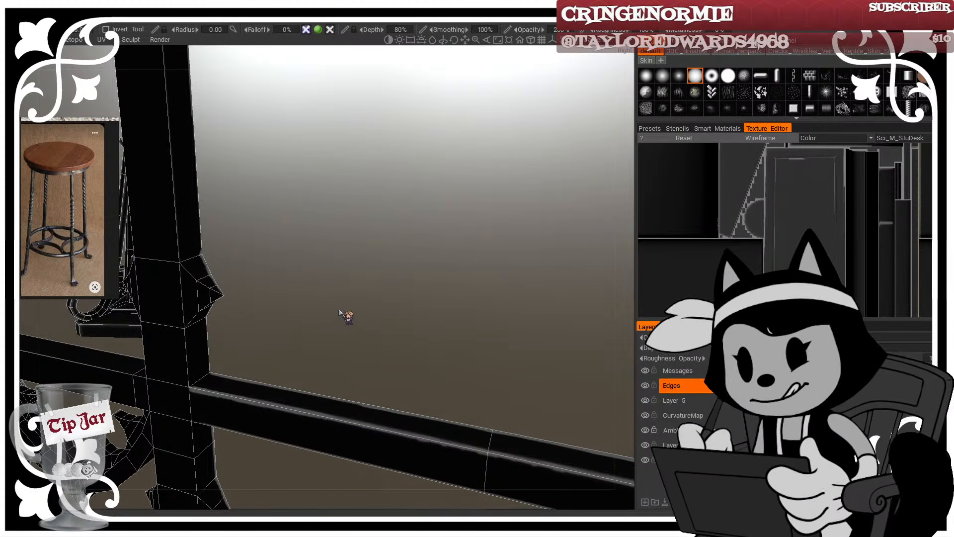
{"action": "mouse_move", "coordinate": [339, 313]}
{"action": "left_mouse_down", "text": "alt"}
{"action": "mouse_move", "coordinate": [323, 279]}
{"action": "mouse_move", "coordinate": [357, 251]}
{"action": "mouse_move", "coordinate": [345, 247]}
{"action": "mouse_move", "coordinate": [389, 279]}
{"action": "mouse_move", "coordinate": [473, 281]}
{"action": "mouse_move", "coordinate": [360, 320]}
{"action": "mouse_move", "coordinate": [448, 331]}
{"action": "left_mouse_up", "text": "alt"}
{"action": "key", "text": "ctrl+z"}
{"action": "key", "text": "plus"}
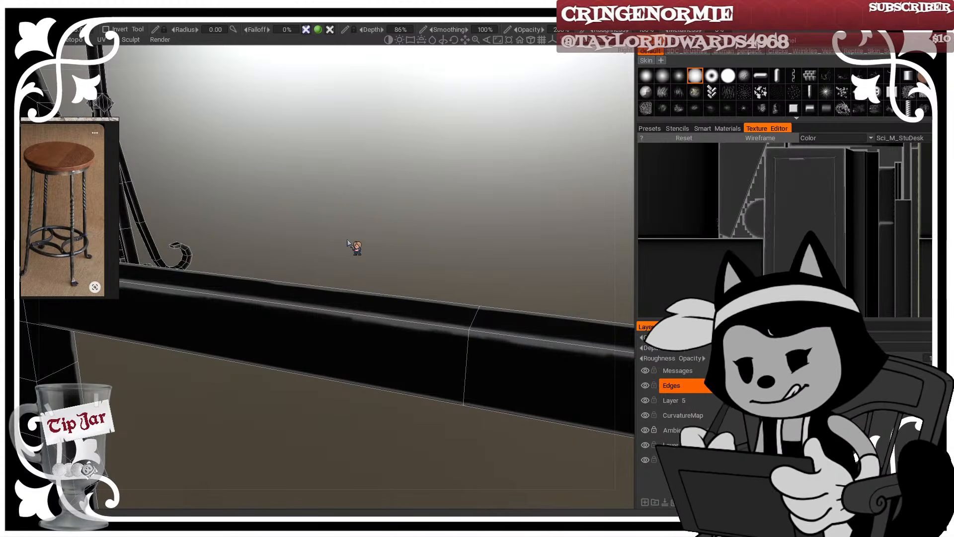
{"action": "middle_click_drag", "start_coordinate": [333, 284], "coordinate": [476, 272]}
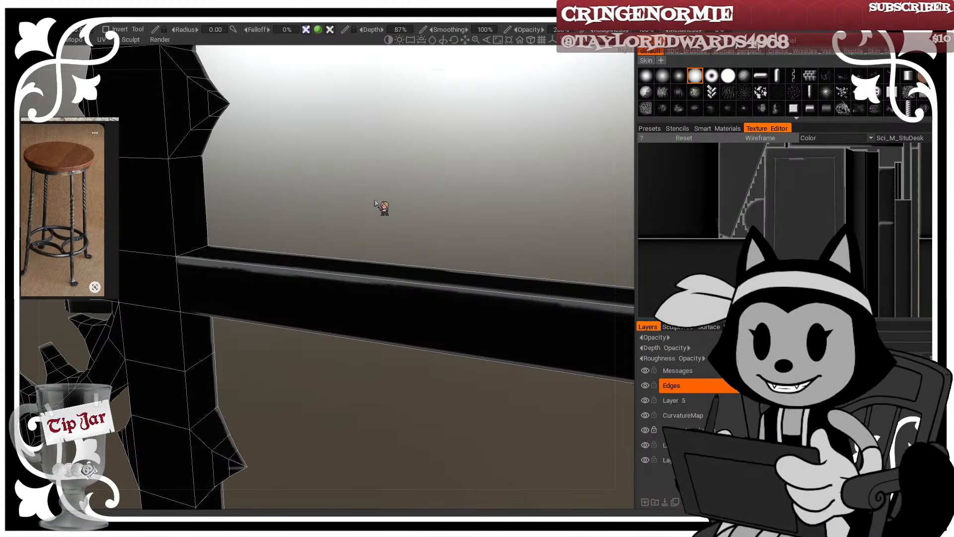
Step: Highlight the curved edges of the knob point above the long rail on the side away from the bracket
{"action": "left_click_drag", "start_coordinate": [375, 203], "coordinate": [341, 189]}
{"action": "right_click_drag", "start_coordinate": [340, 189], "coordinate": [403, 203]}
{"action": "middle_click_drag", "start_coordinate": [318, 217], "coordinate": [409, 230]}
{"action": "left_click_drag", "start_coordinate": [409, 230], "coordinate": [399, 225]}
{"action": "right_click_drag", "start_coordinate": [399, 225], "coordinate": [398, 236]}
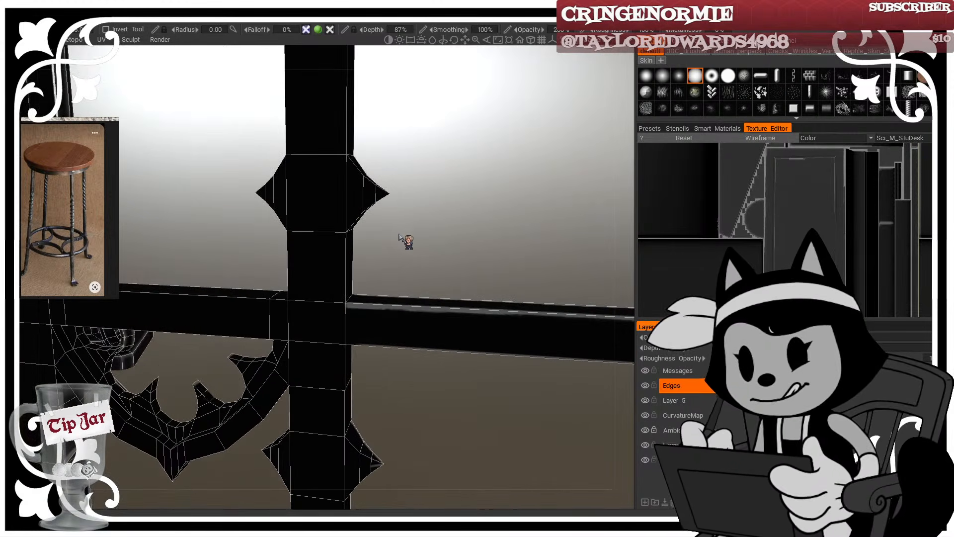
{"action": "left_click_drag", "start_coordinate": [354, 218], "coordinate": [348, 227]}
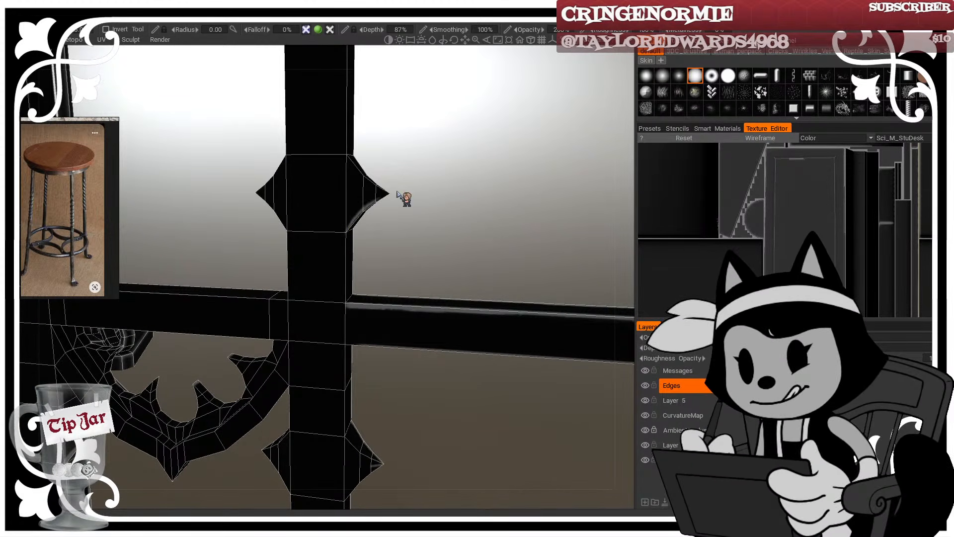
{"action": "left_click_drag", "start_coordinate": [404, 198], "coordinate": [387, 185]}
{"action": "mouse_move", "coordinate": [344, 227]}
{"action": "left_mouse_down"}
{"action": "mouse_move", "coordinate": [385, 193]}
{"action": "mouse_move", "coordinate": [410, 198]}
{"action": "mouse_move", "coordinate": [394, 171]}
{"action": "mouse_move", "coordinate": [382, 193]}
{"action": "left_mouse_up"}
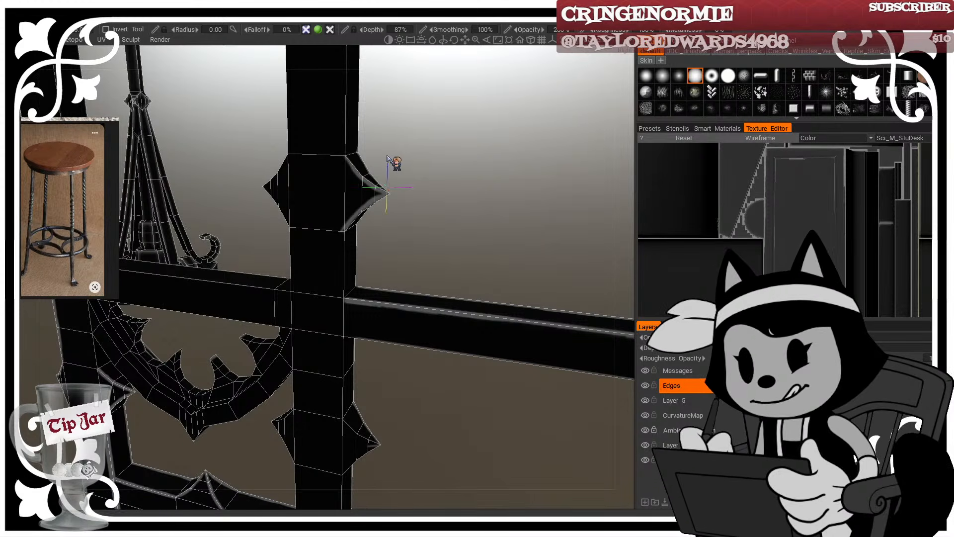
Step: Highlight the knob's bracket-side point and both vertical edges of the post from the knob down past the rail
{"action": "left_click_drag", "start_coordinate": [394, 159], "coordinate": [434, 162]}
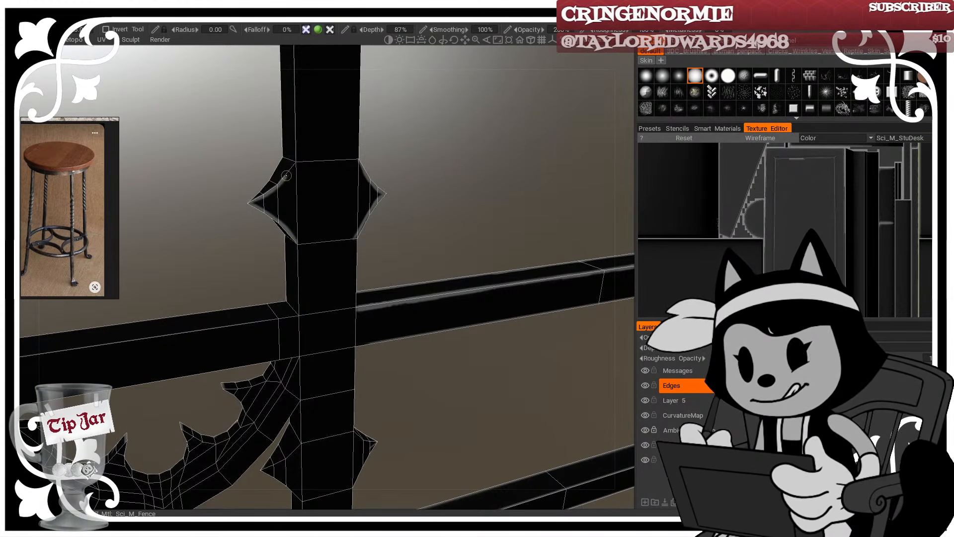
{"action": "left_click_drag", "start_coordinate": [266, 194], "coordinate": [295, 160]}
{"action": "mouse_move", "coordinate": [436, 180]}
{"action": "left_mouse_down"}
{"action": "mouse_move", "coordinate": [394, 174]}
{"action": "mouse_move", "coordinate": [424, 166]}
{"action": "left_mouse_up"}
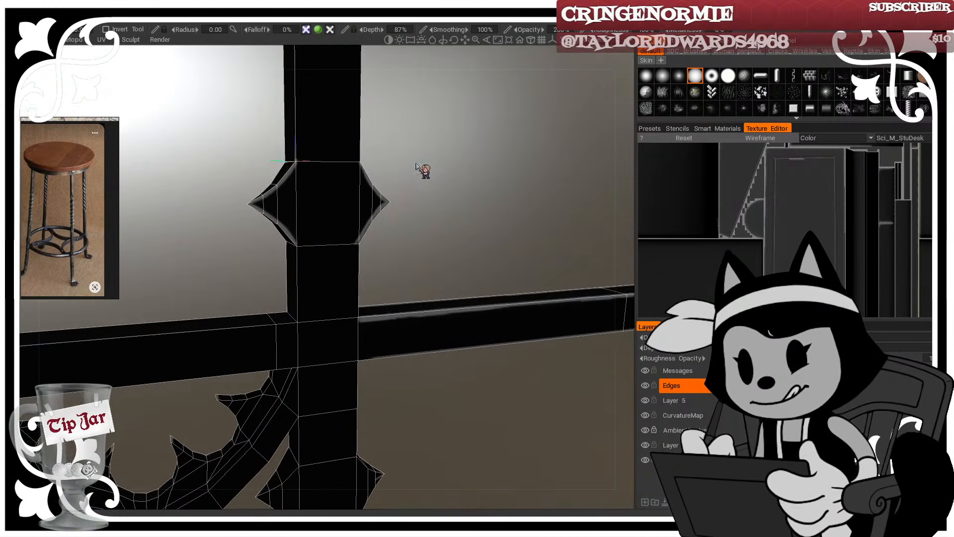
{"action": "left_click_drag", "start_coordinate": [298, 246], "coordinate": [300, 303]}
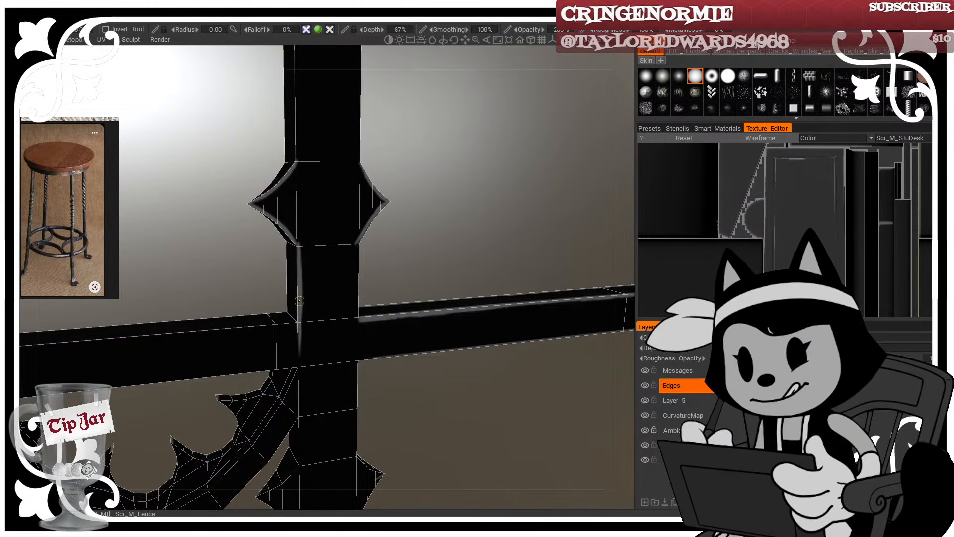
{"action": "mouse_move", "coordinate": [383, 247]}
{"action": "left_mouse_down"}
{"action": "mouse_move", "coordinate": [357, 249]}
{"action": "mouse_move", "coordinate": [359, 401]}
{"action": "left_mouse_up"}
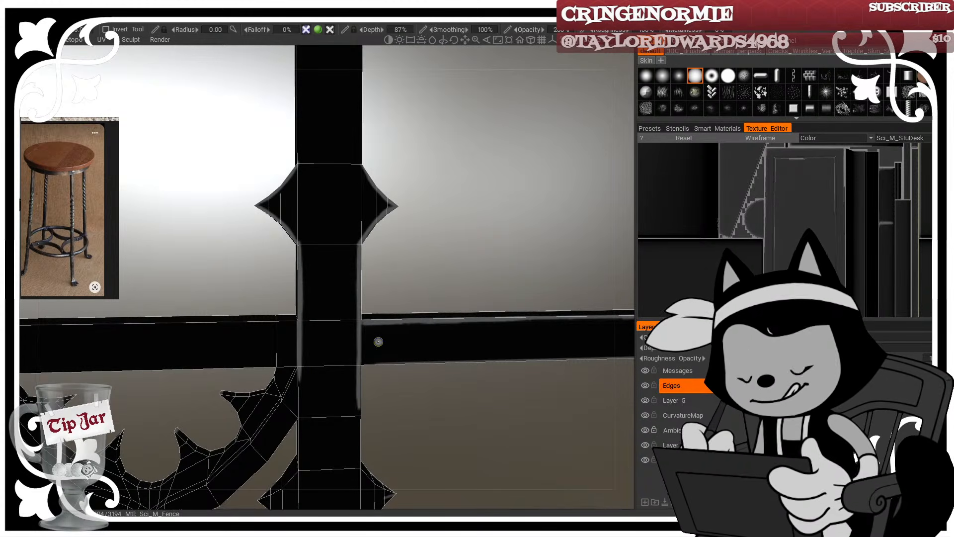
Step: Highlight the upper and lower curves of one point on the outer post's knob
{"action": "middle_click_drag", "start_coordinate": [348, 353], "coordinate": [386, 265], "text": "alt"}
{"action": "right_click_drag", "start_coordinate": [386, 264], "coordinate": [381, 297], "text": "alt"}
{"action": "left_click_drag", "start_coordinate": [381, 296], "coordinate": [378, 291], "text": "alt"}
{"action": "right_click_drag", "start_coordinate": [379, 292], "coordinate": [347, 328], "text": "alt"}
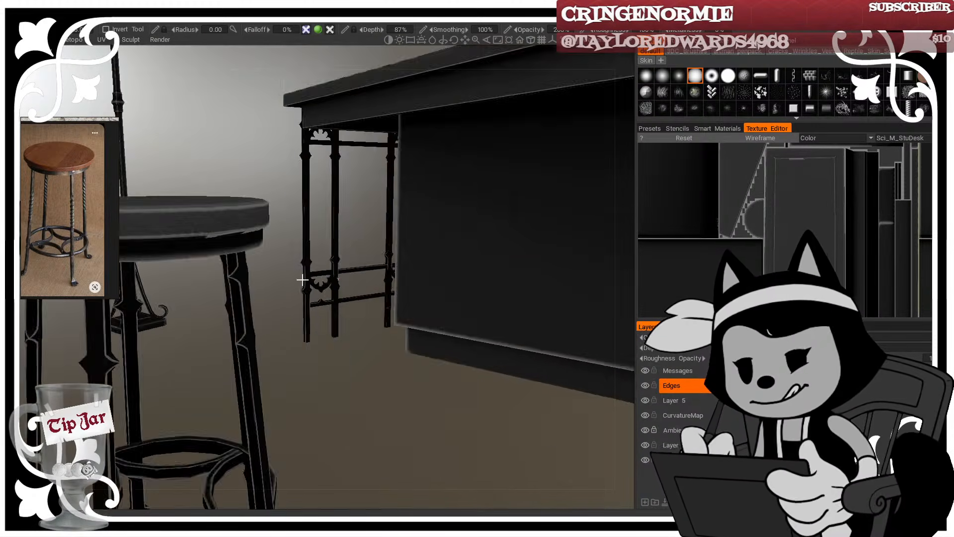
{"action": "left_click_drag", "start_coordinate": [358, 298], "coordinate": [418, 305], "text": "alt"}
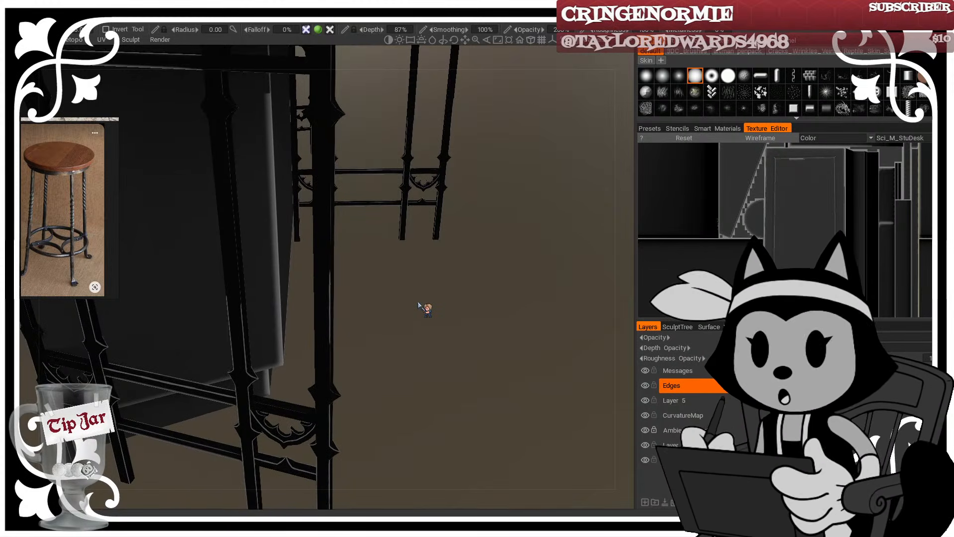
{"action": "mouse_move", "coordinate": [426, 338]}
{"action": "left_mouse_down", "text": "alt"}
{"action": "mouse_move", "coordinate": [418, 357]}
{"action": "mouse_move", "coordinate": [440, 348]}
{"action": "left_mouse_up", "text": "alt"}
{"action": "right_click_drag", "start_coordinate": [438, 346], "coordinate": [437, 378], "text": "alt"}
{"action": "middle_click_drag", "start_coordinate": [400, 397], "coordinate": [414, 249], "text": "alt"}
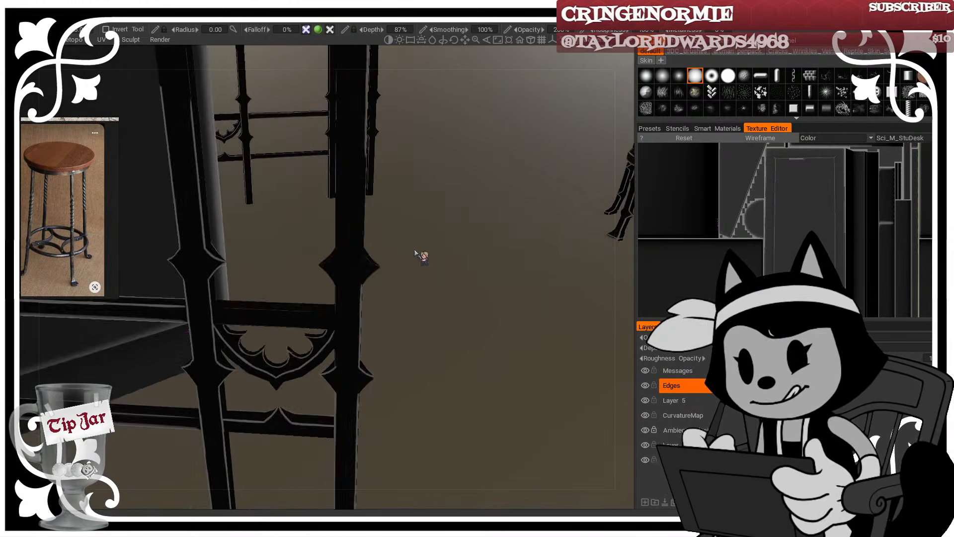
{"action": "right_click_drag", "start_coordinate": [414, 249], "coordinate": [429, 287], "text": "alt"}
{"action": "middle_click_drag", "start_coordinate": [428, 287], "coordinate": [356, 345], "text": "alt"}
{"action": "mouse_move", "coordinate": [380, 260]}
{"action": "left_mouse_down"}
{"action": "mouse_move", "coordinate": [446, 311]}
{"action": "mouse_move", "coordinate": [352, 313]}
{"action": "left_mouse_up"}
{"action": "mouse_move", "coordinate": [465, 311]}
{"action": "left_mouse_down"}
{"action": "mouse_move", "coordinate": [537, 249]}
{"action": "mouse_move", "coordinate": [527, 217]}
{"action": "mouse_move", "coordinate": [509, 209]}
{"action": "mouse_move", "coordinate": [493, 332]}
{"action": "mouse_move", "coordinate": [530, 375]}
{"action": "left_mouse_up"}
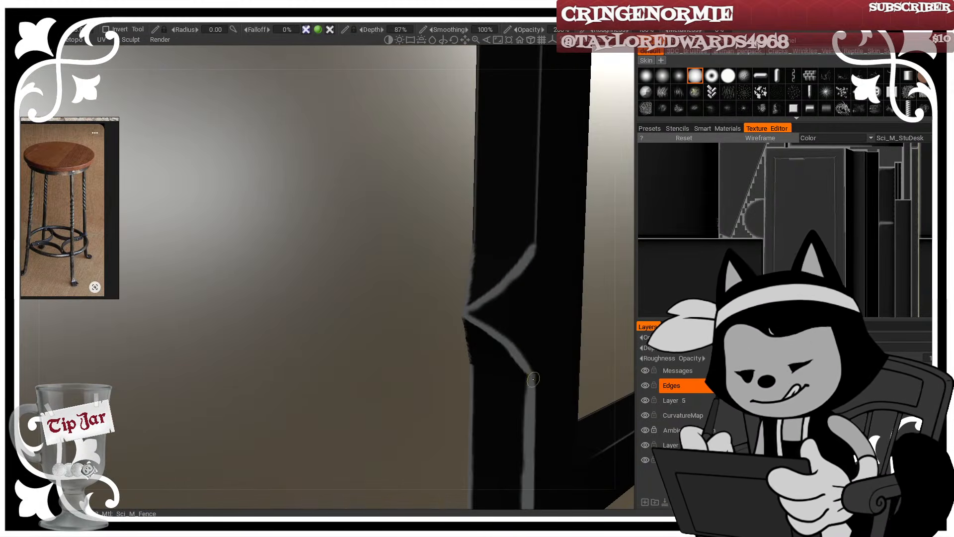
Step: Highlight the upper and lower curves of the neighbouring point on the outer post's knob up to its tip
{"action": "mouse_move", "coordinate": [508, 312]}
{"action": "left_mouse_down", "text": "alt"}
{"action": "mouse_move", "coordinate": [592, 298]}
{"action": "mouse_move", "coordinate": [492, 357]}
{"action": "mouse_move", "coordinate": [472, 383]}
{"action": "mouse_move", "coordinate": [557, 320]}
{"action": "mouse_move", "coordinate": [477, 347]}
{"action": "mouse_move", "coordinate": [505, 319]}
{"action": "mouse_move", "coordinate": [499, 341]}
{"action": "mouse_move", "coordinate": [452, 280]}
{"action": "left_mouse_up", "text": "alt"}
{"action": "left_click_drag", "start_coordinate": [323, 332], "coordinate": [418, 244]}
{"action": "mouse_move", "coordinate": [351, 311]}
{"action": "left_mouse_down", "text": "alt"}
{"action": "mouse_move", "coordinate": [324, 335]}
{"action": "mouse_move", "coordinate": [390, 412]}
{"action": "left_mouse_up", "text": "alt"}
{"action": "mouse_move", "coordinate": [363, 349]}
{"action": "left_mouse_down", "text": "alt"}
{"action": "mouse_move", "coordinate": [427, 324]}
{"action": "mouse_move", "coordinate": [462, 337]}
{"action": "left_mouse_up", "text": "alt"}
{"action": "mouse_move", "coordinate": [317, 257]}
{"action": "left_mouse_down"}
{"action": "mouse_move", "coordinate": [365, 325]}
{"action": "mouse_move", "coordinate": [405, 359]}
{"action": "left_mouse_up"}
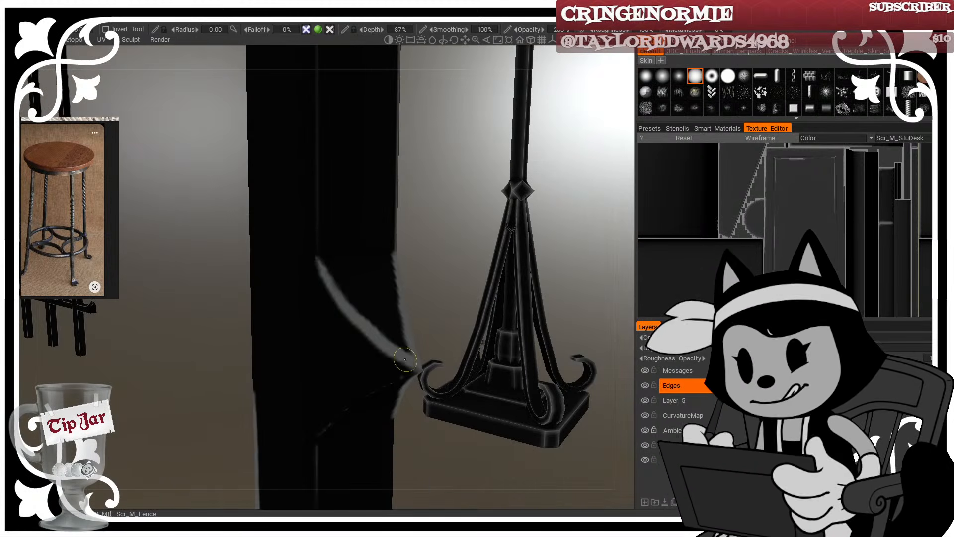
{"action": "mouse_move", "coordinate": [345, 303]}
{"action": "left_mouse_down"}
{"action": "mouse_move", "coordinate": [320, 264]}
{"action": "mouse_move", "coordinate": [348, 278]}
{"action": "left_mouse_up"}
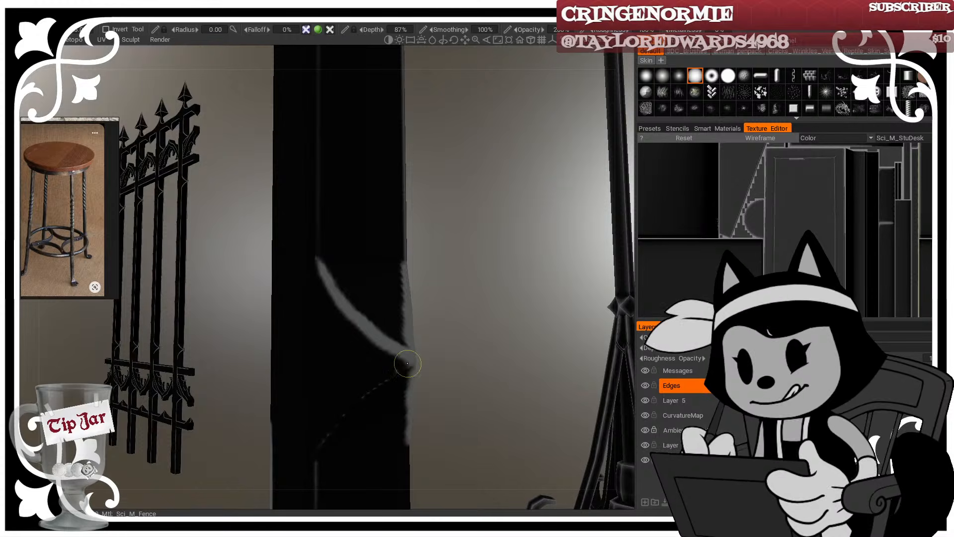
{"action": "left_click_drag", "start_coordinate": [410, 363], "coordinate": [313, 455]}
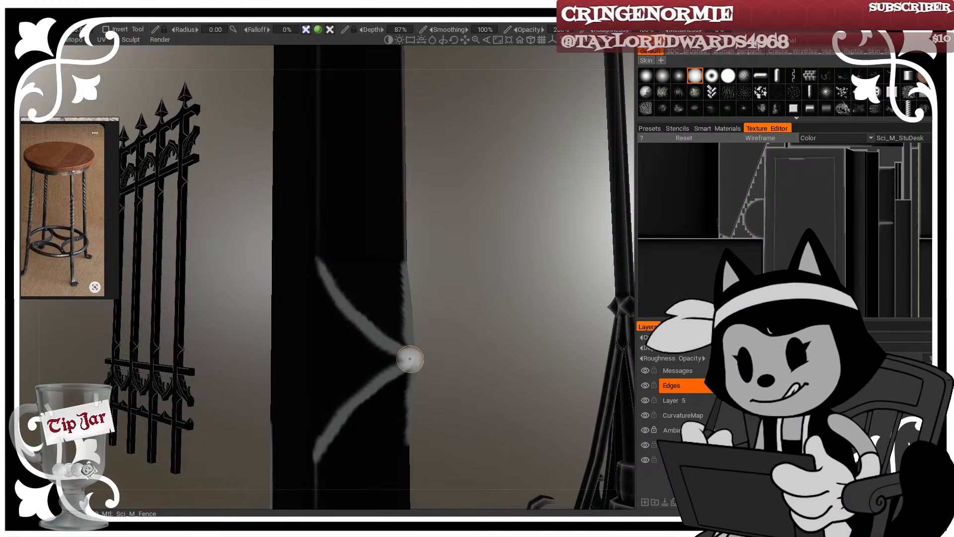
Step: Touch up the knob's lower curves where they meet the outer post's vertical edges
{"action": "mouse_move", "coordinate": [421, 381]}
{"action": "left_mouse_down", "text": "alt"}
{"action": "mouse_move", "coordinate": [404, 367]}
{"action": "mouse_move", "coordinate": [522, 368]}
{"action": "mouse_move", "coordinate": [485, 339]}
{"action": "mouse_move", "coordinate": [517, 345]}
{"action": "left_mouse_up", "text": "alt"}
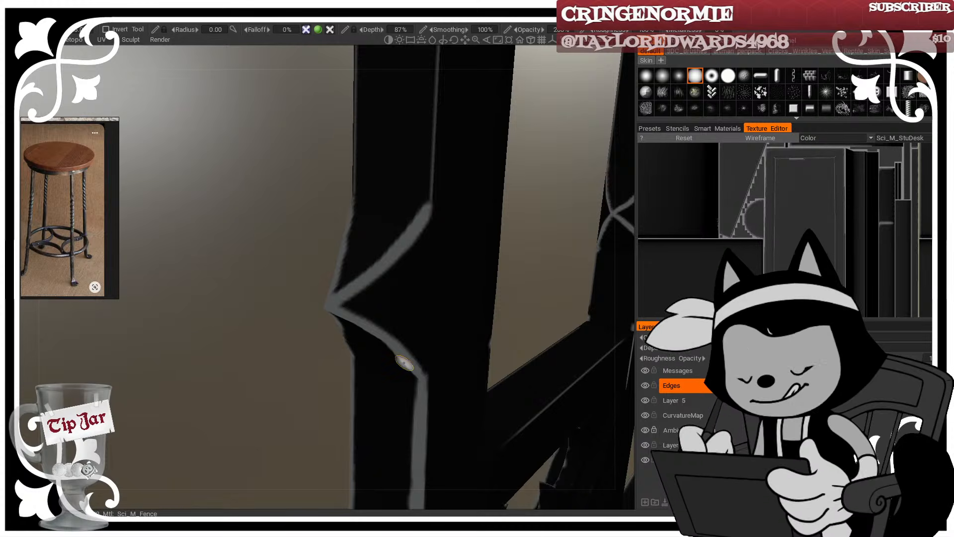
{"action": "middle_click_drag", "start_coordinate": [421, 378], "coordinate": [454, 273], "text": "alt"}
{"action": "mouse_move", "coordinate": [416, 224]}
{"action": "left_mouse_down", "text": "alt"}
{"action": "mouse_move", "coordinate": [474, 209]}
{"action": "mouse_move", "coordinate": [464, 213]}
{"action": "left_mouse_up", "text": "alt"}
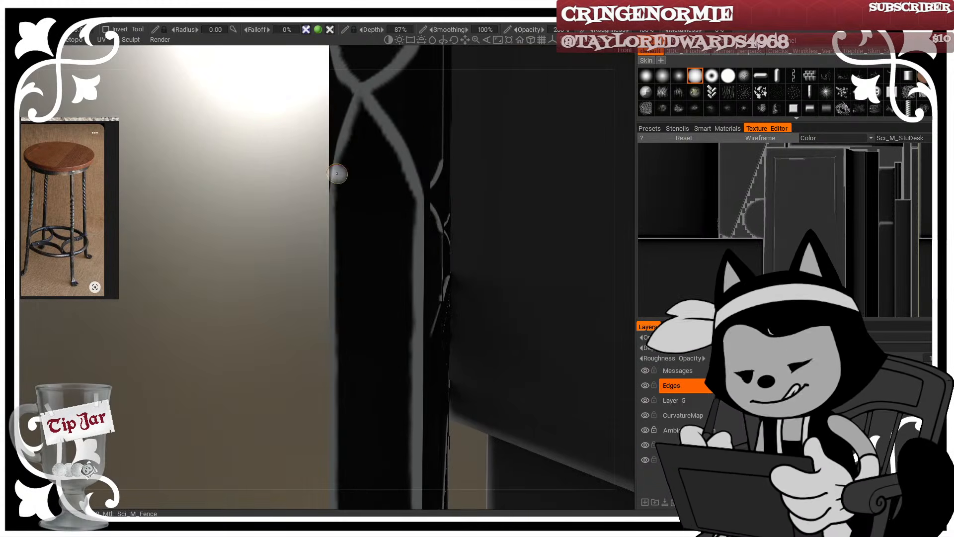
{"action": "left_click_drag", "start_coordinate": [343, 148], "coordinate": [336, 185]}
{"action": "mouse_move", "coordinate": [353, 119]}
{"action": "left_mouse_down", "text": "alt"}
{"action": "mouse_move", "coordinate": [424, 155]}
{"action": "mouse_move", "coordinate": [447, 189]}
{"action": "left_mouse_up", "text": "alt"}
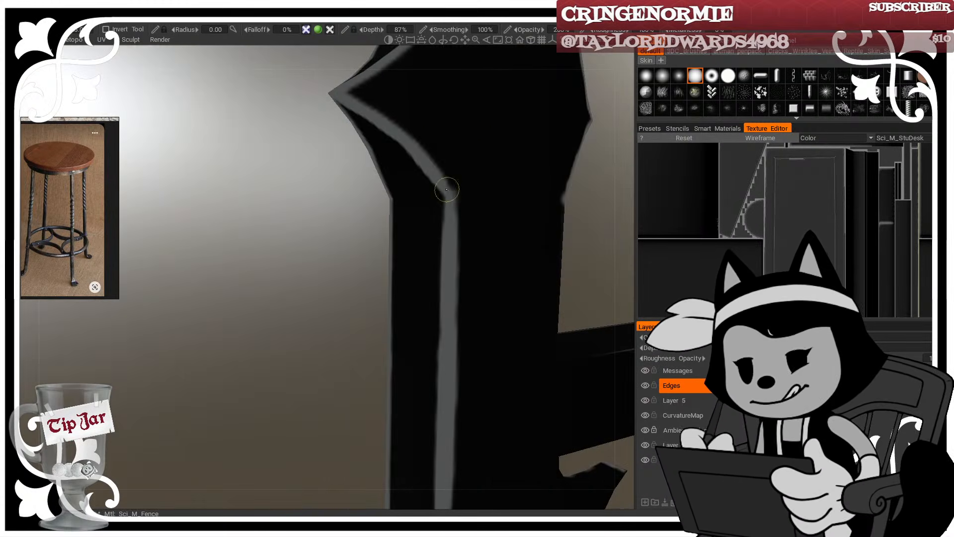
Step: Erase the overpainted blobs along the outer post's vertical edge below the knob with the Eraser
{"action": "right_click_drag", "start_coordinate": [481, 235], "coordinate": [365, 288], "text": "alt"}
{"action": "left_click_drag", "start_coordinate": [365, 288], "coordinate": [415, 293], "text": "alt"}
{"action": "right_click_drag", "start_coordinate": [414, 293], "coordinate": [422, 278], "text": "alt"}
{"action": "left_click_drag", "start_coordinate": [422, 278], "coordinate": [349, 352], "text": "alt"}
{"action": "middle_click_drag", "start_coordinate": [349, 353], "coordinate": [382, 292], "text": "alt"}
{"action": "right_click_drag", "start_coordinate": [380, 290], "coordinate": [380, 287], "text": "alt"}
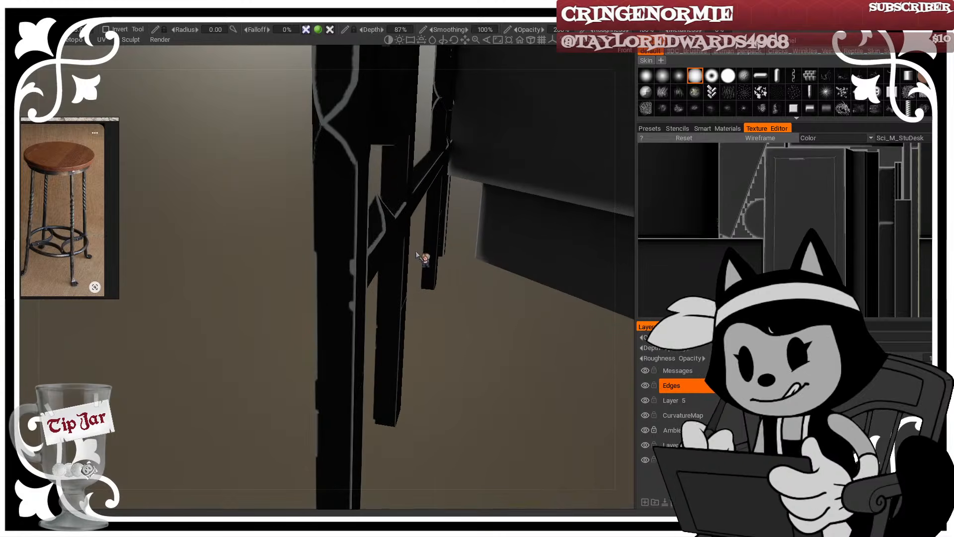
{"action": "left_click", "coordinate": [14, 281]}
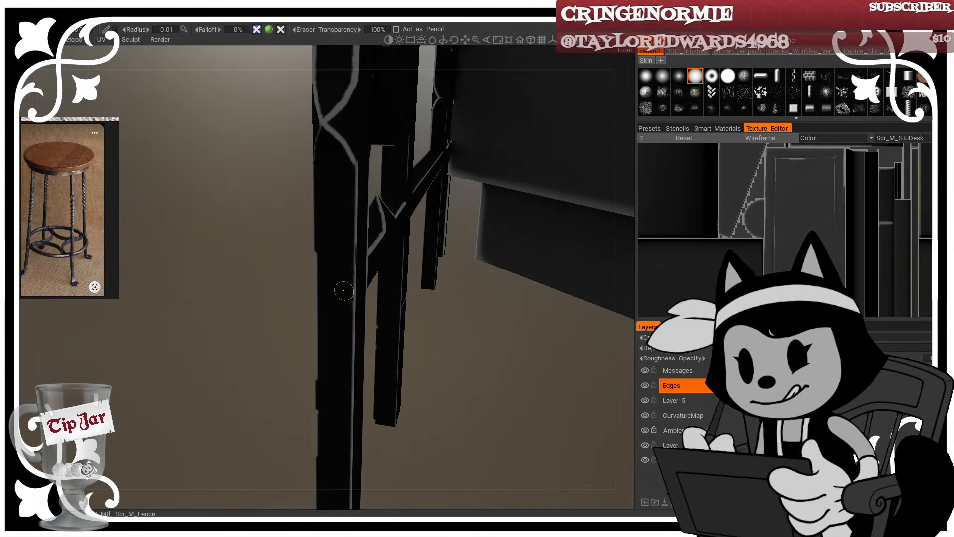
Step: Repaint the highlight down the outer post's vertical edge from below the knob to the foot with the brush
{"action": "mouse_move", "coordinate": [296, 336]}
{"action": "left_mouse_down", "text": "alt"}
{"action": "mouse_move", "coordinate": [369, 340]}
{"action": "mouse_move", "coordinate": [348, 347]}
{"action": "left_mouse_up", "text": "alt"}
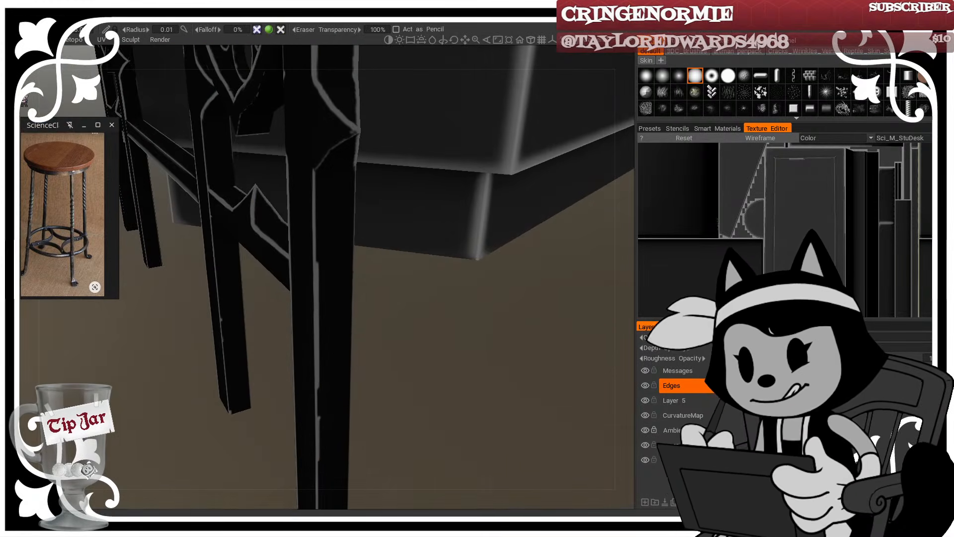
{"action": "left_click", "coordinate": [15, 94]}
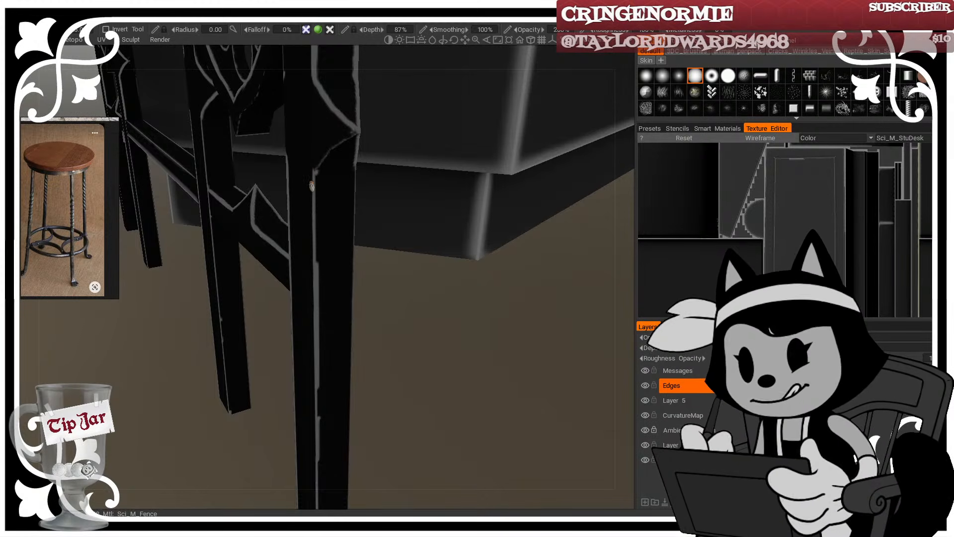
{"action": "left_click_drag", "start_coordinate": [311, 186], "coordinate": [315, 206]}
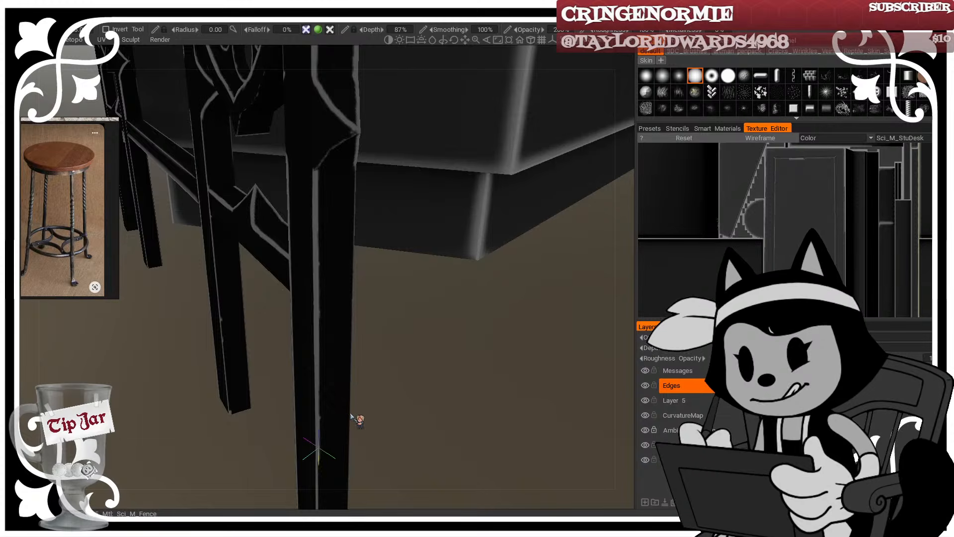
{"action": "left_click_drag", "start_coordinate": [355, 418], "coordinate": [390, 345], "text": "alt"}
{"action": "mouse_move", "coordinate": [334, 283]}
{"action": "left_mouse_down"}
{"action": "mouse_move", "coordinate": [333, 391]}
{"action": "mouse_move", "coordinate": [334, 366]}
{"action": "left_mouse_up"}
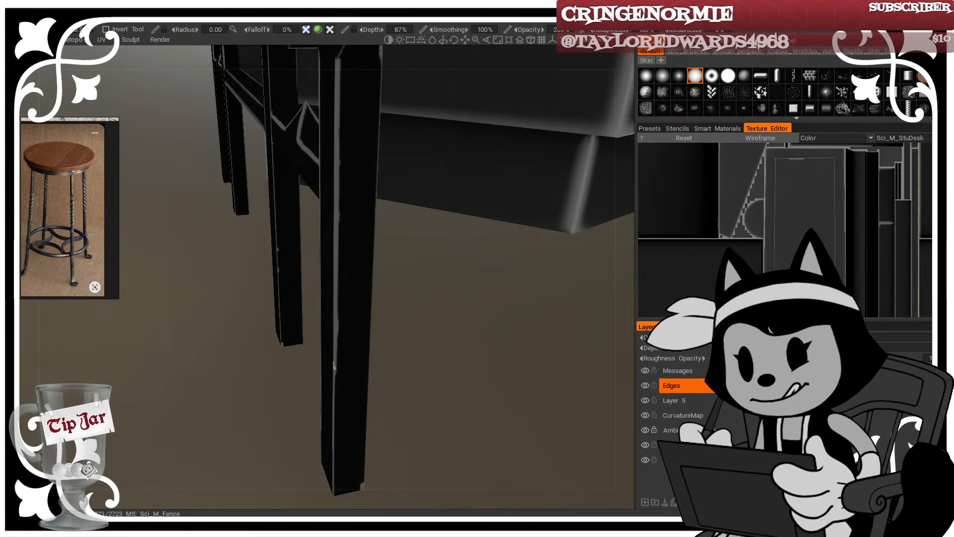
{"action": "left_click_drag", "start_coordinate": [334, 407], "coordinate": [335, 488]}
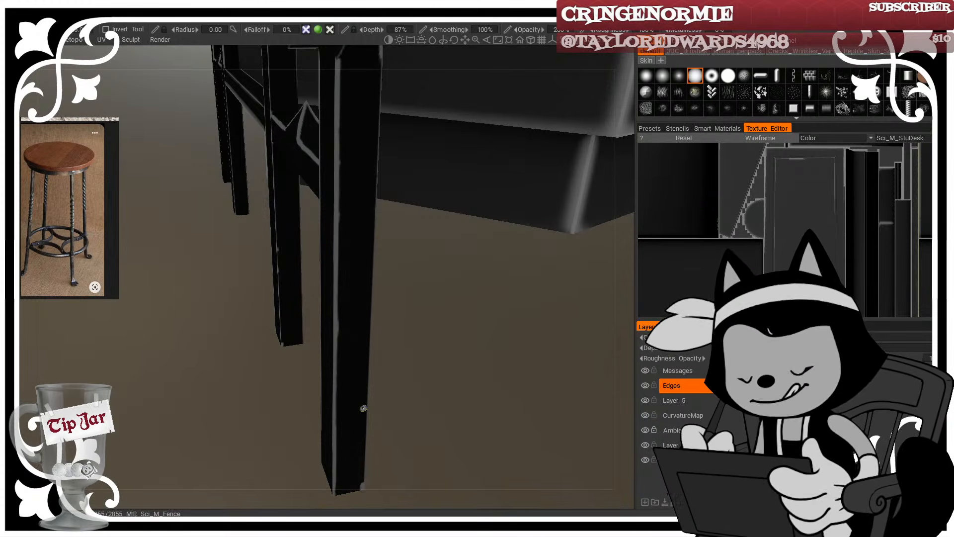
Step: Even out the highlight along the outer post's lower edge from the adjoining face, filling the gaps down to the foot
{"action": "left_click_drag", "start_coordinate": [433, 414], "coordinate": [357, 405], "text": "alt"}
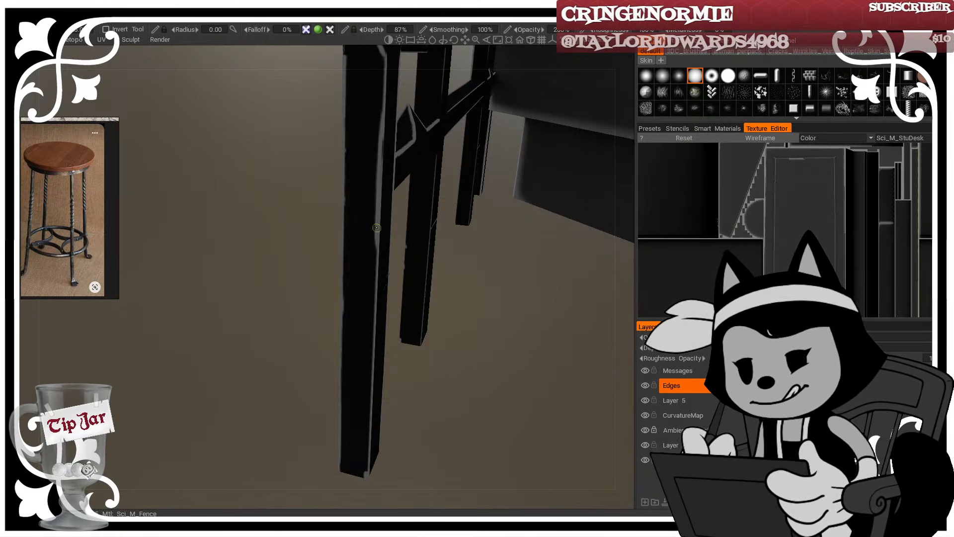
{"action": "left_click_drag", "start_coordinate": [377, 228], "coordinate": [373, 307]}
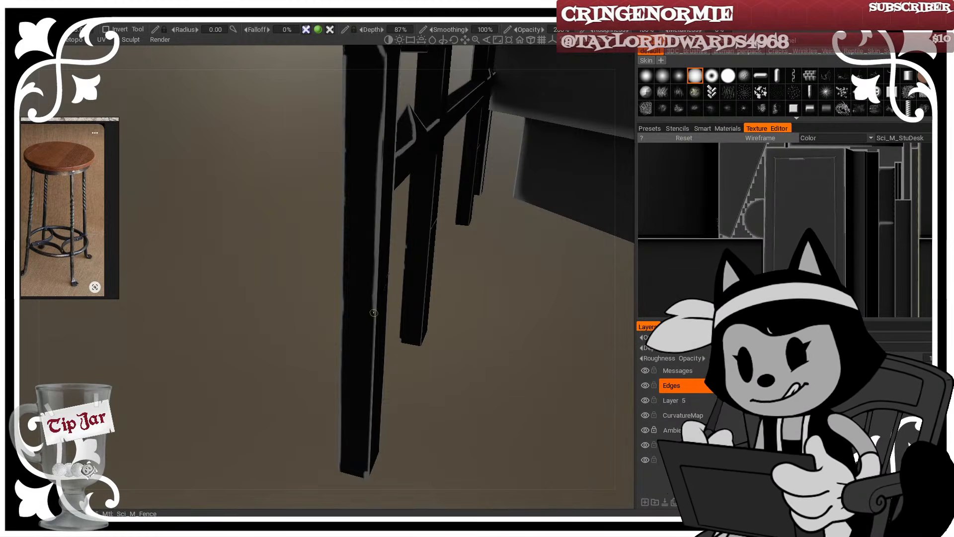
{"action": "mouse_move", "coordinate": [371, 373]}
{"action": "left_mouse_down"}
{"action": "mouse_move", "coordinate": [368, 431]}
{"action": "mouse_move", "coordinate": [410, 434]}
{"action": "mouse_move", "coordinate": [397, 389]}
{"action": "left_mouse_up"}
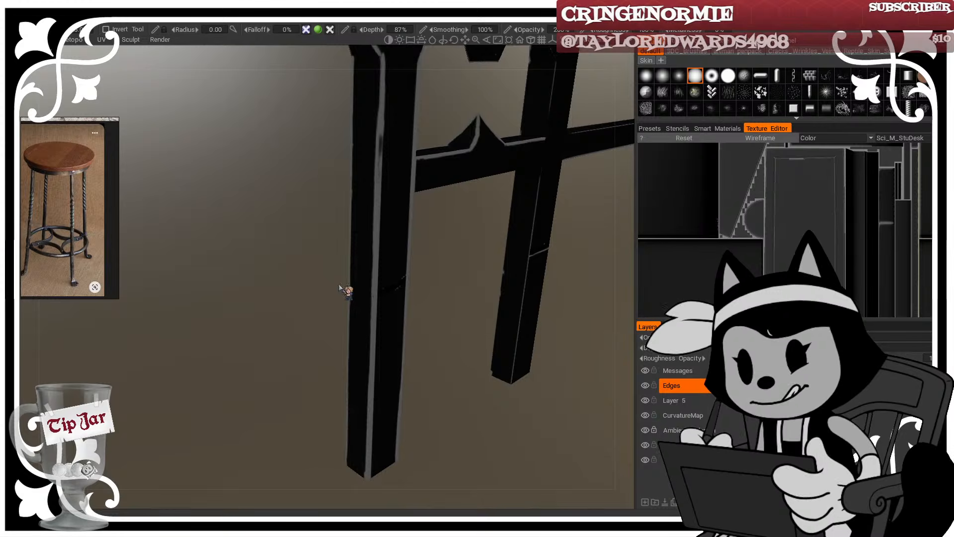
Step: Refine the highlight along the outer post's edge directly below the lower knob and touch up the tip of the knob's point
{"action": "middle_click_drag", "start_coordinate": [339, 288], "coordinate": [326, 396]}
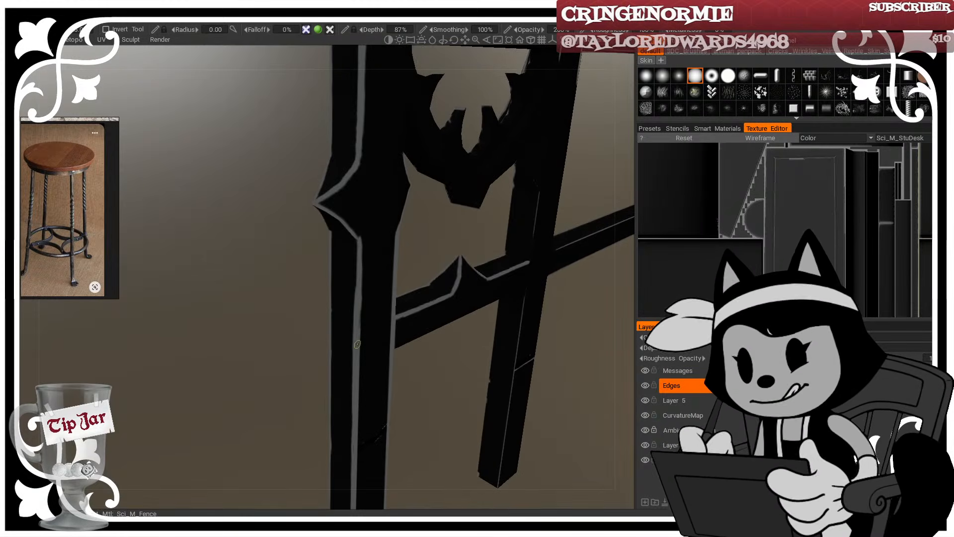
{"action": "left_click_drag", "start_coordinate": [356, 312], "coordinate": [350, 231]}
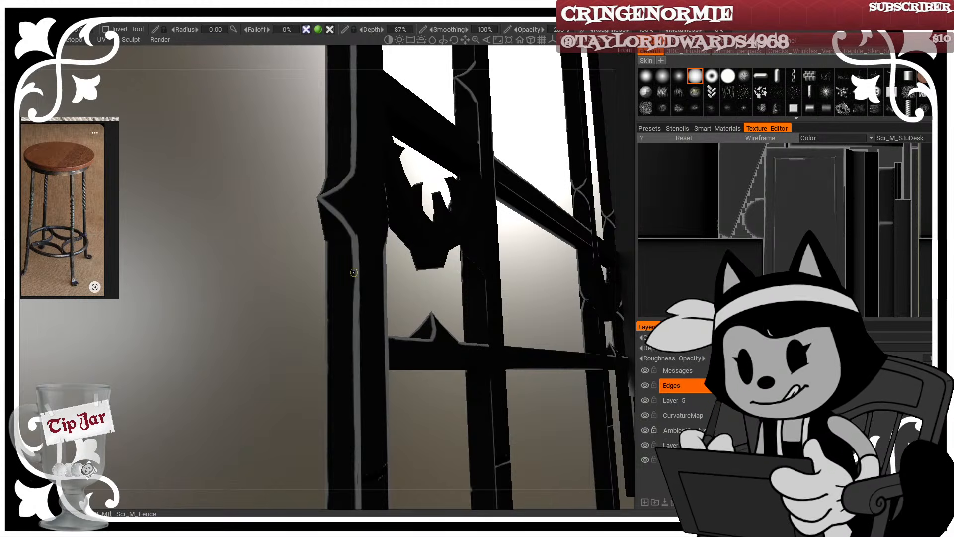
{"action": "left_click_drag", "start_coordinate": [355, 303], "coordinate": [320, 231]}
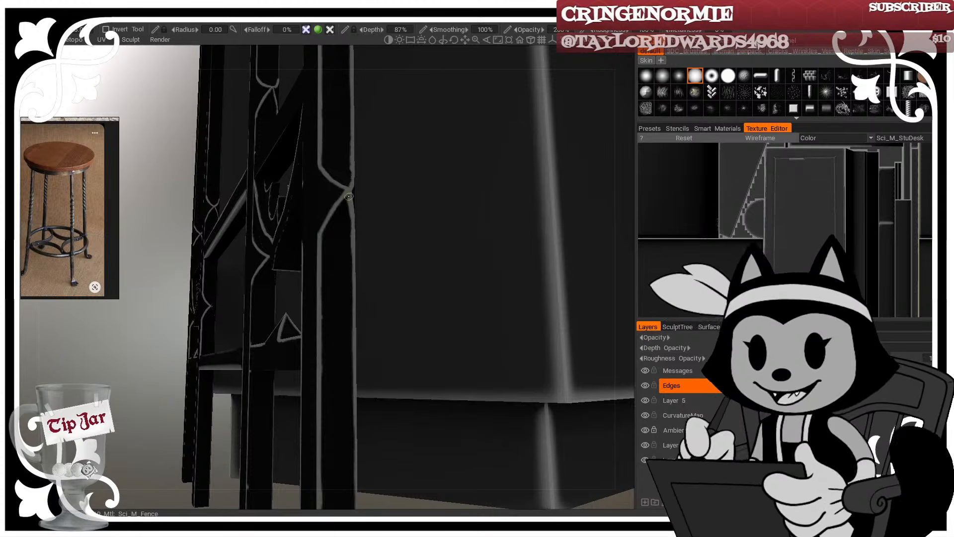
{"action": "left_click_drag", "start_coordinate": [348, 196], "coordinate": [351, 208]}
Step: Highlight the lower curve of the knob's inward-facing point where it runs into the post's edge
{"action": "left_click_drag", "start_coordinate": [390, 203], "coordinate": [333, 215], "text": "alt"}
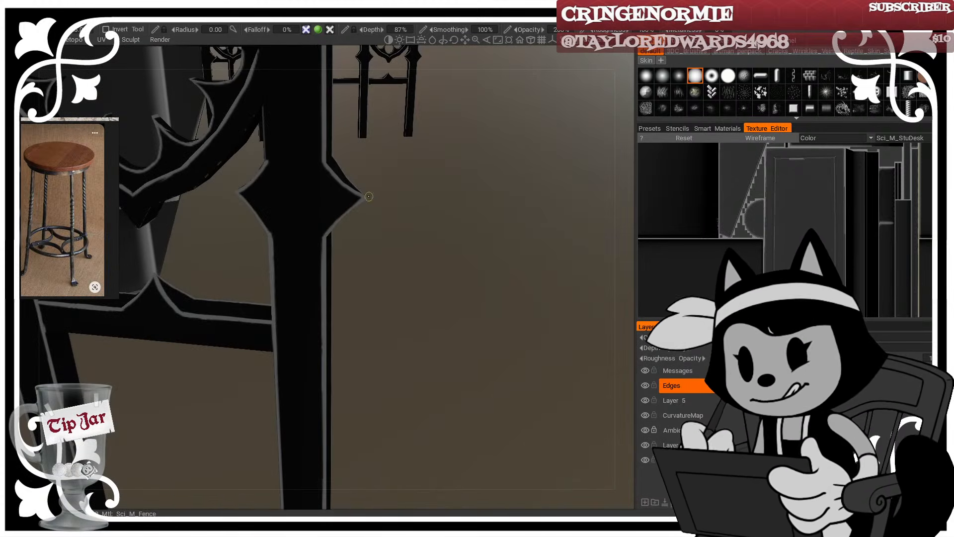
{"action": "left_click_drag", "start_coordinate": [389, 224], "coordinate": [273, 139], "text": "alt"}
{"action": "left_click_drag", "start_coordinate": [257, 218], "coordinate": [283, 241]}
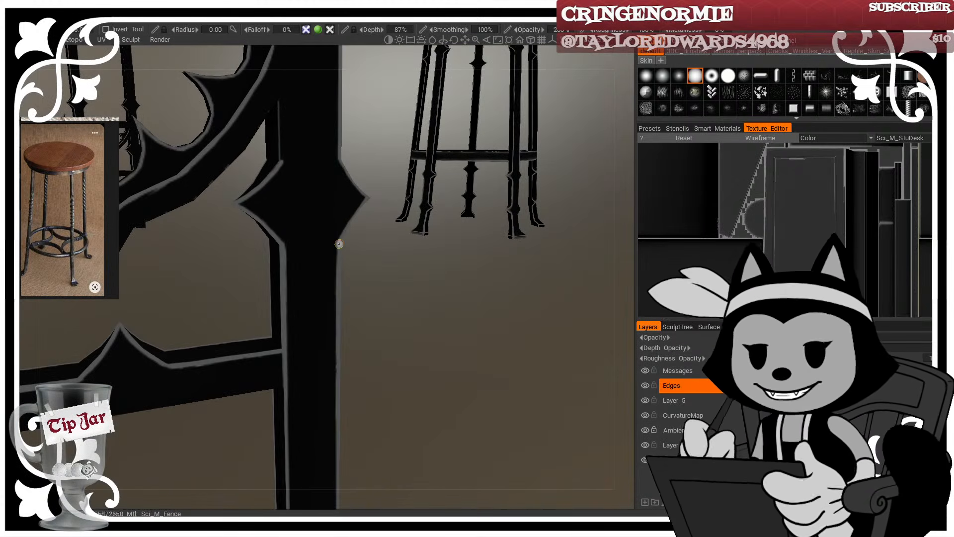
Step: Highlight the outer post's inner vertical edge between the upper and lower knobs, past the end of the rail
{"action": "middle_click_drag", "start_coordinate": [344, 168], "coordinate": [333, 283], "text": "alt"}
{"action": "left_click_drag", "start_coordinate": [422, 364], "coordinate": [328, 299], "text": "alt"}
{"action": "key", "text": "w"}
{"action": "key", "text": "w"}
{"action": "left_click_drag", "start_coordinate": [305, 248], "coordinate": [307, 368]}
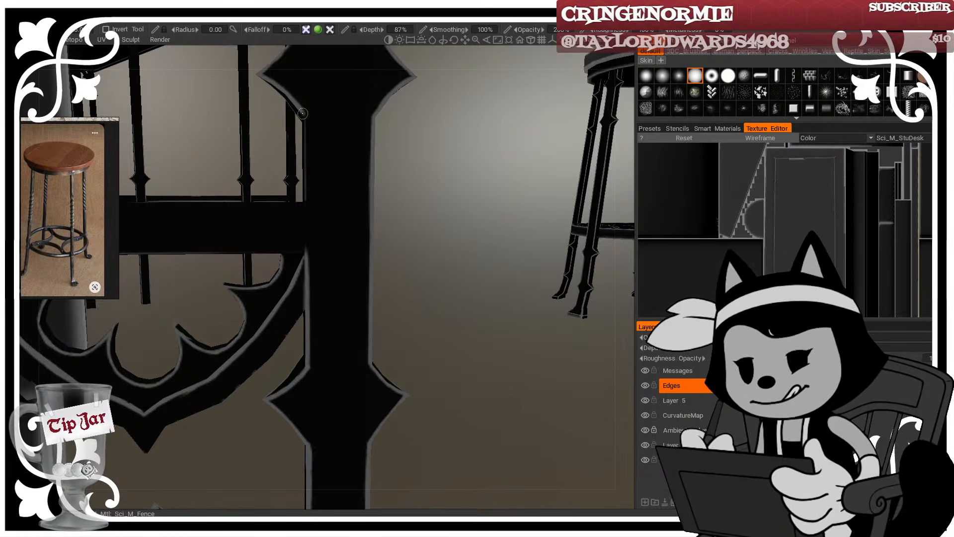
{"action": "mouse_move", "coordinate": [306, 121]}
{"action": "left_mouse_down", "text": "alt"}
{"action": "mouse_move", "coordinate": [343, 124]}
{"action": "mouse_move", "coordinate": [307, 161]}
{"action": "mouse_move", "coordinate": [307, 201]}
{"action": "left_mouse_up", "text": "alt"}
{"action": "left_click_drag", "start_coordinate": [306, 154], "coordinate": [306, 226]}
{"action": "left_click_drag", "start_coordinate": [306, 194], "coordinate": [307, 293]}
Step: Show the wireframe and follow it to refine the post's edge highlight from the upper knob to the lower knob
{"action": "left_click_drag", "start_coordinate": [308, 307], "coordinate": [462, 298], "text": "alt"}
{"action": "key", "text": "w"}
{"action": "mouse_move", "coordinate": [303, 118]}
{"action": "left_mouse_down"}
{"action": "mouse_move", "coordinate": [303, 203]}
{"action": "mouse_move", "coordinate": [271, 185]}
{"action": "left_mouse_up"}
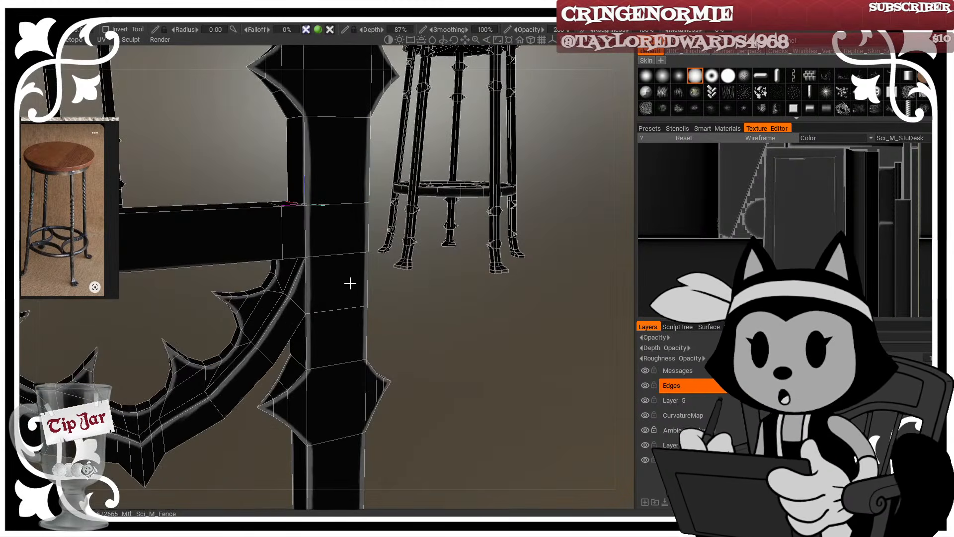
{"action": "left_click_drag", "start_coordinate": [349, 283], "coordinate": [383, 256], "text": "alt"}
{"action": "left_click_drag", "start_coordinate": [304, 323], "coordinate": [303, 386]}
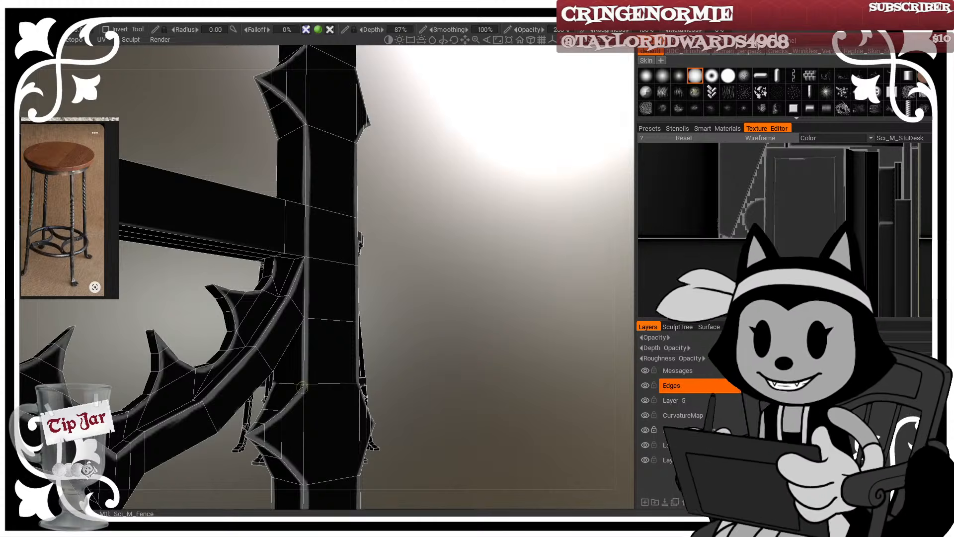
{"action": "mouse_move", "coordinate": [398, 366]}
{"action": "left_mouse_down", "text": "alt"}
{"action": "mouse_move", "coordinate": [351, 376]}
{"action": "mouse_move", "coordinate": [330, 315]}
{"action": "mouse_move", "coordinate": [358, 227]}
{"action": "left_mouse_up", "text": "alt"}
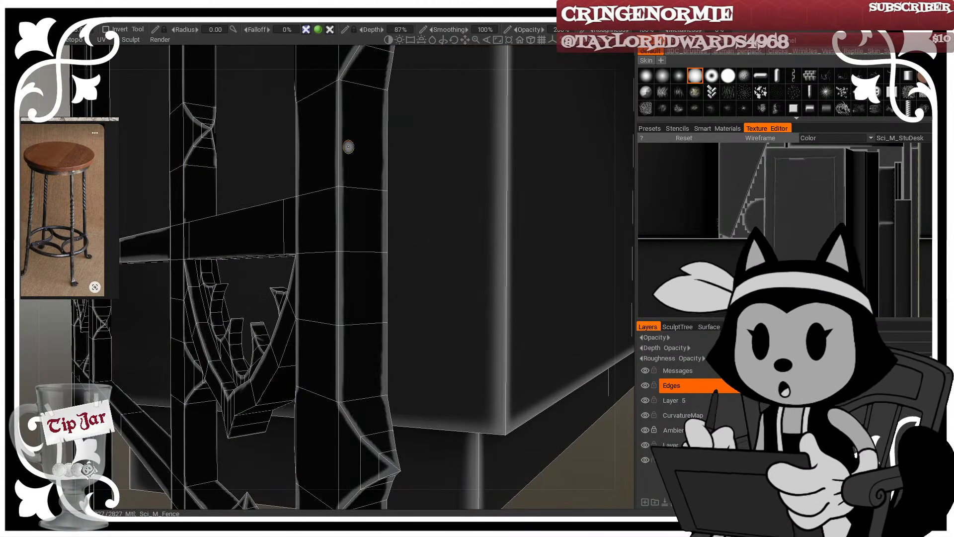
{"action": "left_click_drag", "start_coordinate": [349, 147], "coordinate": [295, 216], "text": "alt"}
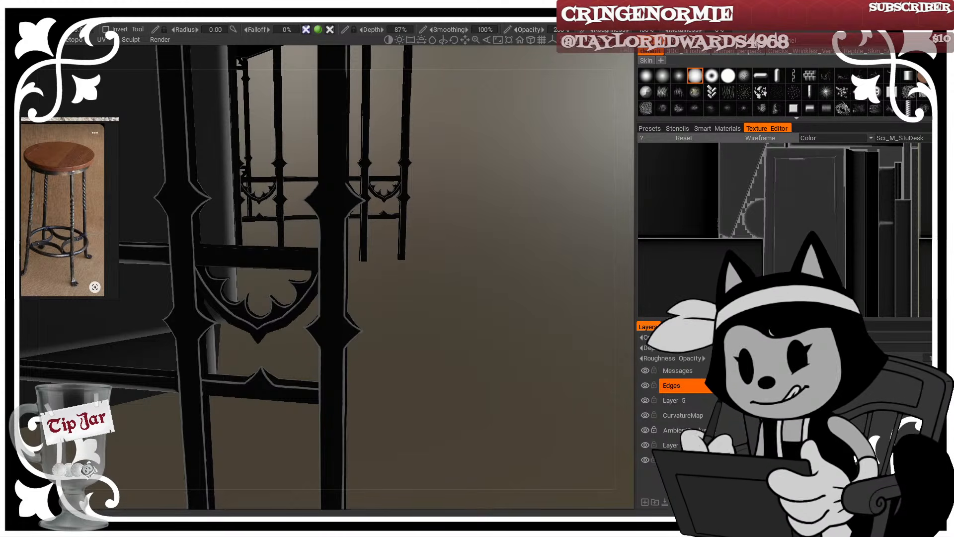
Step: Highlight the upper front edge of the rail above the scalloped bracket from post to post, using the wireframe as a guide
{"action": "left_click_drag", "start_coordinate": [385, 290], "coordinate": [354, 197]}
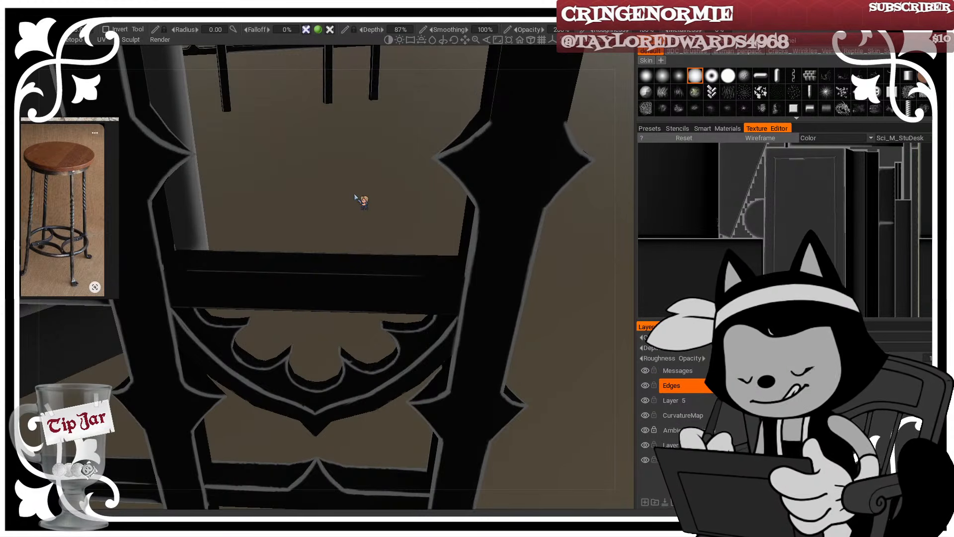
{"action": "key", "text": "w"}
{"action": "left_click_drag", "start_coordinate": [169, 271], "coordinate": [287, 276]}
{"action": "key", "text": "w"}
{"action": "mouse_move", "coordinate": [266, 239]}
{"action": "left_mouse_down"}
{"action": "mouse_move", "coordinate": [292, 213]}
{"action": "mouse_move", "coordinate": [247, 234]}
{"action": "mouse_move", "coordinate": [207, 199]}
{"action": "left_mouse_up"}
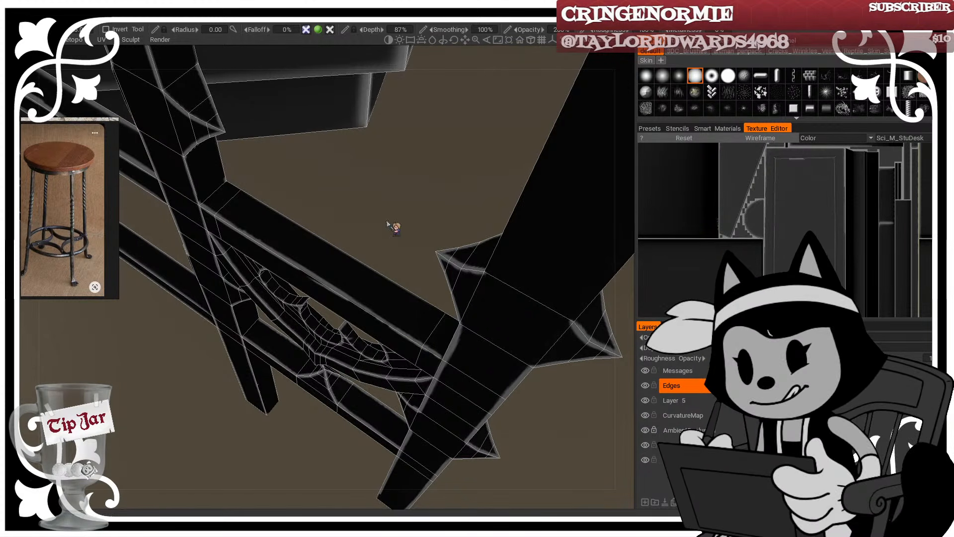
{"action": "left_click_drag", "start_coordinate": [394, 227], "coordinate": [419, 135]}
{"action": "left_click_drag", "start_coordinate": [282, 300], "coordinate": [447, 326]}
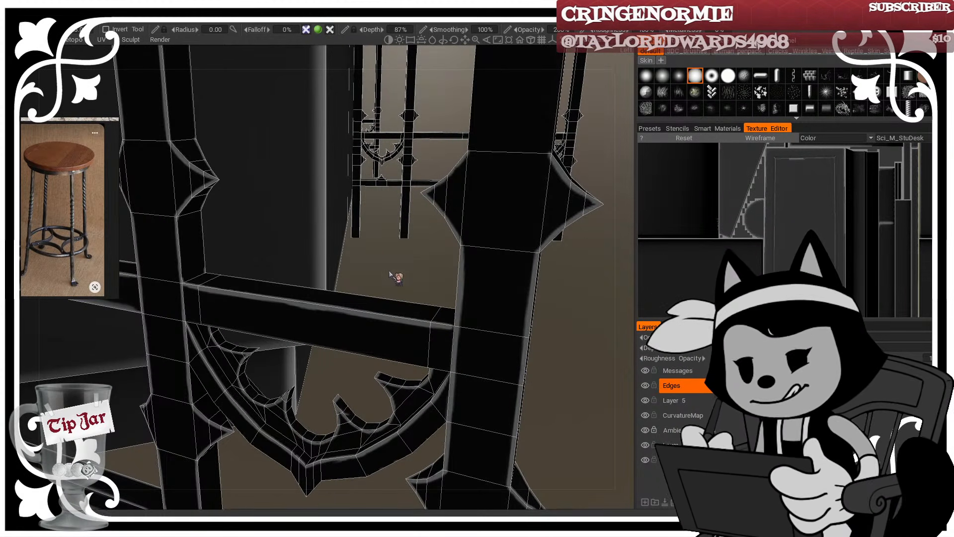
Step: Trim the uneven highlight along the rail's upper front edge with the Eraser and return to the brush
{"action": "key", "text": "e"}
{"action": "left_click_drag", "start_coordinate": [281, 301], "coordinate": [328, 313]}
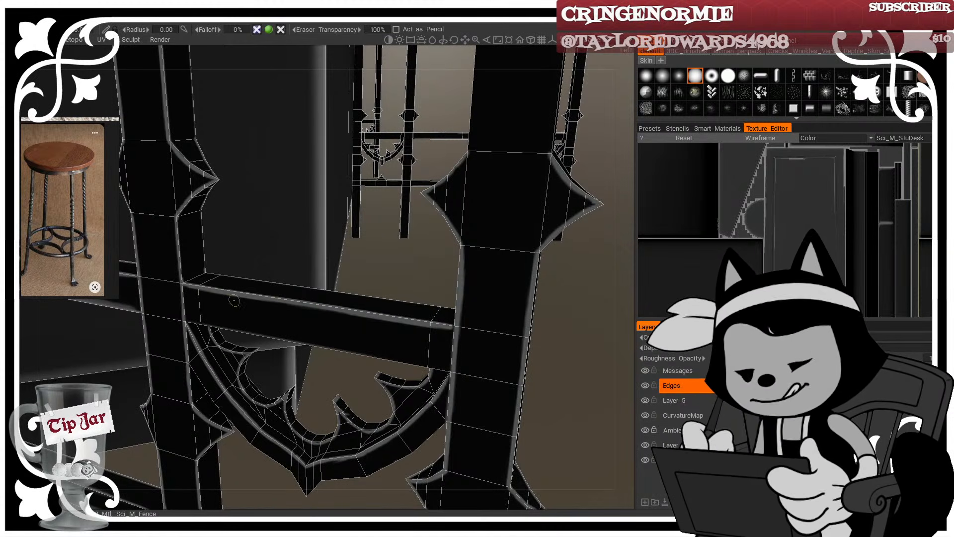
{"action": "left_click", "coordinate": [30, 98]}
Step: Hide the wireframe and highlight the rail's lower front edge between the two posts above the scalloped bracket
{"action": "key", "text": "w"}
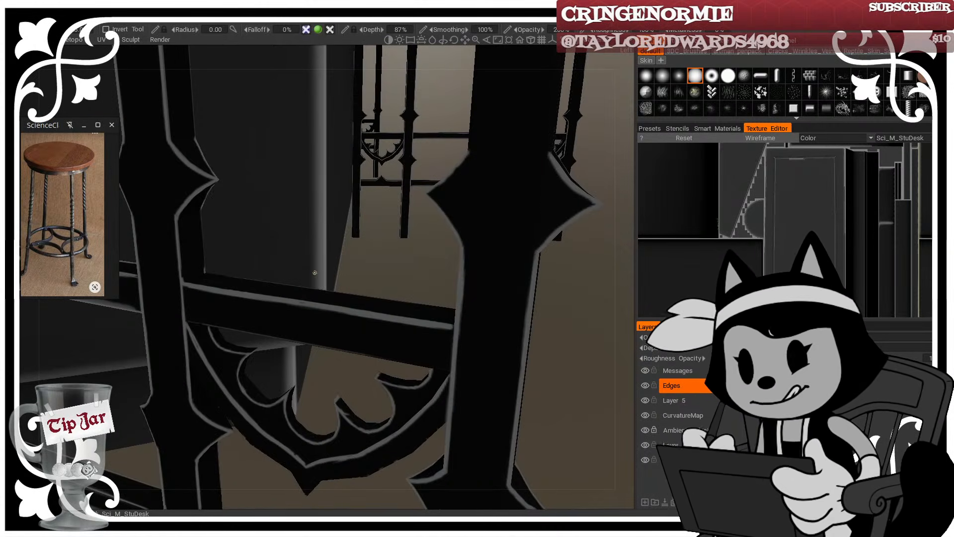
{"action": "right_click_drag", "start_coordinate": [385, 322], "coordinate": [420, 286], "text": "alt"}
{"action": "left_click_drag", "start_coordinate": [419, 286], "coordinate": [383, 293], "text": "alt"}
{"action": "mouse_move", "coordinate": [383, 294]}
{"action": "right_mouse_down", "text": "alt"}
{"action": "mouse_move", "coordinate": [359, 258]}
{"action": "mouse_move", "coordinate": [396, 305]}
{"action": "right_mouse_up", "text": "alt"}
{"action": "left_click_drag", "start_coordinate": [401, 308], "coordinate": [334, 314], "text": "alt"}
{"action": "left_click_drag", "start_coordinate": [199, 303], "coordinate": [464, 309], "text": "alt"}
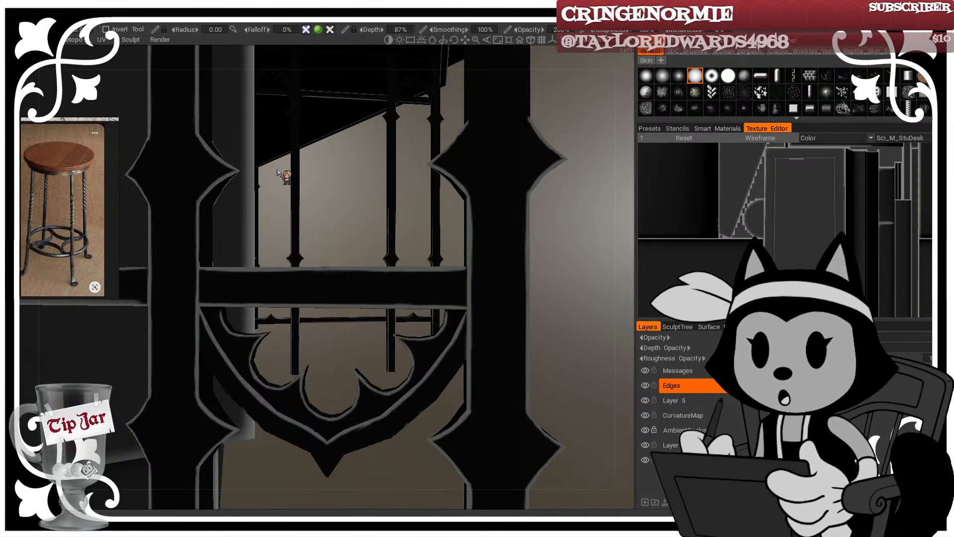
Step: Set the brush radius to 0.01 and the depth to 0% for the scalloped bracket beneath the rail
{"action": "middle_click_drag", "start_coordinate": [231, 286], "coordinate": [262, 234], "text": "alt"}
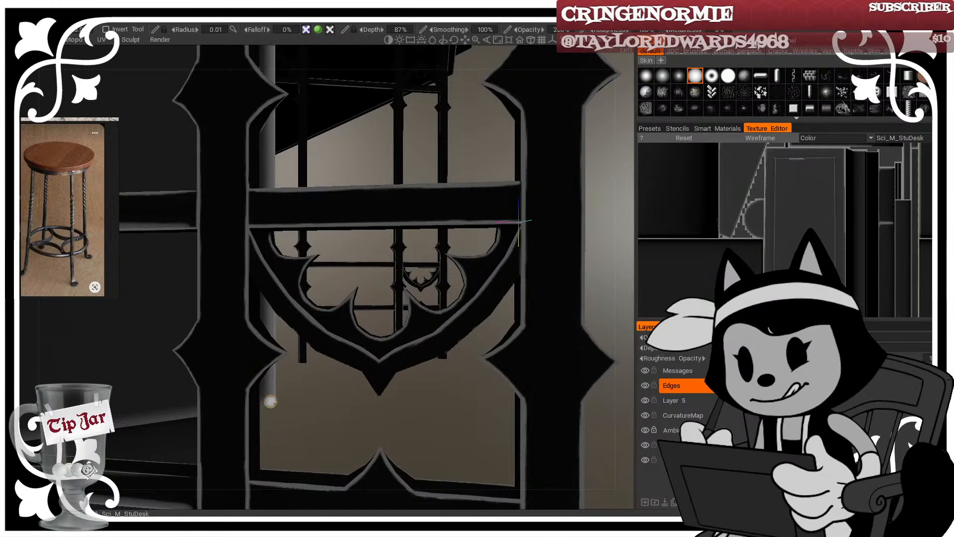
{"action": "left_click_drag", "start_coordinate": [285, 416], "coordinate": [298, 414]}
{"action": "scroll", "coordinate": [299, 416], "scroll_direction": "up", "scroll_amount": 5}
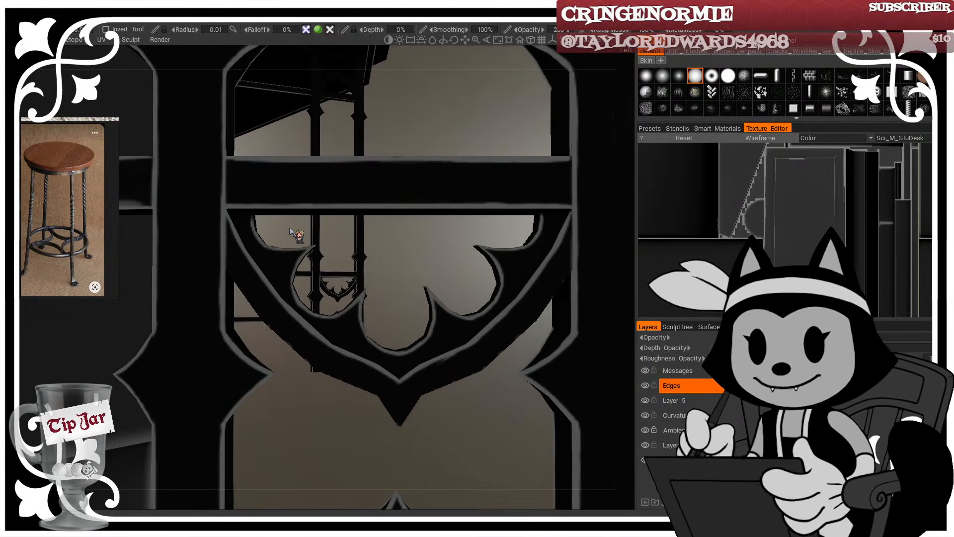
Step: Reduce the brush radius and paint light highlights along the left-hand edges of the curved ornament between the desk's legs
{"action": "left_click_drag", "start_coordinate": [296, 234], "coordinate": [310, 235]}
{"action": "key", "text": "bracketleft"}
{"action": "key", "text": "bracketleft"}
{"action": "key", "text": "bracketleft"}
{"action": "key", "text": "bracketleft"}
{"action": "key", "text": "bracketleft"}
{"action": "left_click_drag", "start_coordinate": [221, 264], "coordinate": [243, 298]}
{"action": "mouse_move", "coordinate": [290, 246]}
{"action": "left_mouse_down"}
{"action": "mouse_move", "coordinate": [376, 240]}
{"action": "mouse_move", "coordinate": [356, 240]}
{"action": "left_mouse_up"}
{"action": "mouse_move", "coordinate": [221, 262]}
{"action": "left_mouse_down"}
{"action": "mouse_move", "coordinate": [281, 341]}
{"action": "mouse_move", "coordinate": [332, 380]}
{"action": "mouse_move", "coordinate": [385, 403]}
{"action": "mouse_move", "coordinate": [407, 440]}
{"action": "left_mouse_up"}
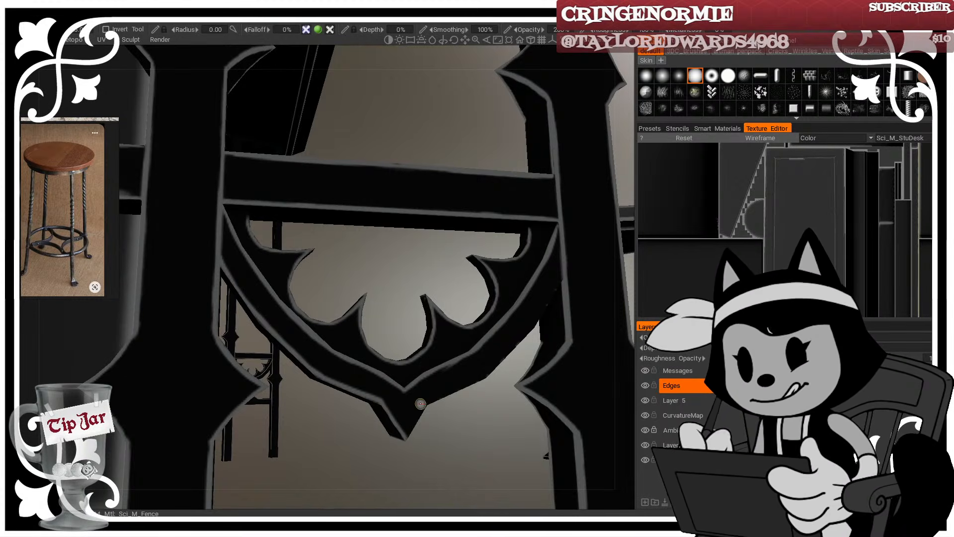
Step: Paint light highlights along the outer right-hand edge of the curved ornament, from its pointed tip up to the leg
{"action": "left_click_drag", "start_coordinate": [424, 405], "coordinate": [406, 439]}
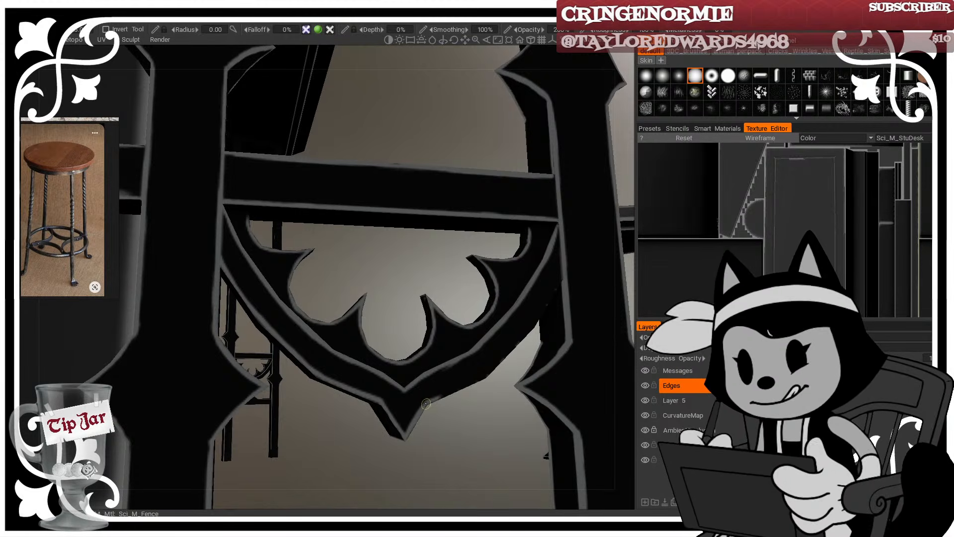
{"action": "left_click_drag", "start_coordinate": [559, 281], "coordinate": [495, 365]}
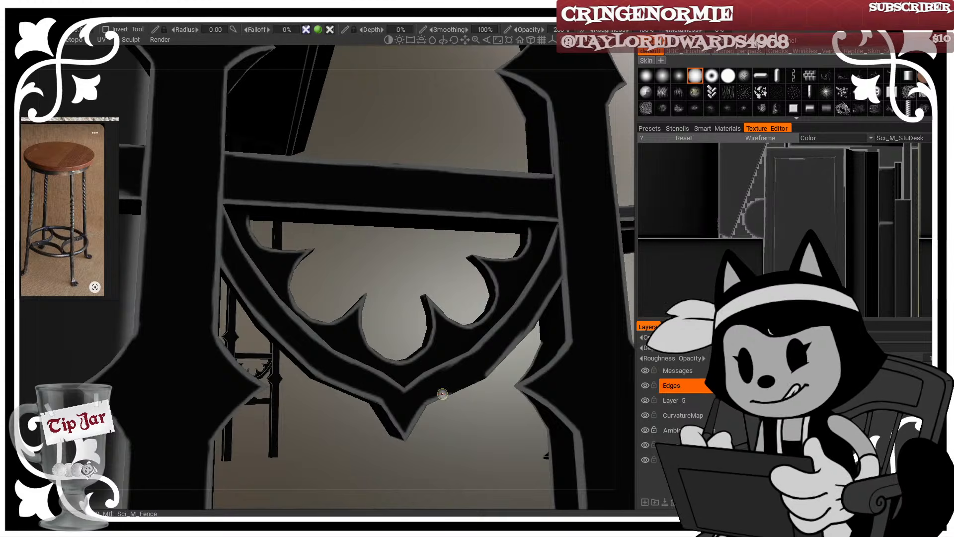
{"action": "left_click_drag", "start_coordinate": [442, 393], "coordinate": [465, 384]}
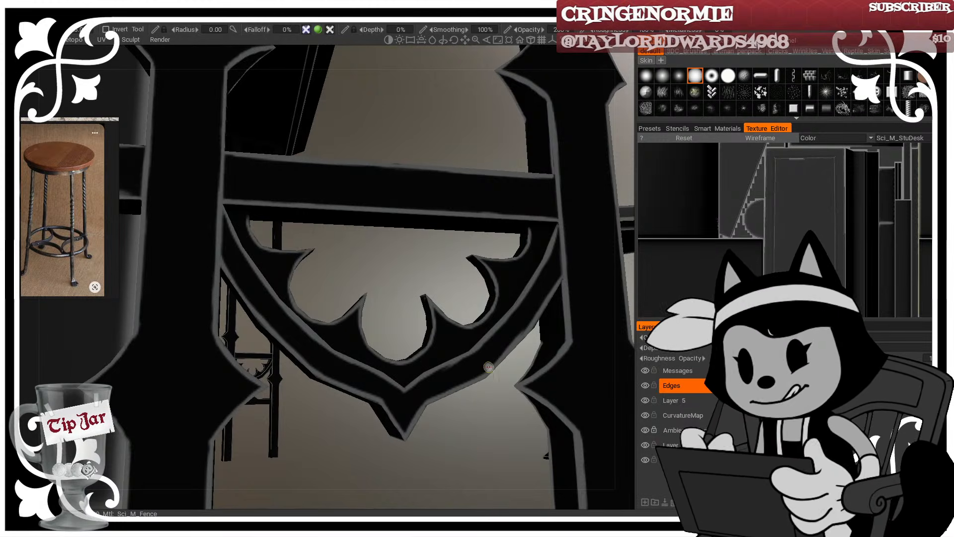
Step: Paint a straight light highlight along the bottom edge of the lower crossbar with the pointed peak
{"action": "right_click_drag", "start_coordinate": [484, 413], "coordinate": [454, 383]}
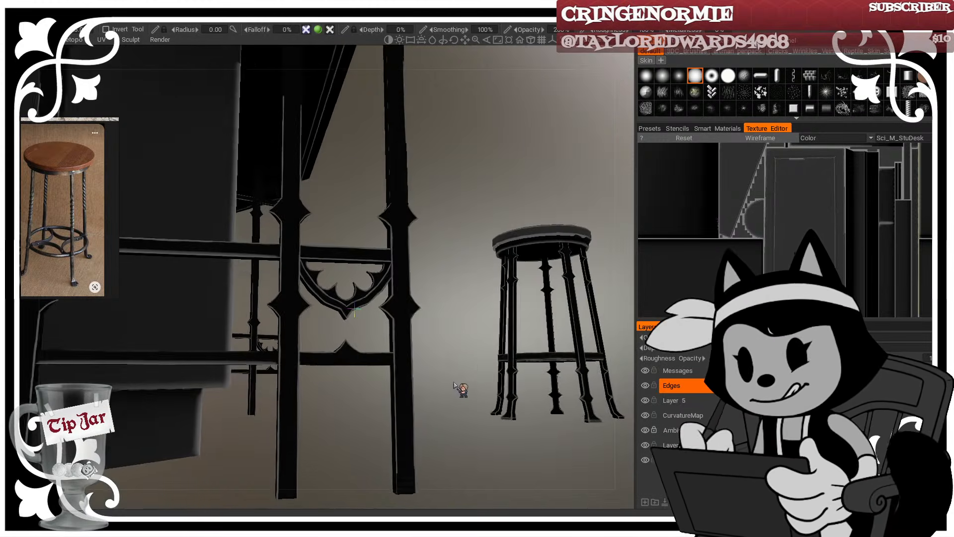
{"action": "left_click_drag", "start_coordinate": [453, 383], "coordinate": [474, 379]}
{"action": "middle_click_drag", "start_coordinate": [450, 390], "coordinate": [434, 325]}
{"action": "scroll", "coordinate": [433, 325], "scroll_direction": "up", "scroll_amount": 10}
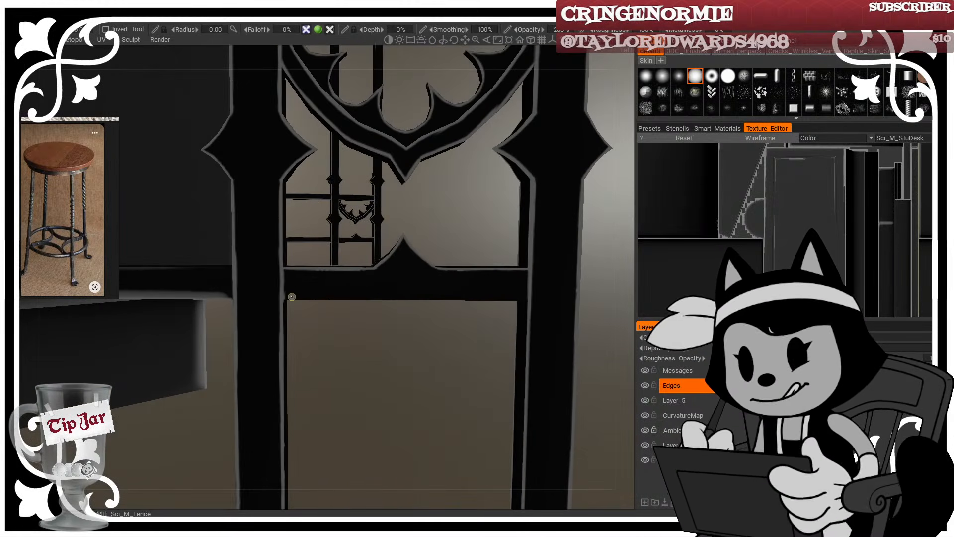
{"action": "left_click_drag", "start_coordinate": [283, 296], "coordinate": [514, 296]}
{"action": "key", "text": "ctrl+z"}
{"action": "left_click_drag", "start_coordinate": [285, 299], "coordinate": [483, 300]}
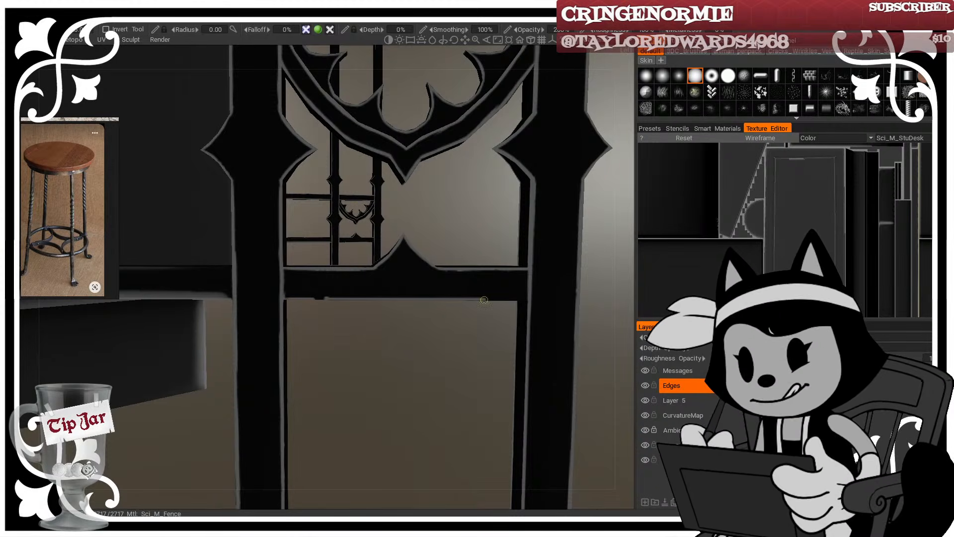
{"action": "mouse_move", "coordinate": [372, 366]}
{"action": "left_mouse_down"}
{"action": "mouse_move", "coordinate": [380, 300]}
{"action": "mouse_move", "coordinate": [374, 341]}
{"action": "left_mouse_up"}
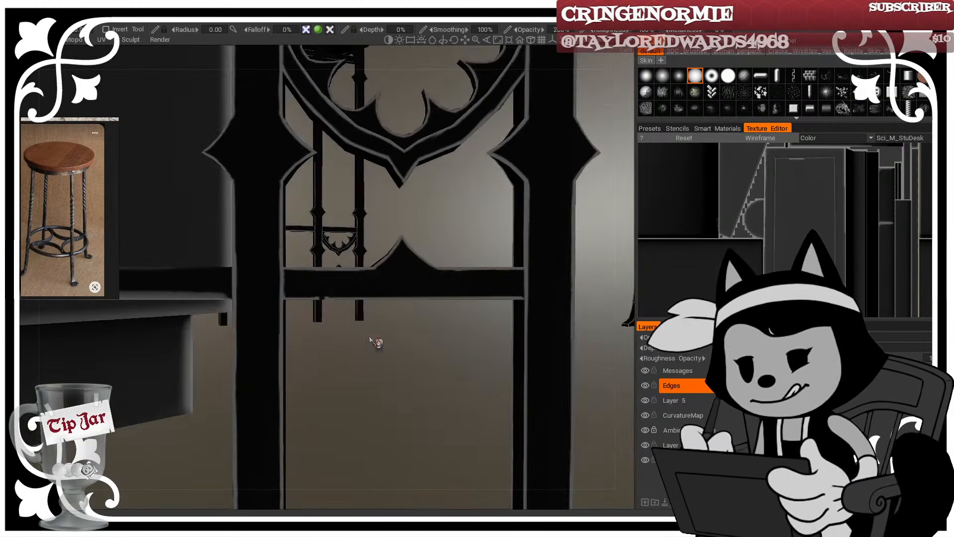
{"action": "key", "text": "ctrl+z"}
{"action": "left_click_drag", "start_coordinate": [283, 297], "coordinate": [478, 297]}
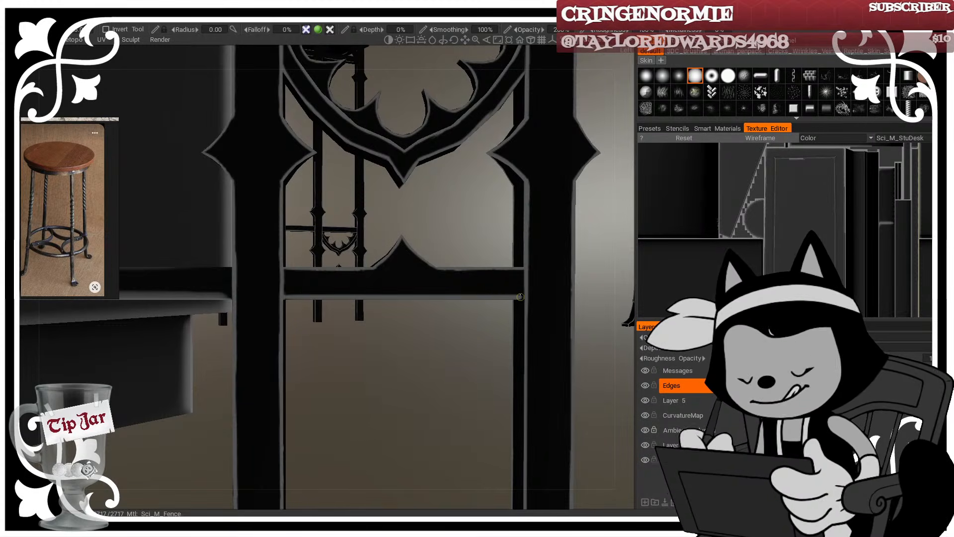
Step: Paint light highlights down the vertical edges of the desk leg's lower end to its foot
{"action": "middle_click_drag", "start_coordinate": [440, 378], "coordinate": [496, 386]}
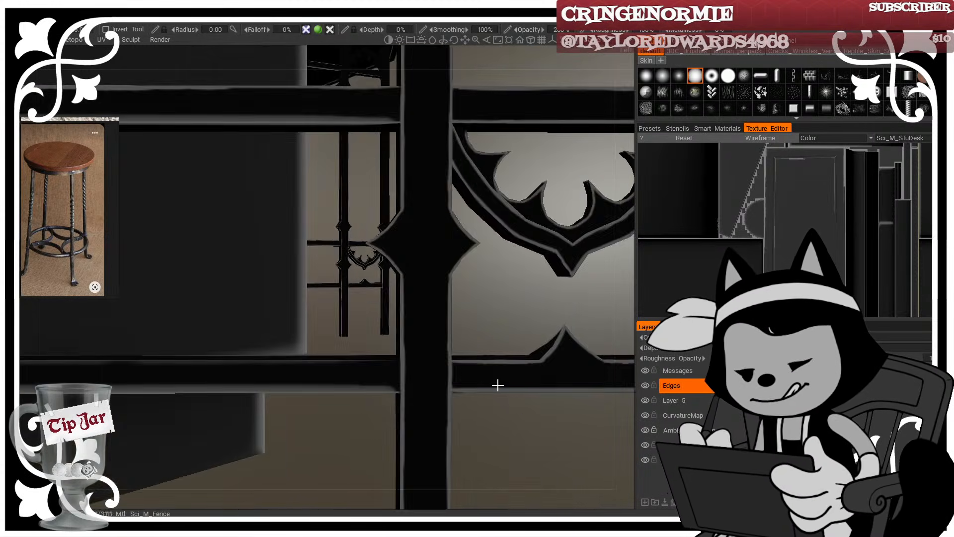
{"action": "right_click_drag", "start_coordinate": [496, 385], "coordinate": [436, 320]}
{"action": "mouse_move", "coordinate": [435, 320]}
{"action": "left_mouse_down"}
{"action": "mouse_move", "coordinate": [438, 361]}
{"action": "mouse_move", "coordinate": [429, 333]}
{"action": "left_mouse_up"}
{"action": "middle_click_drag", "start_coordinate": [434, 352], "coordinate": [401, 234]}
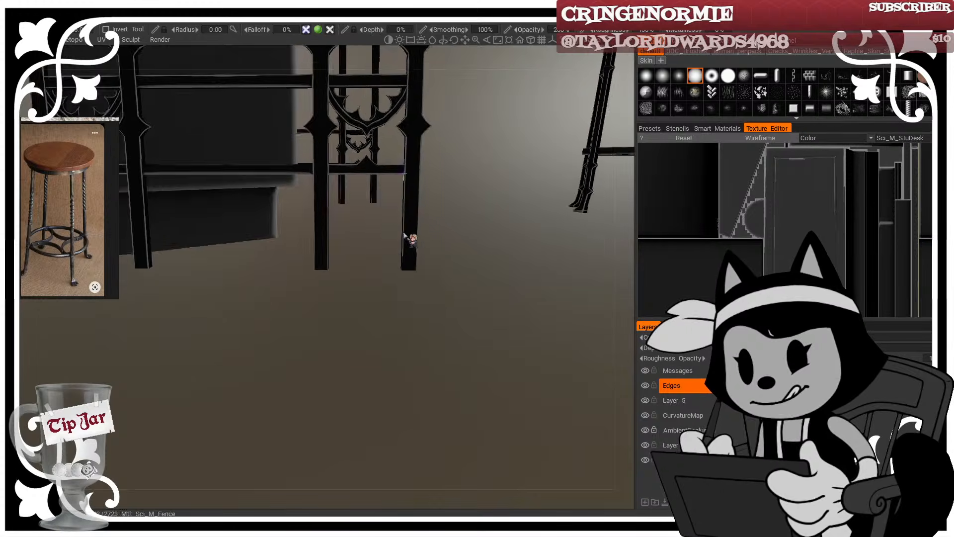
{"action": "left_click_drag", "start_coordinate": [401, 234], "coordinate": [466, 261]}
{"action": "middle_click_drag", "start_coordinate": [466, 261], "coordinate": [319, 370]}
{"action": "mouse_move", "coordinate": [319, 370]}
{"action": "left_mouse_down"}
{"action": "mouse_move", "coordinate": [368, 368]}
{"action": "mouse_move", "coordinate": [351, 304]}
{"action": "left_mouse_up"}
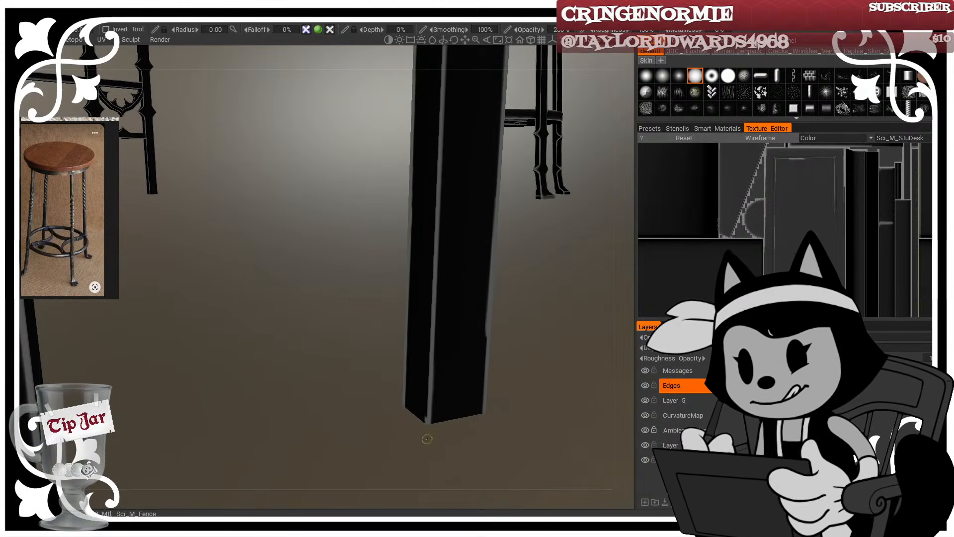
{"action": "left_click_drag", "start_coordinate": [349, 368], "coordinate": [492, 351]}
Step: Examine the edge highlights on the desk's legs and crossbars, close up and from a distance
{"action": "right_click_drag", "start_coordinate": [491, 350], "coordinate": [477, 310]}
{"action": "left_click_drag", "start_coordinate": [477, 310], "coordinate": [265, 229]}
{"action": "middle_click_drag", "start_coordinate": [265, 228], "coordinate": [303, 263]}
{"action": "left_click_drag", "start_coordinate": [358, 270], "coordinate": [404, 240]}
{"action": "middle_click_drag", "start_coordinate": [304, 185], "coordinate": [378, 236]}
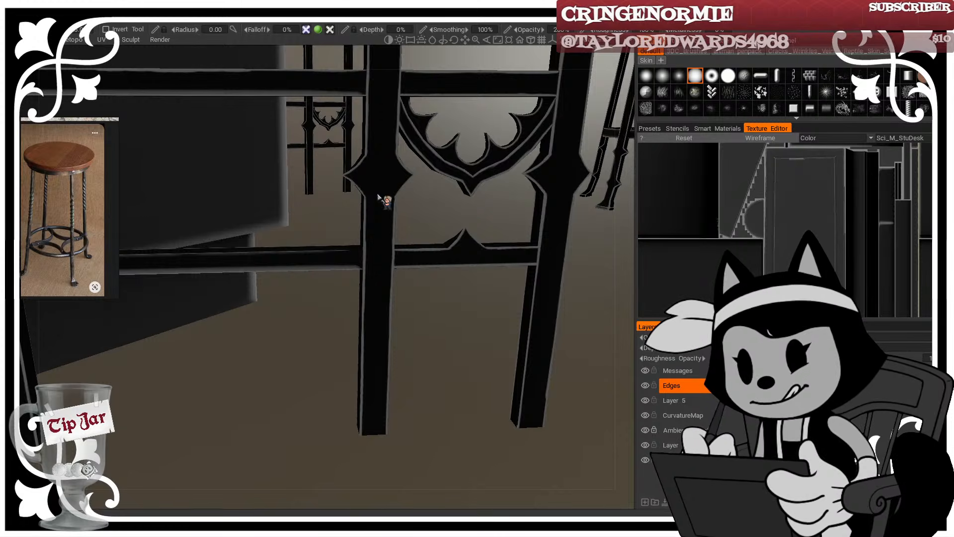
{"action": "middle_click_drag", "start_coordinate": [467, 160], "coordinate": [388, 264]}
{"action": "left_click_drag", "start_coordinate": [387, 264], "coordinate": [396, 245]}
{"action": "middle_click_drag", "start_coordinate": [396, 245], "coordinate": [400, 323]}
{"action": "right_click_drag", "start_coordinate": [400, 324], "coordinate": [388, 264]}
{"action": "mouse_move", "coordinate": [388, 265]}
{"action": "left_mouse_down"}
{"action": "mouse_move", "coordinate": [418, 273]}
{"action": "mouse_move", "coordinate": [379, 279]}
{"action": "left_mouse_up"}
{"action": "right_click_drag", "start_coordinate": [379, 279], "coordinate": [391, 285]}
{"action": "left_click_drag", "start_coordinate": [392, 285], "coordinate": [434, 266]}
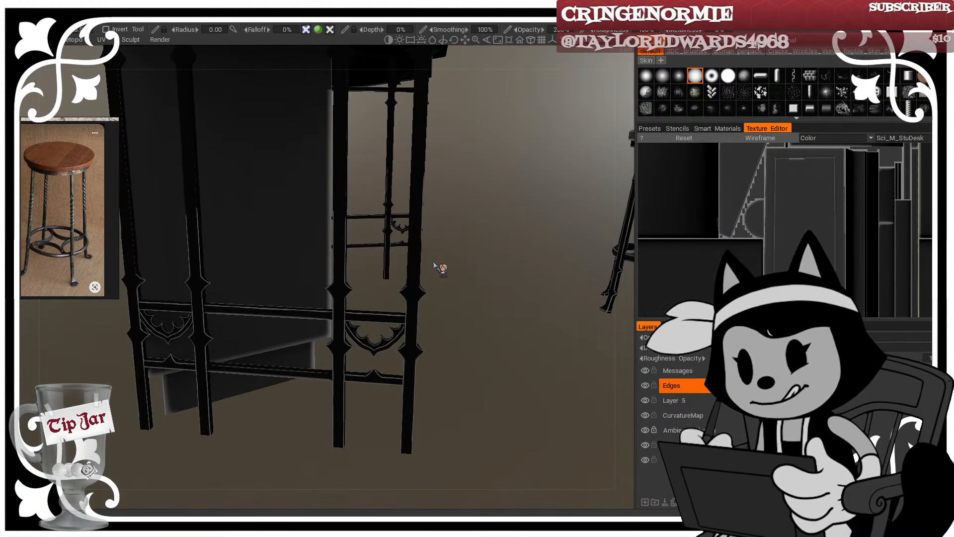
{"action": "right_click_drag", "start_coordinate": [532, 393], "coordinate": [521, 386]}
{"action": "left_click_drag", "start_coordinate": [530, 389], "coordinate": [379, 276]}
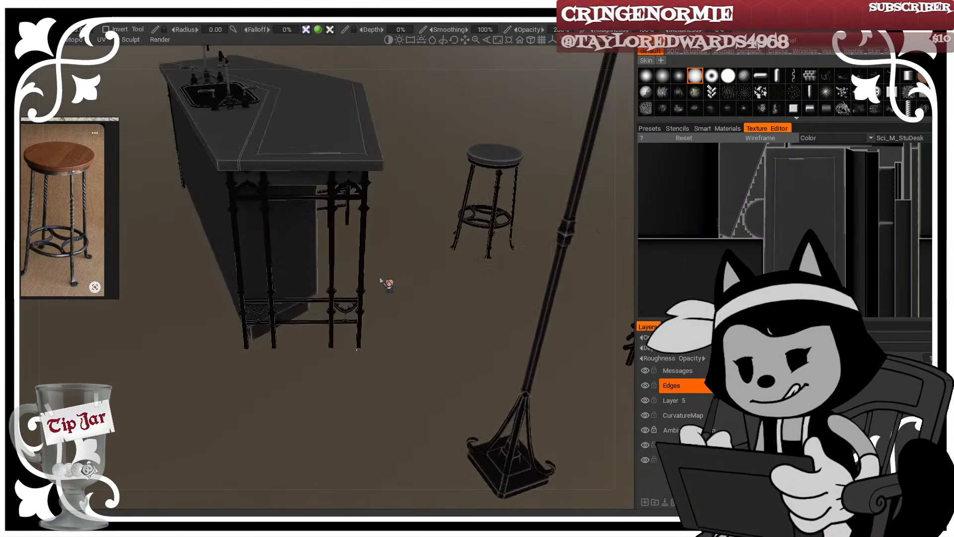
{"action": "right_click_drag", "start_coordinate": [379, 276], "coordinate": [413, 312]}
{"action": "left_click_drag", "start_coordinate": [412, 313], "coordinate": [445, 226]}
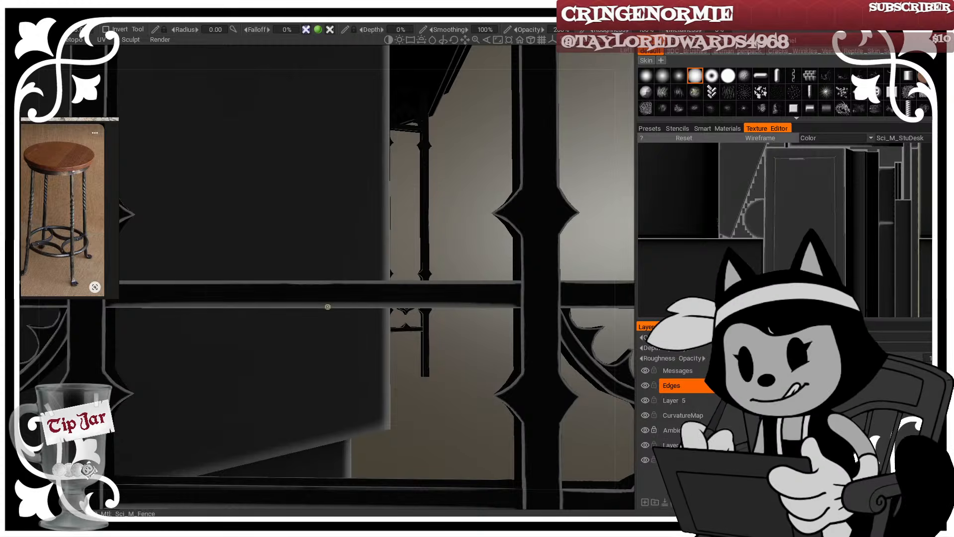
Step: Paint a light highlight along the top edge of the long lower crossbar between the leg pairs
{"action": "middle_click_drag", "start_coordinate": [521, 422], "coordinate": [333, 414], "text": "alt"}
{"action": "right_click_drag", "start_coordinate": [334, 413], "coordinate": [336, 369], "text": "alt"}
{"action": "left_click_drag", "start_coordinate": [336, 369], "coordinate": [300, 284], "text": "alt"}
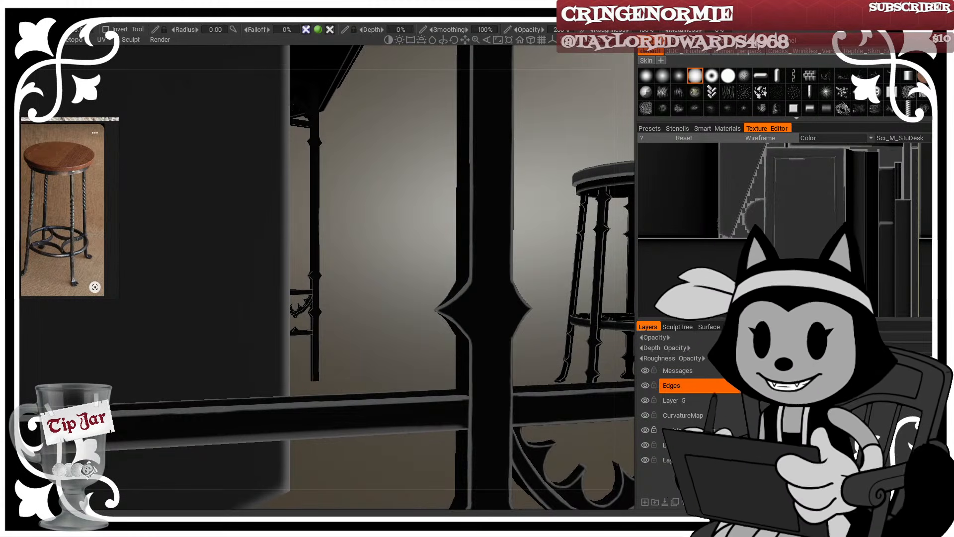
{"action": "left_click_drag", "start_coordinate": [168, 346], "coordinate": [279, 279], "text": "alt"}
{"action": "right_click_drag", "start_coordinate": [278, 279], "coordinate": [330, 278], "text": "alt"}
{"action": "left_click_drag", "start_coordinate": [330, 279], "coordinate": [358, 300], "text": "alt"}
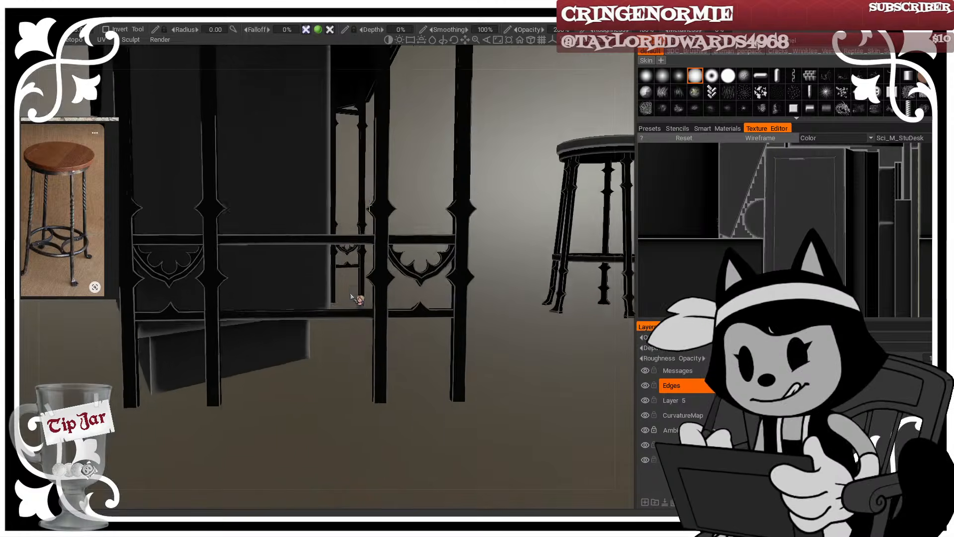
{"action": "right_click_drag", "start_coordinate": [357, 300], "coordinate": [385, 302], "text": "alt"}
{"action": "left_click_drag", "start_coordinate": [385, 300], "coordinate": [381, 281], "text": "alt"}
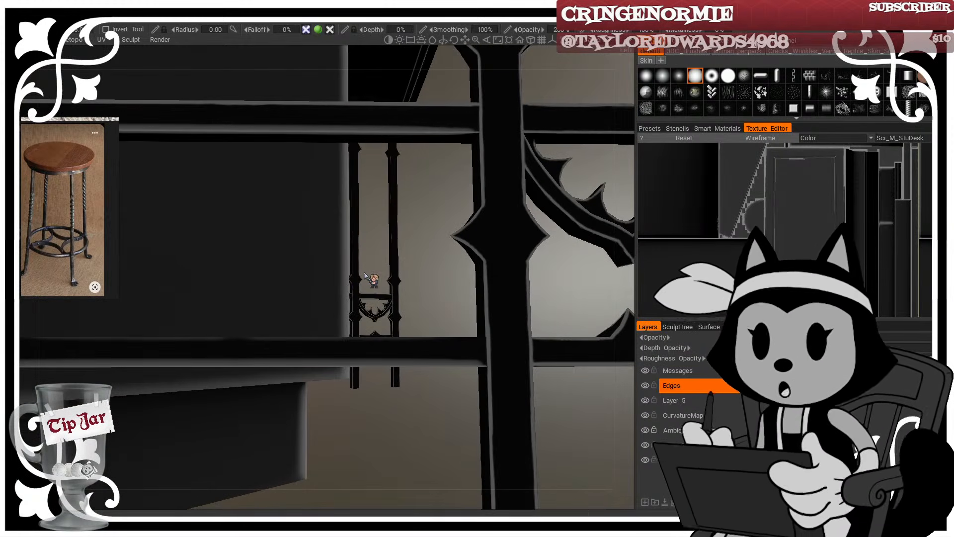
{"action": "mouse_move", "coordinate": [222, 338]}
{"action": "left_mouse_down"}
{"action": "mouse_move", "coordinate": [478, 337]}
{"action": "mouse_move", "coordinate": [223, 337]}
{"action": "left_mouse_up"}
{"action": "left_click_drag", "start_coordinate": [153, 339], "coordinate": [451, 338]}
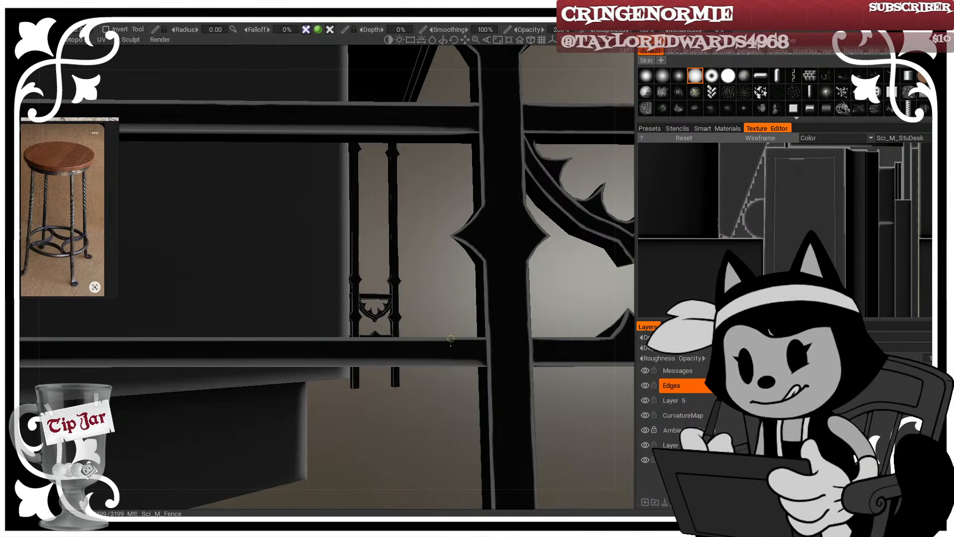
Step: Examine the reverse side of the desk's leg framework for edges that still lack highlights
{"action": "scroll", "coordinate": [507, 394], "scroll_direction": "down", "scroll_amount": 5}
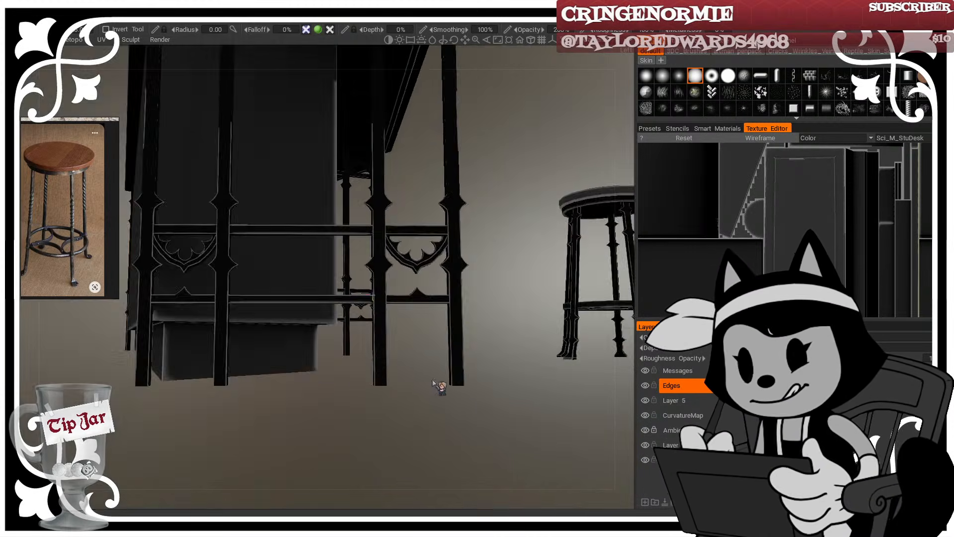
{"action": "left_click_drag", "start_coordinate": [434, 381], "coordinate": [443, 401], "text": "alt"}
{"action": "scroll", "coordinate": [446, 243], "scroll_direction": "up", "scroll_amount": 3}
{"action": "middle_click_drag", "start_coordinate": [446, 244], "coordinate": [410, 313], "text": "alt"}
{"action": "left_click_drag", "start_coordinate": [411, 314], "coordinate": [287, 281], "text": "alt"}
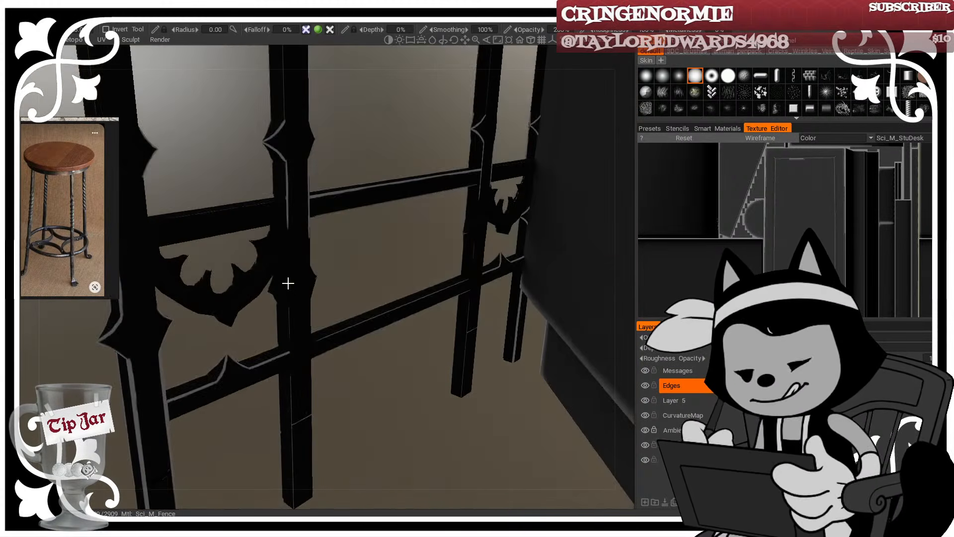
{"action": "middle_click_drag", "start_coordinate": [288, 281], "coordinate": [396, 298], "text": "alt"}
{"action": "scroll", "coordinate": [396, 299], "scroll_direction": "up", "scroll_amount": 3}
{"action": "mouse_move", "coordinate": [396, 298]}
{"action": "left_mouse_down", "text": "alt"}
{"action": "mouse_move", "coordinate": [395, 309]}
{"action": "mouse_move", "coordinate": [381, 295]}
{"action": "left_mouse_up", "text": "alt"}
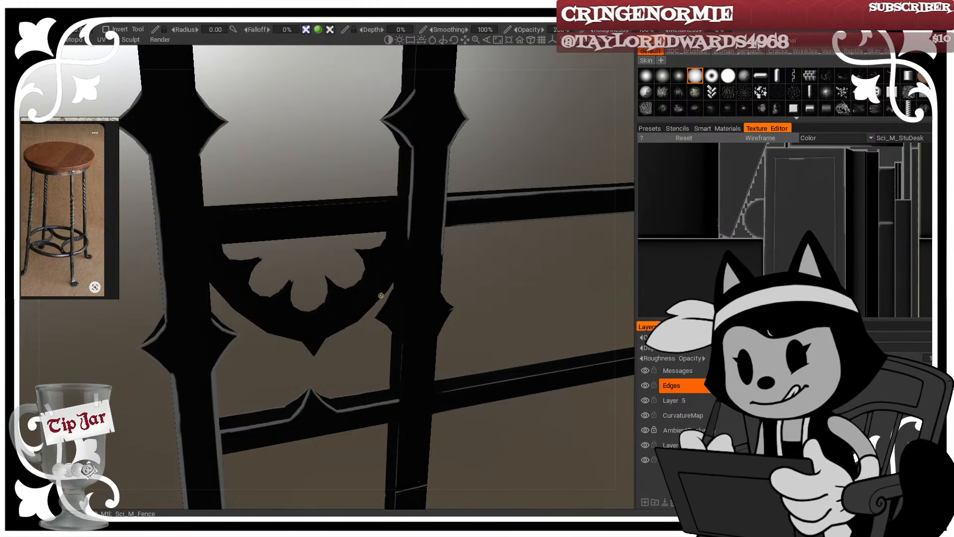
{"action": "middle_click_drag", "start_coordinate": [381, 295], "coordinate": [221, 363]}
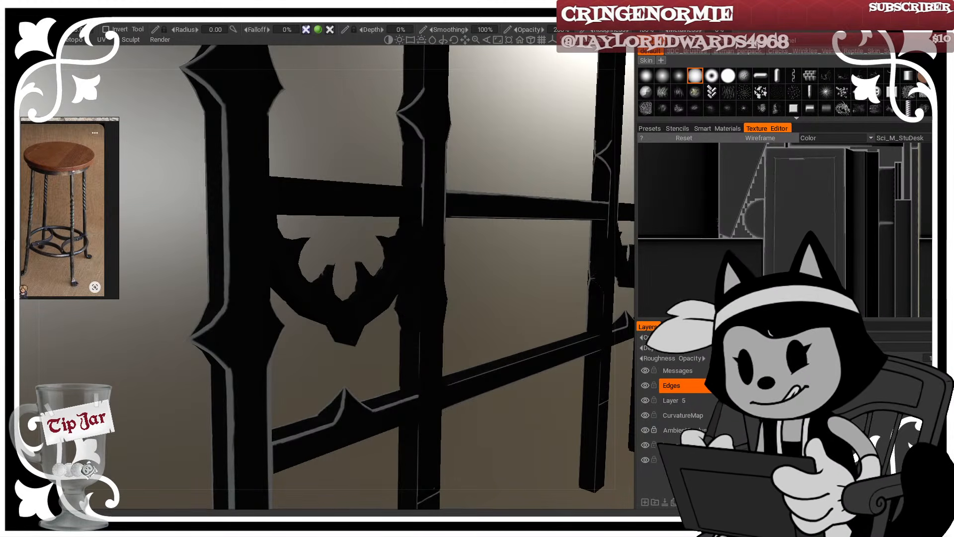
Step: Paint a light highlight along the leg's inner edge between its two diamond-shaped knobs, using the wireframe as a guide
{"action": "key", "text": "e"}
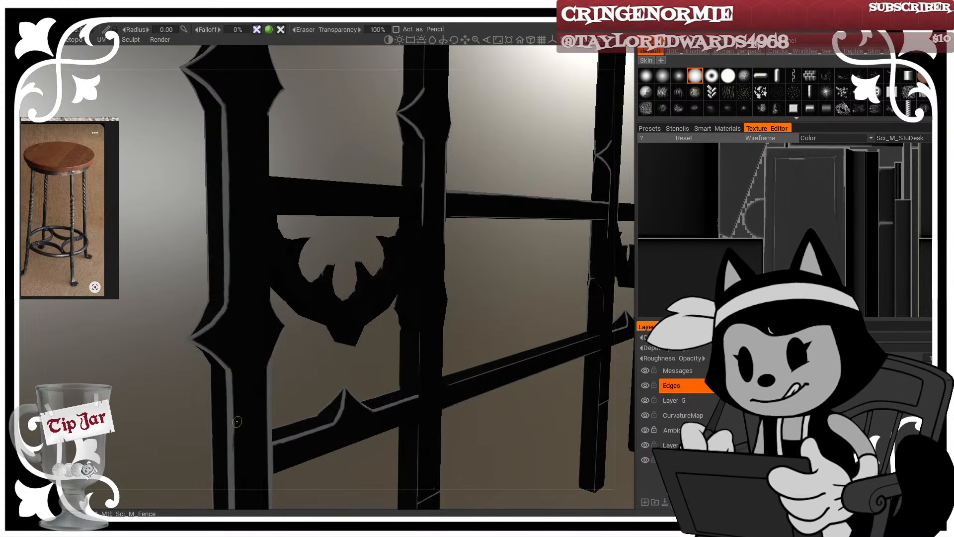
{"action": "left_click", "coordinate": [24, 89]}
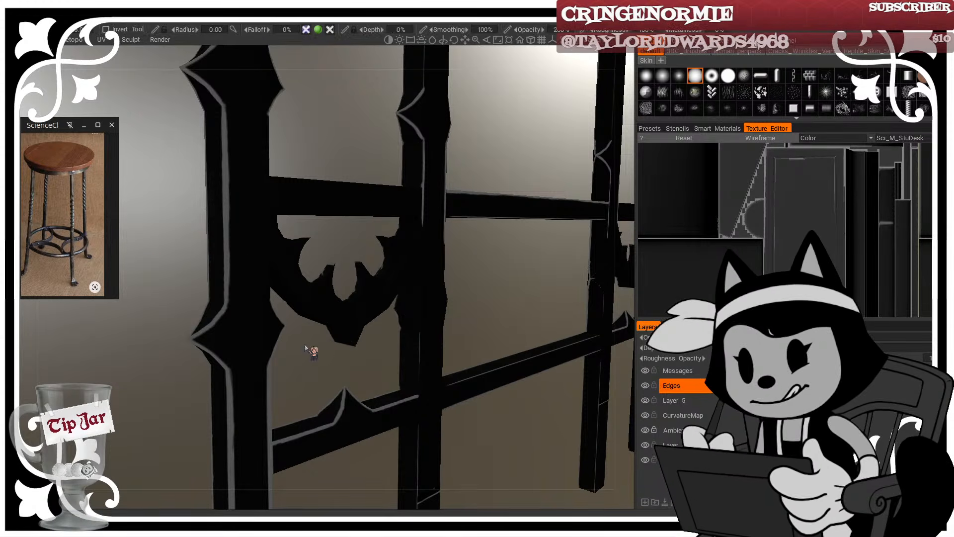
{"action": "middle_click_drag", "start_coordinate": [355, 379], "coordinate": [203, 314]}
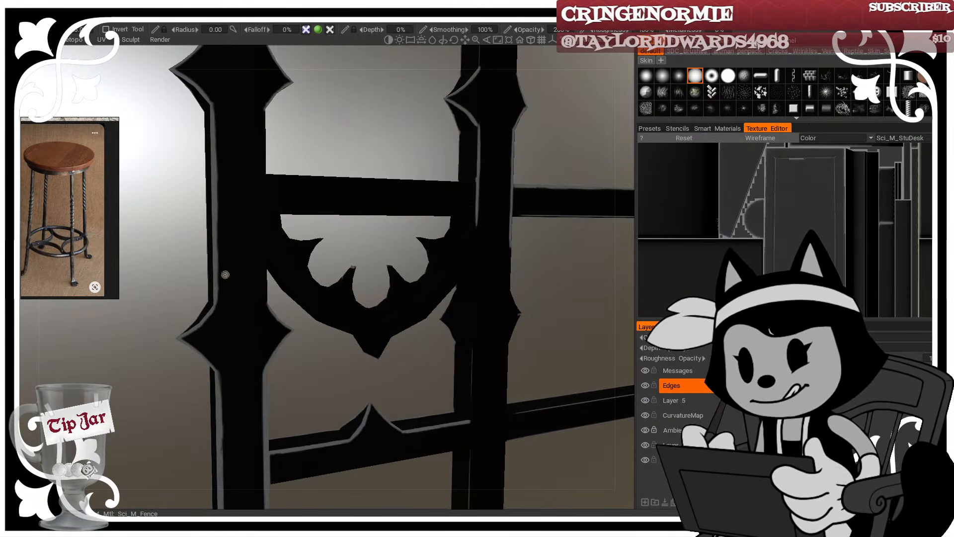
{"action": "left_click_drag", "start_coordinate": [315, 382], "coordinate": [297, 400]}
{"action": "key", "text": "w"}
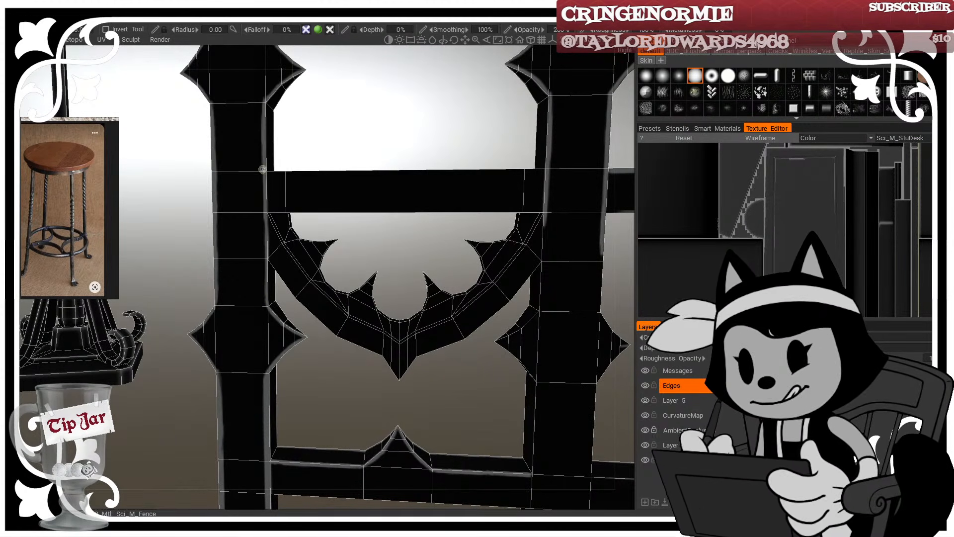
{"action": "left_click_drag", "start_coordinate": [266, 192], "coordinate": [266, 297]}
{"action": "left_click_drag", "start_coordinate": [266, 259], "coordinate": [267, 300]}
{"action": "key", "text": "w"}
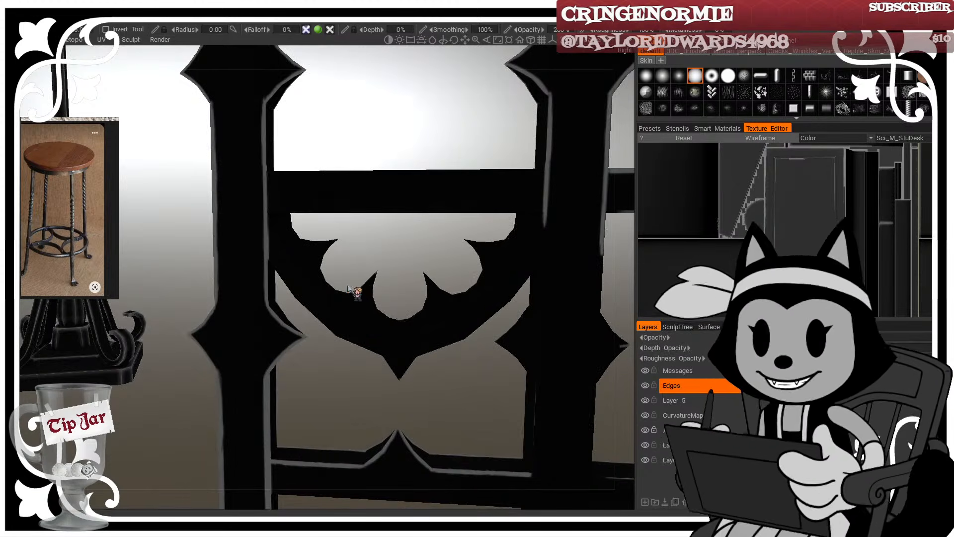
Step: Paint light highlights around the inner point of the outer leg's diamond knob and down the leg edge below it, using the wireframe as a guide
{"action": "left_click_drag", "start_coordinate": [349, 293], "coordinate": [397, 295], "text": "alt"}
{"action": "middle_click_drag", "start_coordinate": [398, 295], "coordinate": [449, 261], "text": "alt"}
{"action": "right_click_drag", "start_coordinate": [449, 262], "coordinate": [455, 263], "text": "alt"}
{"action": "left_click_drag", "start_coordinate": [470, 159], "coordinate": [516, 141], "text": "alt"}
{"action": "key", "text": "w"}
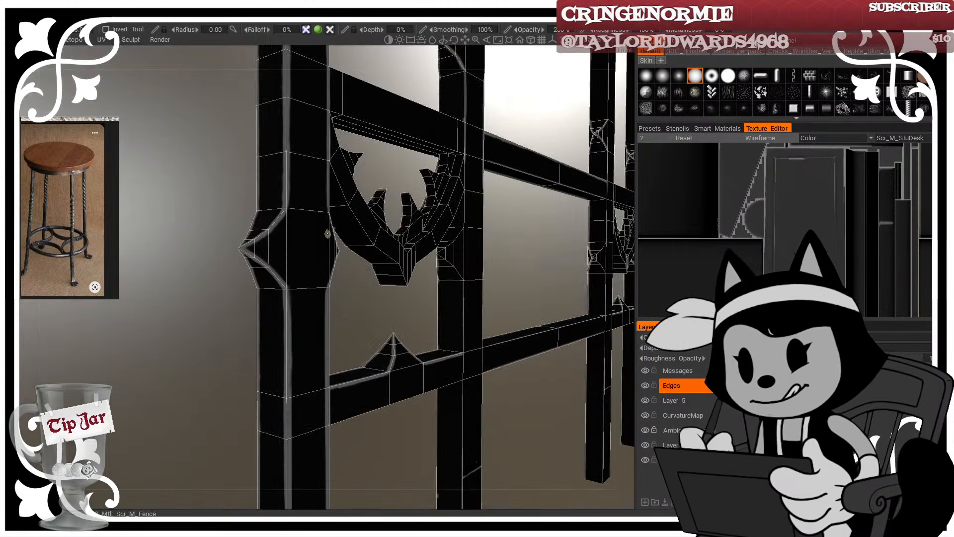
{"action": "left_click_drag", "start_coordinate": [315, 287], "coordinate": [323, 301], "text": "alt"}
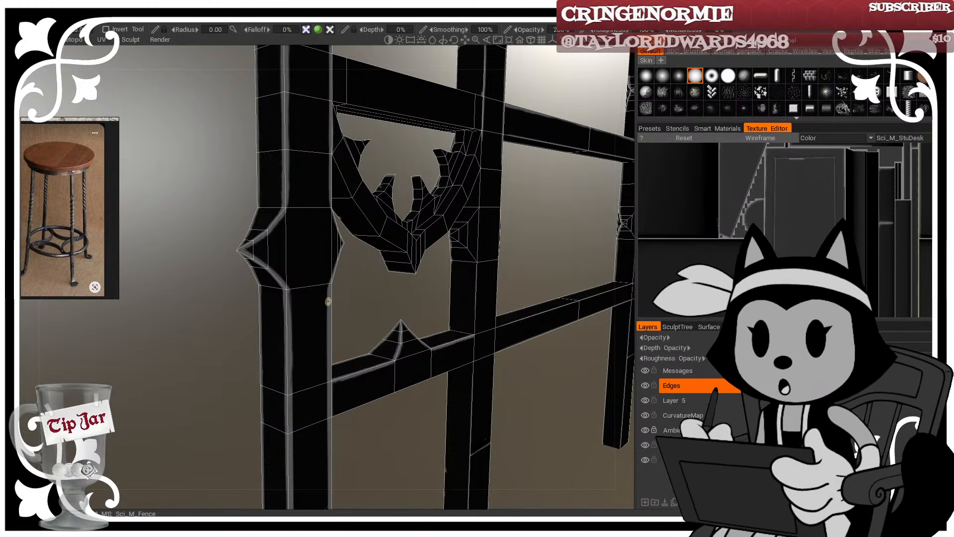
{"action": "left_click_drag", "start_coordinate": [408, 441], "coordinate": [377, 448]}
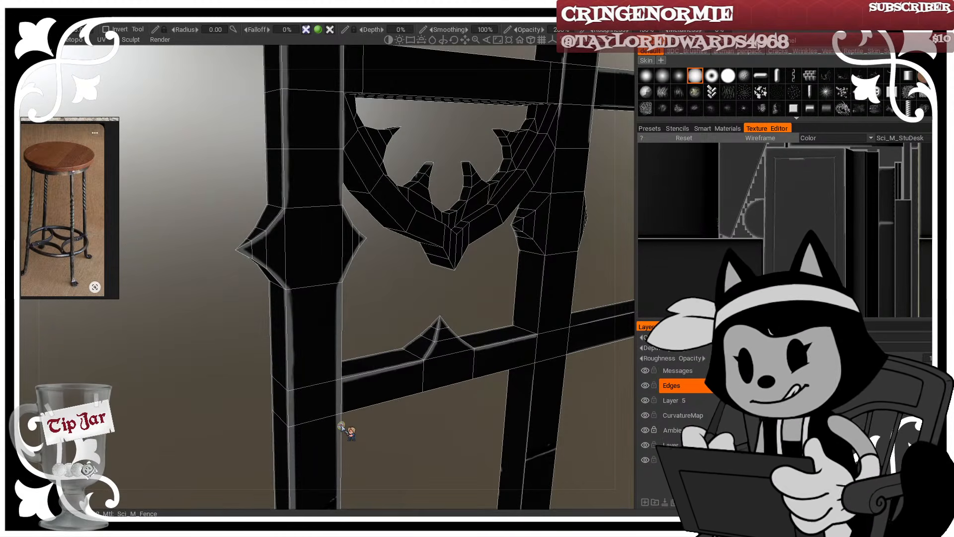
Step: Paint light highlights down both long edges of the neighbouring leg, from below its diamond knob to the foot
{"action": "scroll", "coordinate": [324, 398], "scroll_direction": "up", "scroll_amount": 6}
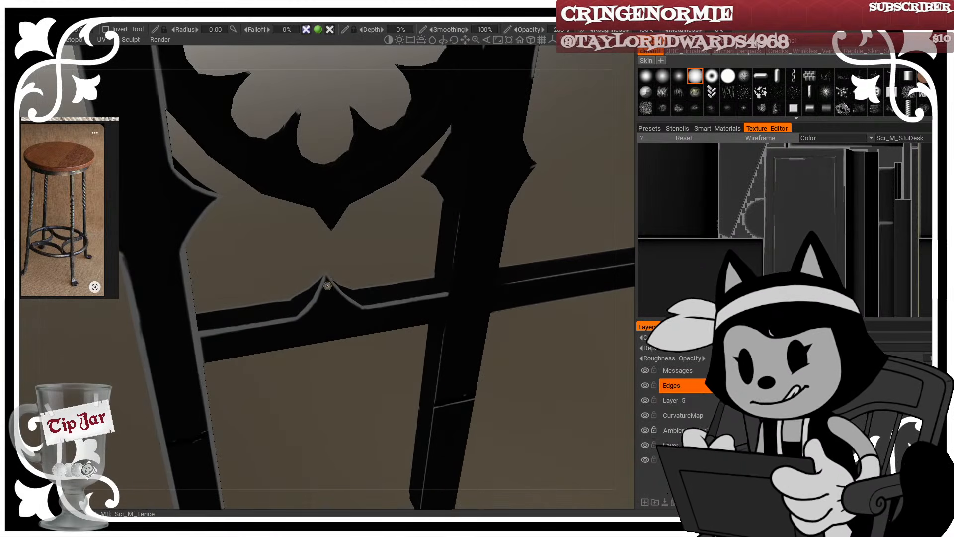
{"action": "mouse_move", "coordinate": [320, 294]}
{"action": "left_mouse_down", "text": "alt"}
{"action": "mouse_move", "coordinate": [322, 277]}
{"action": "mouse_move", "coordinate": [349, 255]}
{"action": "left_mouse_up", "text": "alt"}
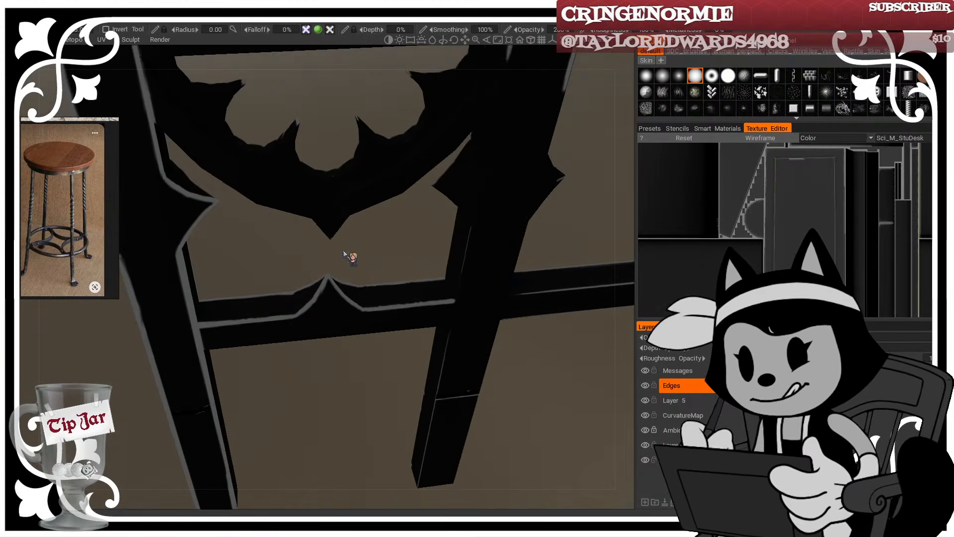
{"action": "left_click_drag", "start_coordinate": [408, 273], "coordinate": [433, 211], "text": "alt"}
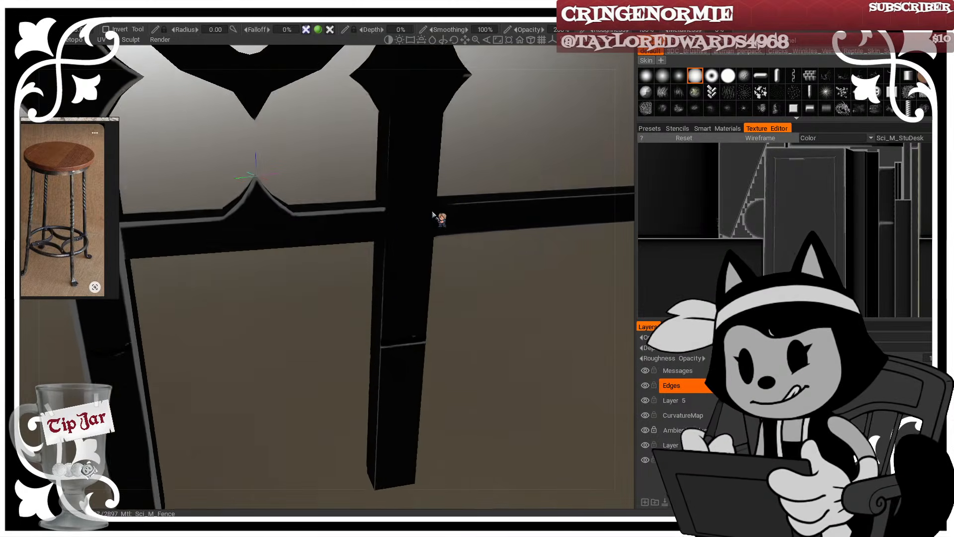
{"action": "key", "text": "5"}
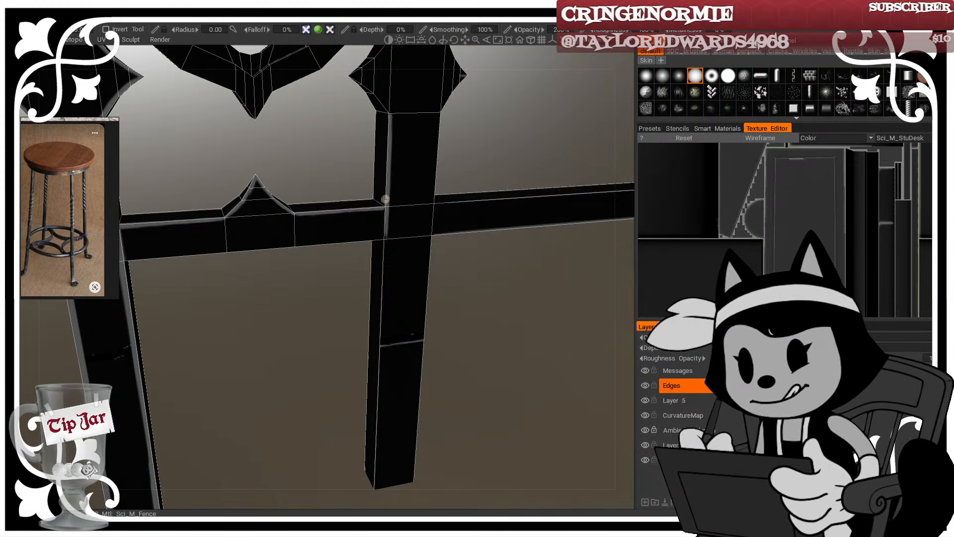
{"action": "left_click_drag", "start_coordinate": [385, 199], "coordinate": [378, 482]}
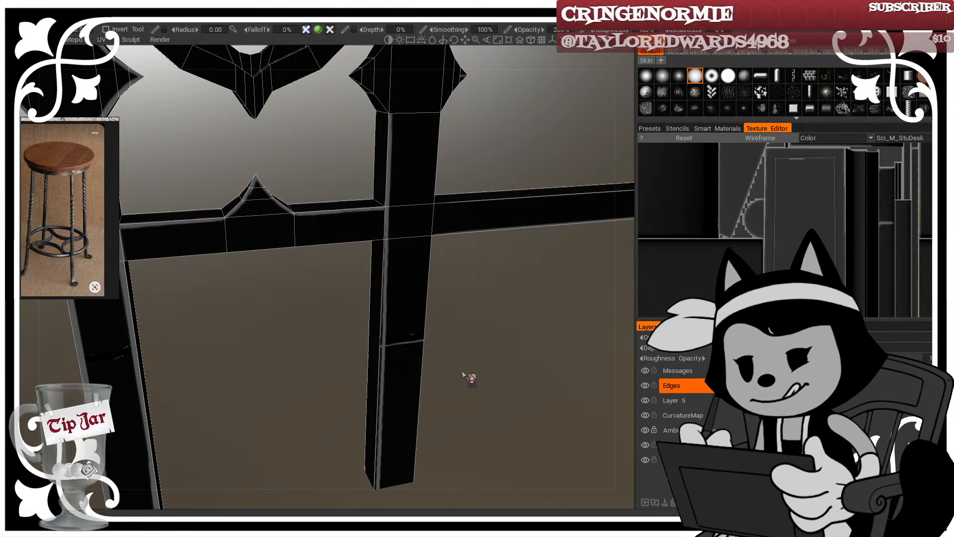
{"action": "left_click_drag", "start_coordinate": [462, 374], "coordinate": [453, 343]}
{"action": "key", "text": "ctrl+z"}
{"action": "left_click_drag", "start_coordinate": [384, 198], "coordinate": [381, 267]}
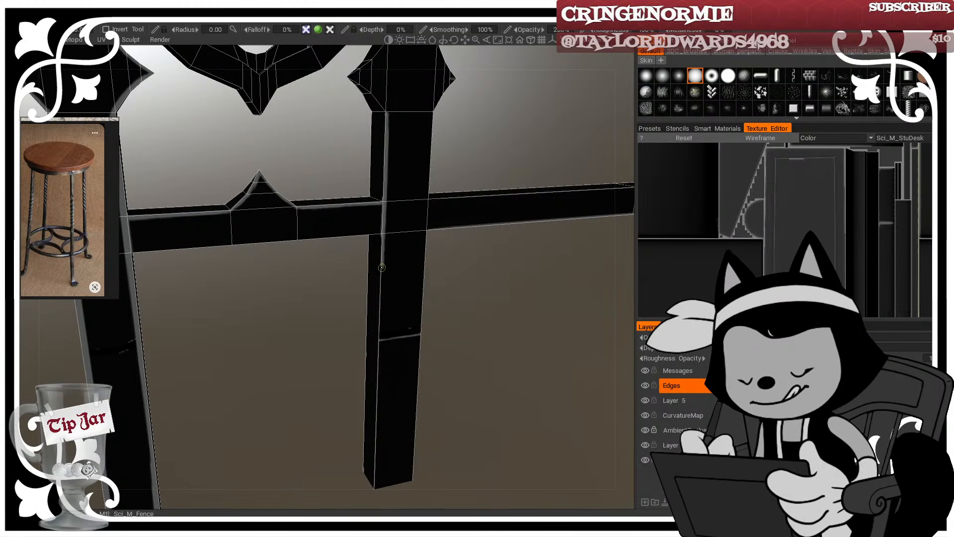
{"action": "left_click_drag", "start_coordinate": [381, 339], "coordinate": [375, 503]}
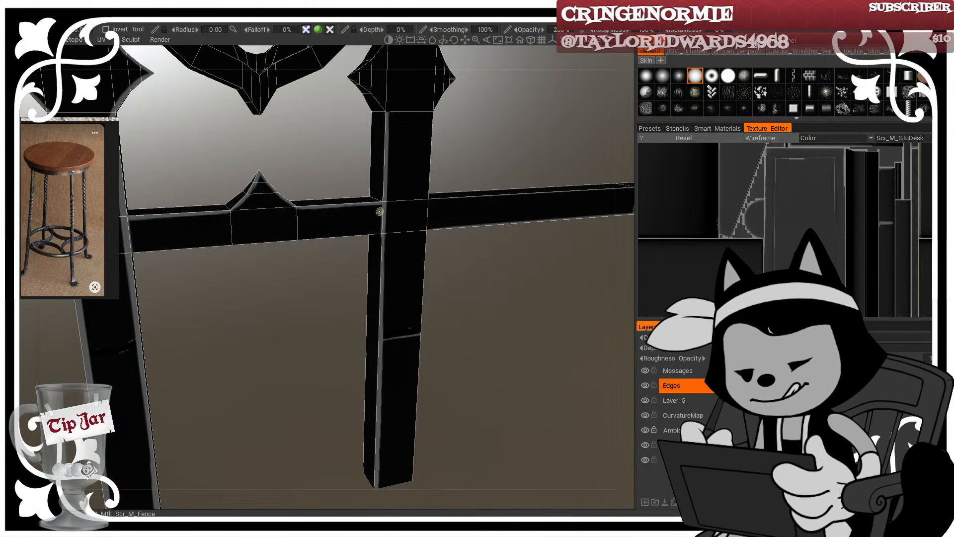
{"action": "left_click_drag", "start_coordinate": [465, 274], "coordinate": [440, 287]}
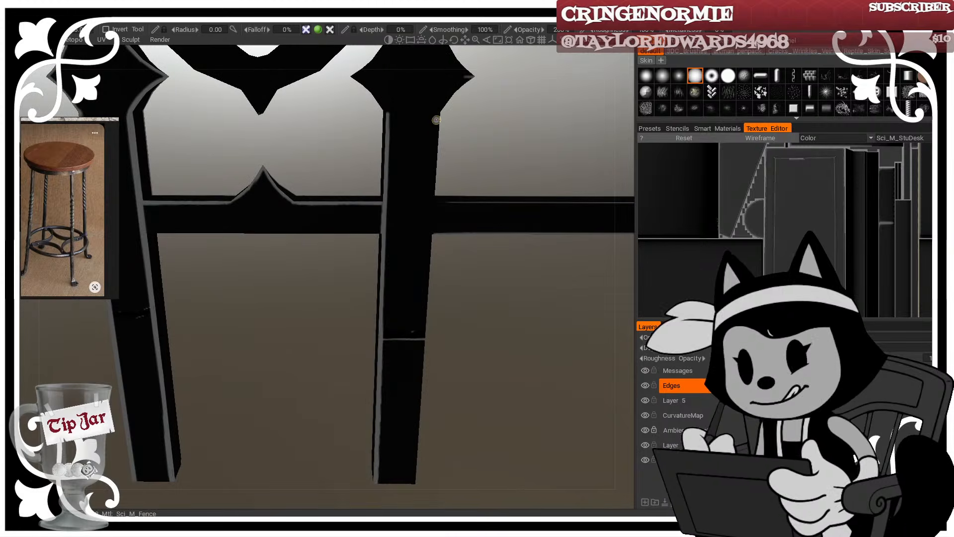
{"action": "left_click_drag", "start_coordinate": [437, 117], "coordinate": [414, 448]}
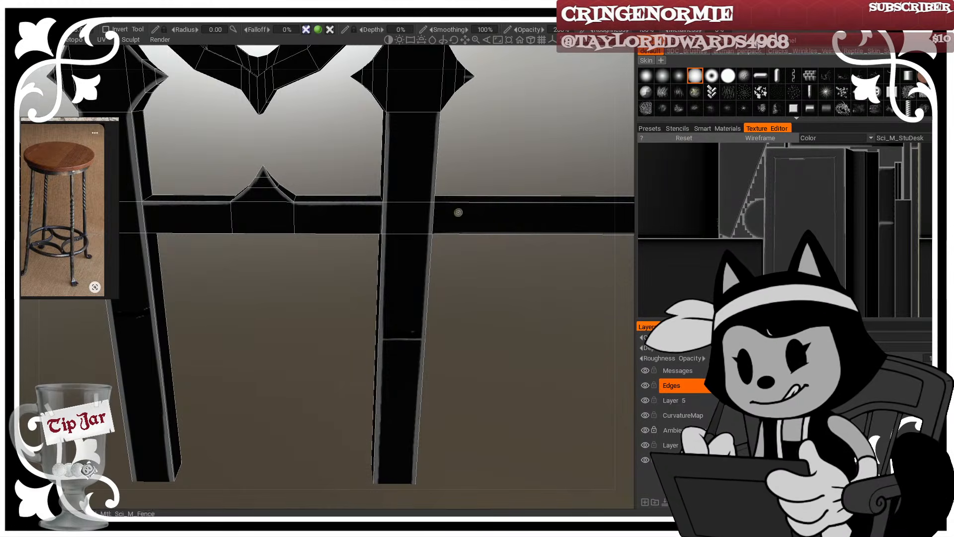
Step: Paint light highlights around both points of that leg's diamond knob and along the leg edges just above it
{"action": "middle_click_drag", "start_coordinate": [545, 99], "coordinate": [492, 230]}
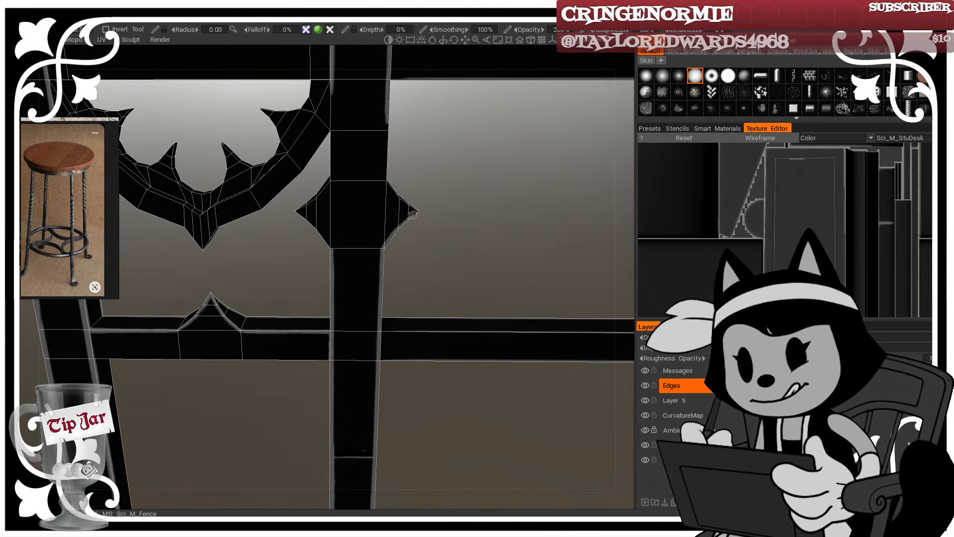
{"action": "left_click_drag", "start_coordinate": [384, 247], "coordinate": [388, 205], "text": "alt"}
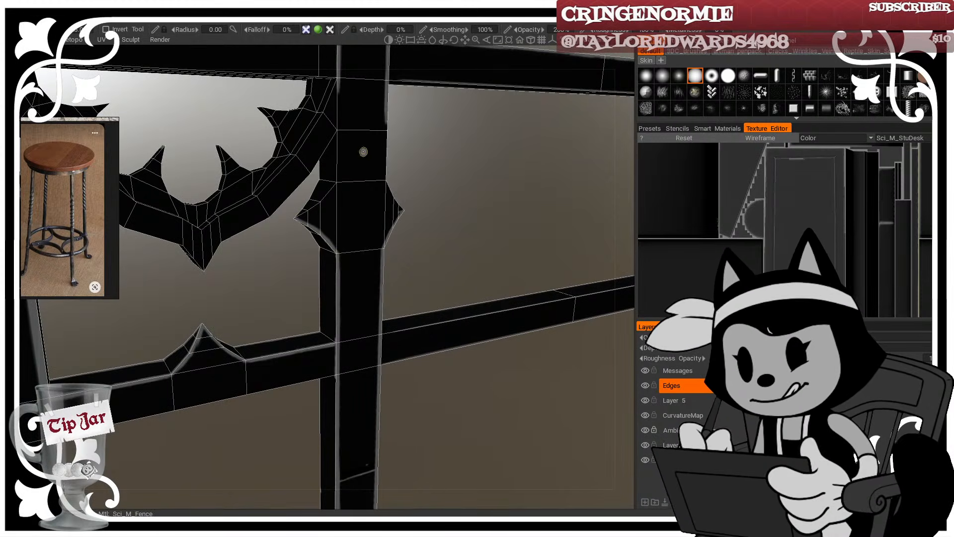
{"action": "left_click_drag", "start_coordinate": [443, 150], "coordinate": [453, 144], "text": "alt"}
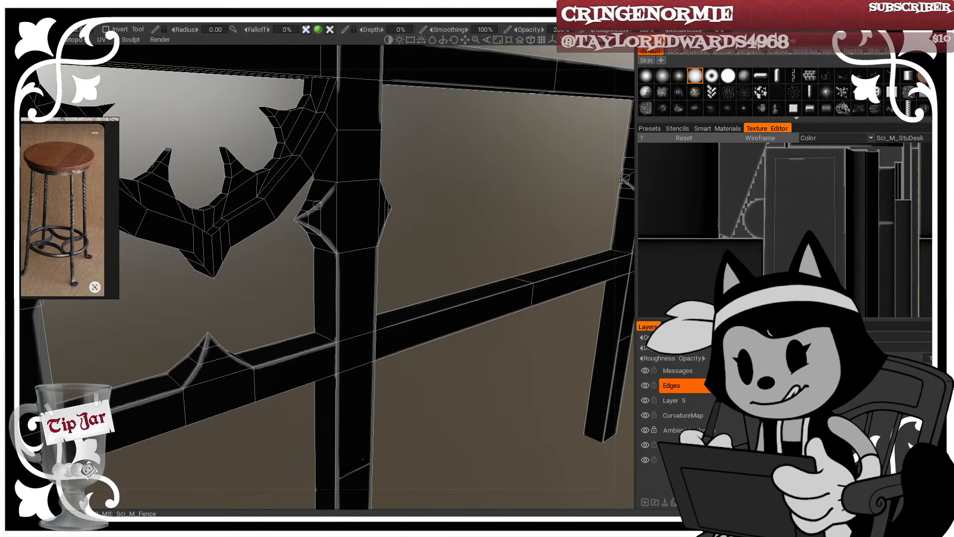
{"action": "left_click_drag", "start_coordinate": [360, 163], "coordinate": [369, 109], "text": "alt"}
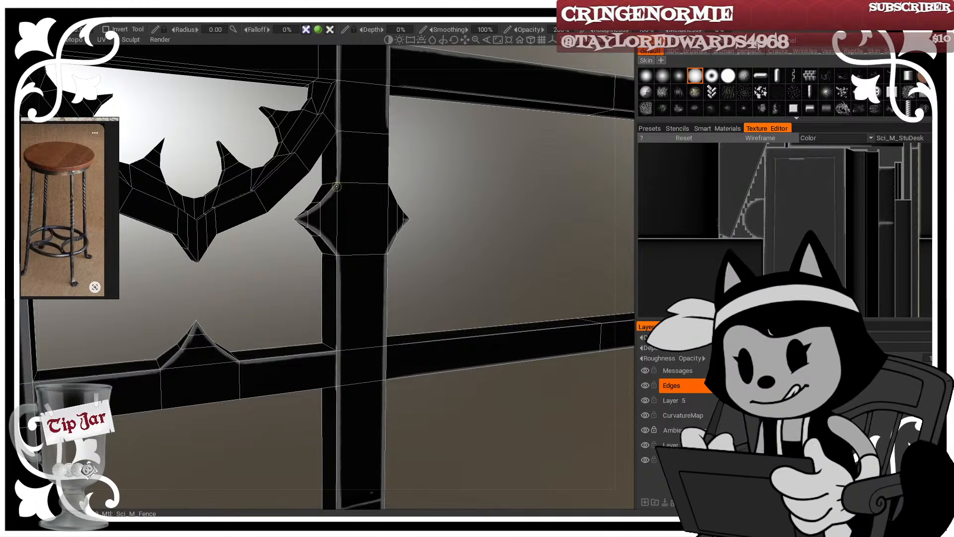
{"action": "left_click_drag", "start_coordinate": [336, 187], "coordinate": [385, 149], "text": "alt"}
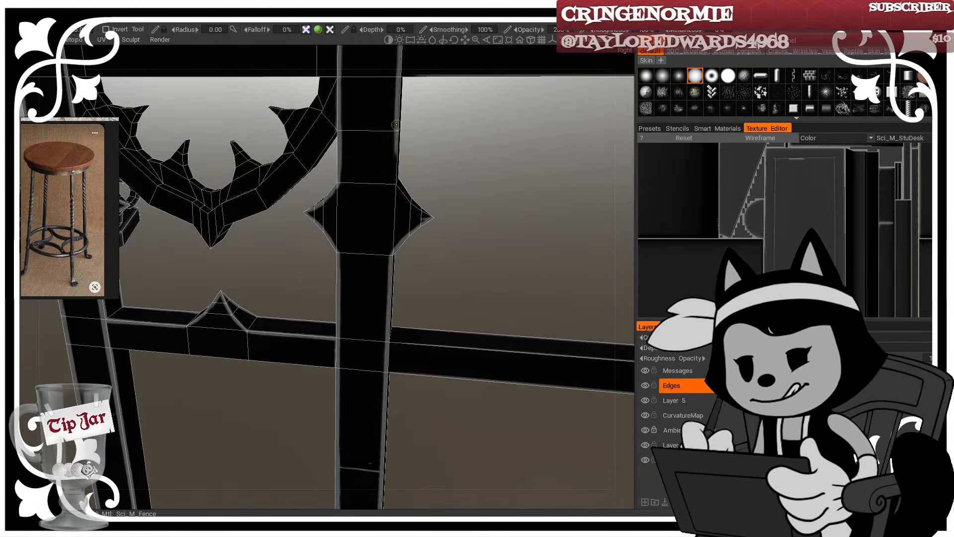
{"action": "left_click_drag", "start_coordinate": [440, 171], "coordinate": [394, 182], "text": "alt"}
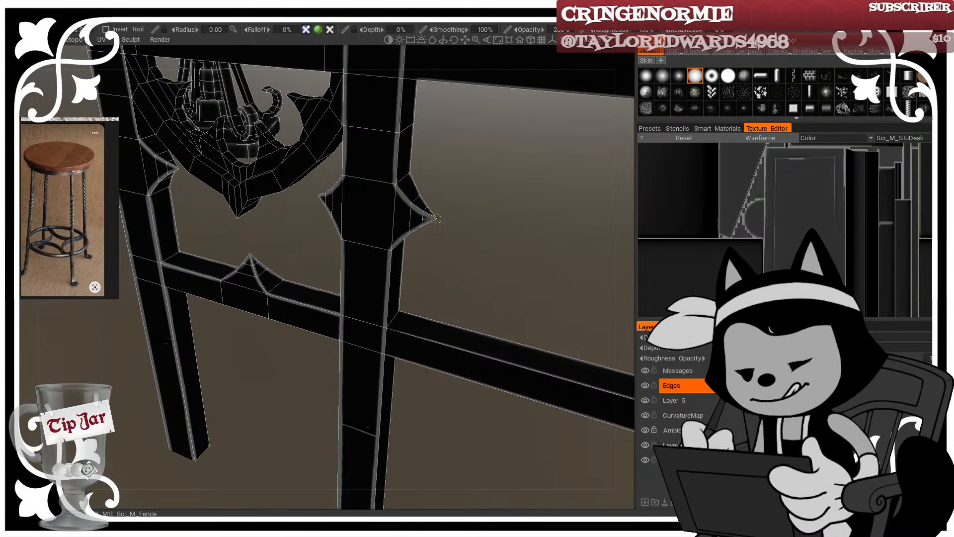
{"action": "left_click_drag", "start_coordinate": [464, 223], "coordinate": [505, 224], "text": "alt"}
{"action": "key", "text": "w"}
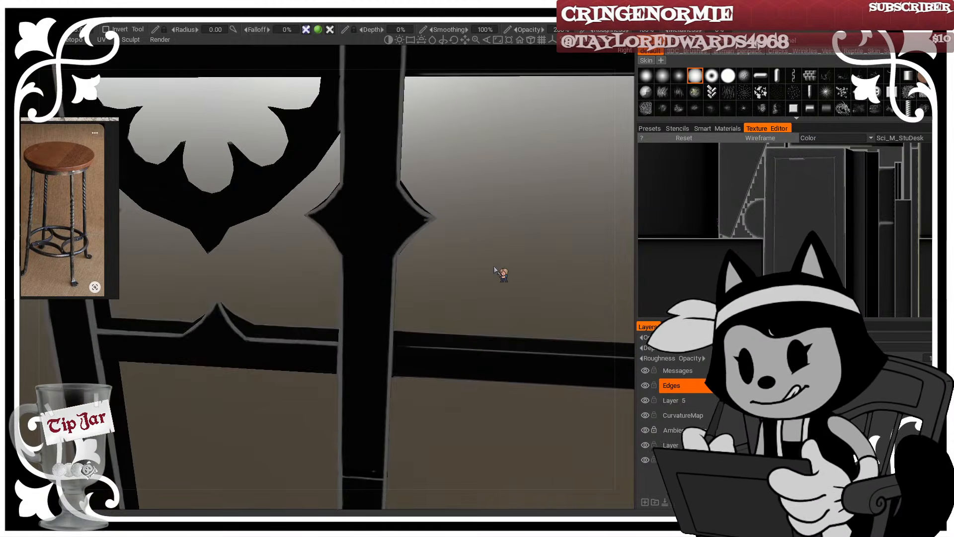
Step: Paint a light highlight on the unpainted leg beside the gothic arch, along its arch-side edge between the two diamond knobs
{"action": "left_click_drag", "start_coordinate": [494, 269], "coordinate": [600, 286], "text": "alt"}
{"action": "right_click_drag", "start_coordinate": [601, 285], "coordinate": [392, 281], "text": "alt"}
{"action": "left_click_drag", "start_coordinate": [392, 281], "coordinate": [480, 210], "text": "alt"}
{"action": "right_click_drag", "start_coordinate": [456, 212], "coordinate": [468, 219], "text": "alt"}
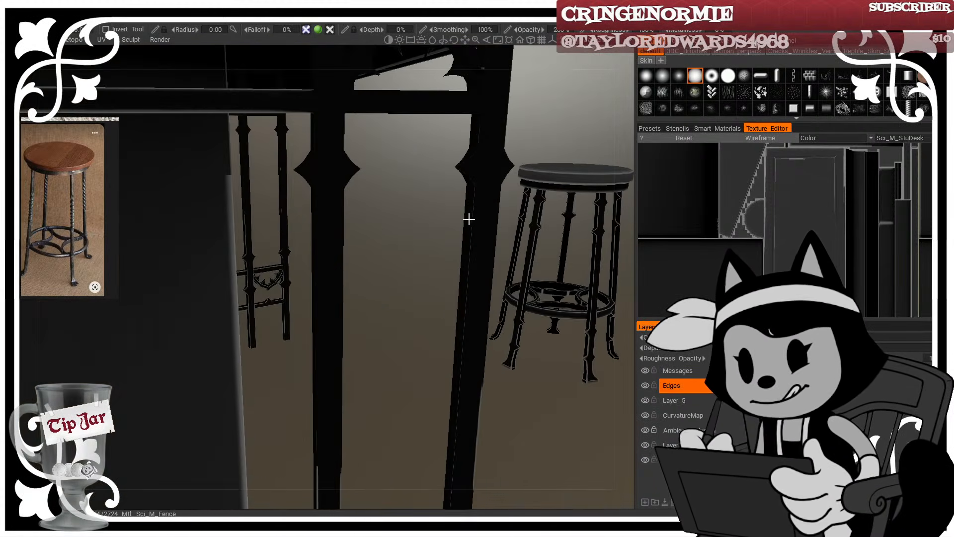
{"action": "middle_click_drag", "start_coordinate": [469, 220], "coordinate": [449, 234], "text": "alt"}
{"action": "right_click_drag", "start_coordinate": [448, 234], "coordinate": [466, 241], "text": "alt"}
{"action": "middle_click_drag", "start_coordinate": [466, 241], "coordinate": [459, 280], "text": "alt"}
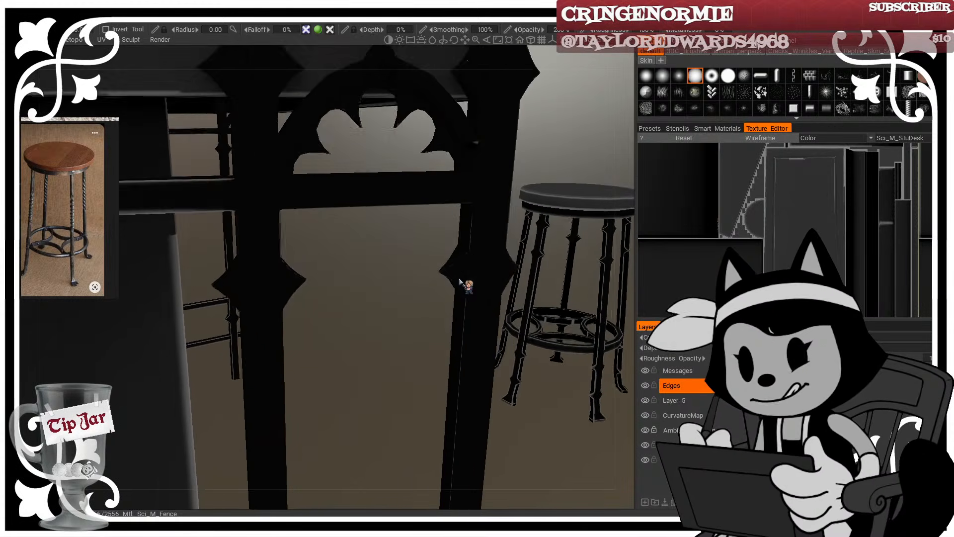
{"action": "left_click_drag", "start_coordinate": [460, 281], "coordinate": [411, 273], "text": "alt"}
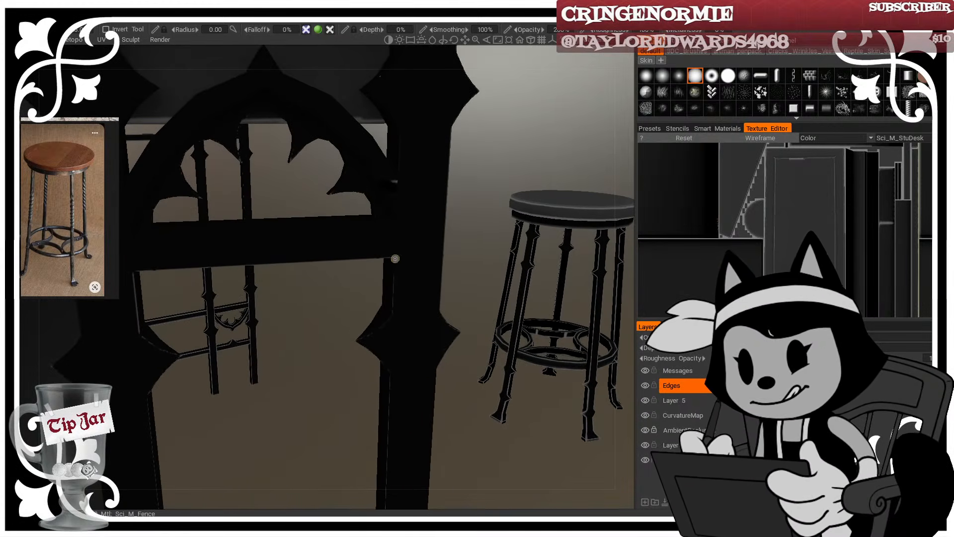
{"action": "key", "text": "w"}
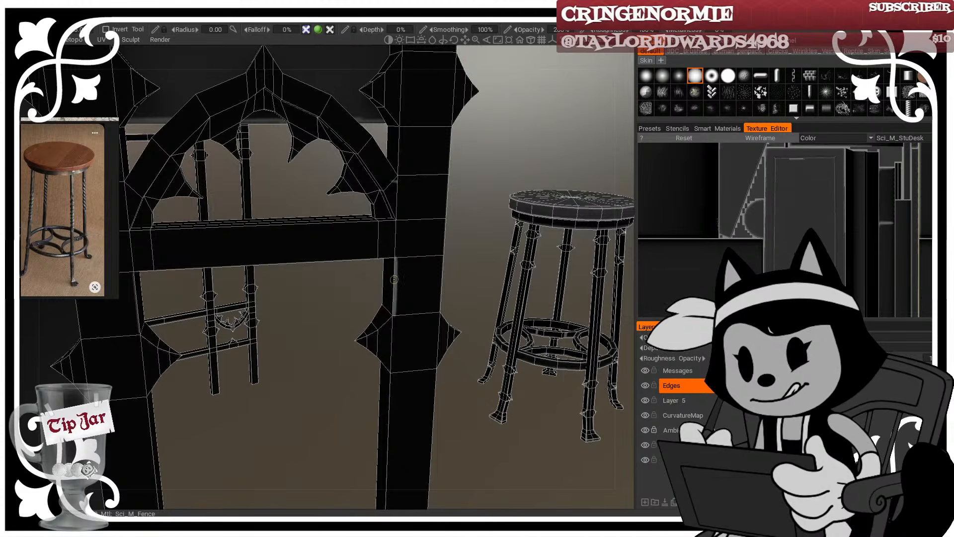
{"action": "key", "text": "w"}
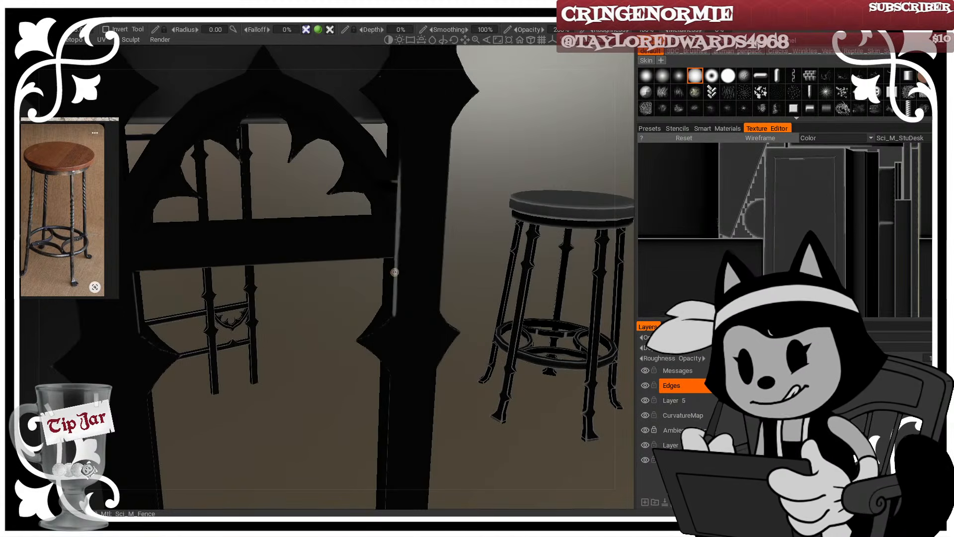
{"action": "key", "text": "w"}
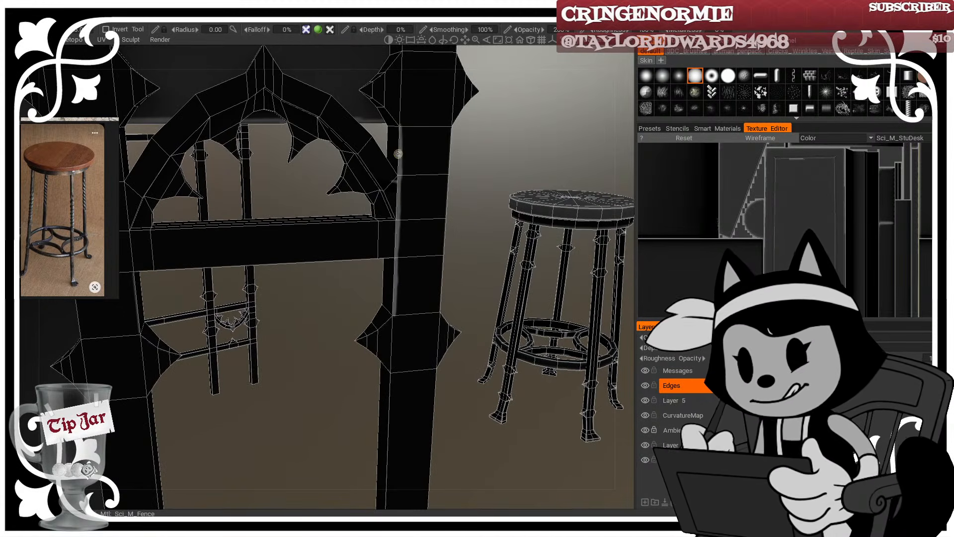
Step: Paint a light highlight along the same leg's outer edge, facing away from the arch, between its two diamond knobs
{"action": "middle_click_drag", "start_coordinate": [399, 111], "coordinate": [464, 142]}
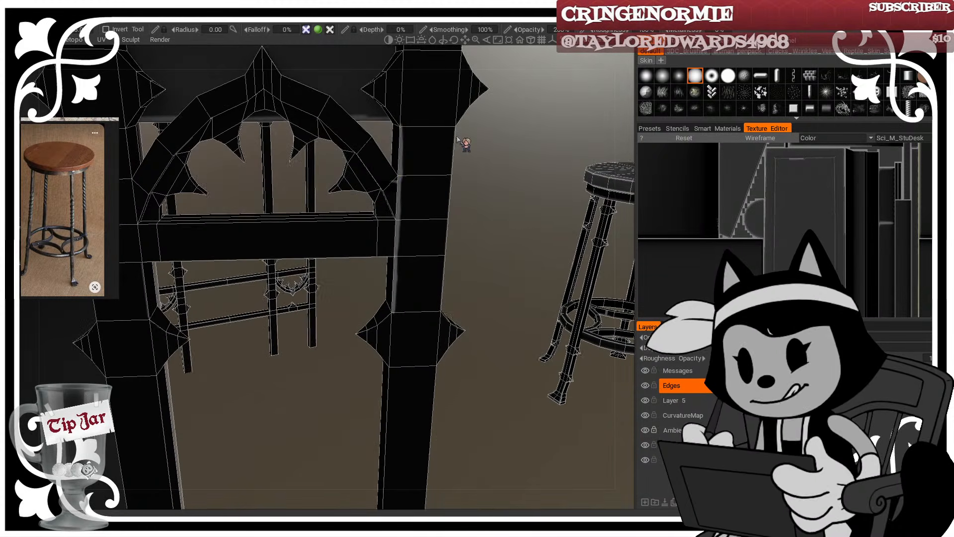
{"action": "left_click_drag", "start_coordinate": [452, 139], "coordinate": [443, 248]}
{"action": "left_click_drag", "start_coordinate": [446, 203], "coordinate": [440, 307]}
{"action": "key", "text": "w"}
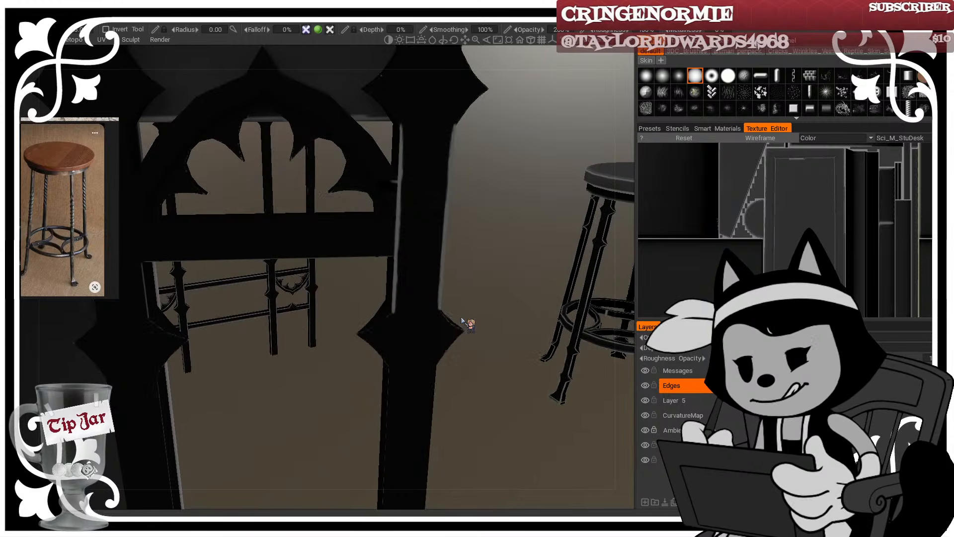
Step: Paint a light highlight on the other leg beside the arch, along its arch-side edge between the tabletop and the upper diamond knob
{"action": "scroll", "coordinate": [439, 318], "scroll_direction": "down", "scroll_amount": 5}
{"action": "middle_click_drag", "start_coordinate": [386, 347], "coordinate": [372, 296]}
{"action": "scroll", "coordinate": [355, 305], "scroll_direction": "up", "scroll_amount": 4}
{"action": "scroll", "coordinate": [372, 296], "scroll_direction": "up", "scroll_amount": 6}
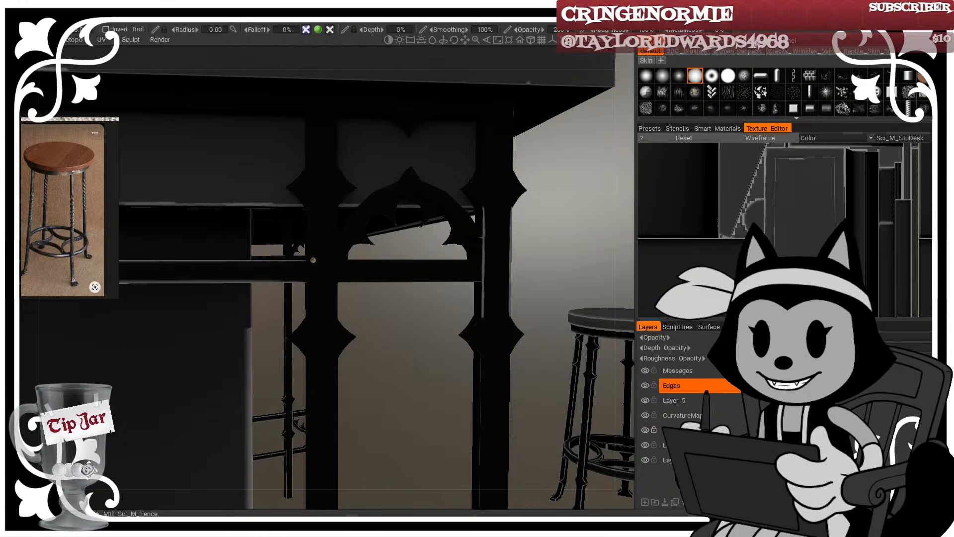
{"action": "middle_click_drag", "start_coordinate": [313, 260], "coordinate": [323, 298]}
{"action": "scroll", "coordinate": [343, 261], "scroll_direction": "up", "scroll_amount": 5}
{"action": "middle_click_drag", "start_coordinate": [364, 257], "coordinate": [373, 320]}
{"action": "key", "text": "w"}
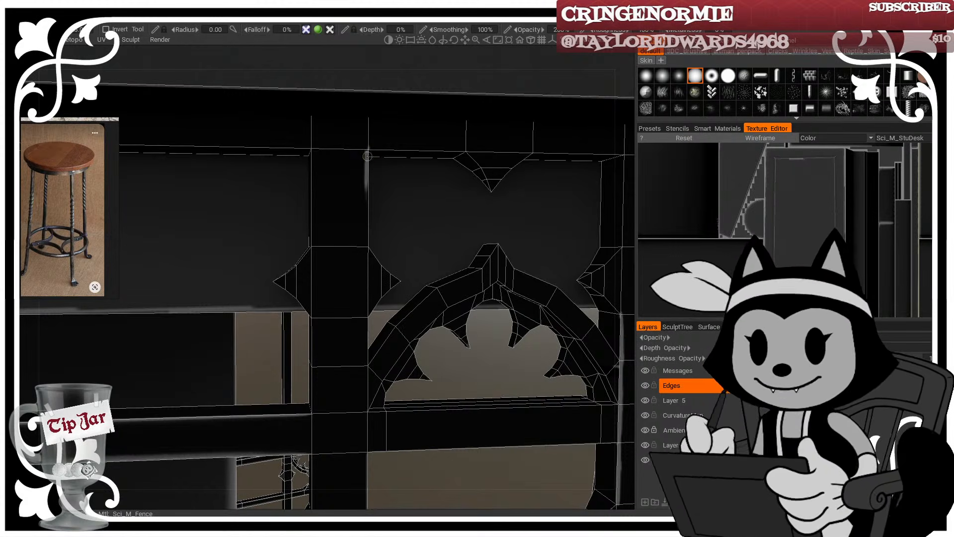
Step: Paint a light highlight down that leg's opposite edge from the tabletop and around the point of its upper diamond knob
{"action": "middle_click_drag", "start_coordinate": [367, 236], "coordinate": [320, 163]}
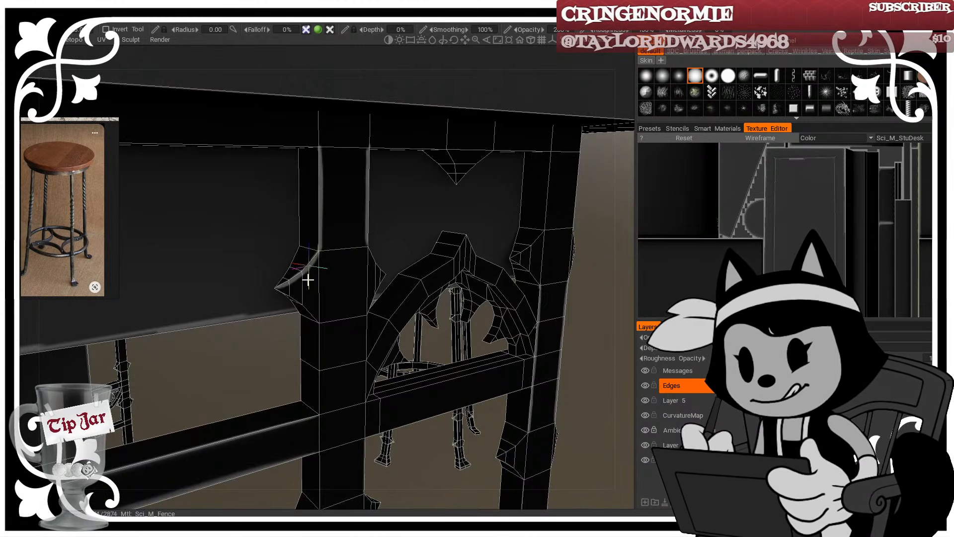
{"action": "middle_click_drag", "start_coordinate": [308, 280], "coordinate": [326, 264]}
{"action": "left_click_drag", "start_coordinate": [276, 284], "coordinate": [299, 305]}
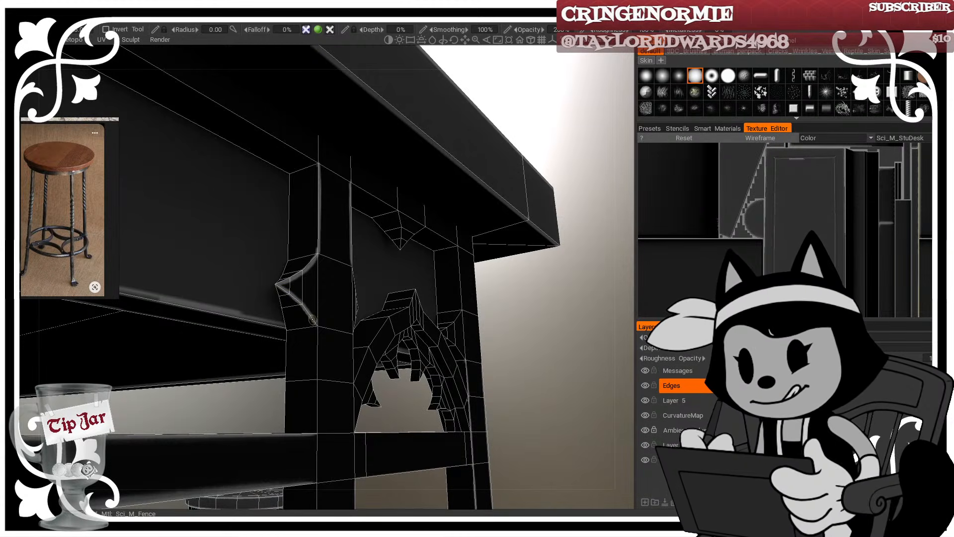
{"action": "middle_click_drag", "start_coordinate": [312, 319], "coordinate": [283, 294]}
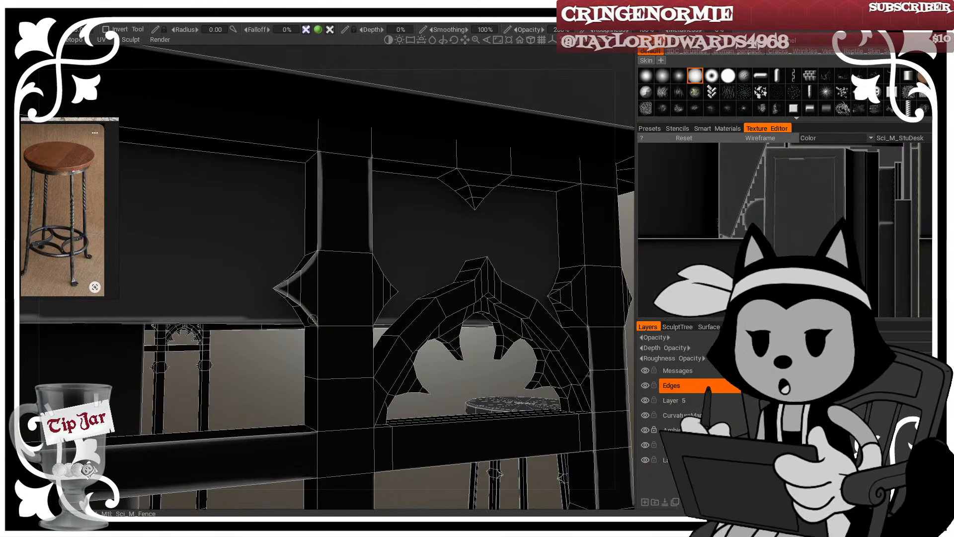
Step: Extend the light highlight along the leg edge from below the upper diamond knob down to the crossbar
{"action": "middle_click_drag", "start_coordinate": [336, 270], "coordinate": [317, 250]}
{"action": "left_click_drag", "start_coordinate": [318, 249], "coordinate": [317, 376]}
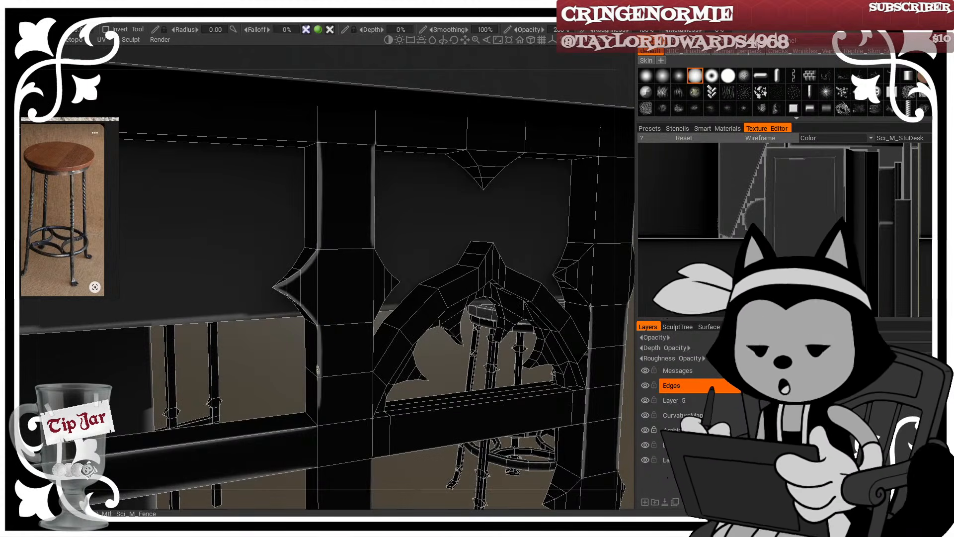
{"action": "middle_click_drag", "start_coordinate": [339, 347], "coordinate": [328, 296]}
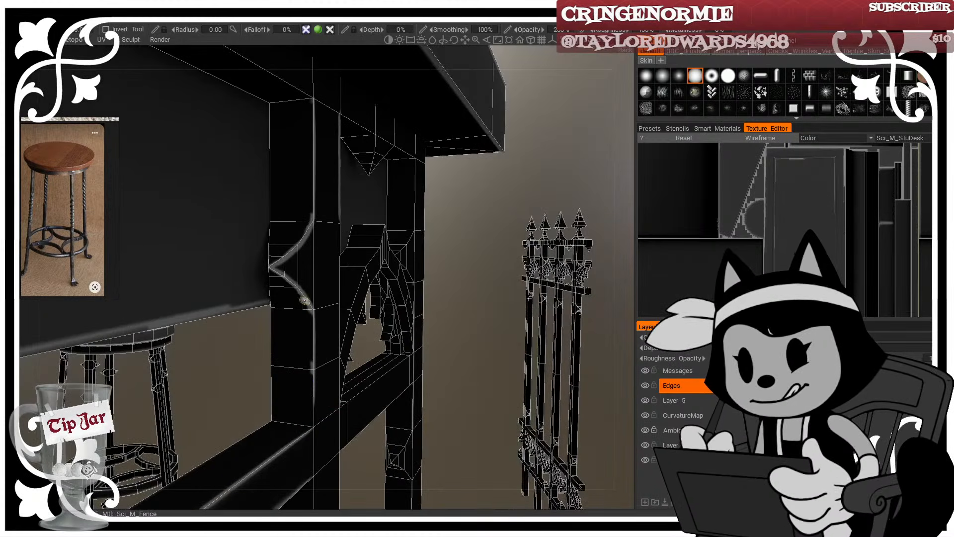
{"action": "left_click_drag", "start_coordinate": [310, 305], "coordinate": [312, 416]}
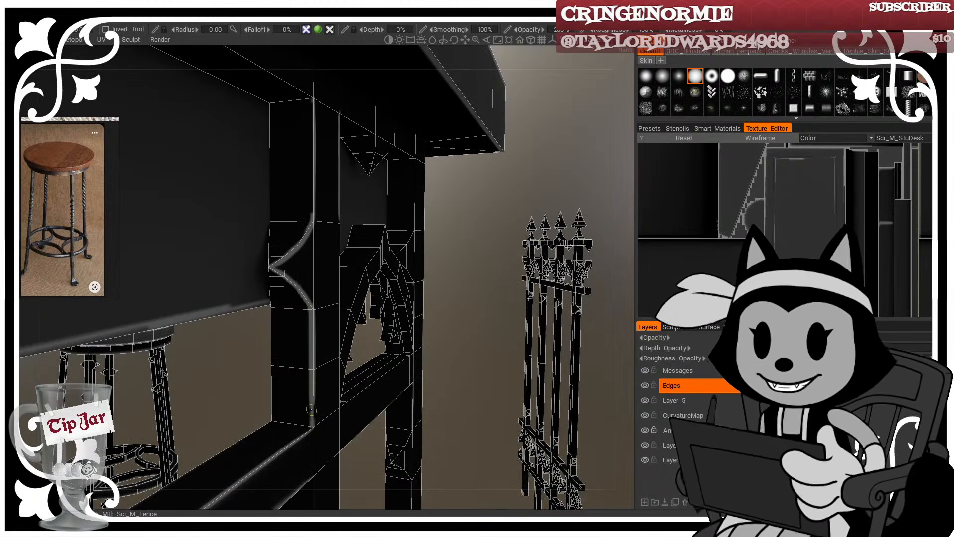
Step: Paint the lower end of the leg's light edge highlight down to where it meets the crossbar
{"action": "mouse_move", "coordinate": [278, 390]}
{"action": "middle_mouse_down"}
{"action": "mouse_move", "coordinate": [298, 380]}
{"action": "mouse_move", "coordinate": [326, 421]}
{"action": "middle_mouse_up"}
{"action": "left_click_drag", "start_coordinate": [314, 389], "coordinate": [314, 428]}
{"action": "key", "text": "w"}
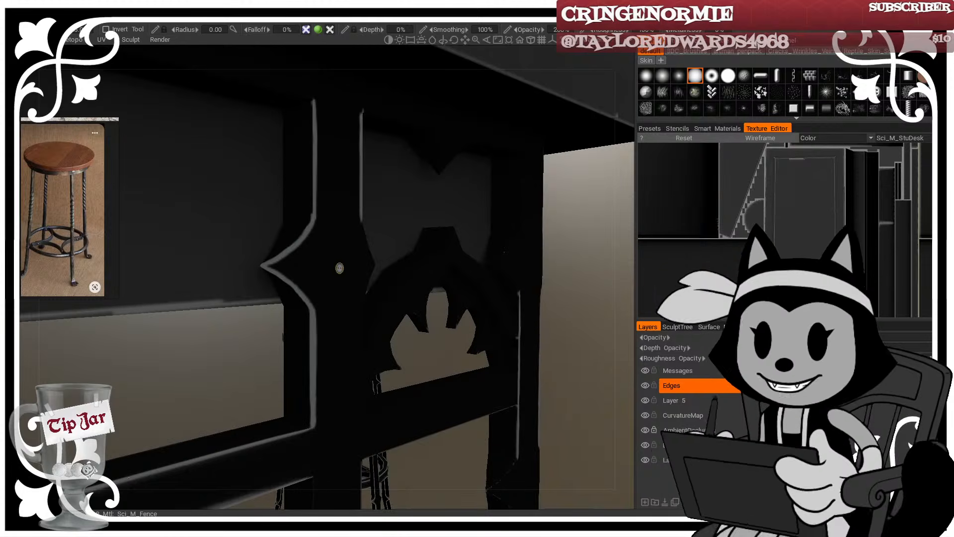
Step: Paint a light highlight along the inner edge of the leg's upper diamond knob, crossing the existing highlight at its point
{"action": "middle_click_drag", "start_coordinate": [320, 440], "coordinate": [439, 254]}
{"action": "middle_click_drag", "start_coordinate": [325, 252], "coordinate": [280, 249]}
{"action": "key", "text": "w"}
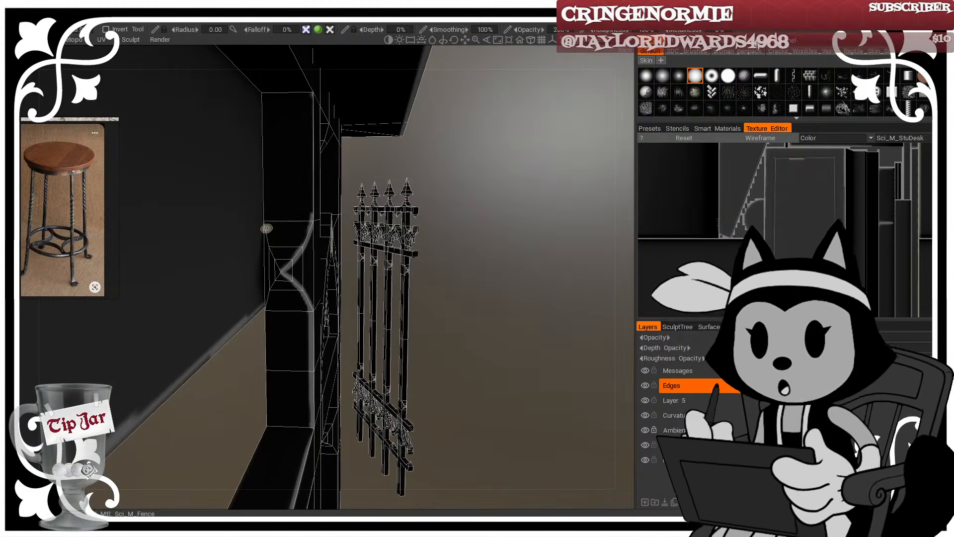
{"action": "left_click_drag", "start_coordinate": [267, 228], "coordinate": [273, 250]}
{"action": "middle_click_drag", "start_coordinate": [312, 291], "coordinate": [341, 192]}
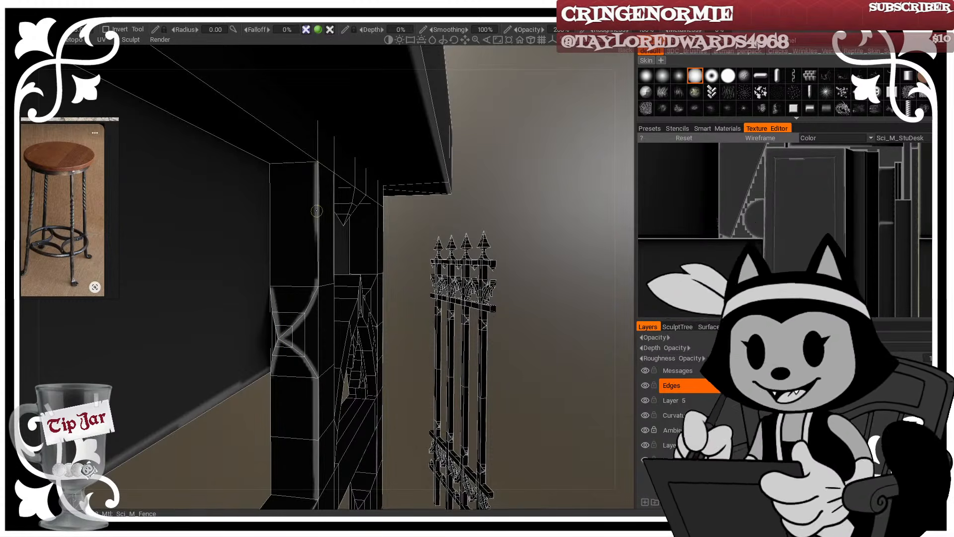
Step: Paint a light highlight down the same leg's inner edge from the tabletop to the upper diamond knob
{"action": "middle_click_drag", "start_coordinate": [315, 287], "coordinate": [343, 401]}
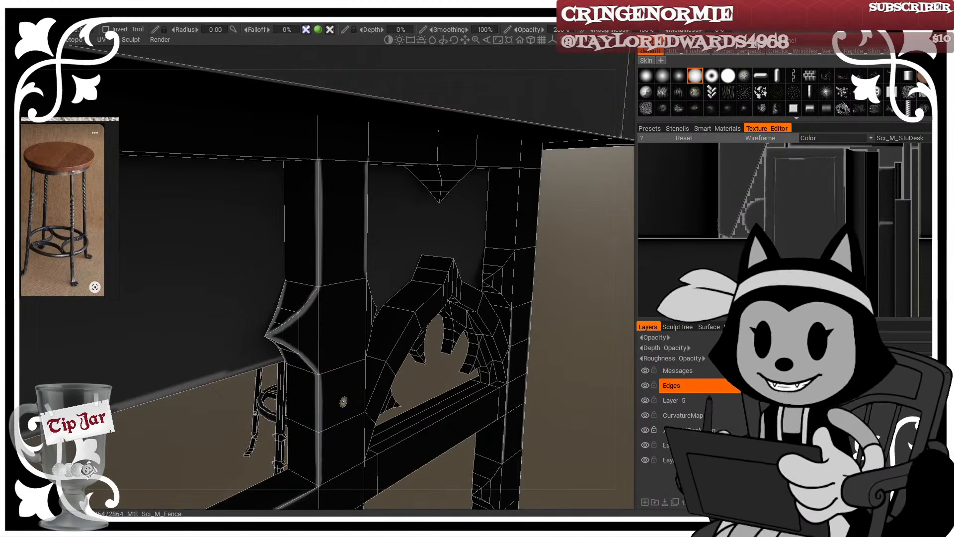
{"action": "middle_click_drag", "start_coordinate": [559, 309], "coordinate": [302, 237]}
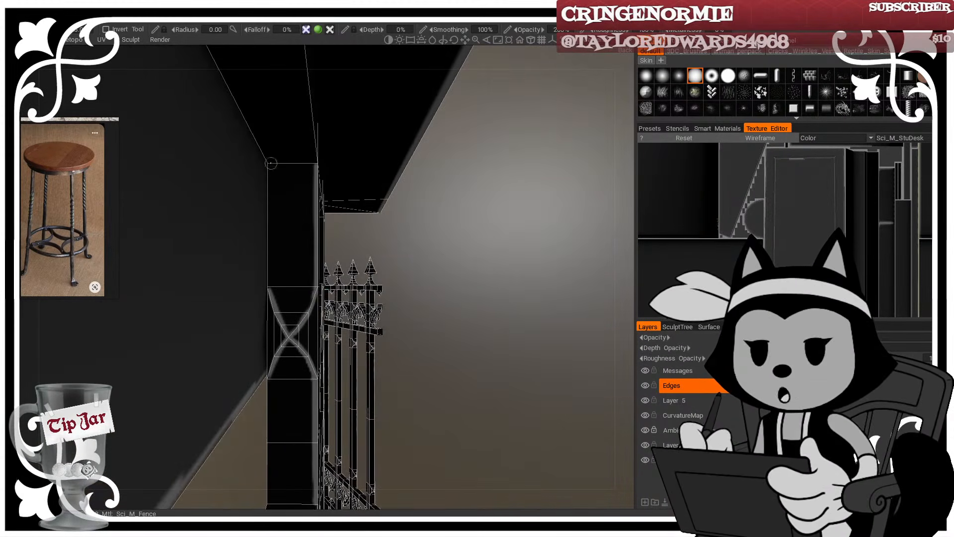
{"action": "left_click_drag", "start_coordinate": [271, 163], "coordinate": [268, 293]}
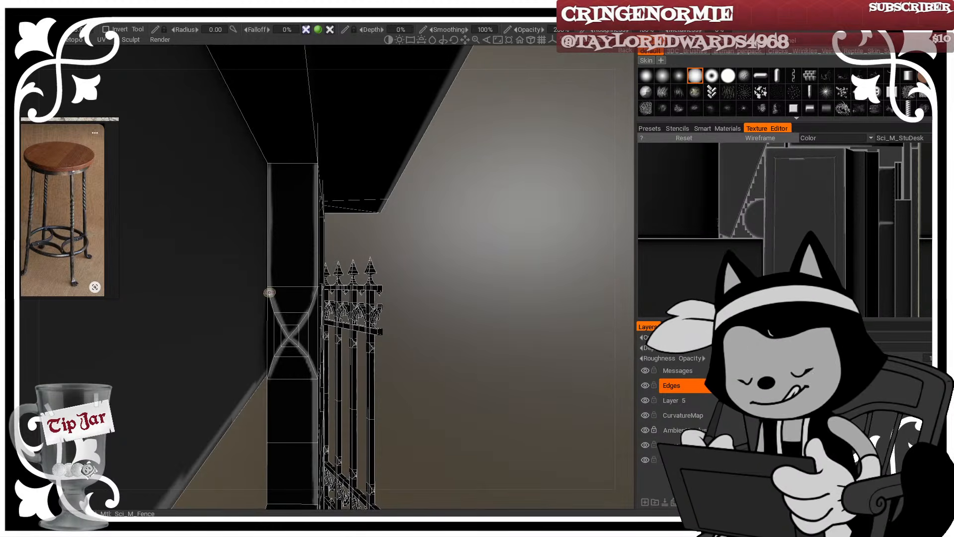
Step: On the opposite face of the leg, highlight the edge facing away from the arch between the tabletop and the crossbar
{"action": "left_click_drag", "start_coordinate": [528, 295], "coordinate": [469, 264]}
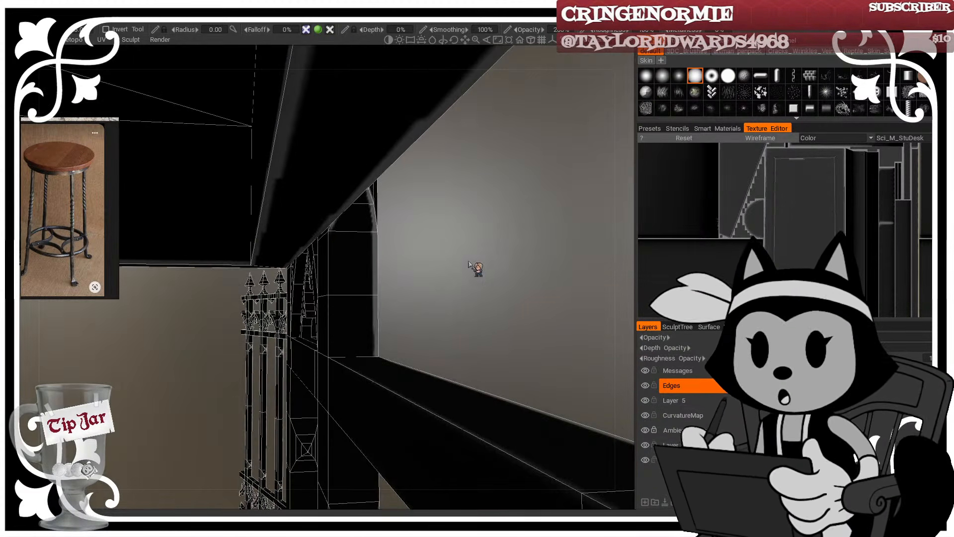
{"action": "left_click_drag", "start_coordinate": [332, 231], "coordinate": [330, 325]}
{"action": "left_click_drag", "start_coordinate": [329, 273], "coordinate": [329, 351]}
{"action": "left_click_drag", "start_coordinate": [336, 313], "coordinate": [426, 274], "text": "alt"}
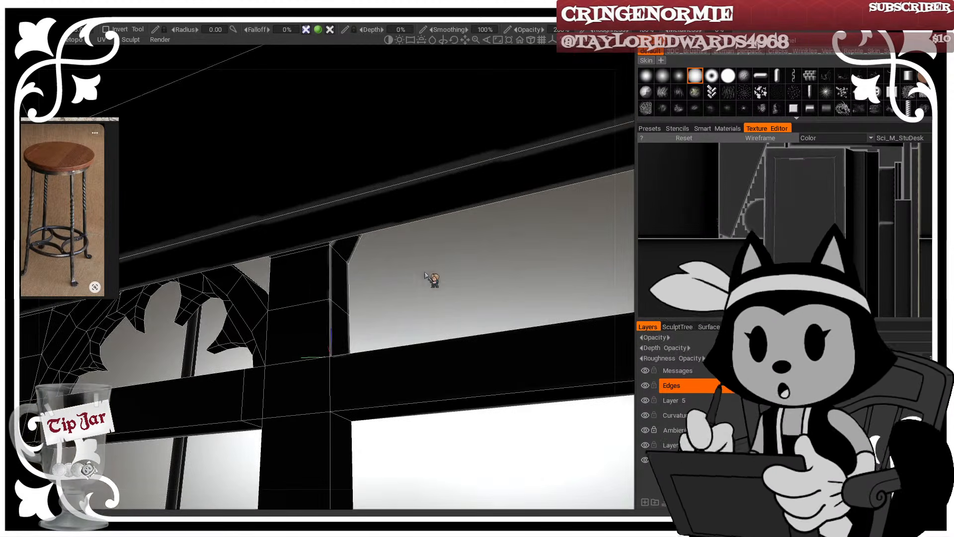
{"action": "left_click_drag", "start_coordinate": [328, 246], "coordinate": [327, 325]}
{"action": "mouse_move", "coordinate": [328, 274]}
{"action": "left_mouse_down"}
{"action": "mouse_move", "coordinate": [328, 334]}
{"action": "mouse_move", "coordinate": [356, 358]}
{"action": "mouse_move", "coordinate": [371, 355]}
{"action": "left_mouse_up"}
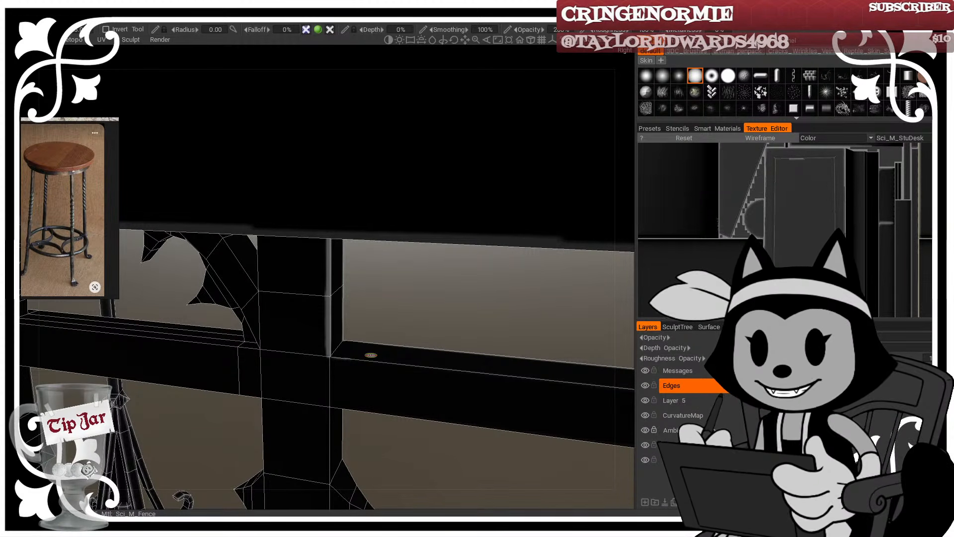
Step: Paint the leg's arch-side edge from the tabletop past the crossbar, and carry the opposite edge's highlight across the crossbar
{"action": "left_click_drag", "start_coordinate": [430, 324], "coordinate": [496, 244], "text": "alt"}
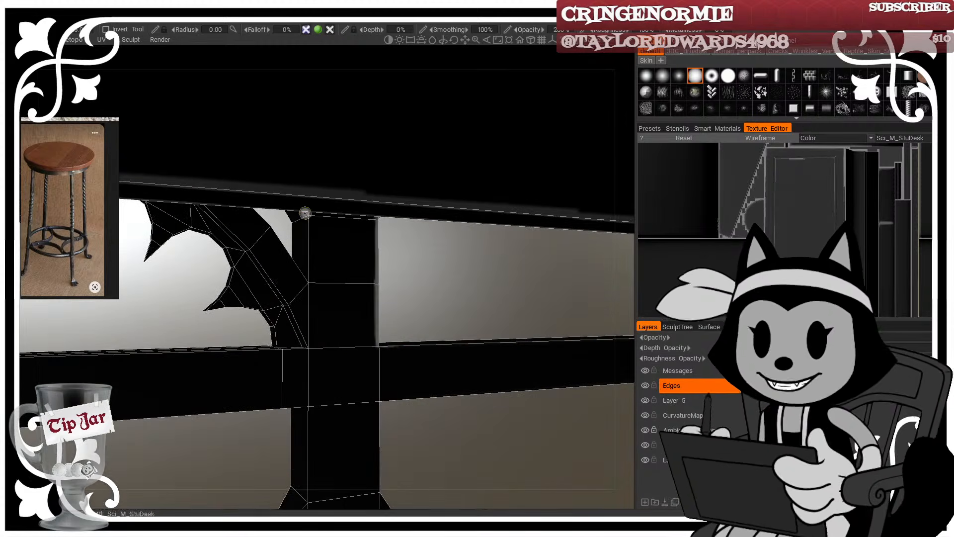
{"action": "left_click_drag", "start_coordinate": [305, 213], "coordinate": [309, 332]}
{"action": "left_click_drag", "start_coordinate": [431, 294], "coordinate": [349, 303], "text": "alt"}
{"action": "left_click_drag", "start_coordinate": [309, 335], "coordinate": [310, 438]}
{"action": "left_click_drag", "start_coordinate": [356, 360], "coordinate": [323, 362], "text": "alt"}
{"action": "left_click_drag", "start_coordinate": [386, 325], "coordinate": [385, 424]}
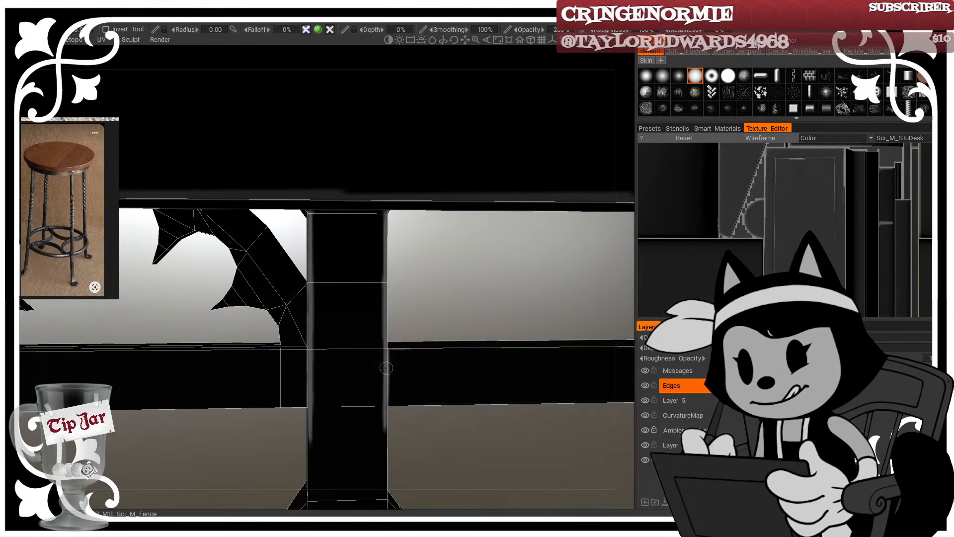
Step: Extend the highlights on both leg edges from the crossbar down to the lower diamond knob, redoing the unwanted stroke
{"action": "left_click_drag", "start_coordinate": [386, 368], "coordinate": [383, 477]}
{"action": "key", "text": "ctrl+z"}
{"action": "left_click_drag", "start_coordinate": [382, 399], "coordinate": [385, 456]}
{"action": "left_click_drag", "start_coordinate": [384, 413], "coordinate": [387, 477]}
{"action": "middle_click_drag", "start_coordinate": [380, 444], "coordinate": [413, 332], "text": "alt"}
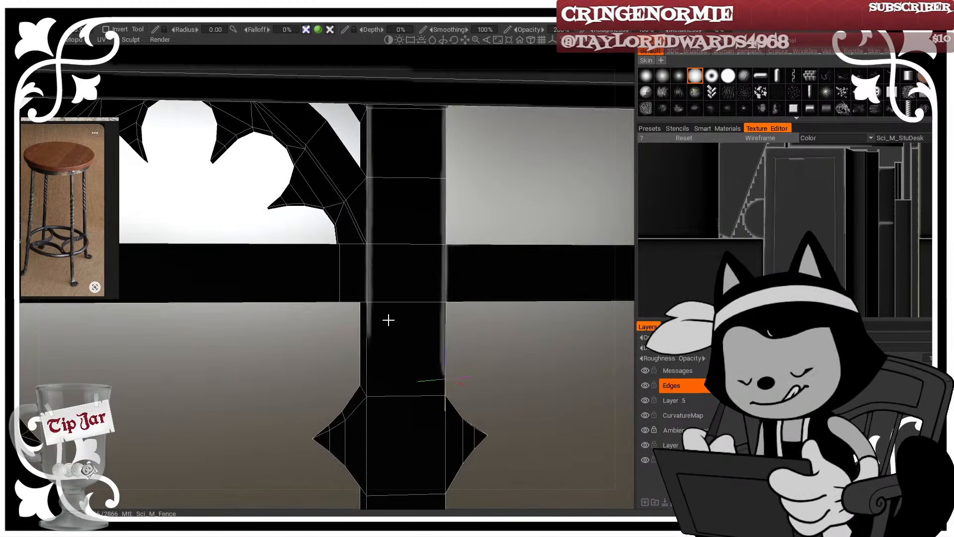
{"action": "left_click_drag", "start_coordinate": [488, 363], "coordinate": [492, 364], "text": "alt"}
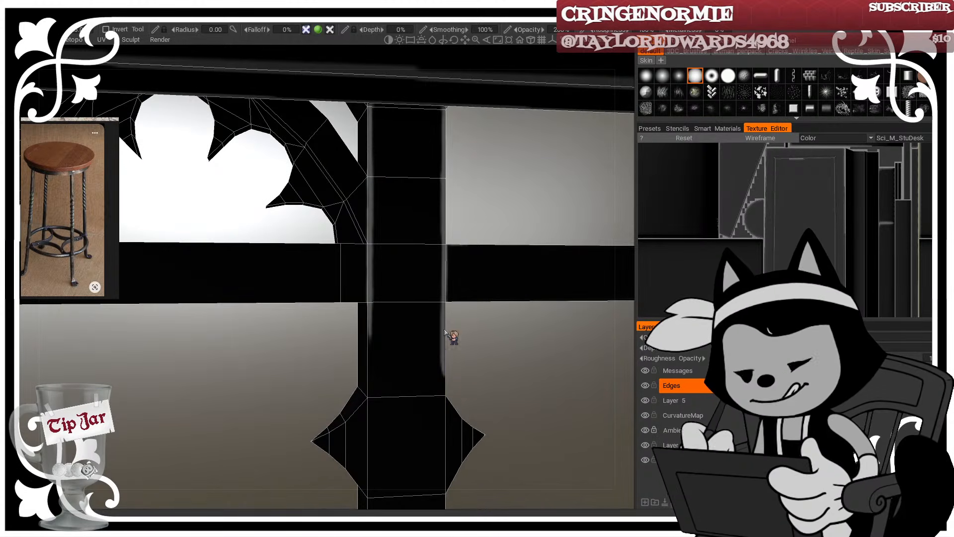
{"action": "left_click_drag", "start_coordinate": [369, 295], "coordinate": [369, 394]}
{"action": "left_click_drag", "start_coordinate": [384, 354], "coordinate": [507, 380], "text": "alt"}
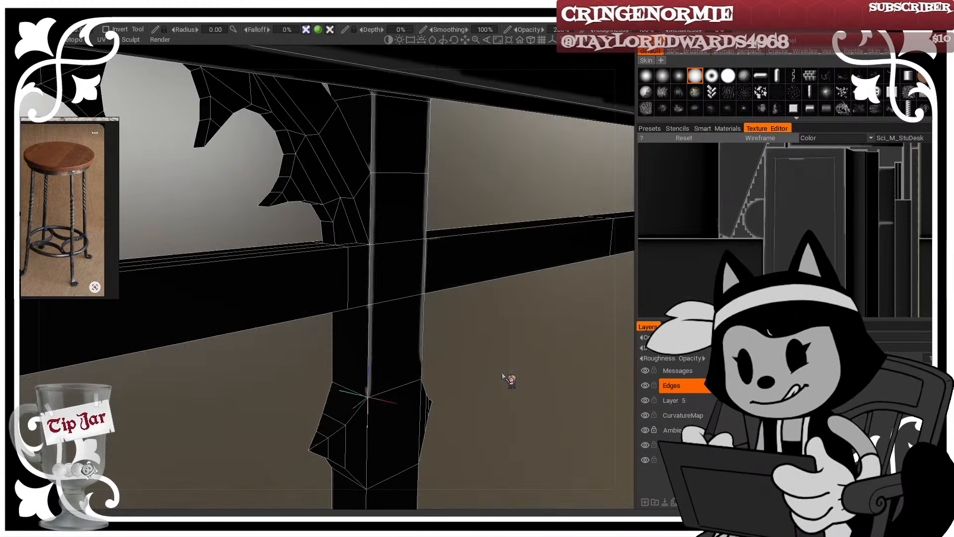
Step: Paint light highlights along the upper curved edges of the lower diamond knob, out to both points
{"action": "left_click_drag", "start_coordinate": [308, 448], "coordinate": [354, 412]}
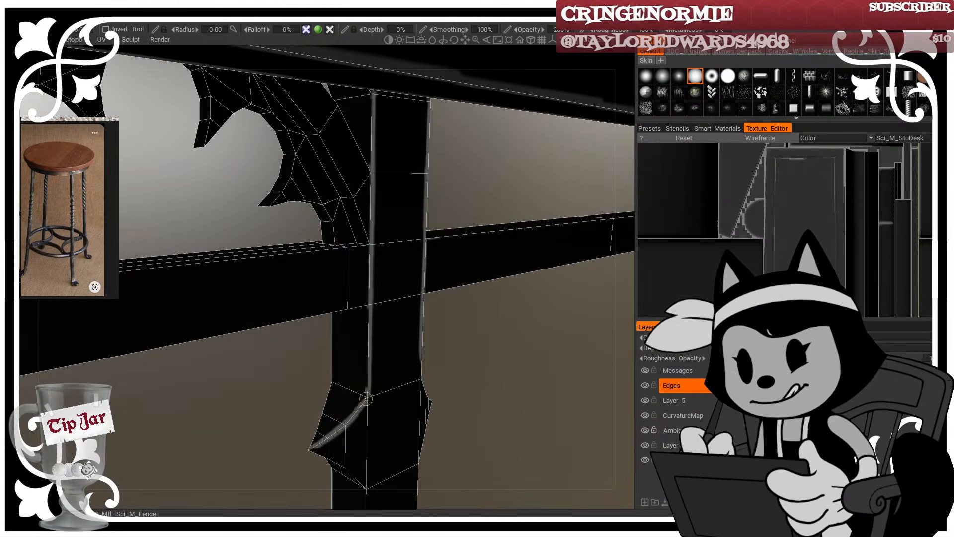
{"action": "left_click_drag", "start_coordinate": [496, 334], "coordinate": [361, 338], "text": "alt"}
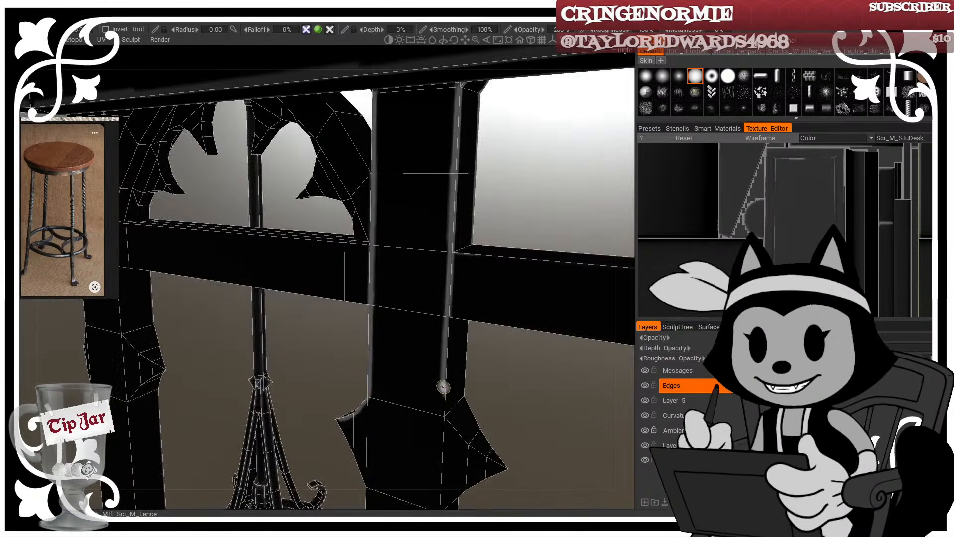
{"action": "mouse_move", "coordinate": [443, 382]}
{"action": "left_mouse_down"}
{"action": "mouse_move", "coordinate": [443, 420]}
{"action": "mouse_move", "coordinate": [508, 468]}
{"action": "left_mouse_up"}
{"action": "left_click_drag", "start_coordinate": [432, 355], "coordinate": [491, 345], "text": "alt"}
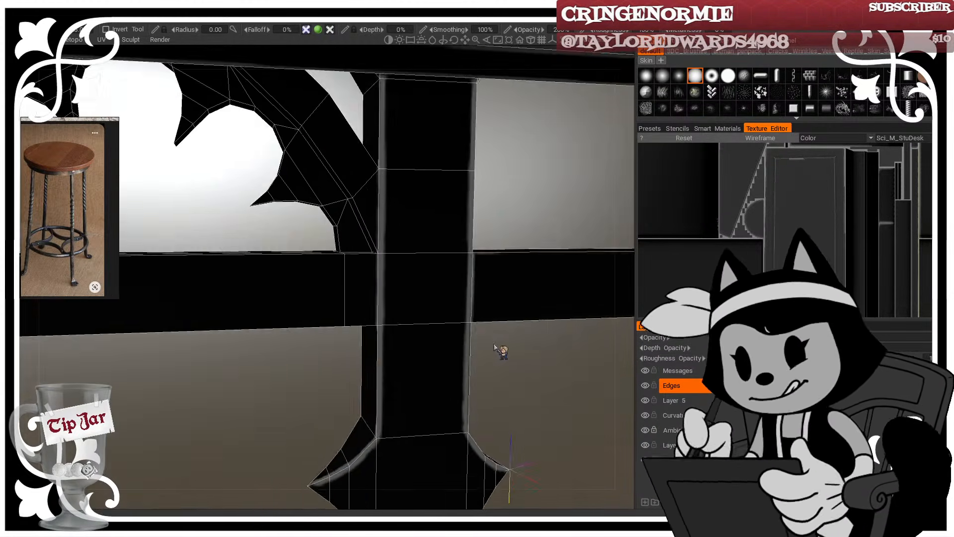
Step: Paint light highlights along the lower curved edges of the same diamond knob, from both points back to the leg
{"action": "middle_click_drag", "start_coordinate": [491, 344], "coordinate": [449, 235], "text": "alt"}
{"action": "left_click_drag", "start_coordinate": [449, 236], "coordinate": [481, 226], "text": "alt"}
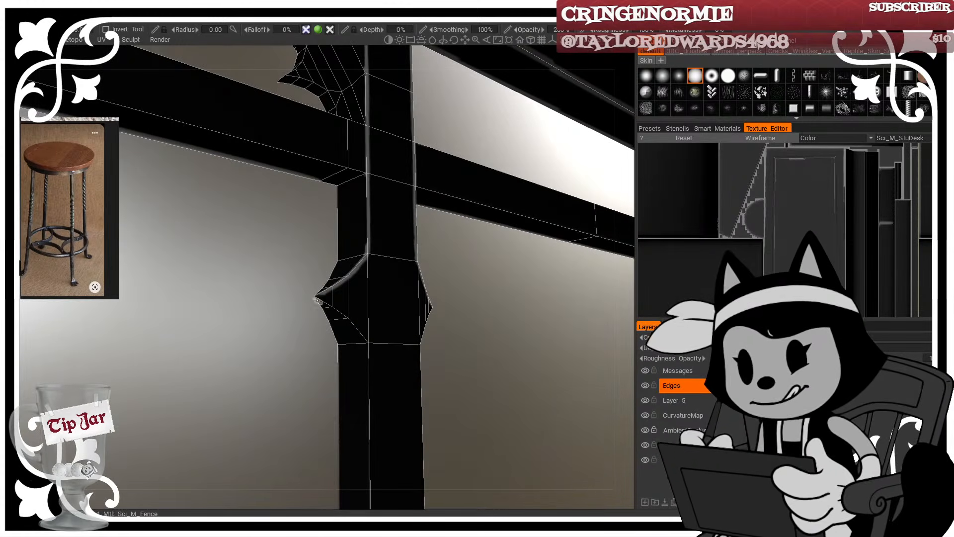
{"action": "left_click_drag", "start_coordinate": [326, 304], "coordinate": [370, 348]}
{"action": "mouse_move", "coordinate": [385, 272]}
{"action": "left_mouse_down", "text": "alt"}
{"action": "mouse_move", "coordinate": [407, 301]}
{"action": "mouse_move", "coordinate": [375, 271]}
{"action": "left_mouse_up", "text": "alt"}
{"action": "left_click_drag", "start_coordinate": [437, 343], "coordinate": [492, 295]}
{"action": "left_click_drag", "start_coordinate": [453, 325], "coordinate": [468, 309]}
{"action": "mouse_move", "coordinate": [437, 346]}
{"action": "left_mouse_down"}
{"action": "mouse_move", "coordinate": [453, 320]}
{"action": "mouse_move", "coordinate": [439, 338]}
{"action": "left_mouse_up"}
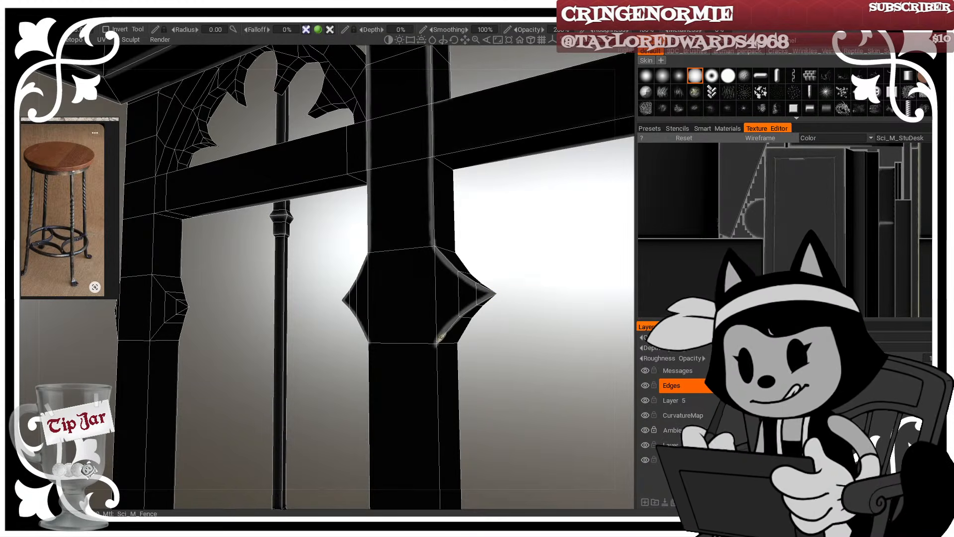
Step: Paint a long light highlight down the leg's arch-side edge below the lower diamond knob
{"action": "mouse_move", "coordinate": [515, 397]}
{"action": "left_mouse_down", "text": "alt"}
{"action": "mouse_move", "coordinate": [545, 401]}
{"action": "mouse_move", "coordinate": [532, 437]}
{"action": "mouse_move", "coordinate": [505, 335]}
{"action": "mouse_move", "coordinate": [486, 331]}
{"action": "mouse_move", "coordinate": [520, 340]}
{"action": "mouse_move", "coordinate": [476, 249]}
{"action": "left_mouse_up", "text": "alt"}
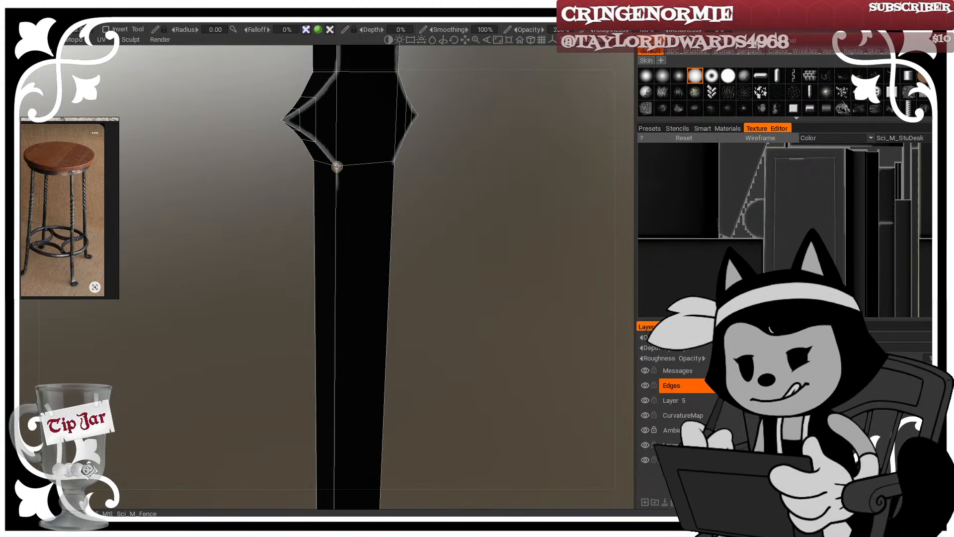
{"action": "left_click_drag", "start_coordinate": [336, 172], "coordinate": [339, 216]}
{"action": "mouse_move", "coordinate": [410, 197]}
{"action": "left_mouse_down"}
{"action": "mouse_move", "coordinate": [429, 207]}
{"action": "mouse_move", "coordinate": [413, 183]}
{"action": "left_mouse_up"}
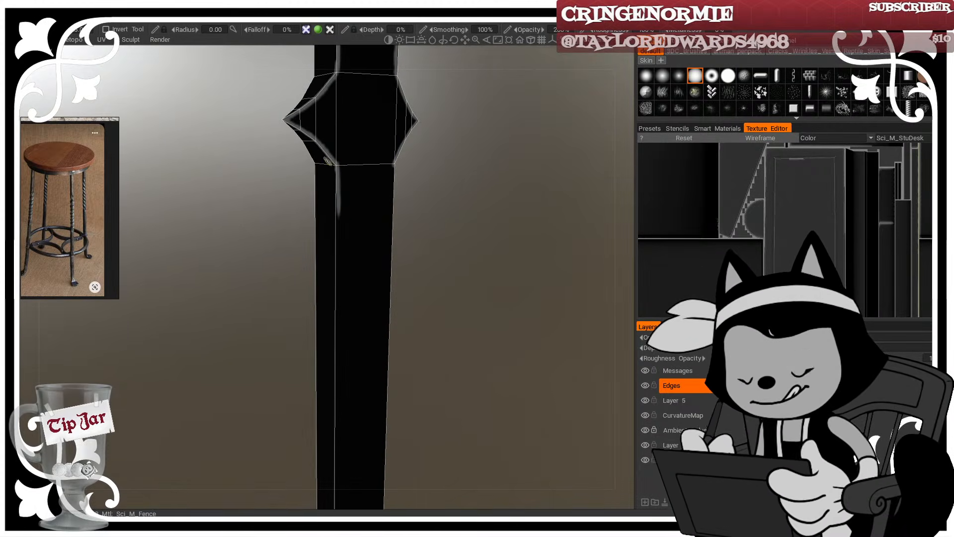
{"action": "left_click_drag", "start_coordinate": [337, 201], "coordinate": [336, 507]}
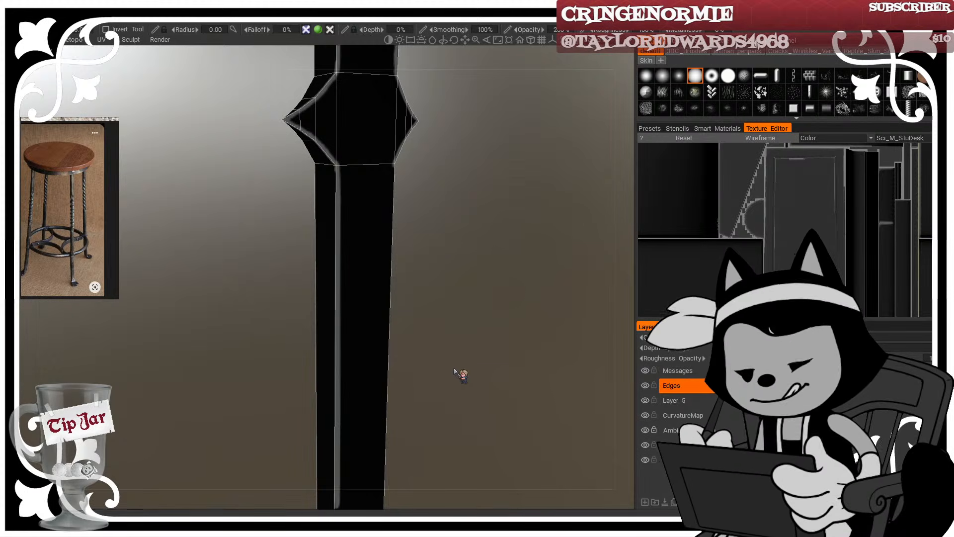
Step: Undo the stray stroke and paint a light highlight down the leg's other edge below the lower diamond knob
{"action": "mouse_move", "coordinate": [454, 370]}
{"action": "left_mouse_down"}
{"action": "mouse_move", "coordinate": [403, 359]}
{"action": "mouse_move", "coordinate": [420, 315]}
{"action": "left_mouse_up"}
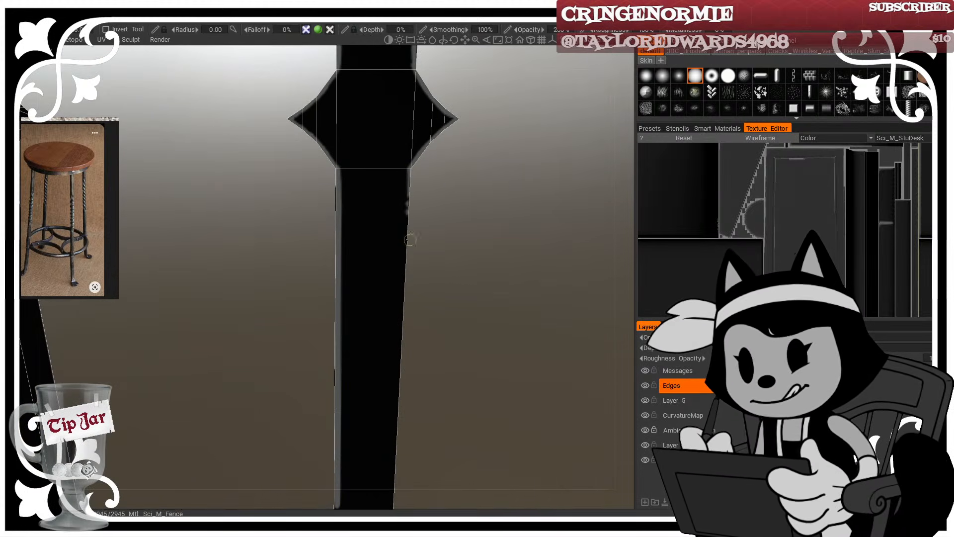
{"action": "mouse_move", "coordinate": [468, 203]}
{"action": "left_mouse_down"}
{"action": "mouse_move", "coordinate": [423, 198]}
{"action": "mouse_move", "coordinate": [419, 218]}
{"action": "left_mouse_up"}
{"action": "key", "text": "ctrl+z"}
{"action": "left_click_drag", "start_coordinate": [422, 176], "coordinate": [409, 465]}
{"action": "key", "text": "w"}
Step: Examine the desk's legs, crossbars and arches from several sides for edges that still lack highlights
{"action": "left_click_drag", "start_coordinate": [370, 318], "coordinate": [450, 304]}
{"action": "scroll", "coordinate": [450, 304], "scroll_direction": "down", "scroll_amount": 3}
{"action": "scroll", "coordinate": [450, 304], "scroll_direction": "down", "scroll_amount": 3}
{"action": "left_click_drag", "start_coordinate": [362, 305], "coordinate": [574, 300]}
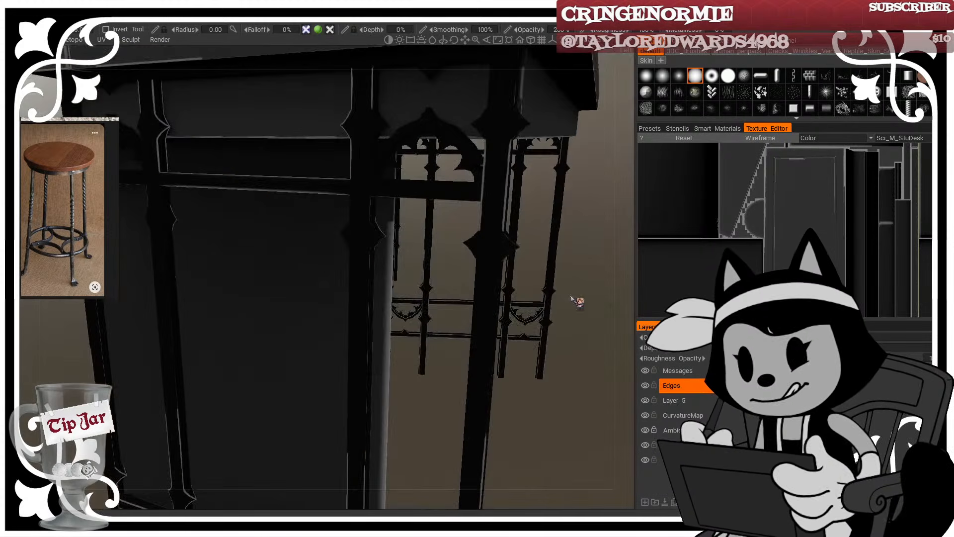
{"action": "scroll", "coordinate": [497, 266], "scroll_direction": "down", "scroll_amount": 3}
{"action": "left_click_drag", "start_coordinate": [498, 266], "coordinate": [444, 255]}
{"action": "scroll", "coordinate": [433, 283], "scroll_direction": "down", "scroll_amount": 5}
{"action": "left_click_drag", "start_coordinate": [346, 265], "coordinate": [324, 275], "text": "alt"}
{"action": "scroll", "coordinate": [248, 263], "scroll_direction": "up", "scroll_amount": 5}
{"action": "scroll", "coordinate": [324, 274], "scroll_direction": "up", "scroll_amount": 2}
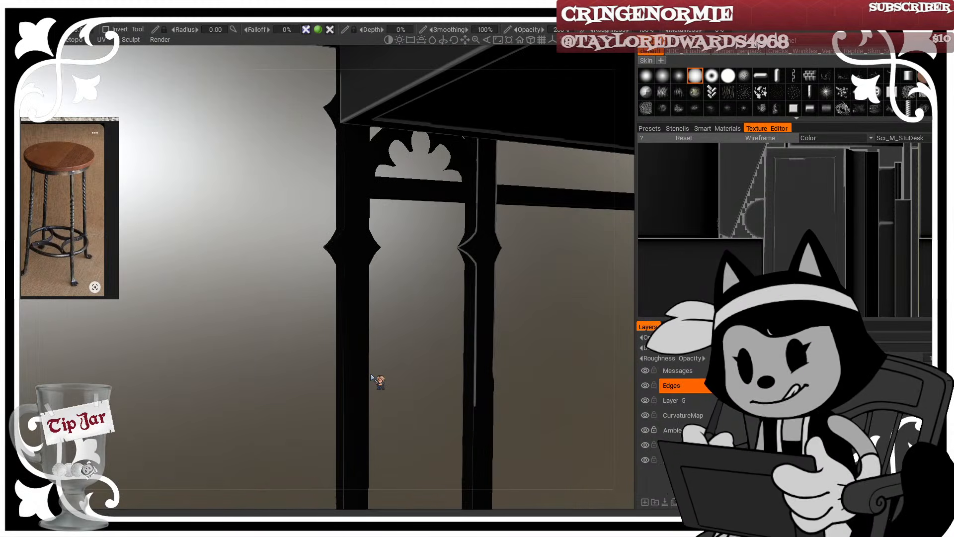
{"action": "left_click_drag", "start_coordinate": [372, 374], "coordinate": [390, 333], "text": "alt"}
{"action": "left_click_drag", "start_coordinate": [352, 210], "coordinate": [364, 230], "text": "alt"}
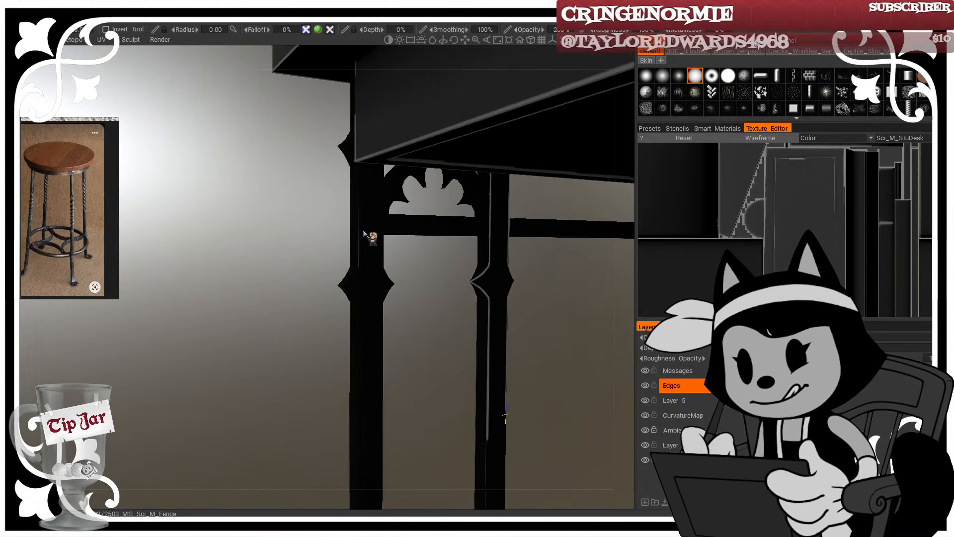
Step: Paint a light highlight along the curved ridge of the lobed arch, from the crossbar up to the tabletop
{"action": "scroll", "coordinate": [371, 232], "scroll_direction": "up", "scroll_amount": 4}
{"action": "middle_click_drag", "start_coordinate": [383, 231], "coordinate": [358, 251], "text": "alt"}
{"action": "left_click_drag", "start_coordinate": [358, 251], "coordinate": [340, 264], "text": "alt"}
{"action": "middle_click_drag", "start_coordinate": [348, 250], "coordinate": [334, 266], "text": "alt"}
{"action": "scroll", "coordinate": [338, 258], "scroll_direction": "up", "scroll_amount": 2}
{"action": "left_click_drag", "start_coordinate": [335, 266], "coordinate": [372, 221], "text": "alt"}
{"action": "middle_click_drag", "start_coordinate": [371, 222], "coordinate": [353, 264], "text": "alt"}
{"action": "scroll", "coordinate": [353, 264], "scroll_direction": "up", "scroll_amount": 2}
{"action": "mouse_move", "coordinate": [353, 264]}
{"action": "left_mouse_down", "text": "alt"}
{"action": "mouse_move", "coordinate": [363, 275]}
{"action": "mouse_move", "coordinate": [343, 283]}
{"action": "left_mouse_up", "text": "alt"}
{"action": "key", "text": "w"}
{"action": "scroll", "coordinate": [330, 279], "scroll_direction": "up", "scroll_amount": 1}
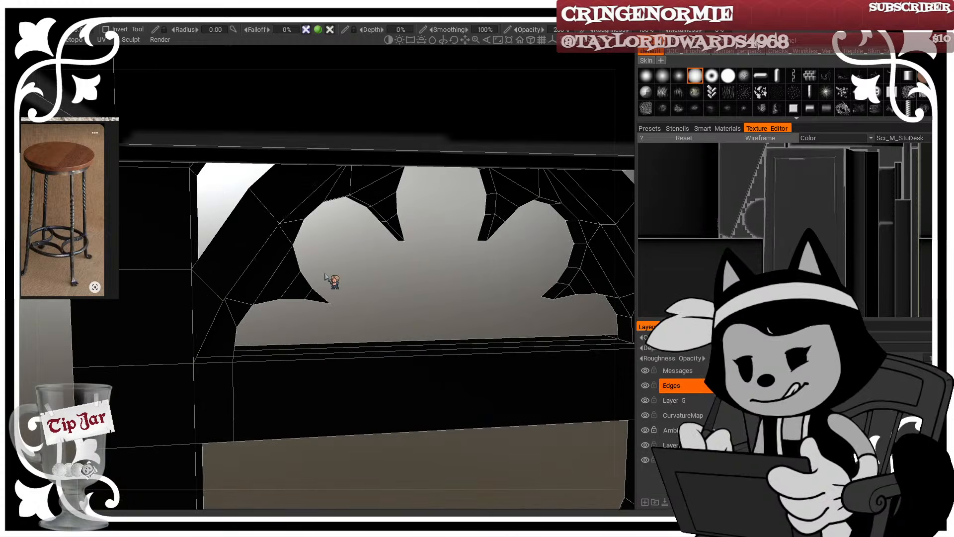
{"action": "left_click_drag", "start_coordinate": [195, 358], "coordinate": [254, 252]}
{"action": "left_click_drag", "start_coordinate": [219, 302], "coordinate": [270, 229]}
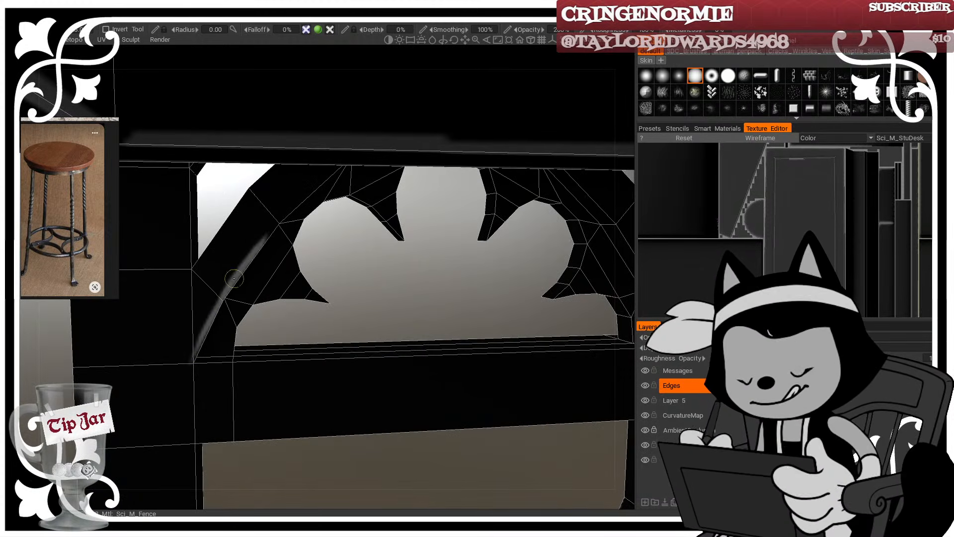
{"action": "mouse_move", "coordinate": [234, 279]}
{"action": "left_mouse_down"}
{"action": "mouse_move", "coordinate": [277, 223]}
{"action": "mouse_move", "coordinate": [345, 231]}
{"action": "mouse_move", "coordinate": [303, 239]}
{"action": "mouse_move", "coordinate": [311, 179]}
{"action": "left_mouse_up"}
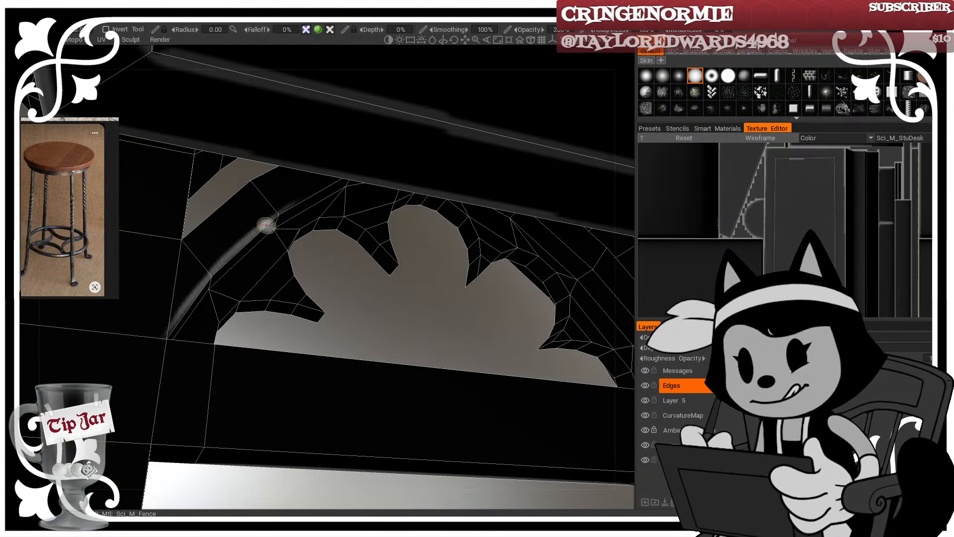
{"action": "left_click_drag", "start_coordinate": [267, 225], "coordinate": [332, 182]}
Step: Highlight the arch's outer curved edge and the adjoining leg edge from the tabletop down across the crossbar
{"action": "left_click_drag", "start_coordinate": [186, 238], "coordinate": [272, 170]}
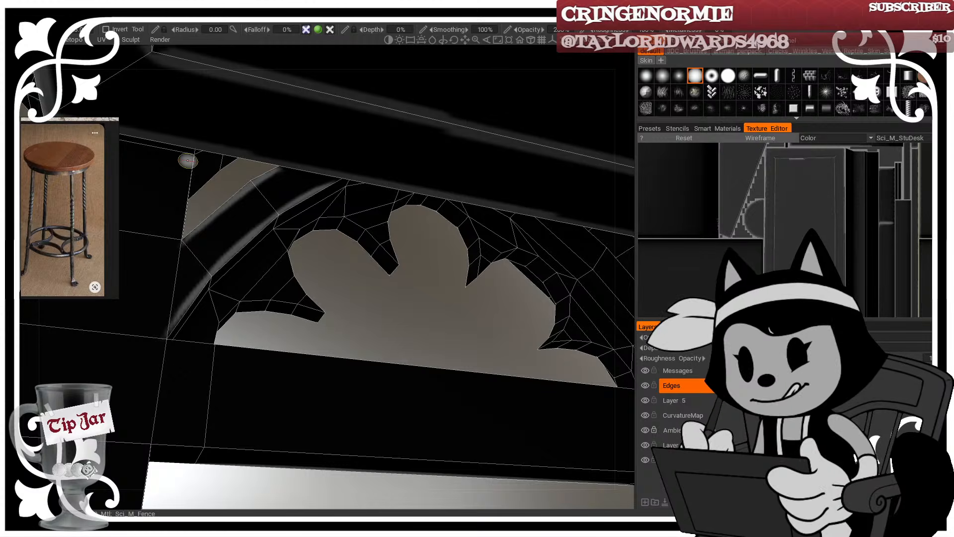
{"action": "left_click_drag", "start_coordinate": [190, 166], "coordinate": [147, 431]}
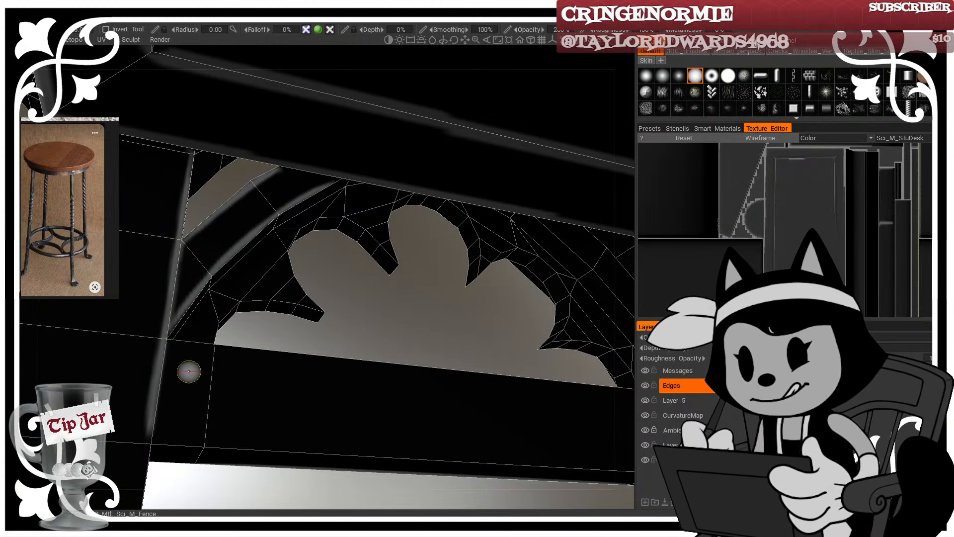
Step: Paint light highlights around the arch's side lobe and along the edges of the two cusps that frame it
{"action": "mouse_move", "coordinate": [199, 371]}
{"action": "left_mouse_down", "text": "alt"}
{"action": "mouse_move", "coordinate": [307, 329]}
{"action": "mouse_move", "coordinate": [477, 334]}
{"action": "mouse_move", "coordinate": [467, 300]}
{"action": "mouse_move", "coordinate": [440, 294]}
{"action": "mouse_move", "coordinate": [452, 302]}
{"action": "left_mouse_up", "text": "alt"}
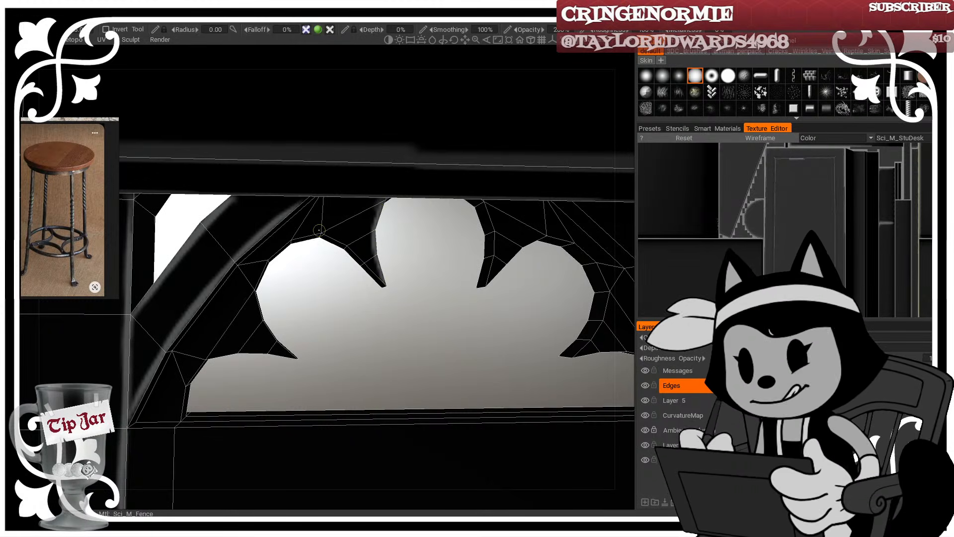
{"action": "mouse_move", "coordinate": [309, 294]}
{"action": "left_mouse_down", "text": "alt"}
{"action": "mouse_move", "coordinate": [307, 305]}
{"action": "mouse_move", "coordinate": [278, 247]}
{"action": "mouse_move", "coordinate": [319, 232]}
{"action": "left_mouse_up", "text": "alt"}
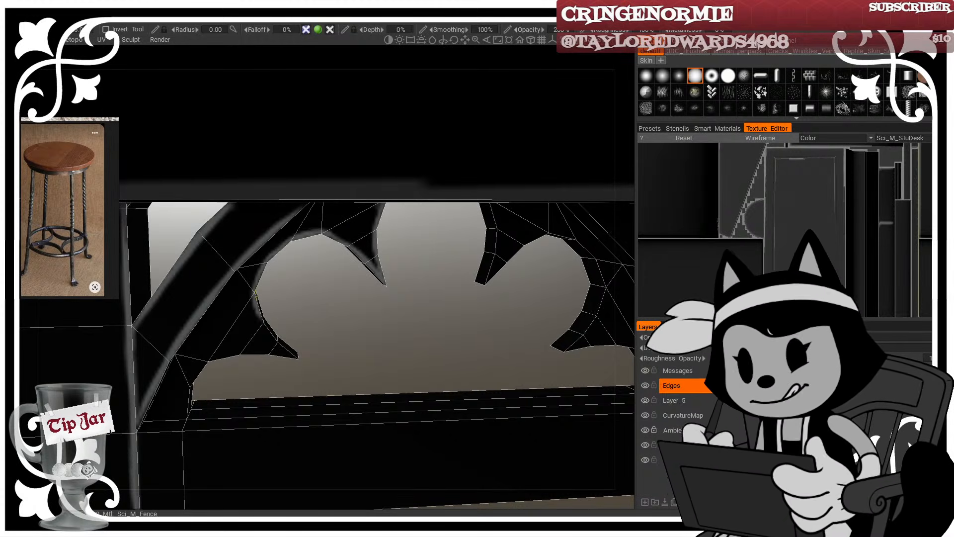
{"action": "mouse_move", "coordinate": [368, 298]}
{"action": "left_mouse_down"}
{"action": "mouse_move", "coordinate": [320, 340]}
{"action": "mouse_move", "coordinate": [442, 334]}
{"action": "mouse_move", "coordinate": [467, 320]}
{"action": "left_mouse_up"}
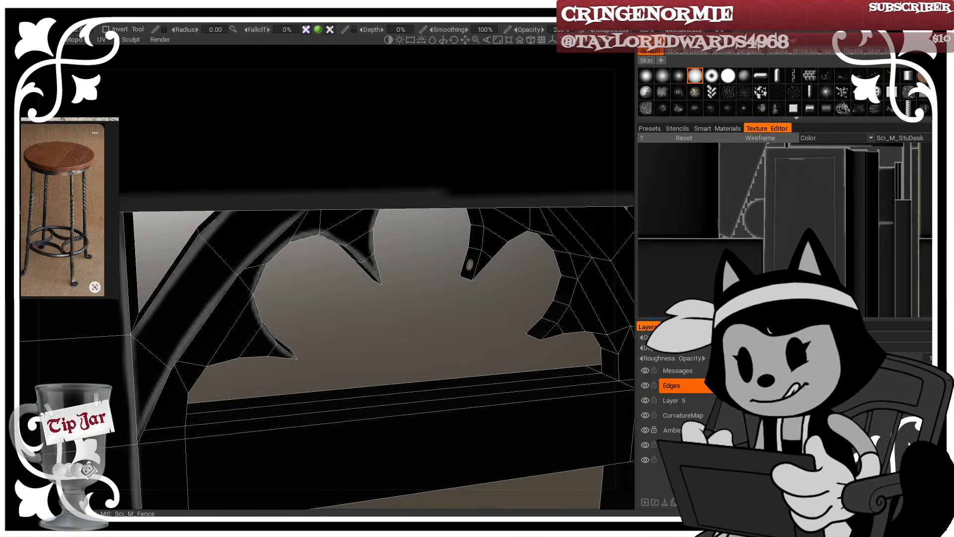
{"action": "left_click_drag", "start_coordinate": [382, 267], "coordinate": [355, 285]}
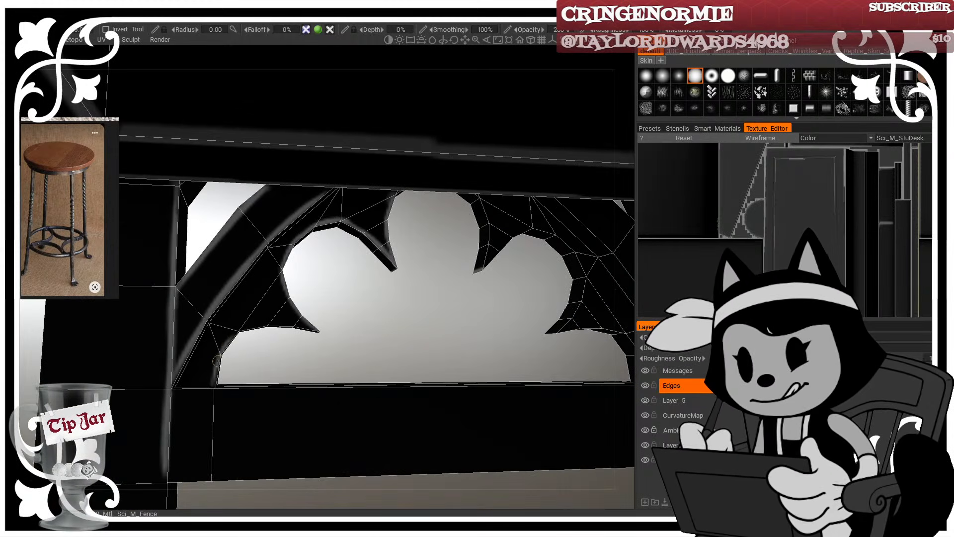
Step: Highlight the underside of the arch's lower cusp and continue the light edge down the lowest lobe to the crossbar
{"action": "left_click_drag", "start_coordinate": [257, 325], "coordinate": [330, 311]}
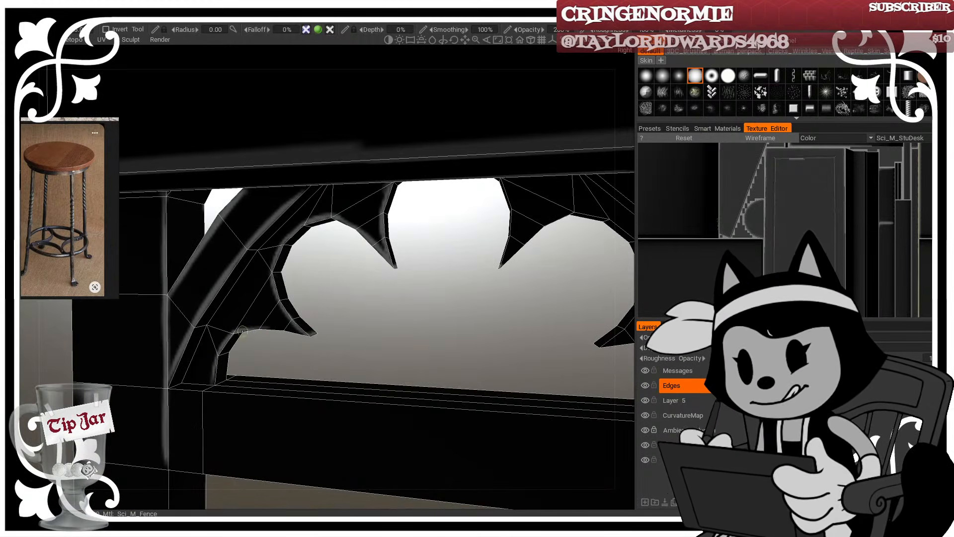
{"action": "left_click_drag", "start_coordinate": [275, 329], "coordinate": [314, 338]}
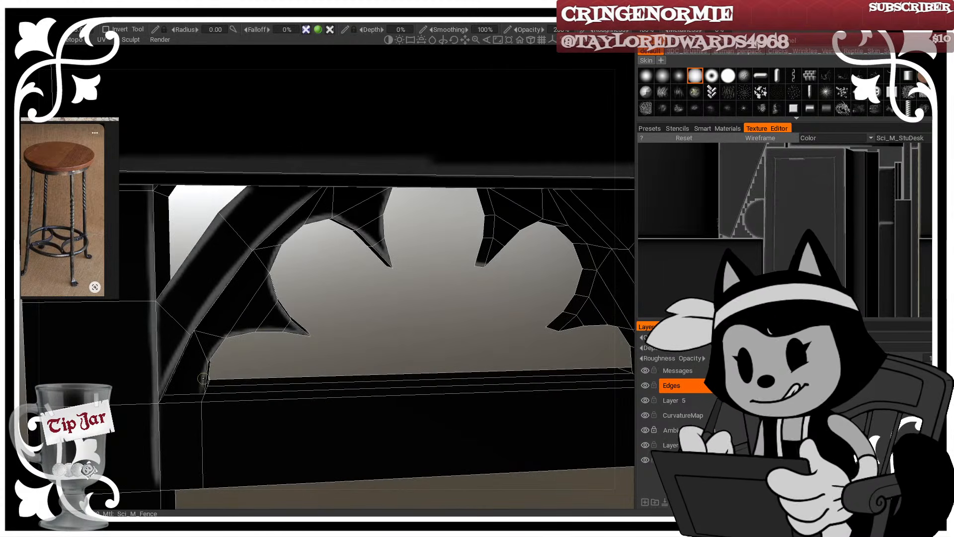
Step: Paint light highlights along the edges of the upper and lower cusps on the opposite half of the lobed arch
{"action": "middle_click_drag", "start_coordinate": [569, 344], "coordinate": [400, 371]}
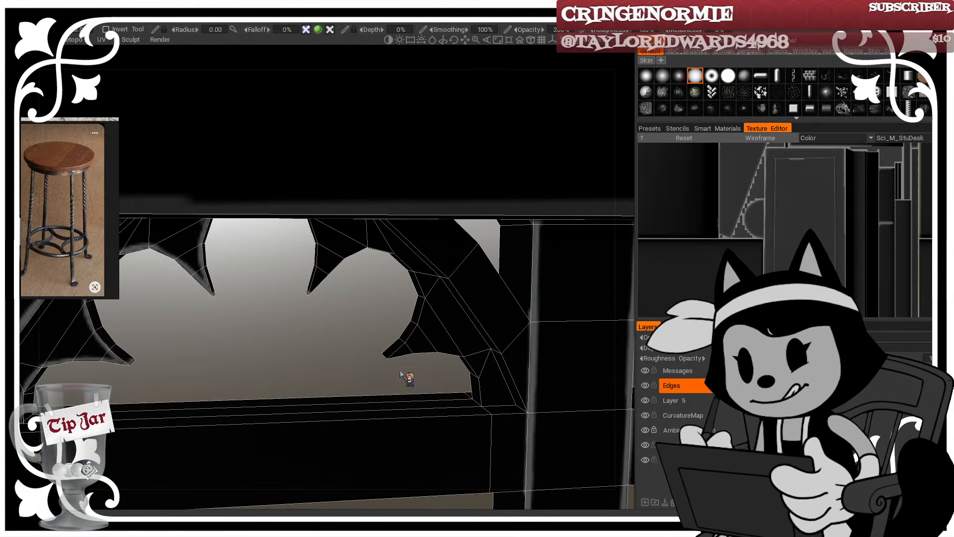
{"action": "left_click_drag", "start_coordinate": [400, 367], "coordinate": [320, 254]}
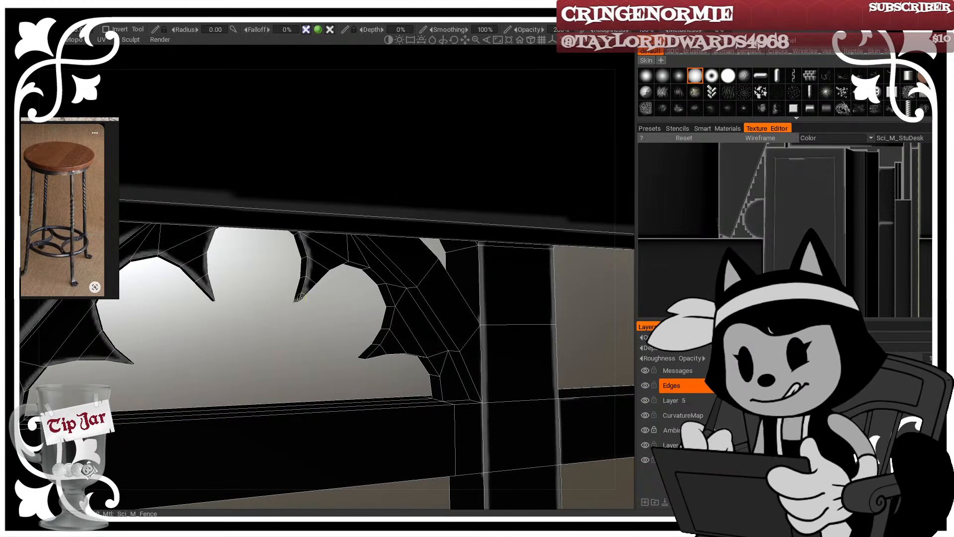
{"action": "left_click_drag", "start_coordinate": [350, 261], "coordinate": [317, 319], "text": "alt"}
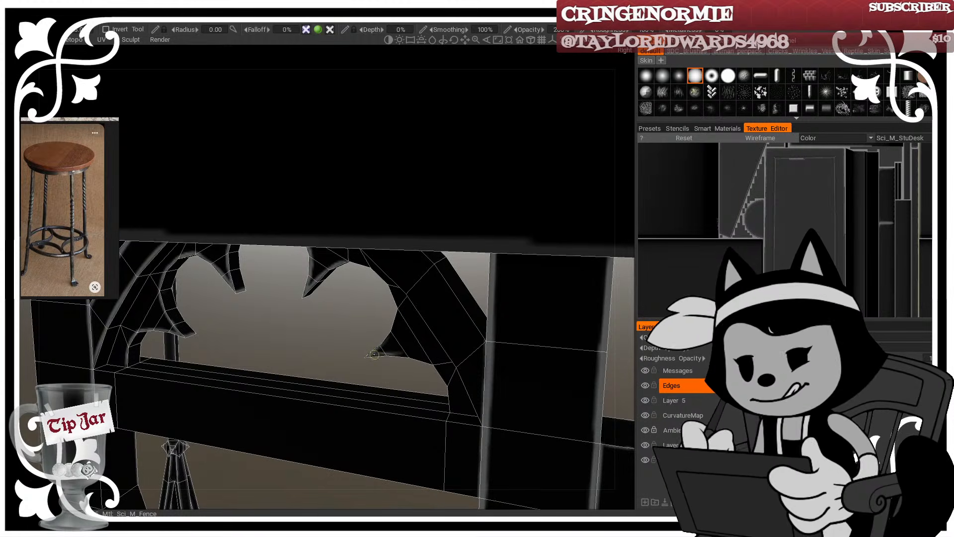
{"action": "left_click_drag", "start_coordinate": [364, 360], "coordinate": [417, 328], "text": "alt"}
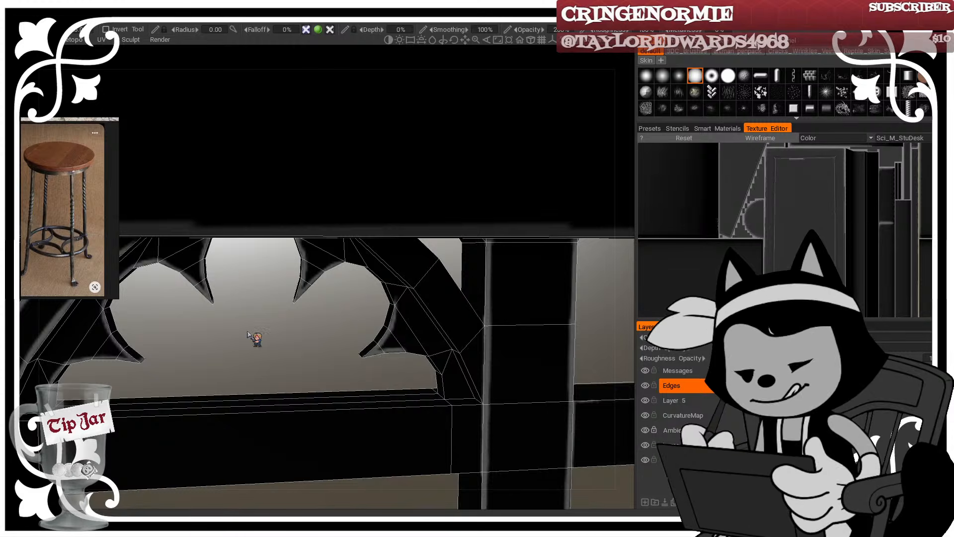
{"action": "left_click_drag", "start_coordinate": [255, 334], "coordinate": [175, 264], "text": "alt"}
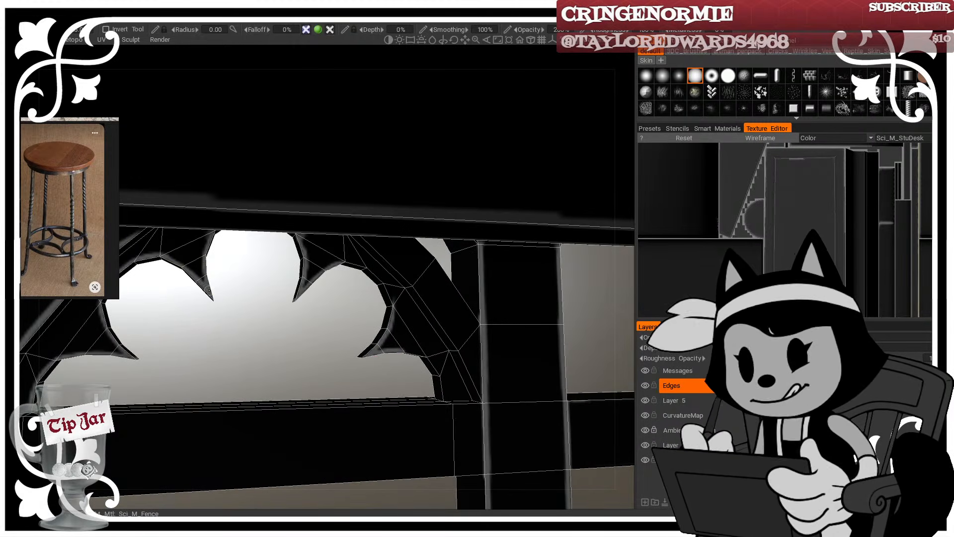
Step: Highlight the rim of the opposite side lobe and carry the light edge along the lowest lobe down to the crossbar
{"action": "left_click_drag", "start_coordinate": [347, 334], "coordinate": [300, 310], "text": "alt"}
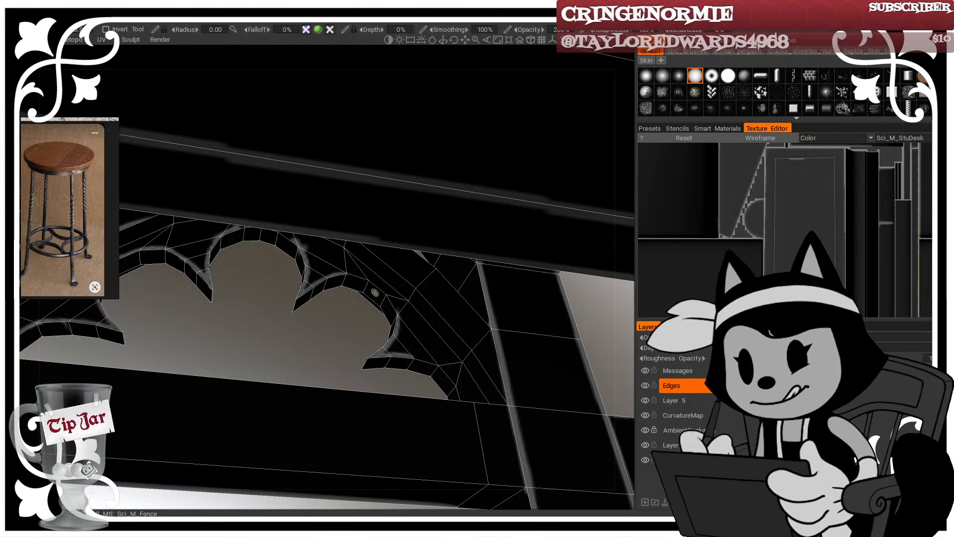
{"action": "left_click_drag", "start_coordinate": [386, 350], "coordinate": [350, 335], "text": "alt"}
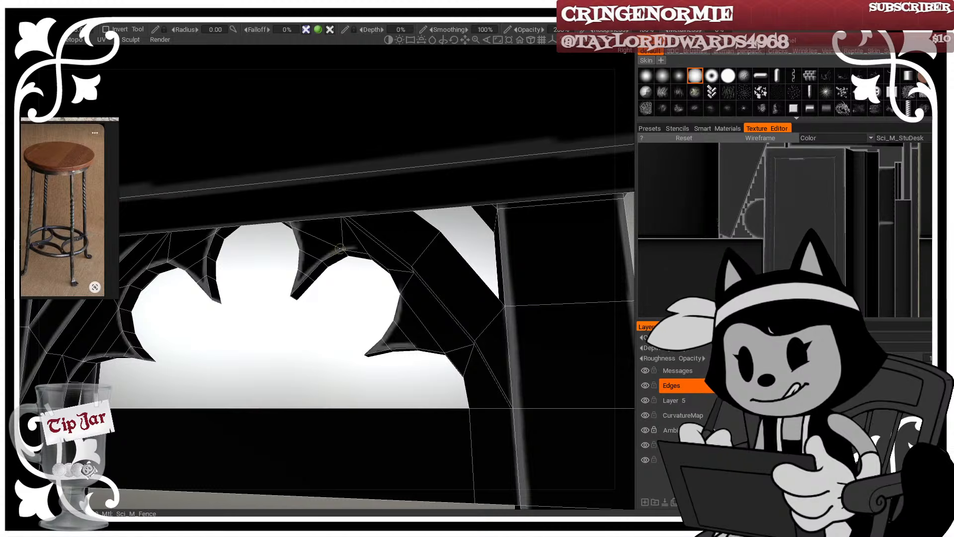
{"action": "left_click_drag", "start_coordinate": [340, 248], "coordinate": [363, 250], "text": "alt"}
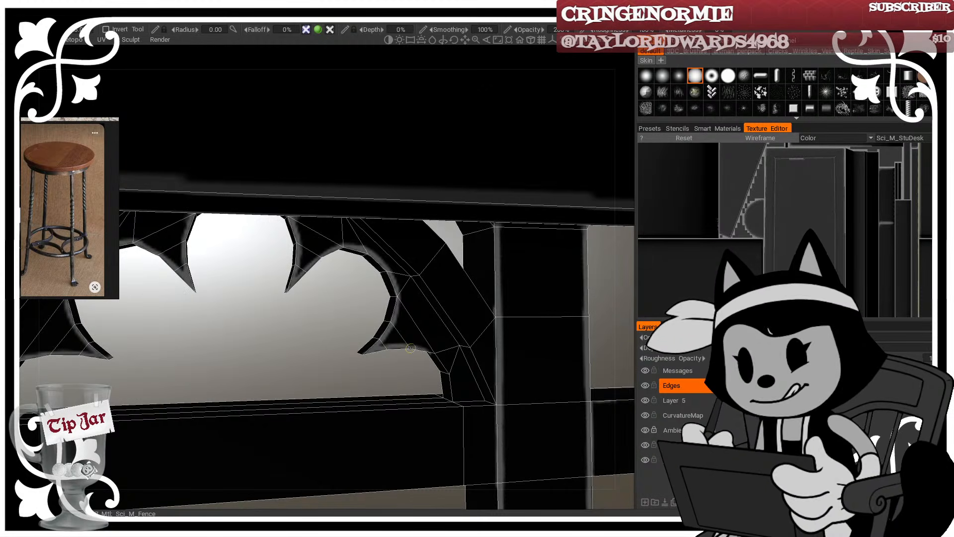
{"action": "mouse_move", "coordinate": [454, 358]}
{"action": "left_mouse_down", "text": "alt"}
{"action": "mouse_move", "coordinate": [456, 315]}
{"action": "mouse_move", "coordinate": [439, 357]}
{"action": "left_mouse_up", "text": "alt"}
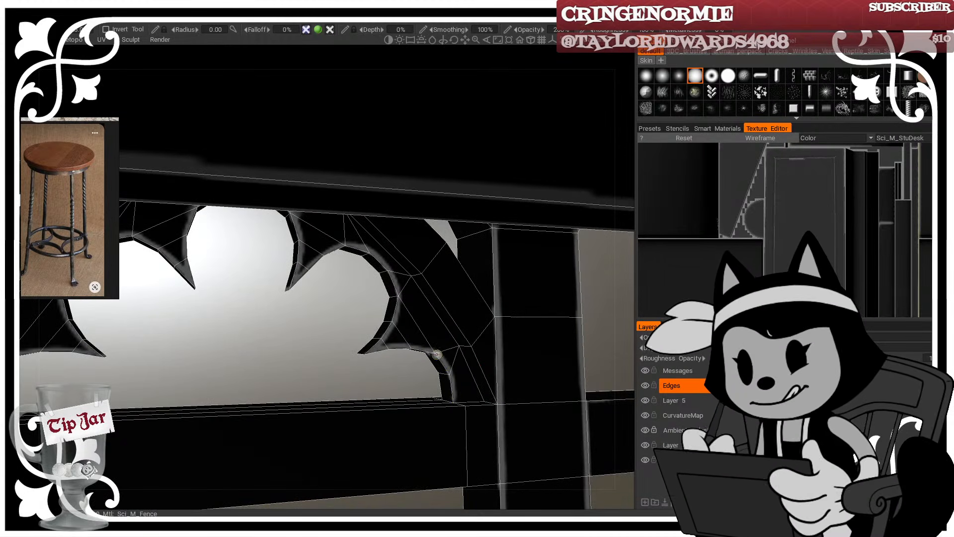
Step: Erase excess highlight paint around the arch's lowest lobe and return to the painting brush
{"action": "left_click", "coordinate": [19, 296]}
{"action": "left_click_drag", "start_coordinate": [342, 359], "coordinate": [368, 338], "text": "alt"}
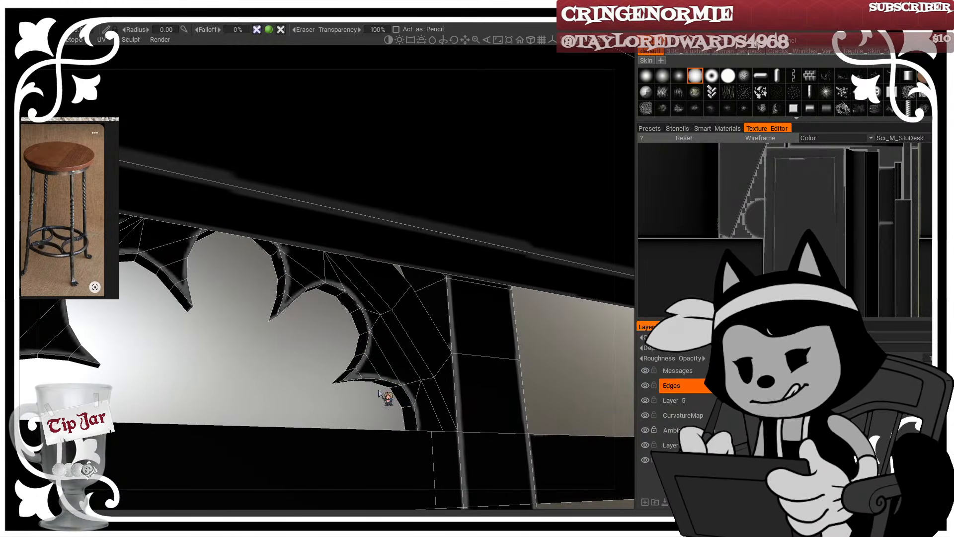
{"action": "left_click", "coordinate": [22, 98]}
{"action": "mouse_move", "coordinate": [302, 358]}
{"action": "left_mouse_down", "text": "alt"}
{"action": "mouse_move", "coordinate": [307, 377]}
{"action": "mouse_move", "coordinate": [281, 384]}
{"action": "left_mouse_up", "text": "alt"}
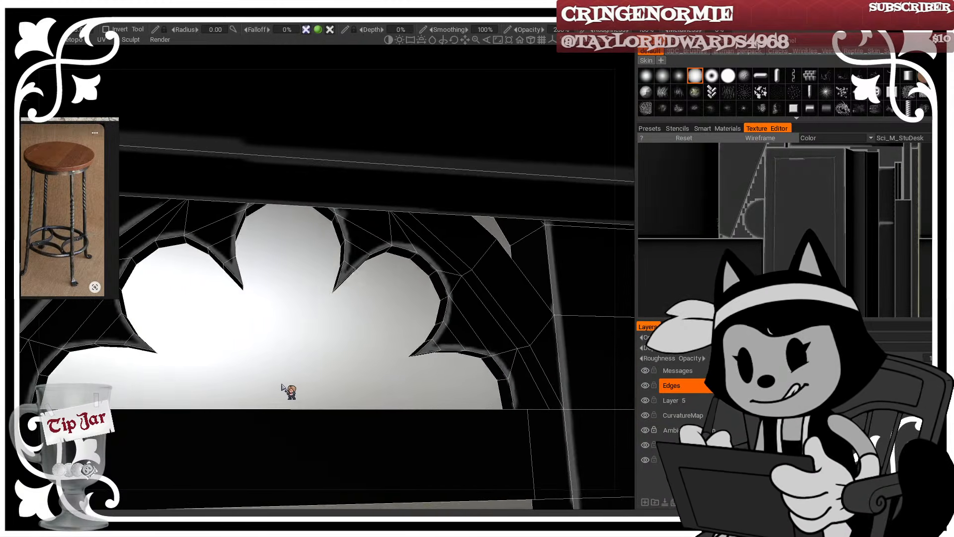
Step: Paint light highlights along the curved ridge and outer curved edge on the arch's opposite half, from the crossbar to the tabletop
{"action": "left_click_drag", "start_coordinate": [447, 372], "coordinate": [441, 334], "text": "alt"}
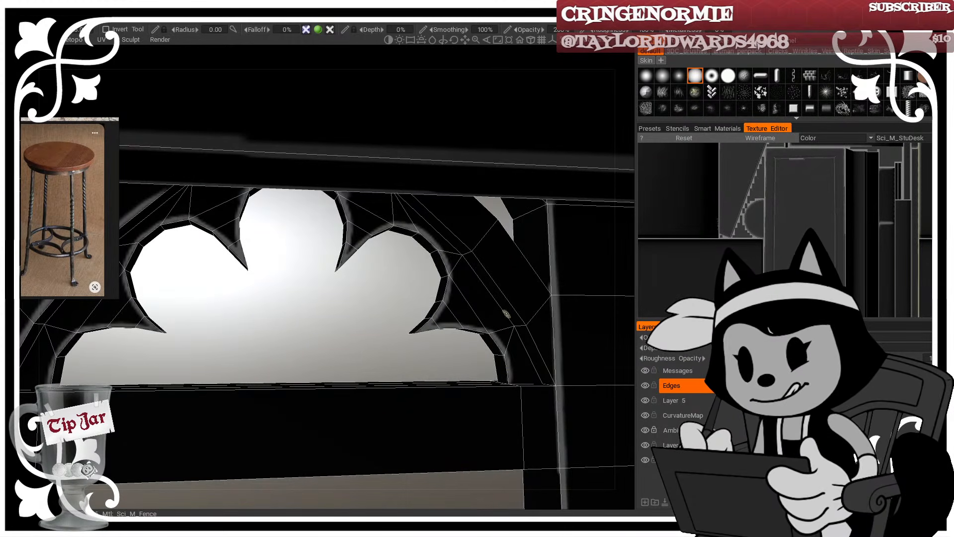
{"action": "left_click_drag", "start_coordinate": [498, 206], "coordinate": [462, 213], "text": "alt"}
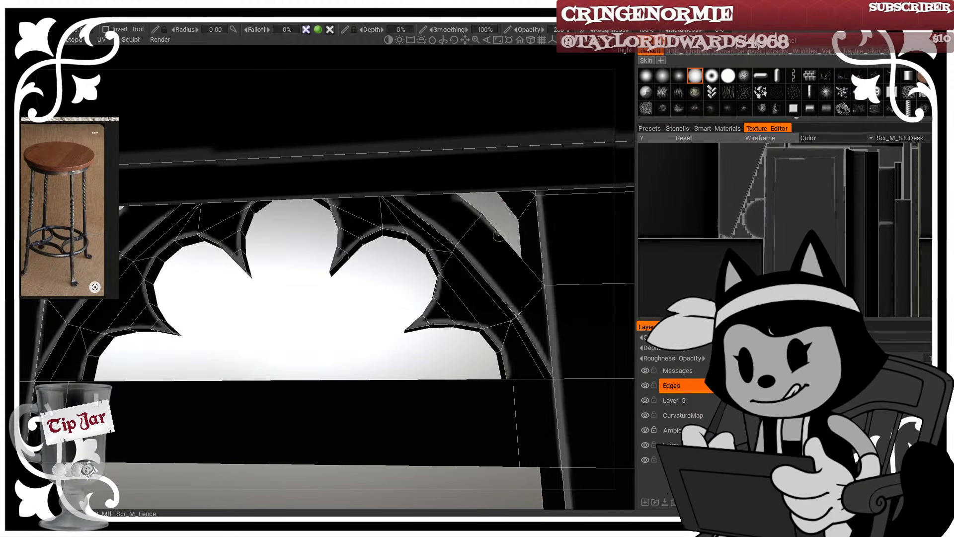
{"action": "mouse_move", "coordinate": [499, 241]}
{"action": "middle_mouse_down"}
{"action": "mouse_move", "coordinate": [494, 213]}
{"action": "mouse_move", "coordinate": [448, 221]}
{"action": "middle_mouse_up"}
Step: Hide the wireframe and examine the painted arch highlights from several angles
{"action": "key", "text": "w"}
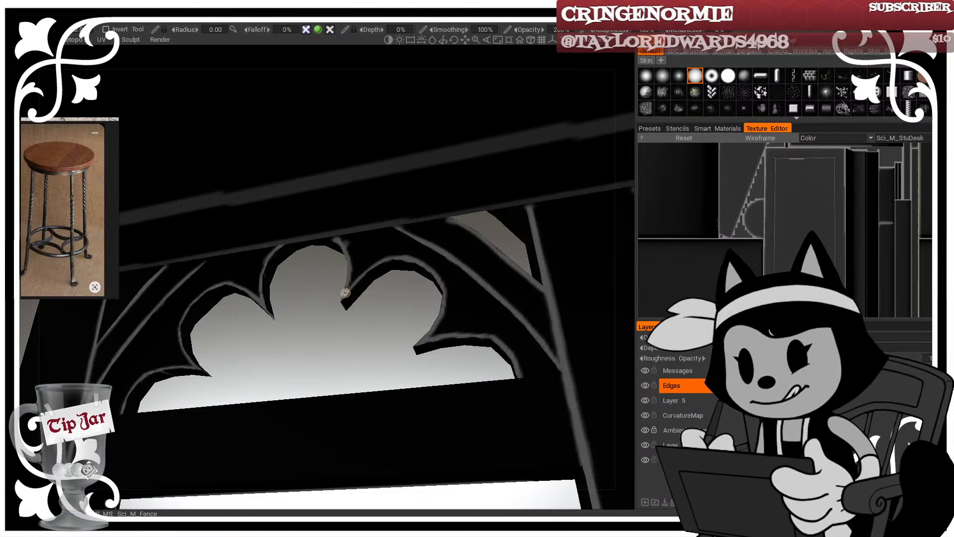
{"action": "left_click_drag", "start_coordinate": [346, 293], "coordinate": [415, 293], "text": "alt"}
{"action": "mouse_move", "coordinate": [293, 266]}
{"action": "middle_mouse_down", "text": "alt"}
{"action": "mouse_move", "coordinate": [376, 294]}
{"action": "mouse_move", "coordinate": [338, 312]}
{"action": "middle_mouse_up", "text": "alt"}
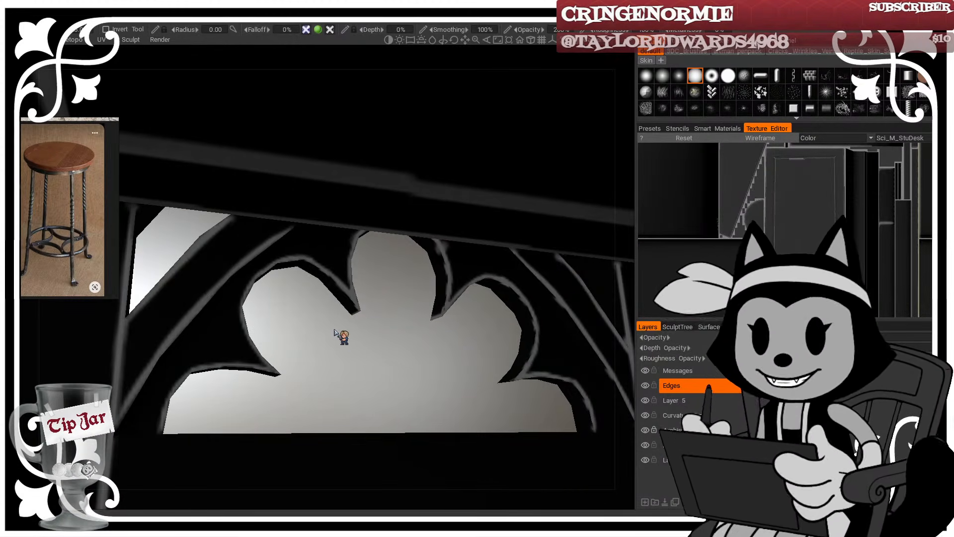
{"action": "right_click_drag", "start_coordinate": [349, 343], "coordinate": [338, 341], "text": "alt"}
{"action": "left_click_drag", "start_coordinate": [339, 342], "coordinate": [363, 340], "text": "alt"}
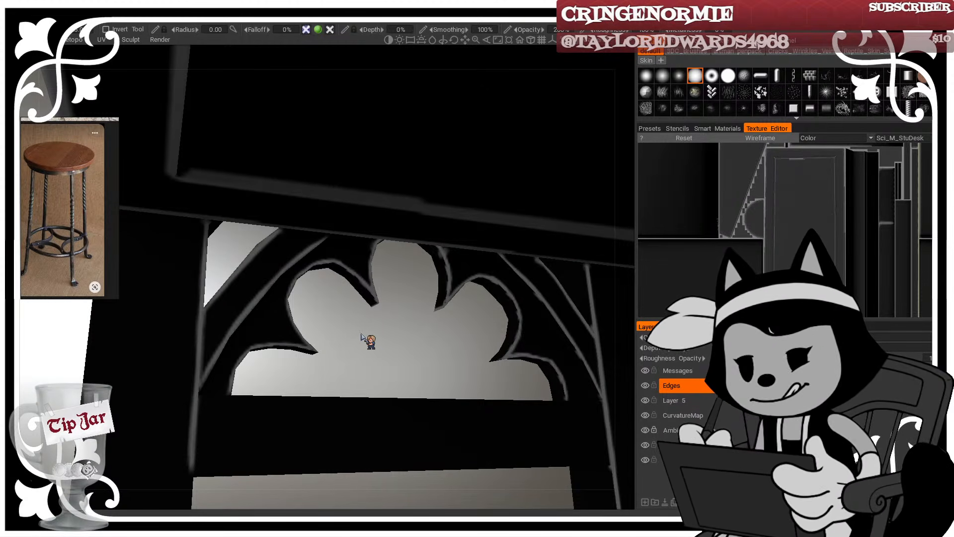
{"action": "left_click_drag", "start_coordinate": [362, 335], "coordinate": [375, 339], "text": "alt"}
{"action": "right_click_drag", "start_coordinate": [374, 339], "coordinate": [385, 340], "text": "alt"}
{"action": "mouse_move", "coordinate": [373, 338]}
{"action": "left_mouse_down", "text": "alt"}
{"action": "mouse_move", "coordinate": [316, 332]}
{"action": "mouse_move", "coordinate": [301, 345]}
{"action": "mouse_move", "coordinate": [417, 336]}
{"action": "left_mouse_up", "text": "alt"}
{"action": "right_click_drag", "start_coordinate": [417, 336], "coordinate": [417, 329], "text": "alt"}
{"action": "left_click_drag", "start_coordinate": [416, 329], "coordinate": [437, 319], "text": "alt"}
Step: Paint a light highlight along the full length of the crossbar's upper front edge beneath the arch, undoing and repainting the faulty stroke
{"action": "middle_click_drag", "start_coordinate": [437, 331], "coordinate": [379, 292], "text": "alt"}
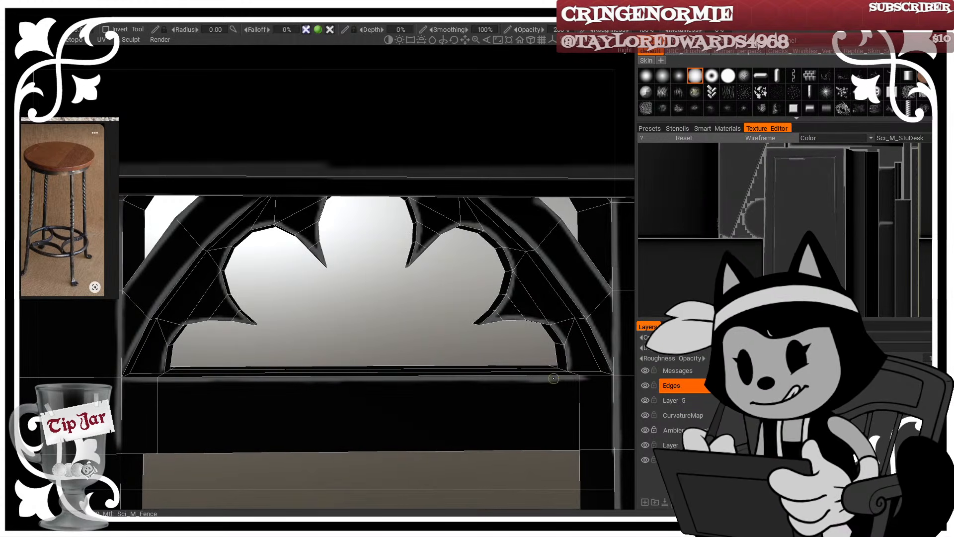
{"action": "left_click_drag", "start_coordinate": [612, 342], "coordinate": [442, 385], "text": "alt"}
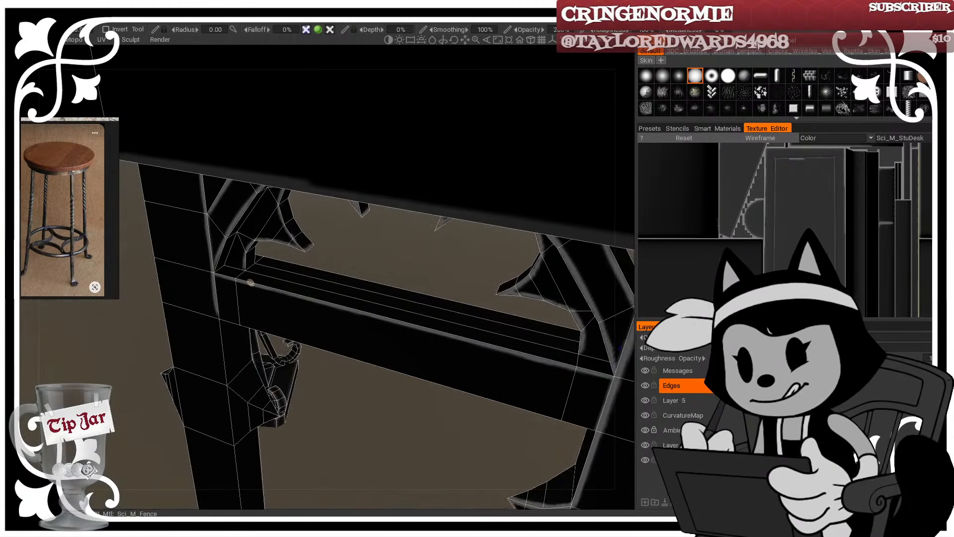
{"action": "left_click_drag", "start_coordinate": [266, 275], "coordinate": [207, 273], "text": "alt"}
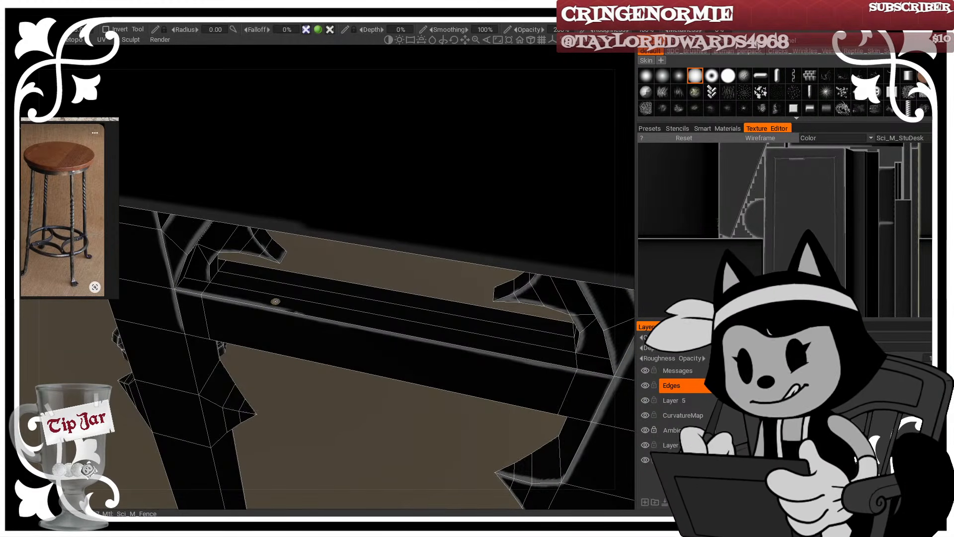
{"action": "mouse_move", "coordinate": [275, 301]}
{"action": "left_mouse_down", "text": "alt"}
{"action": "mouse_move", "coordinate": [351, 315]}
{"action": "mouse_move", "coordinate": [334, 300]}
{"action": "mouse_move", "coordinate": [326, 315]}
{"action": "mouse_move", "coordinate": [394, 339]}
{"action": "left_mouse_up", "text": "alt"}
{"action": "key", "text": "w"}
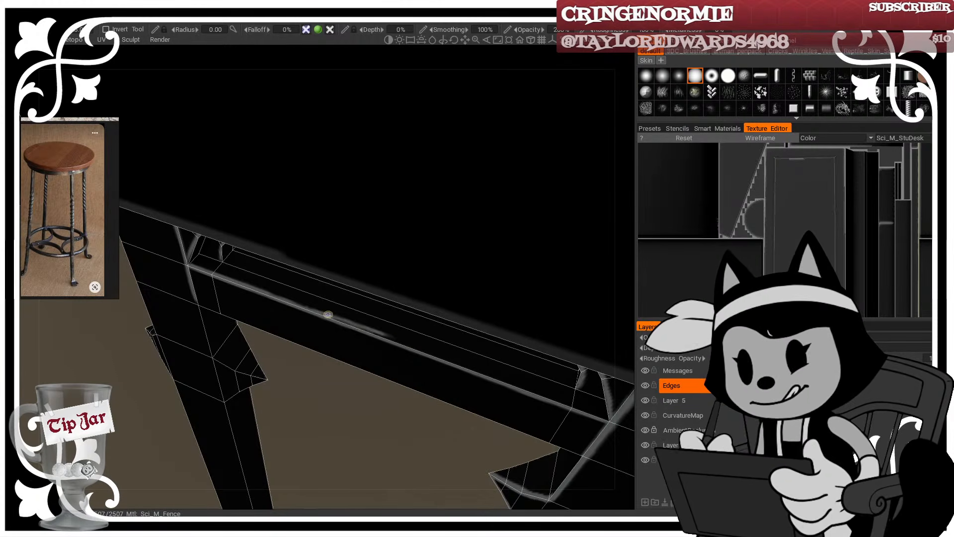
{"action": "key", "text": "ctrl+z"}
{"action": "left_click_drag", "start_coordinate": [338, 320], "coordinate": [576, 407]}
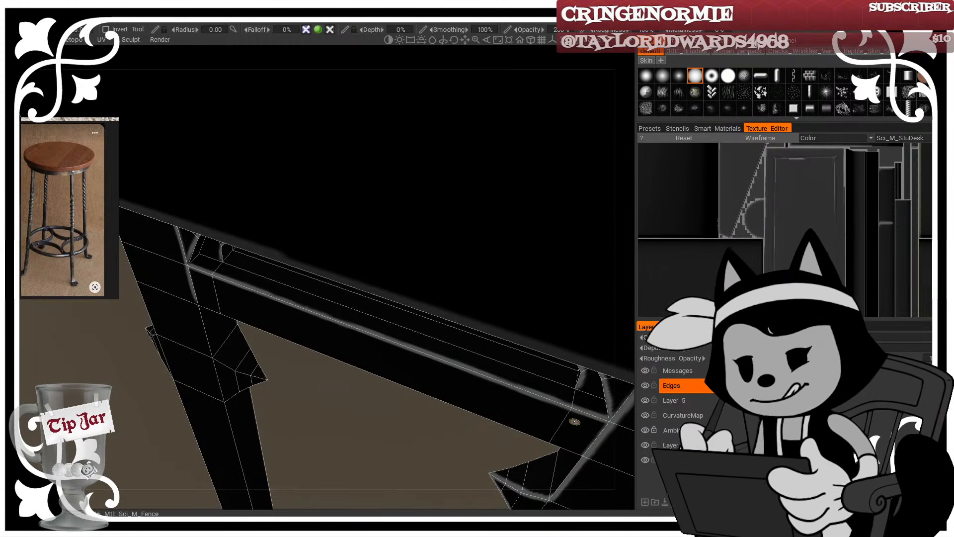
Step: Extend the light highlight on the unfinished leg's inner edge from the arch past the crossbar down towards the diamond knob
{"action": "mouse_move", "coordinate": [575, 421]}
{"action": "middle_mouse_down"}
{"action": "mouse_move", "coordinate": [447, 373]}
{"action": "mouse_move", "coordinate": [405, 379]}
{"action": "mouse_move", "coordinate": [440, 362]}
{"action": "middle_mouse_up"}
{"action": "key", "text": "w"}
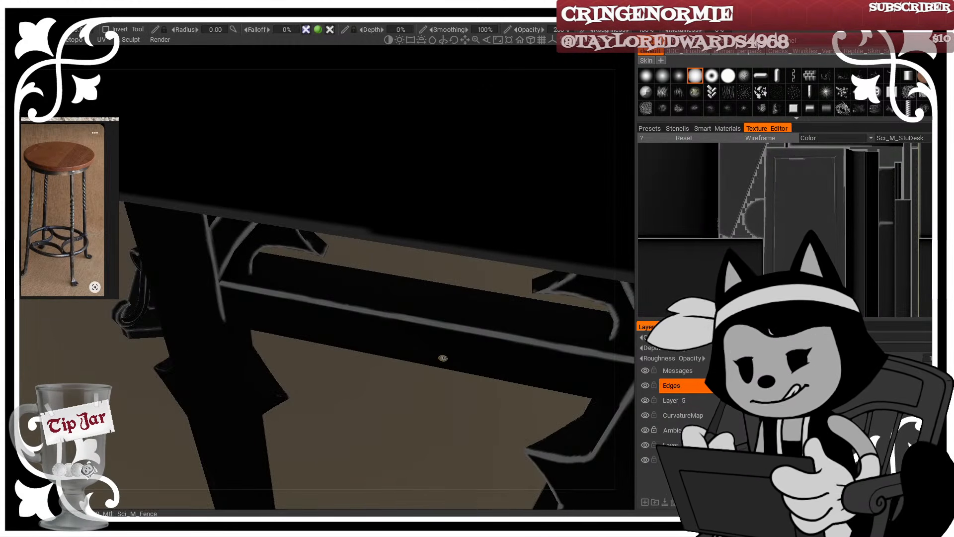
{"action": "left_click_drag", "start_coordinate": [390, 376], "coordinate": [418, 309]}
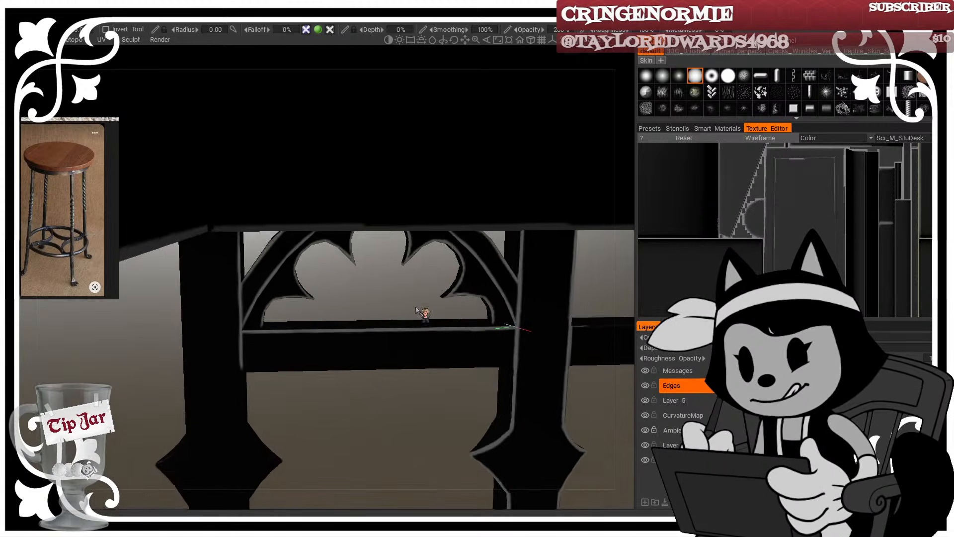
{"action": "left_click_drag", "start_coordinate": [374, 339], "coordinate": [295, 358], "text": "alt"}
{"action": "key", "text": "w"}
{"action": "left_click_drag", "start_coordinate": [232, 255], "coordinate": [236, 237], "text": "alt"}
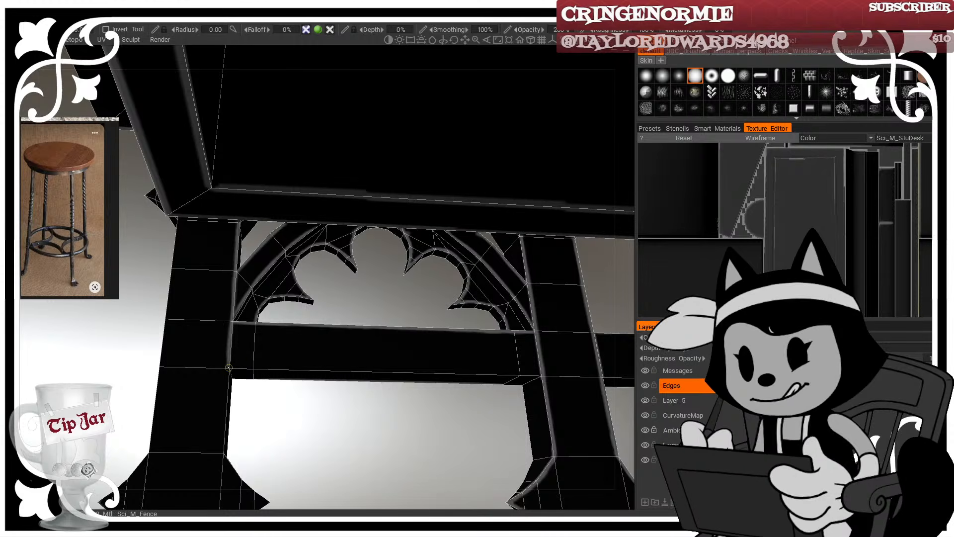
{"action": "left_click_drag", "start_coordinate": [227, 354], "coordinate": [223, 434]}
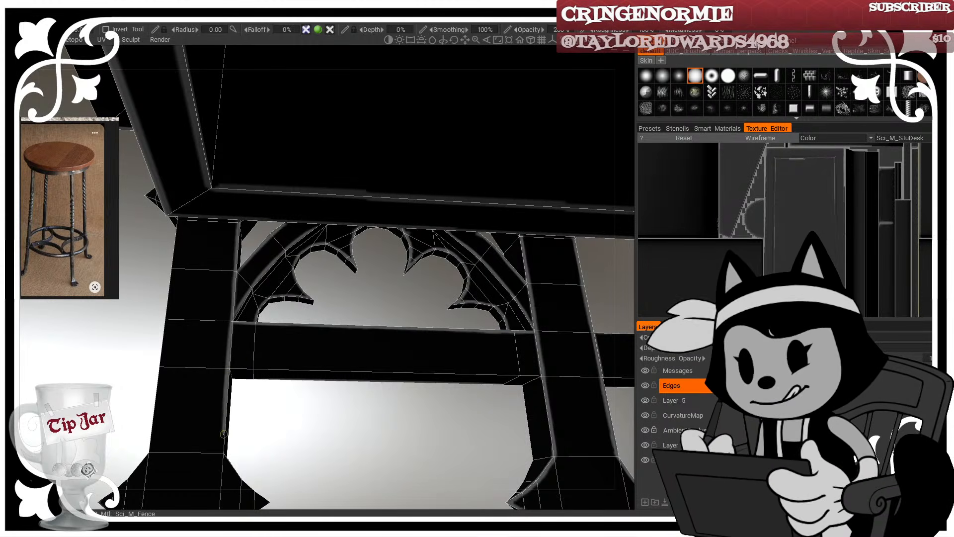
Step: Paint a light highlight along the crossbar's lower front edge from one leg to the other
{"action": "middle_click_drag", "start_coordinate": [315, 428], "coordinate": [331, 326]}
{"action": "right_click_drag", "start_coordinate": [346, 317], "coordinate": [345, 338]}
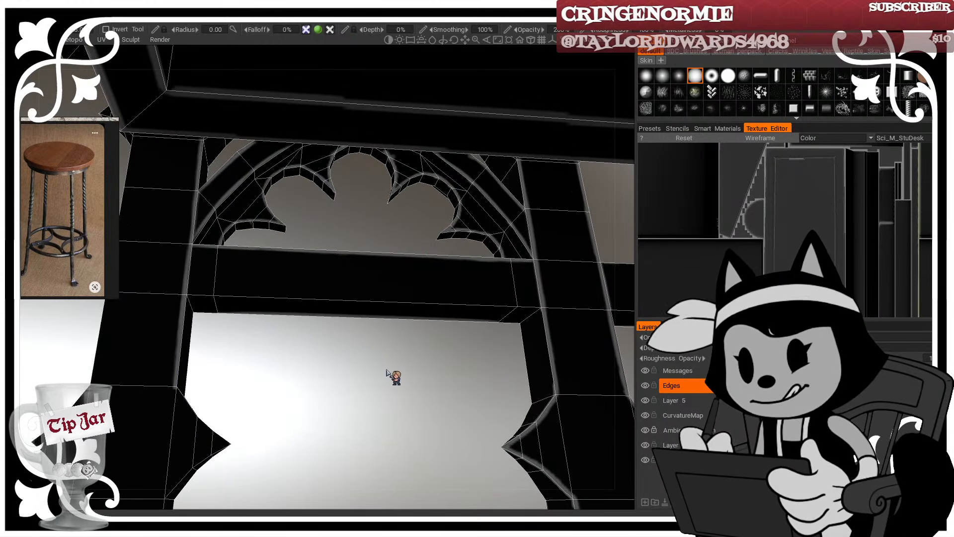
{"action": "left_click_drag", "start_coordinate": [382, 362], "coordinate": [375, 362]}
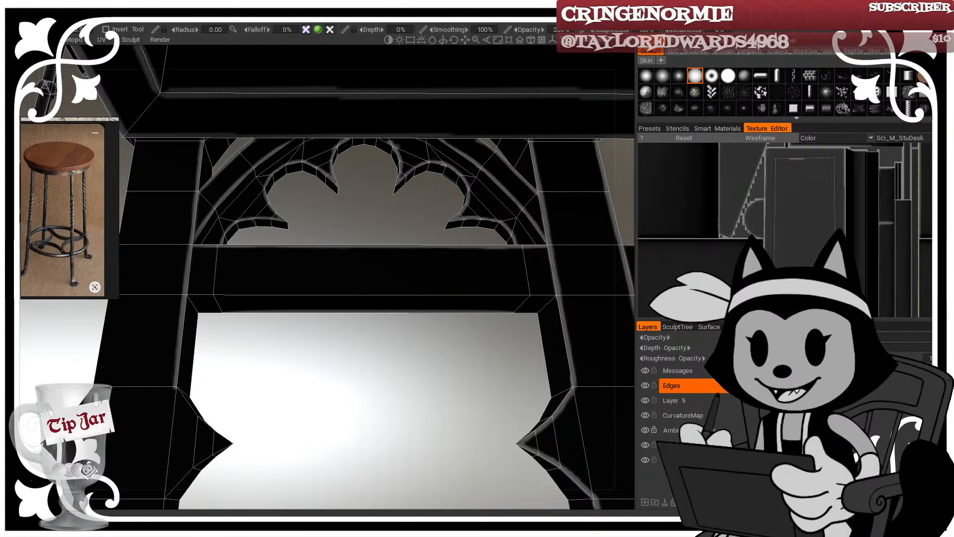
{"action": "left_click_drag", "start_coordinate": [185, 293], "coordinate": [536, 293]}
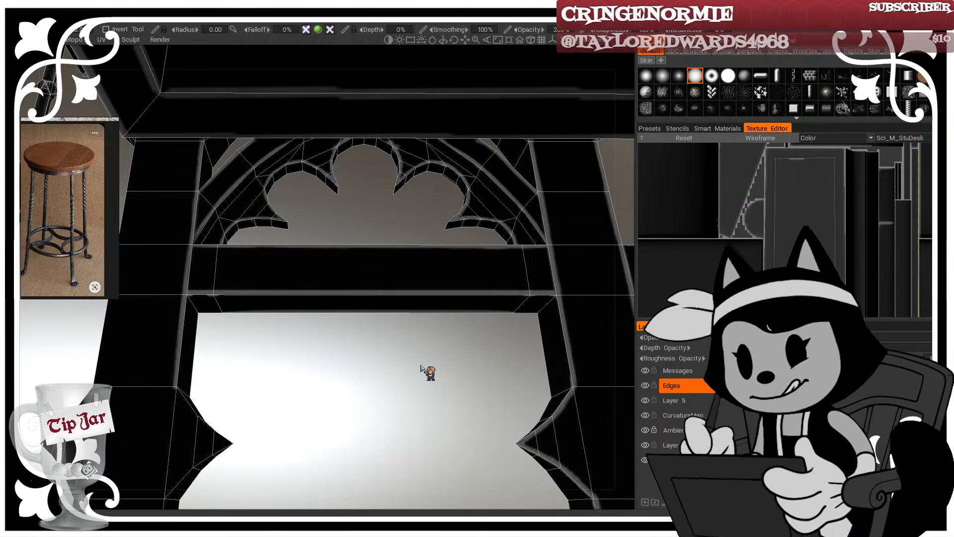
Step: Highlight the upper and lower front edges of the leg's diamond knob, from the leg's inner edge out to the knob's point
{"action": "middle_click_drag", "start_coordinate": [421, 368], "coordinate": [528, 234]}
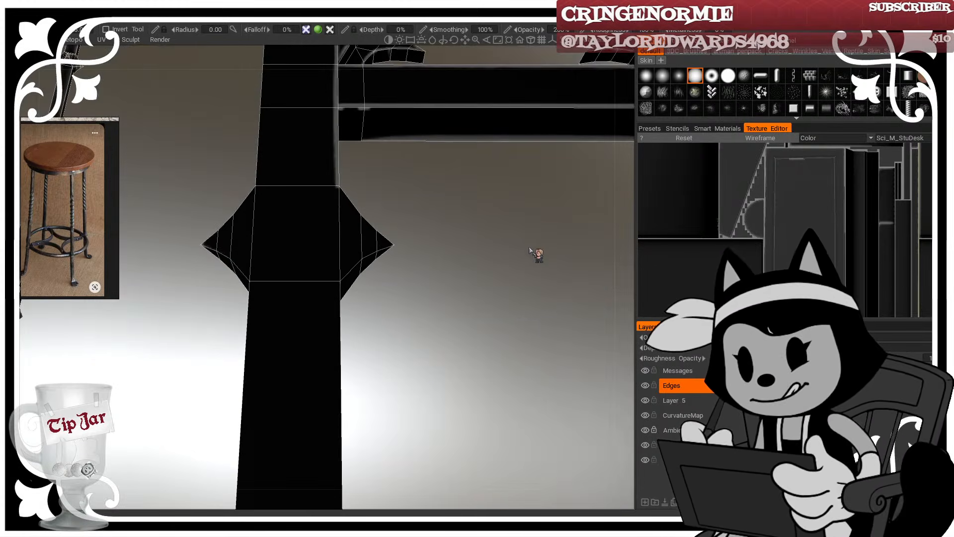
{"action": "middle_click_drag", "start_coordinate": [436, 338], "coordinate": [458, 227]}
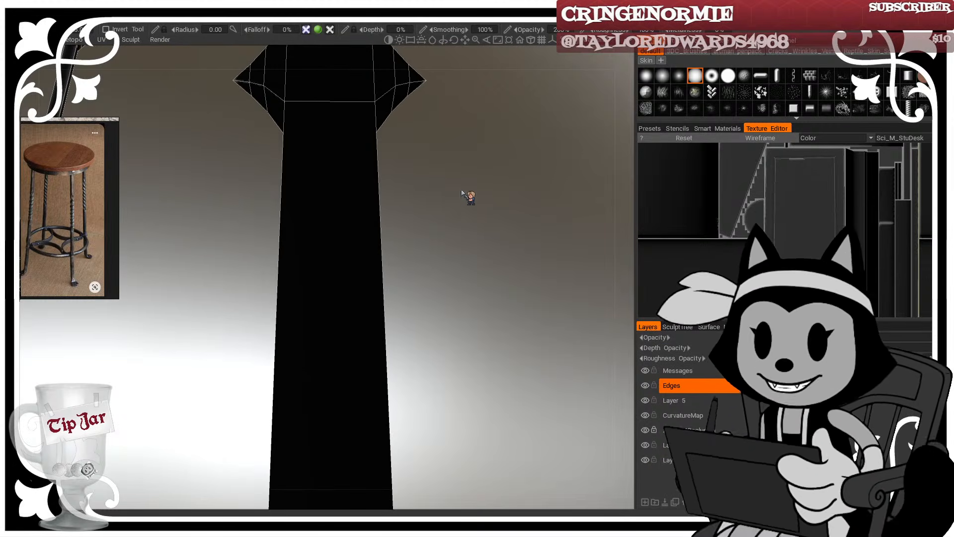
{"action": "middle_click_drag", "start_coordinate": [451, 181], "coordinate": [427, 329]}
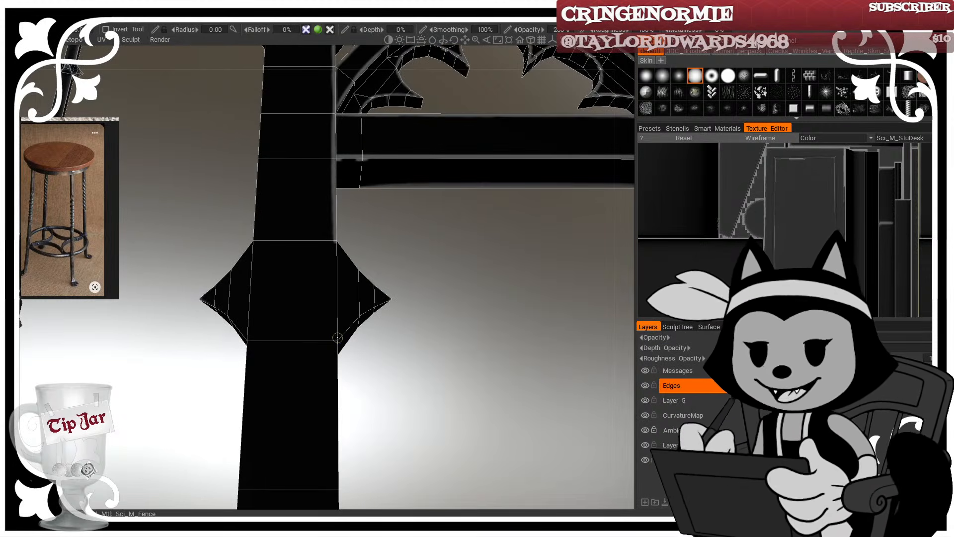
{"action": "left_click_drag", "start_coordinate": [416, 308], "coordinate": [373, 365]}
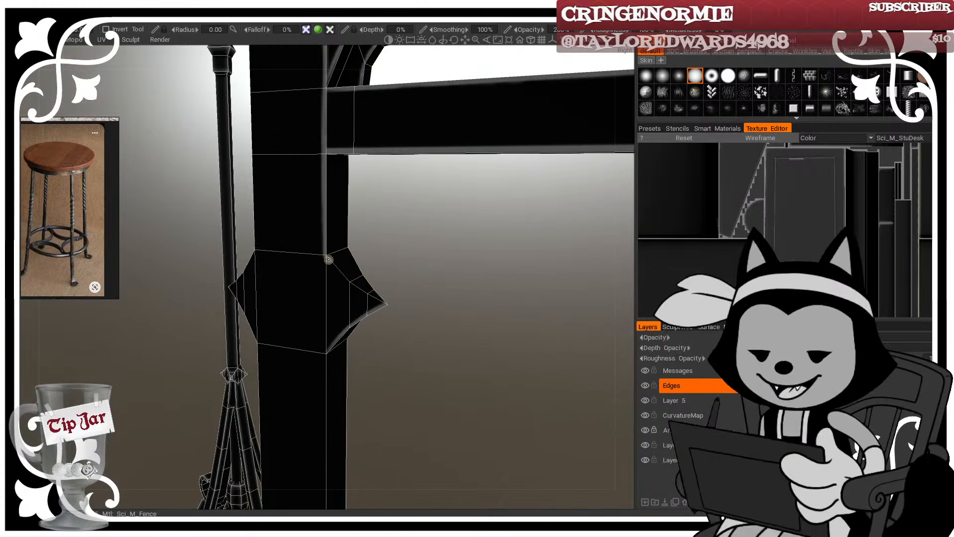
{"action": "left_click_drag", "start_coordinate": [328, 257], "coordinate": [382, 301]}
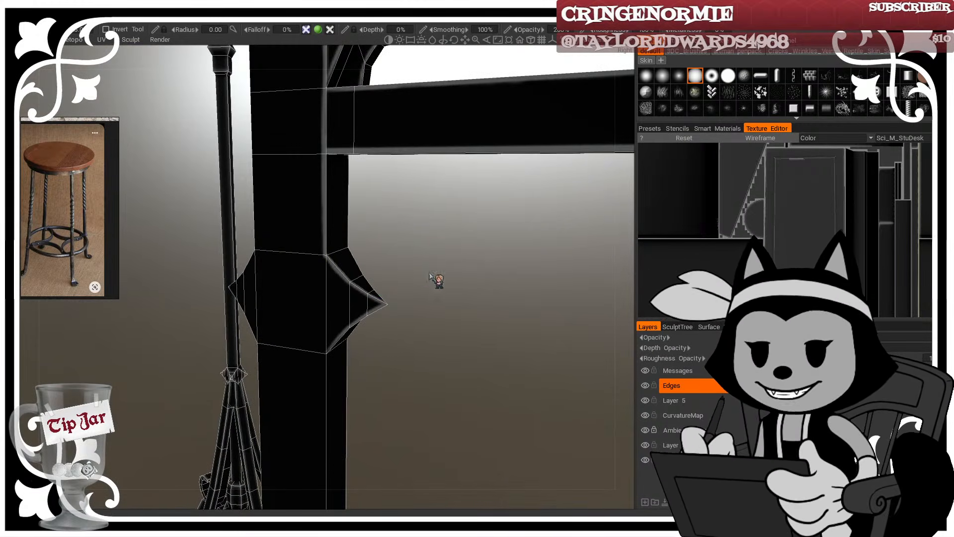
Step: Highlight the upper and lower front edges of the corner leg's diamond knob, meeting at the knob's point
{"action": "left_click_drag", "start_coordinate": [435, 278], "coordinate": [455, 259]}
{"action": "mouse_move", "coordinate": [332, 347]}
{"action": "left_mouse_down"}
{"action": "mouse_move", "coordinate": [381, 303]}
{"action": "mouse_move", "coordinate": [449, 306]}
{"action": "mouse_move", "coordinate": [428, 326]}
{"action": "left_mouse_up"}
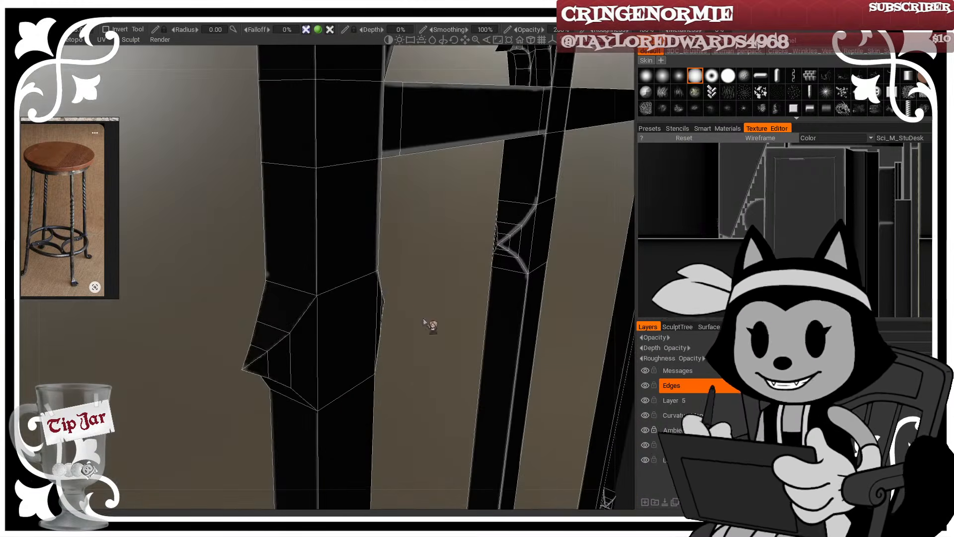
{"action": "mouse_move", "coordinate": [244, 368]}
{"action": "left_mouse_down"}
{"action": "mouse_move", "coordinate": [317, 297]}
{"action": "mouse_move", "coordinate": [228, 326]}
{"action": "left_mouse_up"}
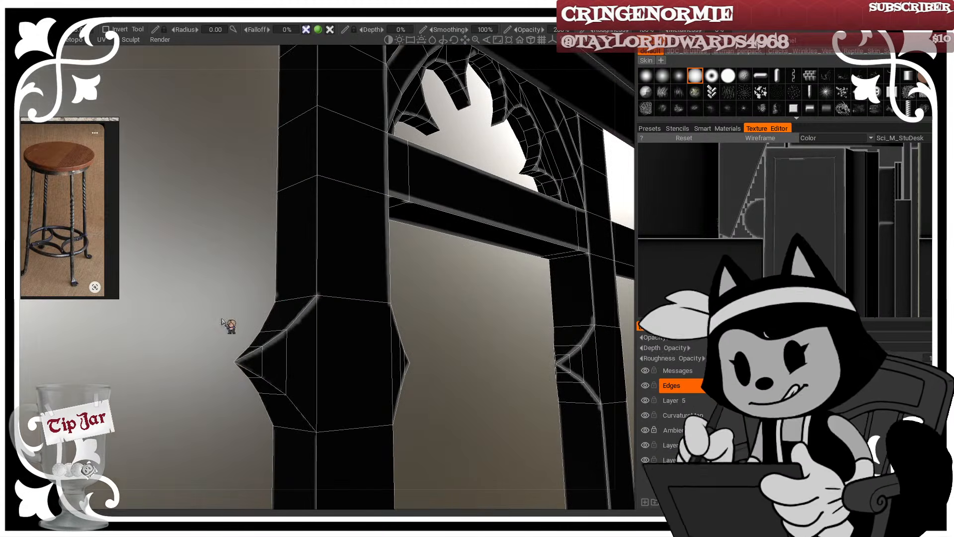
{"action": "left_click_drag", "start_coordinate": [237, 361], "coordinate": [315, 428]}
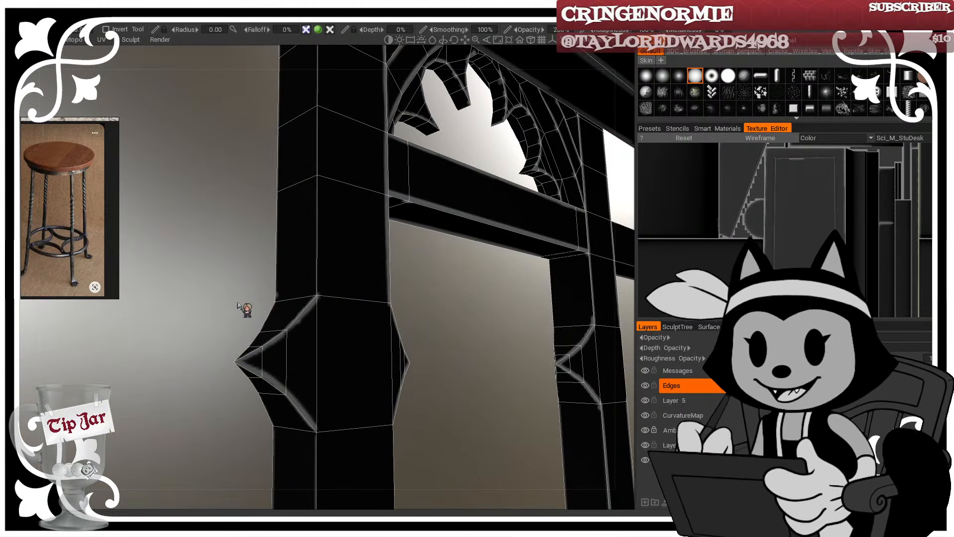
Step: Highlight the diamond knob's upper and lower edges on the leg's neighbouring side, undoing and repainting the faulty lower stroke
{"action": "mouse_move", "coordinate": [245, 308]}
{"action": "left_mouse_down"}
{"action": "mouse_move", "coordinate": [394, 323]}
{"action": "mouse_move", "coordinate": [437, 318]}
{"action": "left_mouse_up"}
{"action": "left_click_drag", "start_coordinate": [276, 332], "coordinate": [357, 390]}
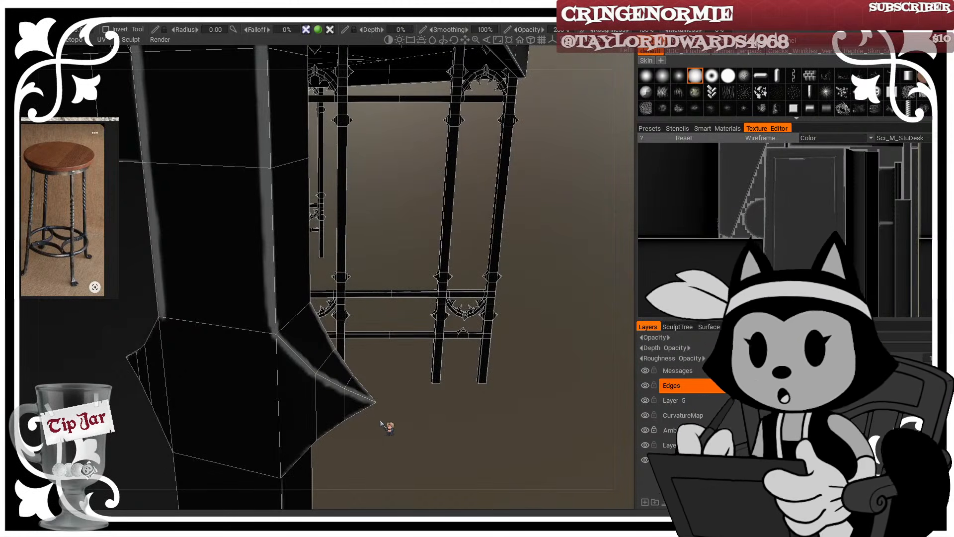
{"action": "right_click_drag", "start_coordinate": [387, 430], "coordinate": [377, 426]}
{"action": "middle_click_drag", "start_coordinate": [378, 426], "coordinate": [412, 410]}
{"action": "right_click_drag", "start_coordinate": [420, 432], "coordinate": [410, 429]}
{"action": "key", "text": "w"}
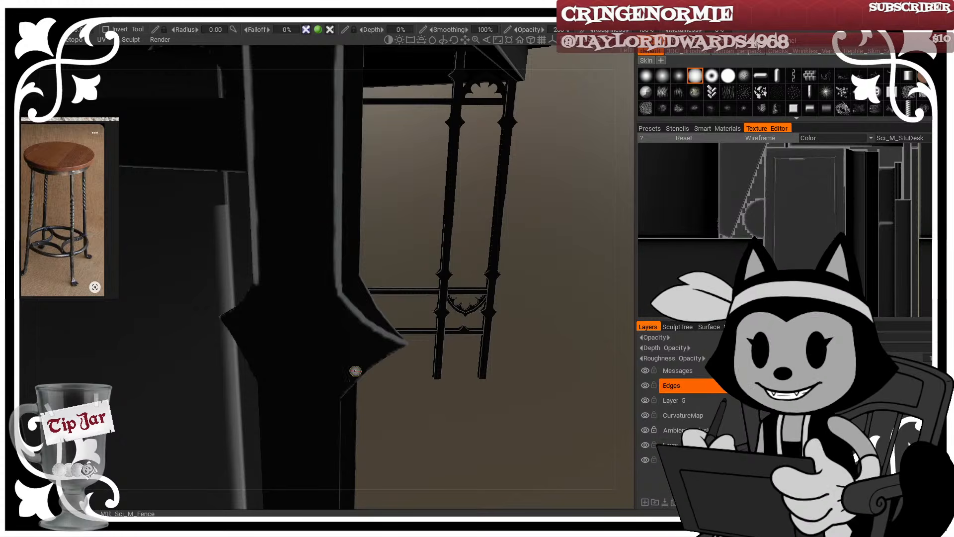
{"action": "mouse_move", "coordinate": [403, 344]}
{"action": "left_mouse_down"}
{"action": "mouse_move", "coordinate": [342, 396]}
{"action": "mouse_move", "coordinate": [365, 355]}
{"action": "mouse_move", "coordinate": [350, 352]}
{"action": "left_mouse_up"}
{"action": "key", "text": "ctrl+z"}
{"action": "mouse_move", "coordinate": [352, 385]}
{"action": "left_mouse_down"}
{"action": "mouse_move", "coordinate": [393, 347]}
{"action": "mouse_move", "coordinate": [408, 366]}
{"action": "mouse_move", "coordinate": [308, 358]}
{"action": "left_mouse_up"}
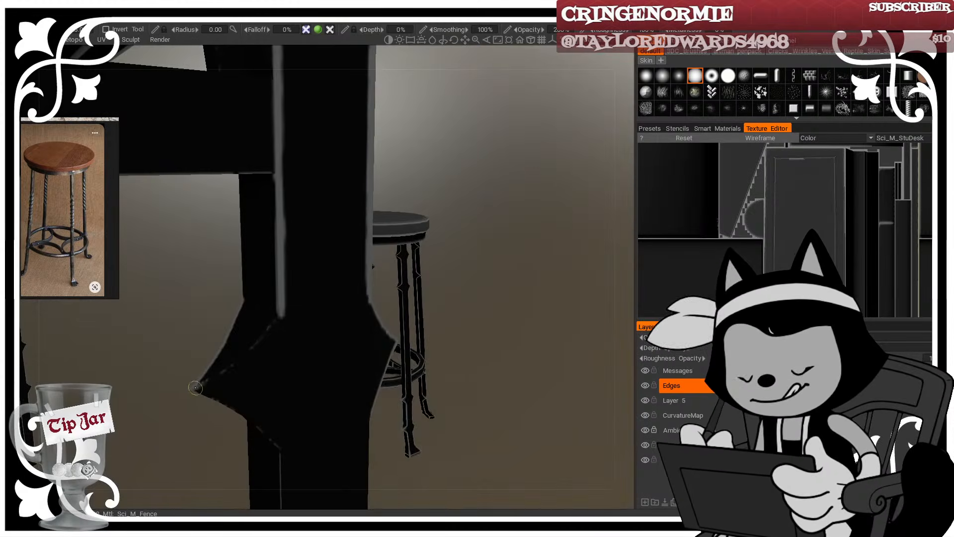
{"action": "mouse_move", "coordinate": [197, 387]}
{"action": "left_mouse_down"}
{"action": "mouse_move", "coordinate": [279, 324]}
{"action": "mouse_move", "coordinate": [279, 309]}
{"action": "mouse_move", "coordinate": [293, 327]}
{"action": "mouse_move", "coordinate": [231, 419]}
{"action": "mouse_move", "coordinate": [273, 472]}
{"action": "left_mouse_up"}
Step: Paint a light highlight along the leg's inner edge between the arch crossbar and the diamond knob
{"action": "key", "text": "w"}
{"action": "right_click_drag", "start_coordinate": [315, 497], "coordinate": [390, 296], "text": "alt"}
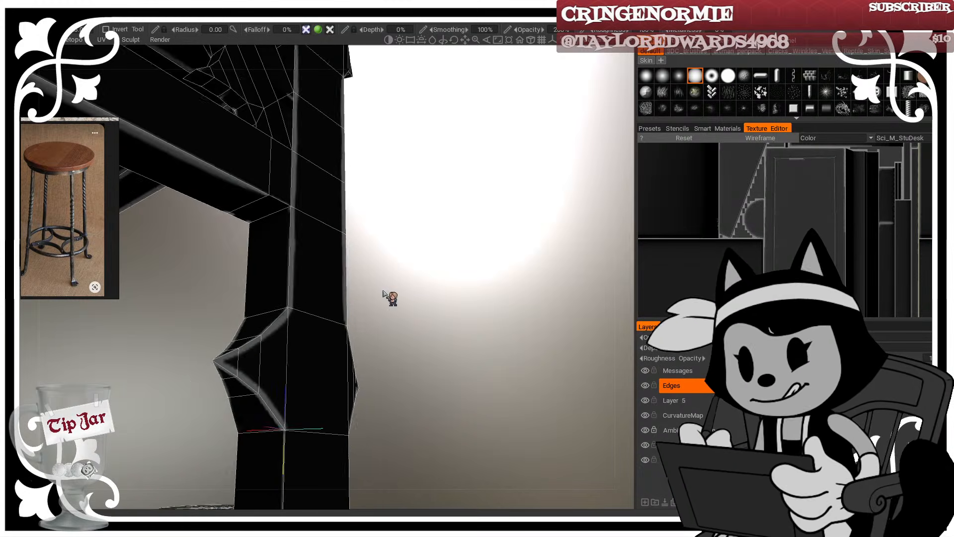
{"action": "left_click_drag", "start_coordinate": [389, 296], "coordinate": [266, 258], "text": "alt"}
{"action": "middle_click_drag", "start_coordinate": [266, 258], "coordinate": [249, 362], "text": "alt"}
{"action": "left_click_drag", "start_coordinate": [349, 293], "coordinate": [361, 371], "text": "alt"}
{"action": "middle_click_drag", "start_coordinate": [457, 402], "coordinate": [431, 243], "text": "alt"}
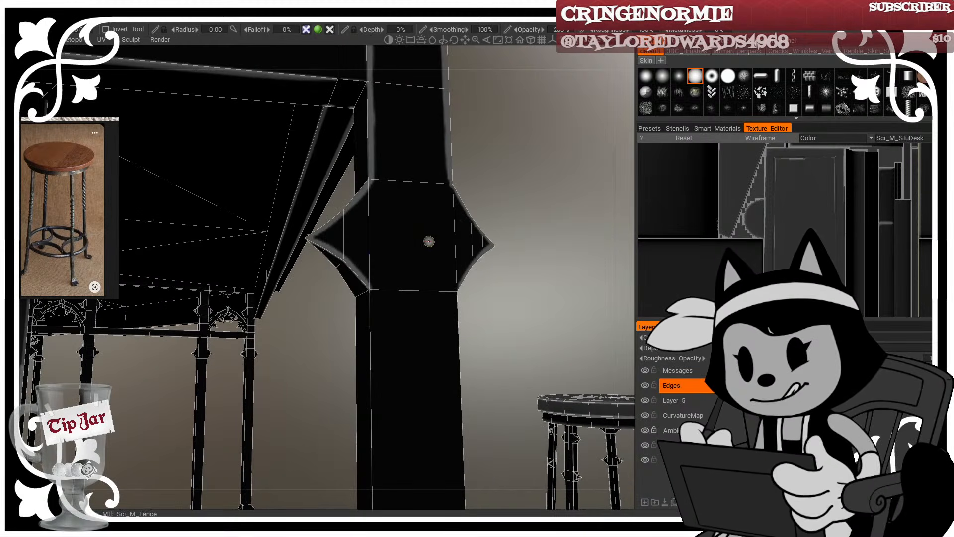
{"action": "key", "text": "w"}
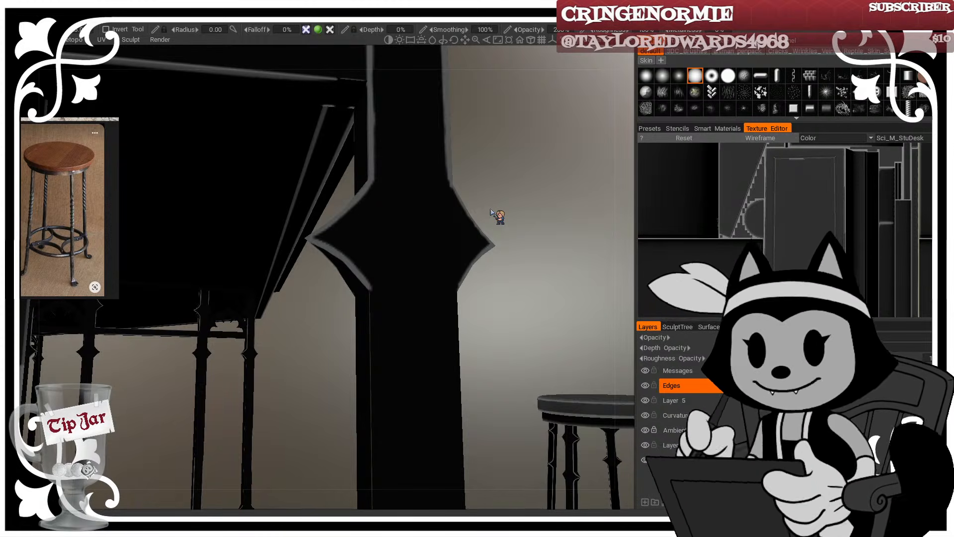
{"action": "left_click_drag", "start_coordinate": [521, 199], "coordinate": [536, 213], "text": "alt"}
{"action": "key", "text": "w"}
{"action": "key", "text": "w"}
{"action": "key", "text": "w"}
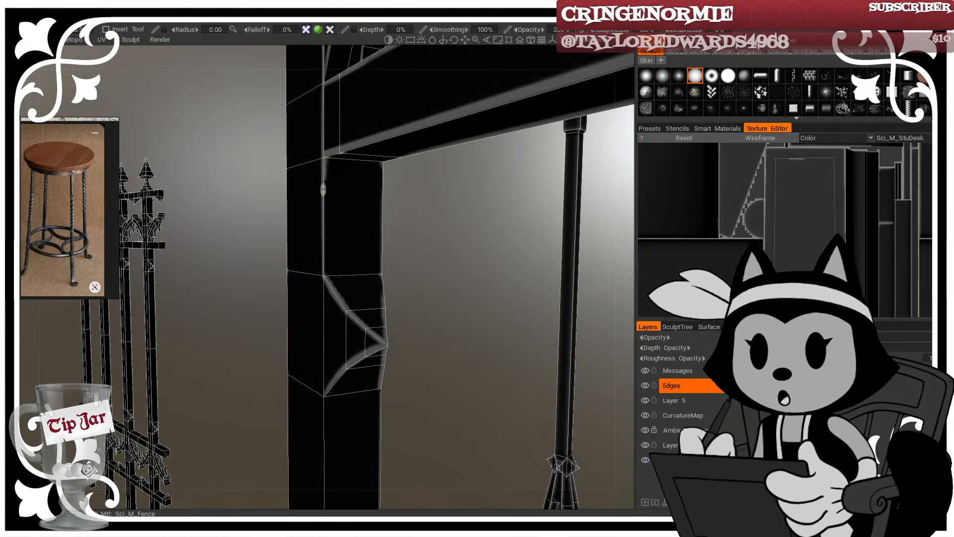
{"action": "key", "text": "w"}
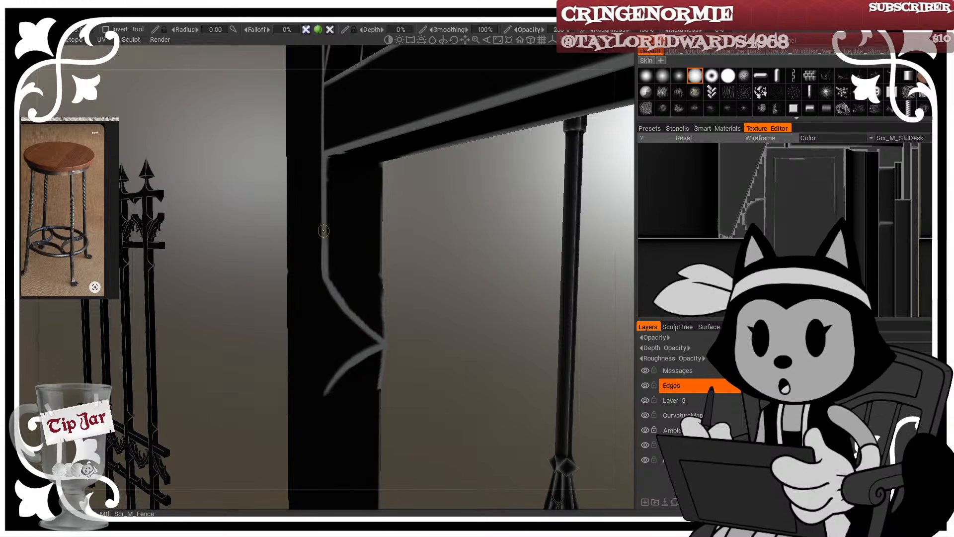
Step: Highlight the corner leg's outer front edge from the underside of the desk down past the arch to the diamond knob
{"action": "left_click_drag", "start_coordinate": [406, 288], "coordinate": [509, 329], "text": "alt"}
{"action": "key", "text": "w"}
{"action": "key", "text": "w"}
{"action": "right_click_drag", "start_coordinate": [509, 329], "coordinate": [473, 315], "text": "alt"}
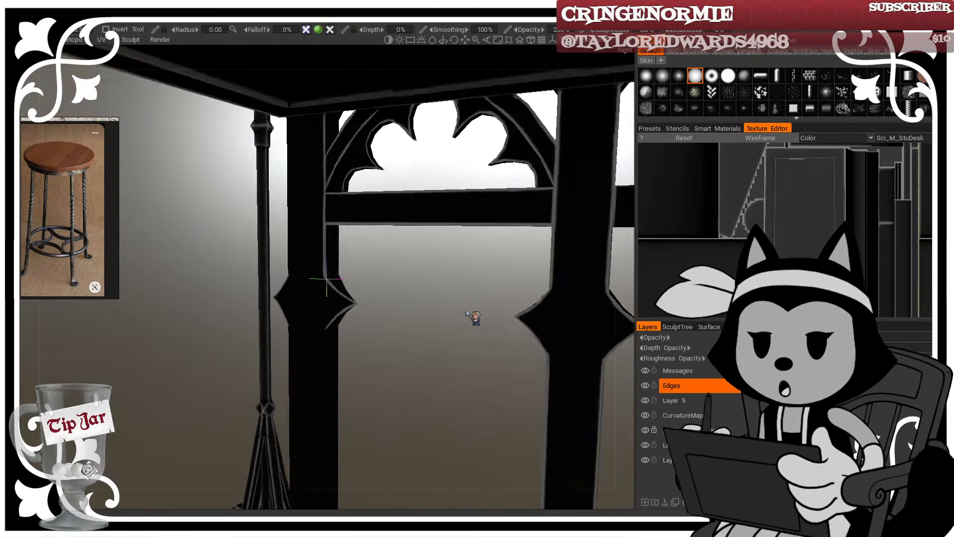
{"action": "left_click_drag", "start_coordinate": [472, 315], "coordinate": [362, 183], "text": "alt"}
{"action": "left_click_drag", "start_coordinate": [337, 105], "coordinate": [337, 367]}
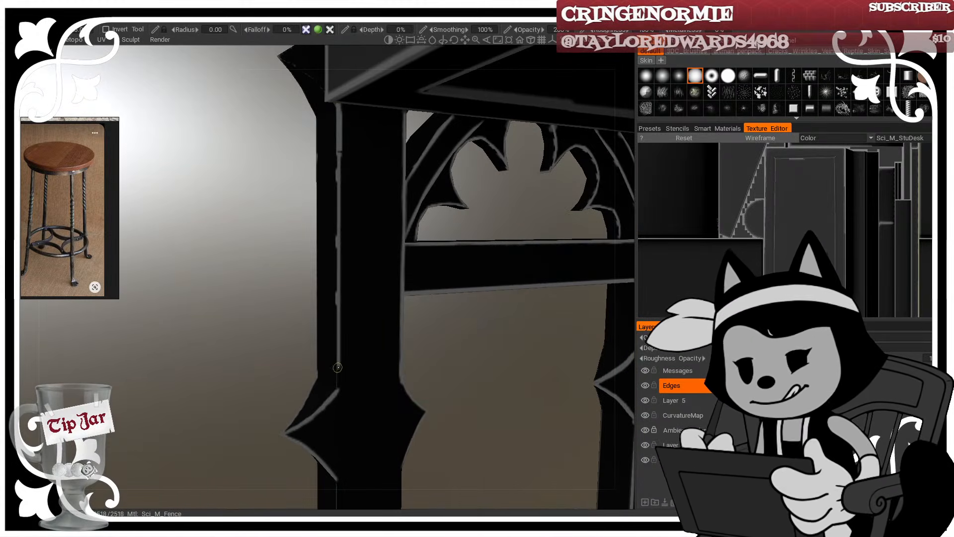
{"action": "mouse_move", "coordinate": [328, 143]}
{"action": "left_mouse_down", "text": "alt"}
{"action": "mouse_move", "coordinate": [350, 127]}
{"action": "mouse_move", "coordinate": [334, 174]}
{"action": "mouse_move", "coordinate": [335, 350]}
{"action": "left_mouse_up", "text": "alt"}
{"action": "left_click_drag", "start_coordinate": [333, 398], "coordinate": [255, 400], "text": "alt"}
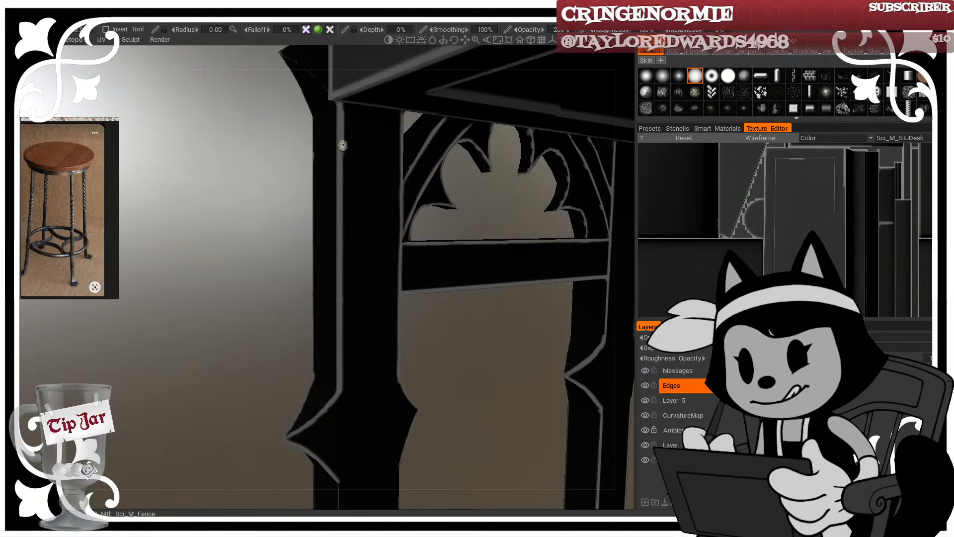
Step: Highlight the leg's adjacent vertical edge down to the lower knob and the upper knob's lower edge where it curves into the leg
{"action": "left_click_drag", "start_coordinate": [339, 173], "coordinate": [413, 185], "text": "alt"}
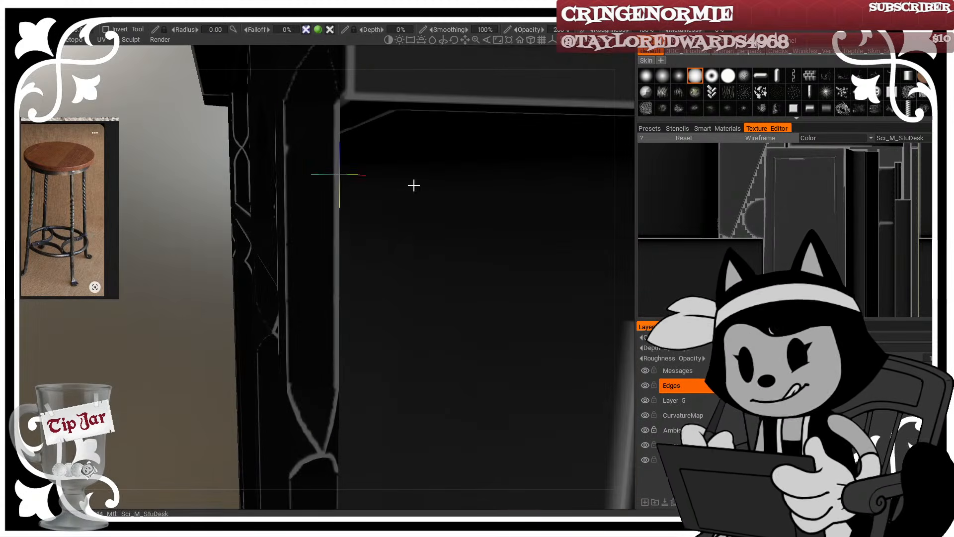
{"action": "mouse_move", "coordinate": [283, 103]}
{"action": "left_mouse_down"}
{"action": "mouse_move", "coordinate": [286, 347]}
{"action": "mouse_move", "coordinate": [386, 288]}
{"action": "mouse_move", "coordinate": [359, 286]}
{"action": "left_mouse_up"}
{"action": "left_click_drag", "start_coordinate": [309, 225], "coordinate": [304, 162], "text": "alt"}
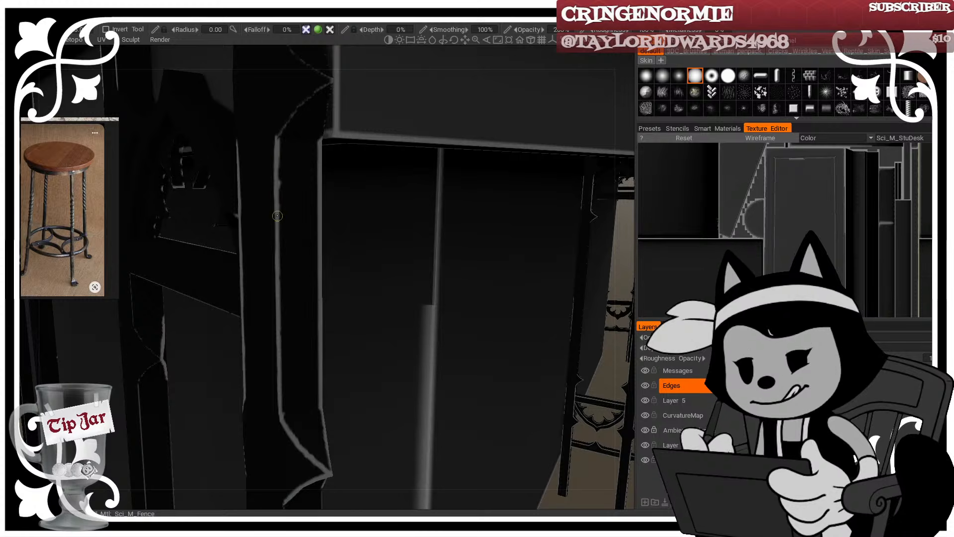
{"action": "mouse_move", "coordinate": [277, 330]}
{"action": "left_mouse_down", "text": "alt"}
{"action": "mouse_move", "coordinate": [306, 118]}
{"action": "mouse_move", "coordinate": [322, 124]}
{"action": "left_mouse_up", "text": "alt"}
{"action": "left_click_drag", "start_coordinate": [165, 82], "coordinate": [210, 120]}
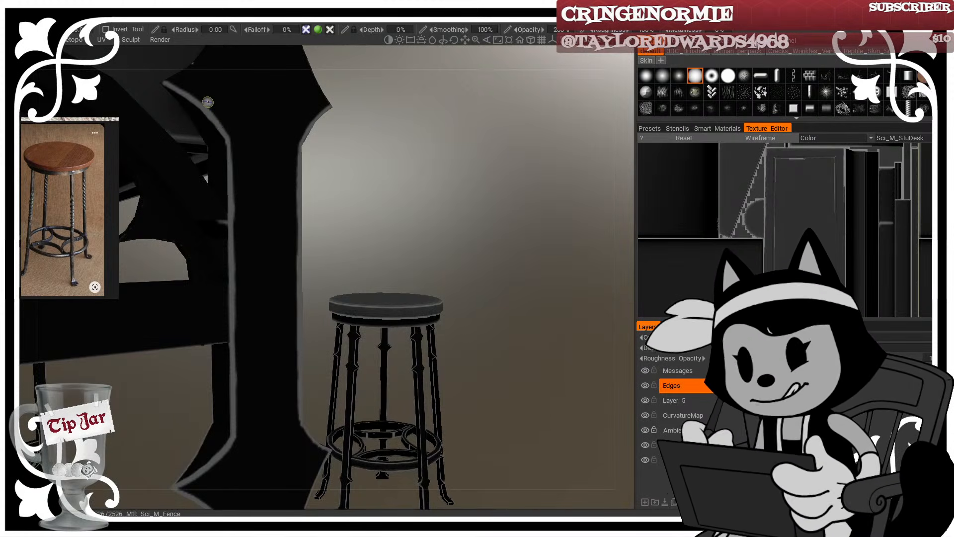
Step: Paint a highlight on the corner leg's outer front edge from beneath the tabletop down to the upper diamond knob
{"action": "right_click_drag", "start_coordinate": [316, 243], "coordinate": [368, 298], "text": "alt"}
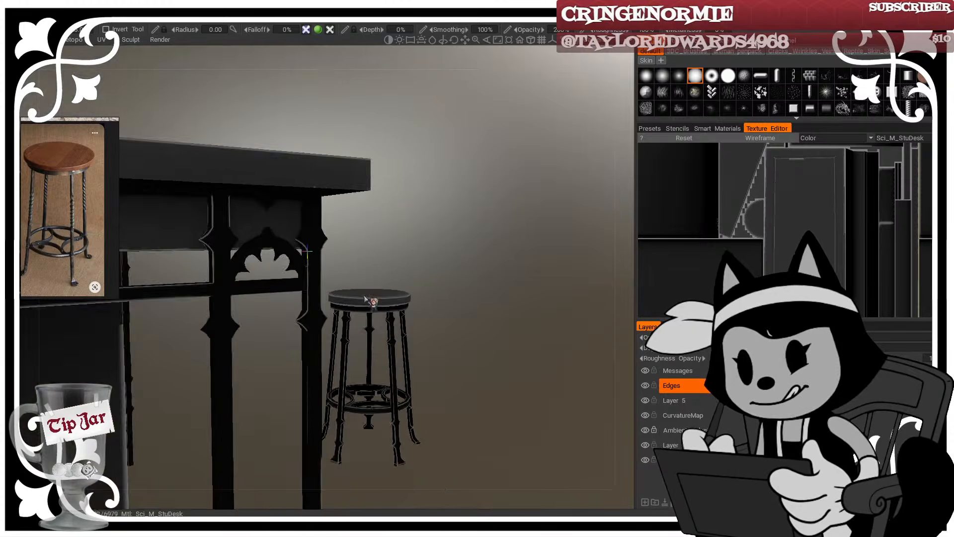
{"action": "left_click_drag", "start_coordinate": [368, 298], "coordinate": [282, 321], "text": "alt"}
{"action": "right_click_drag", "start_coordinate": [281, 321], "coordinate": [324, 298], "text": "alt"}
{"action": "left_click_drag", "start_coordinate": [324, 298], "coordinate": [331, 249], "text": "alt"}
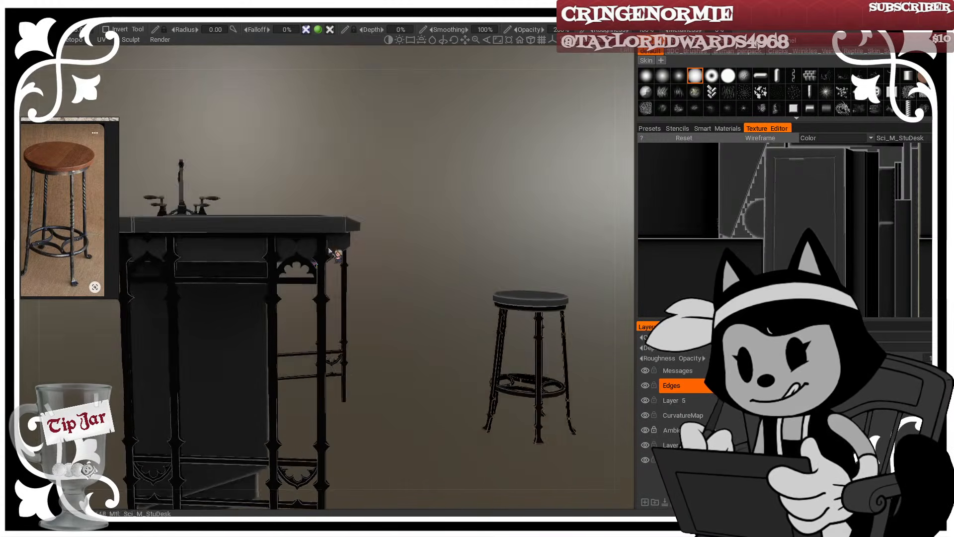
{"action": "right_click_drag", "start_coordinate": [331, 249], "coordinate": [349, 182], "text": "alt"}
{"action": "middle_click_drag", "start_coordinate": [348, 182], "coordinate": [379, 278], "text": "alt"}
{"action": "left_click_drag", "start_coordinate": [379, 281], "coordinate": [349, 250], "text": "alt"}
{"action": "left_click", "coordinate": [21, 275]}
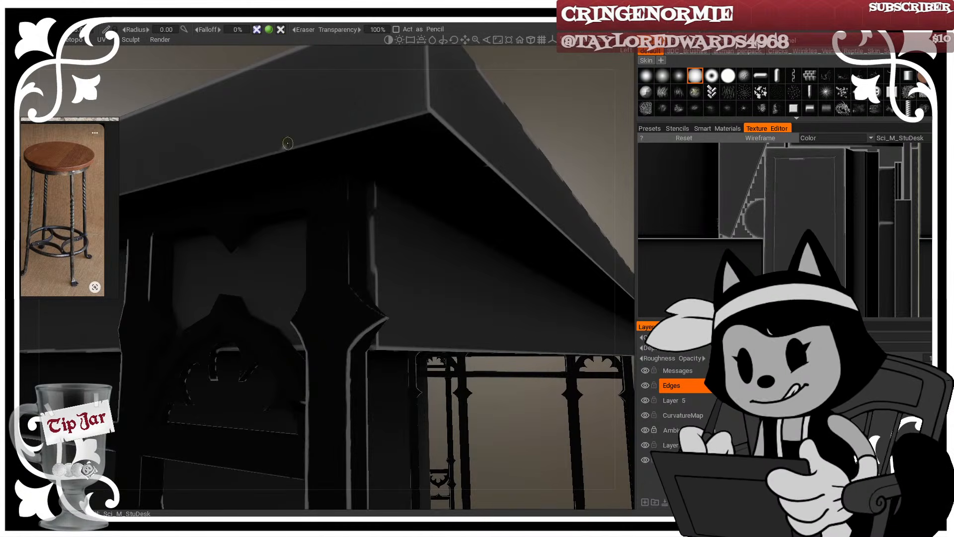
{"action": "left_click", "coordinate": [25, 75]}
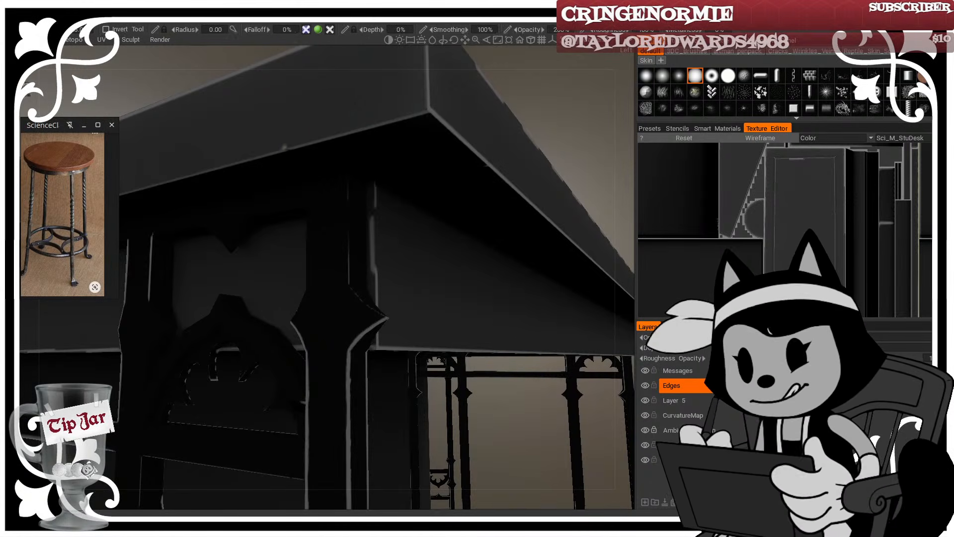
{"action": "key", "text": "w"}
{"action": "left_click_drag", "start_coordinate": [372, 195], "coordinate": [354, 196], "text": "alt"}
{"action": "key", "text": "w"}
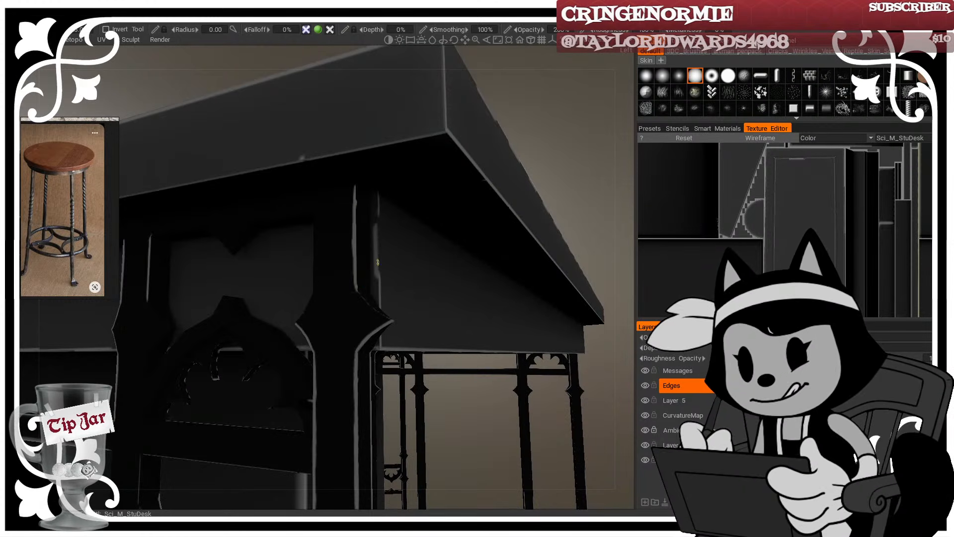
{"action": "left_click_drag", "start_coordinate": [363, 256], "coordinate": [281, 275], "text": "alt"}
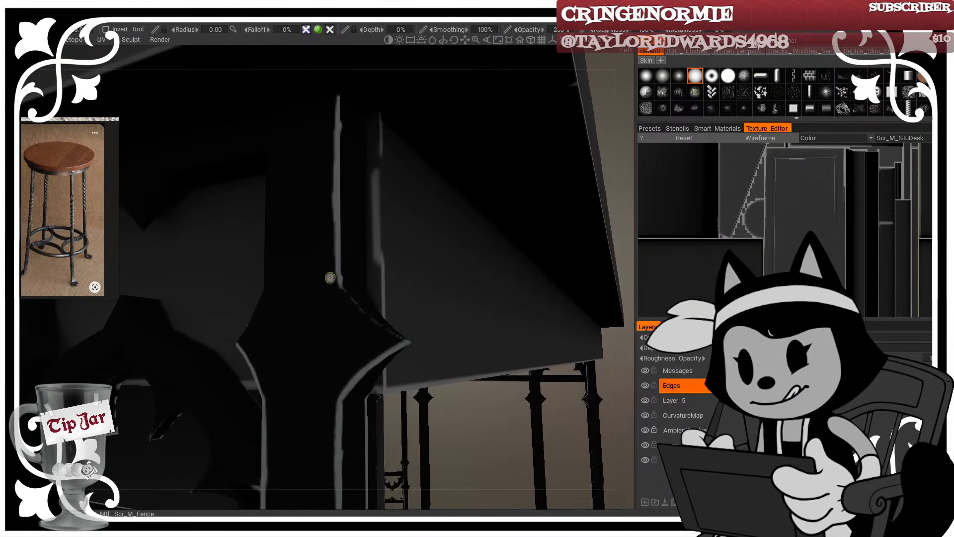
Step: Highlight the upper knob's outer upper edge out to its point and reinforce the leg edge highlight above it
{"action": "key", "text": "w"}
{"action": "left_click_drag", "start_coordinate": [349, 282], "coordinate": [399, 336], "text": "alt"}
{"action": "mouse_move", "coordinate": [373, 278]}
{"action": "left_mouse_down", "text": "alt"}
{"action": "mouse_move", "coordinate": [361, 217]}
{"action": "mouse_move", "coordinate": [338, 201]}
{"action": "left_mouse_up", "text": "alt"}
{"action": "left_click_drag", "start_coordinate": [347, 87], "coordinate": [347, 128]}
{"action": "mouse_move", "coordinate": [349, 162]}
{"action": "left_mouse_down"}
{"action": "mouse_move", "coordinate": [348, 116]}
{"action": "mouse_move", "coordinate": [348, 278]}
{"action": "left_mouse_up"}
{"action": "left_click_drag", "start_coordinate": [363, 235], "coordinate": [390, 164], "text": "alt"}
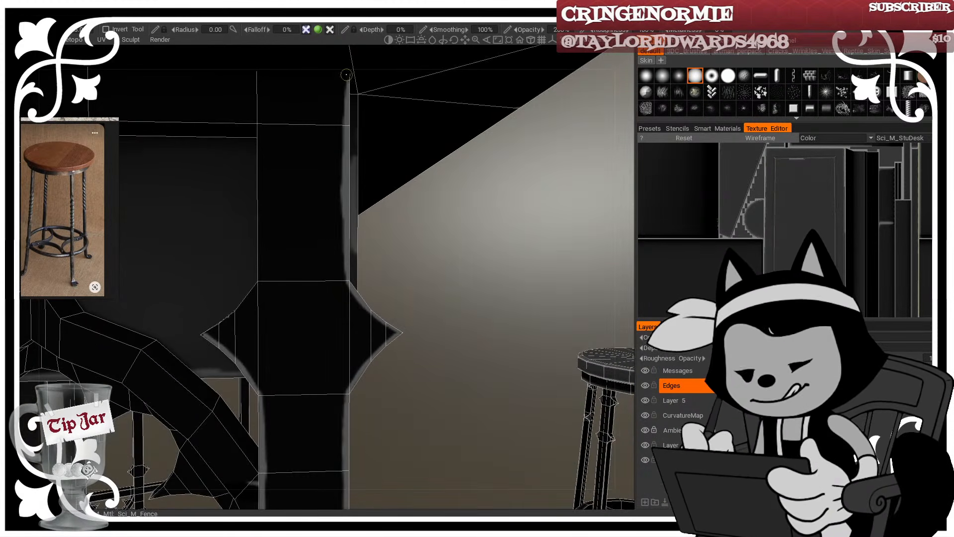
Step: Erase the excess highlight beside the leg's upper outer edge and repaint it as a thin line
{"action": "left_click", "coordinate": [15, 279]}
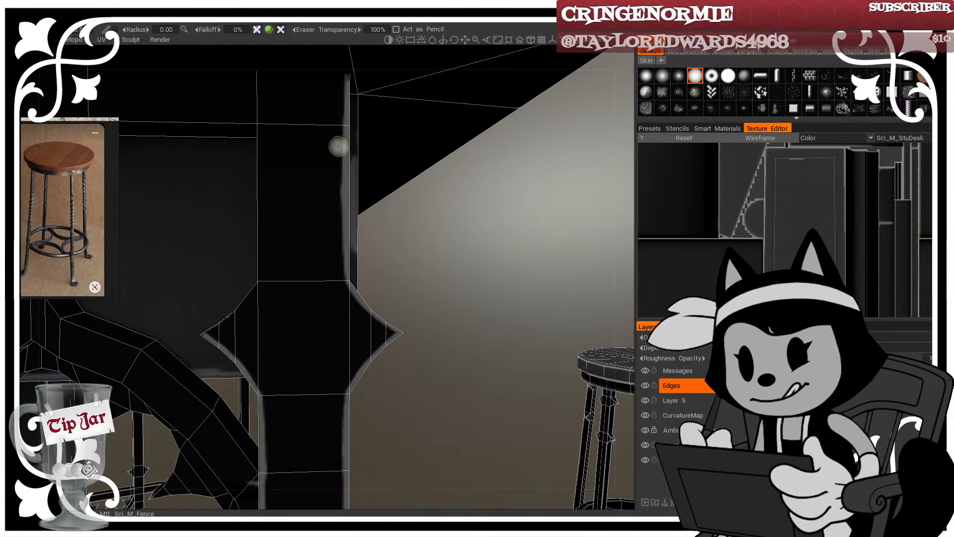
{"action": "left_click_drag", "start_coordinate": [339, 146], "coordinate": [340, 244]}
{"action": "left_click_drag", "start_coordinate": [341, 164], "coordinate": [338, 269]}
{"action": "left_click", "coordinate": [26, 100]}
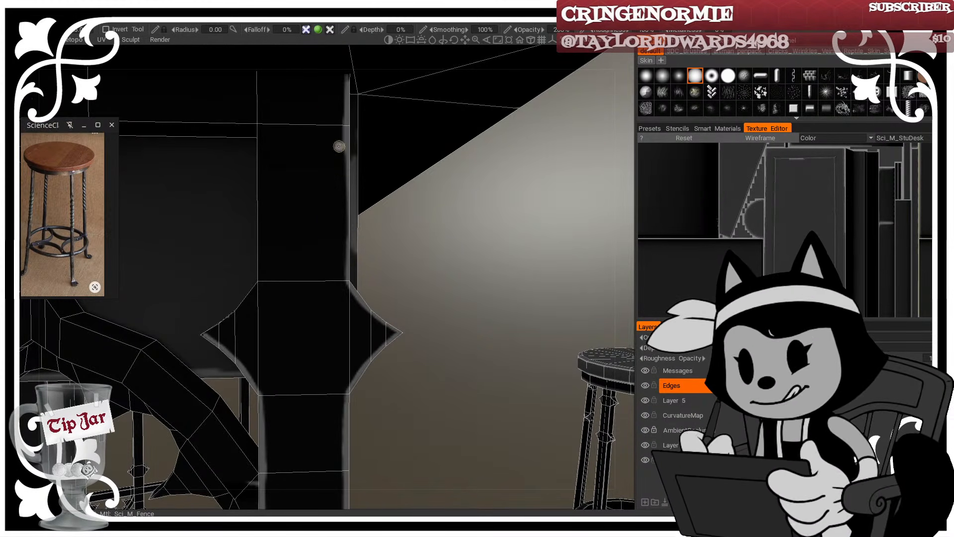
{"action": "left_click_drag", "start_coordinate": [346, 153], "coordinate": [345, 231]}
Step: Highlight the upper knob's inner upper edge and the leg edge above it up to the tabletop, undoing and repainting the faulty stroke
{"action": "left_click_drag", "start_coordinate": [367, 271], "coordinate": [446, 278]}
{"action": "left_click_drag", "start_coordinate": [233, 376], "coordinate": [290, 313]}
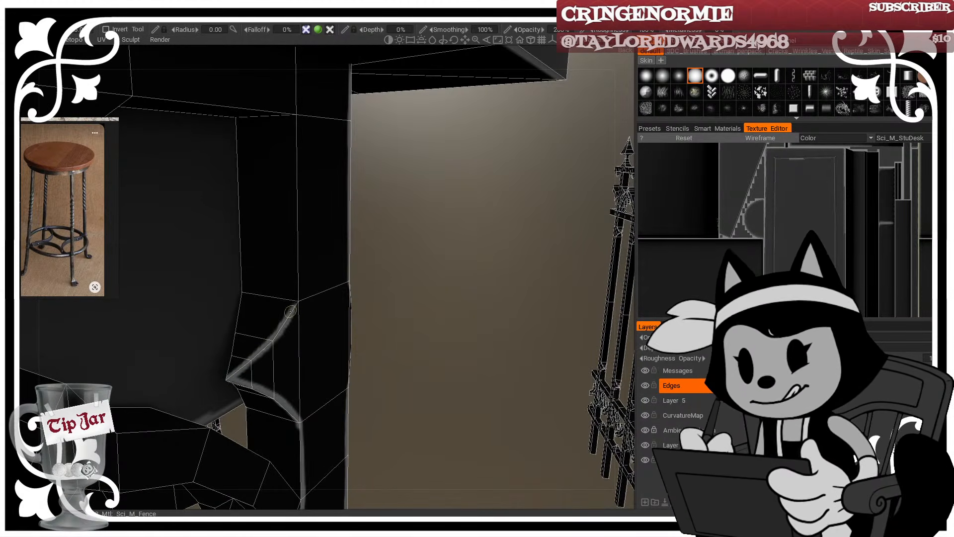
{"action": "left_click_drag", "start_coordinate": [323, 244], "coordinate": [310, 196], "text": "alt"}
{"action": "left_click_drag", "start_coordinate": [300, 130], "coordinate": [301, 227]}
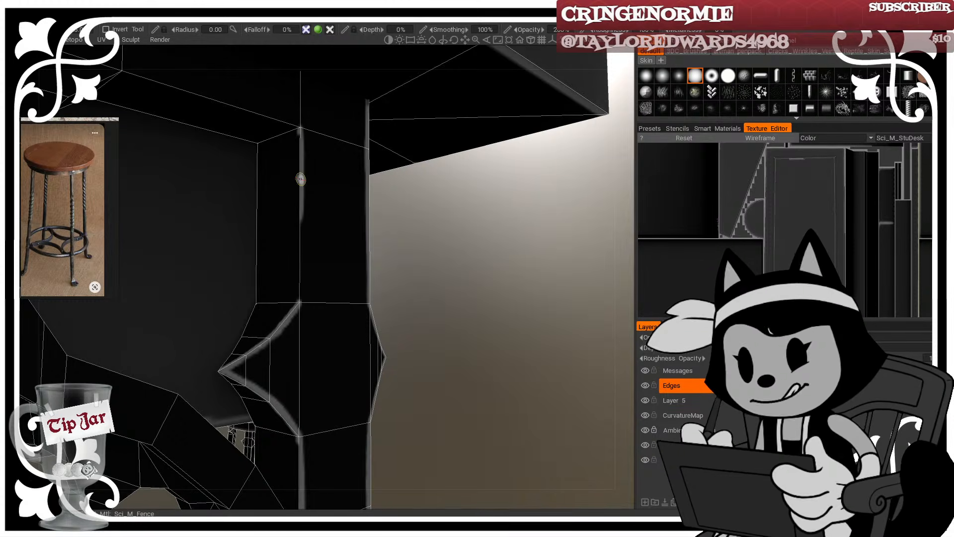
{"action": "left_click_drag", "start_coordinate": [300, 179], "coordinate": [301, 301]}
{"action": "key", "text": "ctrl+z"}
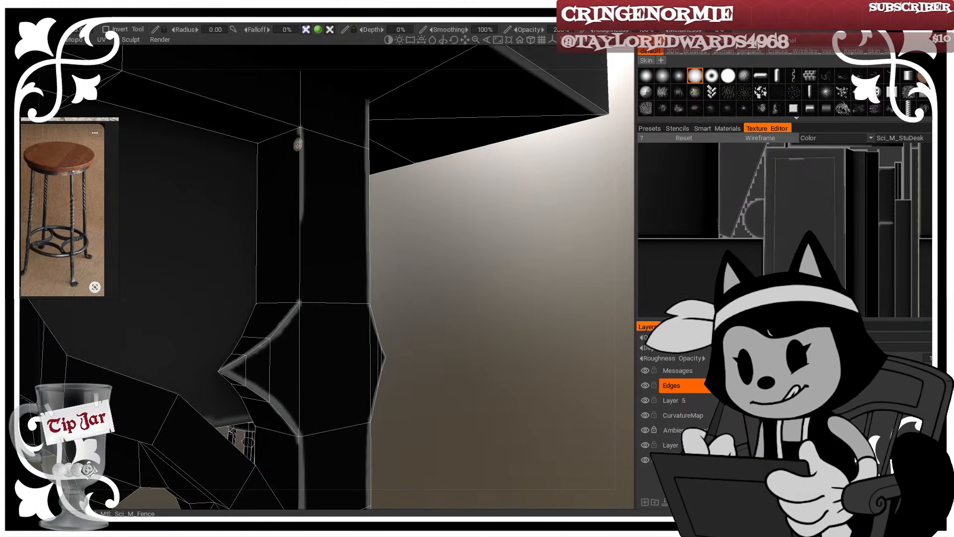
{"action": "left_click_drag", "start_coordinate": [301, 131], "coordinate": [300, 284]}
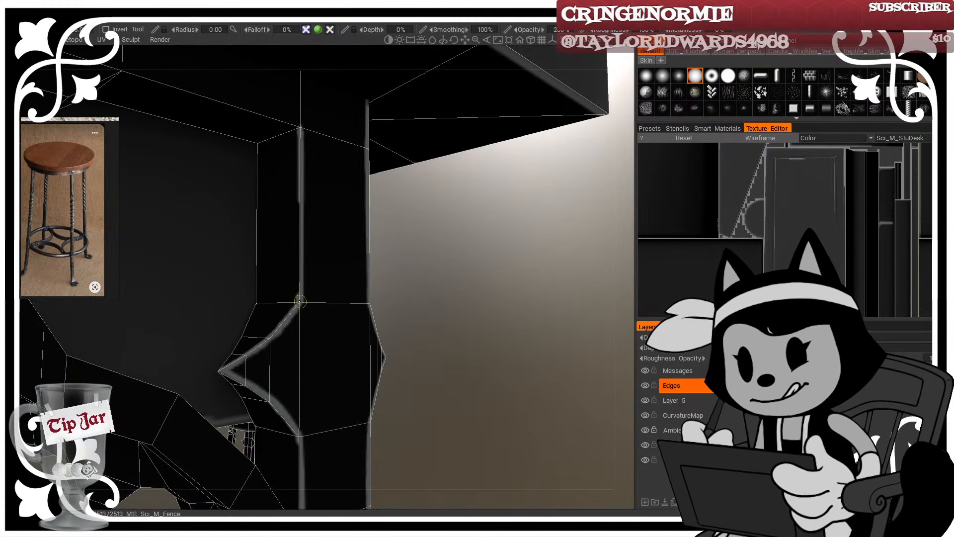
{"action": "left_click_drag", "start_coordinate": [398, 223], "coordinate": [519, 235]}
{"action": "left_click_drag", "start_coordinate": [297, 128], "coordinate": [298, 238]}
{"action": "left_click_drag", "start_coordinate": [297, 187], "coordinate": [298, 286]}
{"action": "mouse_move", "coordinate": [298, 246]}
{"action": "left_mouse_down"}
{"action": "mouse_move", "coordinate": [297, 288]}
{"action": "mouse_move", "coordinate": [239, 317]}
{"action": "mouse_move", "coordinate": [246, 387]}
{"action": "mouse_move", "coordinate": [313, 268]}
{"action": "mouse_move", "coordinate": [298, 255]}
{"action": "mouse_move", "coordinate": [240, 277]}
{"action": "mouse_move", "coordinate": [222, 328]}
{"action": "left_mouse_up"}
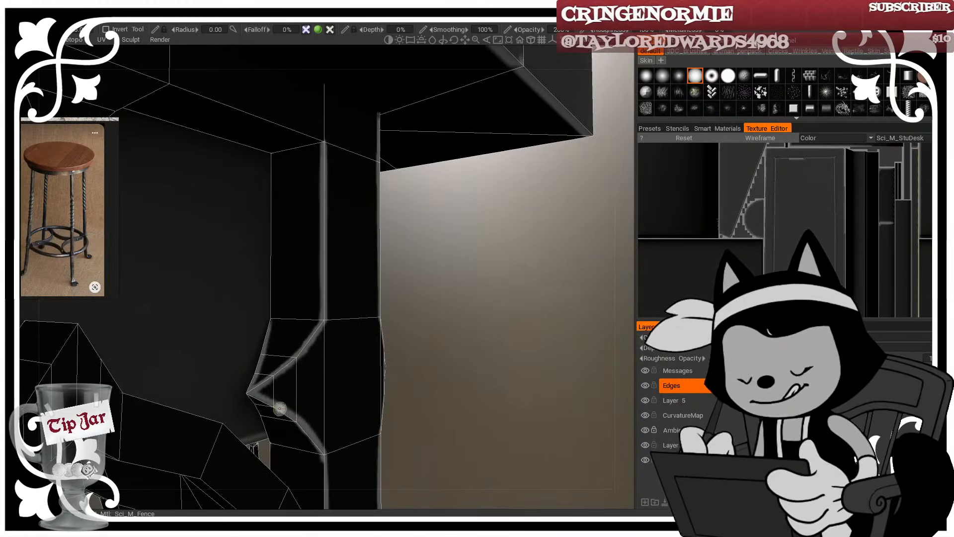
Step: Highlight the upper and lower curved edges of the upper knob's side-facing face, meeting at its point beside the panel
{"action": "key", "text": "w"}
{"action": "left_click_drag", "start_coordinate": [356, 381], "coordinate": [384, 320], "text": "alt"}
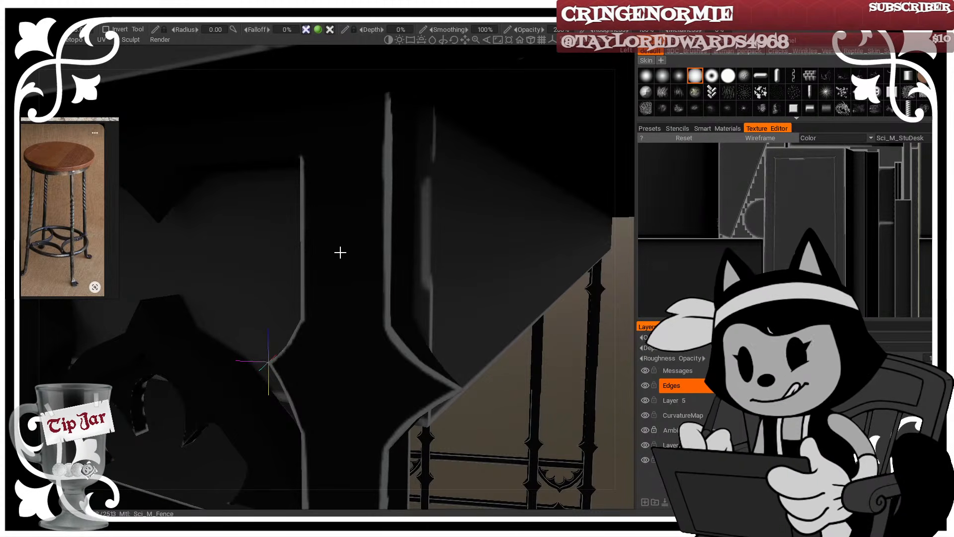
{"action": "mouse_move", "coordinate": [376, 288]}
{"action": "left_mouse_down", "text": "alt"}
{"action": "mouse_move", "coordinate": [387, 272]}
{"action": "mouse_move", "coordinate": [386, 283]}
{"action": "mouse_move", "coordinate": [329, 283]}
{"action": "left_mouse_up", "text": "alt"}
{"action": "key", "text": "w"}
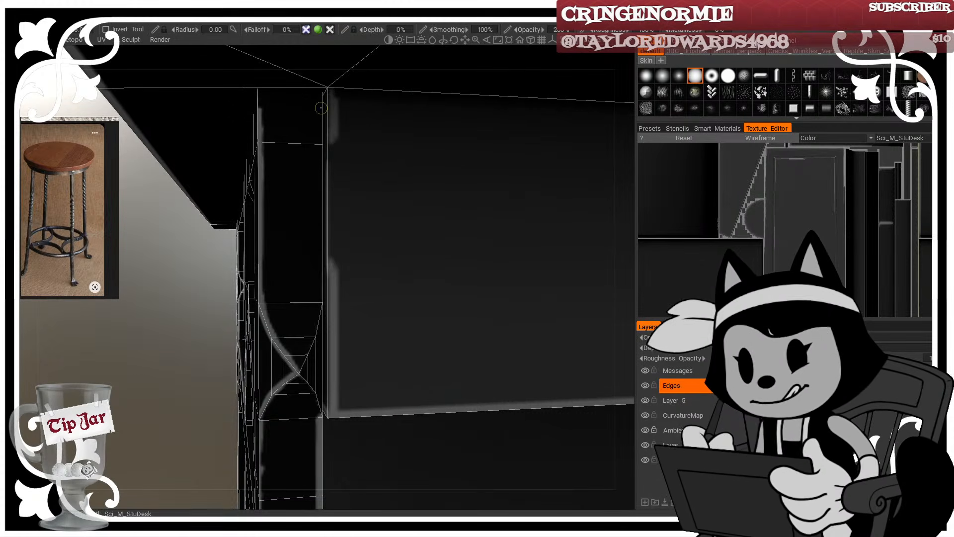
{"action": "mouse_move", "coordinate": [333, 158]}
{"action": "left_mouse_down", "text": "alt"}
{"action": "mouse_move", "coordinate": [347, 324]}
{"action": "mouse_move", "coordinate": [293, 369]}
{"action": "left_mouse_up", "text": "alt"}
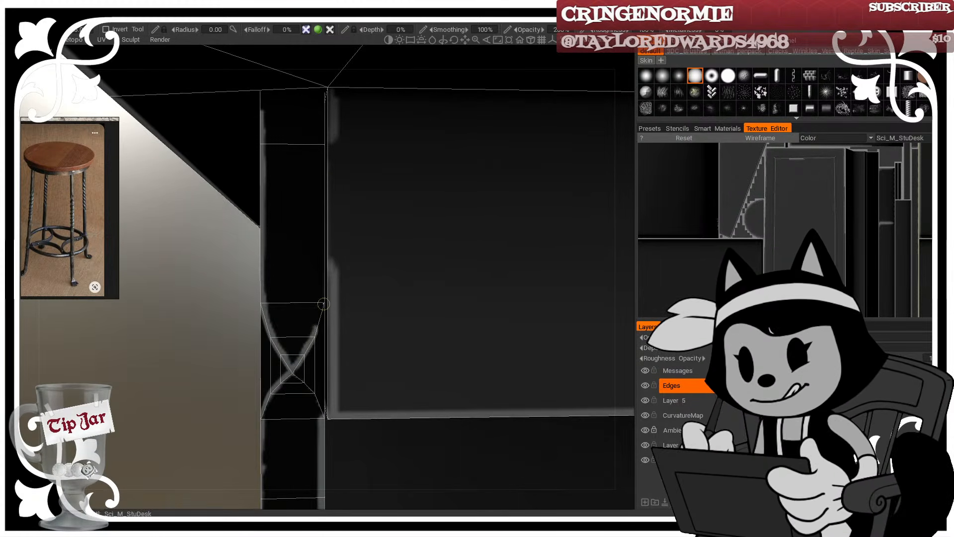
{"action": "mouse_move", "coordinate": [315, 330]}
{"action": "left_mouse_down", "text": "alt"}
{"action": "mouse_move", "coordinate": [321, 302]}
{"action": "mouse_move", "coordinate": [318, 341]}
{"action": "left_mouse_up", "text": "alt"}
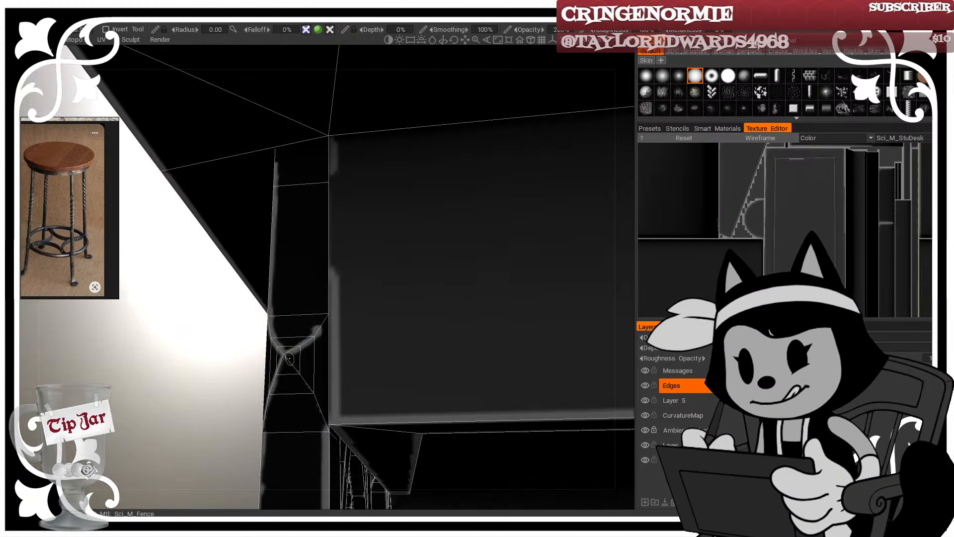
{"action": "left_click_drag", "start_coordinate": [323, 425], "coordinate": [354, 284], "text": "alt"}
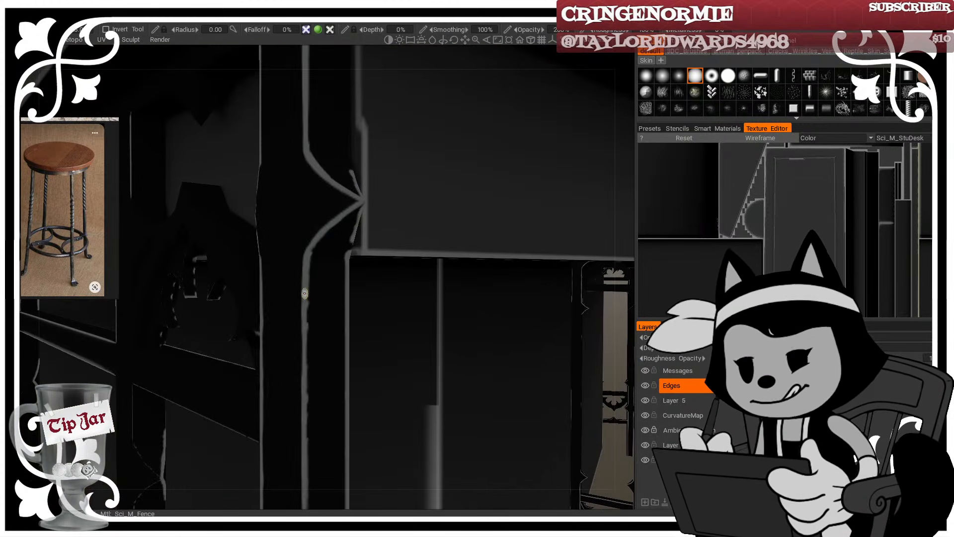
Step: Inspect the desk's legs, knobs and crossbars from several angles for edges that still lack highlights
{"action": "right_click_drag", "start_coordinate": [308, 385], "coordinate": [363, 383], "text": "alt"}
{"action": "left_click_drag", "start_coordinate": [362, 383], "coordinate": [328, 338], "text": "alt"}
{"action": "right_click_drag", "start_coordinate": [328, 338], "coordinate": [350, 354], "text": "alt"}
{"action": "middle_click_drag", "start_coordinate": [272, 343], "coordinate": [377, 326], "text": "alt"}
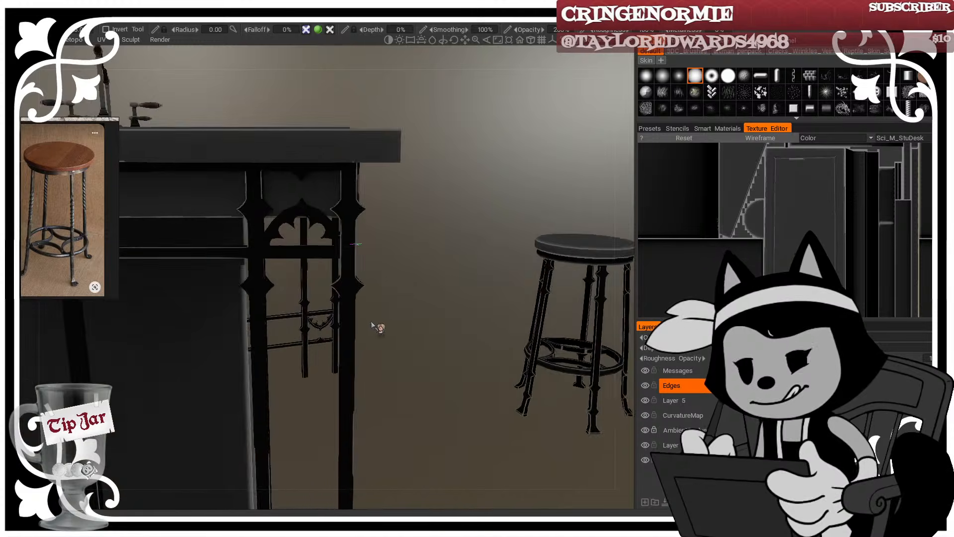
{"action": "left_click_drag", "start_coordinate": [377, 326], "coordinate": [341, 317], "text": "alt"}
{"action": "middle_click_drag", "start_coordinate": [363, 318], "coordinate": [372, 230], "text": "alt"}
{"action": "right_click_drag", "start_coordinate": [380, 274], "coordinate": [378, 274], "text": "alt"}
{"action": "left_click_drag", "start_coordinate": [377, 274], "coordinate": [457, 287], "text": "alt"}
{"action": "right_click_drag", "start_coordinate": [458, 286], "coordinate": [404, 254], "text": "alt"}
{"action": "left_click_drag", "start_coordinate": [403, 254], "coordinate": [505, 264], "text": "alt"}
{"action": "right_click_drag", "start_coordinate": [428, 253], "coordinate": [448, 274], "text": "alt"}
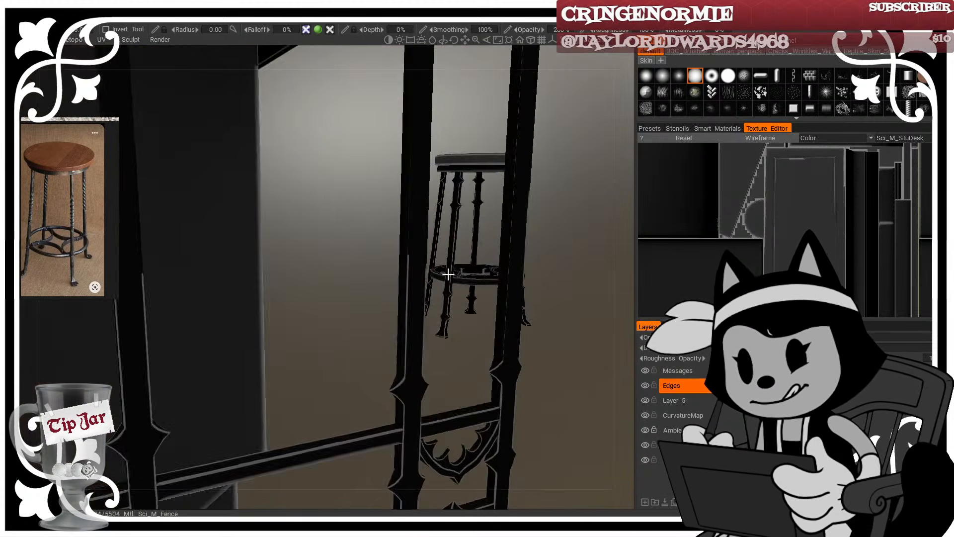
{"action": "left_click_drag", "start_coordinate": [447, 274], "coordinate": [381, 311], "text": "alt"}
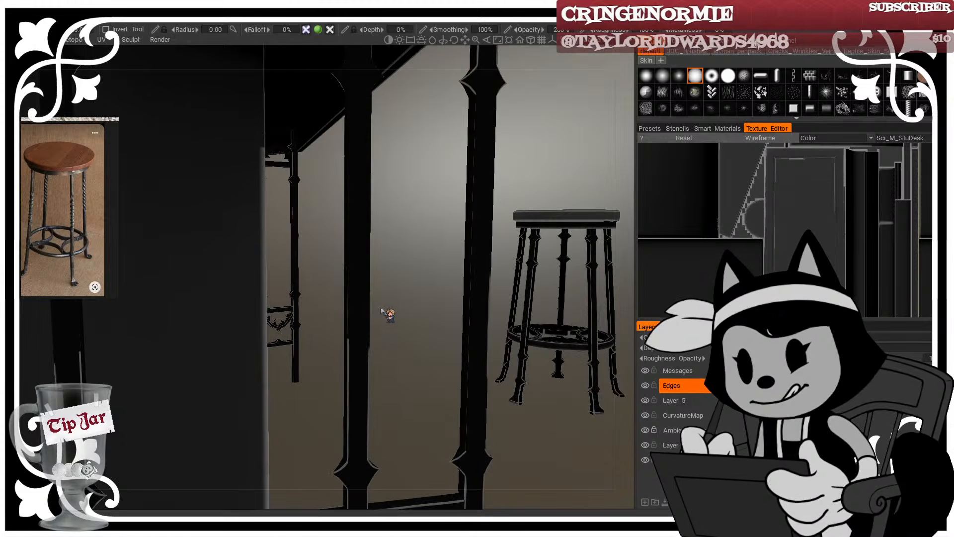
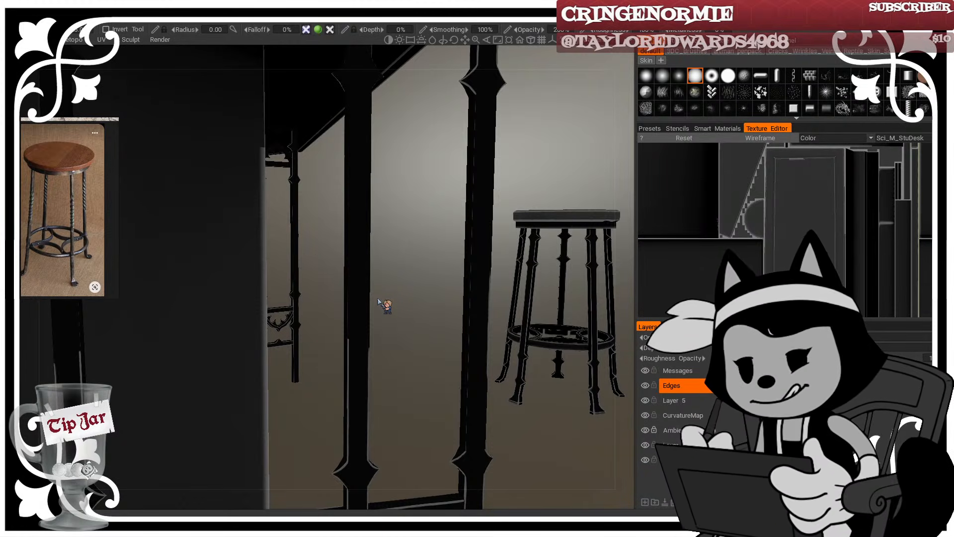
{"action": "mouse_move", "coordinate": [410, 338]}
{"action": "left_mouse_down"}
{"action": "mouse_move", "coordinate": [406, 318]}
{"action": "mouse_move", "coordinate": [398, 323]}
{"action": "mouse_move", "coordinate": [374, 300]}
{"action": "mouse_move", "coordinate": [342, 313]}
{"action": "left_mouse_up"}
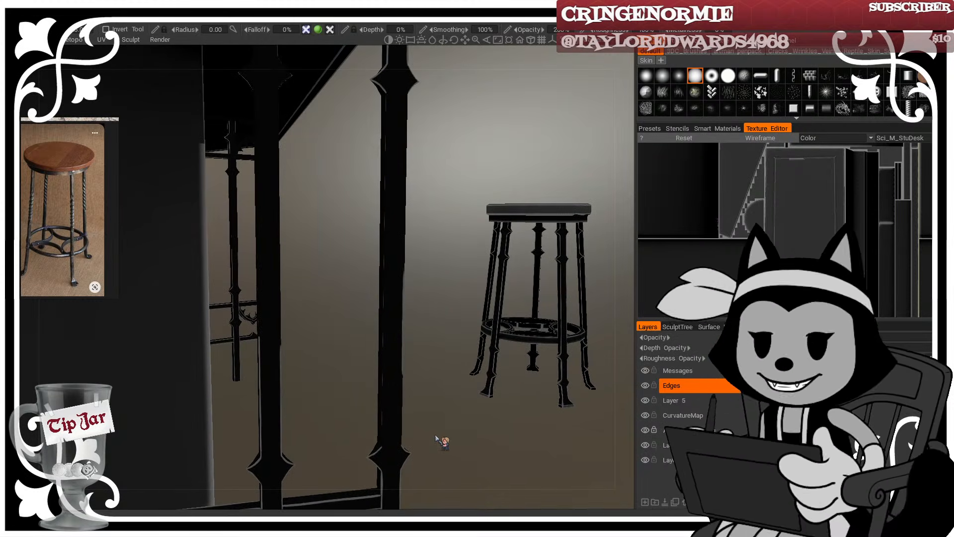
{"action": "left_click_drag", "start_coordinate": [454, 438], "coordinate": [462, 439]}
{"action": "right_click_drag", "start_coordinate": [462, 439], "coordinate": [428, 389]}
{"action": "mouse_move", "coordinate": [429, 389]}
{"action": "left_mouse_down"}
{"action": "mouse_move", "coordinate": [481, 387]}
{"action": "mouse_move", "coordinate": [445, 393]}
{"action": "left_mouse_up"}
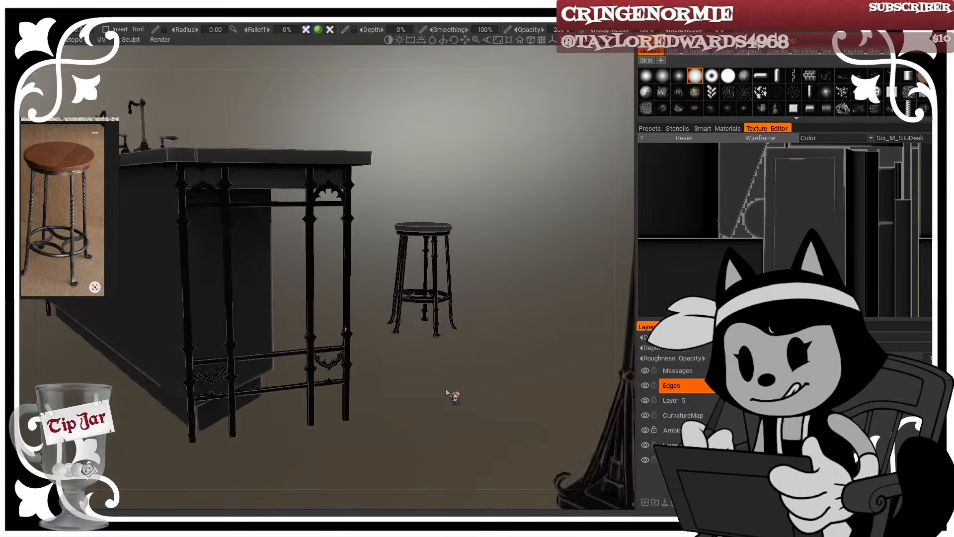
{"action": "right_click_drag", "start_coordinate": [446, 392], "coordinate": [442, 408]}
Step: In orthographic view, paint highlights down the long straight edges of the two neighbouring legs between their middle and lower knobs, redoing one faulty stroke
{"action": "left_click", "coordinate": [529, 42]}
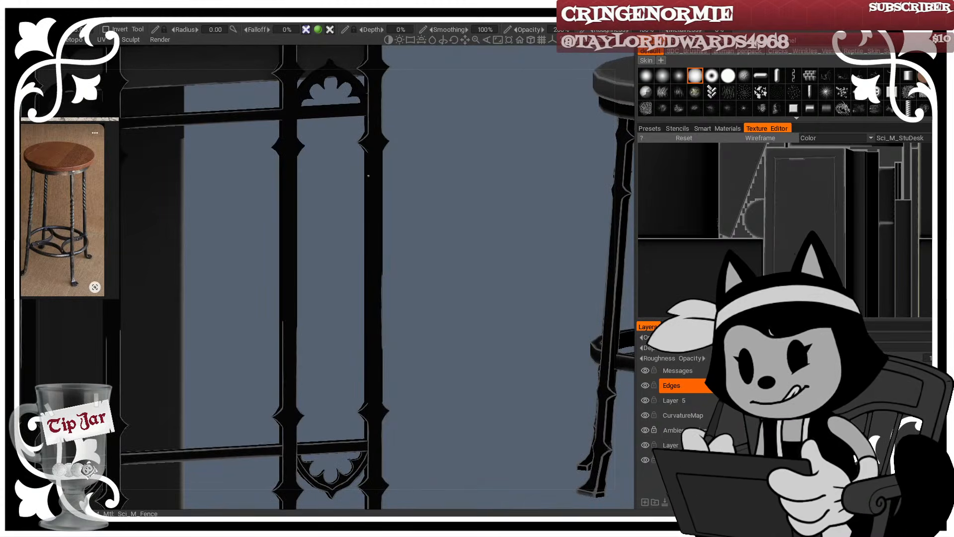
{"action": "key", "text": "w"}
{"action": "right_click_drag", "start_coordinate": [429, 223], "coordinate": [492, 257]}
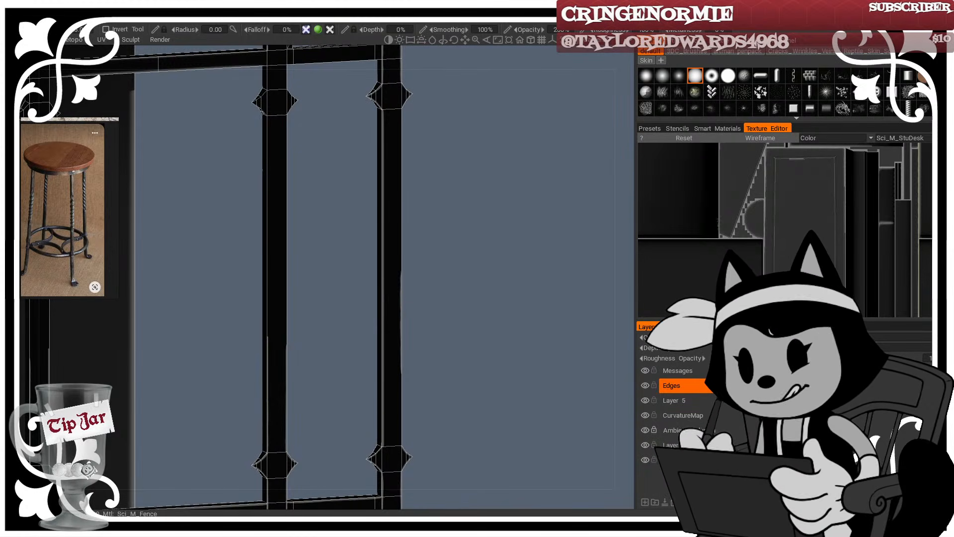
{"action": "left_click_drag", "start_coordinate": [267, 117], "coordinate": [267, 330]}
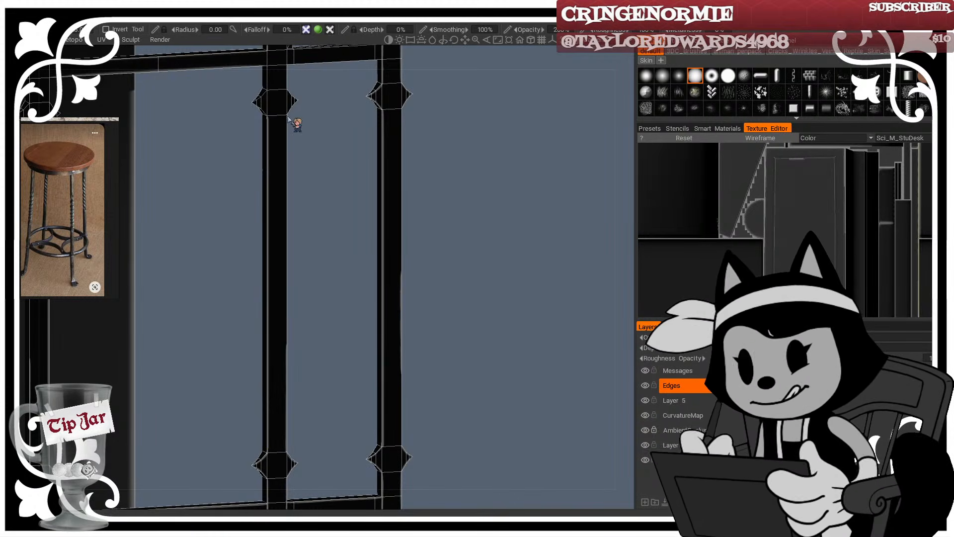
{"action": "left_click_drag", "start_coordinate": [285, 118], "coordinate": [286, 351]}
{"action": "key", "text": "ctrl+z"}
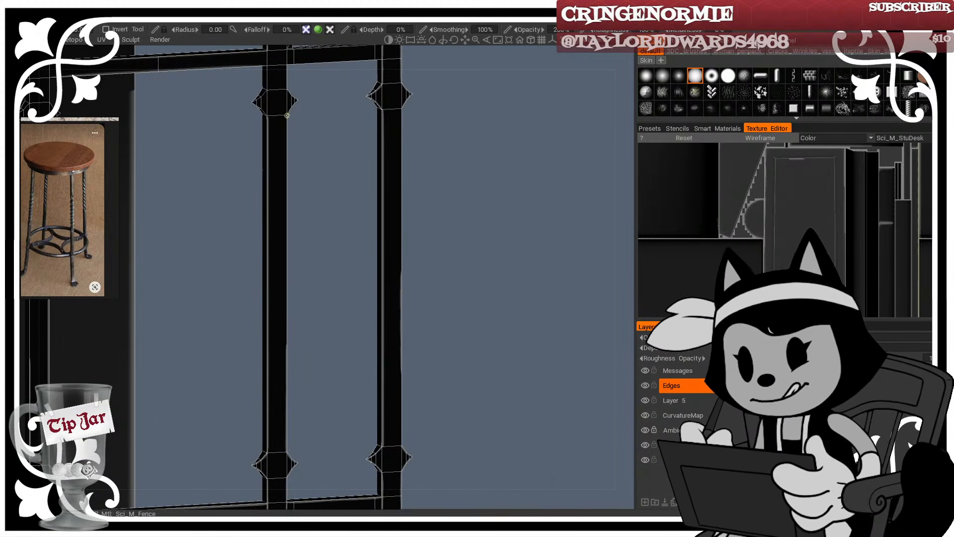
{"action": "left_click_drag", "start_coordinate": [284, 121], "coordinate": [286, 431]}
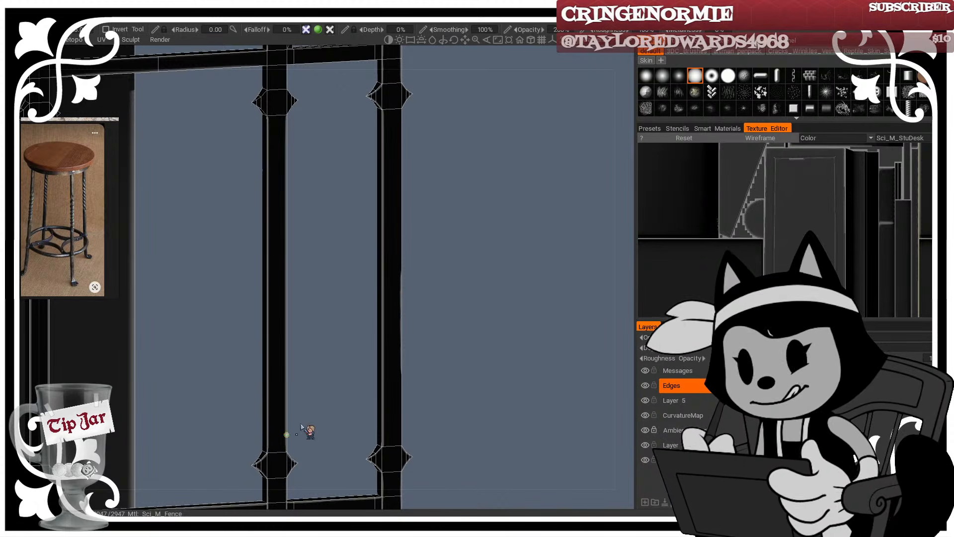
{"action": "left_click_drag", "start_coordinate": [403, 112], "coordinate": [402, 413]}
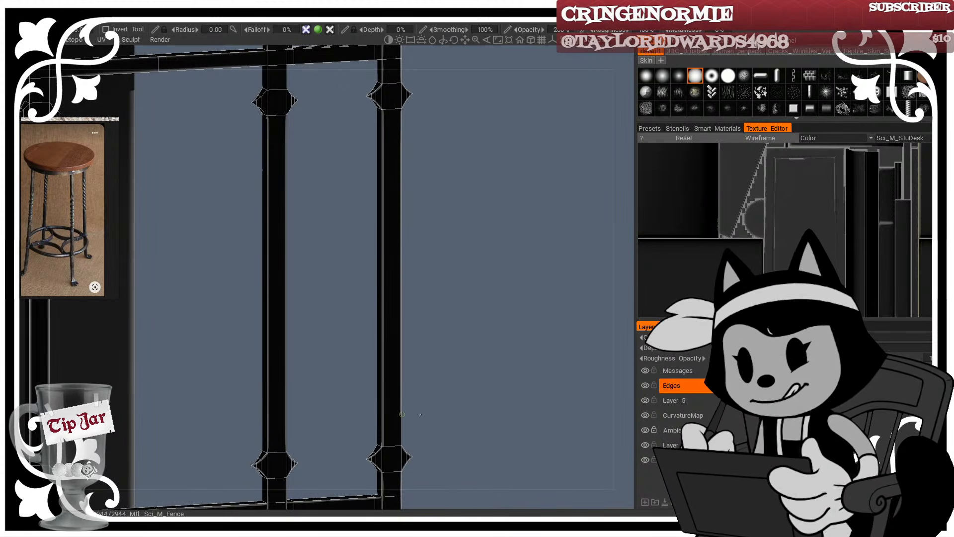
{"action": "left_click", "coordinate": [530, 40]}
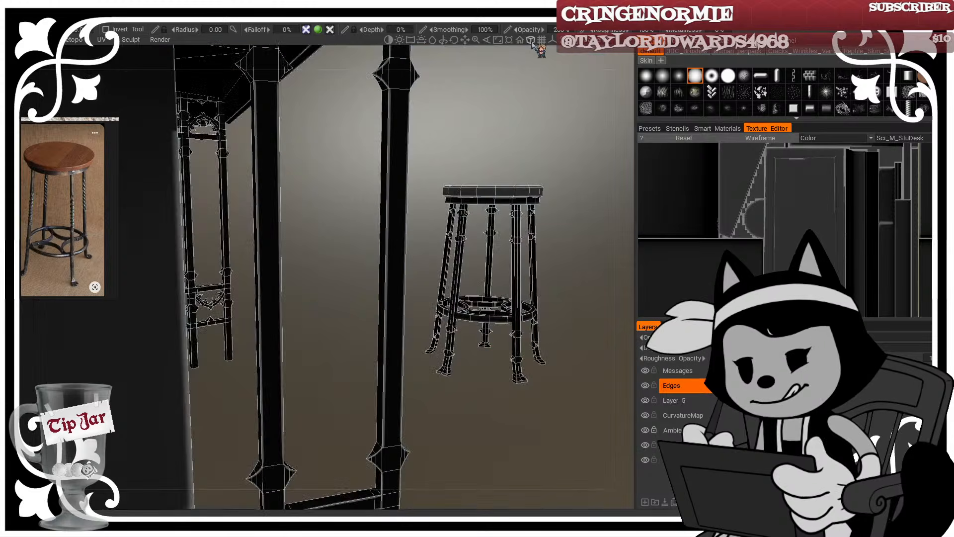
{"action": "key", "text": "w"}
Step: Highlight the crossbar's lower edge beneath the lobed arch, redoing the first stroke, and the adjoining leg edge from the upper knob to the crossbar
{"action": "scroll", "coordinate": [368, 252], "scroll_direction": "down", "scroll_amount": 5}
{"action": "left_click_drag", "start_coordinate": [369, 251], "coordinate": [343, 266], "text": "alt"}
{"action": "middle_click_drag", "start_coordinate": [342, 266], "coordinate": [372, 304], "text": "alt"}
{"action": "scroll", "coordinate": [404, 251], "scroll_direction": "up", "scroll_amount": 10}
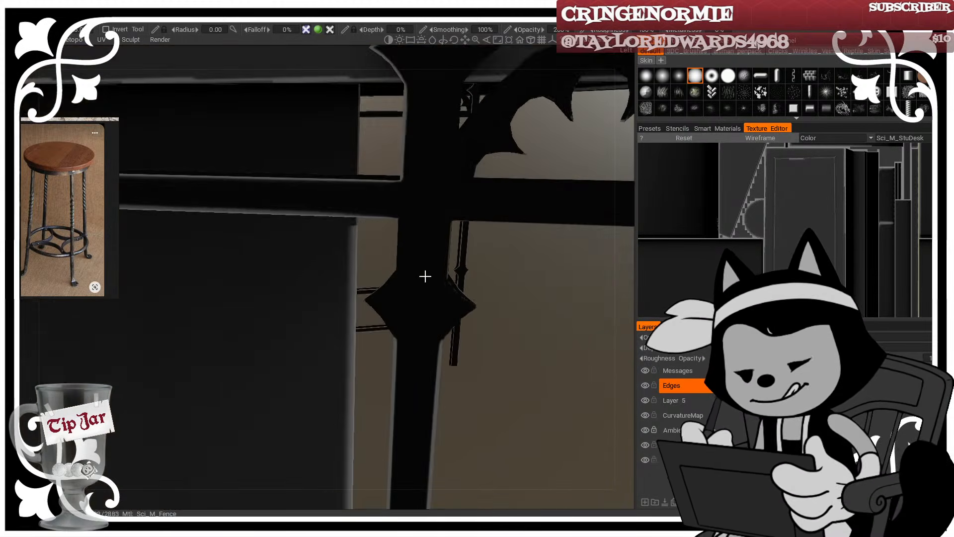
{"action": "middle_click_drag", "start_coordinate": [424, 275], "coordinate": [327, 308], "text": "alt"}
{"action": "scroll", "coordinate": [327, 308], "scroll_direction": "down", "scroll_amount": 3}
{"action": "left_click_drag", "start_coordinate": [327, 308], "coordinate": [411, 280], "text": "alt"}
{"action": "left_click", "coordinate": [531, 40]}
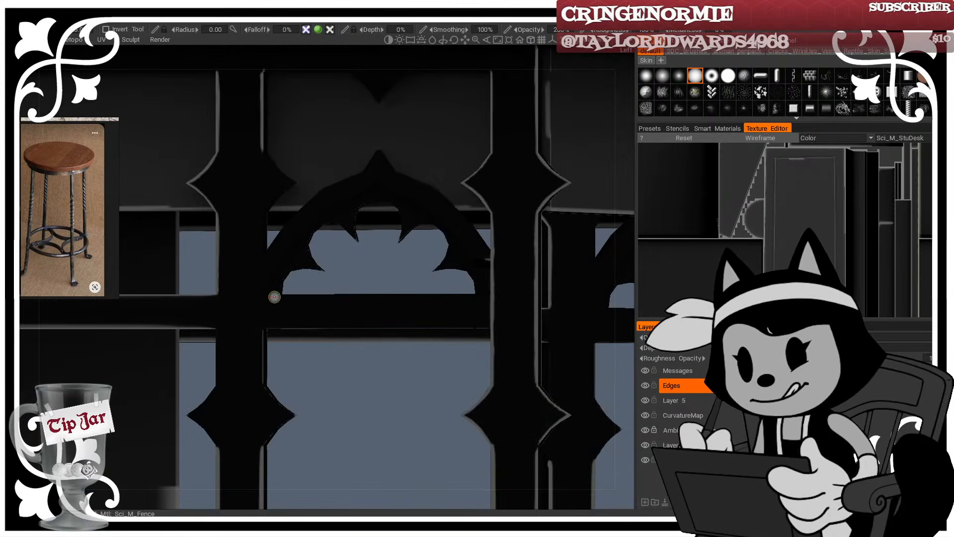
{"action": "key", "text": "w"}
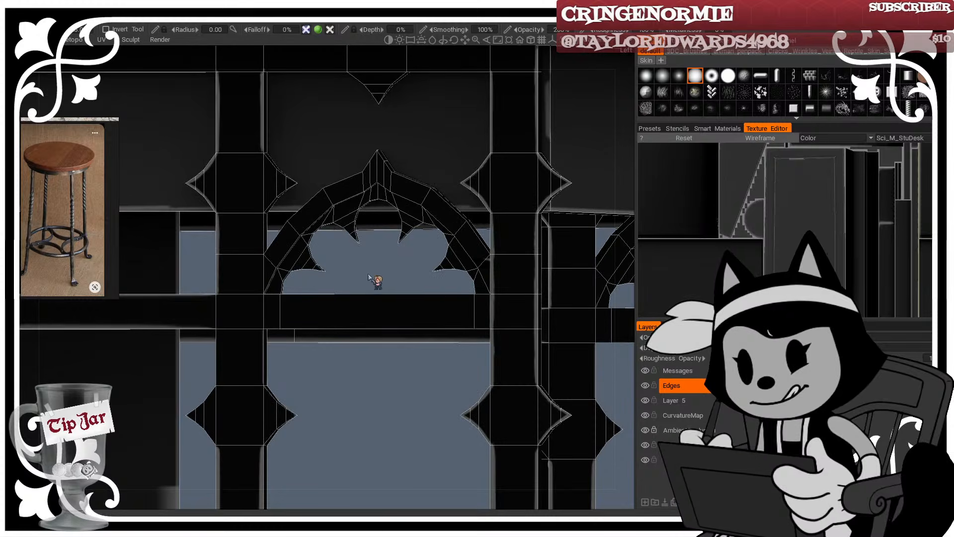
{"action": "left_click_drag", "start_coordinate": [368, 276], "coordinate": [397, 276], "text": "alt"}
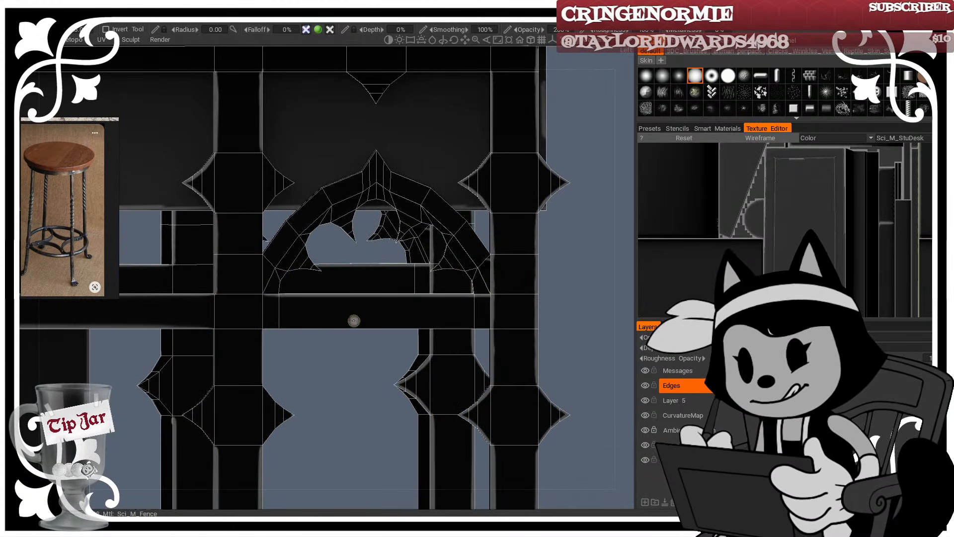
{"action": "left_click_drag", "start_coordinate": [262, 328], "coordinate": [485, 328]}
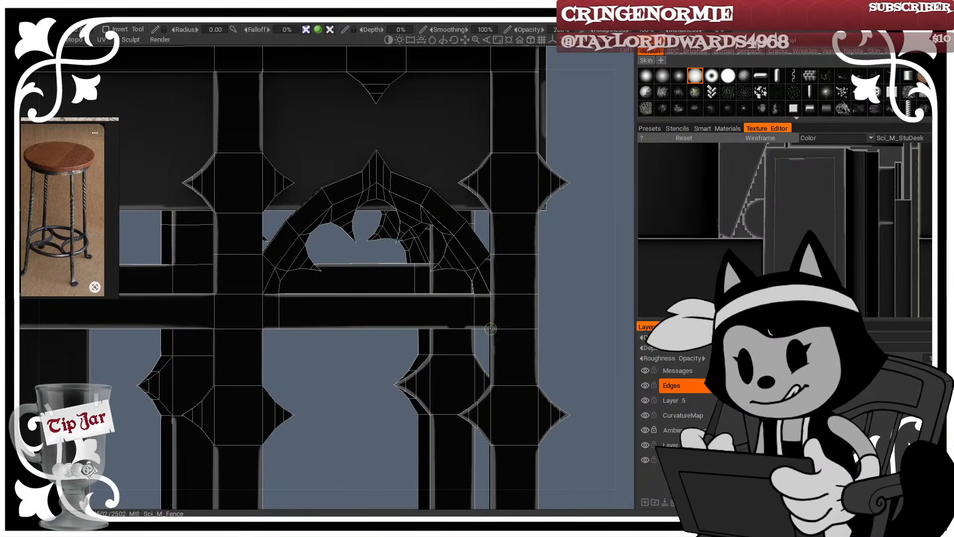
{"action": "key", "text": "ctrl+z"}
{"action": "left_click_drag", "start_coordinate": [263, 327], "coordinate": [465, 327]}
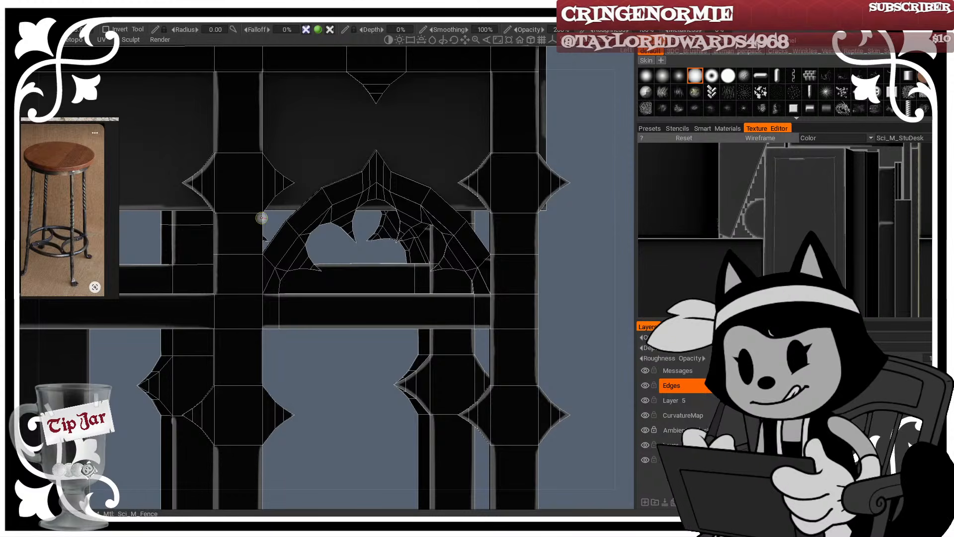
{"action": "left_click_drag", "start_coordinate": [261, 218], "coordinate": [261, 291]}
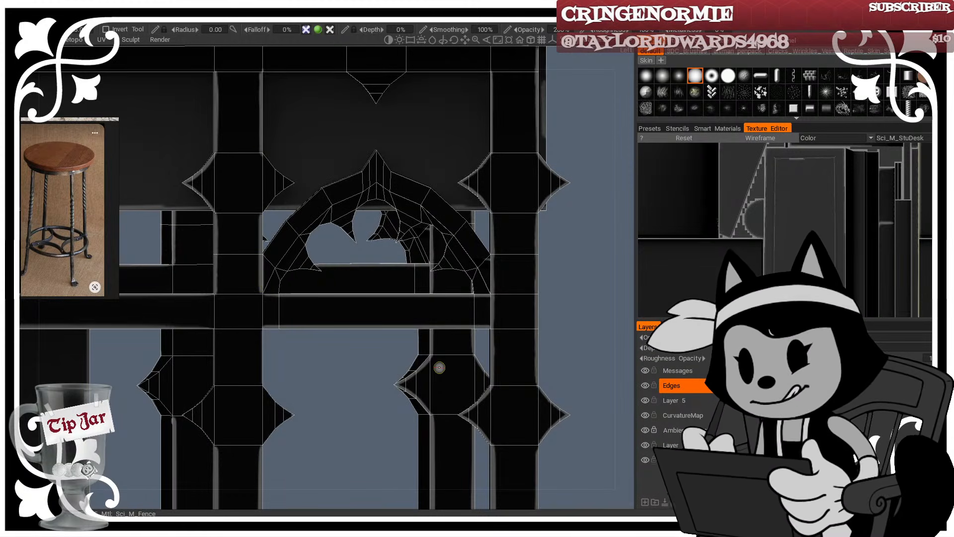
{"action": "left_click", "coordinate": [531, 41]}
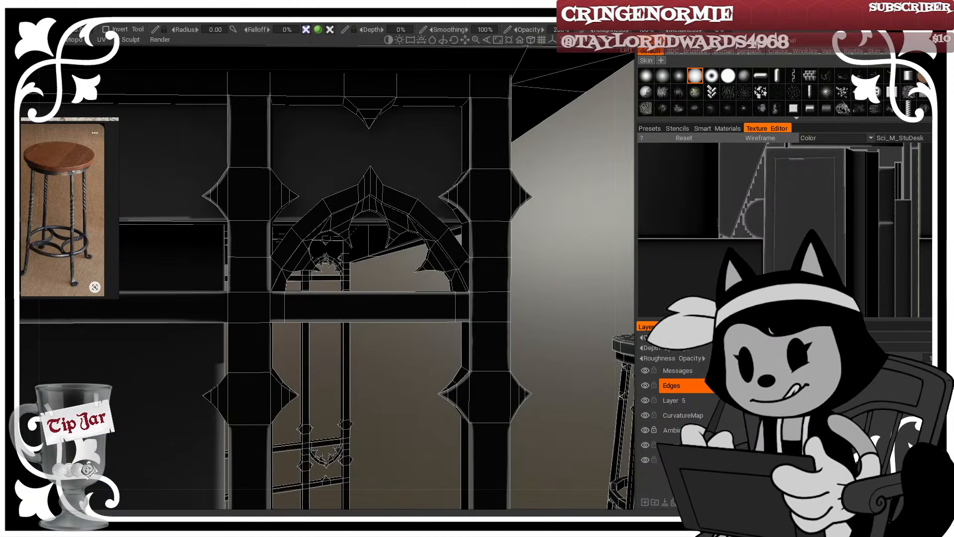
{"action": "key", "text": "w"}
Step: Continue the leg's edge highlight past the crossbar beside the arch and along the upper curve of the knob below to its point
{"action": "right_click_drag", "start_coordinate": [440, 318], "coordinate": [407, 283], "text": "alt"}
{"action": "left_click_drag", "start_coordinate": [407, 283], "coordinate": [317, 266], "text": "alt"}
{"action": "right_click_drag", "start_coordinate": [317, 266], "coordinate": [335, 334], "text": "alt"}
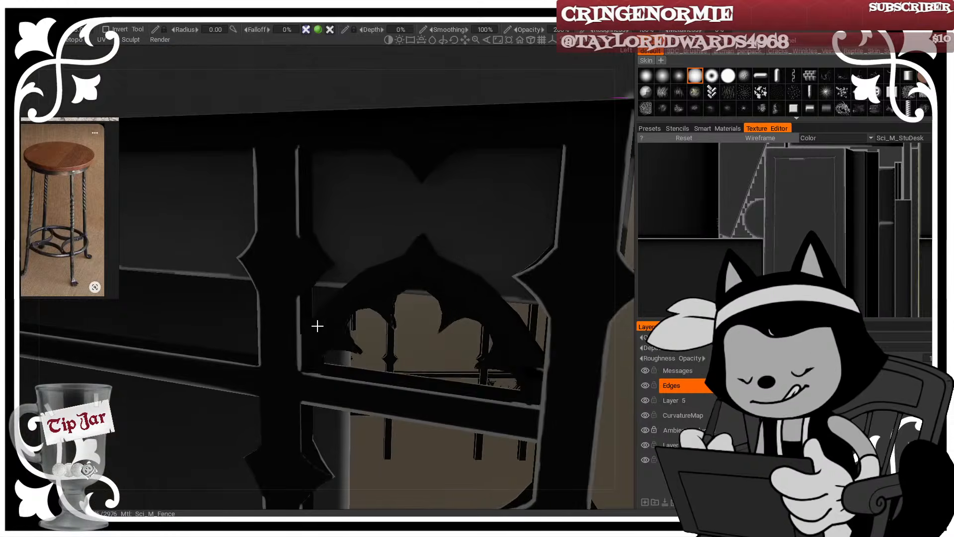
{"action": "mouse_move", "coordinate": [317, 325]}
{"action": "left_mouse_down", "text": "alt"}
{"action": "mouse_move", "coordinate": [351, 262]}
{"action": "mouse_move", "coordinate": [385, 269]}
{"action": "left_mouse_up", "text": "alt"}
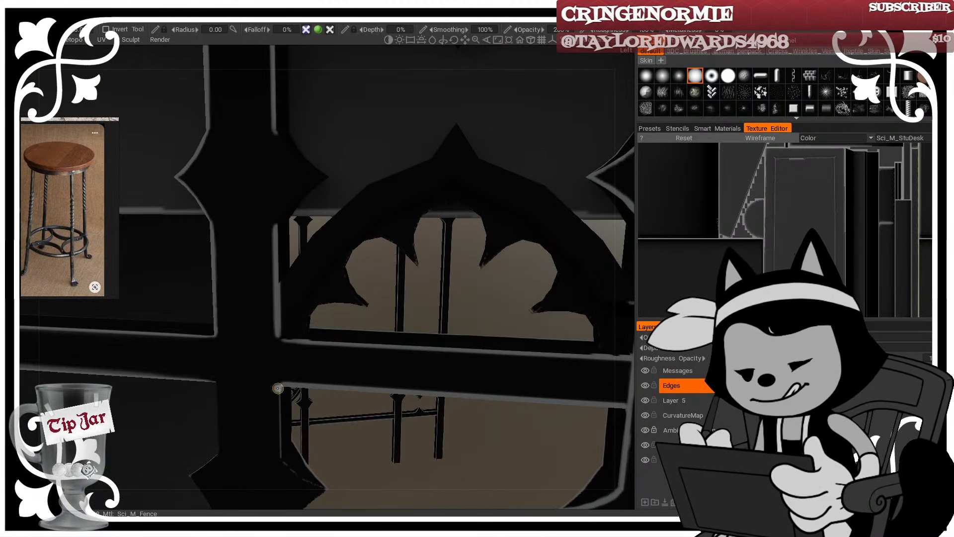
{"action": "key", "text": "w"}
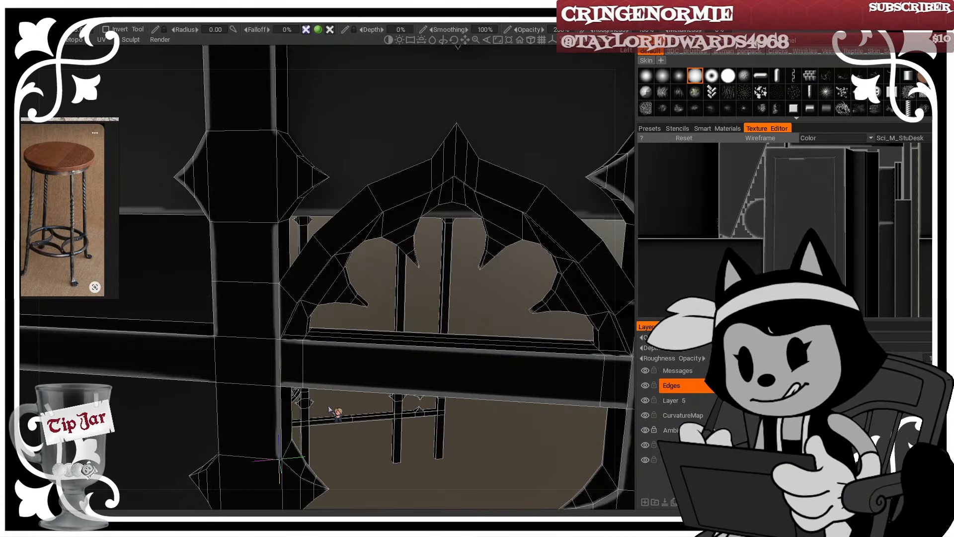
{"action": "middle_click_drag", "start_coordinate": [328, 409], "coordinate": [411, 356], "text": "alt"}
{"action": "left_click_drag", "start_coordinate": [411, 355], "coordinate": [413, 323], "text": "alt"}
{"action": "key", "text": "w"}
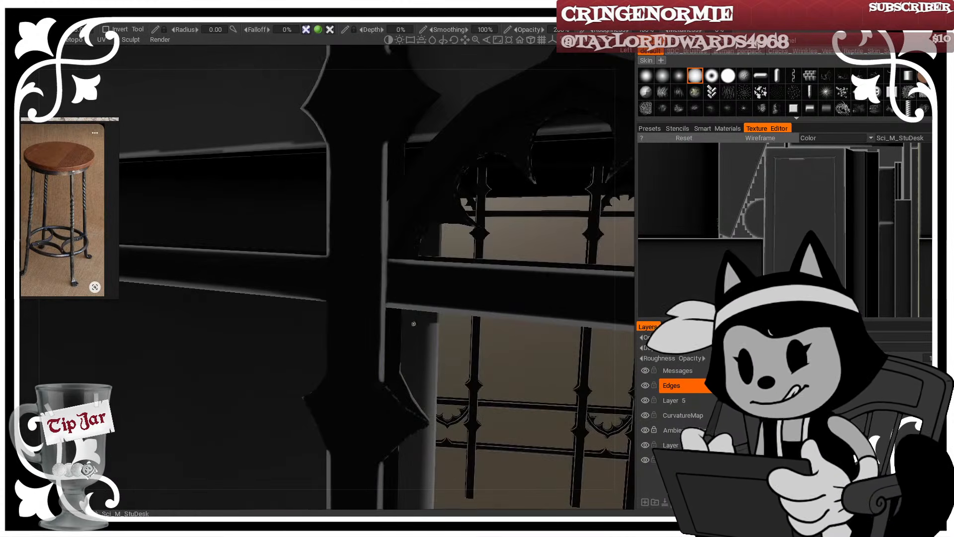
{"action": "key", "text": "w"}
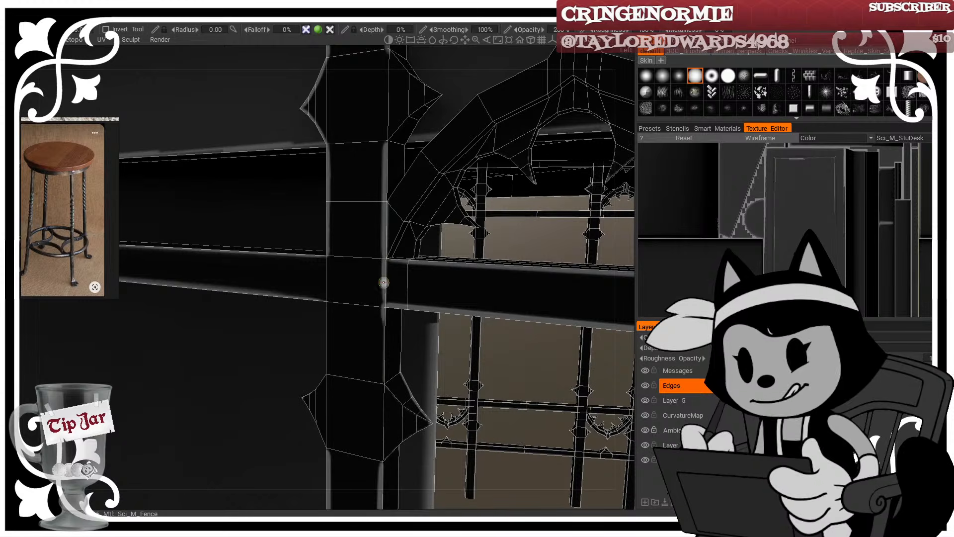
{"action": "mouse_move", "coordinate": [384, 283]}
{"action": "left_mouse_down"}
{"action": "mouse_move", "coordinate": [387, 388]}
{"action": "mouse_move", "coordinate": [418, 416]}
{"action": "left_mouse_up"}
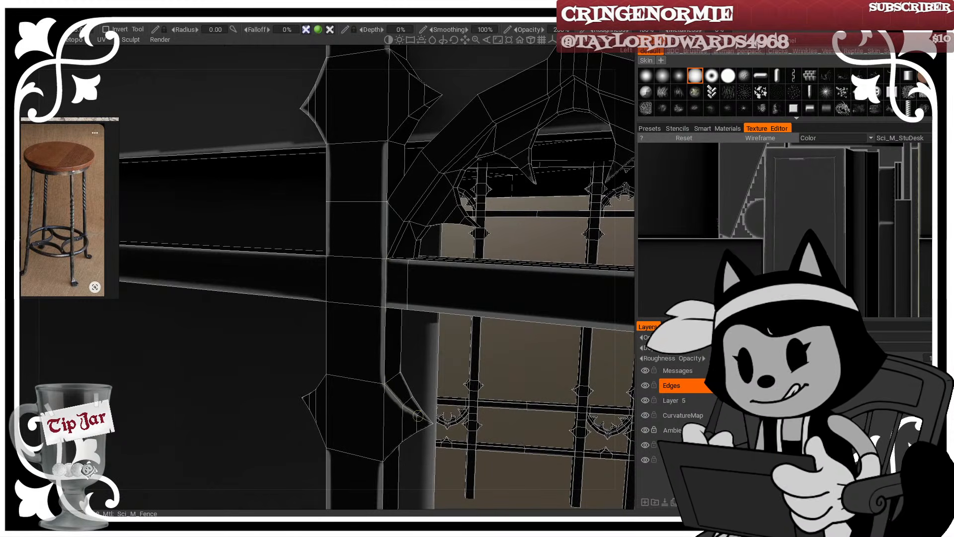
Step: Highlight the leg's opposite edge across and below the crossbar, plus the upper curve of the knob beneath out to its point
{"action": "left_click_drag", "start_coordinate": [386, 344], "coordinate": [434, 262], "text": "alt"}
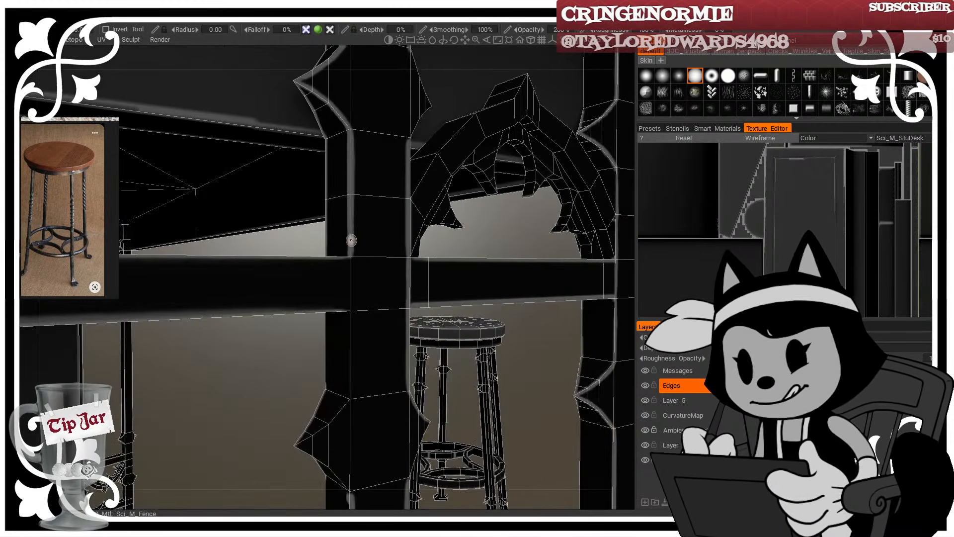
{"action": "left_click_drag", "start_coordinate": [351, 240], "coordinate": [351, 367]}
{"action": "left_click_drag", "start_coordinate": [351, 327], "coordinate": [351, 388]}
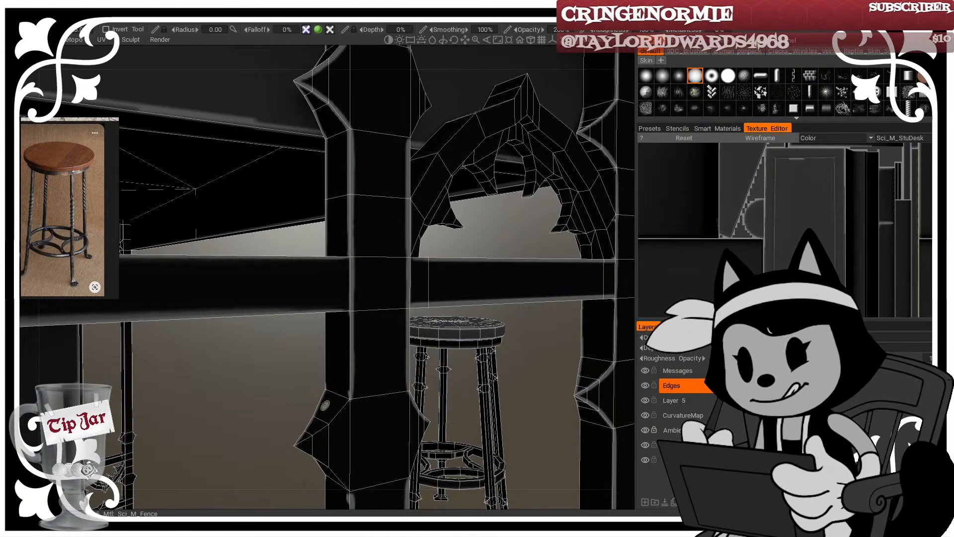
{"action": "left_click_drag", "start_coordinate": [300, 442], "coordinate": [343, 405]}
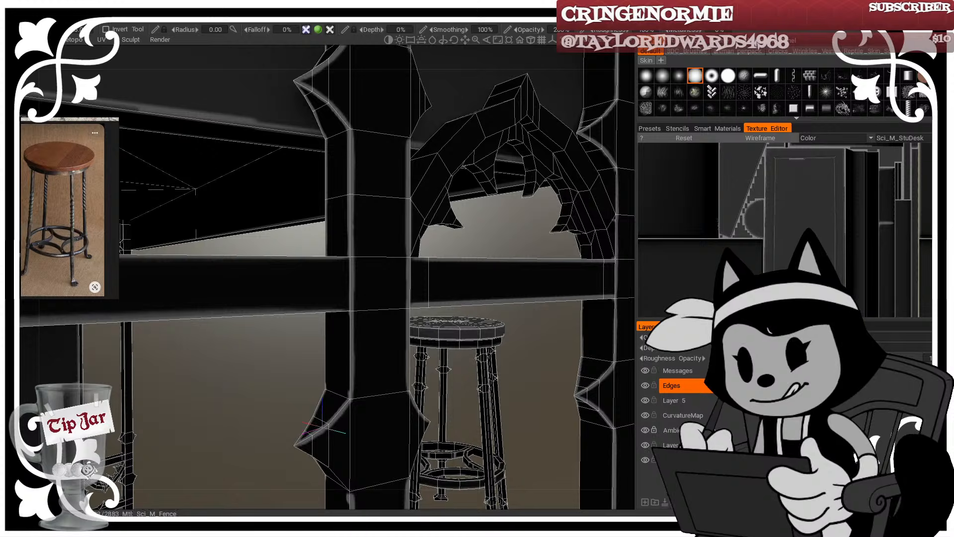
Step: Highlight the lower curve of the leg's knob below the crossbar and erase the stroke's overshoot past the knob's end
{"action": "left_click_drag", "start_coordinate": [367, 425], "coordinate": [345, 345], "text": "alt"}
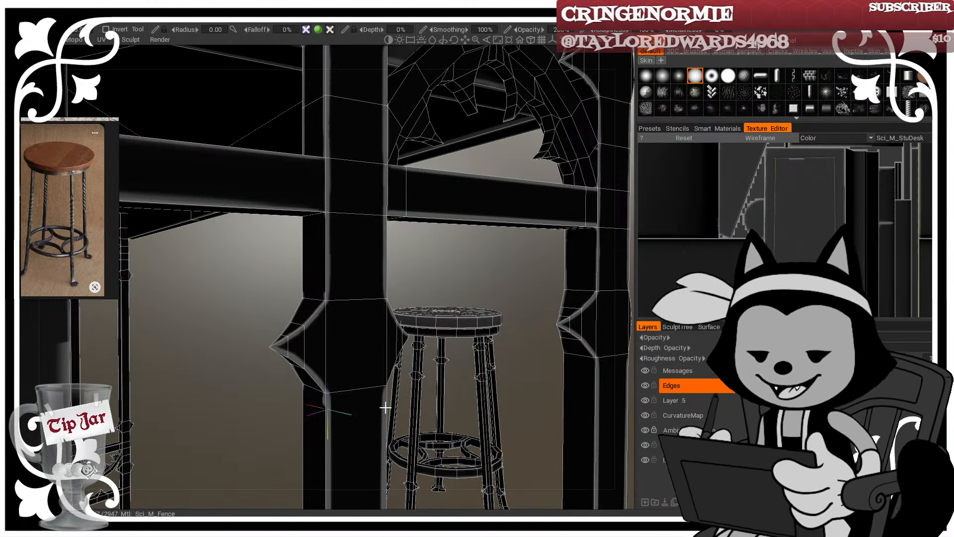
{"action": "mouse_move", "coordinate": [386, 406]}
{"action": "middle_mouse_down"}
{"action": "mouse_move", "coordinate": [396, 379]}
{"action": "mouse_move", "coordinate": [383, 289]}
{"action": "middle_mouse_up"}
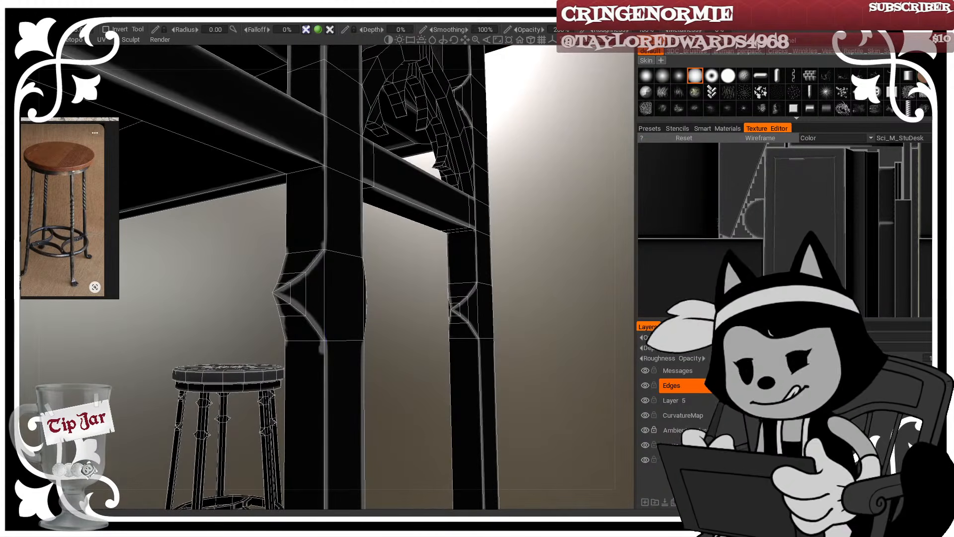
{"action": "key", "text": "e"}
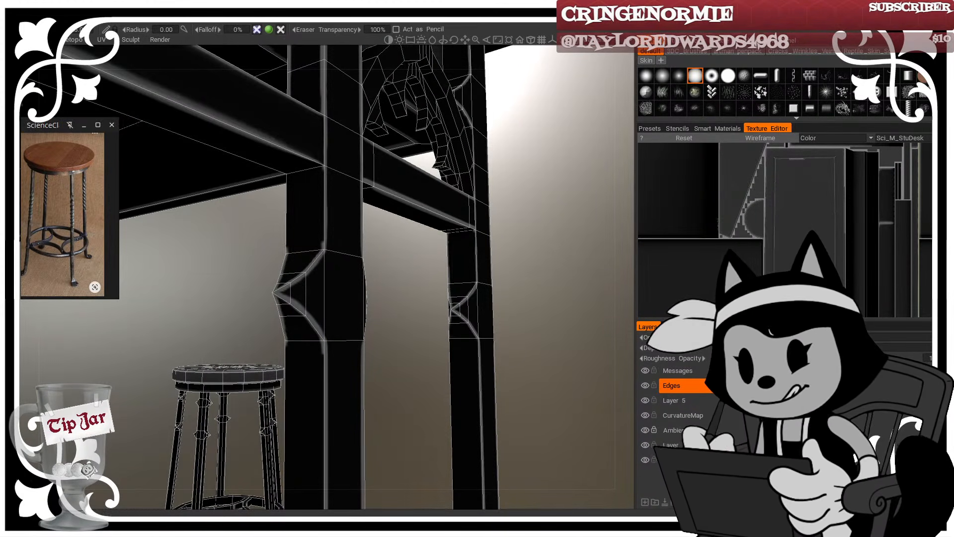
{"action": "left_click", "coordinate": [11, 75]}
{"action": "left_click_drag", "start_coordinate": [386, 276], "coordinate": [468, 286]}
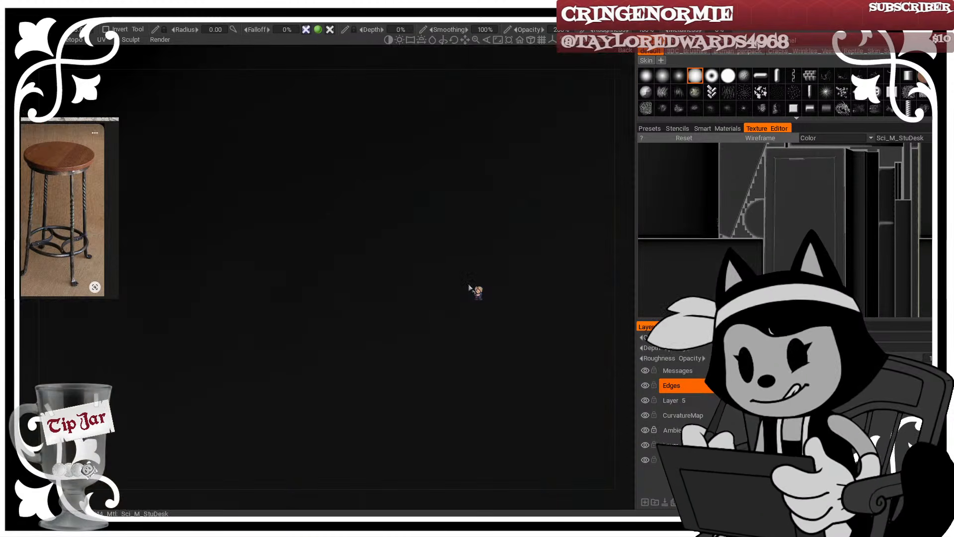
Step: Highlight the lower curve of the knob's opposite edge, from its point back to the straight leg edge
{"action": "scroll", "coordinate": [468, 287], "scroll_direction": "down", "scroll_amount": 5}
{"action": "mouse_move", "coordinate": [353, 300]}
{"action": "left_mouse_down"}
{"action": "mouse_move", "coordinate": [348, 318]}
{"action": "mouse_move", "coordinate": [474, 201]}
{"action": "mouse_move", "coordinate": [457, 266]}
{"action": "mouse_move", "coordinate": [486, 271]}
{"action": "mouse_move", "coordinate": [461, 266]}
{"action": "mouse_move", "coordinate": [437, 297]}
{"action": "mouse_move", "coordinate": [367, 326]}
{"action": "left_mouse_up"}
{"action": "key", "text": "w"}
{"action": "scroll", "coordinate": [516, 192], "scroll_direction": "down", "scroll_amount": 5}
{"action": "scroll", "coordinate": [458, 266], "scroll_direction": "up", "scroll_amount": 5}
{"action": "scroll", "coordinate": [437, 296], "scroll_direction": "up", "scroll_amount": 5}
{"action": "key", "text": "w"}
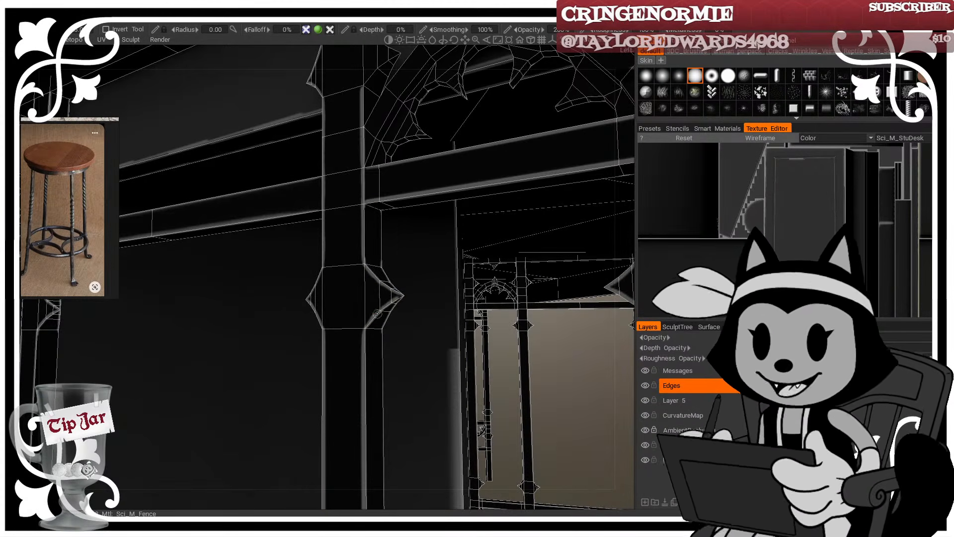
{"action": "key", "text": "w"}
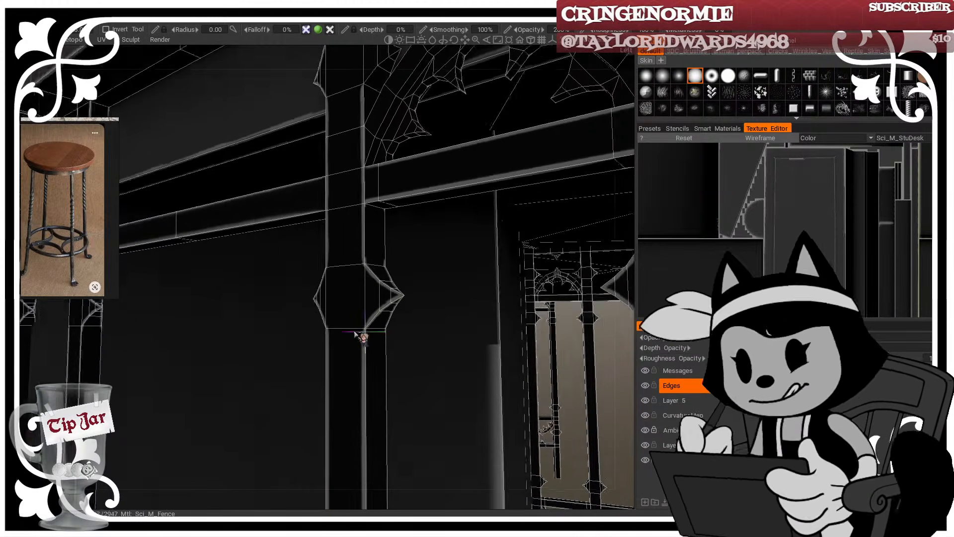
{"action": "mouse_move", "coordinate": [364, 331]}
{"action": "left_mouse_down"}
{"action": "mouse_move", "coordinate": [385, 308]}
{"action": "mouse_move", "coordinate": [307, 334]}
{"action": "mouse_move", "coordinate": [390, 279]}
{"action": "left_mouse_up"}
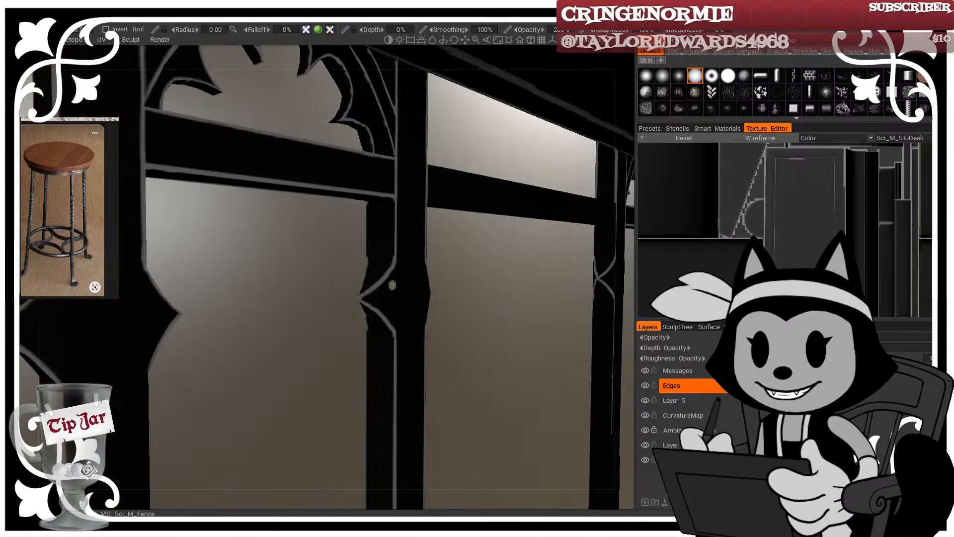
Step: Inspect the leg, knob, crossbar and arch highlights without the wireframe from beneath, behind and both sides of the desk
{"action": "key", "text": "w"}
{"action": "key", "text": "w"}
{"action": "left_click_drag", "start_coordinate": [393, 207], "coordinate": [462, 215], "text": "alt"}
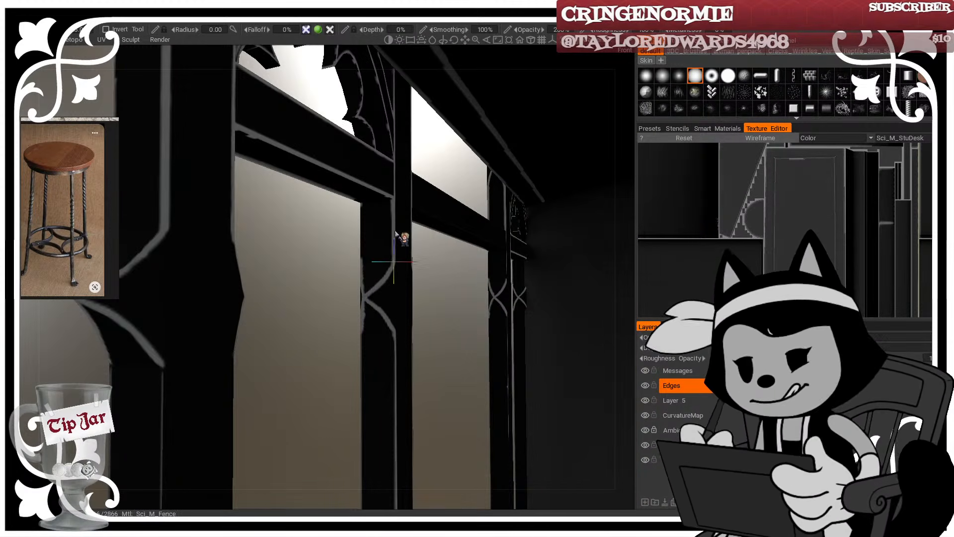
{"action": "left_click_drag", "start_coordinate": [398, 230], "coordinate": [429, 212], "text": "alt"}
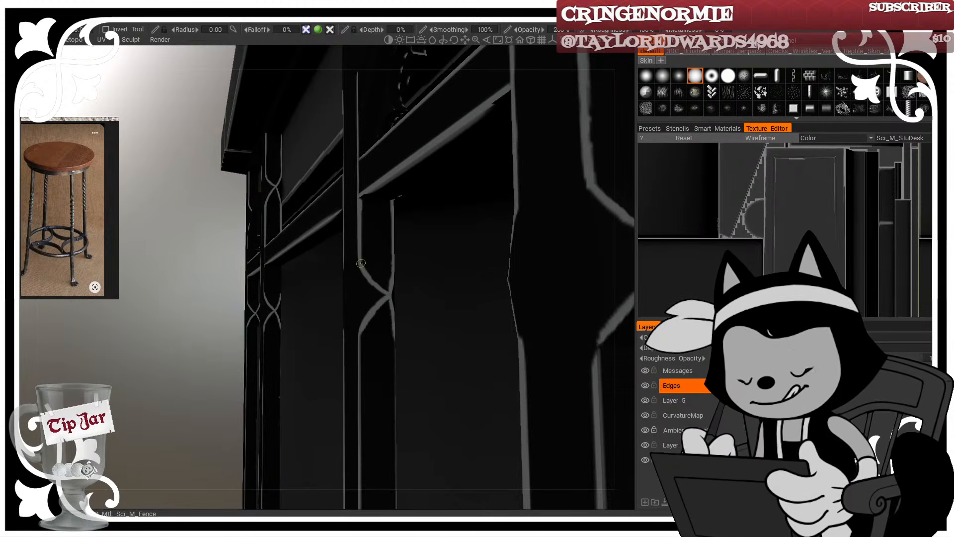
{"action": "left_click_drag", "start_coordinate": [365, 165], "coordinate": [505, 223], "text": "alt"}
{"action": "left_click_drag", "start_coordinate": [441, 243], "coordinate": [352, 376], "text": "alt"}
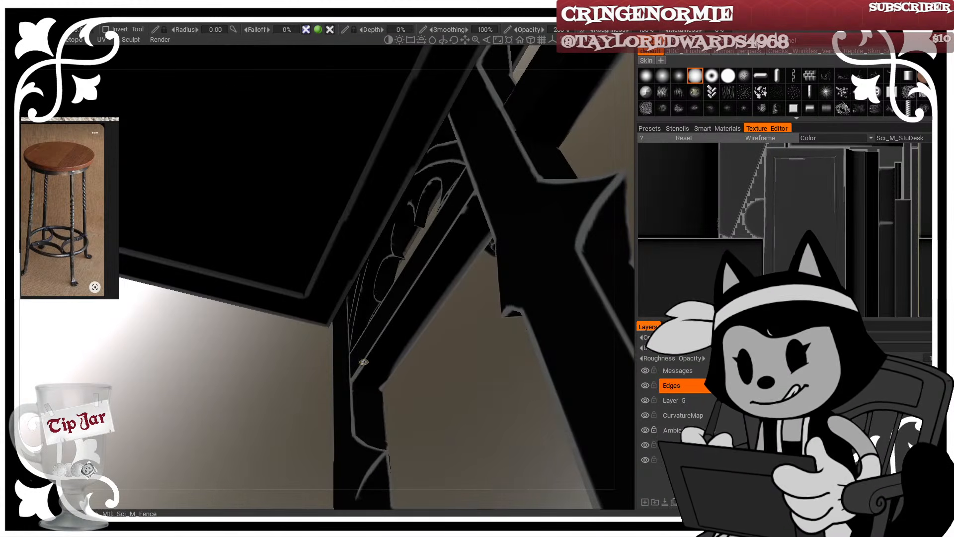
{"action": "left_click_drag", "start_coordinate": [353, 413], "coordinate": [372, 330], "text": "alt"}
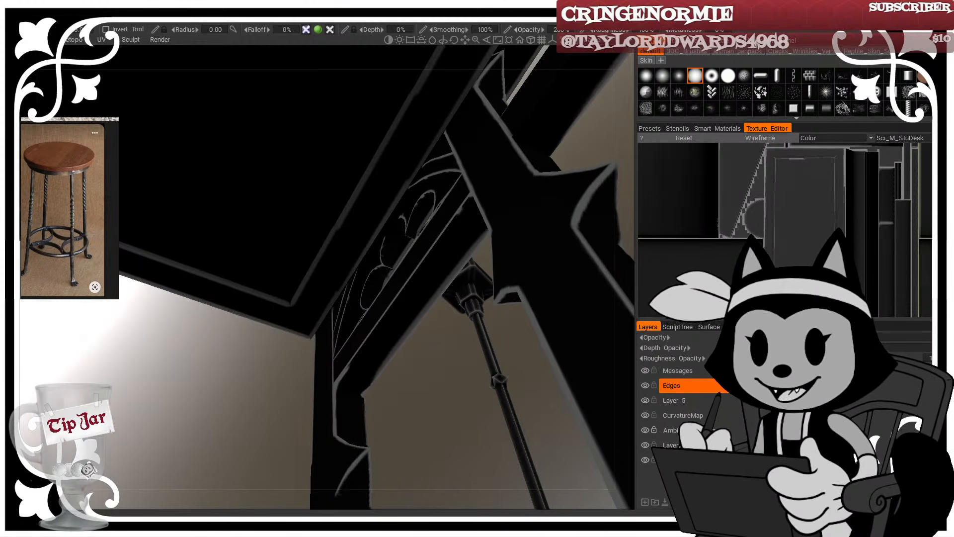
{"action": "left_click_drag", "start_coordinate": [258, 378], "coordinate": [325, 431], "text": "alt"}
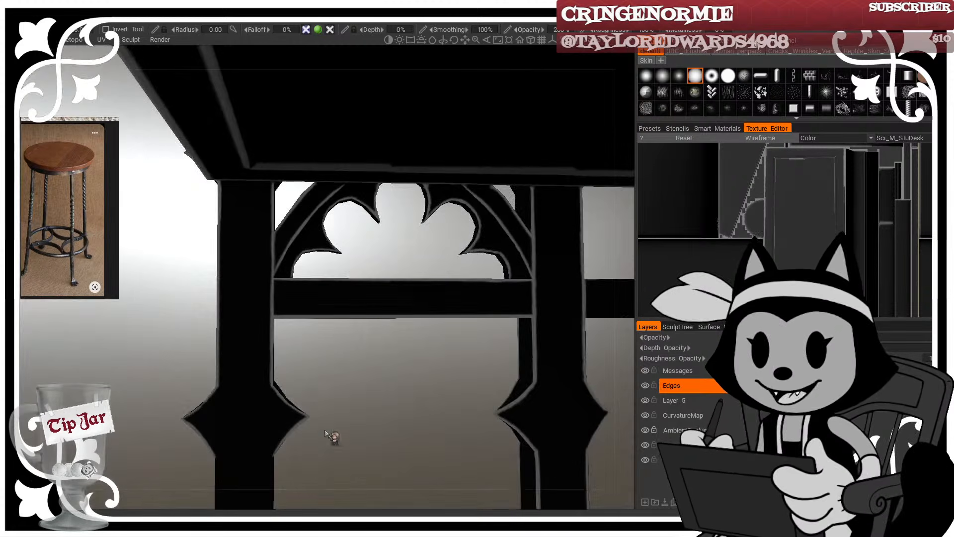
{"action": "mouse_move", "coordinate": [331, 228]}
{"action": "left_mouse_down", "text": "alt"}
{"action": "mouse_move", "coordinate": [324, 220]}
{"action": "mouse_move", "coordinate": [325, 231]}
{"action": "left_mouse_up", "text": "alt"}
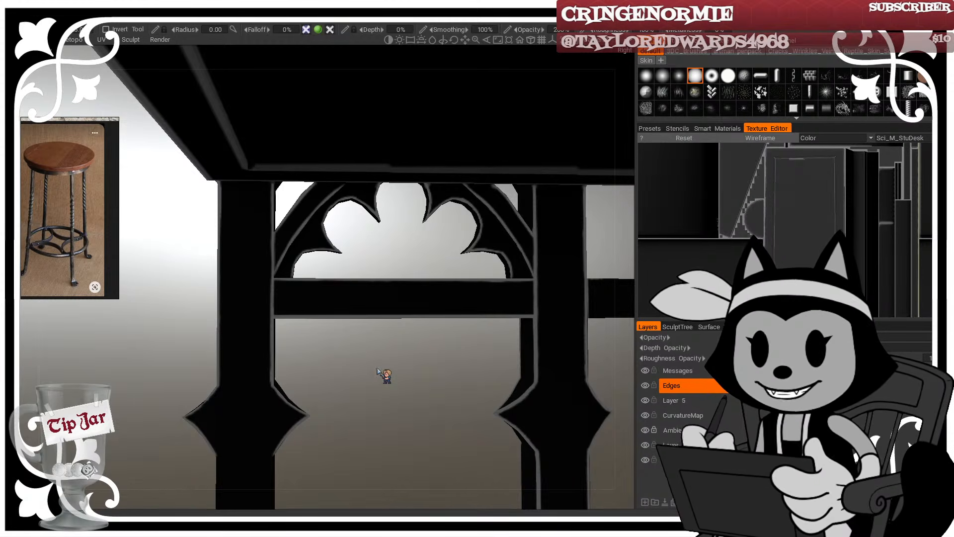
{"action": "left_click_drag", "start_coordinate": [380, 370], "coordinate": [394, 359], "text": "alt"}
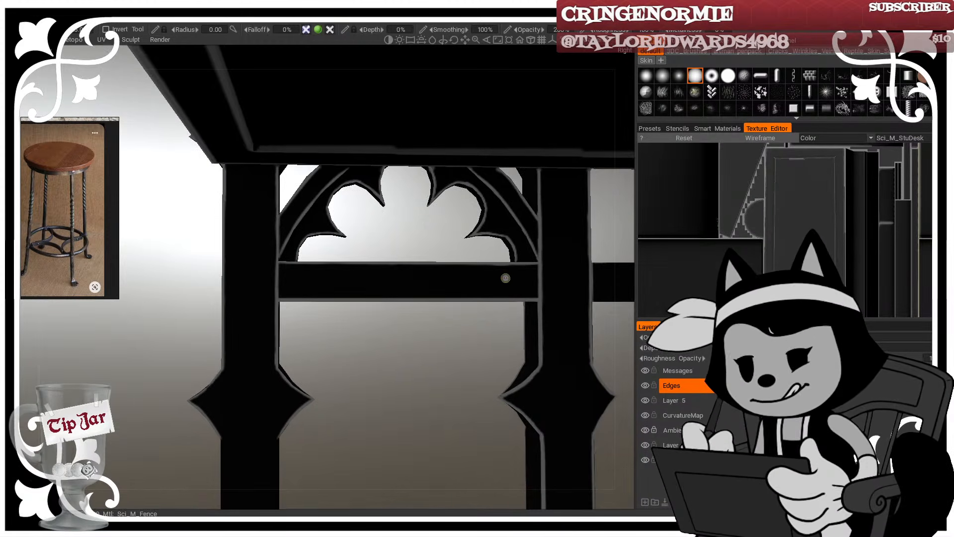
{"action": "left_click_drag", "start_coordinate": [322, 337], "coordinate": [291, 346], "text": "alt"}
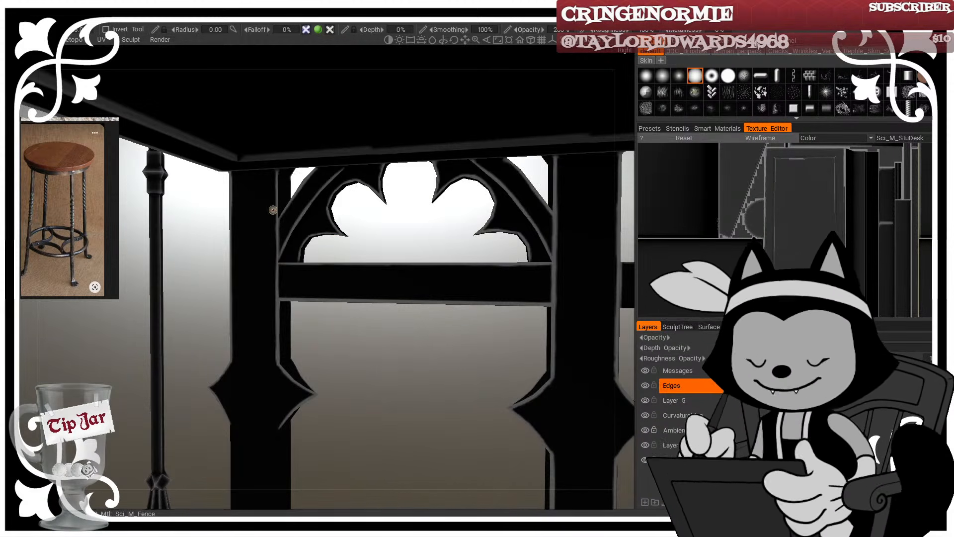
{"action": "left_click_drag", "start_coordinate": [301, 388], "coordinate": [383, 358], "text": "alt"}
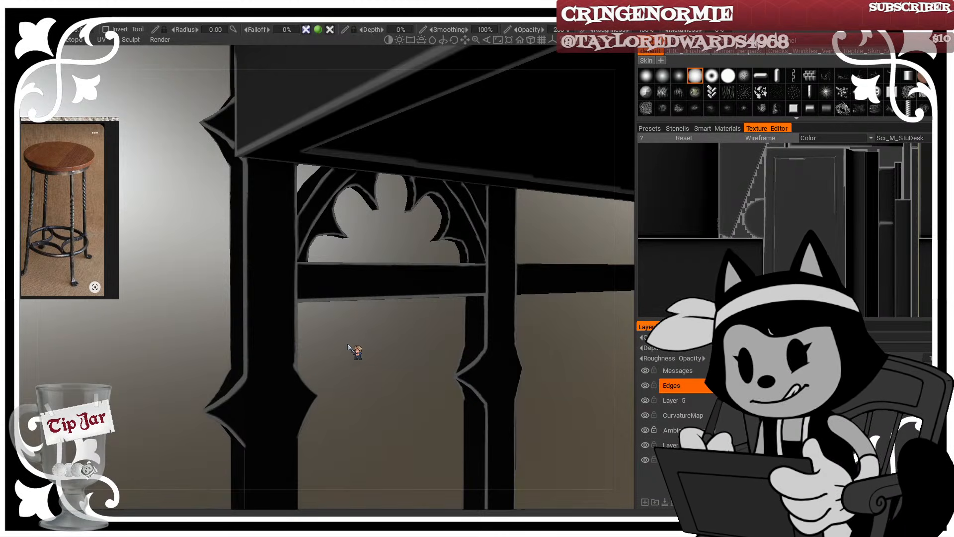
{"action": "left_click_drag", "start_coordinate": [284, 304], "coordinate": [294, 298], "text": "alt"}
{"action": "left_click_drag", "start_coordinate": [317, 338], "coordinate": [278, 329], "text": "alt"}
{"action": "middle_click_drag", "start_coordinate": [278, 329], "coordinate": [317, 264], "text": "alt"}
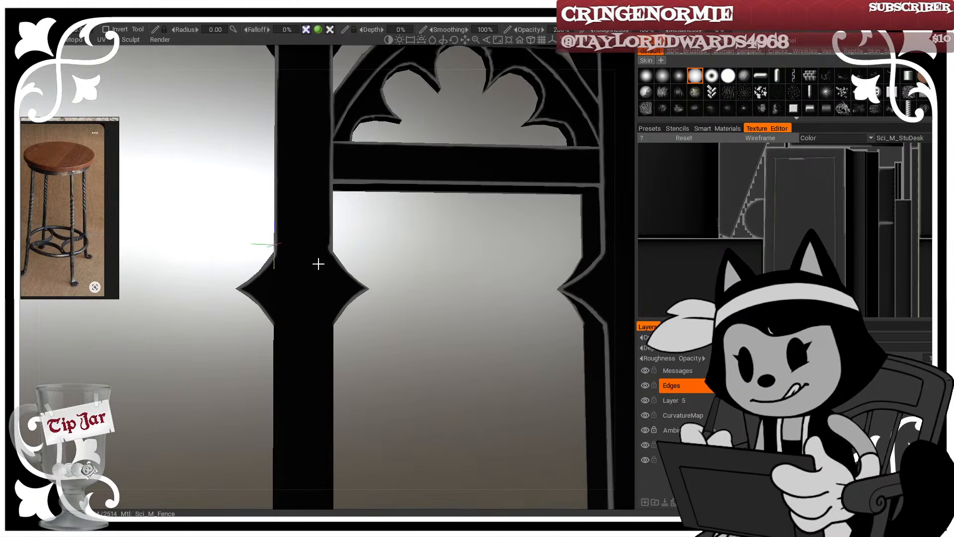
{"action": "left_click_drag", "start_coordinate": [371, 263], "coordinate": [351, 277], "text": "alt"}
{"action": "right_click_drag", "start_coordinate": [351, 277], "coordinate": [379, 299], "text": "alt"}
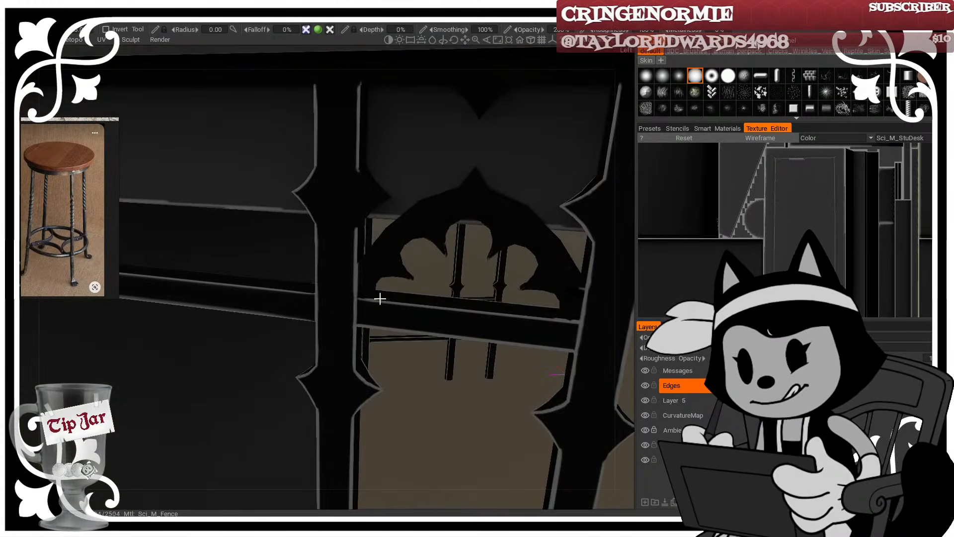
Step: With the wireframe shown, highlight the curved edges of the upper knob beside the arch out to its point
{"action": "mouse_move", "coordinate": [379, 299]}
{"action": "left_mouse_down", "text": "alt"}
{"action": "mouse_move", "coordinate": [340, 313]}
{"action": "mouse_move", "coordinate": [324, 305]}
{"action": "left_mouse_up", "text": "alt"}
{"action": "right_click_drag", "start_coordinate": [324, 304], "coordinate": [326, 313], "text": "alt"}
{"action": "key", "text": "w"}
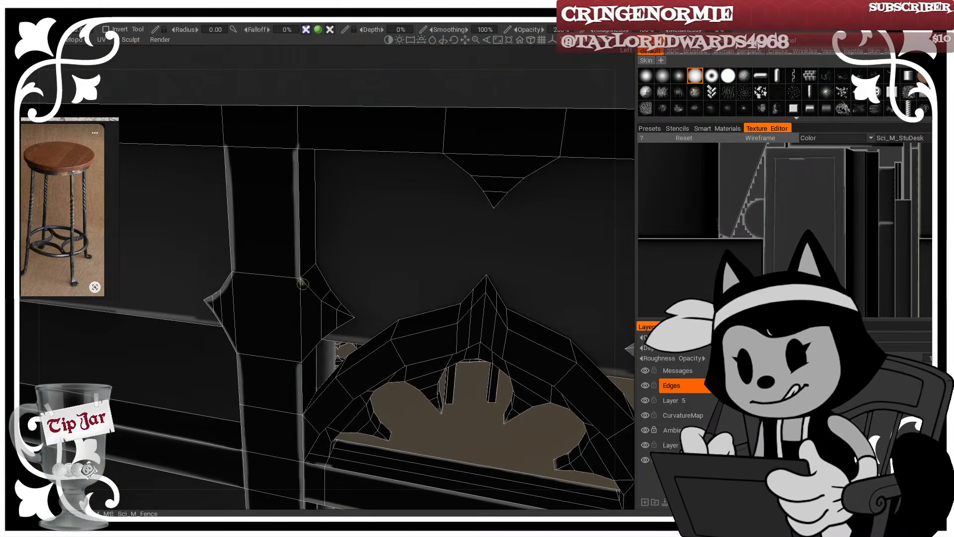
{"action": "mouse_move", "coordinate": [301, 279]}
{"action": "left_mouse_down"}
{"action": "mouse_move", "coordinate": [343, 315]}
{"action": "mouse_move", "coordinate": [383, 287]}
{"action": "mouse_move", "coordinate": [330, 296]}
{"action": "mouse_move", "coordinate": [310, 350]}
{"action": "mouse_move", "coordinate": [349, 319]}
{"action": "mouse_move", "coordinate": [356, 330]}
{"action": "left_mouse_up"}
{"action": "left_click_drag", "start_coordinate": [361, 263], "coordinate": [361, 271]}
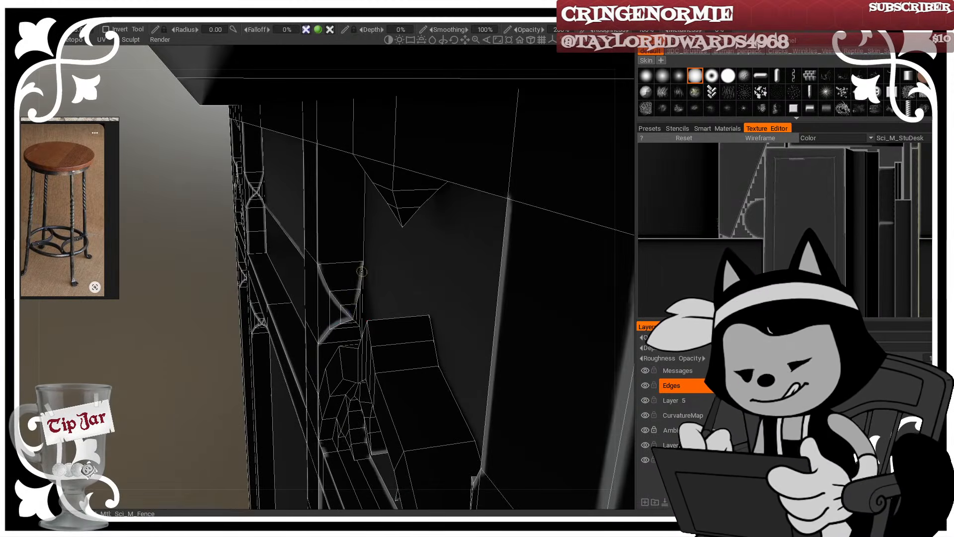
Step: Highlight both curved edges of the V-shaped pendant above the arch, meeting at its point
{"action": "left_click_drag", "start_coordinate": [353, 311], "coordinate": [505, 157], "text": "alt"}
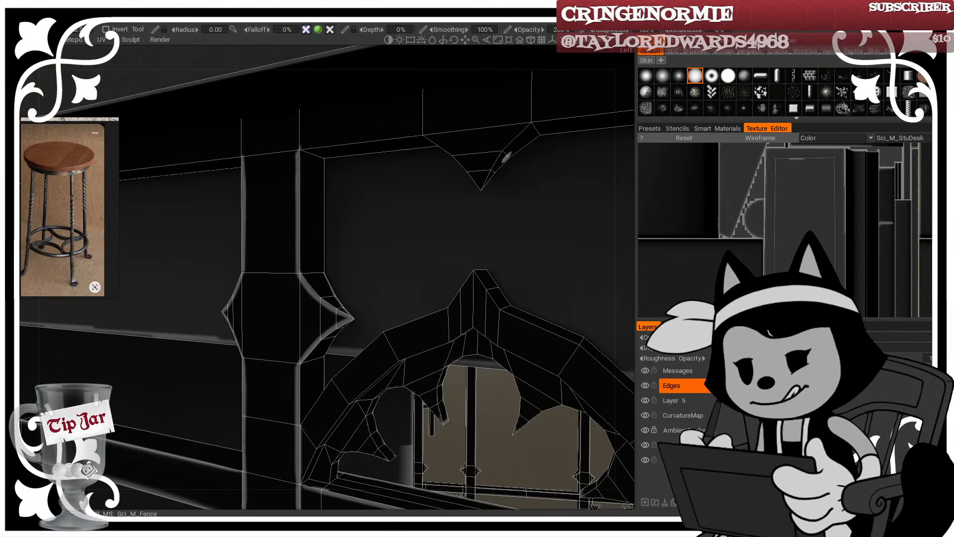
{"action": "left_click_drag", "start_coordinate": [478, 188], "coordinate": [519, 132]}
{"action": "mouse_move", "coordinate": [500, 172]}
{"action": "left_mouse_down", "text": "alt"}
{"action": "mouse_move", "coordinate": [438, 139]}
{"action": "mouse_move", "coordinate": [467, 180]}
{"action": "left_mouse_up", "text": "alt"}
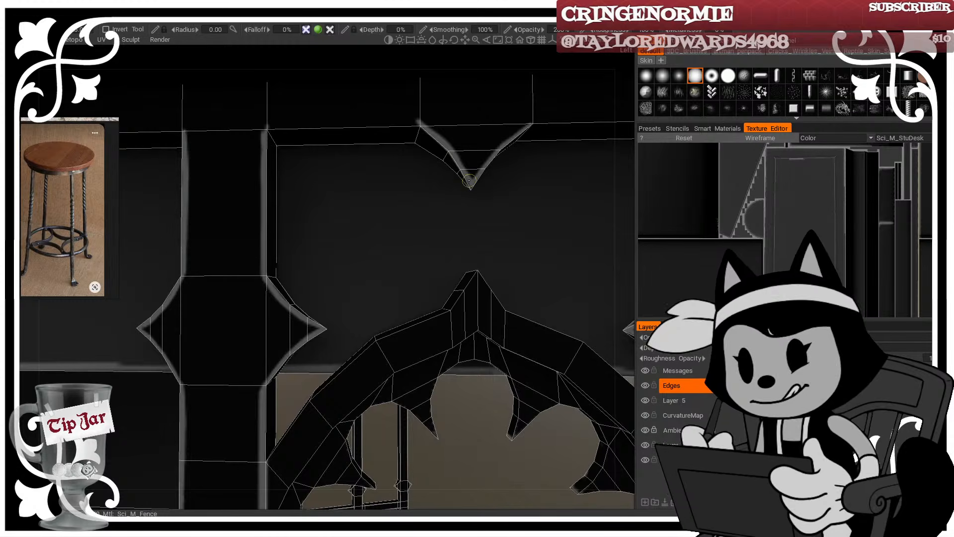
Step: Extend the straight edge highlights of the two legs flanking the pendant upward past the rail towards the desktop
{"action": "left_click_drag", "start_coordinate": [264, 133], "coordinate": [264, 85]}
{"action": "left_click_drag", "start_coordinate": [184, 94], "coordinate": [187, 165]}
{"action": "middle_click_drag", "start_coordinate": [522, 154], "coordinate": [246, 198]}
{"action": "mouse_move", "coordinate": [413, 140]}
{"action": "left_mouse_down"}
{"action": "mouse_move", "coordinate": [413, 215]}
{"action": "mouse_move", "coordinate": [412, 201]}
{"action": "left_mouse_up"}
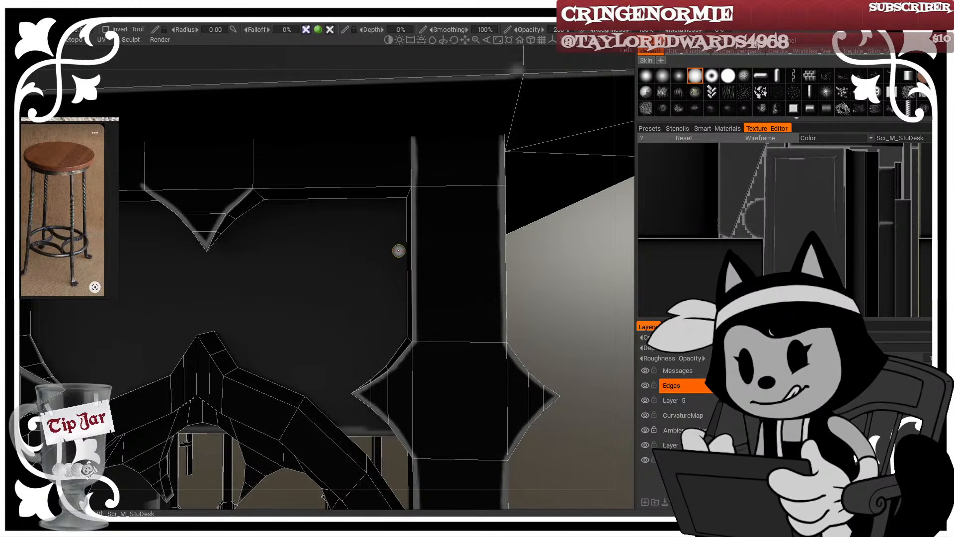
Step: Highlight the rail's lower edge on both sides of the pendant out to the legs, undoing a faulty stroke
{"action": "middle_click_drag", "start_coordinate": [266, 215], "coordinate": [457, 257]}
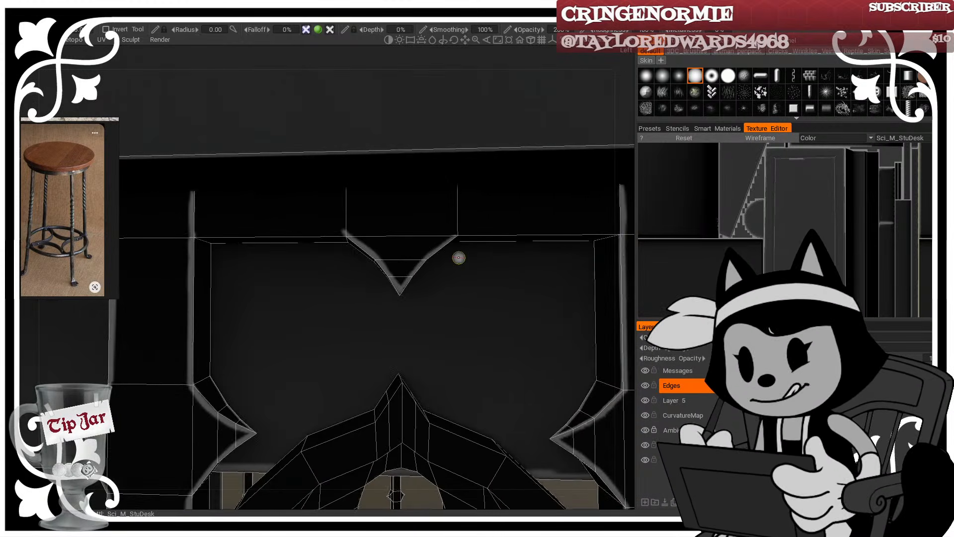
{"action": "middle_click_drag", "start_coordinate": [401, 249], "coordinate": [390, 254]}
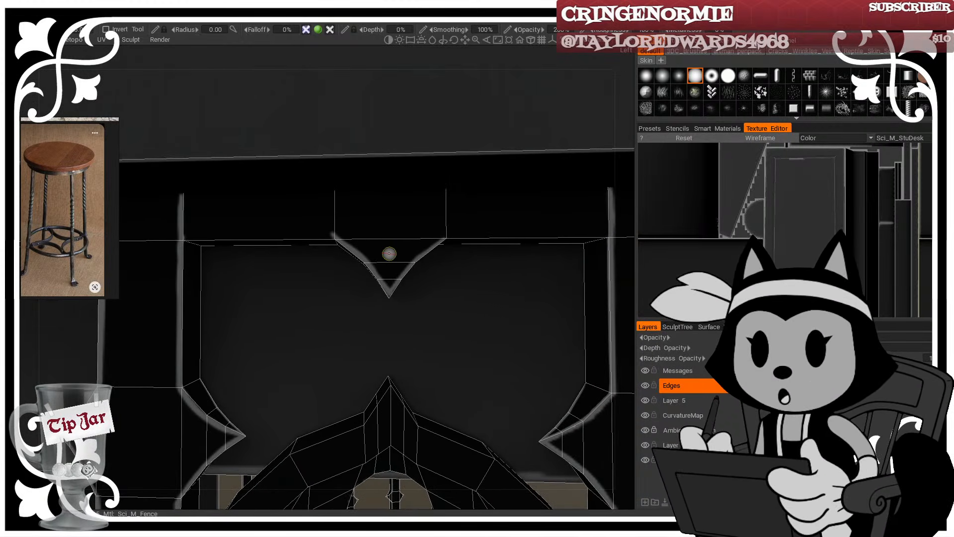
{"action": "left_click_drag", "start_coordinate": [186, 238], "coordinate": [324, 237]}
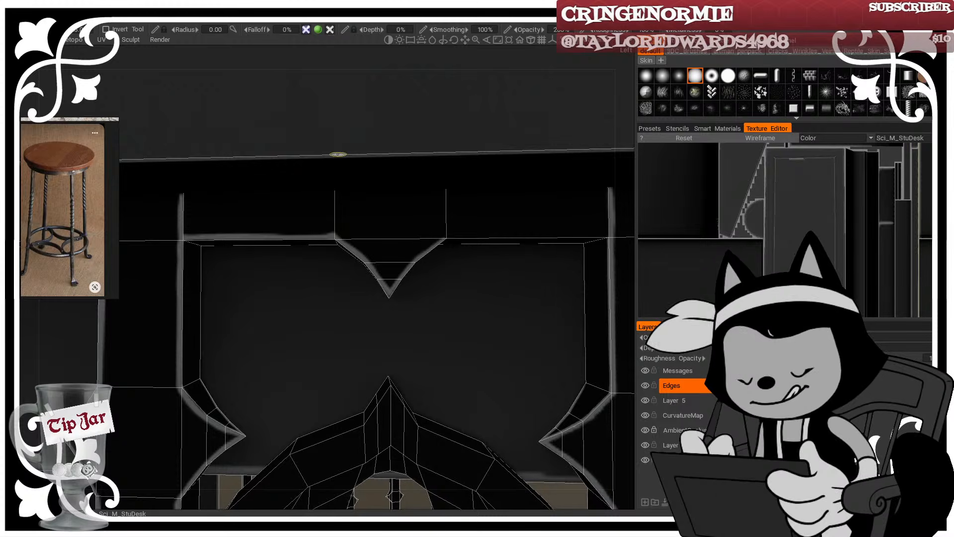
{"action": "left_click_drag", "start_coordinate": [445, 237], "coordinate": [600, 235]}
{"action": "key", "text": "ctrl+z"}
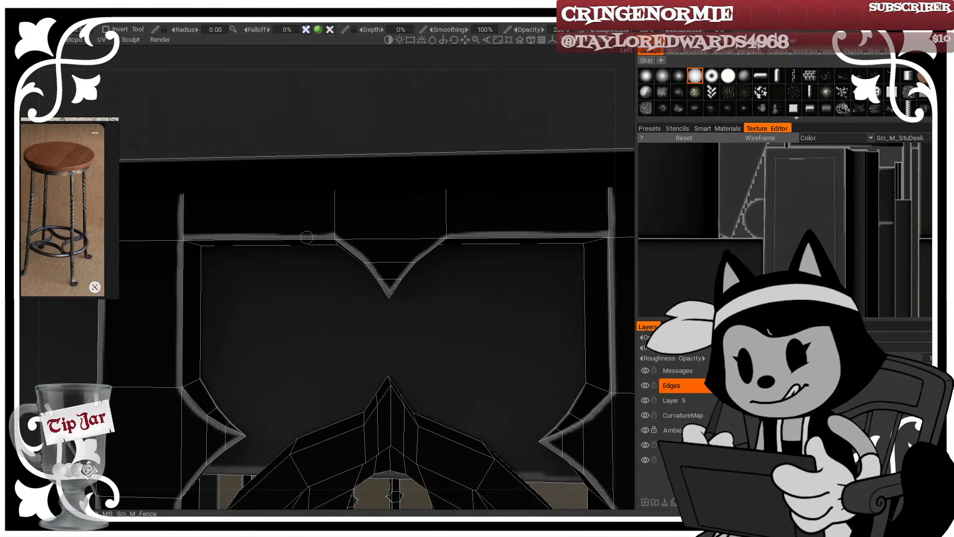
Step: Go over the rail's lower-edge highlights on both sides of the pendant from steeper angles to straighten them
{"action": "mouse_move", "coordinate": [307, 237]}
{"action": "left_mouse_down", "text": "alt"}
{"action": "mouse_move", "coordinate": [294, 192]}
{"action": "mouse_move", "coordinate": [313, 166]}
{"action": "left_mouse_up", "text": "alt"}
{"action": "mouse_move", "coordinate": [192, 226]}
{"action": "left_mouse_down"}
{"action": "mouse_move", "coordinate": [181, 224]}
{"action": "mouse_move", "coordinate": [271, 233]}
{"action": "left_mouse_up"}
{"action": "mouse_move", "coordinate": [279, 232]}
{"action": "left_mouse_down", "text": "alt"}
{"action": "mouse_move", "coordinate": [252, 215]}
{"action": "mouse_move", "coordinate": [313, 256]}
{"action": "left_mouse_up", "text": "alt"}
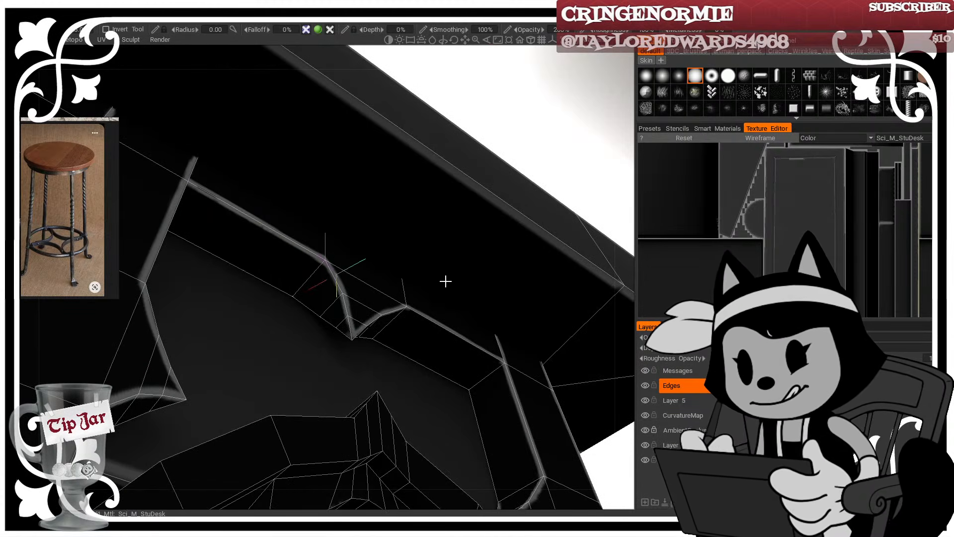
{"action": "left_click_drag", "start_coordinate": [409, 308], "coordinate": [505, 364]}
{"action": "left_click_drag", "start_coordinate": [466, 317], "coordinate": [343, 299], "text": "alt"}
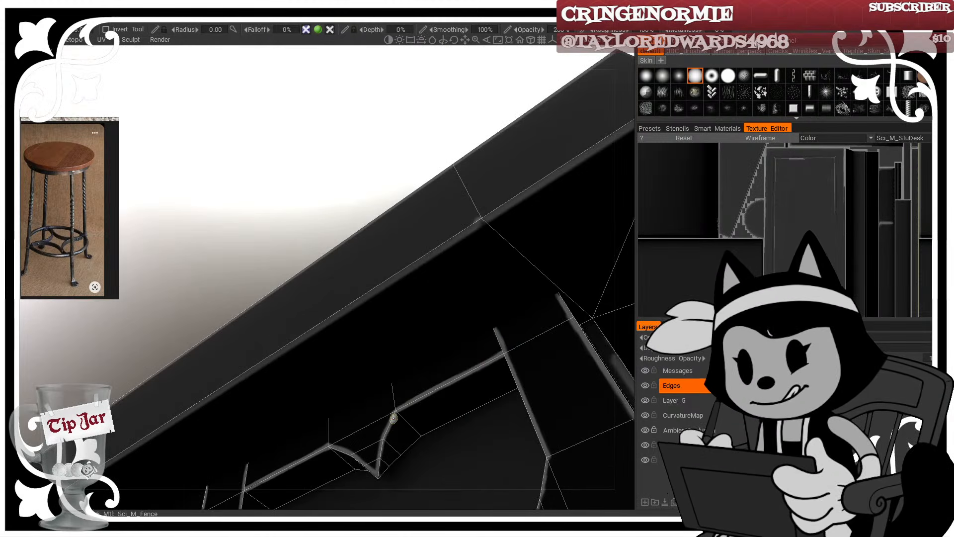
Step: Hide the wireframe and touch up the highlight at the corner where the rail's lower edge meets the leg
{"action": "key", "text": "w"}
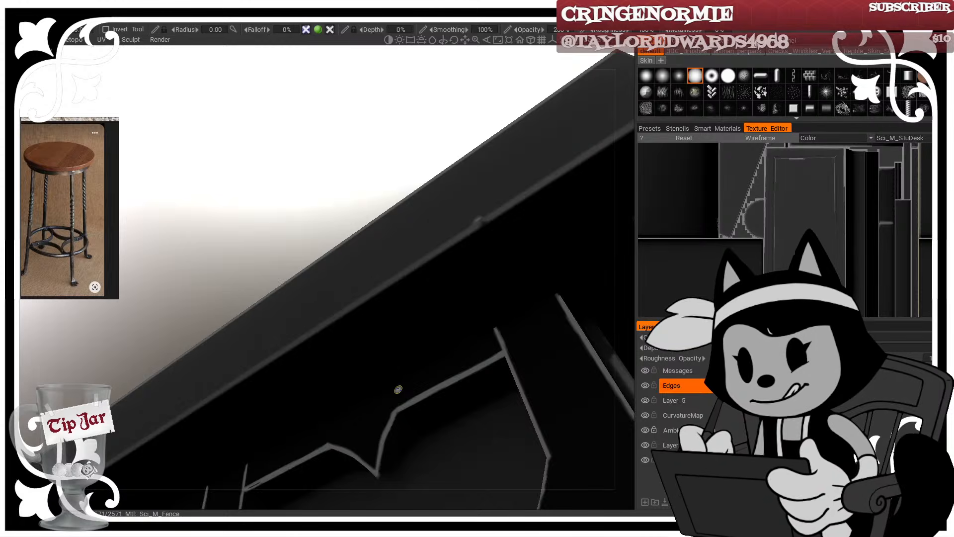
{"action": "left_click_drag", "start_coordinate": [397, 389], "coordinate": [492, 198], "text": "alt"}
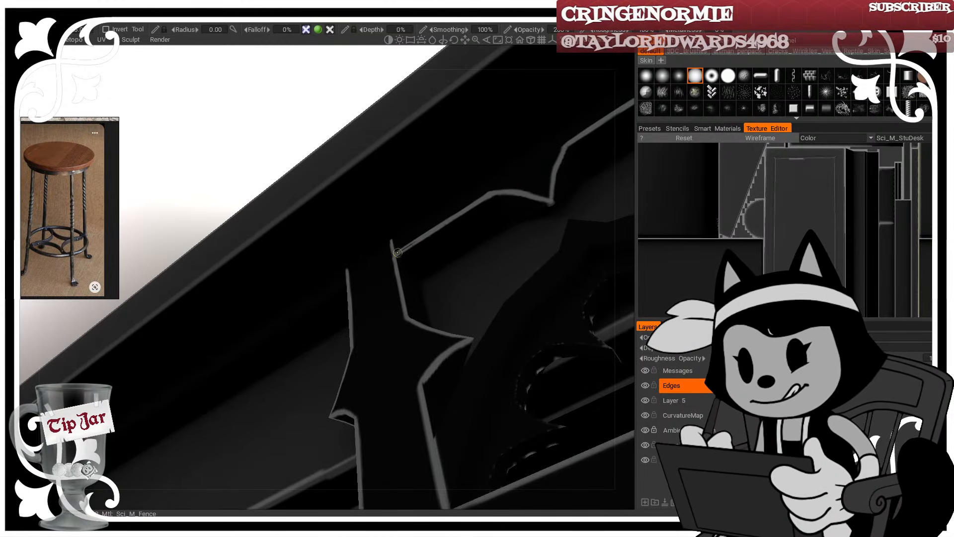
{"action": "mouse_move", "coordinate": [428, 244]}
{"action": "left_mouse_down", "text": "alt"}
{"action": "mouse_move", "coordinate": [401, 235]}
{"action": "mouse_move", "coordinate": [395, 190]}
{"action": "mouse_move", "coordinate": [401, 258]}
{"action": "mouse_move", "coordinate": [443, 315]}
{"action": "left_mouse_up", "text": "alt"}
{"action": "left_click_drag", "start_coordinate": [391, 245], "coordinate": [402, 246]}
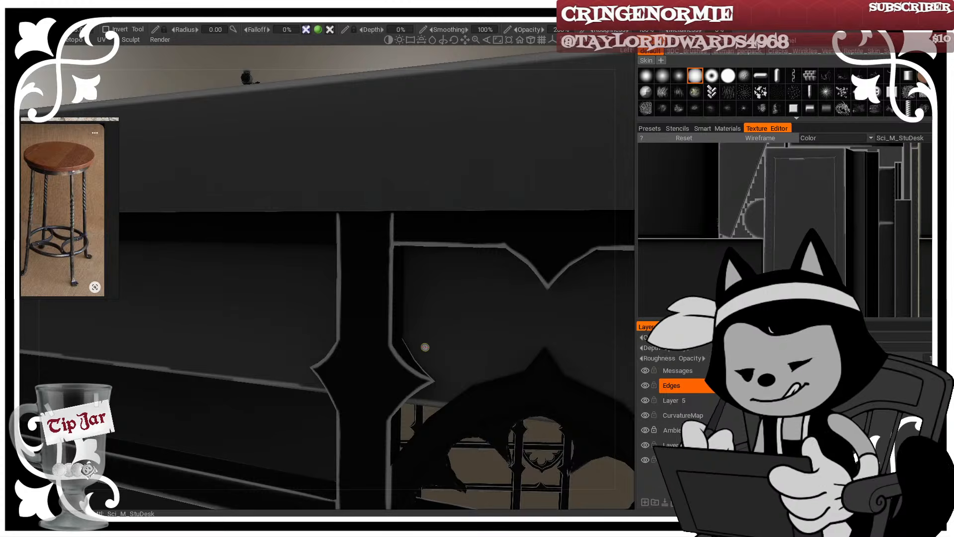
Step: Examine the pendant, rail, knob and leg highlights from a wider view of the desk's end
{"action": "right_click_drag", "start_coordinate": [421, 402], "coordinate": [437, 388], "text": "alt"}
{"action": "left_click_drag", "start_coordinate": [437, 387], "coordinate": [457, 347], "text": "alt"}
{"action": "middle_click_drag", "start_coordinate": [458, 347], "coordinate": [457, 287], "text": "alt"}
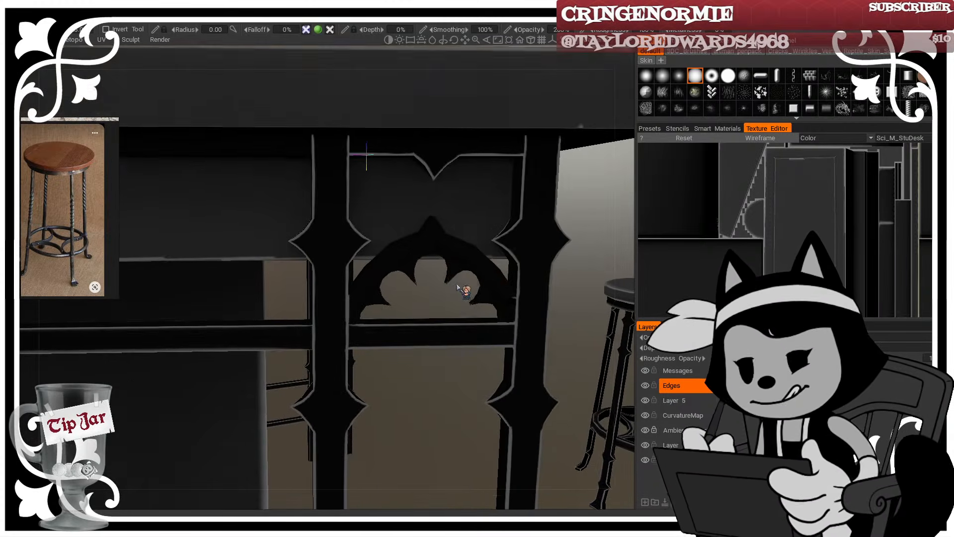
{"action": "right_click_drag", "start_coordinate": [457, 287], "coordinate": [460, 288], "text": "alt"}
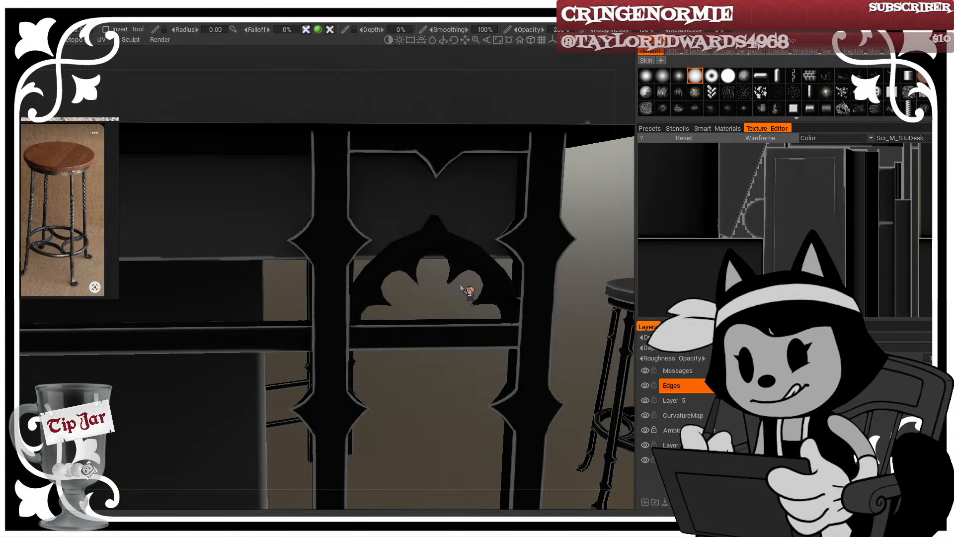
{"action": "middle_click_drag", "start_coordinate": [507, 302], "coordinate": [485, 224], "text": "alt"}
{"action": "right_click_drag", "start_coordinate": [486, 224], "coordinate": [461, 226], "text": "alt"}
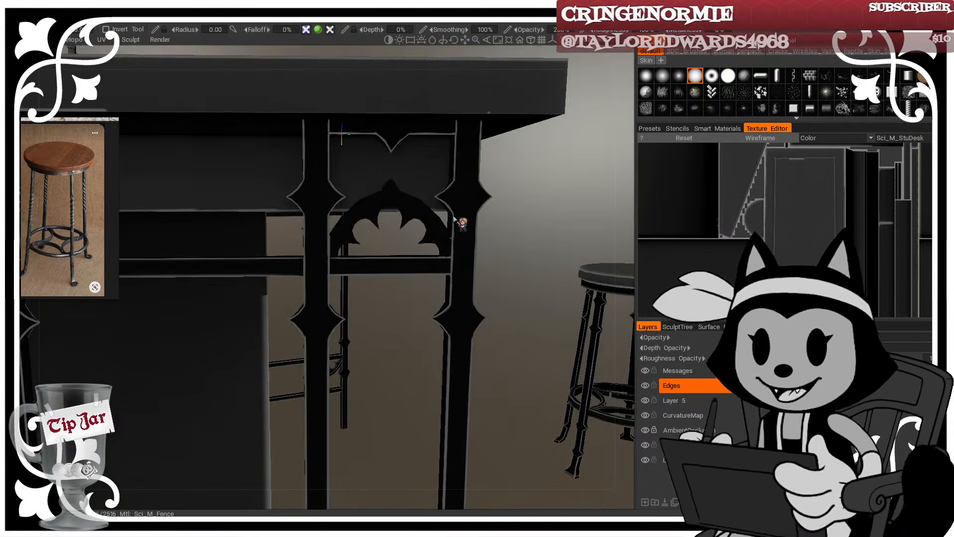
Step: Examine the desk end's knobs, rails and crossbars from below and above, closing in on the long crossbar between the legs
{"action": "left_click_drag", "start_coordinate": [454, 217], "coordinate": [485, 209], "text": "alt"}
{"action": "middle_click_drag", "start_coordinate": [485, 210], "coordinate": [468, 143], "text": "alt"}
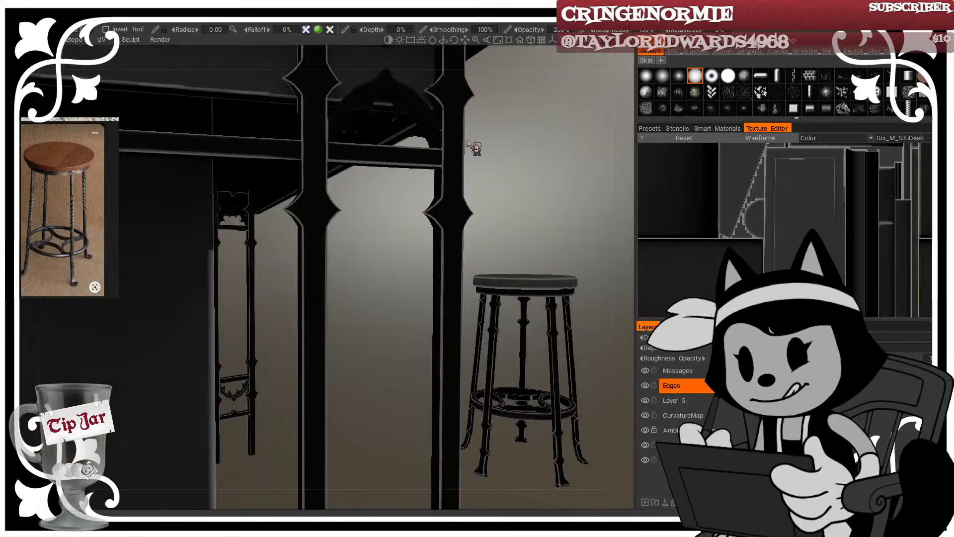
{"action": "right_click_drag", "start_coordinate": [468, 142], "coordinate": [430, 126], "text": "alt"}
{"action": "left_click_drag", "start_coordinate": [435, 170], "coordinate": [438, 192], "text": "alt"}
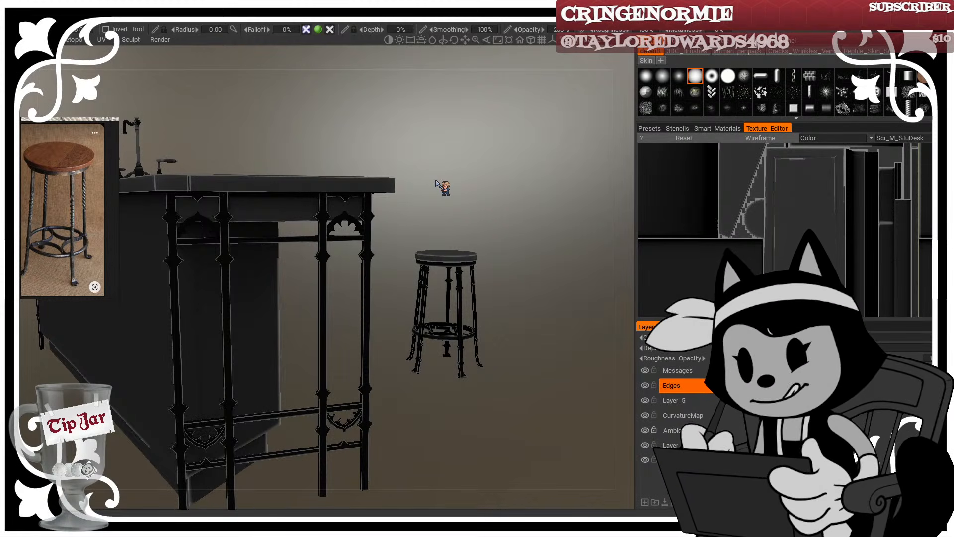
{"action": "left_click_drag", "start_coordinate": [436, 182], "coordinate": [415, 227], "text": "alt"}
{"action": "right_click_drag", "start_coordinate": [415, 227], "coordinate": [445, 232], "text": "alt"}
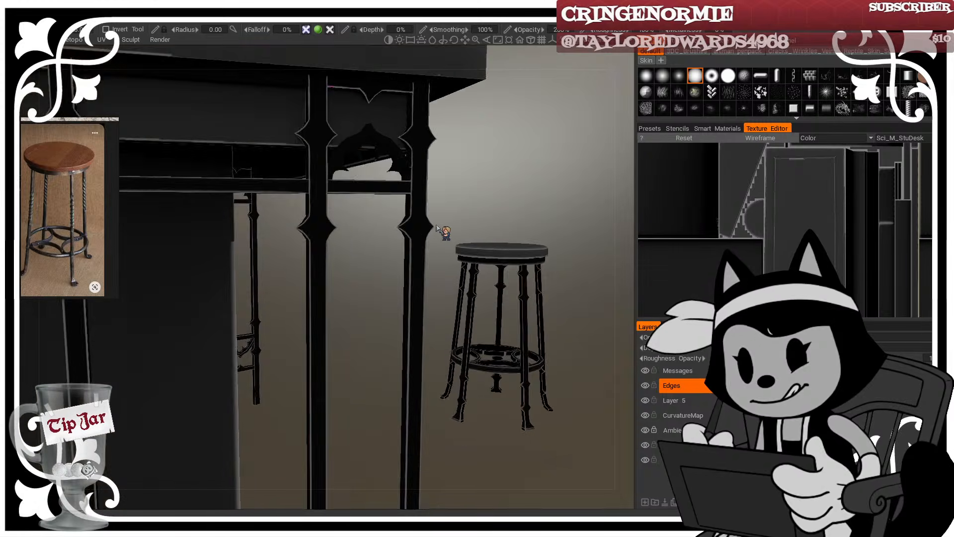
{"action": "left_click_drag", "start_coordinate": [445, 232], "coordinate": [460, 294], "text": "alt"}
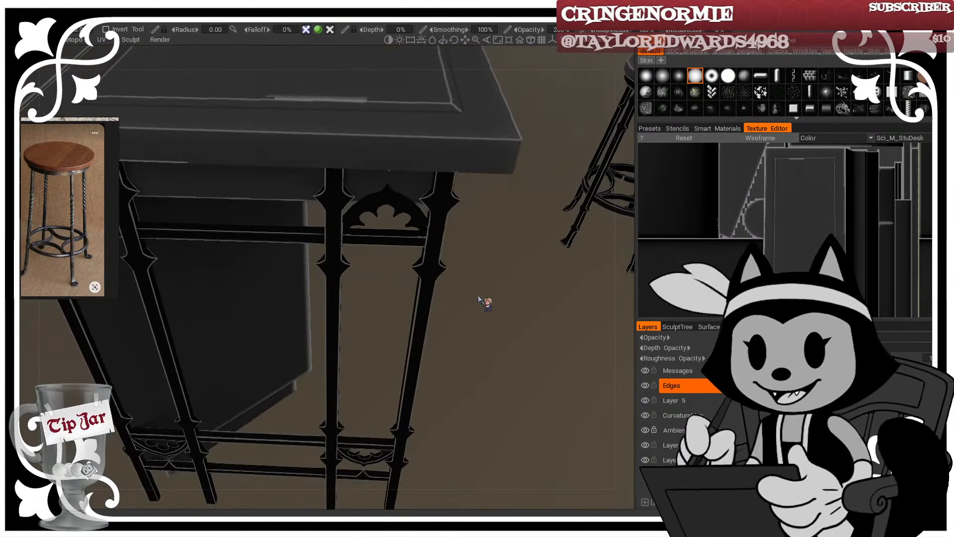
{"action": "right_click_drag", "start_coordinate": [488, 298], "coordinate": [504, 313], "text": "alt"}
{"action": "middle_click_drag", "start_coordinate": [505, 313], "coordinate": [451, 392], "text": "alt"}
{"action": "left_click_drag", "start_coordinate": [450, 391], "coordinate": [467, 377], "text": "alt"}
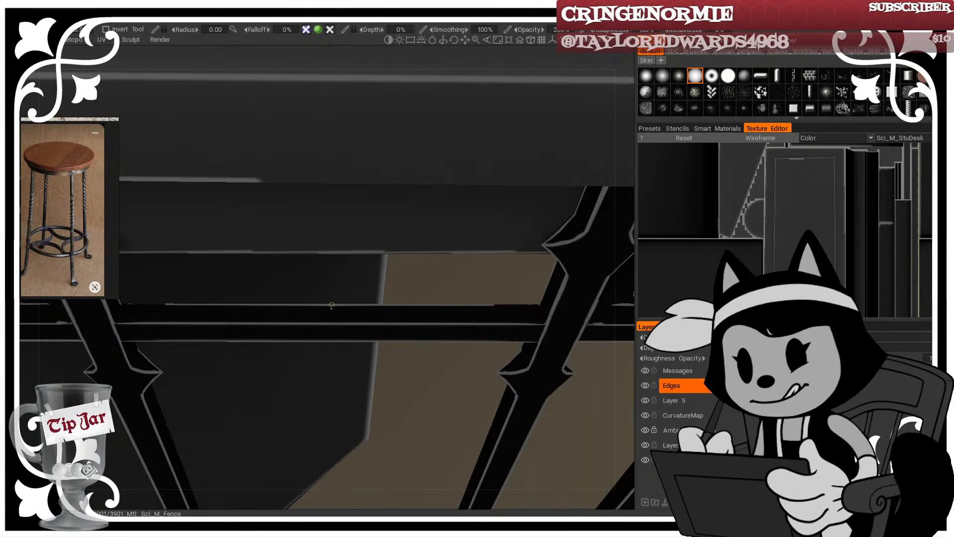
Step: Highlight the upper edge of the long crossbar from the near leg towards the far leg
{"action": "left_click_drag", "start_coordinate": [494, 366], "coordinate": [318, 313], "text": "alt"}
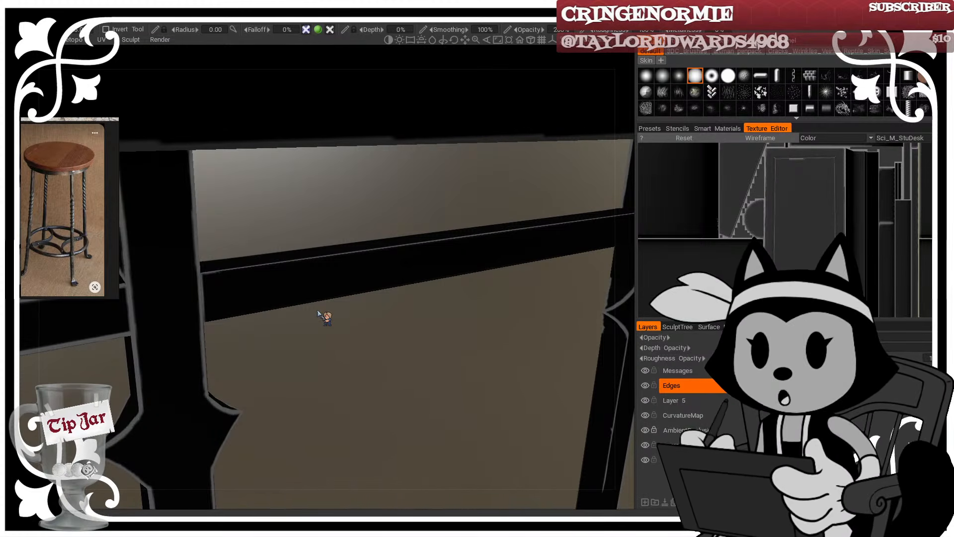
{"action": "left_click_drag", "start_coordinate": [205, 275], "coordinate": [425, 247]}
{"action": "mouse_move", "coordinate": [332, 317]}
{"action": "left_mouse_down", "text": "alt"}
{"action": "mouse_move", "coordinate": [358, 341]}
{"action": "mouse_move", "coordinate": [369, 373]}
{"action": "left_mouse_up", "text": "alt"}
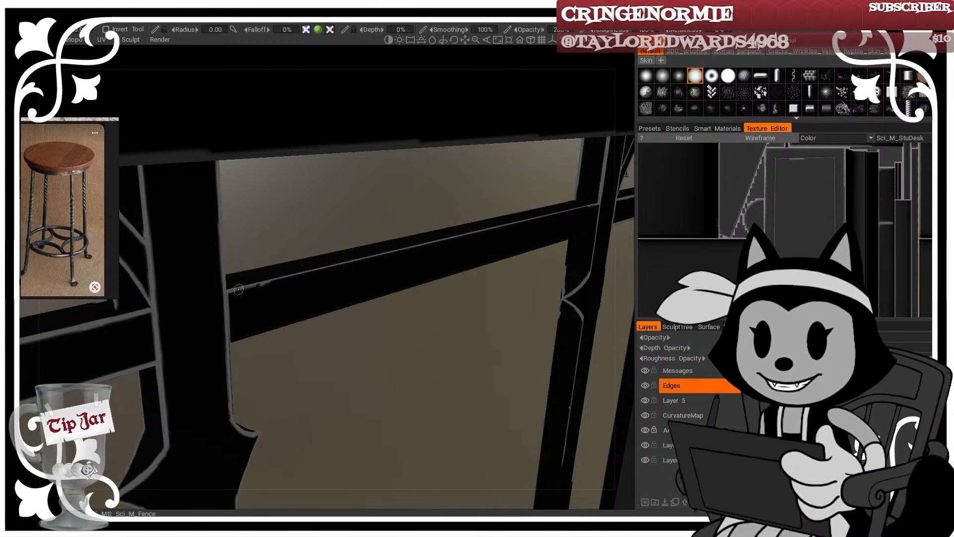
{"action": "mouse_move", "coordinate": [343, 249]}
{"action": "left_mouse_down", "text": "alt"}
{"action": "mouse_move", "coordinate": [309, 252]}
{"action": "mouse_move", "coordinate": [329, 267]}
{"action": "mouse_move", "coordinate": [566, 231]}
{"action": "left_mouse_up", "text": "alt"}
{"action": "mouse_move", "coordinate": [399, 257]}
{"action": "left_mouse_down"}
{"action": "mouse_move", "coordinate": [591, 227]}
{"action": "mouse_move", "coordinate": [546, 232]}
{"action": "left_mouse_up"}
{"action": "left_click_drag", "start_coordinate": [449, 248], "coordinate": [536, 235]}
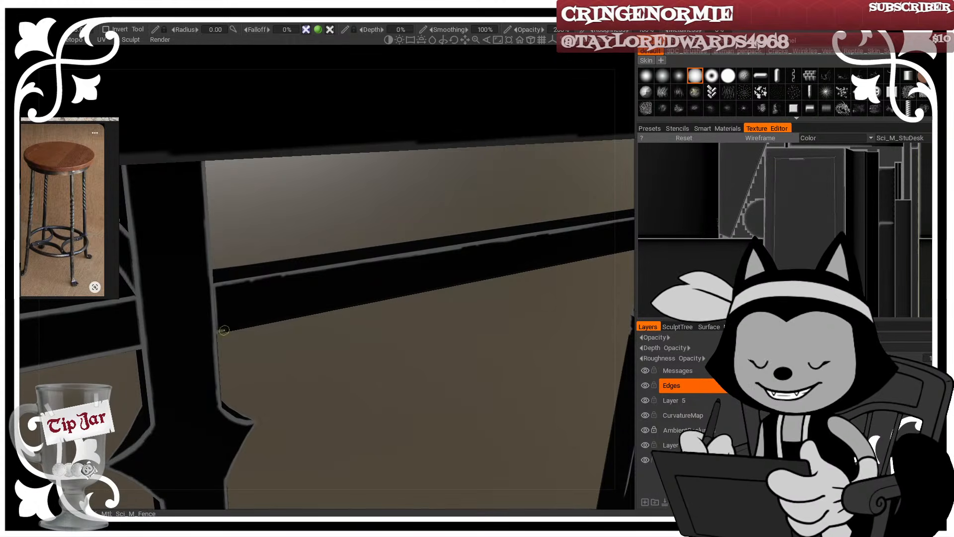
Step: Highlight the long crossbar's lower edge from the near leg to the far leg, undoing faulty strokes
{"action": "mouse_move", "coordinate": [225, 329]}
{"action": "left_mouse_down"}
{"action": "mouse_move", "coordinate": [309, 313]}
{"action": "mouse_move", "coordinate": [304, 276]}
{"action": "left_mouse_up"}
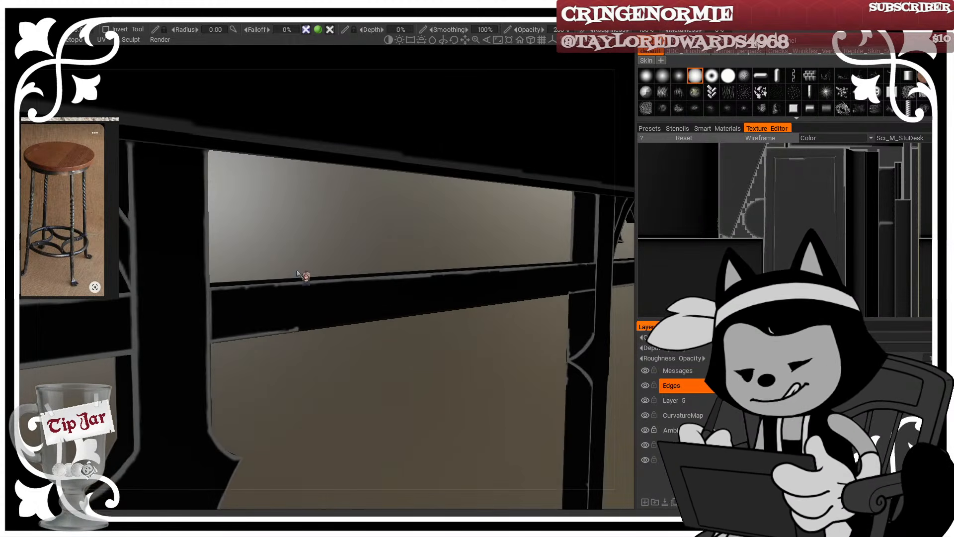
{"action": "key", "text": "ctrl+z"}
{"action": "mouse_move", "coordinate": [269, 335]}
{"action": "left_mouse_down", "text": "alt"}
{"action": "mouse_move", "coordinate": [300, 334]}
{"action": "mouse_move", "coordinate": [225, 330]}
{"action": "mouse_move", "coordinate": [314, 331]}
{"action": "left_mouse_up", "text": "alt"}
{"action": "left_click_drag", "start_coordinate": [293, 332], "coordinate": [462, 328]}
{"action": "key", "text": "ctrl+z"}
{"action": "key", "text": "ctrl+z"}
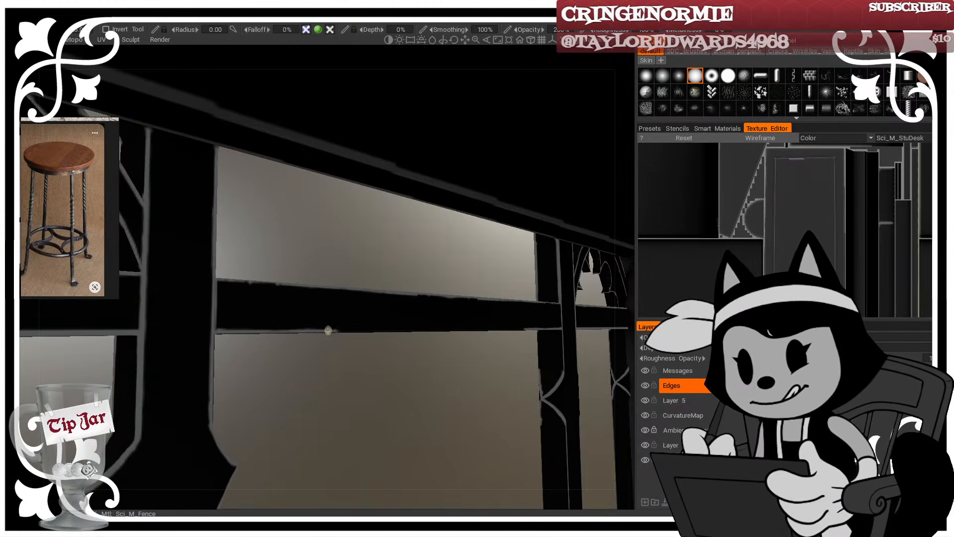
{"action": "left_click_drag", "start_coordinate": [328, 331], "coordinate": [456, 328]}
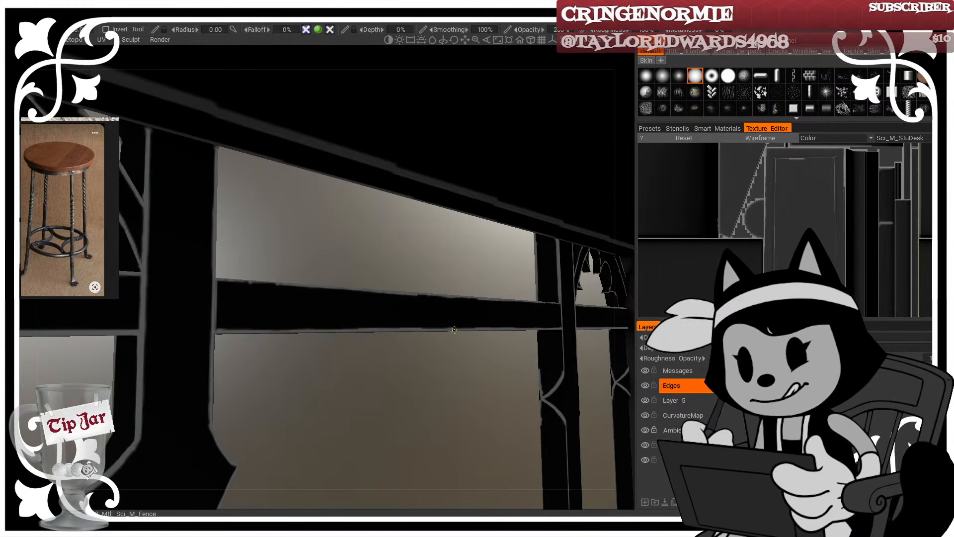
Step: Go over the long crossbar's edge highlights from flatter and steeper angles, extending them to the near leg and evening them out
{"action": "left_click_drag", "start_coordinate": [343, 218], "coordinate": [346, 224]}
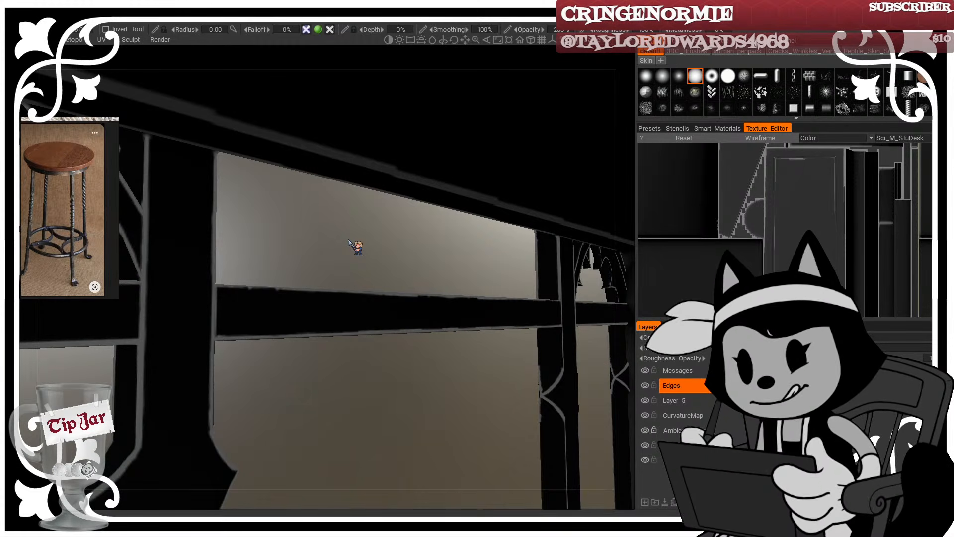
{"action": "mouse_move", "coordinate": [348, 243]}
{"action": "left_mouse_down"}
{"action": "mouse_move", "coordinate": [423, 396]}
{"action": "mouse_move", "coordinate": [413, 409]}
{"action": "left_mouse_up"}
{"action": "left_click_drag", "start_coordinate": [225, 322], "coordinate": [264, 316]}
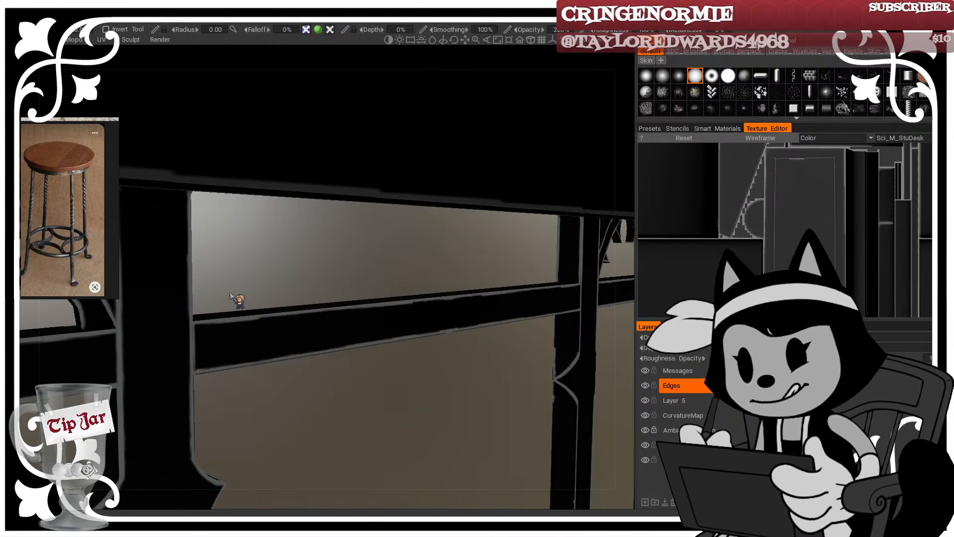
{"action": "left_click_drag", "start_coordinate": [192, 324], "coordinate": [219, 322]}
{"action": "mouse_move", "coordinate": [246, 297]}
{"action": "left_mouse_down"}
{"action": "mouse_move", "coordinate": [268, 222]}
{"action": "mouse_move", "coordinate": [231, 301]}
{"action": "left_mouse_up"}
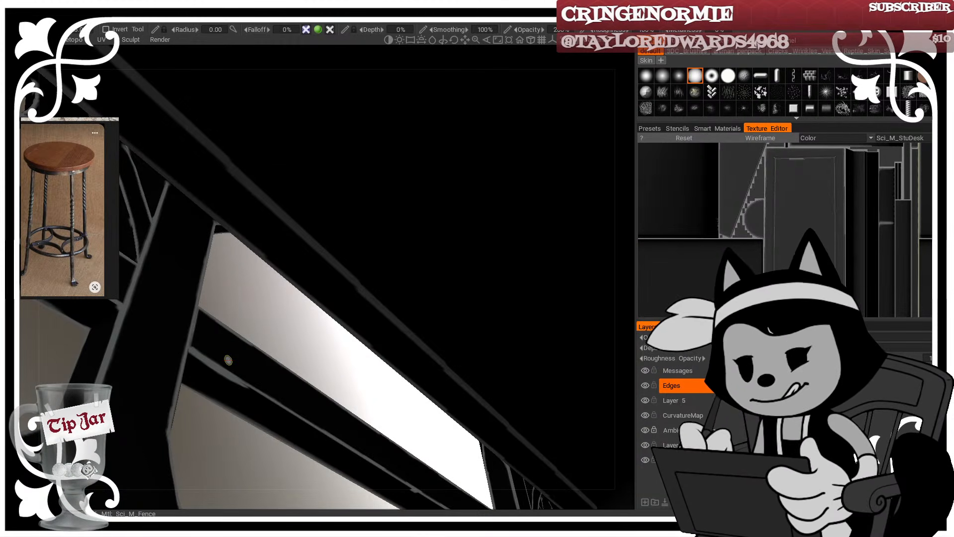
{"action": "mouse_move", "coordinate": [453, 140]}
{"action": "left_mouse_down"}
{"action": "mouse_move", "coordinate": [411, 316]}
{"action": "mouse_move", "coordinate": [420, 308]}
{"action": "left_mouse_up"}
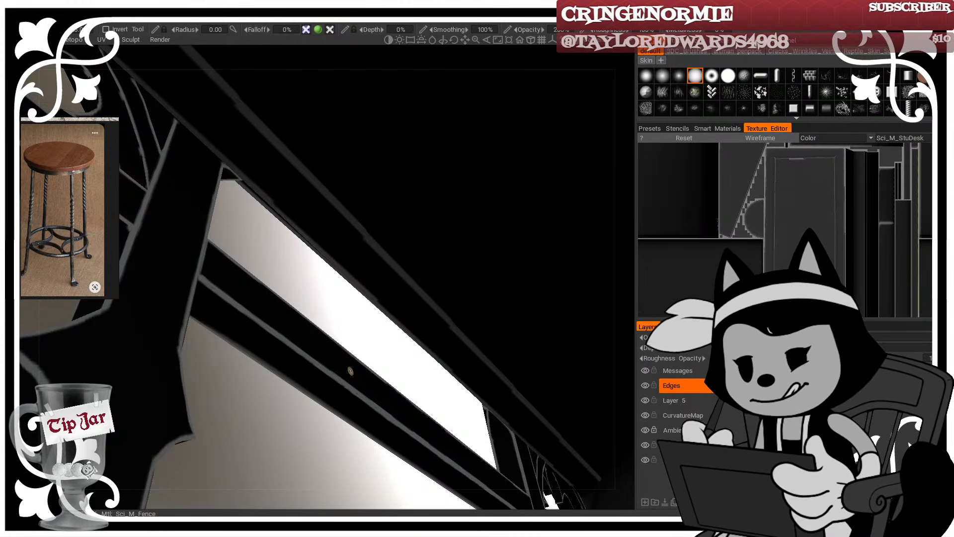
{"action": "left_click_drag", "start_coordinate": [302, 414], "coordinate": [310, 435]}
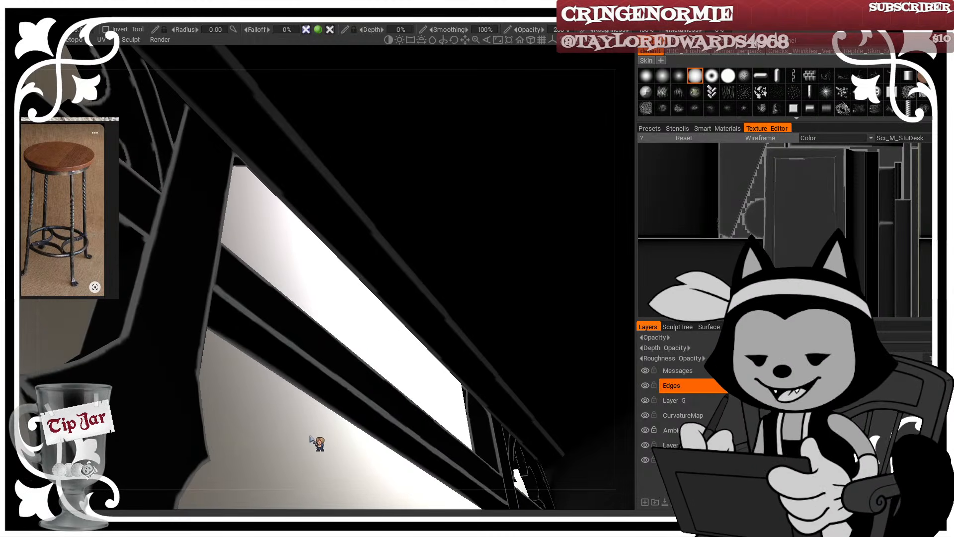
{"action": "mouse_move", "coordinate": [346, 401]}
{"action": "left_mouse_down"}
{"action": "mouse_move", "coordinate": [292, 332]}
{"action": "mouse_move", "coordinate": [283, 346]}
{"action": "mouse_move", "coordinate": [353, 287]}
{"action": "mouse_move", "coordinate": [345, 284]}
{"action": "mouse_move", "coordinate": [346, 366]}
{"action": "mouse_move", "coordinate": [320, 334]}
{"action": "mouse_move", "coordinate": [347, 341]}
{"action": "mouse_move", "coordinate": [366, 366]}
{"action": "mouse_move", "coordinate": [390, 362]}
{"action": "mouse_move", "coordinate": [303, 342]}
{"action": "left_mouse_up"}
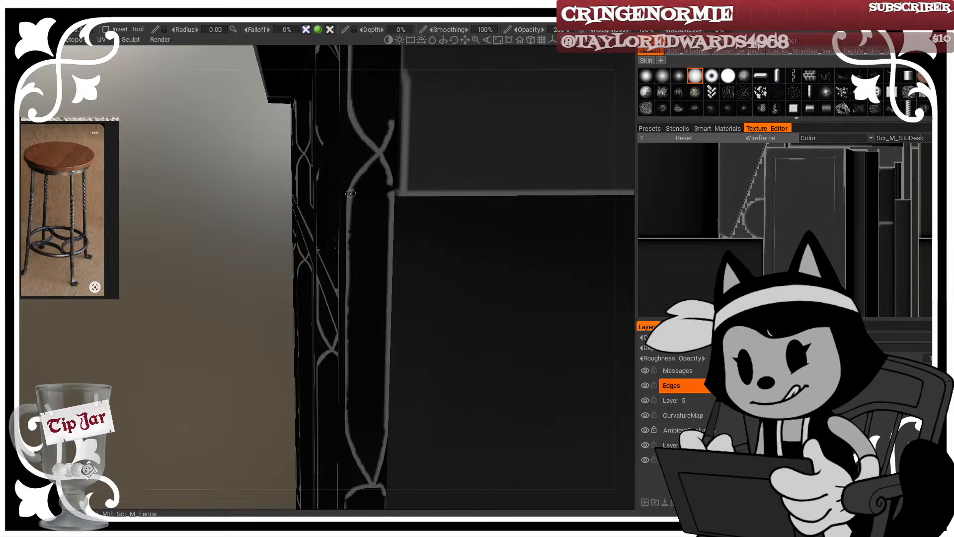
Step: Strengthen the highlight down the leg's vertical edge between its upper and lower diamond knobs
{"action": "left_click_drag", "start_coordinate": [351, 195], "coordinate": [348, 309]}
{"action": "left_click_drag", "start_coordinate": [349, 263], "coordinate": [347, 377]}
{"action": "mouse_move", "coordinate": [348, 340]}
{"action": "left_mouse_down"}
{"action": "mouse_move", "coordinate": [347, 428]}
{"action": "mouse_move", "coordinate": [454, 396]}
{"action": "left_mouse_up"}
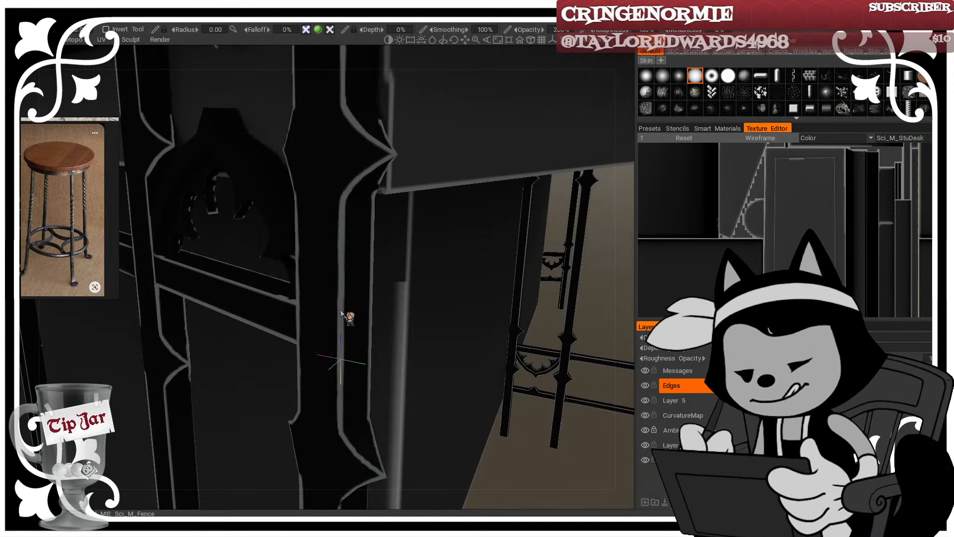
{"action": "middle_click_drag", "start_coordinate": [347, 316], "coordinate": [356, 322], "text": "alt"}
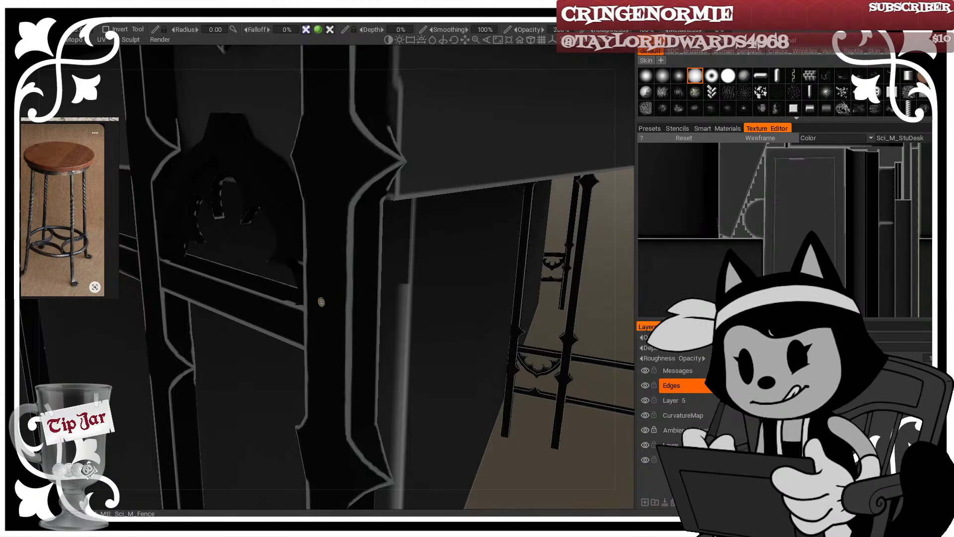
{"action": "middle_click_drag", "start_coordinate": [312, 288], "coordinate": [380, 279], "text": "alt"}
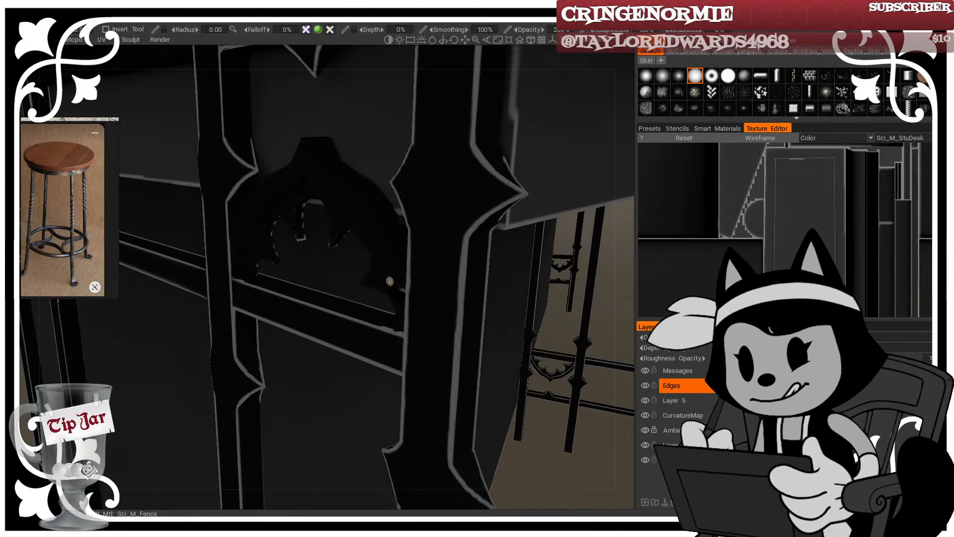
Step: Highlight the lobed arch's outer edge from its peak down the right-hand curve to the leg, using the wireframe as a guide
{"action": "right_click_drag", "start_coordinate": [390, 282], "coordinate": [386, 244], "text": "alt"}
{"action": "left_click_drag", "start_coordinate": [387, 243], "coordinate": [390, 217], "text": "alt"}
{"action": "middle_click_drag", "start_coordinate": [390, 217], "coordinate": [409, 217], "text": "alt"}
{"action": "right_click_drag", "start_coordinate": [409, 217], "coordinate": [375, 232], "text": "alt"}
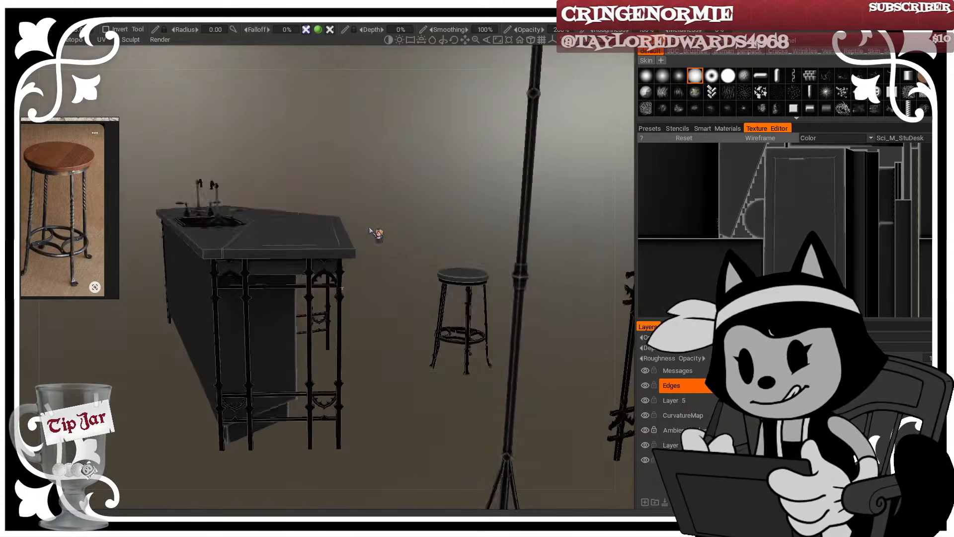
{"action": "mouse_move", "coordinate": [375, 232]}
{"action": "left_mouse_down", "text": "alt"}
{"action": "mouse_move", "coordinate": [441, 240]}
{"action": "mouse_move", "coordinate": [379, 234]}
{"action": "left_mouse_up", "text": "alt"}
{"action": "mouse_move", "coordinate": [379, 234]}
{"action": "right_mouse_down", "text": "alt"}
{"action": "mouse_move", "coordinate": [391, 298]}
{"action": "mouse_move", "coordinate": [401, 213]}
{"action": "right_mouse_up", "text": "alt"}
{"action": "middle_click_drag", "start_coordinate": [400, 214], "coordinate": [404, 273], "text": "alt"}
{"action": "key", "text": "w"}
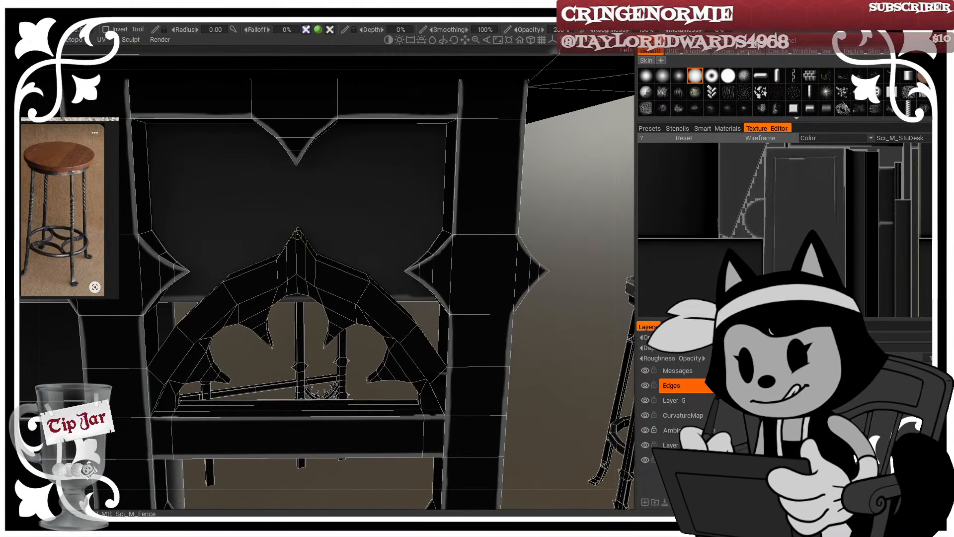
{"action": "mouse_move", "coordinate": [298, 236]}
{"action": "left_mouse_down"}
{"action": "mouse_move", "coordinate": [334, 276]}
{"action": "mouse_move", "coordinate": [373, 297]}
{"action": "mouse_move", "coordinate": [358, 291]}
{"action": "left_mouse_up"}
{"action": "key", "text": "w"}
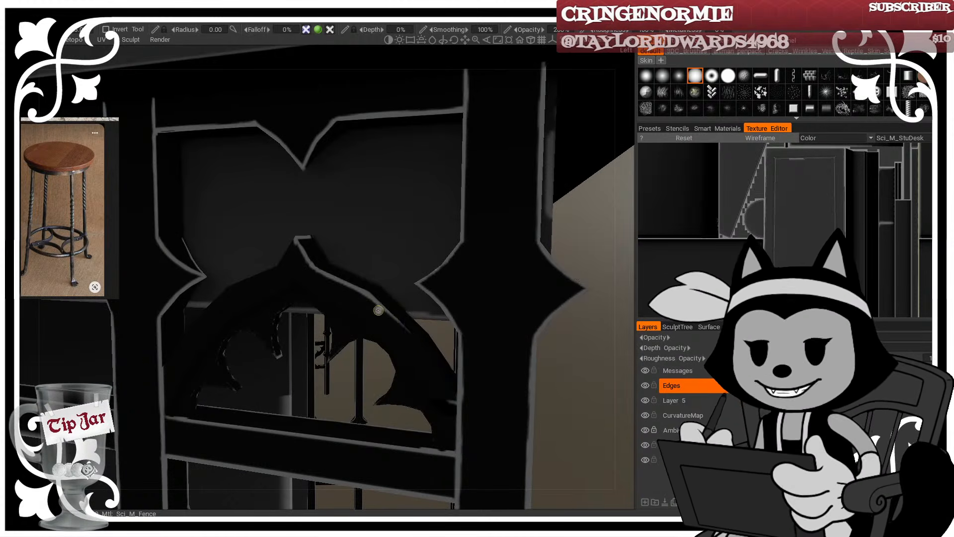
{"action": "key", "text": "w"}
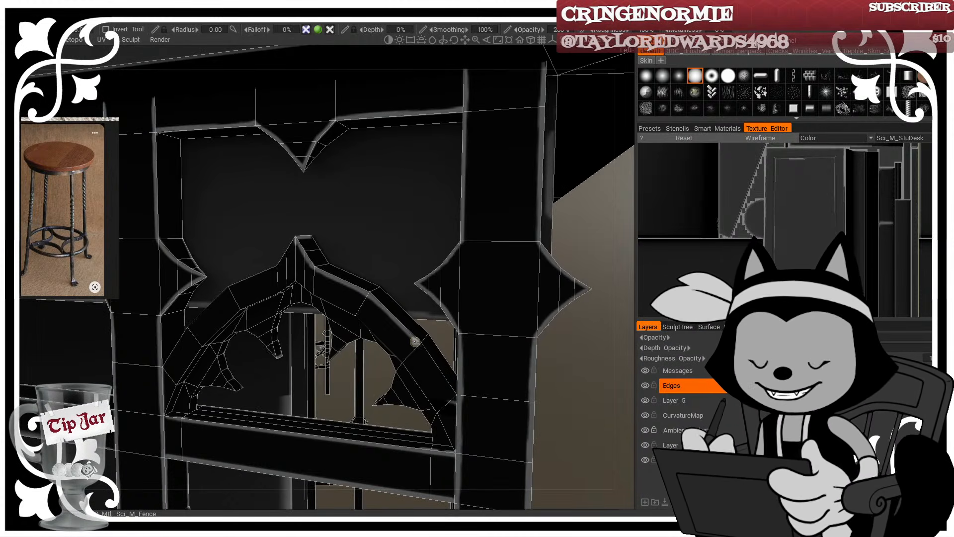
{"action": "left_click_drag", "start_coordinate": [427, 355], "coordinate": [455, 397]}
Step: Refine the highlight along the arch's right-hand curve near the leg from steeper angles
{"action": "mouse_move", "coordinate": [451, 392]}
{"action": "left_mouse_down", "text": "alt"}
{"action": "mouse_move", "coordinate": [432, 379]}
{"action": "mouse_move", "coordinate": [343, 229]}
{"action": "left_mouse_up", "text": "alt"}
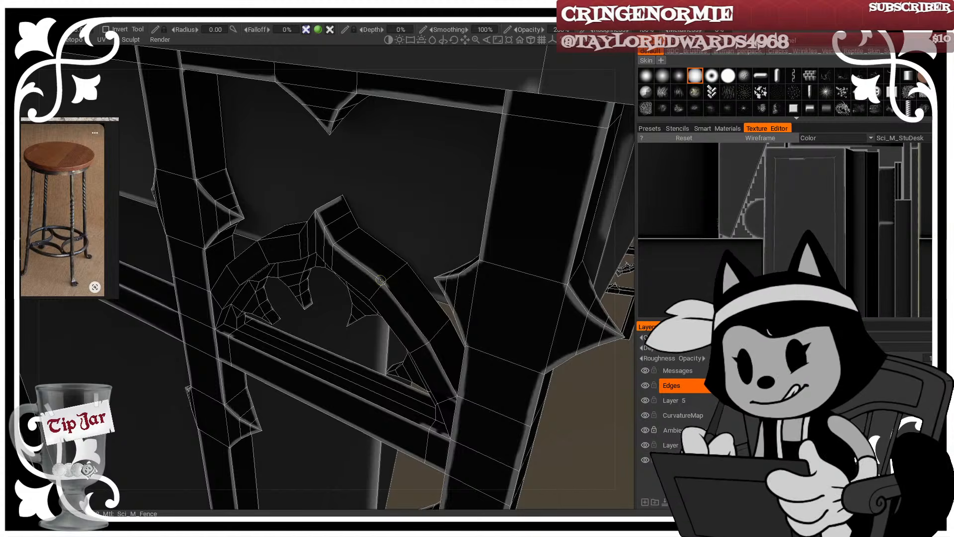
{"action": "left_click_drag", "start_coordinate": [407, 312], "coordinate": [387, 278], "text": "alt"}
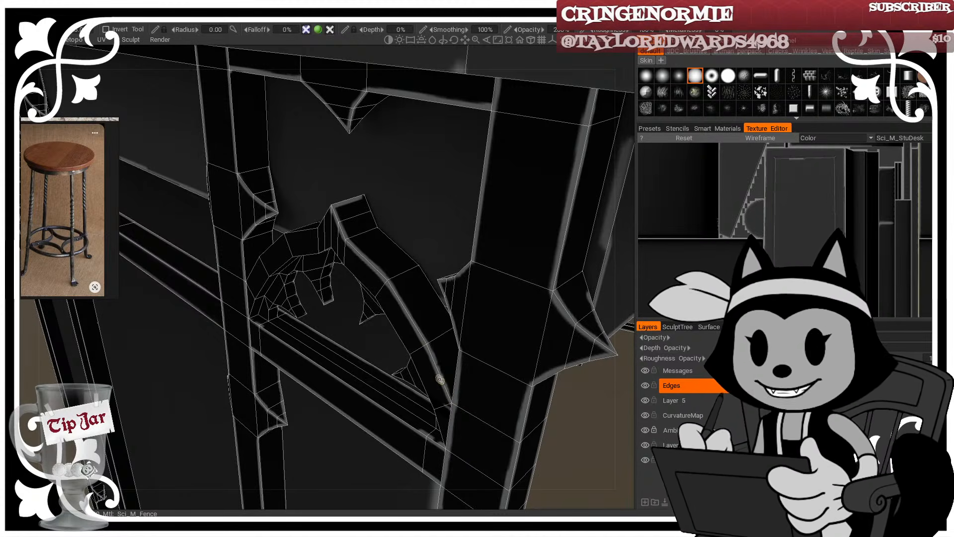
{"action": "left_click_drag", "start_coordinate": [430, 344], "coordinate": [465, 324], "text": "alt"}
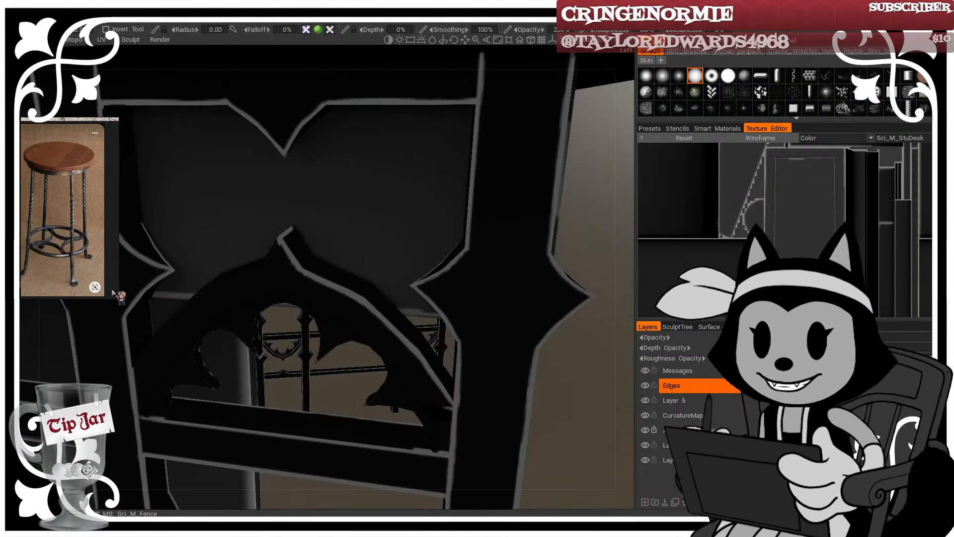
Step: Highlight the arch's outer edge from the middle of its left-hand curve up to the peak, with the wireframe shown
{"action": "middle_click_drag", "start_coordinate": [252, 333], "coordinate": [315, 285], "text": "alt"}
{"action": "left_click_drag", "start_coordinate": [315, 286], "coordinate": [393, 284], "text": "alt"}
{"action": "middle_click_drag", "start_coordinate": [394, 284], "coordinate": [358, 226], "text": "alt"}
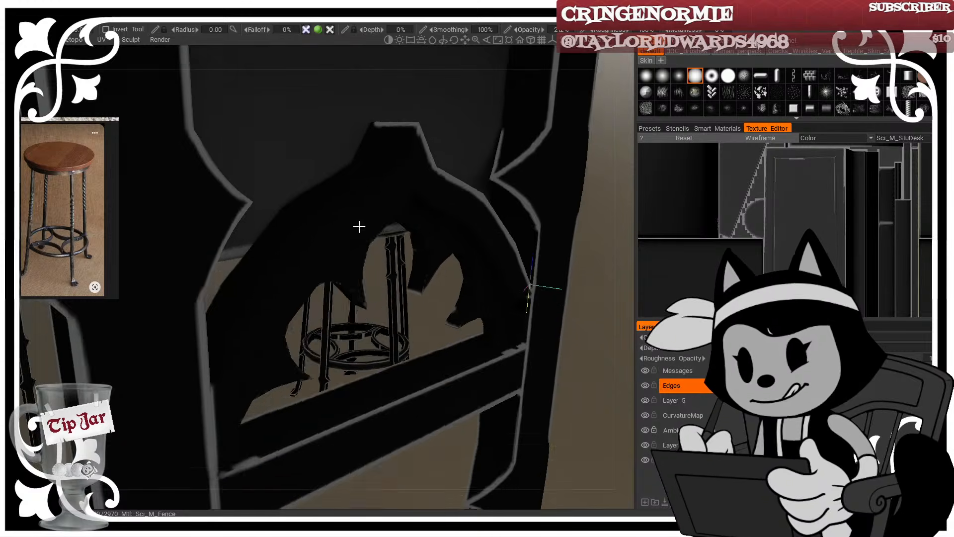
{"action": "mouse_move", "coordinate": [358, 226]}
{"action": "left_mouse_down", "text": "alt"}
{"action": "mouse_move", "coordinate": [378, 244]}
{"action": "mouse_move", "coordinate": [361, 223]}
{"action": "left_mouse_up", "text": "alt"}
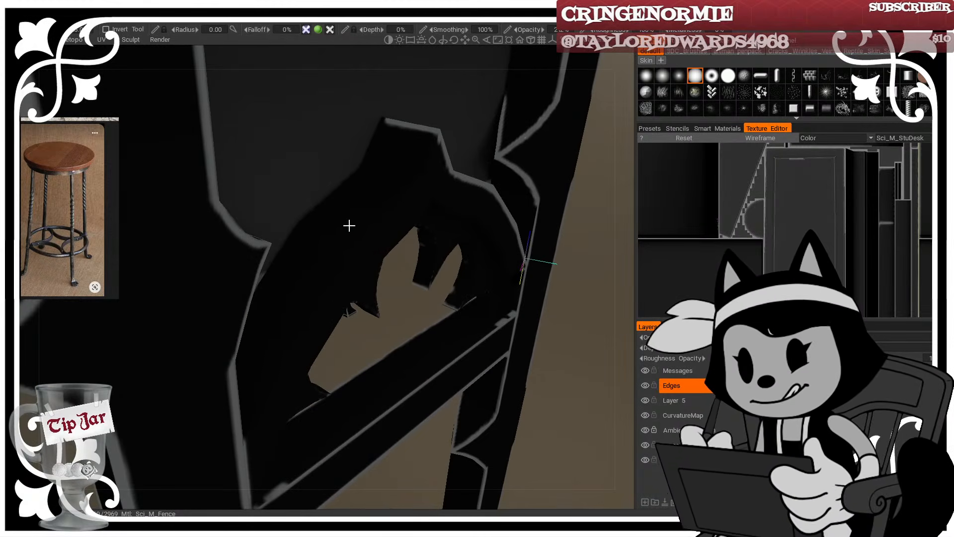
{"action": "key", "text": "5"}
{"action": "left_click_drag", "start_coordinate": [327, 284], "coordinate": [400, 193]}
{"action": "mouse_move", "coordinate": [400, 193]}
{"action": "left_mouse_down", "text": "alt"}
{"action": "mouse_move", "coordinate": [376, 195]}
{"action": "mouse_move", "coordinate": [393, 198]}
{"action": "mouse_move", "coordinate": [454, 143]}
{"action": "left_mouse_up", "text": "alt"}
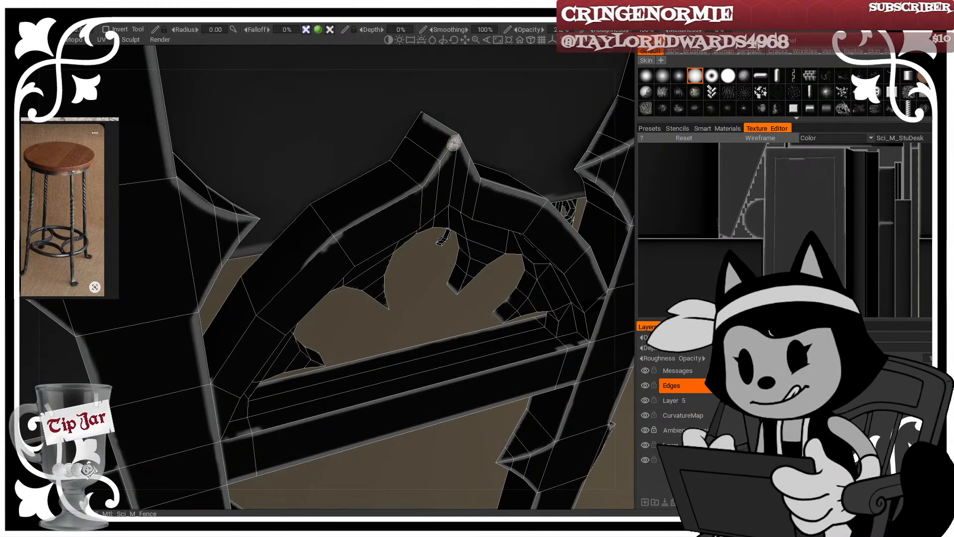
{"action": "left_click_drag", "start_coordinate": [408, 208], "coordinate": [396, 196], "text": "alt"}
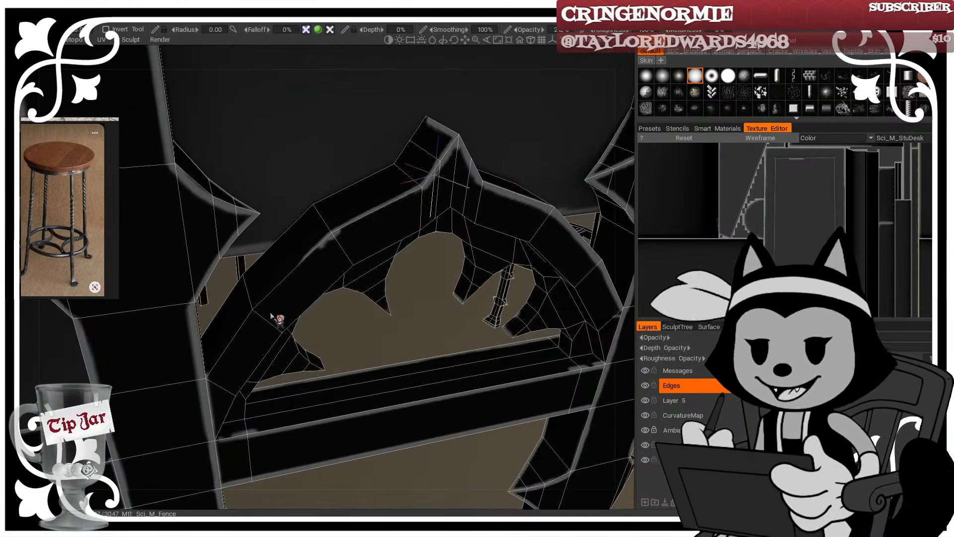
Step: Continue the arch's highlight along the lower left-hand curve down to the leg and hide the wireframe
{"action": "left_click_drag", "start_coordinate": [275, 317], "coordinate": [266, 338], "text": "alt"}
{"action": "left_click_drag", "start_coordinate": [217, 367], "coordinate": [301, 253]}
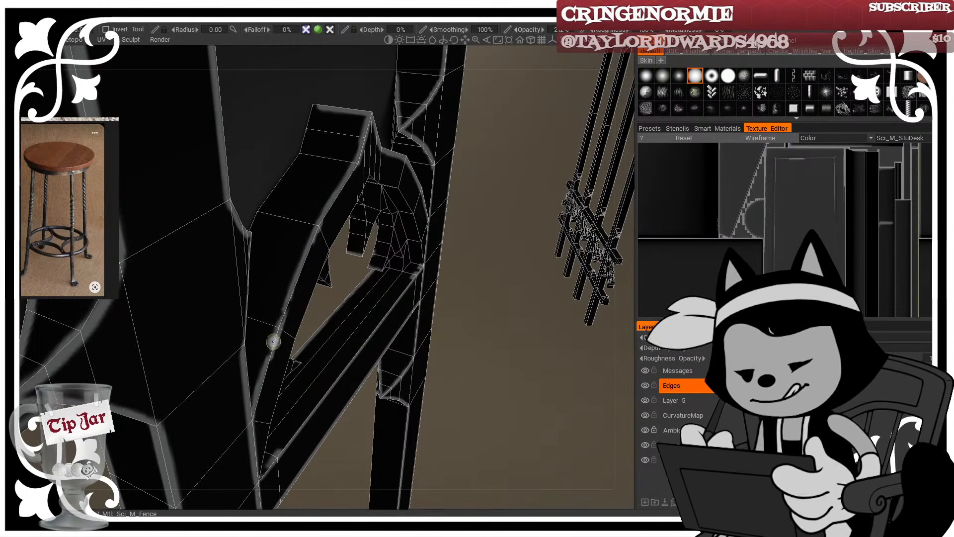
{"action": "mouse_move", "coordinate": [276, 315]}
{"action": "left_mouse_down", "text": "alt"}
{"action": "mouse_move", "coordinate": [304, 324]}
{"action": "mouse_move", "coordinate": [339, 264]}
{"action": "mouse_move", "coordinate": [438, 203]}
{"action": "left_mouse_up", "text": "alt"}
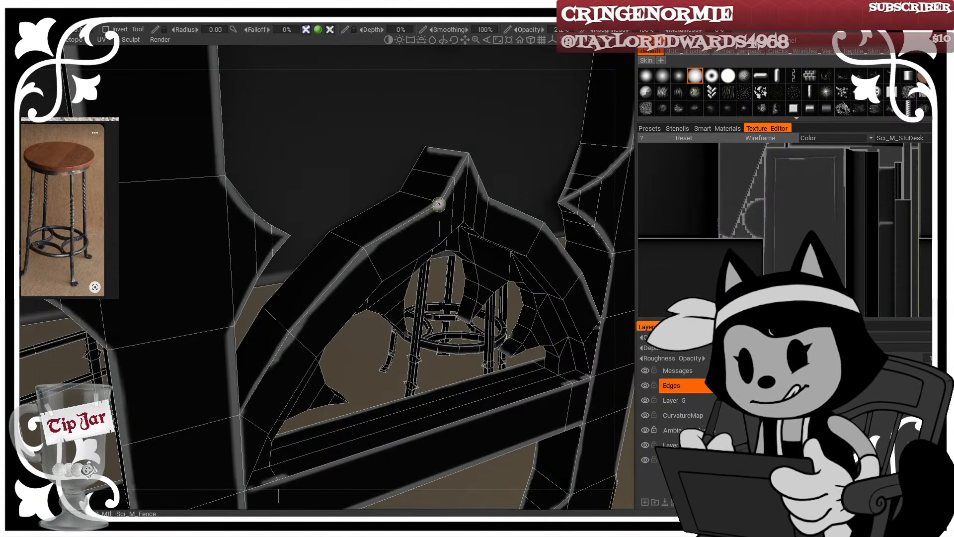
{"action": "left_click_drag", "start_coordinate": [273, 355], "coordinate": [246, 409]}
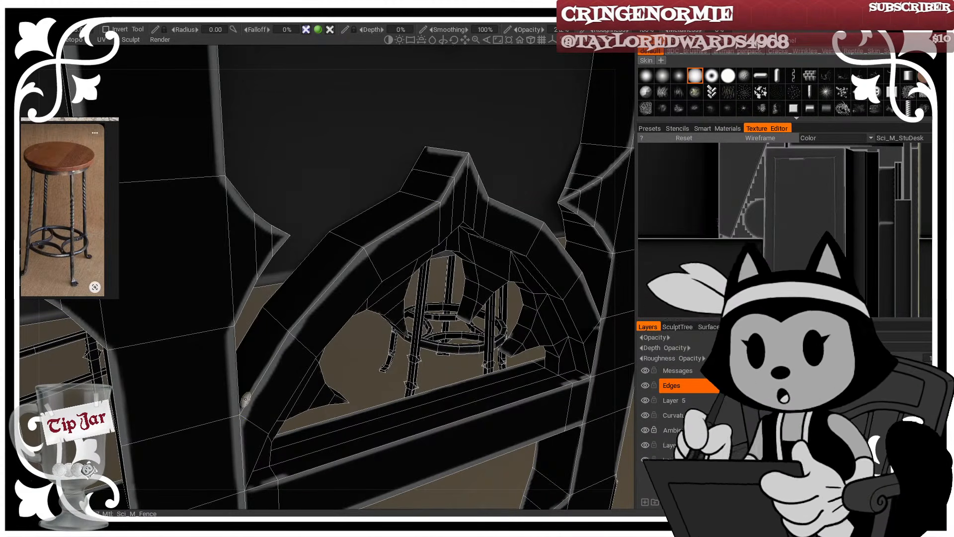
{"action": "left_click_drag", "start_coordinate": [499, 328], "coordinate": [418, 318], "text": "alt"}
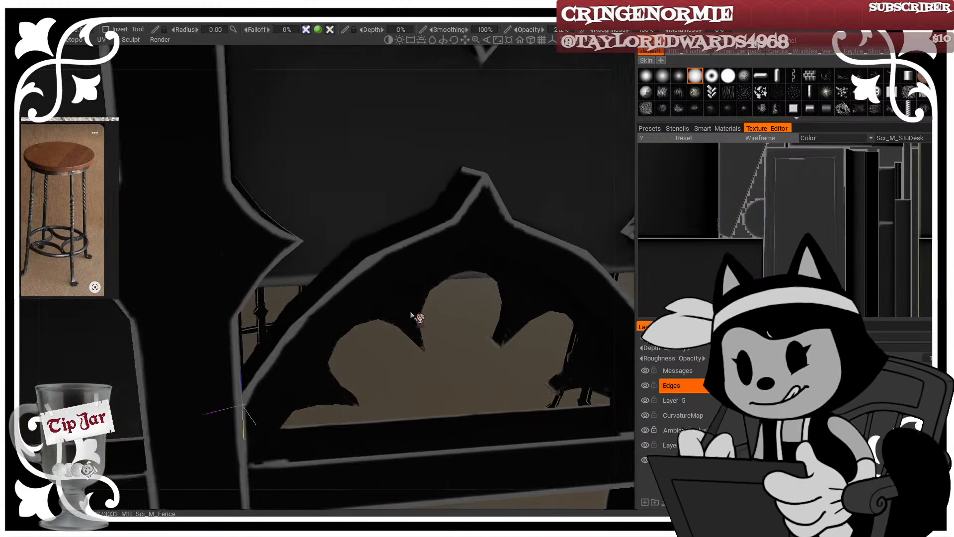
Step: Start highlighting the arch's inner lobed edge at the cusp to the right of the central lobe, with the wireframe shown
{"action": "middle_click_drag", "start_coordinate": [418, 317], "coordinate": [387, 303], "text": "alt"}
{"action": "mouse_move", "coordinate": [387, 303]}
{"action": "left_mouse_down", "text": "alt"}
{"action": "mouse_move", "coordinate": [341, 271]}
{"action": "mouse_move", "coordinate": [298, 303]}
{"action": "left_mouse_up", "text": "alt"}
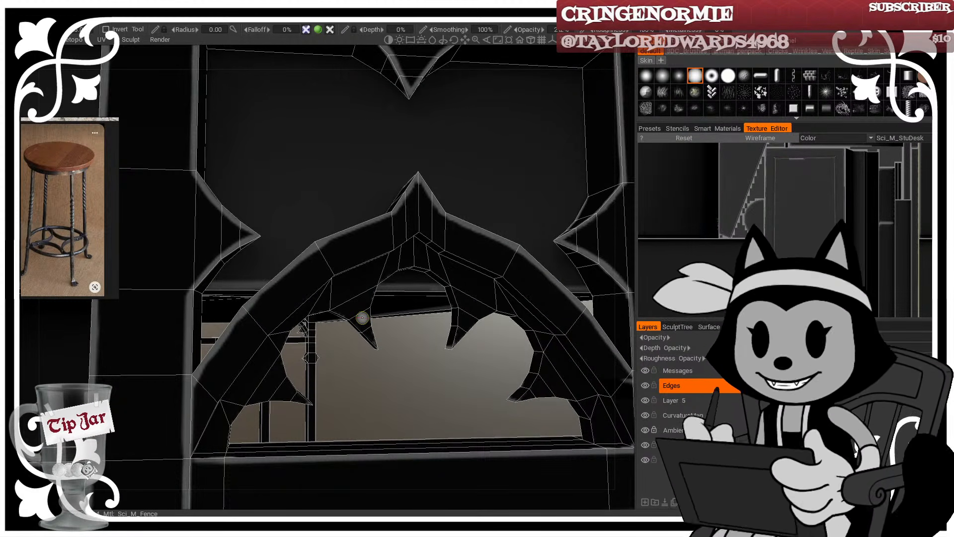
{"action": "middle_click_drag", "start_coordinate": [362, 317], "coordinate": [354, 307], "text": "alt"}
{"action": "left_click_drag", "start_coordinate": [356, 307], "coordinate": [359, 354], "text": "alt"}
{"action": "right_click_drag", "start_coordinate": [359, 353], "coordinate": [301, 311], "text": "alt"}
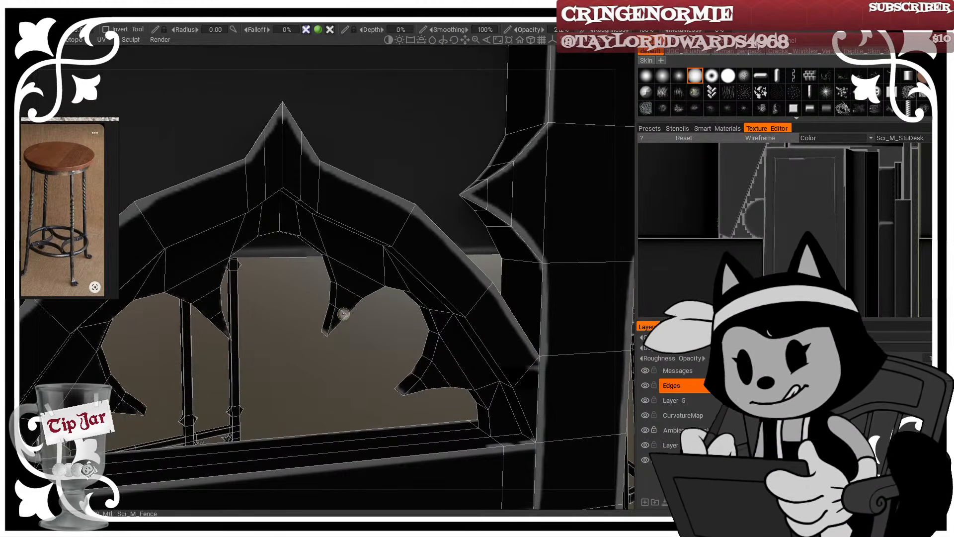
{"action": "left_click_drag", "start_coordinate": [364, 292], "coordinate": [351, 366], "text": "alt"}
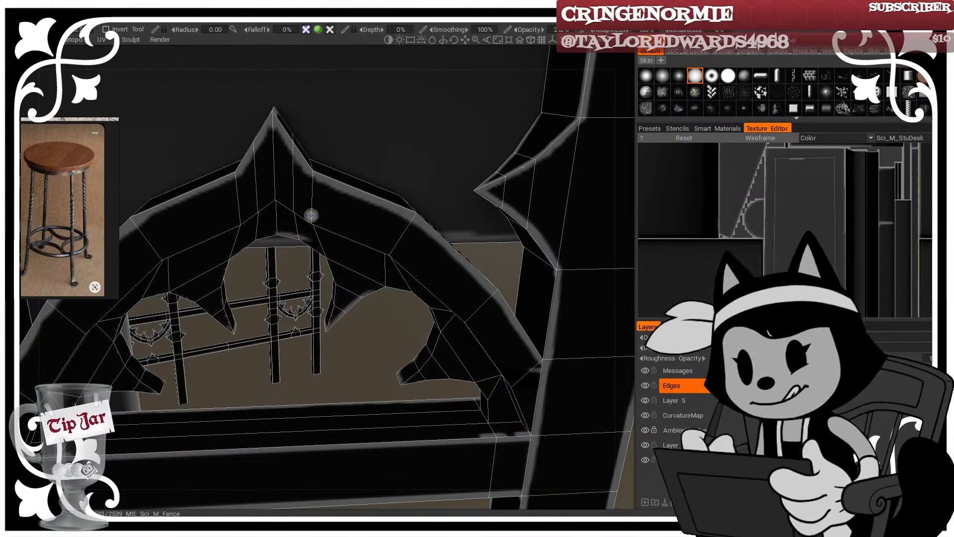
Step: Highlight the inner edge of the arch's central lobe from its crown down both sides to the cusp tips
{"action": "mouse_move", "coordinate": [282, 233]}
{"action": "left_mouse_down", "text": "alt"}
{"action": "mouse_move", "coordinate": [345, 217]}
{"action": "mouse_move", "coordinate": [393, 221]}
{"action": "mouse_move", "coordinate": [290, 233]}
{"action": "mouse_move", "coordinate": [321, 251]}
{"action": "left_mouse_up", "text": "alt"}
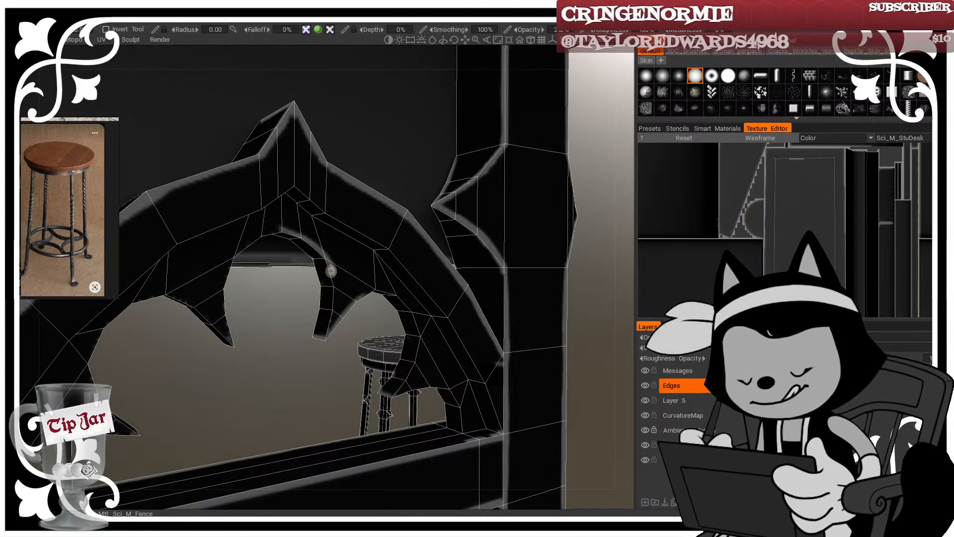
{"action": "mouse_move", "coordinate": [326, 260]}
{"action": "left_mouse_down"}
{"action": "mouse_move", "coordinate": [329, 334]}
{"action": "mouse_move", "coordinate": [308, 351]}
{"action": "left_mouse_up"}
{"action": "left_click_drag", "start_coordinate": [285, 228], "coordinate": [310, 227], "text": "alt"}
{"action": "mouse_move", "coordinate": [235, 255]}
{"action": "left_mouse_down"}
{"action": "mouse_move", "coordinate": [265, 232]}
{"action": "mouse_move", "coordinate": [238, 256]}
{"action": "mouse_move", "coordinate": [238, 326]}
{"action": "left_mouse_up"}
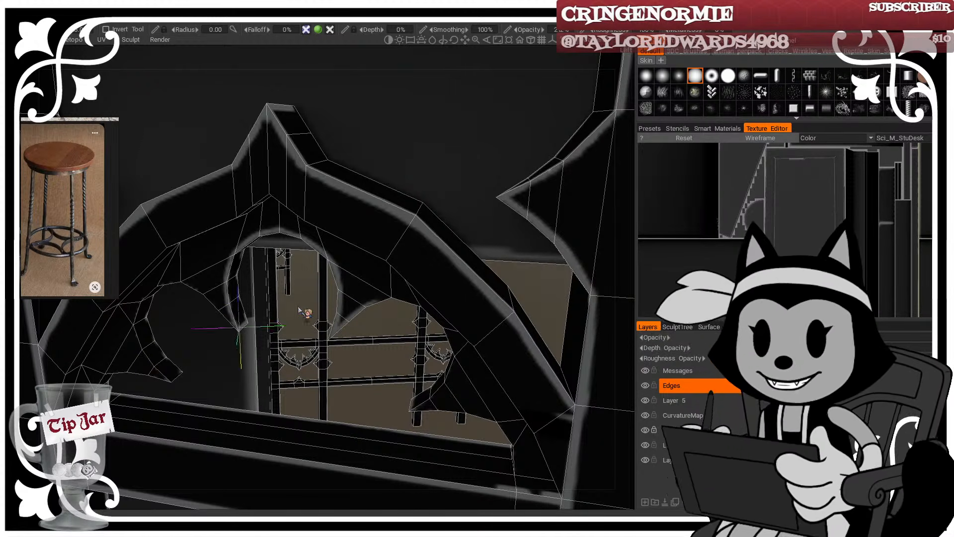
Step: Highlight the inner edge of the arch's left-hand lobe from the central cusp around to the lower cusp's tip
{"action": "middle_click_drag", "start_coordinate": [303, 313], "coordinate": [379, 326], "text": "alt"}
{"action": "left_click_drag", "start_coordinate": [430, 322], "coordinate": [465, 319], "text": "alt"}
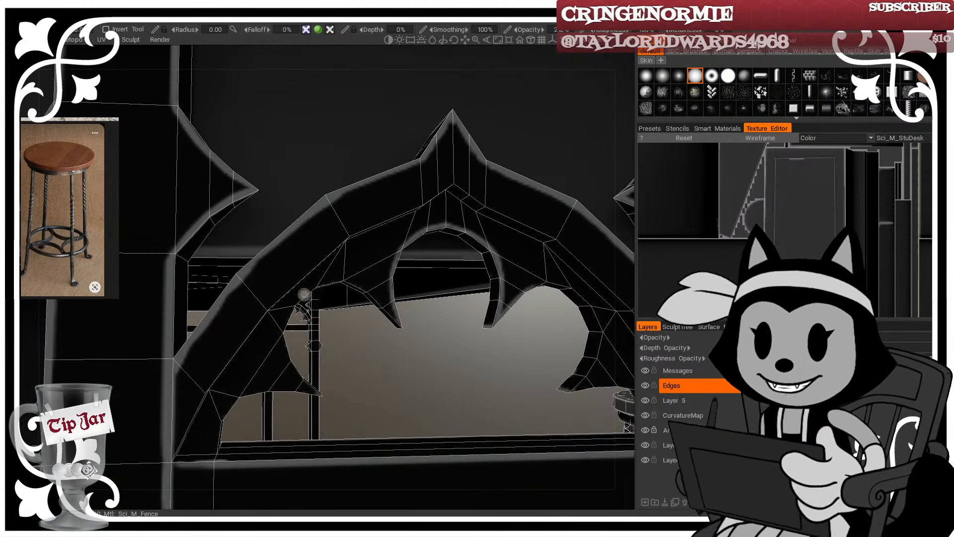
{"action": "left_click_drag", "start_coordinate": [300, 296], "coordinate": [394, 219], "text": "alt"}
{"action": "mouse_move", "coordinate": [342, 326]}
{"action": "left_mouse_down", "text": "alt"}
{"action": "mouse_move", "coordinate": [375, 365]}
{"action": "mouse_move", "coordinate": [330, 281]}
{"action": "left_mouse_up", "text": "alt"}
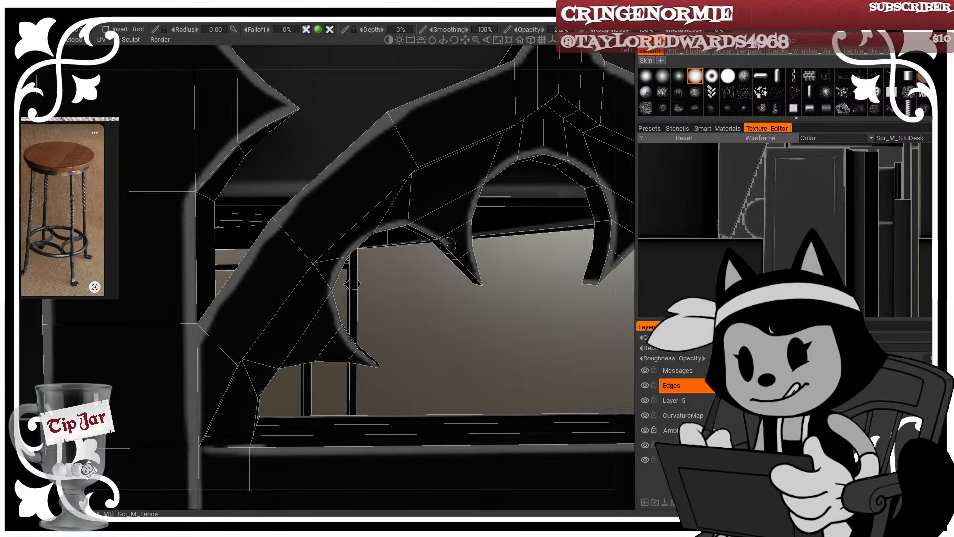
{"action": "left_click_drag", "start_coordinate": [448, 245], "coordinate": [336, 319], "text": "alt"}
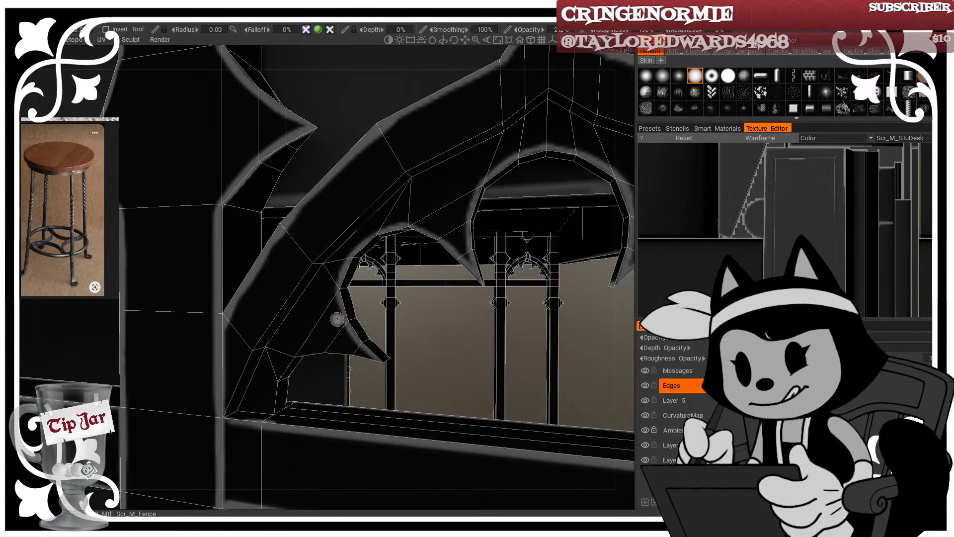
{"action": "left_click_drag", "start_coordinate": [411, 383], "coordinate": [453, 370], "text": "alt"}
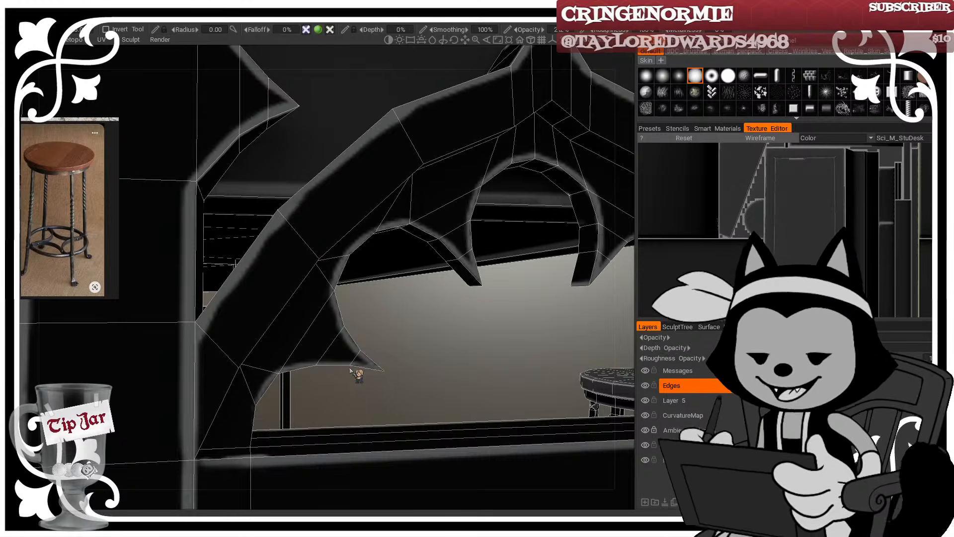
Step: Highlight the underside of the lower left cusp and follow the inner edge down to the crossbar
{"action": "left_click_drag", "start_coordinate": [385, 372], "coordinate": [274, 371], "text": "alt"}
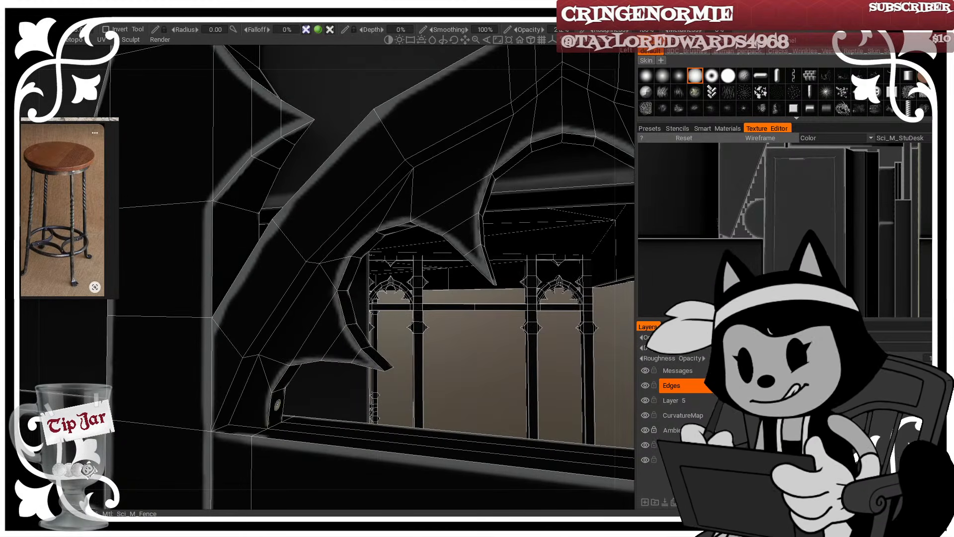
{"action": "left_click_drag", "start_coordinate": [372, 315], "coordinate": [343, 353], "text": "alt"}
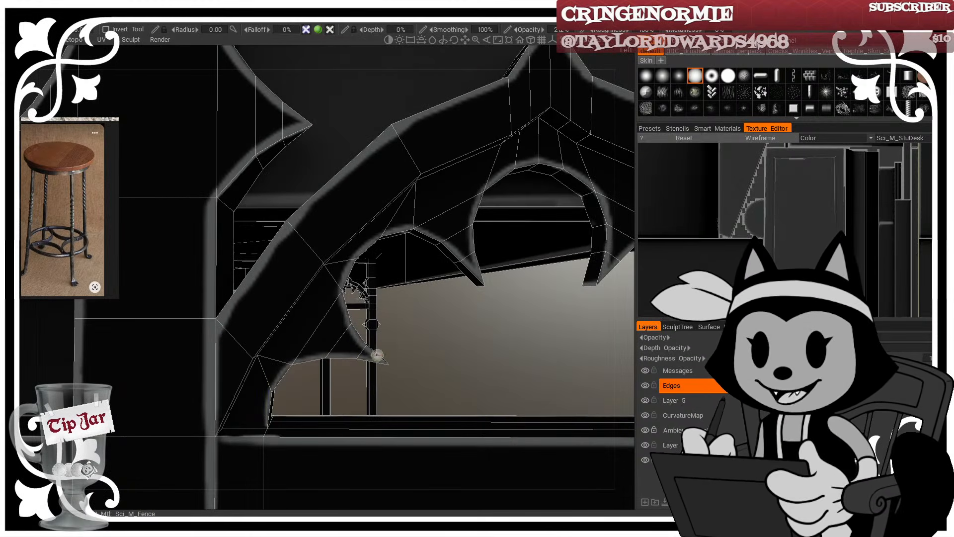
{"action": "left_click_drag", "start_coordinate": [351, 357], "coordinate": [301, 316], "text": "alt"}
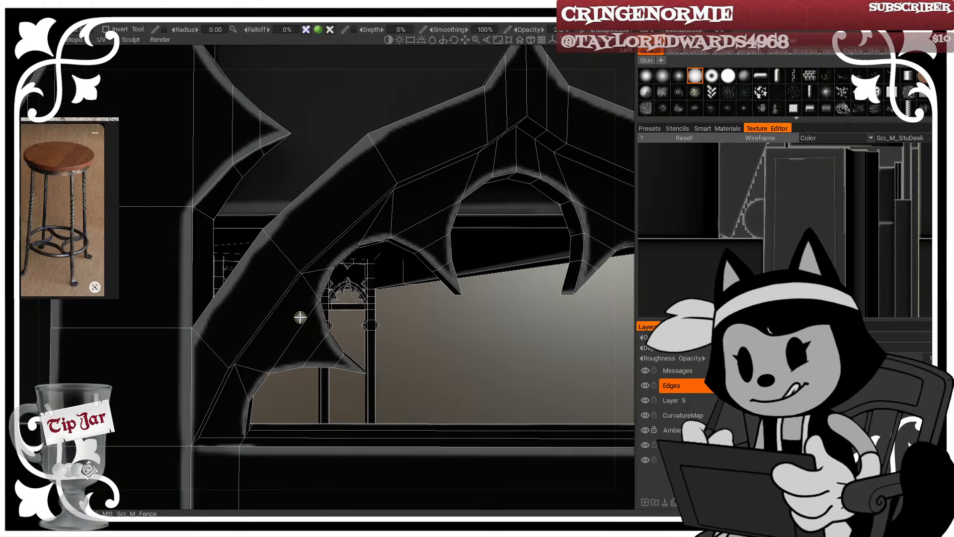
Step: Erase stray highlight paint along the arch's left-hand outer curve and return to the paint brush
{"action": "key", "text": "e"}
{"action": "left_click_drag", "start_coordinate": [205, 335], "coordinate": [204, 340]}
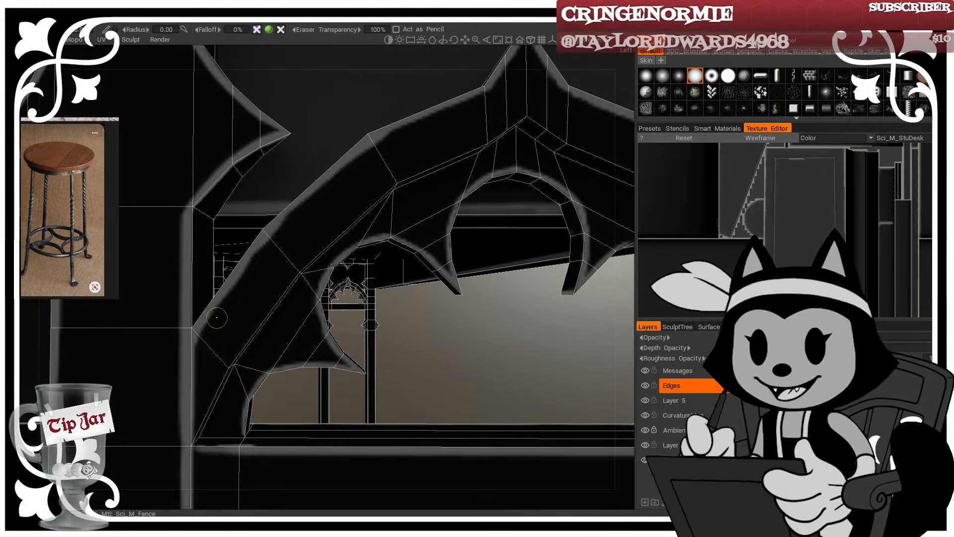
{"action": "mouse_move", "coordinate": [286, 239]}
{"action": "left_mouse_down"}
{"action": "mouse_move", "coordinate": [236, 301]}
{"action": "mouse_move", "coordinate": [298, 219]}
{"action": "left_mouse_up"}
{"action": "left_click_drag", "start_coordinate": [396, 143], "coordinate": [349, 169]}
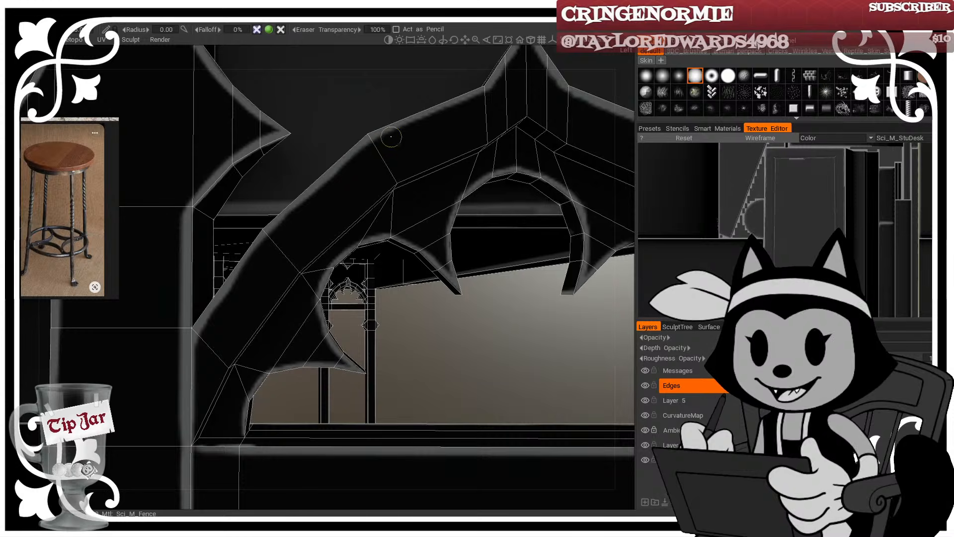
{"action": "left_click", "coordinate": [23, 98]}
{"action": "left_click_drag", "start_coordinate": [294, 221], "coordinate": [318, 234], "text": "alt"}
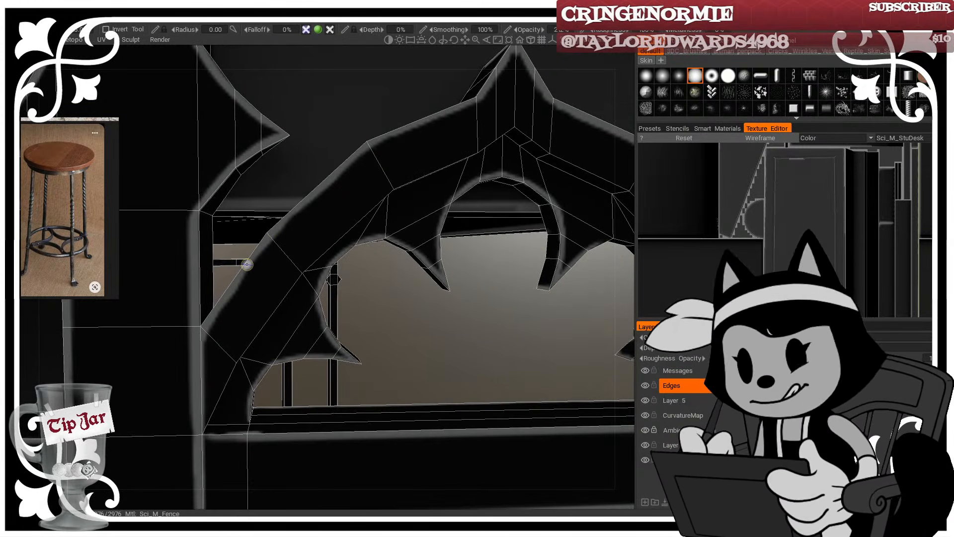
Step: Review the lobed arch's edge highlights from farther away, with and without the wireframe
{"action": "right_click_drag", "start_coordinate": [493, 329], "coordinate": [435, 313], "text": "alt"}
{"action": "left_click_drag", "start_coordinate": [434, 313], "coordinate": [414, 319], "text": "alt"}
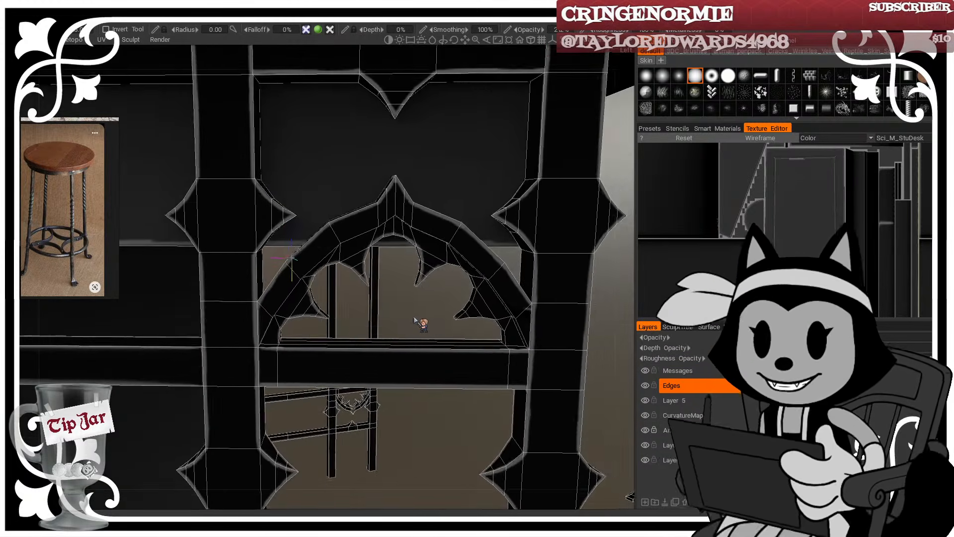
{"action": "right_click_drag", "start_coordinate": [414, 318], "coordinate": [428, 322], "text": "alt"}
{"action": "key", "text": "w"}
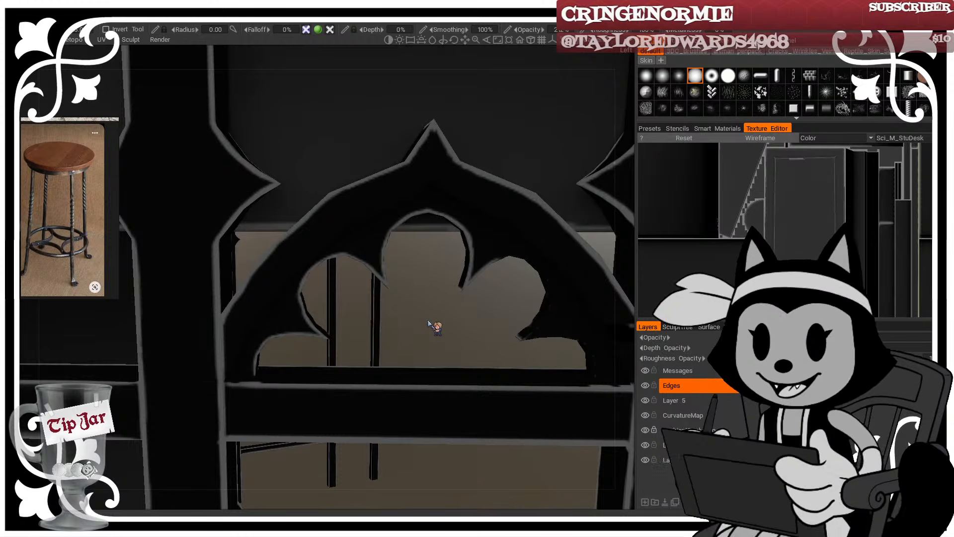
{"action": "key", "text": "w"}
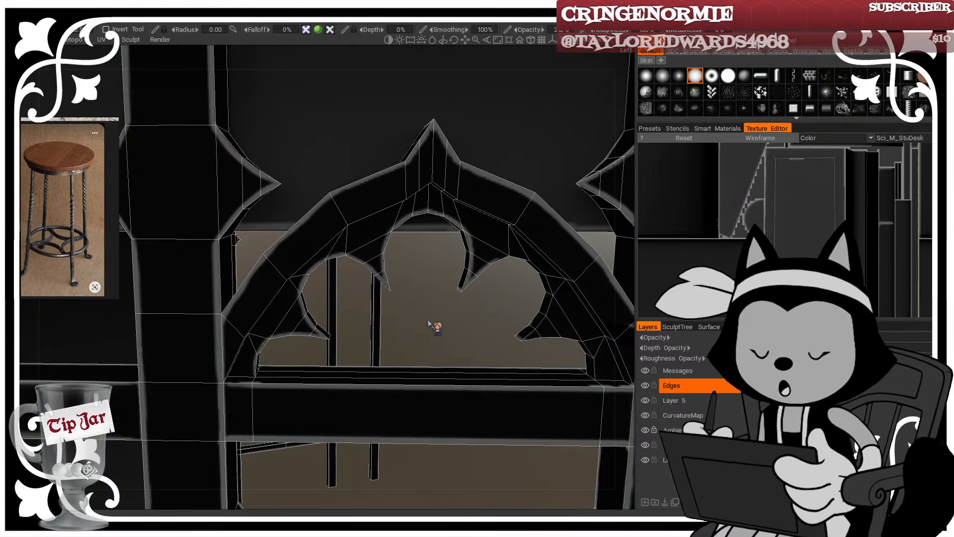
{"action": "left_click_drag", "start_coordinate": [422, 312], "coordinate": [415, 219]}
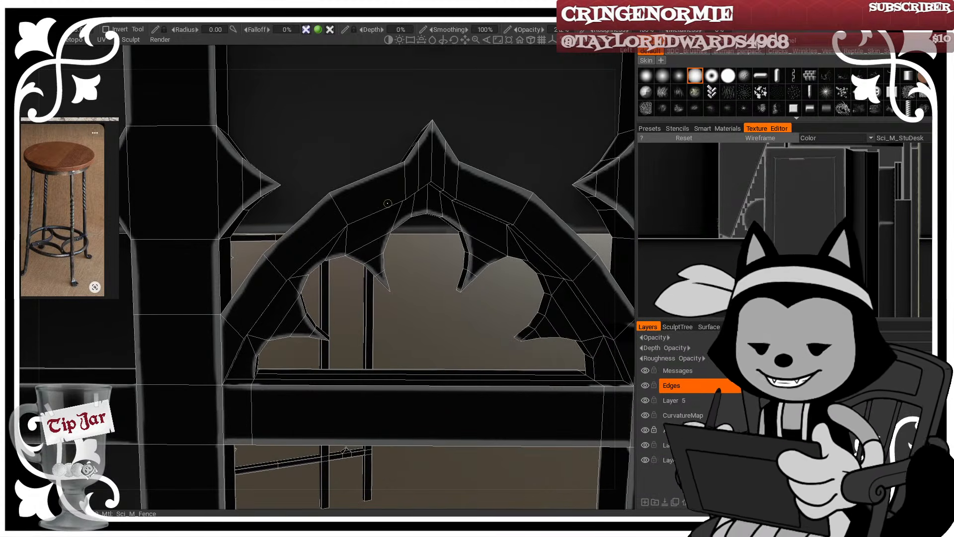
{"action": "key", "text": "w"}
{"action": "key", "text": "ctrl+z"}
Step: Highlight the arch's inner ridge line from the middle of its left-hand curve up to the point beneath the peak
{"action": "right_click_drag", "start_coordinate": [425, 198], "coordinate": [447, 202], "text": "alt"}
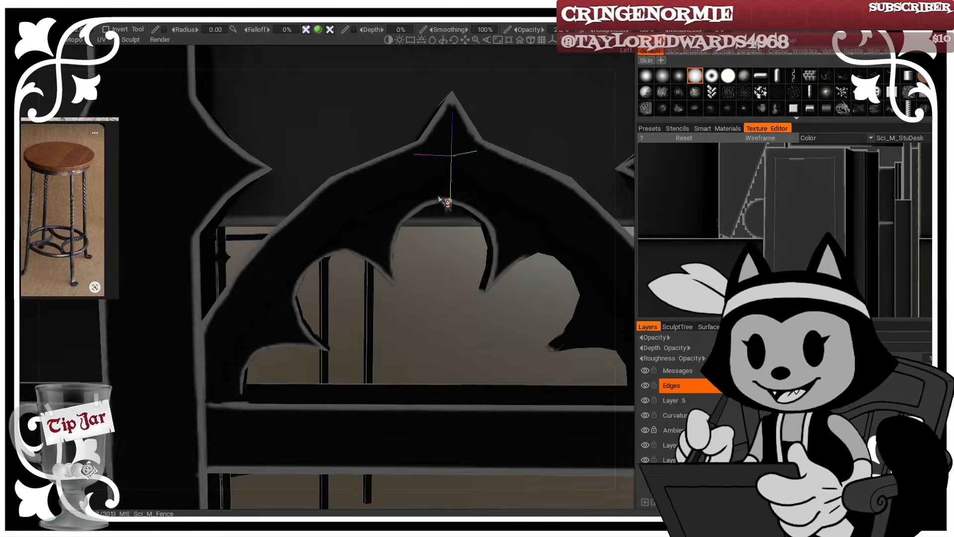
{"action": "middle_click_drag", "start_coordinate": [447, 202], "coordinate": [428, 236], "text": "alt"}
{"action": "right_click_drag", "start_coordinate": [428, 237], "coordinate": [452, 208], "text": "alt"}
{"action": "key", "text": "w"}
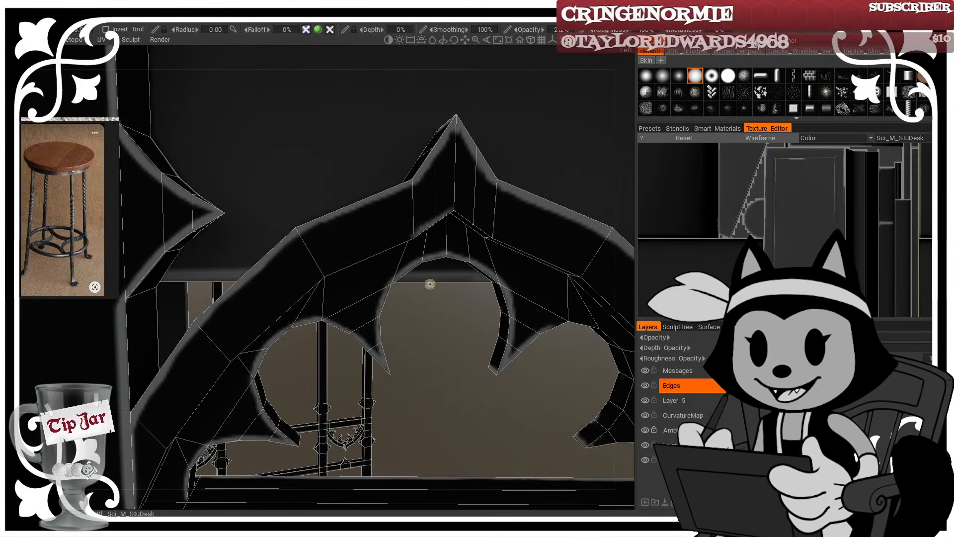
{"action": "left_click_drag", "start_coordinate": [431, 282], "coordinate": [395, 279], "text": "alt"}
{"action": "left_click_drag", "start_coordinate": [324, 274], "coordinate": [370, 251]}
{"action": "key", "text": "ctrl+z"}
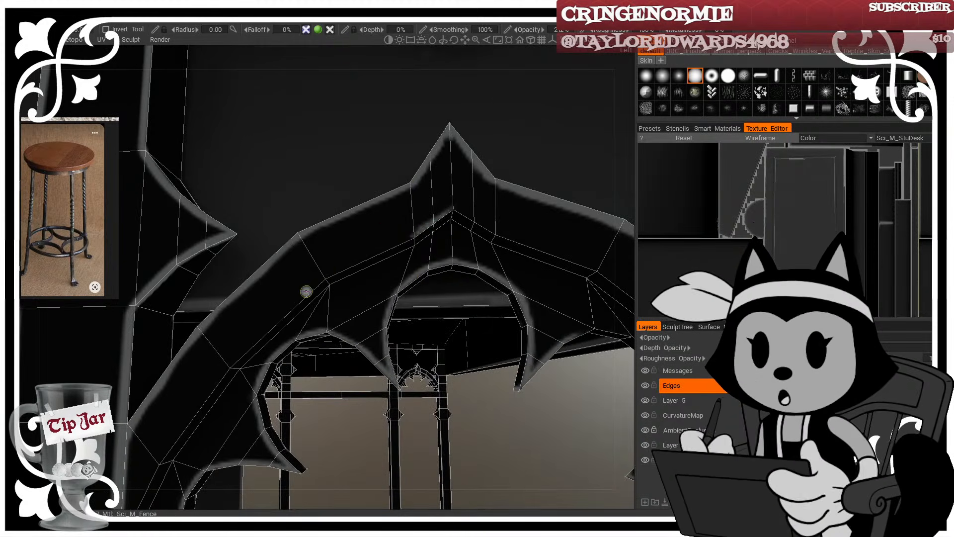
{"action": "left_click_drag", "start_coordinate": [307, 291], "coordinate": [419, 225]}
{"action": "left_click_drag", "start_coordinate": [343, 266], "coordinate": [430, 222]}
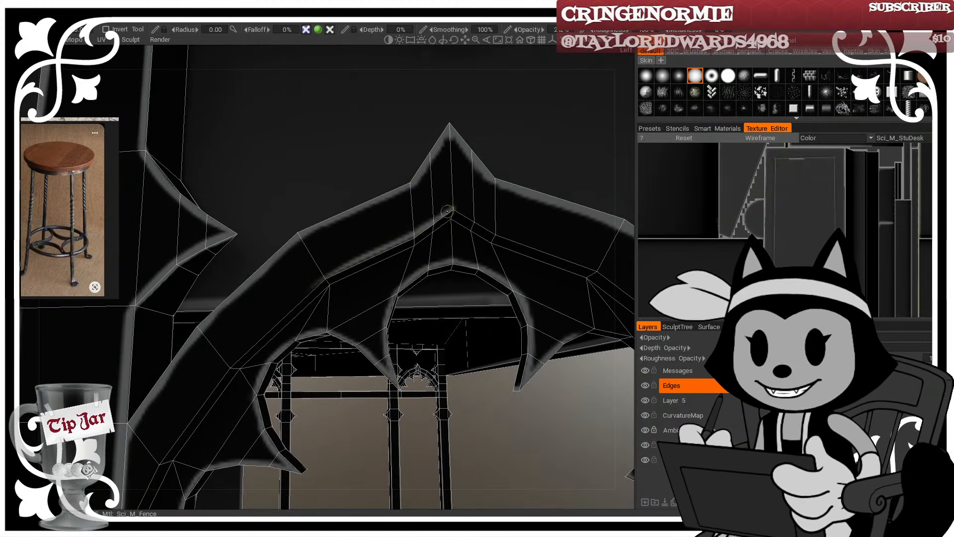
Step: Continue the inner ridge highlight down the lower left-hand curve to the leg and hide the wireframe
{"action": "left_click_drag", "start_coordinate": [299, 343], "coordinate": [298, 366], "text": "alt"}
{"action": "mouse_move", "coordinate": [298, 366]}
{"action": "middle_mouse_down", "text": "alt"}
{"action": "mouse_move", "coordinate": [383, 317]}
{"action": "mouse_move", "coordinate": [388, 258]}
{"action": "middle_mouse_up", "text": "alt"}
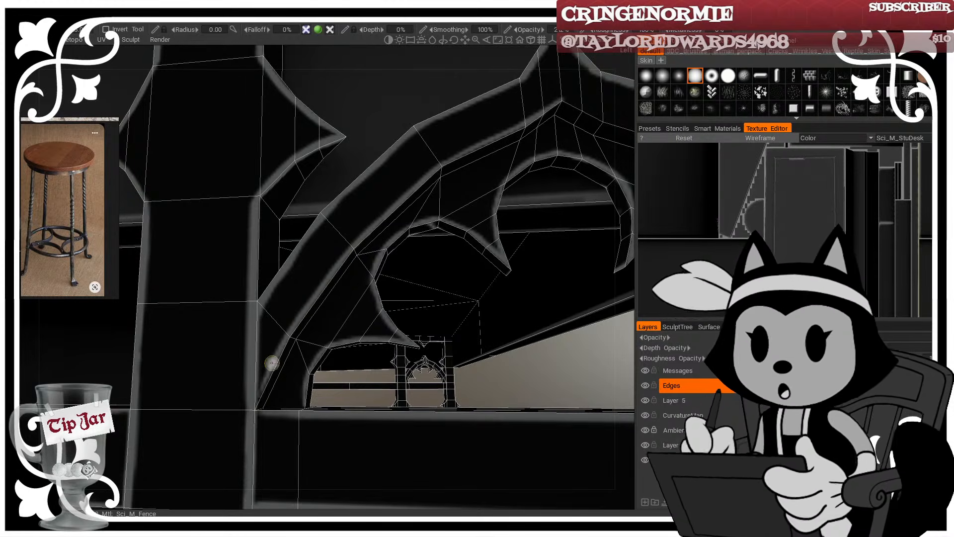
{"action": "left_click_drag", "start_coordinate": [272, 363], "coordinate": [256, 403]}
{"action": "key", "text": "w"}
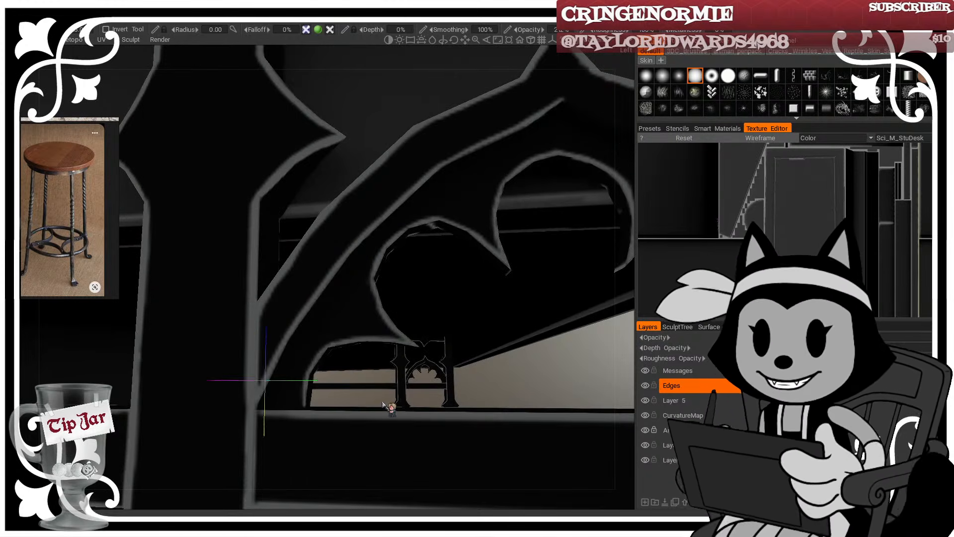
Step: Erase the stray highlight mark at the top of the left-hand lobe and return to the paint brush
{"action": "middle_click_drag", "start_coordinate": [511, 345], "coordinate": [428, 352], "text": "alt"}
{"action": "left_click_drag", "start_coordinate": [468, 300], "coordinate": [468, 264], "text": "alt"}
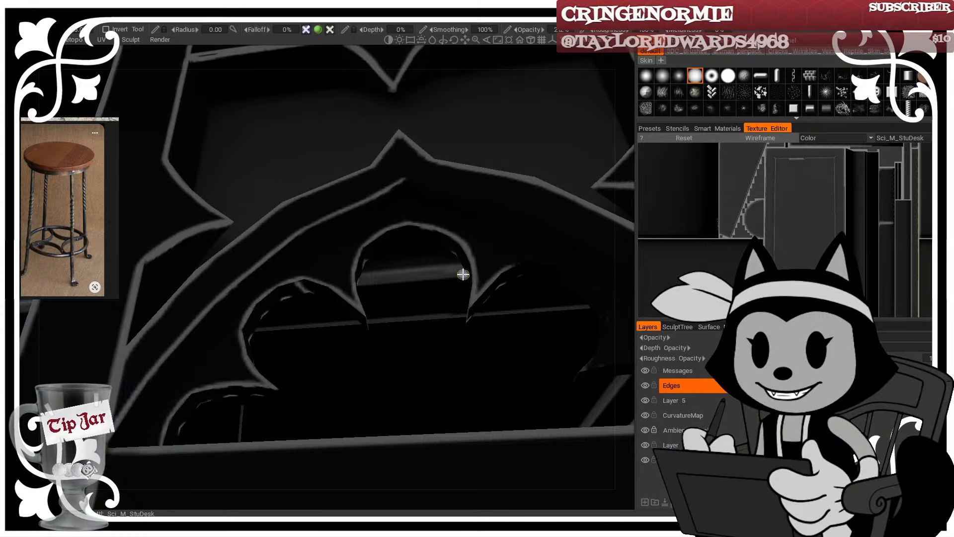
{"action": "left_click", "coordinate": [45, 262]}
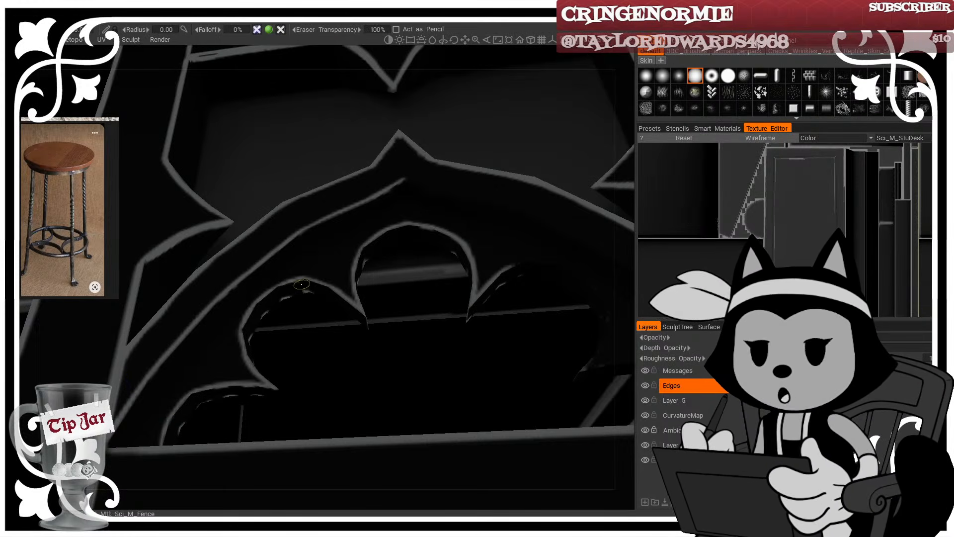
{"action": "left_click", "coordinate": [21, 87]}
{"action": "left_click_drag", "start_coordinate": [192, 87], "coordinate": [369, 245], "text": "alt"}
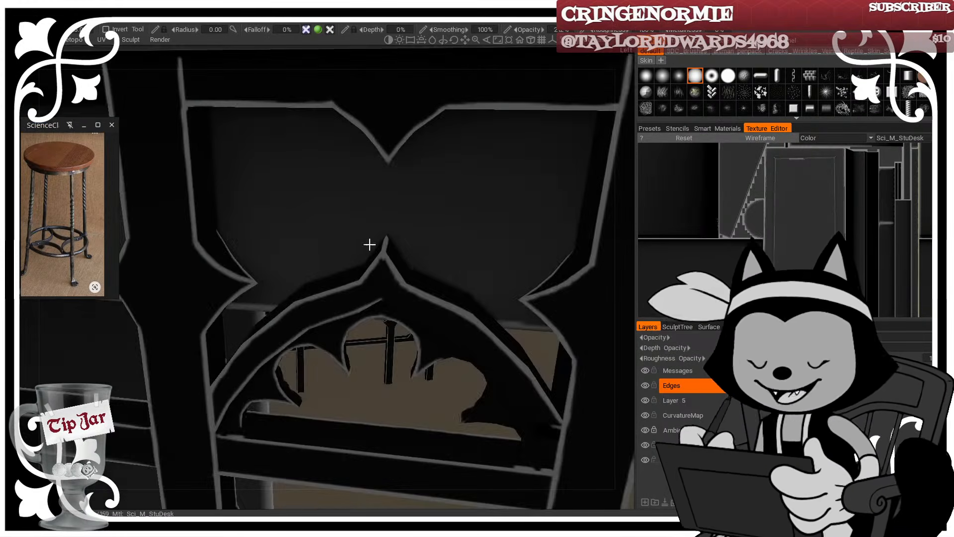
Step: Show the wireframe and erase stray highlight paint at the arch's right-hand foot near the leg and crossbar
{"action": "key", "text": "w"}
{"action": "middle_click_drag", "start_coordinate": [407, 269], "coordinate": [317, 256], "text": "alt"}
{"action": "left_click_drag", "start_coordinate": [317, 256], "coordinate": [341, 240], "text": "alt"}
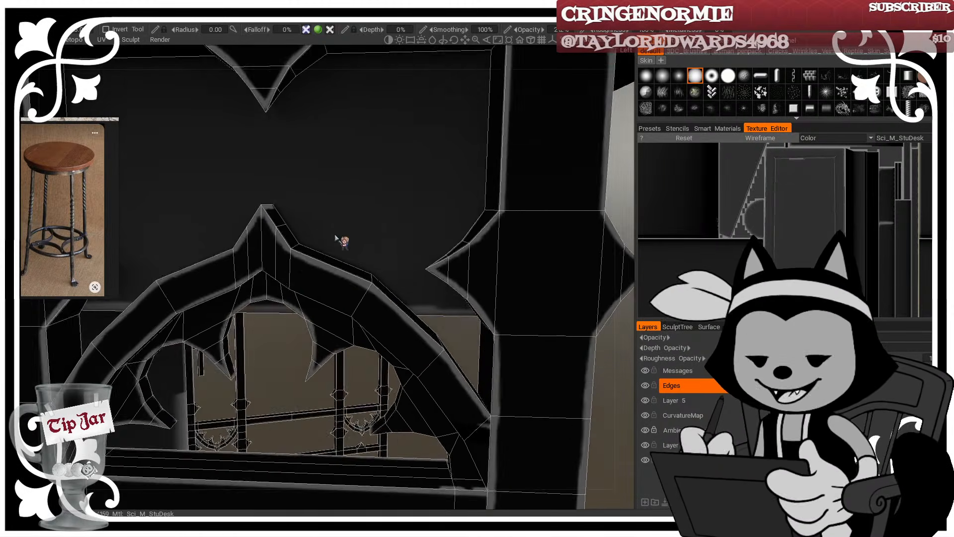
{"action": "middle_click_drag", "start_coordinate": [344, 231], "coordinate": [330, 193], "text": "alt"}
{"action": "key", "text": "e"}
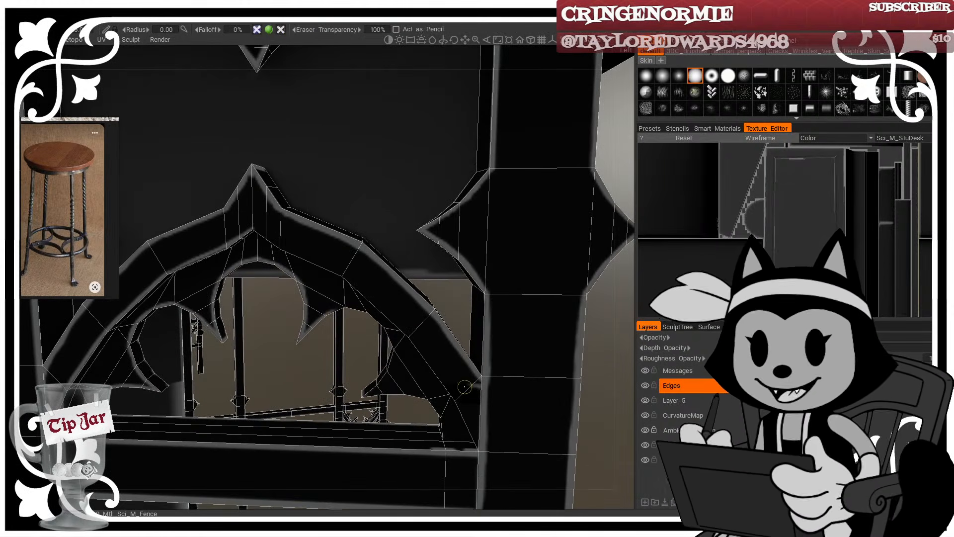
{"action": "left_click_drag", "start_coordinate": [472, 352], "coordinate": [453, 423], "text": "alt"}
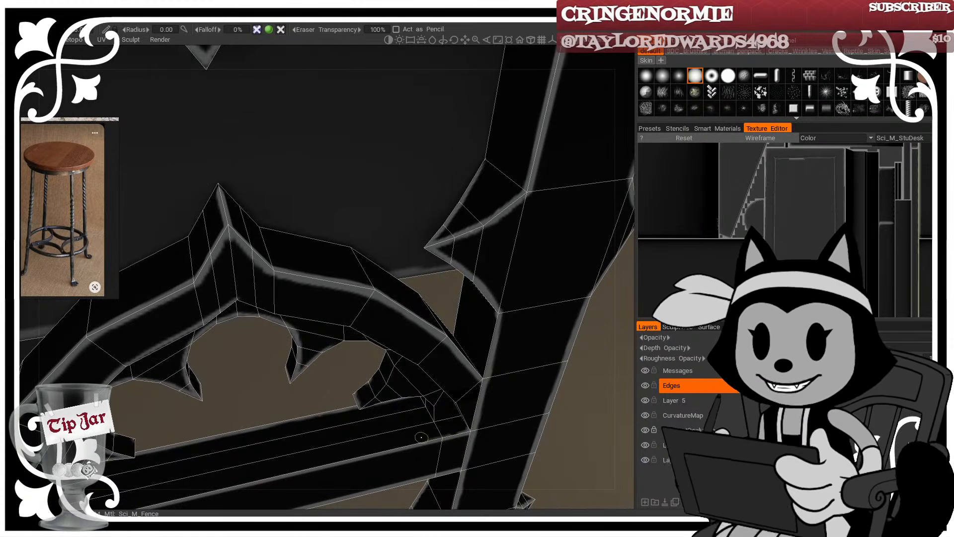
{"action": "left_click", "coordinate": [14, 85]}
Step: Highlight the arch's inner ridge line from beneath the peak down the right-hand curve to the leg
{"action": "mouse_move", "coordinate": [347, 229]}
{"action": "left_mouse_down", "text": "alt"}
{"action": "mouse_move", "coordinate": [373, 193]}
{"action": "mouse_move", "coordinate": [390, 192]}
{"action": "left_mouse_up", "text": "alt"}
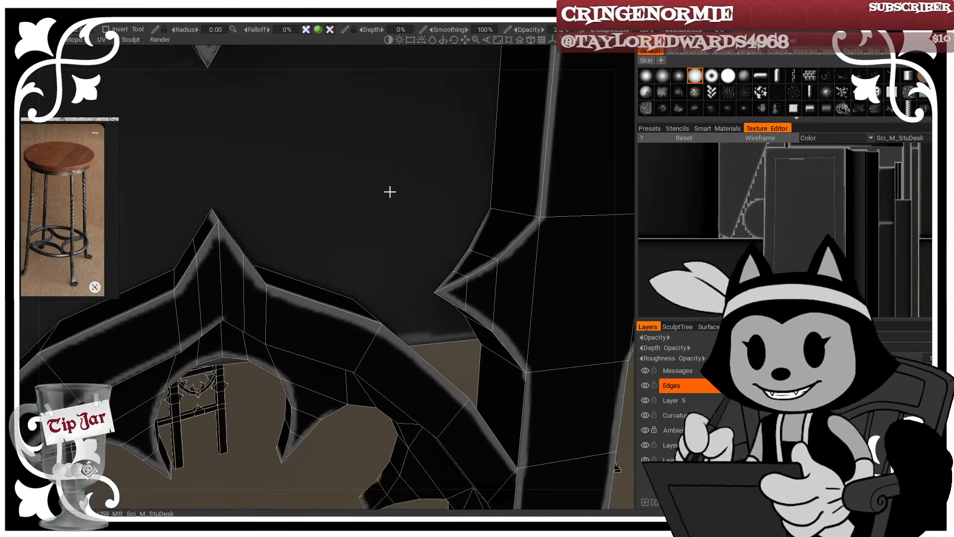
{"action": "left_click_drag", "start_coordinate": [460, 300], "coordinate": [247, 228], "text": "alt"}
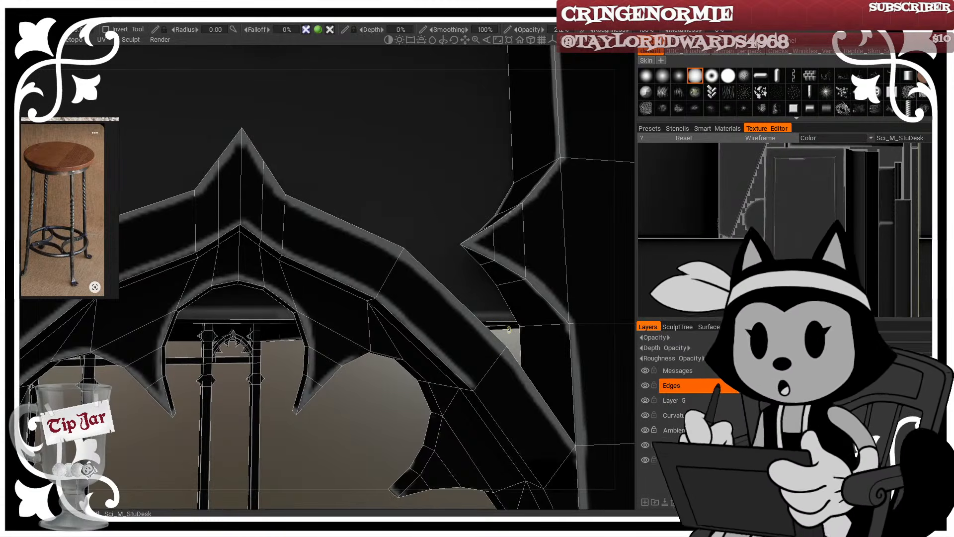
{"action": "mouse_move", "coordinate": [491, 309]}
{"action": "middle_mouse_down"}
{"action": "mouse_move", "coordinate": [494, 290]}
{"action": "mouse_move", "coordinate": [400, 99]}
{"action": "middle_mouse_up"}
{"action": "left_click_drag", "start_coordinate": [372, 143], "coordinate": [476, 311]}
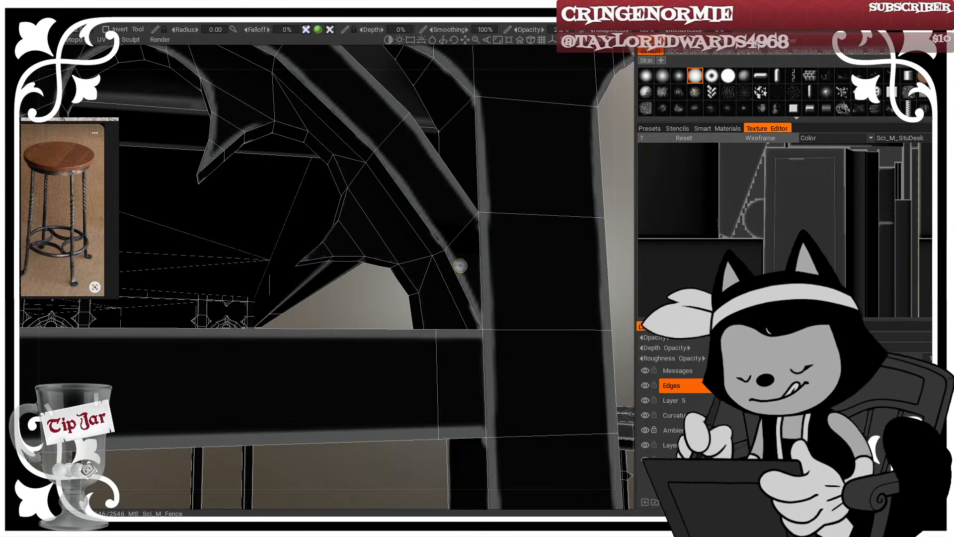
{"action": "mouse_move", "coordinate": [460, 266]}
{"action": "left_mouse_down", "text": "alt"}
{"action": "mouse_move", "coordinate": [321, 253]}
{"action": "mouse_move", "coordinate": [350, 250]}
{"action": "mouse_move", "coordinate": [347, 274]}
{"action": "left_mouse_up", "text": "alt"}
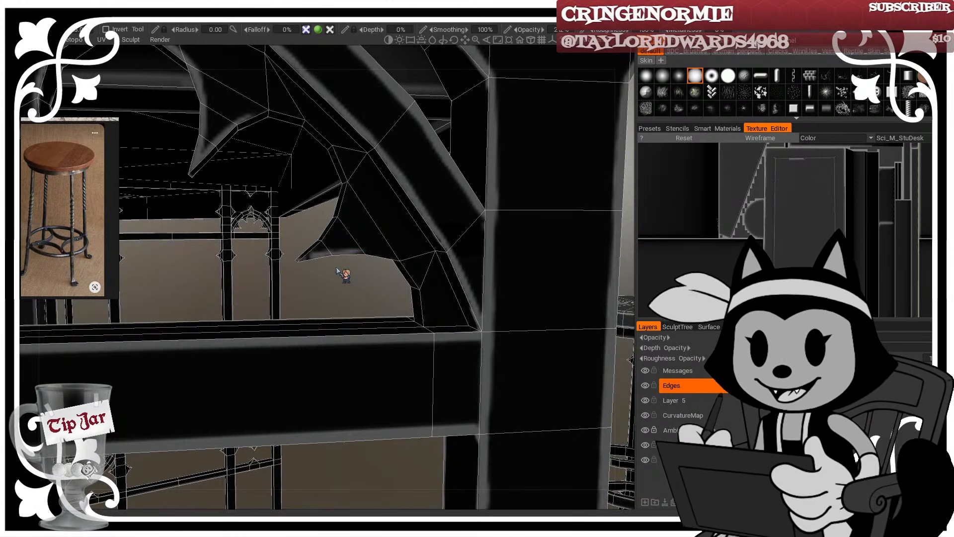
Step: Highlight the edge of the arch's lower right-hand lobe down to the crossbar and hide the wireframe
{"action": "left_click_drag", "start_coordinate": [337, 270], "coordinate": [390, 294], "text": "alt"}
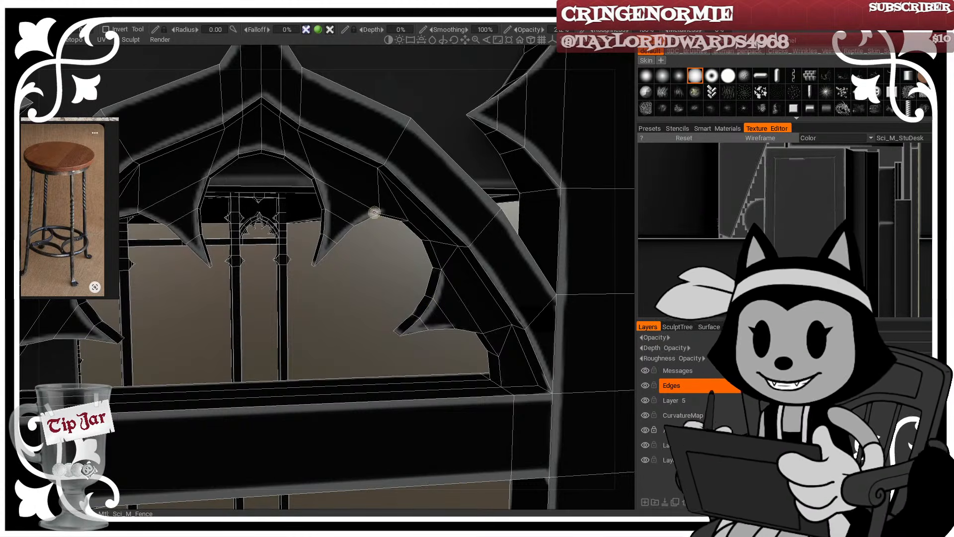
{"action": "mouse_move", "coordinate": [379, 212]}
{"action": "left_mouse_down", "text": "alt"}
{"action": "mouse_move", "coordinate": [359, 213]}
{"action": "mouse_move", "coordinate": [445, 214]}
{"action": "mouse_move", "coordinate": [395, 223]}
{"action": "left_mouse_up", "text": "alt"}
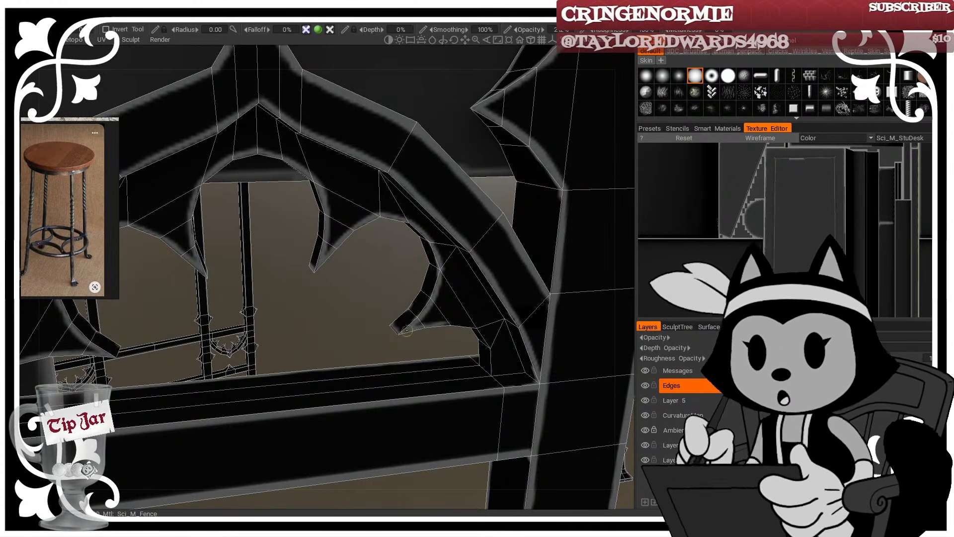
{"action": "left_click_drag", "start_coordinate": [501, 311], "coordinate": [471, 326], "text": "alt"}
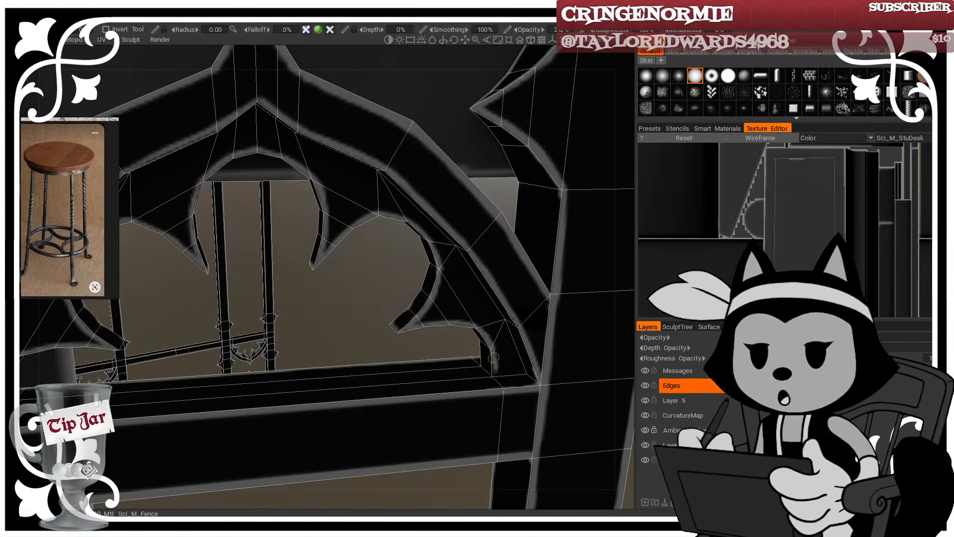
{"action": "key", "text": "w"}
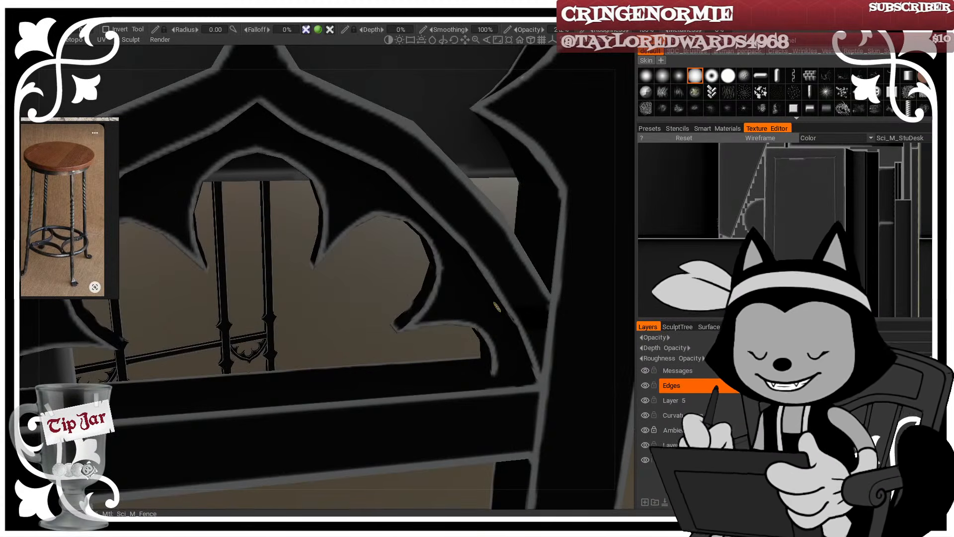
Step: Touch up the highlight around the lower right-hand cusp of the lobed arch with the wireframe shown, and hide the wireframe
{"action": "right_click_drag", "start_coordinate": [497, 303], "coordinate": [464, 296], "text": "alt"}
{"action": "right_click_drag", "start_coordinate": [406, 241], "coordinate": [412, 259], "text": "alt"}
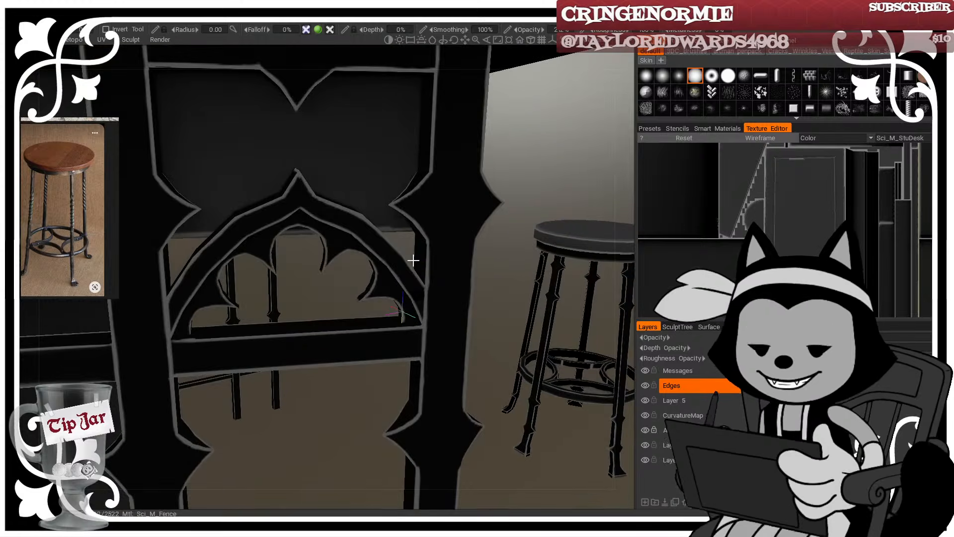
{"action": "left_click_drag", "start_coordinate": [420, 269], "coordinate": [424, 253], "text": "alt"}
{"action": "right_click_drag", "start_coordinate": [424, 254], "coordinate": [424, 277], "text": "alt"}
{"action": "key", "text": "w"}
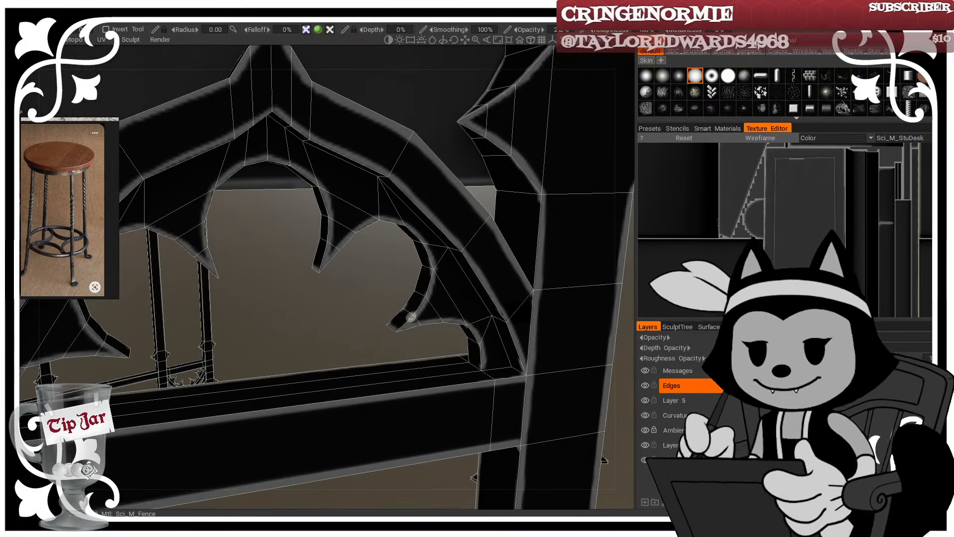
{"action": "left_click_drag", "start_coordinate": [398, 324], "coordinate": [390, 326], "text": "alt"}
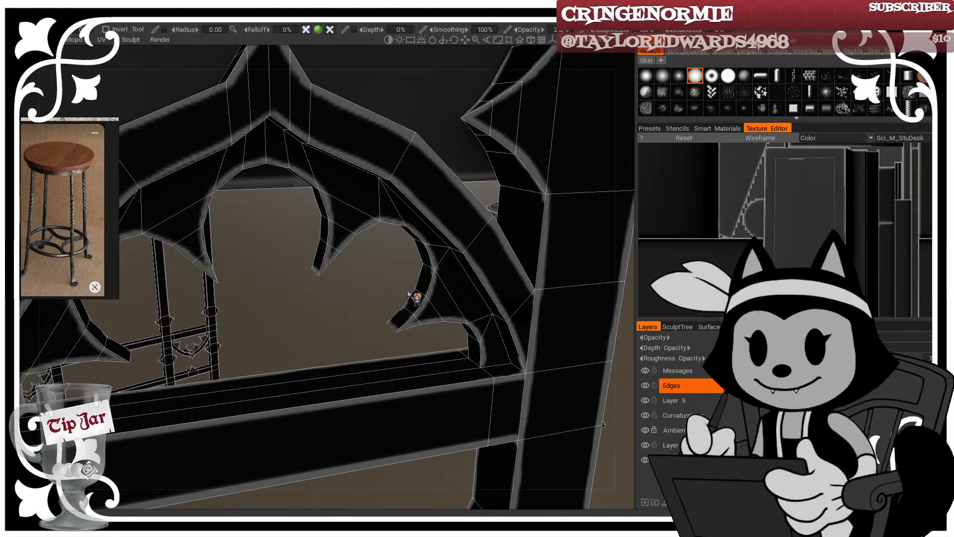
{"action": "left_click_drag", "start_coordinate": [387, 286], "coordinate": [417, 298], "text": "alt"}
{"action": "right_click_drag", "start_coordinate": [418, 298], "coordinate": [356, 270], "text": "alt"}
{"action": "key", "text": "w"}
{"action": "mouse_move", "coordinate": [356, 270]}
{"action": "left_mouse_down", "text": "alt"}
{"action": "mouse_move", "coordinate": [349, 239]}
{"action": "mouse_move", "coordinate": [361, 200]}
{"action": "mouse_move", "coordinate": [379, 202]}
{"action": "mouse_move", "coordinate": [343, 282]}
{"action": "left_mouse_up", "text": "alt"}
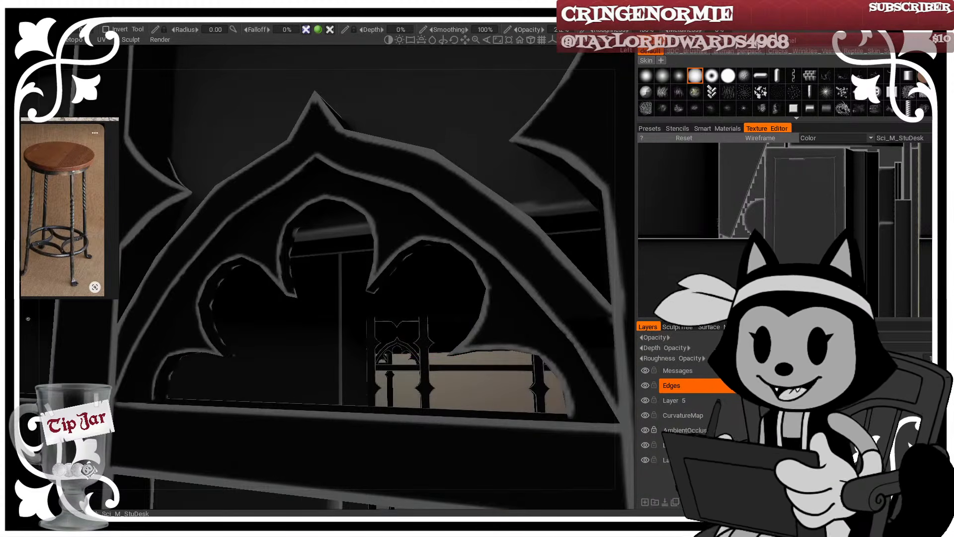
Step: Erase stray highlight paint from the inner faces of the arch's left-hand lobes
{"action": "left_click", "coordinate": [15, 291]}
{"action": "mouse_move", "coordinate": [278, 264]}
{"action": "left_mouse_down", "text": "alt"}
{"action": "mouse_move", "coordinate": [245, 250]}
{"action": "mouse_move", "coordinate": [294, 288]}
{"action": "mouse_move", "coordinate": [285, 278]}
{"action": "left_mouse_up", "text": "alt"}
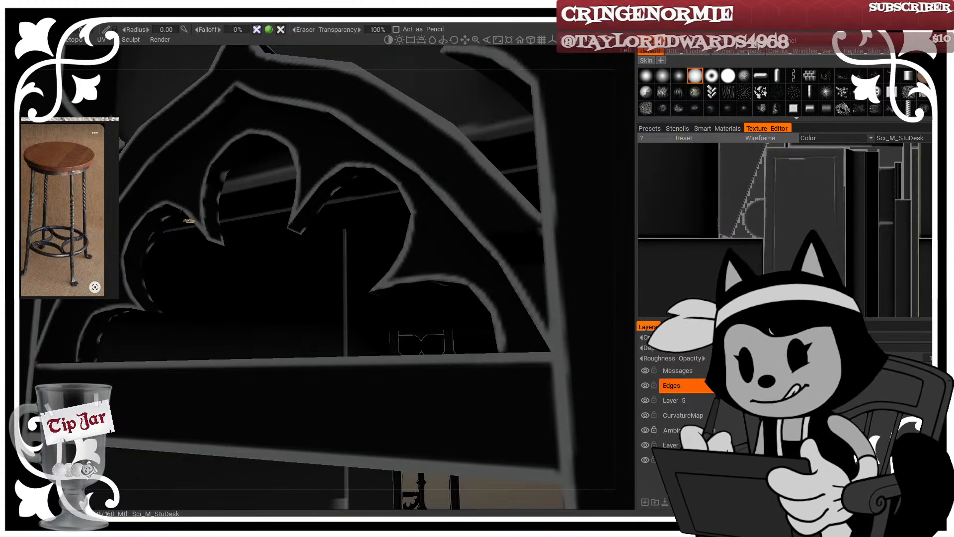
{"action": "mouse_move", "coordinate": [249, 194]}
{"action": "left_mouse_down", "text": "alt"}
{"action": "mouse_move", "coordinate": [315, 257]}
{"action": "mouse_move", "coordinate": [336, 298]}
{"action": "mouse_move", "coordinate": [277, 324]}
{"action": "left_mouse_up", "text": "alt"}
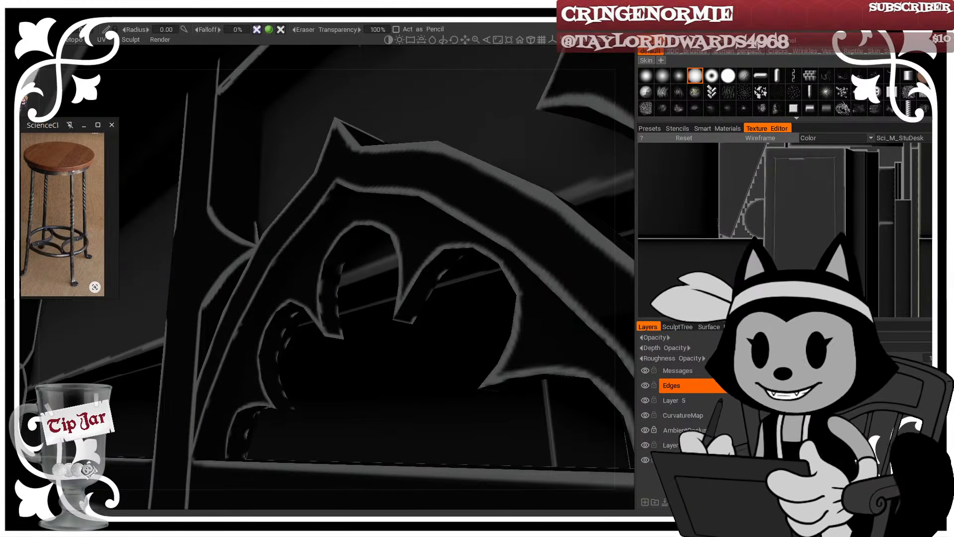
Step: Return to the paint brush and strengthen the highlight on the left-hand leg's edge above the knob beside the arch
{"action": "left_click", "coordinate": [11, 95]}
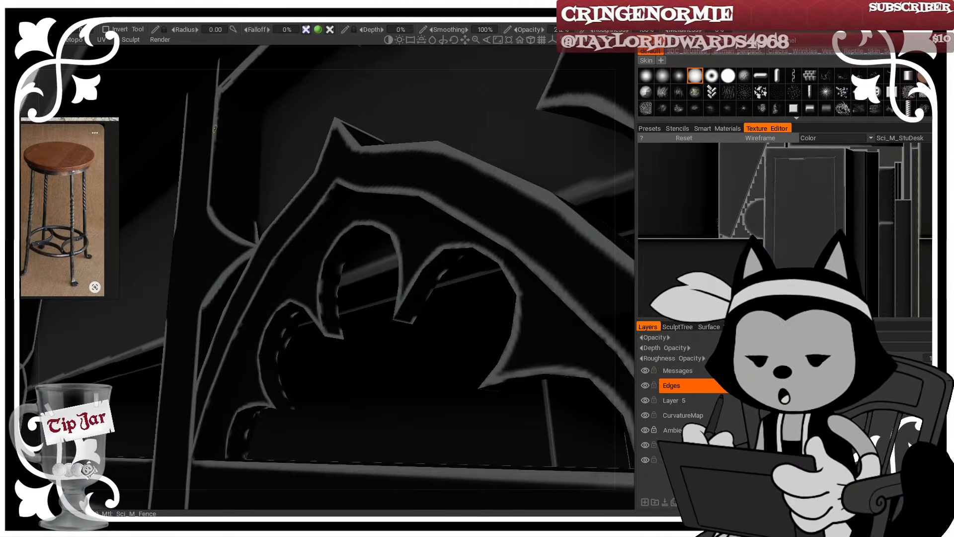
{"action": "left_click_drag", "start_coordinate": [216, 120], "coordinate": [211, 197]}
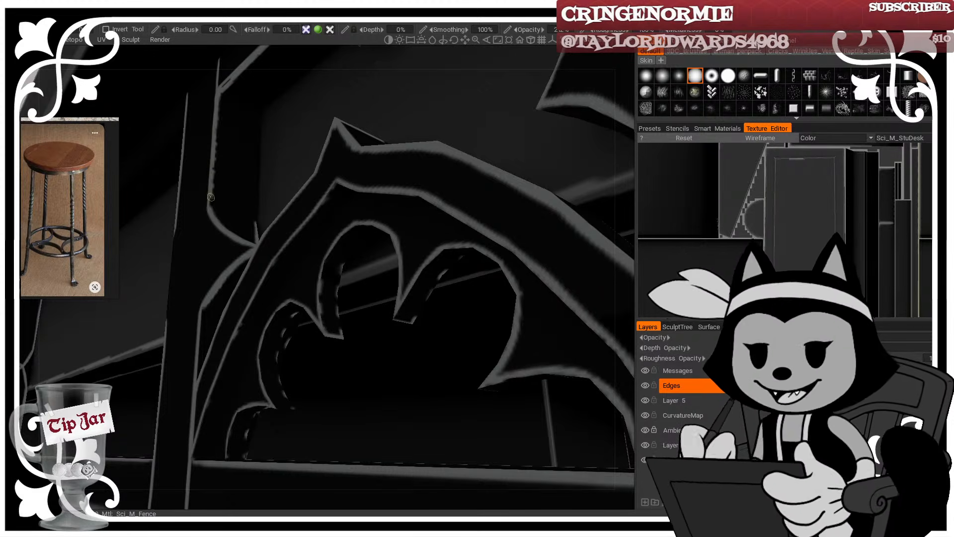
{"action": "left_click_drag", "start_coordinate": [217, 112], "coordinate": [211, 150]}
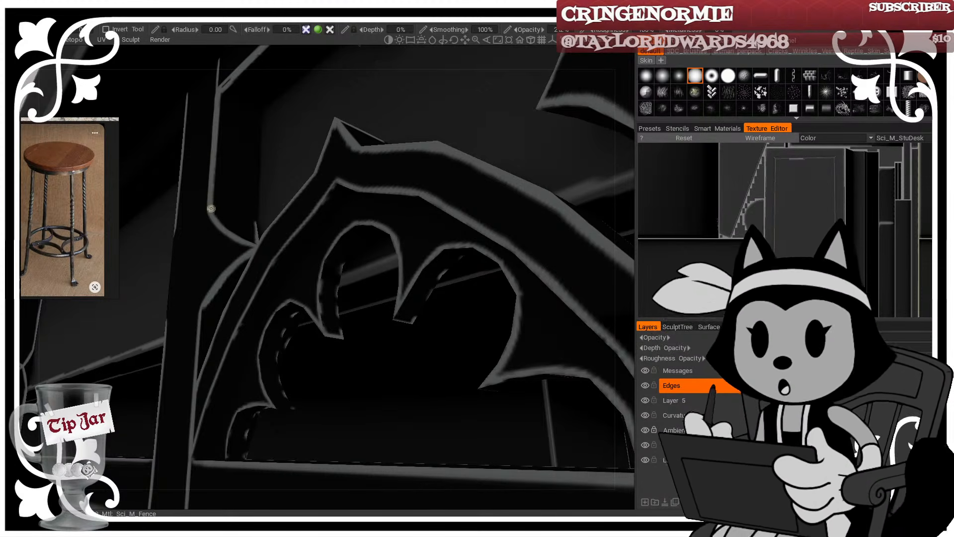
{"action": "left_click_drag", "start_coordinate": [201, 327], "coordinate": [228, 352], "text": "alt"}
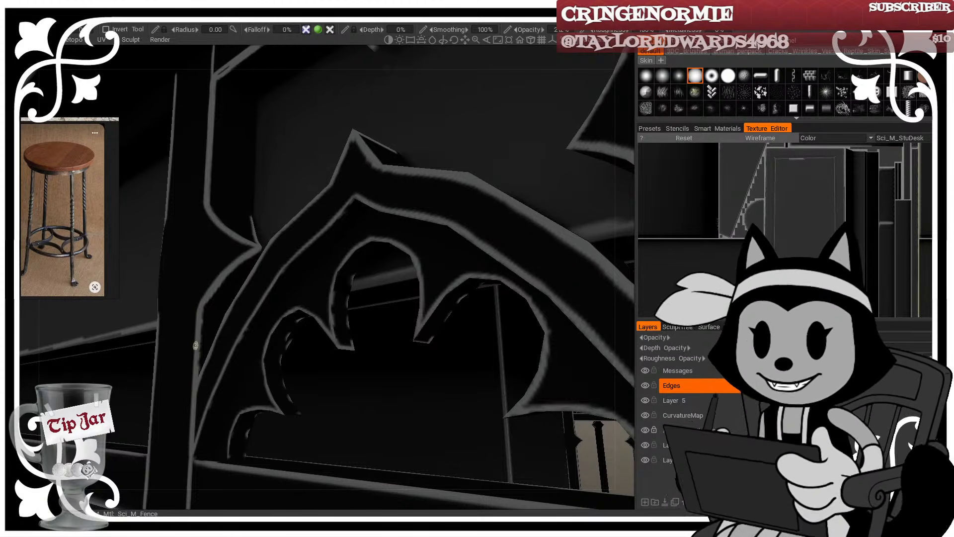
{"action": "scroll", "coordinate": [365, 239], "scroll_direction": "down", "scroll_amount": 5}
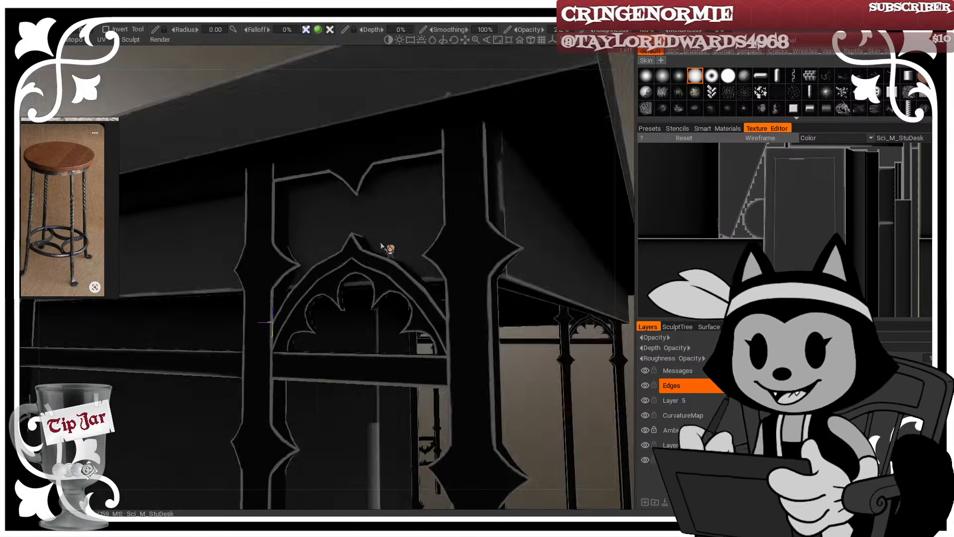
Step: Erase the stray highlight dashes on the undersides of the arch's lobes and return to the paint brush
{"action": "mouse_move", "coordinate": [388, 249]}
{"action": "left_mouse_down", "text": "alt"}
{"action": "mouse_move", "coordinate": [298, 245]}
{"action": "mouse_move", "coordinate": [343, 249]}
{"action": "mouse_move", "coordinate": [353, 226]}
{"action": "mouse_move", "coordinate": [280, 221]}
{"action": "mouse_move", "coordinate": [333, 249]}
{"action": "left_mouse_up", "text": "alt"}
{"action": "scroll", "coordinate": [373, 268], "scroll_direction": "up", "scroll_amount": 4}
{"action": "scroll", "coordinate": [343, 248], "scroll_direction": "up", "scroll_amount": 4}
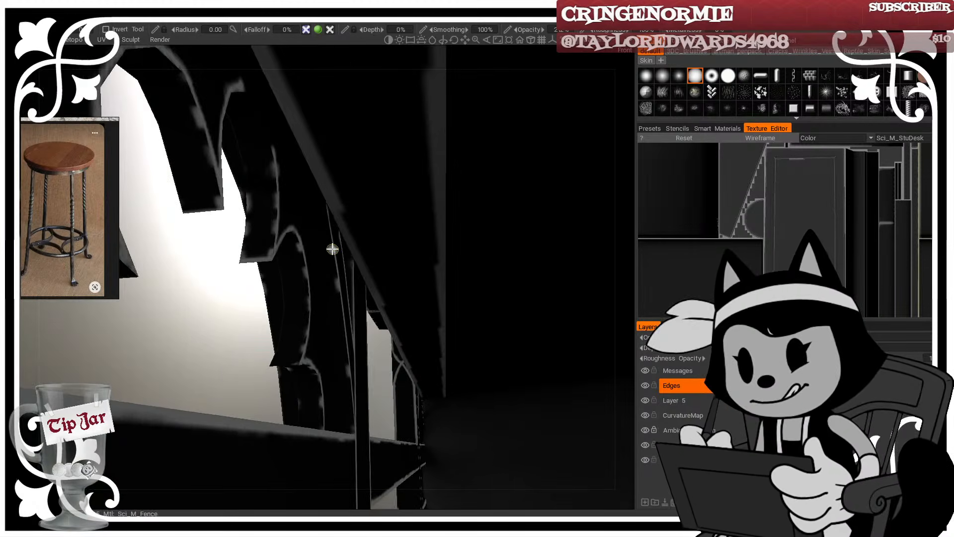
{"action": "key", "text": "ctrl"}
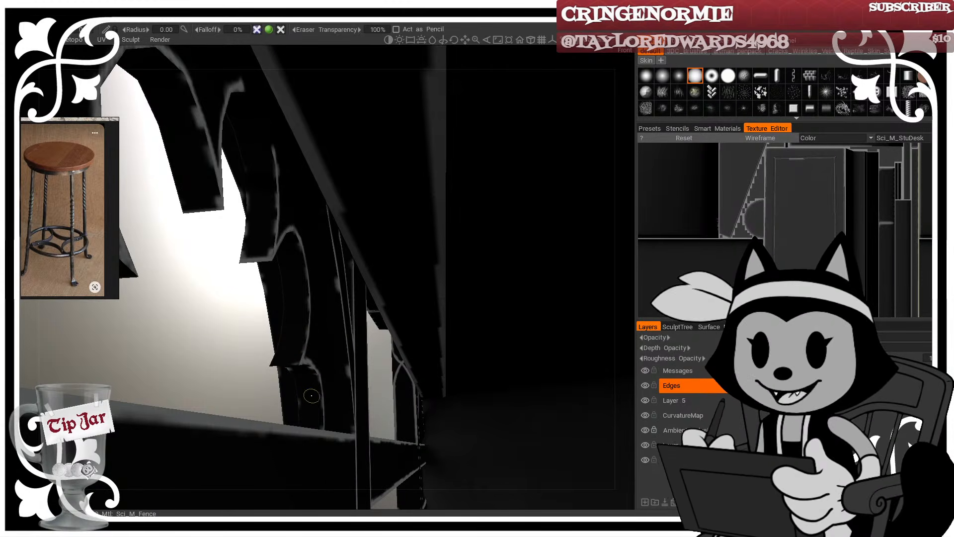
{"action": "key", "text": "w"}
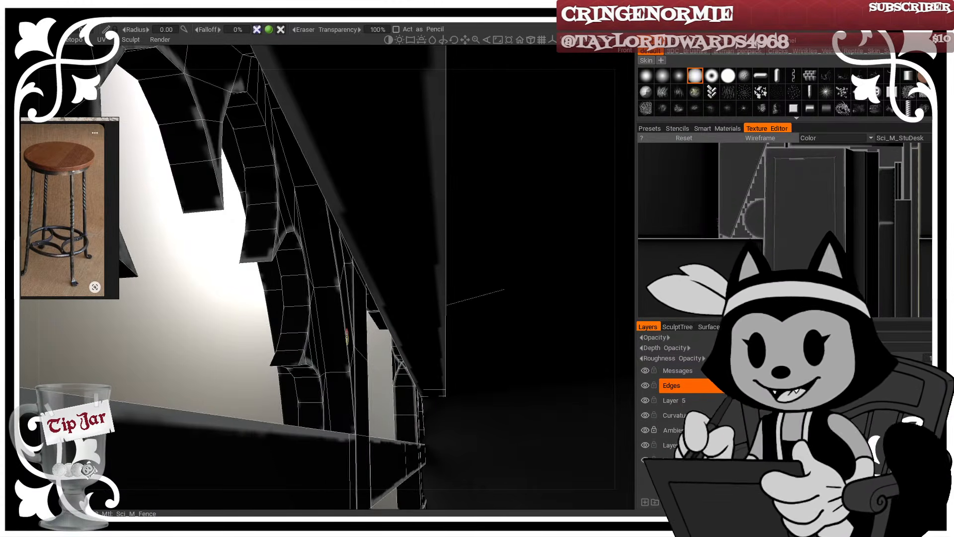
{"action": "key", "text": "w"}
{"action": "left_click_drag", "start_coordinate": [342, 341], "coordinate": [341, 315], "text": "alt"}
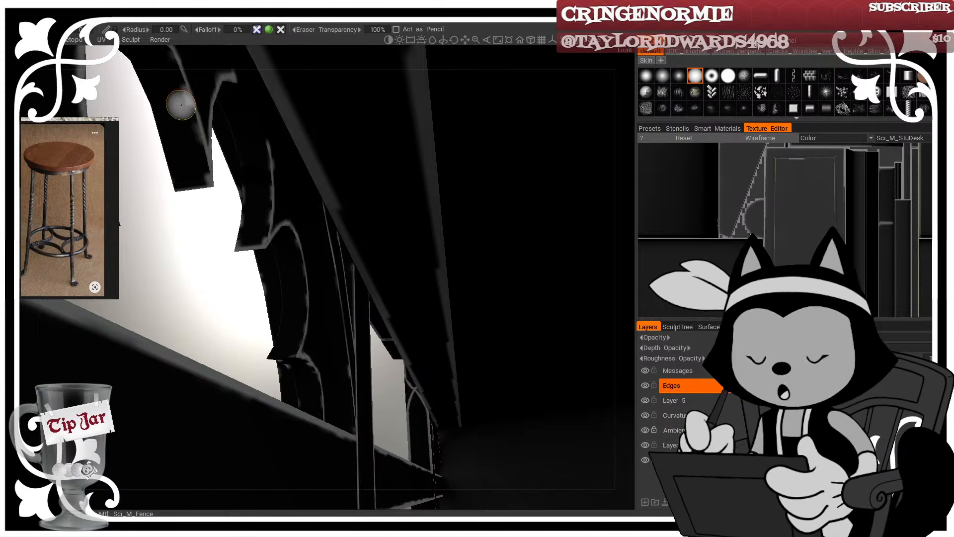
{"action": "left_click", "coordinate": [31, 90]}
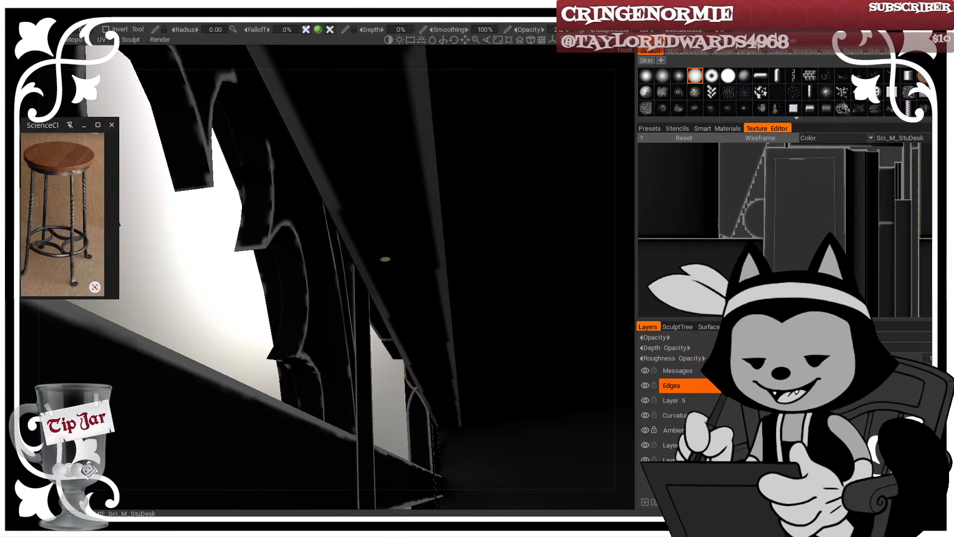
Step: Reduce the eraser size, clean leftover paint from the lowest lobe's inner face, and switch back to the paint brush
{"action": "left_click_drag", "start_coordinate": [414, 319], "coordinate": [458, 315], "text": "alt"}
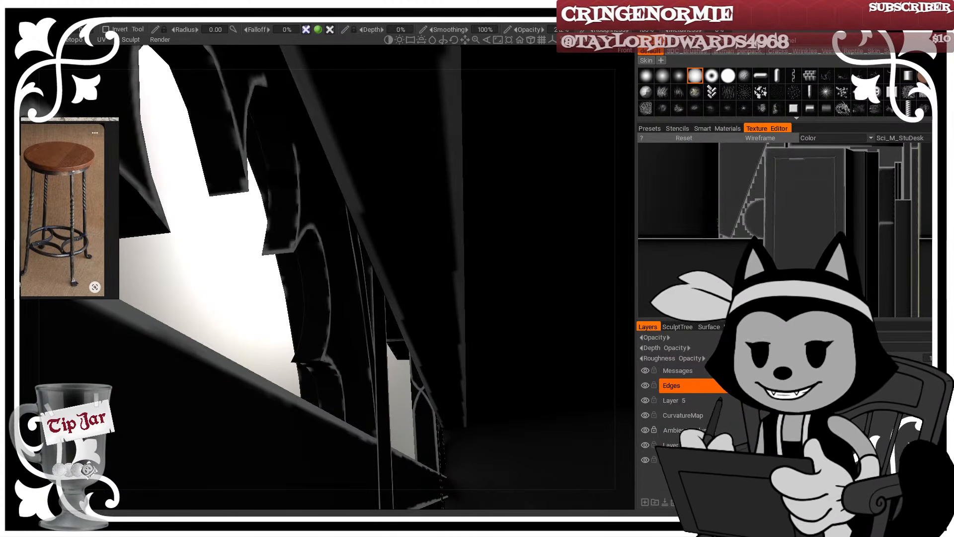
{"action": "left_click", "coordinate": [23, 293]}
{"action": "key", "text": "["}
{"action": "key", "text": "["}
{"action": "key", "text": "["}
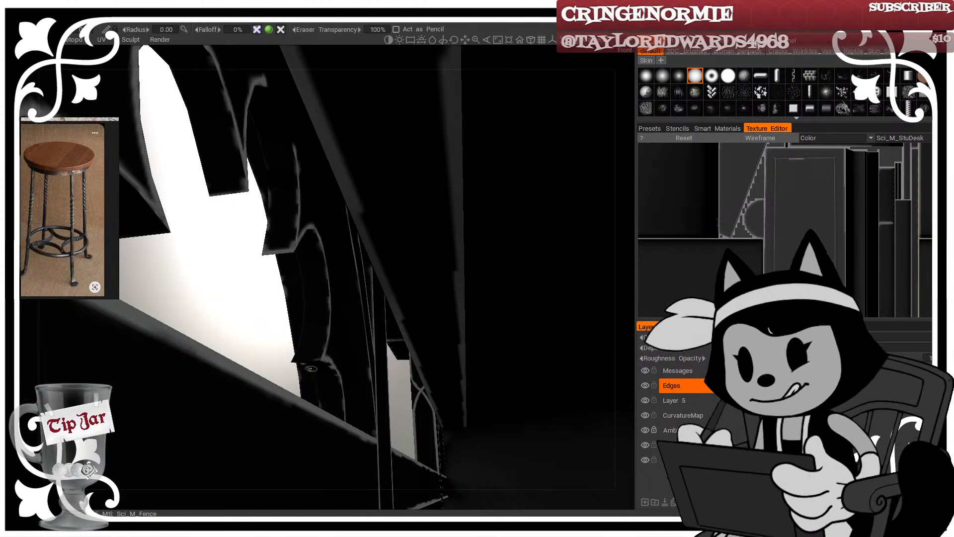
{"action": "left_click_drag", "start_coordinate": [297, 266], "coordinate": [494, 234], "text": "alt"}
{"action": "middle_click_drag", "start_coordinate": [493, 234], "coordinate": [339, 204], "text": "alt"}
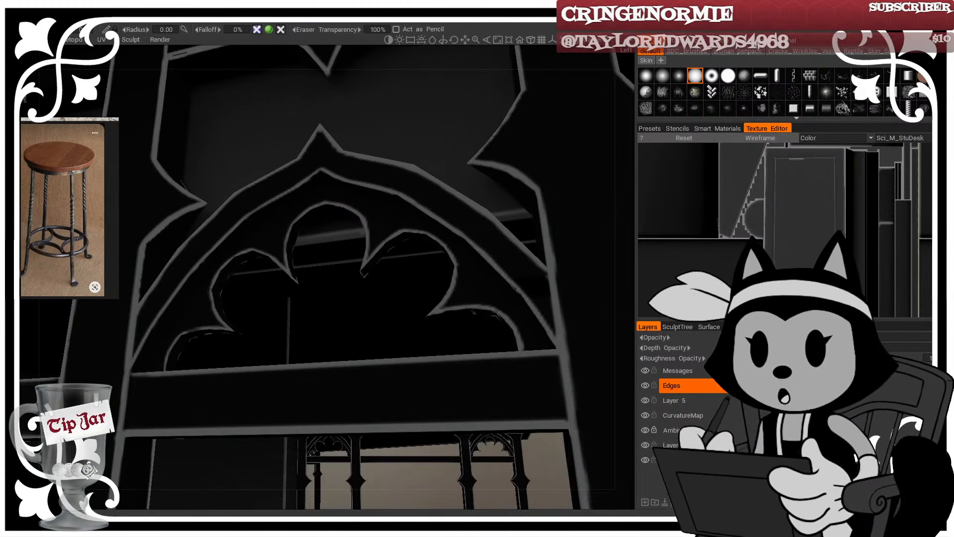
{"action": "left_click", "coordinate": [24, 100]}
{"action": "mouse_move", "coordinate": [460, 264]}
{"action": "left_mouse_down", "text": "alt"}
{"action": "mouse_move", "coordinate": [477, 296]}
{"action": "mouse_move", "coordinate": [489, 292]}
{"action": "left_mouse_up", "text": "alt"}
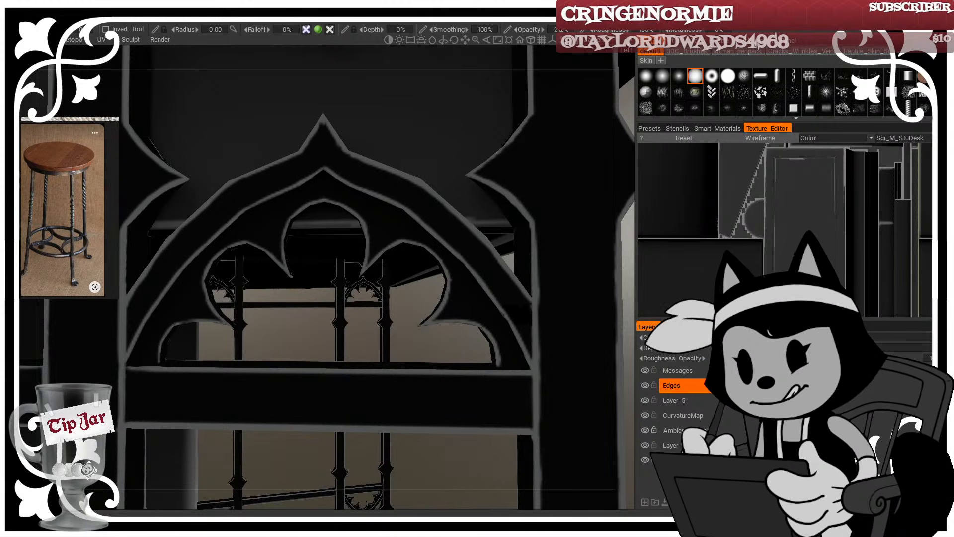
Step: Erase stray highlight paint along the tabletop's lower edge near the corner leg and return to the paint brush
{"action": "right_click_drag", "start_coordinate": [344, 193], "coordinate": [293, 187], "text": "alt"}
{"action": "left_click_drag", "start_coordinate": [293, 187], "coordinate": [345, 228], "text": "alt"}
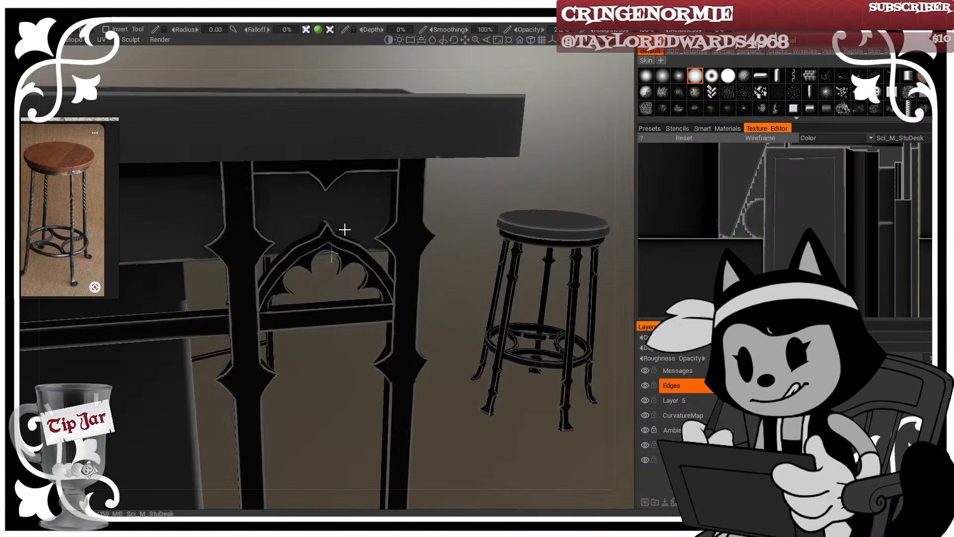
{"action": "middle_click_drag", "start_coordinate": [334, 240], "coordinate": [326, 230], "text": "alt"}
{"action": "key", "text": "e"}
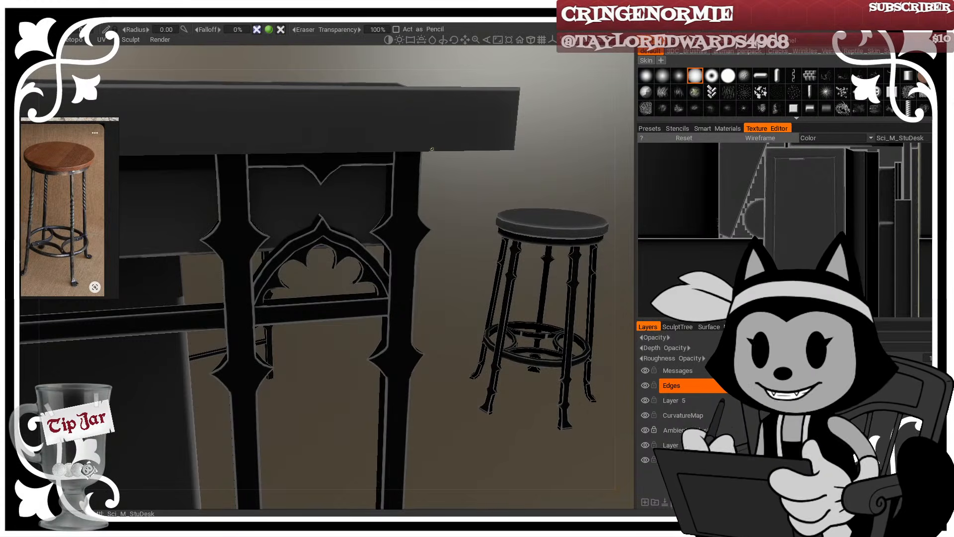
{"action": "key", "text": "b"}
{"action": "left_click_drag", "start_coordinate": [449, 303], "coordinate": [438, 266], "text": "alt"}
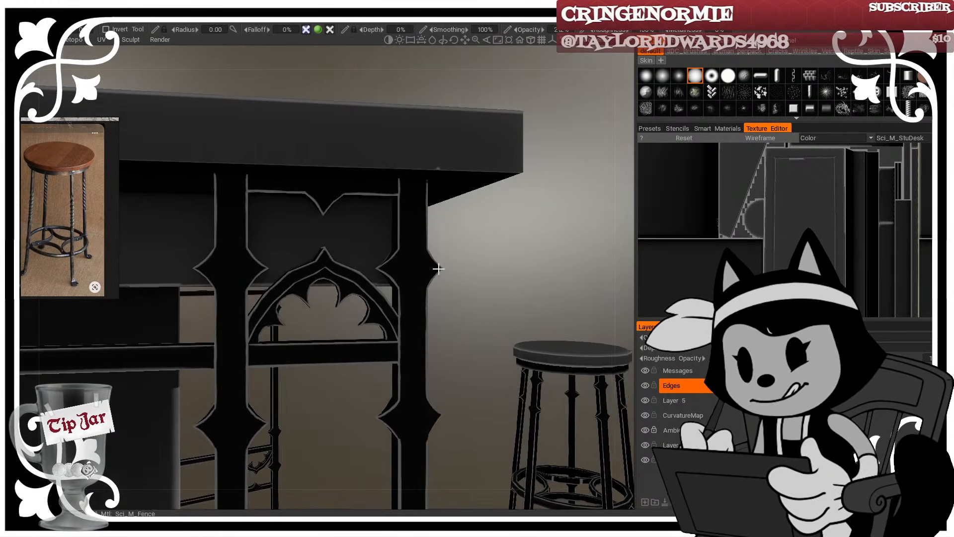
Step: Bring the partly highlighted slim legs at the desk's other end into an orthographic view
{"action": "middle_click_drag", "start_coordinate": [370, 279], "coordinate": [445, 285], "text": "alt"}
{"action": "right_click_drag", "start_coordinate": [445, 285], "coordinate": [401, 267], "text": "alt"}
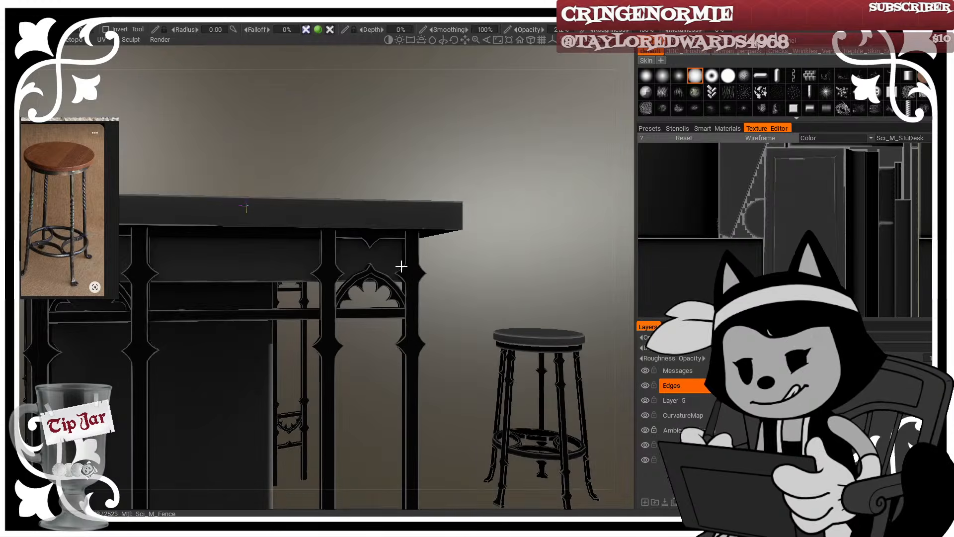
{"action": "left_click_drag", "start_coordinate": [400, 266], "coordinate": [359, 364], "text": "alt"}
{"action": "middle_click_drag", "start_coordinate": [385, 369], "coordinate": [363, 264], "text": "alt"}
{"action": "left_click_drag", "start_coordinate": [363, 263], "coordinate": [291, 191], "text": "alt"}
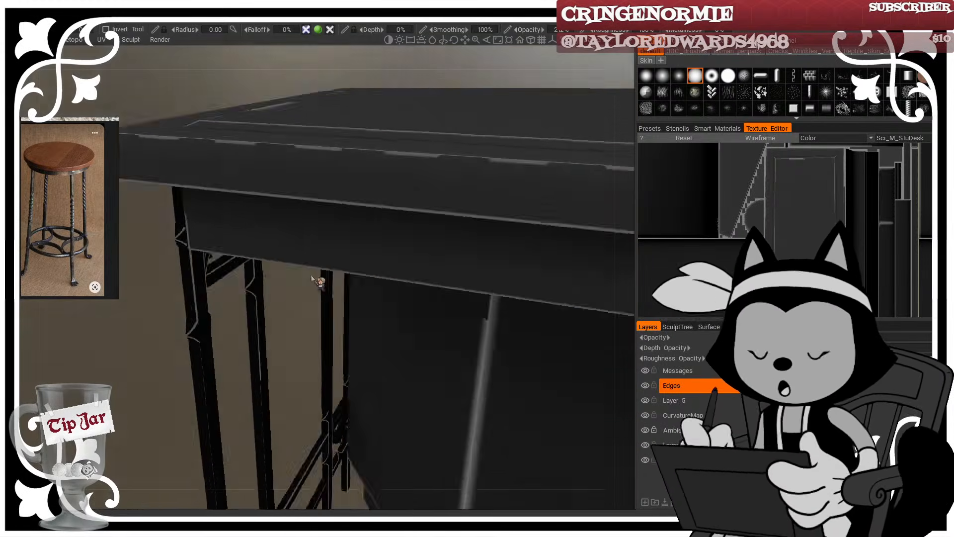
{"action": "middle_click_drag", "start_coordinate": [313, 274], "coordinate": [307, 205], "text": "alt"}
{"action": "right_click_drag", "start_coordinate": [315, 267], "coordinate": [278, 261], "text": "alt"}
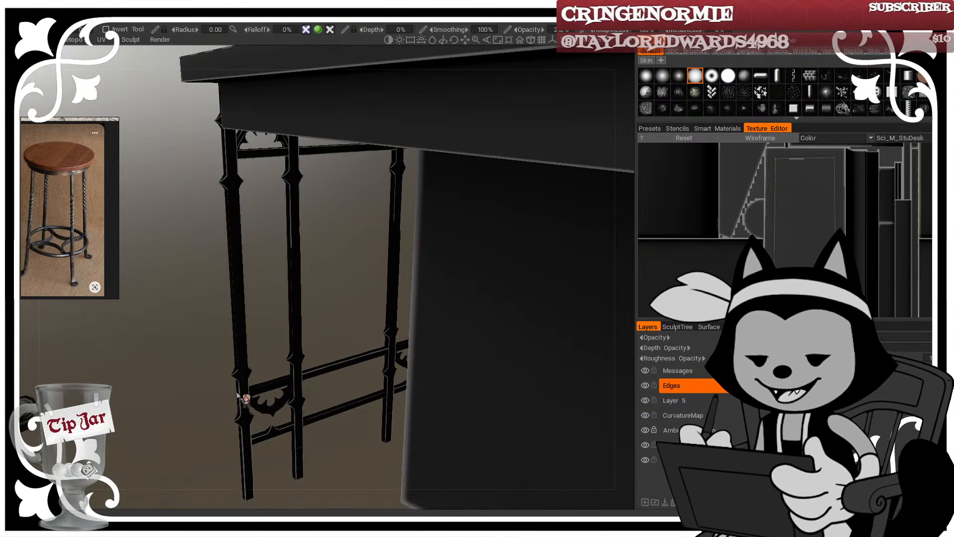
{"action": "left_click_drag", "start_coordinate": [260, 353], "coordinate": [424, 244], "text": "alt"}
{"action": "right_click_drag", "start_coordinate": [390, 245], "coordinate": [425, 242], "text": "alt"}
{"action": "left_click_drag", "start_coordinate": [425, 242], "coordinate": [410, 233], "text": "alt"}
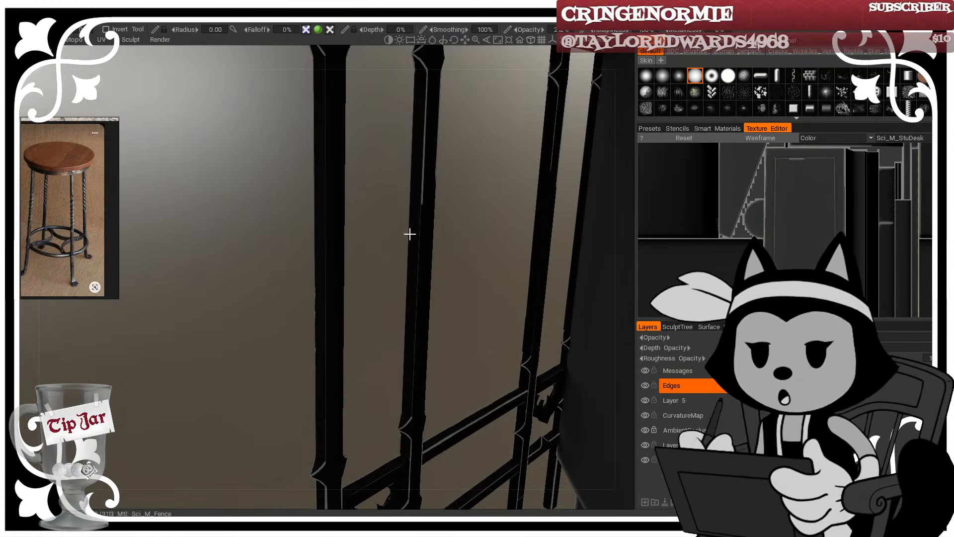
{"action": "left_click", "coordinate": [531, 40]}
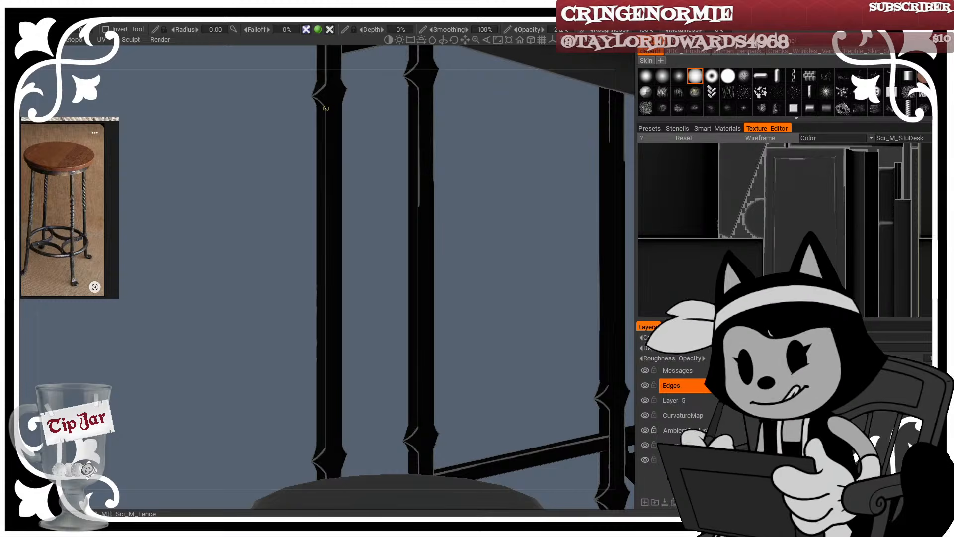
Step: Highlight the vertical edge lines of the two neighbouring slim legs between their upper and lower knobs
{"action": "left_click_drag", "start_coordinate": [325, 108], "coordinate": [326, 410]}
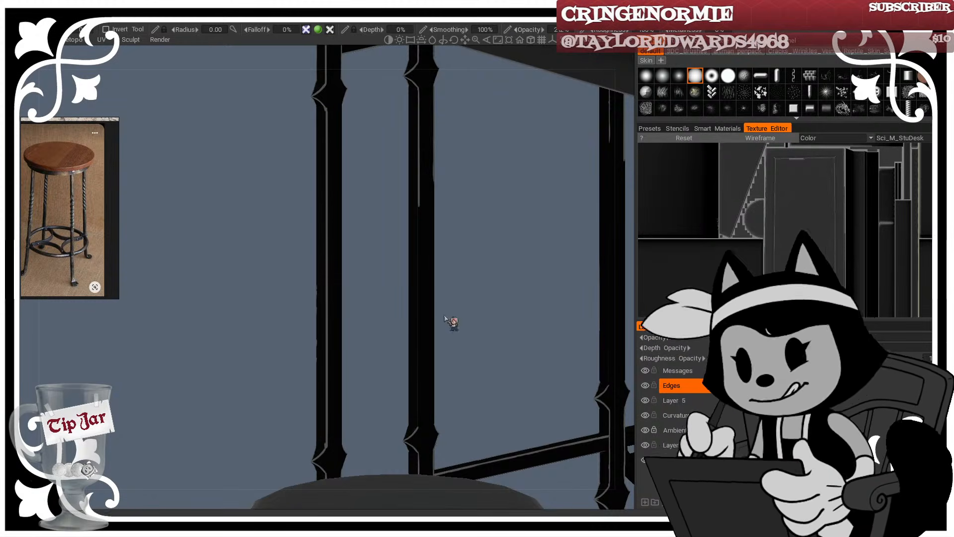
{"action": "left_click_drag", "start_coordinate": [418, 194], "coordinate": [418, 427]}
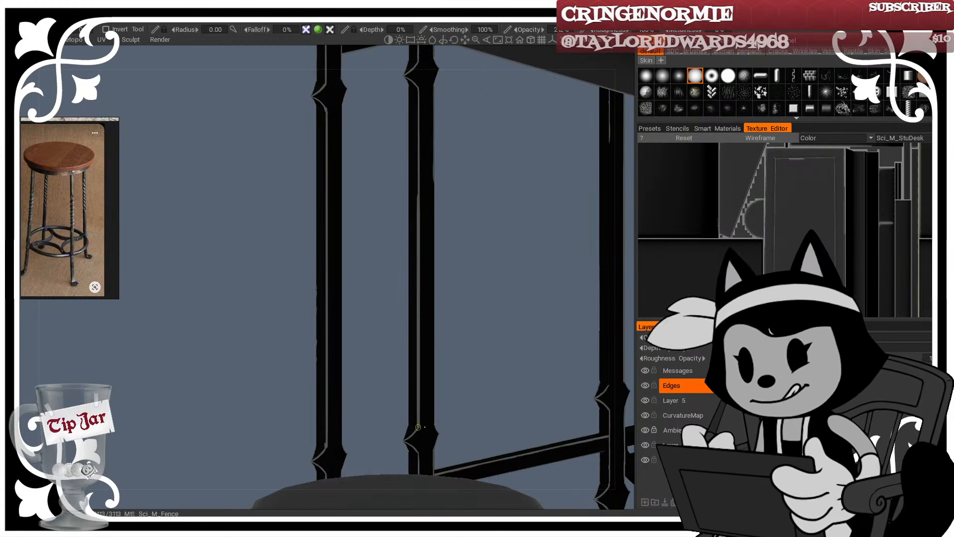
{"action": "left_click_drag", "start_coordinate": [416, 91], "coordinate": [417, 200]}
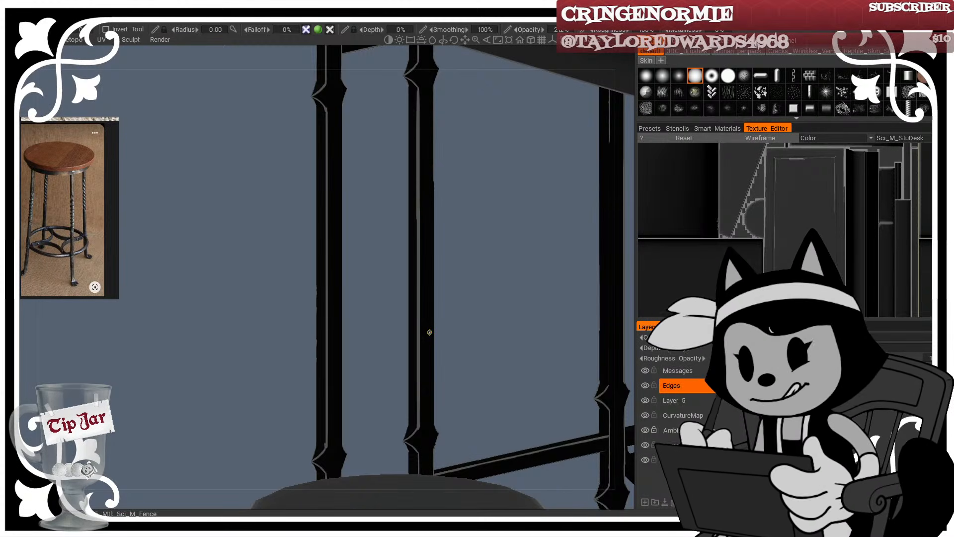
Step: Return to perspective view and examine the highlighted slim legs, knobs and upper crossbar from several angles
{"action": "left_click", "coordinate": [529, 40]}
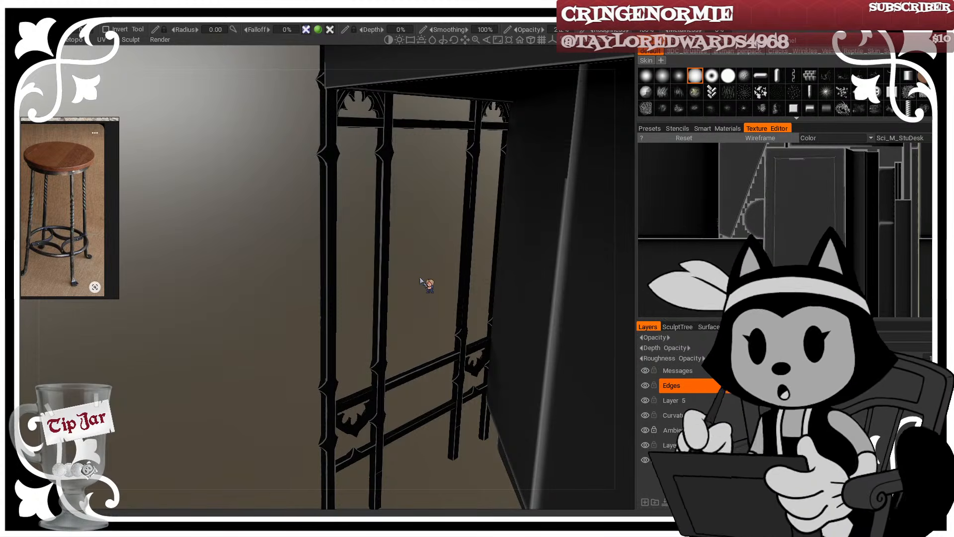
{"action": "middle_click_drag", "start_coordinate": [242, 162], "coordinate": [260, 224]}
{"action": "right_click_drag", "start_coordinate": [259, 224], "coordinate": [323, 240]}
{"action": "middle_click_drag", "start_coordinate": [323, 240], "coordinate": [366, 322]}
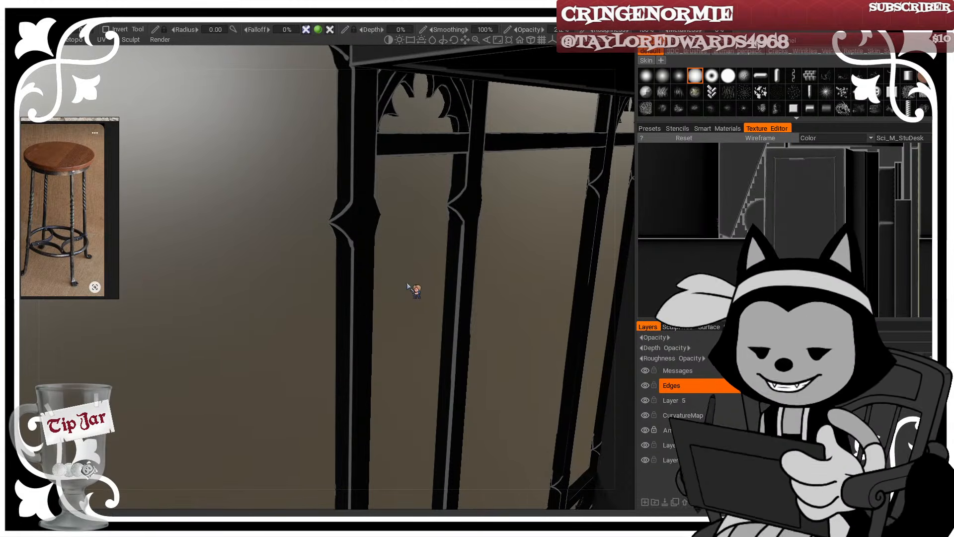
{"action": "left_click_drag", "start_coordinate": [489, 219], "coordinate": [539, 191]}
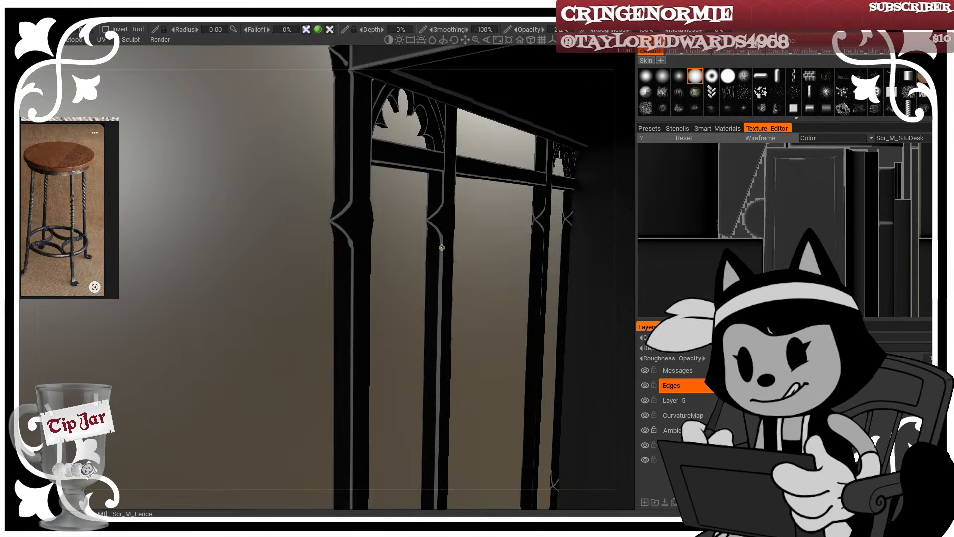
{"action": "mouse_move", "coordinate": [457, 241]}
{"action": "left_mouse_down"}
{"action": "mouse_move", "coordinate": [504, 230]}
{"action": "mouse_move", "coordinate": [469, 237]}
{"action": "left_mouse_up"}
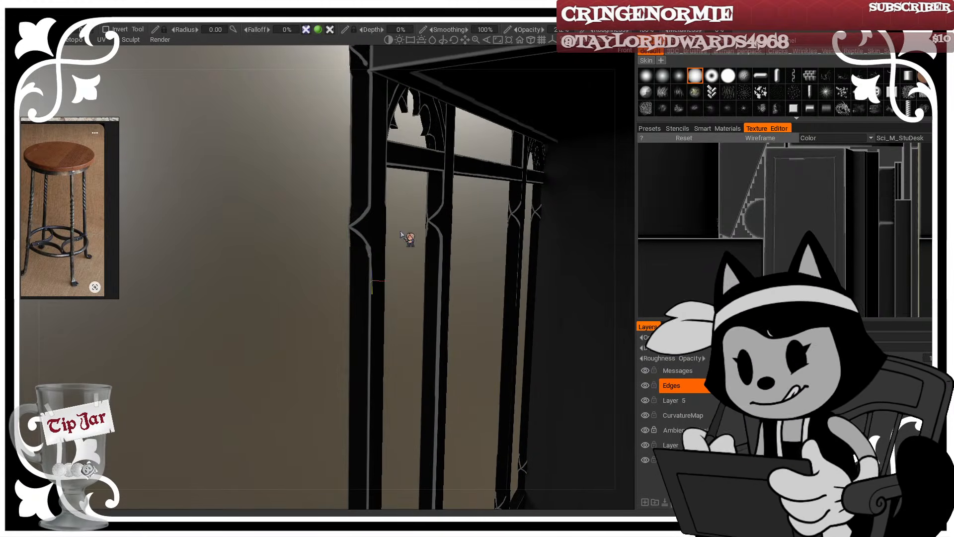
{"action": "mouse_move", "coordinate": [401, 232]}
{"action": "left_mouse_down"}
{"action": "mouse_move", "coordinate": [413, 276]}
{"action": "mouse_move", "coordinate": [513, 256]}
{"action": "mouse_move", "coordinate": [398, 258]}
{"action": "left_mouse_up"}
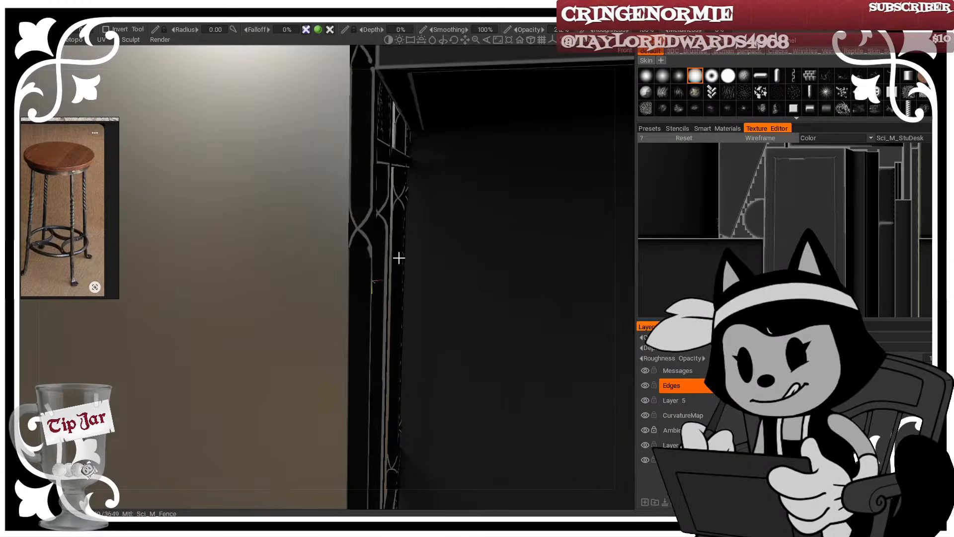
{"action": "left_click", "coordinate": [25, 287]}
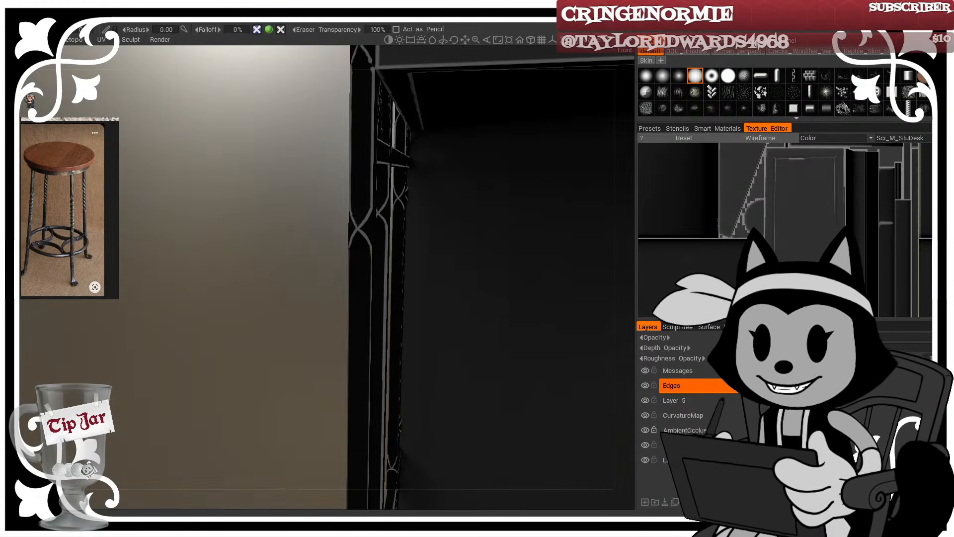
{"action": "left_click", "coordinate": [29, 101]}
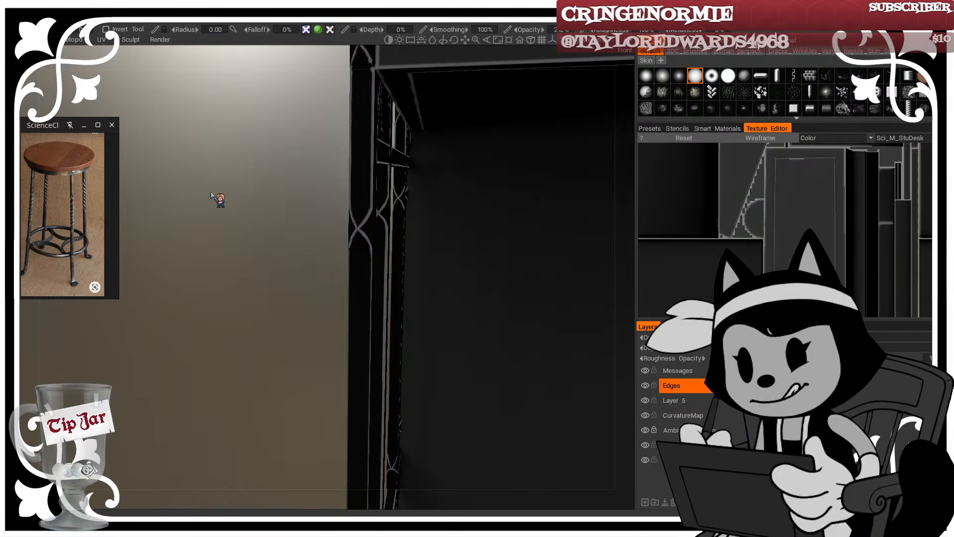
Step: Examine the edge highlights around the desk's end arches, legs and tabletop apron from different angles
{"action": "right_click_drag", "start_coordinate": [264, 197], "coordinate": [224, 188]}
{"action": "left_click_drag", "start_coordinate": [224, 188], "coordinate": [425, 228]}
{"action": "right_click_drag", "start_coordinate": [425, 228], "coordinate": [354, 191]}
{"action": "left_click_drag", "start_coordinate": [355, 192], "coordinate": [262, 162]}
{"action": "middle_click_drag", "start_coordinate": [262, 162], "coordinate": [325, 332]}
{"action": "left_click_drag", "start_coordinate": [325, 333], "coordinate": [432, 254]}
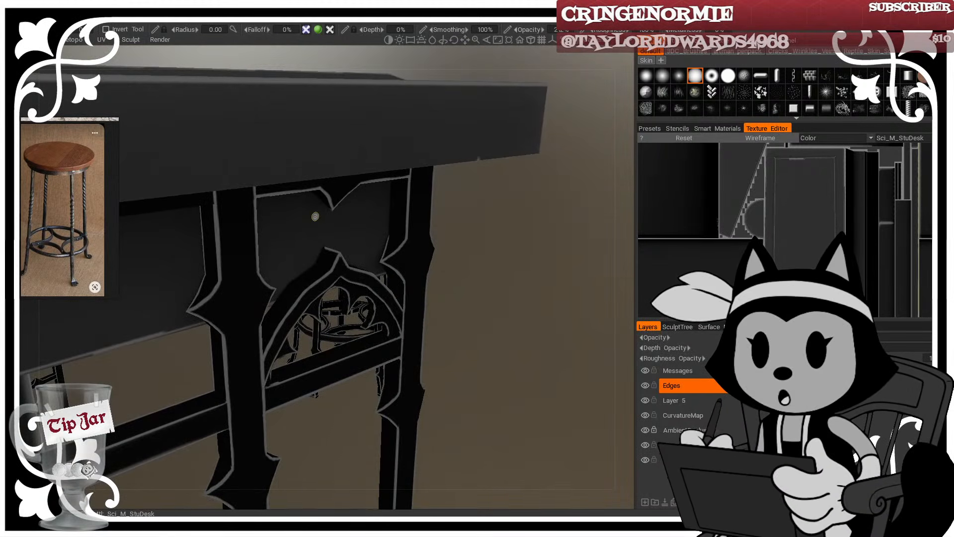
{"action": "left_click_drag", "start_coordinate": [489, 439], "coordinate": [419, 247]}
{"action": "middle_click_drag", "start_coordinate": [420, 247], "coordinate": [390, 300]}
{"action": "left_click_drag", "start_coordinate": [389, 300], "coordinate": [317, 270]}
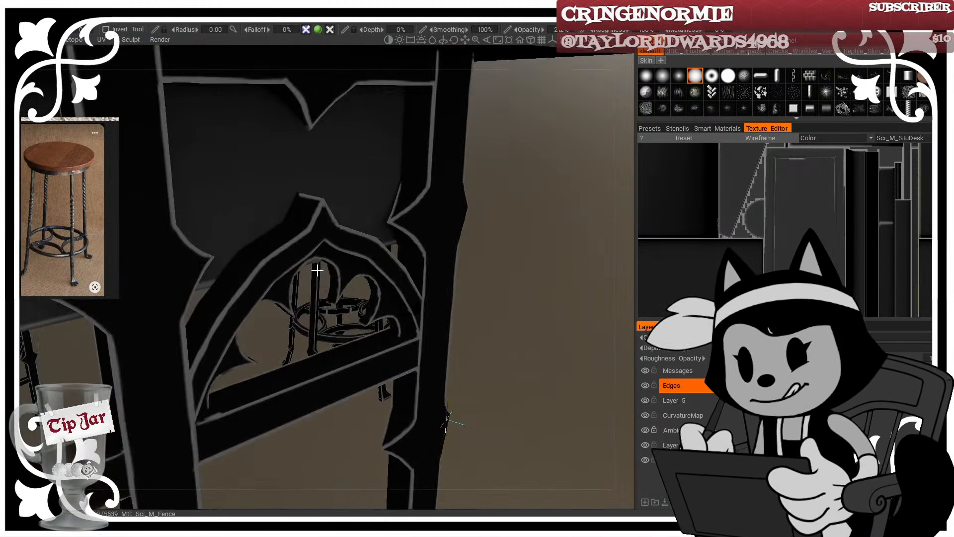
{"action": "right_click_drag", "start_coordinate": [316, 271], "coordinate": [343, 314]}
{"action": "left_click_drag", "start_coordinate": [343, 314], "coordinate": [249, 247]}
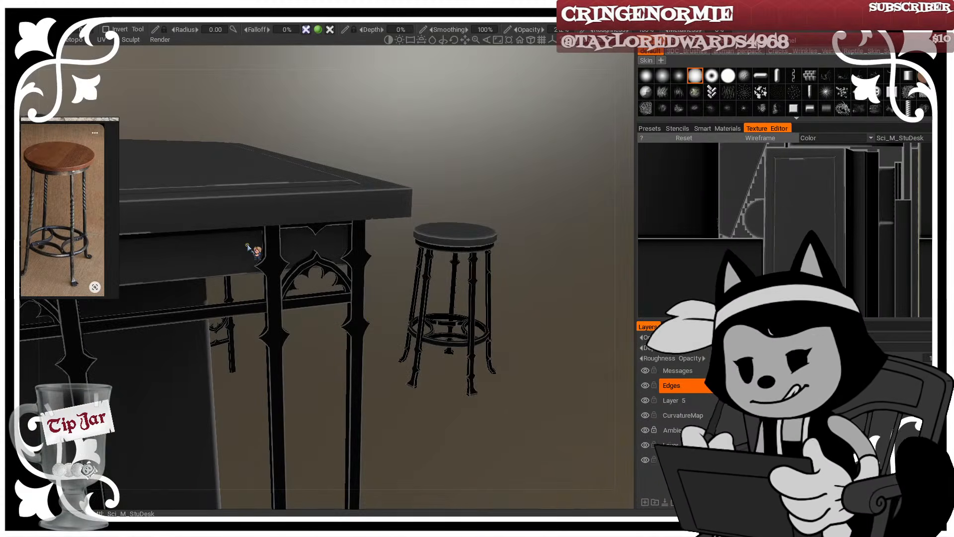
{"action": "middle_click_drag", "start_coordinate": [297, 359], "coordinate": [391, 281]}
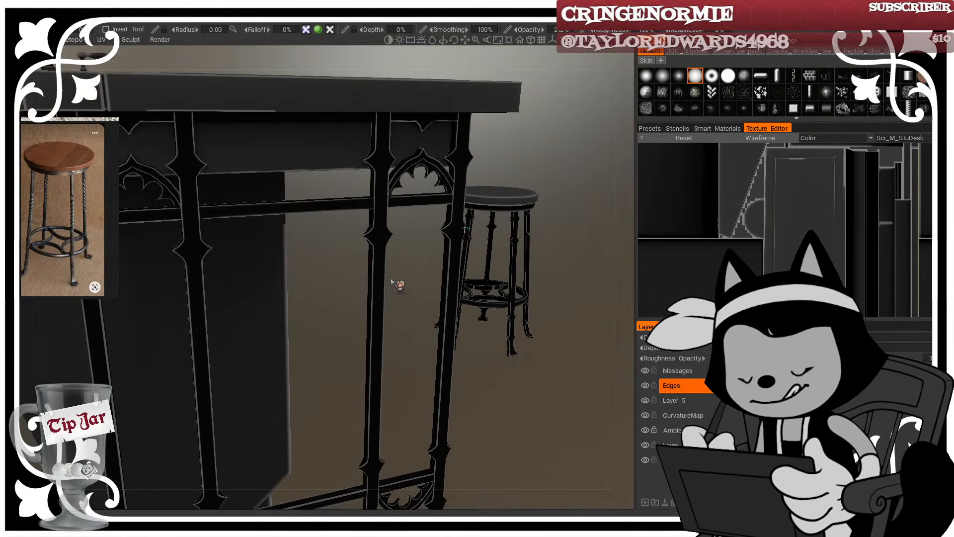
{"action": "left_click_drag", "start_coordinate": [399, 286], "coordinate": [379, 207]}
{"action": "right_click_drag", "start_coordinate": [379, 207], "coordinate": [396, 251]}
Step: Face the desk squarely in orthographic view, try a highlight along the apron's upper edge between two legs, and undo the last stroke
{"action": "left_click", "coordinate": [531, 40]}
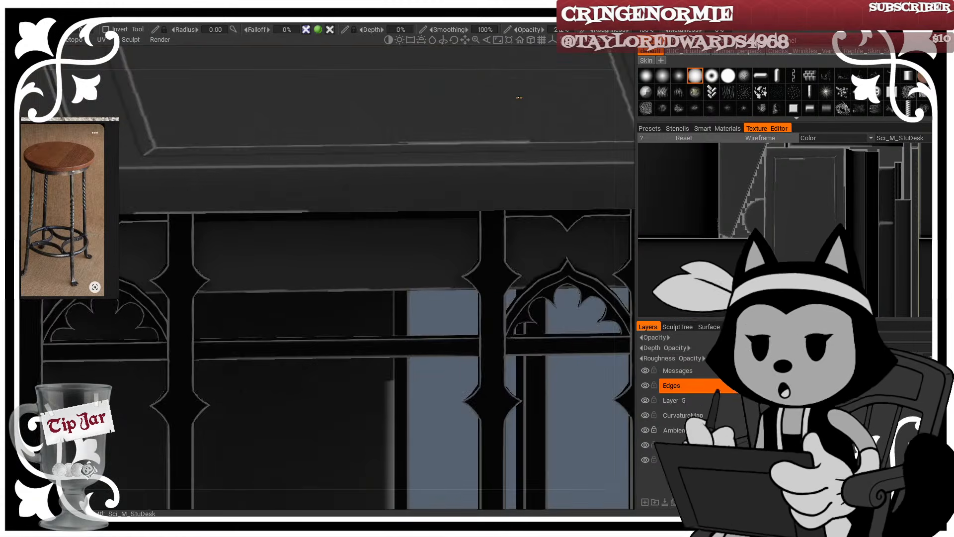
{"action": "left_click_drag", "start_coordinate": [520, 103], "coordinate": [512, 88], "text": "alt+shift"}
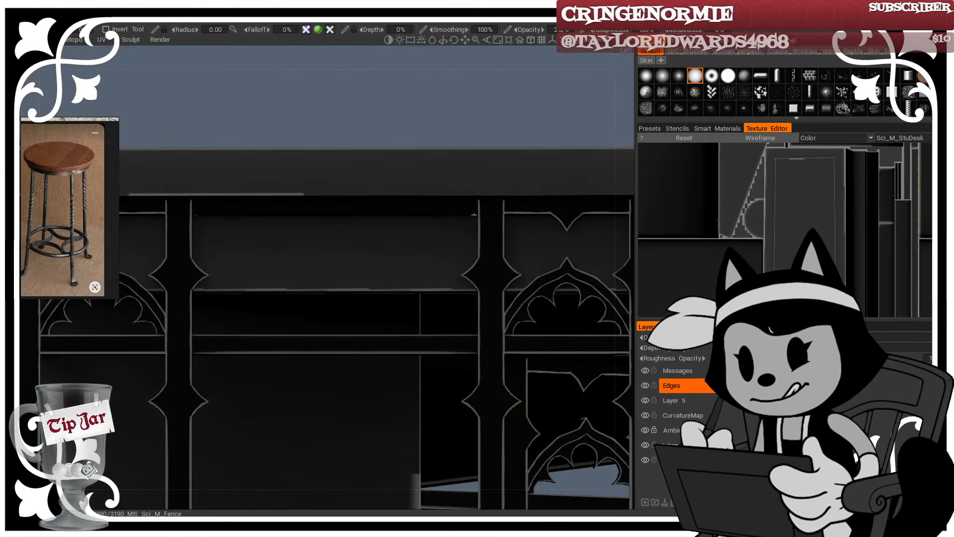
{"action": "left_click_drag", "start_coordinate": [474, 215], "coordinate": [271, 214]}
{"action": "left_click_drag", "start_coordinate": [366, 239], "coordinate": [374, 259], "text": "alt"}
{"action": "key", "text": "ctrl+z"}
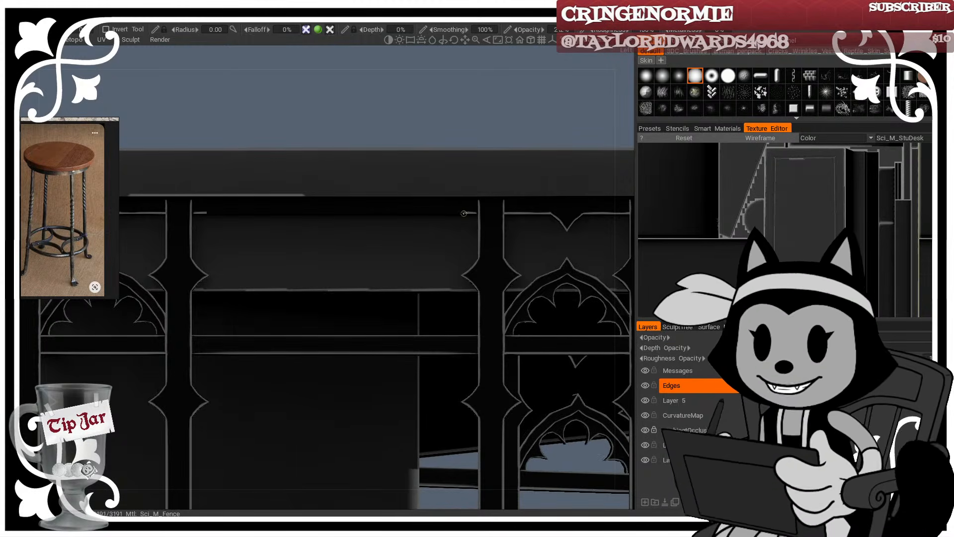
Step: Paint an edge highlight along the top edge of the desk's long recessed panel and erase the stray blob on the line
{"action": "left_click_drag", "start_coordinate": [463, 213], "coordinate": [299, 213]}
{"action": "left_click_drag", "start_coordinate": [446, 427], "coordinate": [489, 315], "text": "alt"}
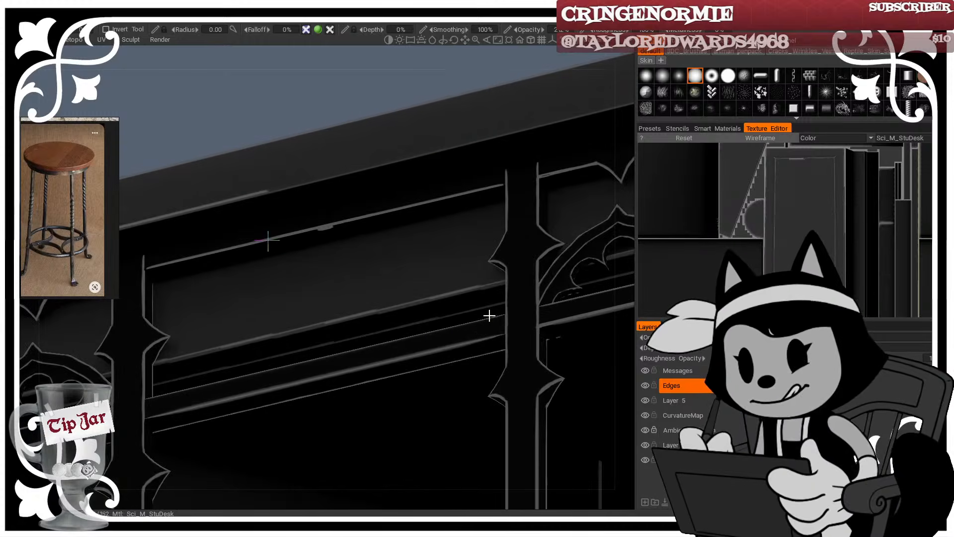
{"action": "left_click", "coordinate": [26, 299]}
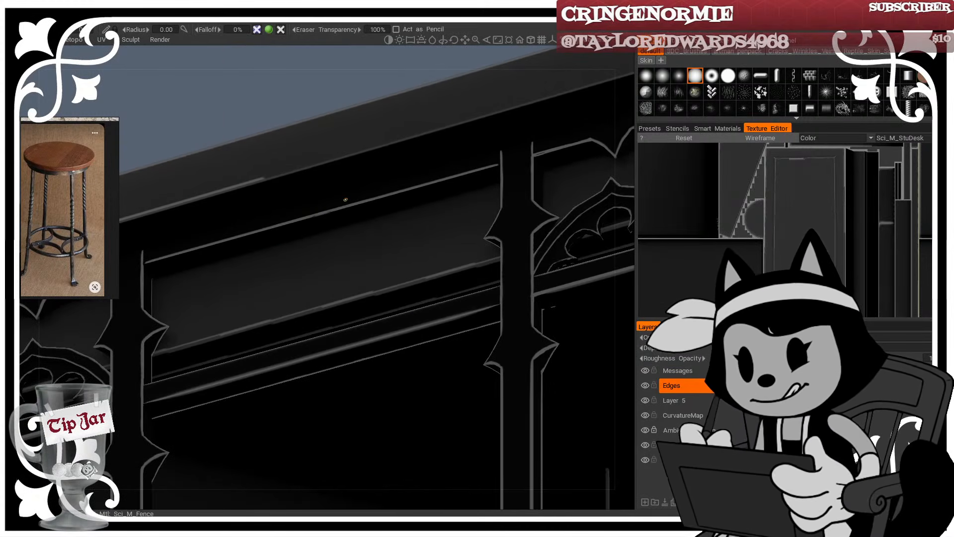
{"action": "left_click", "coordinate": [25, 99]}
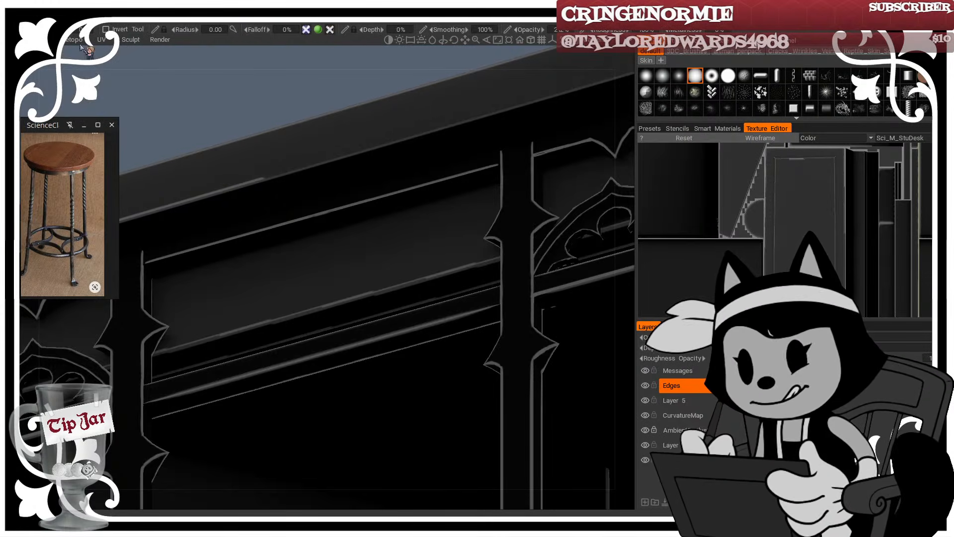
{"action": "right_click_drag", "start_coordinate": [353, 271], "coordinate": [319, 245], "text": "alt"}
{"action": "left_click_drag", "start_coordinate": [319, 245], "coordinate": [376, 291], "text": "alt"}
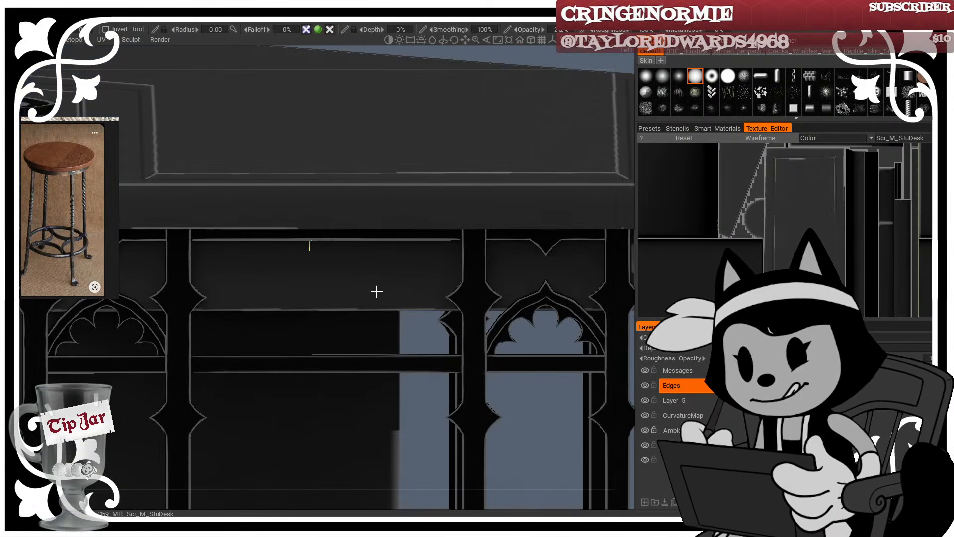
Step: Paint edge highlights down the fence post's vertical edges between the pointed ornament and the lower crossbar
{"action": "left_click", "coordinate": [530, 39]}
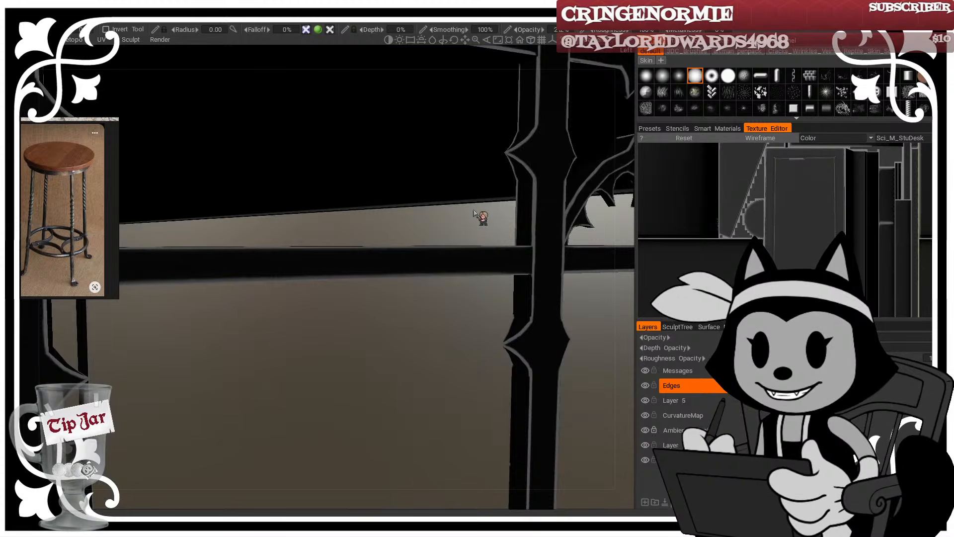
{"action": "right_click_drag", "start_coordinate": [476, 212], "coordinate": [435, 179], "text": "alt"}
{"action": "left_click_drag", "start_coordinate": [434, 257], "coordinate": [321, 207], "text": "alt"}
{"action": "right_click_drag", "start_coordinate": [321, 207], "coordinate": [356, 234], "text": "alt"}
{"action": "left_click_drag", "start_coordinate": [356, 234], "coordinate": [312, 237], "text": "alt"}
{"action": "right_click_drag", "start_coordinate": [312, 237], "coordinate": [325, 235], "text": "alt"}
{"action": "left_click_drag", "start_coordinate": [325, 235], "coordinate": [355, 251], "text": "alt"}
{"action": "right_click_drag", "start_coordinate": [355, 251], "coordinate": [423, 258], "text": "alt"}
{"action": "left_click_drag", "start_coordinate": [422, 258], "coordinate": [361, 257], "text": "alt"}
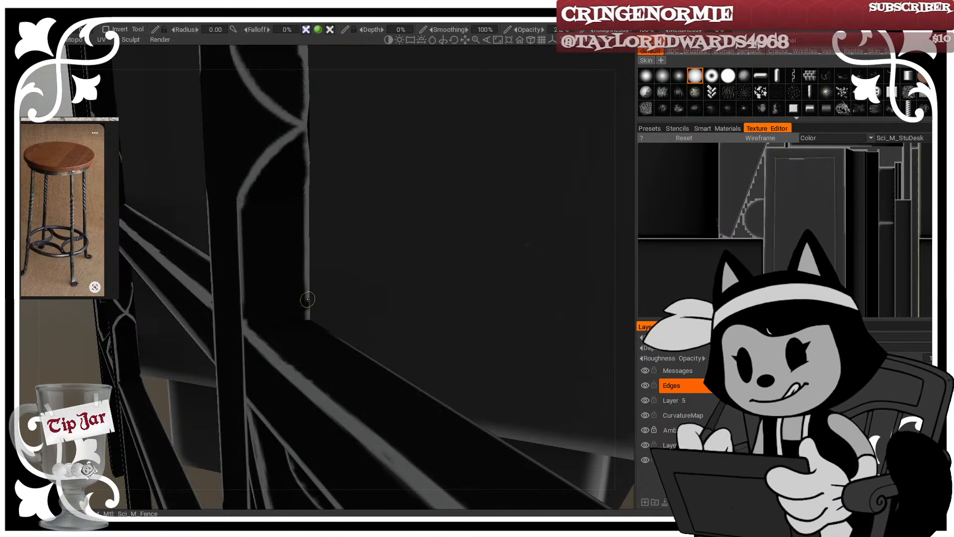
{"action": "mouse_move", "coordinate": [305, 298]}
{"action": "left_mouse_down", "text": "alt"}
{"action": "mouse_move", "coordinate": [263, 212]}
{"action": "mouse_move", "coordinate": [261, 318]}
{"action": "left_mouse_up", "text": "alt"}
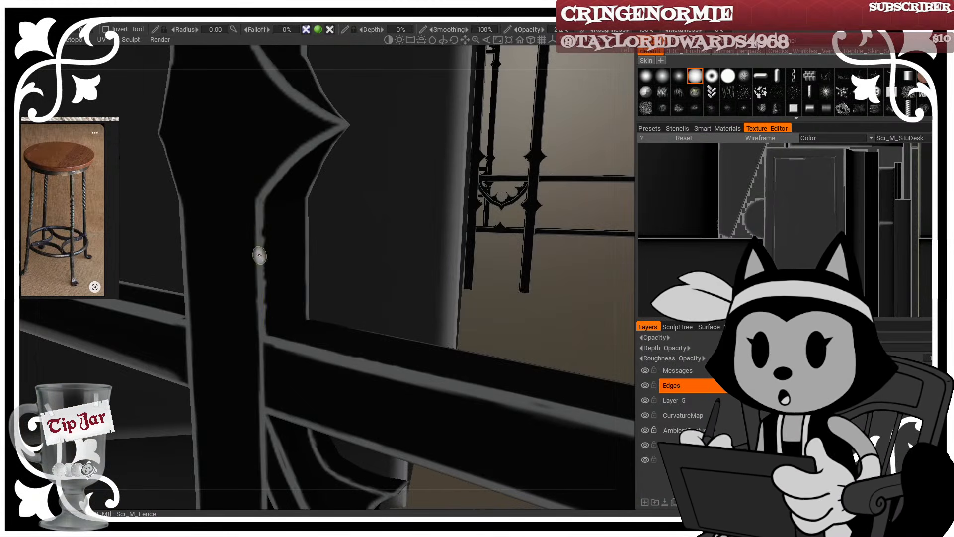
{"action": "mouse_move", "coordinate": [244, 356]}
{"action": "left_mouse_down", "text": "alt"}
{"action": "mouse_move", "coordinate": [237, 192]}
{"action": "mouse_move", "coordinate": [263, 284]}
{"action": "left_mouse_up", "text": "alt"}
{"action": "left_click_drag", "start_coordinate": [262, 230], "coordinate": [267, 319]}
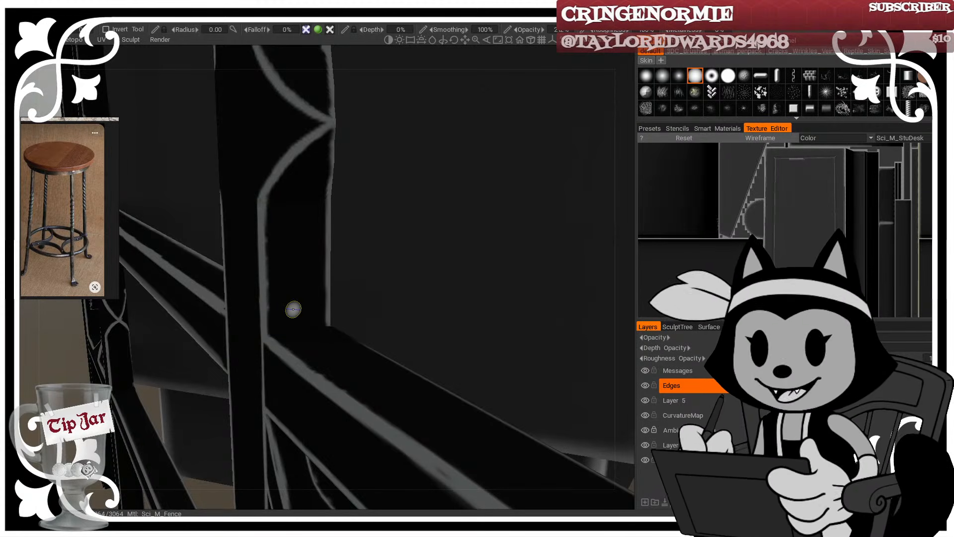
Step: Paint the edge highlight down the front corner of the post beside the traceried crossbar, between its two pointed ornaments
{"action": "scroll", "coordinate": [293, 309], "scroll_direction": "down", "scroll_amount": 6}
{"action": "left_click_drag", "start_coordinate": [287, 281], "coordinate": [355, 223], "text": "alt"}
{"action": "scroll", "coordinate": [454, 313], "scroll_direction": "up", "scroll_amount": 3}
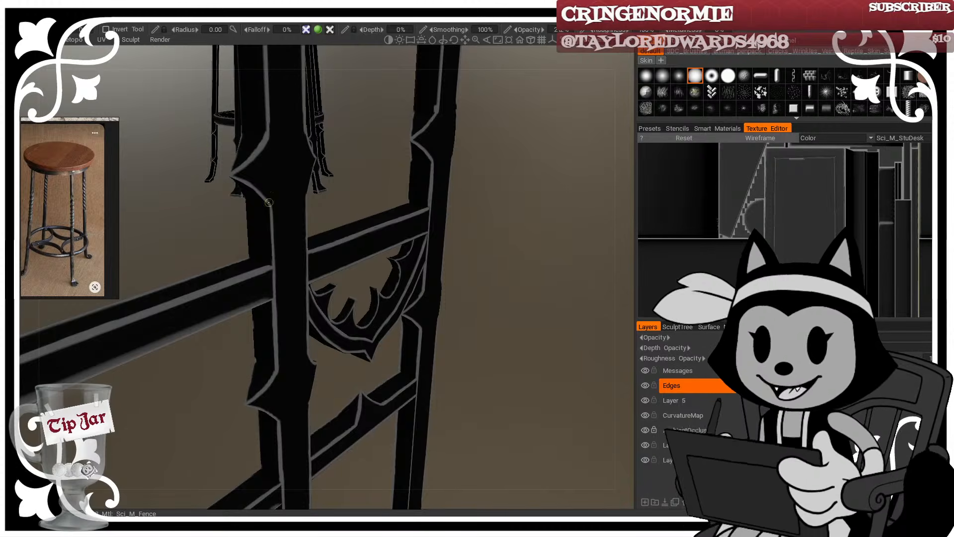
{"action": "left_click_drag", "start_coordinate": [273, 274], "coordinate": [232, 338], "text": "alt"}
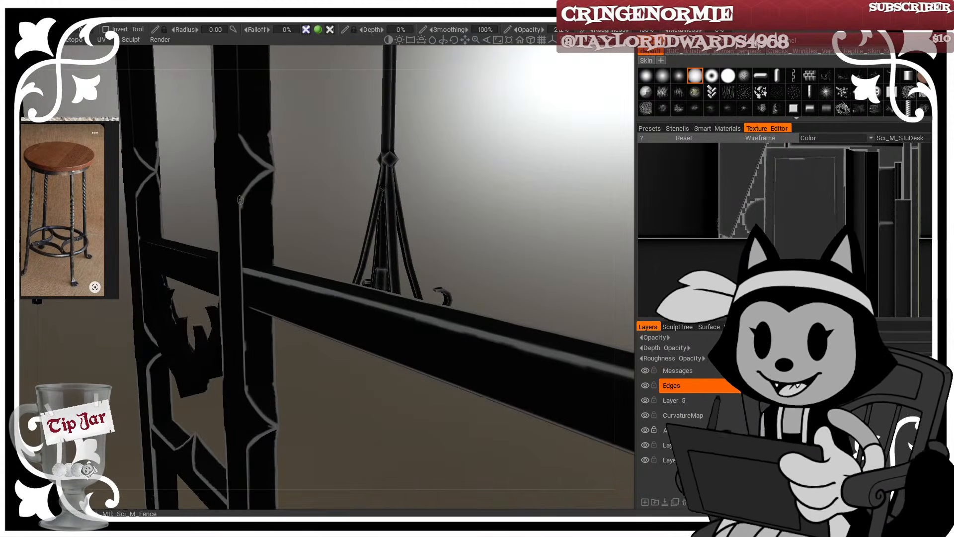
{"action": "mouse_move", "coordinate": [241, 246]}
{"action": "left_mouse_down", "text": "alt"}
{"action": "mouse_move", "coordinate": [244, 228]}
{"action": "mouse_move", "coordinate": [240, 251]}
{"action": "left_mouse_up", "text": "alt"}
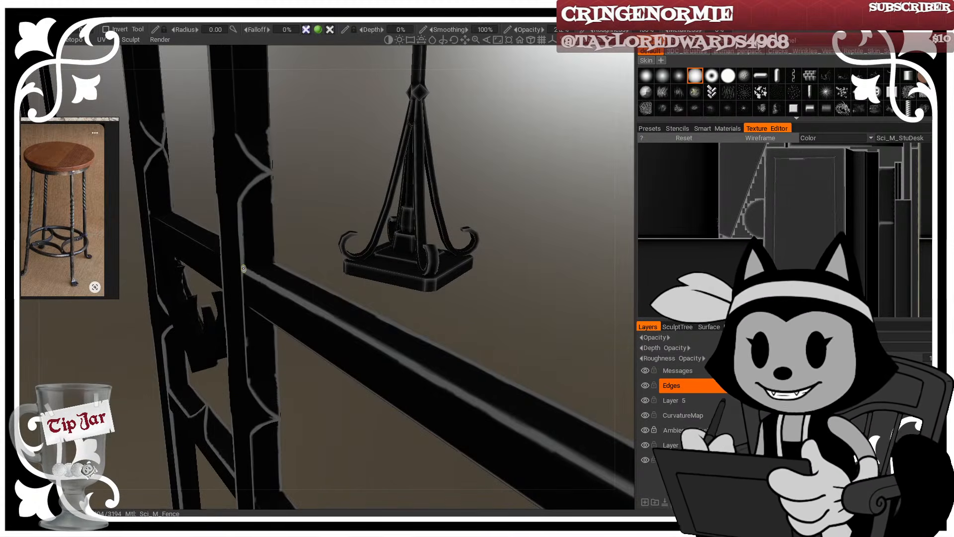
{"action": "left_click_drag", "start_coordinate": [244, 268], "coordinate": [241, 284], "text": "alt"}
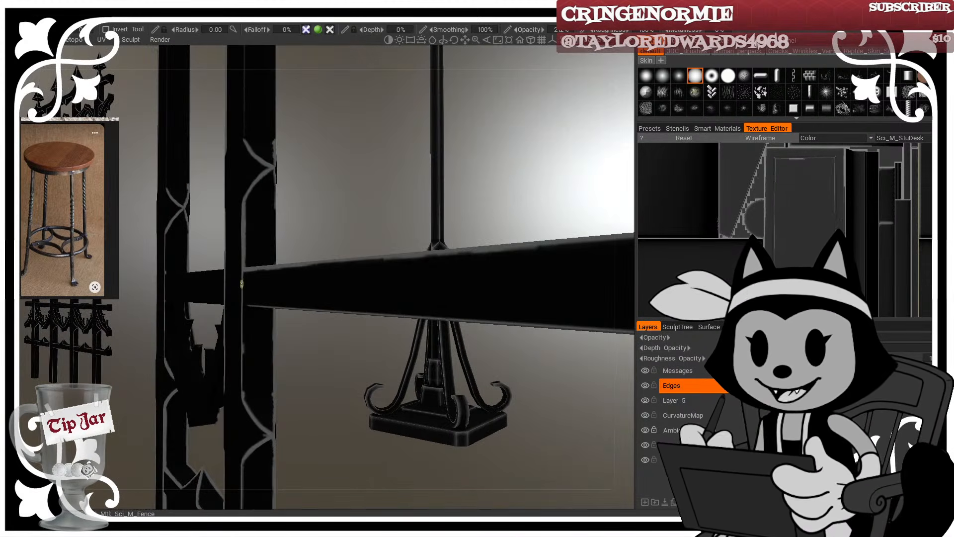
Step: Erase the highlight overspill where the fence post meets the crossbar, and return to the paint brush
{"action": "mouse_move", "coordinate": [248, 366]}
{"action": "left_mouse_down", "text": "alt"}
{"action": "mouse_move", "coordinate": [337, 379]}
{"action": "mouse_move", "coordinate": [334, 326]}
{"action": "left_mouse_up", "text": "alt"}
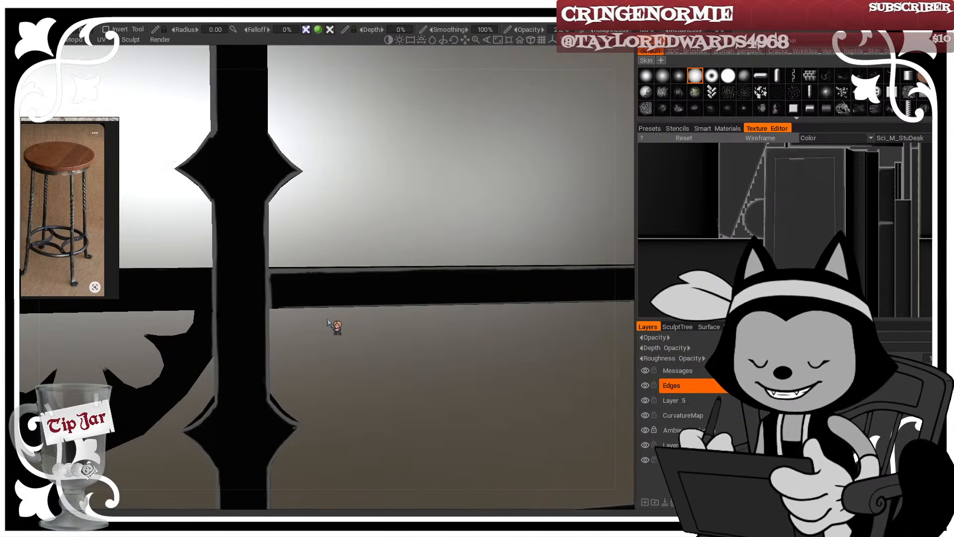
{"action": "key", "text": "e"}
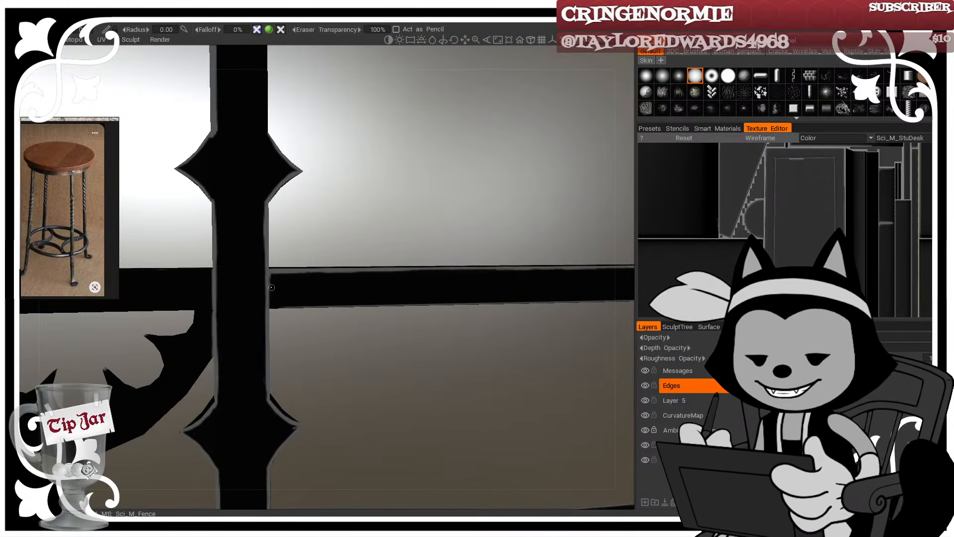
{"action": "left_click", "coordinate": [16, 93]}
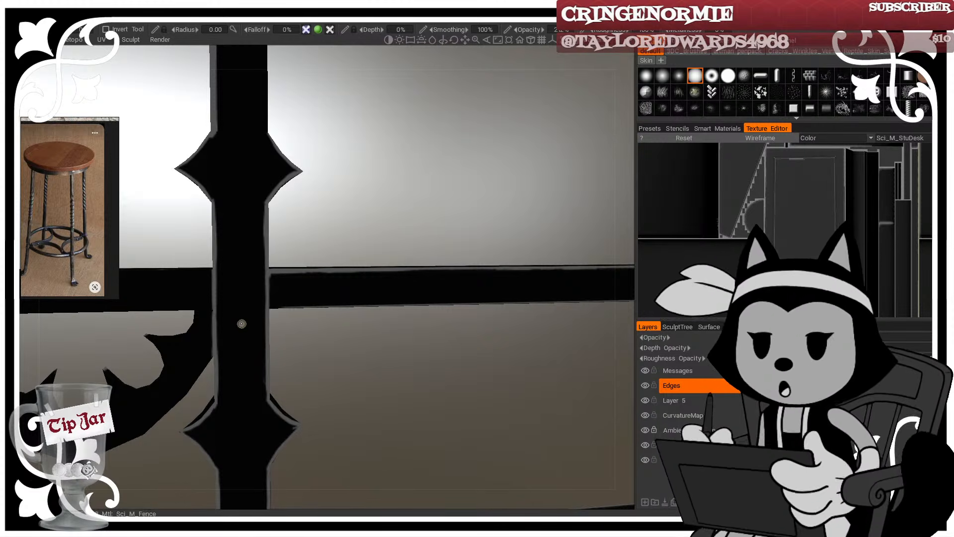
Step: Examine the edge highlights on the lower fence posts, crossbars and tracery ornament from several angles
{"action": "right_click_drag", "start_coordinate": [313, 332], "coordinate": [286, 314], "text": "alt"}
{"action": "left_click_drag", "start_coordinate": [294, 280], "coordinate": [264, 295], "text": "alt"}
{"action": "middle_click_drag", "start_coordinate": [264, 296], "coordinate": [396, 262], "text": "alt"}
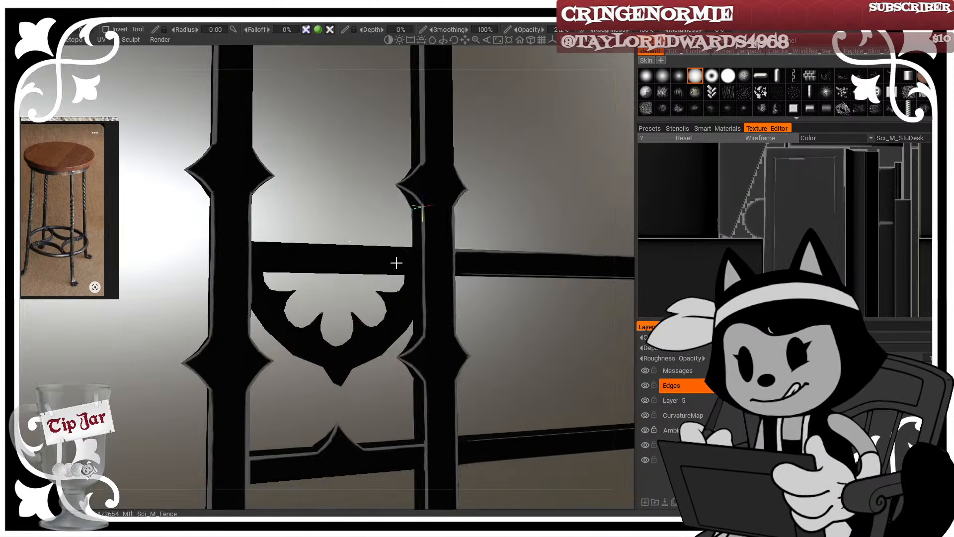
{"action": "left_click_drag", "start_coordinate": [396, 262], "coordinate": [373, 309], "text": "alt"}
{"action": "right_click_drag", "start_coordinate": [344, 309], "coordinate": [325, 301], "text": "alt"}
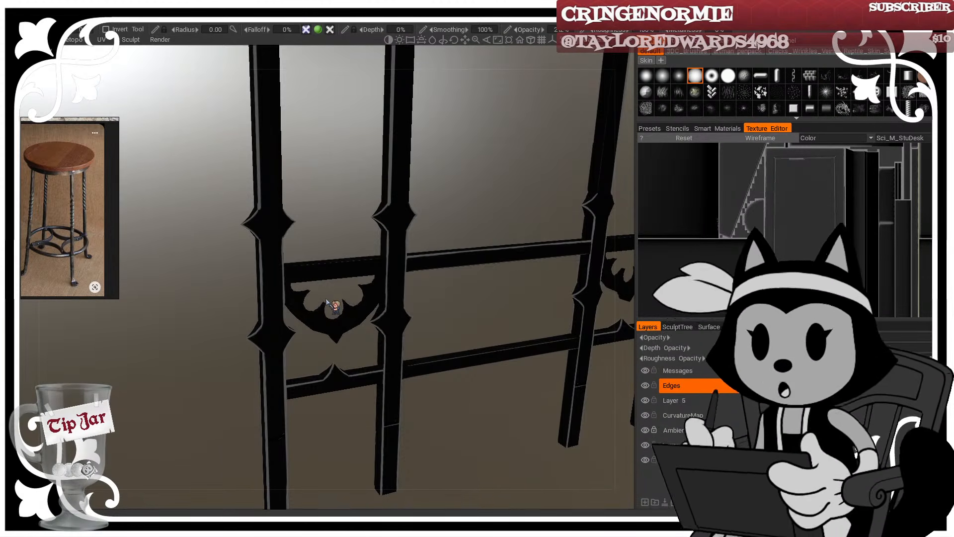
{"action": "left_click_drag", "start_coordinate": [351, 198], "coordinate": [299, 163], "text": "alt"}
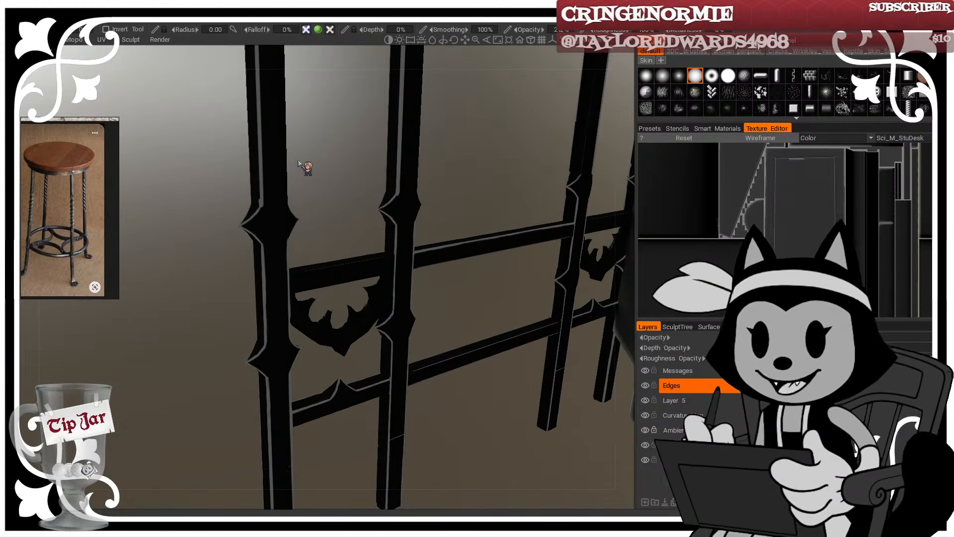
{"action": "left_click_drag", "start_coordinate": [438, 157], "coordinate": [416, 160], "text": "alt"}
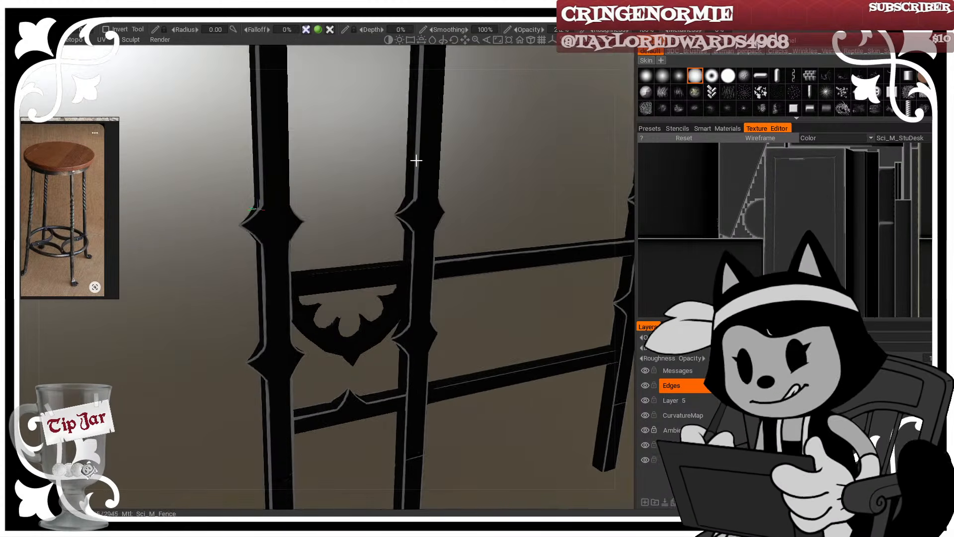
{"action": "left_click_drag", "start_coordinate": [383, 188], "coordinate": [379, 196], "text": "alt"}
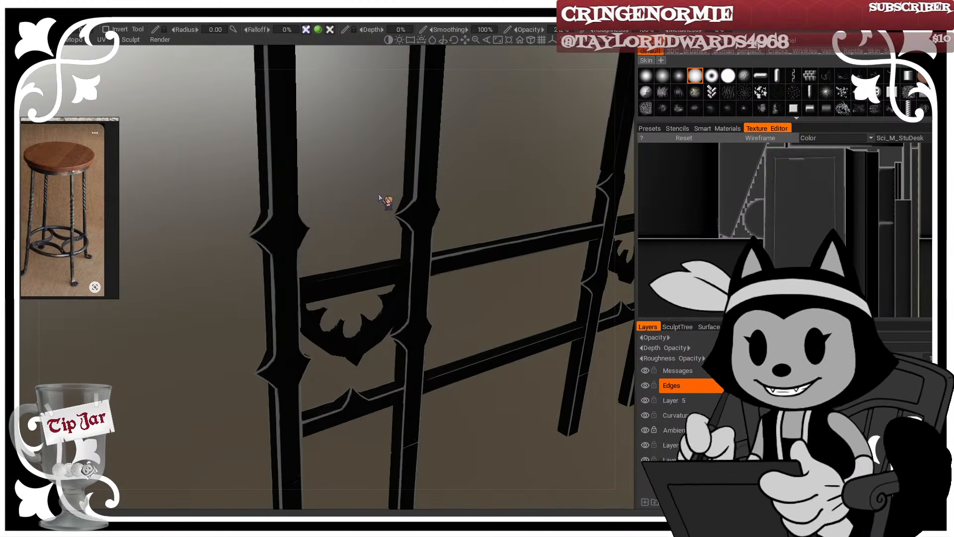
{"action": "right_click_drag", "start_coordinate": [412, 202], "coordinate": [302, 308], "text": "alt"}
{"action": "left_click_drag", "start_coordinate": [302, 308], "coordinate": [434, 317], "text": "alt"}
{"action": "left_click_drag", "start_coordinate": [401, 300], "coordinate": [348, 272], "text": "alt"}
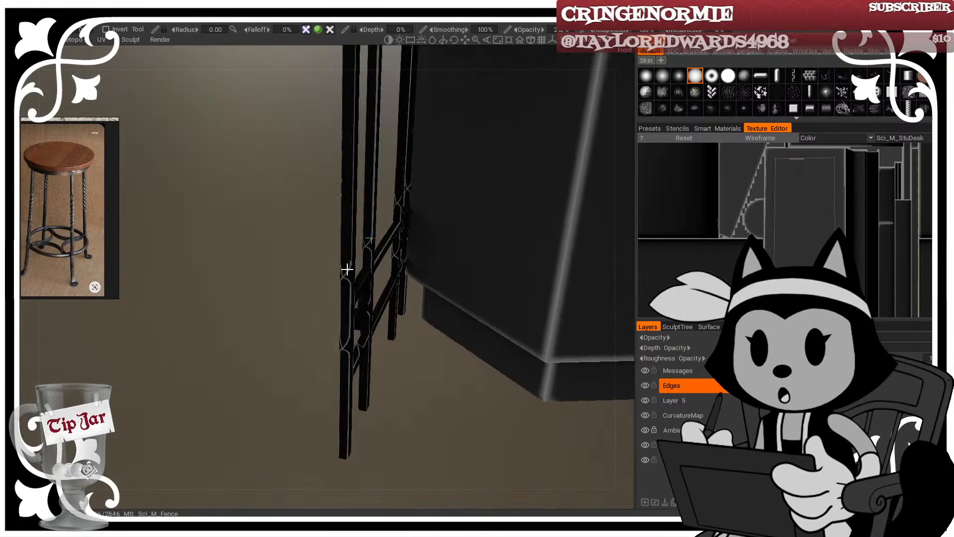
Step: Paint the edge highlight along the end post's long shaft above its pointed ornament and erase the overspill
{"action": "right_click_drag", "start_coordinate": [347, 272], "coordinate": [353, 340], "text": "alt"}
{"action": "left_click_drag", "start_coordinate": [353, 340], "coordinate": [362, 319], "text": "alt"}
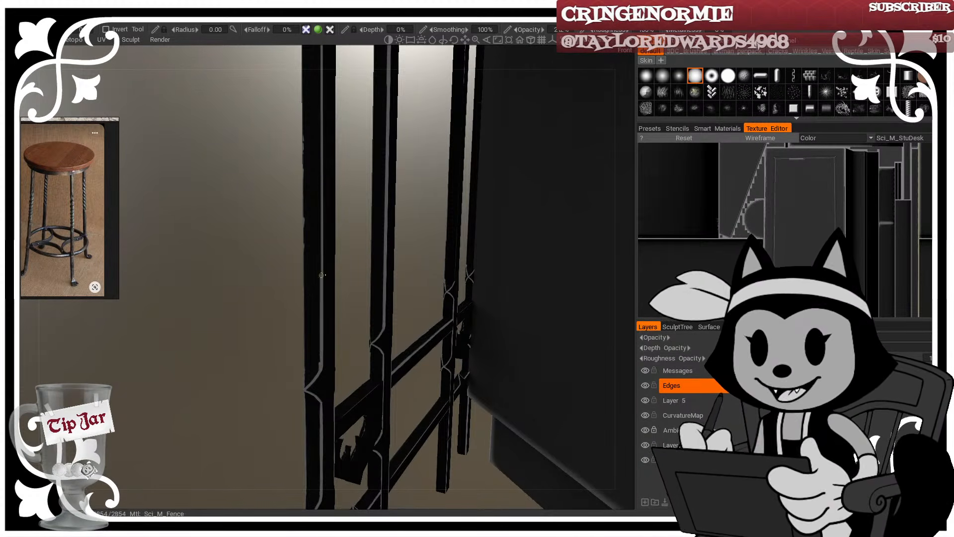
{"action": "left_click", "coordinate": [14, 282]}
{"action": "mouse_move", "coordinate": [239, 272]}
{"action": "left_mouse_down", "text": "alt"}
{"action": "mouse_move", "coordinate": [314, 261]}
{"action": "mouse_move", "coordinate": [300, 226]}
{"action": "mouse_move", "coordinate": [306, 150]}
{"action": "left_mouse_up", "text": "alt"}
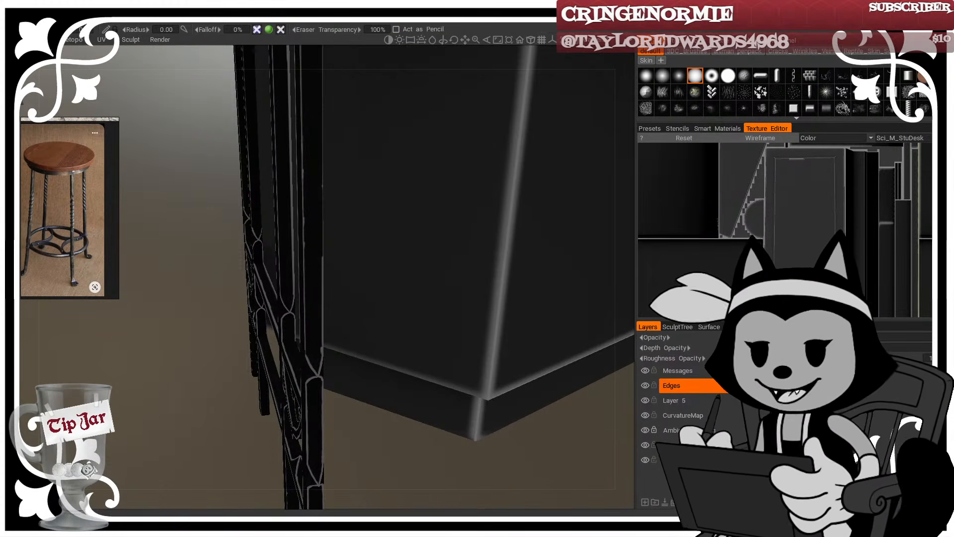
{"action": "left_click", "coordinate": [13, 102]}
Step: Touch up the highlights where the corner post's long shaft meets its lower pointed ornament, working from both sides
{"action": "mouse_move", "coordinate": [341, 249]}
{"action": "left_mouse_down", "text": "alt"}
{"action": "mouse_move", "coordinate": [366, 232]}
{"action": "mouse_move", "coordinate": [357, 258]}
{"action": "left_mouse_up", "text": "alt"}
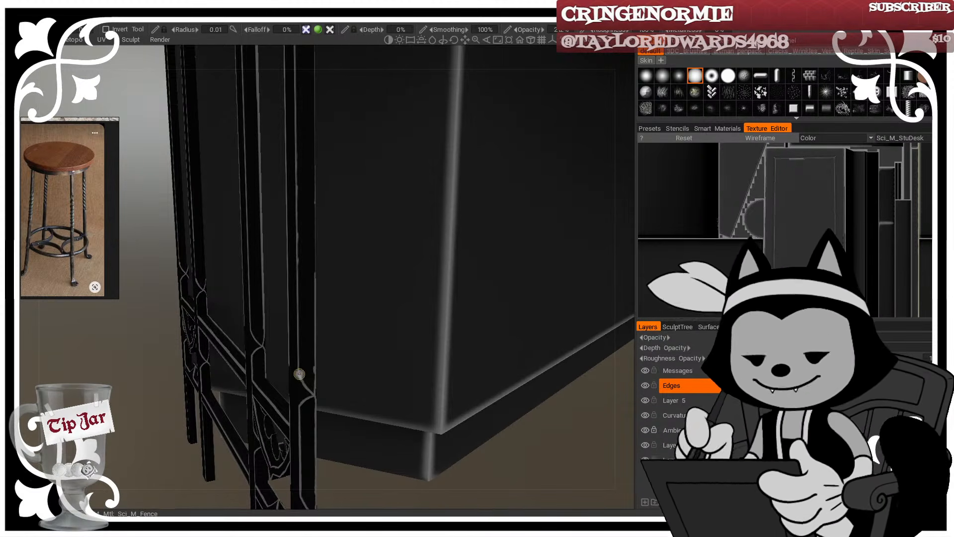
{"action": "left_click_drag", "start_coordinate": [343, 472], "coordinate": [547, 477], "text": "alt"}
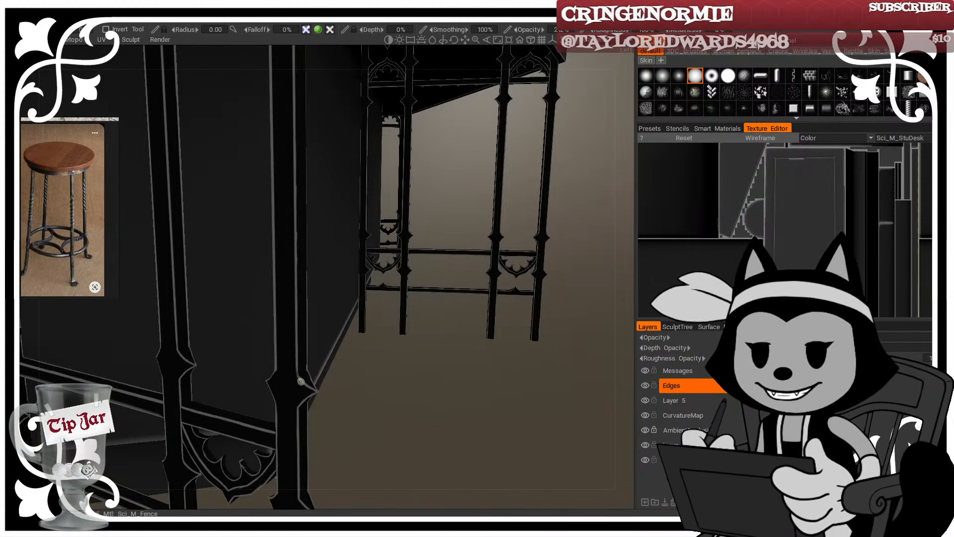
{"action": "left_click_drag", "start_coordinate": [365, 403], "coordinate": [443, 412], "text": "alt"}
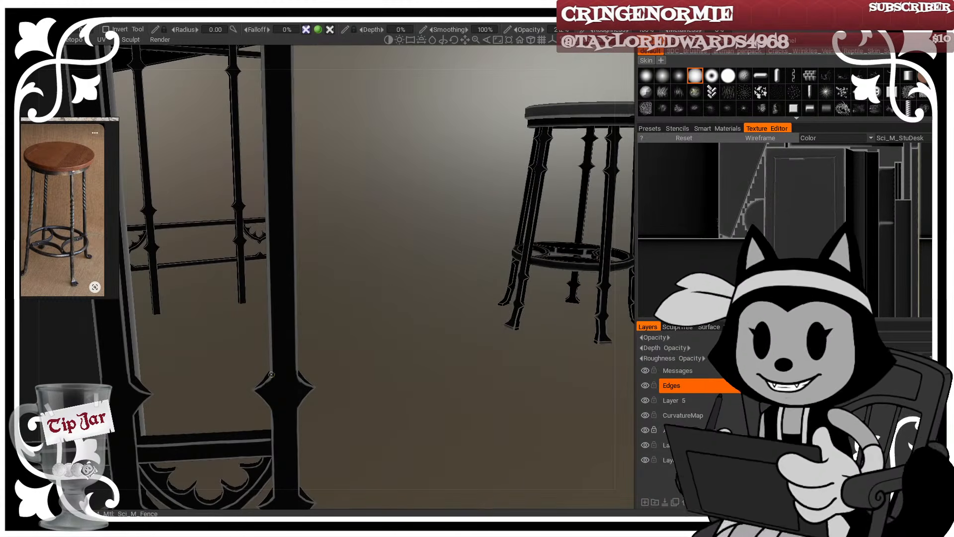
{"action": "left_click_drag", "start_coordinate": [449, 341], "coordinate": [332, 309], "text": "alt"}
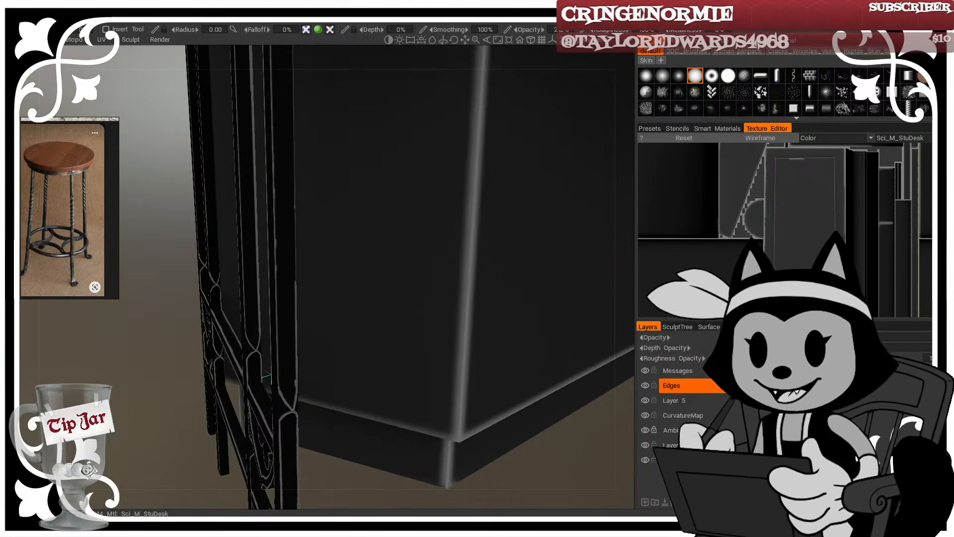
{"action": "middle_click_drag", "start_coordinate": [332, 308], "coordinate": [422, 381], "text": "alt"}
{"action": "left_click_drag", "start_coordinate": [423, 381], "coordinate": [296, 358], "text": "alt"}
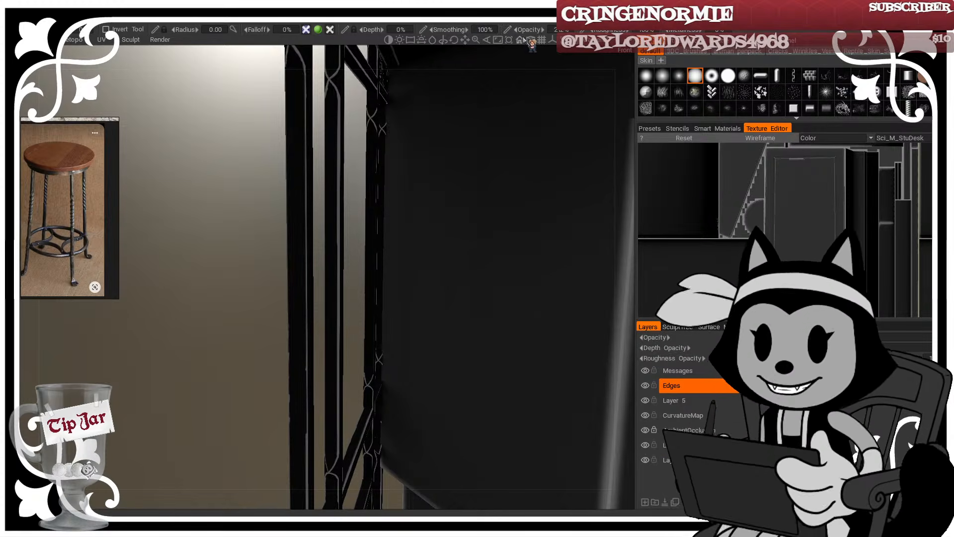
Step: Switch the view projection and paint the edge highlight down the outer post's shaft below its upper pointed ornament
{"action": "left_click", "coordinate": [530, 40]}
{"action": "left_click_drag", "start_coordinate": [369, 304], "coordinate": [386, 312], "text": "alt"}
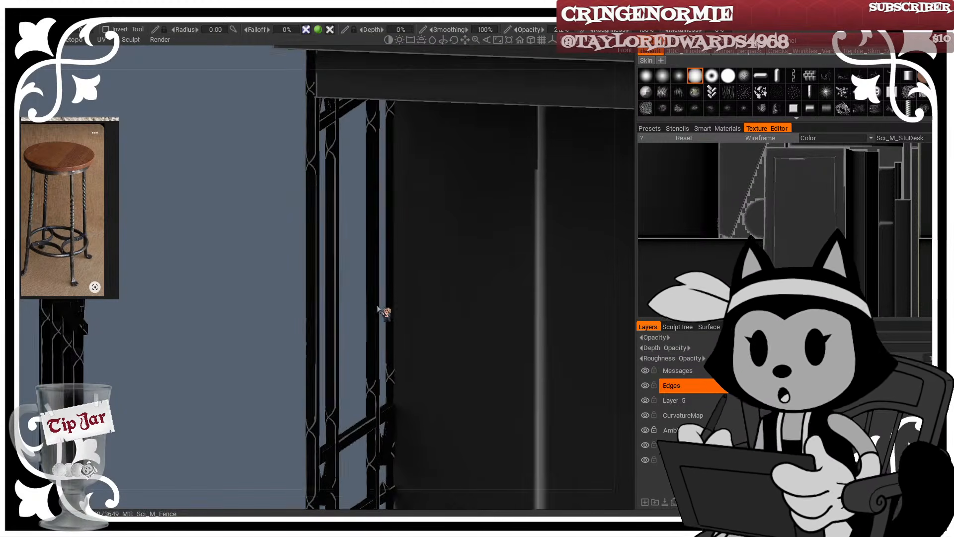
{"action": "right_click_drag", "start_coordinate": [386, 312], "coordinate": [428, 334], "text": "alt"}
{"action": "middle_click_drag", "start_coordinate": [428, 334], "coordinate": [436, 306], "text": "alt"}
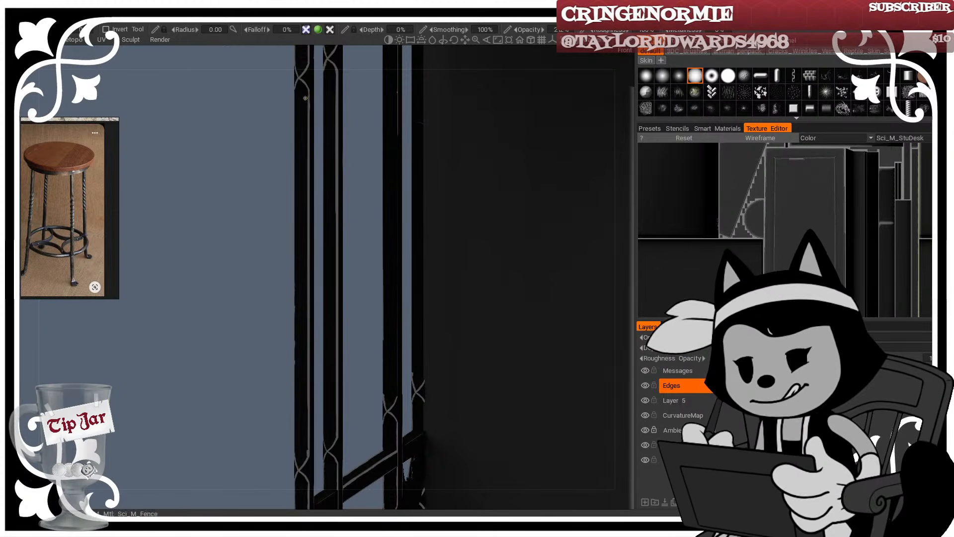
{"action": "left_click_drag", "start_coordinate": [271, 161], "coordinate": [332, 150]}
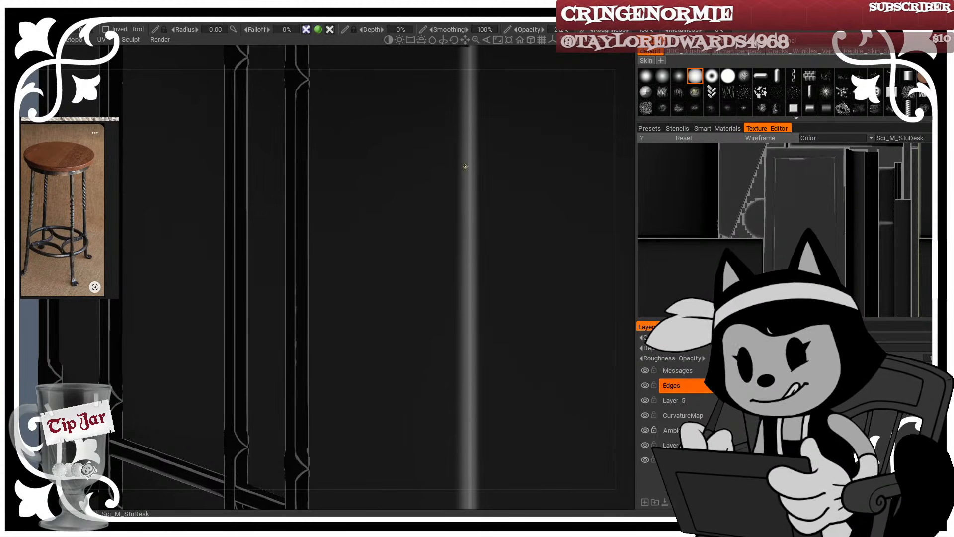
Step: Repaint the edge highlight down the outer post's long shaft between its two pointed ornaments and switch the view projection
{"action": "right_click_drag", "start_coordinate": [377, 216], "coordinate": [337, 219], "text": "alt"}
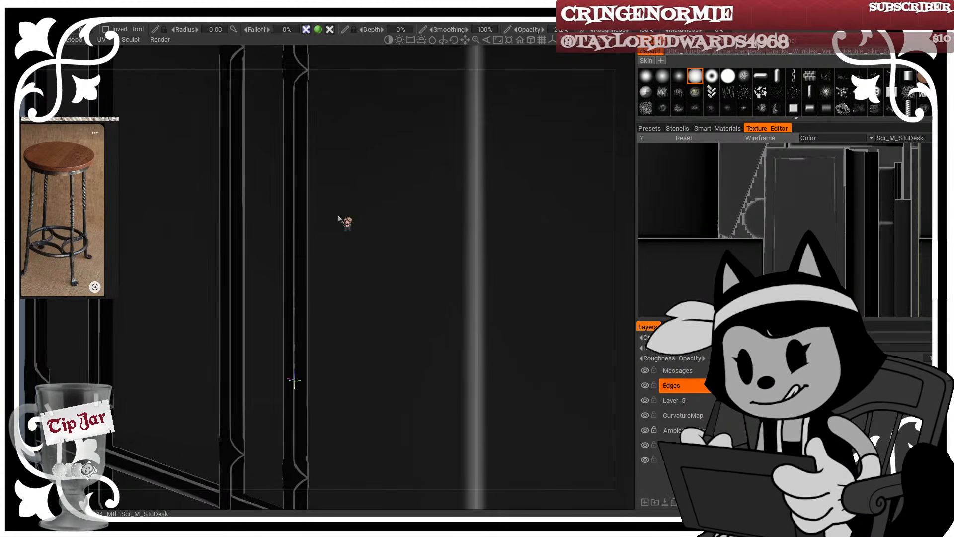
{"action": "middle_click_drag", "start_coordinate": [347, 221], "coordinate": [389, 206]}
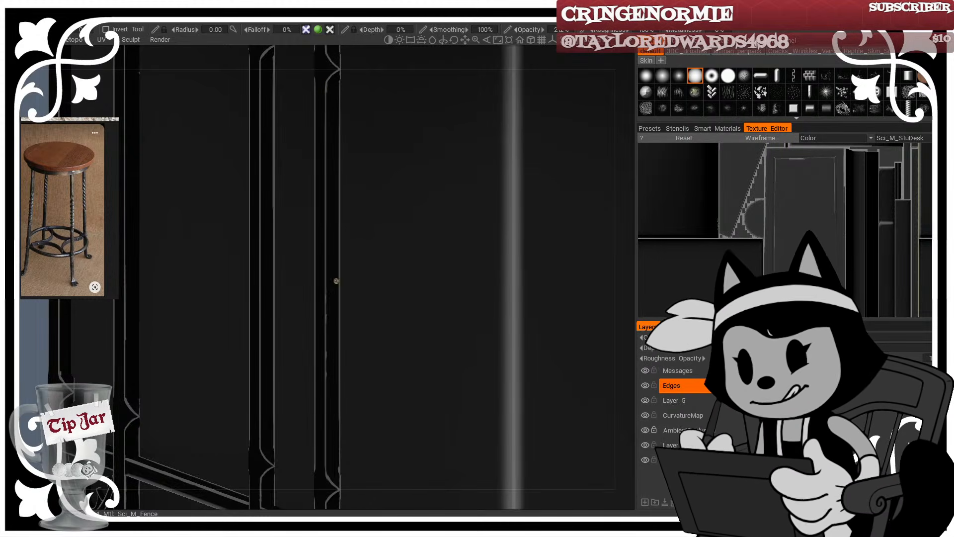
{"action": "left_click_drag", "start_coordinate": [343, 116], "coordinate": [333, 113], "text": "alt"}
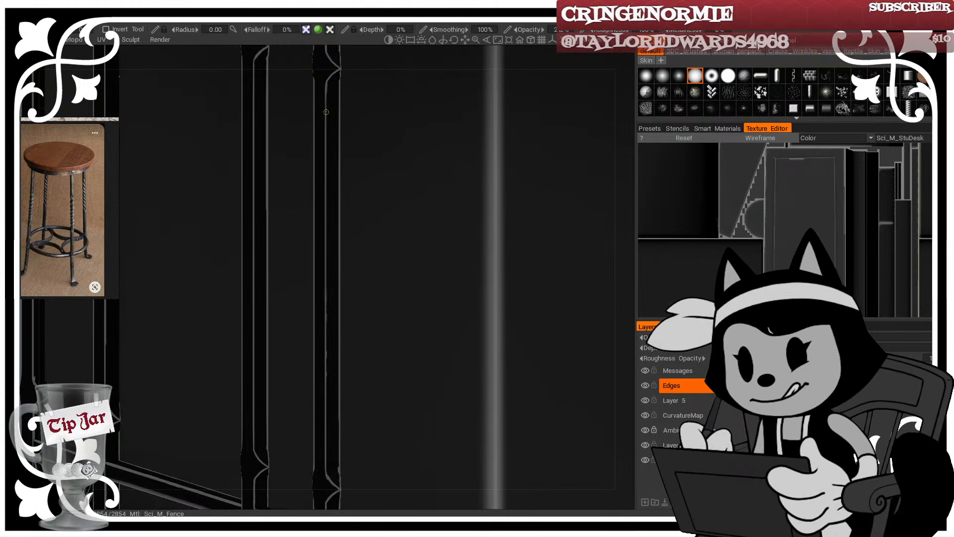
{"action": "left_click_drag", "start_coordinate": [368, 363], "coordinate": [351, 240], "text": "alt"}
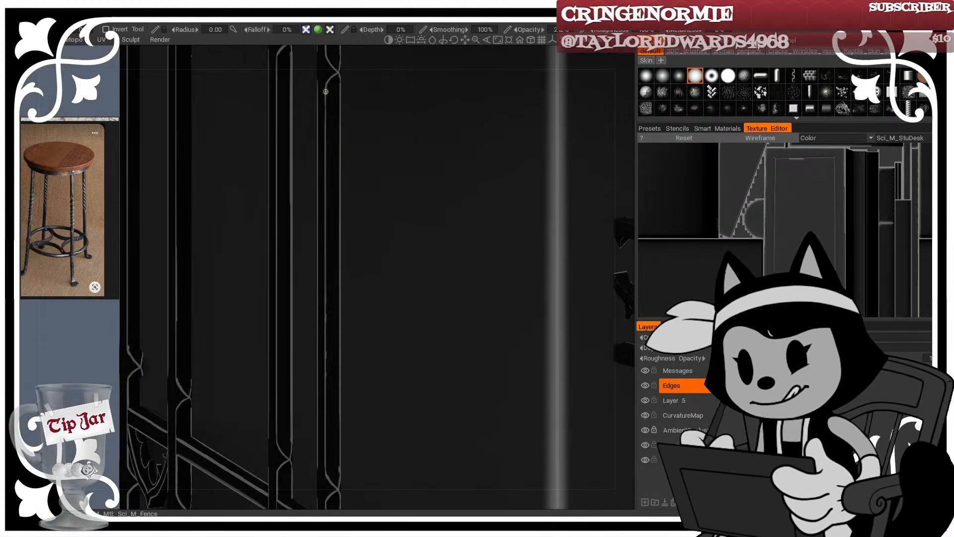
{"action": "left_click_drag", "start_coordinate": [326, 108], "coordinate": [326, 470]}
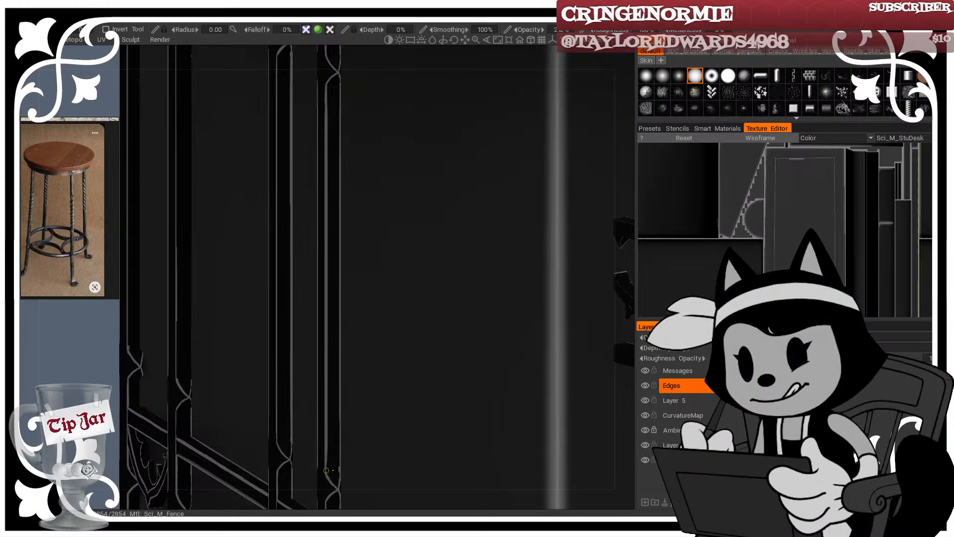
{"action": "key", "text": "ctrl+z"}
{"action": "left_click_drag", "start_coordinate": [326, 98], "coordinate": [327, 476]}
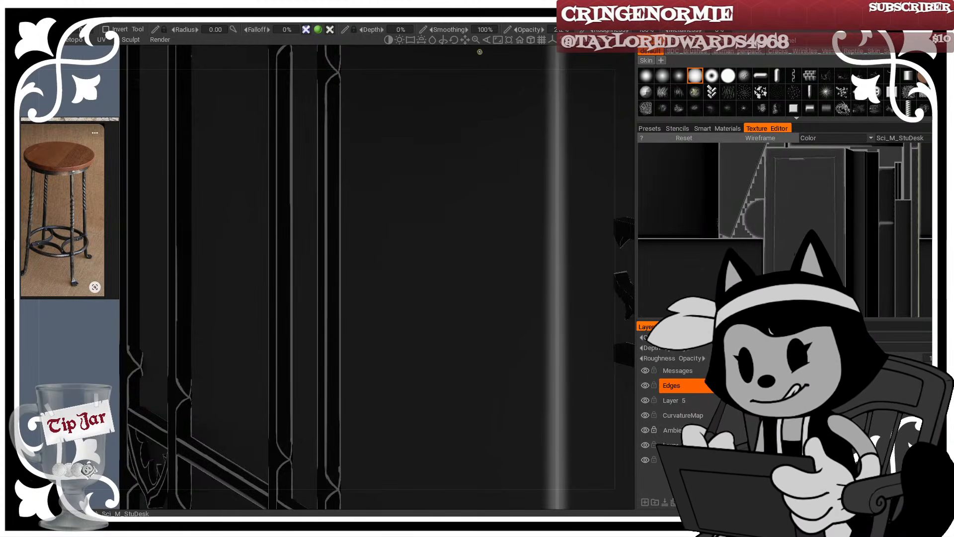
{"action": "left_click", "coordinate": [531, 40]}
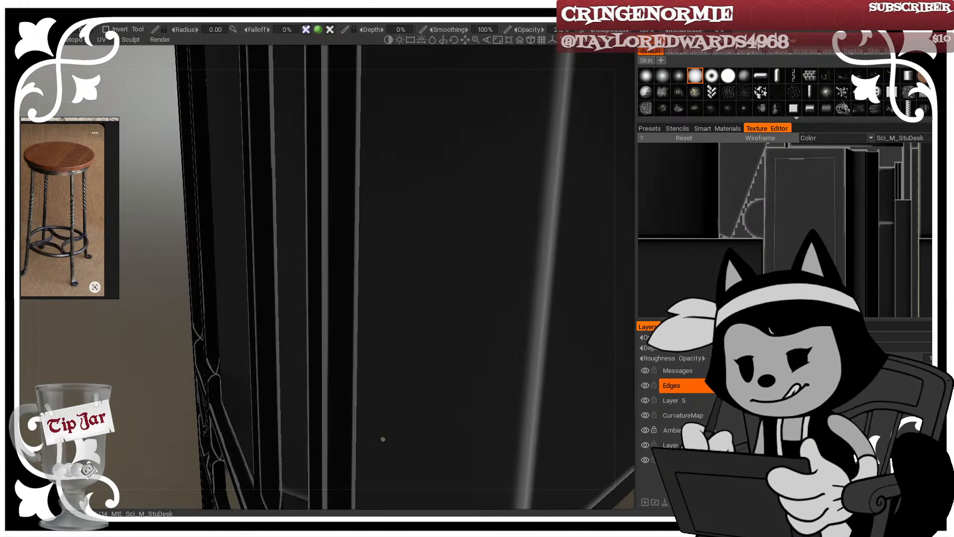
Step: Paint the edge highlight down the fence post's lower leg, starting just below its pointed ornament
{"action": "scroll", "coordinate": [323, 317], "scroll_direction": "down", "scroll_amount": 4}
{"action": "left_click_drag", "start_coordinate": [324, 317], "coordinate": [378, 302], "text": "alt"}
{"action": "middle_click_drag", "start_coordinate": [378, 302], "coordinate": [312, 313], "text": "alt"}
{"action": "scroll", "coordinate": [312, 315], "scroll_direction": "down", "scroll_amount": 5}
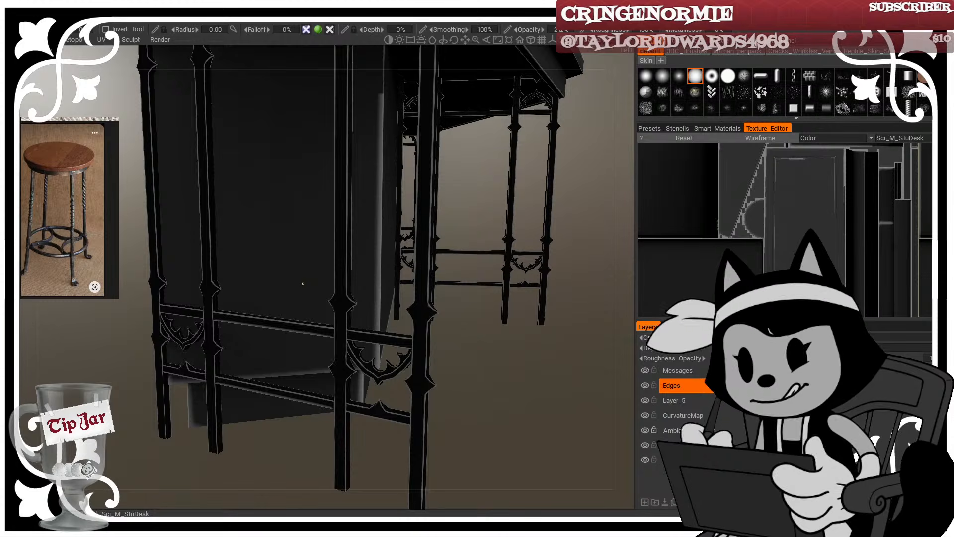
{"action": "left_click_drag", "start_coordinate": [501, 459], "coordinate": [498, 457]}
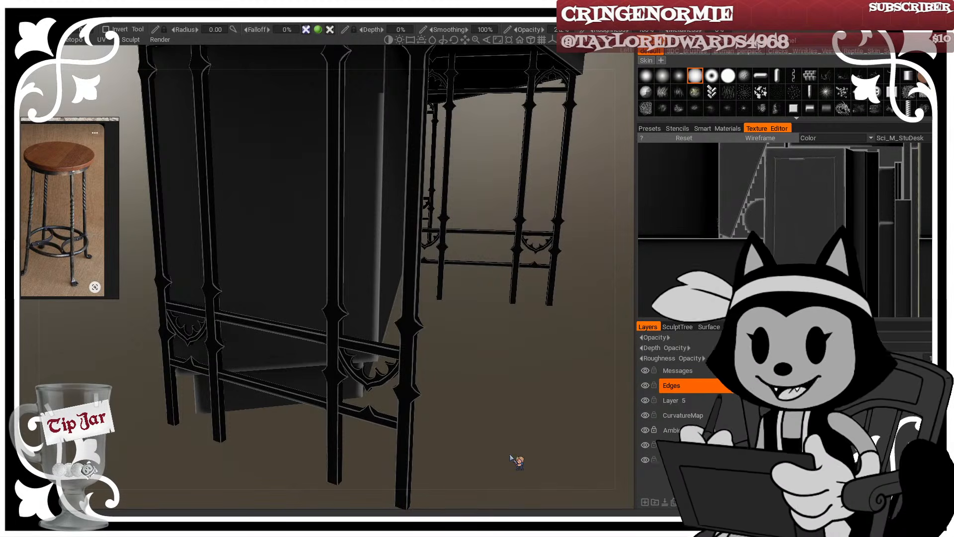
{"action": "left_click_drag", "start_coordinate": [510, 456], "coordinate": [480, 453]}
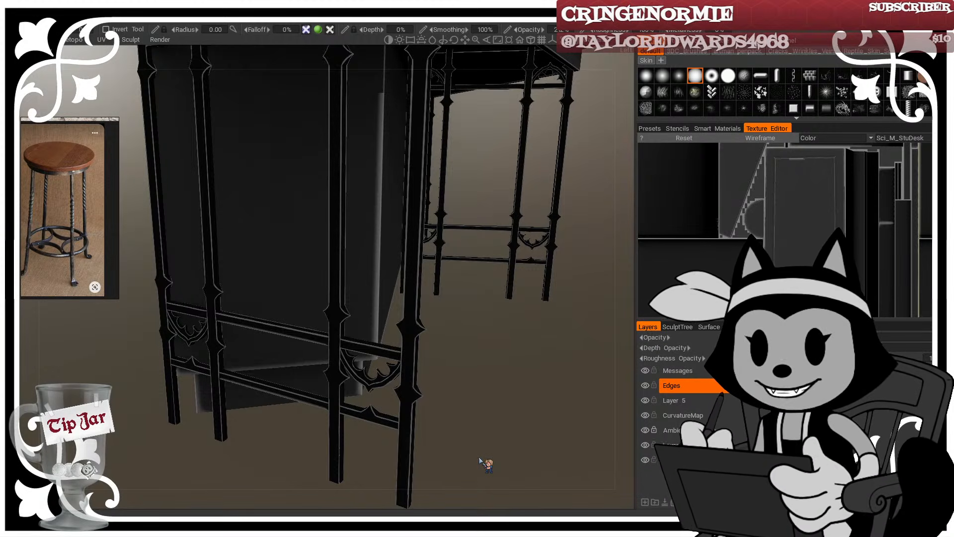
{"action": "left_click_drag", "start_coordinate": [480, 462], "coordinate": [426, 353]}
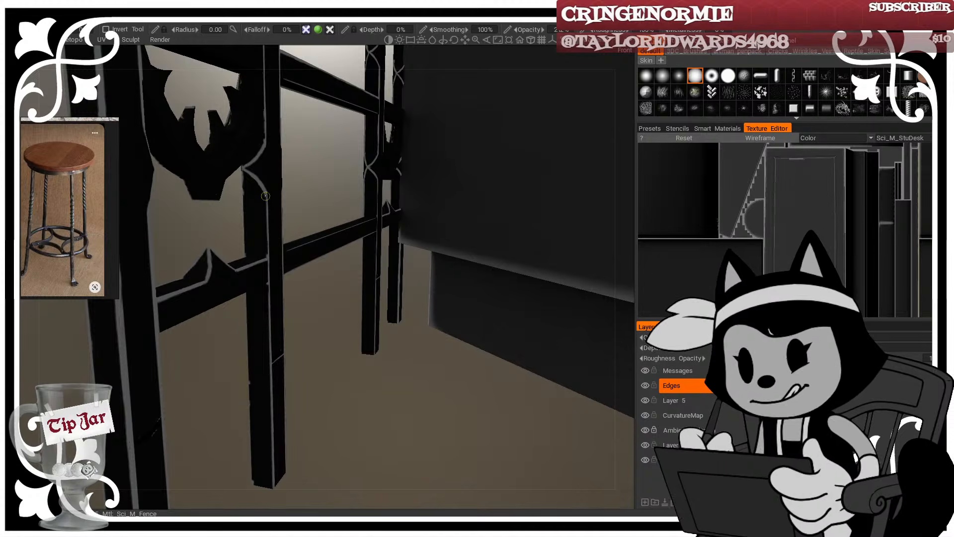
{"action": "left_click_drag", "start_coordinate": [265, 196], "coordinate": [268, 299]}
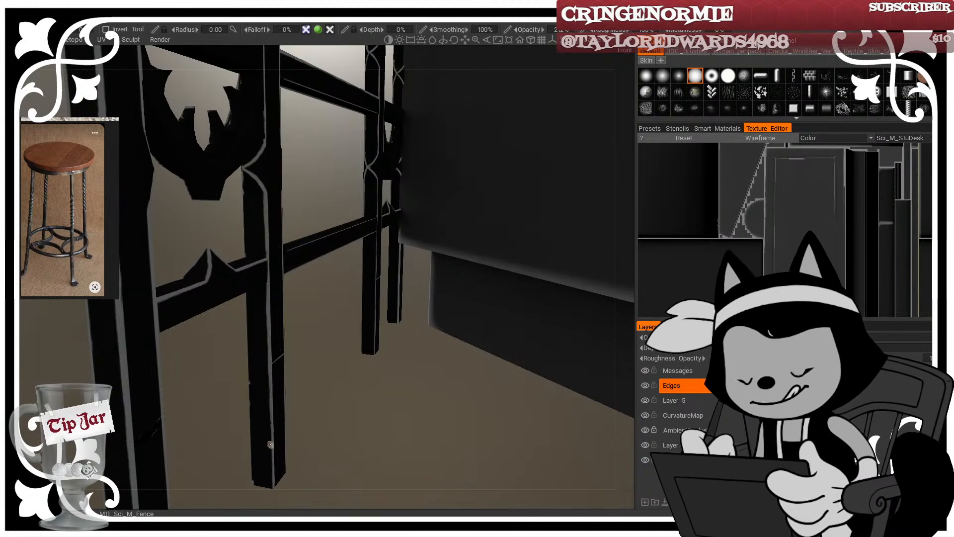
Step: Switch the view projection and examine the desk, stool and fence highlights from farther away
{"action": "left_click_drag", "start_coordinate": [313, 440], "coordinate": [227, 422]}
{"action": "left_click_drag", "start_coordinate": [336, 328], "coordinate": [324, 284]}
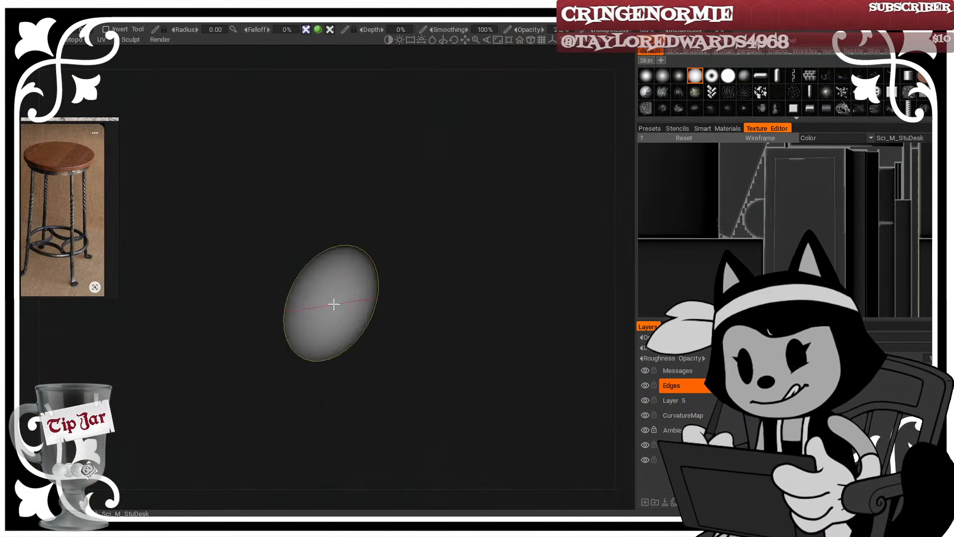
{"action": "mouse_move", "coordinate": [512, 117]}
{"action": "left_mouse_down"}
{"action": "mouse_move", "coordinate": [545, 66]}
{"action": "mouse_move", "coordinate": [530, 59]}
{"action": "left_mouse_up"}
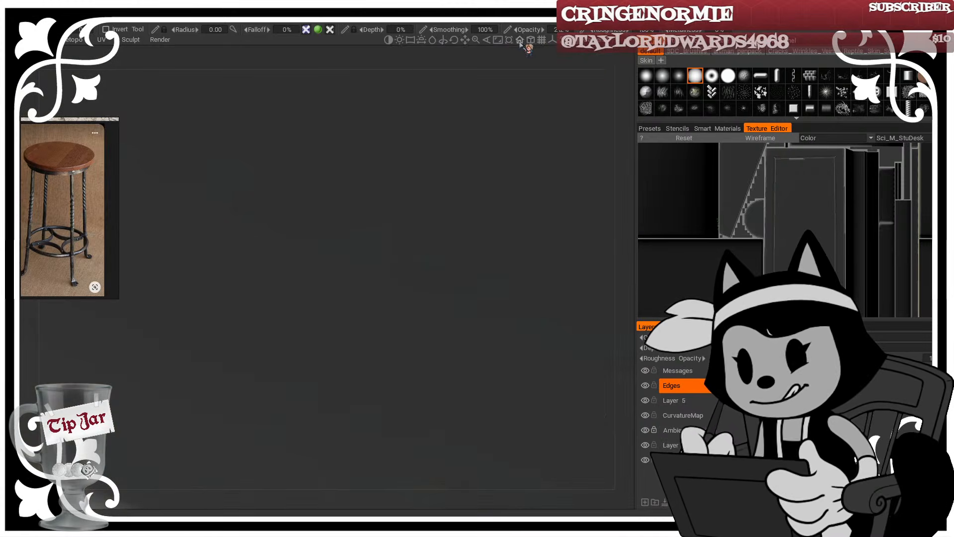
{"action": "left_click", "coordinate": [532, 41]}
{"action": "left_click", "coordinate": [532, 41]}
{"action": "left_click_drag", "start_coordinate": [453, 244], "coordinate": [437, 182]}
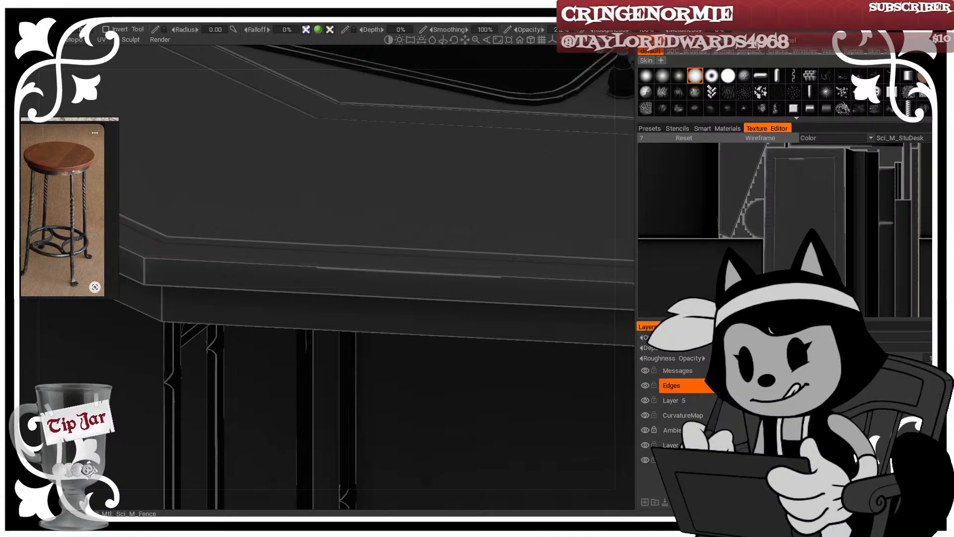
{"action": "left_click", "coordinate": [532, 40]}
{"action": "left_click_drag", "start_coordinate": [534, 267], "coordinate": [345, 300], "text": "alt"}
{"action": "right_click_drag", "start_coordinate": [241, 155], "coordinate": [263, 247], "text": "alt"}
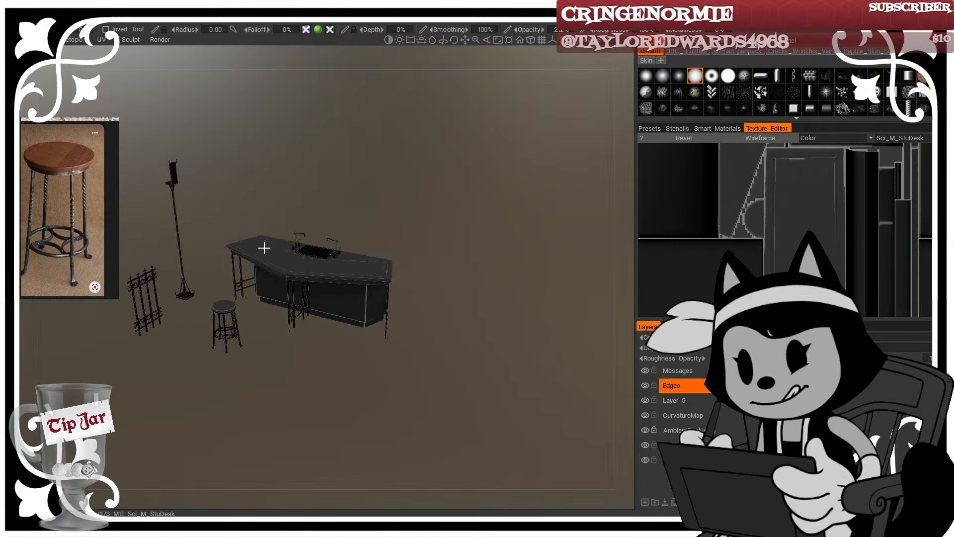
{"action": "right_click_drag", "start_coordinate": [321, 318], "coordinate": [336, 334], "text": "alt"}
{"action": "left_click_drag", "start_coordinate": [336, 333], "coordinate": [281, 307], "text": "alt"}
{"action": "right_click_drag", "start_coordinate": [281, 307], "coordinate": [343, 390], "text": "alt"}
{"action": "left_click_drag", "start_coordinate": [344, 390], "coordinate": [402, 356], "text": "alt"}
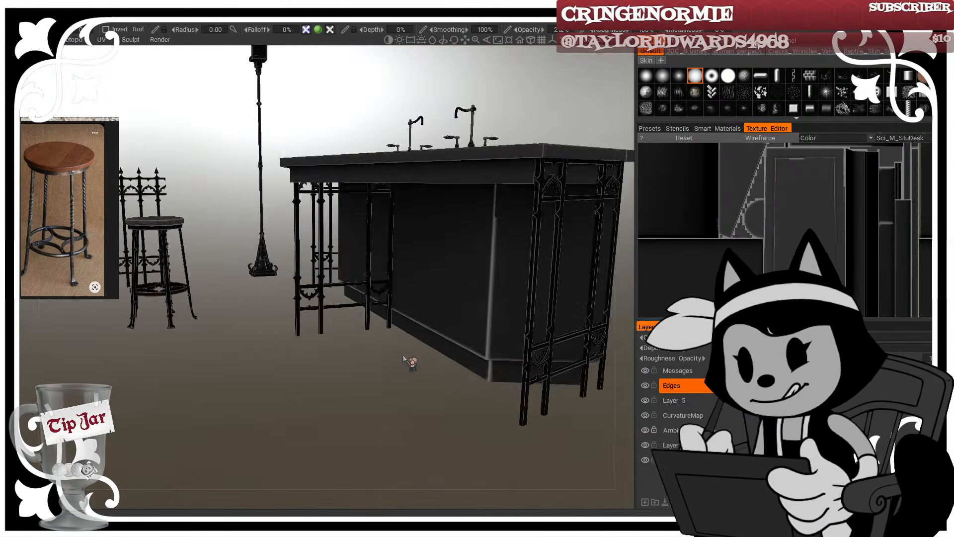
Step: Paint highlights along the upper and lower edges of the long bottom crossbar between the fence's inner posts
{"action": "right_click_drag", "start_coordinate": [403, 355], "coordinate": [441, 384], "text": "alt"}
{"action": "left_click_drag", "start_coordinate": [417, 388], "coordinate": [376, 383], "text": "alt"}
{"action": "right_click_drag", "start_coordinate": [376, 384], "coordinate": [356, 381], "text": "alt"}
{"action": "left_click_drag", "start_coordinate": [330, 243], "coordinate": [345, 242], "text": "alt"}
{"action": "right_click_drag", "start_coordinate": [344, 242], "coordinate": [362, 262], "text": "alt"}
{"action": "middle_click_drag", "start_coordinate": [439, 338], "coordinate": [345, 294], "text": "alt"}
{"action": "middle_click_drag", "start_coordinate": [401, 352], "coordinate": [360, 357], "text": "alt"}
{"action": "right_click_drag", "start_coordinate": [360, 356], "coordinate": [355, 426], "text": "alt"}
{"action": "left_click_drag", "start_coordinate": [138, 354], "coordinate": [572, 354]}
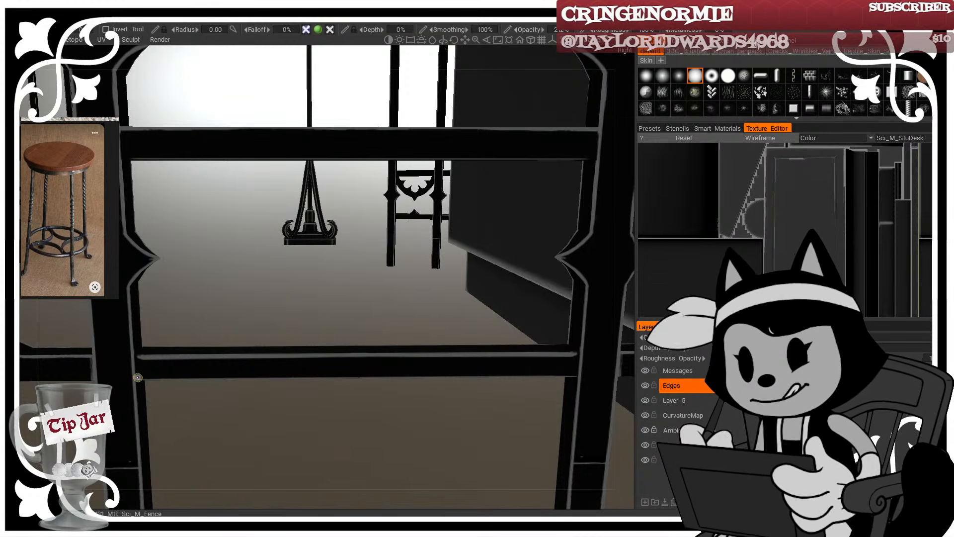
{"action": "left_click_drag", "start_coordinate": [138, 378], "coordinate": [456, 379]}
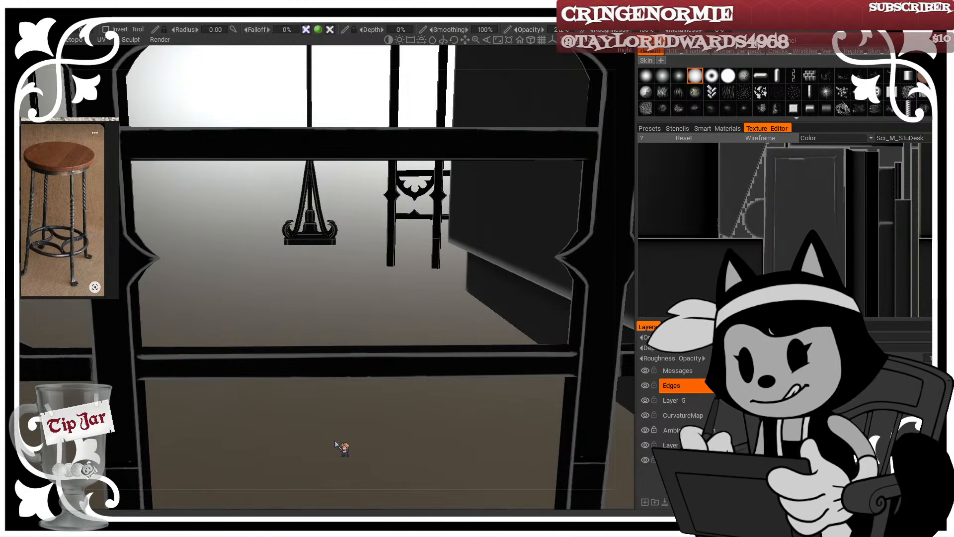
Step: Paint the highlight along the bottom edge of the short peaked crossbar below the tracery ornament
{"action": "middle_click_drag", "start_coordinate": [294, 422], "coordinate": [560, 297]}
{"action": "middle_click_drag", "start_coordinate": [411, 273], "coordinate": [401, 366]}
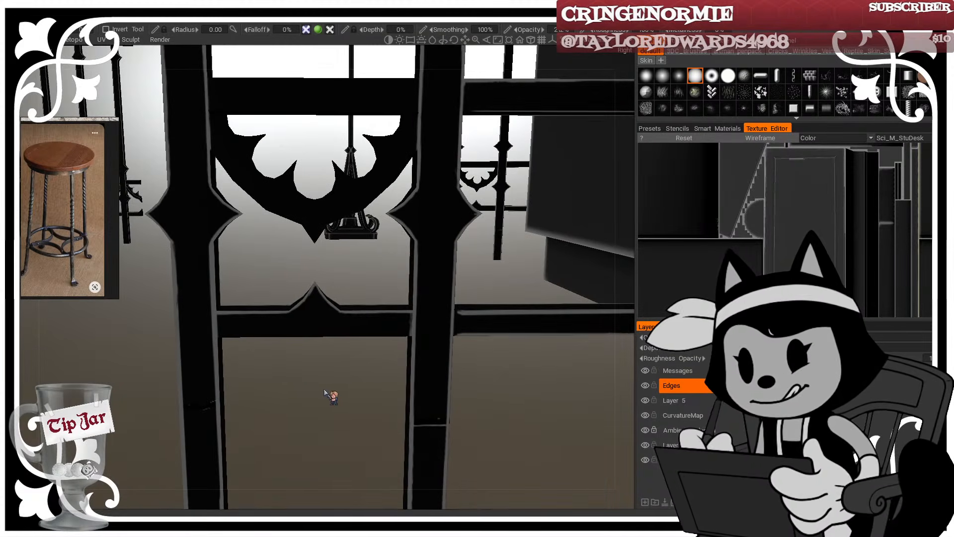
{"action": "right_click_drag", "start_coordinate": [325, 389], "coordinate": [339, 392]}
{"action": "mouse_move", "coordinate": [341, 393]}
{"action": "left_mouse_down"}
{"action": "mouse_move", "coordinate": [322, 425]}
{"action": "mouse_move", "coordinate": [331, 422]}
{"action": "mouse_move", "coordinate": [328, 411]}
{"action": "mouse_move", "coordinate": [318, 426]}
{"action": "left_mouse_up"}
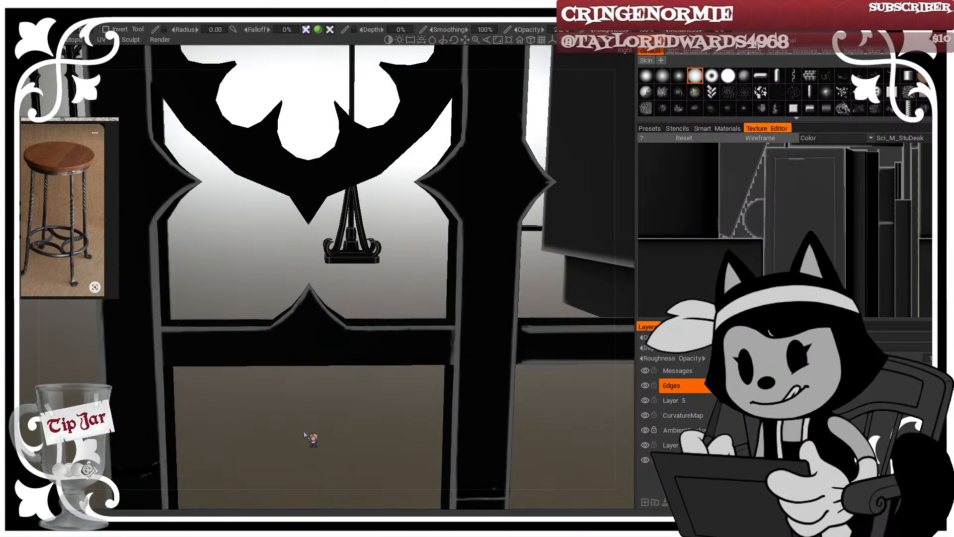
{"action": "left_click_drag", "start_coordinate": [164, 365], "coordinate": [446, 365]}
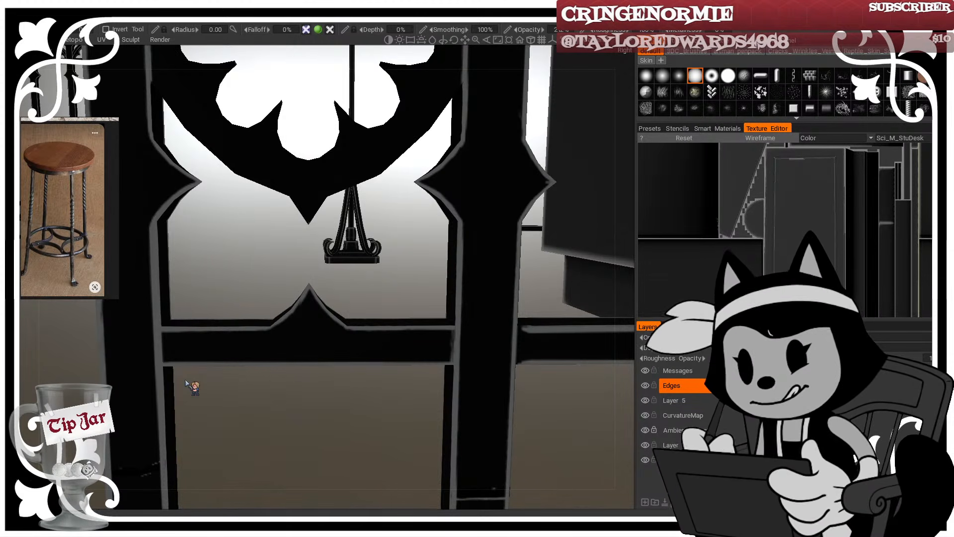
Step: Examine the edge highlights on the crossbars, pointed ornaments and tracery between the paired fence posts
{"action": "middle_click_drag", "start_coordinate": [370, 320], "coordinate": [303, 375]}
{"action": "right_click_drag", "start_coordinate": [302, 375], "coordinate": [274, 342]}
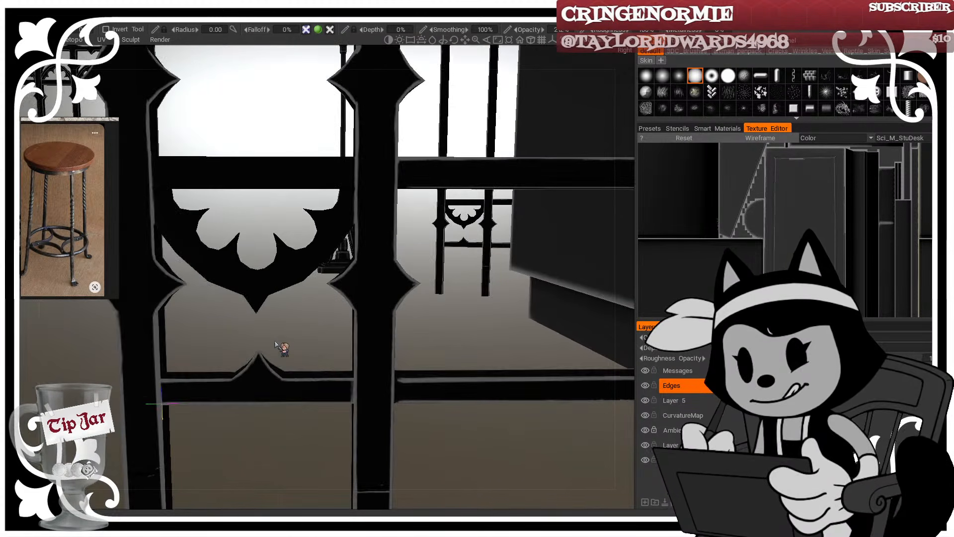
{"action": "middle_click_drag", "start_coordinate": [276, 326], "coordinate": [302, 356]}
{"action": "mouse_move", "coordinate": [335, 324]}
{"action": "left_mouse_down"}
{"action": "mouse_move", "coordinate": [344, 341]}
{"action": "mouse_move", "coordinate": [330, 350]}
{"action": "mouse_move", "coordinate": [326, 341]}
{"action": "left_mouse_up"}
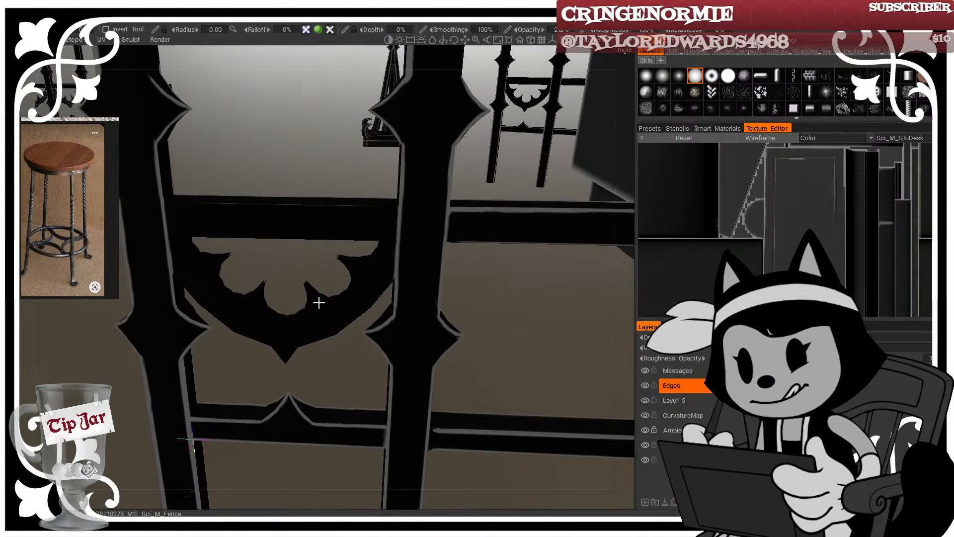
{"action": "middle_click_drag", "start_coordinate": [319, 302], "coordinate": [323, 313]}
{"action": "middle_click_drag", "start_coordinate": [437, 383], "coordinate": [296, 300]}
{"action": "right_click_drag", "start_coordinate": [296, 300], "coordinate": [310, 301]}
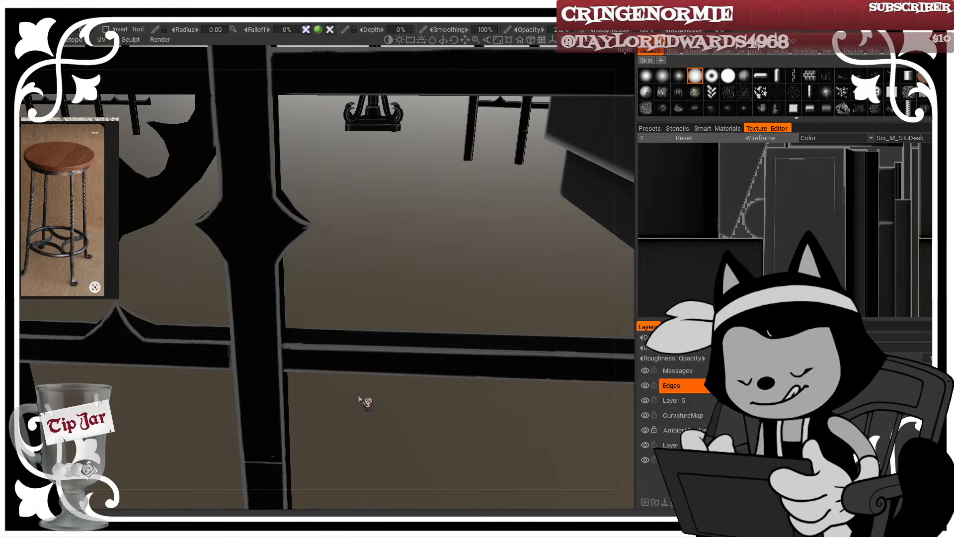
{"action": "middle_click_drag", "start_coordinate": [237, 239], "coordinate": [334, 365]}
{"action": "middle_click_drag", "start_coordinate": [376, 267], "coordinate": [290, 347]}
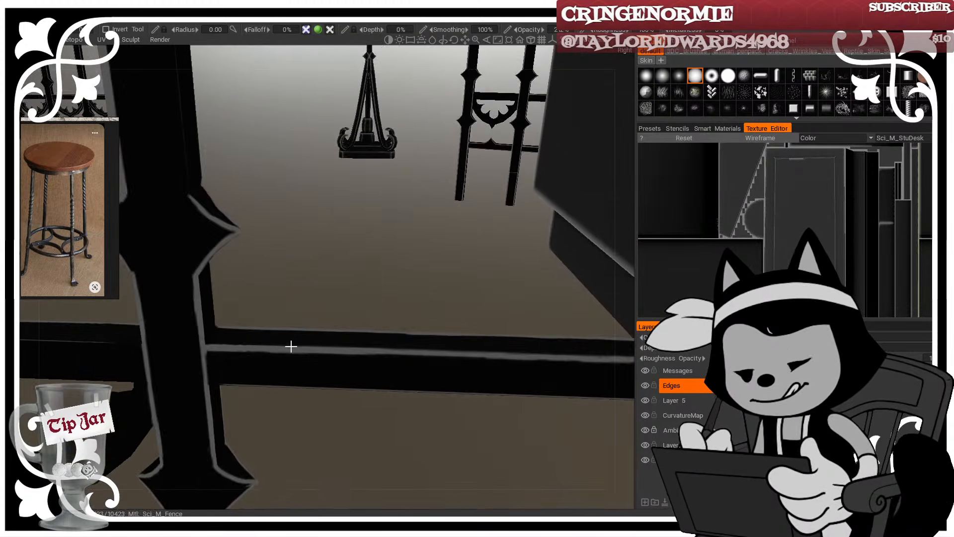
Step: Paint and even out the highlight along the bottom edge of the long crossbar between the upper and lower pointed ornaments
{"action": "right_click_drag", "start_coordinate": [289, 348], "coordinate": [307, 336]}
{"action": "middle_click_drag", "start_coordinate": [306, 336], "coordinate": [264, 310]}
{"action": "right_click_drag", "start_coordinate": [264, 309], "coordinate": [285, 321]}
{"action": "left_click_drag", "start_coordinate": [285, 320], "coordinate": [313, 293], "text": "alt"}
{"action": "middle_click_drag", "start_coordinate": [313, 294], "coordinate": [296, 341], "text": "alt"}
{"action": "right_click_drag", "start_coordinate": [297, 341], "coordinate": [305, 326], "text": "alt"}
{"action": "left_click_drag", "start_coordinate": [305, 326], "coordinate": [303, 326], "text": "alt"}
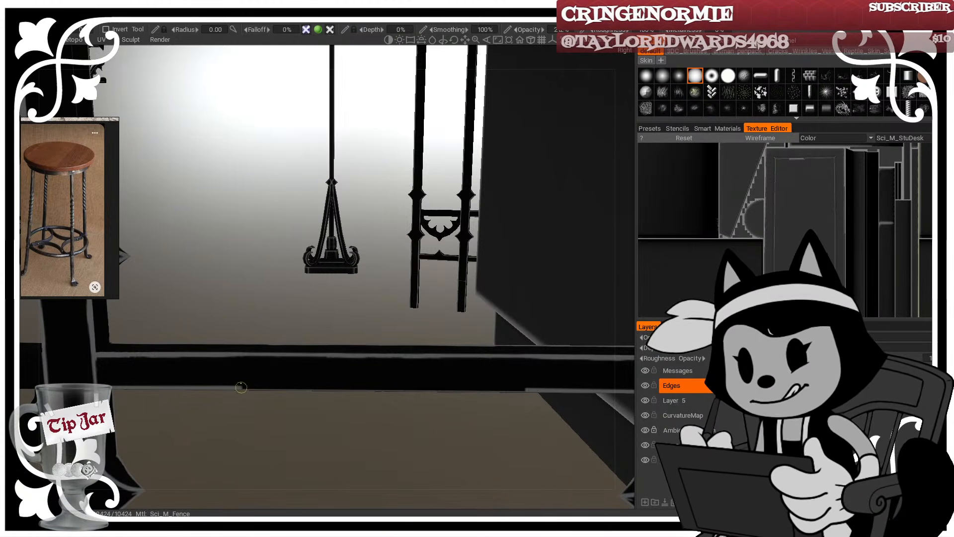
{"action": "left_click_drag", "start_coordinate": [98, 388], "coordinate": [431, 389]}
{"action": "left_click_drag", "start_coordinate": [260, 405], "coordinate": [271, 403], "text": "alt"}
{"action": "left_click_drag", "start_coordinate": [92, 391], "coordinate": [418, 392]}
{"action": "left_click_drag", "start_coordinate": [251, 392], "coordinate": [99, 391]}
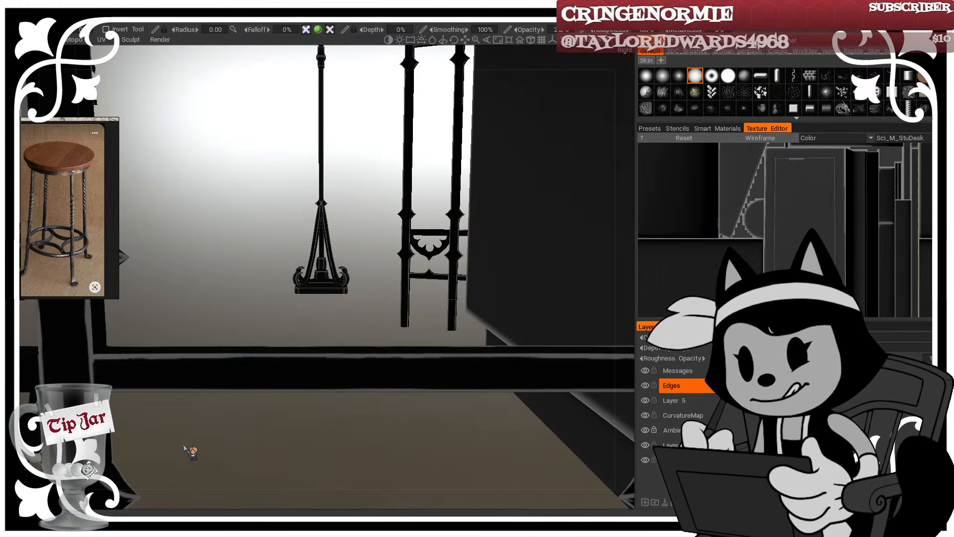
Step: Show the wireframe and paint highlights along the lower and upper edges of the short crossbar above the tracery ornament
{"action": "middle_click_drag", "start_coordinate": [171, 453], "coordinate": [509, 405], "text": "alt"}
{"action": "left_click_drag", "start_coordinate": [509, 405], "coordinate": [382, 397], "text": "alt"}
{"action": "middle_click_drag", "start_coordinate": [382, 397], "coordinate": [351, 430], "text": "alt"}
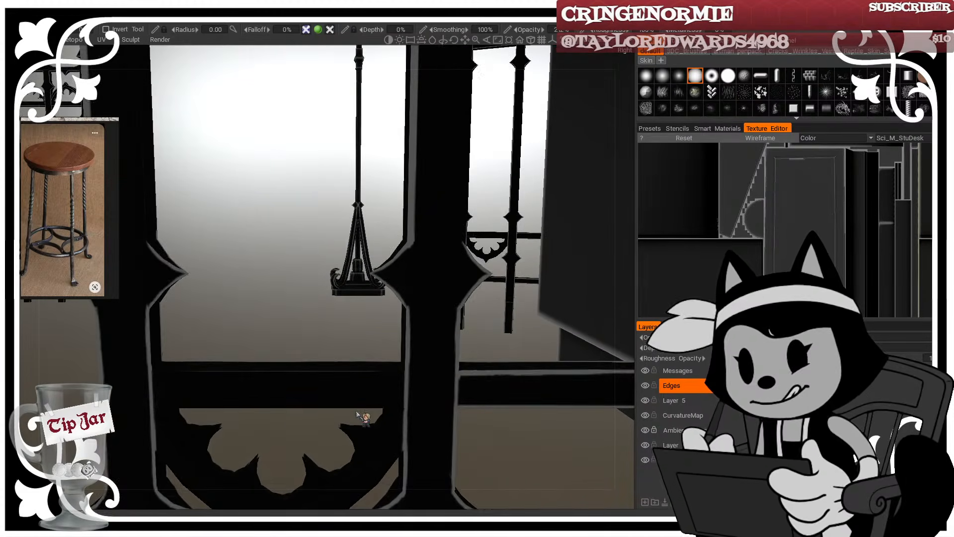
{"action": "key", "text": "w"}
{"action": "left_click_drag", "start_coordinate": [154, 407], "coordinate": [394, 407]}
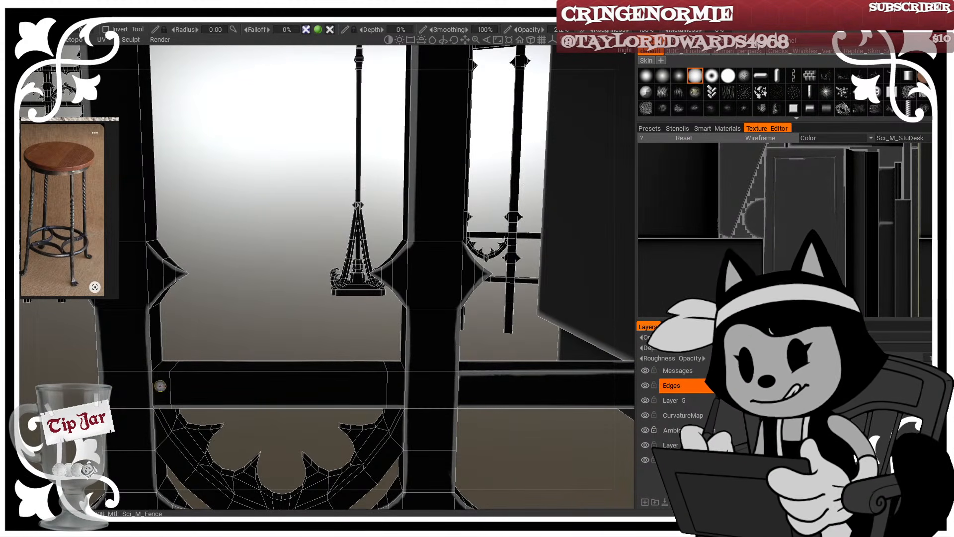
{"action": "left_click_drag", "start_coordinate": [151, 372], "coordinate": [401, 372]}
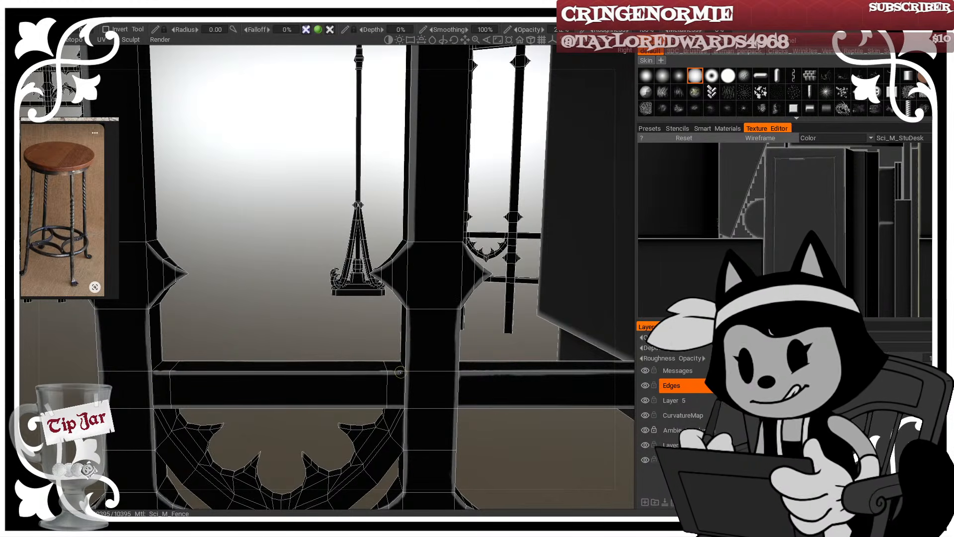
Step: Touch up the end of the short crossbar's upper edge highlight where it meets the fence post
{"action": "left_click_drag", "start_coordinate": [334, 347], "coordinate": [251, 353]}
{"action": "left_click", "coordinate": [153, 374]}
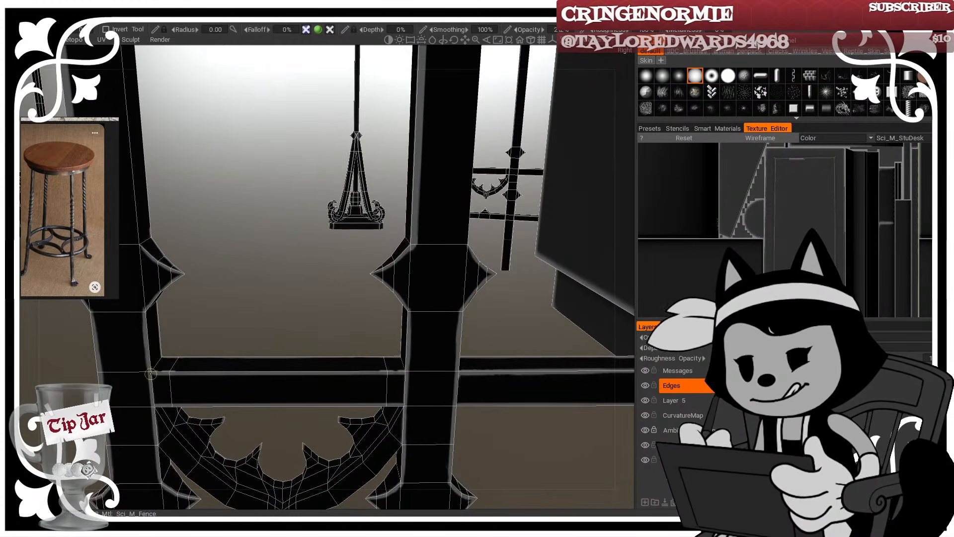
{"action": "mouse_move", "coordinate": [158, 353]}
{"action": "left_mouse_down"}
{"action": "mouse_move", "coordinate": [200, 347]}
{"action": "mouse_move", "coordinate": [206, 357]}
{"action": "left_mouse_up"}
{"action": "mouse_move", "coordinate": [152, 371]}
{"action": "left_mouse_down"}
{"action": "mouse_move", "coordinate": [391, 446]}
{"action": "mouse_move", "coordinate": [373, 439]}
{"action": "left_mouse_up"}
Step: Paint the highlight out to the tip of the fence post's pointed ornament and erase the stray paint beside it
{"action": "key", "text": "5"}
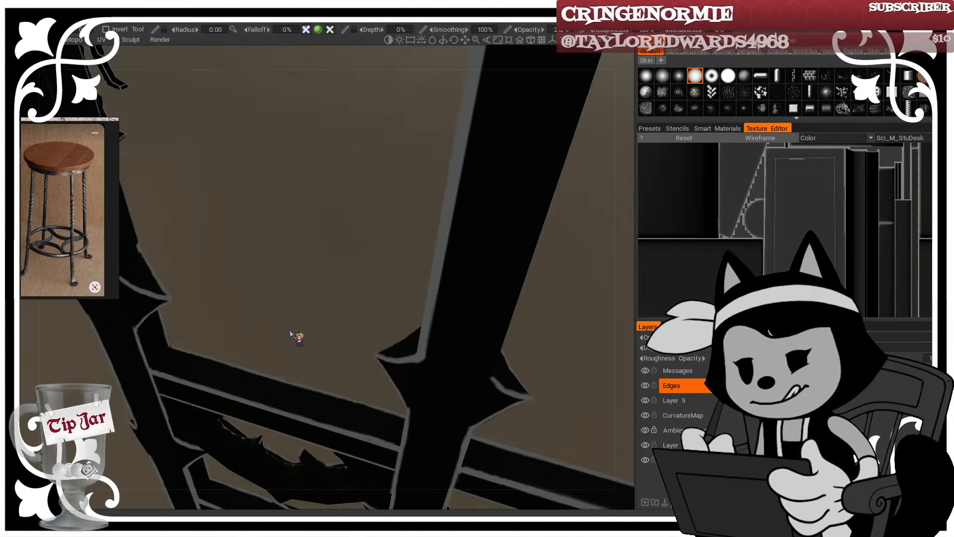
{"action": "mouse_move", "coordinate": [285, 314]}
{"action": "left_mouse_down"}
{"action": "mouse_move", "coordinate": [291, 278]}
{"action": "mouse_move", "coordinate": [318, 348]}
{"action": "mouse_move", "coordinate": [327, 319]}
{"action": "mouse_move", "coordinate": [382, 292]}
{"action": "mouse_move", "coordinate": [351, 298]}
{"action": "mouse_move", "coordinate": [425, 247]}
{"action": "mouse_move", "coordinate": [426, 322]}
{"action": "mouse_move", "coordinate": [394, 297]}
{"action": "left_mouse_up"}
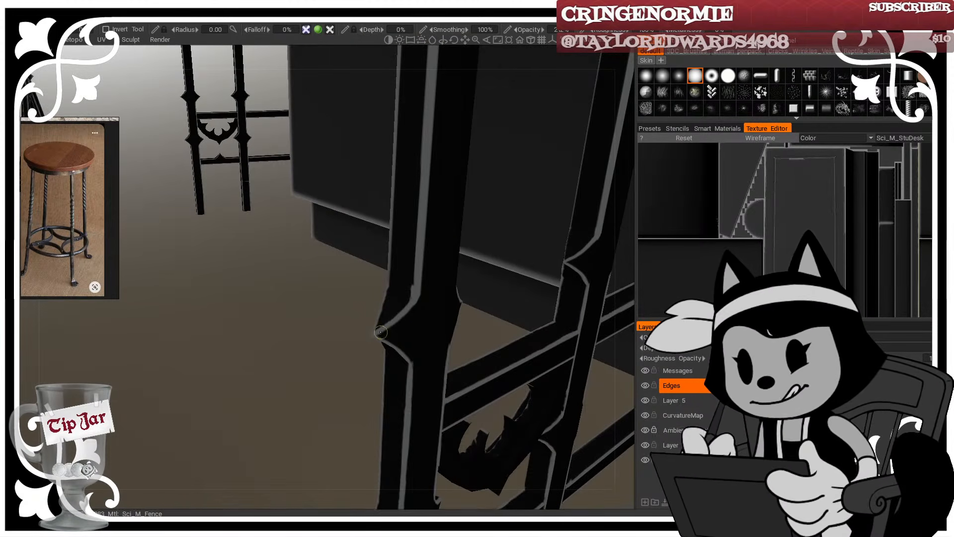
{"action": "left_click", "coordinate": [20, 286]}
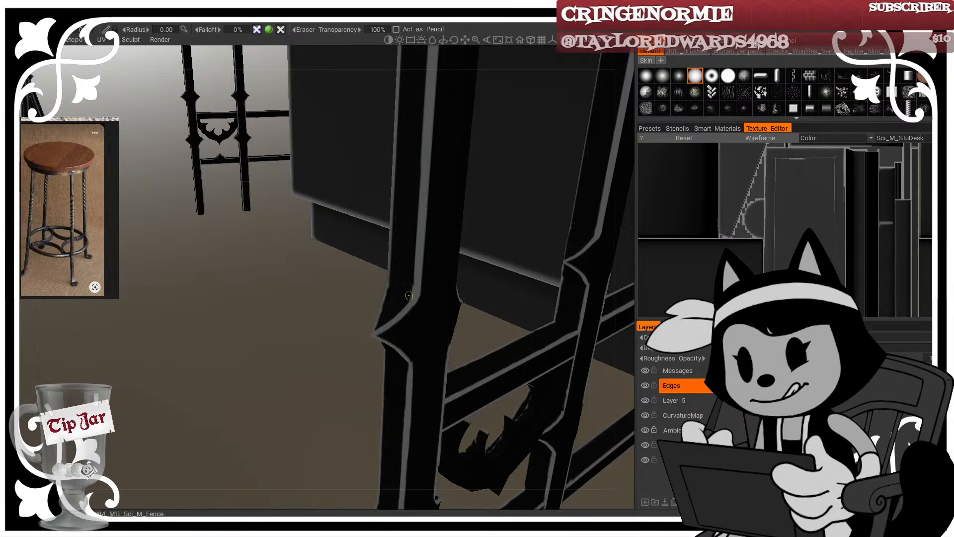
{"action": "left_click", "coordinate": [16, 102]}
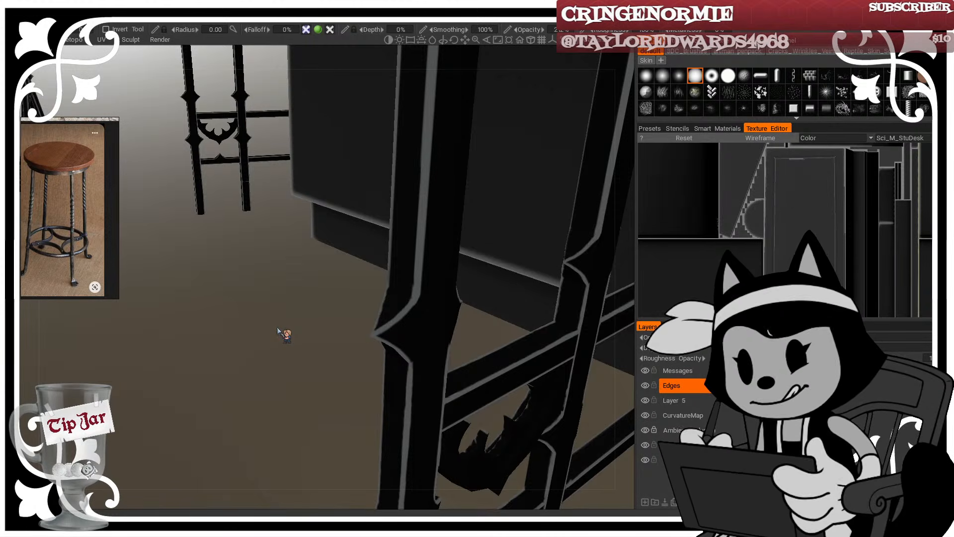
{"action": "left_click_drag", "start_coordinate": [479, 334], "coordinate": [411, 317], "text": "alt"}
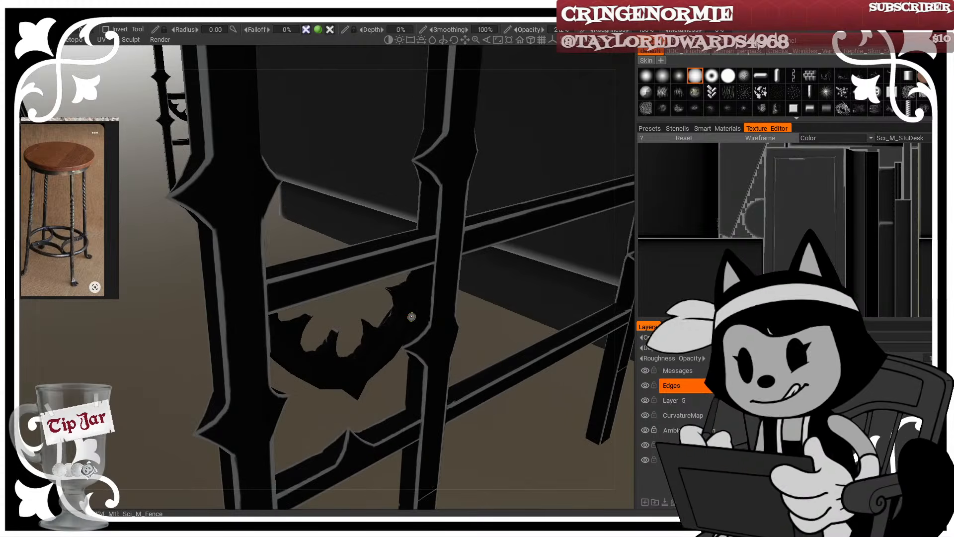
{"action": "right_click_drag", "start_coordinate": [358, 383], "coordinate": [374, 337], "text": "alt"}
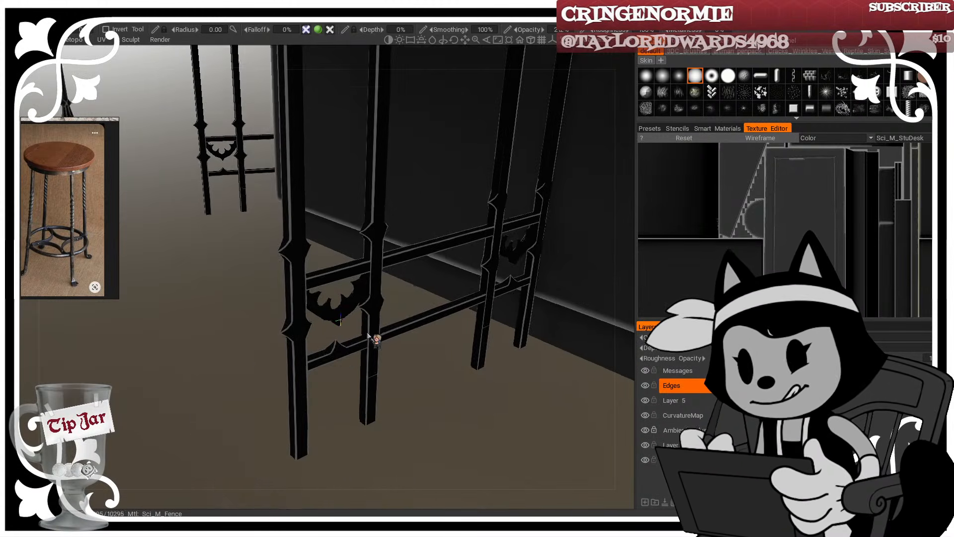
Step: Paint highlights along both halves of the tracery ornament's curved outer rim, meeting at its central lower point
{"action": "left_click_drag", "start_coordinate": [375, 336], "coordinate": [335, 283], "text": "alt"}
{"action": "scroll", "coordinate": [340, 270], "scroll_direction": "up", "scroll_amount": 10}
{"action": "key", "text": "w"}
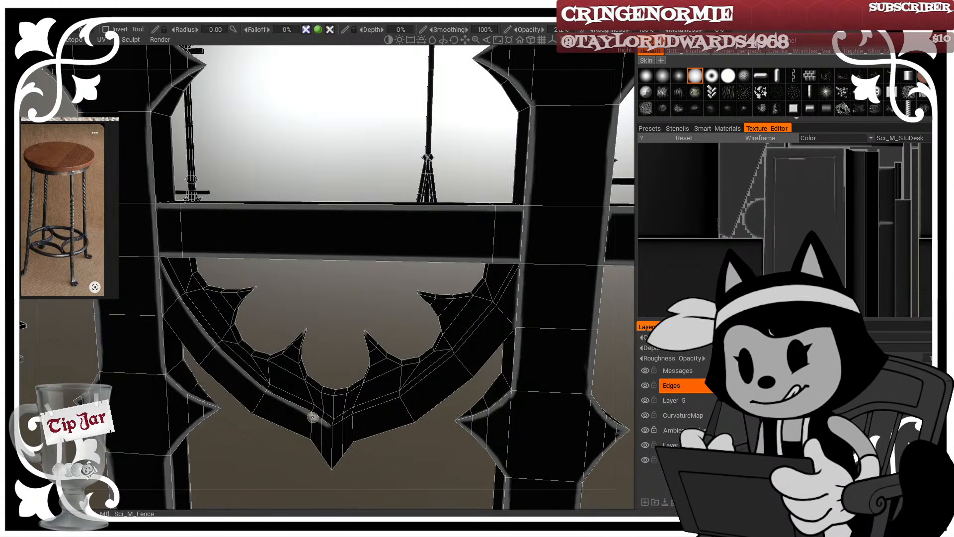
{"action": "left_click_drag", "start_coordinate": [298, 325], "coordinate": [267, 287]}
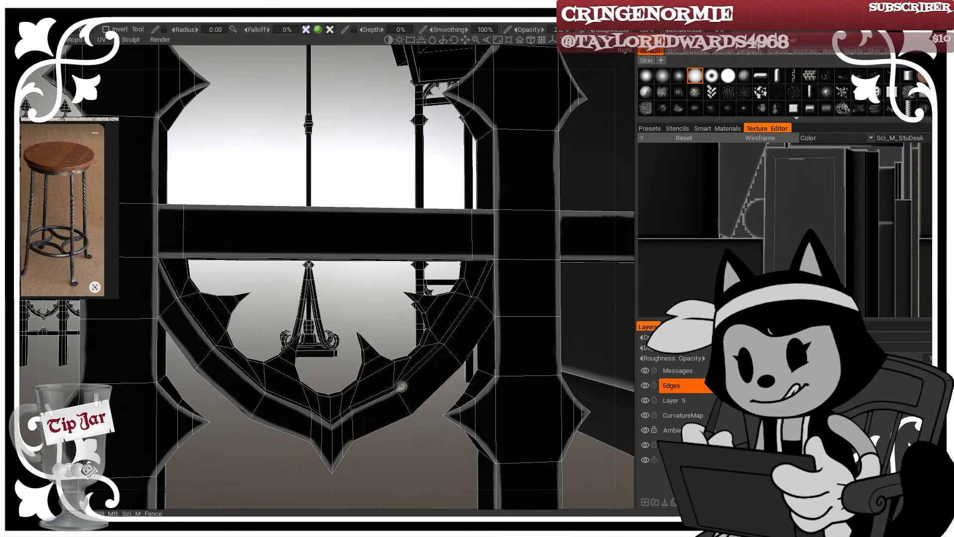
{"action": "left_click_drag", "start_coordinate": [401, 387], "coordinate": [436, 352]}
{"action": "mouse_move", "coordinate": [470, 309]}
{"action": "left_mouse_down", "text": "alt"}
{"action": "mouse_move", "coordinate": [500, 287]}
{"action": "mouse_move", "coordinate": [501, 274]}
{"action": "mouse_move", "coordinate": [467, 318]}
{"action": "left_mouse_up", "text": "alt"}
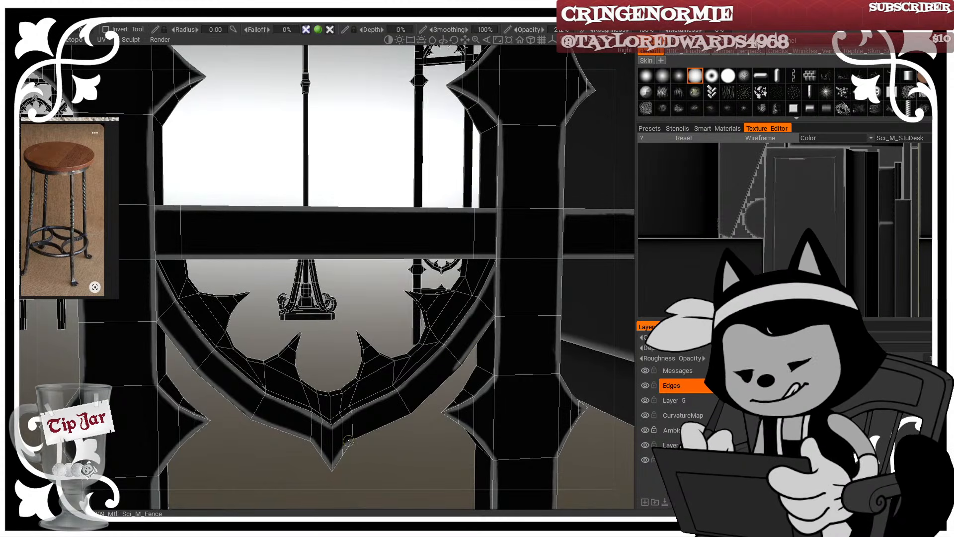
{"action": "left_click_drag", "start_coordinate": [348, 440], "coordinate": [407, 409]}
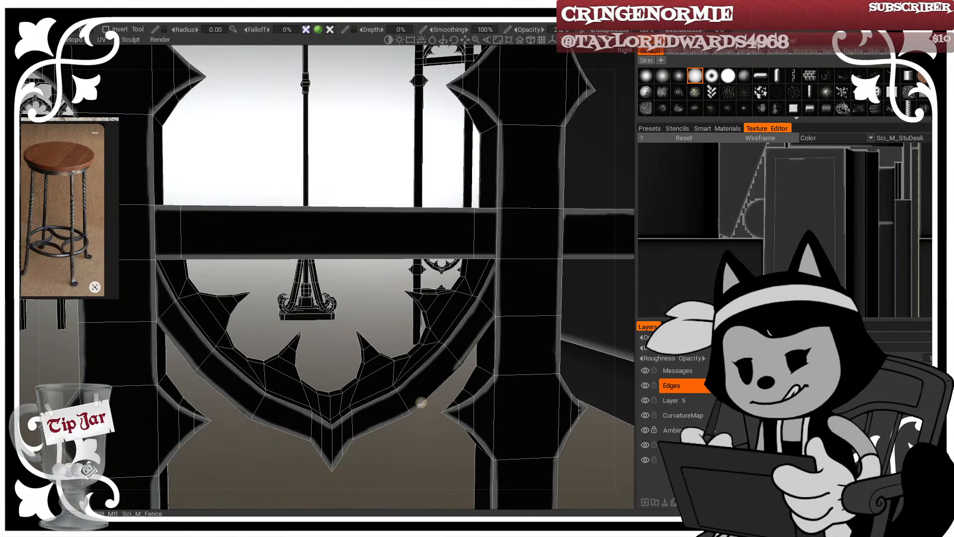
{"action": "left_click_drag", "start_coordinate": [465, 374], "coordinate": [455, 347], "text": "alt"}
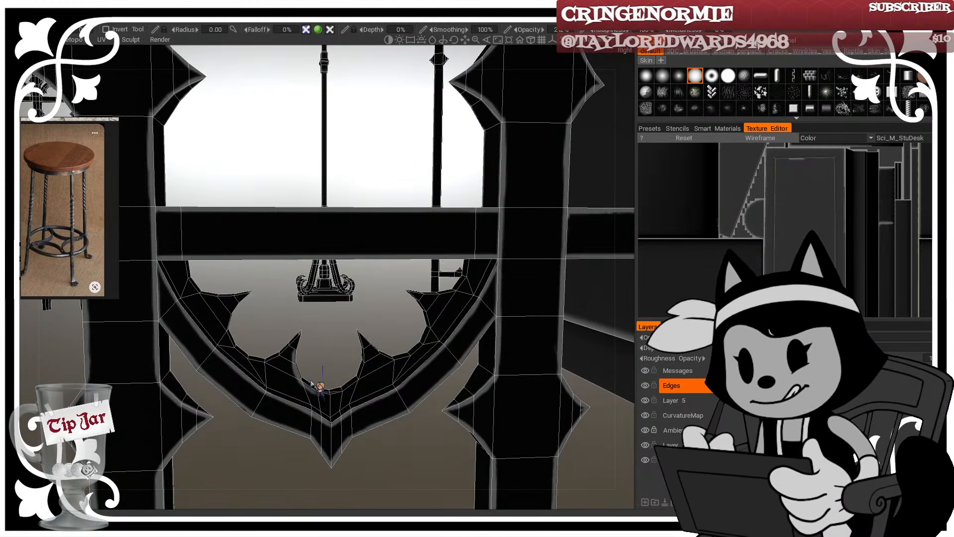
Step: Paint highlights along the inner scalloped edge and two spikes on the near-left half of the tracery ornament
{"action": "middle_click_drag", "start_coordinate": [310, 382], "coordinate": [392, 326]}
{"action": "scroll", "coordinate": [369, 354], "scroll_direction": "up", "scroll_amount": 3}
{"action": "scroll", "coordinate": [358, 355], "scroll_direction": "up", "scroll_amount": 3}
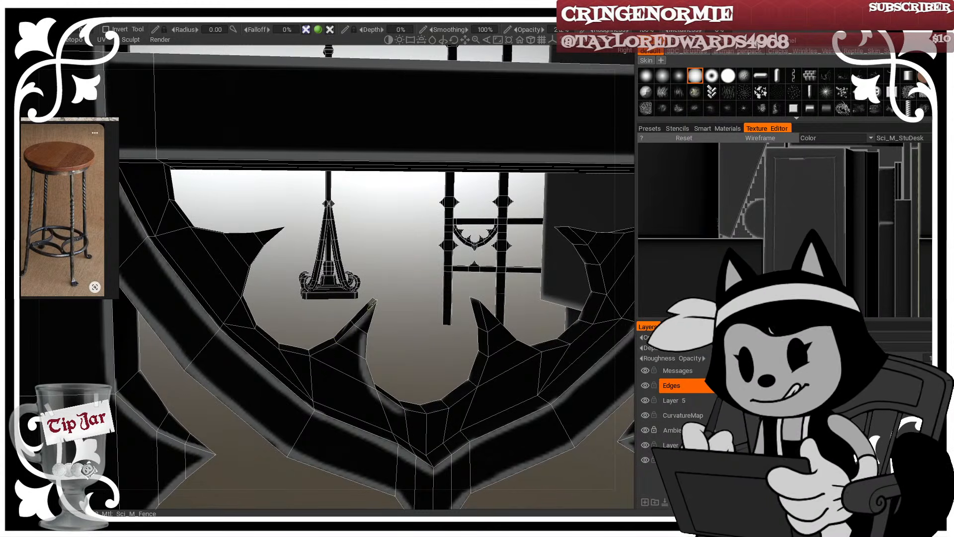
{"action": "left_click_drag", "start_coordinate": [371, 305], "coordinate": [362, 341]}
{"action": "left_click_drag", "start_coordinate": [391, 311], "coordinate": [321, 303]}
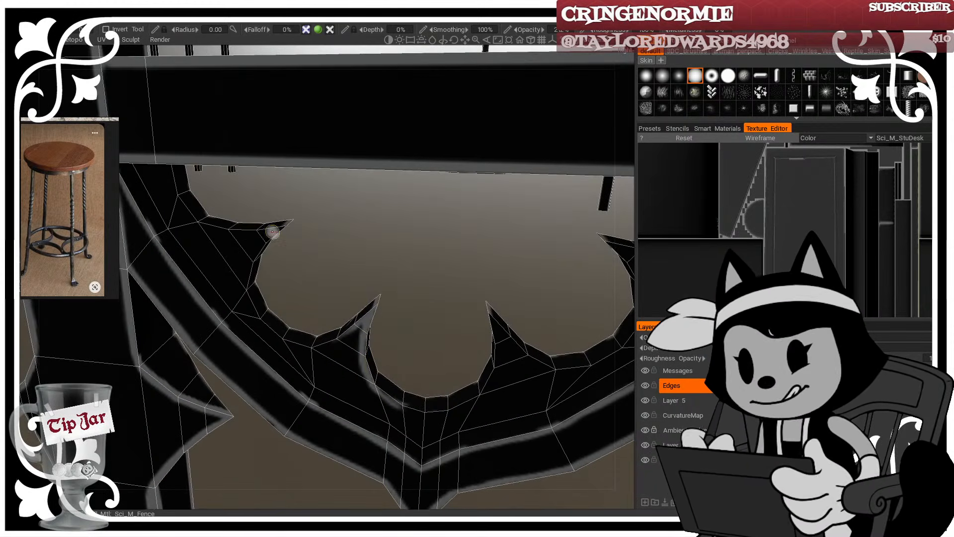
{"action": "mouse_move", "coordinate": [273, 231]}
{"action": "left_mouse_down"}
{"action": "mouse_move", "coordinate": [251, 251]}
{"action": "mouse_move", "coordinate": [254, 313]}
{"action": "mouse_move", "coordinate": [313, 346]}
{"action": "mouse_move", "coordinate": [328, 340]}
{"action": "left_mouse_up"}
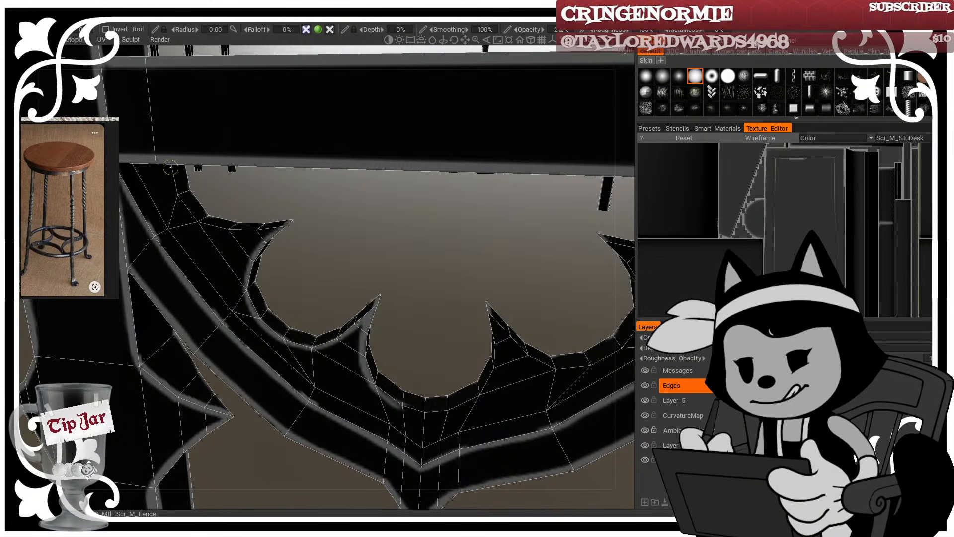
{"action": "left_click_drag", "start_coordinate": [181, 204], "coordinate": [256, 232]}
{"action": "left_click_drag", "start_coordinate": [446, 311], "coordinate": [440, 318]}
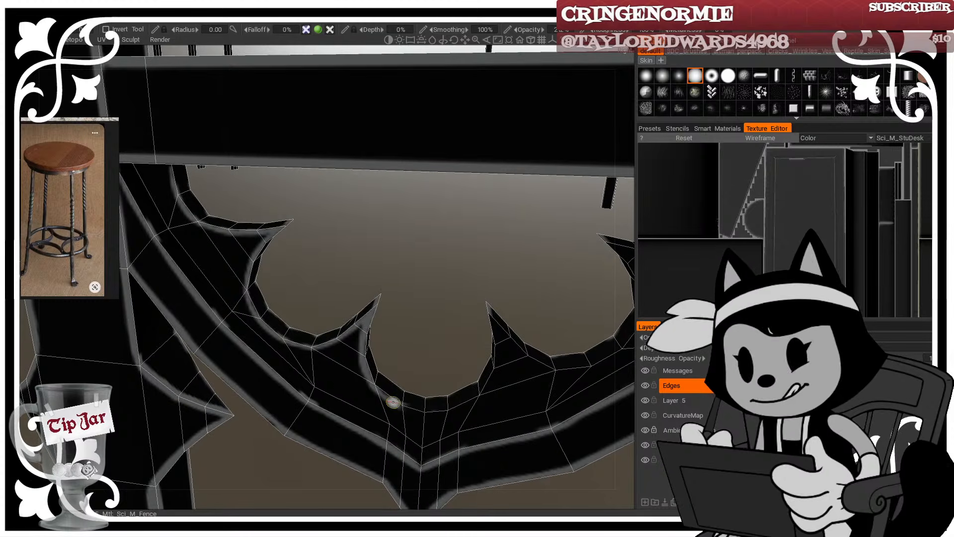
Step: Paint the highlight through the tracery's central scallop, around the right inner spike and along the neighbouring scallop
{"action": "left_click_drag", "start_coordinate": [379, 388], "coordinate": [441, 412]}
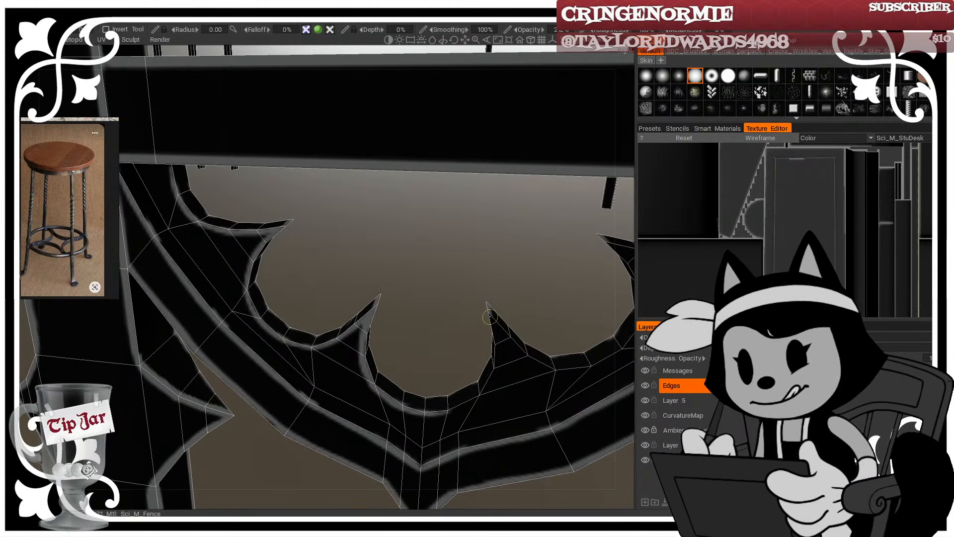
{"action": "mouse_move", "coordinate": [490, 316]}
{"action": "left_mouse_down"}
{"action": "mouse_move", "coordinate": [543, 366]}
{"action": "mouse_move", "coordinate": [531, 348]}
{"action": "left_mouse_up"}
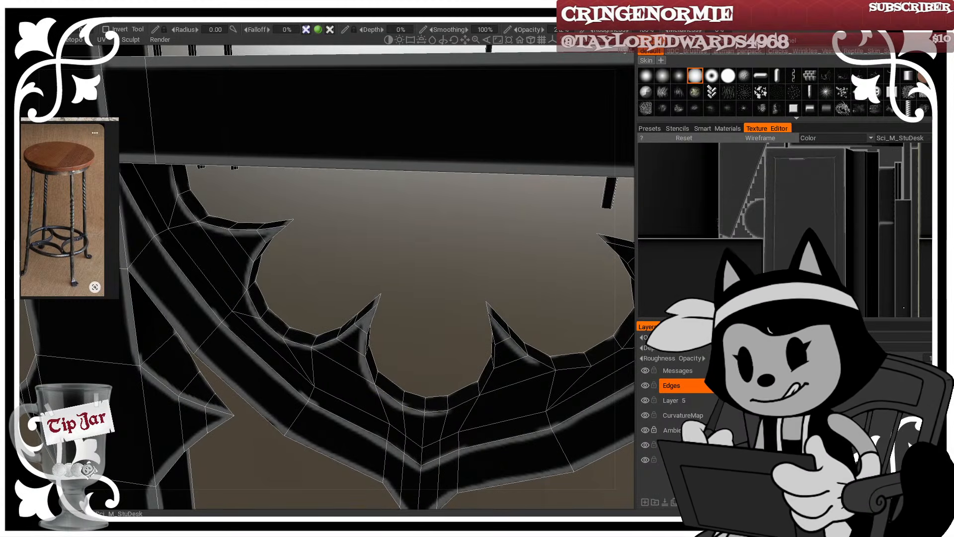
{"action": "middle_click_drag", "start_coordinate": [579, 356], "coordinate": [486, 354]}
{"action": "mouse_move", "coordinate": [383, 326]}
{"action": "left_mouse_down"}
{"action": "mouse_move", "coordinate": [339, 319]}
{"action": "mouse_move", "coordinate": [344, 371]}
{"action": "mouse_move", "coordinate": [307, 433]}
{"action": "mouse_move", "coordinate": [338, 399]}
{"action": "mouse_move", "coordinate": [345, 369]}
{"action": "left_mouse_up"}
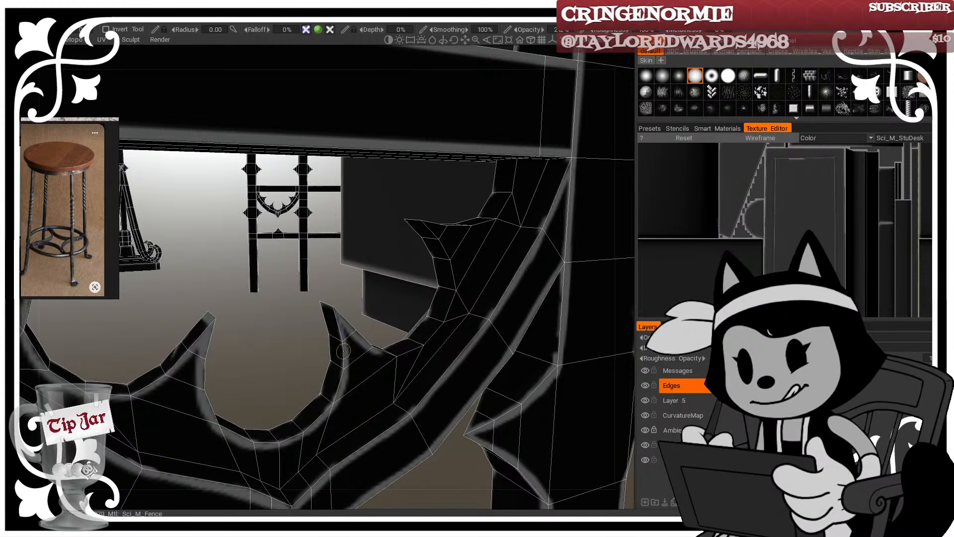
{"action": "mouse_move", "coordinate": [387, 343]}
{"action": "left_mouse_down"}
{"action": "mouse_move", "coordinate": [401, 364]}
{"action": "mouse_move", "coordinate": [429, 353]}
{"action": "mouse_move", "coordinate": [459, 328]}
{"action": "mouse_move", "coordinate": [472, 288]}
{"action": "left_mouse_up"}
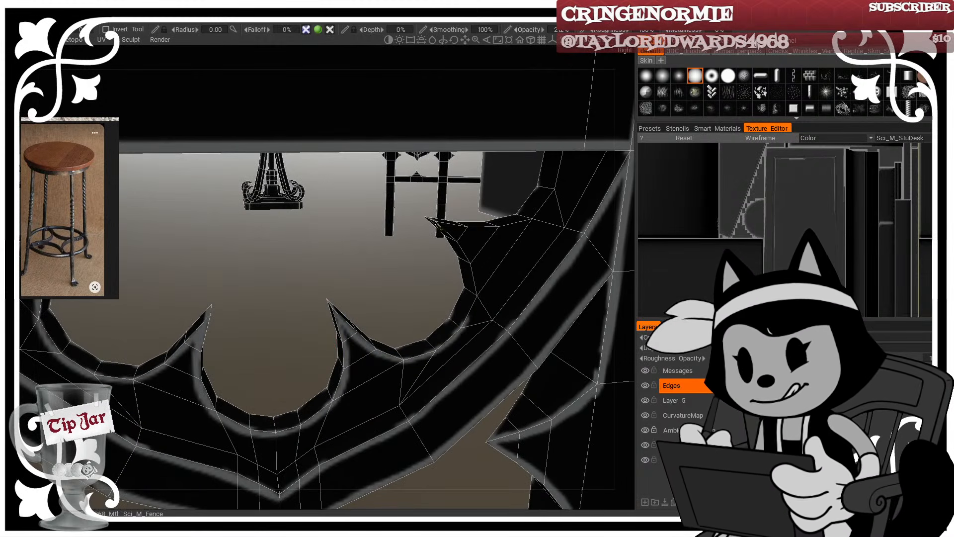
Step: Paint highlights along both sides of the tracery's upper right spike and up to the crossbar
{"action": "left_click_drag", "start_coordinate": [436, 225], "coordinate": [471, 274]}
{"action": "mouse_move", "coordinate": [458, 241]}
{"action": "left_mouse_down"}
{"action": "mouse_move", "coordinate": [476, 288]}
{"action": "mouse_move", "coordinate": [467, 320]}
{"action": "mouse_move", "coordinate": [461, 294]}
{"action": "left_mouse_up"}
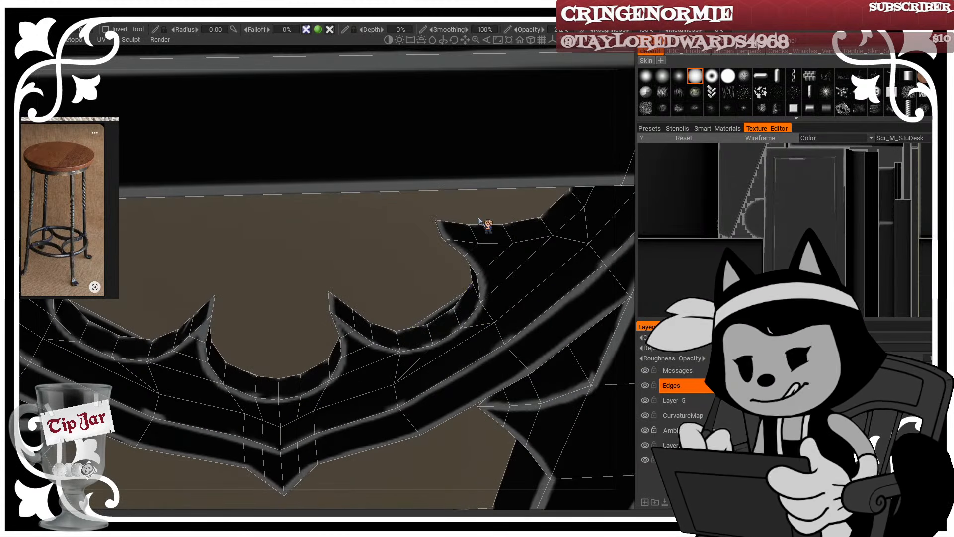
{"action": "middle_click_drag", "start_coordinate": [506, 259], "coordinate": [389, 279], "text": "alt"}
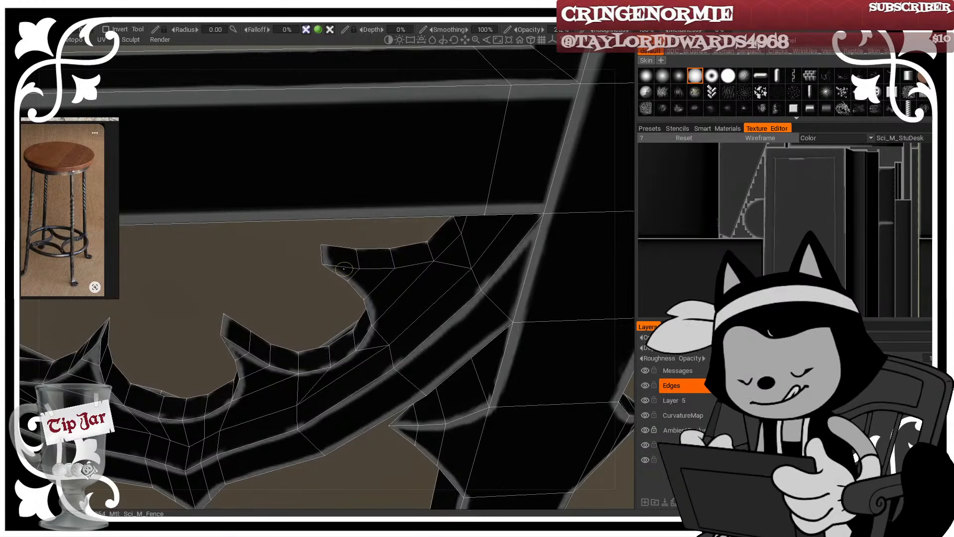
{"action": "left_click_drag", "start_coordinate": [342, 268], "coordinate": [411, 268]}
{"action": "left_click_drag", "start_coordinate": [469, 255], "coordinate": [462, 236], "text": "alt"}
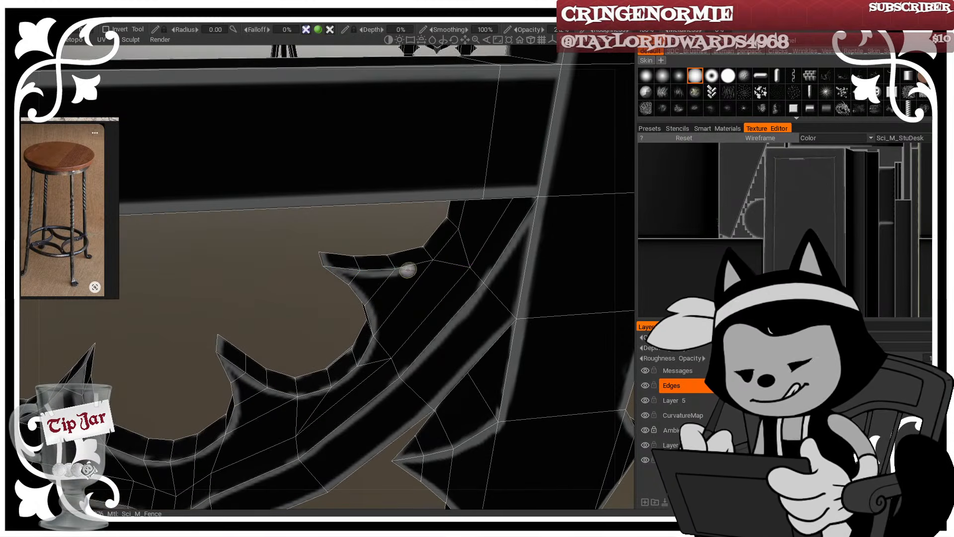
{"action": "mouse_move", "coordinate": [406, 269]}
{"action": "left_mouse_down"}
{"action": "mouse_move", "coordinate": [425, 263]}
{"action": "mouse_move", "coordinate": [460, 202]}
{"action": "left_mouse_up"}
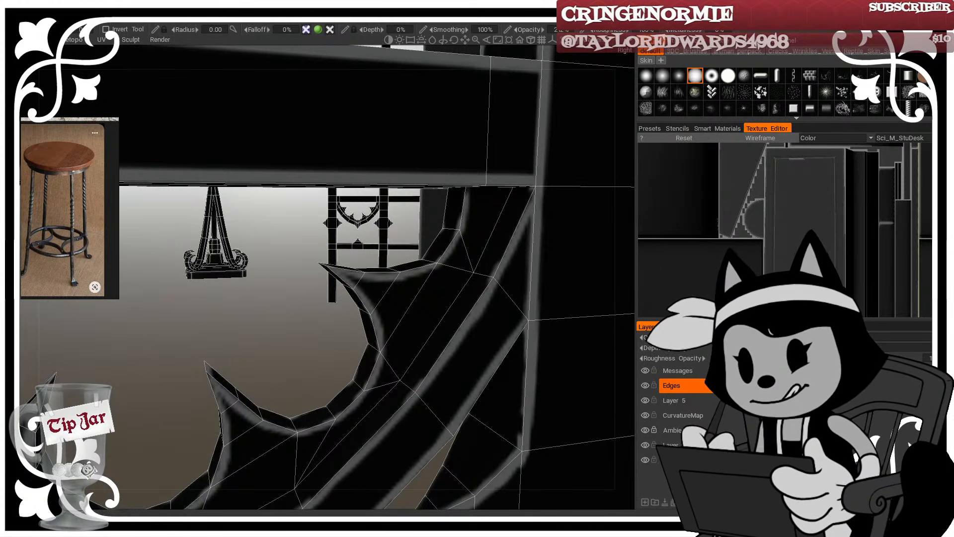
Step: Examine the tracery highlights without the wireframe and compare them with the arched tracery higher on the fence
{"action": "mouse_move", "coordinate": [457, 341]}
{"action": "left_mouse_down", "text": "alt"}
{"action": "mouse_move", "coordinate": [451, 437]}
{"action": "mouse_move", "coordinate": [517, 326]}
{"action": "mouse_move", "coordinate": [440, 339]}
{"action": "left_mouse_up", "text": "alt"}
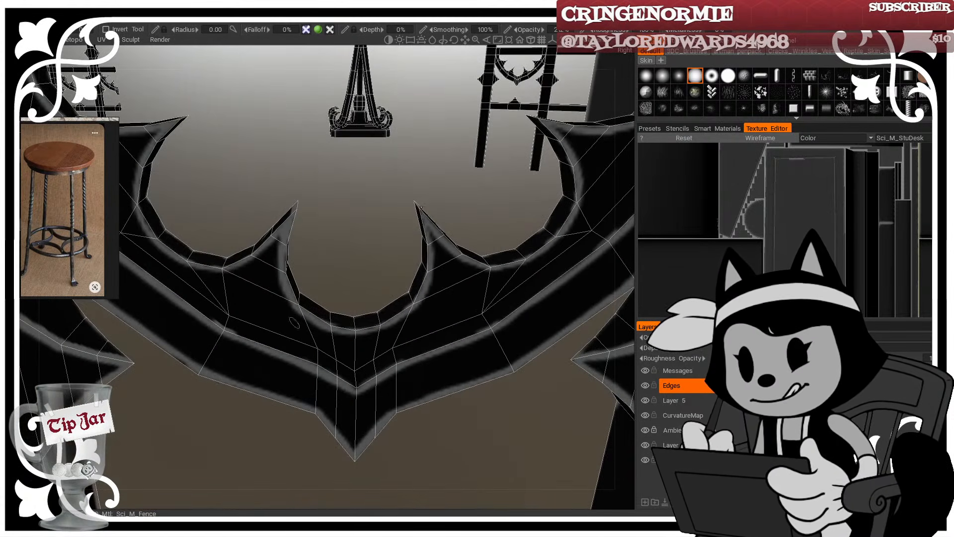
{"action": "left_click_drag", "start_coordinate": [297, 297], "coordinate": [313, 343], "text": "alt"}
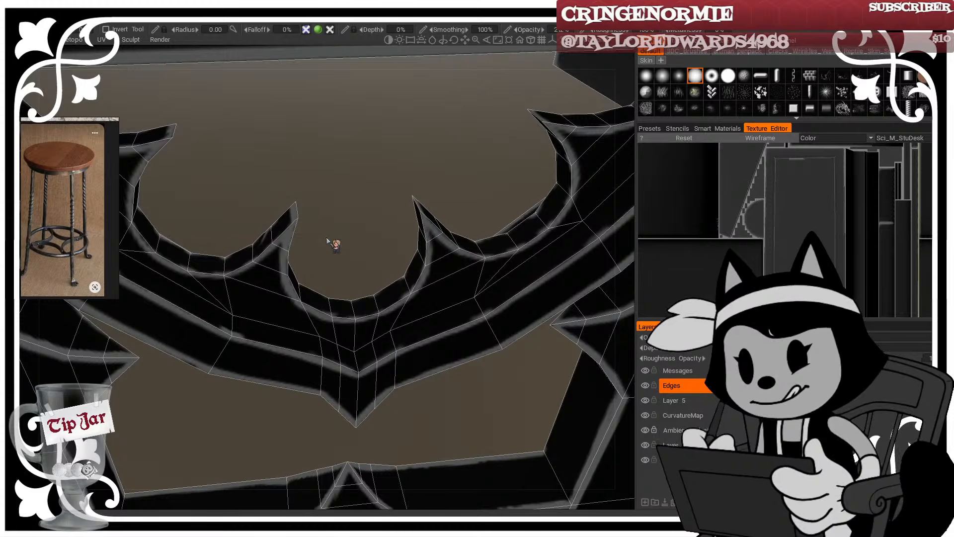
{"action": "key", "text": "5"}
{"action": "right_click_drag", "start_coordinate": [385, 300], "coordinate": [351, 317], "text": "alt"}
{"action": "left_click_drag", "start_coordinate": [351, 317], "coordinate": [367, 340], "text": "alt"}
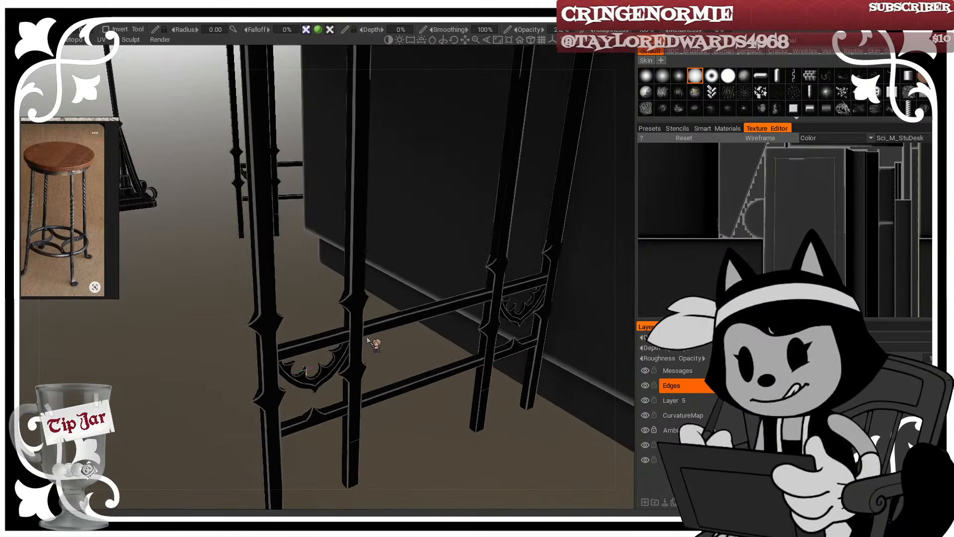
{"action": "left_click_drag", "start_coordinate": [424, 254], "coordinate": [320, 232], "text": "alt"}
{"action": "middle_click_drag", "start_coordinate": [321, 232], "coordinate": [326, 257], "text": "alt"}
{"action": "right_click_drag", "start_coordinate": [326, 257], "coordinate": [356, 299], "text": "alt"}
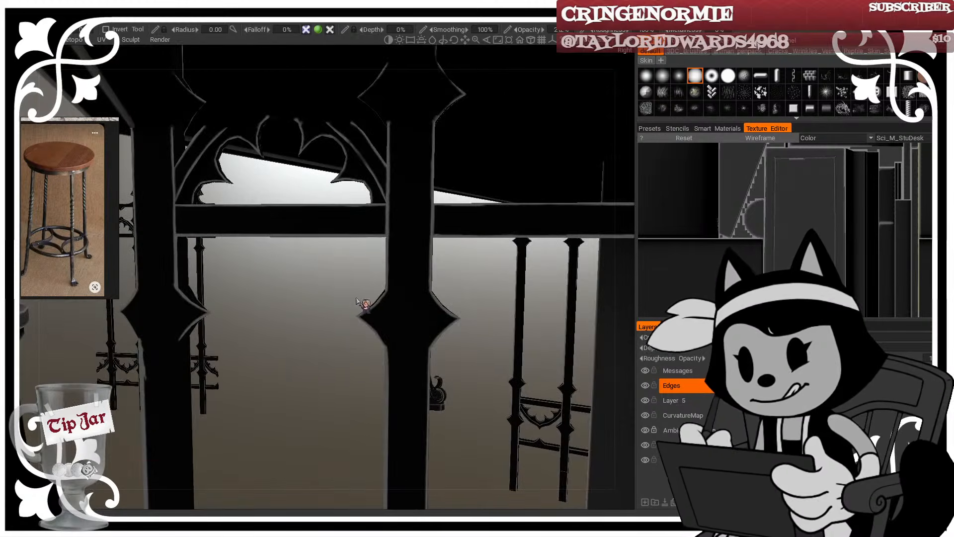
Step: Paint highlights along the edges of the fence post's pointed ornament beside the upper arched tracery
{"action": "middle_click_drag", "start_coordinate": [350, 246], "coordinate": [326, 305], "text": "alt"}
{"action": "right_click_drag", "start_coordinate": [326, 305], "coordinate": [348, 338], "text": "alt"}
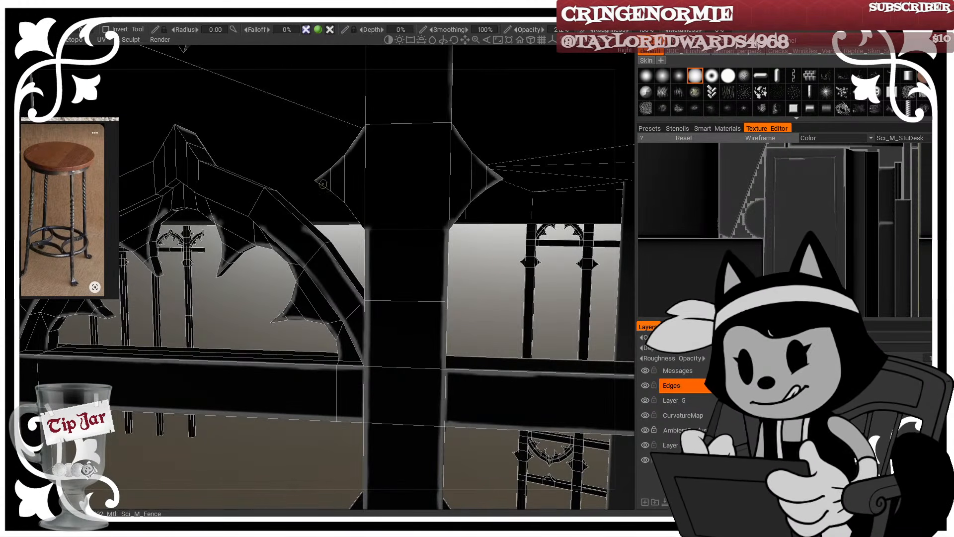
{"action": "mouse_move", "coordinate": [351, 203]}
{"action": "left_mouse_down"}
{"action": "mouse_move", "coordinate": [329, 188]}
{"action": "mouse_move", "coordinate": [361, 217]}
{"action": "left_mouse_up"}
{"action": "mouse_move", "coordinate": [361, 218]}
{"action": "left_mouse_down", "text": "alt"}
{"action": "mouse_move", "coordinate": [382, 184]}
{"action": "mouse_move", "coordinate": [368, 239]}
{"action": "left_mouse_up", "text": "alt"}
{"action": "mouse_move", "coordinate": [307, 183]}
{"action": "left_mouse_down"}
{"action": "mouse_move", "coordinate": [361, 221]}
{"action": "mouse_move", "coordinate": [297, 301]}
{"action": "left_mouse_up"}
{"action": "left_click_drag", "start_coordinate": [377, 317], "coordinate": [358, 219], "text": "alt"}
{"action": "mouse_move", "coordinate": [354, 162]}
{"action": "left_mouse_down"}
{"action": "mouse_move", "coordinate": [354, 274]}
{"action": "mouse_move", "coordinate": [475, 287]}
{"action": "mouse_move", "coordinate": [457, 290]}
{"action": "mouse_move", "coordinate": [444, 355]}
{"action": "mouse_move", "coordinate": [430, 345]}
{"action": "left_mouse_up"}
{"action": "key", "text": "w"}
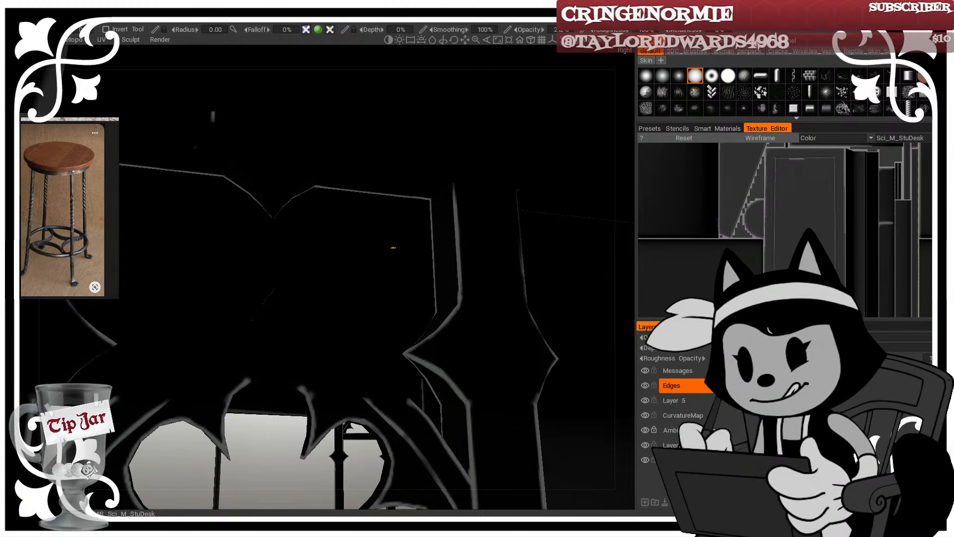
Step: Show the wireframe and paint highlights along both sides of the downward point above the arched tracery
{"action": "key", "text": "w"}
{"action": "left_click_drag", "start_coordinate": [273, 215], "coordinate": [305, 178]}
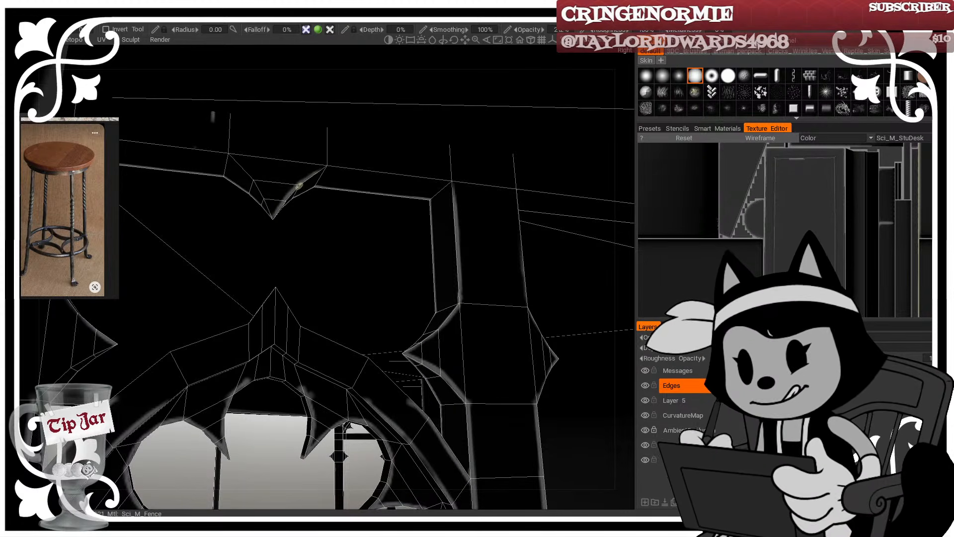
{"action": "left_click_drag", "start_coordinate": [237, 162], "coordinate": [270, 208]}
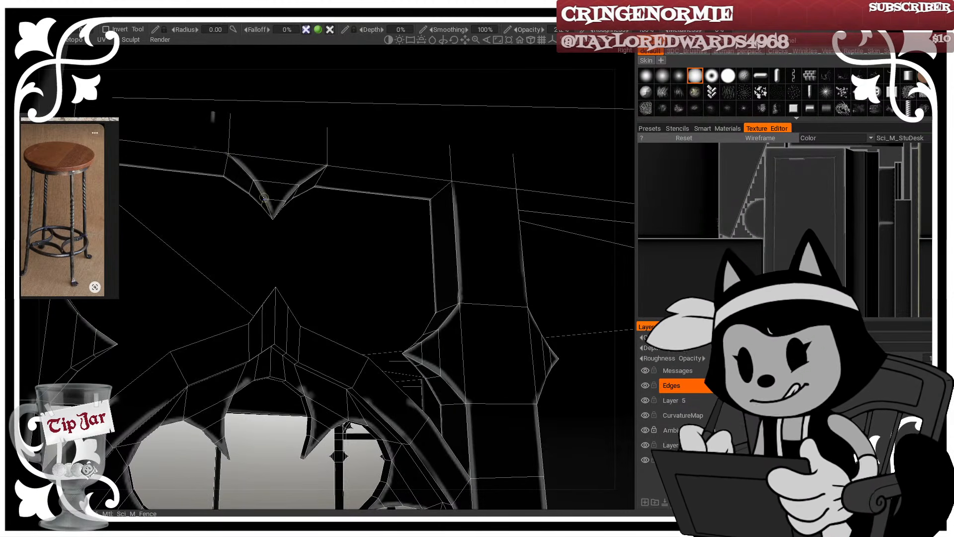
{"action": "left_click_drag", "start_coordinate": [266, 174], "coordinate": [243, 171], "text": "alt"}
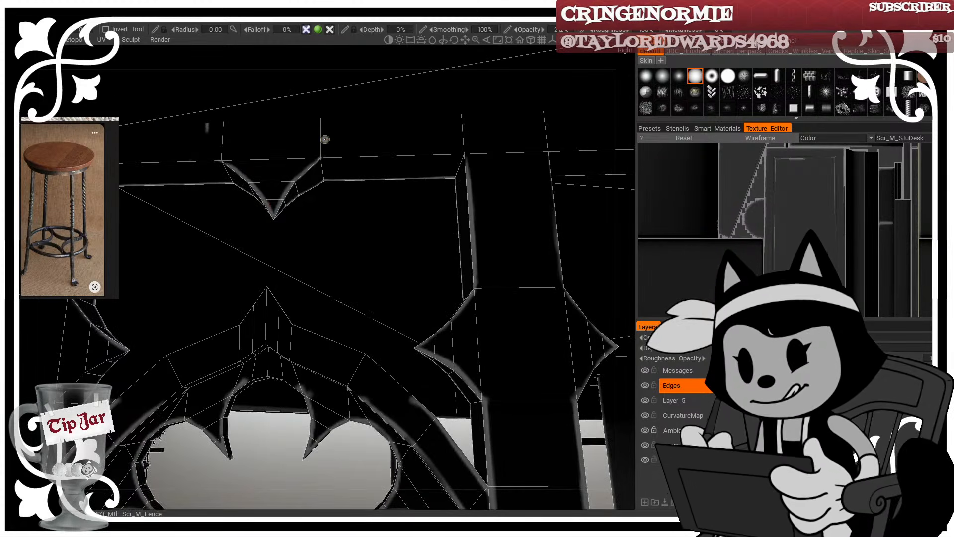
Step: Try to paint a highlight along the horizontal edge between the downward point and the fence post, and undo the strokes
{"action": "left_click_drag", "start_coordinate": [320, 157], "coordinate": [466, 154]}
{"action": "mouse_move", "coordinate": [466, 154]}
{"action": "left_mouse_down", "text": "alt"}
{"action": "mouse_move", "coordinate": [475, 144]}
{"action": "mouse_move", "coordinate": [310, 150]}
{"action": "mouse_move", "coordinate": [393, 144]}
{"action": "left_mouse_up", "text": "alt"}
{"action": "key", "text": "ctrl+z"}
{"action": "key", "text": "ctrl+z"}
{"action": "key", "text": "ctrl+z"}
{"action": "left_click_drag", "start_coordinate": [317, 146], "coordinate": [436, 149]}
{"action": "key", "text": "ctrl+z"}
{"action": "key", "text": "ctrl+z"}
{"action": "key", "text": "ctrl+z"}
{"action": "key", "text": "ctrl+z"}
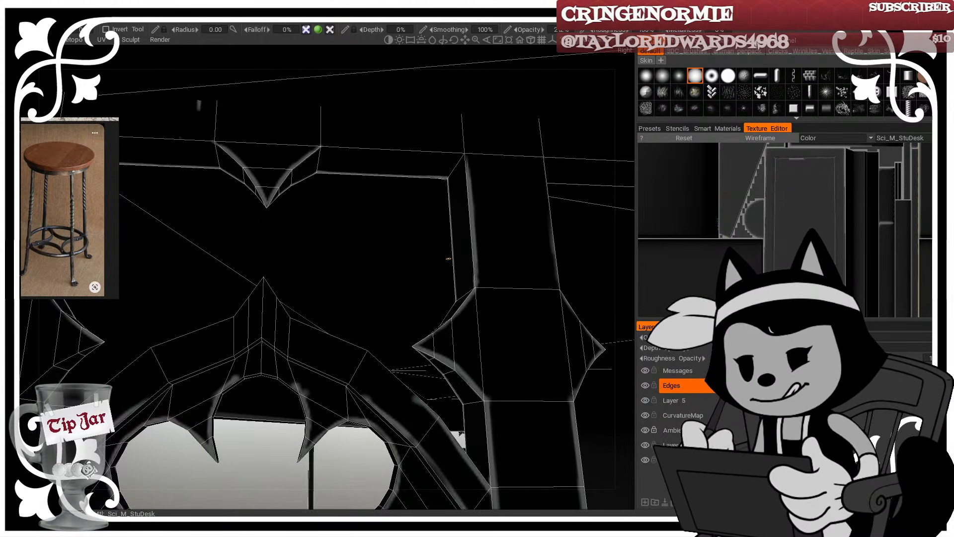
Step: Examine the highlights on the downward point, arched tracery and adjoining fence posts with and without the wireframe
{"action": "key", "text": "w"}
{"action": "middle_click_drag", "start_coordinate": [426, 387], "coordinate": [530, 303]}
{"action": "scroll", "coordinate": [460, 303], "scroll_direction": "down", "scroll_amount": 3}
{"action": "left_click_drag", "start_coordinate": [460, 302], "coordinate": [444, 281], "text": "alt"}
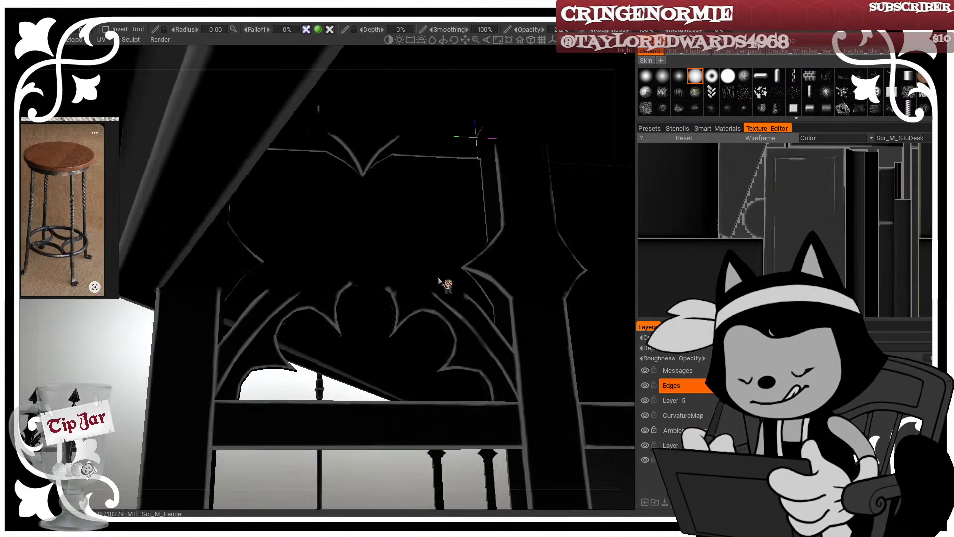
{"action": "scroll", "coordinate": [445, 283], "scroll_direction": "up", "scroll_amount": 2}
{"action": "middle_click_drag", "start_coordinate": [445, 282], "coordinate": [476, 277]}
{"action": "key", "text": "w"}
{"action": "left_click_drag", "start_coordinate": [277, 288], "coordinate": [259, 283], "text": "alt"}
{"action": "left_click_drag", "start_coordinate": [267, 230], "coordinate": [286, 178], "text": "alt"}
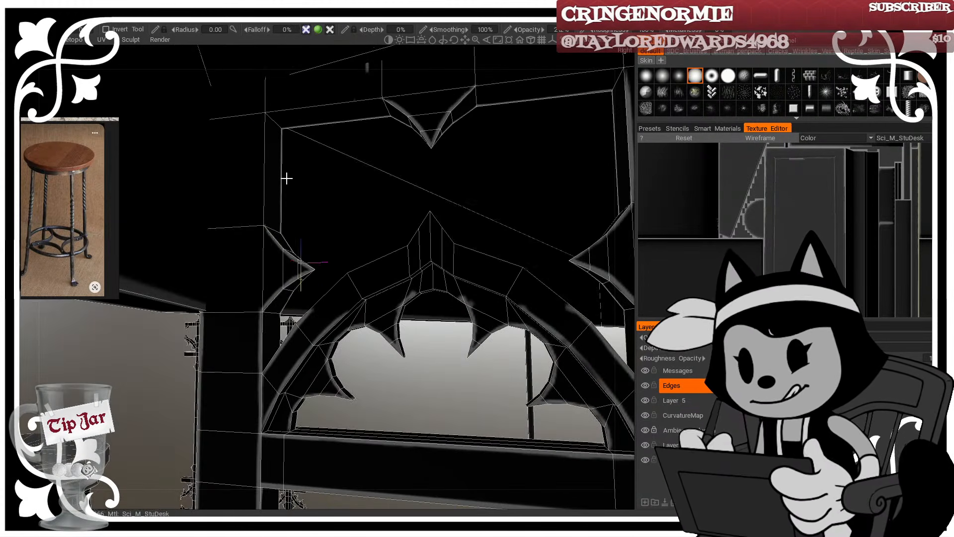
Step: Paint a highlight along the fence post's vertical edge above its pointed ornament, beside the upper arched tracery
{"action": "left_click_drag", "start_coordinate": [261, 143], "coordinate": [267, 127], "text": "alt"}
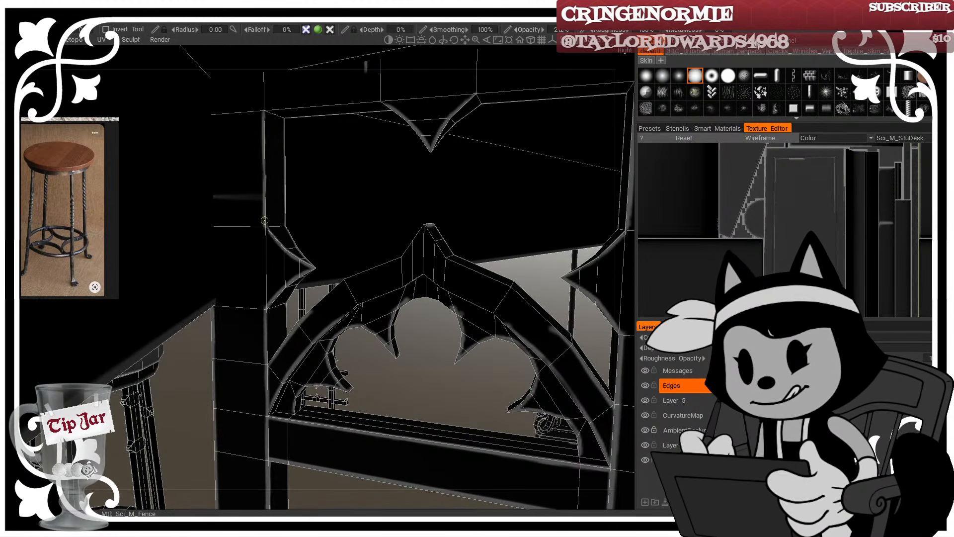
{"action": "left_click_drag", "start_coordinate": [357, 240], "coordinate": [366, 110], "text": "alt"}
{"action": "key", "text": "w"}
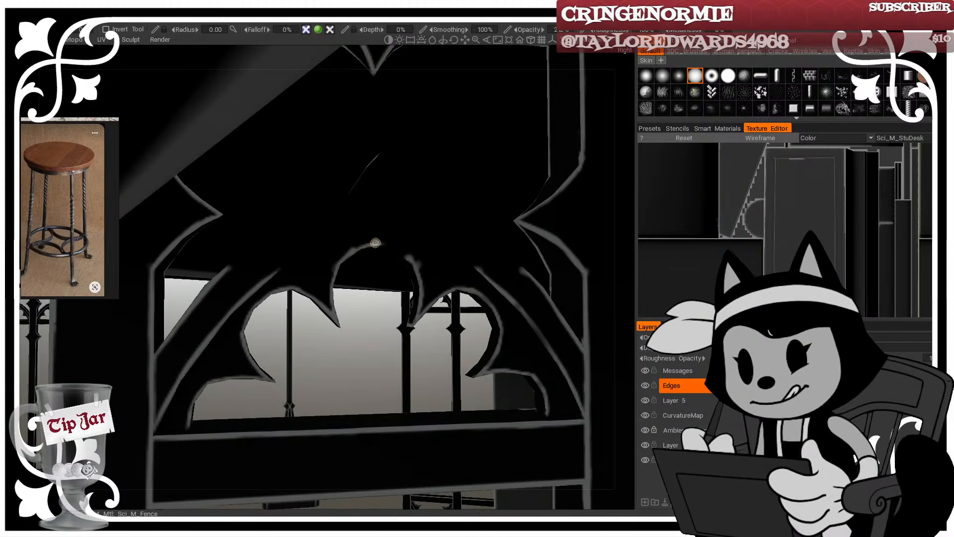
Step: Complete the highlight around the tracery's central lobe and along both sides of the arch's inner edge up to its apex
{"action": "key", "text": "w"}
{"action": "left_click_drag", "start_coordinate": [398, 230], "coordinate": [468, 255], "text": "alt"}
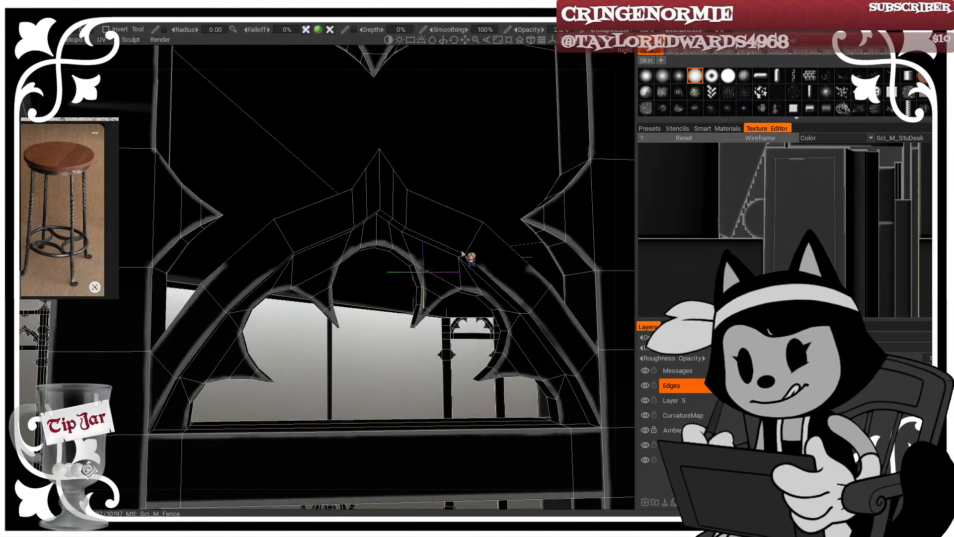
{"action": "middle_click_drag", "start_coordinate": [468, 256], "coordinate": [430, 305], "text": "alt"}
{"action": "left_click_drag", "start_coordinate": [413, 294], "coordinate": [293, 354], "text": "alt"}
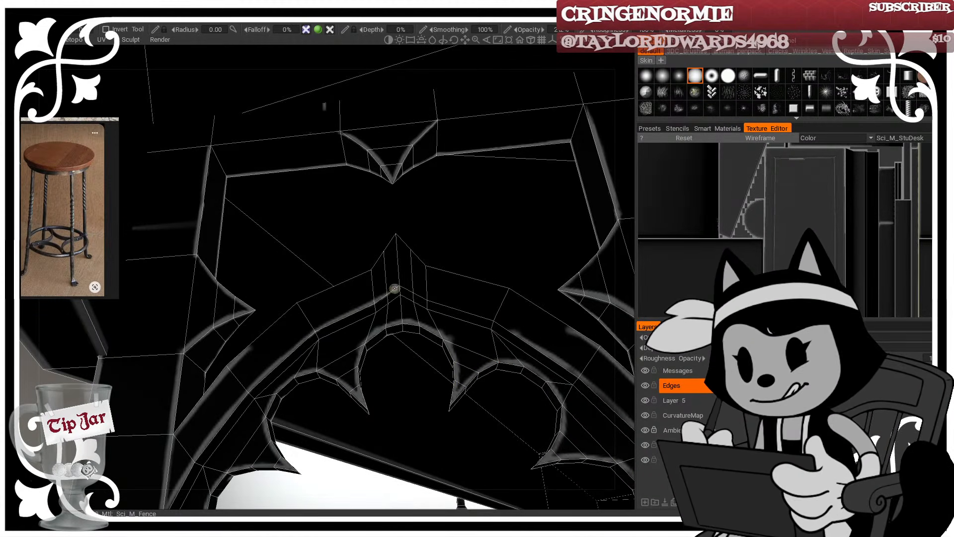
{"action": "left_click_drag", "start_coordinate": [404, 288], "coordinate": [507, 329]}
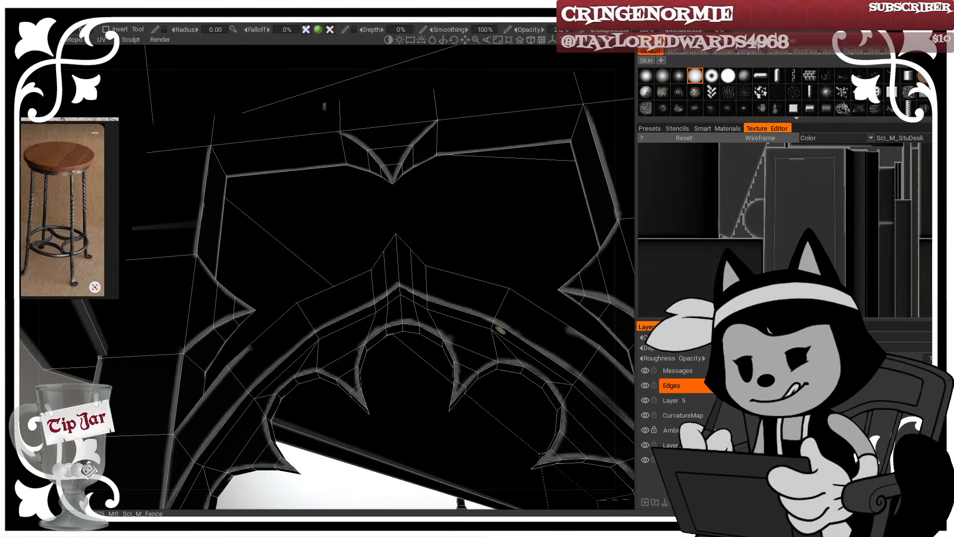
Step: Paint a highlight along the arch's outer edge and up the sides of the pointed tip at its top
{"action": "mouse_move", "coordinate": [482, 280]}
{"action": "left_mouse_down", "text": "alt"}
{"action": "mouse_move", "coordinate": [358, 294]}
{"action": "mouse_move", "coordinate": [371, 258]}
{"action": "left_mouse_up", "text": "alt"}
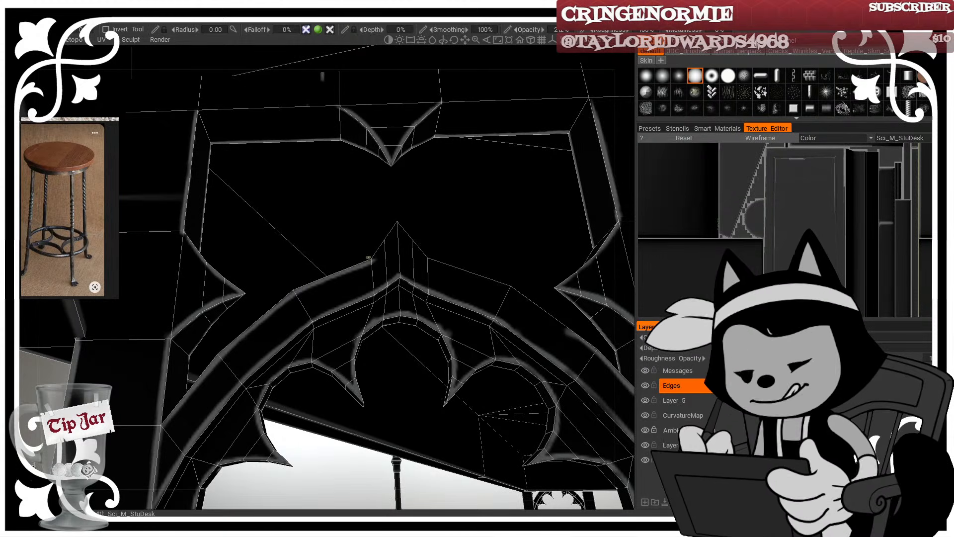
{"action": "left_click_drag", "start_coordinate": [396, 224], "coordinate": [376, 255]}
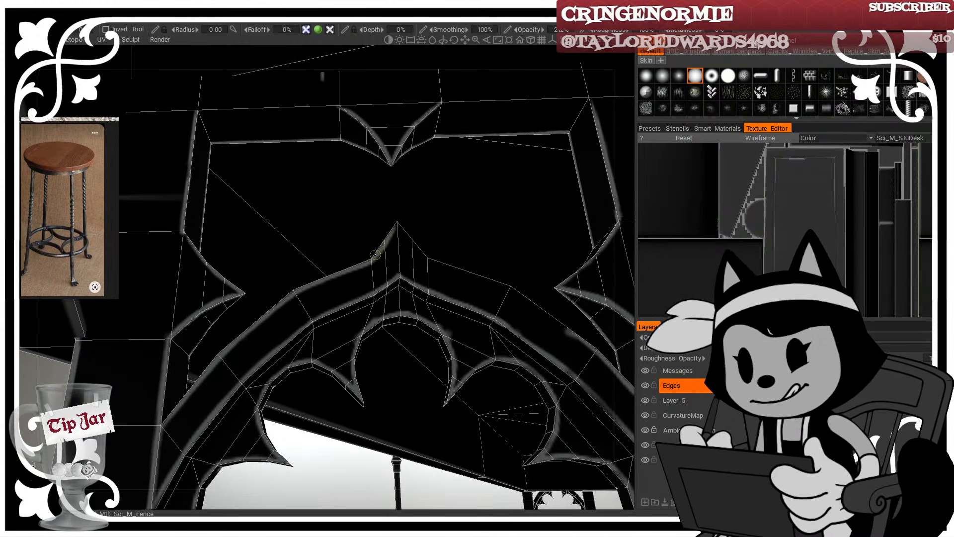
{"action": "mouse_move", "coordinate": [397, 224]}
{"action": "left_mouse_down"}
{"action": "mouse_move", "coordinate": [422, 256]}
{"action": "mouse_move", "coordinate": [521, 298]}
{"action": "mouse_move", "coordinate": [579, 340]}
{"action": "mouse_move", "coordinate": [513, 348]}
{"action": "mouse_move", "coordinate": [459, 400]}
{"action": "mouse_move", "coordinate": [486, 373]}
{"action": "mouse_move", "coordinate": [473, 409]}
{"action": "mouse_move", "coordinate": [457, 286]}
{"action": "mouse_move", "coordinate": [414, 290]}
{"action": "mouse_move", "coordinate": [469, 305]}
{"action": "mouse_move", "coordinate": [401, 374]}
{"action": "mouse_move", "coordinate": [401, 345]}
{"action": "mouse_move", "coordinate": [394, 362]}
{"action": "mouse_move", "coordinate": [411, 320]}
{"action": "mouse_move", "coordinate": [292, 297]}
{"action": "mouse_move", "coordinate": [315, 330]}
{"action": "mouse_move", "coordinate": [331, 245]}
{"action": "mouse_move", "coordinate": [372, 238]}
{"action": "left_mouse_up"}
{"action": "key", "text": "w"}
Step: Examine the long fence post edges in front of the desk's dark panel with and without the wireframe
{"action": "middle_click_drag", "start_coordinate": [427, 247], "coordinate": [356, 269], "text": "alt"}
{"action": "right_click_drag", "start_coordinate": [357, 269], "coordinate": [378, 286], "text": "alt"}
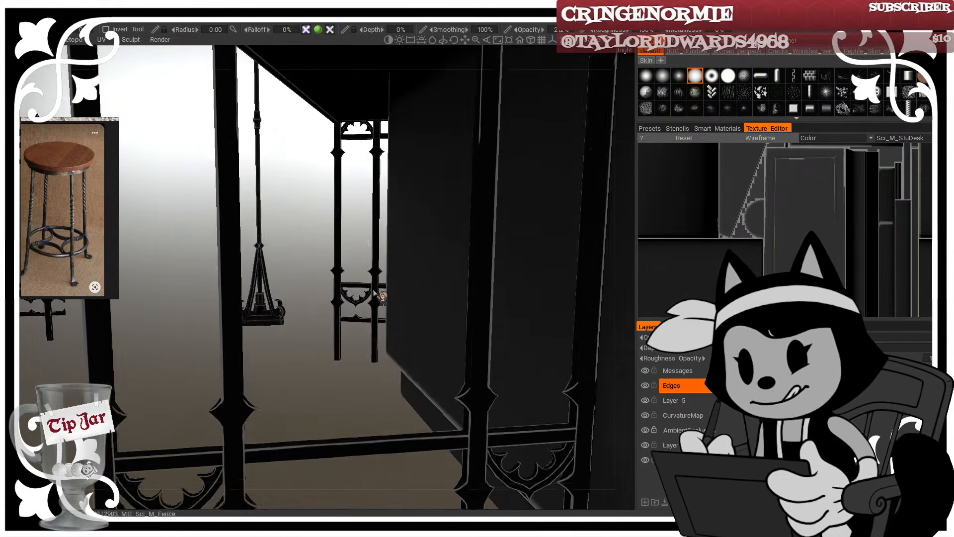
{"action": "left_click_drag", "start_coordinate": [377, 286], "coordinate": [440, 289], "text": "alt"}
{"action": "middle_click_drag", "start_coordinate": [440, 288], "coordinate": [396, 278], "text": "alt"}
{"action": "right_click_drag", "start_coordinate": [396, 278], "coordinate": [413, 280], "text": "alt"}
{"action": "key", "text": "w"}
{"action": "left_click_drag", "start_coordinate": [413, 280], "coordinate": [414, 304], "text": "alt"}
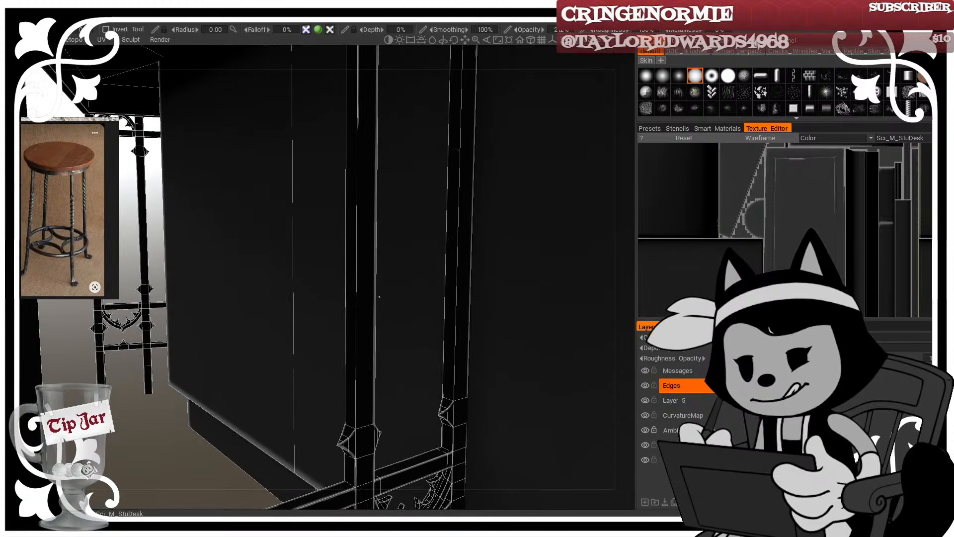
{"action": "middle_click_drag", "start_coordinate": [414, 304], "coordinate": [399, 297], "text": "alt"}
{"action": "left_click_drag", "start_coordinate": [399, 297], "coordinate": [390, 298], "text": "alt"}
{"action": "middle_click_drag", "start_coordinate": [390, 298], "coordinate": [355, 285], "text": "alt"}
{"action": "right_click_drag", "start_coordinate": [355, 285], "coordinate": [375, 276], "text": "alt"}
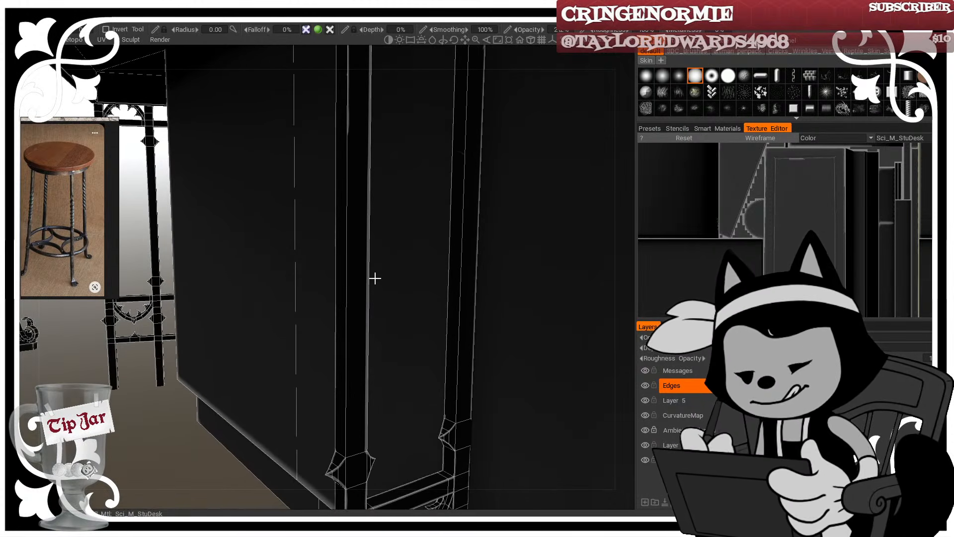
{"action": "left_click_drag", "start_coordinate": [375, 277], "coordinate": [361, 280], "text": "alt"}
{"action": "right_click_drag", "start_coordinate": [360, 279], "coordinate": [368, 278], "text": "alt"}
{"action": "left_click_drag", "start_coordinate": [367, 279], "coordinate": [362, 275], "text": "alt"}
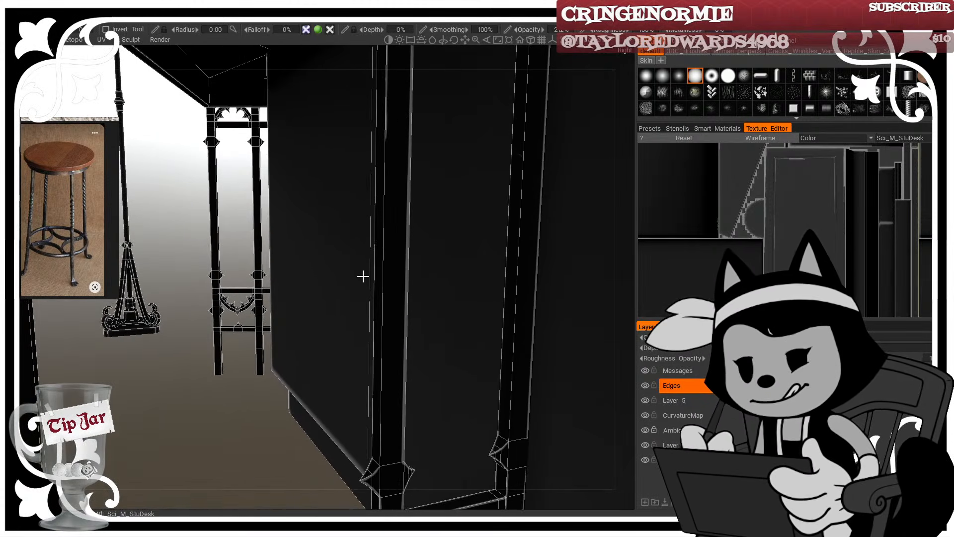
Step: Switch to an orthographic view and paint highlights down the long edges of the two fence posts in front of the panel
{"action": "left_click", "coordinate": [530, 39]}
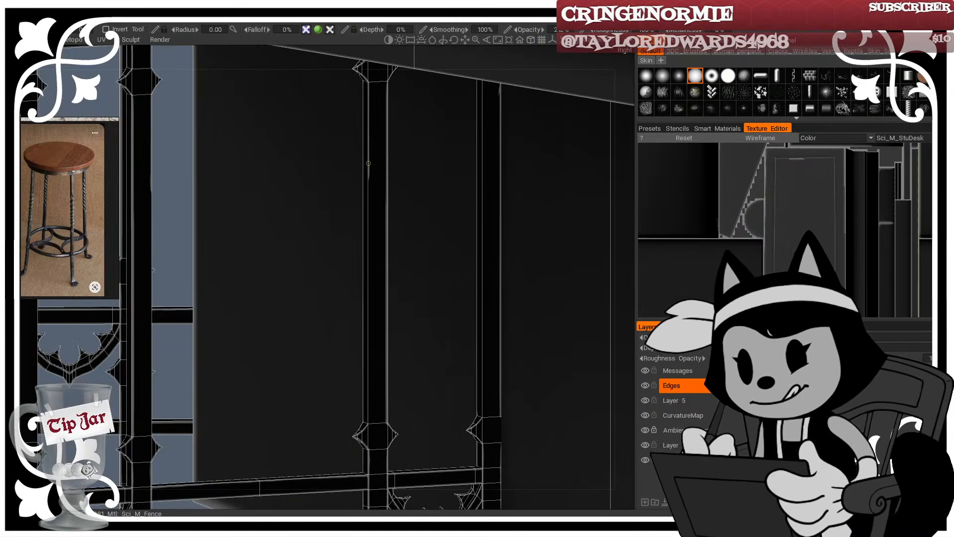
{"action": "left_click_drag", "start_coordinate": [367, 169], "coordinate": [368, 419]}
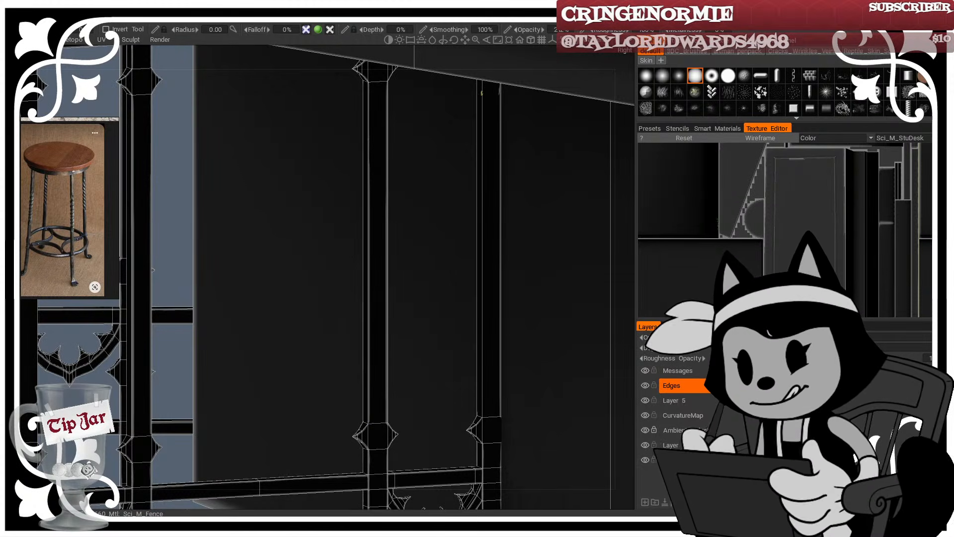
{"action": "left_click_drag", "start_coordinate": [482, 95], "coordinate": [483, 414]}
{"action": "key", "text": "w"}
Step: Paint highlights along the remaining long edge of both fence posts above their pointed ornaments
{"action": "left_click_drag", "start_coordinate": [494, 358], "coordinate": [480, 278], "text": "alt"}
{"action": "mouse_move", "coordinate": [480, 279]}
{"action": "right_mouse_down", "text": "alt"}
{"action": "mouse_move", "coordinate": [537, 305]}
{"action": "mouse_move", "coordinate": [541, 329]}
{"action": "right_mouse_up", "text": "alt"}
{"action": "middle_click_drag", "start_coordinate": [541, 329], "coordinate": [495, 301], "text": "alt"}
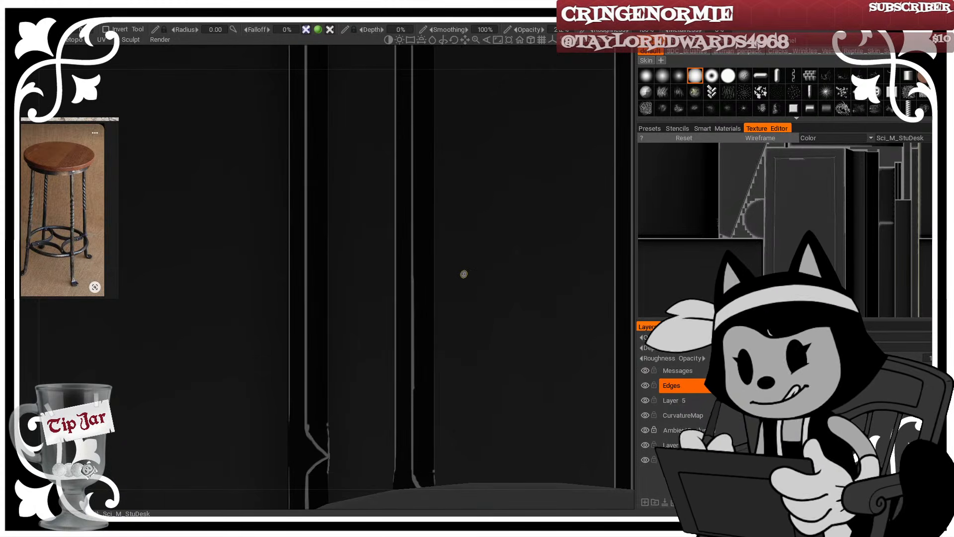
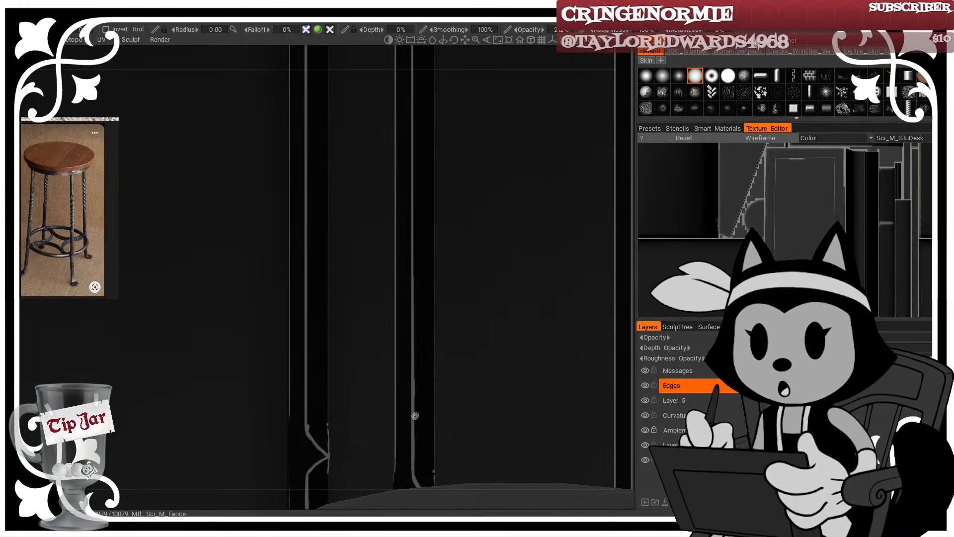
{"action": "left_click_drag", "start_coordinate": [309, 399], "coordinate": [332, 368], "text": "alt"}
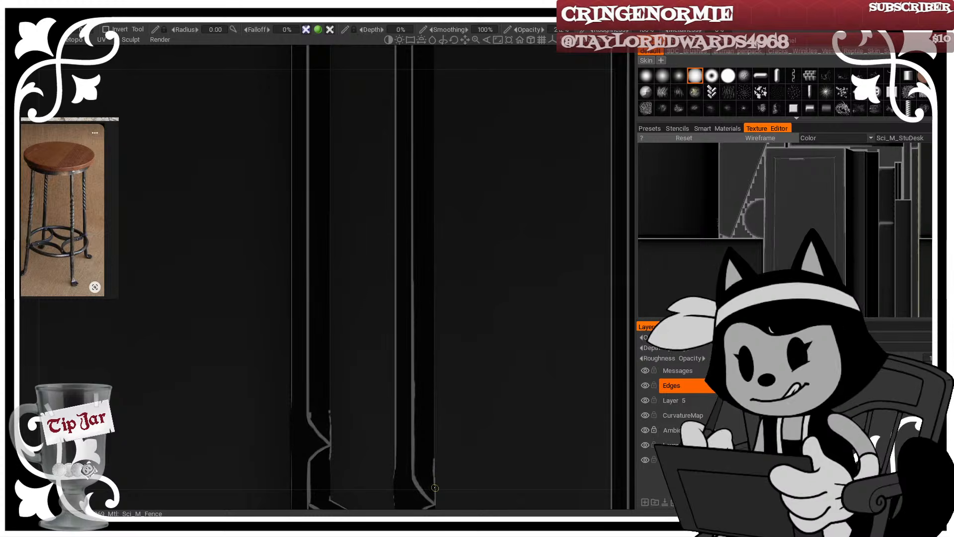
{"action": "left_click_drag", "start_coordinate": [434, 467], "coordinate": [434, 46]}
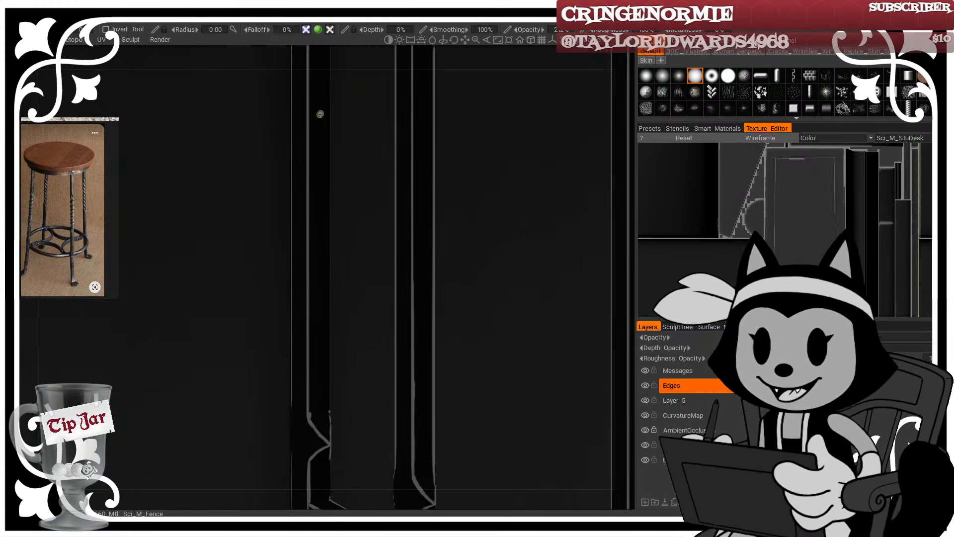
{"action": "left_click_drag", "start_coordinate": [329, 414], "coordinate": [332, 70]}
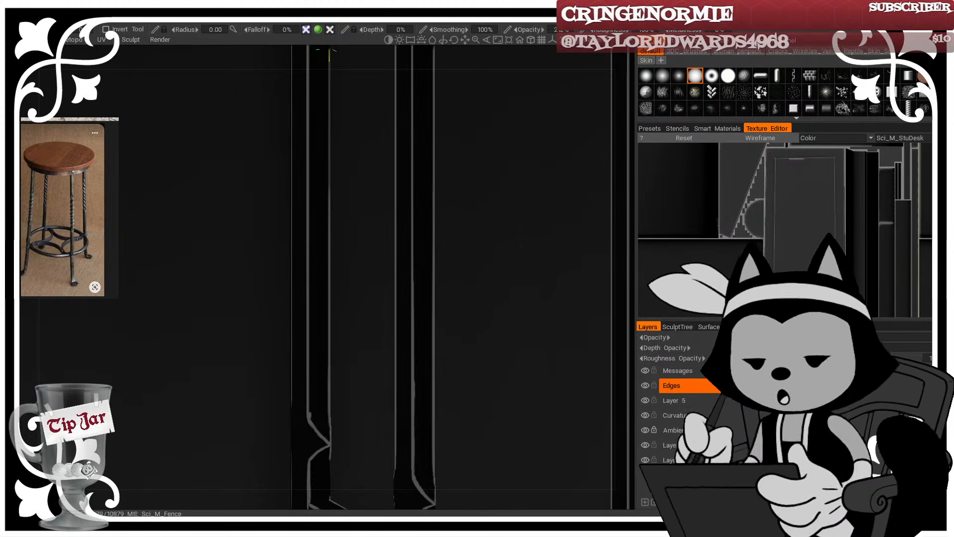
Step: Erase the overshooting highlight ends where the pointed ornaments meet the fence posts, working from both sides, and return to the brush
{"action": "middle_click_drag", "start_coordinate": [433, 314], "coordinate": [465, 137], "text": "alt"}
{"action": "right_click_drag", "start_coordinate": [483, 241], "coordinate": [515, 331], "text": "alt"}
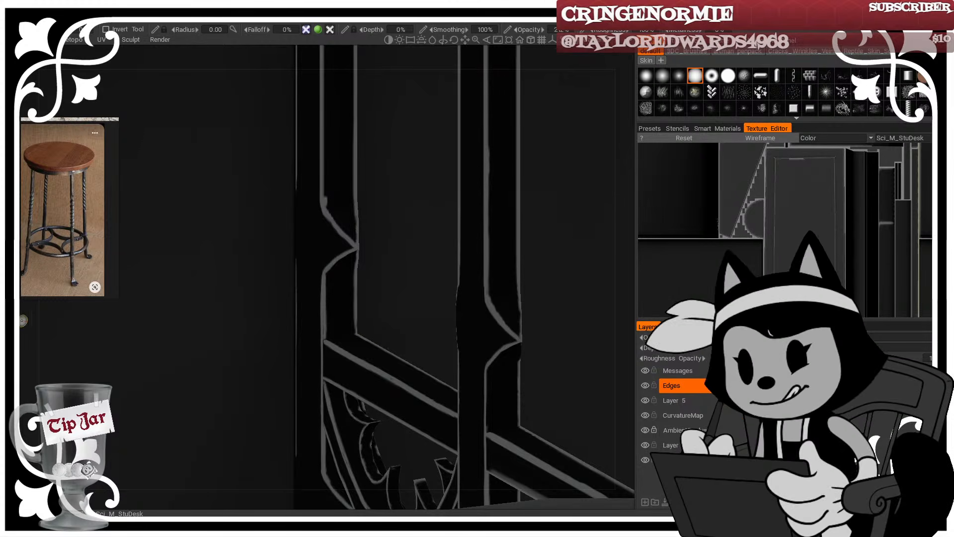
{"action": "left_click", "coordinate": [22, 284]}
{"action": "left_click_drag", "start_coordinate": [333, 205], "coordinate": [327, 199]}
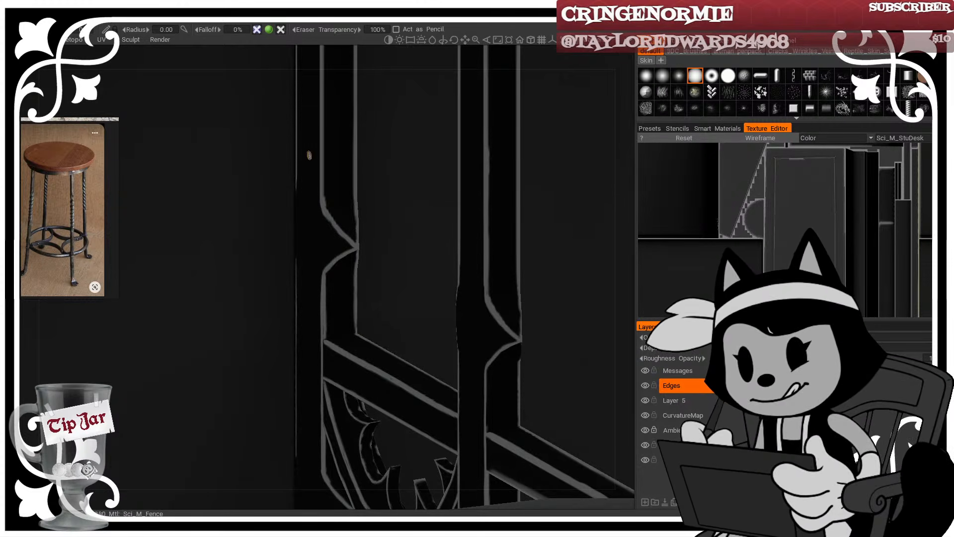
{"action": "left_click", "coordinate": [13, 72]}
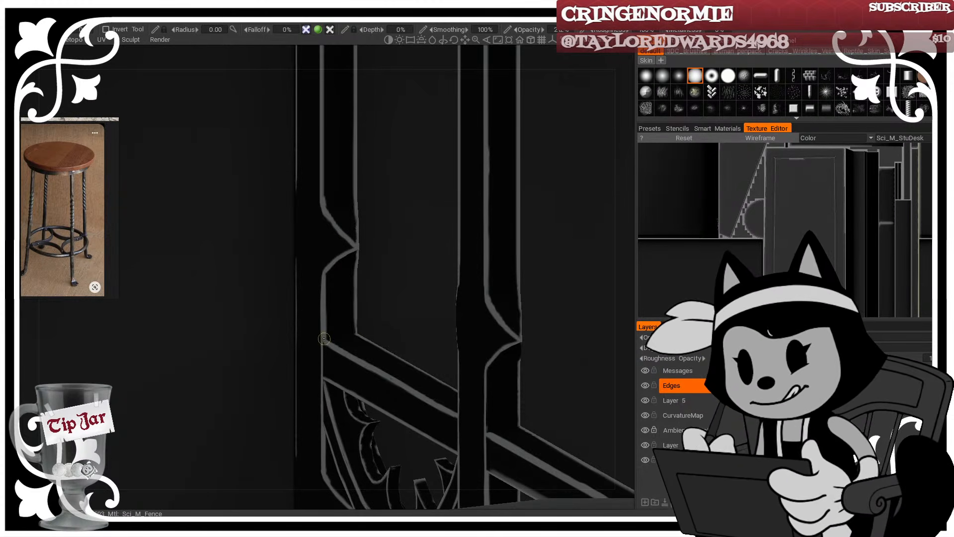
{"action": "mouse_move", "coordinate": [518, 358]}
{"action": "middle_mouse_down"}
{"action": "mouse_move", "coordinate": [436, 357]}
{"action": "mouse_move", "coordinate": [194, 326]}
{"action": "middle_mouse_up"}
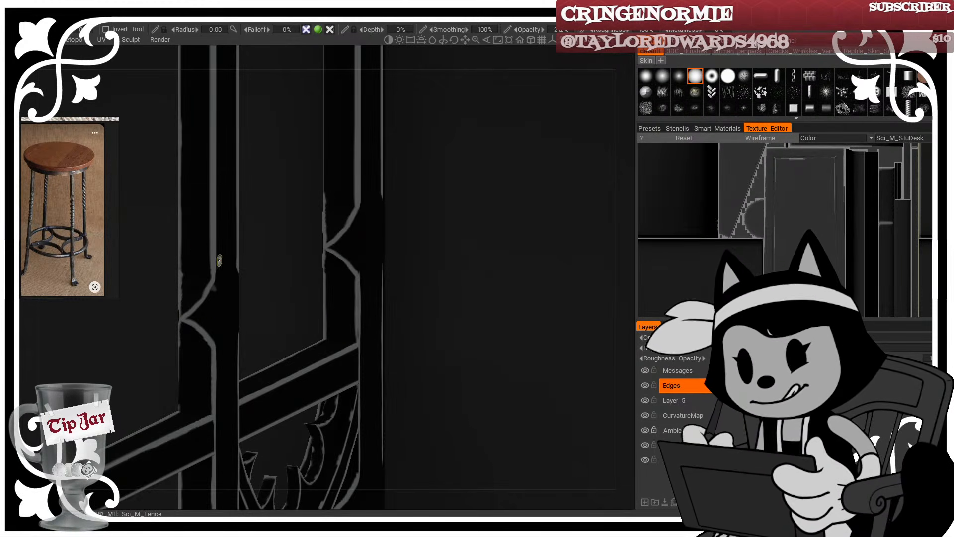
{"action": "left_click", "coordinate": [24, 291]}
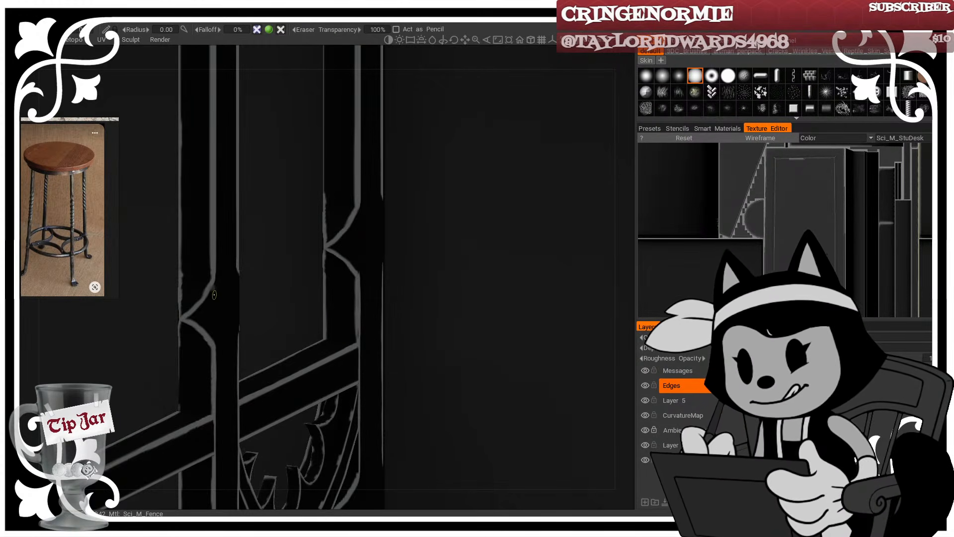
{"action": "left_click", "coordinate": [54, 88]}
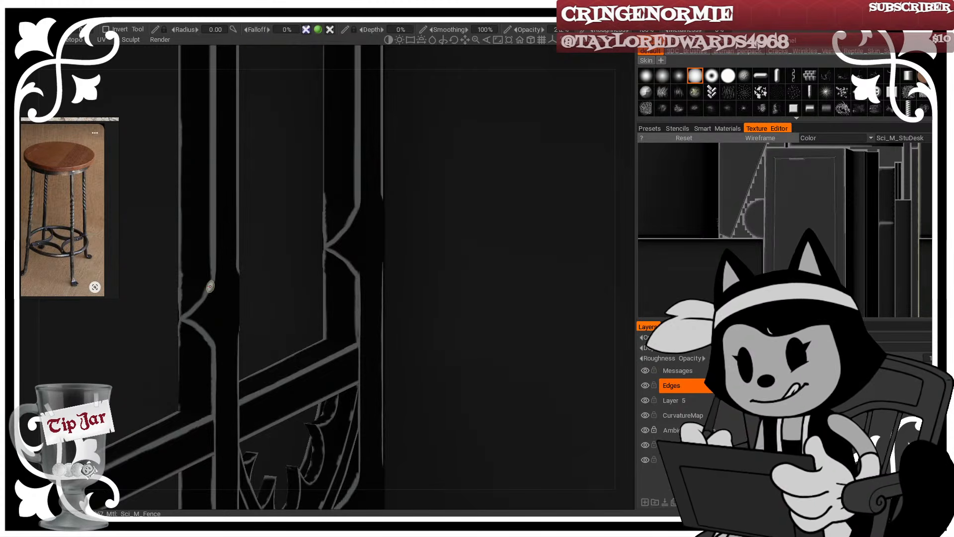
Step: Examine the highlights on the fence posts, crossbars and desk panel from several angles in orthographic and perspective views
{"action": "mouse_move", "coordinate": [210, 287]}
{"action": "left_mouse_down", "text": "alt"}
{"action": "mouse_move", "coordinate": [307, 256]}
{"action": "mouse_move", "coordinate": [265, 251]}
{"action": "mouse_move", "coordinate": [198, 266]}
{"action": "left_mouse_up", "text": "alt"}
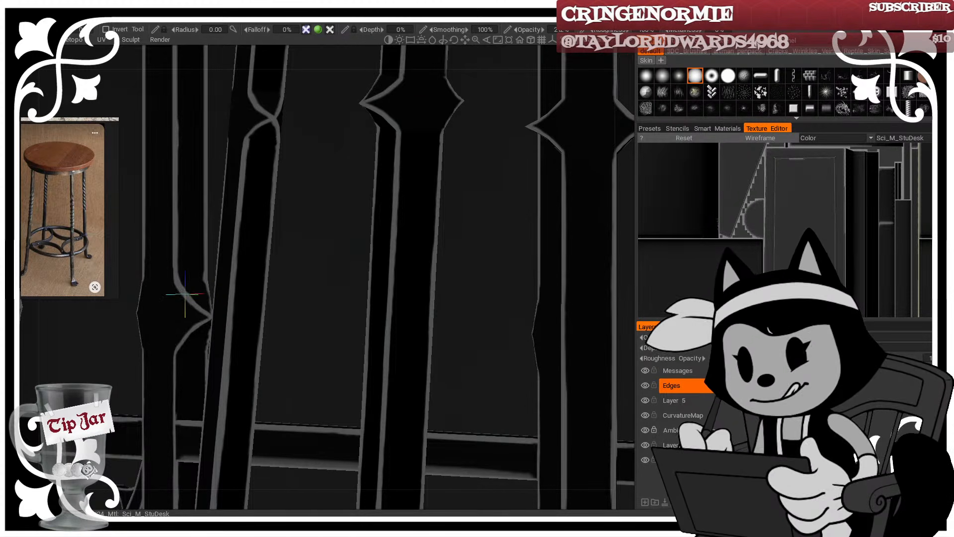
{"action": "right_click_drag", "start_coordinate": [386, 280], "coordinate": [345, 263], "text": "alt"}
{"action": "left_click_drag", "start_coordinate": [345, 264], "coordinate": [383, 290], "text": "alt"}
{"action": "middle_click_drag", "start_coordinate": [383, 289], "coordinate": [449, 272], "text": "alt"}
{"action": "right_click_drag", "start_coordinate": [449, 271], "coordinate": [397, 307], "text": "alt"}
{"action": "left_click_drag", "start_coordinate": [434, 294], "coordinate": [260, 307], "text": "alt"}
{"action": "middle_click_drag", "start_coordinate": [472, 296], "coordinate": [405, 302], "text": "alt"}
{"action": "right_click_drag", "start_coordinate": [404, 303], "coordinate": [342, 297], "text": "alt"}
{"action": "left_click_drag", "start_coordinate": [342, 296], "coordinate": [312, 221], "text": "alt"}
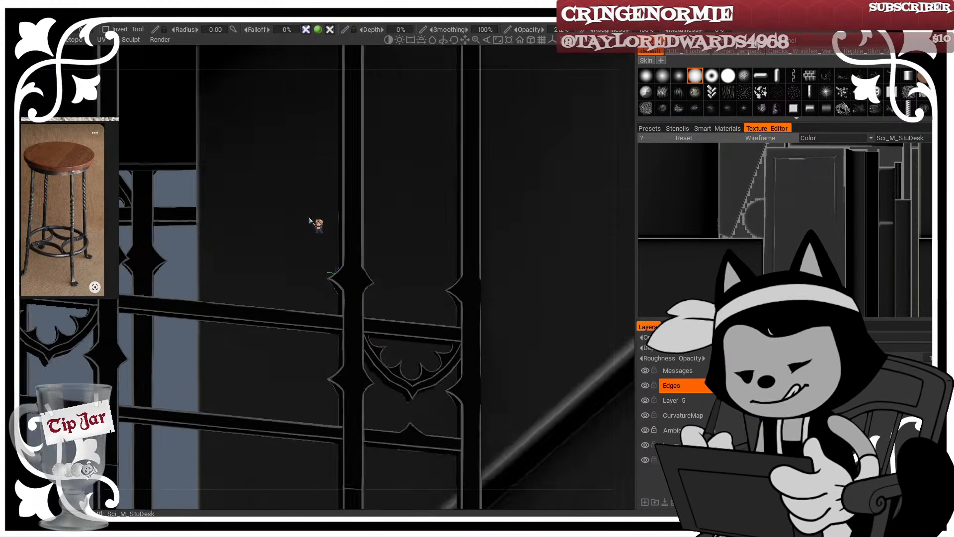
{"action": "middle_click_drag", "start_coordinate": [313, 222], "coordinate": [379, 377], "text": "alt"}
{"action": "right_click_drag", "start_coordinate": [379, 377], "coordinate": [326, 321], "text": "alt"}
{"action": "left_click_drag", "start_coordinate": [326, 321], "coordinate": [359, 352], "text": "alt"}
{"action": "middle_click_drag", "start_coordinate": [358, 351], "coordinate": [378, 251], "text": "alt"}
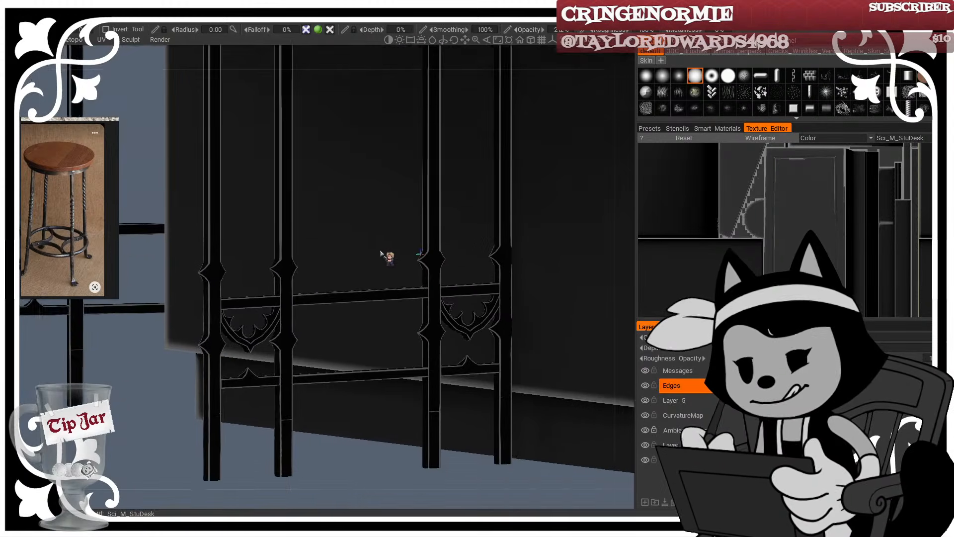
{"action": "left_click_drag", "start_coordinate": [378, 252], "coordinate": [368, 253], "text": "alt"}
{"action": "left_click", "coordinate": [532, 43]}
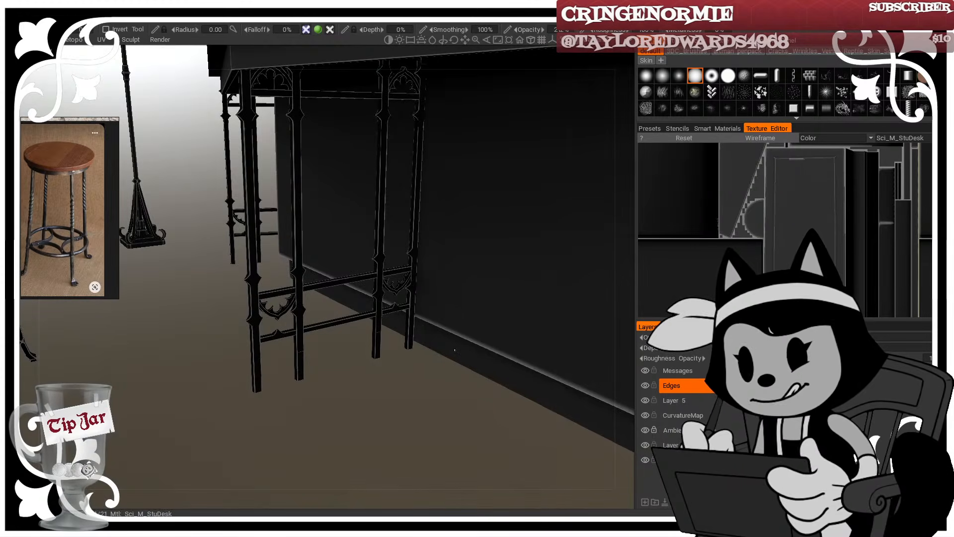
{"action": "middle_click_drag", "start_coordinate": [378, 309], "coordinate": [380, 333], "text": "alt"}
{"action": "left_click_drag", "start_coordinate": [380, 333], "coordinate": [498, 336], "text": "alt"}
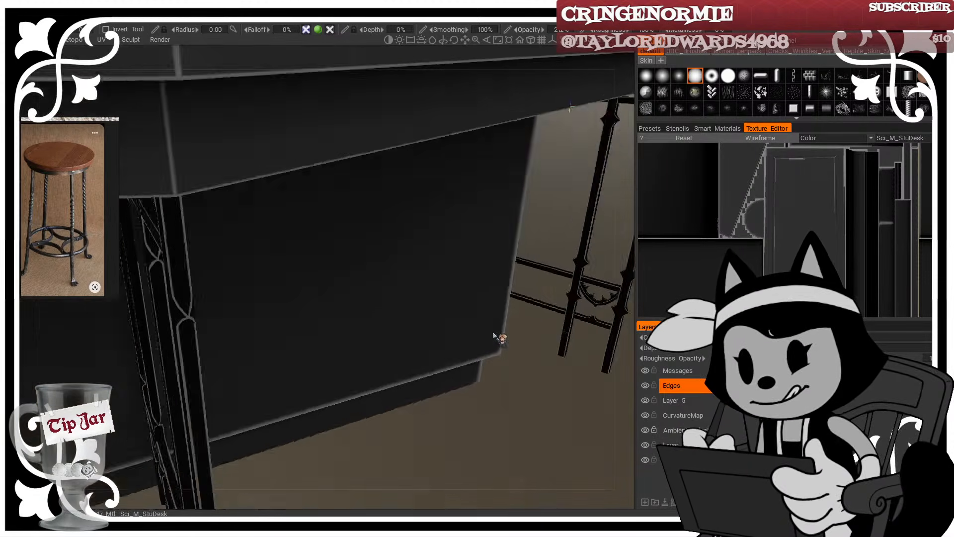
{"action": "right_click_drag", "start_coordinate": [498, 336], "coordinate": [437, 314], "text": "alt"}
{"action": "left_click_drag", "start_coordinate": [436, 314], "coordinate": [479, 294], "text": "alt"}
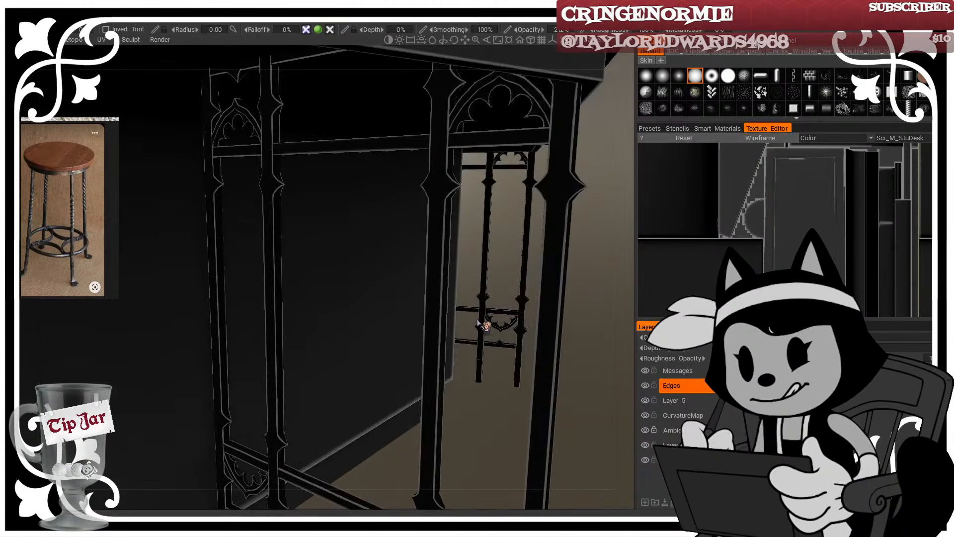
Step: Paint a highlight down the fence post's outer edge below the upper pointed ornament, redoing the first stroke
{"action": "right_click_drag", "start_coordinate": [481, 326], "coordinate": [437, 293], "text": "alt"}
{"action": "left_click_drag", "start_coordinate": [436, 294], "coordinate": [336, 247], "text": "alt"}
{"action": "right_click_drag", "start_coordinate": [336, 247], "coordinate": [410, 293], "text": "alt"}
{"action": "left_click_drag", "start_coordinate": [361, 209], "coordinate": [440, 380], "text": "alt"}
{"action": "middle_click_drag", "start_coordinate": [403, 281], "coordinate": [407, 351], "text": "alt"}
{"action": "mouse_move", "coordinate": [283, 206]}
{"action": "left_mouse_down", "text": "alt"}
{"action": "mouse_move", "coordinate": [303, 181]}
{"action": "mouse_move", "coordinate": [271, 187]}
{"action": "left_mouse_up", "text": "alt"}
{"action": "left_click_drag", "start_coordinate": [336, 121], "coordinate": [335, 196]}
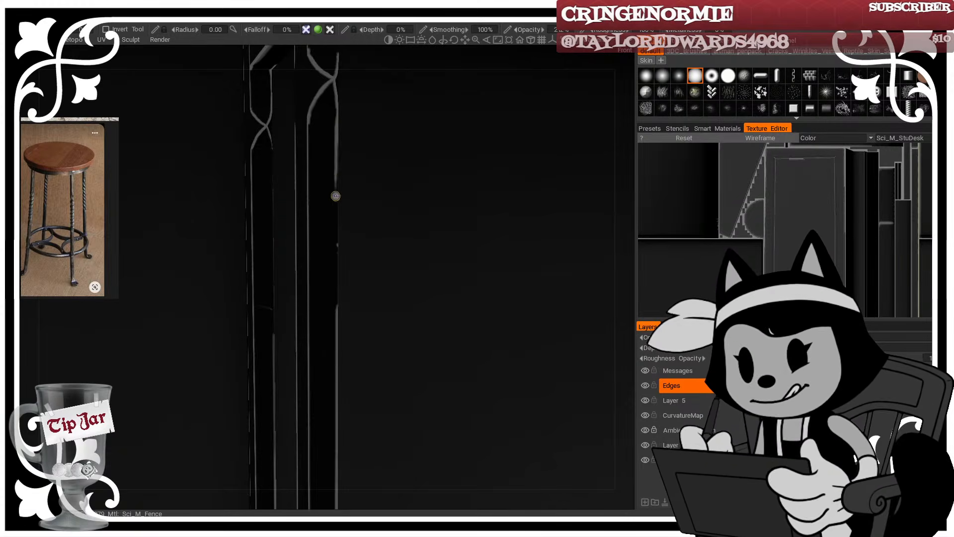
{"action": "key", "text": "ctrl+z"}
{"action": "mouse_move", "coordinate": [336, 118]}
{"action": "left_mouse_down"}
{"action": "mouse_move", "coordinate": [335, 293]}
{"action": "mouse_move", "coordinate": [355, 248]}
{"action": "left_mouse_up"}
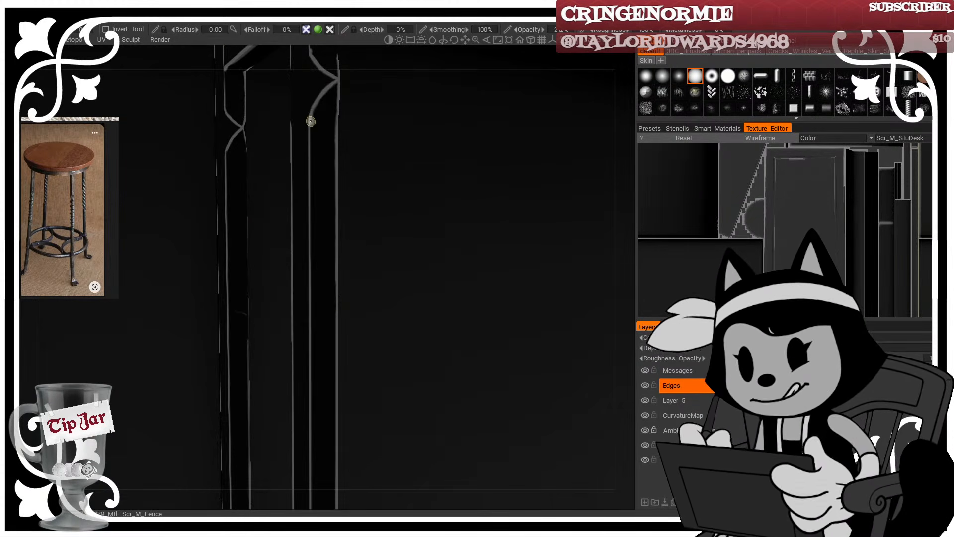
Step: Paint over the same post's neighbouring long edge below the pointed ornament, and undo the last stroke
{"action": "left_click_drag", "start_coordinate": [309, 110], "coordinate": [310, 410]}
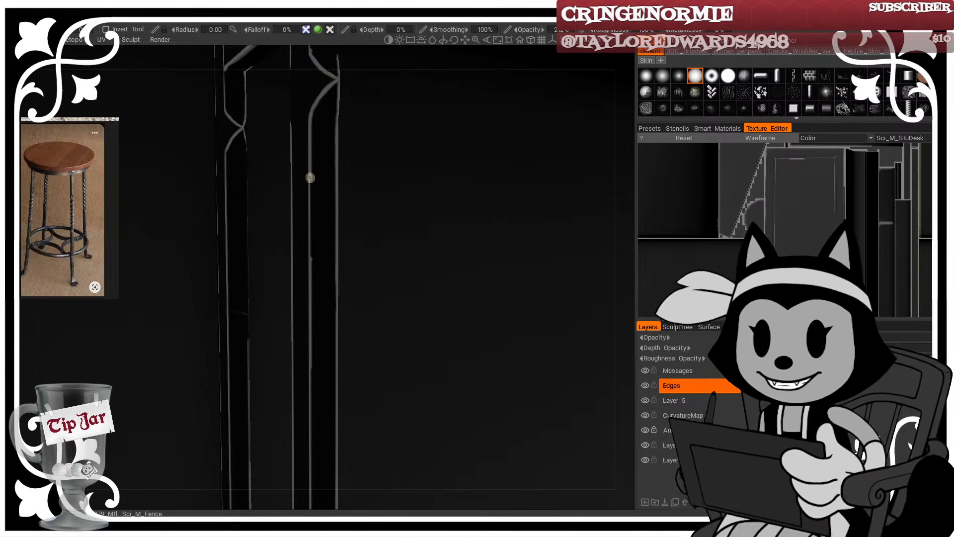
{"action": "mouse_move", "coordinate": [310, 173]}
{"action": "left_mouse_down"}
{"action": "mouse_move", "coordinate": [312, 313]}
{"action": "mouse_move", "coordinate": [329, 299]}
{"action": "left_mouse_up"}
{"action": "middle_click_drag", "start_coordinate": [370, 385], "coordinate": [336, 234], "text": "alt"}
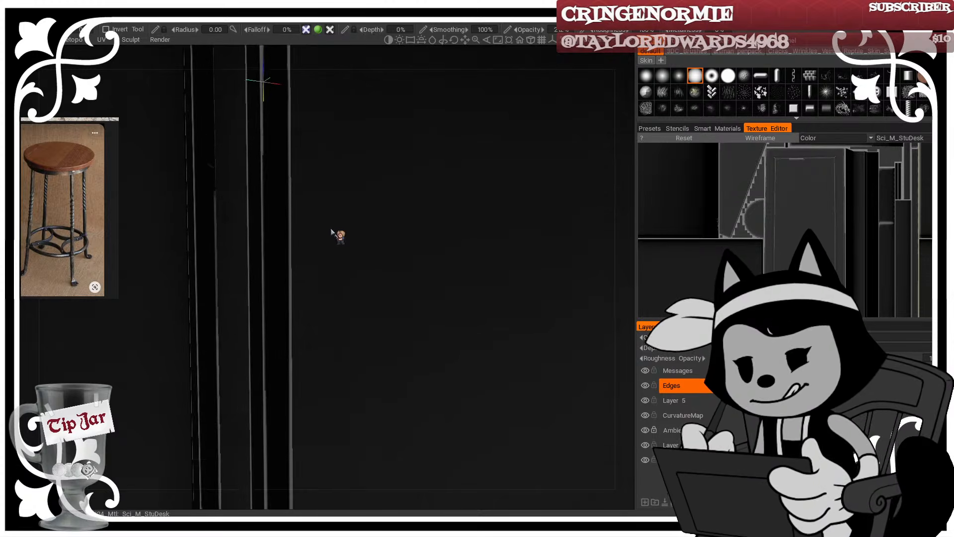
{"action": "right_click_drag", "start_coordinate": [336, 234], "coordinate": [320, 240], "text": "alt"}
{"action": "middle_click_drag", "start_coordinate": [319, 240], "coordinate": [364, 251], "text": "alt"}
{"action": "key", "text": "ctrl+z"}
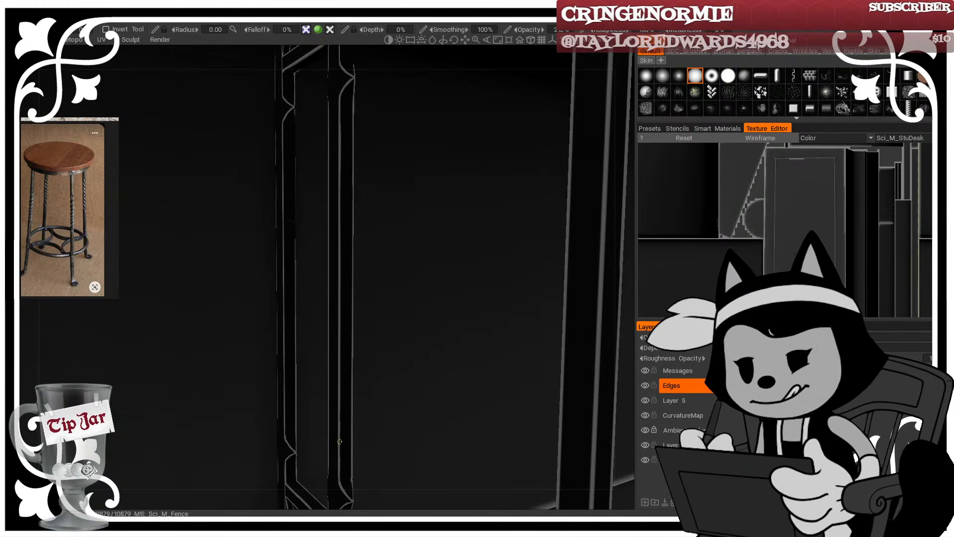
Step: Examine the edge highlights on the desk, stool, fence panel and lamp post from several distances and angles
{"action": "right_click_drag", "start_coordinate": [369, 470], "coordinate": [302, 343], "text": "alt"}
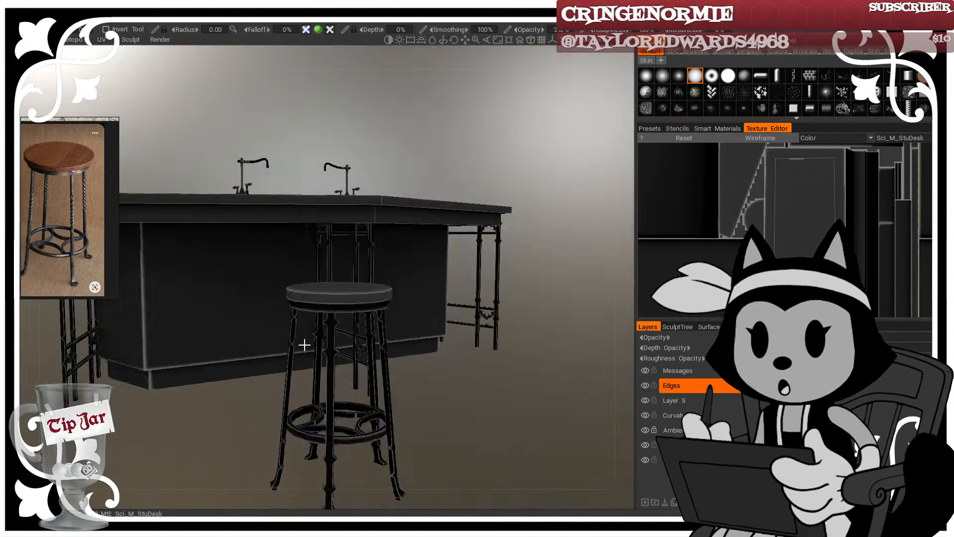
{"action": "left_click_drag", "start_coordinate": [302, 343], "coordinate": [358, 315], "text": "alt"}
{"action": "right_click_drag", "start_coordinate": [359, 315], "coordinate": [386, 342], "text": "alt"}
{"action": "mouse_move", "coordinate": [386, 342]}
{"action": "left_mouse_down", "text": "alt"}
{"action": "mouse_move", "coordinate": [358, 349]}
{"action": "mouse_move", "coordinate": [374, 351]}
{"action": "left_mouse_up", "text": "alt"}
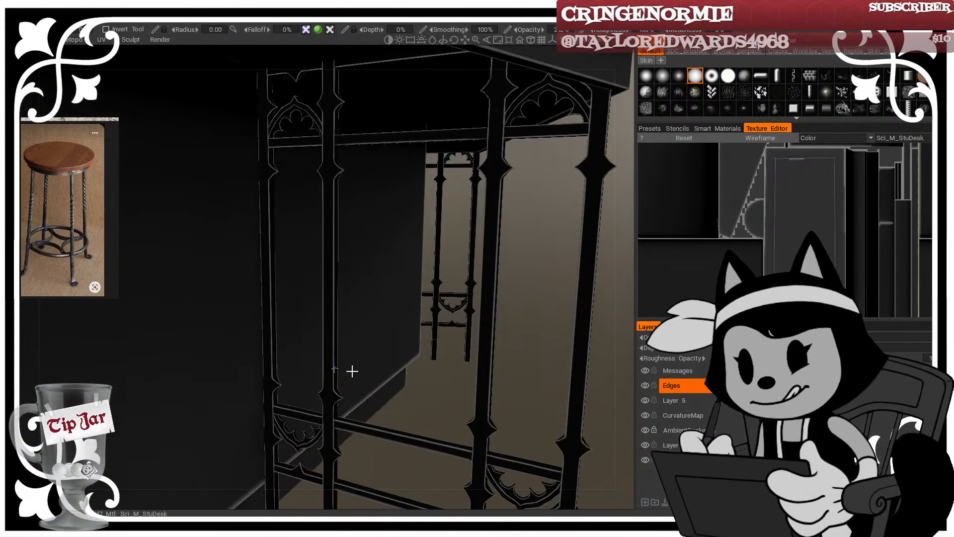
{"action": "right_click_drag", "start_coordinate": [374, 351], "coordinate": [409, 309], "text": "alt"}
{"action": "left_click_drag", "start_coordinate": [409, 309], "coordinate": [314, 292], "text": "alt"}
{"action": "right_click_drag", "start_coordinate": [314, 292], "coordinate": [342, 322], "text": "alt"}
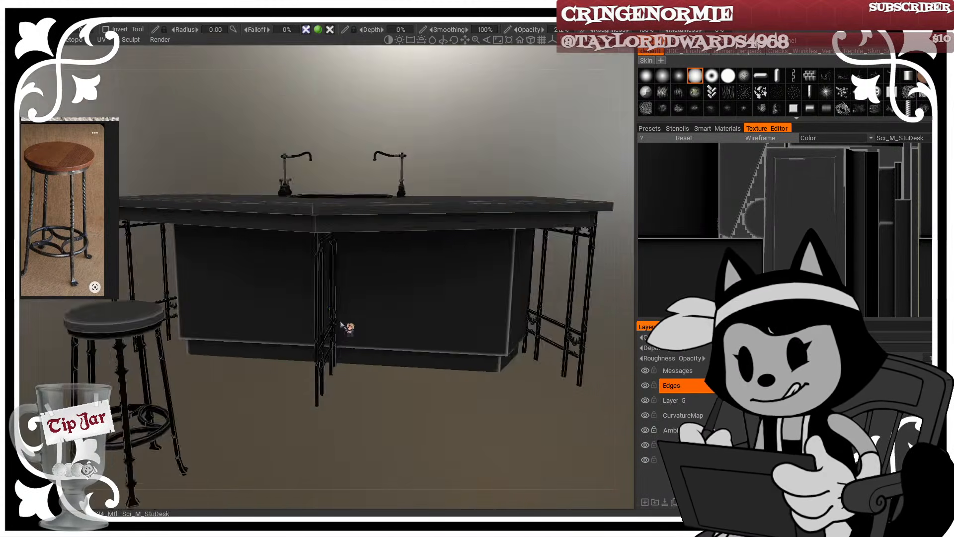
{"action": "left_click_drag", "start_coordinate": [342, 322], "coordinate": [359, 336], "text": "alt"}
{"action": "middle_click_drag", "start_coordinate": [359, 336], "coordinate": [377, 393], "text": "alt"}
{"action": "middle_click_drag", "start_coordinate": [303, 238], "coordinate": [381, 271], "text": "alt"}
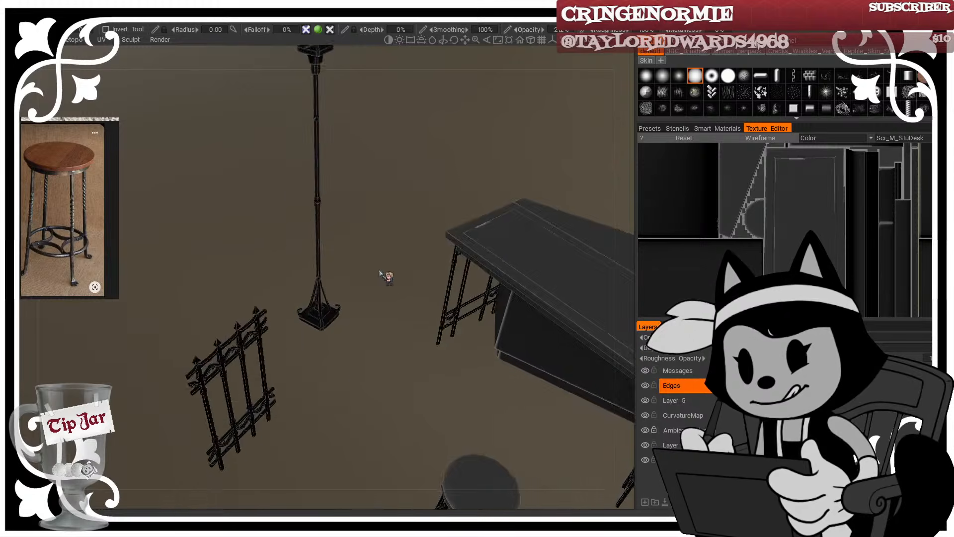
{"action": "right_click_drag", "start_coordinate": [381, 271], "coordinate": [561, 420], "text": "alt"}
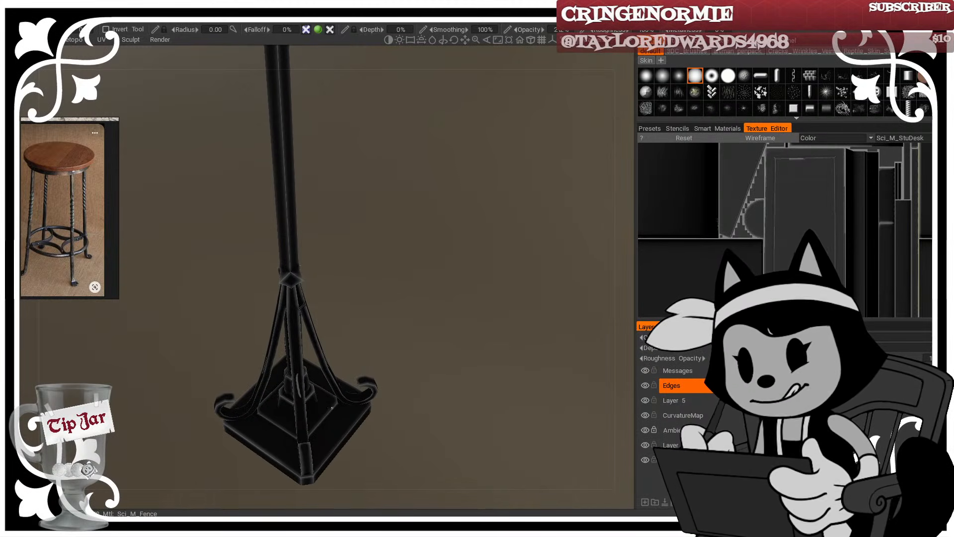
Step: Paint a highlight down the long edge of a curved support leg at the base of the lamp post
{"action": "middle_click_drag", "start_coordinate": [356, 367], "coordinate": [386, 274], "text": "alt"}
{"action": "right_click_drag", "start_coordinate": [387, 273], "coordinate": [418, 283], "text": "alt"}
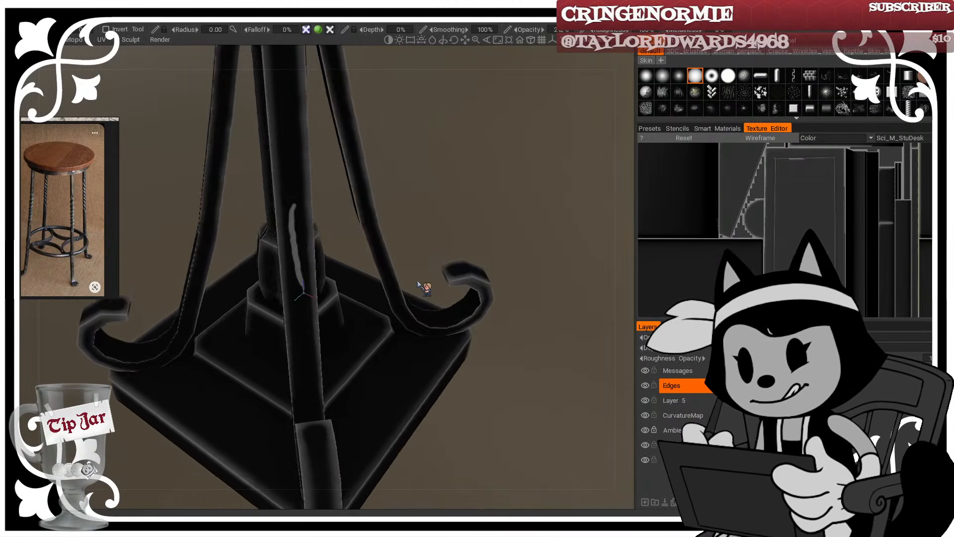
{"action": "middle_click_drag", "start_coordinate": [419, 283], "coordinate": [436, 290], "text": "alt"}
{"action": "right_click_drag", "start_coordinate": [435, 289], "coordinate": [412, 295], "text": "alt"}
{"action": "left_click_drag", "start_coordinate": [411, 296], "coordinate": [467, 279], "text": "alt"}
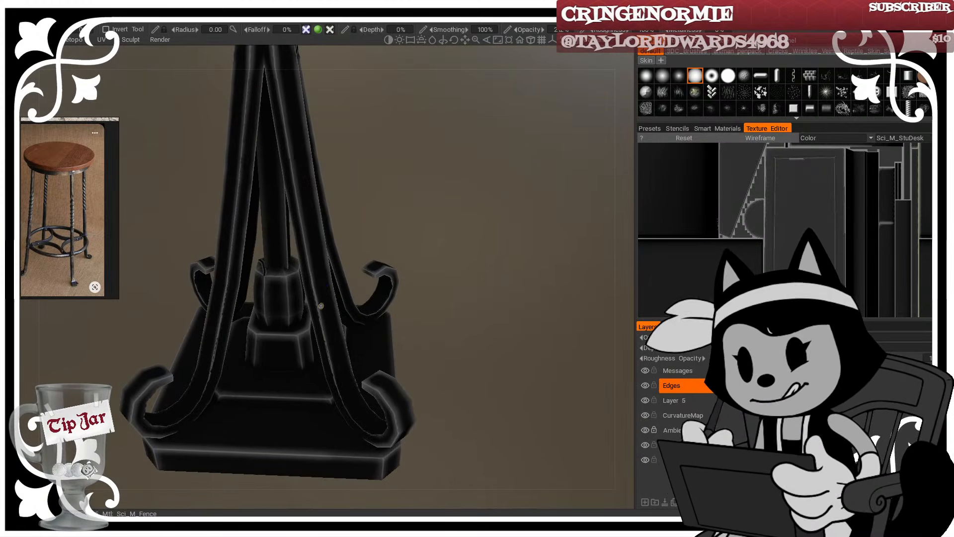
{"action": "left_click_drag", "start_coordinate": [321, 305], "coordinate": [331, 355], "text": "alt"}
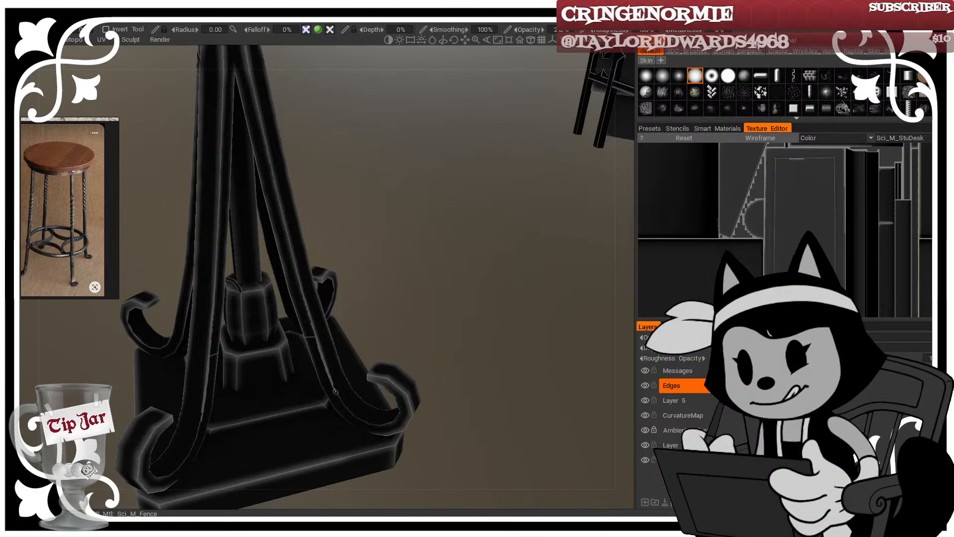
{"action": "middle_click_drag", "start_coordinate": [452, 298], "coordinate": [460, 226], "text": "alt"}
{"action": "right_click_drag", "start_coordinate": [460, 226], "coordinate": [473, 264], "text": "alt"}
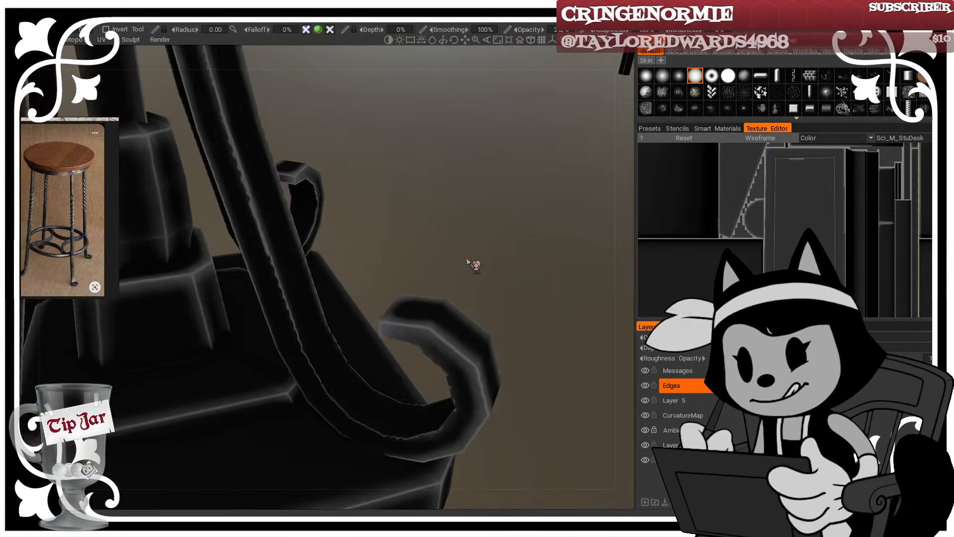
{"action": "left_click_drag", "start_coordinate": [472, 264], "coordinate": [411, 299], "text": "alt"}
{"action": "left_click_drag", "start_coordinate": [304, 254], "coordinate": [325, 318]}
{"action": "left_click_drag", "start_coordinate": [310, 276], "coordinate": [322, 317]}
{"action": "left_click_drag", "start_coordinate": [421, 227], "coordinate": [352, 251], "text": "alt"}
{"action": "mouse_move", "coordinate": [319, 286]}
{"action": "left_mouse_down"}
{"action": "mouse_move", "coordinate": [326, 333]}
{"action": "mouse_move", "coordinate": [360, 405]}
{"action": "left_mouse_up"}
Step: Fill in the same leg's edge highlight along its lower curve towards the scrolled foot
{"action": "mouse_move", "coordinate": [410, 308]}
{"action": "left_mouse_down", "text": "alt"}
{"action": "mouse_move", "coordinate": [513, 270]}
{"action": "mouse_move", "coordinate": [532, 244]}
{"action": "left_mouse_up", "text": "alt"}
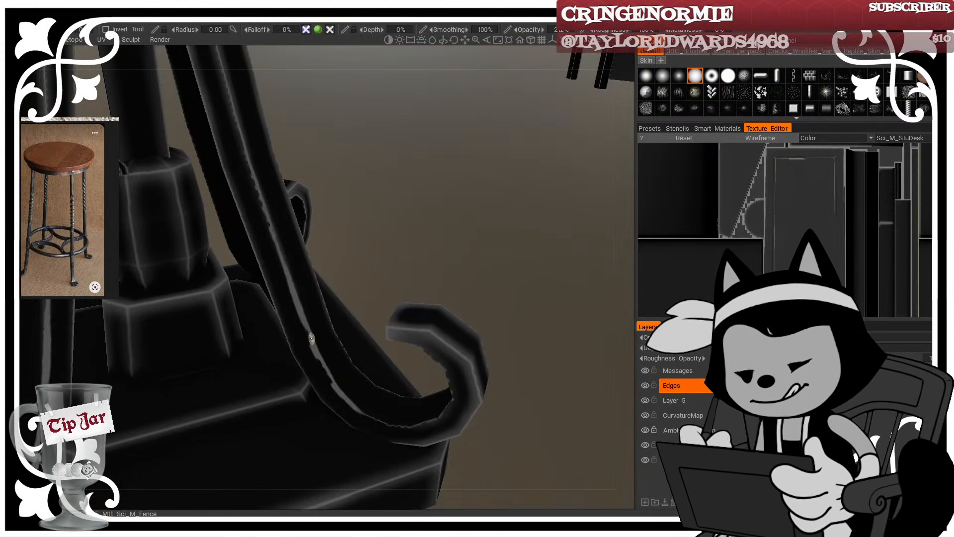
{"action": "left_click_drag", "start_coordinate": [304, 327], "coordinate": [318, 357]}
{"action": "left_click_drag", "start_coordinate": [340, 394], "coordinate": [396, 425]}
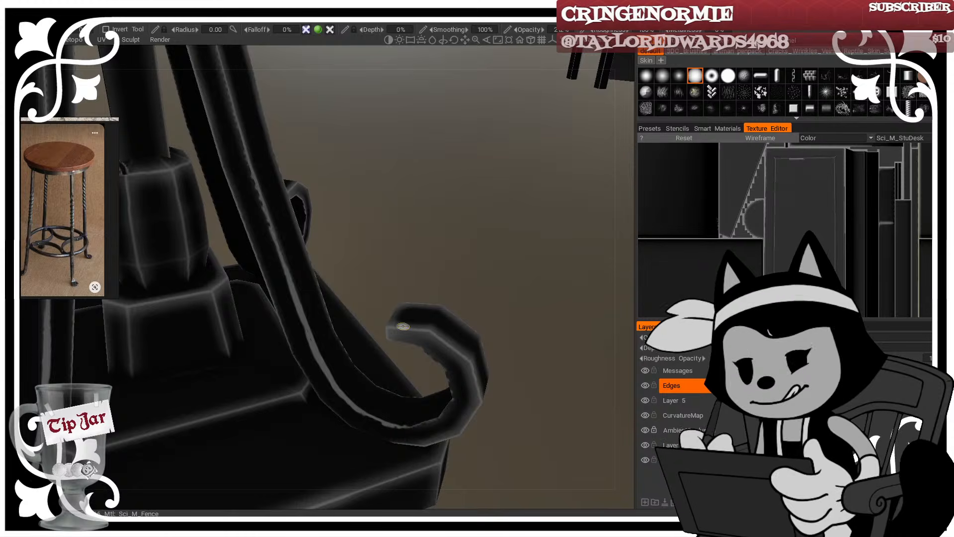
Step: Paint over the edge inside the leg's scrolled foot and along the leg's upper stretch
{"action": "mouse_move", "coordinate": [476, 281]}
{"action": "left_mouse_down", "text": "alt"}
{"action": "mouse_move", "coordinate": [556, 307]}
{"action": "mouse_move", "coordinate": [380, 441]}
{"action": "mouse_move", "coordinate": [432, 403]}
{"action": "left_mouse_up", "text": "alt"}
{"action": "left_click_drag", "start_coordinate": [470, 388], "coordinate": [520, 370], "text": "alt"}
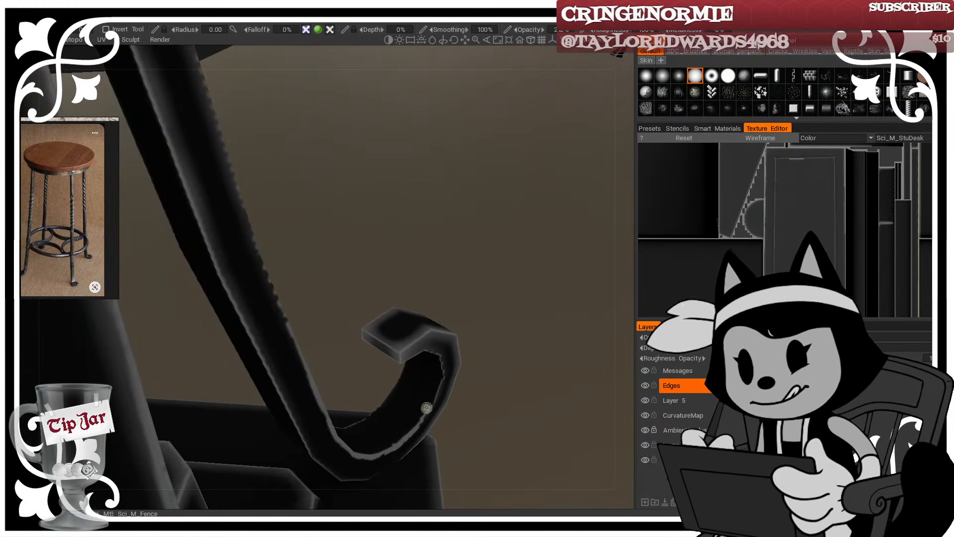
{"action": "left_click_drag", "start_coordinate": [441, 375], "coordinate": [417, 431]}
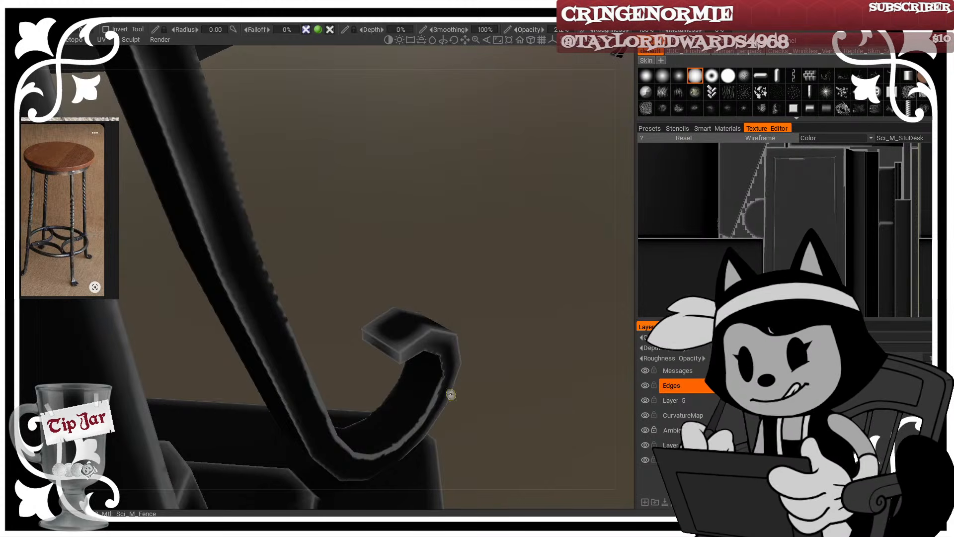
{"action": "mouse_move", "coordinate": [450, 394]}
{"action": "left_mouse_down", "text": "alt"}
{"action": "mouse_move", "coordinate": [441, 359]}
{"action": "mouse_move", "coordinate": [441, 391]}
{"action": "left_mouse_up", "text": "alt"}
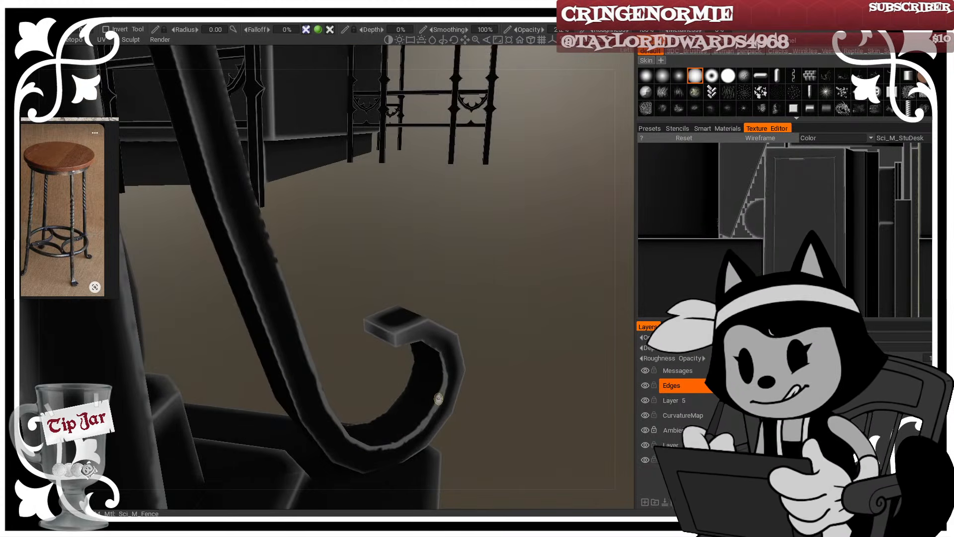
{"action": "left_click_drag", "start_coordinate": [475, 342], "coordinate": [370, 330], "text": "alt"}
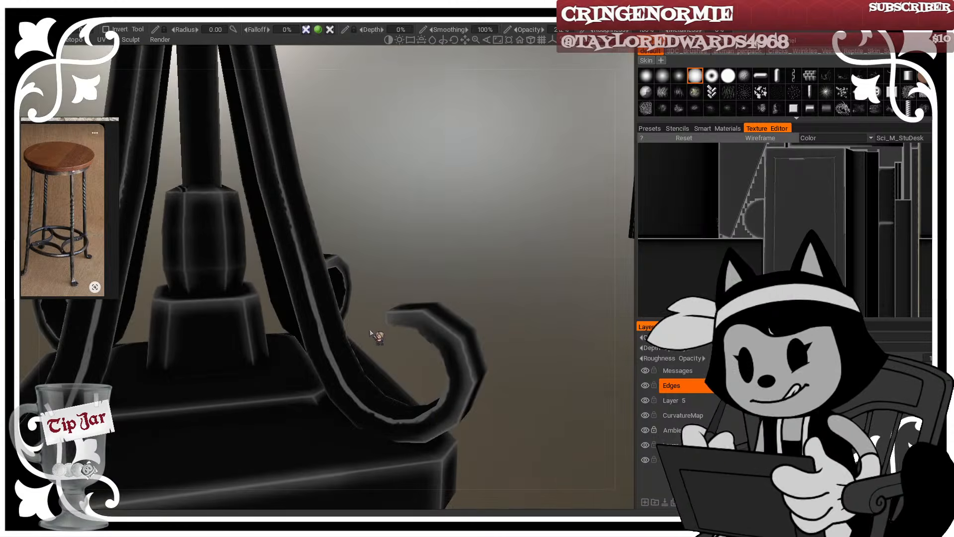
{"action": "left_click_drag", "start_coordinate": [260, 103], "coordinate": [289, 224]}
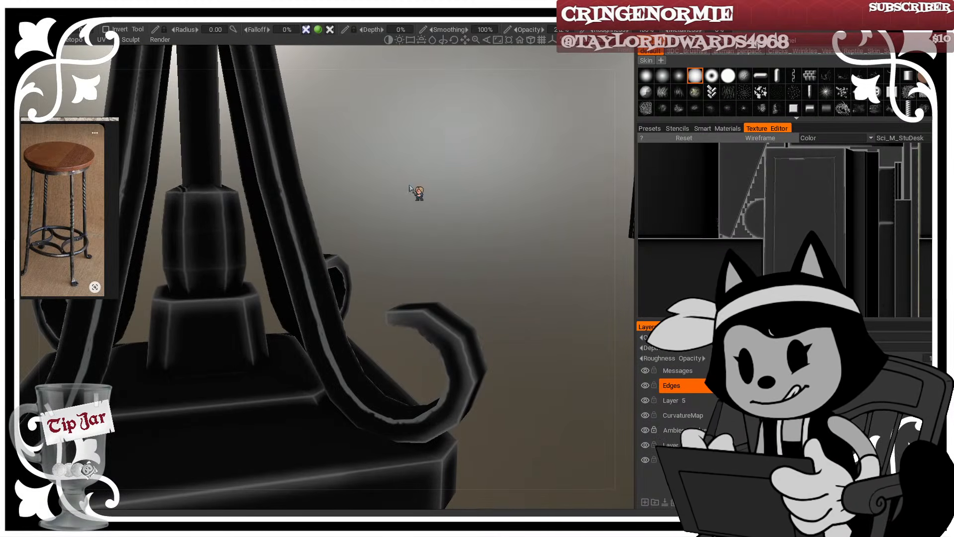
Step: Paint edge highlights on another support leg of the lamp post, around its scrolled foot and lower curve
{"action": "mouse_move", "coordinate": [467, 208]}
{"action": "left_mouse_down", "text": "alt"}
{"action": "mouse_move", "coordinate": [479, 211]}
{"action": "mouse_move", "coordinate": [422, 216]}
{"action": "mouse_move", "coordinate": [414, 238]}
{"action": "mouse_move", "coordinate": [319, 229]}
{"action": "mouse_move", "coordinate": [347, 217]}
{"action": "mouse_move", "coordinate": [323, 227]}
{"action": "mouse_move", "coordinate": [330, 220]}
{"action": "mouse_move", "coordinate": [332, 228]}
{"action": "left_mouse_up", "text": "alt"}
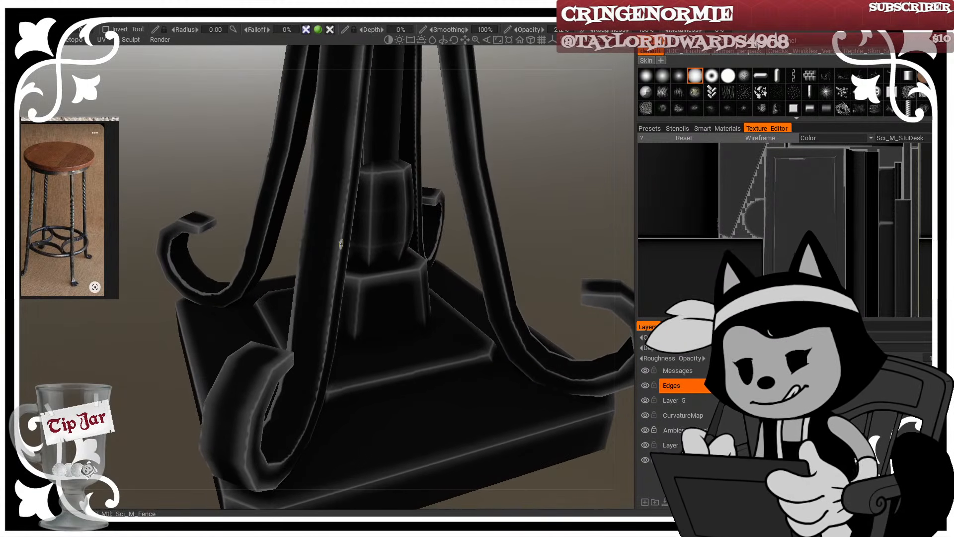
{"action": "mouse_move", "coordinate": [311, 406]}
{"action": "left_mouse_down"}
{"action": "mouse_move", "coordinate": [305, 433]}
{"action": "mouse_move", "coordinate": [192, 420]}
{"action": "left_mouse_up"}
{"action": "mouse_move", "coordinate": [238, 392]}
{"action": "left_mouse_down"}
{"action": "mouse_move", "coordinate": [250, 407]}
{"action": "mouse_move", "coordinate": [300, 278]}
{"action": "mouse_move", "coordinate": [237, 380]}
{"action": "mouse_move", "coordinate": [251, 396]}
{"action": "left_mouse_up"}
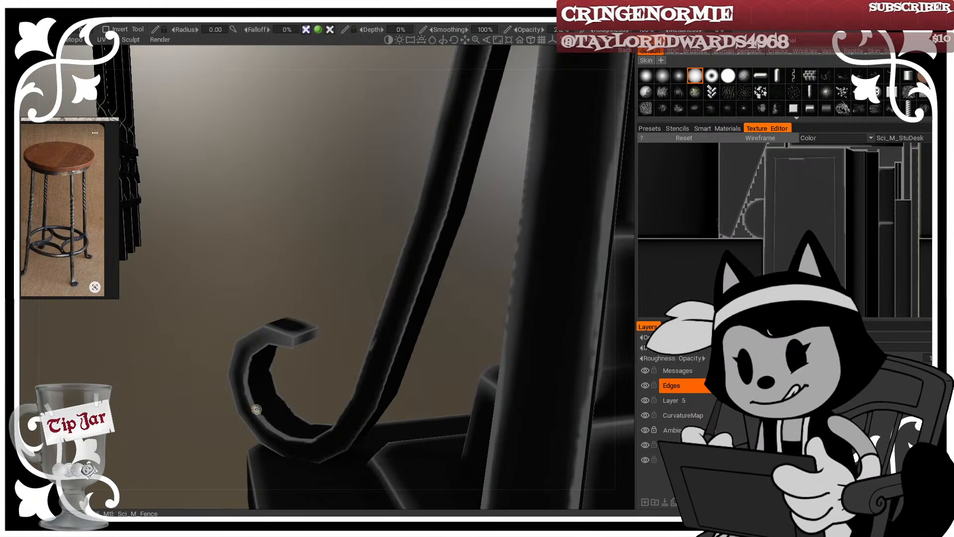
{"action": "left_click_drag", "start_coordinate": [293, 293], "coordinate": [379, 314], "text": "alt"}
{"action": "left_click_drag", "start_coordinate": [329, 416], "coordinate": [348, 392]}
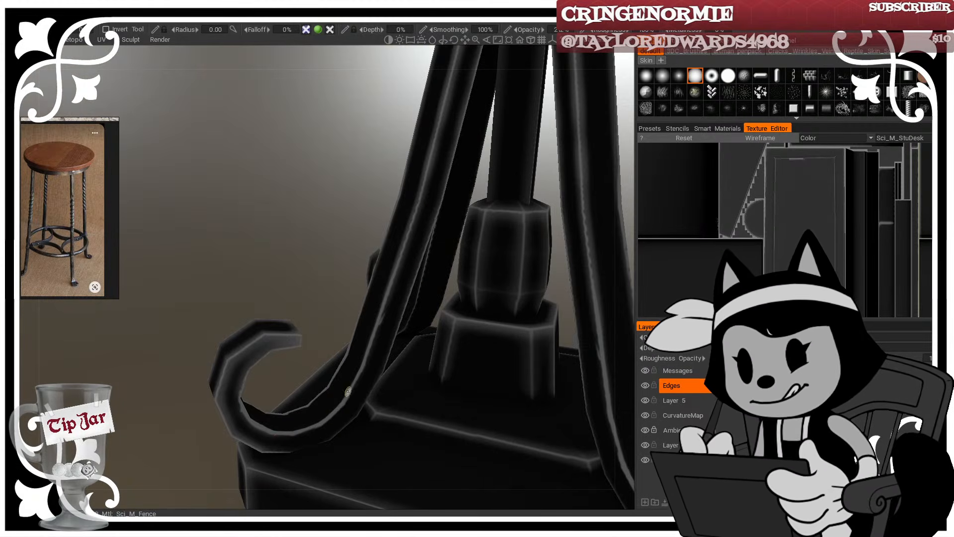
Step: Examine the highlights on the lamp post's support legs and base from close up and far away
{"action": "scroll", "coordinate": [433, 379], "scroll_direction": "down", "scroll_amount": 5}
{"action": "left_click_drag", "start_coordinate": [433, 379], "coordinate": [384, 285], "text": "alt"}
{"action": "scroll", "coordinate": [417, 275], "scroll_direction": "up", "scroll_amount": 5}
{"action": "scroll", "coordinate": [427, 317], "scroll_direction": "up", "scroll_amount": 3}
{"action": "scroll", "coordinate": [384, 286], "scroll_direction": "down", "scroll_amount": 3}
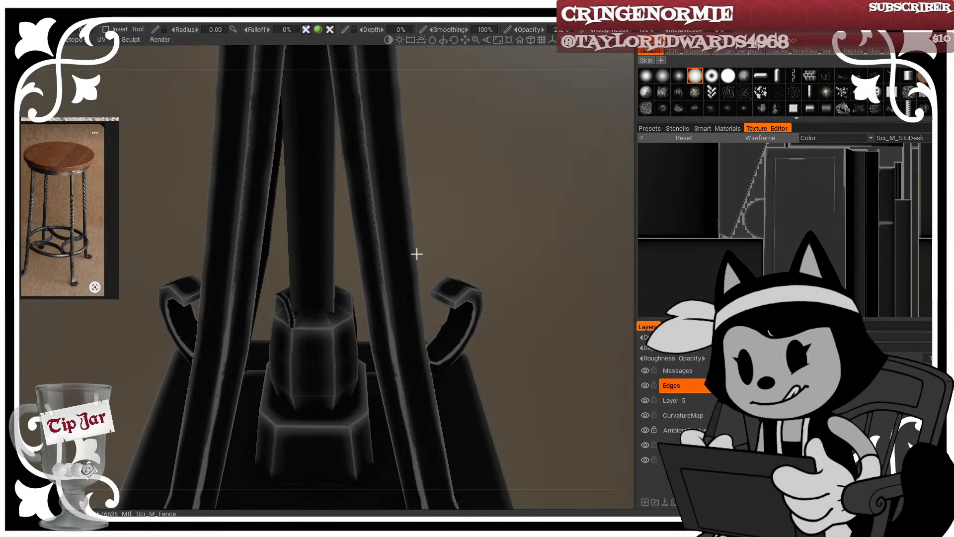
{"action": "scroll", "coordinate": [416, 253], "scroll_direction": "down", "scroll_amount": 5}
{"action": "middle_click_drag", "start_coordinate": [392, 174], "coordinate": [399, 394], "text": "alt"}
{"action": "scroll", "coordinate": [337, 314], "scroll_direction": "down", "scroll_amount": 3}
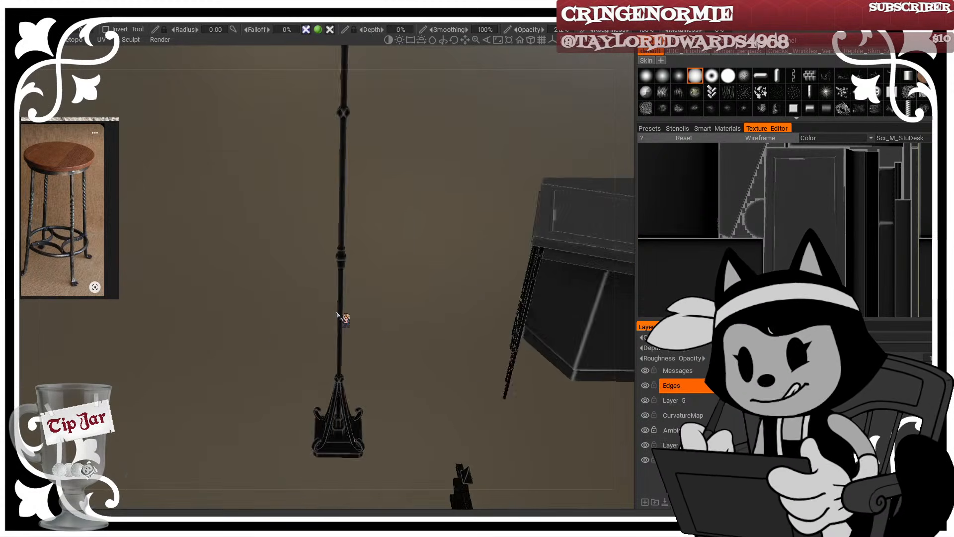
Step: Review the lamp post, fence panel, stool and desk together from different angles
{"action": "mouse_move", "coordinate": [337, 314]}
{"action": "left_mouse_down", "text": "alt"}
{"action": "mouse_move", "coordinate": [377, 311]}
{"action": "mouse_move", "coordinate": [326, 330]}
{"action": "left_mouse_up", "text": "alt"}
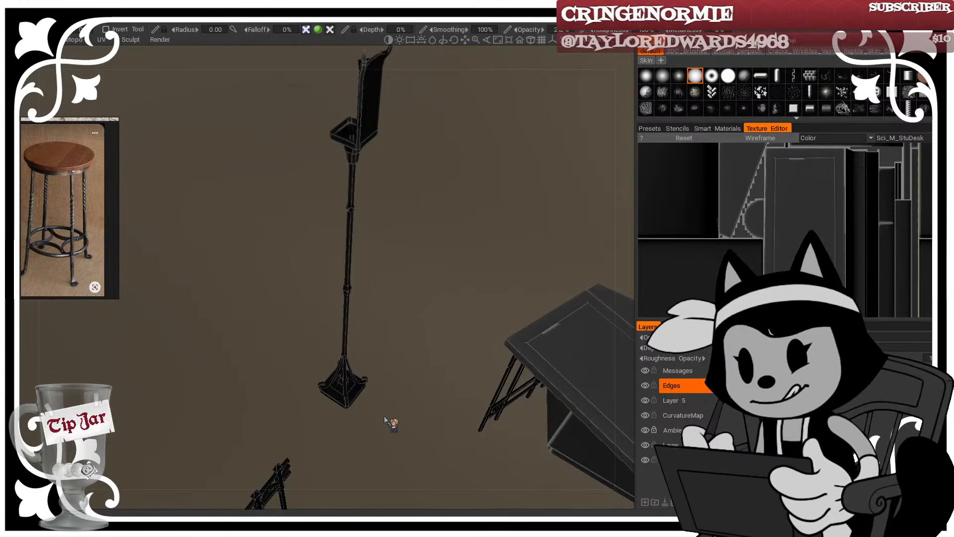
{"action": "middle_click_drag", "start_coordinate": [410, 450], "coordinate": [374, 308], "text": "alt"}
{"action": "left_click_drag", "start_coordinate": [375, 308], "coordinate": [404, 290], "text": "alt"}
{"action": "scroll", "coordinate": [411, 466], "scroll_direction": "down", "scroll_amount": 3}
{"action": "left_click_drag", "start_coordinate": [357, 439], "coordinate": [333, 291], "text": "alt"}
{"action": "middle_click_drag", "start_coordinate": [333, 291], "coordinate": [307, 330], "text": "alt"}
{"action": "scroll", "coordinate": [306, 330], "scroll_direction": "down", "scroll_amount": 2}
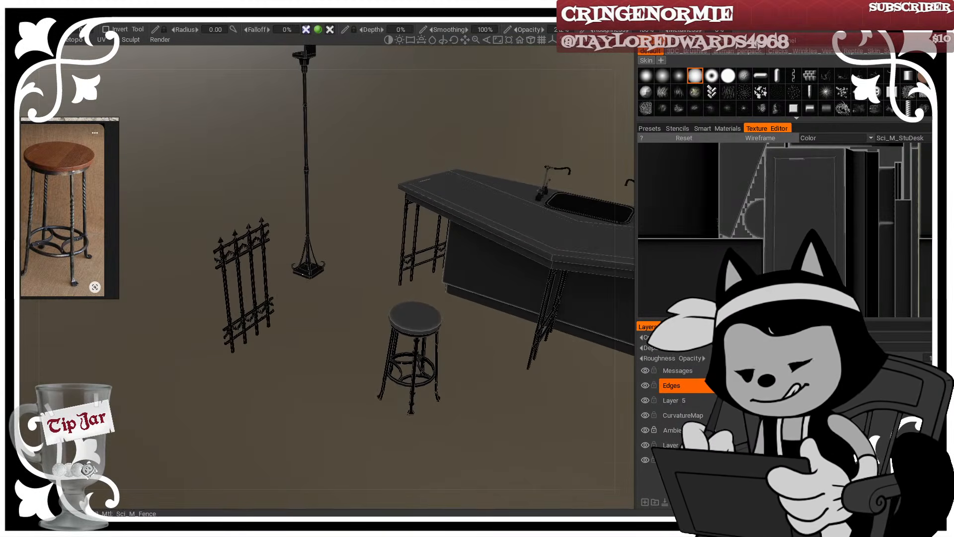
{"action": "right_click_drag", "start_coordinate": [332, 263], "coordinate": [385, 396], "text": "alt"}
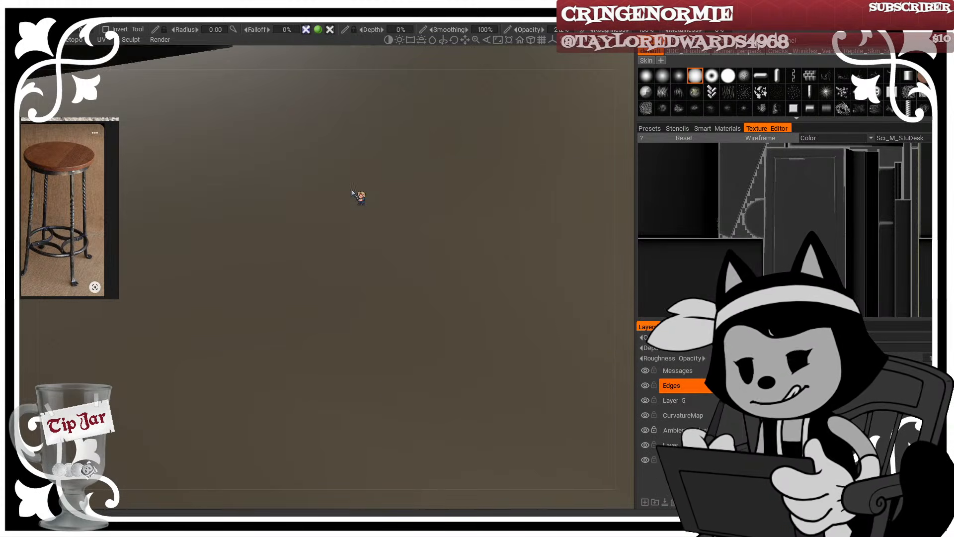
{"action": "middle_click_drag", "start_coordinate": [352, 192], "coordinate": [420, 344], "text": "alt"}
{"action": "right_click_drag", "start_coordinate": [420, 344], "coordinate": [422, 249], "text": "alt"}
{"action": "right_click_drag", "start_coordinate": [398, 413], "coordinate": [383, 328], "text": "alt"}
{"action": "left_click_drag", "start_coordinate": [383, 327], "coordinate": [355, 353], "text": "alt"}
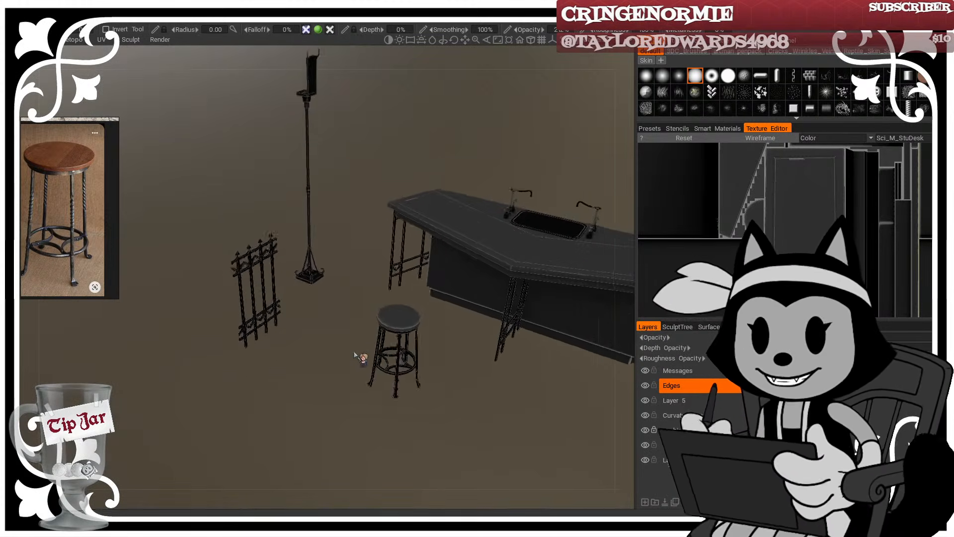
{"action": "middle_click_drag", "start_coordinate": [356, 353], "coordinate": [338, 309], "text": "alt"}
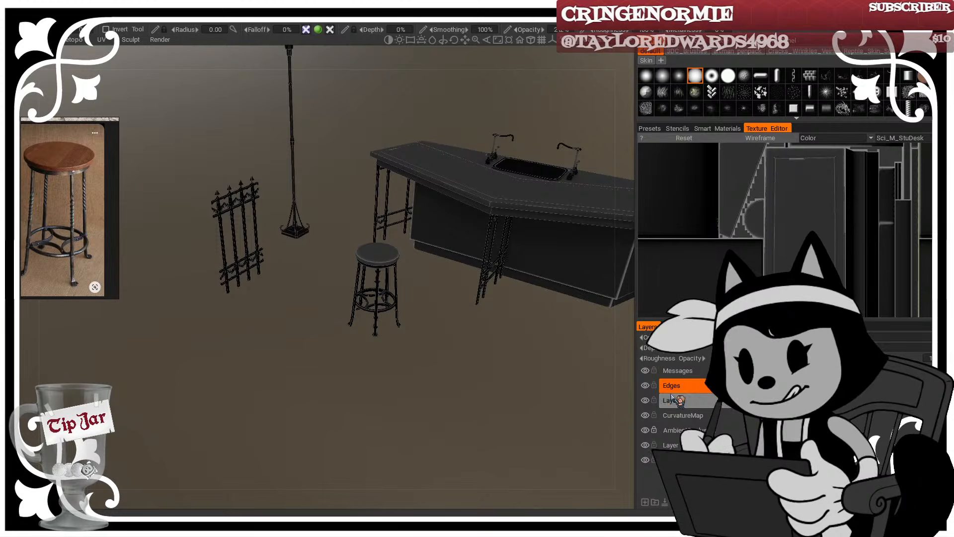
Step: Check Layer 5's effect by hiding and showing it, and rename the layer Darken
{"action": "left_click", "coordinate": [645, 400]}
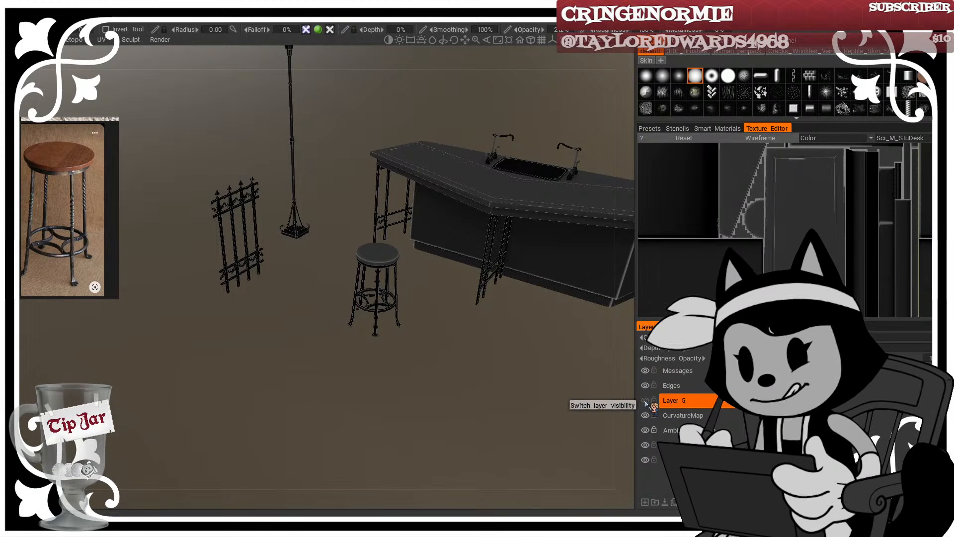
{"action": "left_click", "coordinate": [645, 401]}
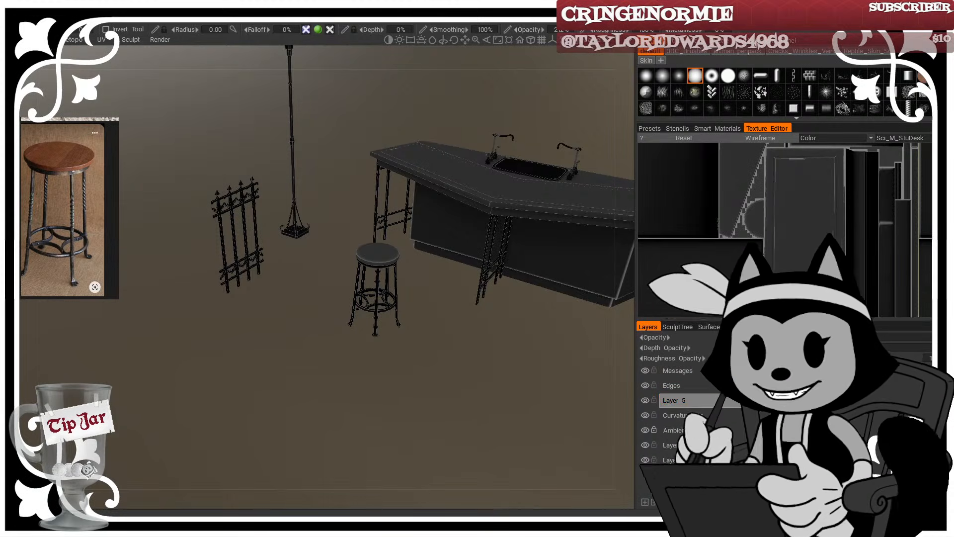
{"action": "right_click_drag", "start_coordinate": [404, 372], "coordinate": [373, 382], "text": "alt"}
{"action": "middle_click_drag", "start_coordinate": [372, 381], "coordinate": [405, 383], "text": "alt"}
{"action": "right_click_drag", "start_coordinate": [405, 385], "coordinate": [401, 403], "text": "alt"}
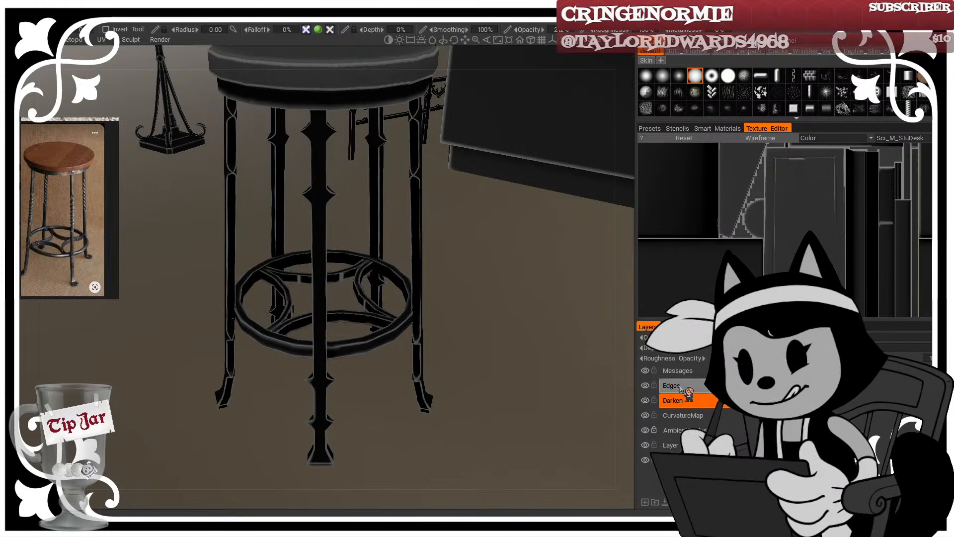
Step: Select the Edges layer with the eraser, and display the Sci_M_Fence material's texture for editing
{"action": "left_click", "coordinate": [15, 276]}
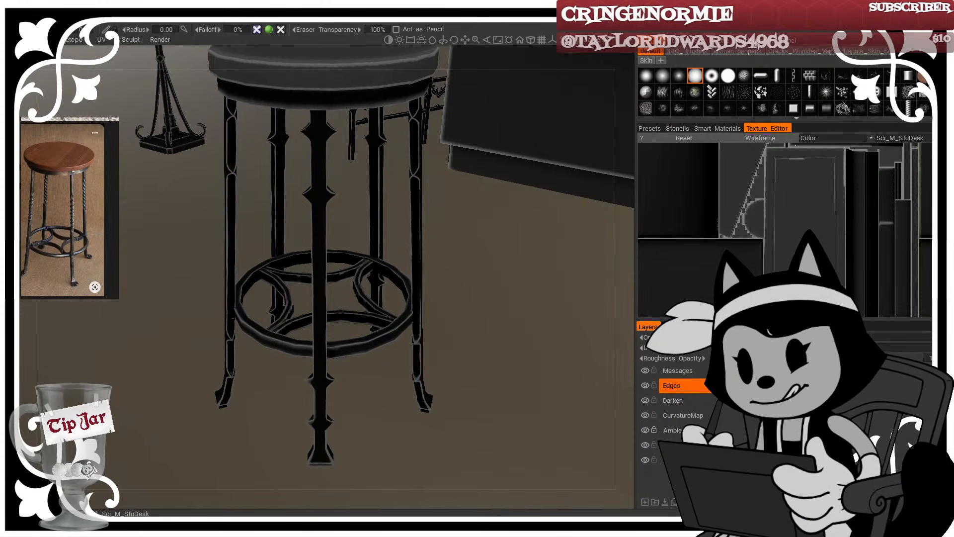
{"action": "middle_click_drag", "start_coordinate": [851, 156], "coordinate": [821, 305]}
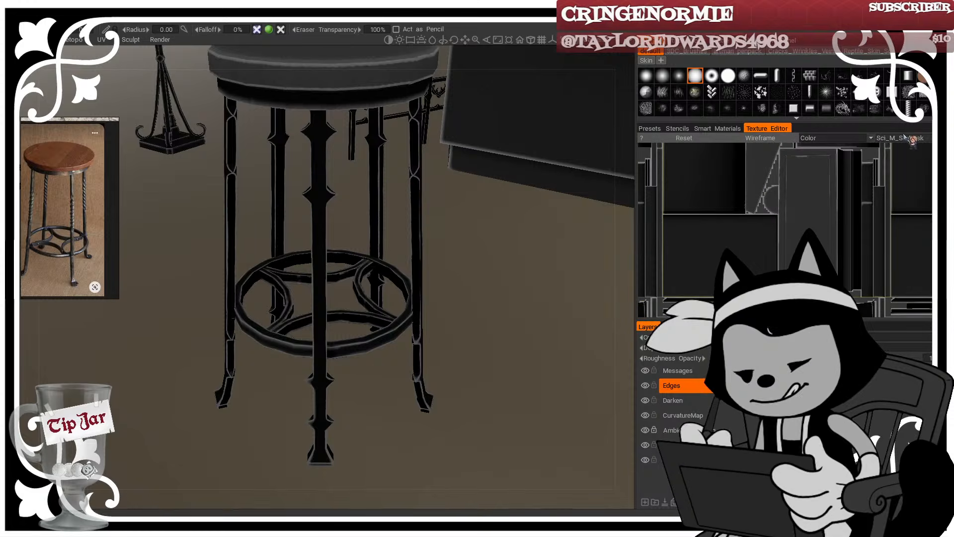
{"action": "left_click", "coordinate": [894, 138]}
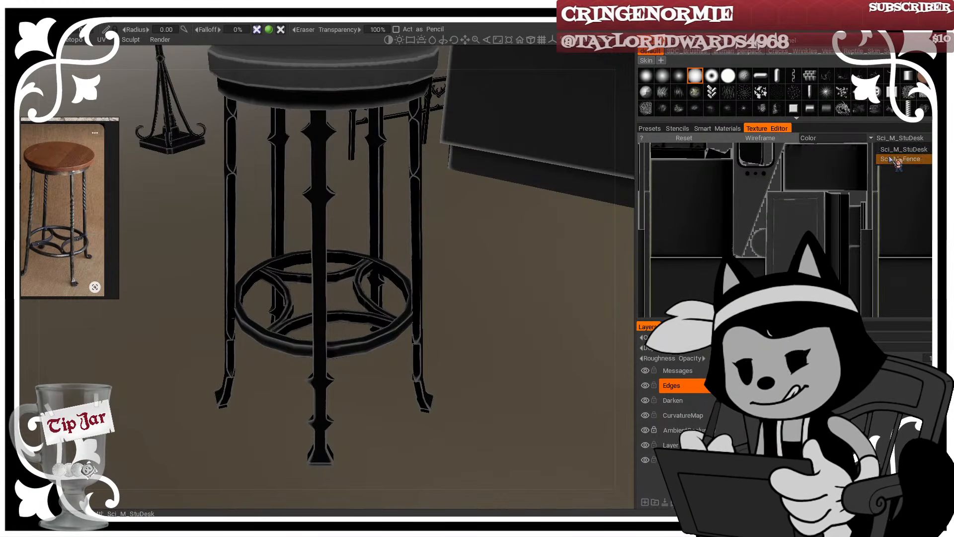
{"action": "left_click", "coordinate": [897, 159]}
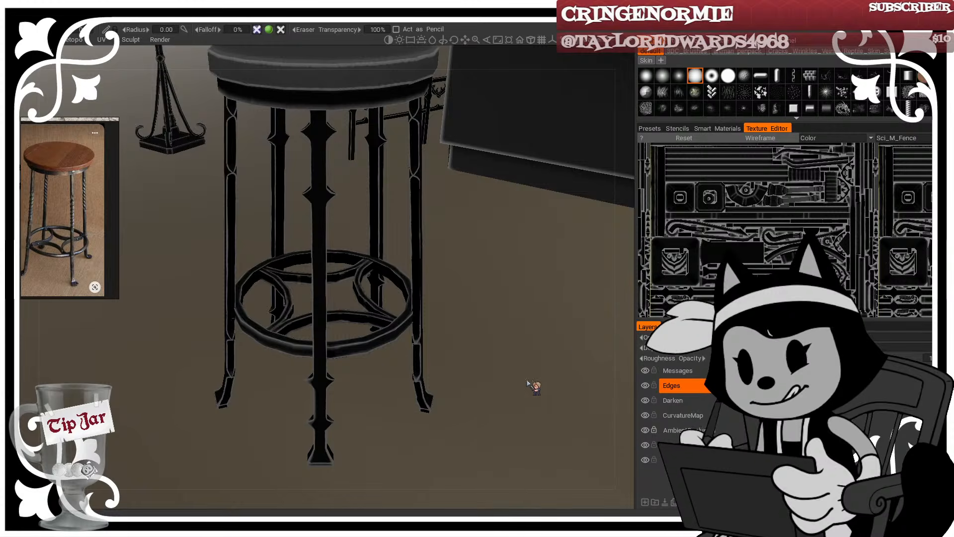
{"action": "middle_click_drag", "start_coordinate": [526, 383], "coordinate": [568, 369]}
{"action": "scroll", "coordinate": [523, 300], "scroll_direction": "down", "scroll_amount": 5}
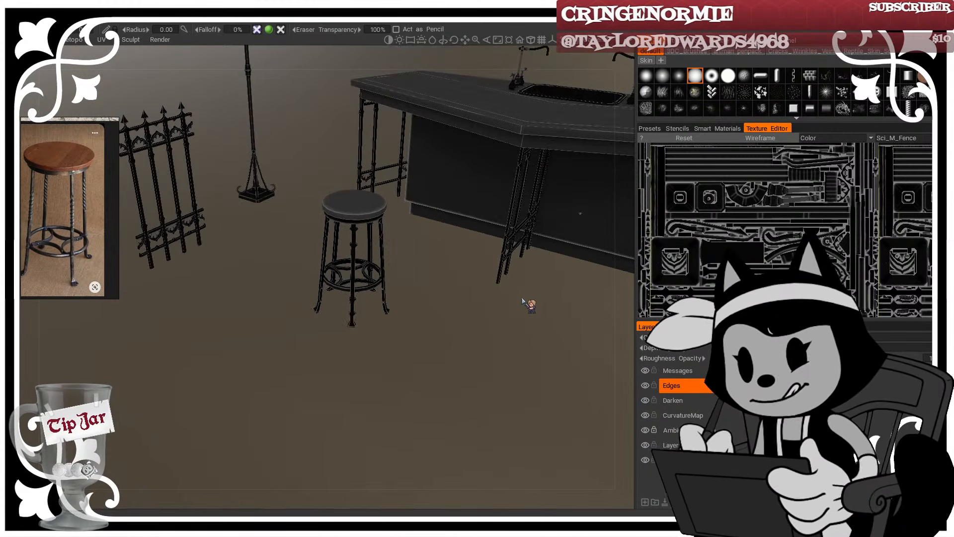
{"action": "scroll", "coordinate": [486, 304], "scroll_direction": "up", "scroll_amount": 5}
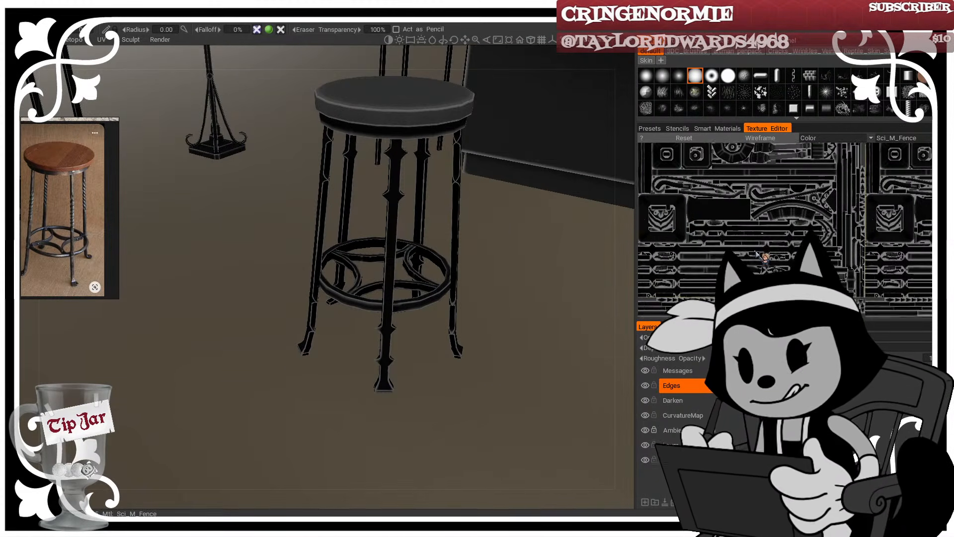
Step: Examine the Sci_M_Fence texture layout and compare the stool's edge highlights from close up and far away
{"action": "middle_click_drag", "start_coordinate": [750, 215], "coordinate": [759, 244]}
{"action": "scroll", "coordinate": [761, 218], "scroll_direction": "up", "scroll_amount": 2}
{"action": "middle_click_drag", "start_coordinate": [790, 162], "coordinate": [815, 161]}
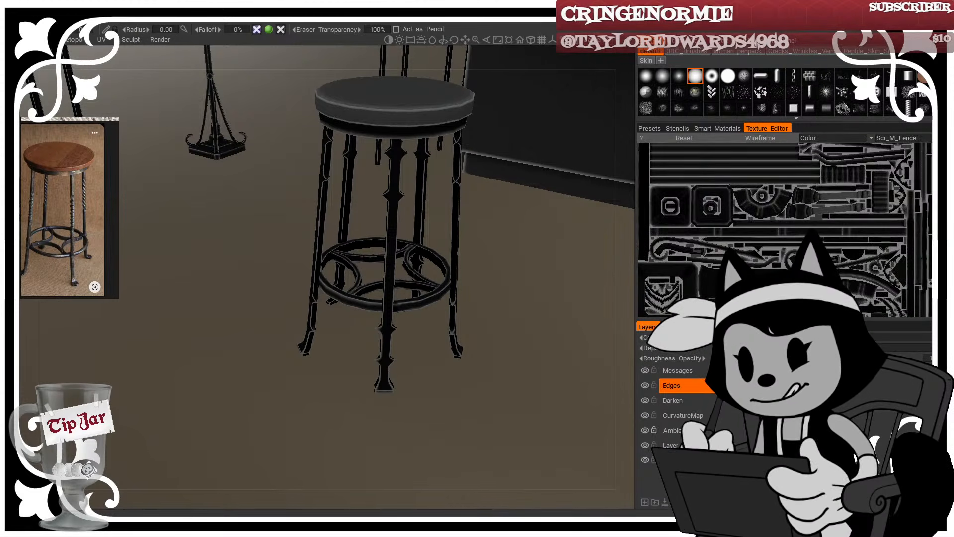
{"action": "scroll", "coordinate": [557, 367], "scroll_direction": "down", "scroll_amount": 6}
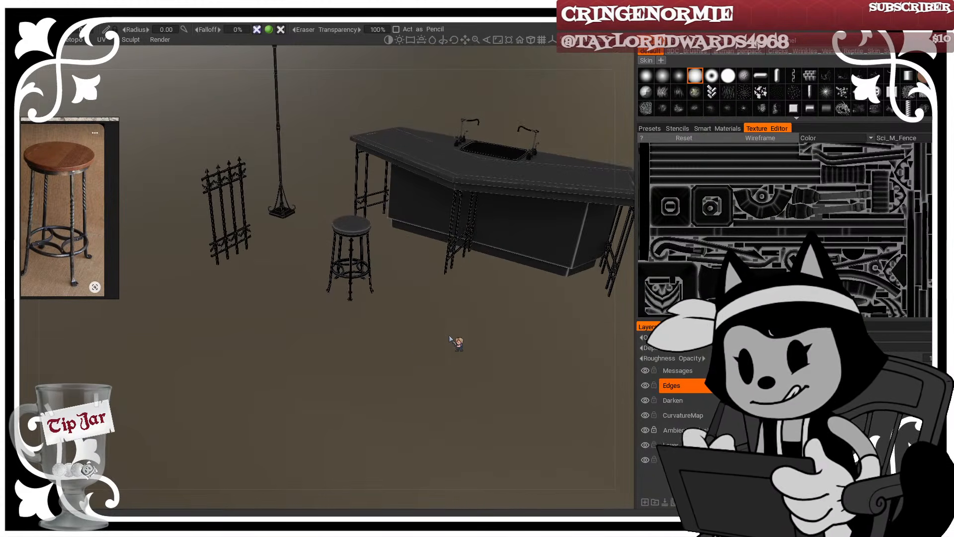
{"action": "scroll", "coordinate": [338, 374], "scroll_direction": "up", "scroll_amount": 8}
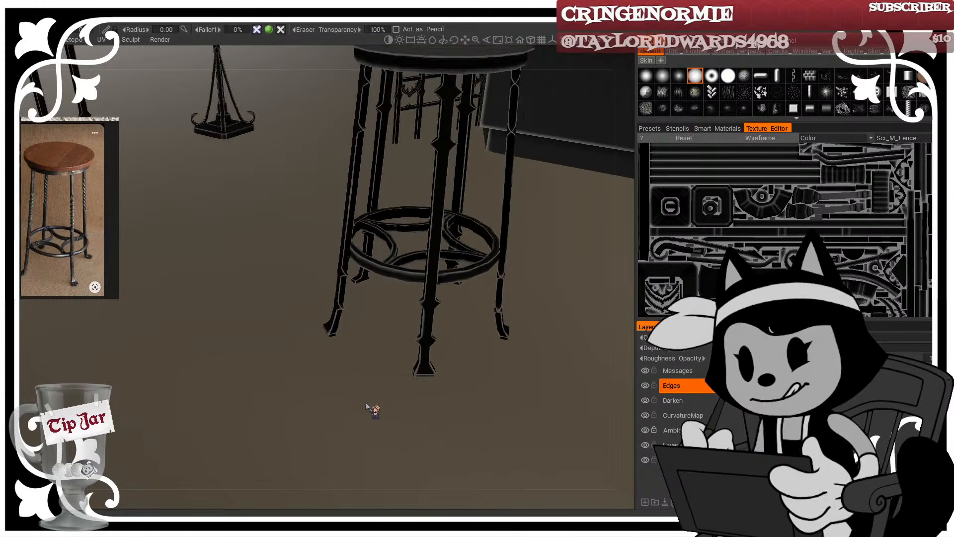
Step: Add a layer named Lighten beneath Edges and set the paint colour to near-white, RGB 242, 245, 245
{"action": "scroll", "coordinate": [398, 441], "scroll_direction": "down", "scroll_amount": 3}
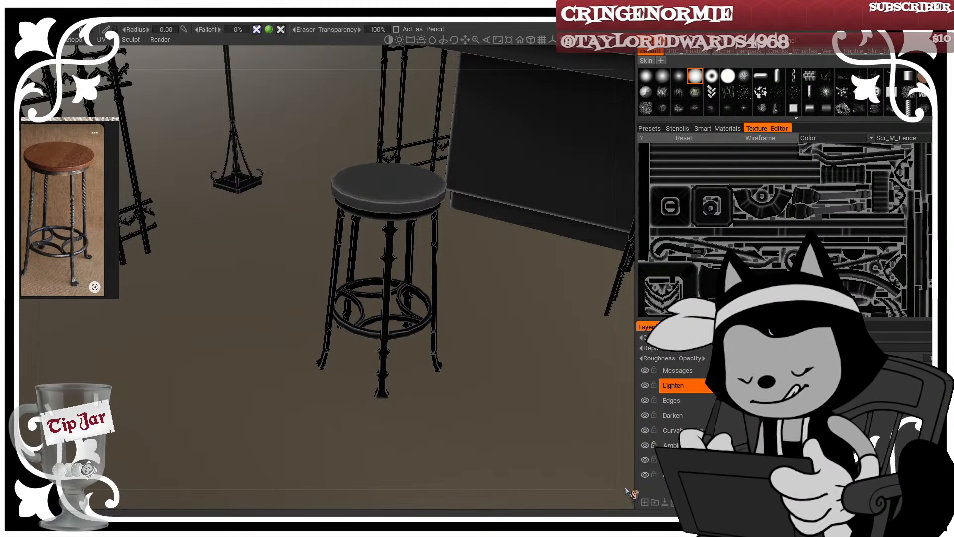
{"action": "mouse_move", "coordinate": [478, 425]}
{"action": "left_mouse_down"}
{"action": "mouse_move", "coordinate": [277, 277]}
{"action": "mouse_move", "coordinate": [266, 341]}
{"action": "left_mouse_up"}
{"action": "left_click", "coordinate": [15, 97]}
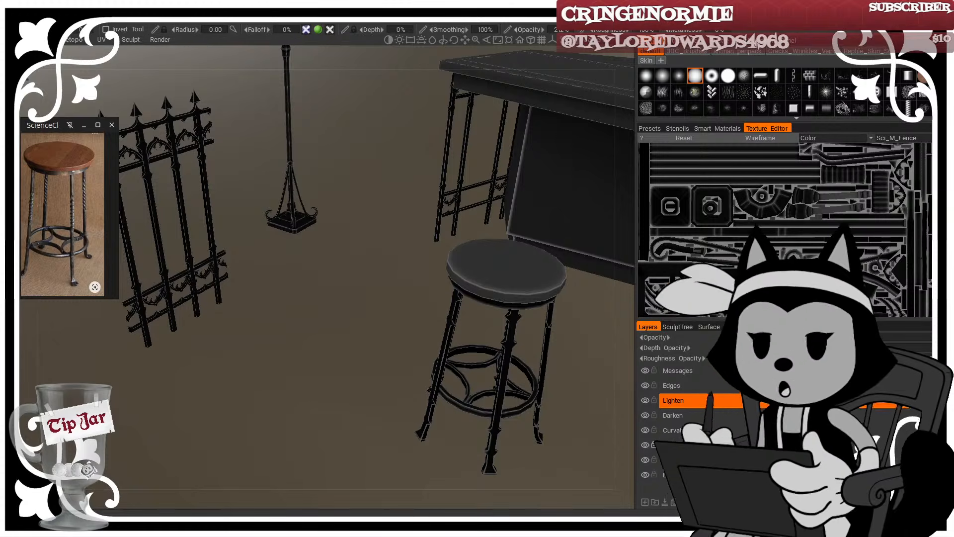
{"action": "left_click", "coordinate": [280, 53]}
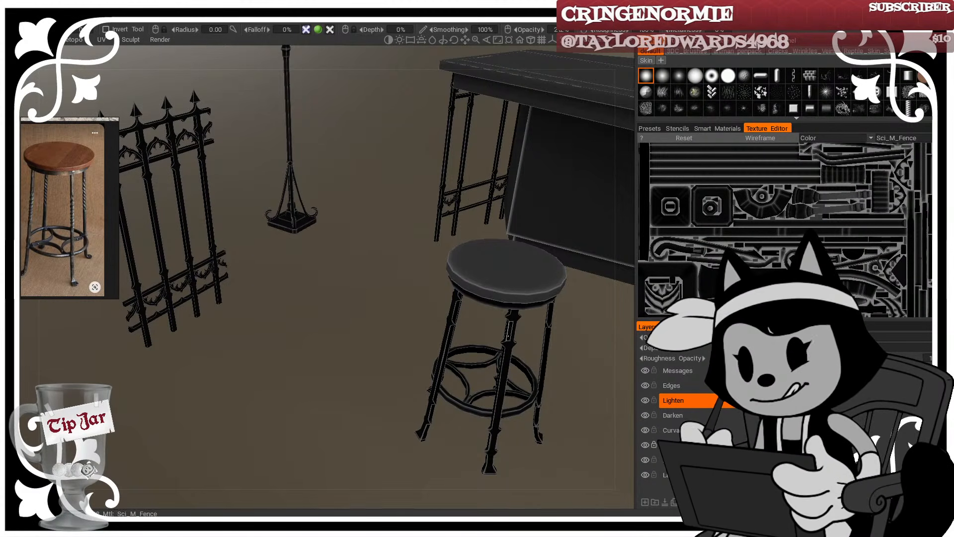
{"action": "left_click", "coordinate": [19, 73]}
{"action": "left_click", "coordinate": [390, 336]}
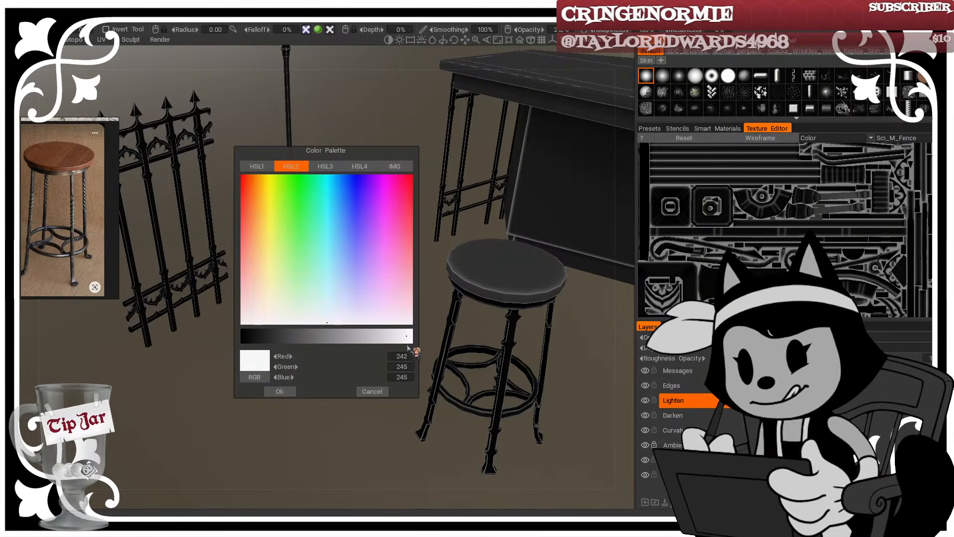
{"action": "left_click", "coordinate": [279, 391]}
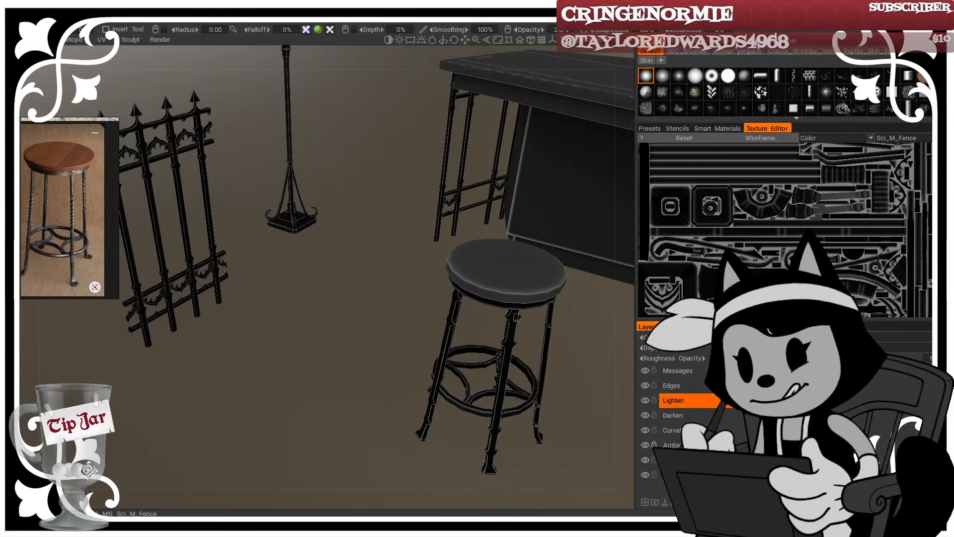
Step: Fill the upper faces of the stool's front leg with the near-white colour and set the Lighten layer's blend mode to Screen
{"action": "left_click_drag", "start_coordinate": [515, 316], "coordinate": [510, 338]}
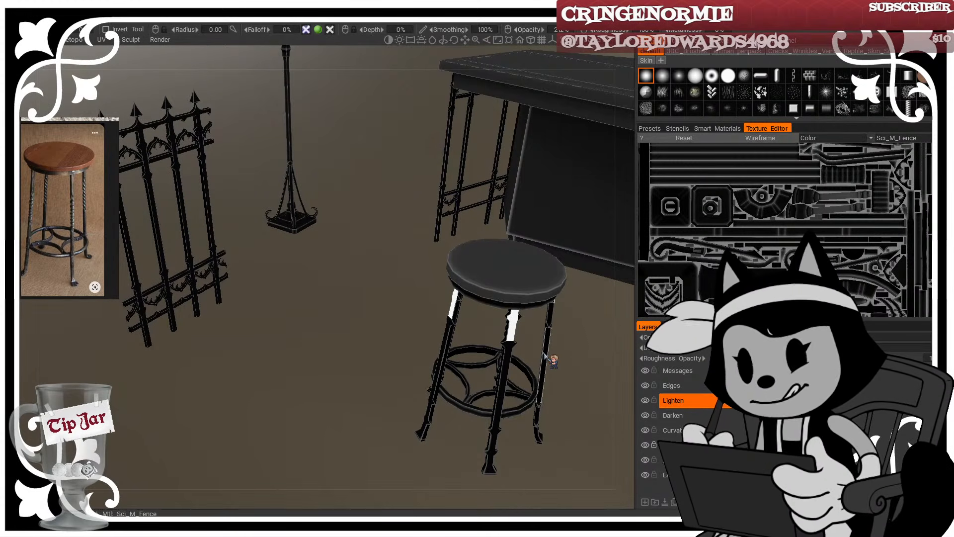
{"action": "middle_click_drag", "start_coordinate": [544, 354], "coordinate": [440, 273], "text": "alt"}
{"action": "right_click_drag", "start_coordinate": [439, 273], "coordinate": [495, 295], "text": "alt"}
{"action": "middle_click_drag", "start_coordinate": [495, 295], "coordinate": [440, 311], "text": "alt"}
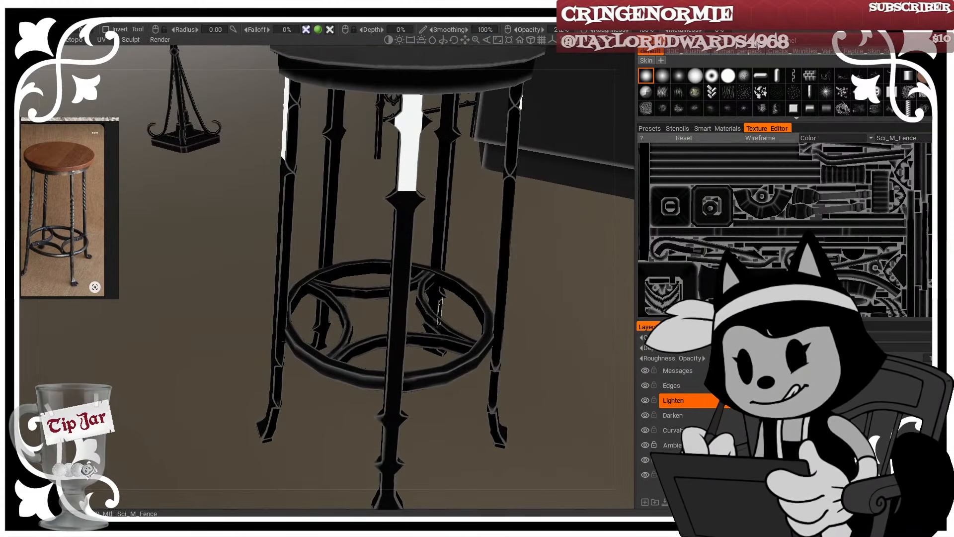
{"action": "left_click_drag", "start_coordinate": [419, 117], "coordinate": [427, 122]}
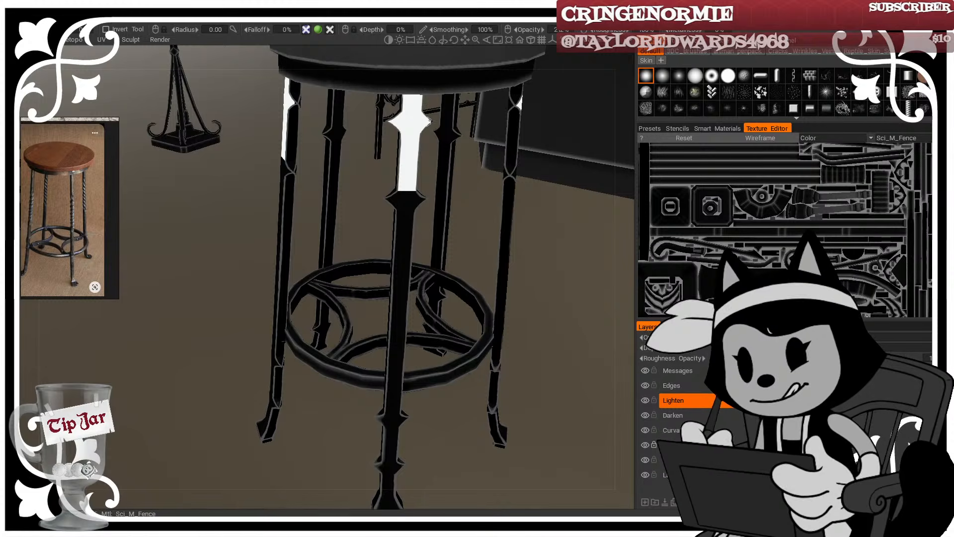
{"action": "left_click", "coordinate": [870, 336]}
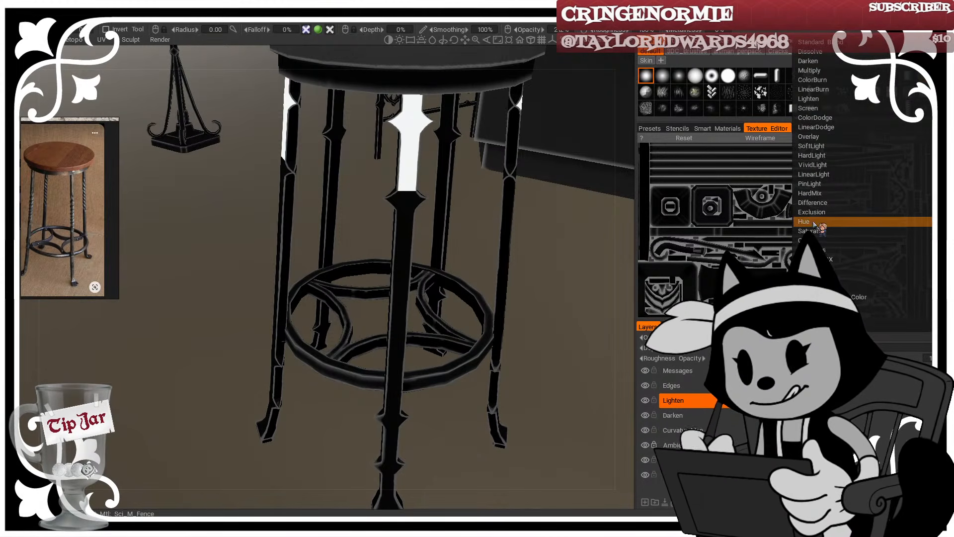
{"action": "left_click", "coordinate": [828, 109]}
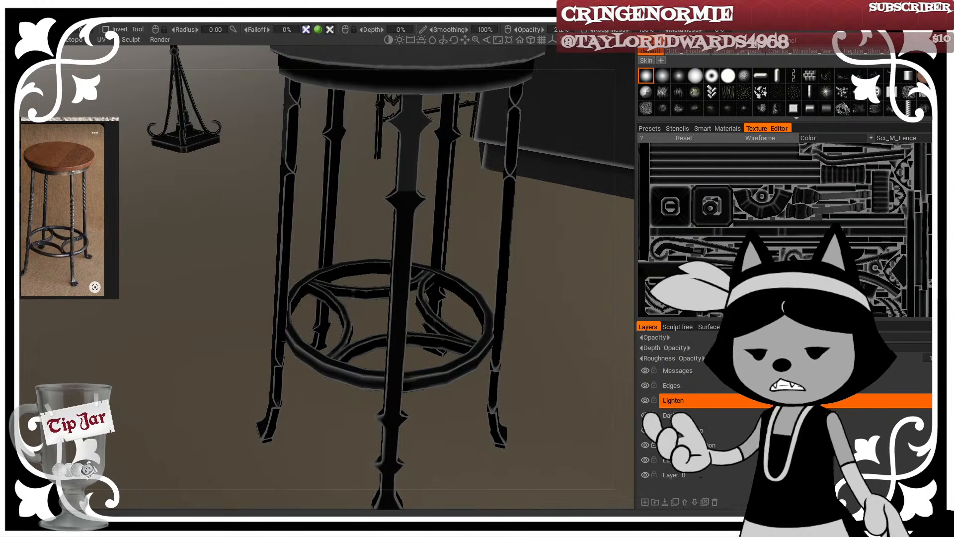
Step: Lighten the remaining outer faces of the stool's front leg from the middle collar down to the foot
{"action": "left_click", "coordinate": [421, 199]}
{"action": "left_click", "coordinate": [405, 229]}
{"action": "left_click", "coordinate": [388, 420]}
{"action": "left_click", "coordinate": [379, 419]}
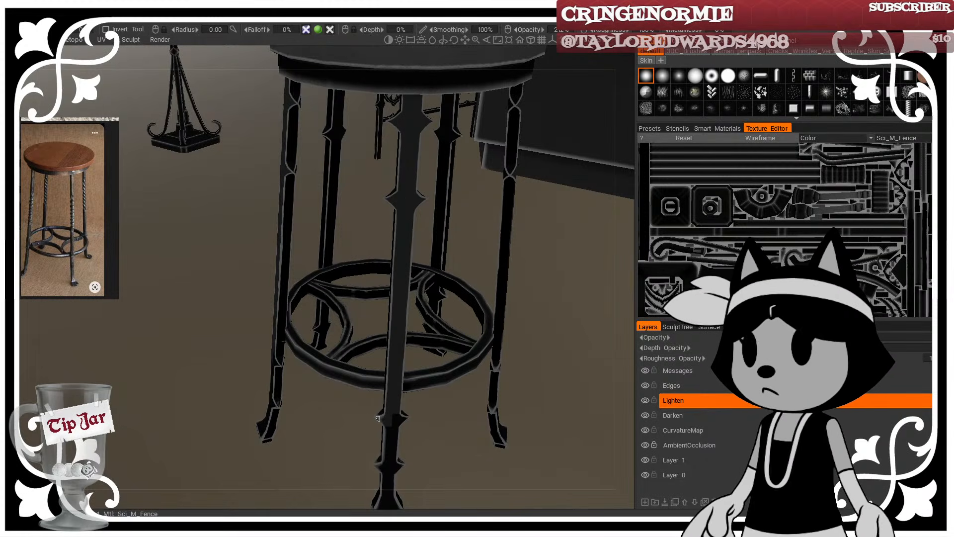
{"action": "left_click", "coordinate": [397, 420]}
{"action": "left_click_drag", "start_coordinate": [426, 431], "coordinate": [480, 471]}
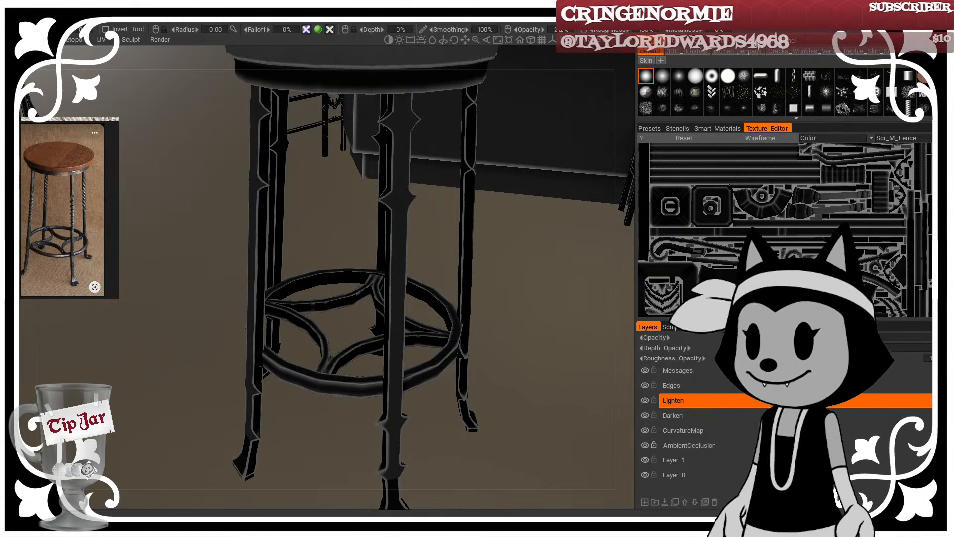
{"action": "middle_click_drag", "start_coordinate": [498, 461], "coordinate": [470, 349]}
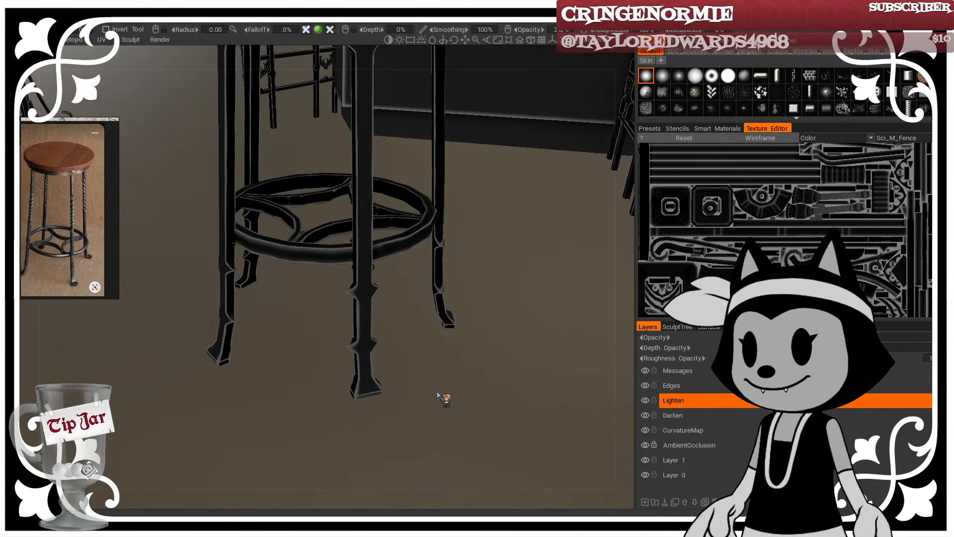
Step: Examine the lightened stool legs and the foot ring from several distances and angles
{"action": "right_click_drag", "start_coordinate": [462, 430], "coordinate": [424, 342]}
{"action": "left_click_drag", "start_coordinate": [425, 343], "coordinate": [391, 283]}
{"action": "middle_click_drag", "start_coordinate": [391, 283], "coordinate": [410, 362]}
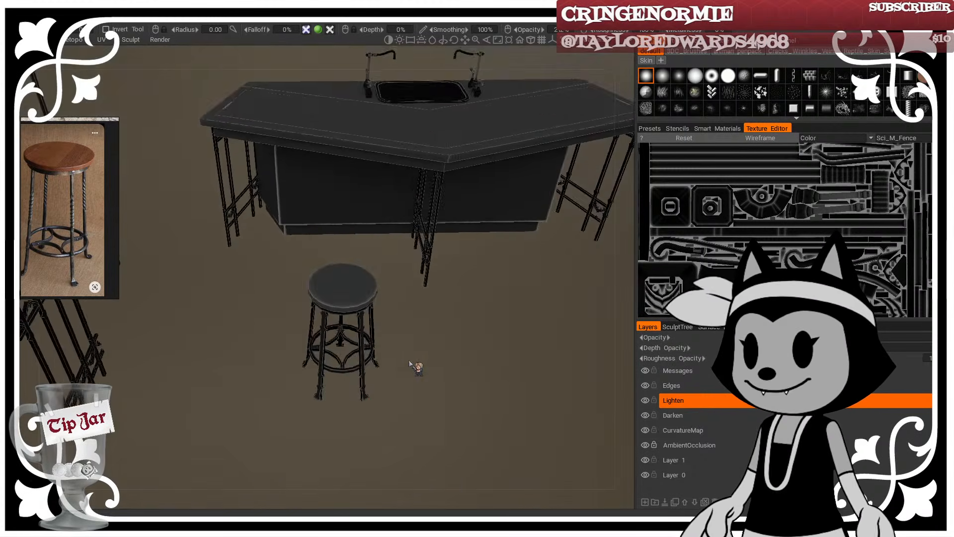
{"action": "right_click_drag", "start_coordinate": [409, 363], "coordinate": [433, 362]}
{"action": "left_click_drag", "start_coordinate": [434, 361], "coordinate": [527, 462]}
{"action": "middle_click_drag", "start_coordinate": [527, 462], "coordinate": [523, 352]}
{"action": "right_click_drag", "start_coordinate": [522, 351], "coordinate": [514, 353]}
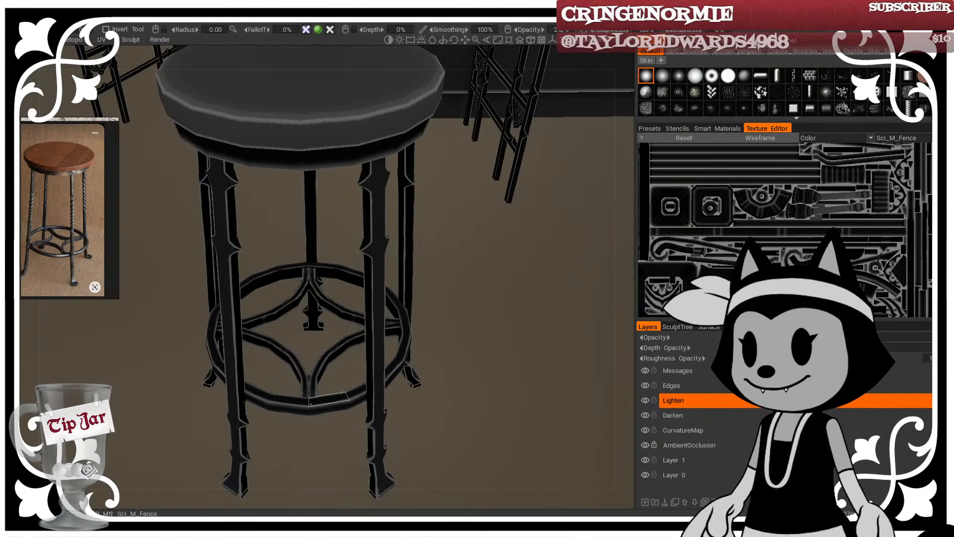
{"action": "left_click_drag", "start_coordinate": [410, 390], "coordinate": [418, 433]}
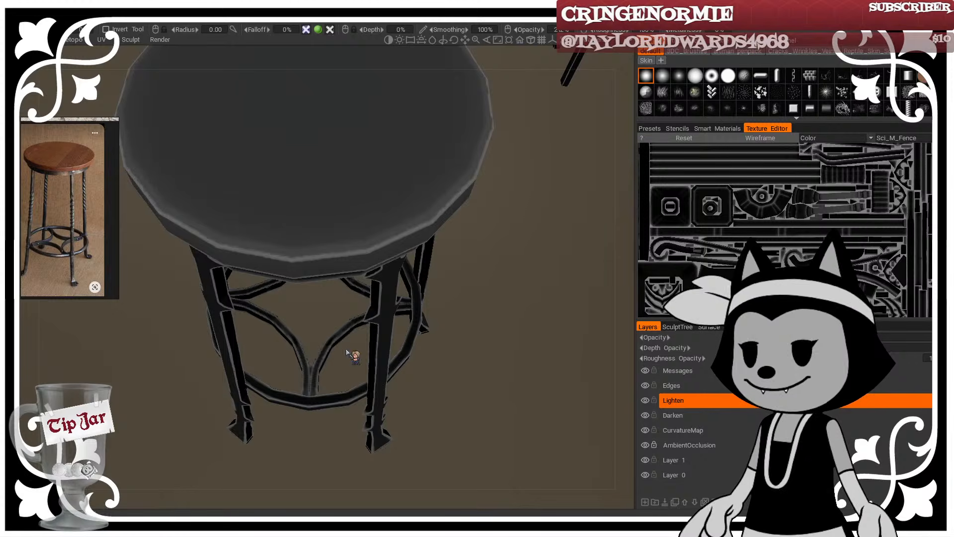
{"action": "left_click_drag", "start_coordinate": [352, 357], "coordinate": [284, 348]}
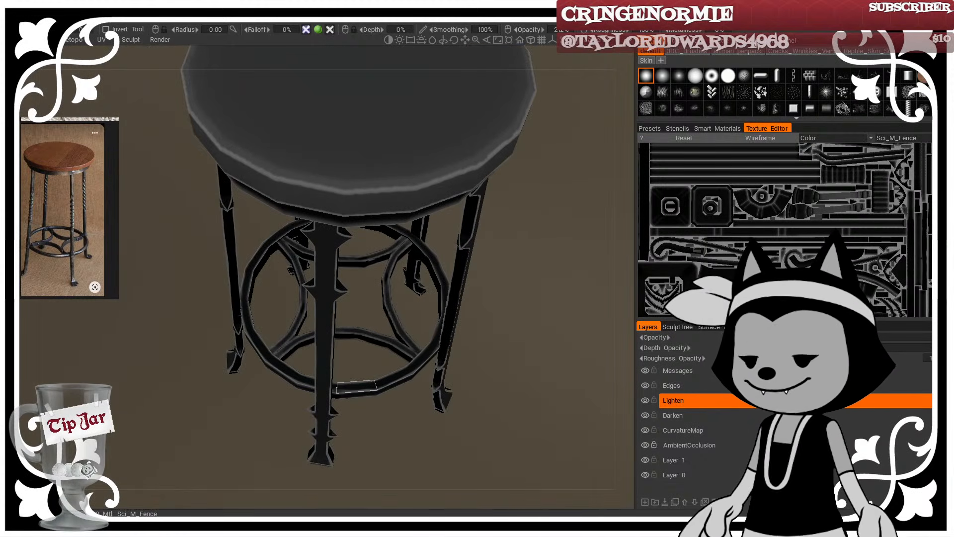
Step: Lighten the front faces of the lower post ends and diamond collars on the fence panel
{"action": "right_click_drag", "start_coordinate": [449, 398], "coordinate": [392, 294]}
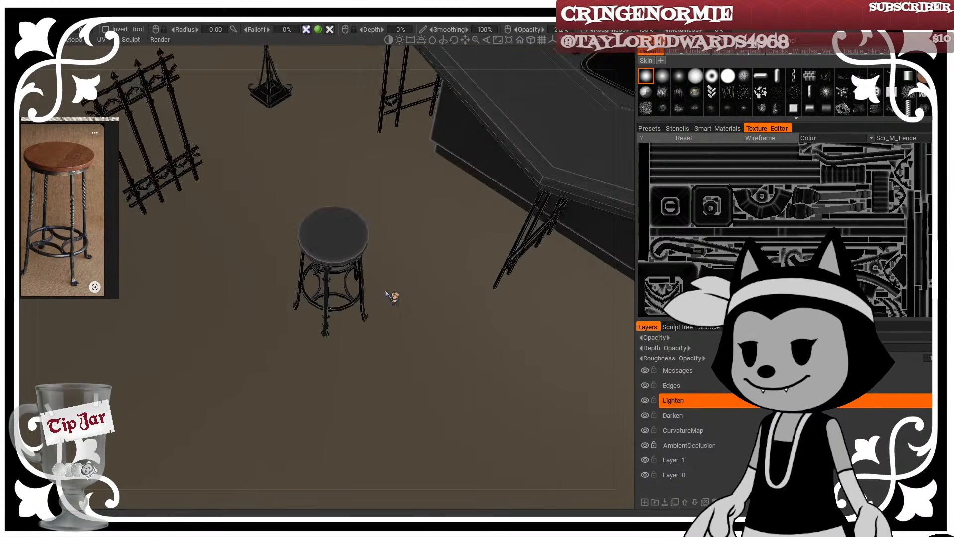
{"action": "middle_click_drag", "start_coordinate": [391, 294], "coordinate": [389, 230]}
{"action": "right_click_drag", "start_coordinate": [389, 230], "coordinate": [356, 271]}
{"action": "middle_click_drag", "start_coordinate": [356, 270], "coordinate": [428, 399]}
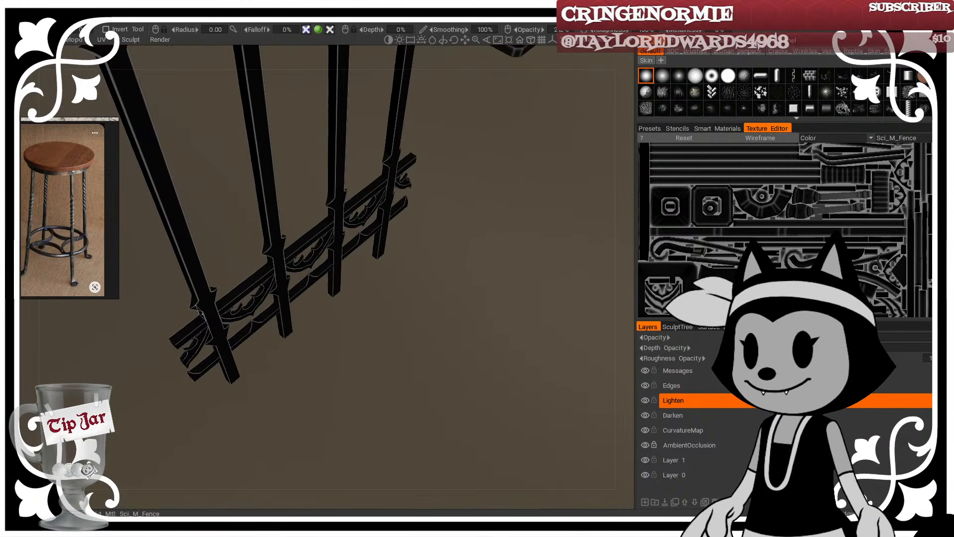
{"action": "left_click_drag", "start_coordinate": [259, 396], "coordinate": [200, 356]}
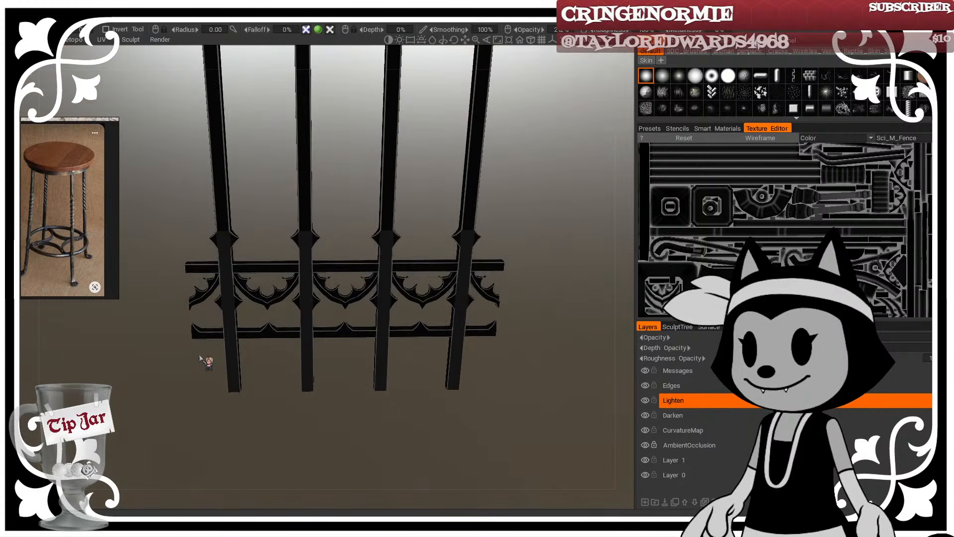
{"action": "left_click_drag", "start_coordinate": [339, 350], "coordinate": [378, 291]}
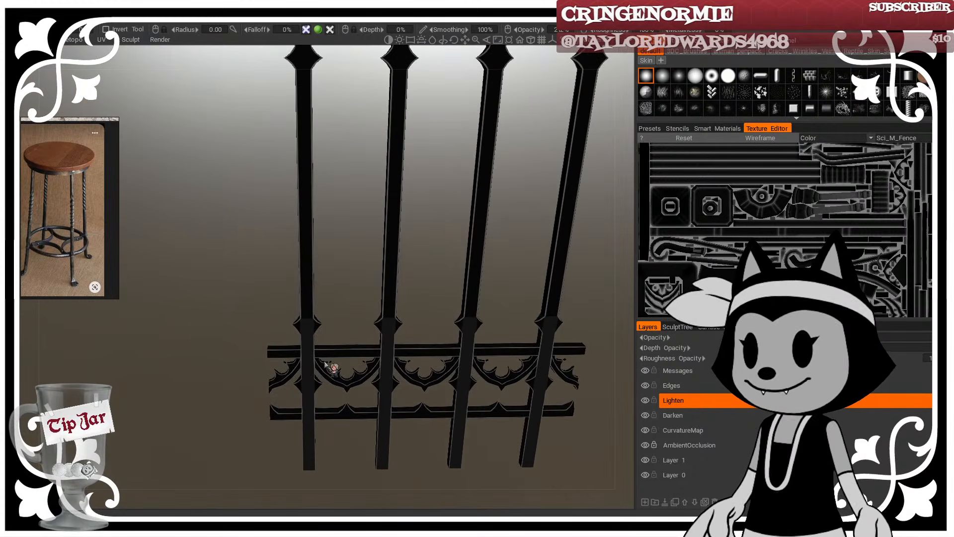
{"action": "mouse_move", "coordinate": [297, 325]}
{"action": "left_mouse_down"}
{"action": "mouse_move", "coordinate": [335, 304]}
{"action": "mouse_move", "coordinate": [314, 322]}
{"action": "left_mouse_up"}
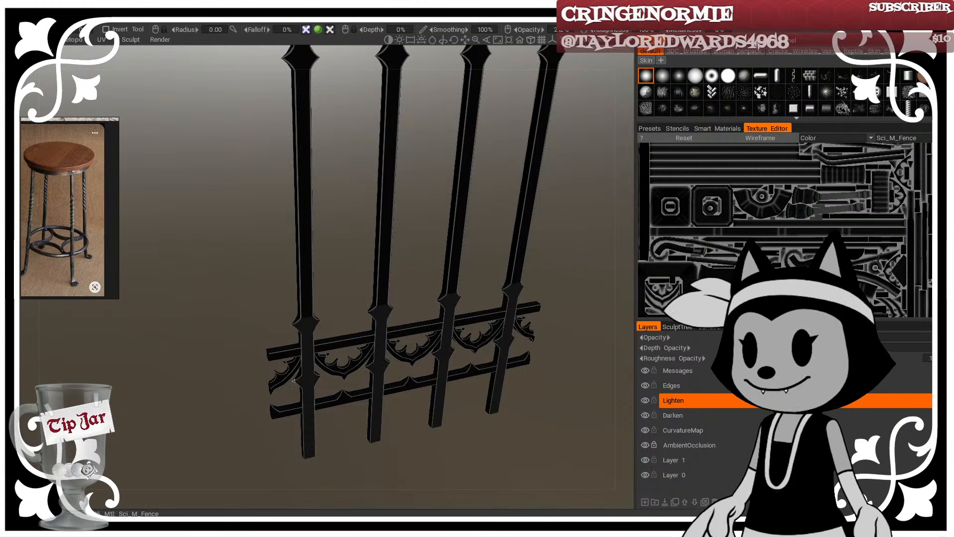
Step: Lighten the front faces of the fence post shafts and their upper collars up to the top rail
{"action": "left_click_drag", "start_coordinate": [334, 322], "coordinate": [309, 303]}
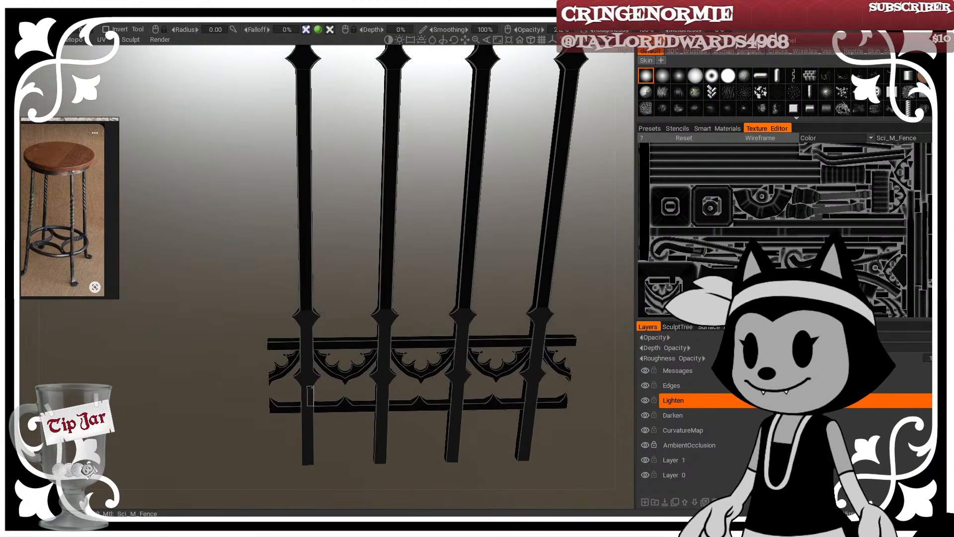
{"action": "left_click", "coordinate": [307, 259]}
{"action": "left_click", "coordinate": [306, 169]}
{"action": "middle_click_drag", "start_coordinate": [338, 127], "coordinate": [375, 313]}
{"action": "right_click_drag", "start_coordinate": [375, 313], "coordinate": [366, 234]}
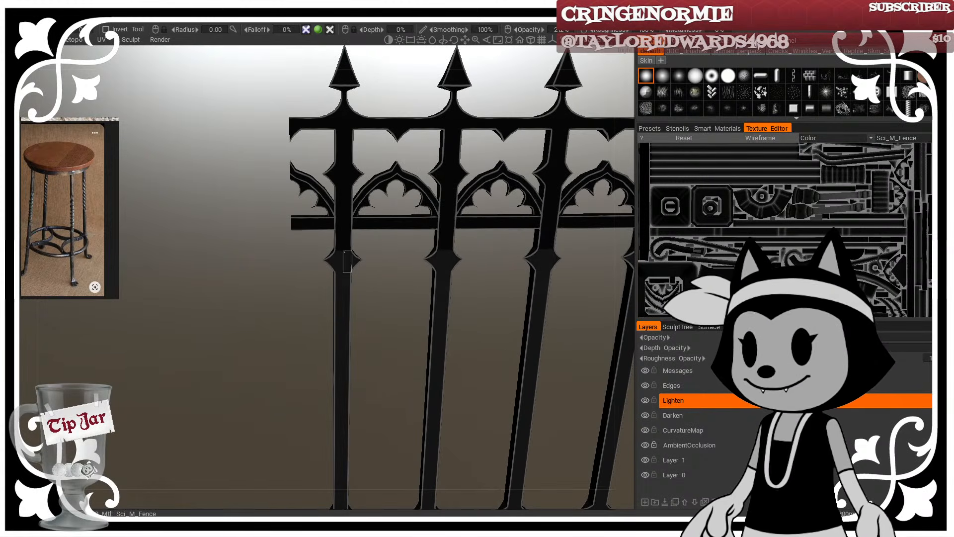
{"action": "mouse_move", "coordinate": [345, 251]}
{"action": "left_mouse_down"}
{"action": "mouse_move", "coordinate": [328, 171]}
{"action": "mouse_move", "coordinate": [342, 142]}
{"action": "mouse_move", "coordinate": [340, 113]}
{"action": "left_mouse_up"}
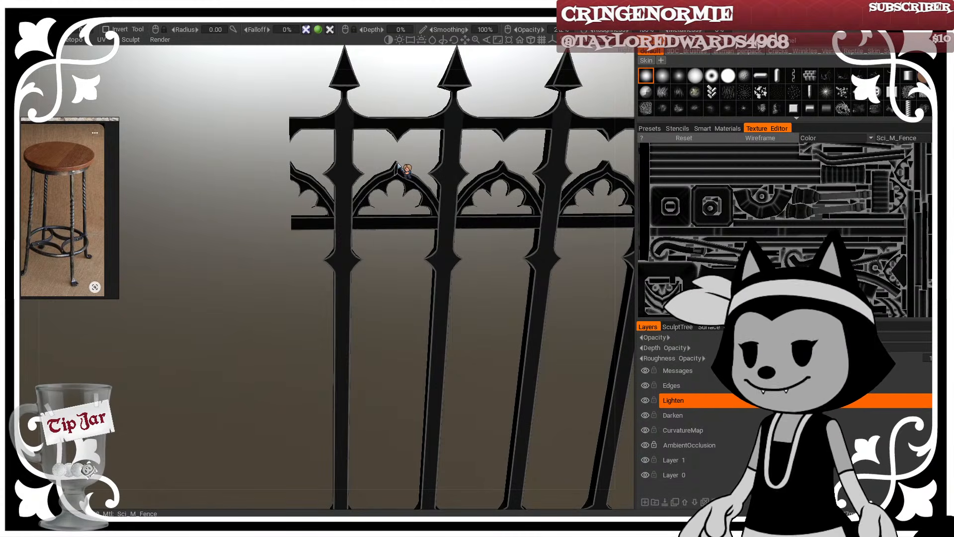
Step: Lighten the front faces of the fence's upper rails and the pointed arch ornaments between the posts
{"action": "middle_click_drag", "start_coordinate": [397, 163], "coordinate": [397, 258], "text": "alt"}
{"action": "right_click_drag", "start_coordinate": [398, 259], "coordinate": [430, 211], "text": "alt"}
{"action": "middle_click_drag", "start_coordinate": [431, 211], "coordinate": [393, 203], "text": "alt"}
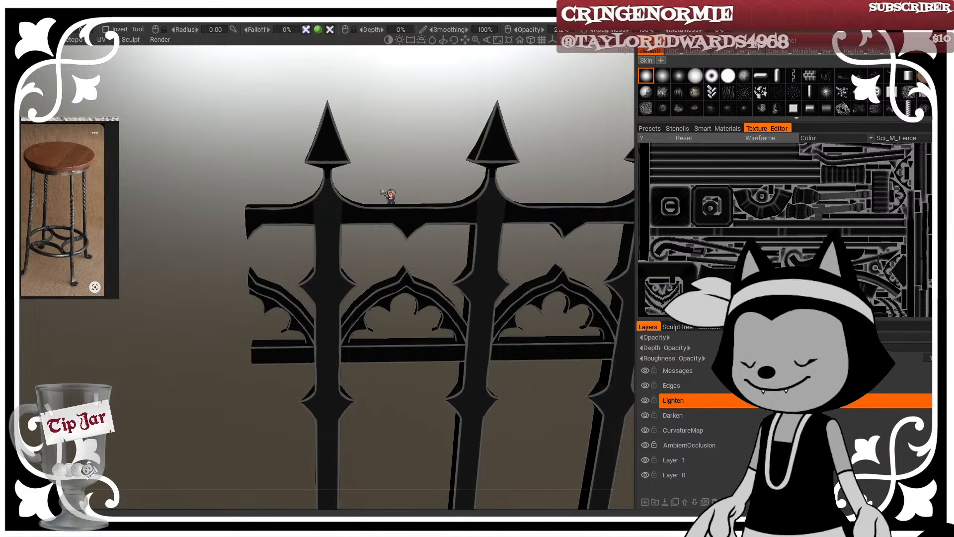
{"action": "left_click", "coordinate": [385, 352]}
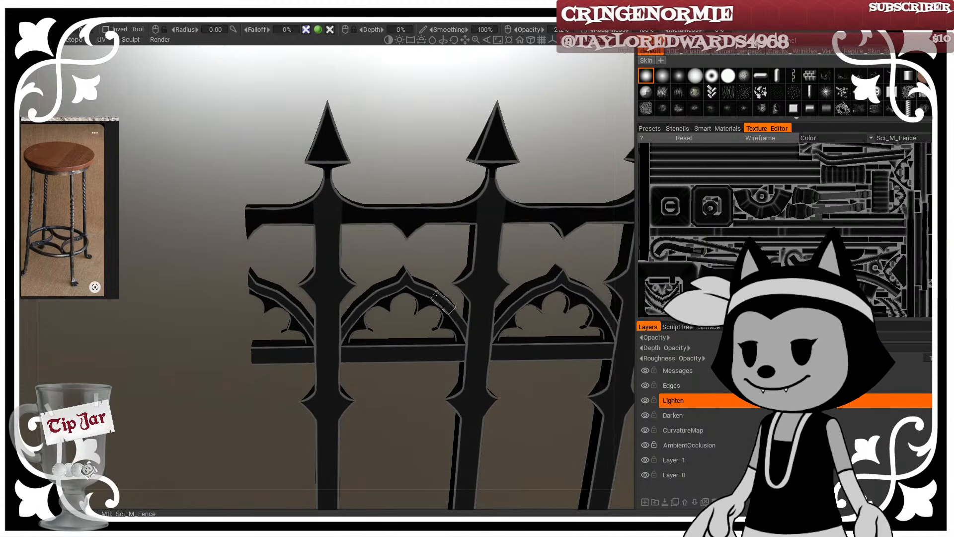
{"action": "left_click_drag", "start_coordinate": [396, 342], "coordinate": [388, 299], "text": "alt"}
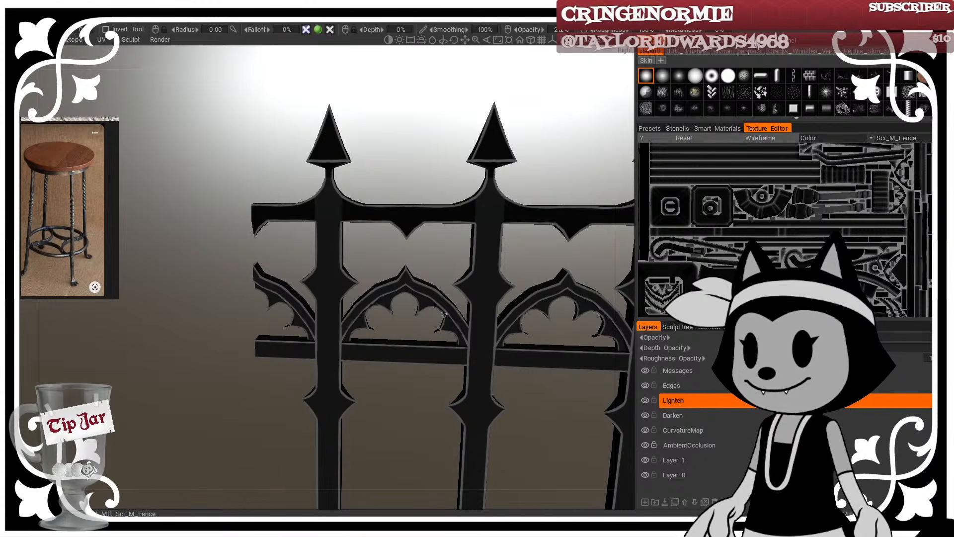
{"action": "left_click_drag", "start_coordinate": [444, 315], "coordinate": [427, 239], "text": "alt"}
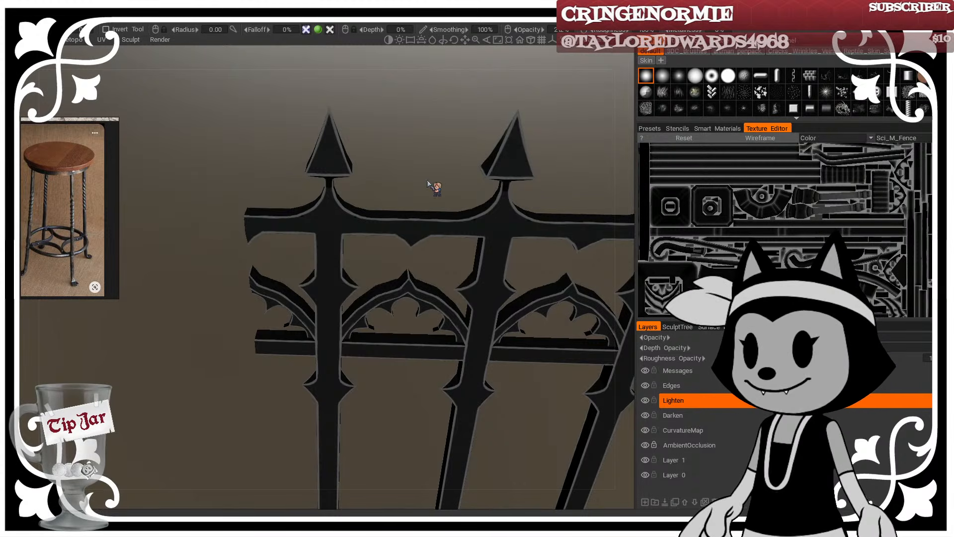
Step: Examine the whole fence panel and the front faces of its lower rails, inverted arches and post ends
{"action": "middle_click_drag", "start_coordinate": [292, 413], "coordinate": [270, 164], "text": "alt"}
{"action": "right_click_drag", "start_coordinate": [270, 165], "coordinate": [252, 289], "text": "alt"}
{"action": "left_click_drag", "start_coordinate": [252, 289], "coordinate": [295, 273], "text": "alt"}
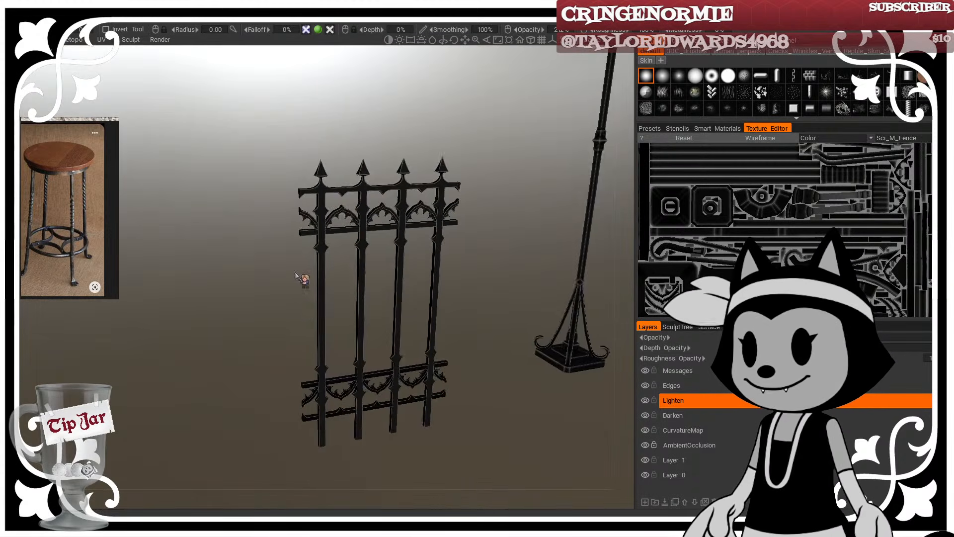
{"action": "middle_click_drag", "start_coordinate": [296, 308], "coordinate": [302, 192], "text": "alt"}
{"action": "right_click_drag", "start_coordinate": [270, 198], "coordinate": [319, 240], "text": "alt"}
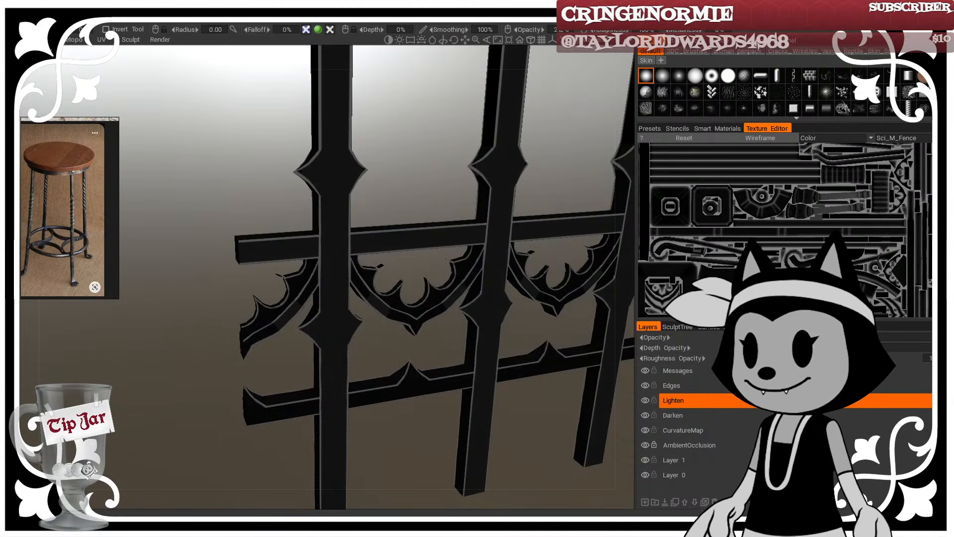
{"action": "left_click_drag", "start_coordinate": [407, 432], "coordinate": [383, 429], "text": "alt"}
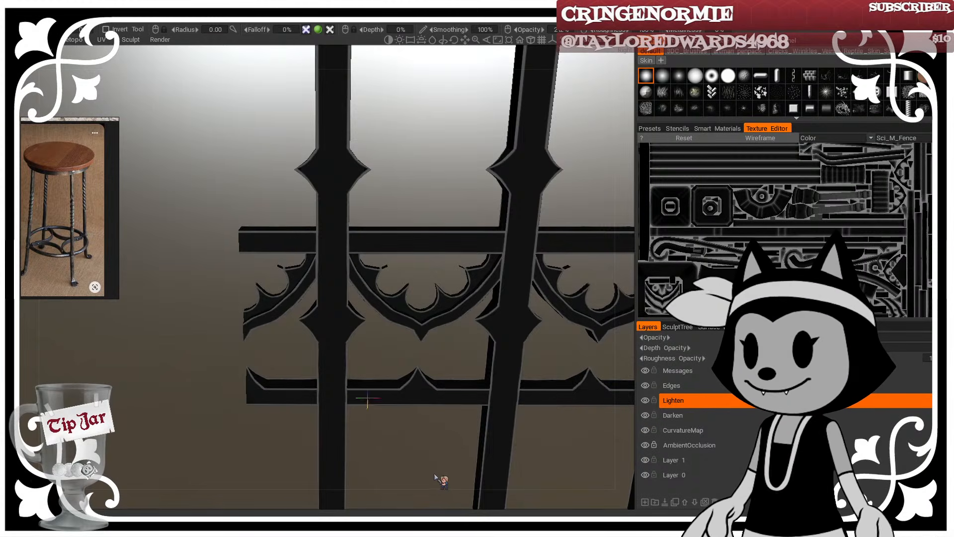
{"action": "right_click_drag", "start_coordinate": [434, 474], "coordinate": [376, 377]}
{"action": "left_click_drag", "start_coordinate": [377, 377], "coordinate": [451, 388]}
{"action": "middle_click_drag", "start_coordinate": [451, 387], "coordinate": [458, 362]}
Step: Lighten the outer faces of the curved brace legs and their scrolled ends on the lamp post's base
{"action": "right_click_drag", "start_coordinate": [458, 362], "coordinate": [502, 313]}
{"action": "left_click_drag", "start_coordinate": [529, 380], "coordinate": [545, 425]}
{"action": "right_click_drag", "start_coordinate": [545, 425], "coordinate": [496, 362]}
{"action": "left_click_drag", "start_coordinate": [496, 362], "coordinate": [418, 335]}
{"action": "middle_click_drag", "start_coordinate": [528, 386], "coordinate": [382, 390]}
{"action": "right_click_drag", "start_coordinate": [383, 390], "coordinate": [408, 419]}
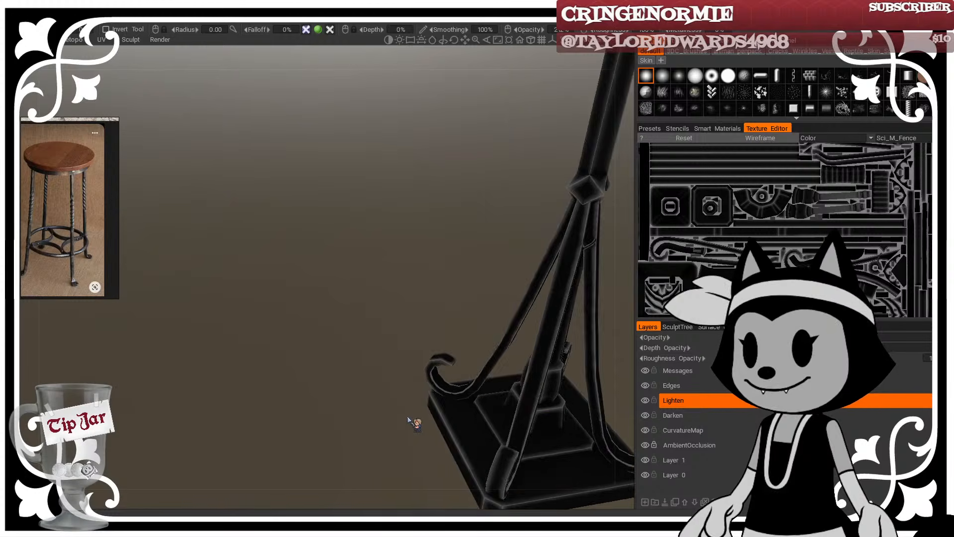
{"action": "middle_click_drag", "start_coordinate": [458, 437], "coordinate": [377, 407]}
{"action": "left_click_drag", "start_coordinate": [497, 206], "coordinate": [460, 397]}
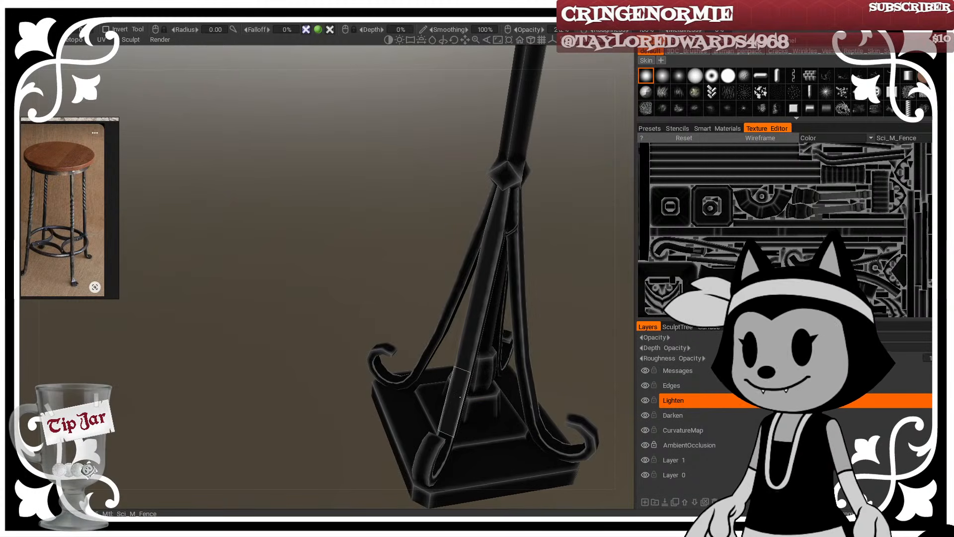
{"action": "left_click_drag", "start_coordinate": [561, 311], "coordinate": [477, 356]}
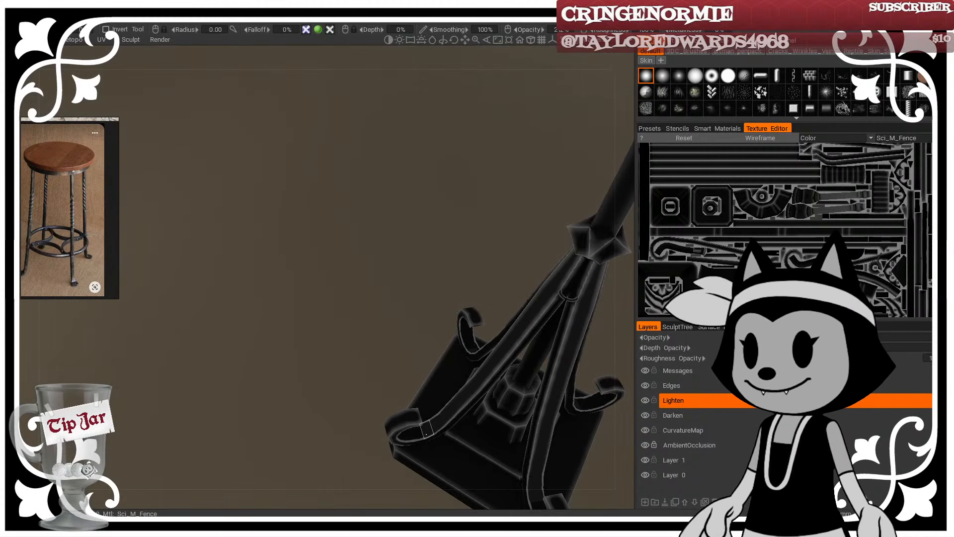
{"action": "mouse_move", "coordinate": [414, 416]}
{"action": "left_mouse_down"}
{"action": "mouse_move", "coordinate": [387, 436]}
{"action": "mouse_move", "coordinate": [492, 430]}
{"action": "mouse_move", "coordinate": [438, 426]}
{"action": "left_mouse_up"}
{"action": "left_click_drag", "start_coordinate": [437, 474], "coordinate": [493, 458]}
Step: Lighten the stepped base plate's faces beneath the lamp post's curved legs
{"action": "left_click_drag", "start_coordinate": [380, 431], "coordinate": [395, 454]}
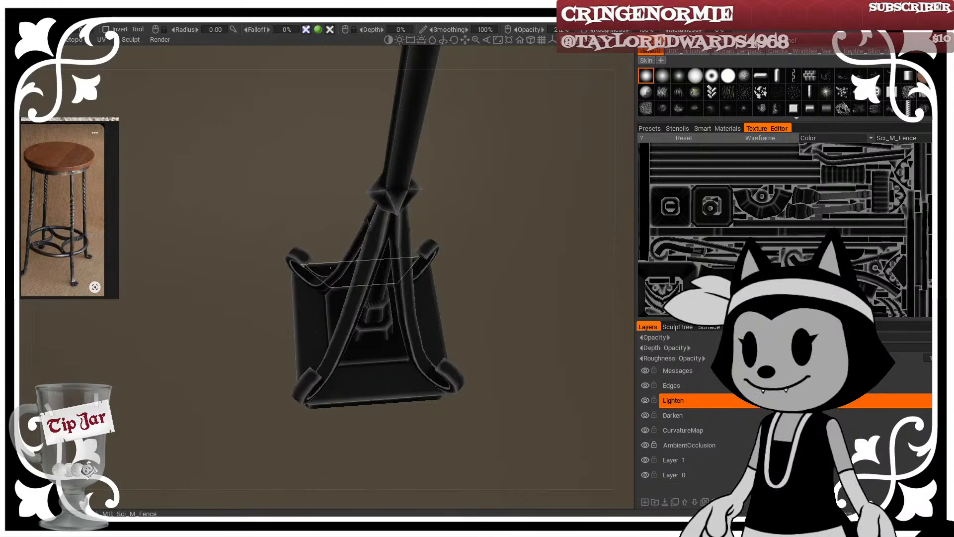
{"action": "left_click_drag", "start_coordinate": [345, 271], "coordinate": [376, 244]}
{"action": "left_click_drag", "start_coordinate": [447, 397], "coordinate": [467, 350]}
{"action": "left_click_drag", "start_coordinate": [530, 377], "coordinate": [460, 349]}
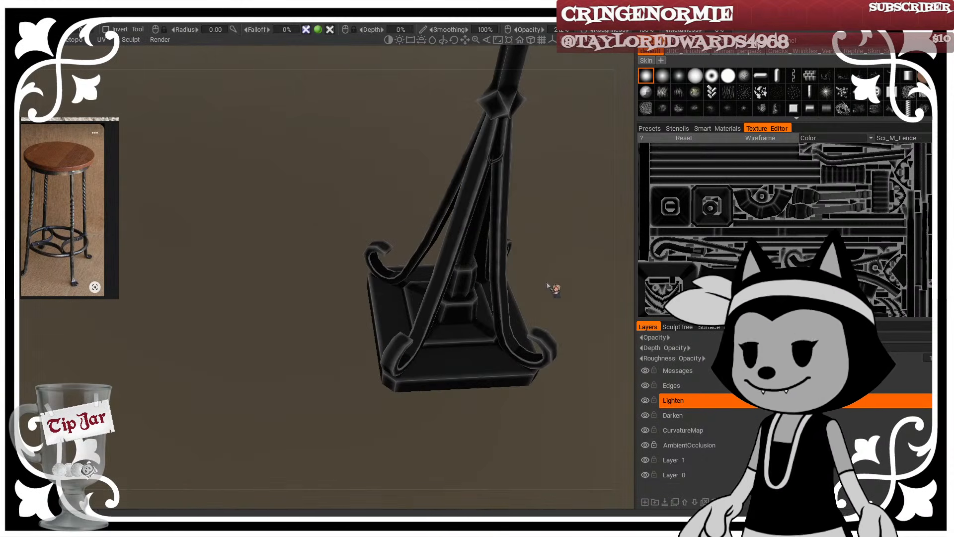
{"action": "left_click_drag", "start_coordinate": [554, 284], "coordinate": [443, 287]}
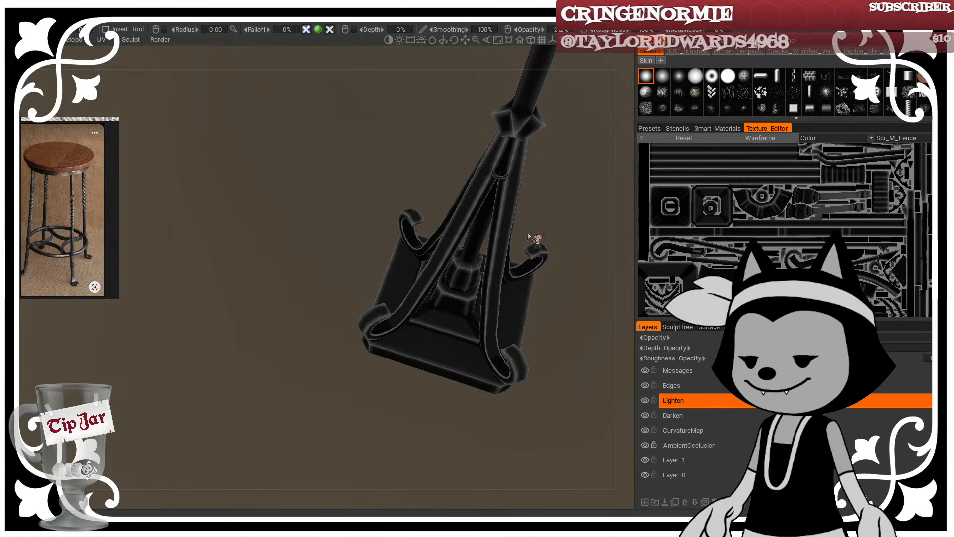
Step: Lighten the faces of the lamp post's lower diamond collar and the central plinth between its legs
{"action": "left_click_drag", "start_coordinate": [528, 234], "coordinate": [551, 199]}
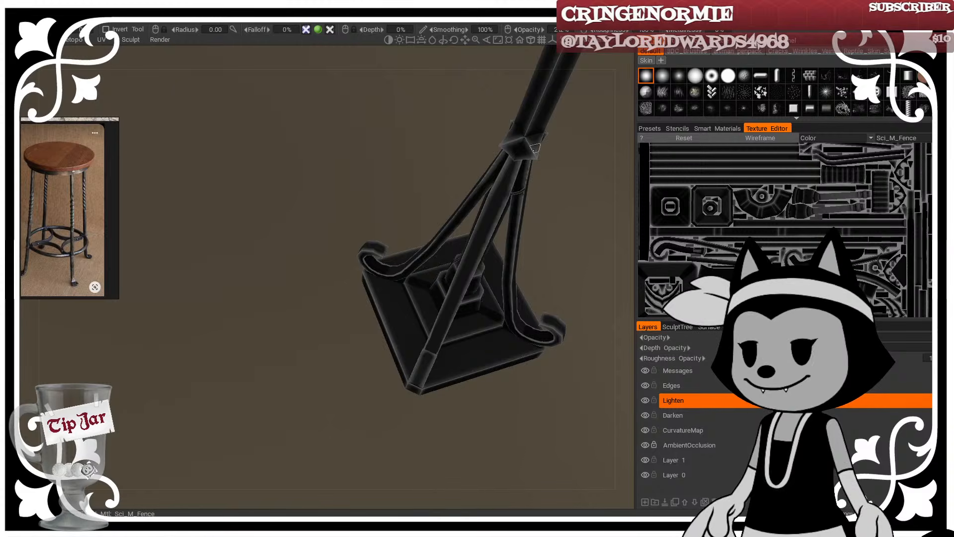
{"action": "left_click_drag", "start_coordinate": [514, 133], "coordinate": [440, 138]}
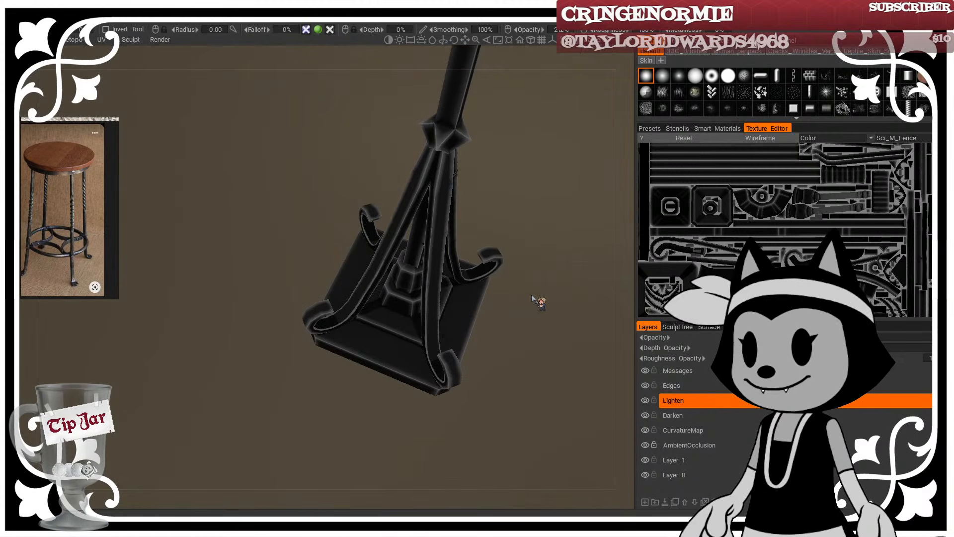
{"action": "left_click_drag", "start_coordinate": [533, 320], "coordinate": [597, 298]}
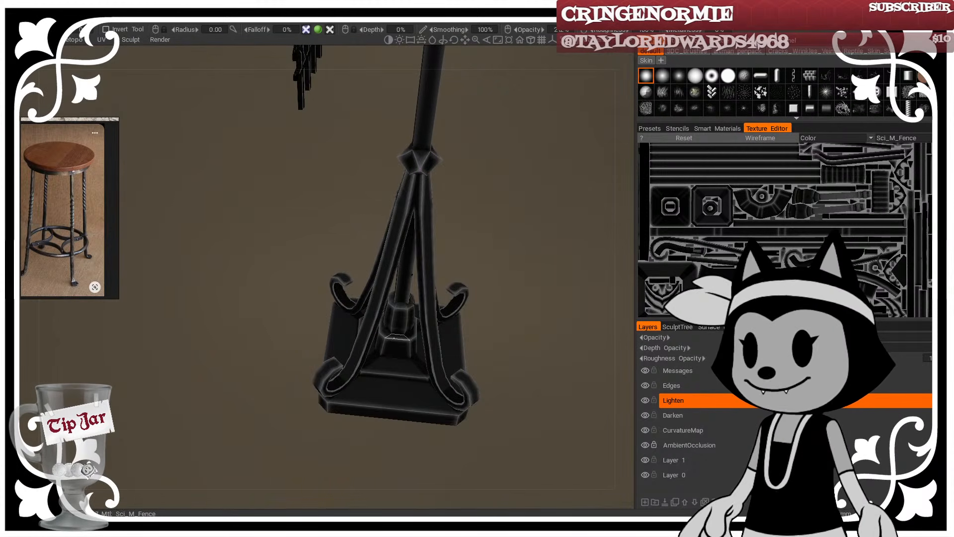
{"action": "left_click_drag", "start_coordinate": [293, 401], "coordinate": [538, 442]}
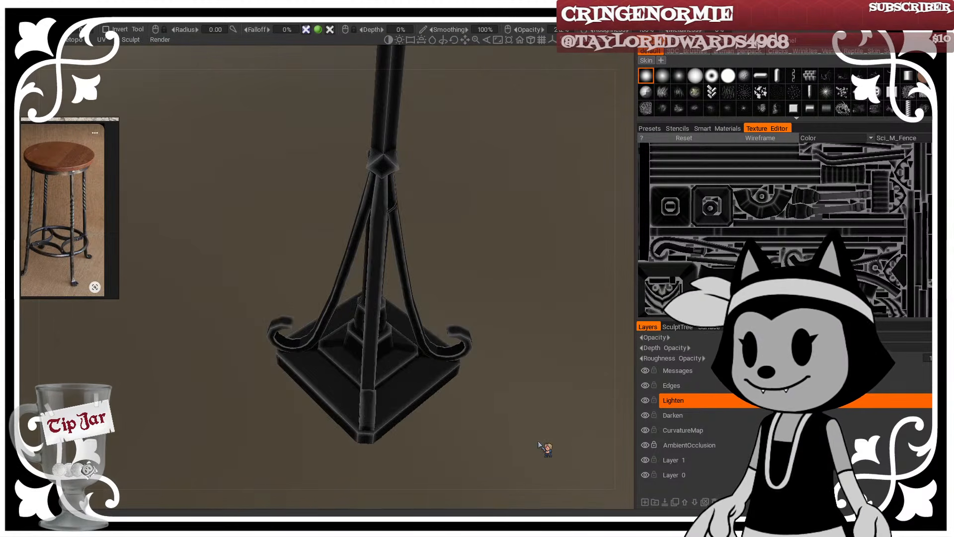
Step: Lighten the faces of the flared collar partway up the lamp post's shaft
{"action": "middle_click_drag", "start_coordinate": [469, 279], "coordinate": [442, 441]}
{"action": "right_click_drag", "start_coordinate": [442, 441], "coordinate": [404, 185]}
{"action": "left_click_drag", "start_coordinate": [404, 187], "coordinate": [357, 230]}
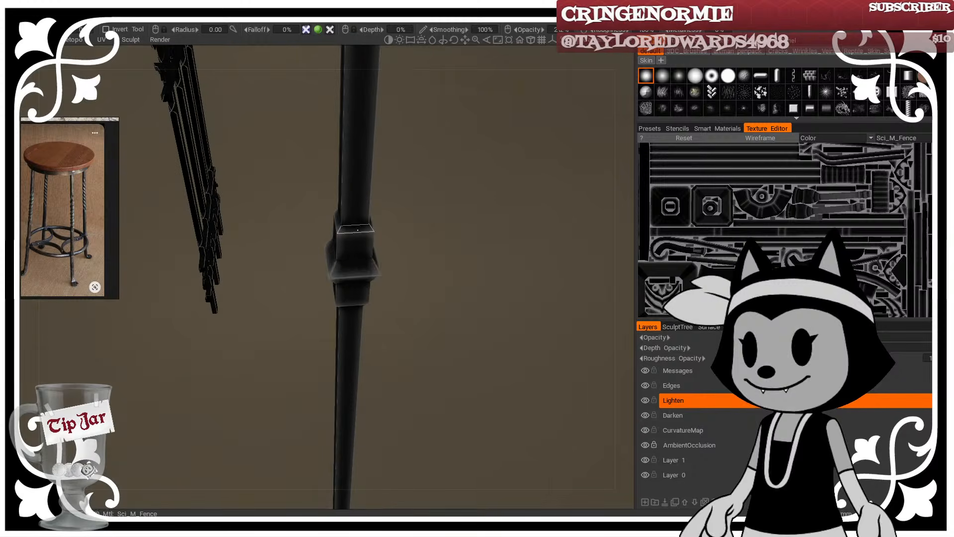
{"action": "left_click", "coordinate": [356, 244]}
{"action": "left_click_drag", "start_coordinate": [298, 234], "coordinate": [387, 245]}
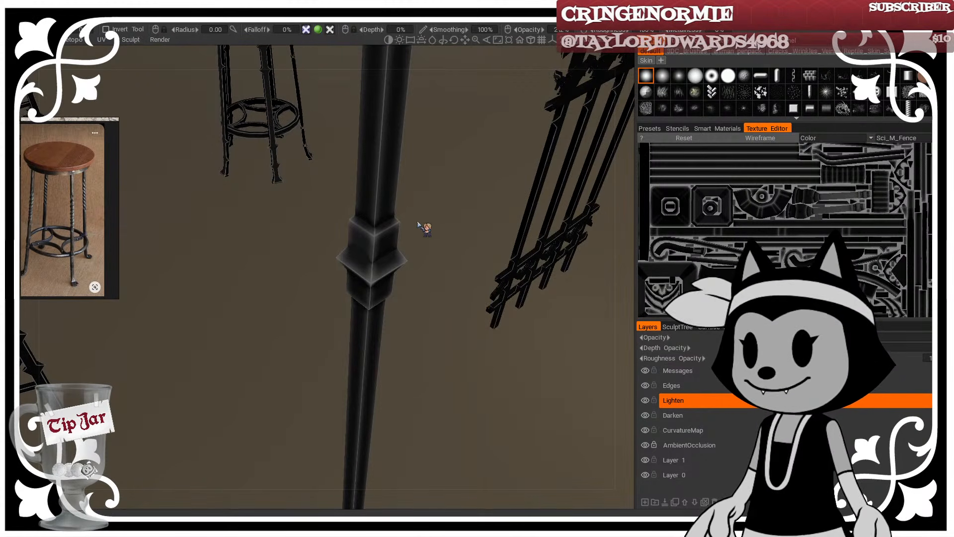
Step: Lighten the long faces of the lamp post's shaft above the flared collar
{"action": "middle_click_drag", "start_coordinate": [409, 75], "coordinate": [409, 232]}
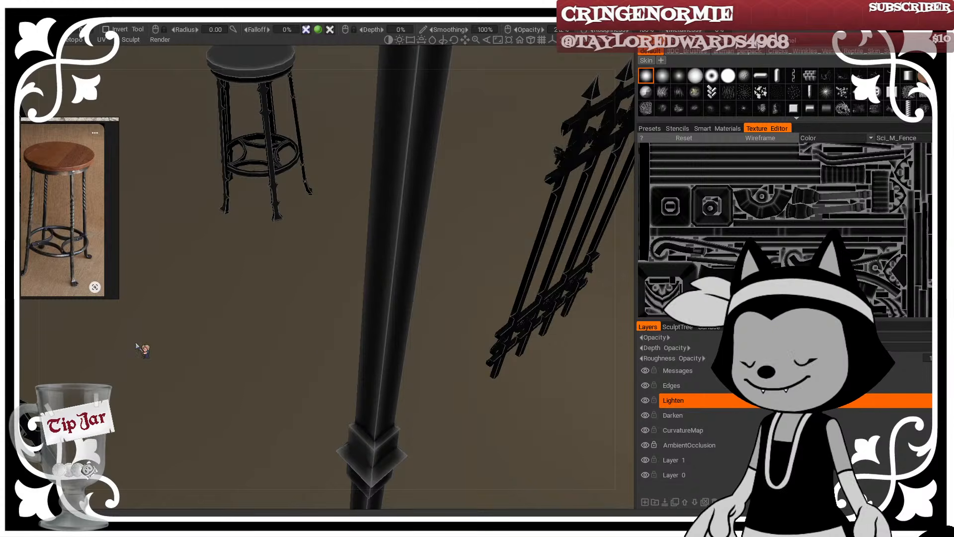
{"action": "middle_click_drag", "start_coordinate": [323, 347], "coordinate": [285, 322]}
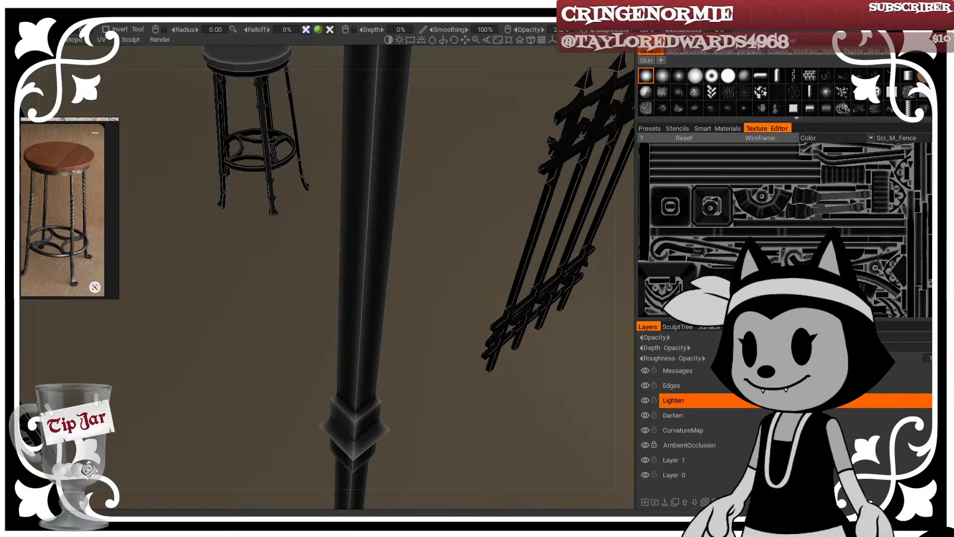
{"action": "middle_click_drag", "start_coordinate": [289, 316], "coordinate": [251, 364]}
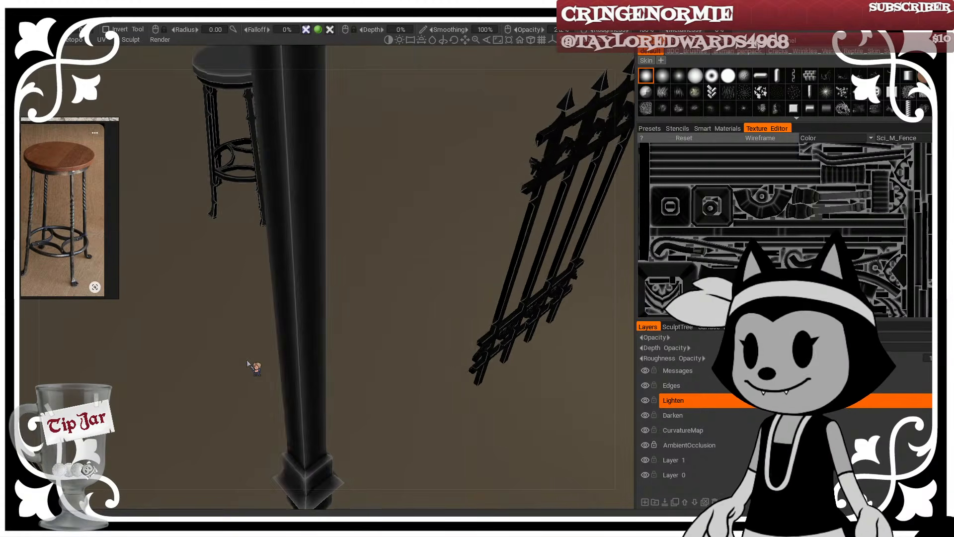
{"action": "right_click_drag", "start_coordinate": [252, 364], "coordinate": [277, 246]}
{"action": "middle_click_drag", "start_coordinate": [276, 246], "coordinate": [316, 315]}
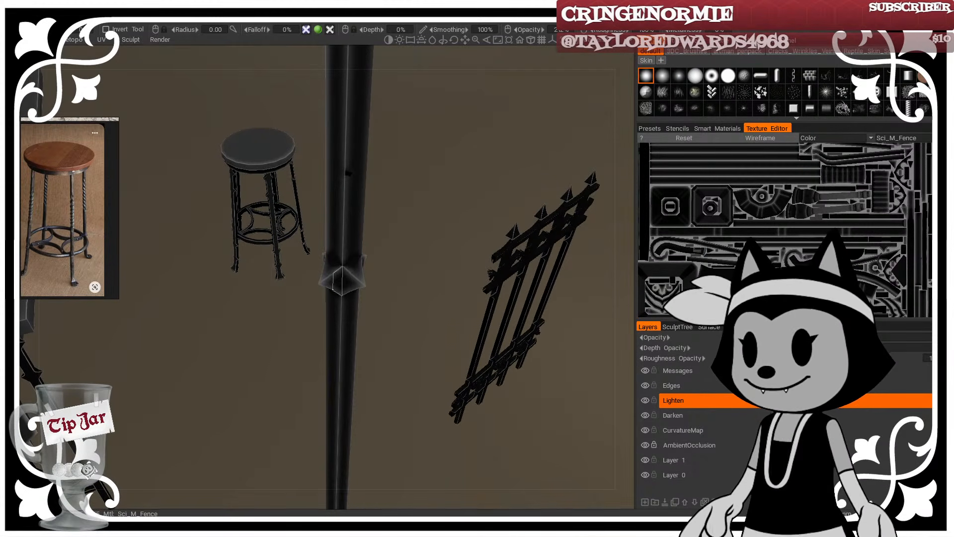
Step: Lighten the faces of the lamp post's upper diamond collar and the adjoining shaft sections
{"action": "left_click_drag", "start_coordinate": [369, 287], "coordinate": [247, 278]}
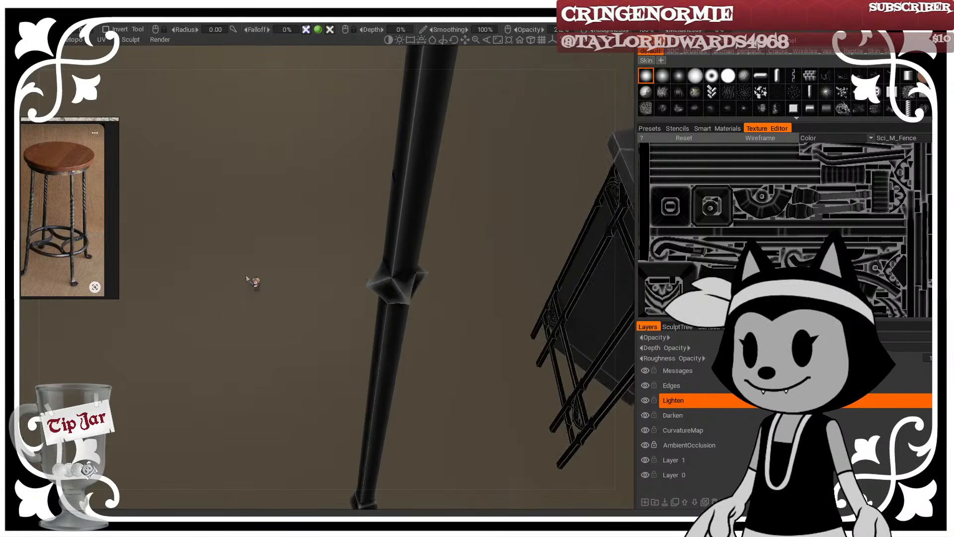
{"action": "left_click_drag", "start_coordinate": [405, 289], "coordinate": [472, 289]}
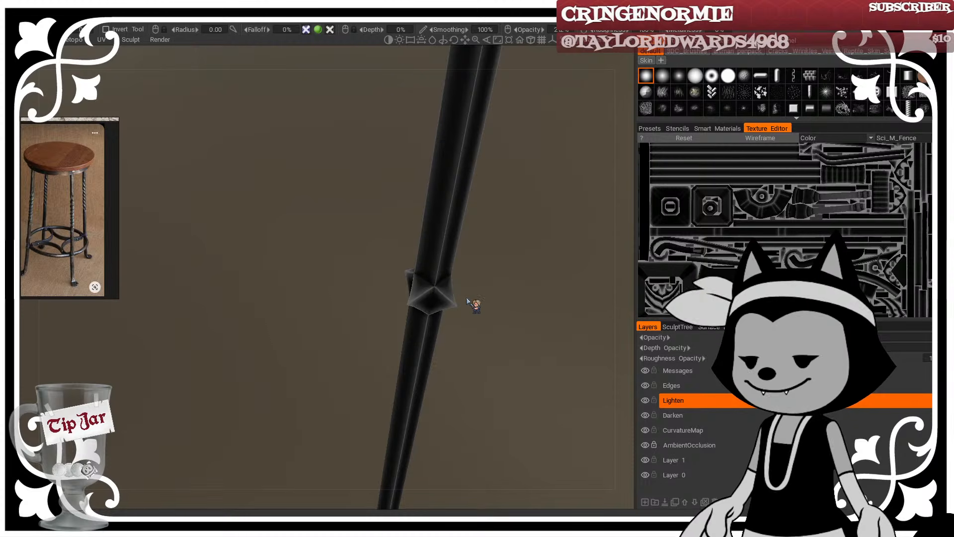
{"action": "left_click_drag", "start_coordinate": [439, 288], "coordinate": [364, 321]}
{"action": "scroll", "coordinate": [372, 335], "scroll_direction": "down", "scroll_amount": 3}
{"action": "scroll", "coordinate": [294, 300], "scroll_direction": "up", "scroll_amount": 3}
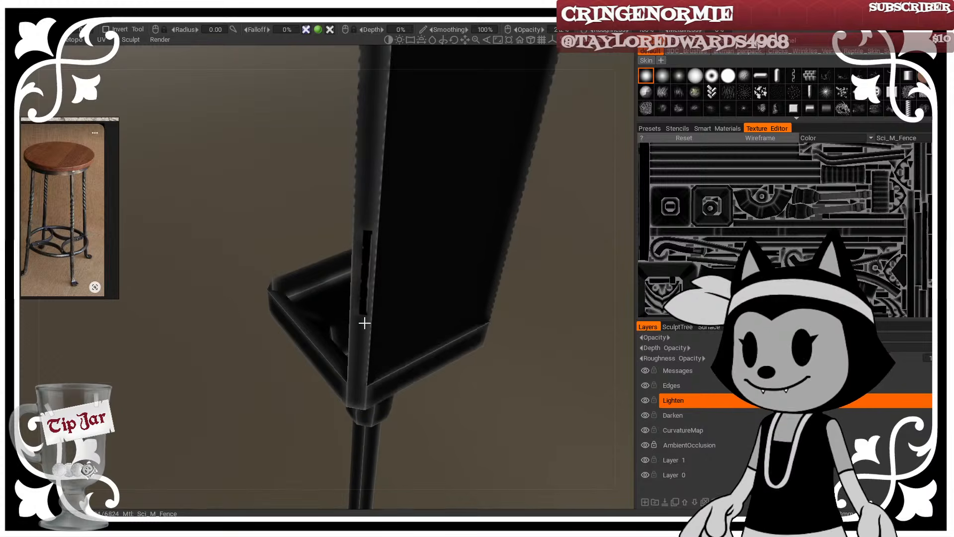
Step: Lighten the bottom frame and corner bars of the lamp head at the top of the post
{"action": "left_click_drag", "start_coordinate": [362, 379], "coordinate": [348, 360]}
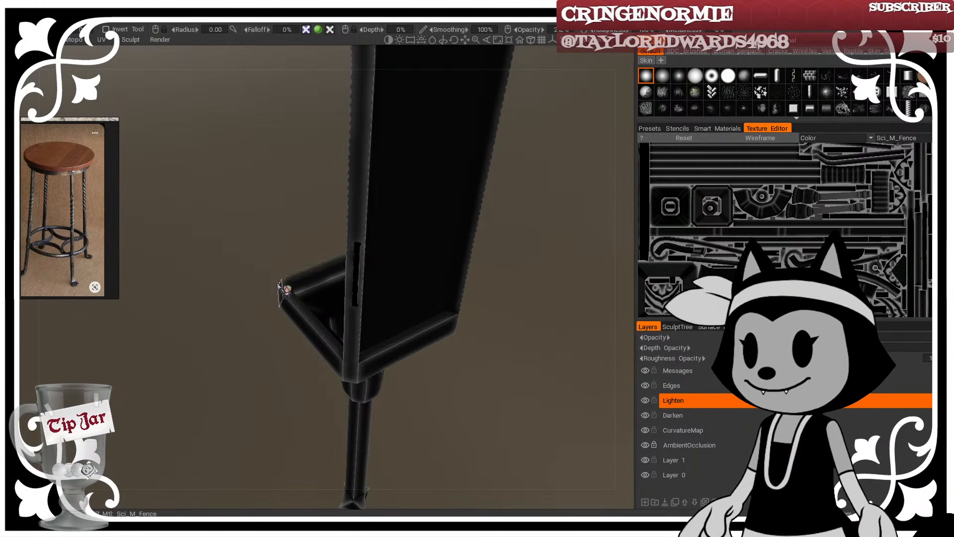
{"action": "left_click_drag", "start_coordinate": [283, 287], "coordinate": [381, 315]}
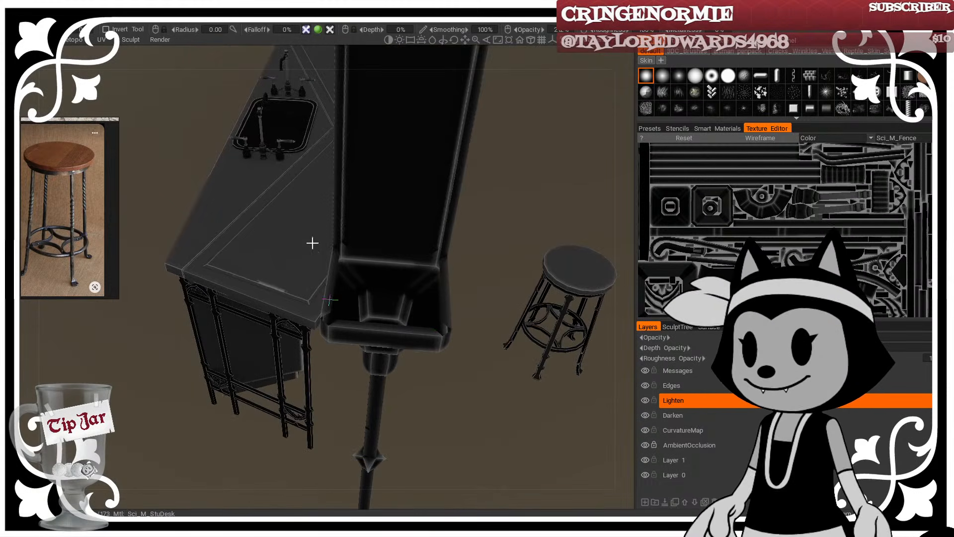
{"action": "left_click_drag", "start_coordinate": [311, 243], "coordinate": [377, 185], "text": "alt"}
{"action": "middle_click_drag", "start_coordinate": [377, 186], "coordinate": [416, 279], "text": "alt"}
{"action": "left_click_drag", "start_coordinate": [358, 266], "coordinate": [381, 275], "text": "alt"}
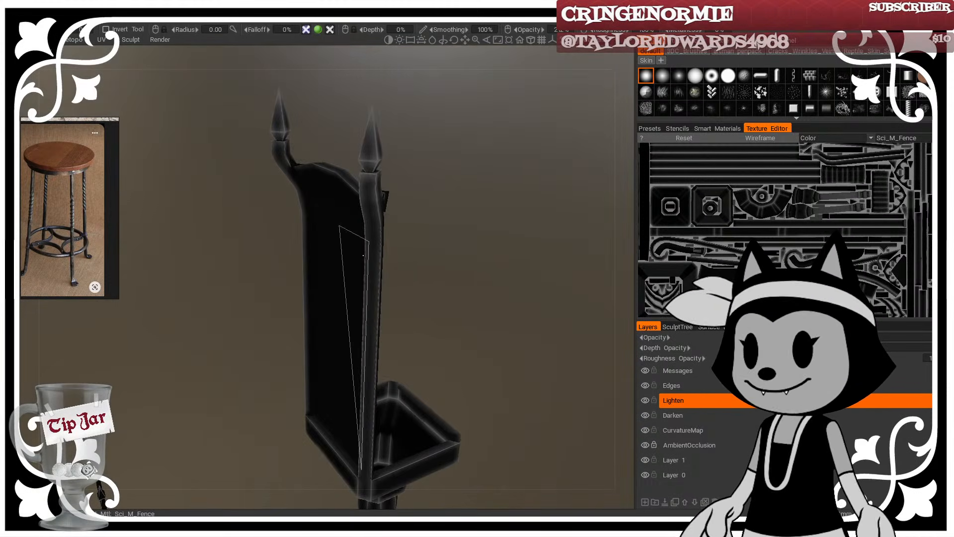
Step: Lighten the spiked finials, curved corner bars and top edge of the lamp head's panel
{"action": "left_click_drag", "start_coordinate": [396, 368], "coordinate": [436, 392]}
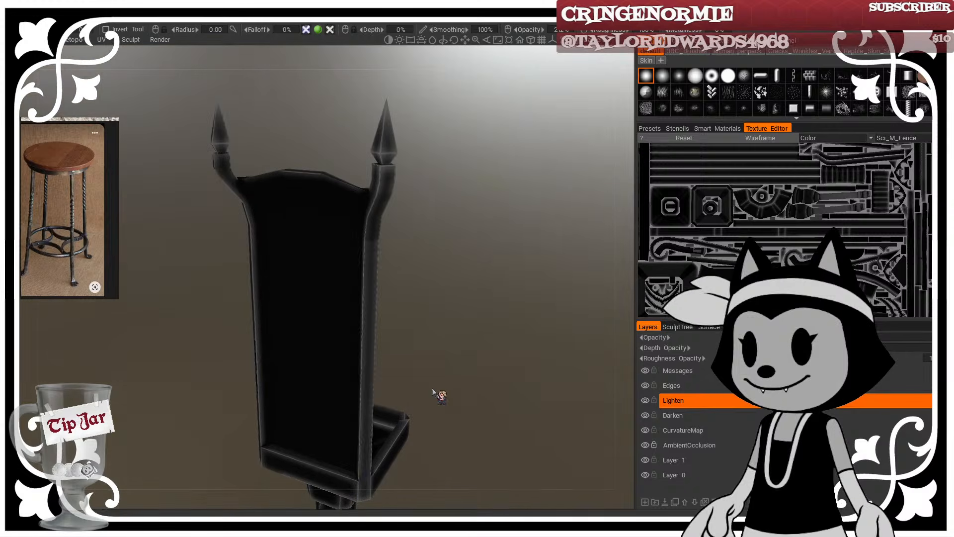
{"action": "left_click_drag", "start_coordinate": [416, 154], "coordinate": [422, 192]}
{"action": "left_click_drag", "start_coordinate": [409, 128], "coordinate": [381, 147]}
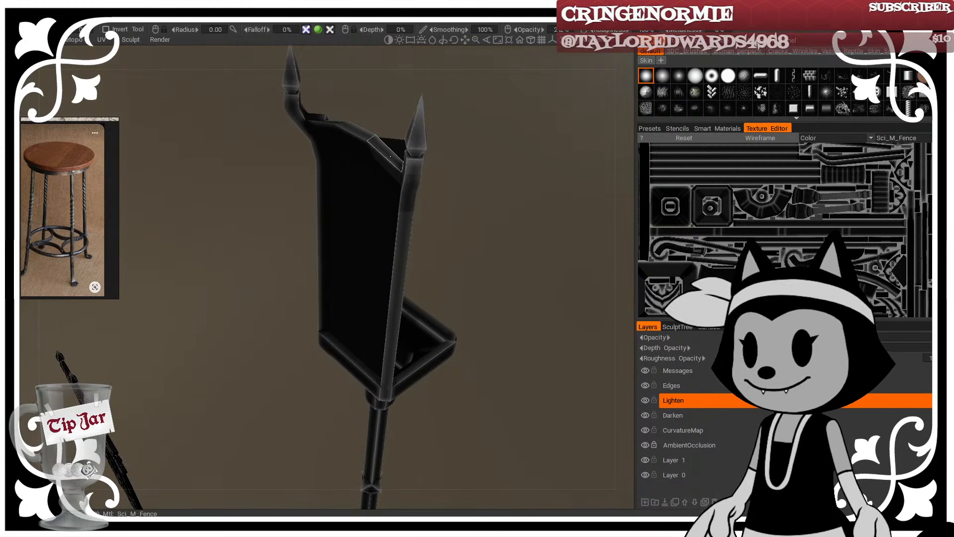
Step: Lighten the front faces of the desk frame's outer corner leg, including its lower end and diamond collar
{"action": "left_click_drag", "start_coordinate": [490, 213], "coordinate": [331, 294]}
{"action": "middle_click_drag", "start_coordinate": [331, 294], "coordinate": [333, 75]}
{"action": "middle_click_drag", "start_coordinate": [474, 248], "coordinate": [398, 327]}
{"action": "right_click_drag", "start_coordinate": [354, 352], "coordinate": [459, 369]}
{"action": "middle_click_drag", "start_coordinate": [460, 369], "coordinate": [367, 446]}
{"action": "left_click_drag", "start_coordinate": [378, 276], "coordinate": [522, 256]}
{"action": "left_click_drag", "start_coordinate": [280, 217], "coordinate": [396, 212]}
{"action": "right_click_drag", "start_coordinate": [396, 212], "coordinate": [442, 291]}
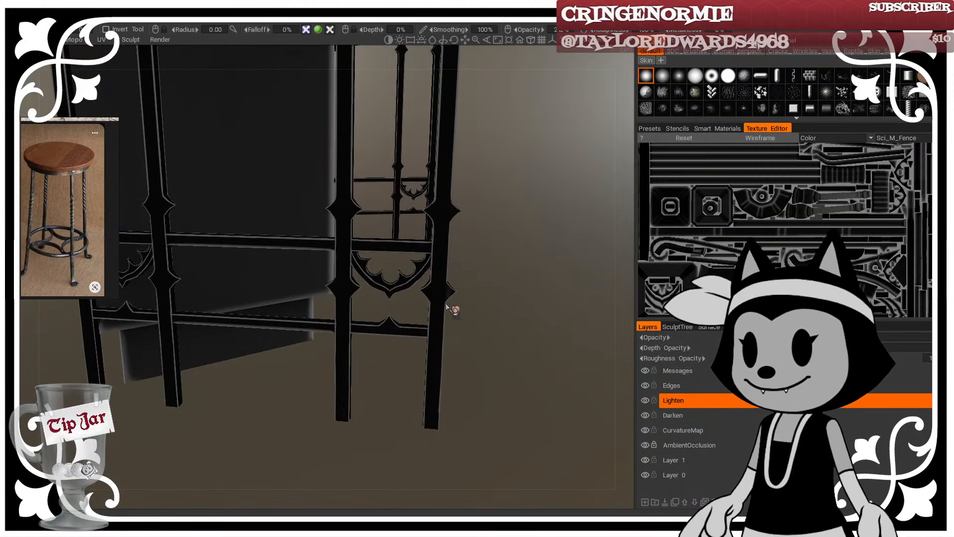
{"action": "left_click", "coordinate": [441, 248]}
{"action": "left_click", "coordinate": [436, 332]}
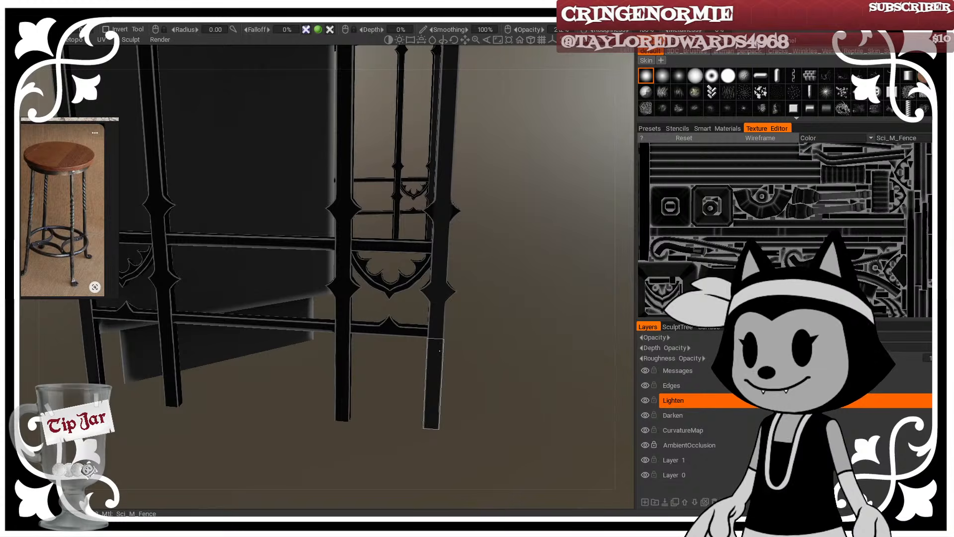
{"action": "left_click", "coordinate": [435, 216]}
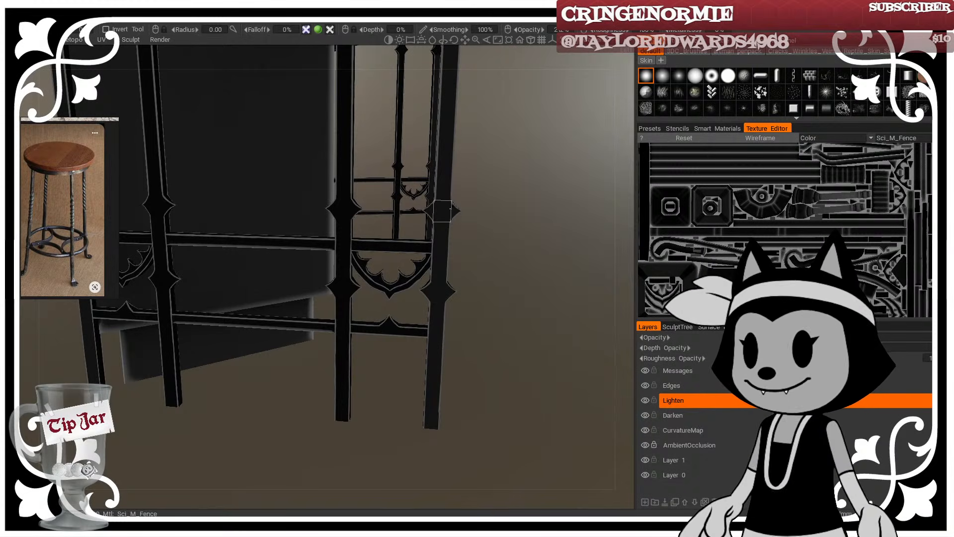
Step: Lighten the front faces and diamond collars of the desk leg beside the outer corner leg
{"action": "left_click", "coordinate": [342, 209]}
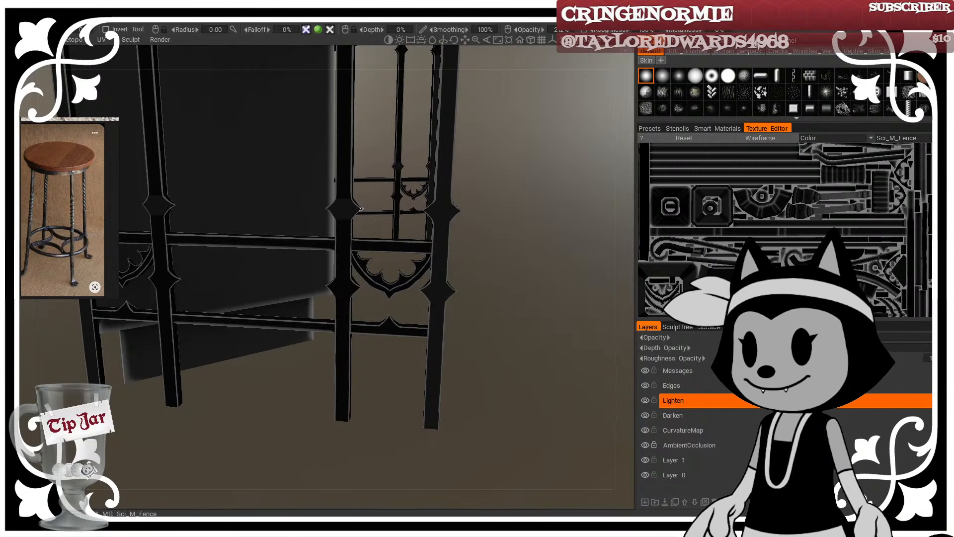
{"action": "left_click", "coordinate": [343, 231]}
{"action": "left_click", "coordinate": [343, 278]}
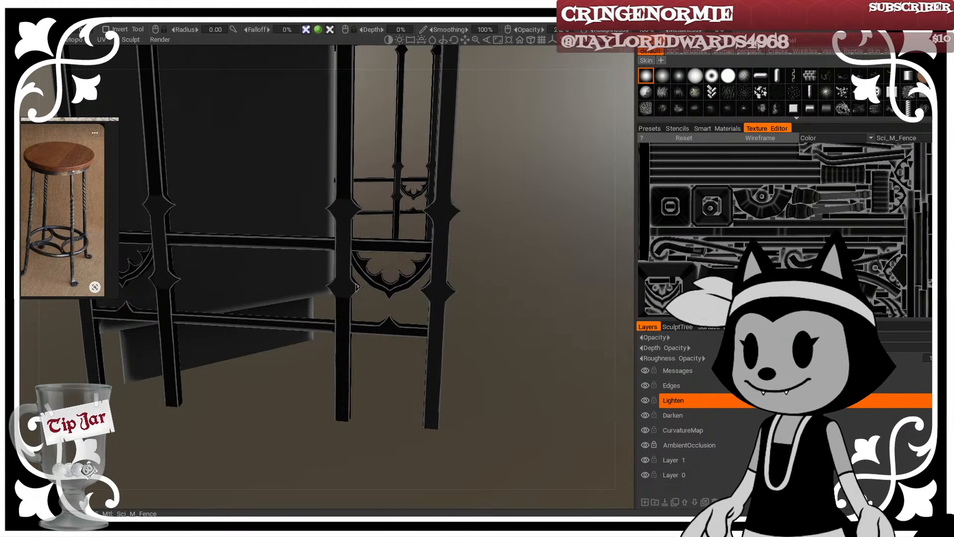
{"action": "left_click", "coordinate": [345, 307]}
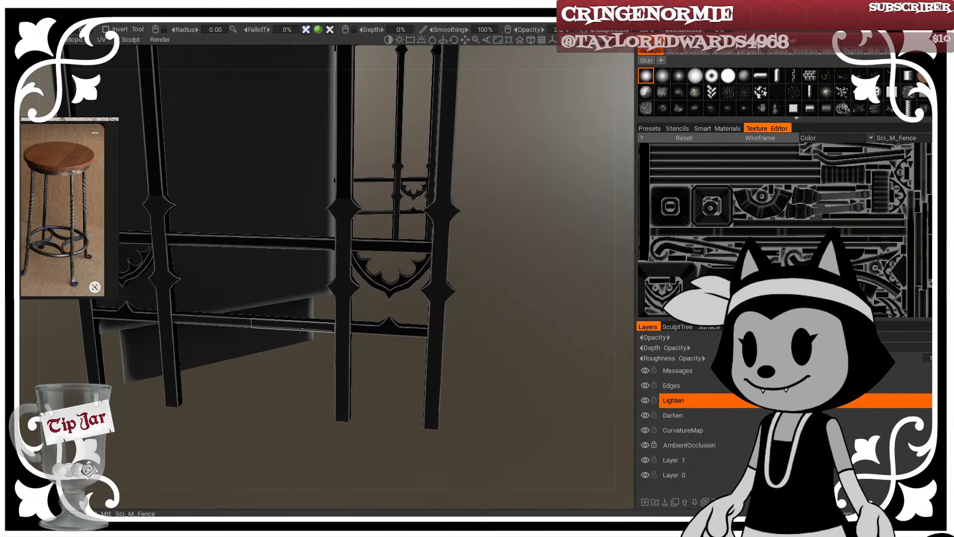
Step: Lighten the front faces of the two lower horizontal rails between the desk legs
{"action": "left_click", "coordinate": [363, 329]}
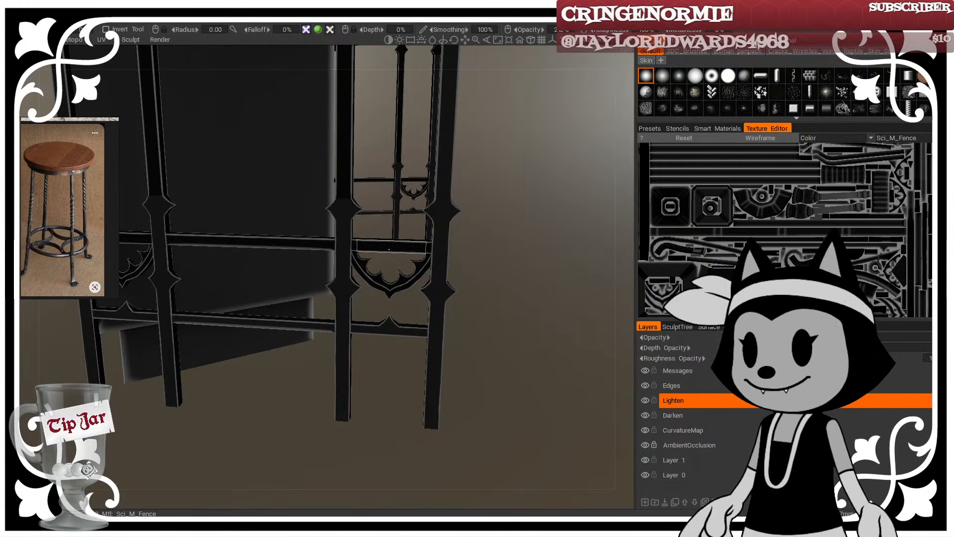
{"action": "left_click", "coordinate": [389, 249]}
{"action": "left_click", "coordinate": [311, 242]}
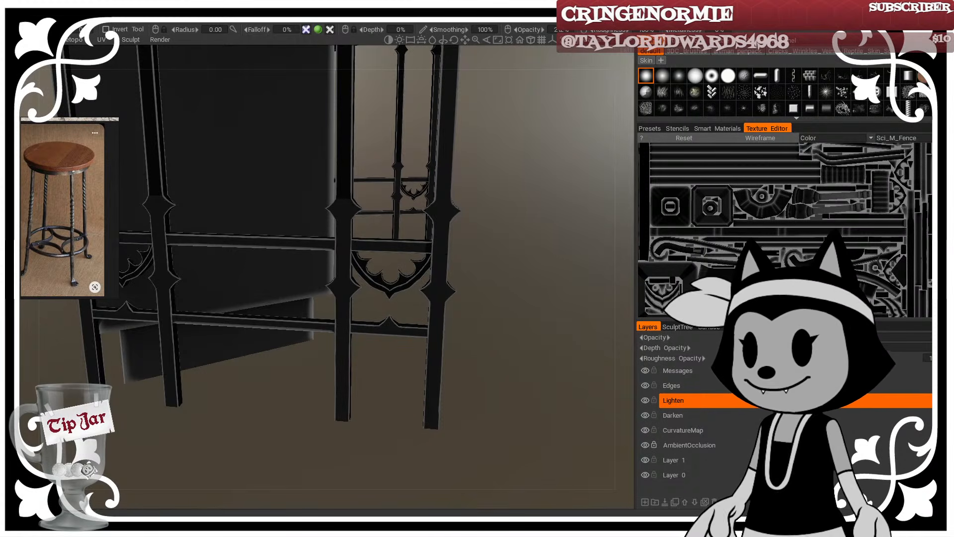
Step: Hide and show the Lighten layer to compare the desk frame's legs with and without lightening
{"action": "scroll", "coordinate": [447, 426], "scroll_direction": "down", "scroll_amount": 6}
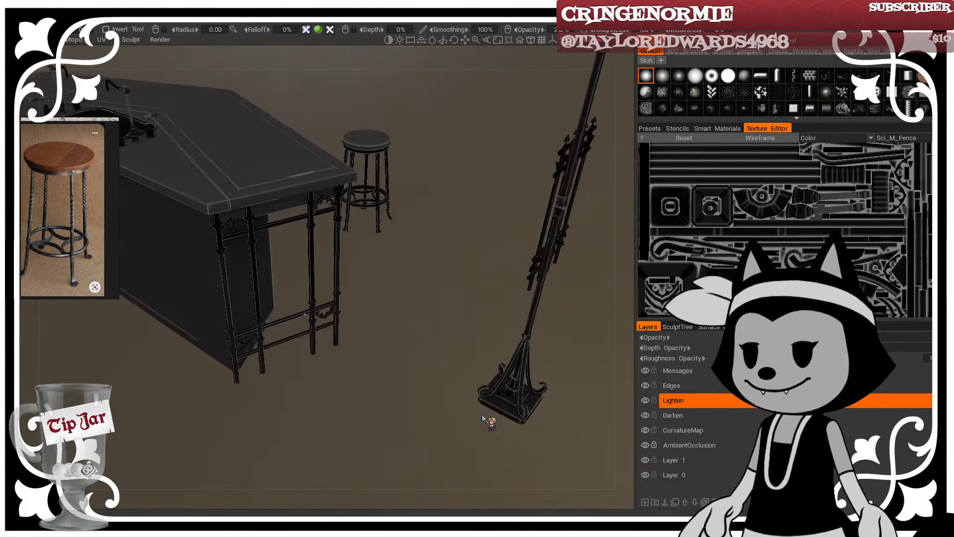
{"action": "left_click_drag", "start_coordinate": [482, 417], "coordinate": [402, 375]}
{"action": "scroll", "coordinate": [429, 376], "scroll_direction": "up", "scroll_amount": 5}
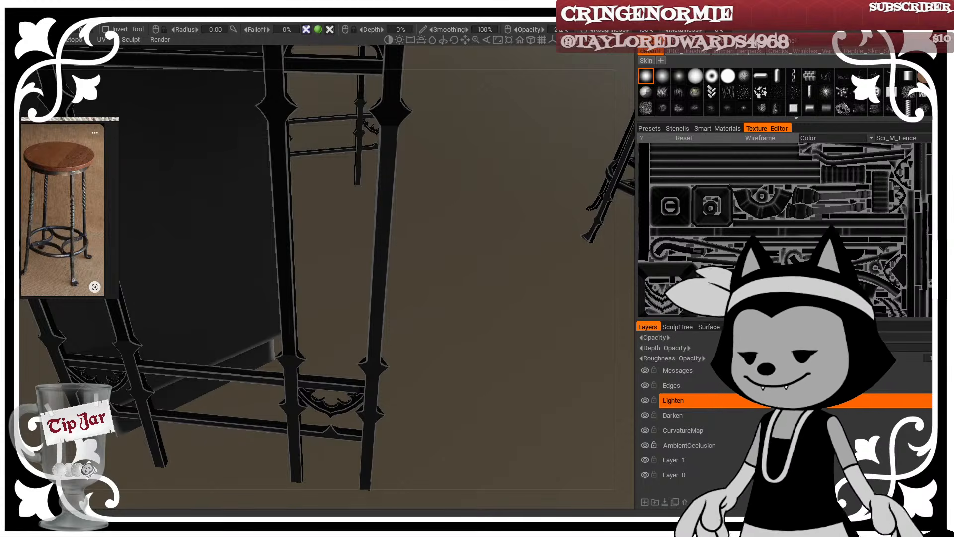
{"action": "left_click", "coordinate": [644, 401]}
{"action": "left_click", "coordinate": [644, 400]}
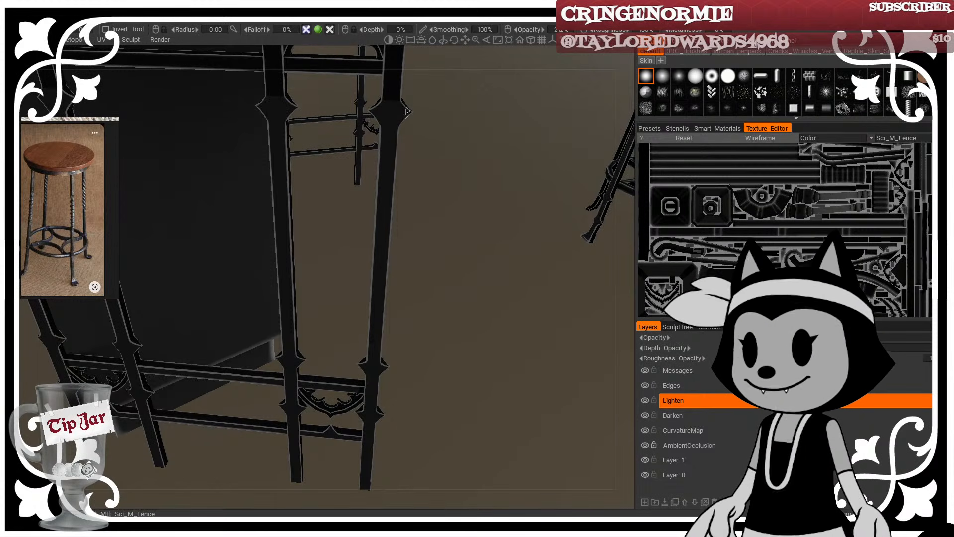
Step: Lighten the front faces of the upper leg sections, diamond collars, gothic arch and crossbar beneath the desktop corner
{"action": "left_click_drag", "start_coordinate": [431, 325], "coordinate": [425, 357]}
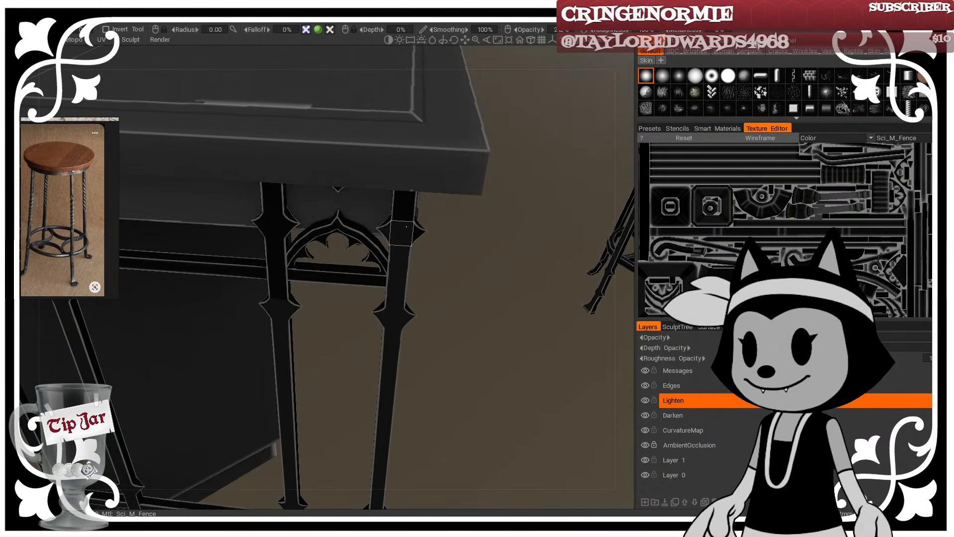
{"action": "left_click_drag", "start_coordinate": [454, 254], "coordinate": [455, 233]}
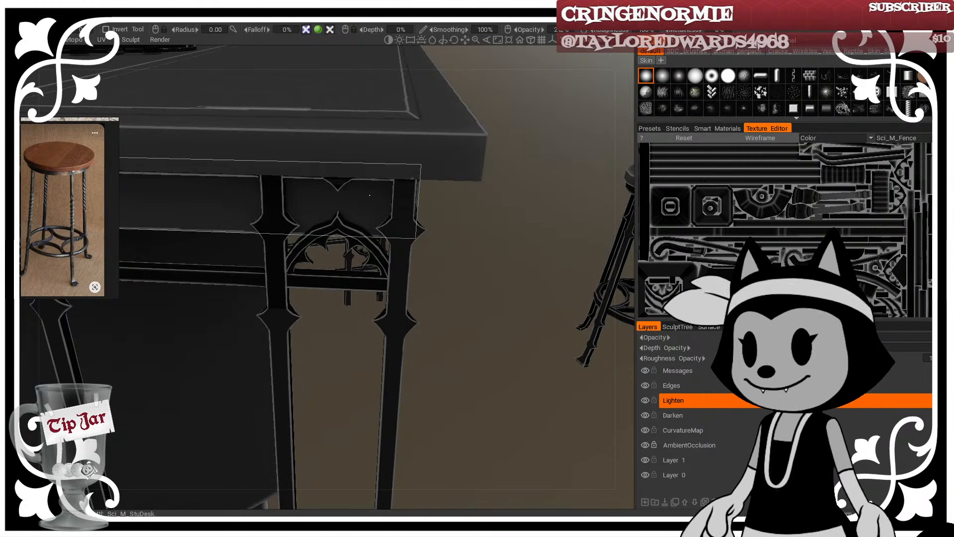
{"action": "left_click_drag", "start_coordinate": [348, 214], "coordinate": [342, 188], "text": "alt"}
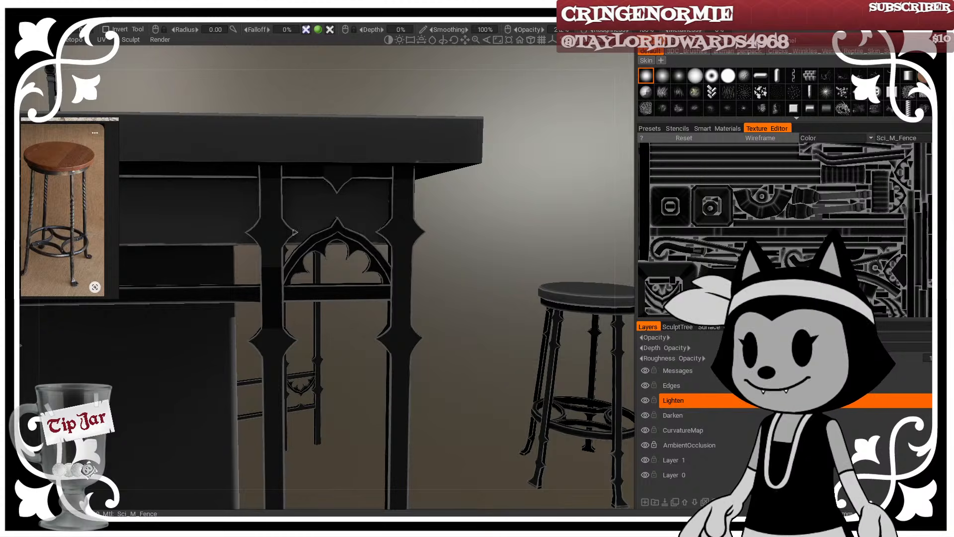
{"action": "left_click_drag", "start_coordinate": [443, 287], "coordinate": [379, 300], "text": "alt"}
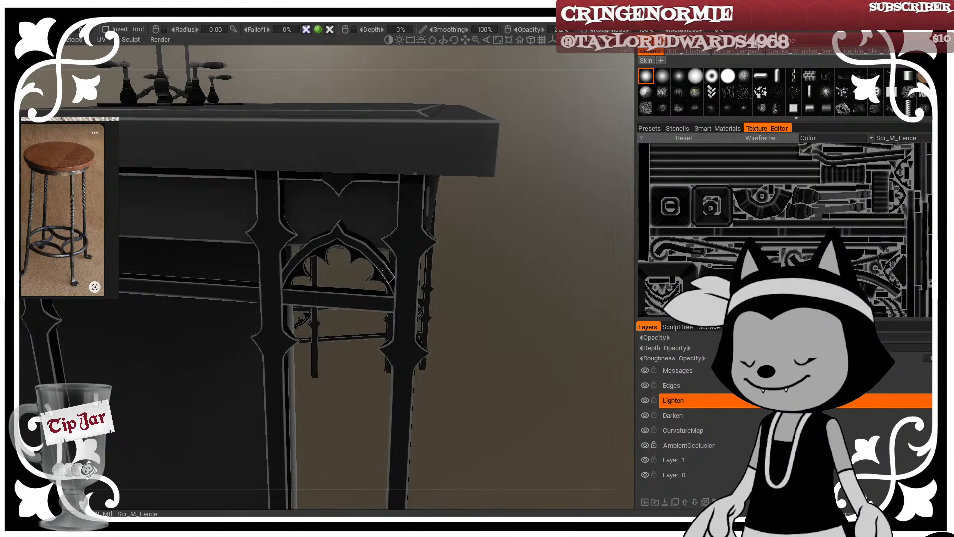
{"action": "left_click_drag", "start_coordinate": [361, 246], "coordinate": [342, 253], "text": "alt"}
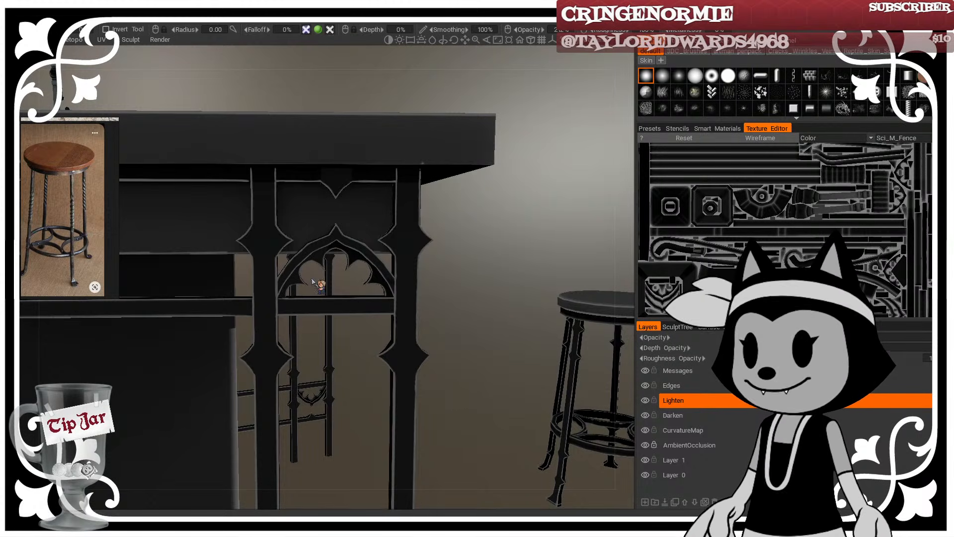
{"action": "scroll", "coordinate": [461, 264], "scroll_direction": "up", "scroll_amount": 4}
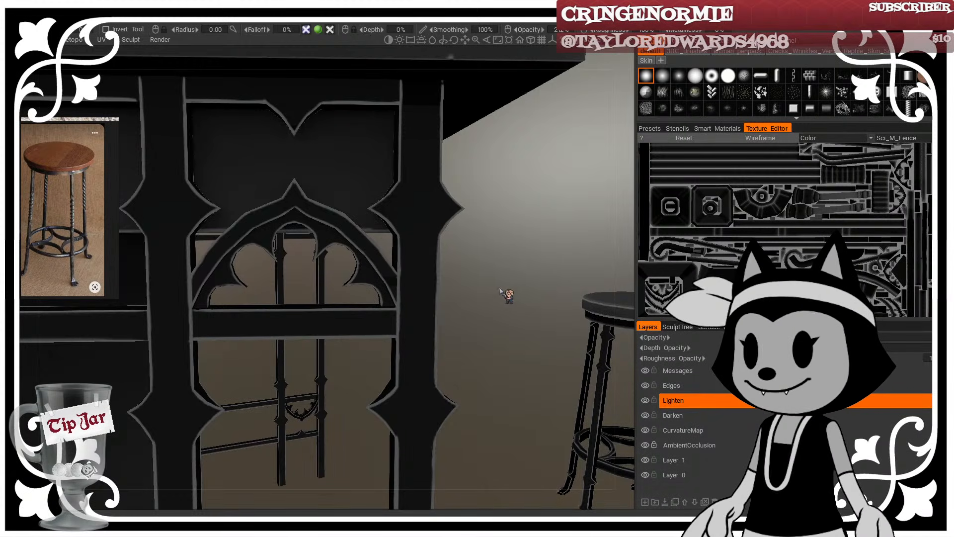
{"action": "scroll", "coordinate": [532, 320], "scroll_direction": "down", "scroll_amount": 5}
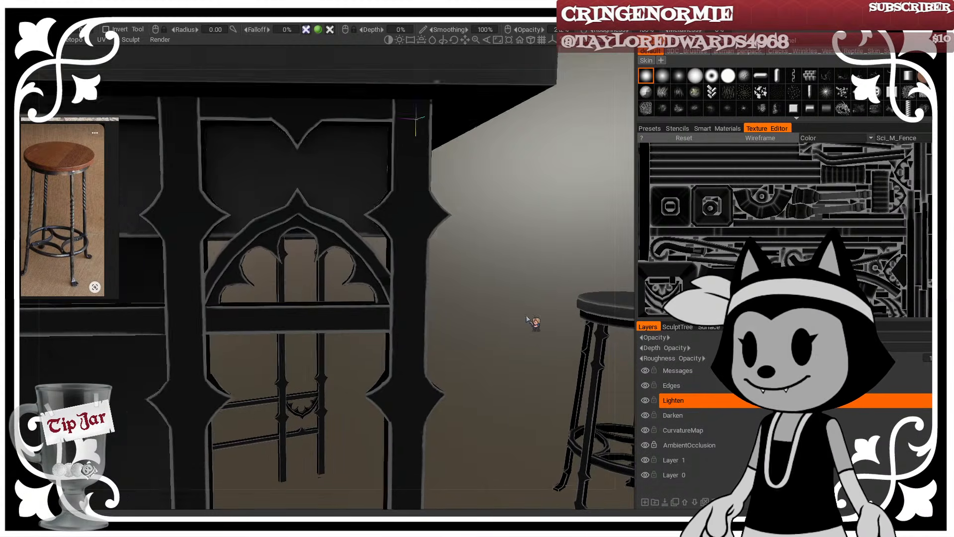
Step: Lighten the lower leg faces, diamond collars, scalloped ornament and horizontal rails on the opposite side of the desk frame
{"action": "left_click_drag", "start_coordinate": [445, 262], "coordinate": [255, 293]}
{"action": "left_click_drag", "start_coordinate": [464, 401], "coordinate": [356, 451], "text": "alt"}
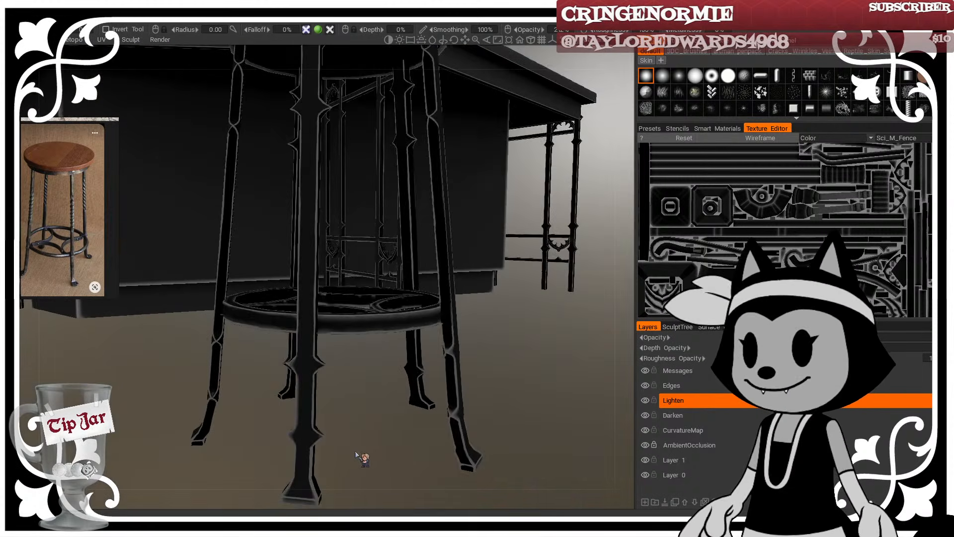
{"action": "scroll", "coordinate": [260, 420], "scroll_direction": "down", "scroll_amount": 5}
{"action": "left_click_drag", "start_coordinate": [260, 420], "coordinate": [360, 392]}
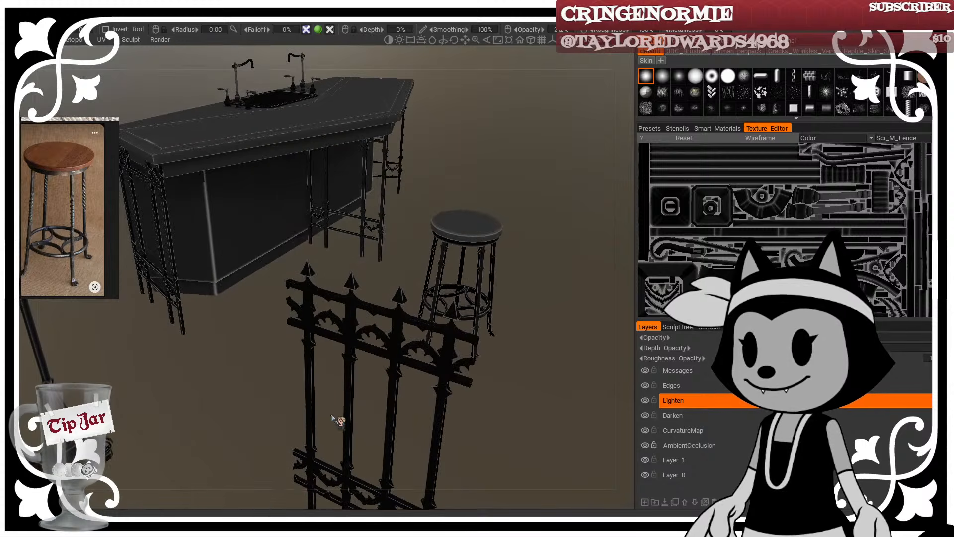
{"action": "scroll", "coordinate": [360, 427], "scroll_direction": "down", "scroll_amount": 2}
{"action": "left_click_drag", "start_coordinate": [360, 427], "coordinate": [285, 369]}
{"action": "scroll", "coordinate": [286, 370], "scroll_direction": "down", "scroll_amount": 4}
{"action": "scroll", "coordinate": [291, 335], "scroll_direction": "up", "scroll_amount": 3}
{"action": "mouse_move", "coordinate": [263, 336]}
{"action": "left_mouse_down"}
{"action": "mouse_move", "coordinate": [291, 335]}
{"action": "mouse_move", "coordinate": [279, 318]}
{"action": "mouse_move", "coordinate": [265, 349]}
{"action": "left_mouse_up"}
{"action": "scroll", "coordinate": [280, 318], "scroll_direction": "up", "scroll_amount": 4}
{"action": "scroll", "coordinate": [265, 349], "scroll_direction": "up", "scroll_amount": 3}
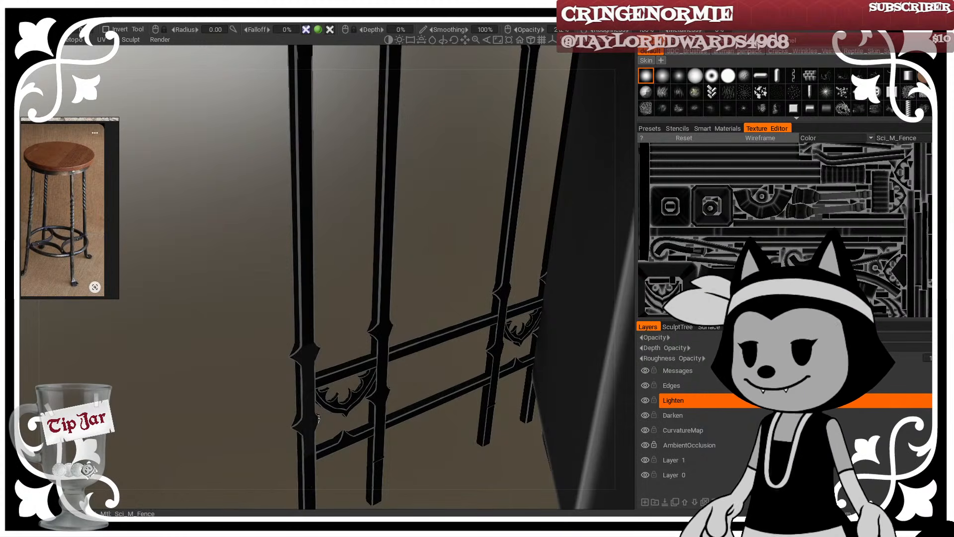
{"action": "left_click_drag", "start_coordinate": [343, 355], "coordinate": [305, 358]}
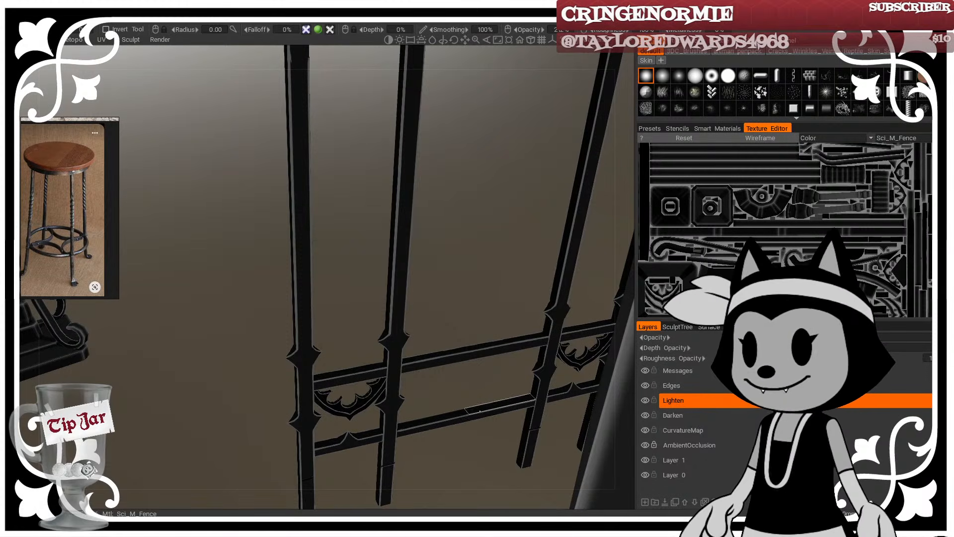
{"action": "scroll", "coordinate": [457, 378], "scroll_direction": "up", "scroll_amount": 6}
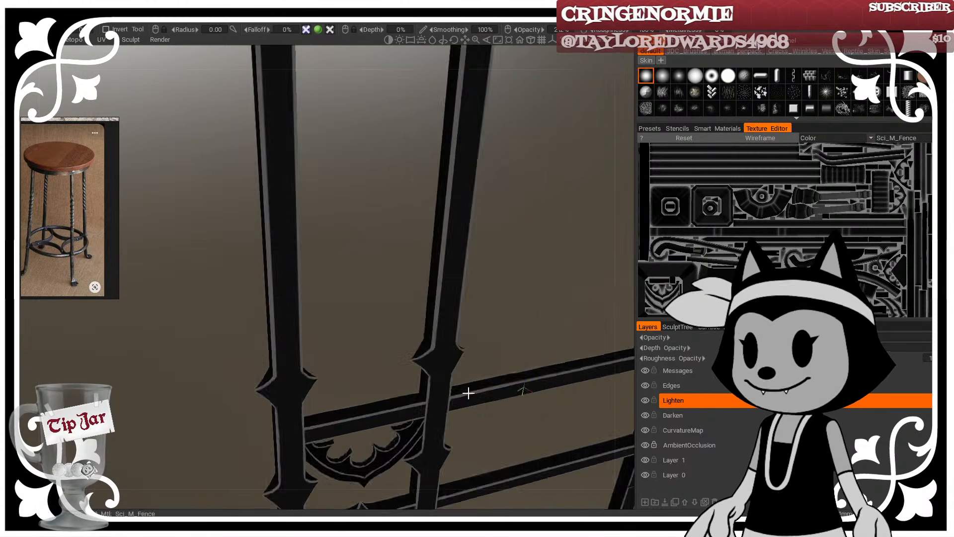
{"action": "scroll", "coordinate": [479, 389], "scroll_direction": "down", "scroll_amount": 5}
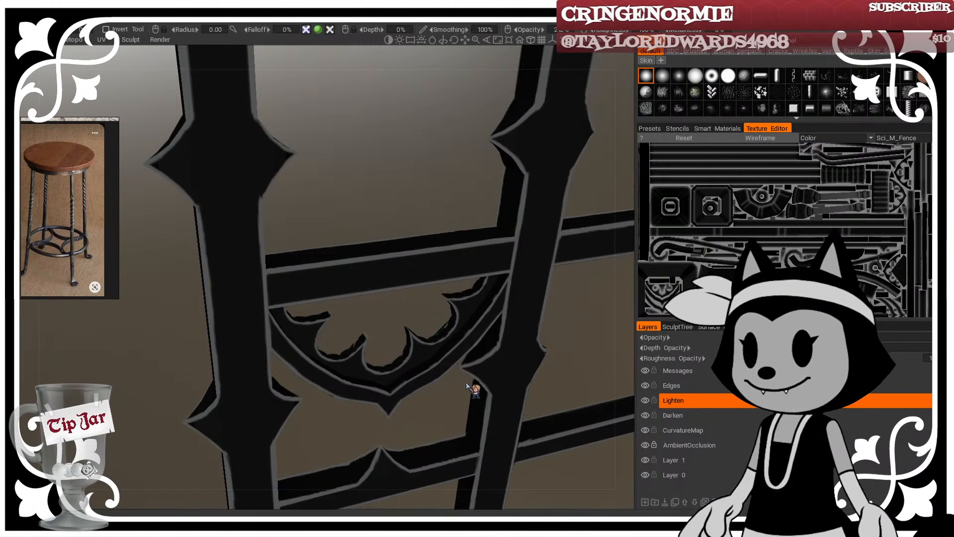
Step: Lighten the shafts and upper diamond collars of the two desk legs on that side
{"action": "middle_click_drag", "start_coordinate": [452, 162], "coordinate": [434, 261]}
{"action": "right_click_drag", "start_coordinate": [434, 261], "coordinate": [367, 194]}
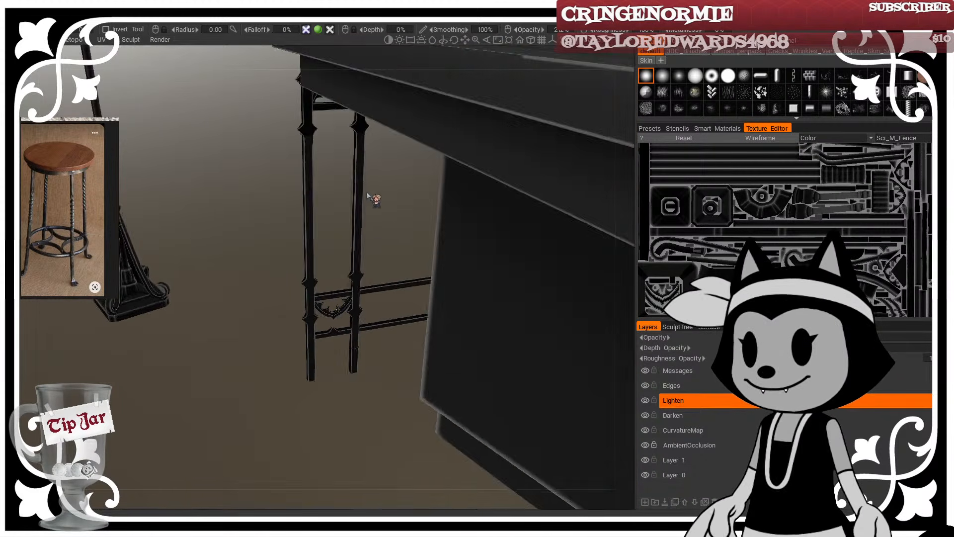
{"action": "middle_click_drag", "start_coordinate": [367, 194], "coordinate": [369, 236]}
{"action": "right_click_drag", "start_coordinate": [344, 250], "coordinate": [363, 226]}
{"action": "middle_click_drag", "start_coordinate": [364, 227], "coordinate": [358, 299]}
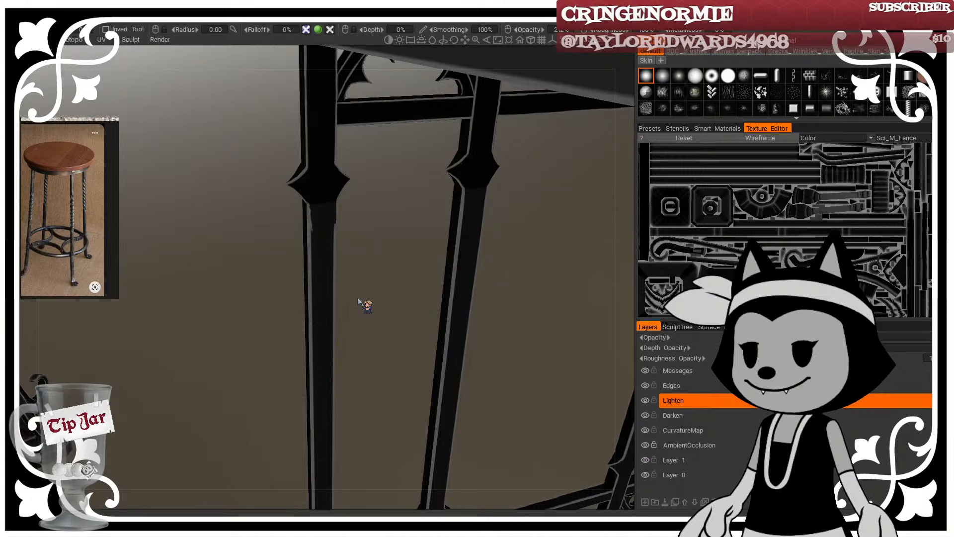
{"action": "left_click", "coordinate": [295, 184]}
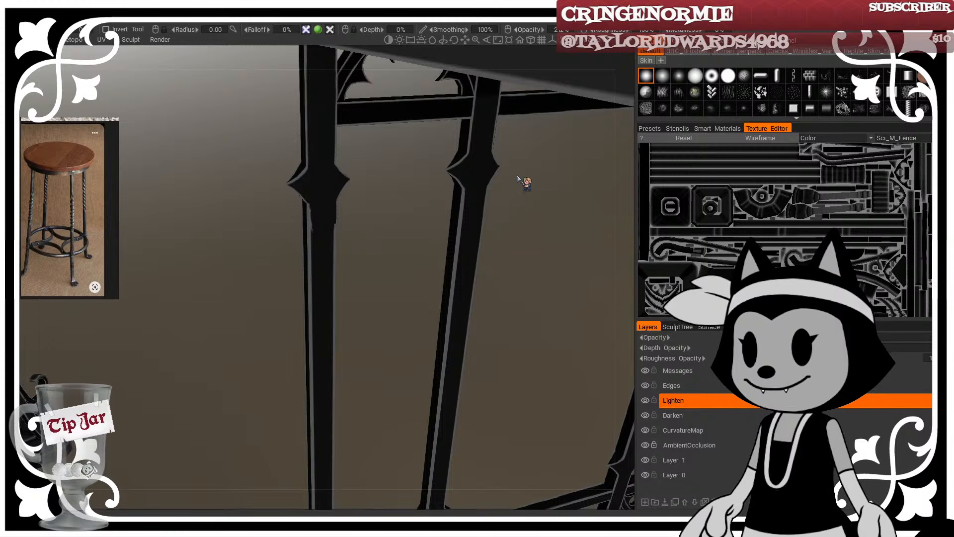
Step: Lighten the leg tops, gothic arch and upper rail directly beneath the desk's apron on that side
{"action": "left_click_drag", "start_coordinate": [517, 178], "coordinate": [511, 132]}
{"action": "middle_click_drag", "start_coordinate": [512, 131], "coordinate": [474, 268]}
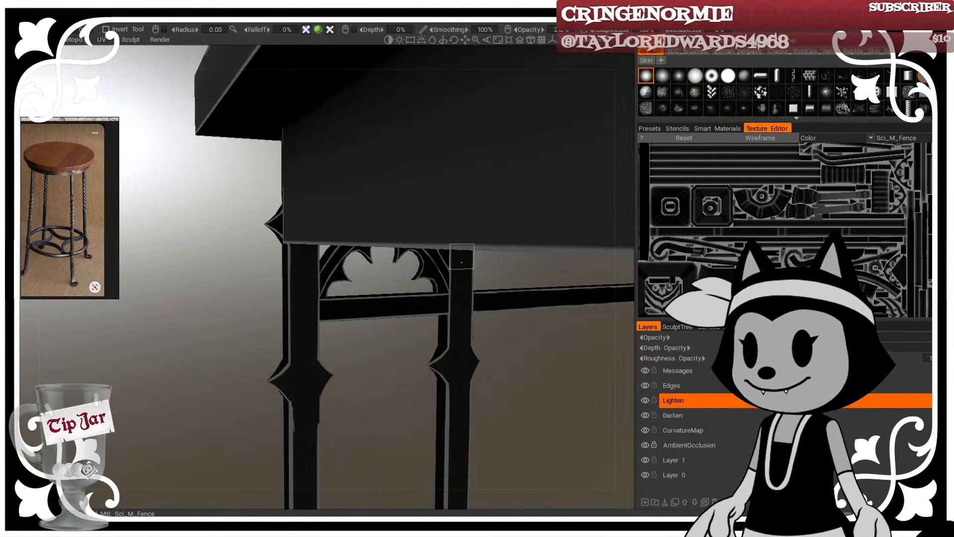
{"action": "left_click_drag", "start_coordinate": [461, 262], "coordinate": [461, 249], "text": "alt"}
{"action": "left_click", "coordinate": [388, 299]}
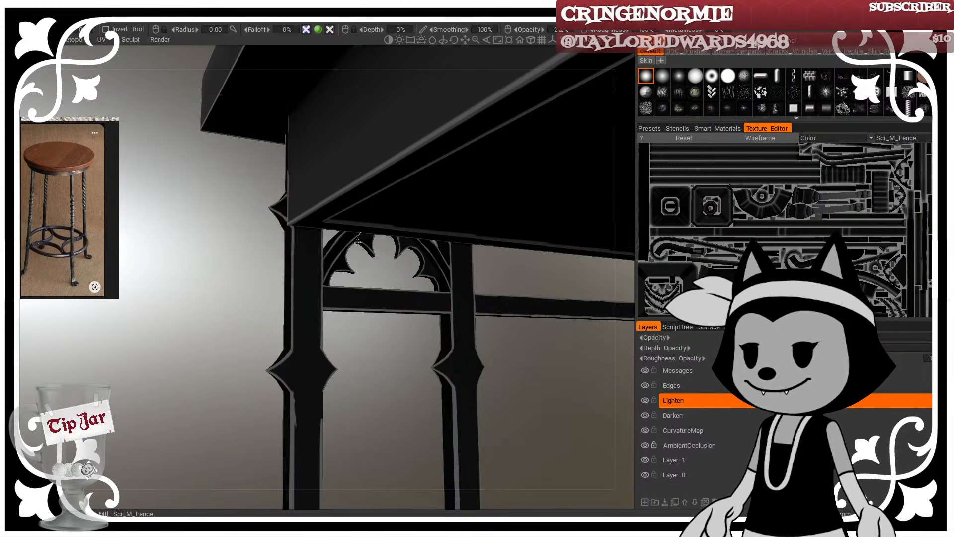
{"action": "left_click_drag", "start_coordinate": [371, 250], "coordinate": [352, 241], "text": "alt"}
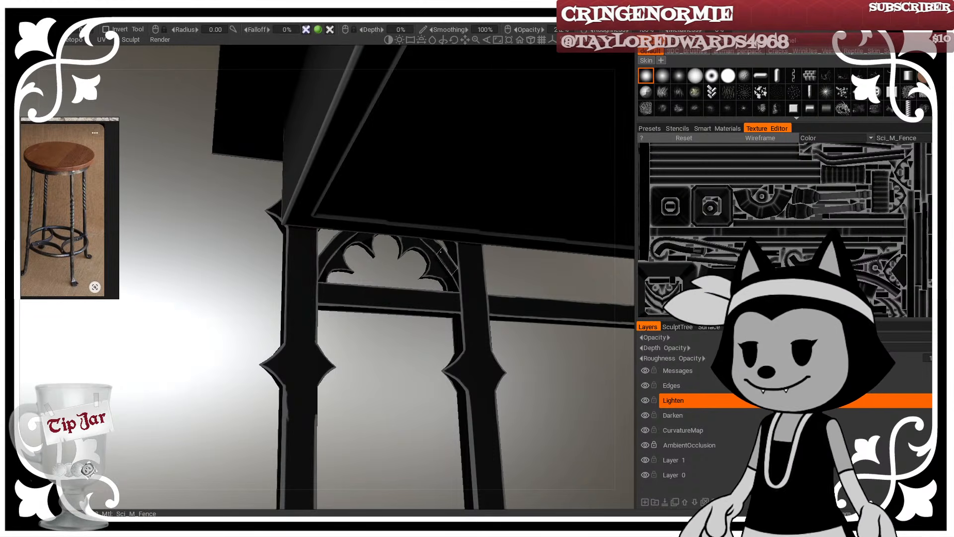
{"action": "left_click_drag", "start_coordinate": [451, 271], "coordinate": [516, 289], "text": "alt"}
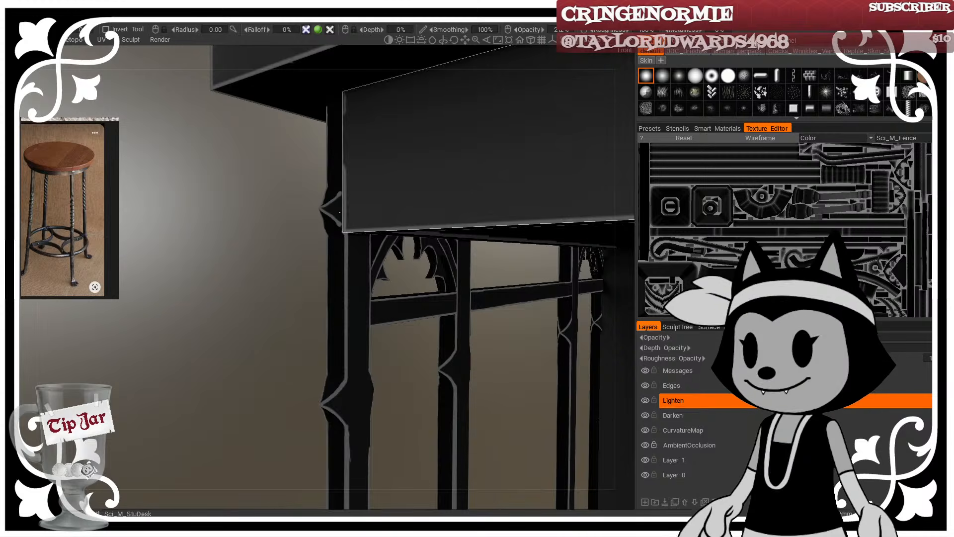
Step: Examine the lightened desk frame, lamp post, fence and stool together from several angles
{"action": "scroll", "coordinate": [420, 259], "scroll_direction": "down", "scroll_amount": 5}
{"action": "left_click_drag", "start_coordinate": [400, 256], "coordinate": [470, 277], "text": "alt"}
{"action": "scroll", "coordinate": [470, 277], "scroll_direction": "down", "scroll_amount": 8}
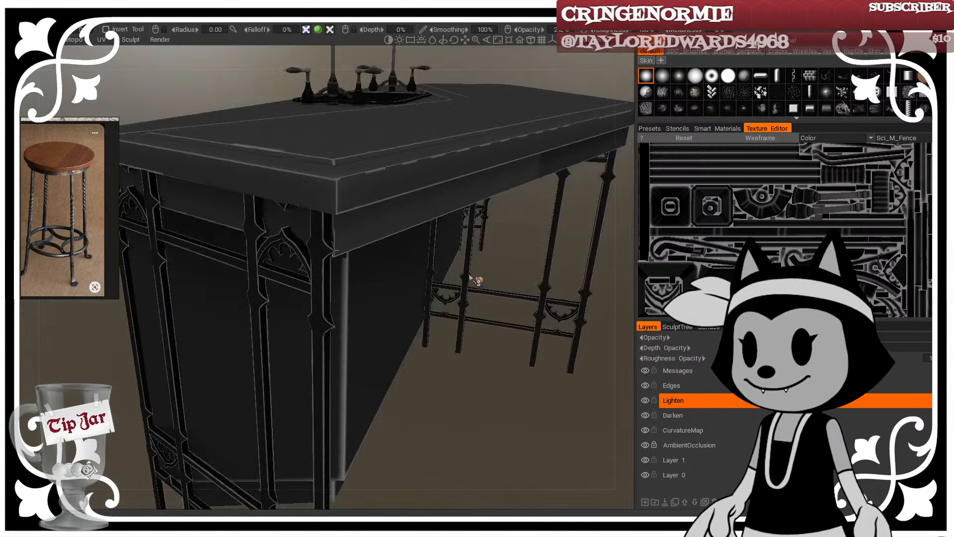
{"action": "middle_click_drag", "start_coordinate": [390, 340], "coordinate": [357, 294], "text": "alt"}
{"action": "right_click_drag", "start_coordinate": [357, 294], "coordinate": [376, 346], "text": "alt"}
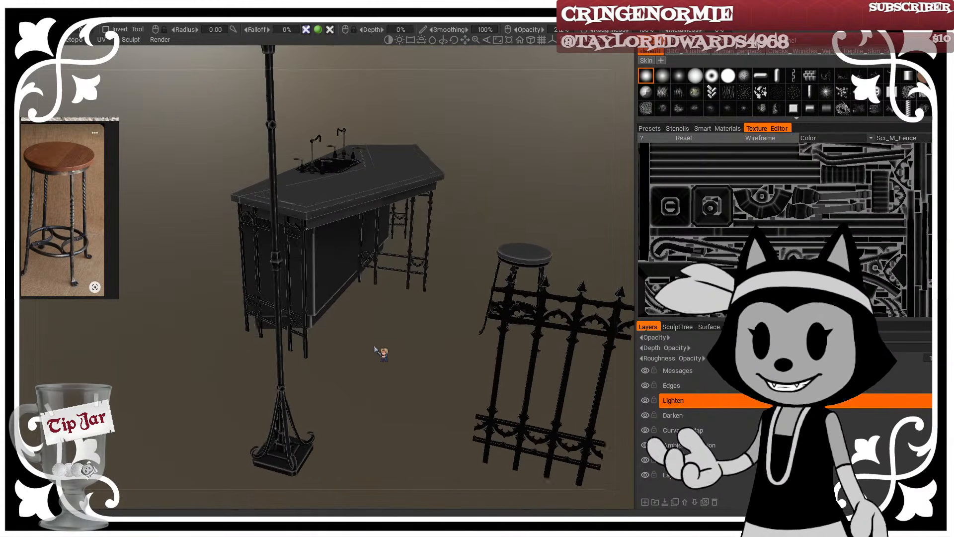
{"action": "left_click_drag", "start_coordinate": [376, 346], "coordinate": [229, 385], "text": "alt"}
{"action": "middle_click_drag", "start_coordinate": [229, 384], "coordinate": [333, 311], "text": "alt"}
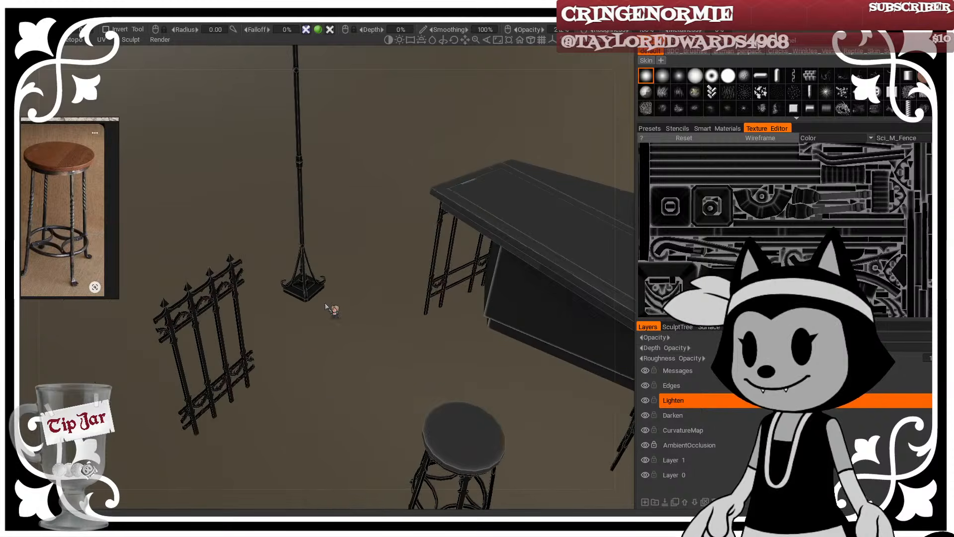
Step: Add a new layer above the Edges layer and name it Overpaint
{"action": "left_click", "coordinate": [677, 385]}
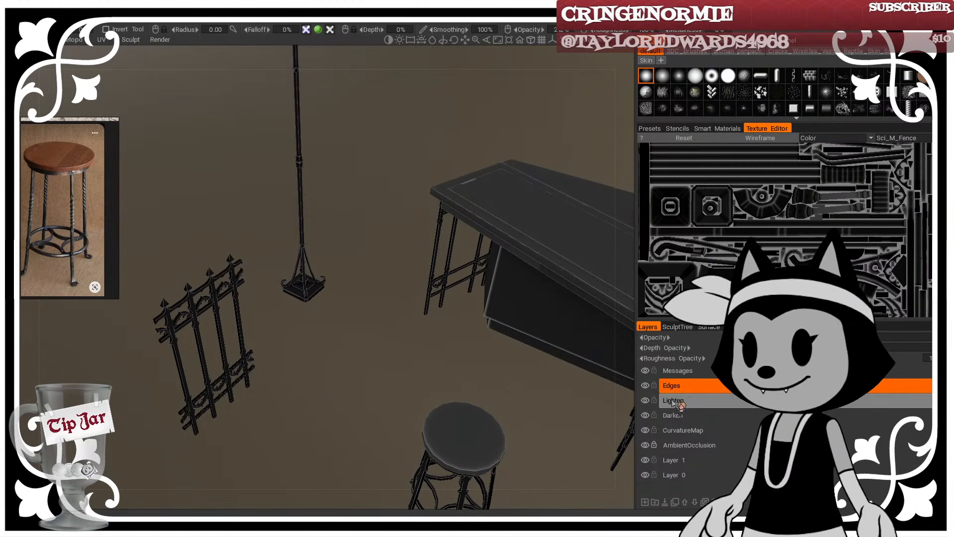
{"action": "left_click", "coordinate": [645, 502]}
{"action": "double_click", "coordinate": [676, 387]}
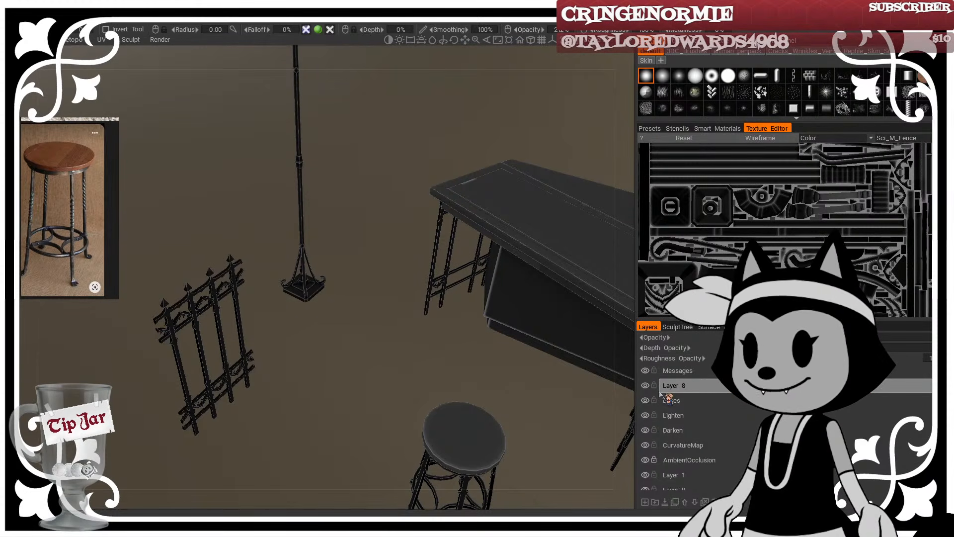
{"action": "type", "text": "Overpaint"}
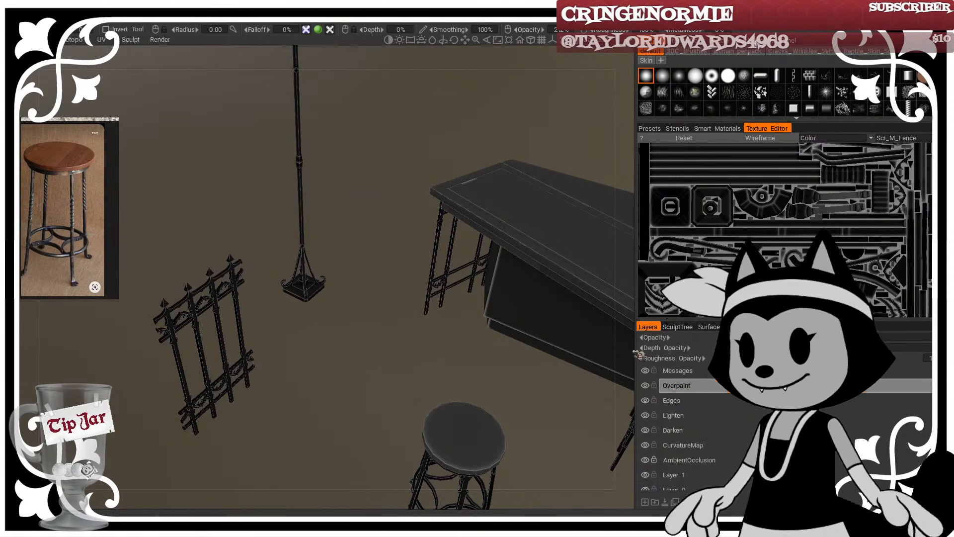
Step: Examine the fence's spear finials and arches up close, and the whole furniture set from a distance
{"action": "left_click_drag", "start_coordinate": [145, 294], "coordinate": [174, 288]}
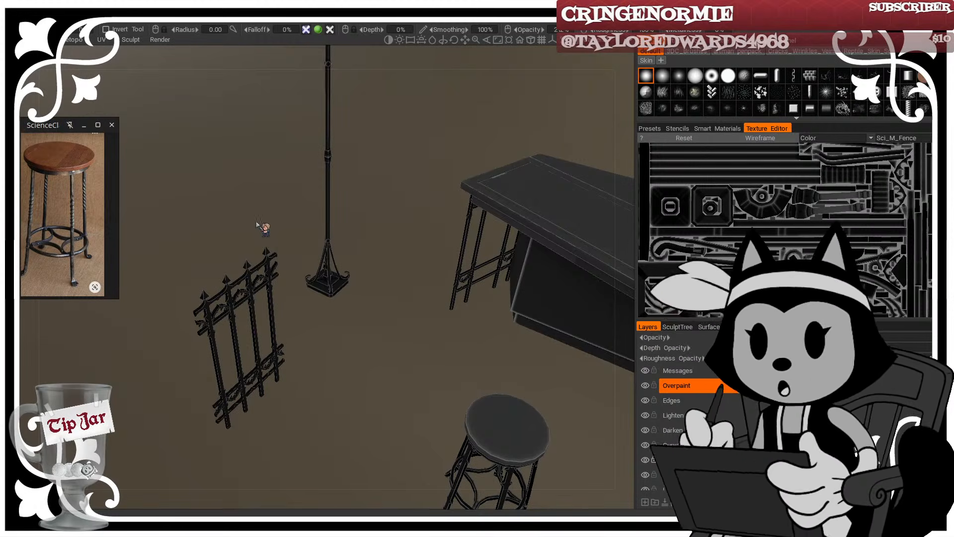
{"action": "scroll", "coordinate": [213, 211], "scroll_direction": "up", "scroll_amount": 5}
{"action": "left_click_drag", "start_coordinate": [233, 221], "coordinate": [319, 184]}
{"action": "scroll", "coordinate": [348, 178], "scroll_direction": "up", "scroll_amount": 5}
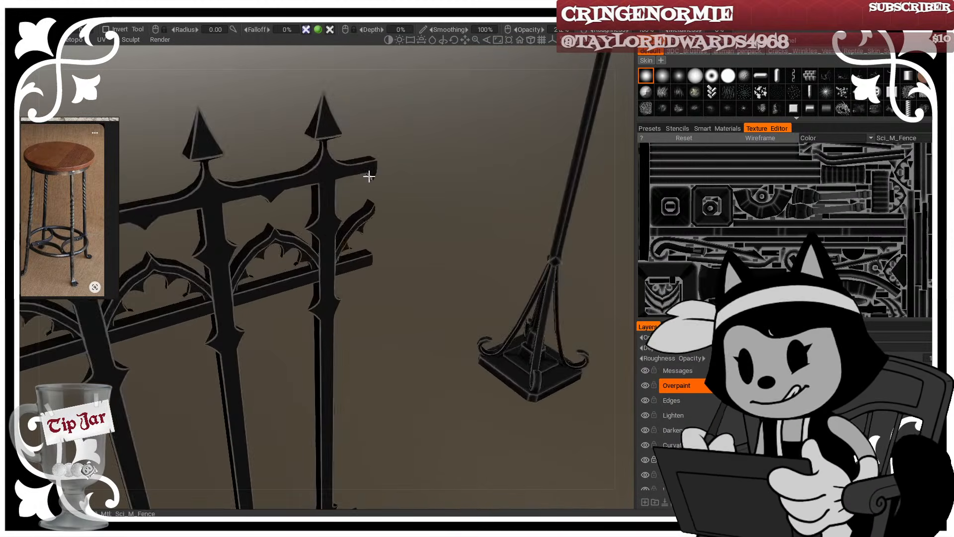
{"action": "left_click_drag", "start_coordinate": [249, 107], "coordinate": [309, 124]}
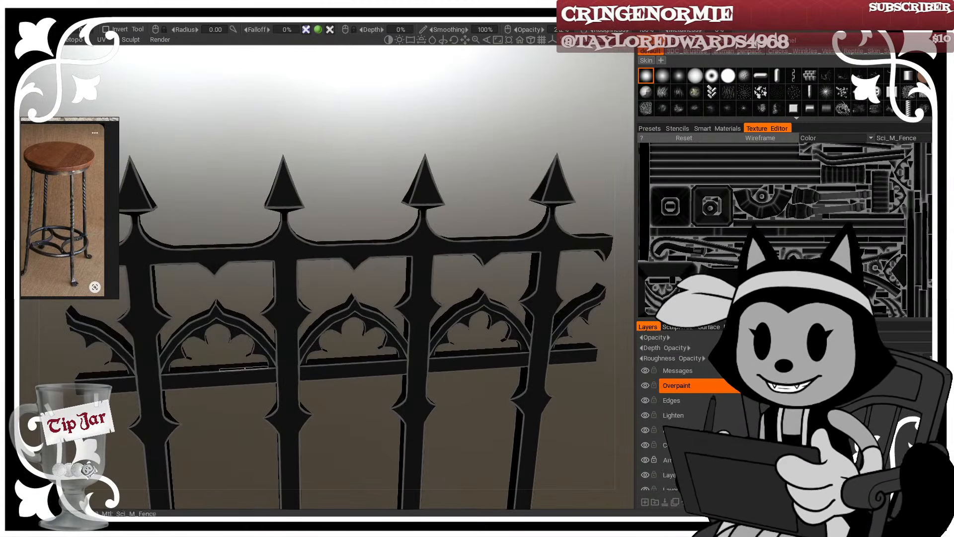
{"action": "scroll", "coordinate": [277, 334], "scroll_direction": "down", "scroll_amount": 8}
{"action": "left_click_drag", "start_coordinate": [212, 293], "coordinate": [382, 433]}
{"action": "middle_click_drag", "start_coordinate": [381, 433], "coordinate": [381, 319]}
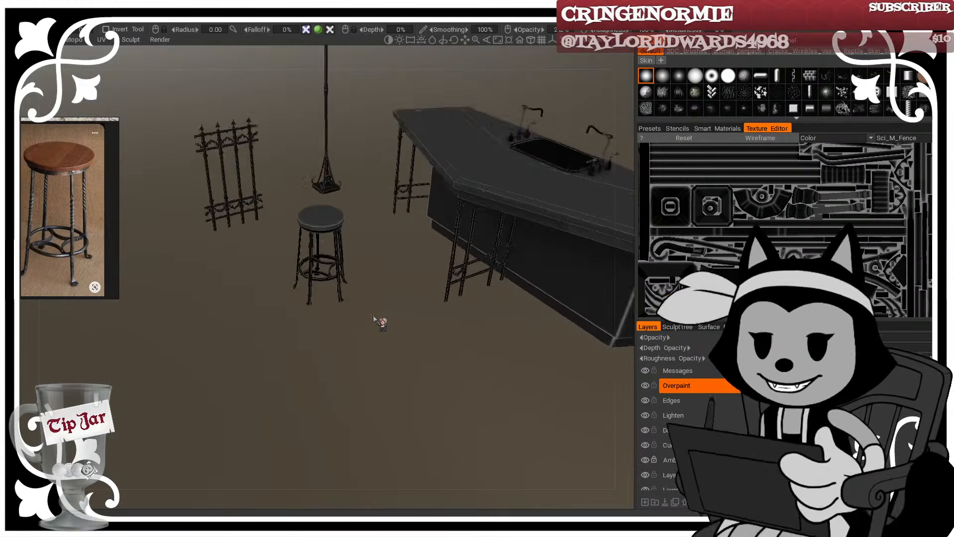
Step: Choose the large soft round brush tip and start painting soft highlights on the upper barbs of the stool's front leg
{"action": "scroll", "coordinate": [381, 320], "scroll_direction": "up", "scroll_amount": 3}
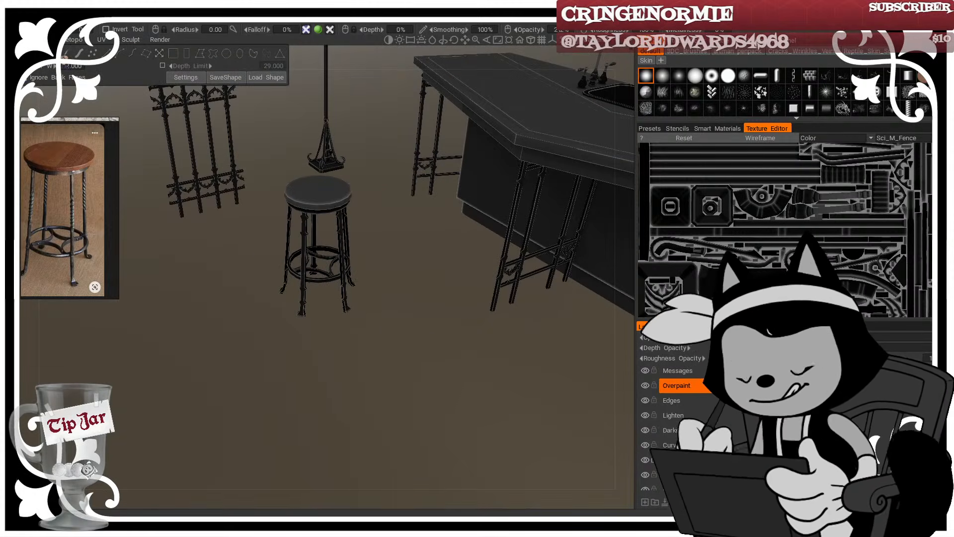
{"action": "left_click", "coordinate": [697, 73]}
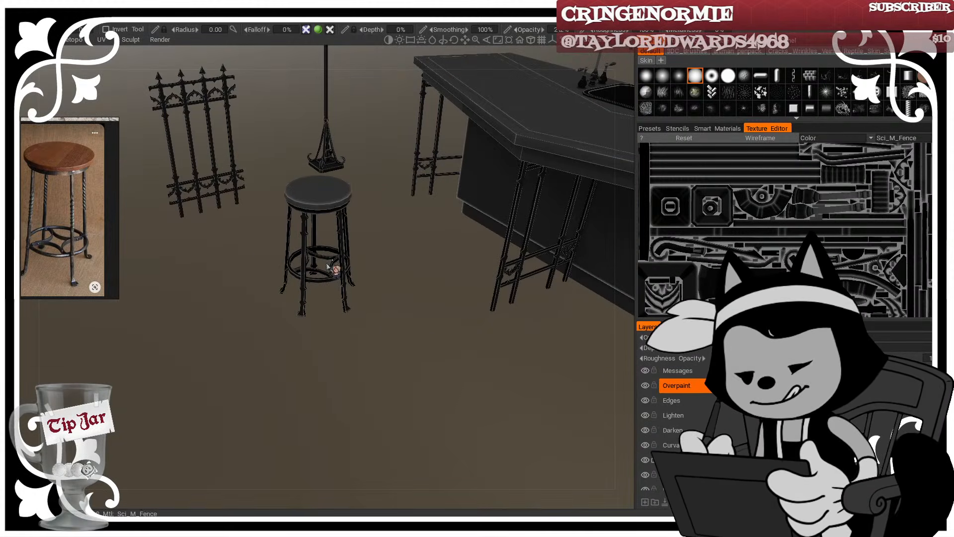
{"action": "mouse_move", "coordinate": [248, 243]}
{"action": "middle_mouse_down"}
{"action": "mouse_move", "coordinate": [278, 277]}
{"action": "mouse_move", "coordinate": [290, 273]}
{"action": "middle_mouse_up"}
{"action": "scroll", "coordinate": [285, 271], "scroll_direction": "up", "scroll_amount": 6}
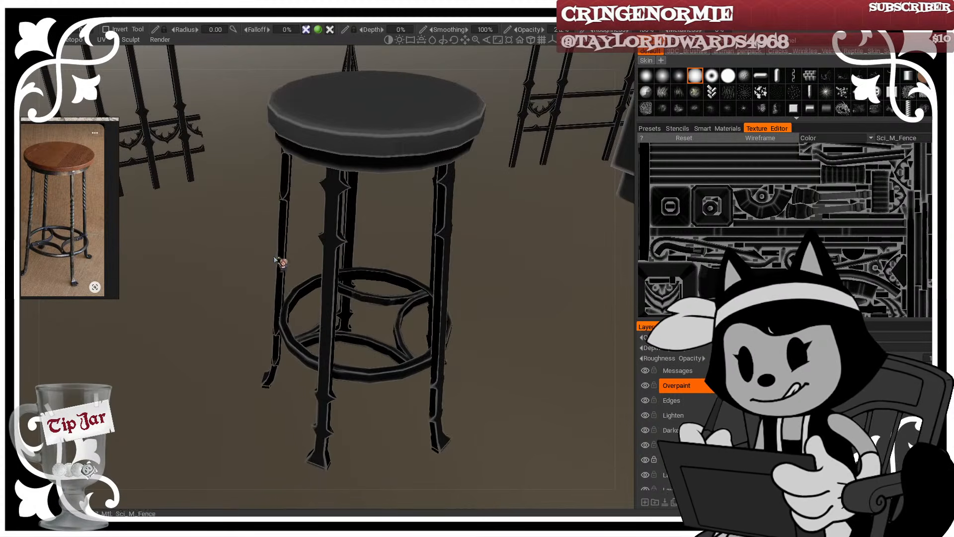
{"action": "scroll", "coordinate": [383, 209], "scroll_direction": "up", "scroll_amount": 8}
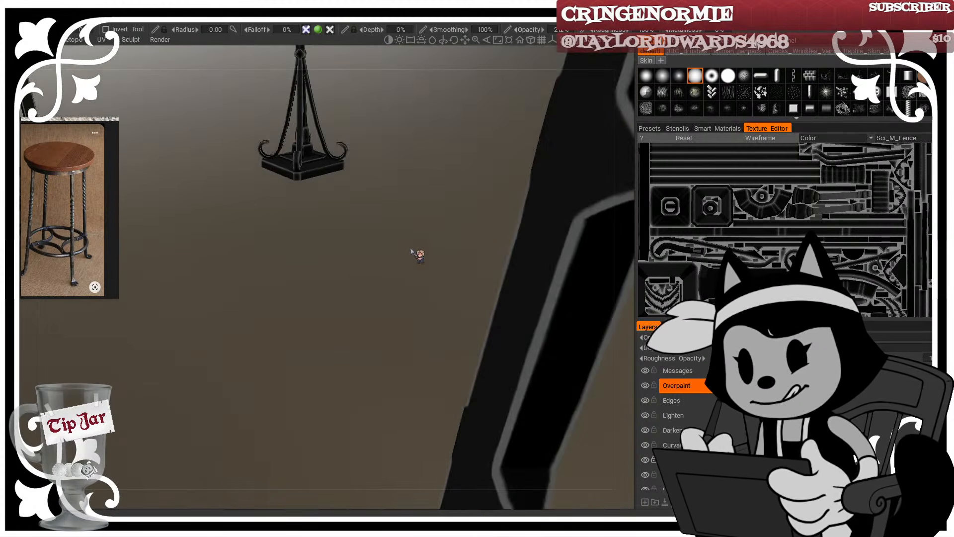
{"action": "scroll", "coordinate": [433, 241], "scroll_direction": "down", "scroll_amount": 5}
{"action": "scroll", "coordinate": [432, 236], "scroll_direction": "up", "scroll_amount": 3}
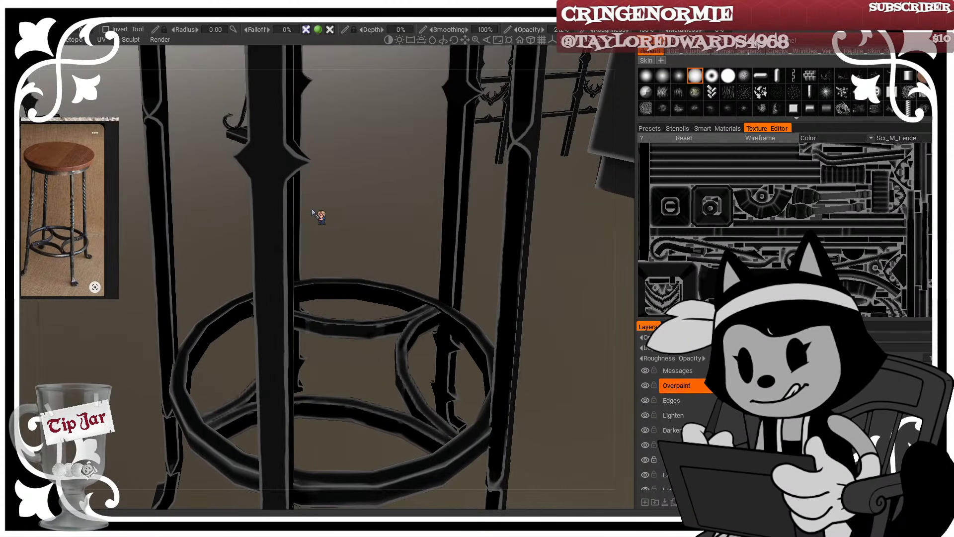
{"action": "scroll", "coordinate": [362, 193], "scroll_direction": "down", "scroll_amount": 4}
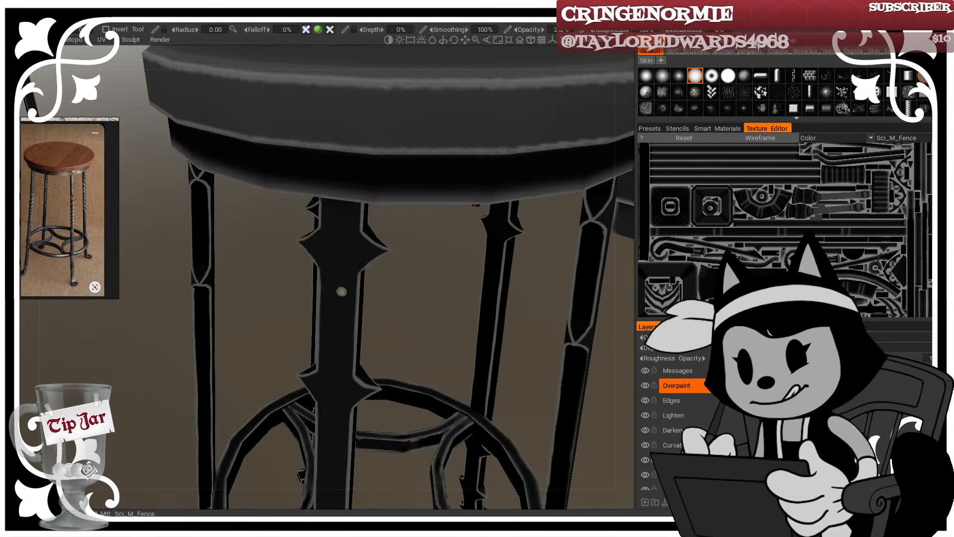
{"action": "left_click_drag", "start_coordinate": [303, 239], "coordinate": [318, 239]}
{"action": "left_click_drag", "start_coordinate": [436, 281], "coordinate": [456, 256]}
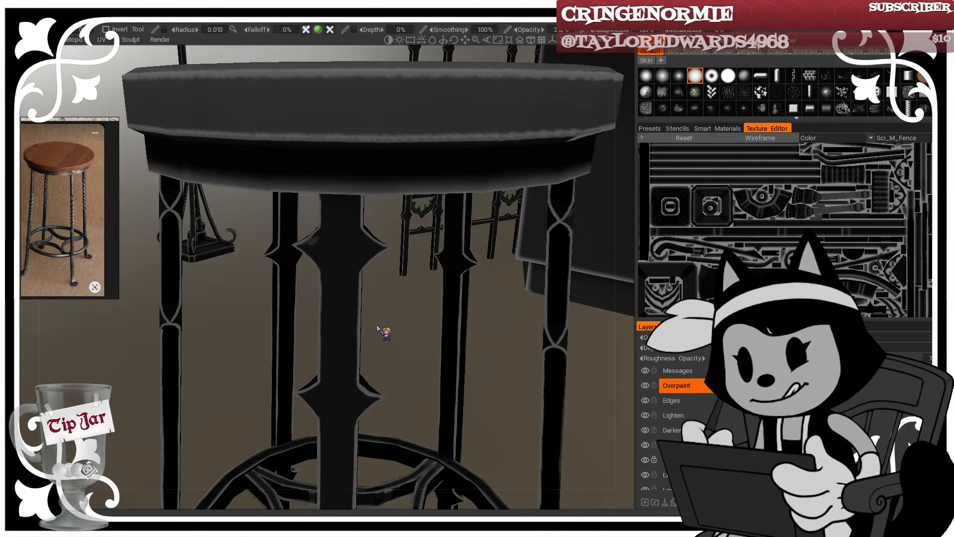
Step: Paint soft highlights over the foot and lower barbs of the stool's front leg with a small brush
{"action": "middle_click_drag", "start_coordinate": [452, 330], "coordinate": [392, 221]}
{"action": "middle_click_drag", "start_coordinate": [381, 344], "coordinate": [429, 127]}
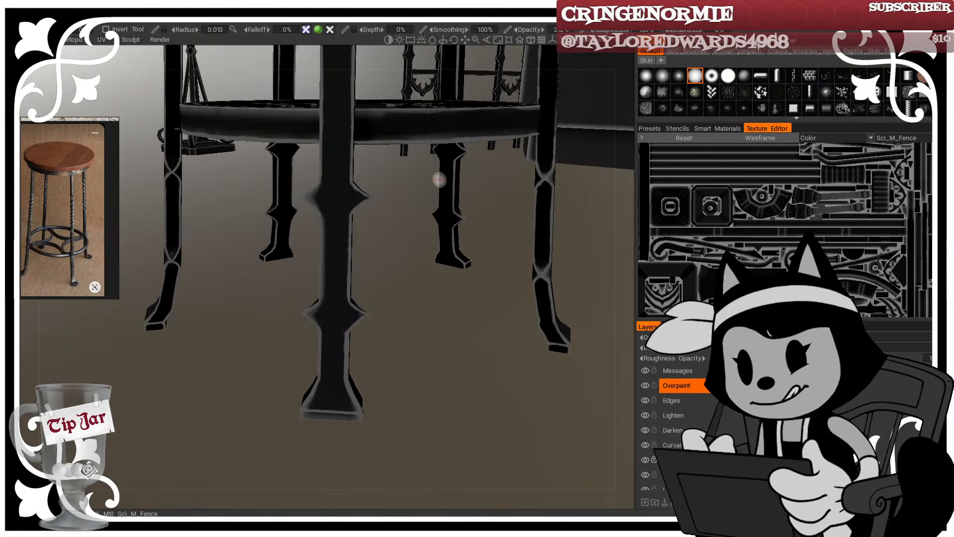
{"action": "mouse_move", "coordinate": [406, 344]}
{"action": "left_mouse_down"}
{"action": "mouse_move", "coordinate": [401, 331]}
{"action": "mouse_move", "coordinate": [380, 342]}
{"action": "left_mouse_up"}
{"action": "right_click_drag", "start_coordinate": [322, 356], "coordinate": [343, 356]}
{"action": "mouse_move", "coordinate": [320, 360]}
{"action": "left_mouse_down"}
{"action": "mouse_move", "coordinate": [328, 371]}
{"action": "mouse_move", "coordinate": [345, 360]}
{"action": "mouse_move", "coordinate": [329, 372]}
{"action": "mouse_move", "coordinate": [350, 375]}
{"action": "mouse_move", "coordinate": [387, 353]}
{"action": "left_mouse_up"}
{"action": "right_click_drag", "start_coordinate": [326, 371], "coordinate": [345, 371]}
{"action": "left_click_drag", "start_coordinate": [322, 321], "coordinate": [351, 376]}
{"action": "mouse_move", "coordinate": [380, 359]}
{"action": "left_mouse_down"}
{"action": "mouse_move", "coordinate": [361, 368]}
{"action": "mouse_move", "coordinate": [346, 360]}
{"action": "left_mouse_up"}
{"action": "right_click_drag", "start_coordinate": [321, 310], "coordinate": [303, 309]}
{"action": "left_click_drag", "start_coordinate": [316, 286], "coordinate": [317, 307]}
{"action": "right_click_drag", "start_coordinate": [343, 285], "coordinate": [339, 285]}
{"action": "left_click_drag", "start_coordinate": [345, 307], "coordinate": [350, 291]}
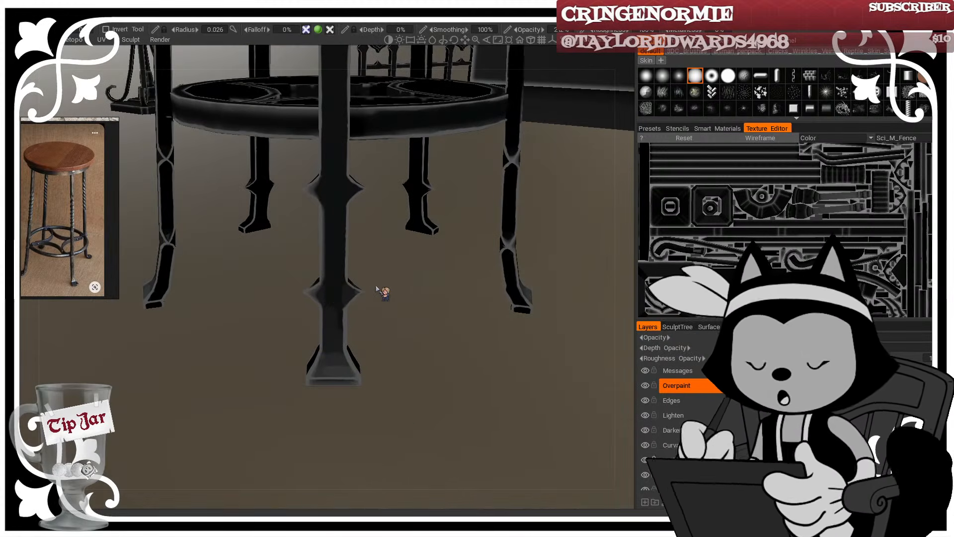
Step: Blend a broader soft highlight into the foot and lower end of the stool's front leg with a larger brush
{"action": "mouse_move", "coordinate": [410, 326]}
{"action": "left_mouse_down"}
{"action": "mouse_move", "coordinate": [403, 381]}
{"action": "mouse_move", "coordinate": [417, 420]}
{"action": "mouse_move", "coordinate": [368, 407]}
{"action": "left_mouse_up"}
{"action": "right_click_drag", "start_coordinate": [324, 366], "coordinate": [315, 168]}
{"action": "left_click_drag", "start_coordinate": [325, 381], "coordinate": [325, 443]}
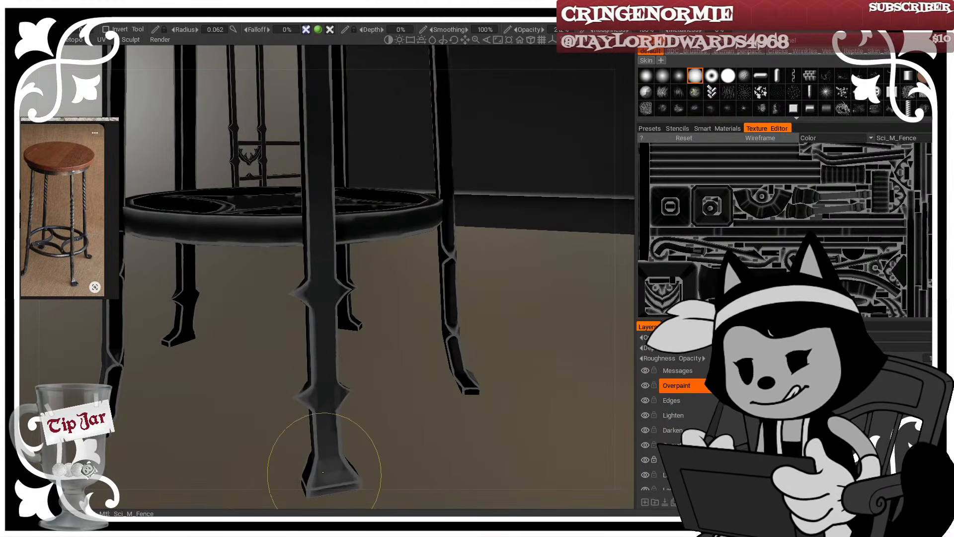
{"action": "right_click_drag", "start_coordinate": [325, 442], "coordinate": [319, 478]}
{"action": "left_click_drag", "start_coordinate": [334, 458], "coordinate": [349, 470]}
{"action": "right_click_drag", "start_coordinate": [434, 437], "coordinate": [424, 420]}
{"action": "left_click_drag", "start_coordinate": [425, 420], "coordinate": [385, 439]}
{"action": "right_click_drag", "start_coordinate": [385, 441], "coordinate": [408, 436]}
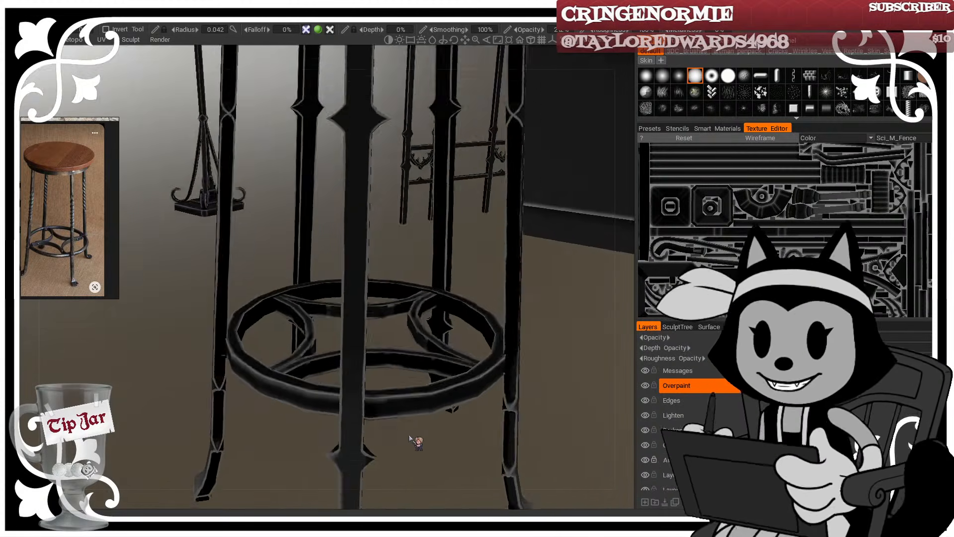
Step: Brush soft highlights onto the stool leg's upper barbs and the shaft between them, just beneath the seat
{"action": "left_click_drag", "start_coordinate": [408, 418], "coordinate": [404, 437]}
{"action": "middle_click_drag", "start_coordinate": [408, 278], "coordinate": [405, 311]}
{"action": "right_click_drag", "start_coordinate": [406, 312], "coordinate": [405, 301]}
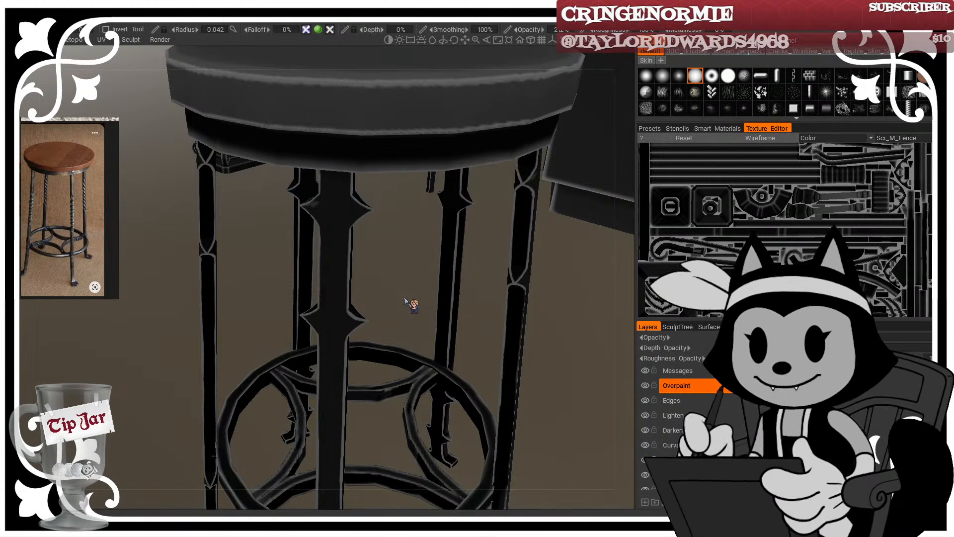
{"action": "left_click_drag", "start_coordinate": [386, 263], "coordinate": [389, 260]}
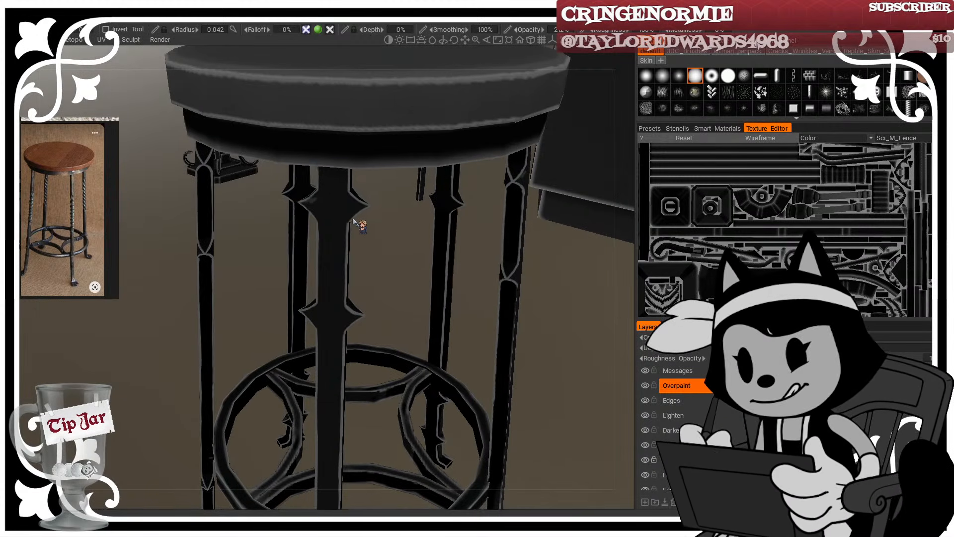
{"action": "right_click_drag", "start_coordinate": [322, 194], "coordinate": [325, 196]}
{"action": "mouse_move", "coordinate": [326, 205]}
{"action": "left_mouse_down"}
{"action": "mouse_move", "coordinate": [327, 226]}
{"action": "mouse_move", "coordinate": [332, 198]}
{"action": "mouse_move", "coordinate": [331, 214]}
{"action": "mouse_move", "coordinate": [347, 205]}
{"action": "mouse_move", "coordinate": [338, 229]}
{"action": "left_mouse_up"}
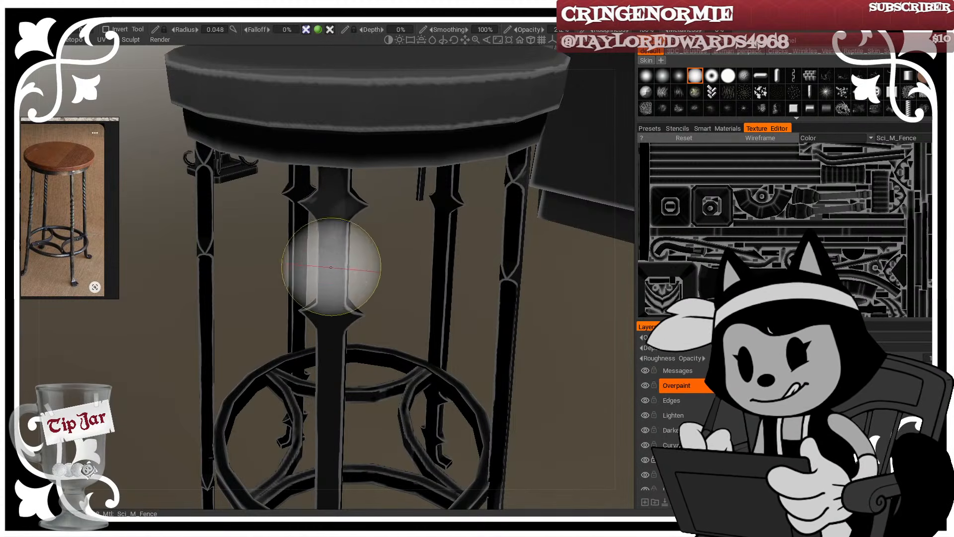
{"action": "right_click_drag", "start_coordinate": [329, 310], "coordinate": [308, 311]}
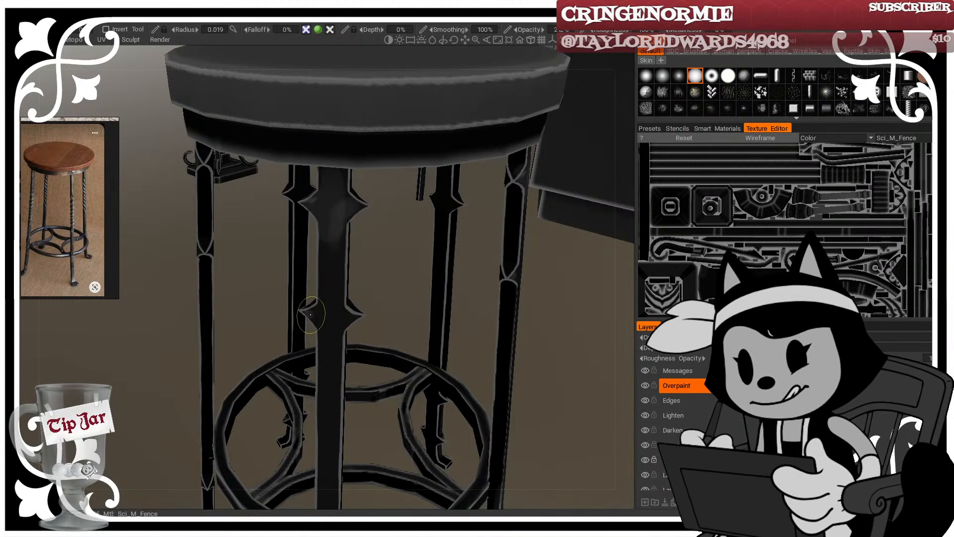
{"action": "left_click_drag", "start_coordinate": [314, 315], "coordinate": [422, 226]}
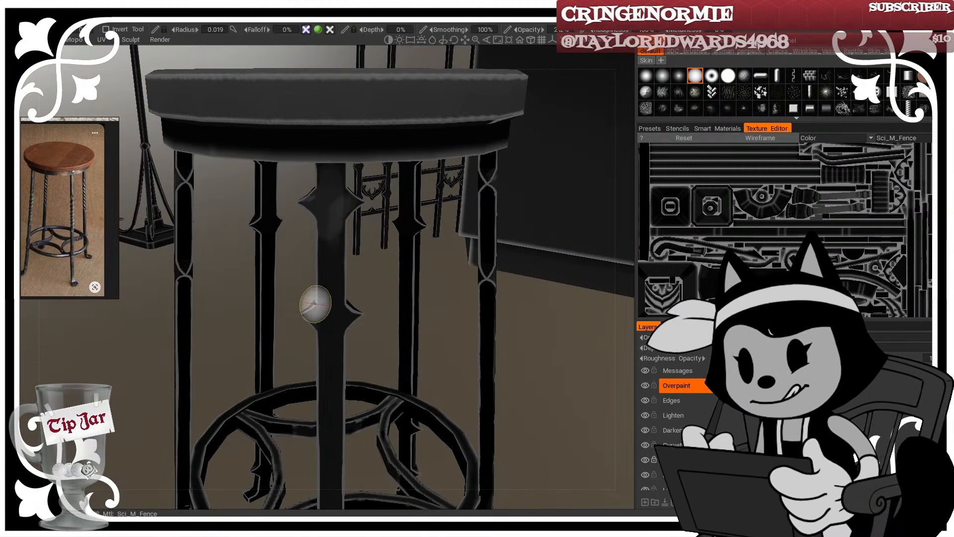
Step: Refine the highlights on the tips of both upper barb pairs of the stool leg, using small brush radii
{"action": "mouse_move", "coordinate": [349, 324]}
{"action": "left_mouse_down"}
{"action": "mouse_move", "coordinate": [336, 277]}
{"action": "mouse_move", "coordinate": [347, 304]}
{"action": "mouse_move", "coordinate": [498, 297]}
{"action": "mouse_move", "coordinate": [366, 347]}
{"action": "mouse_move", "coordinate": [383, 324]}
{"action": "left_mouse_up"}
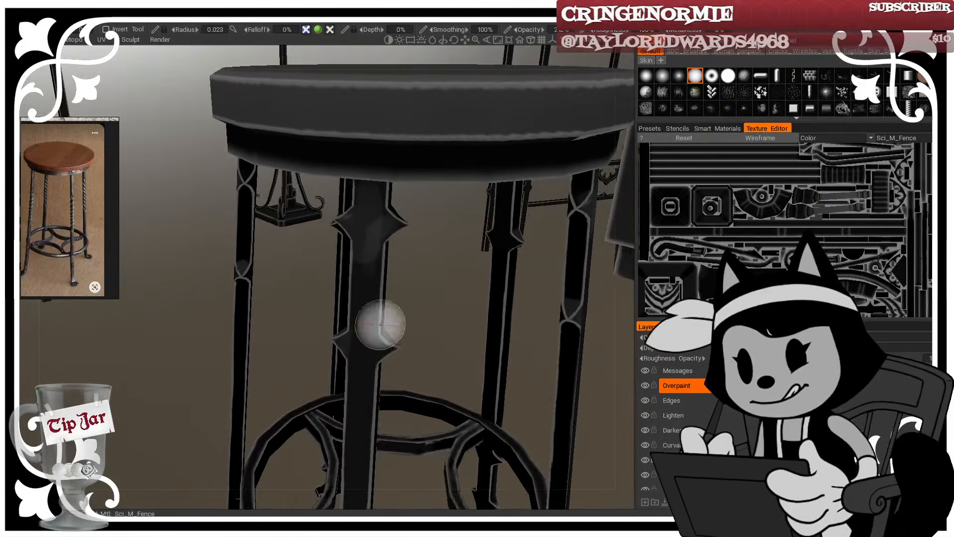
{"action": "key", "text": "bracketleft"}
{"action": "key", "text": "bracketleft"}
{"action": "key", "text": "bracketleft"}
{"action": "key", "text": "bracketleft"}
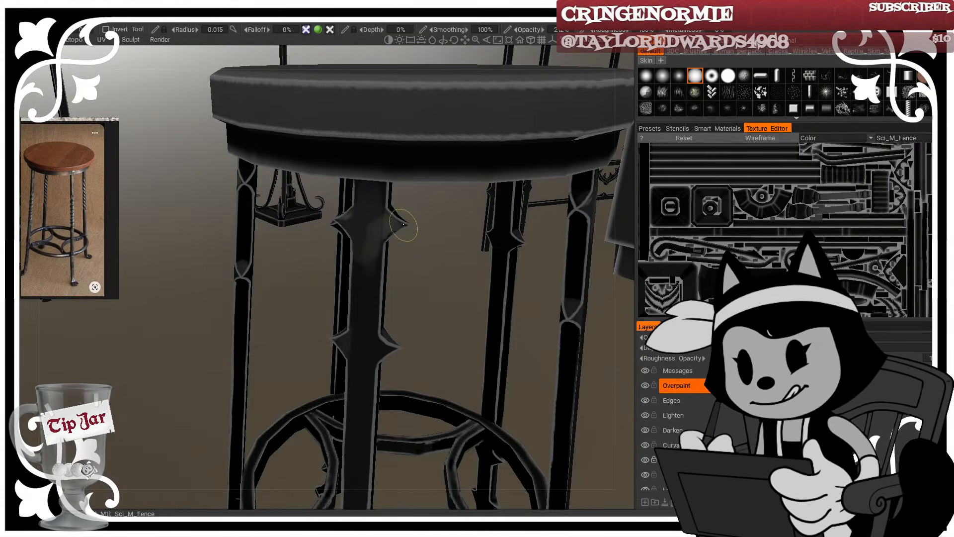
{"action": "left_click_drag", "start_coordinate": [414, 225], "coordinate": [424, 199], "text": "alt"}
{"action": "key", "text": "bracketright"}
{"action": "key", "text": "bracketright"}
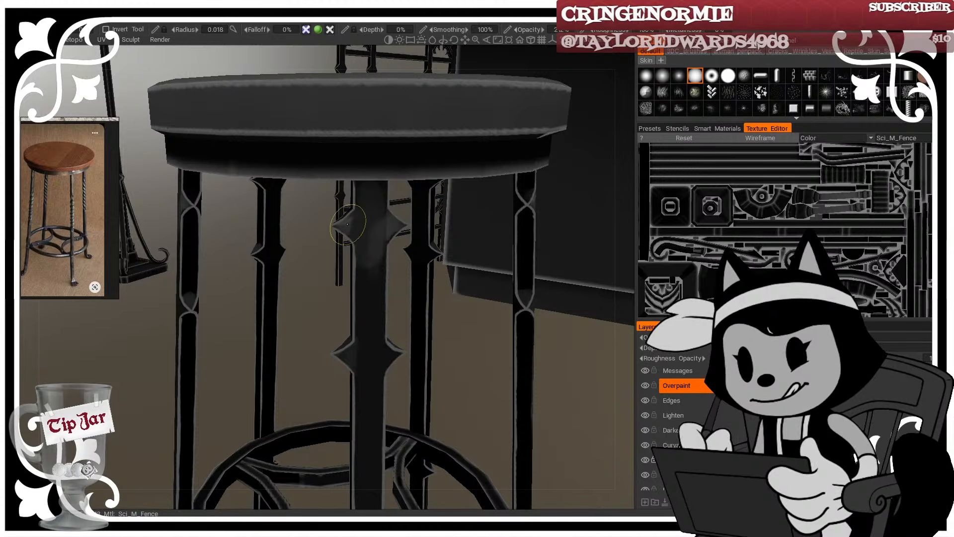
{"action": "left_click_drag", "start_coordinate": [351, 213], "coordinate": [311, 338], "text": "alt"}
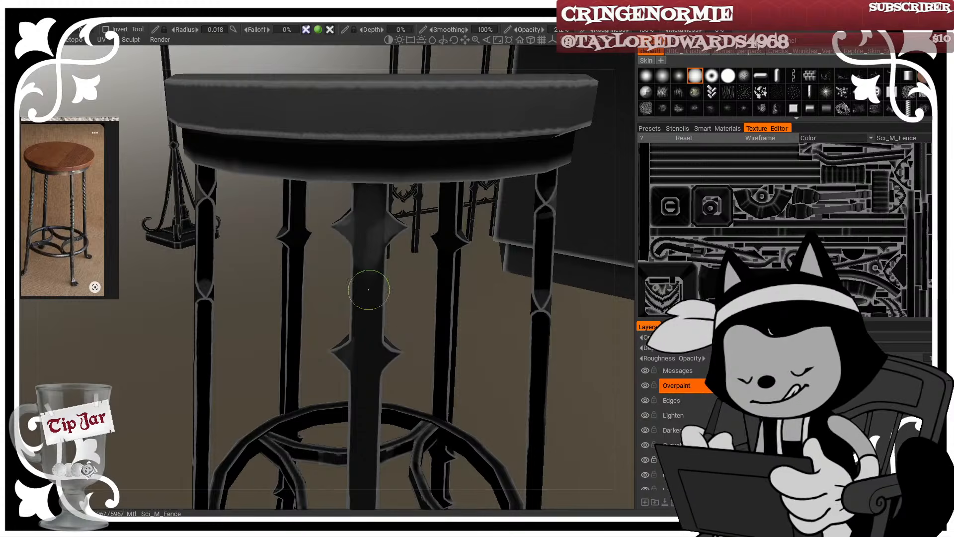
{"action": "left_click_drag", "start_coordinate": [404, 298], "coordinate": [401, 259], "text": "alt"}
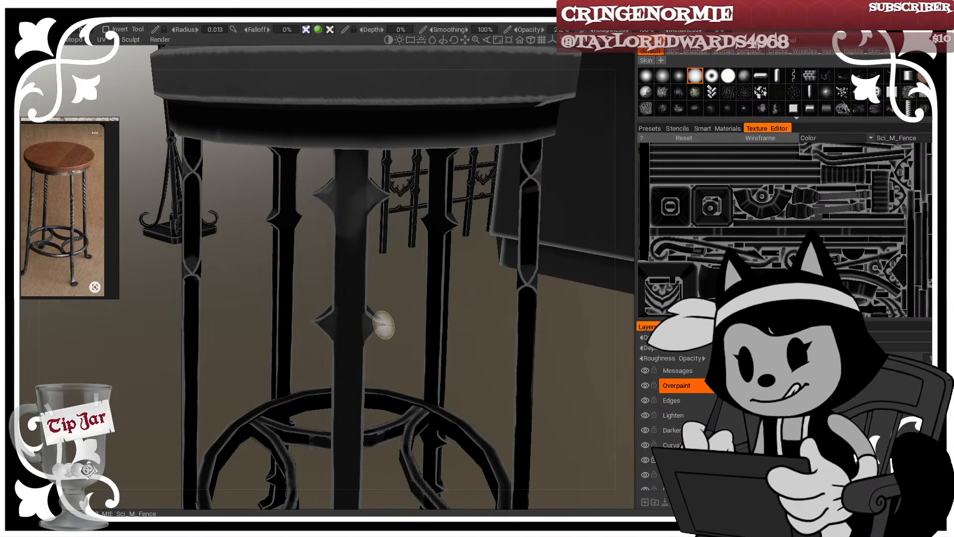
{"action": "mouse_move", "coordinate": [383, 324]}
{"action": "left_mouse_down", "text": "alt"}
{"action": "mouse_move", "coordinate": [379, 295]}
{"action": "mouse_move", "coordinate": [403, 221]}
{"action": "mouse_move", "coordinate": [387, 187]}
{"action": "mouse_move", "coordinate": [538, 202]}
{"action": "mouse_move", "coordinate": [572, 216]}
{"action": "left_mouse_up", "text": "alt"}
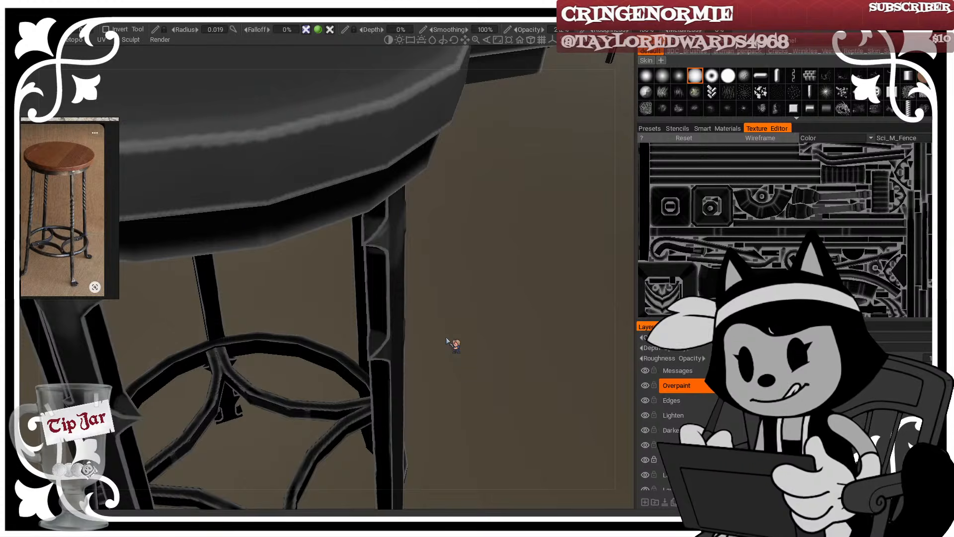
Step: Sweep a broad soft highlight down the upper stool leg from the seat to the second barb pair, with radius 0.045
{"action": "right_click_drag", "start_coordinate": [479, 377], "coordinate": [409, 341], "text": "alt"}
{"action": "left_click_drag", "start_coordinate": [408, 341], "coordinate": [392, 307], "text": "alt"}
{"action": "right_click_drag", "start_coordinate": [392, 307], "coordinate": [406, 315], "text": "alt"}
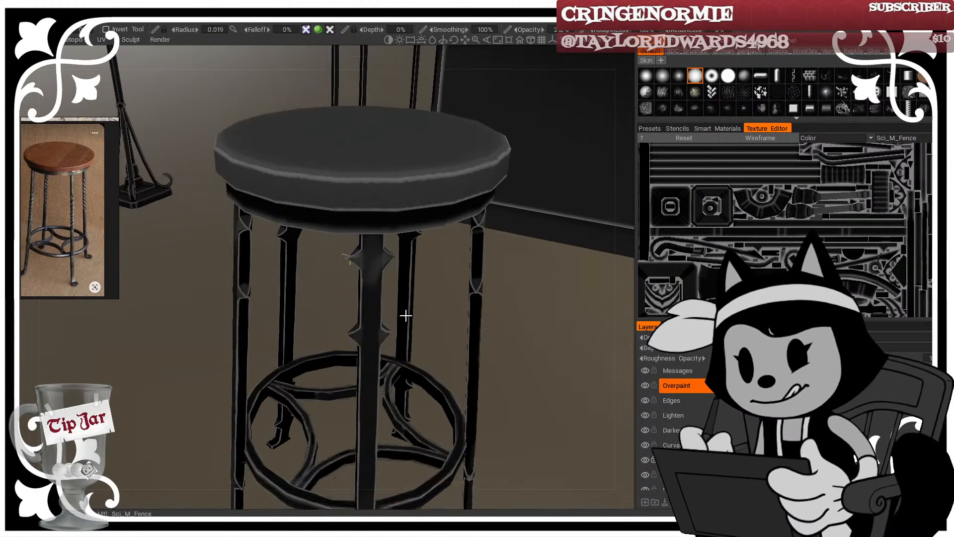
{"action": "mouse_move", "coordinate": [406, 315]}
{"action": "middle_mouse_down", "text": "alt"}
{"action": "mouse_move", "coordinate": [409, 277]}
{"action": "mouse_move", "coordinate": [422, 285]}
{"action": "mouse_move", "coordinate": [411, 283]}
{"action": "middle_mouse_up", "text": "alt"}
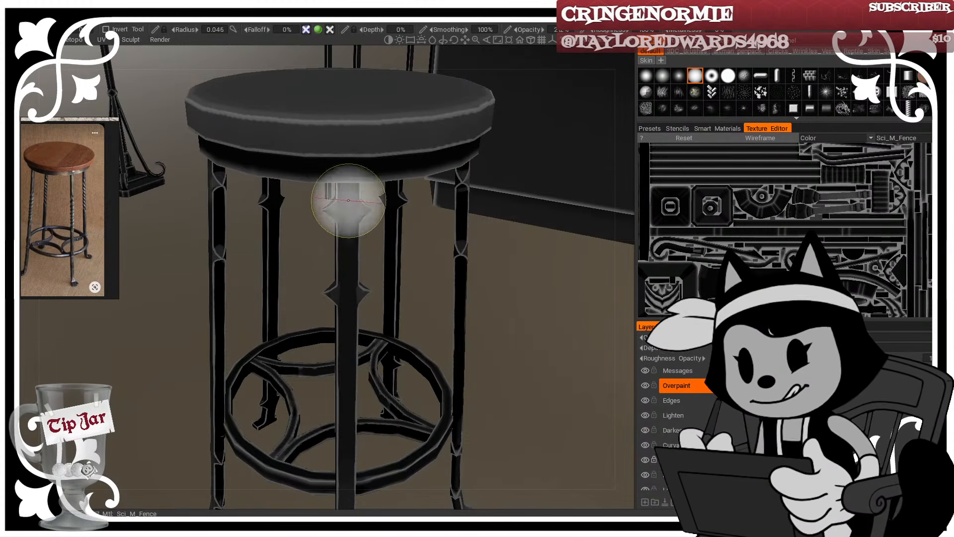
{"action": "left_click_drag", "start_coordinate": [348, 200], "coordinate": [348, 294]}
Step: Reduce the brush and paint soft highlights on the sides of the lower barbs near the stool's feet
{"action": "key", "text": "bracketleft"}
{"action": "key", "text": "bracketleft"}
{"action": "middle_click_drag", "start_coordinate": [518, 405], "coordinate": [489, 337], "text": "alt"}
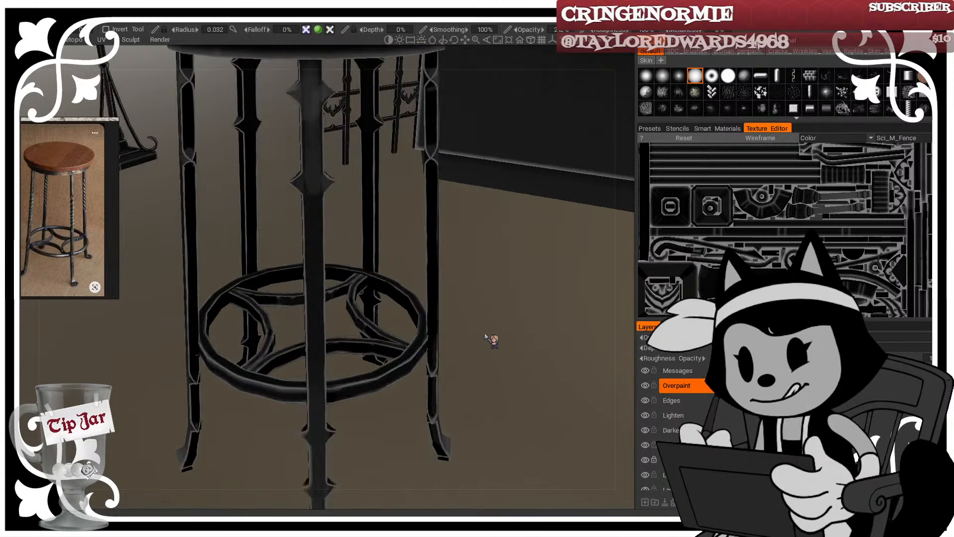
{"action": "right_click_drag", "start_coordinate": [489, 336], "coordinate": [474, 333], "text": "alt"}
{"action": "mouse_move", "coordinate": [473, 333]}
{"action": "left_mouse_down", "text": "alt"}
{"action": "mouse_move", "coordinate": [549, 321]}
{"action": "mouse_move", "coordinate": [465, 328]}
{"action": "left_mouse_up", "text": "alt"}
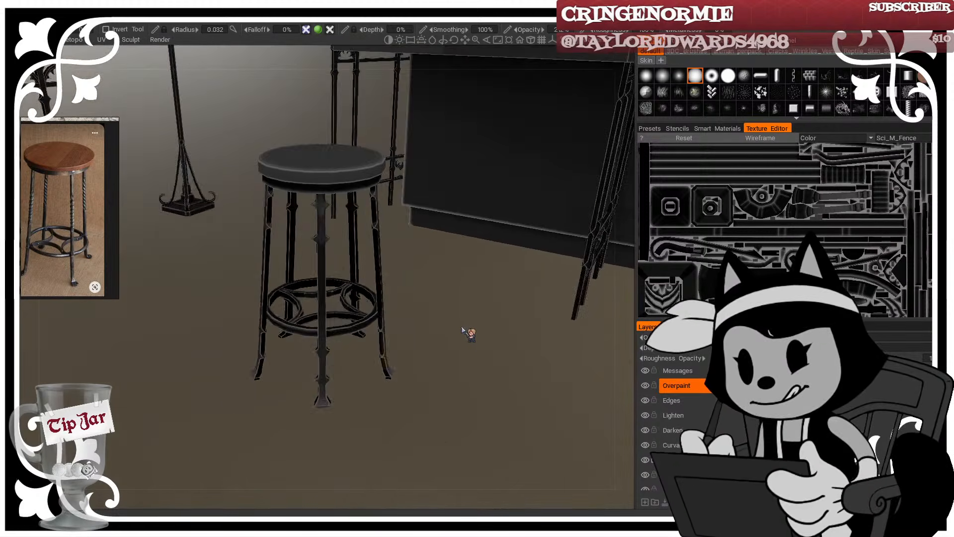
{"action": "right_click_drag", "start_coordinate": [465, 327], "coordinate": [477, 341], "text": "alt"}
{"action": "left_click_drag", "start_coordinate": [477, 341], "coordinate": [384, 404], "text": "alt"}
{"action": "middle_click_drag", "start_coordinate": [383, 405], "coordinate": [409, 336], "text": "alt"}
{"action": "right_click_drag", "start_coordinate": [409, 336], "coordinate": [402, 380], "text": "alt"}
{"action": "middle_click_drag", "start_coordinate": [402, 380], "coordinate": [388, 321], "text": "alt"}
{"action": "left_click_drag", "start_coordinate": [420, 373], "coordinate": [366, 395], "text": "alt"}
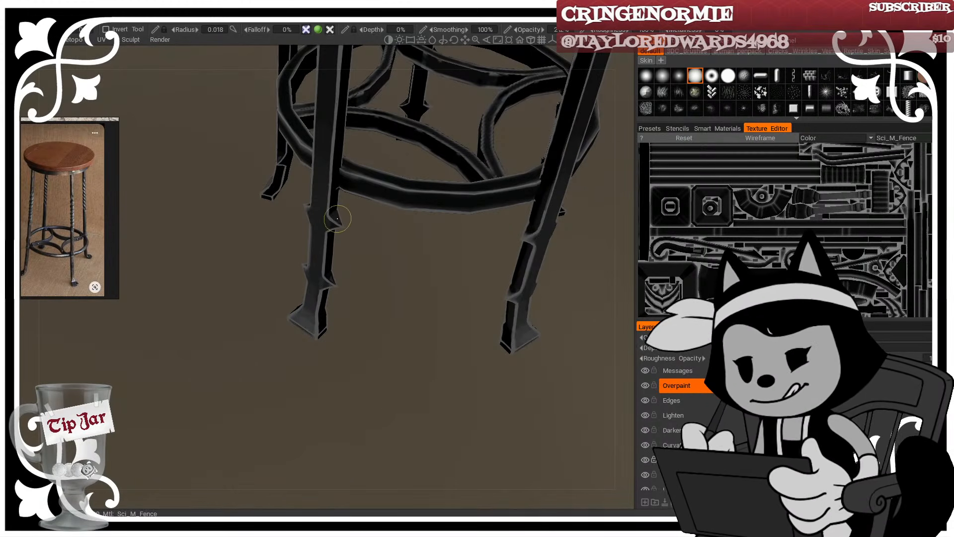
{"action": "left_click_drag", "start_coordinate": [336, 284], "coordinate": [323, 300], "text": "alt"}
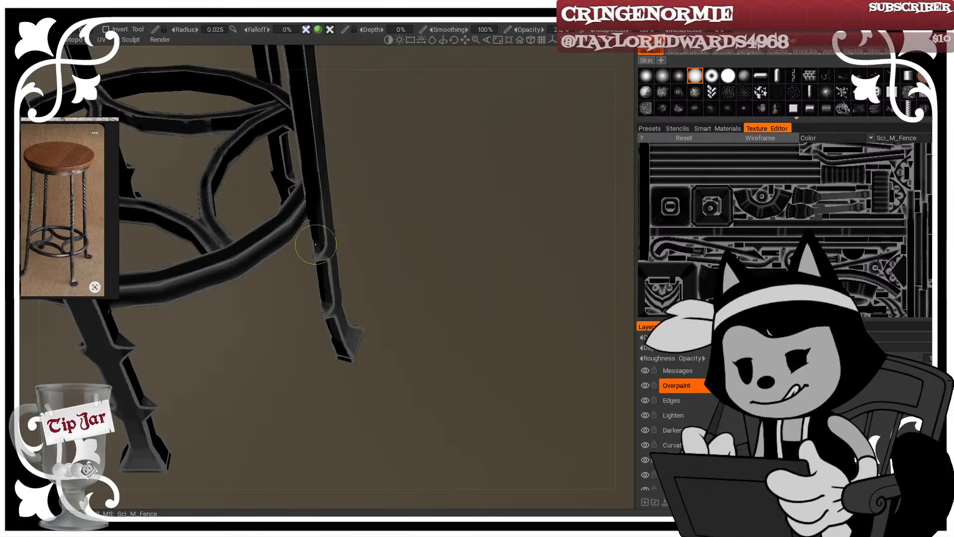
{"action": "left_click_drag", "start_coordinate": [387, 296], "coordinate": [407, 370], "text": "alt"}
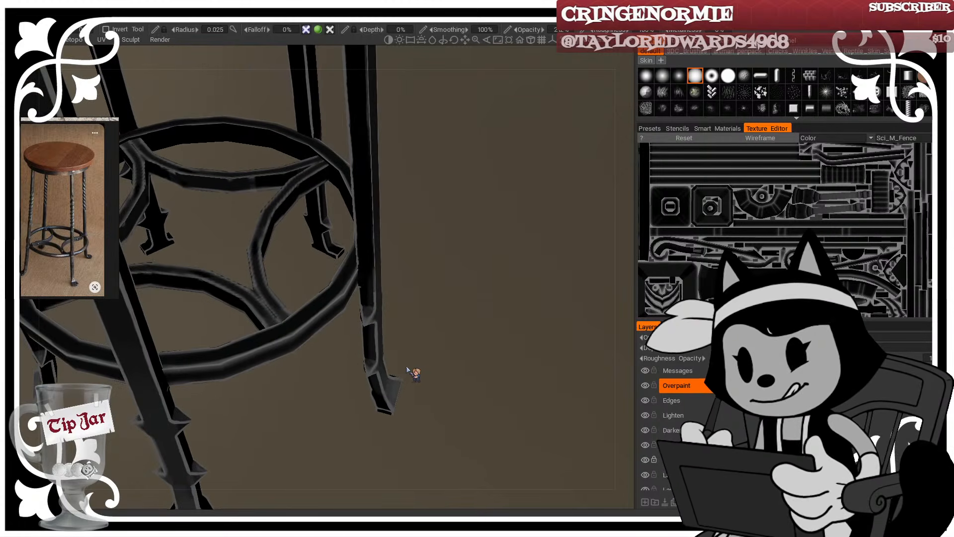
Step: Overpaint the curved braces inside the stool's footrest ring with soft highlights
{"action": "left_click_drag", "start_coordinate": [320, 366], "coordinate": [274, 277], "text": "alt"}
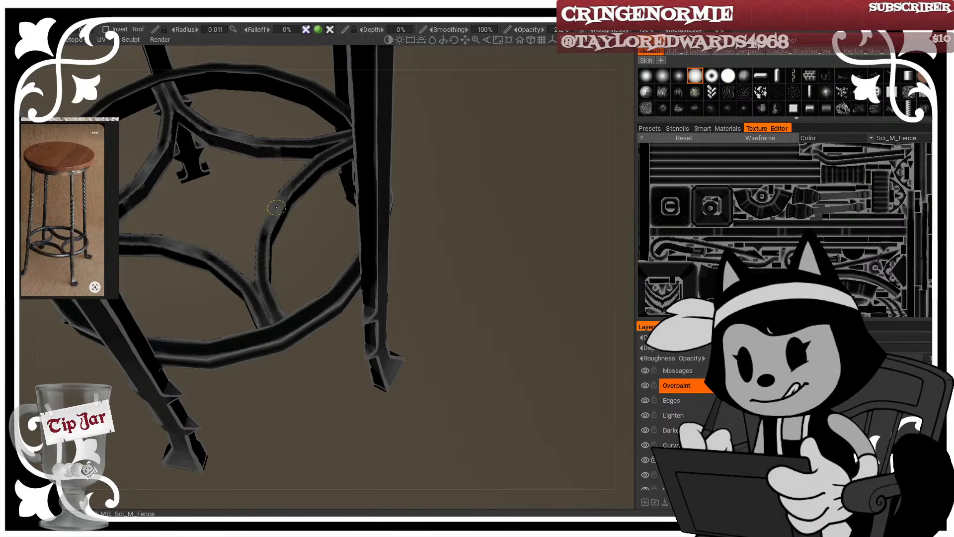
{"action": "key", "text": "]"}
{"action": "mouse_move", "coordinate": [270, 228]}
{"action": "left_mouse_down"}
{"action": "mouse_move", "coordinate": [296, 180]}
{"action": "mouse_move", "coordinate": [268, 239]}
{"action": "mouse_move", "coordinate": [282, 207]}
{"action": "mouse_move", "coordinate": [298, 204]}
{"action": "mouse_move", "coordinate": [315, 288]}
{"action": "mouse_move", "coordinate": [334, 284]}
{"action": "left_mouse_up"}
{"action": "key", "text": "["}
{"action": "left_click_drag", "start_coordinate": [326, 201], "coordinate": [315, 188], "text": "alt"}
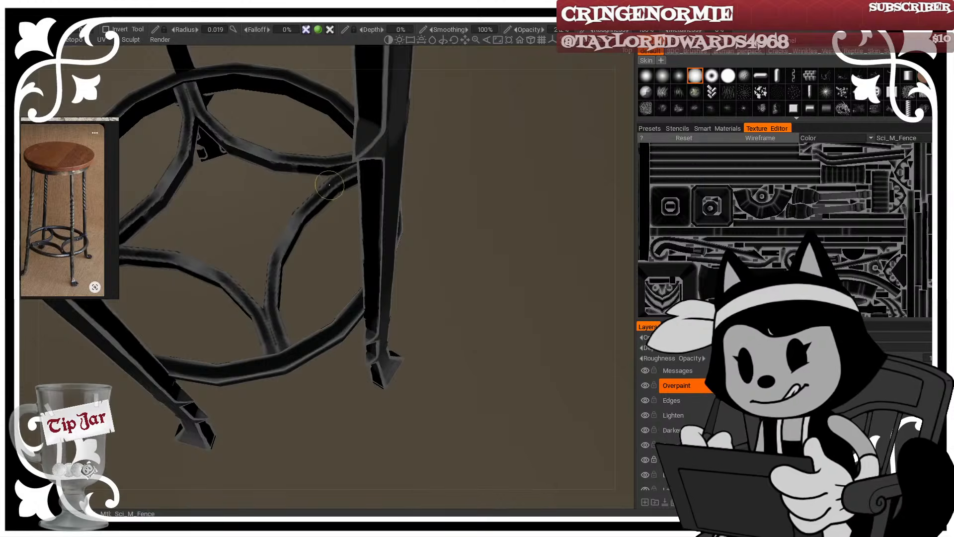
{"action": "left_click_drag", "start_coordinate": [311, 247], "coordinate": [327, 195], "text": "alt"}
{"action": "mouse_move", "coordinate": [330, 279]}
{"action": "left_mouse_down"}
{"action": "mouse_move", "coordinate": [360, 316]}
{"action": "mouse_move", "coordinate": [323, 273]}
{"action": "left_mouse_up"}
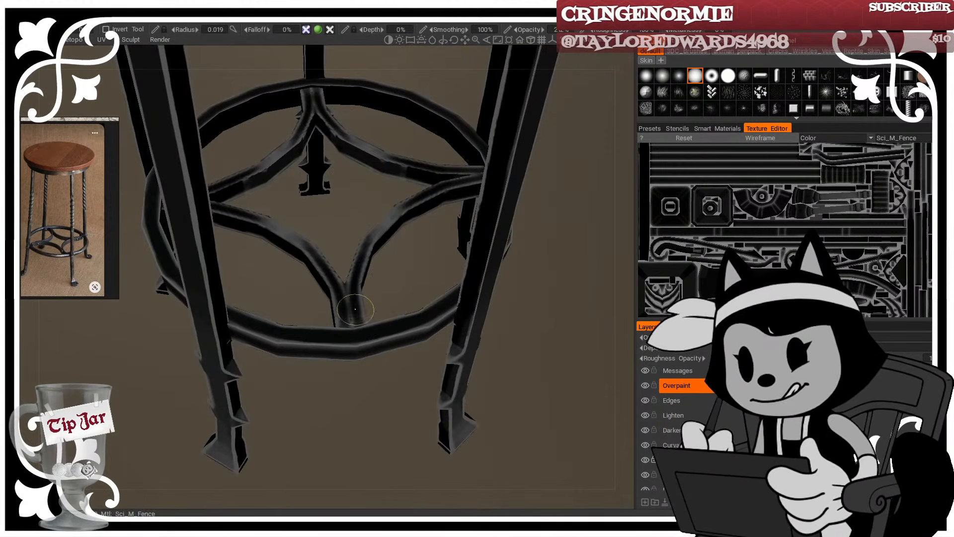
Step: Blend soft shading along the stool leg's shaft between its upper barbs and the footrest ring, enlarging the brush to 0.030
{"action": "right_click_drag", "start_coordinate": [356, 281], "coordinate": [407, 292], "text": "alt"}
{"action": "left_click_drag", "start_coordinate": [408, 293], "coordinate": [336, 259], "text": "alt"}
{"action": "right_click_drag", "start_coordinate": [335, 259], "coordinate": [361, 256], "text": "alt"}
{"action": "middle_click_drag", "start_coordinate": [361, 257], "coordinate": [362, 307], "text": "alt"}
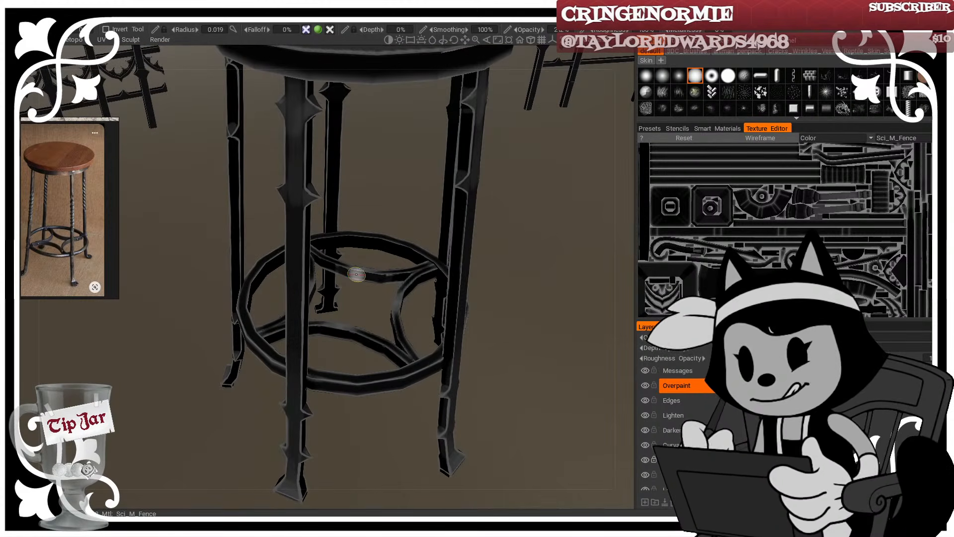
{"action": "left_click_drag", "start_coordinate": [304, 222], "coordinate": [416, 193], "text": "alt"}
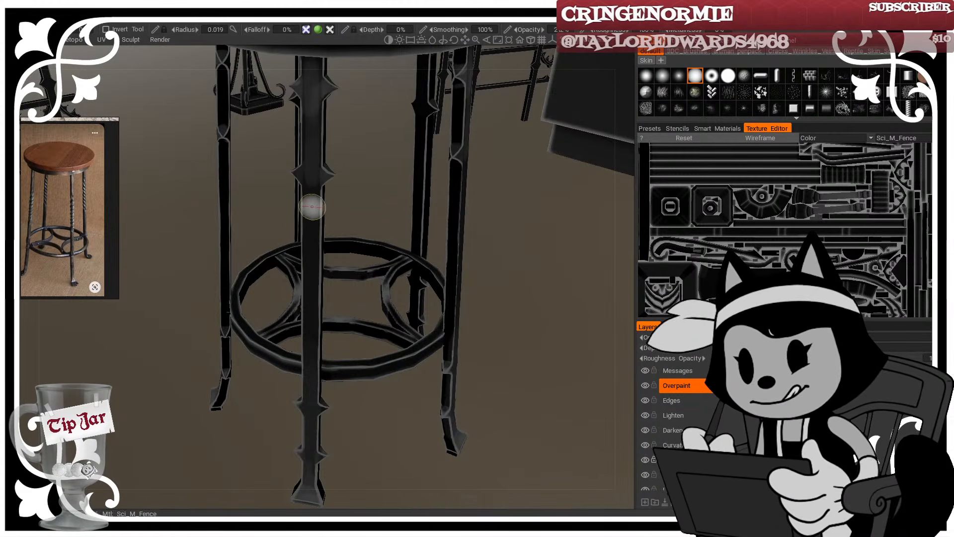
{"action": "key", "text": "bracketright"}
{"action": "left_click_drag", "start_coordinate": [312, 206], "coordinate": [311, 229]}
{"action": "left_click_drag", "start_coordinate": [310, 147], "coordinate": [311, 230]}
{"action": "key", "text": "bracketright"}
{"action": "left_click_drag", "start_coordinate": [309, 108], "coordinate": [312, 176]}
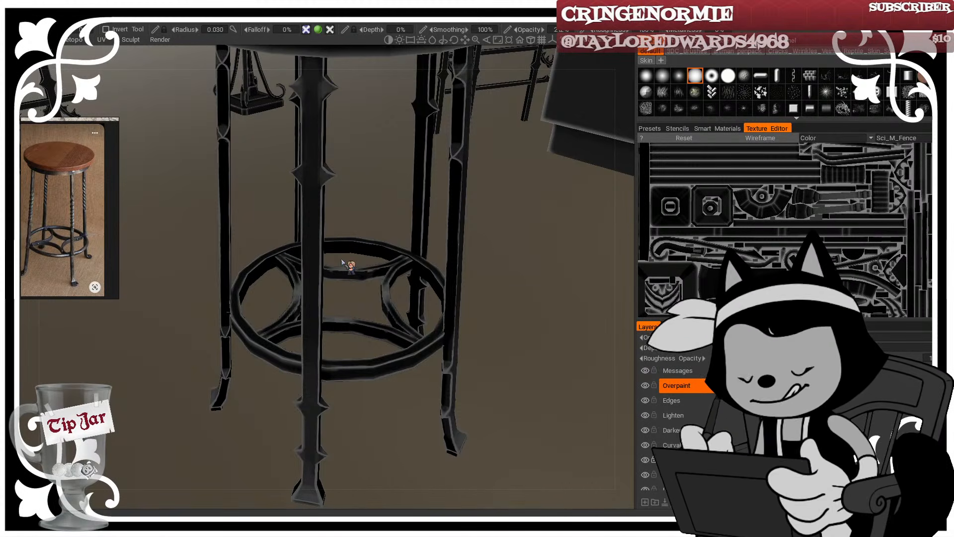
Step: Paint soft highlights on the band beneath the stool's seat with the brush radius at 0.012
{"action": "left_click_drag", "start_coordinate": [379, 283], "coordinate": [421, 237], "text": "alt"}
{"action": "key", "text": "bracketleft"}
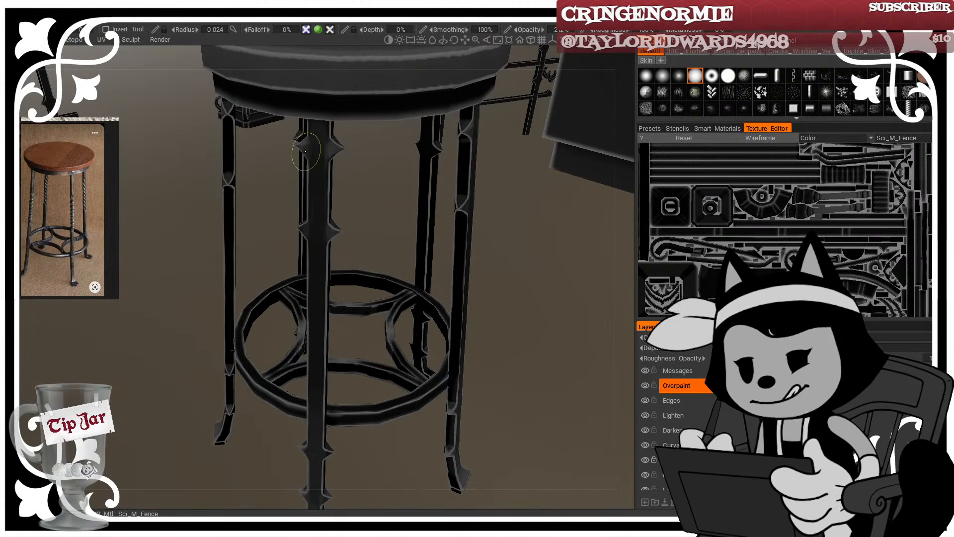
{"action": "left_click_drag", "start_coordinate": [365, 198], "coordinate": [409, 234], "text": "alt"}
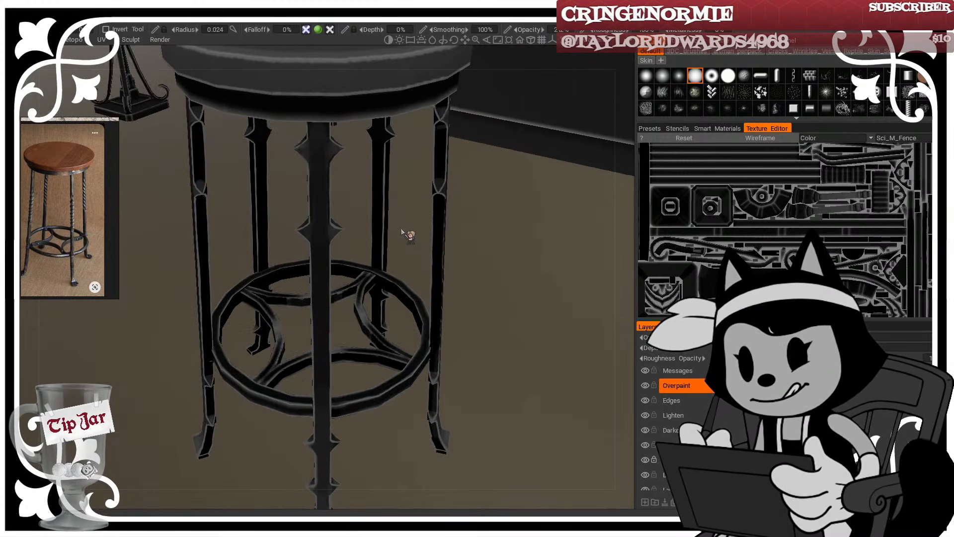
{"action": "right_click_drag", "start_coordinate": [500, 374], "coordinate": [490, 392], "text": "alt"}
{"action": "left_click_drag", "start_coordinate": [490, 393], "coordinate": [448, 326], "text": "alt"}
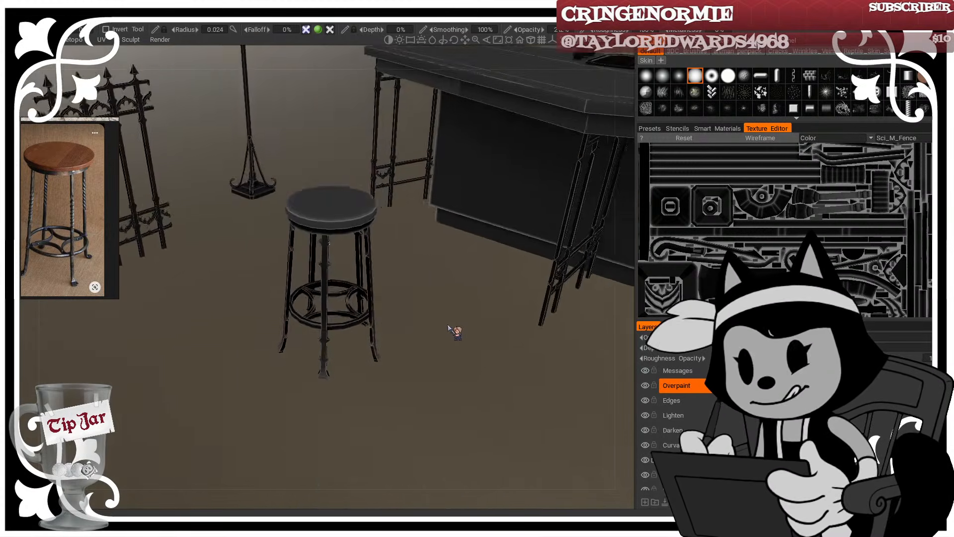
{"action": "right_click_drag", "start_coordinate": [448, 326], "coordinate": [475, 338], "text": "alt"}
{"action": "mouse_move", "coordinate": [475, 338]}
{"action": "left_mouse_down", "text": "alt"}
{"action": "mouse_move", "coordinate": [451, 304]}
{"action": "mouse_move", "coordinate": [469, 332]}
{"action": "left_mouse_up", "text": "alt"}
{"action": "right_click_drag", "start_coordinate": [469, 332], "coordinate": [482, 338], "text": "alt"}
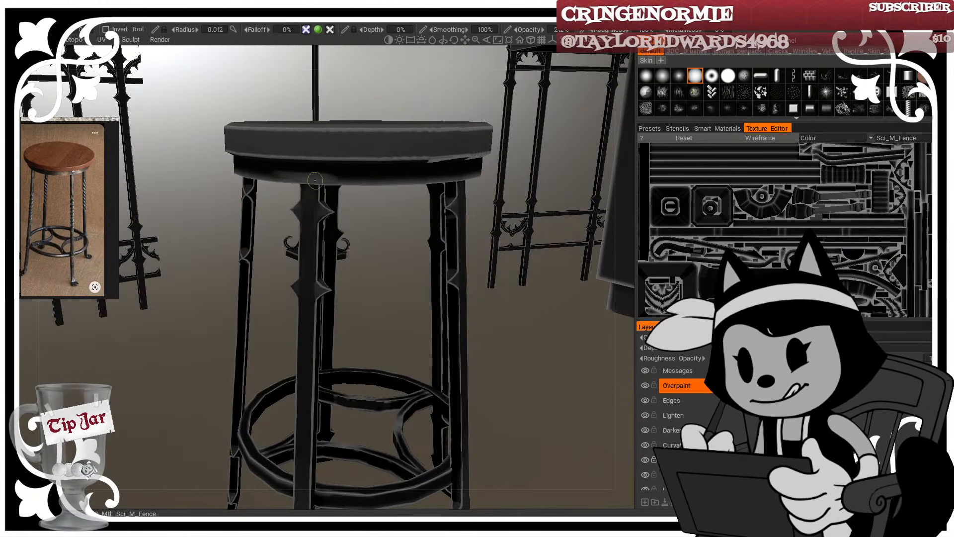
{"action": "mouse_move", "coordinate": [362, 97]}
{"action": "left_mouse_down", "text": "alt"}
{"action": "mouse_move", "coordinate": [370, 82]}
{"action": "mouse_move", "coordinate": [359, 82]}
{"action": "left_mouse_up", "text": "alt"}
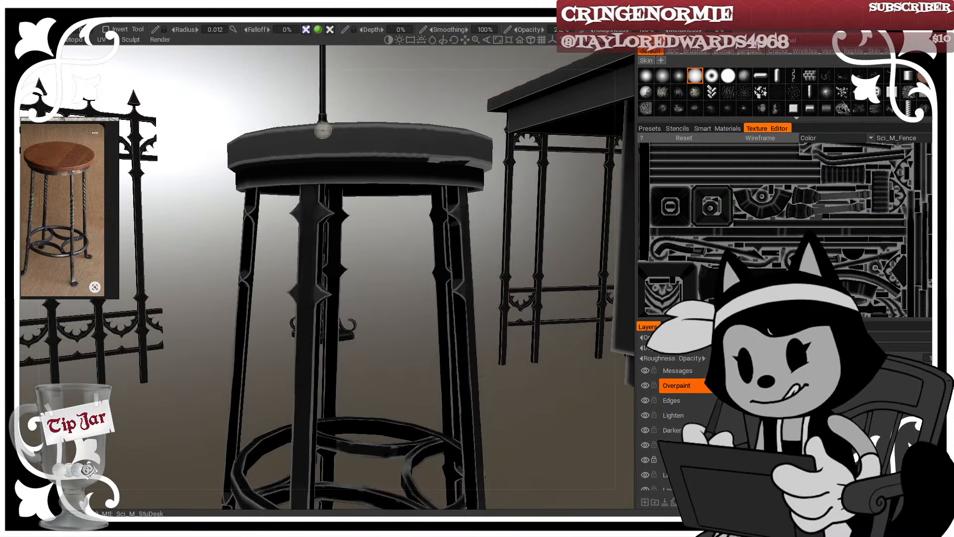
{"action": "mouse_move", "coordinate": [301, 174]}
{"action": "right_mouse_down"}
{"action": "mouse_move", "coordinate": [317, 181]}
{"action": "mouse_move", "coordinate": [304, 174]}
{"action": "right_mouse_up"}
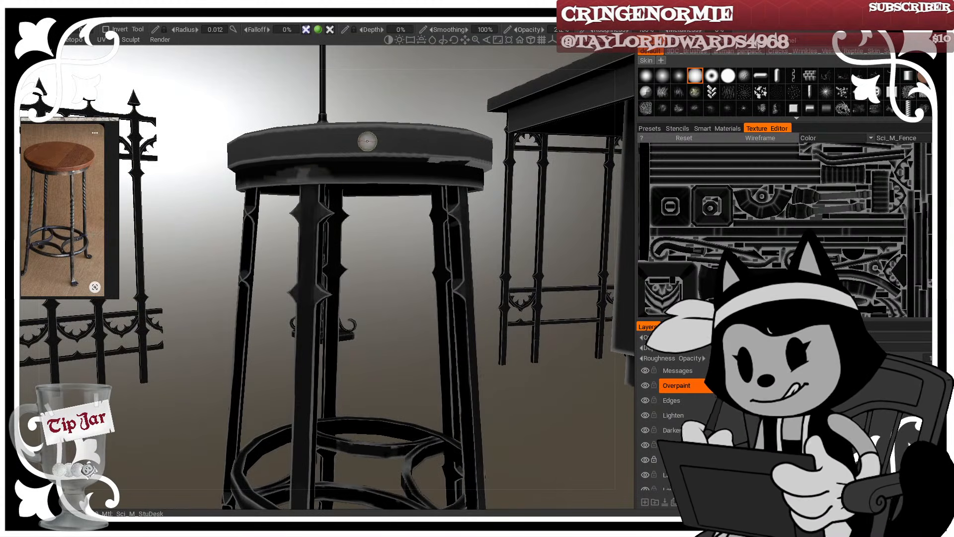
Step: Undo the last two highlight strokes on the band beneath the stool's seat
{"action": "right_click_drag", "start_coordinate": [419, 260], "coordinate": [373, 221], "text": "alt"}
{"action": "left_click_drag", "start_coordinate": [373, 221], "coordinate": [330, 241], "text": "alt"}
{"action": "right_click_drag", "start_coordinate": [330, 241], "coordinate": [381, 124], "text": "alt"}
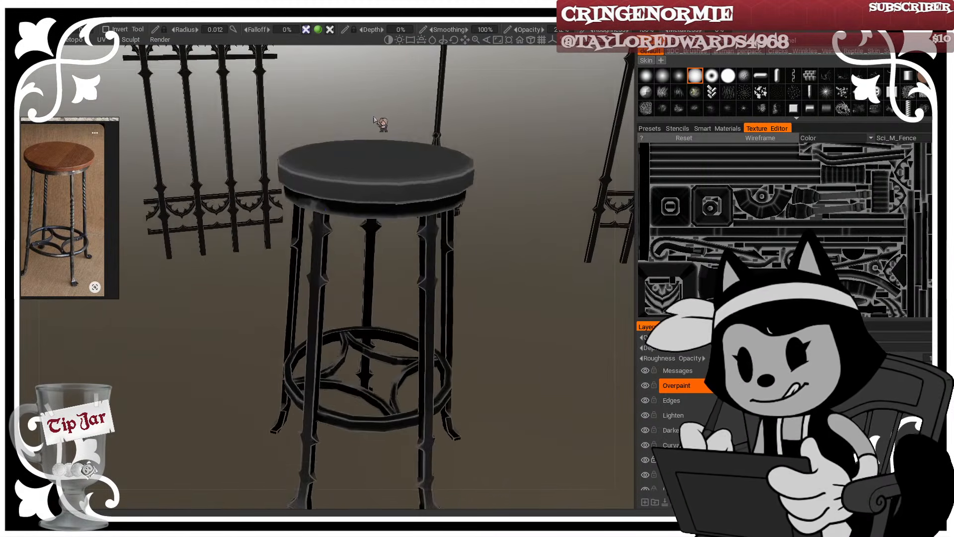
{"action": "right_click_drag", "start_coordinate": [379, 189], "coordinate": [380, 128], "text": "alt"}
{"action": "key", "text": "ctrl+z"}
{"action": "middle_click_drag", "start_coordinate": [390, 106], "coordinate": [363, 156], "text": "alt"}
{"action": "key", "text": "ctrl+z"}
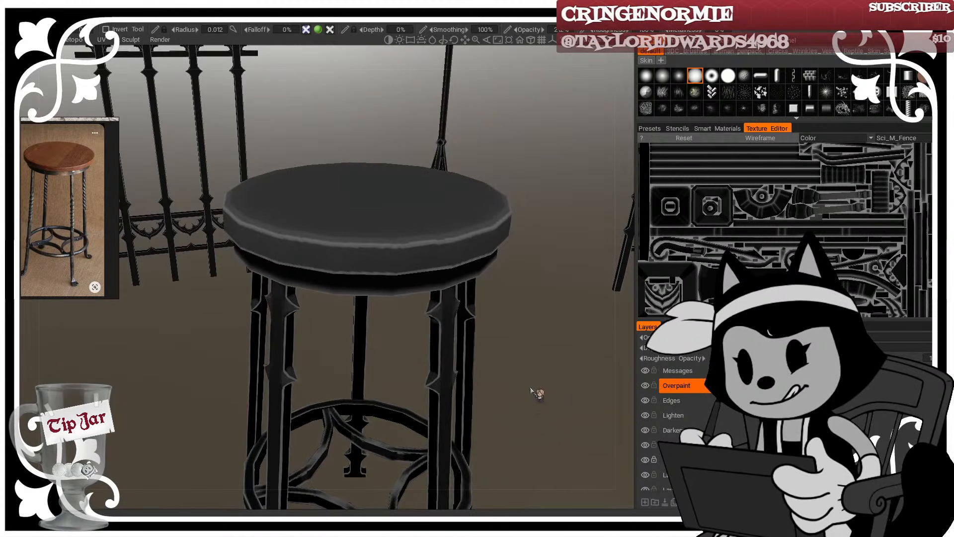
Step: Repaint the band beneath the stool's seat with broader soft highlights, using radius 0.021 and then 0.065
{"action": "left_click_drag", "start_coordinate": [532, 390], "coordinate": [512, 314], "text": "alt"}
{"action": "right_click_drag", "start_coordinate": [361, 264], "coordinate": [334, 264]}
{"action": "mouse_move", "coordinate": [314, 271]}
{"action": "left_mouse_down"}
{"action": "mouse_move", "coordinate": [409, 271]}
{"action": "mouse_move", "coordinate": [349, 278]}
{"action": "mouse_move", "coordinate": [381, 269]}
{"action": "left_mouse_up"}
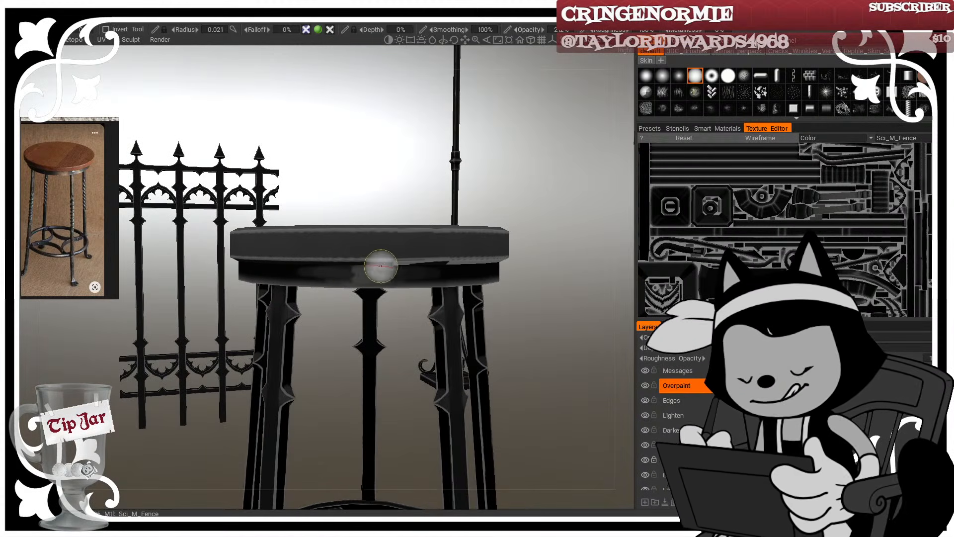
{"action": "right_click_drag", "start_coordinate": [381, 268], "coordinate": [302, 277]}
{"action": "left_click_drag", "start_coordinate": [302, 276], "coordinate": [429, 278]}
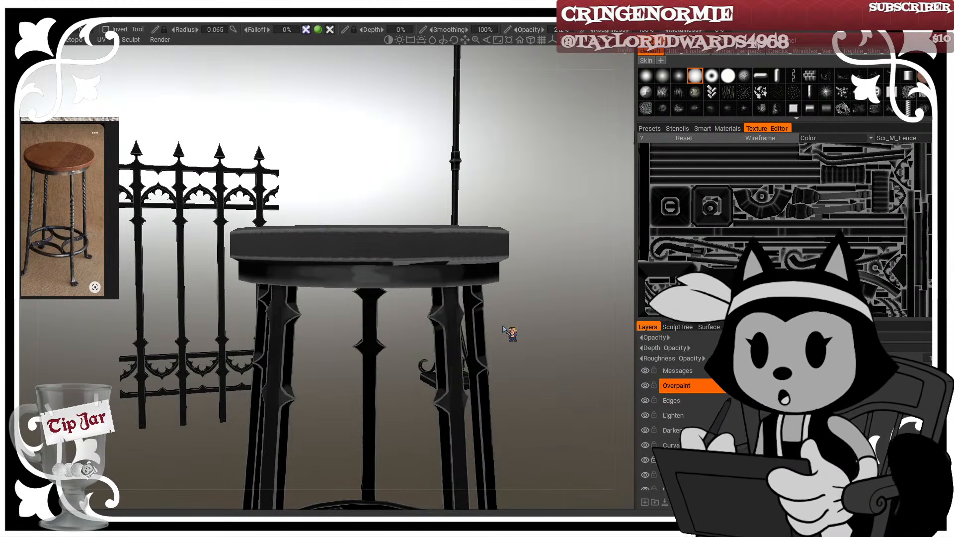
Step: Extend the soft highlights around the side of the seat band with radius 0.057
{"action": "left_click_drag", "start_coordinate": [526, 292], "coordinate": [529, 291]}
{"action": "key", "text": "]"}
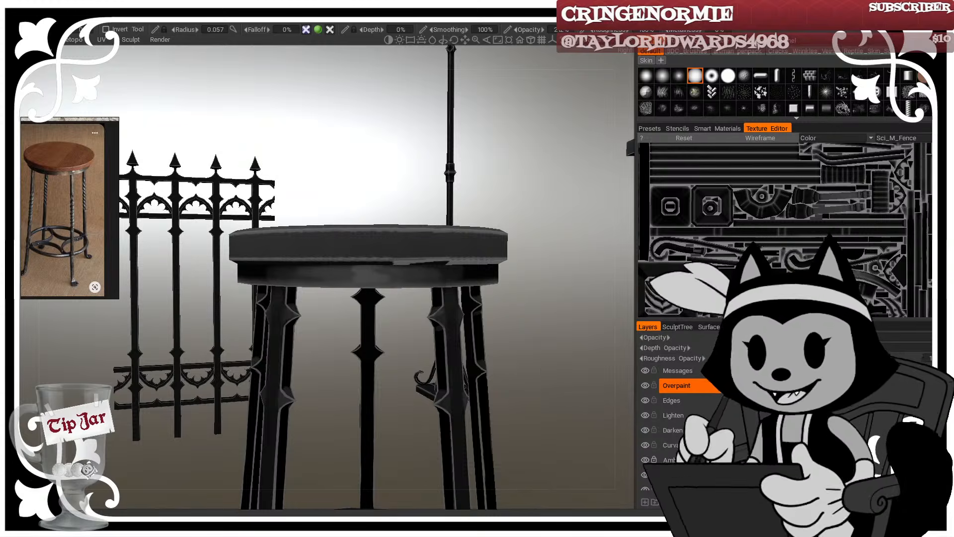
{"action": "right_click_drag", "start_coordinate": [526, 362], "coordinate": [516, 362]}
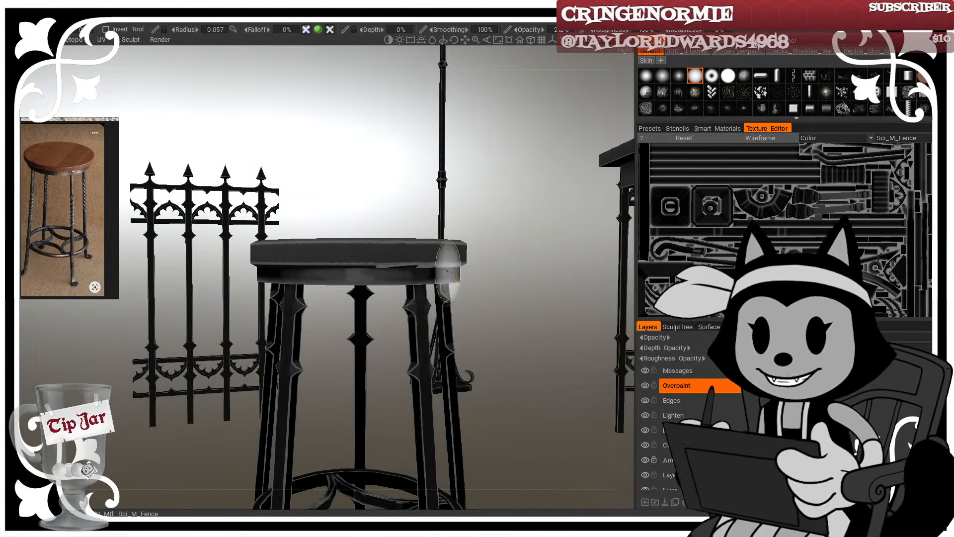
{"action": "left_click_drag", "start_coordinate": [519, 298], "coordinate": [455, 300]}
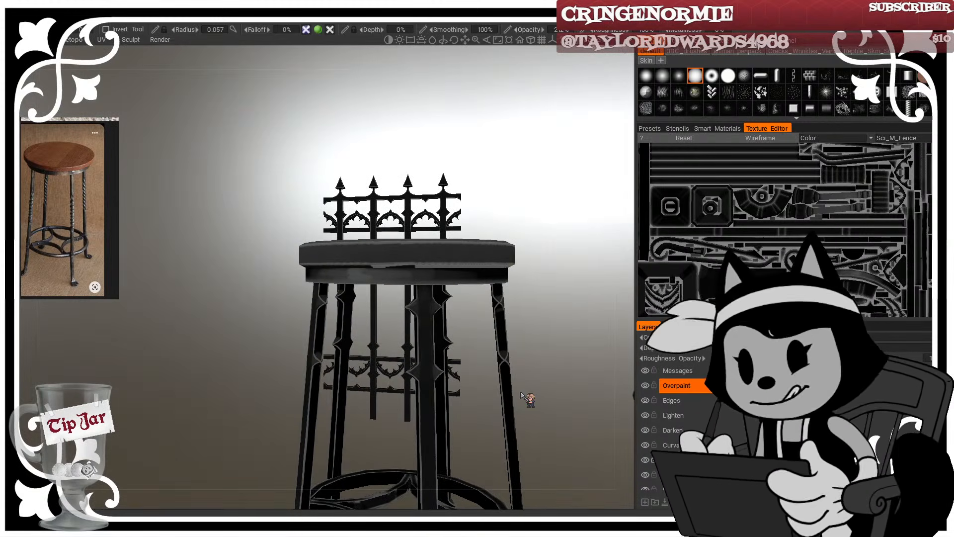
Step: Touch up the seat band and the seat's lower edge from below with the brush reduced to radius 0.020
{"action": "right_click_drag", "start_coordinate": [486, 190], "coordinate": [473, 184]}
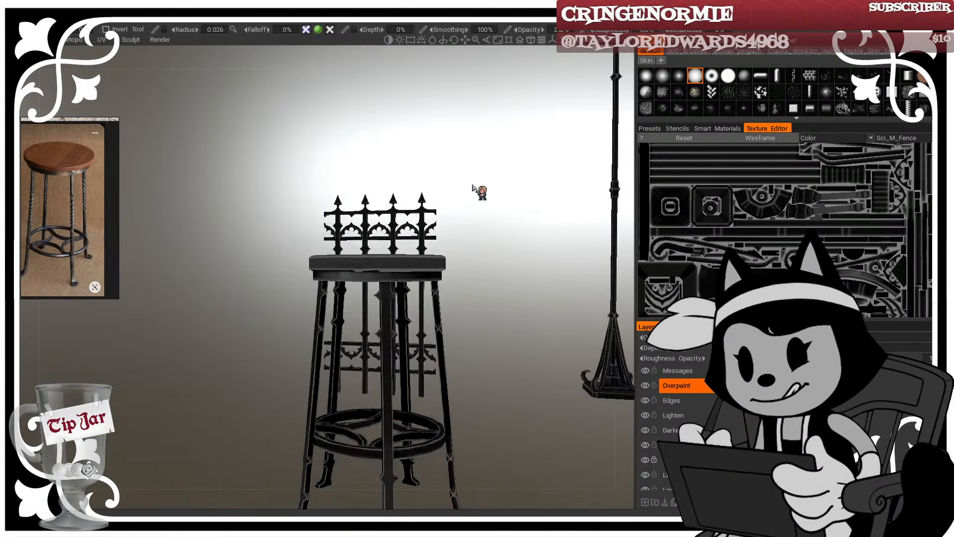
{"action": "mouse_move", "coordinate": [472, 184]}
{"action": "left_mouse_down"}
{"action": "mouse_move", "coordinate": [475, 107]}
{"action": "mouse_move", "coordinate": [492, 179]}
{"action": "mouse_move", "coordinate": [513, 185]}
{"action": "mouse_move", "coordinate": [407, 205]}
{"action": "mouse_move", "coordinate": [427, 221]}
{"action": "mouse_move", "coordinate": [394, 195]}
{"action": "left_mouse_up"}
{"action": "right_click_drag", "start_coordinate": [394, 194], "coordinate": [384, 213]}
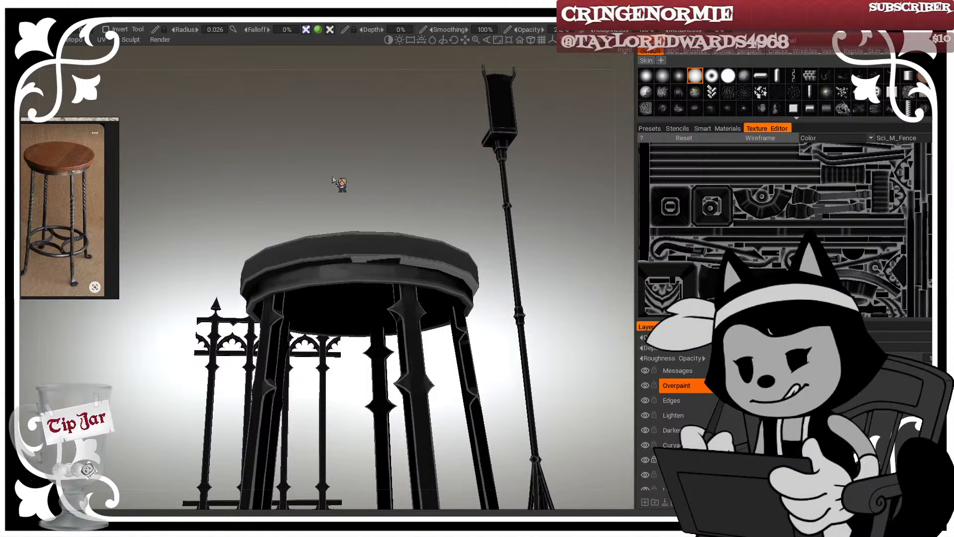
{"action": "left_click_drag", "start_coordinate": [400, 237], "coordinate": [398, 207]}
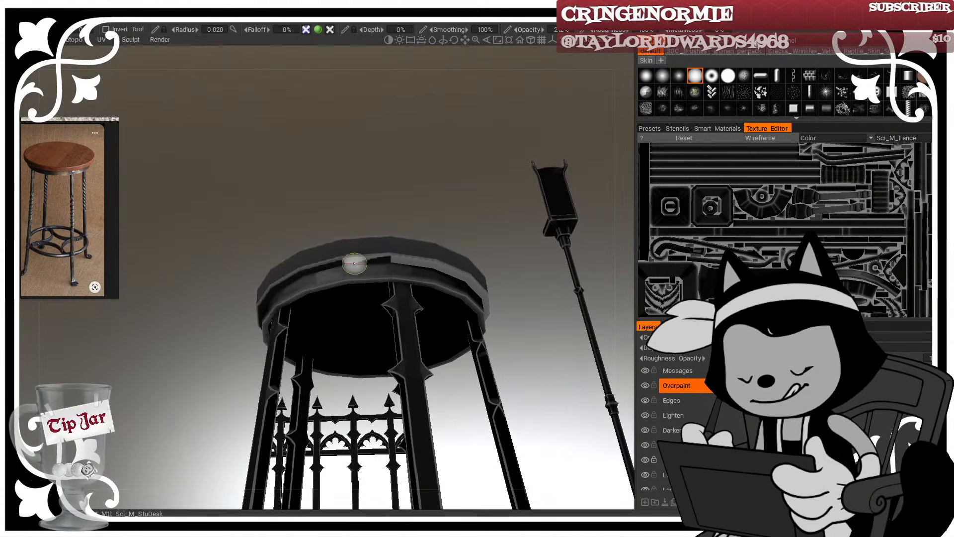
{"action": "mouse_move", "coordinate": [344, 263]}
{"action": "left_mouse_down"}
{"action": "mouse_move", "coordinate": [429, 263]}
{"action": "mouse_move", "coordinate": [411, 241]}
{"action": "mouse_move", "coordinate": [375, 235]}
{"action": "left_mouse_up"}
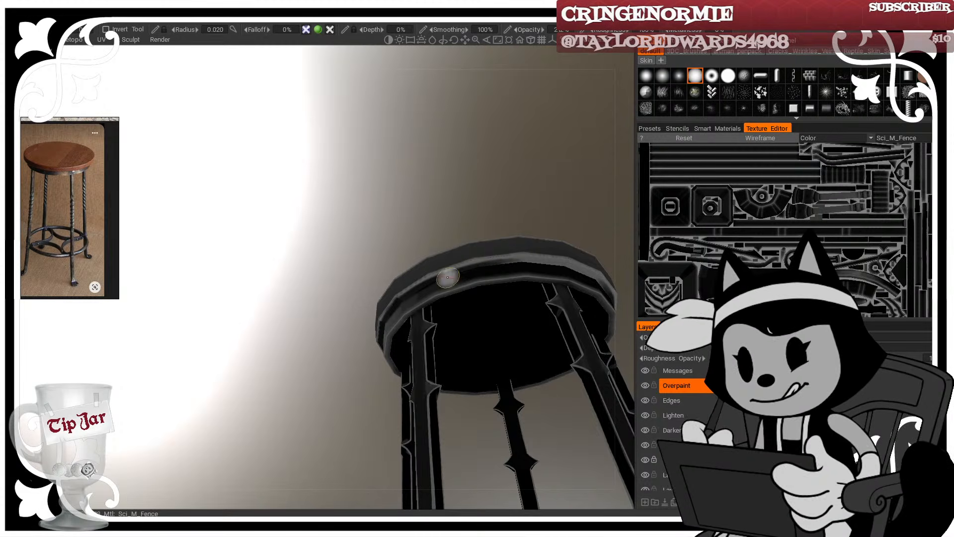
{"action": "left_click_drag", "start_coordinate": [513, 261], "coordinate": [587, 267]}
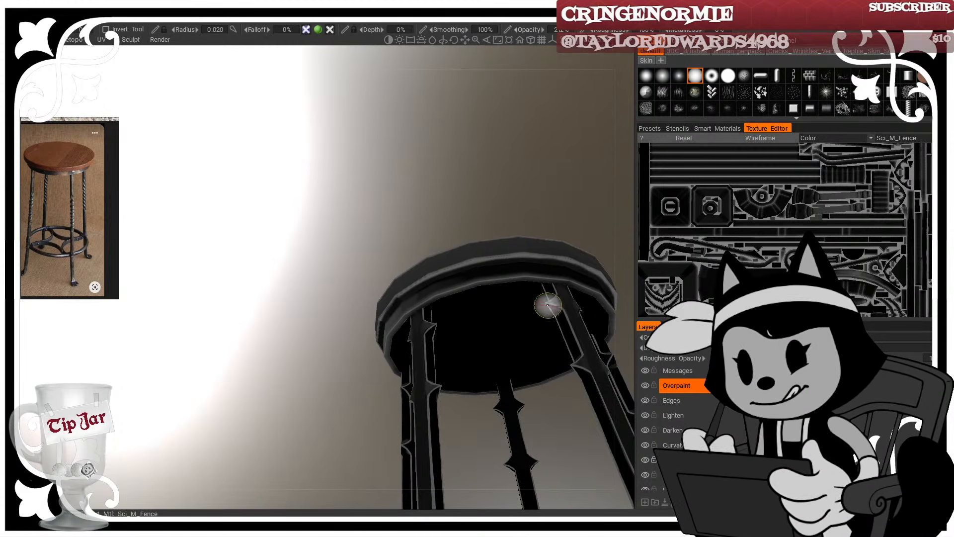
Step: Paint soft highlights on the outer face of the stool's footrest ring with radius 0.020
{"action": "mouse_move", "coordinate": [548, 305]}
{"action": "left_mouse_down", "text": "alt"}
{"action": "mouse_move", "coordinate": [452, 316]}
{"action": "mouse_move", "coordinate": [558, 313]}
{"action": "left_mouse_up", "text": "alt"}
{"action": "left_click_drag", "start_coordinate": [507, 272], "coordinate": [427, 294], "text": "alt"}
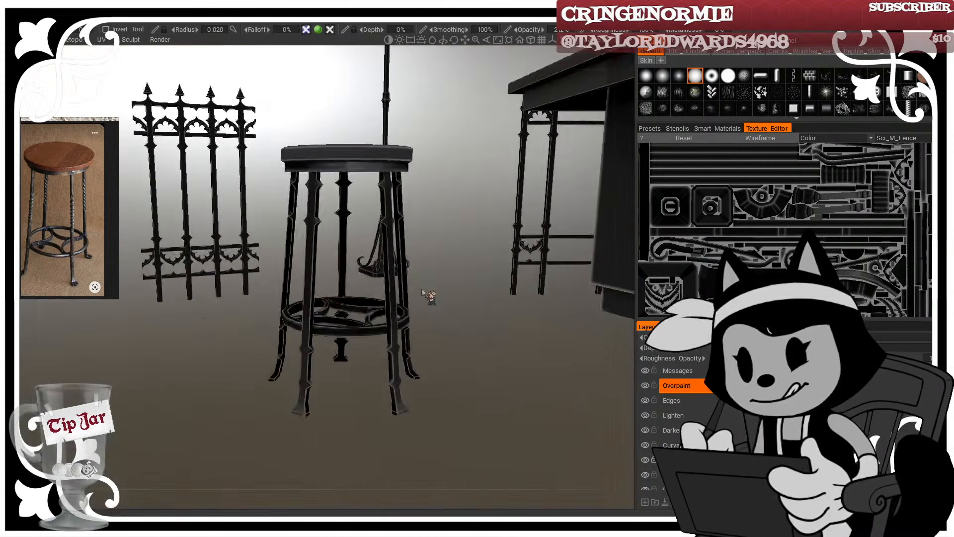
{"action": "right_click_drag", "start_coordinate": [428, 293], "coordinate": [448, 288], "text": "alt"}
{"action": "left_click_drag", "start_coordinate": [448, 288], "coordinate": [531, 356], "text": "alt"}
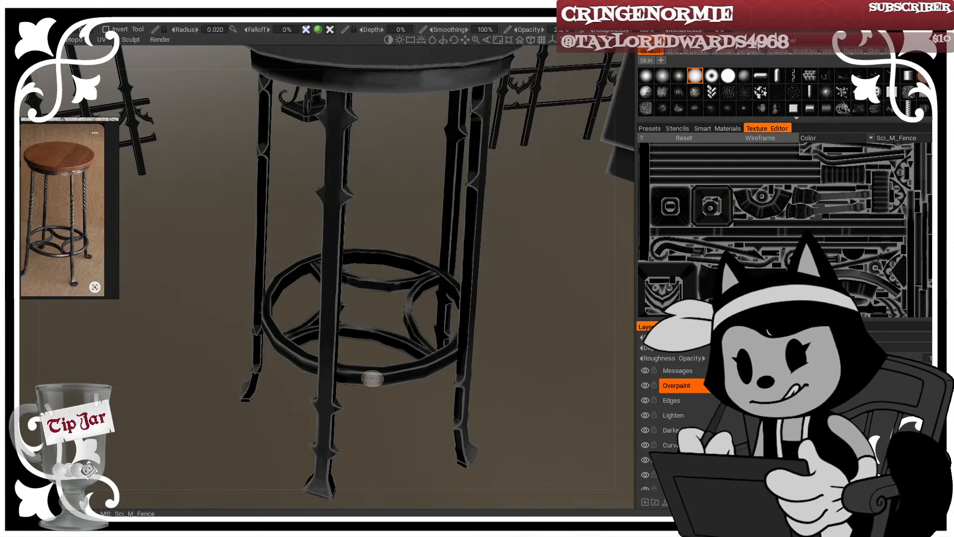
{"action": "mouse_move", "coordinate": [372, 378]}
{"action": "left_mouse_down", "text": "alt"}
{"action": "mouse_move", "coordinate": [370, 355]}
{"action": "mouse_move", "coordinate": [383, 365]}
{"action": "mouse_move", "coordinate": [373, 366]}
{"action": "left_mouse_up", "text": "alt"}
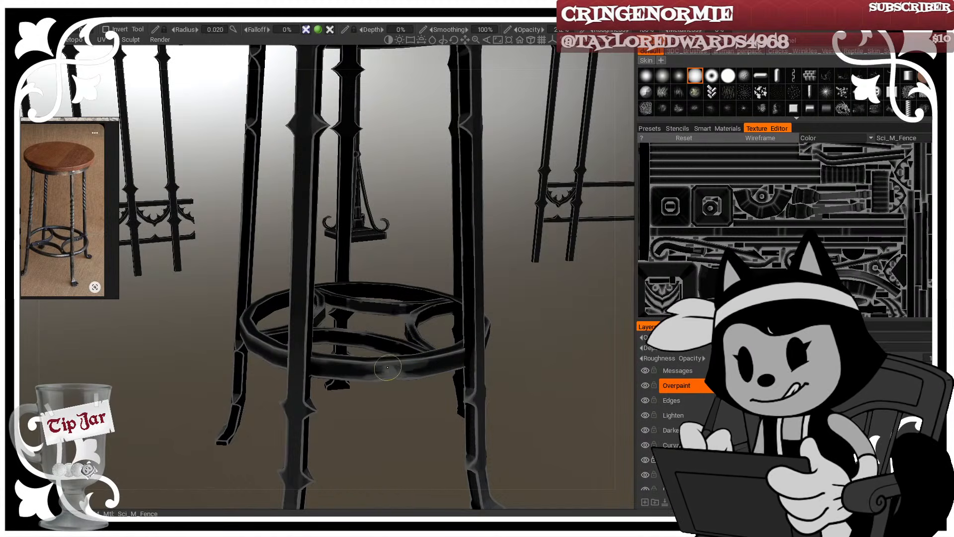
Step: Broaden the soft highlights around the footrest ring with radius 0.061, reducing the brush to 0.016 for finer touches
{"action": "right_click_drag", "start_coordinate": [435, 440], "coordinate": [401, 428], "text": "alt"}
{"action": "left_click_drag", "start_coordinate": [400, 428], "coordinate": [476, 364], "text": "alt"}
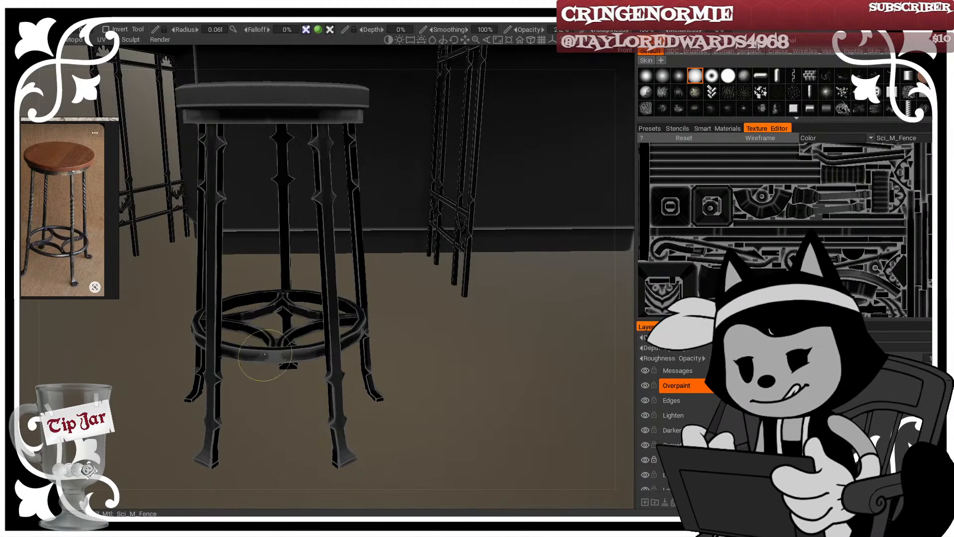
{"action": "left_click_drag", "start_coordinate": [494, 398], "coordinate": [309, 390], "text": "alt"}
{"action": "mouse_move", "coordinate": [418, 415]}
{"action": "right_mouse_down"}
{"action": "mouse_move", "coordinate": [402, 417]}
{"action": "mouse_move", "coordinate": [433, 414]}
{"action": "mouse_move", "coordinate": [423, 428]}
{"action": "right_mouse_up"}
{"action": "mouse_move", "coordinate": [468, 401]}
{"action": "left_mouse_down", "text": "alt"}
{"action": "mouse_move", "coordinate": [539, 416]}
{"action": "mouse_move", "coordinate": [436, 348]}
{"action": "left_mouse_up", "text": "alt"}
{"action": "right_click_drag", "start_coordinate": [436, 348], "coordinate": [408, 329], "text": "alt"}
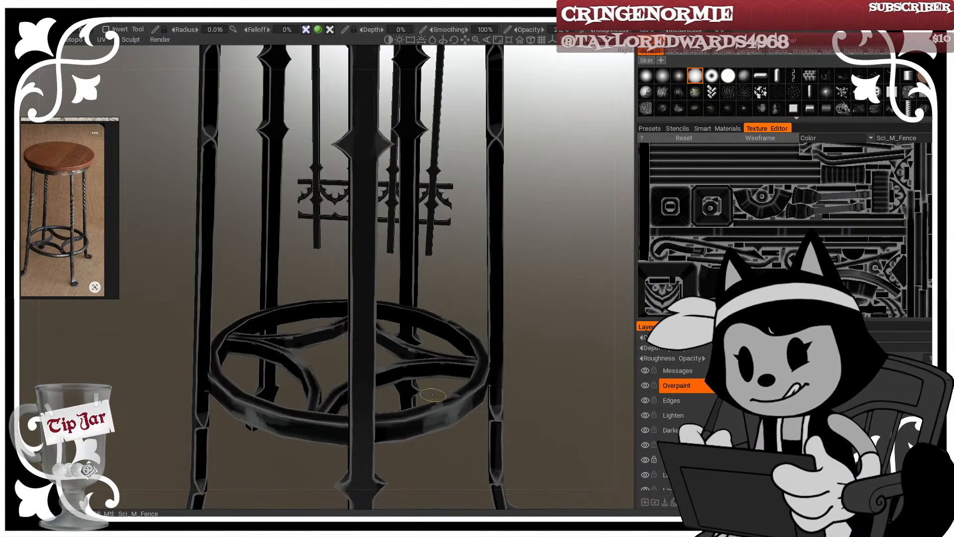
Step: Brighten the middles of the curved braces inside the footrest ring with radius 0.042, reducing the brush to 0.022
{"action": "left_click_drag", "start_coordinate": [443, 370], "coordinate": [415, 294], "text": "alt"}
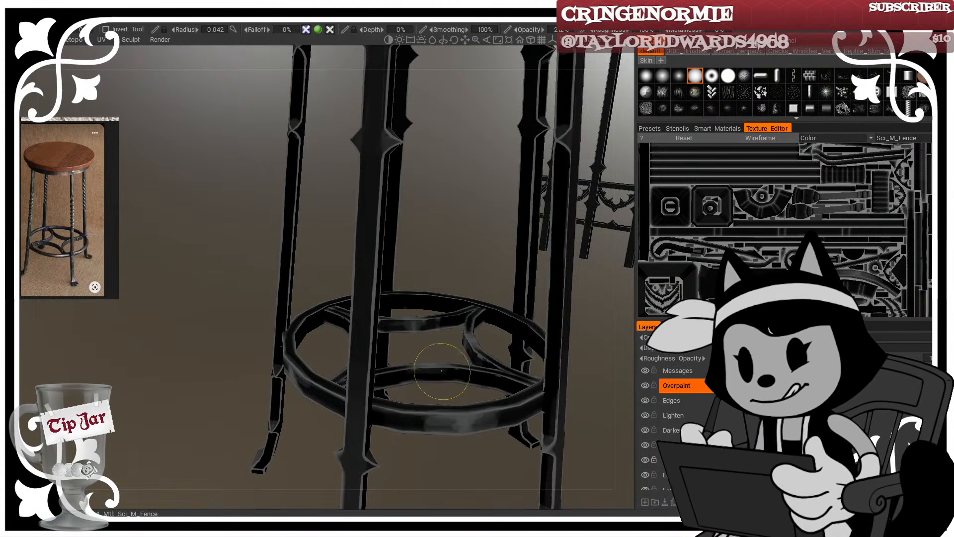
{"action": "key", "text": "bracketleft"}
{"action": "key", "text": "bracketleft"}
{"action": "key", "text": "bracketleft"}
{"action": "key", "text": "bracketleft"}
{"action": "key", "text": "bracketleft"}
{"action": "key", "text": "bracketleft"}
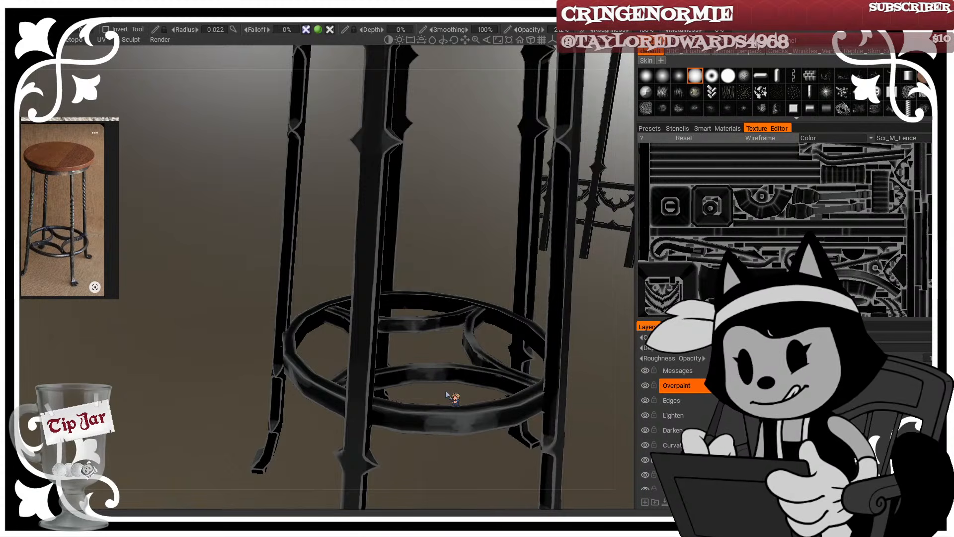
Step: Try soft highlights on the lower barbs of the fence posts with radius 0.022
{"action": "left_click_drag", "start_coordinate": [332, 311], "coordinate": [410, 306], "text": "alt"}
{"action": "scroll", "coordinate": [374, 322], "scroll_direction": "down", "scroll_amount": 5}
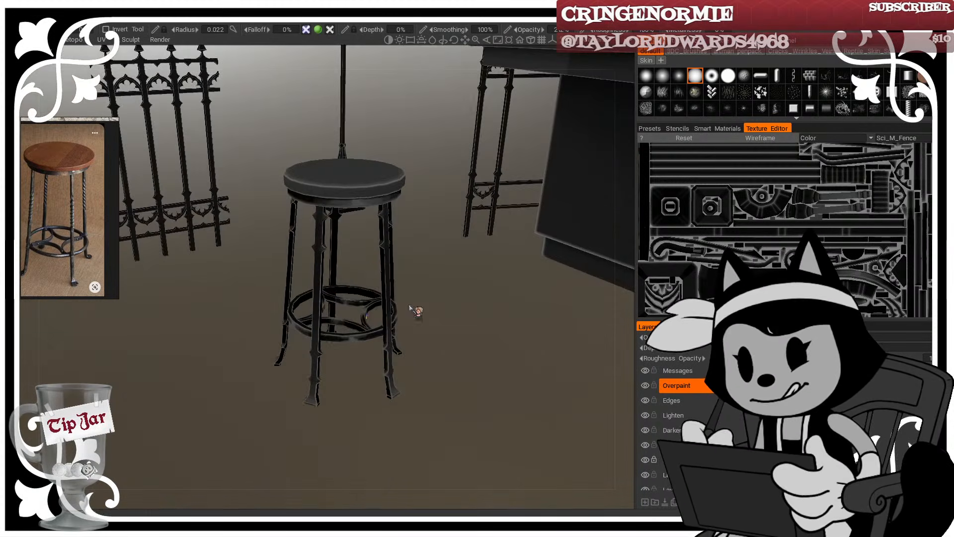
{"action": "mouse_move", "coordinate": [365, 261]}
{"action": "left_mouse_down", "text": "alt"}
{"action": "mouse_move", "coordinate": [472, 305]}
{"action": "mouse_move", "coordinate": [255, 298]}
{"action": "mouse_move", "coordinate": [449, 324]}
{"action": "mouse_move", "coordinate": [499, 316]}
{"action": "mouse_move", "coordinate": [396, 303]}
{"action": "left_mouse_up", "text": "alt"}
{"action": "scroll", "coordinate": [396, 270], "scroll_direction": "up", "scroll_amount": 3}
{"action": "scroll", "coordinate": [393, 278], "scroll_direction": "down", "scroll_amount": 5}
{"action": "middle_click_drag", "start_coordinate": [293, 244], "coordinate": [462, 254], "text": "alt"}
{"action": "scroll", "coordinate": [368, 276], "scroll_direction": "up", "scroll_amount": 5}
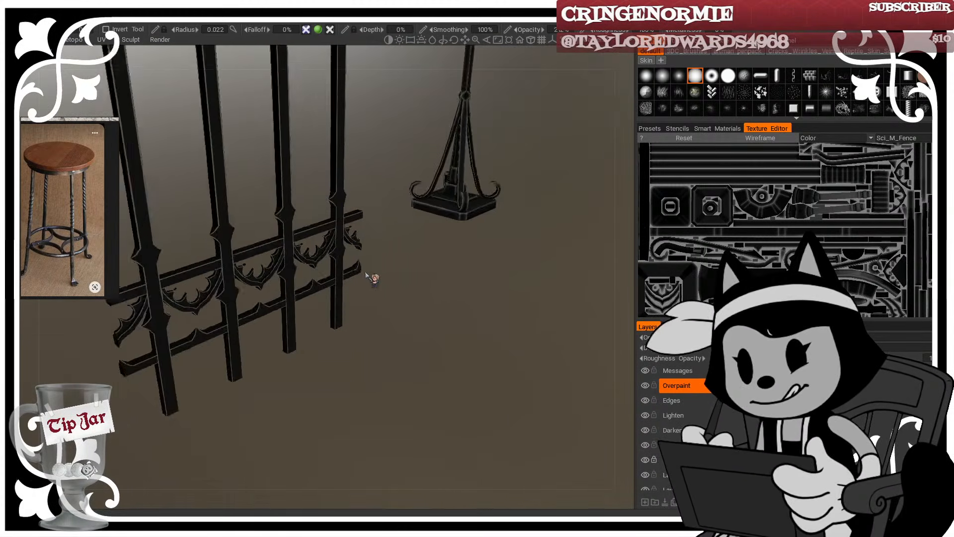
{"action": "mouse_move", "coordinate": [280, 259]}
{"action": "left_mouse_down"}
{"action": "mouse_move", "coordinate": [140, 313]}
{"action": "mouse_move", "coordinate": [186, 335]}
{"action": "left_mouse_up"}
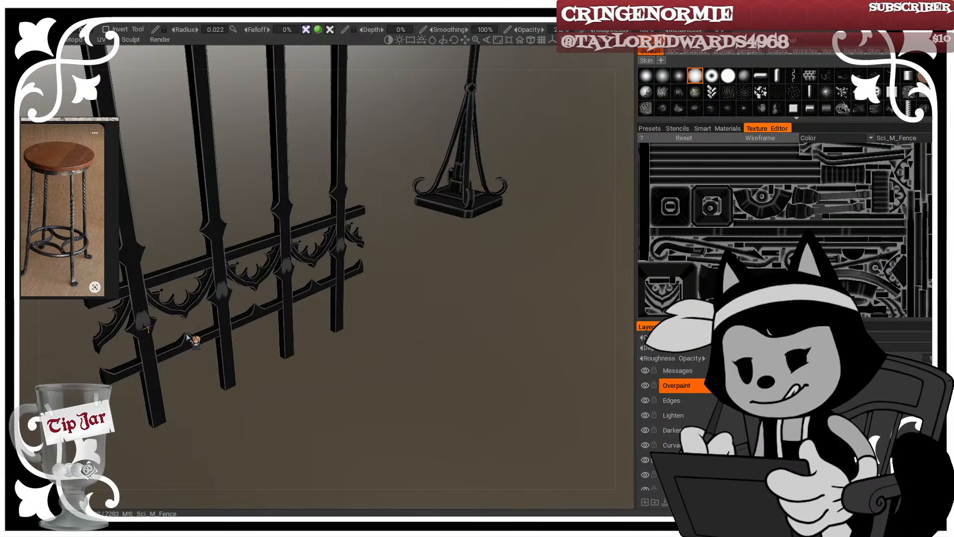
{"action": "left_click_drag", "start_coordinate": [329, 367], "coordinate": [434, 383], "text": "alt"}
{"action": "scroll", "coordinate": [268, 222], "scroll_direction": "up", "scroll_amount": 3}
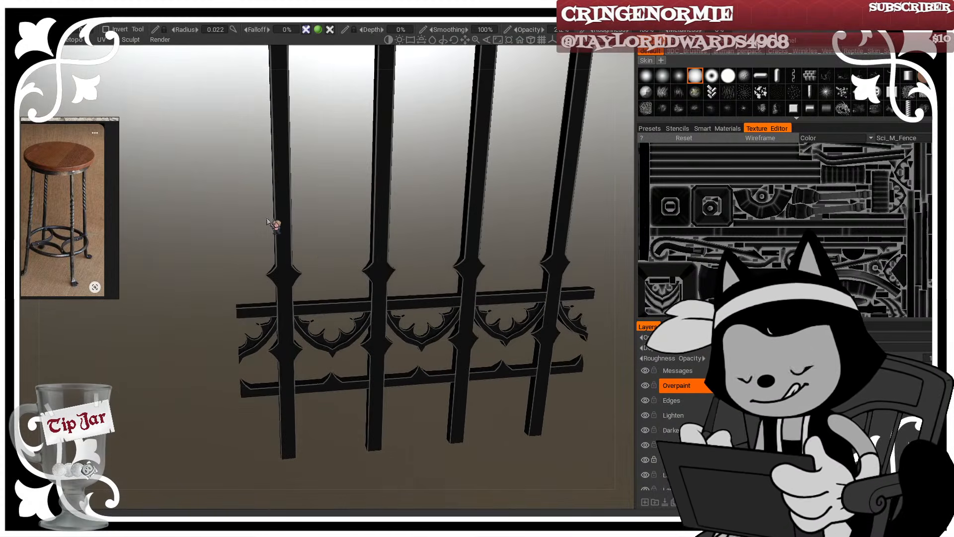
Step: Paint a soft highlight on the fence rail directly above the lower scalloped ornaments, enlarging the brush to radius 0.032
{"action": "scroll", "coordinate": [331, 254], "scroll_direction": "up", "scroll_amount": 6}
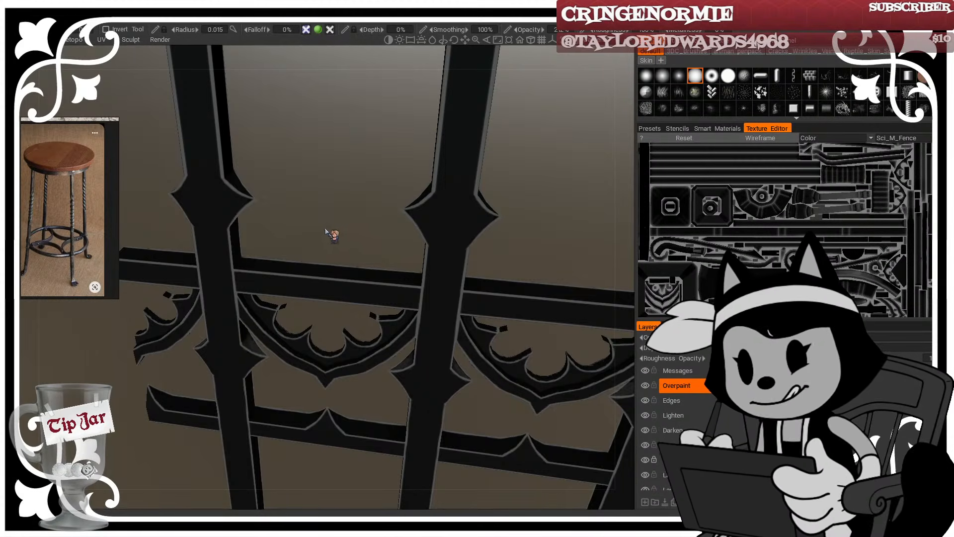
{"action": "left_click_drag", "start_coordinate": [331, 235], "coordinate": [385, 238]}
{"action": "key", "text": "bracketright"}
{"action": "key", "text": "bracketright"}
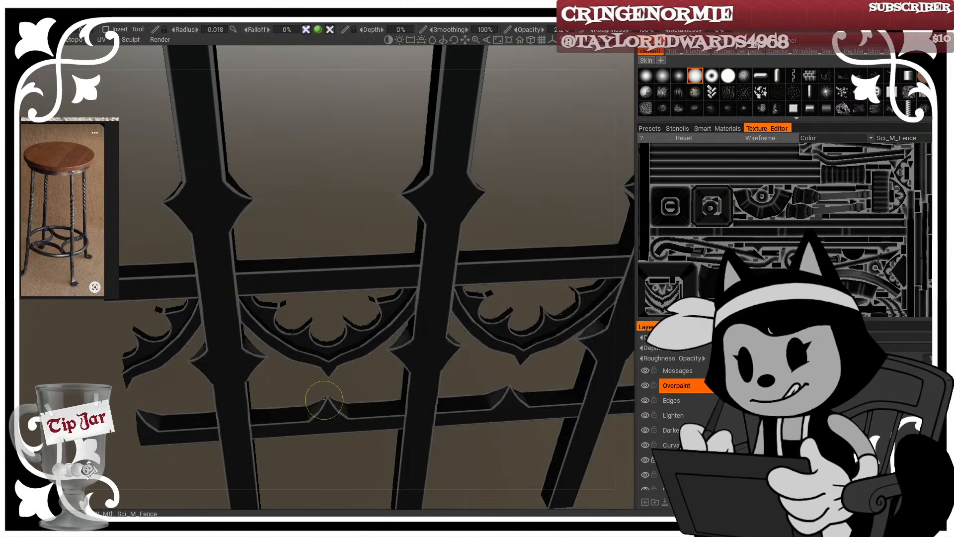
{"action": "mouse_move", "coordinate": [327, 376]}
{"action": "left_mouse_down"}
{"action": "mouse_move", "coordinate": [318, 372]}
{"action": "mouse_move", "coordinate": [359, 367]}
{"action": "left_mouse_up"}
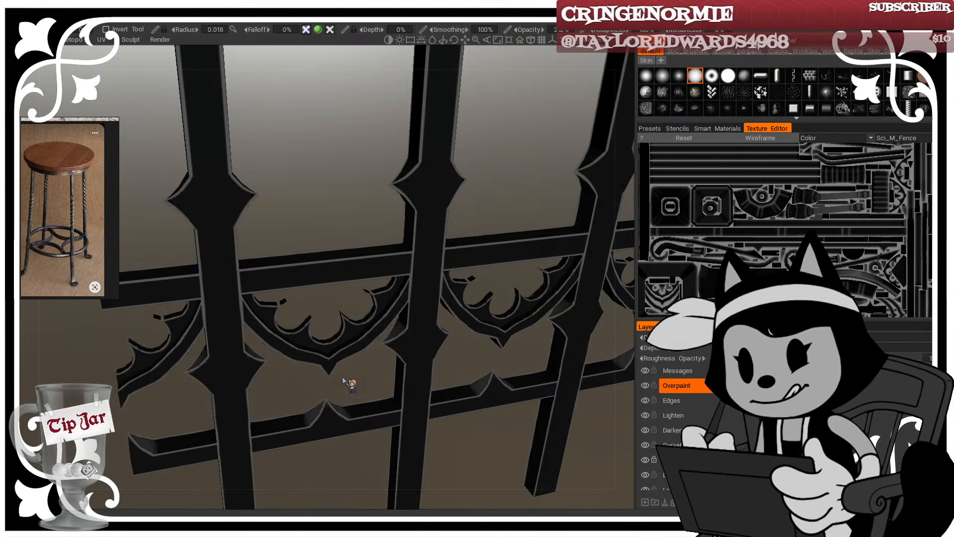
{"action": "mouse_move", "coordinate": [349, 384]}
{"action": "left_mouse_down", "text": "alt"}
{"action": "mouse_move", "coordinate": [334, 391]}
{"action": "mouse_move", "coordinate": [315, 372]}
{"action": "left_mouse_up", "text": "alt"}
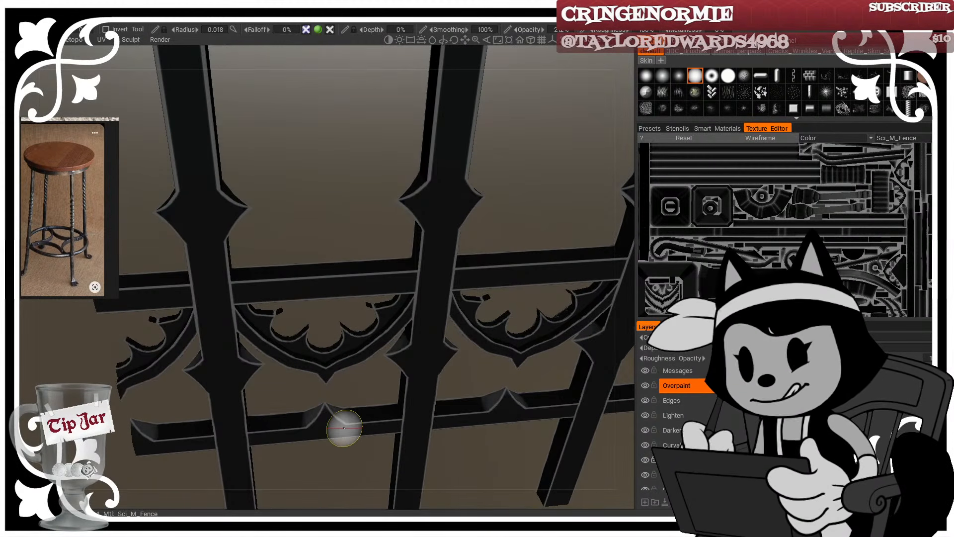
{"action": "middle_click_drag", "start_coordinate": [278, 216], "coordinate": [284, 240], "text": "alt"}
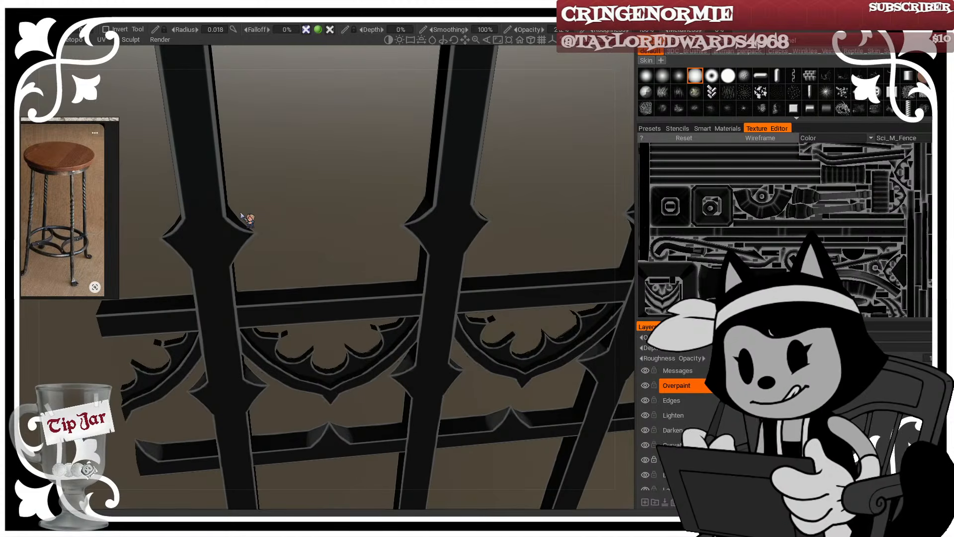
{"action": "left_click_drag", "start_coordinate": [309, 276], "coordinate": [319, 260], "text": "alt"}
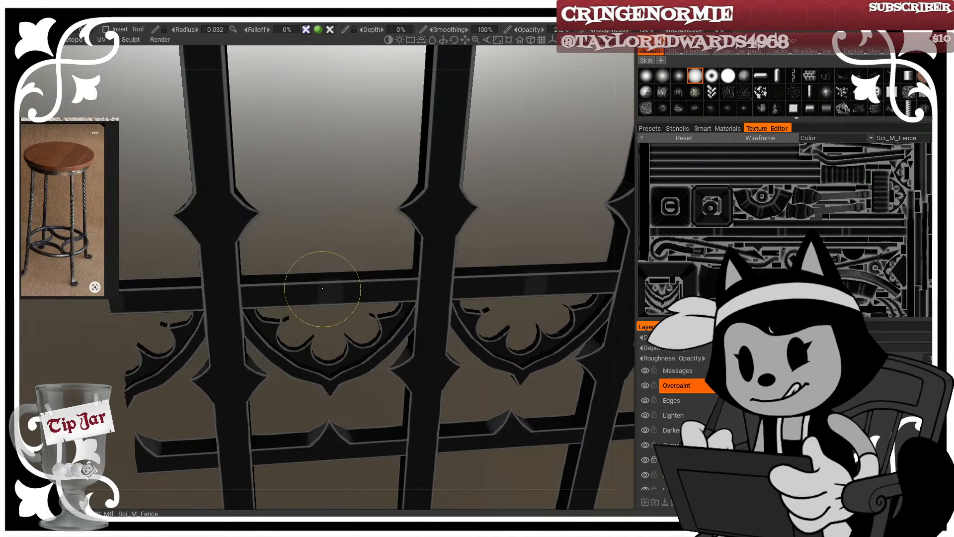
Step: Build up a tighter soft highlight at the middle of the fence rail above the lower scalloped ornaments with radius 0.016
{"action": "right_click_drag", "start_coordinate": [324, 296], "coordinate": [307, 296]}
{"action": "left_click_drag", "start_coordinate": [326, 290], "coordinate": [327, 307]}
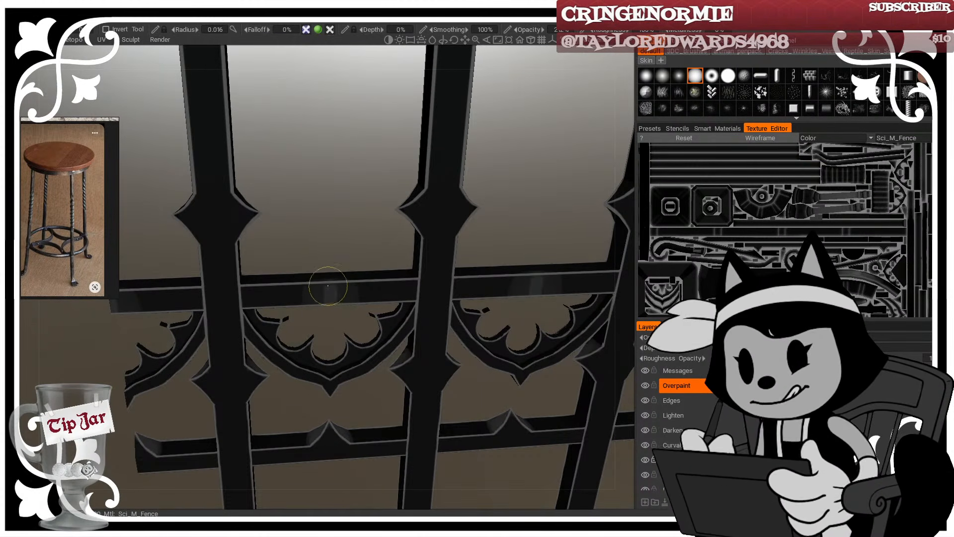
{"action": "left_click_drag", "start_coordinate": [338, 228], "coordinate": [309, 230], "text": "alt"}
{"action": "mouse_move", "coordinate": [338, 302]}
{"action": "left_mouse_down"}
{"action": "mouse_move", "coordinate": [313, 302]}
{"action": "mouse_move", "coordinate": [330, 286]}
{"action": "left_mouse_up"}
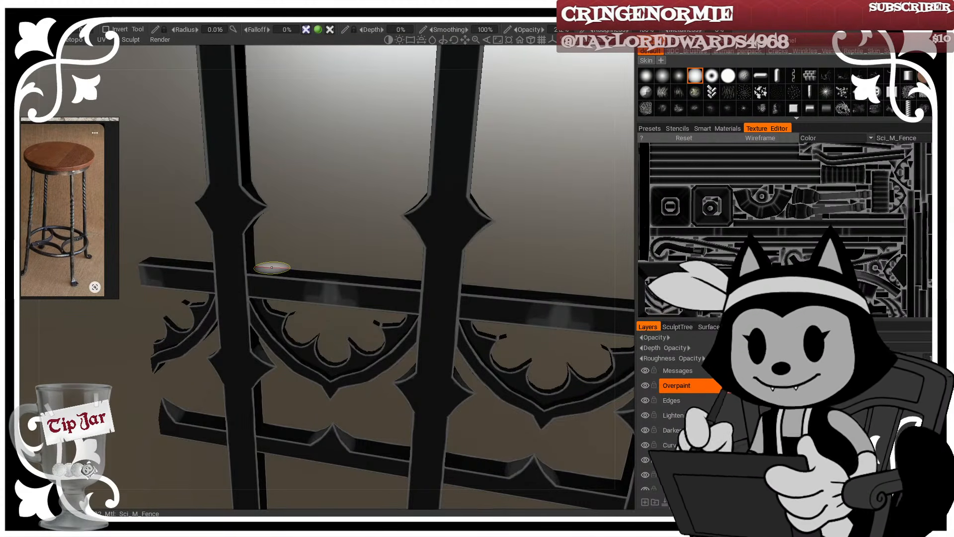
{"action": "left_click_drag", "start_coordinate": [387, 234], "coordinate": [388, 225]}
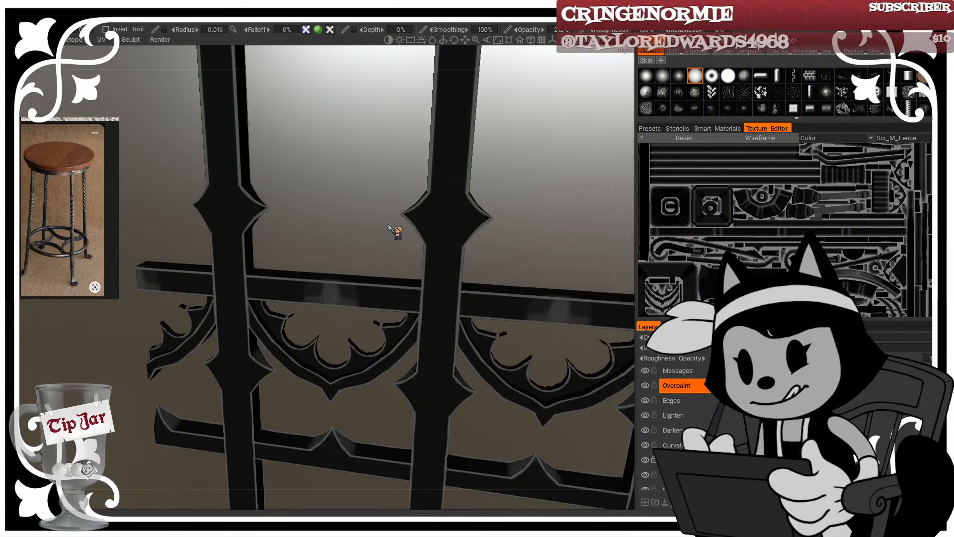
Step: Blend and widen the rail highlight above the scalloped ornaments, varying the brush radius between 0.018 and 0.054 and finishing at 0.043
{"action": "left_click_drag", "start_coordinate": [321, 246], "coordinate": [301, 280]}
{"action": "key", "text": "["}
{"action": "key", "text": "]"}
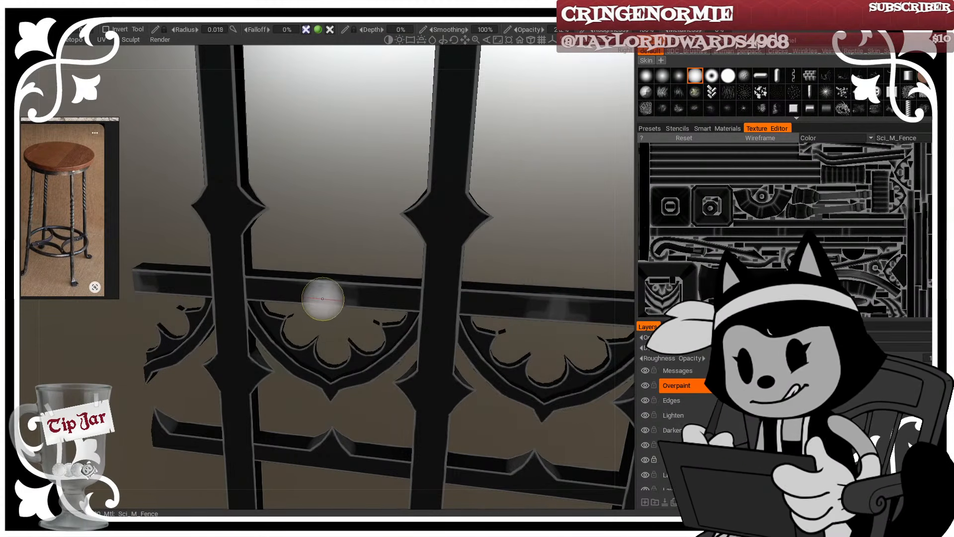
{"action": "key", "text": "]"}
{"action": "key", "text": "]"}
{"action": "key", "text": "]"}
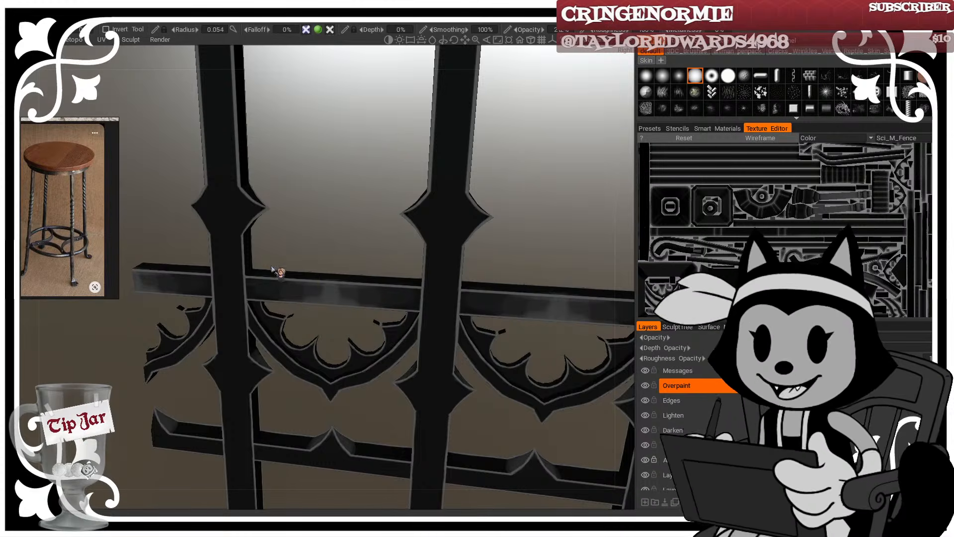
{"action": "mouse_move", "coordinate": [334, 238]}
{"action": "left_mouse_down"}
{"action": "mouse_move", "coordinate": [330, 249]}
{"action": "mouse_move", "coordinate": [319, 223]}
{"action": "left_mouse_up"}
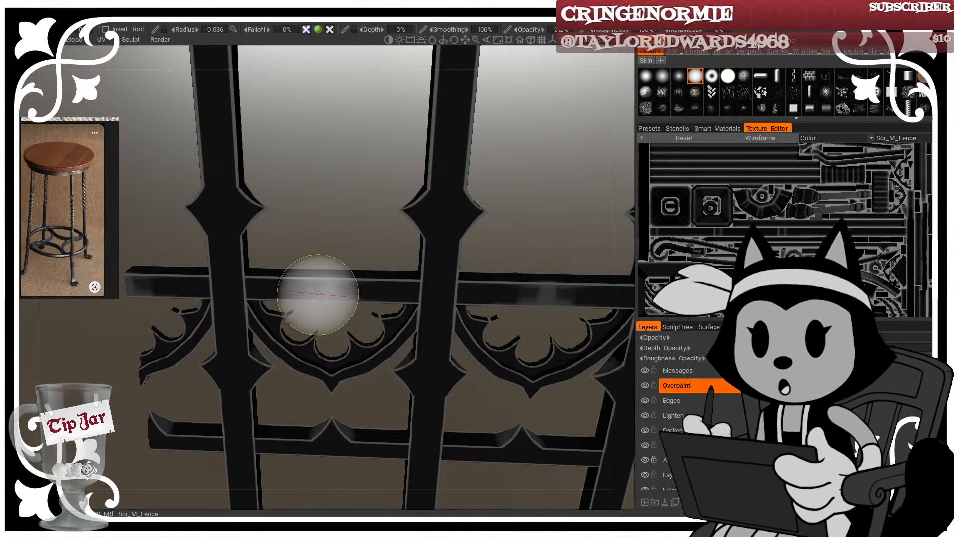
{"action": "key", "text": "bracketright"}
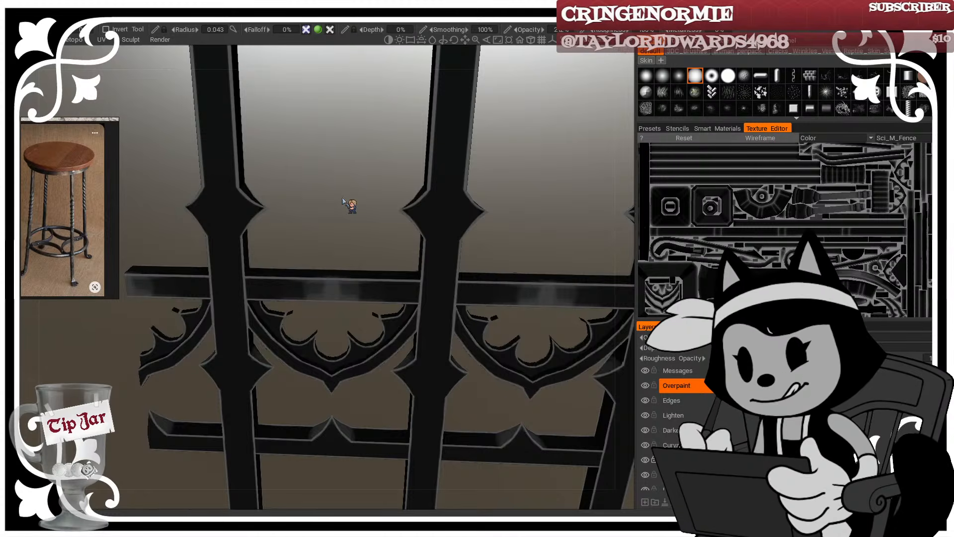
{"action": "left_click_drag", "start_coordinate": [343, 201], "coordinate": [372, 401]}
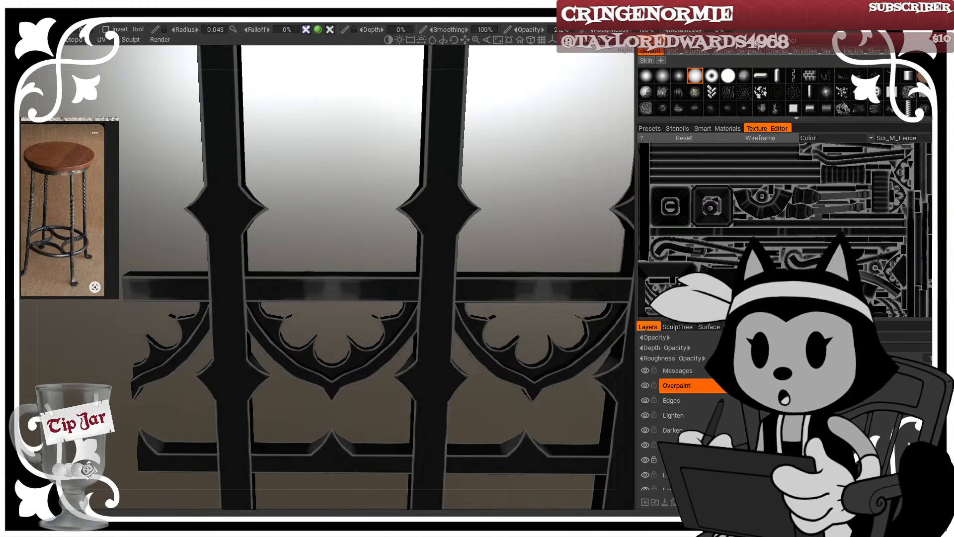
Step: Paint soft highlights on the pointed tip and lower curve of the scalloped ornament, using brush radii of 0.016, 0.020 and 0.013
{"action": "middle_click_drag", "start_coordinate": [397, 328], "coordinate": [386, 279]}
{"action": "scroll", "coordinate": [358, 290], "scroll_direction": "up", "scroll_amount": 2}
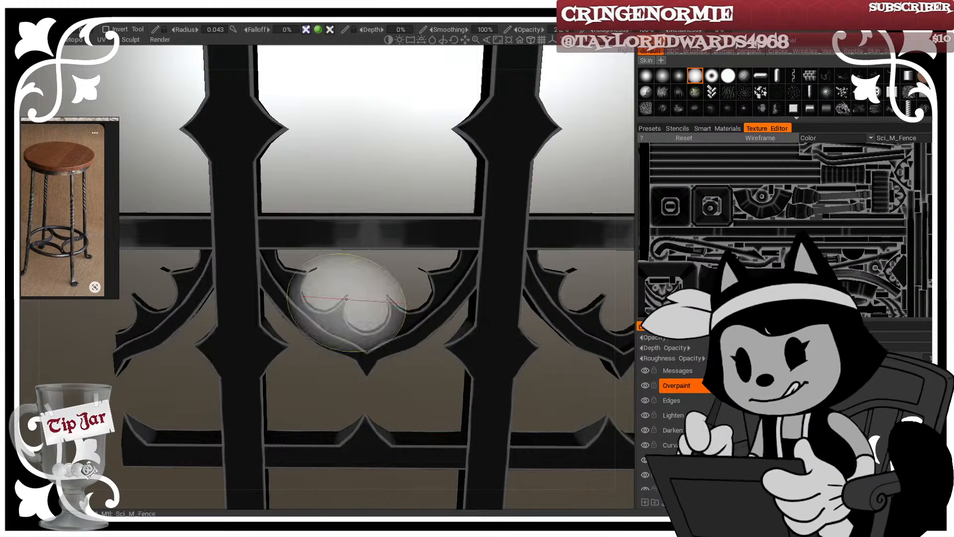
{"action": "left_click_drag", "start_coordinate": [351, 302], "coordinate": [346, 272]}
{"action": "right_click_drag", "start_coordinate": [352, 360], "coordinate": [319, 340]}
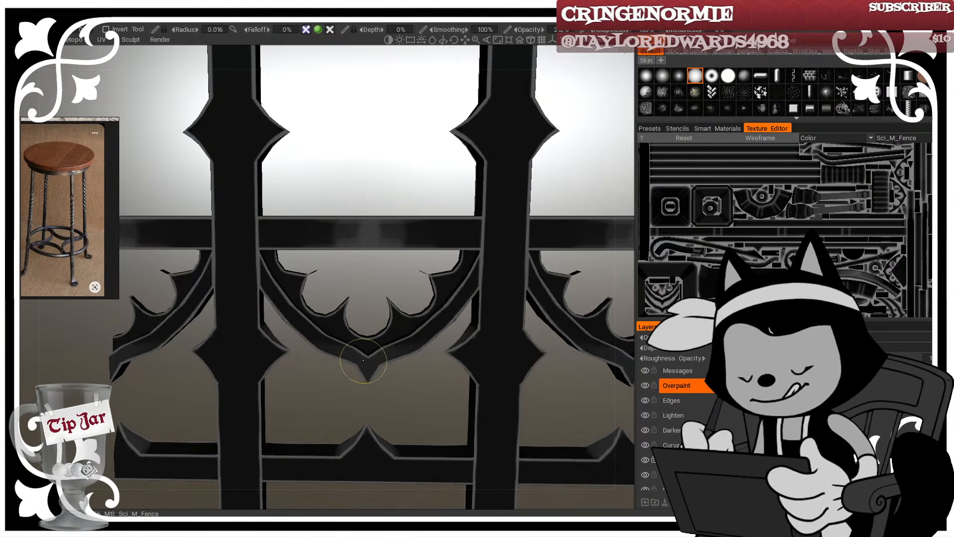
{"action": "mouse_move", "coordinate": [364, 361]}
{"action": "right_mouse_down"}
{"action": "mouse_move", "coordinate": [365, 341]}
{"action": "mouse_move", "coordinate": [376, 371]}
{"action": "right_mouse_up"}
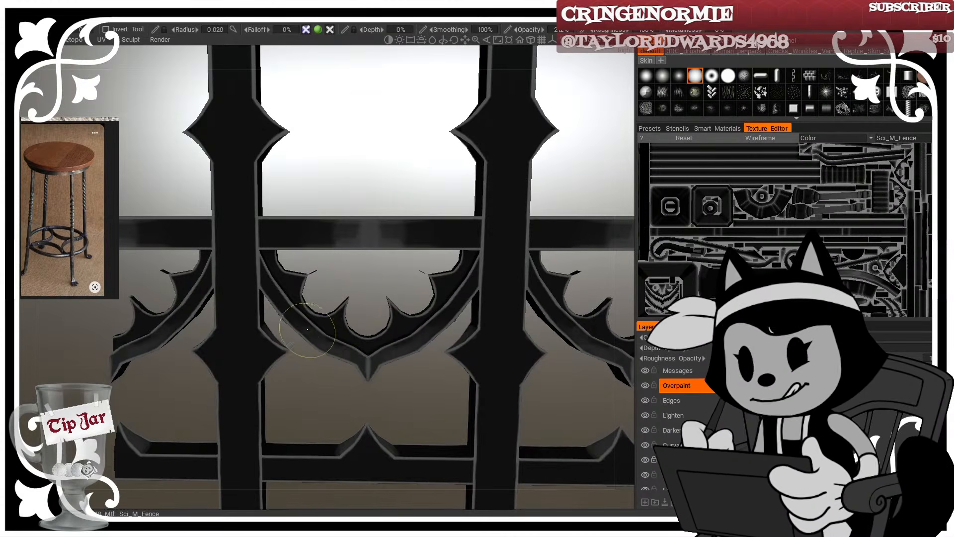
{"action": "left_click_drag", "start_coordinate": [294, 319], "coordinate": [353, 352]}
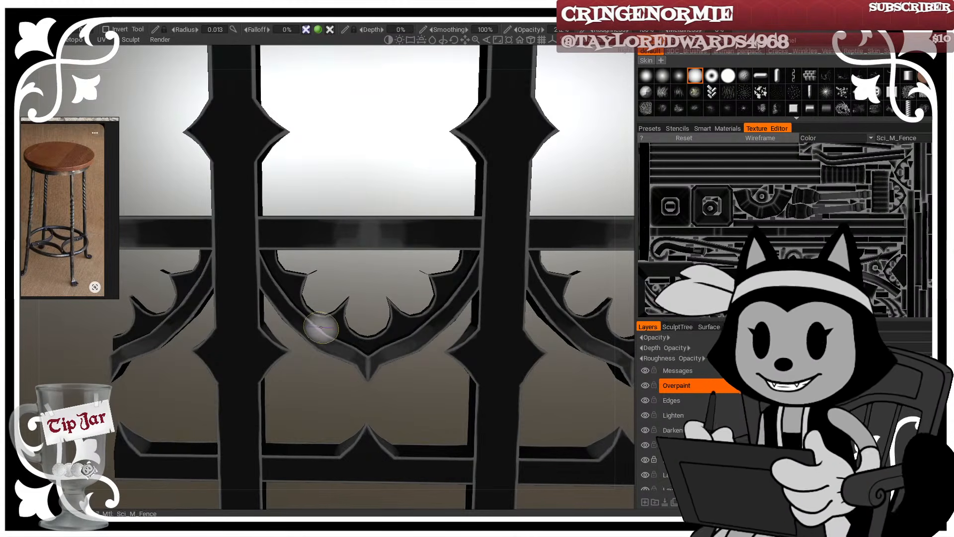
Step: Paint thin crease highlights below the peaks of the bottom rail and across the lower barbs of the fence posts with a very small brush
{"action": "mouse_move", "coordinate": [343, 352]}
{"action": "left_mouse_down", "text": "shift"}
{"action": "mouse_move", "coordinate": [354, 359]}
{"action": "mouse_move", "coordinate": [328, 345]}
{"action": "mouse_move", "coordinate": [366, 367]}
{"action": "left_mouse_up", "text": "shift"}
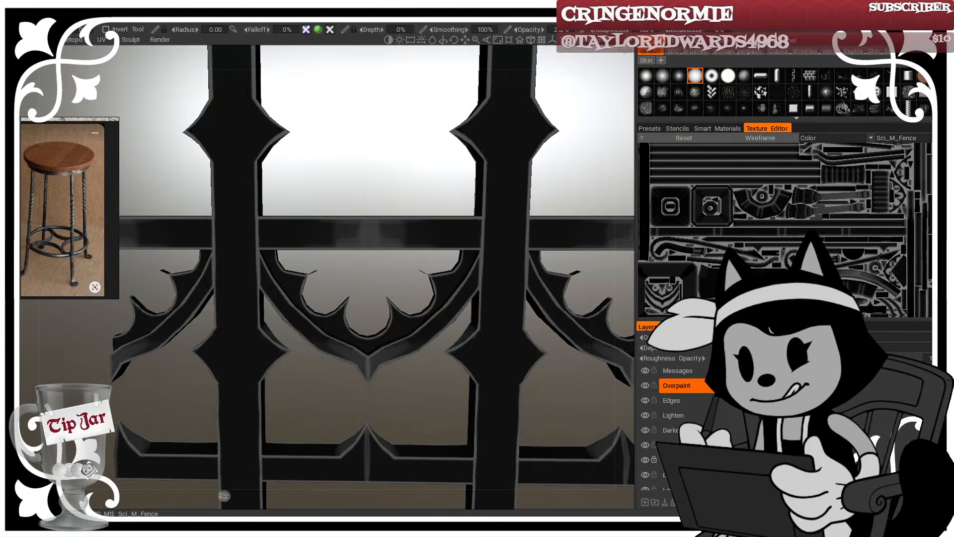
{"action": "middle_click_drag", "start_coordinate": [238, 458], "coordinate": [349, 396]}
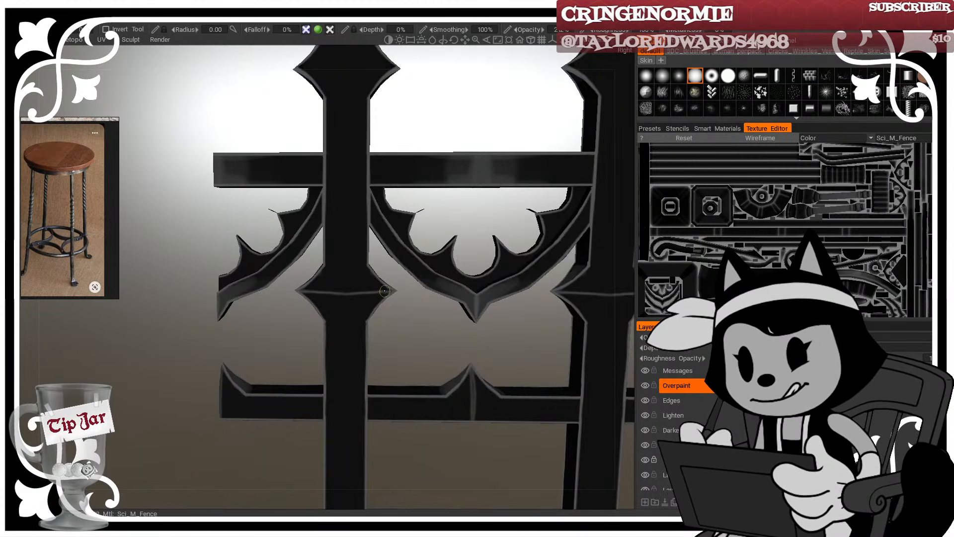
{"action": "scroll", "coordinate": [401, 373], "scroll_direction": "down", "scroll_amount": 8}
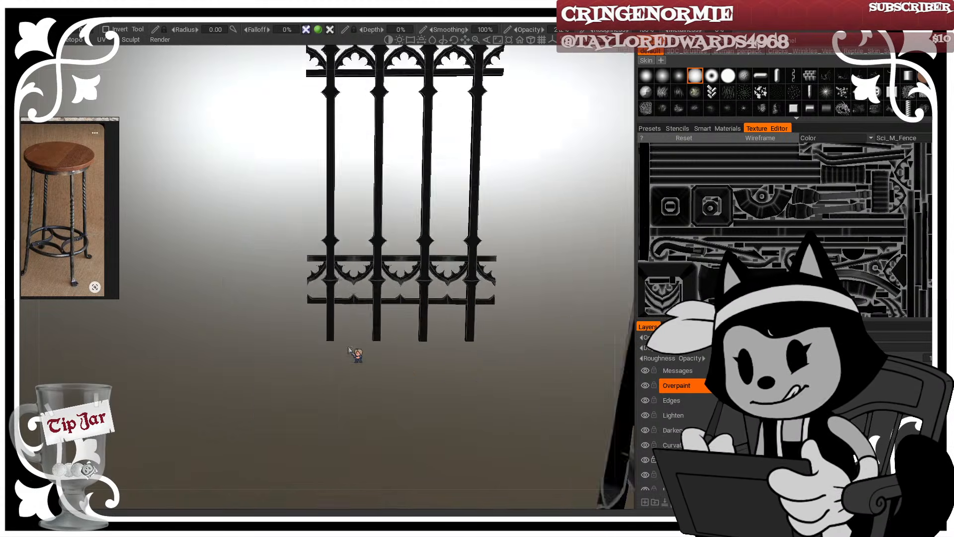
Step: Brush soft grey highlights onto the post collars between the fence's two lower rails
{"action": "left_click_drag", "start_coordinate": [349, 251], "coordinate": [356, 284], "text": "alt"}
{"action": "scroll", "coordinate": [382, 249], "scroll_direction": "up", "scroll_amount": 5}
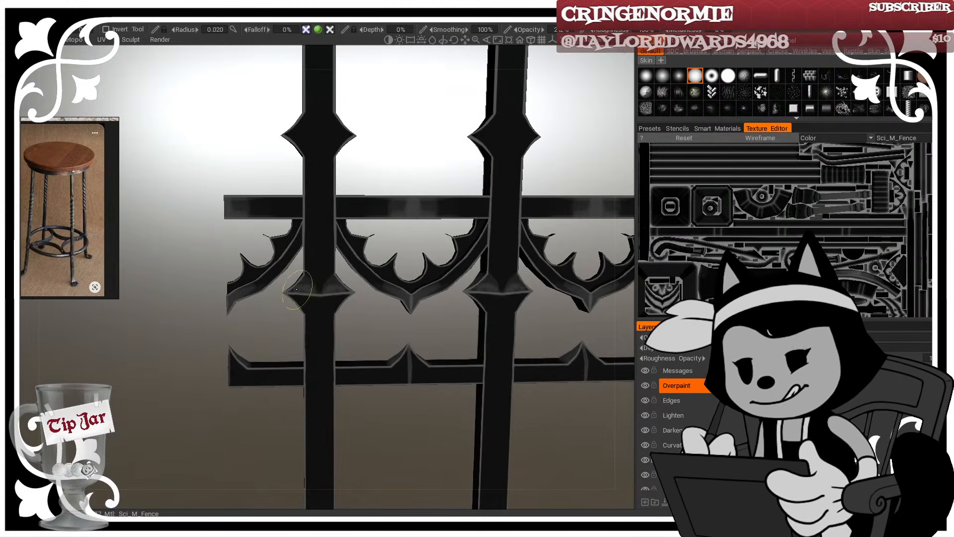
{"action": "mouse_move", "coordinate": [292, 290]}
{"action": "left_mouse_down"}
{"action": "mouse_move", "coordinate": [368, 291]}
{"action": "mouse_move", "coordinate": [294, 292]}
{"action": "mouse_move", "coordinate": [316, 289]}
{"action": "left_mouse_up"}
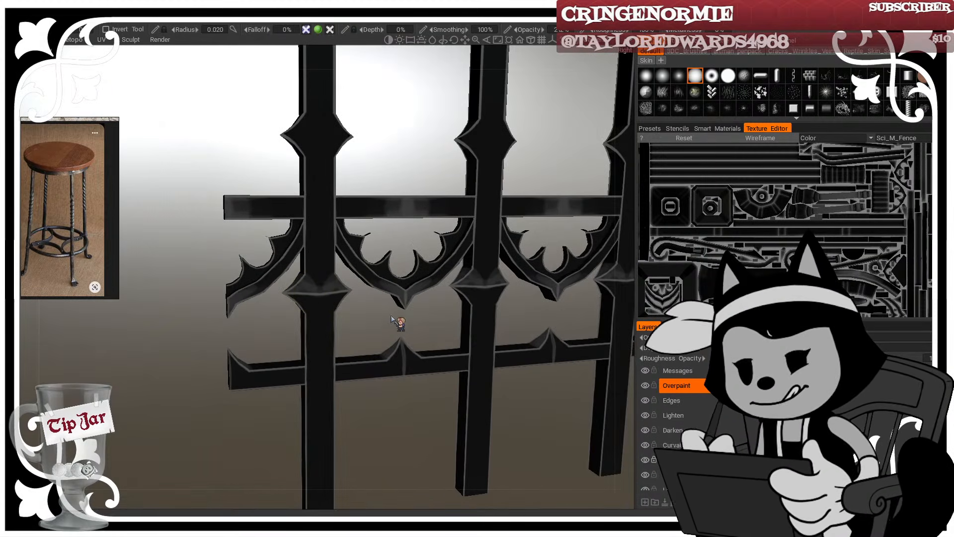
Step: Paint a light ridge line across the post collars above the lower rails and shade their upper facets with a finer brush
{"action": "left_click_drag", "start_coordinate": [398, 323], "coordinate": [367, 268], "text": "alt"}
{"action": "key", "text": "["}
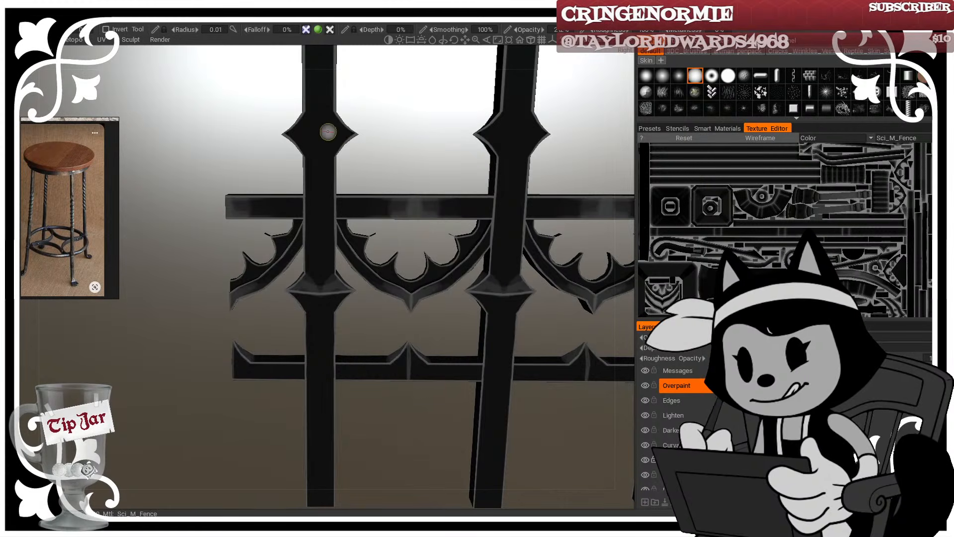
{"action": "mouse_move", "coordinate": [287, 134]}
{"action": "left_mouse_down"}
{"action": "mouse_move", "coordinate": [354, 134]}
{"action": "mouse_move", "coordinate": [334, 128]}
{"action": "left_mouse_up"}
{"action": "key", "text": "]"}
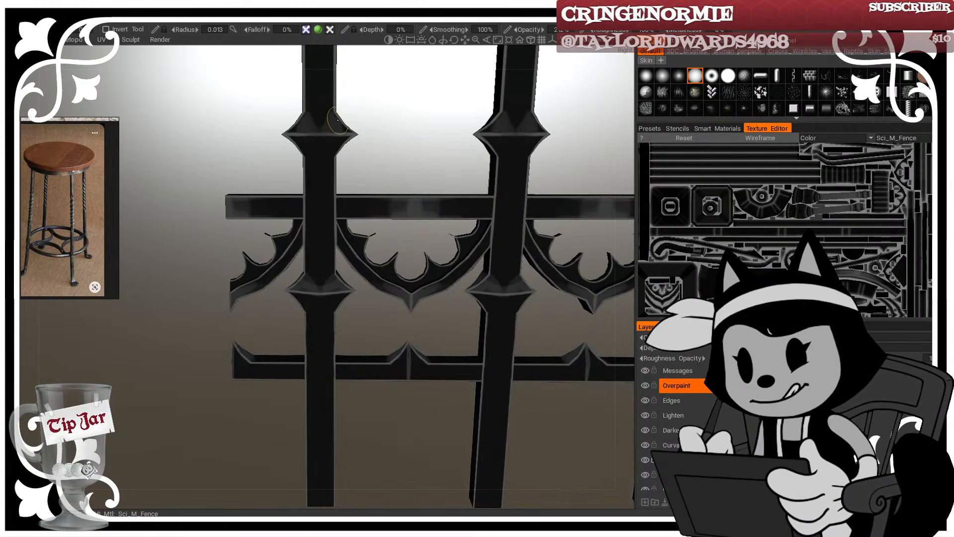
{"action": "left_click_drag", "start_coordinate": [399, 131], "coordinate": [370, 146]}
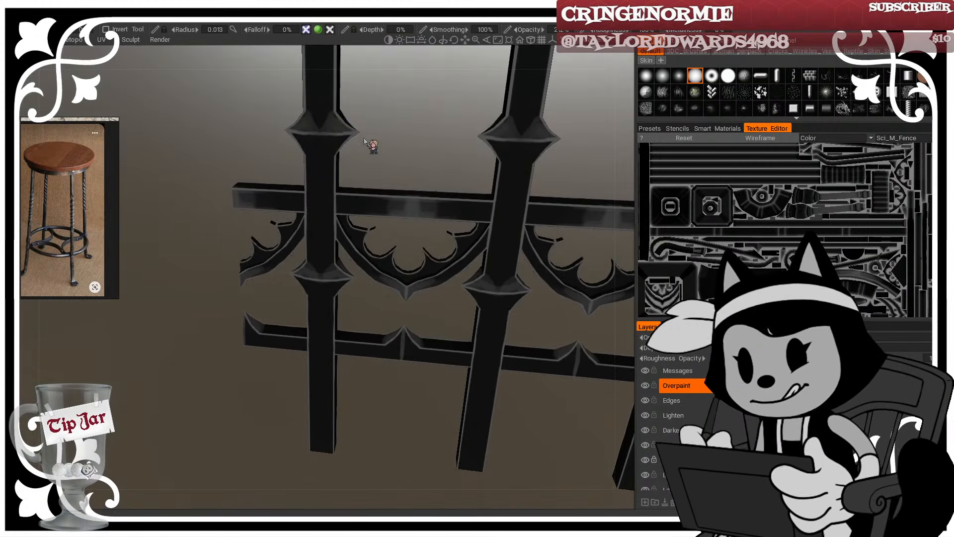
Step: Shade the facets on both sides of the ridge on the bottom rail's pointed ornaments
{"action": "key", "text": "]"}
{"action": "scroll", "coordinate": [447, 209], "scroll_direction": "down", "scroll_amount": 8}
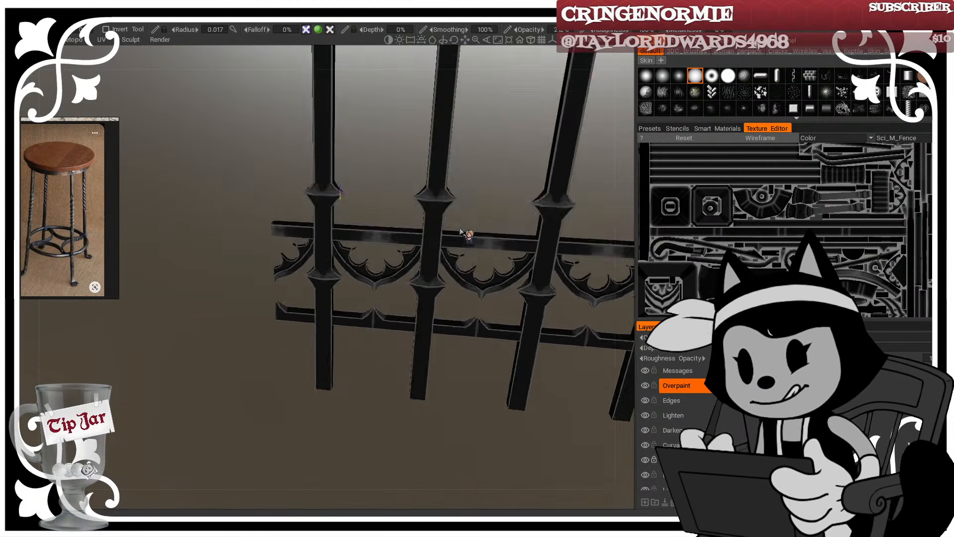
{"action": "left_click_drag", "start_coordinate": [460, 228], "coordinate": [390, 192]}
{"action": "scroll", "coordinate": [423, 233], "scroll_direction": "up", "scroll_amount": 8}
{"action": "left_click_drag", "start_coordinate": [420, 237], "coordinate": [400, 233]}
{"action": "left_click_drag", "start_coordinate": [425, 340], "coordinate": [421, 328]}
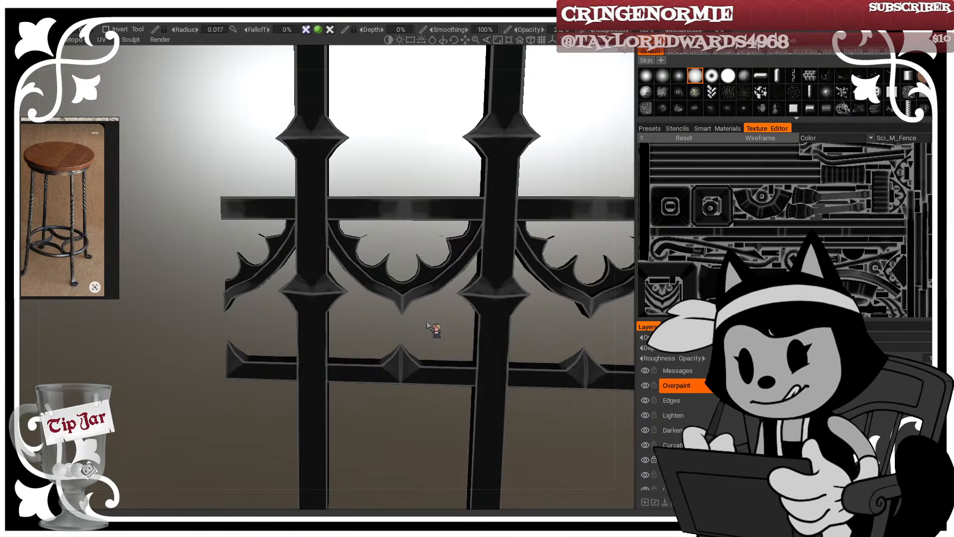
{"action": "right_click_drag", "start_coordinate": [401, 361], "coordinate": [396, 361]}
{"action": "left_click_drag", "start_coordinate": [401, 351], "coordinate": [401, 379]}
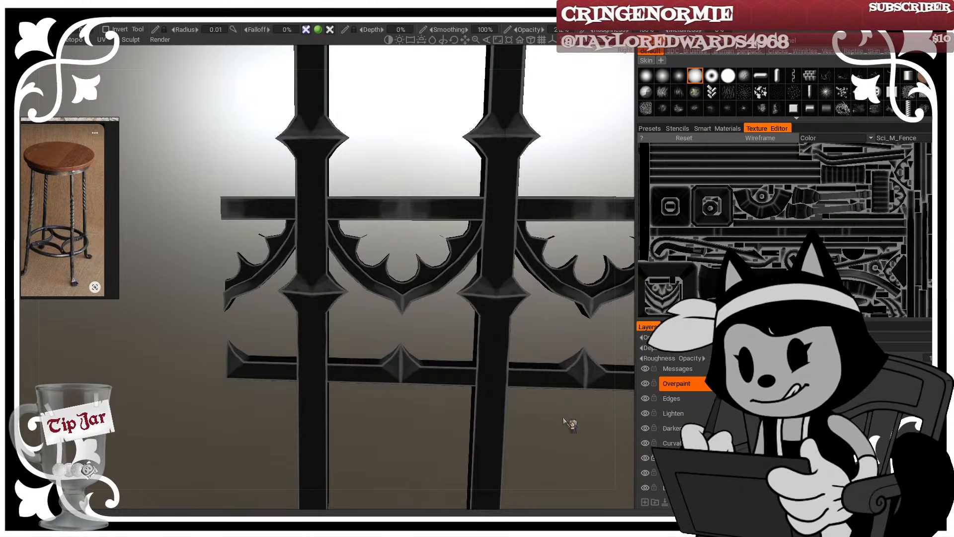
Step: Brush soft highlights onto the scalloped arches hanging between the lower posts, using a brush radius of 0.014
{"action": "middle_click_drag", "start_coordinate": [433, 222], "coordinate": [427, 281]}
{"action": "right_click_drag", "start_coordinate": [416, 235], "coordinate": [436, 232]}
{"action": "middle_click_drag", "start_coordinate": [436, 227], "coordinate": [420, 217]}
{"action": "mouse_move", "coordinate": [385, 358]}
{"action": "right_mouse_down"}
{"action": "mouse_move", "coordinate": [396, 360]}
{"action": "mouse_move", "coordinate": [382, 351]}
{"action": "right_mouse_up"}
{"action": "left_click_drag", "start_coordinate": [399, 306], "coordinate": [390, 283]}
{"action": "mouse_move", "coordinate": [380, 342]}
{"action": "right_mouse_down"}
{"action": "mouse_move", "coordinate": [392, 345]}
{"action": "mouse_move", "coordinate": [378, 357]}
{"action": "mouse_move", "coordinate": [385, 372]}
{"action": "right_mouse_up"}
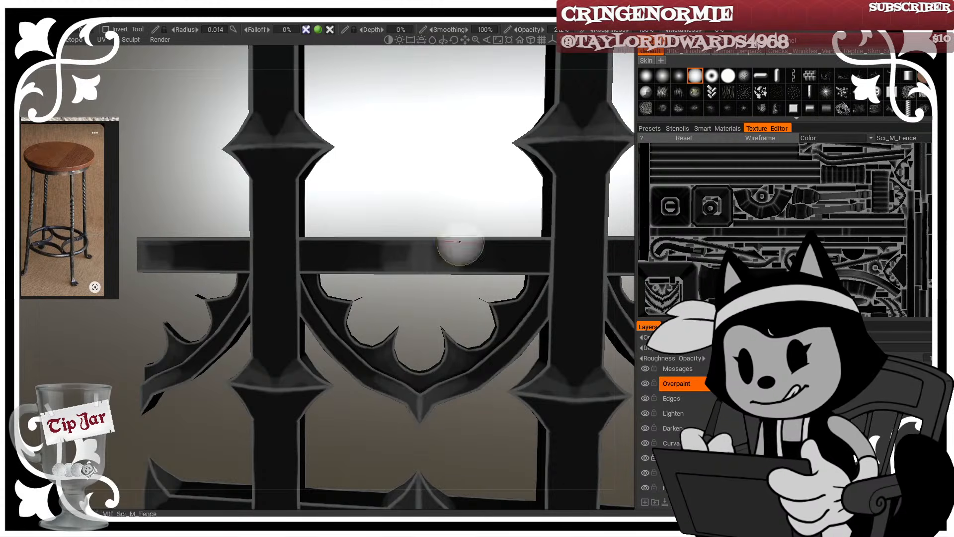
Step: Paint a thin light ridge line across the post collars just below the upper arches' rail
{"action": "middle_click_drag", "start_coordinate": [449, 189], "coordinate": [472, 261]}
{"action": "right_click_drag", "start_coordinate": [472, 261], "coordinate": [411, 243]}
{"action": "middle_click_drag", "start_coordinate": [362, 178], "coordinate": [371, 305]}
{"action": "middle_click_drag", "start_coordinate": [379, 221], "coordinate": [381, 308]}
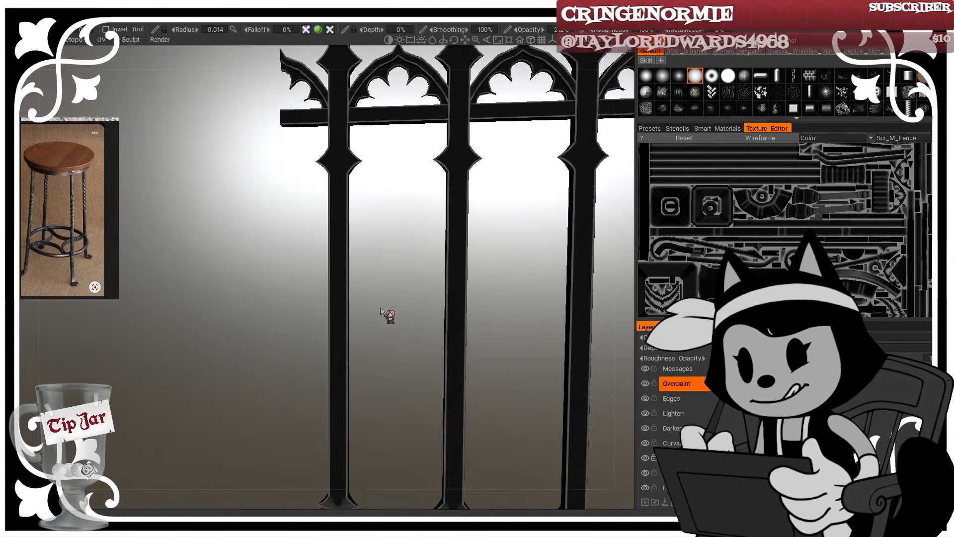
{"action": "left_click_drag", "start_coordinate": [381, 308], "coordinate": [393, 233]}
{"action": "right_click_drag", "start_coordinate": [393, 232], "coordinate": [401, 196]}
{"action": "middle_click_drag", "start_coordinate": [401, 196], "coordinate": [403, 319]}
{"action": "right_click_drag", "start_coordinate": [352, 278], "coordinate": [348, 280]}
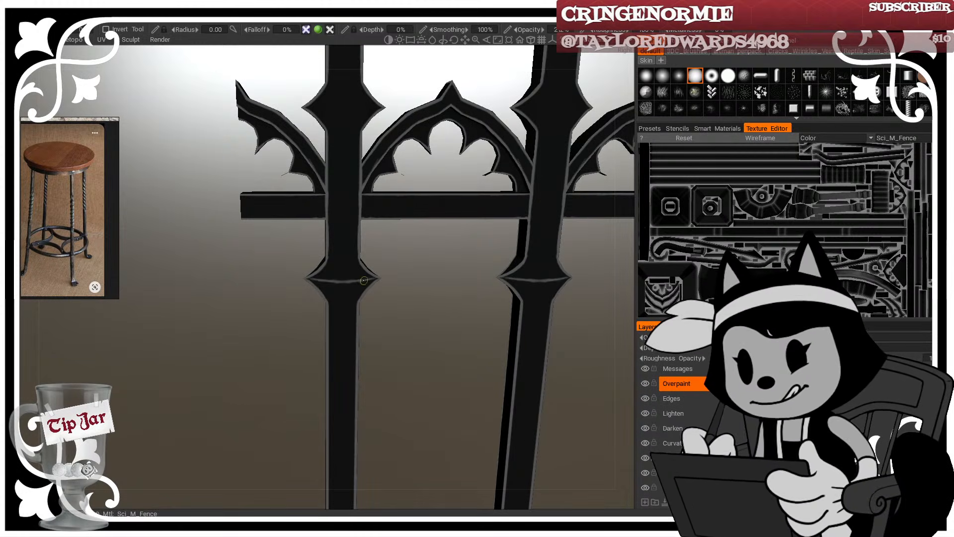
{"action": "mouse_move", "coordinate": [383, 277]}
{"action": "left_mouse_down"}
{"action": "mouse_move", "coordinate": [373, 270]}
{"action": "mouse_move", "coordinate": [380, 293]}
{"action": "left_mouse_up"}
Step: Shade the upper facets of the collars below the upper arches' rail, using brush radii of 0.022 and 0.016
{"action": "right_click_drag", "start_coordinate": [361, 258], "coordinate": [366, 258]}
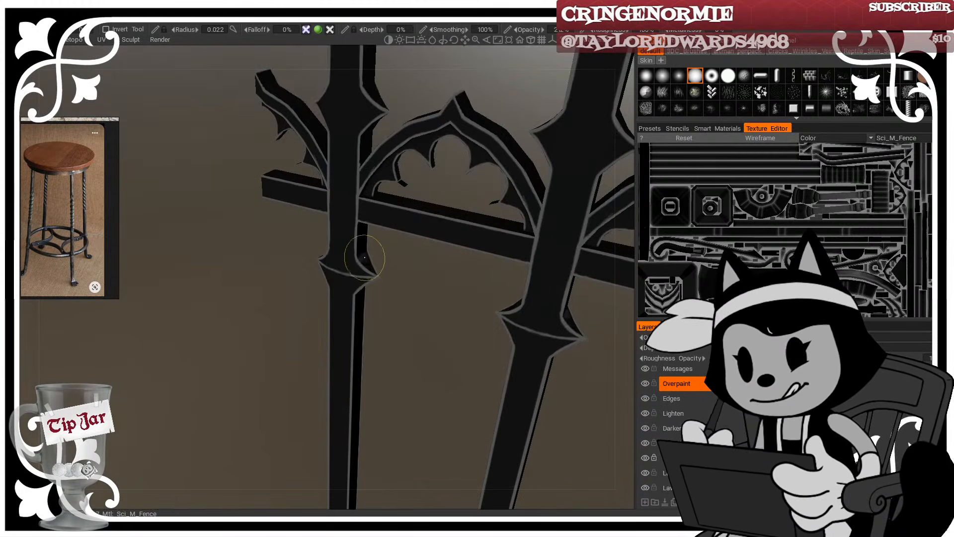
{"action": "mouse_move", "coordinate": [365, 258]}
{"action": "left_mouse_down"}
{"action": "mouse_move", "coordinate": [376, 274]}
{"action": "mouse_move", "coordinate": [394, 243]}
{"action": "mouse_move", "coordinate": [350, 268]}
{"action": "mouse_move", "coordinate": [358, 264]}
{"action": "left_mouse_up"}
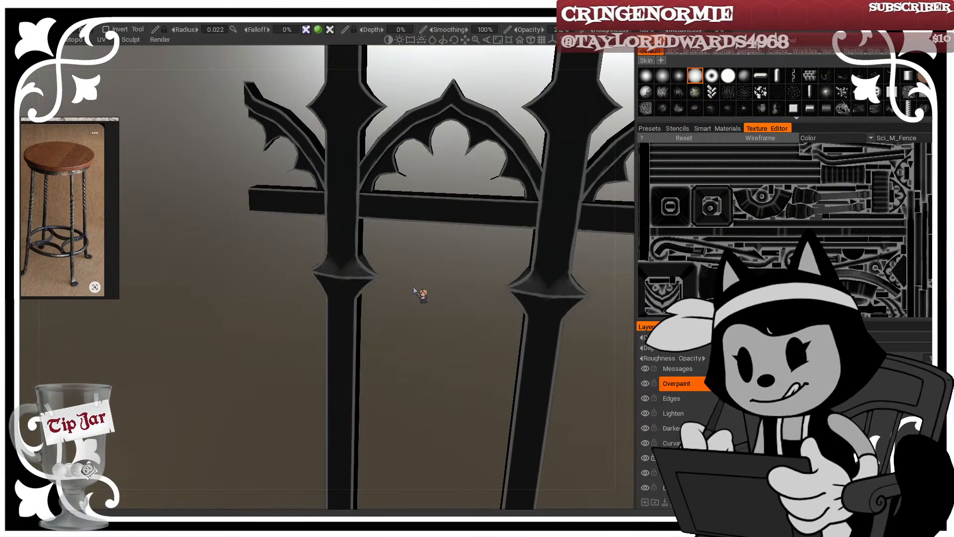
{"action": "left_click_drag", "start_coordinate": [419, 294], "coordinate": [416, 279]}
{"action": "right_click_drag", "start_coordinate": [363, 268], "coordinate": [352, 268]}
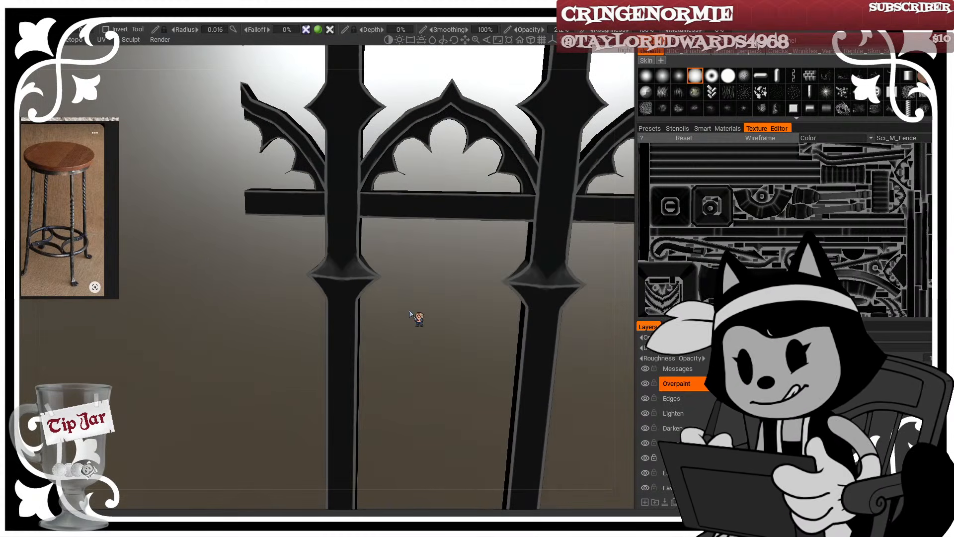
Step: Touch up the highlights on the front and side facets of the post collars above the lower rails
{"action": "left_click_drag", "start_coordinate": [411, 314], "coordinate": [423, 135]}
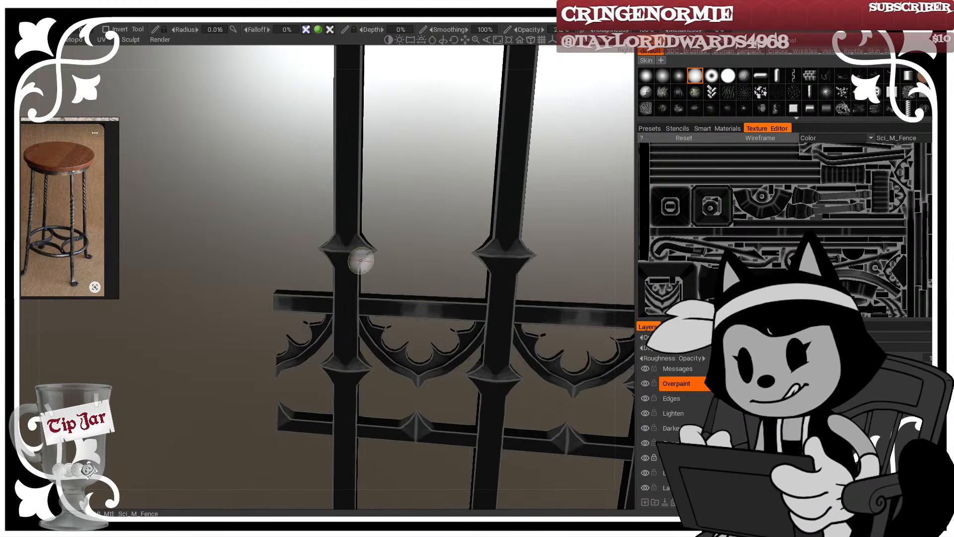
{"action": "left_click_drag", "start_coordinate": [518, 302], "coordinate": [366, 238]}
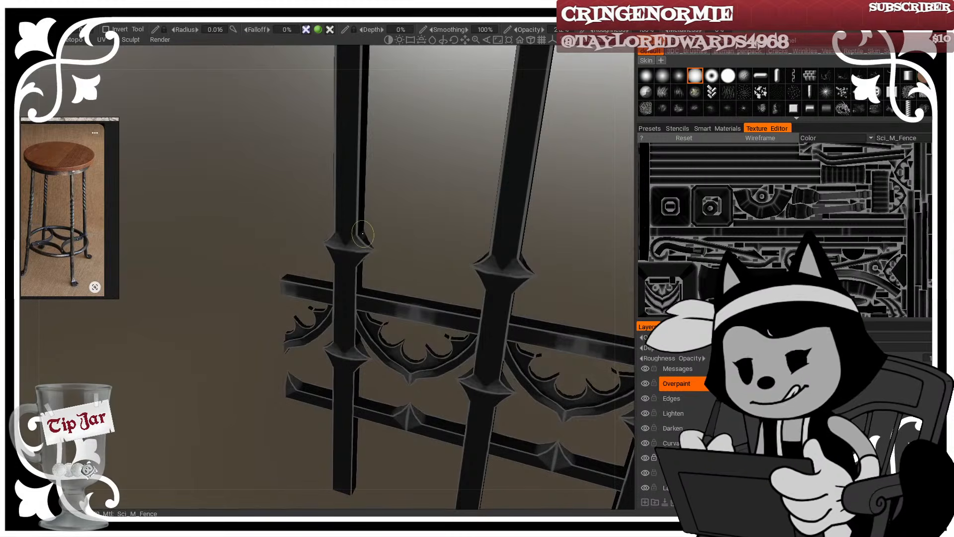
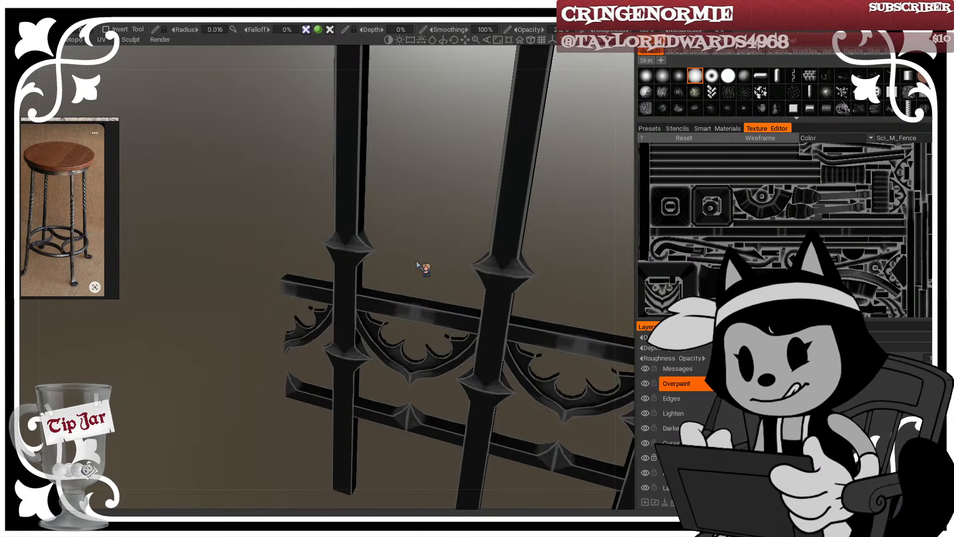
{"action": "left_click_drag", "start_coordinate": [267, 249], "coordinate": [265, 239]}
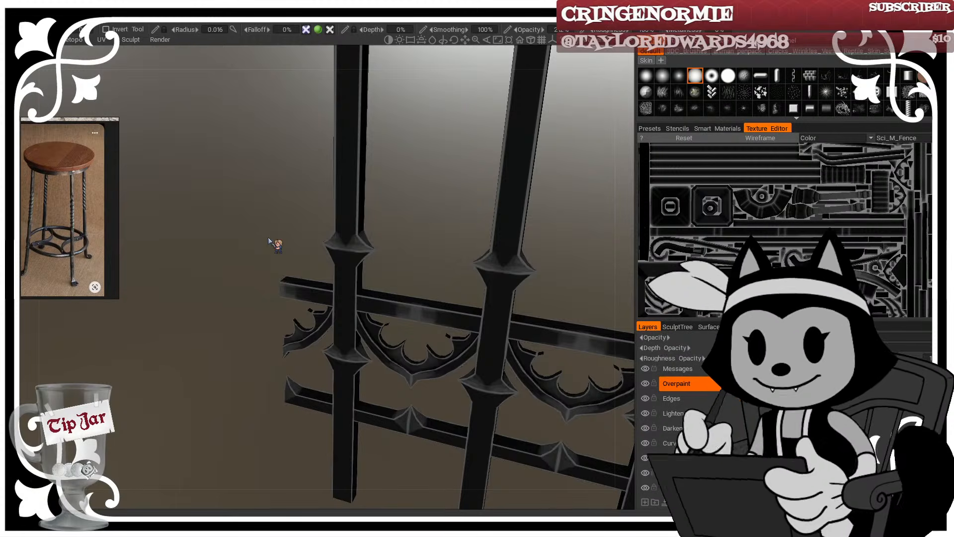
{"action": "left_click_drag", "start_coordinate": [413, 257], "coordinate": [449, 219]}
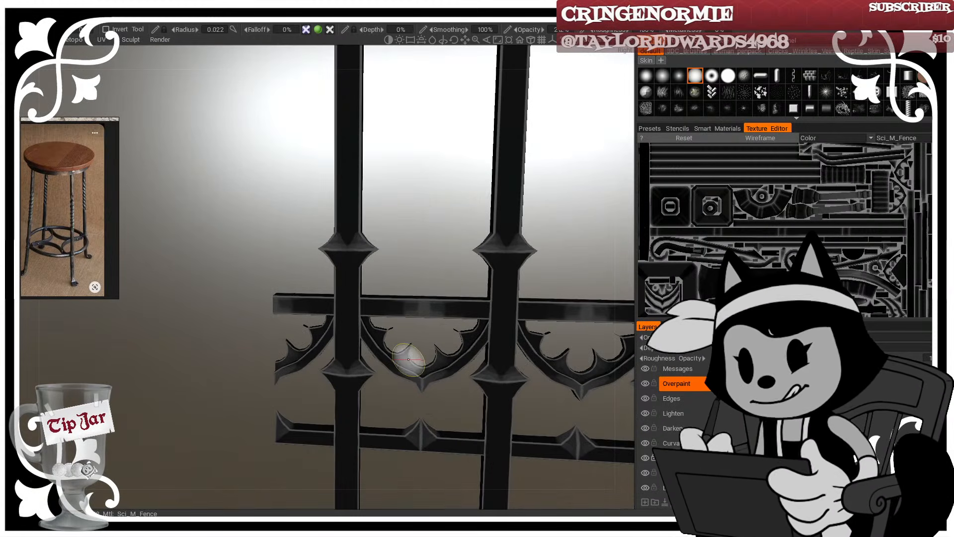
Step: Paint a thin light ridge line across the post collars beside the tips of the upper arches
{"action": "scroll", "coordinate": [336, 194], "scroll_direction": "down", "scroll_amount": 10}
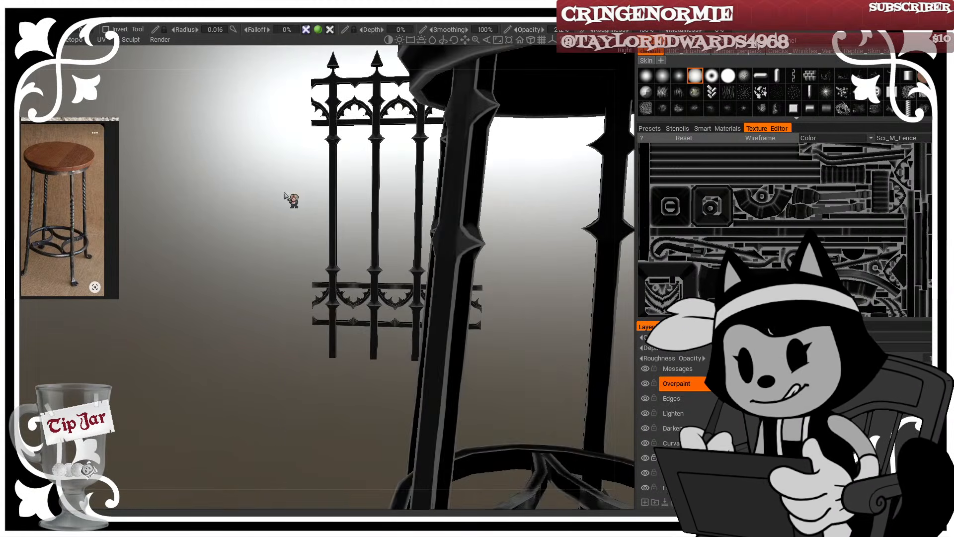
{"action": "scroll", "coordinate": [304, 313], "scroll_direction": "up", "scroll_amount": 10}
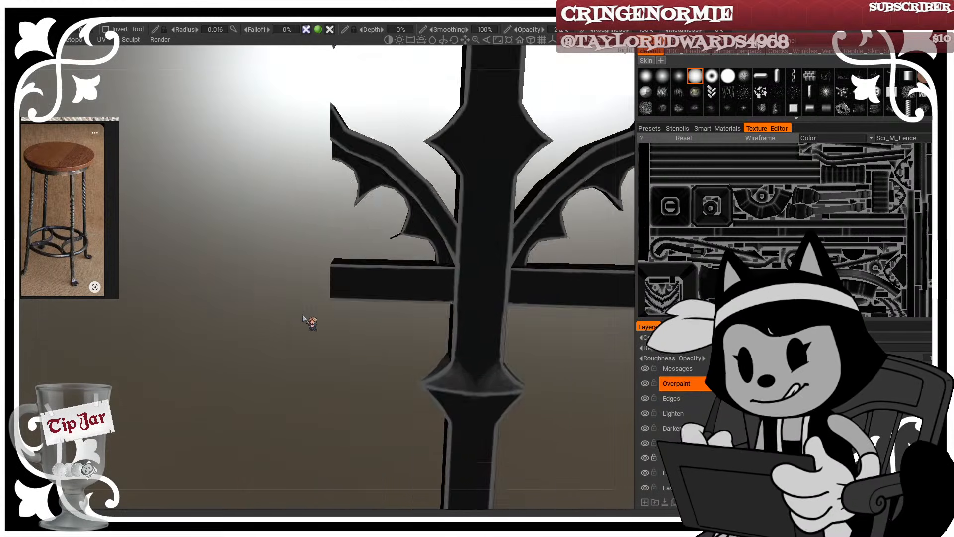
{"action": "scroll", "coordinate": [129, 302], "scroll_direction": "down", "scroll_amount": 1}
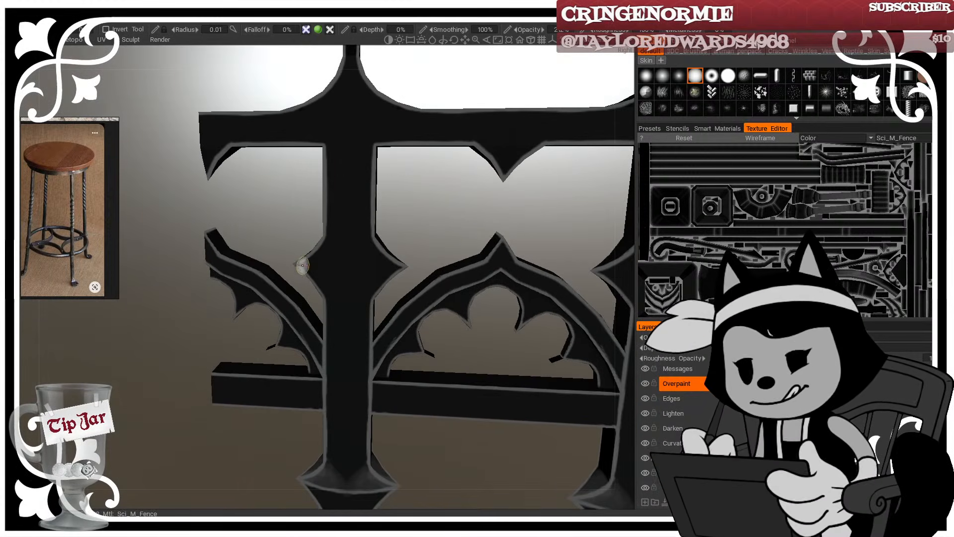
{"action": "left_click_drag", "start_coordinate": [308, 264], "coordinate": [402, 267]}
{"action": "left_click_drag", "start_coordinate": [438, 232], "coordinate": [446, 208]}
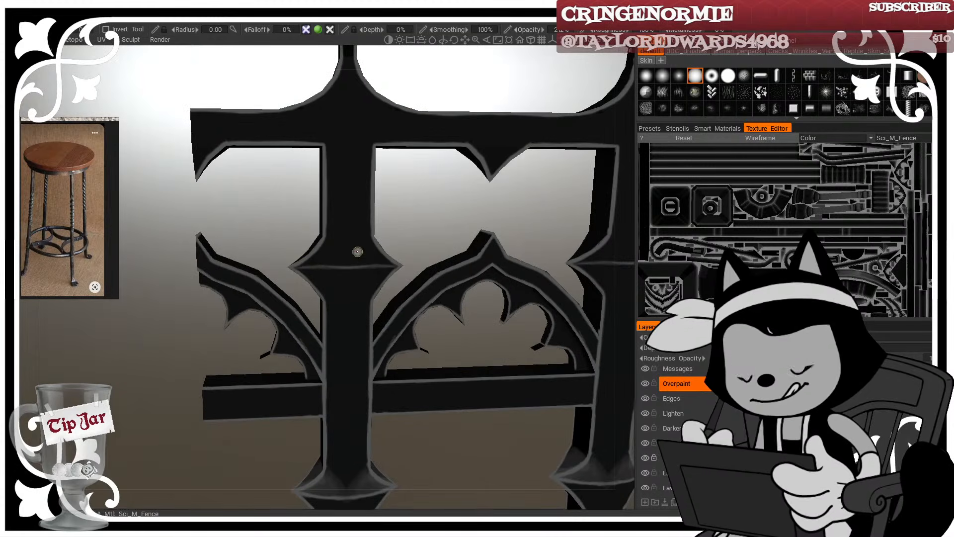
{"action": "left_click_drag", "start_coordinate": [300, 267], "coordinate": [361, 270]}
Step: Shade the upper facets of the post collars beside the upper arches with a brush radius of 0.014
{"action": "right_click_drag", "start_coordinate": [345, 226], "coordinate": [359, 226]}
{"action": "mouse_move", "coordinate": [326, 262]}
{"action": "left_mouse_down"}
{"action": "mouse_move", "coordinate": [329, 234]}
{"action": "mouse_move", "coordinate": [327, 248]}
{"action": "mouse_move", "coordinate": [342, 260]}
{"action": "mouse_move", "coordinate": [321, 257]}
{"action": "left_mouse_up"}
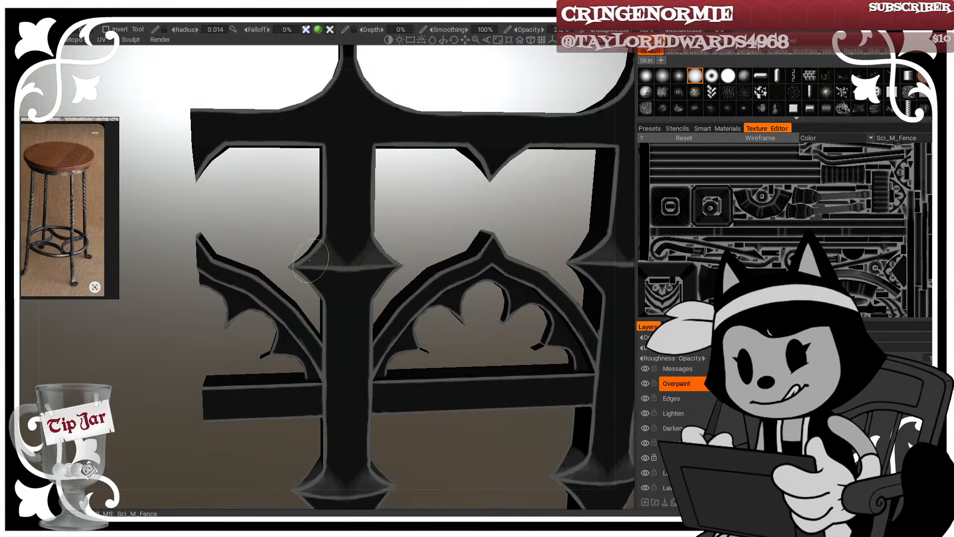
{"action": "mouse_move", "coordinate": [391, 234]}
{"action": "left_mouse_down"}
{"action": "mouse_move", "coordinate": [343, 237]}
{"action": "mouse_move", "coordinate": [326, 224]}
{"action": "left_mouse_up"}
Step: Brush broad grey highlights along the front face of the rail beneath the upper arches
{"action": "mouse_move", "coordinate": [398, 320]}
{"action": "right_mouse_down"}
{"action": "mouse_move", "coordinate": [407, 321]}
{"action": "mouse_move", "coordinate": [399, 311]}
{"action": "right_mouse_up"}
{"action": "right_click_drag", "start_coordinate": [366, 405], "coordinate": [372, 394]}
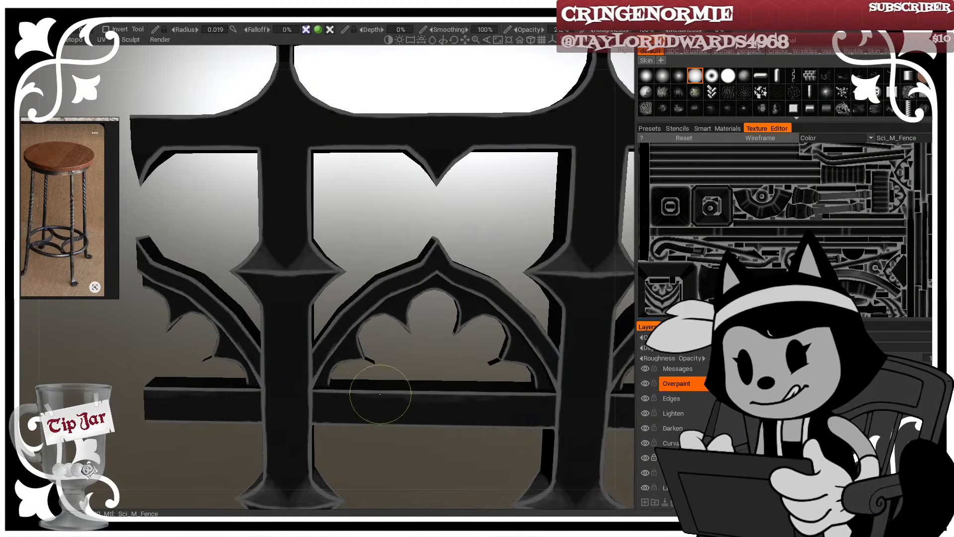
{"action": "left_click_drag", "start_coordinate": [426, 390], "coordinate": [432, 420]}
{"action": "mouse_move", "coordinate": [430, 420]}
{"action": "right_mouse_down"}
{"action": "mouse_move", "coordinate": [387, 422]}
{"action": "mouse_move", "coordinate": [388, 390]}
{"action": "right_mouse_up"}
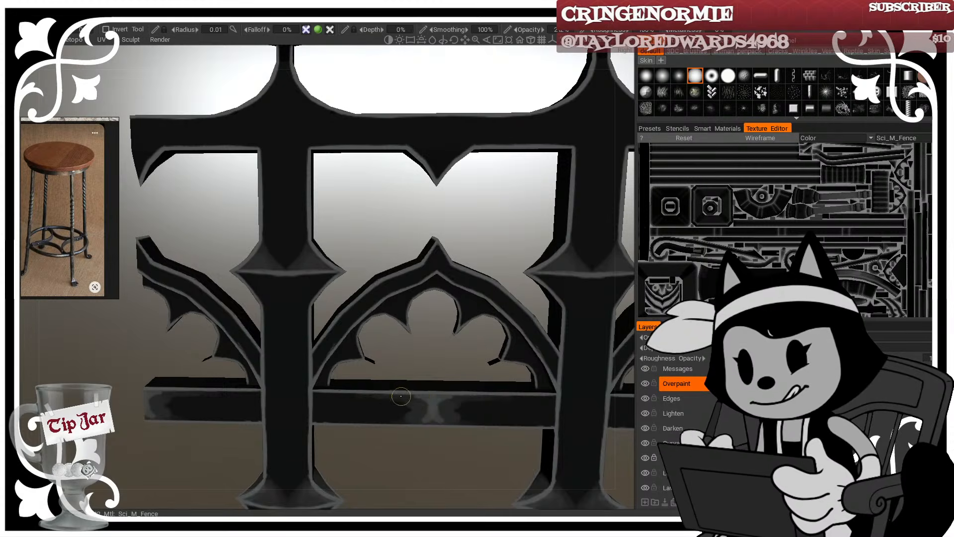
Step: Refine and blend the highlights around the middle of the rail beneath the upper arches, varying the brush radius up to 0.037
{"action": "right_click_drag", "start_coordinate": [433, 413], "coordinate": [427, 421]}
{"action": "left_click_drag", "start_coordinate": [436, 422], "coordinate": [385, 424]}
{"action": "right_click_drag", "start_coordinate": [438, 415], "coordinate": [462, 413]}
{"action": "right_click_drag", "start_coordinate": [351, 414], "coordinate": [381, 401]}
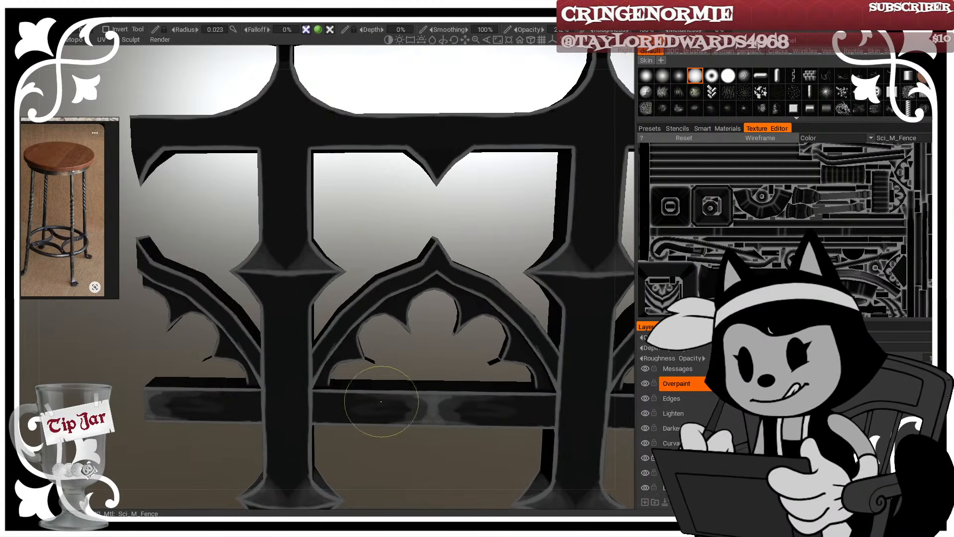
{"action": "left_click_drag", "start_coordinate": [398, 407], "coordinate": [426, 422]}
{"action": "right_click_drag", "start_coordinate": [389, 399], "coordinate": [411, 403]}
{"action": "left_click_drag", "start_coordinate": [417, 412], "coordinate": [394, 422]}
{"action": "right_click_drag", "start_coordinate": [376, 410], "coordinate": [380, 411]}
{"action": "right_click_drag", "start_coordinate": [432, 426], "coordinate": [434, 426]}
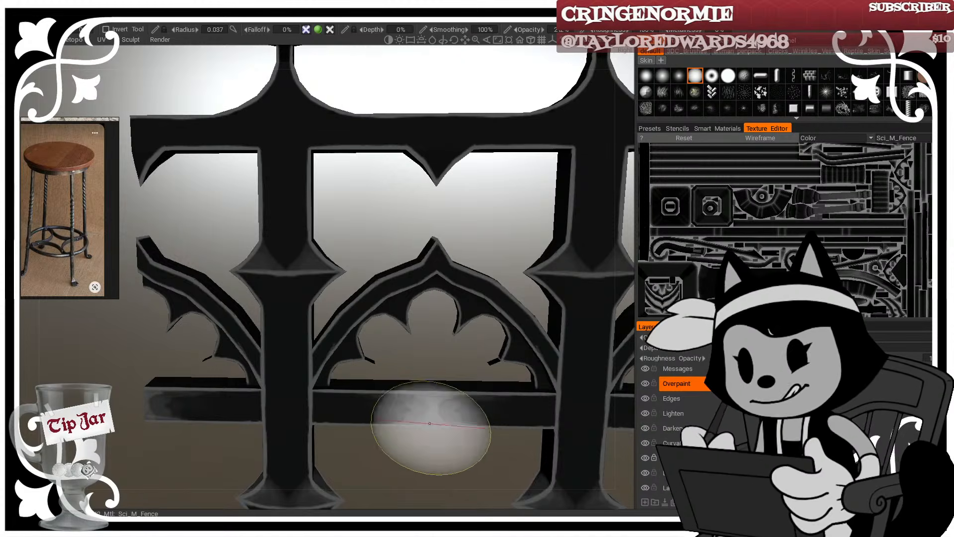
Step: Paint a light vertical ridge at the upper arch's apex and shade beside it with a brush radius of 0.013
{"action": "left_click_drag", "start_coordinate": [430, 419], "coordinate": [423, 370], "text": "alt"}
{"action": "right_click_drag", "start_coordinate": [372, 407], "coordinate": [365, 407]}
{"action": "mouse_move", "coordinate": [366, 407]}
{"action": "left_mouse_down", "text": "alt"}
{"action": "mouse_move", "coordinate": [426, 371]}
{"action": "mouse_move", "coordinate": [422, 342]}
{"action": "left_mouse_up", "text": "alt"}
{"action": "right_click_drag", "start_coordinate": [443, 249], "coordinate": [435, 249]}
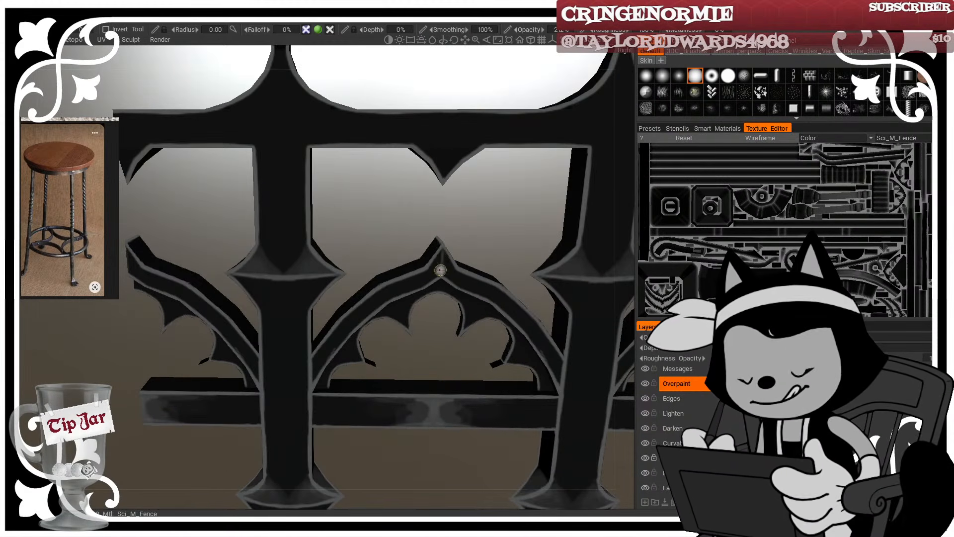
{"action": "left_click_drag", "start_coordinate": [442, 259], "coordinate": [441, 245]}
{"action": "right_click_drag", "start_coordinate": [423, 268], "coordinate": [432, 268]}
{"action": "left_click_drag", "start_coordinate": [415, 275], "coordinate": [424, 269]}
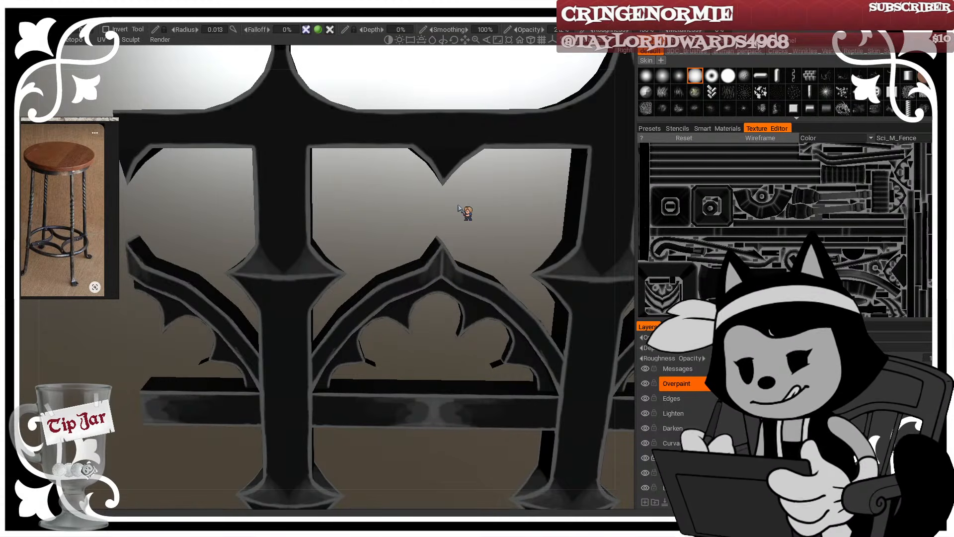
Step: Paint a vertical ridge line down the top rail's downward point and shade its side facets with a brush radius of 0.015
{"action": "middle_click_drag", "start_coordinate": [502, 149], "coordinate": [488, 192]}
{"action": "right_click_drag", "start_coordinate": [442, 162], "coordinate": [434, 163]}
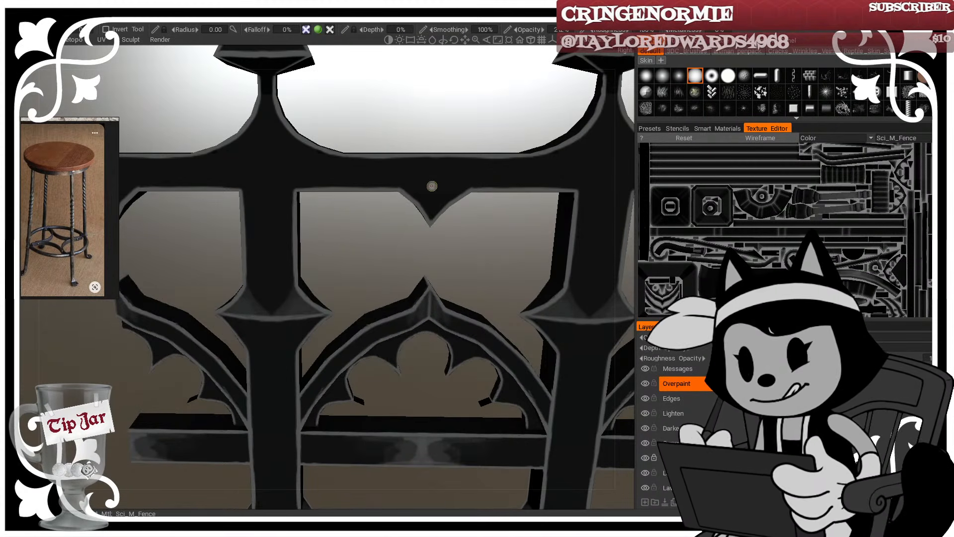
{"action": "left_click_drag", "start_coordinate": [433, 205], "coordinate": [436, 168]}
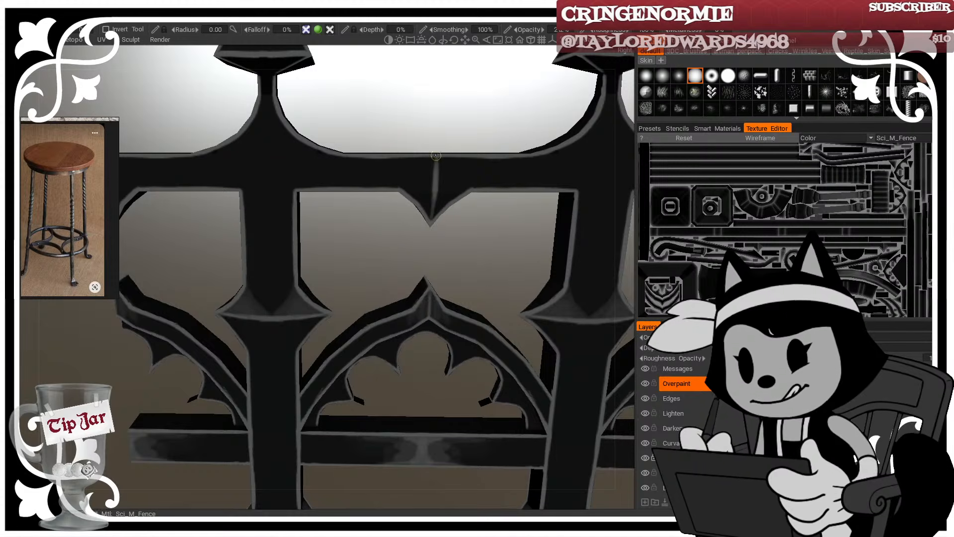
{"action": "key", "text": "bracketright"}
{"action": "left_click_drag", "start_coordinate": [407, 179], "coordinate": [431, 178]}
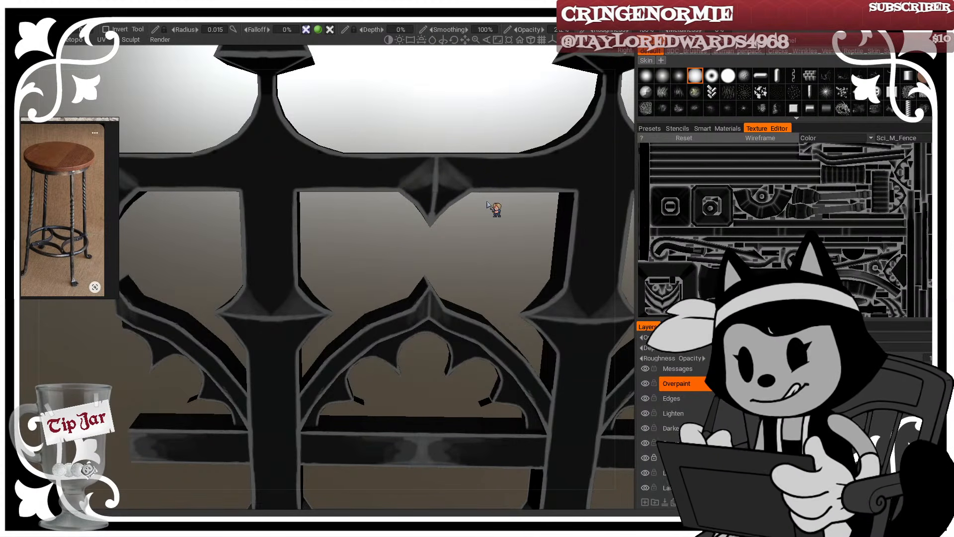
Step: Undo the last two shading strokes on the top rail's point and rework it with a brush radius of 0.012
{"action": "middle_click_drag", "start_coordinate": [446, 145], "coordinate": [442, 258]}
{"action": "key", "text": "ctrl+z"}
{"action": "key", "text": "ctrl+z"}
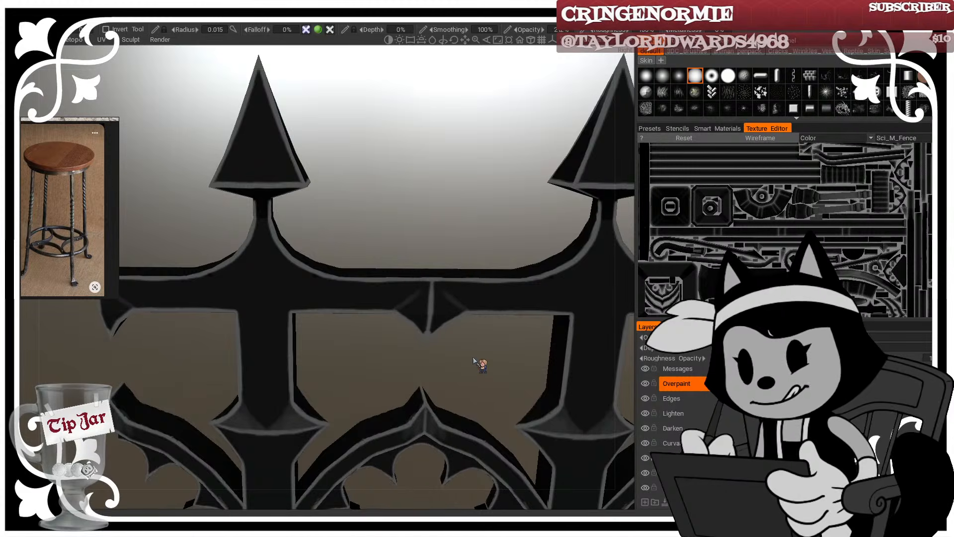
{"action": "key", "text": "bracketleft"}
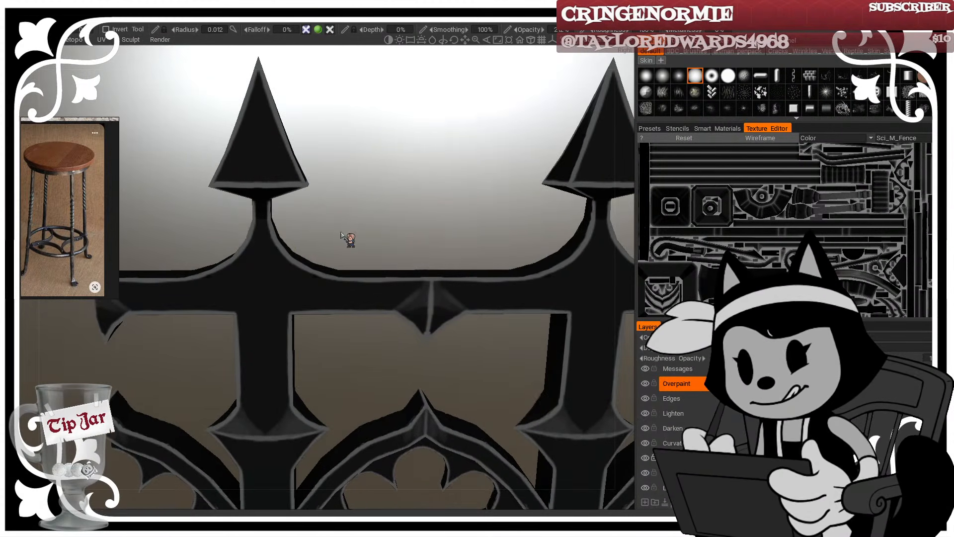
Step: Paint vertical shading streaks down the front face of the spearhead finial with a brush radius of 0.017, refining them at 0.014
{"action": "key", "text": "bracketright"}
{"action": "key", "text": "bracketright"}
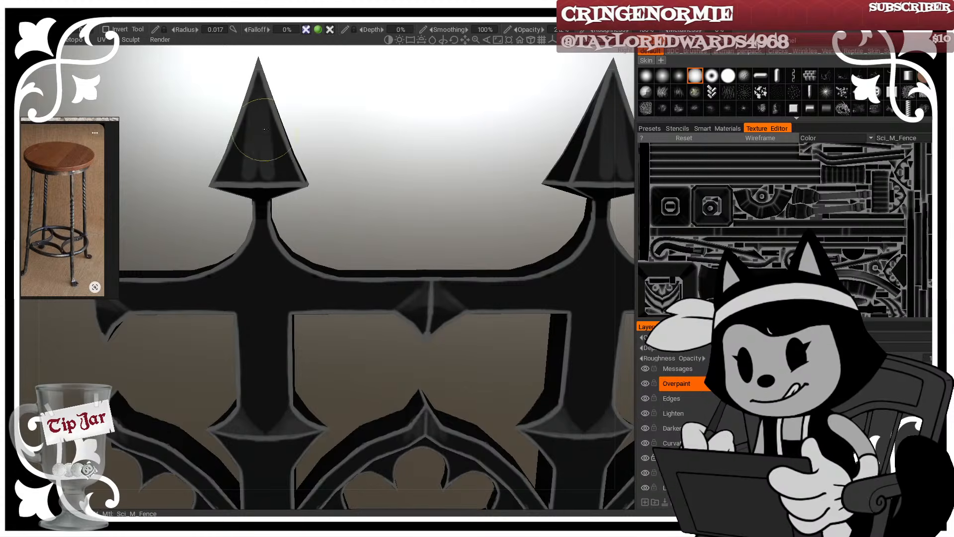
{"action": "key", "text": "bracketleft"}
{"action": "key", "text": "bracketleft"}
{"action": "key", "text": "bracketleft"}
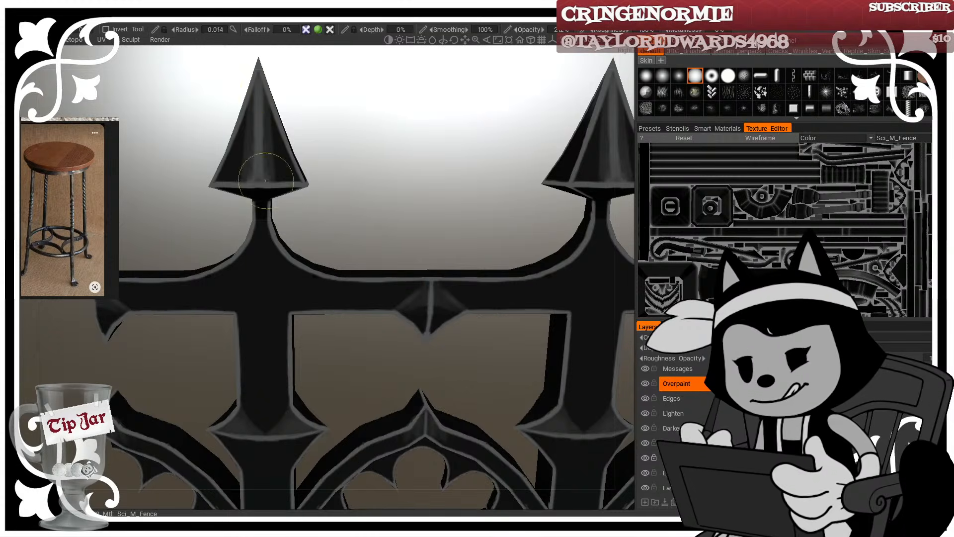
Step: Shade the spearhead finial's side facets and blend them with its front face
{"action": "left_click_drag", "start_coordinate": [338, 108], "coordinate": [293, 119]}
{"action": "right_click_drag", "start_coordinate": [289, 121], "coordinate": [311, 116]}
{"action": "left_click_drag", "start_coordinate": [318, 110], "coordinate": [327, 114]}
{"action": "mouse_move", "coordinate": [266, 147]}
{"action": "right_mouse_down"}
{"action": "mouse_move", "coordinate": [274, 147]}
{"action": "mouse_move", "coordinate": [263, 147]}
{"action": "right_mouse_up"}
{"action": "mouse_move", "coordinate": [271, 88]}
{"action": "left_mouse_down"}
{"action": "mouse_move", "coordinate": [264, 182]}
{"action": "mouse_move", "coordinate": [276, 112]}
{"action": "mouse_move", "coordinate": [285, 180]}
{"action": "left_mouse_up"}
{"action": "right_click_drag", "start_coordinate": [281, 84], "coordinate": [285, 85]}
{"action": "left_click_drag", "start_coordinate": [330, 128], "coordinate": [312, 118]}
{"action": "right_click_drag", "start_coordinate": [300, 155], "coordinate": [290, 155]}
Step: Shade the front of the curved neck beneath the spearhead with a brush radius of 0.022
{"action": "mouse_move", "coordinate": [318, 199]}
{"action": "left_mouse_down"}
{"action": "mouse_move", "coordinate": [308, 166]}
{"action": "mouse_move", "coordinate": [355, 159]}
{"action": "left_mouse_up"}
{"action": "right_click_drag", "start_coordinate": [287, 227], "coordinate": [298, 227]}
{"action": "mouse_move", "coordinate": [282, 202]}
{"action": "left_mouse_down"}
{"action": "mouse_move", "coordinate": [278, 259]}
{"action": "mouse_move", "coordinate": [280, 245]}
{"action": "left_mouse_up"}
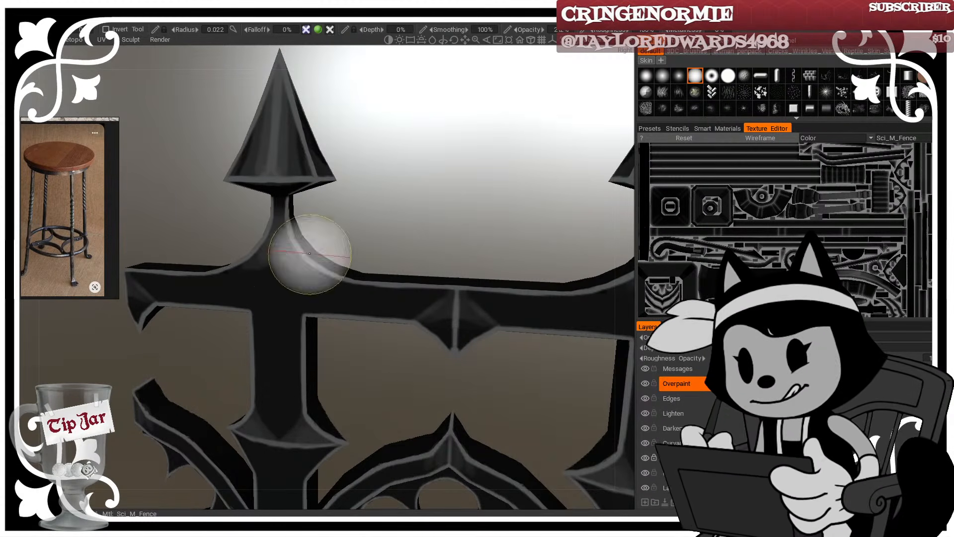
{"action": "left_click_drag", "start_coordinate": [319, 218], "coordinate": [328, 194]}
{"action": "mouse_move", "coordinate": [273, 207]}
{"action": "left_mouse_down"}
{"action": "mouse_move", "coordinate": [268, 256]}
{"action": "mouse_move", "coordinate": [313, 268]}
{"action": "mouse_move", "coordinate": [285, 245]}
{"action": "mouse_move", "coordinate": [271, 249]}
{"action": "left_mouse_up"}
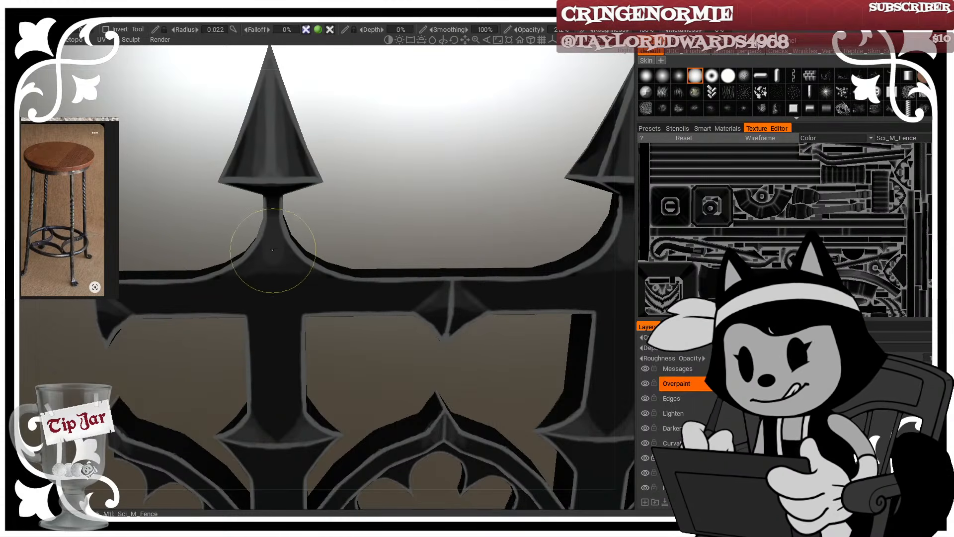
Step: Paint highlights along the curved side face where the spearhead's neck flows into the top rail, reducing the brush radius to 0.01
{"action": "mouse_move", "coordinate": [334, 215]}
{"action": "left_mouse_down"}
{"action": "mouse_move", "coordinate": [304, 234]}
{"action": "mouse_move", "coordinate": [347, 256]}
{"action": "left_mouse_up"}
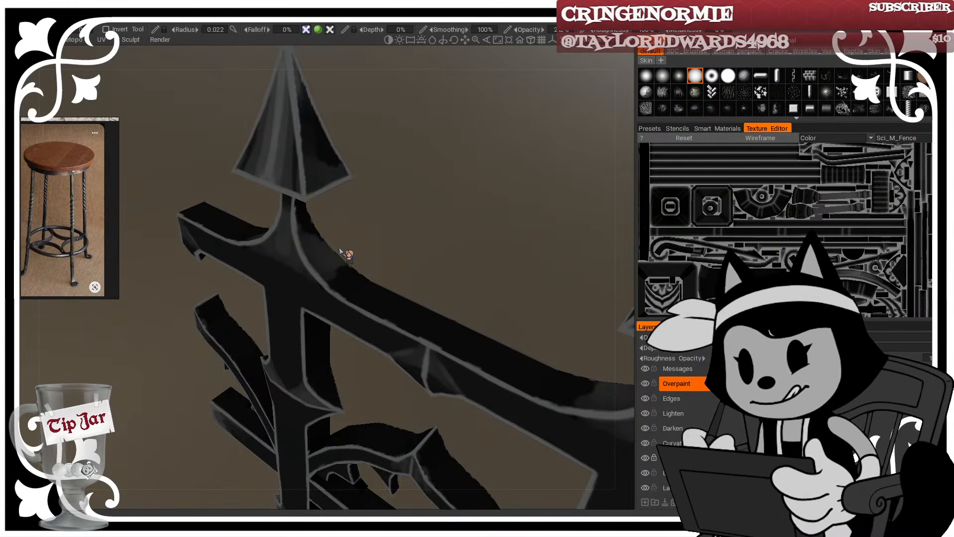
{"action": "right_click_drag", "start_coordinate": [315, 264], "coordinate": [299, 265]}
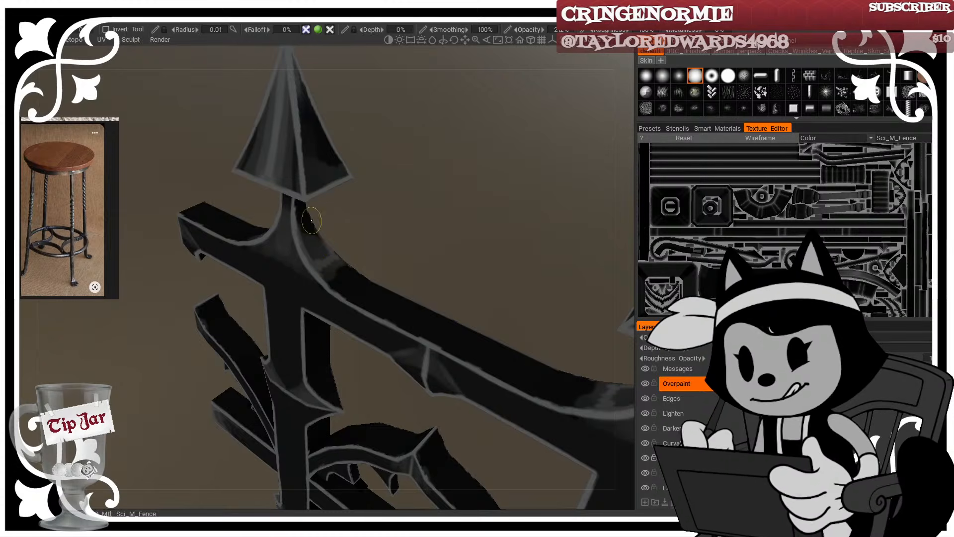
{"action": "left_click_drag", "start_coordinate": [326, 244], "coordinate": [349, 264]}
{"action": "mouse_move", "coordinate": [295, 224]}
{"action": "left_mouse_down"}
{"action": "mouse_move", "coordinate": [315, 270]}
{"action": "mouse_move", "coordinate": [350, 301]}
{"action": "left_mouse_up"}
{"action": "left_click_drag", "start_coordinate": [342, 260], "coordinate": [368, 182]}
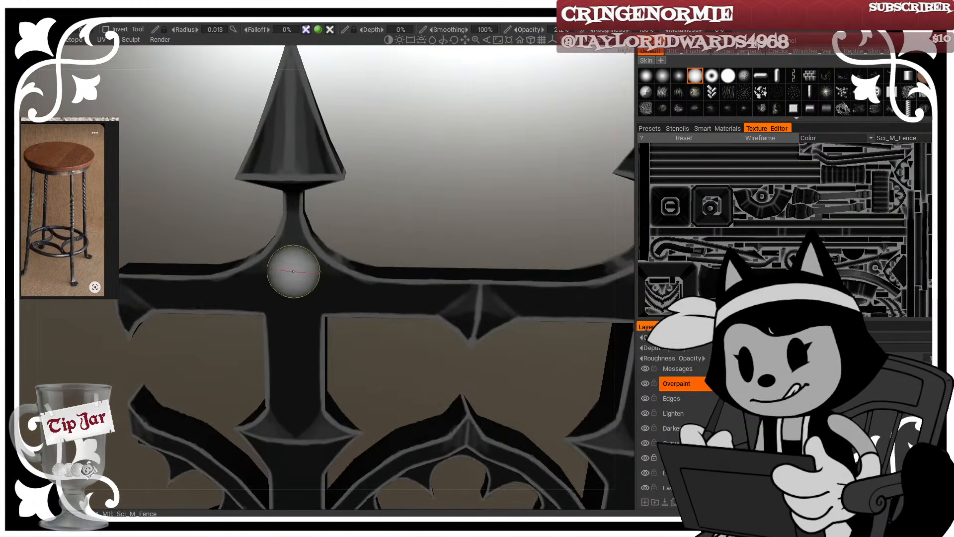
Step: Paint light ridge lines across the base of the spearhead's neck and around its junction with the top rail and post
{"action": "right_click_drag", "start_coordinate": [293, 271], "coordinate": [302, 269]}
{"action": "mouse_move", "coordinate": [347, 229]}
{"action": "left_mouse_down"}
{"action": "mouse_move", "coordinate": [314, 243]}
{"action": "mouse_move", "coordinate": [318, 267]}
{"action": "left_mouse_up"}
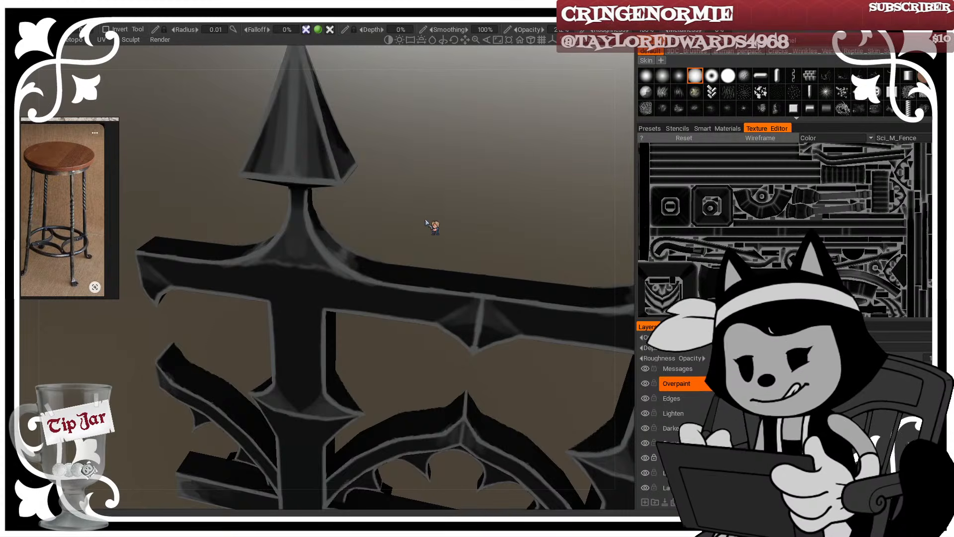
{"action": "scroll", "coordinate": [426, 225], "scroll_direction": "down", "scroll_amount": 5}
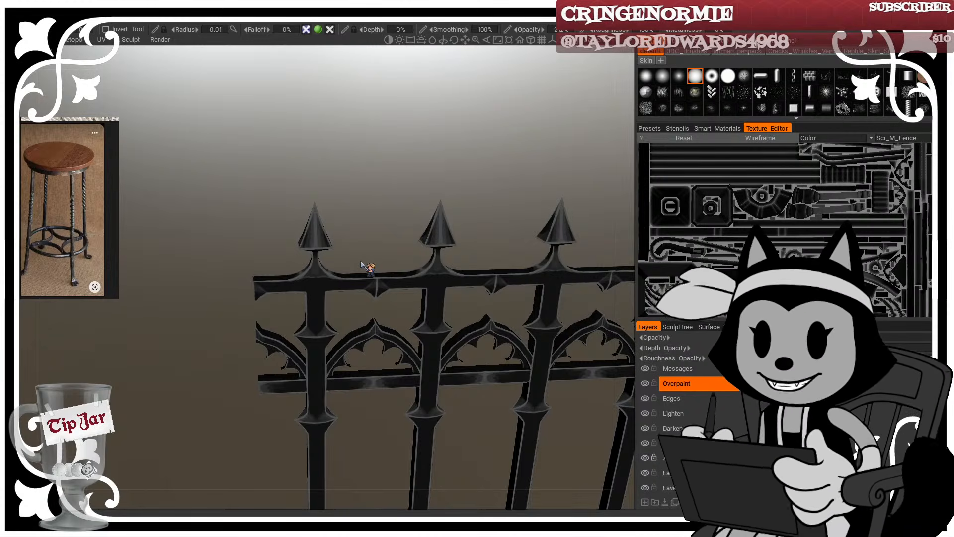
{"action": "middle_click_drag", "start_coordinate": [361, 263], "coordinate": [356, 167]}
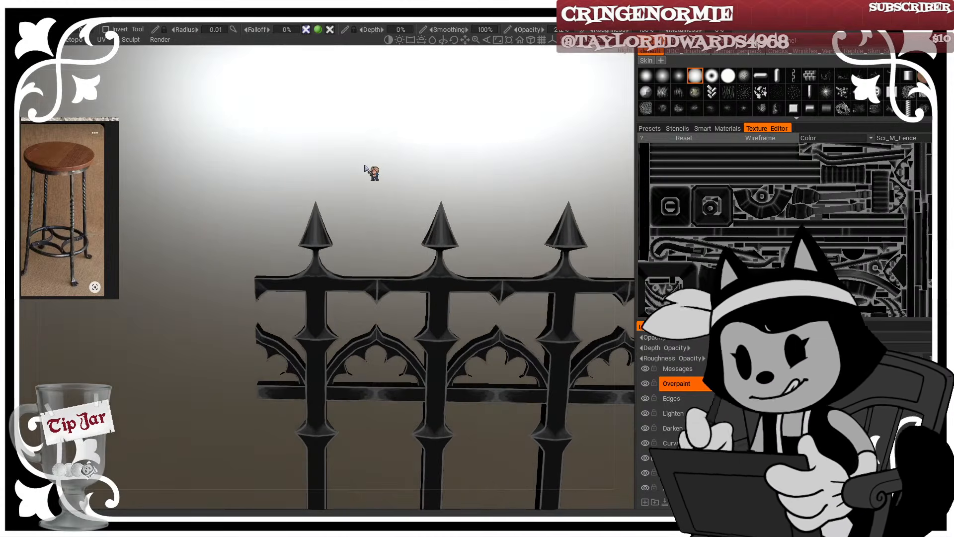
{"action": "scroll", "coordinate": [392, 171], "scroll_direction": "up", "scroll_amount": 5}
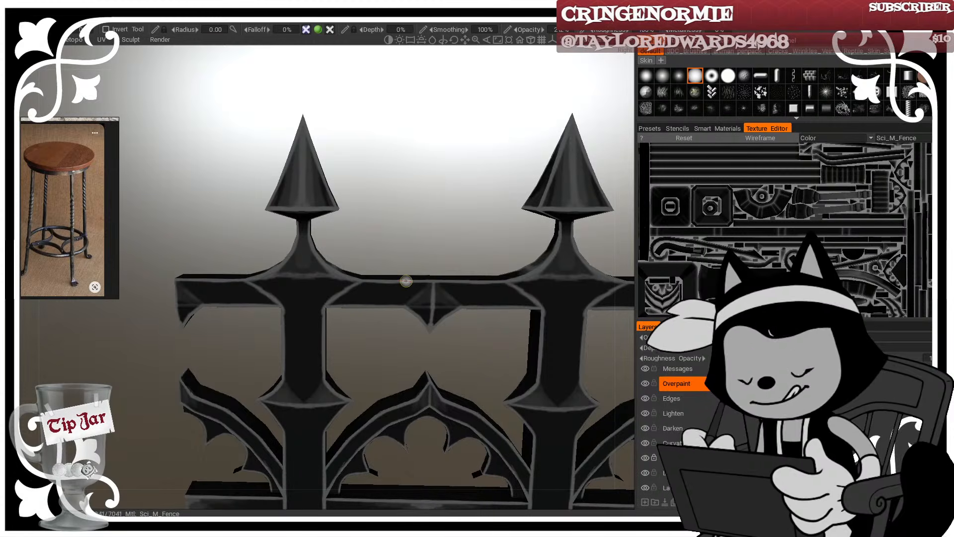
Step: Try to shade the fence post below the upper arches with a brush radius of 0.057
{"action": "scroll", "coordinate": [405, 279], "scroll_direction": "down", "scroll_amount": 5}
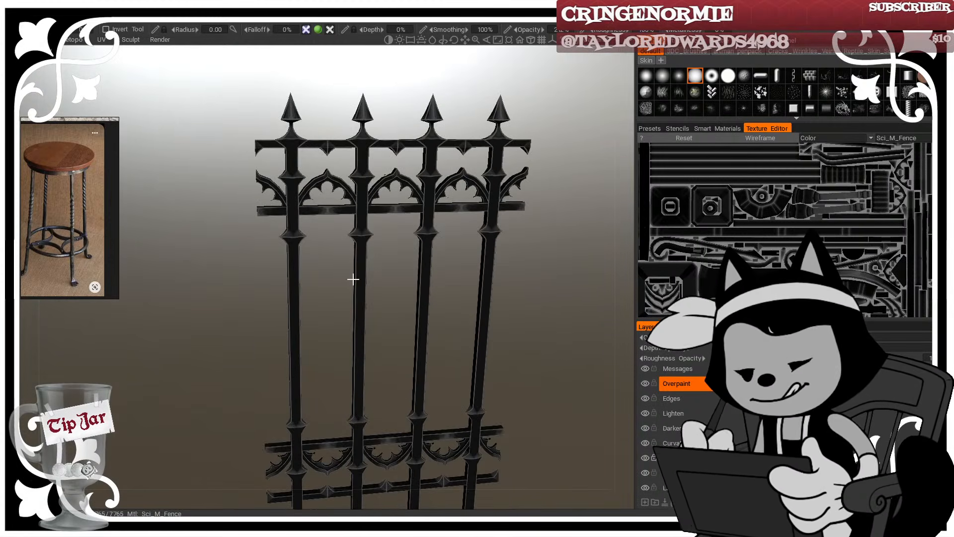
{"action": "middle_click_drag", "start_coordinate": [354, 277], "coordinate": [388, 256]}
{"action": "right_click_drag", "start_coordinate": [321, 196], "coordinate": [340, 196]}
{"action": "left_click_drag", "start_coordinate": [323, 190], "coordinate": [323, 224]}
{"action": "key", "text": "ctrl+z"}
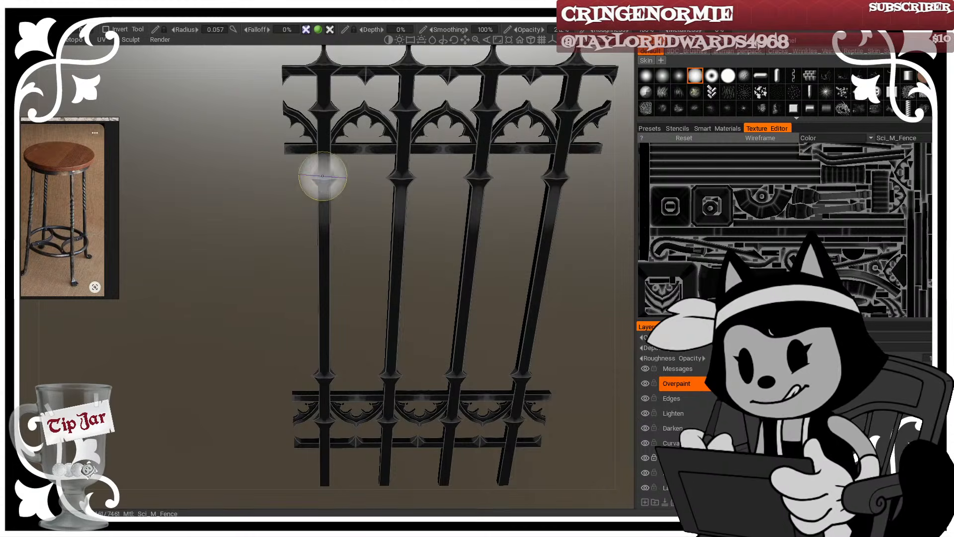
{"action": "key", "text": "ctrl+z"}
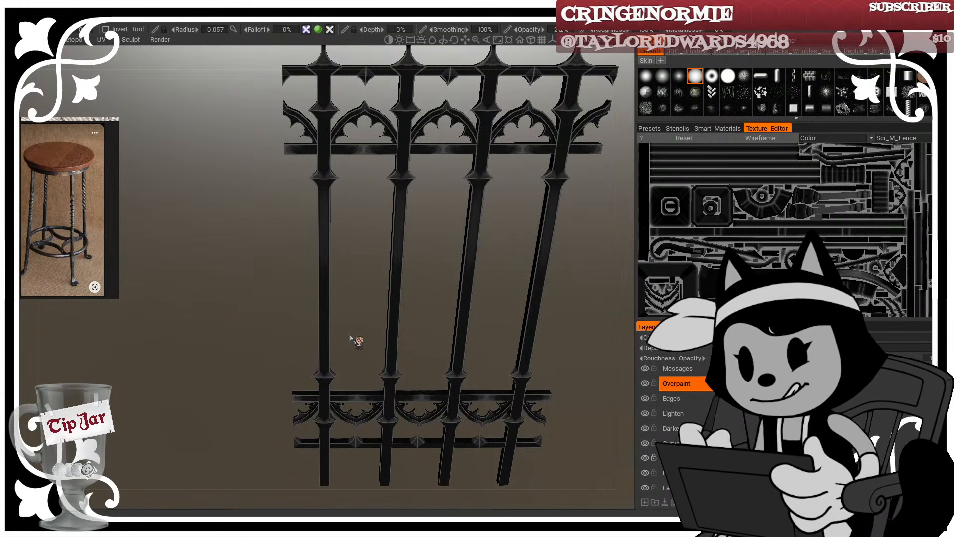
Step: Examine the whole fence panel from a distance and the bar stool standing near it
{"action": "middle_click_drag", "start_coordinate": [380, 320], "coordinate": [396, 397]}
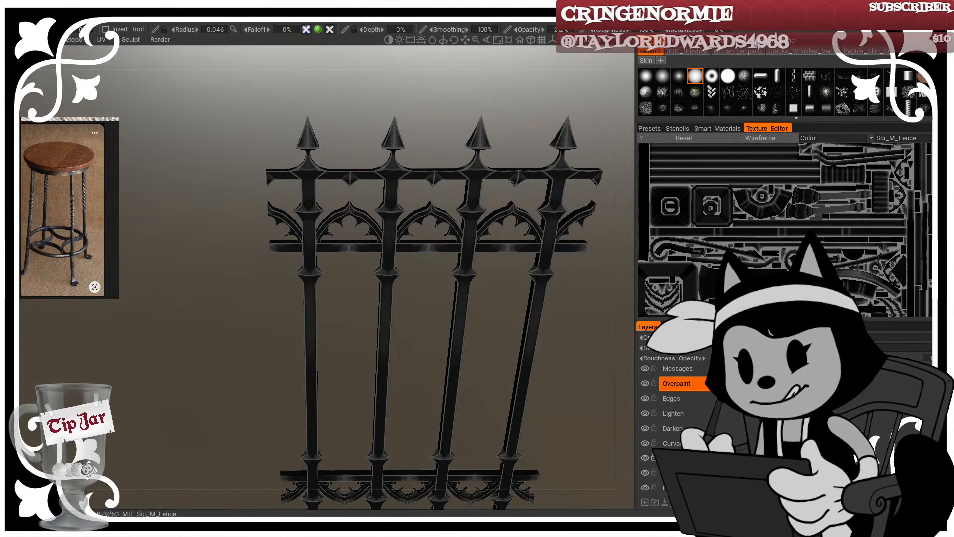
{"action": "right_click_drag", "start_coordinate": [313, 200], "coordinate": [471, 390]}
{"action": "left_click_drag", "start_coordinate": [471, 391], "coordinate": [383, 230]}
{"action": "middle_click_drag", "start_coordinate": [383, 230], "coordinate": [372, 313]}
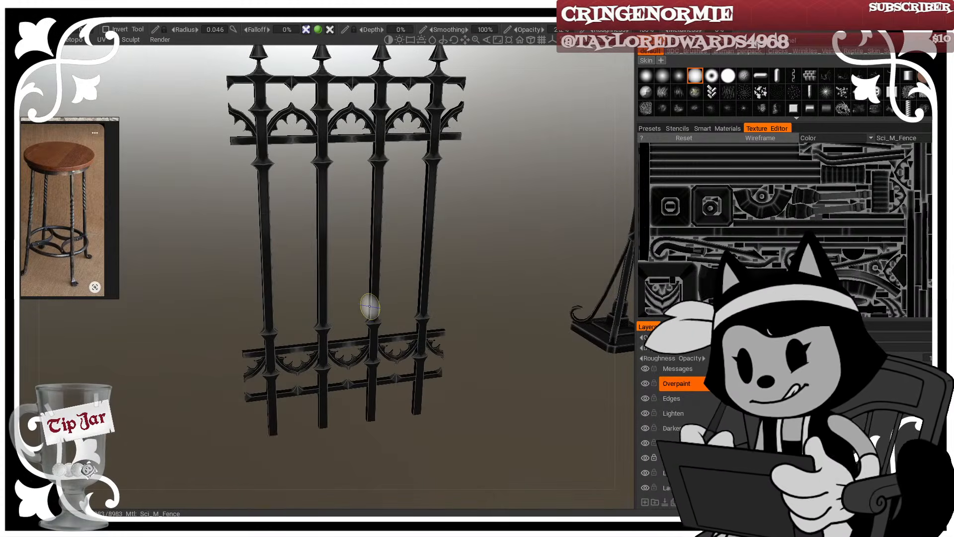
{"action": "right_click_drag", "start_coordinate": [466, 245], "coordinate": [445, 303]}
{"action": "left_click_drag", "start_coordinate": [445, 303], "coordinate": [427, 294]}
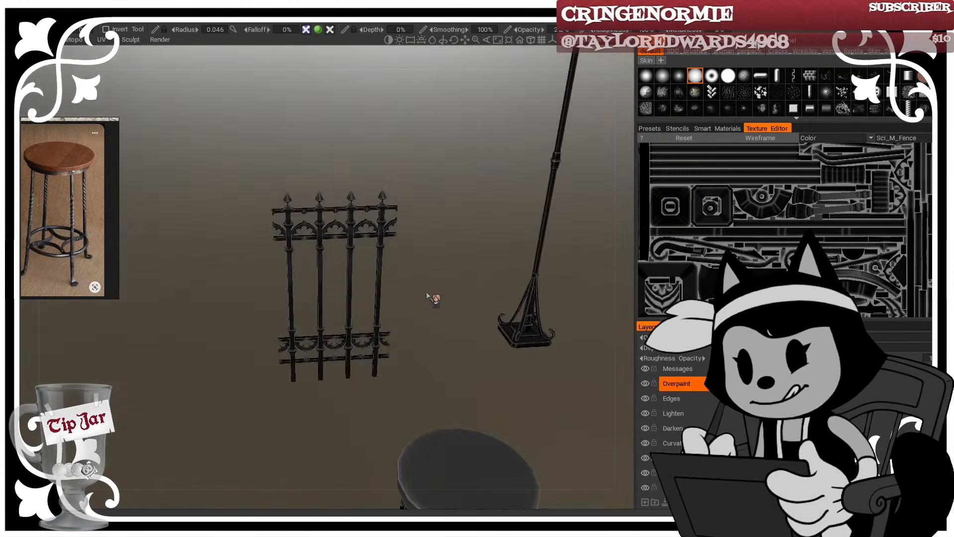
{"action": "right_click_drag", "start_coordinate": [428, 295], "coordinate": [486, 303]}
{"action": "mouse_move", "coordinate": [485, 303]}
{"action": "left_mouse_down"}
{"action": "mouse_move", "coordinate": [444, 303]}
{"action": "mouse_move", "coordinate": [496, 303]}
{"action": "left_mouse_up"}
{"action": "middle_click_drag", "start_coordinate": [487, 372], "coordinate": [443, 343]}
{"action": "right_click_drag", "start_coordinate": [443, 343], "coordinate": [471, 406]}
{"action": "middle_click_drag", "start_coordinate": [470, 406], "coordinate": [437, 326]}
{"action": "right_click_drag", "start_coordinate": [437, 326], "coordinate": [454, 309]}
{"action": "middle_click_drag", "start_coordinate": [454, 309], "coordinate": [461, 332]}
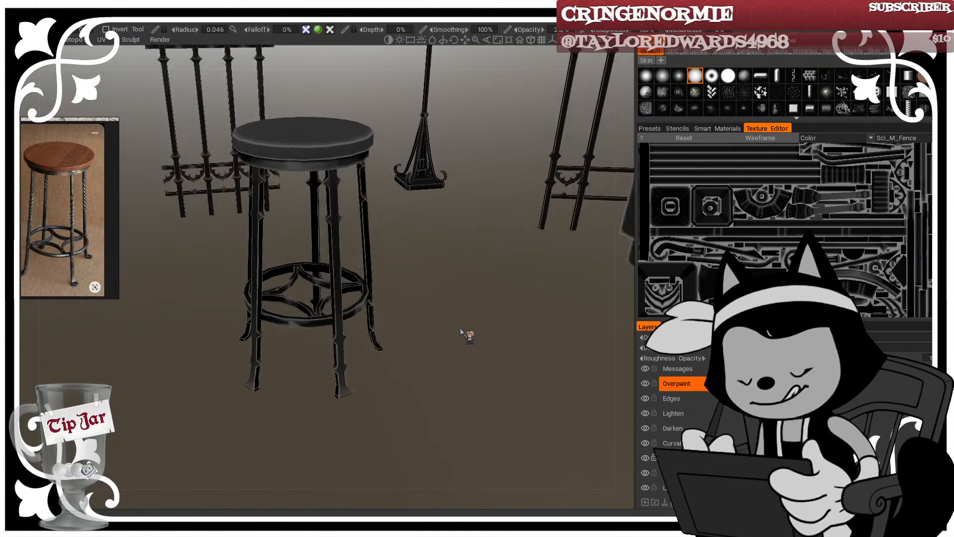
{"action": "right_click_drag", "start_coordinate": [467, 335], "coordinate": [498, 304]}
{"action": "middle_click_drag", "start_coordinate": [498, 304], "coordinate": [501, 362]}
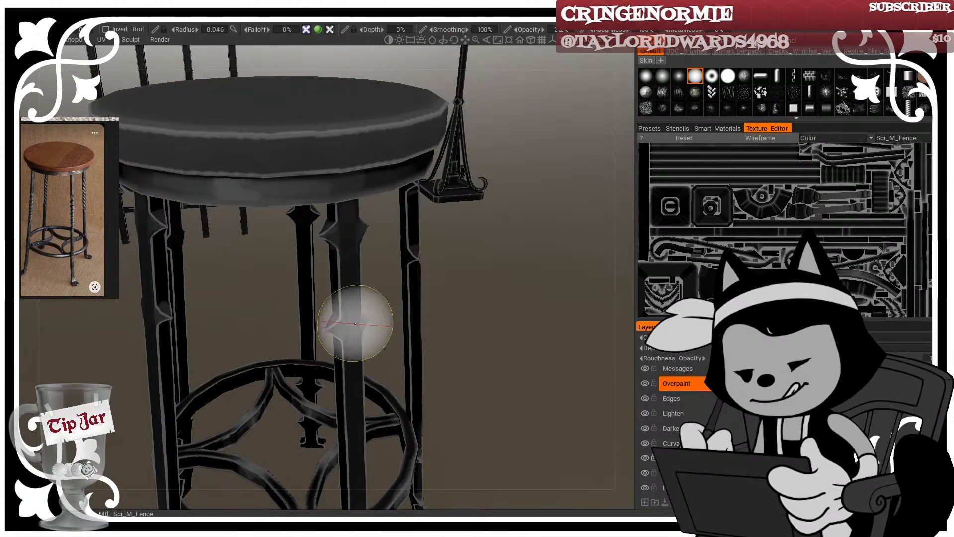
Step: Paint a horizontal ridge highlight on the lower diamond collar of the stool's front leg with a brush radius of 0.01
{"action": "key", "text": "["}
{"action": "key", "text": "["}
{"action": "key", "text": "["}
{"action": "key", "text": "["}
{"action": "key", "text": "["}
{"action": "key", "text": "["}
{"action": "key", "text": "["}
{"action": "key", "text": "["}
{"action": "key", "text": "["}
{"action": "key", "text": "["}
{"action": "key", "text": "["}
{"action": "key", "text": "["}
{"action": "key", "text": "["}
{"action": "key", "text": "["}
{"action": "left_click_drag", "start_coordinate": [331, 328], "coordinate": [350, 327]}
{"action": "mouse_move", "coordinate": [469, 328]}
{"action": "left_mouse_down"}
{"action": "mouse_move", "coordinate": [458, 308]}
{"action": "mouse_move", "coordinate": [400, 299]}
{"action": "left_mouse_up"}
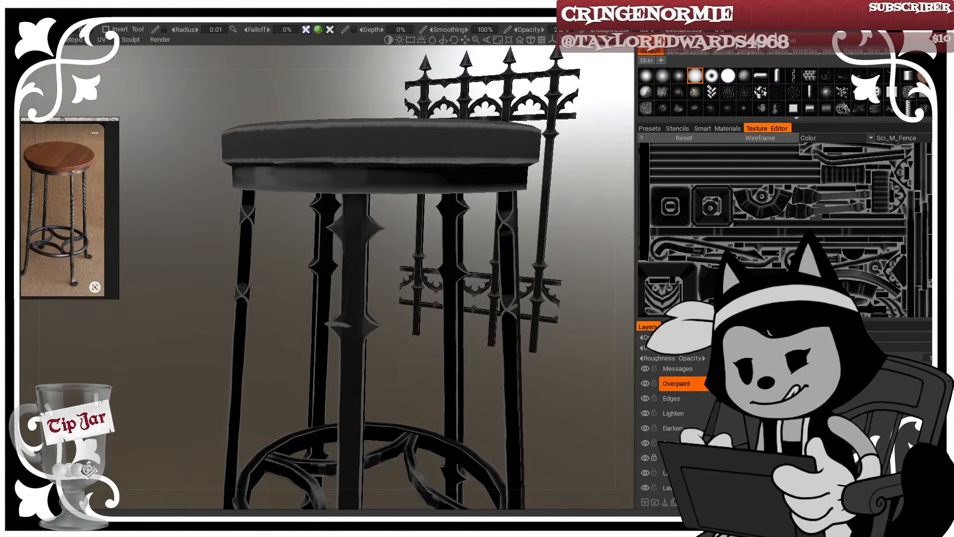
{"action": "mouse_move", "coordinate": [400, 291]}
{"action": "right_mouse_down"}
{"action": "mouse_move", "coordinate": [417, 287]}
{"action": "mouse_move", "coordinate": [398, 306]}
{"action": "right_mouse_up"}
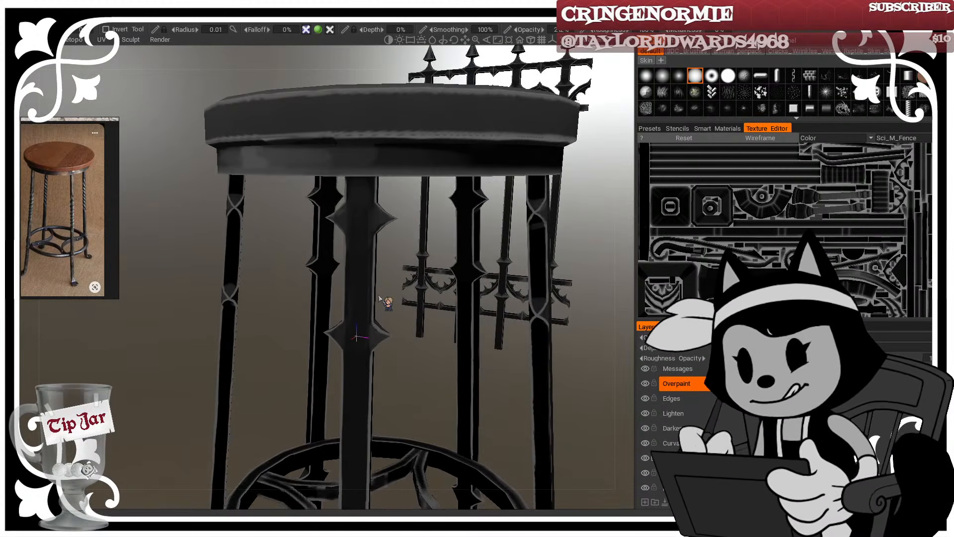
{"action": "middle_click_drag", "start_coordinate": [379, 297], "coordinate": [385, 268]}
{"action": "right_click_drag", "start_coordinate": [385, 269], "coordinate": [386, 249]}
{"action": "middle_click_drag", "start_coordinate": [385, 249], "coordinate": [313, 255]}
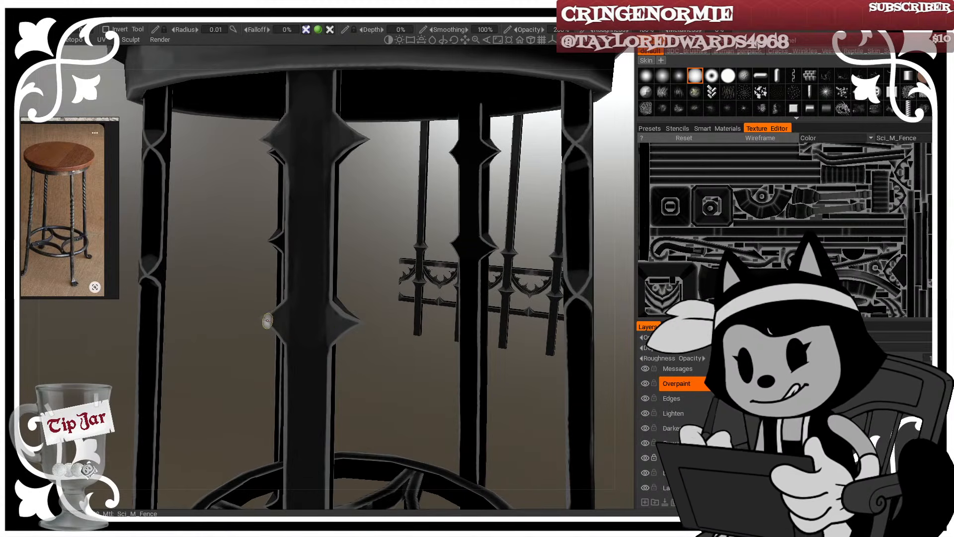
{"action": "left_click_drag", "start_coordinate": [257, 312], "coordinate": [287, 321]}
{"action": "left_click_drag", "start_coordinate": [284, 323], "coordinate": [258, 321]}
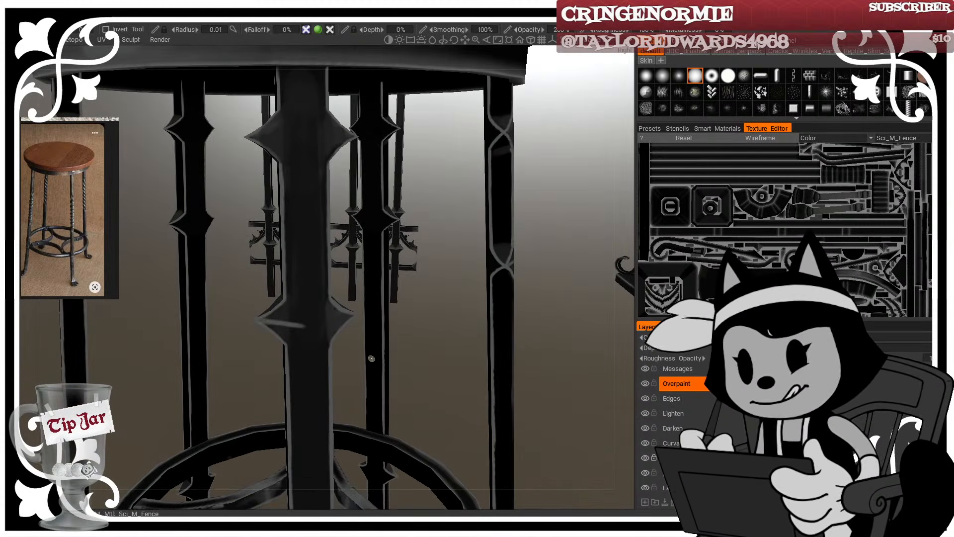
Step: Show the wireframe as a guide, complete the ridge lines across both diamond collars of the stool's front leg, and hide it again
{"action": "key", "text": "w"}
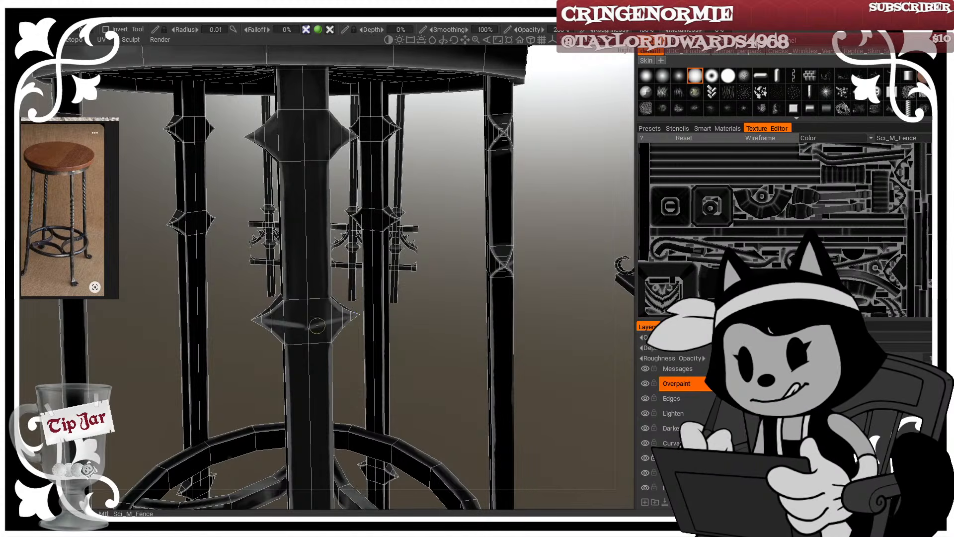
{"action": "left_click_drag", "start_coordinate": [427, 355], "coordinate": [412, 352]}
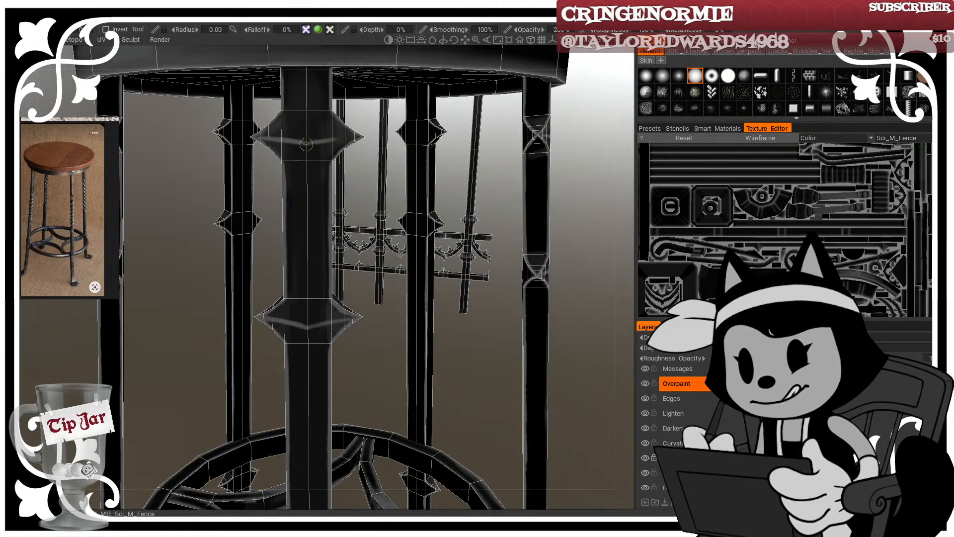
{"action": "key", "text": "1"}
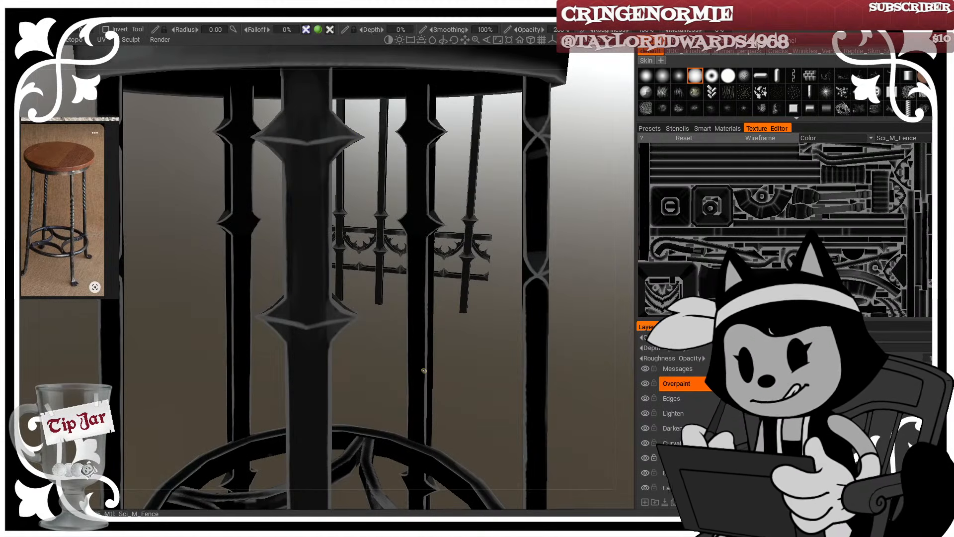
Step: Shade the facets of the front leg's upper diamond collars with a brush radius of 0.013 and the lower ones with 0.011
{"action": "middle_click_drag", "start_coordinate": [381, 405], "coordinate": [400, 416]}
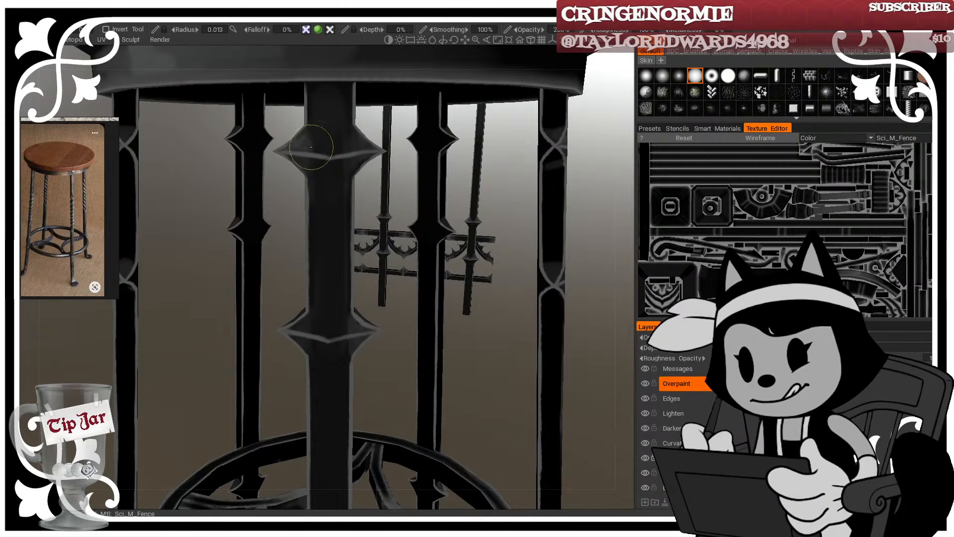
{"action": "left_click_drag", "start_coordinate": [292, 145], "coordinate": [352, 130]}
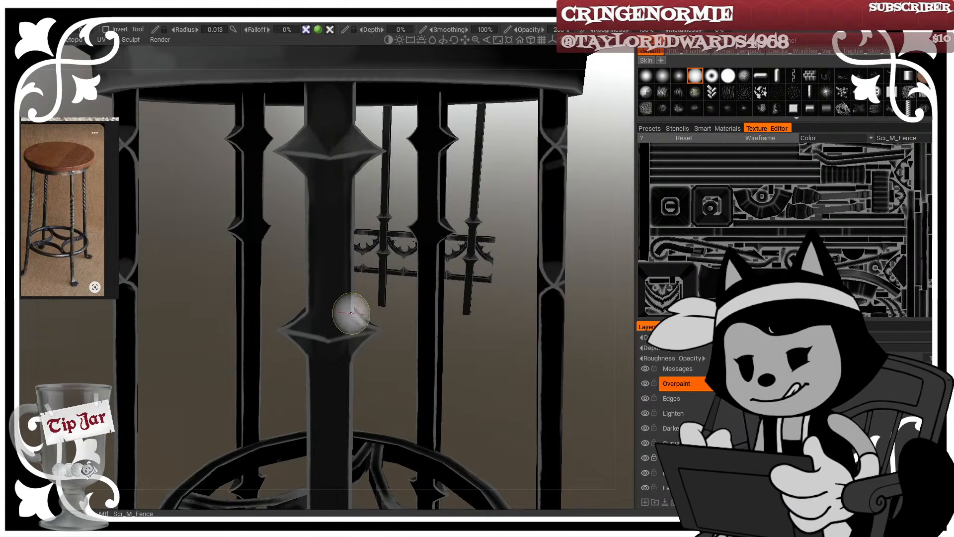
{"action": "middle_click_drag", "start_coordinate": [462, 497], "coordinate": [490, 385]}
{"action": "middle_click_drag", "start_coordinate": [510, 182], "coordinate": [516, 214]}
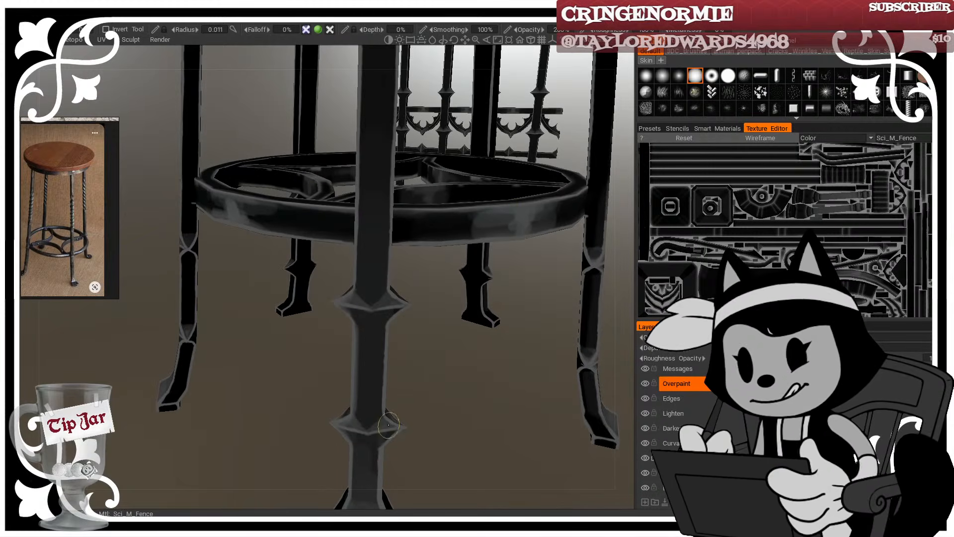
Step: Paint a ridge line on another stool leg's diamond collar using the wireframe, and shade its facets with a brush radius of 0.012
{"action": "right_click_drag", "start_coordinate": [498, 371], "coordinate": [468, 285]}
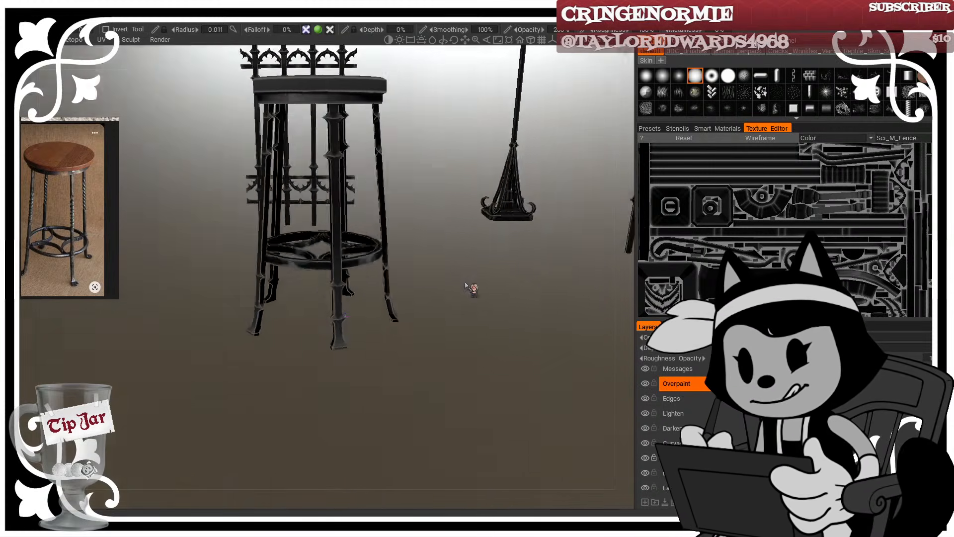
{"action": "left_click_drag", "start_coordinate": [467, 285], "coordinate": [416, 298]}
{"action": "middle_click_drag", "start_coordinate": [341, 181], "coordinate": [337, 237]}
{"action": "left_click_drag", "start_coordinate": [337, 237], "coordinate": [230, 267]}
{"action": "right_click_drag", "start_coordinate": [230, 267], "coordinate": [375, 279]}
{"action": "left_click_drag", "start_coordinate": [376, 280], "coordinate": [372, 230]}
{"action": "right_click_drag", "start_coordinate": [372, 231], "coordinate": [383, 267]}
{"action": "mouse_move", "coordinate": [383, 266]}
{"action": "left_mouse_down"}
{"action": "mouse_move", "coordinate": [369, 263]}
{"action": "mouse_move", "coordinate": [379, 266]}
{"action": "left_mouse_up"}
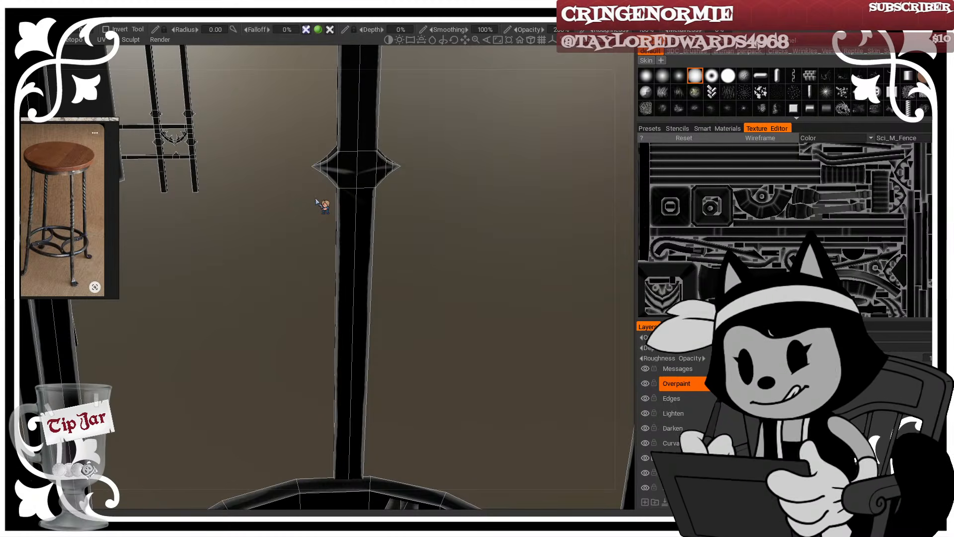
{"action": "left_click_drag", "start_coordinate": [401, 293], "coordinate": [395, 290]}
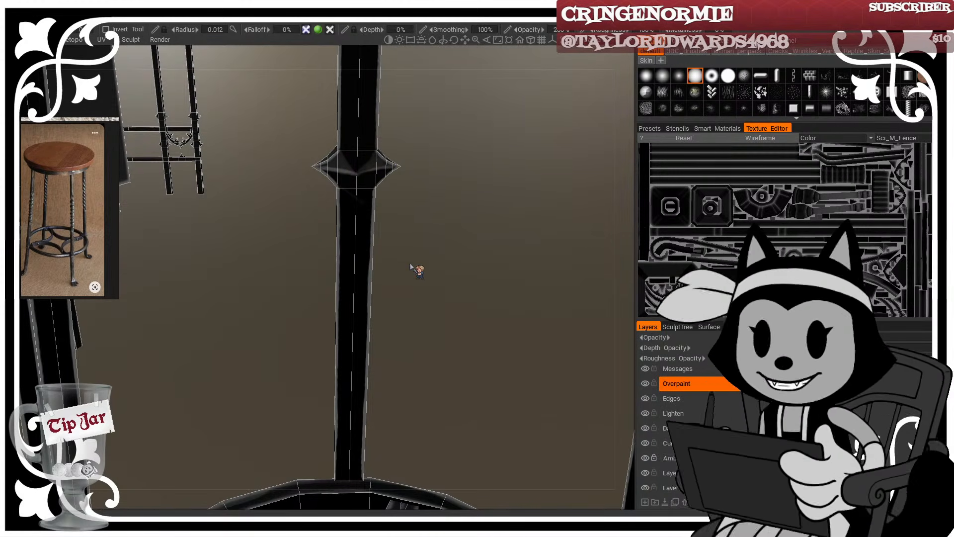
{"action": "key", "text": "w"}
Step: Examine the stool's seat, legs and footrest ring from several sides for collars that still need highlights
{"action": "right_click_drag", "start_coordinate": [417, 291], "coordinate": [417, 272]}
{"action": "left_click_drag", "start_coordinate": [417, 272], "coordinate": [516, 286]}
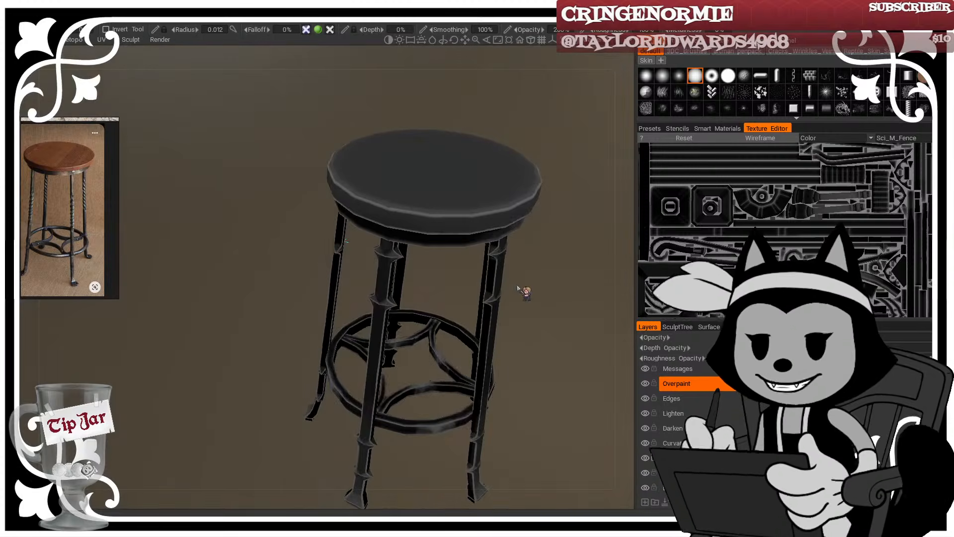
{"action": "right_click_drag", "start_coordinate": [516, 286], "coordinate": [467, 284]}
{"action": "left_click_drag", "start_coordinate": [467, 283], "coordinate": [474, 240]}
{"action": "right_click_drag", "start_coordinate": [475, 241], "coordinate": [527, 241]}
{"action": "left_click_drag", "start_coordinate": [527, 241], "coordinate": [542, 271]}
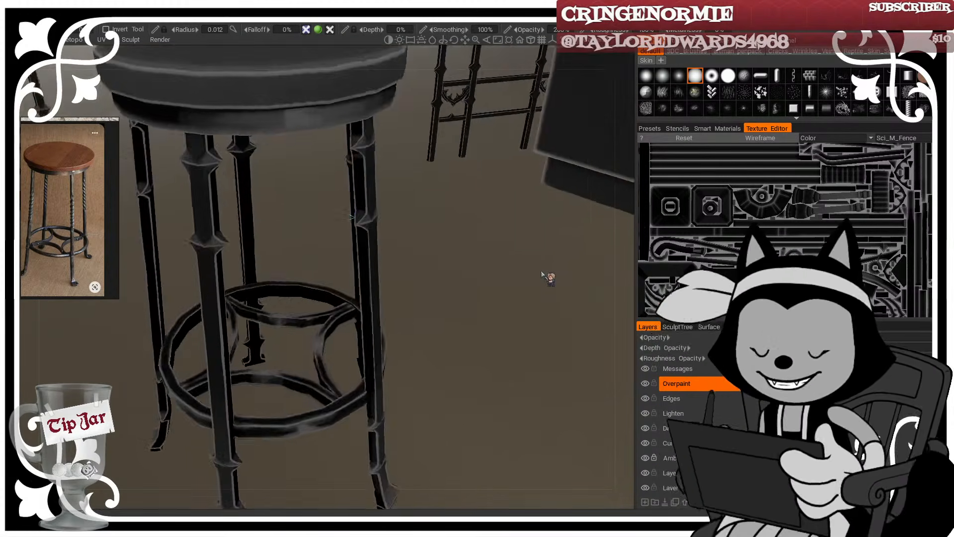
{"action": "right_click_drag", "start_coordinate": [541, 270], "coordinate": [505, 266]}
{"action": "left_click_drag", "start_coordinate": [505, 265], "coordinate": [438, 251]}
{"action": "right_click_drag", "start_coordinate": [437, 251], "coordinate": [423, 264]}
{"action": "left_click_drag", "start_coordinate": [422, 263], "coordinate": [366, 248]}
{"action": "right_click_drag", "start_coordinate": [365, 249], "coordinate": [389, 254]}
{"action": "left_click_drag", "start_coordinate": [389, 254], "coordinate": [421, 181]}
{"action": "right_click_drag", "start_coordinate": [422, 181], "coordinate": [442, 259]}
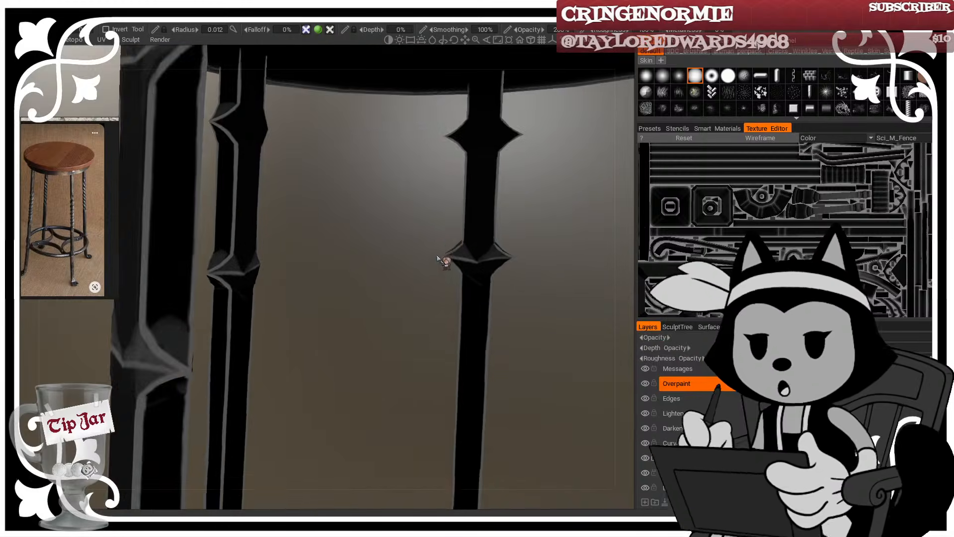
Step: Paint the ridge line across the leg's upper diamond collar and shade its facets with a brush radius of 0.011
{"action": "left_click_drag", "start_coordinate": [442, 258], "coordinate": [553, 339]}
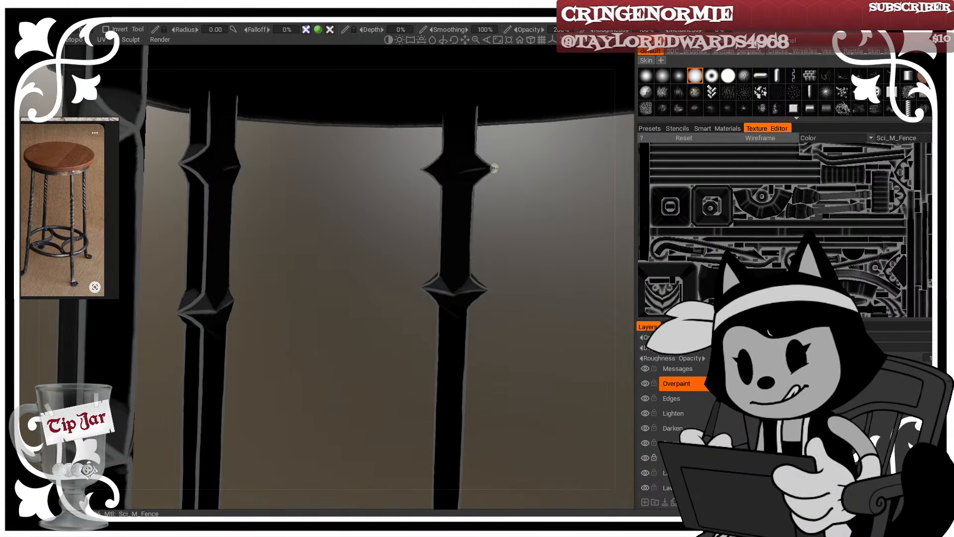
{"action": "key", "text": "bracketright"}
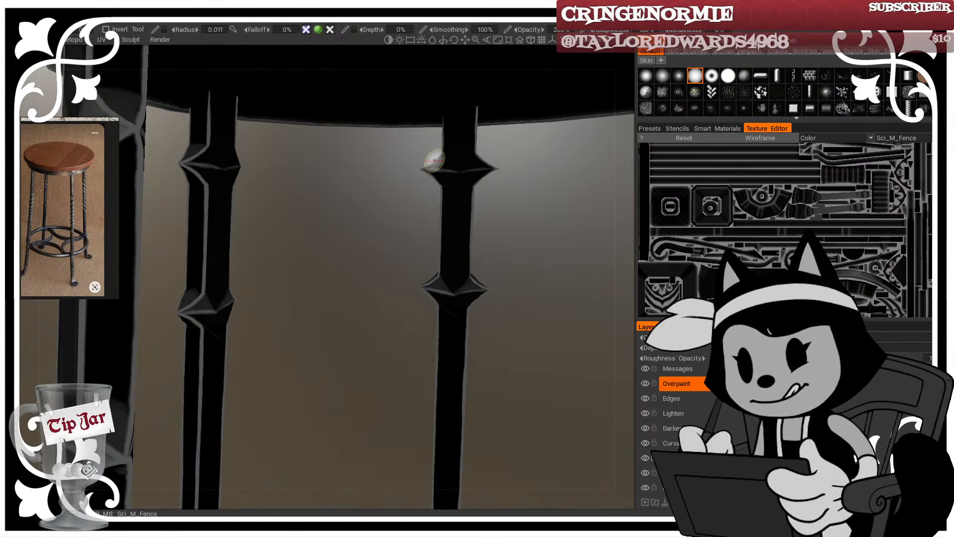
{"action": "left_click_drag", "start_coordinate": [432, 159], "coordinate": [481, 163]}
{"action": "key", "text": "bracketleft"}
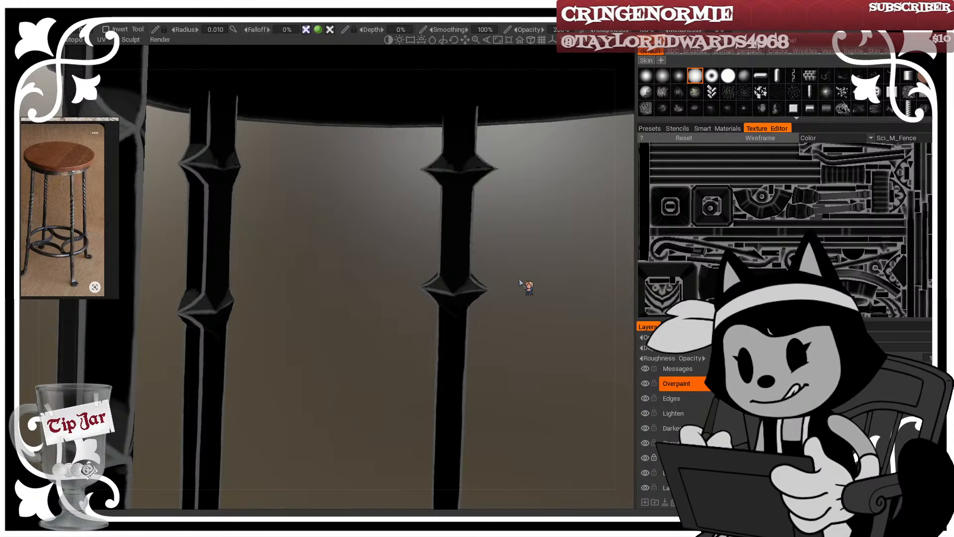
Step: Paint the ridge line on the diamond collar just above the leg's foot and shade its upper facets with a brush radius of 0.011
{"action": "left_click_drag", "start_coordinate": [507, 361], "coordinate": [430, 214], "text": "alt"}
{"action": "right_click_drag", "start_coordinate": [430, 213], "coordinate": [434, 336], "text": "alt"}
{"action": "left_click_drag", "start_coordinate": [435, 336], "coordinate": [423, 178], "text": "alt"}
{"action": "right_click_drag", "start_coordinate": [423, 178], "coordinate": [453, 167], "text": "alt"}
{"action": "mouse_move", "coordinate": [453, 166]}
{"action": "middle_mouse_down", "text": "alt"}
{"action": "mouse_move", "coordinate": [462, 266]}
{"action": "mouse_move", "coordinate": [449, 317]}
{"action": "middle_mouse_up", "text": "alt"}
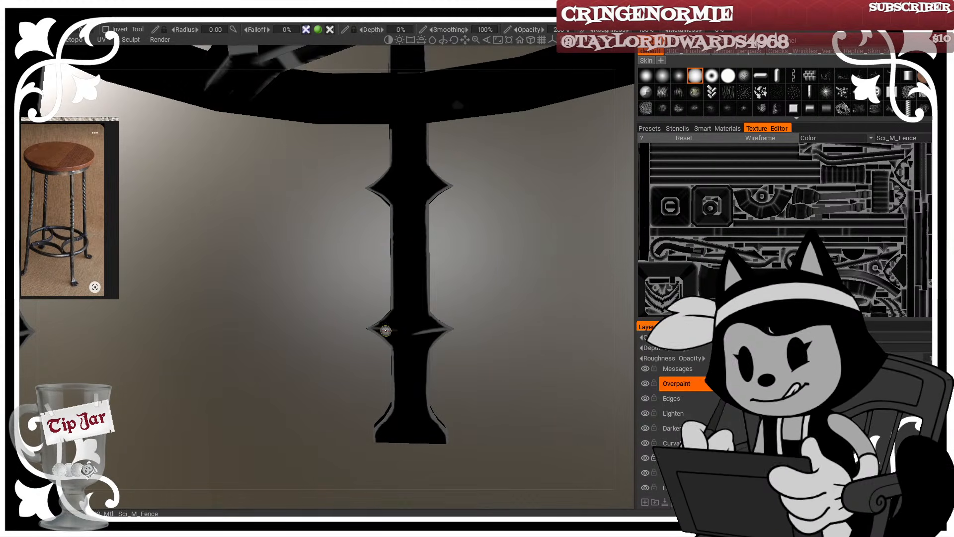
{"action": "left_click_drag", "start_coordinate": [391, 330], "coordinate": [413, 333]}
{"action": "right_click_drag", "start_coordinate": [387, 318], "coordinate": [397, 319]}
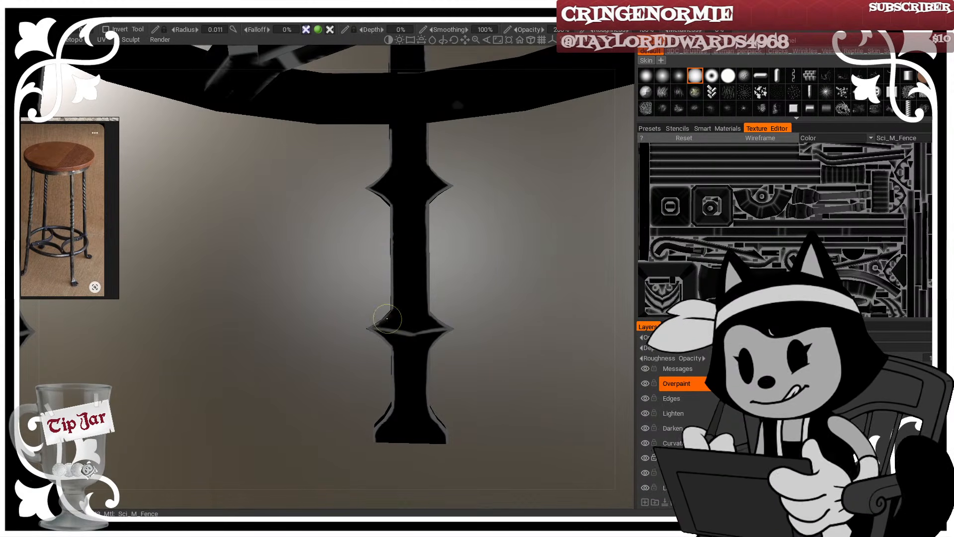
{"action": "mouse_move", "coordinate": [384, 323]}
{"action": "left_mouse_down"}
{"action": "mouse_move", "coordinate": [432, 327]}
{"action": "mouse_move", "coordinate": [378, 326]}
{"action": "left_mouse_up"}
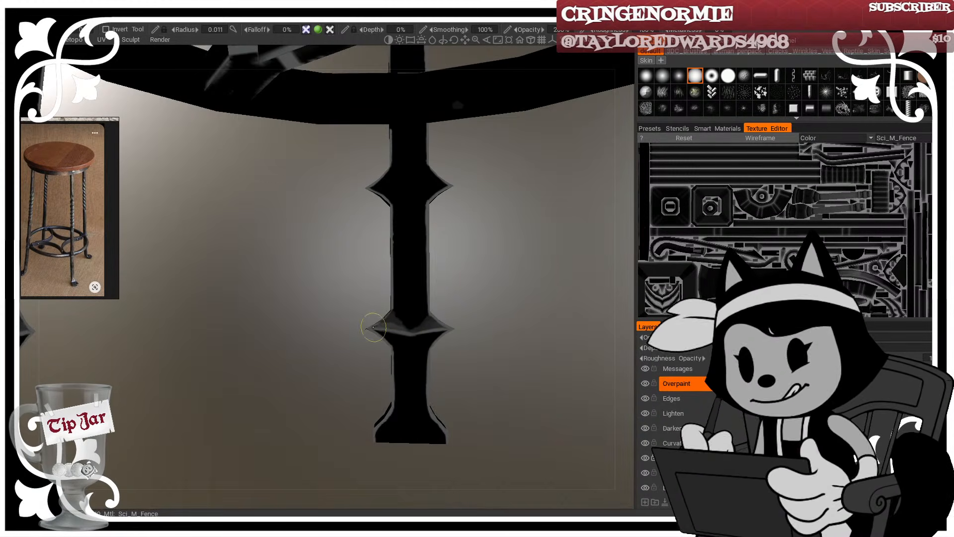
Step: Highlight the ridge of the next collar up the same lower leg and shade its facets with brush radii of 0.013 and 0.011
{"action": "mouse_move", "coordinate": [478, 284]}
{"action": "left_mouse_down"}
{"action": "mouse_move", "coordinate": [492, 303]}
{"action": "mouse_move", "coordinate": [374, 185]}
{"action": "mouse_move", "coordinate": [440, 181]}
{"action": "mouse_move", "coordinate": [410, 186]}
{"action": "mouse_move", "coordinate": [399, 164]}
{"action": "left_mouse_up"}
{"action": "right_click_drag", "start_coordinate": [428, 161], "coordinate": [434, 172]}
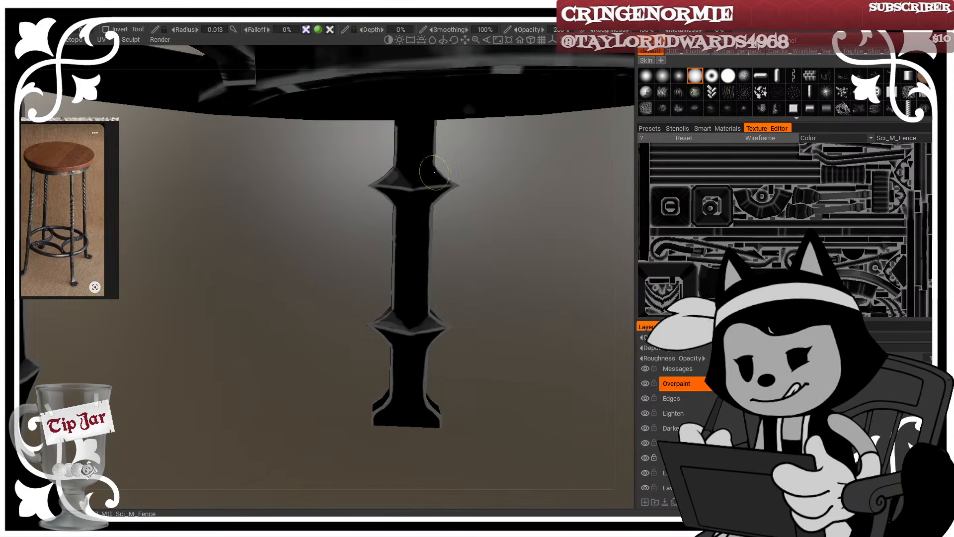
{"action": "left_click_drag", "start_coordinate": [453, 158], "coordinate": [442, 160]}
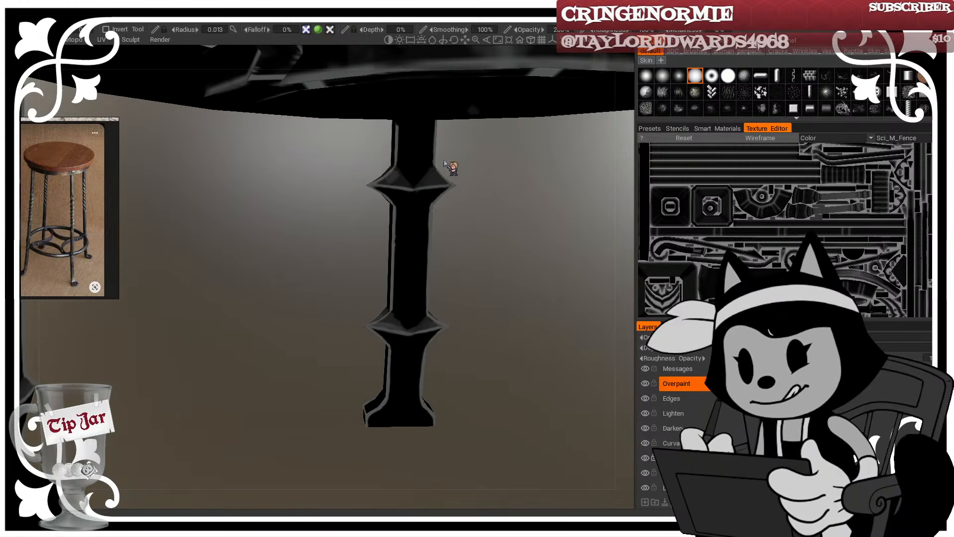
{"action": "right_click_drag", "start_coordinate": [394, 168], "coordinate": [383, 181]}
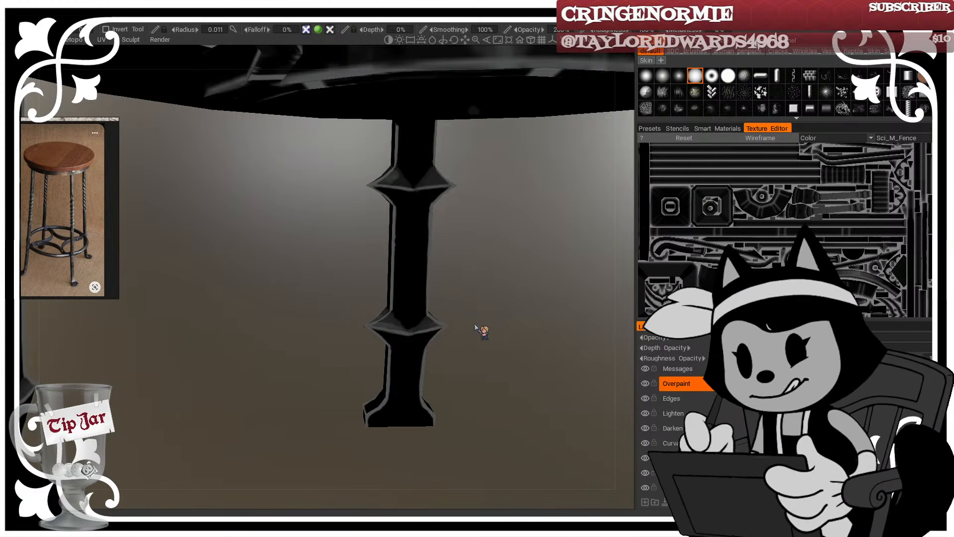
Step: Check the leg's foot against the wireframe and examine the finished stool from a distance alongside the counter
{"action": "scroll", "coordinate": [476, 328], "scroll_direction": "down", "scroll_amount": 6}
{"action": "scroll", "coordinate": [433, 319], "scroll_direction": "up", "scroll_amount": 5}
{"action": "middle_click_drag", "start_coordinate": [435, 320], "coordinate": [435, 289]}
{"action": "key", "text": "w"}
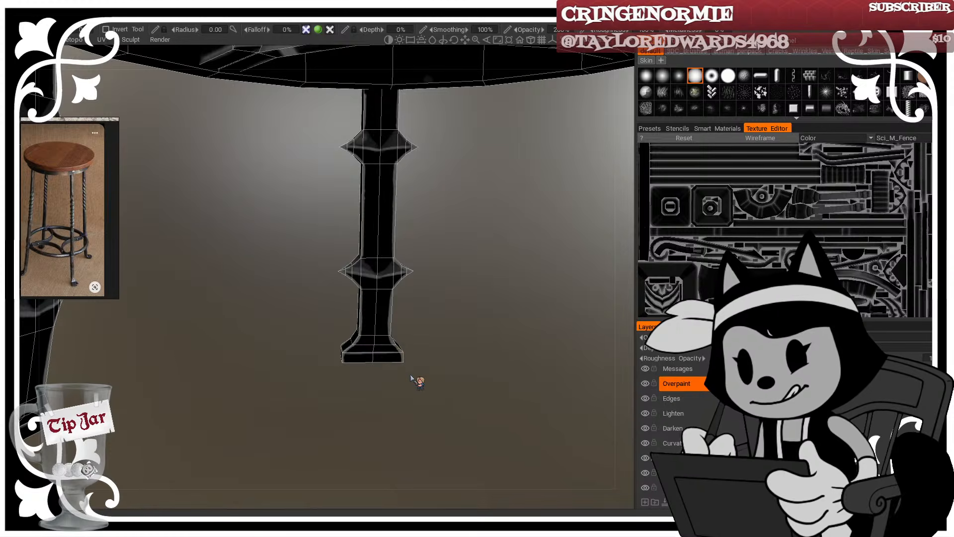
{"action": "key", "text": "w"}
{"action": "scroll", "coordinate": [406, 374], "scroll_direction": "down", "scroll_amount": 5}
{"action": "left_click_drag", "start_coordinate": [406, 374], "coordinate": [584, 350]}
{"action": "middle_click_drag", "start_coordinate": [442, 149], "coordinate": [419, 243]}
{"action": "scroll", "coordinate": [422, 244], "scroll_direction": "down", "scroll_amount": 5}
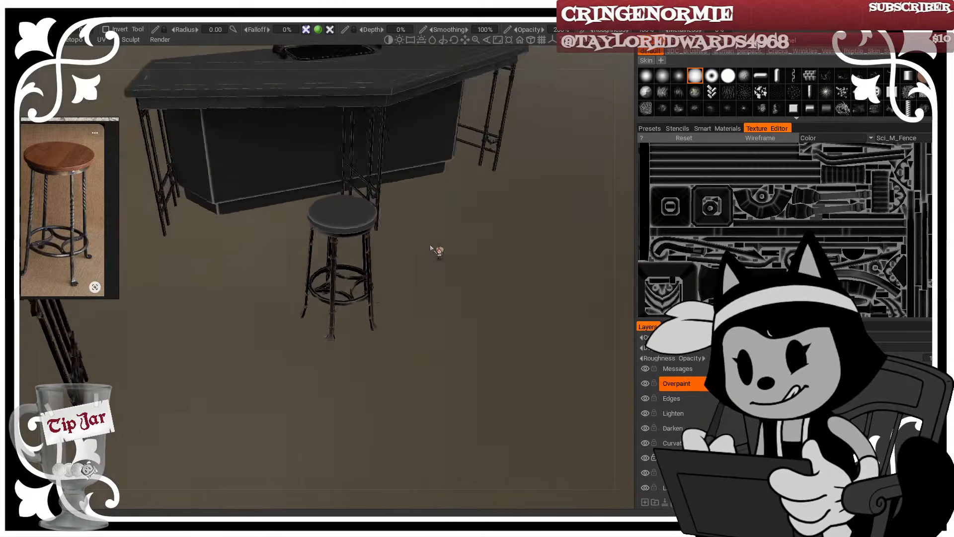
{"action": "left_click_drag", "start_coordinate": [432, 249], "coordinate": [391, 241]}
{"action": "scroll", "coordinate": [348, 226], "scroll_direction": "up", "scroll_amount": 5}
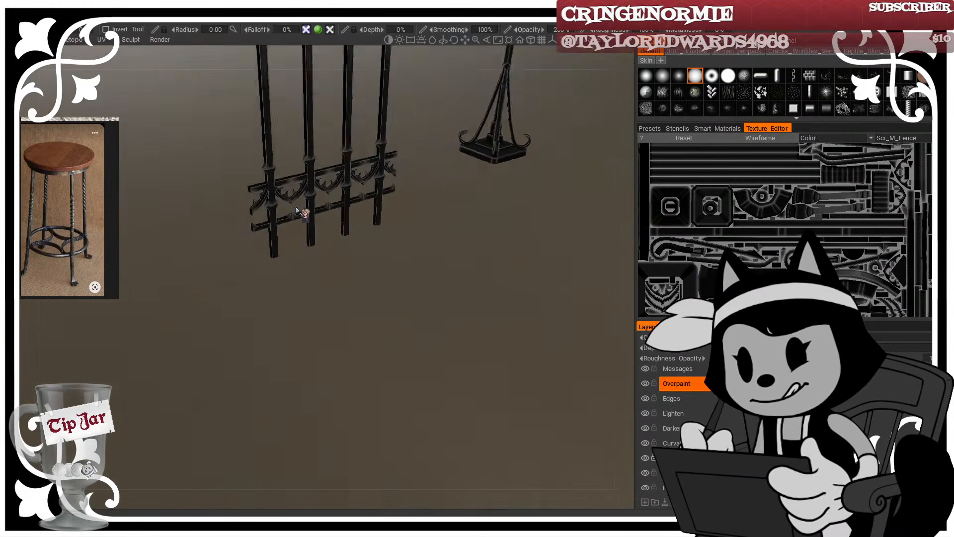
Step: Shade the curled end of the front scroll foot on the square pedestal base with a brush radius of 0.026
{"action": "left_click_drag", "start_coordinate": [300, 211], "coordinate": [464, 196]}
{"action": "middle_click_drag", "start_coordinate": [464, 196], "coordinate": [350, 400]}
{"action": "middle_click_drag", "start_coordinate": [517, 406], "coordinate": [293, 269]}
{"action": "scroll", "coordinate": [336, 260], "scroll_direction": "up", "scroll_amount": 9}
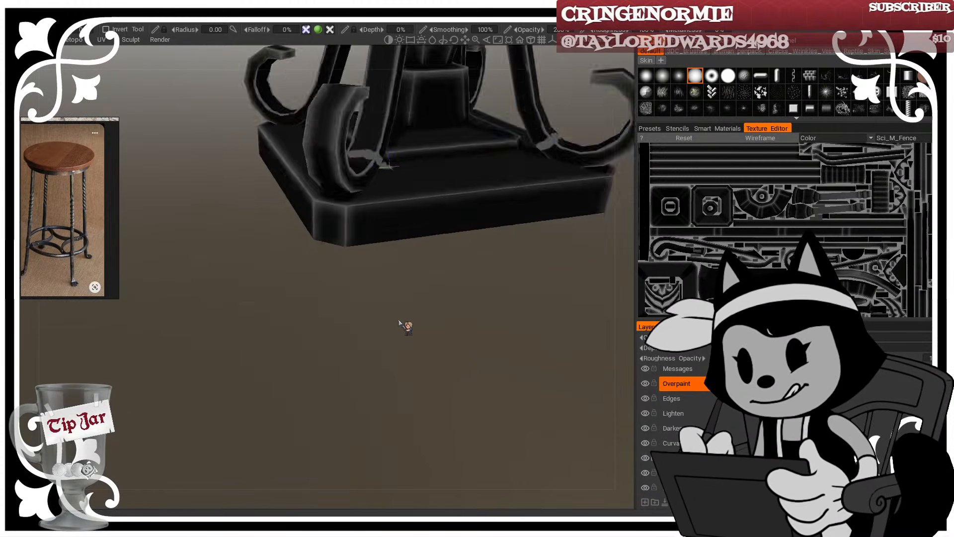
{"action": "middle_click_drag", "start_coordinate": [393, 209], "coordinate": [370, 373]}
{"action": "scroll", "coordinate": [393, 401], "scroll_direction": "down", "scroll_amount": 3}
{"action": "middle_click_drag", "start_coordinate": [416, 413], "coordinate": [460, 437]}
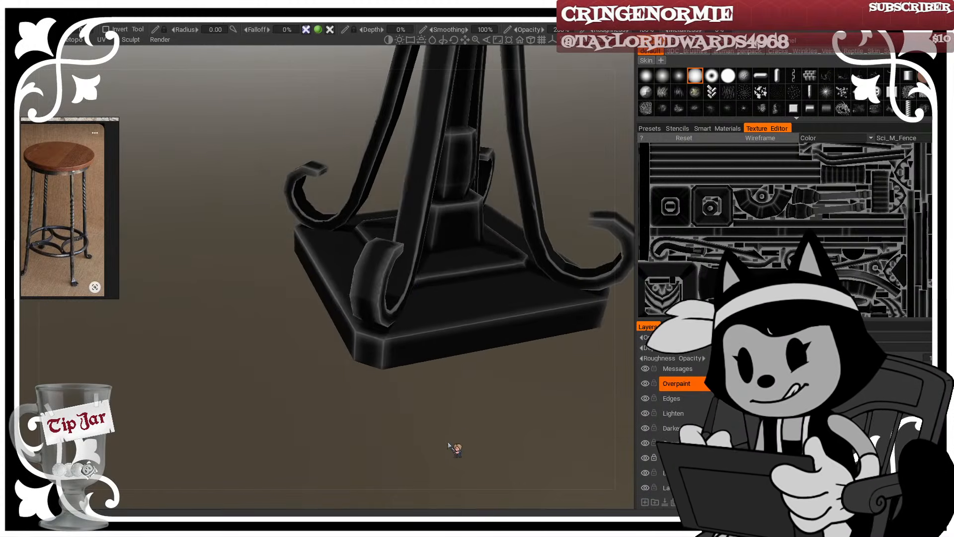
{"action": "left_click_drag", "start_coordinate": [439, 367], "coordinate": [457, 386]}
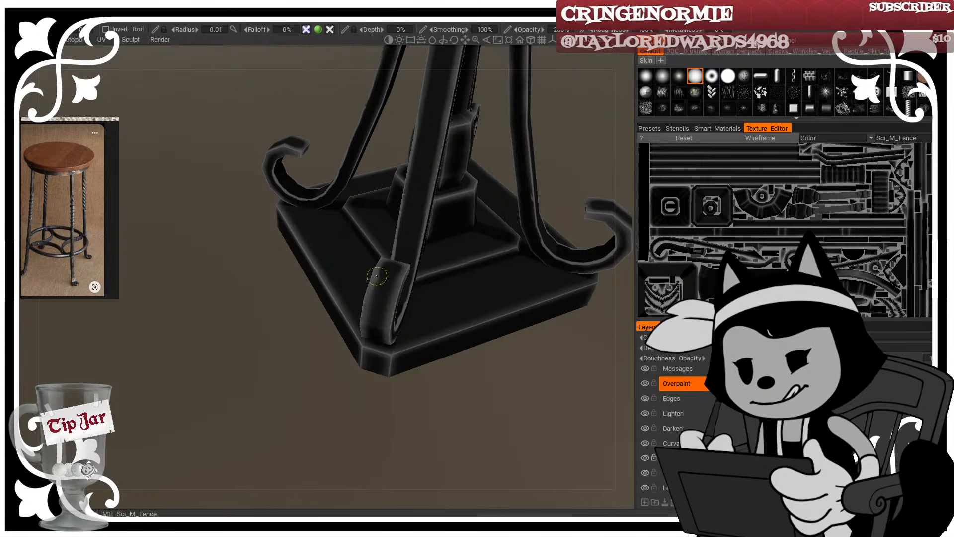
{"action": "left_click_drag", "start_coordinate": [422, 396], "coordinate": [430, 428]}
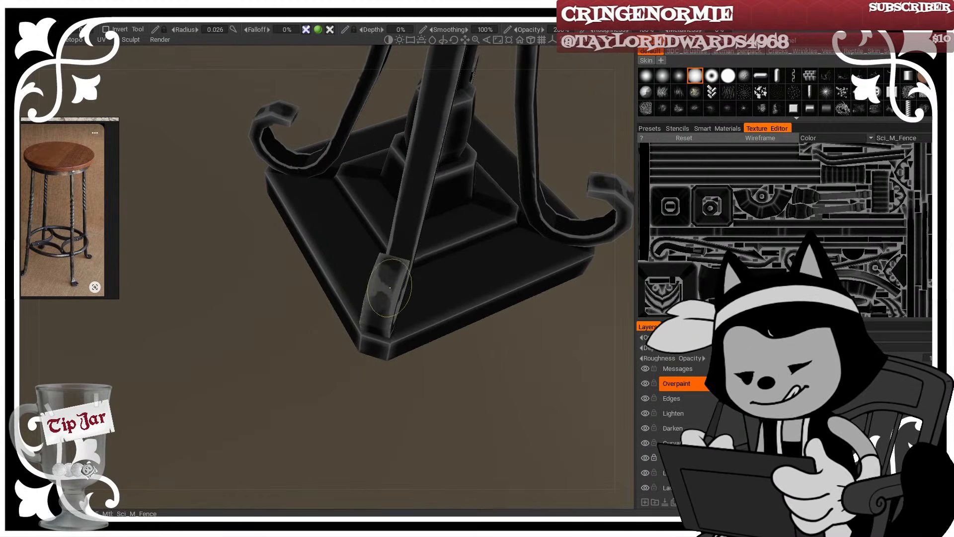
Step: Smooth the shading on the front scroll foot's curled end using brush radii of 0.035 and 0.018
{"action": "key", "text": "bracketright"}
{"action": "key", "text": "bracketright"}
{"action": "key", "text": "bracketright"}
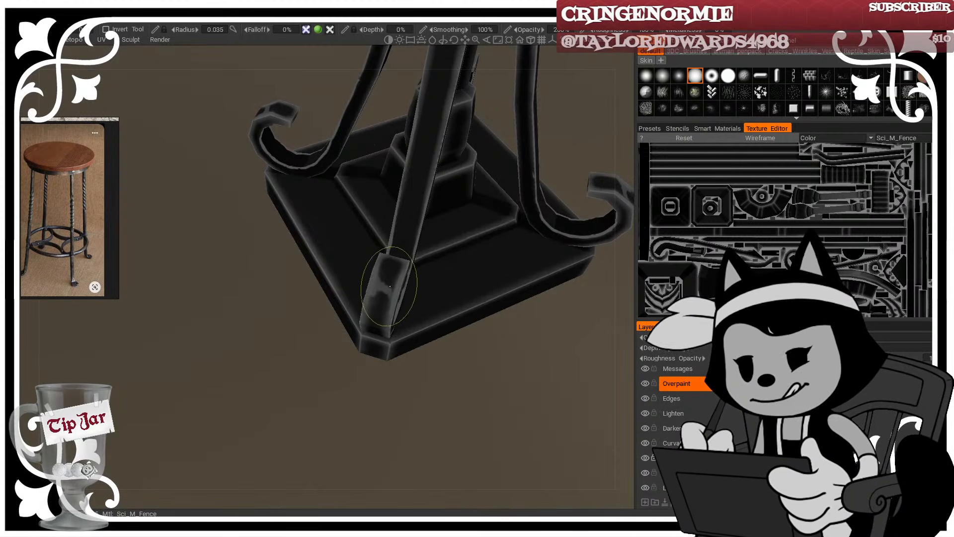
{"action": "left_click_drag", "start_coordinate": [390, 286], "coordinate": [381, 272], "text": "shift"}
{"action": "key", "text": "bracketleft"}
{"action": "key", "text": "bracketleft"}
{"action": "key", "text": "bracketleft"}
{"action": "key", "text": "bracketleft"}
{"action": "key", "text": "bracketleft"}
{"action": "key", "text": "bracketleft"}
{"action": "key", "text": "bracketleft"}
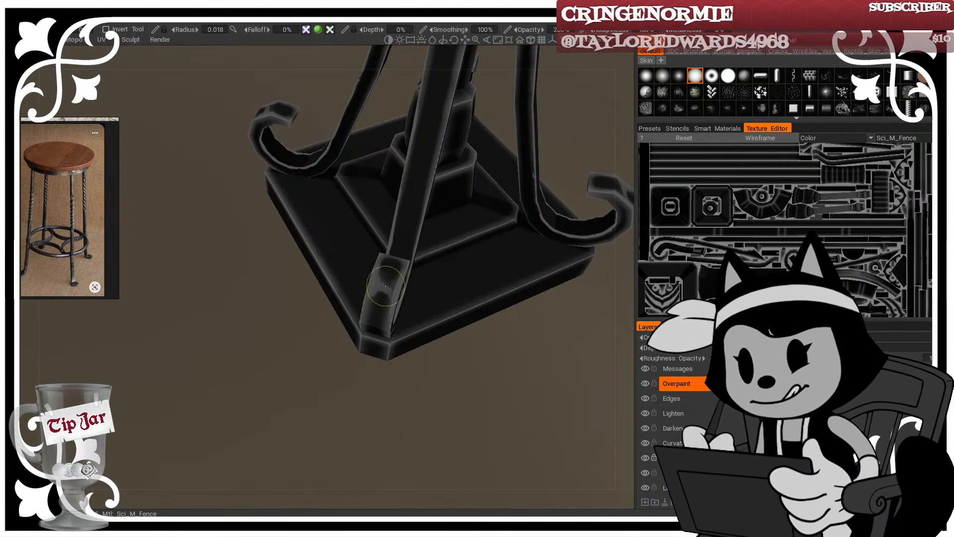
{"action": "mouse_move", "coordinate": [393, 280]}
{"action": "left_mouse_down", "text": "shift"}
{"action": "mouse_move", "coordinate": [359, 309]}
{"action": "mouse_move", "coordinate": [390, 291]}
{"action": "left_mouse_up", "text": "shift"}
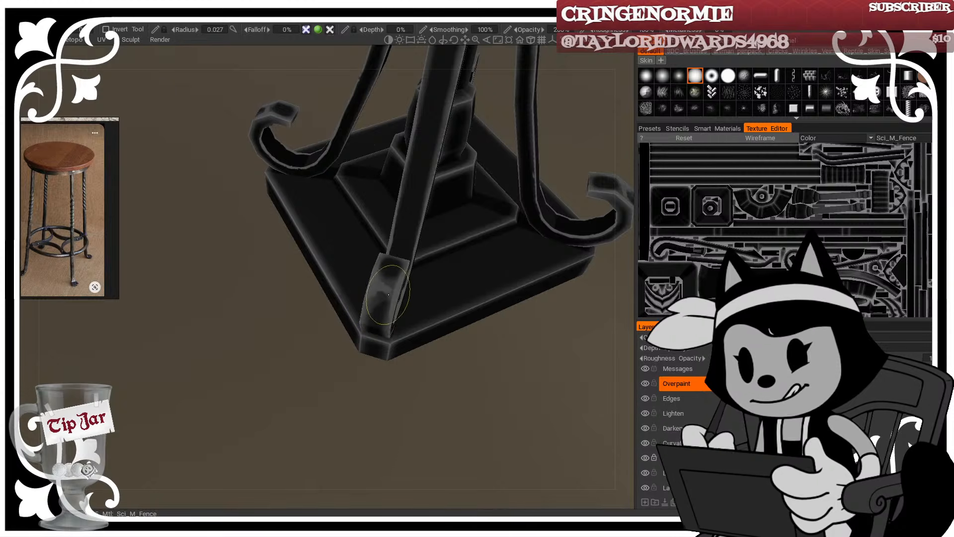
Step: Paint a soft highlight streak across the pedestal base plate beside the front scroll foot, starting with a brush radius of 0.034
{"action": "mouse_move", "coordinate": [397, 403]}
{"action": "left_mouse_down"}
{"action": "mouse_move", "coordinate": [407, 342]}
{"action": "mouse_move", "coordinate": [430, 345]}
{"action": "mouse_move", "coordinate": [397, 342]}
{"action": "left_mouse_up"}
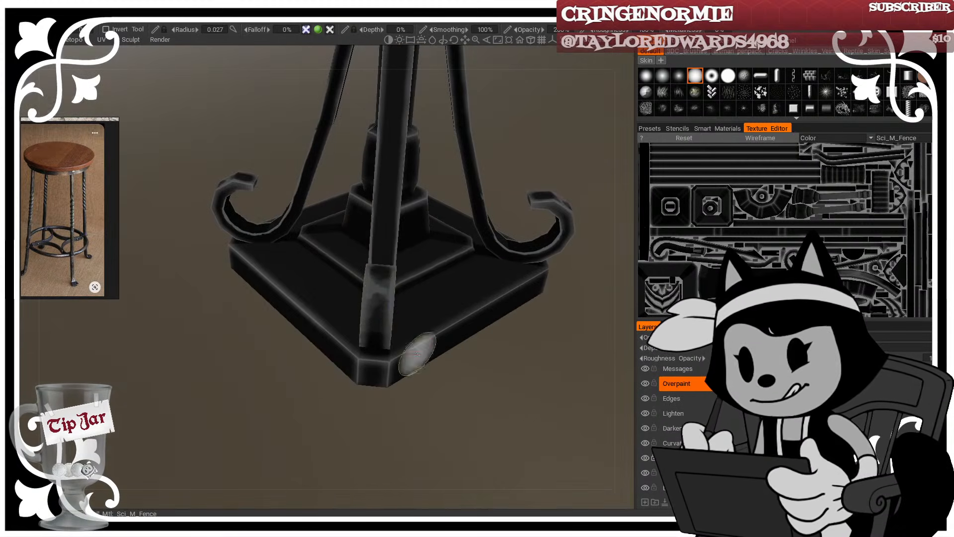
{"action": "mouse_move", "coordinate": [436, 400]}
{"action": "left_mouse_down"}
{"action": "mouse_move", "coordinate": [436, 366]}
{"action": "mouse_move", "coordinate": [343, 425]}
{"action": "left_mouse_up"}
{"action": "key", "text": "bracketright"}
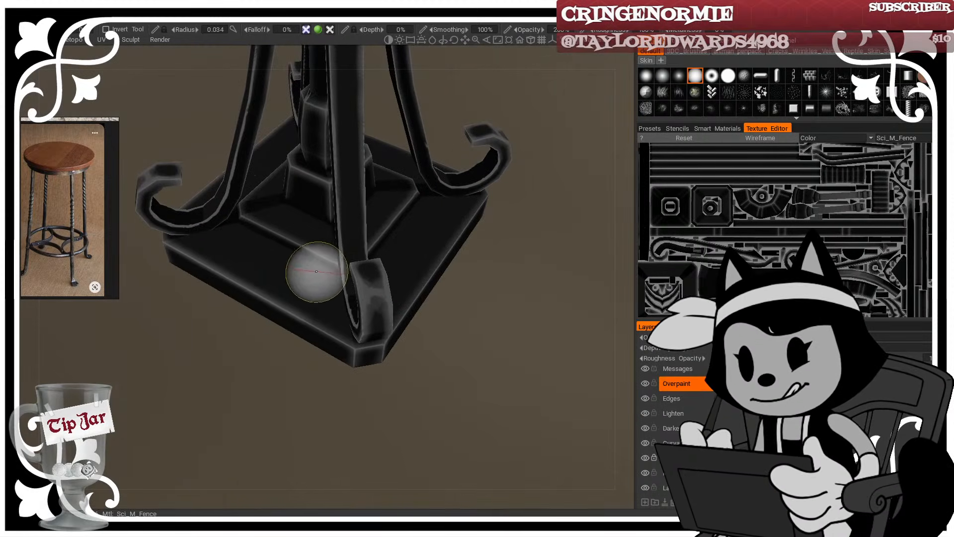
{"action": "mouse_move", "coordinate": [318, 274]}
{"action": "left_mouse_down"}
{"action": "mouse_move", "coordinate": [296, 310]}
{"action": "mouse_move", "coordinate": [308, 313]}
{"action": "mouse_move", "coordinate": [300, 337]}
{"action": "mouse_move", "coordinate": [311, 345]}
{"action": "left_mouse_up"}
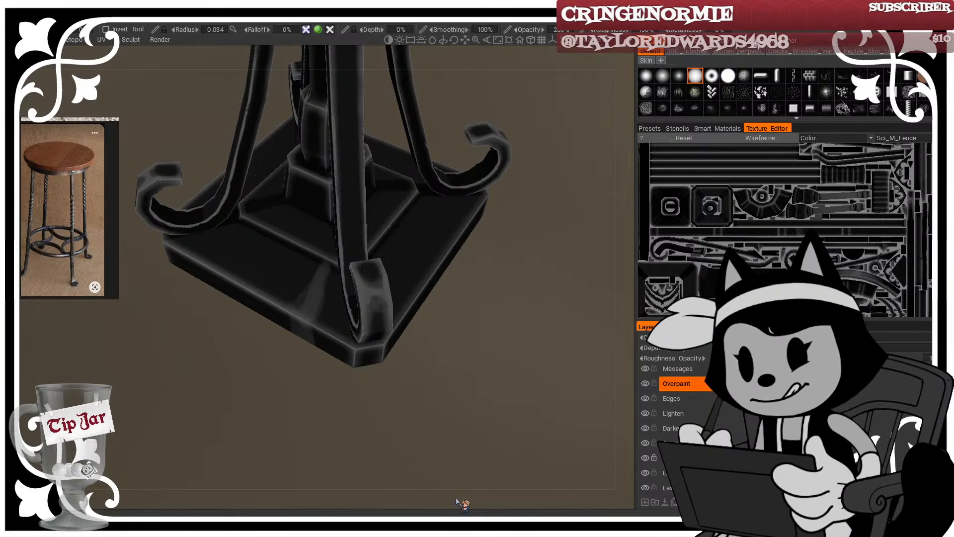
{"action": "left_click_drag", "start_coordinate": [470, 399], "coordinate": [449, 399]}
{"action": "key", "text": "bracketright"}
{"action": "mouse_move", "coordinate": [312, 293]}
{"action": "left_mouse_down"}
{"action": "mouse_move", "coordinate": [301, 310]}
{"action": "mouse_move", "coordinate": [315, 324]}
{"action": "left_mouse_up"}
Step: Trim the base plate's highlight streak with the eraser and return to the painting brush
{"action": "key", "text": "bracketleft"}
{"action": "key", "text": "bracketleft"}
{"action": "key", "text": "bracketleft"}
{"action": "middle_click_drag", "start_coordinate": [509, 356], "coordinate": [512, 408]}
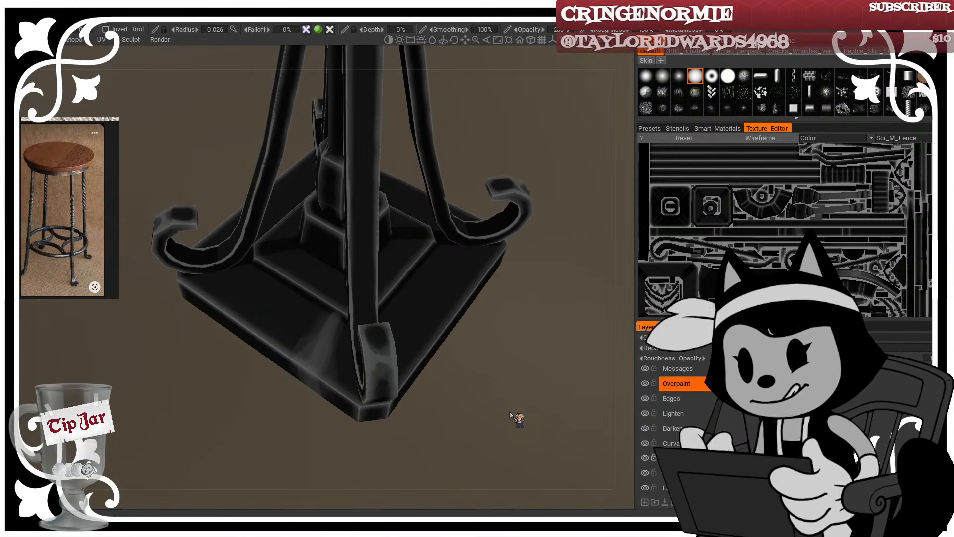
{"action": "left_click", "coordinate": [17, 292]}
{"action": "left_click_drag", "start_coordinate": [465, 367], "coordinate": [482, 350]}
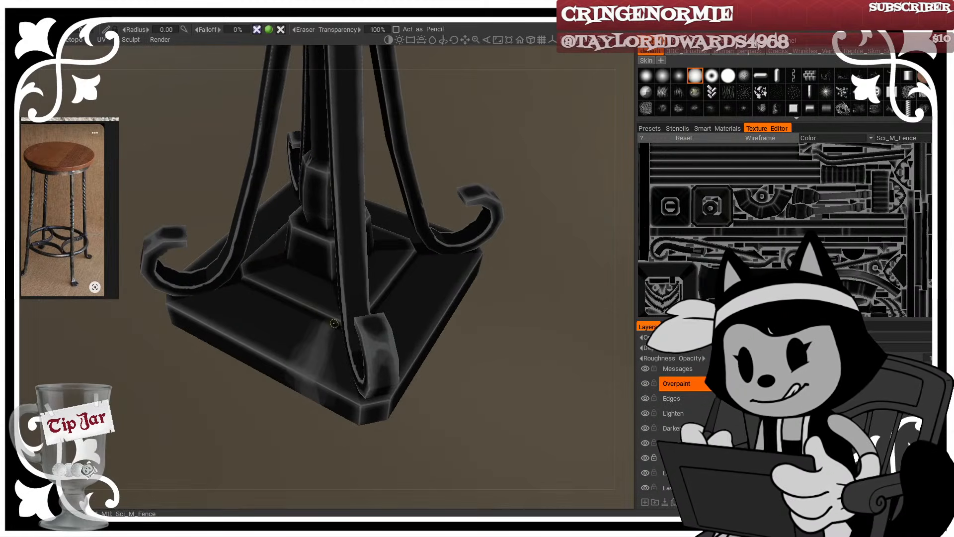
{"action": "left_click", "coordinate": [17, 122]}
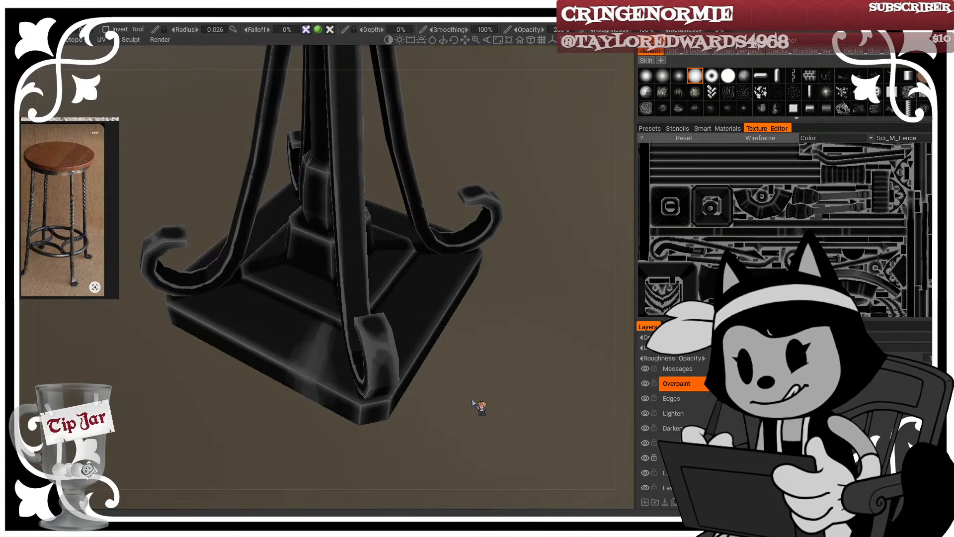
Step: Paint a broad soft highlight down the pedestal's front scroll leg with a brush radius of 0.066
{"action": "left_click_drag", "start_coordinate": [472, 401], "coordinate": [479, 391]}
{"action": "middle_click_drag", "start_coordinate": [549, 270], "coordinate": [533, 390]}
{"action": "scroll", "coordinate": [506, 377], "scroll_direction": "down", "scroll_amount": 5}
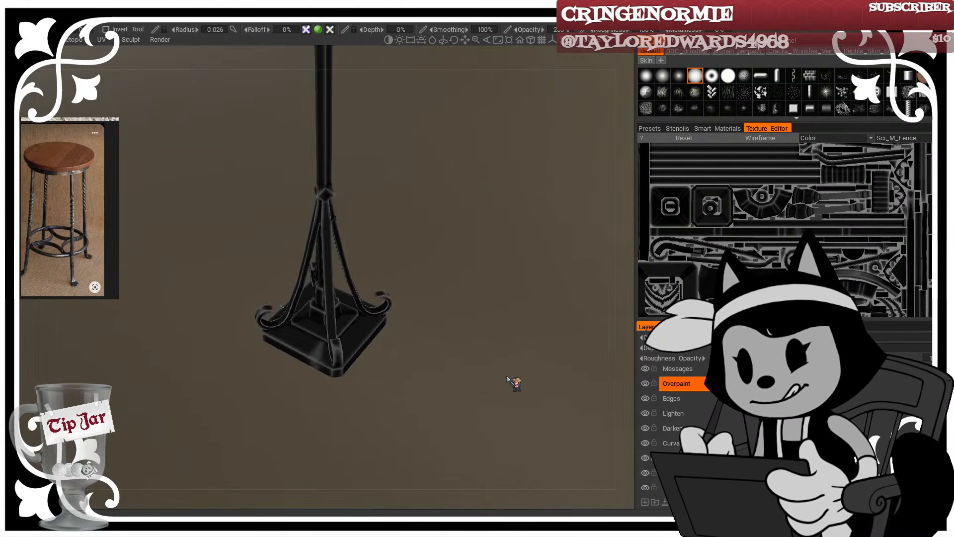
{"action": "scroll", "coordinate": [508, 385], "scroll_direction": "up", "scroll_amount": 3}
{"action": "key", "text": "bracketright"}
{"action": "key", "text": "bracketright"}
{"action": "key", "text": "bracketright"}
{"action": "key", "text": "bracketright"}
{"action": "key", "text": "bracketright"}
{"action": "key", "text": "bracketright"}
{"action": "mouse_move", "coordinate": [340, 381]}
{"action": "left_mouse_down"}
{"action": "mouse_move", "coordinate": [336, 355]}
{"action": "mouse_move", "coordinate": [336, 372]}
{"action": "left_mouse_up"}
{"action": "left_click_drag", "start_coordinate": [333, 221], "coordinate": [339, 367]}
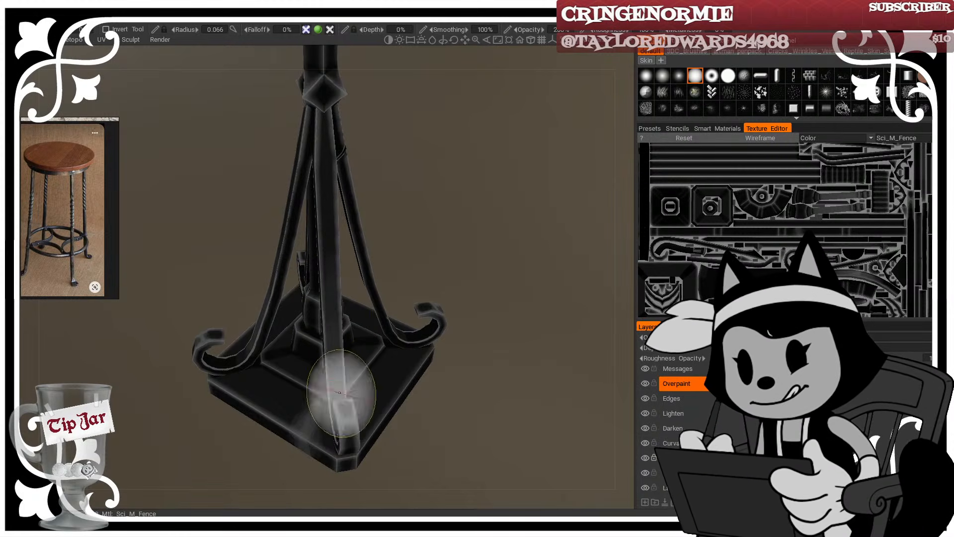
Step: Shade the top end of the front scroll leg just below the pole's diamond collar with a much smaller brush
{"action": "mouse_move", "coordinate": [450, 308]}
{"action": "left_mouse_down"}
{"action": "mouse_move", "coordinate": [494, 264]}
{"action": "mouse_move", "coordinate": [488, 273]}
{"action": "left_mouse_up"}
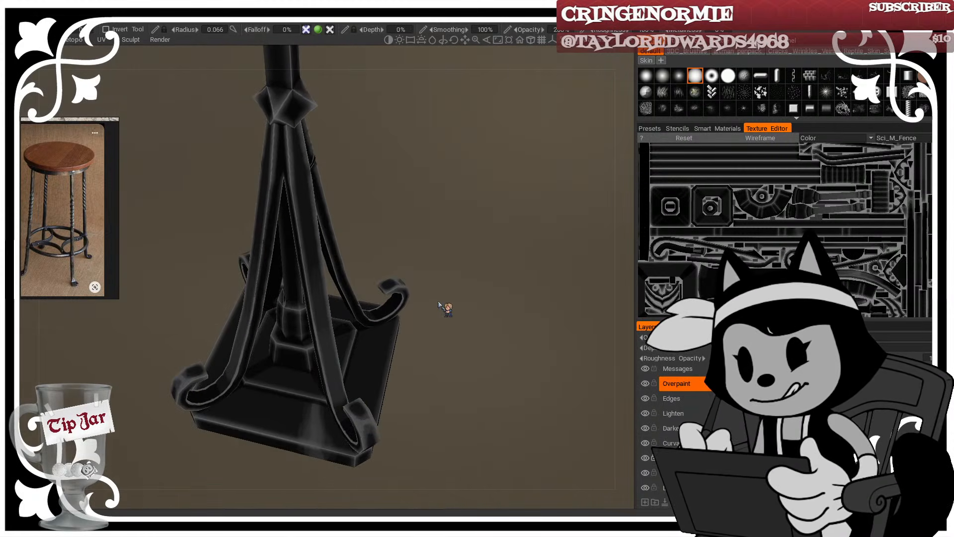
{"action": "left_click_drag", "start_coordinate": [439, 304], "coordinate": [477, 362]}
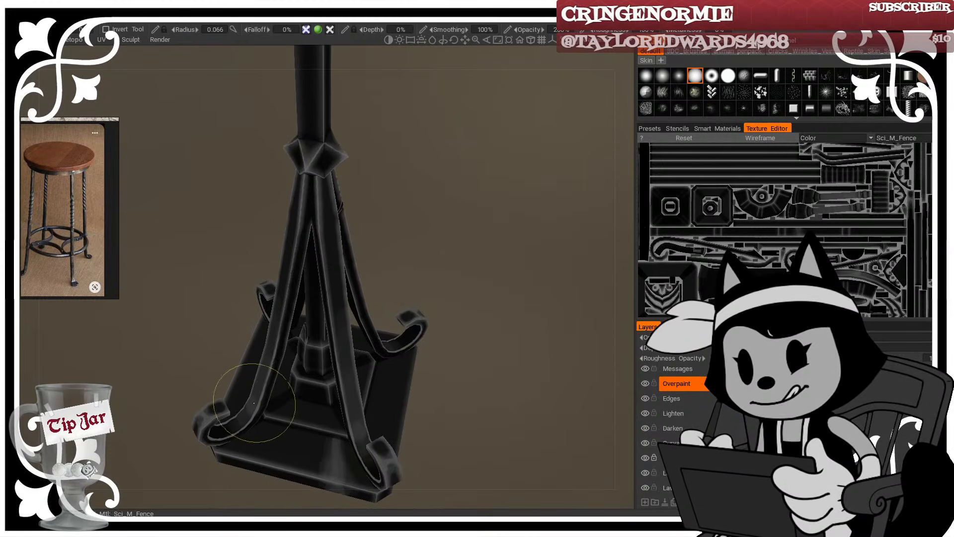
{"action": "left_click_drag", "start_coordinate": [437, 266], "coordinate": [412, 223]}
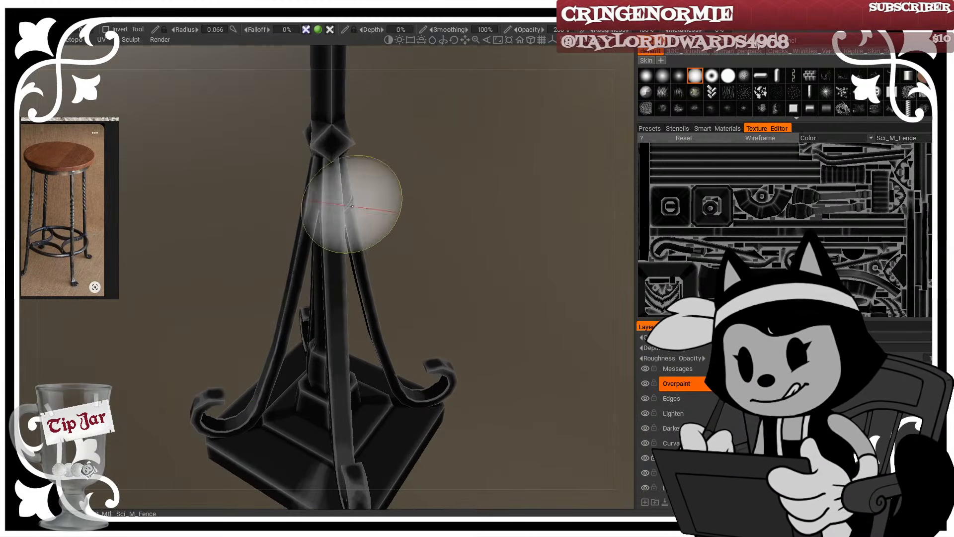
{"action": "key", "text": "bracketleft"}
{"action": "key", "text": "bracketleft"}
{"action": "key", "text": "bracketleft"}
{"action": "key", "text": "bracketleft"}
{"action": "key", "text": "bracketleft"}
{"action": "key", "text": "bracketleft"}
{"action": "key", "text": "bracketleft"}
{"action": "key", "text": "bracketleft"}
{"action": "key", "text": "bracketleft"}
{"action": "key", "text": "bracketleft"}
{"action": "left_click_drag", "start_coordinate": [329, 193], "coordinate": [338, 171]}
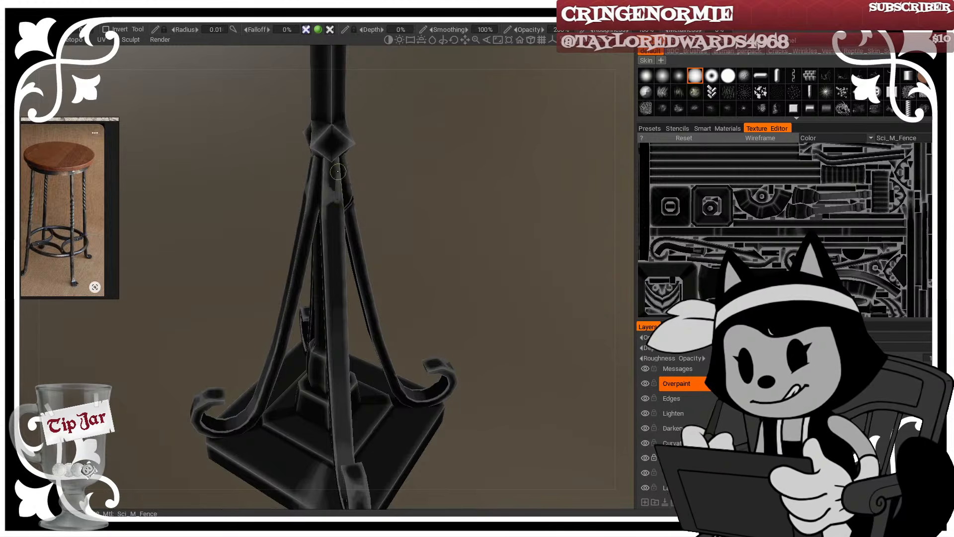
Step: Blend the shading where the scroll leg meets the diamond collar with a larger brush, bringing the radius down to 0.016
{"action": "mouse_move", "coordinate": [407, 174]}
{"action": "left_mouse_down"}
{"action": "mouse_move", "coordinate": [442, 177]}
{"action": "mouse_move", "coordinate": [462, 234]}
{"action": "mouse_move", "coordinate": [393, 218]}
{"action": "left_mouse_up"}
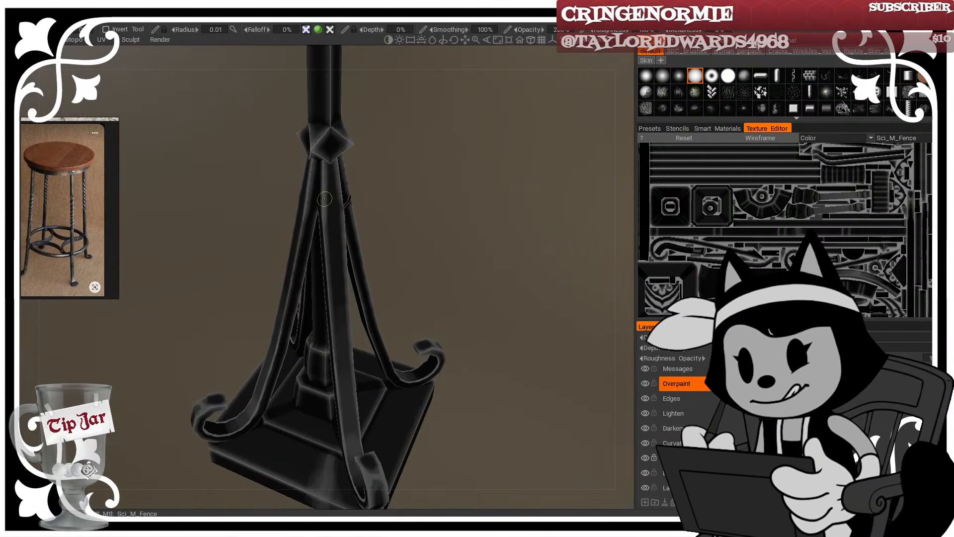
{"action": "key", "text": "v"}
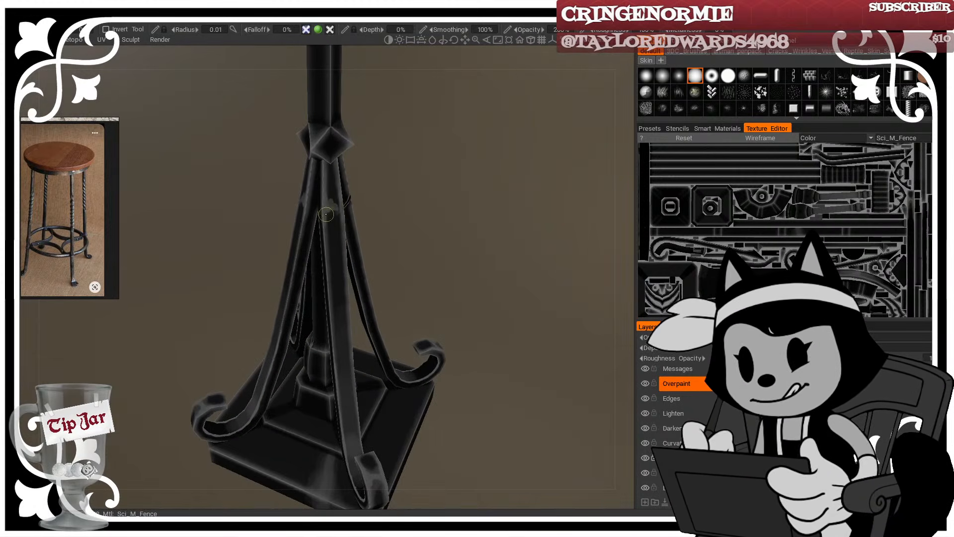
{"action": "key", "text": "bracketright"}
{"action": "key", "text": "bracketright"}
{"action": "key", "text": "bracketright"}
{"action": "key", "text": "bracketright"}
{"action": "key", "text": "bracketright"}
{"action": "key", "text": "bracketright"}
{"action": "left_click_drag", "start_coordinate": [341, 207], "coordinate": [337, 196]}
{"action": "key", "text": "bracketleft"}
{"action": "key", "text": "bracketleft"}
{"action": "key", "text": "bracketleft"}
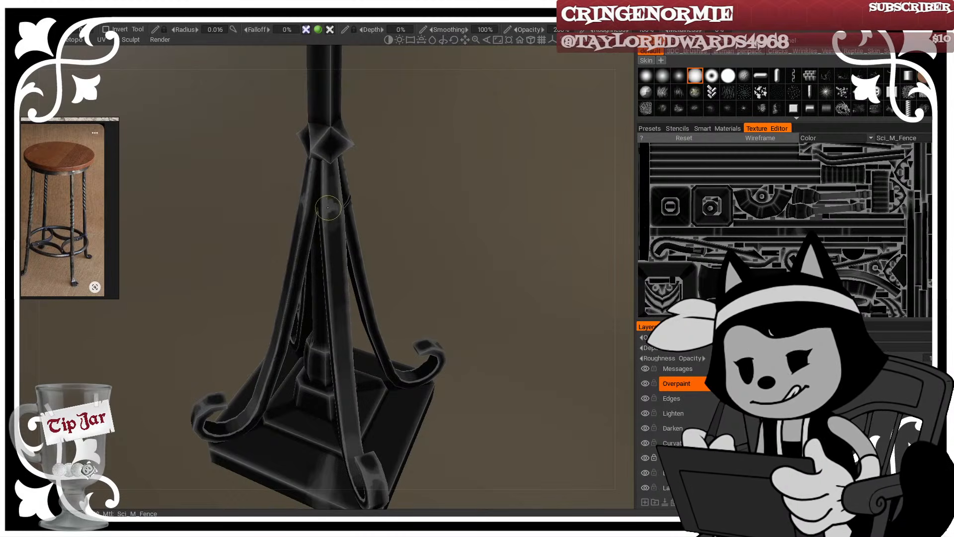
{"action": "mouse_move", "coordinate": [387, 128]}
{"action": "left_mouse_down"}
{"action": "mouse_move", "coordinate": [396, 153]}
{"action": "mouse_move", "coordinate": [426, 150]}
{"action": "left_mouse_up"}
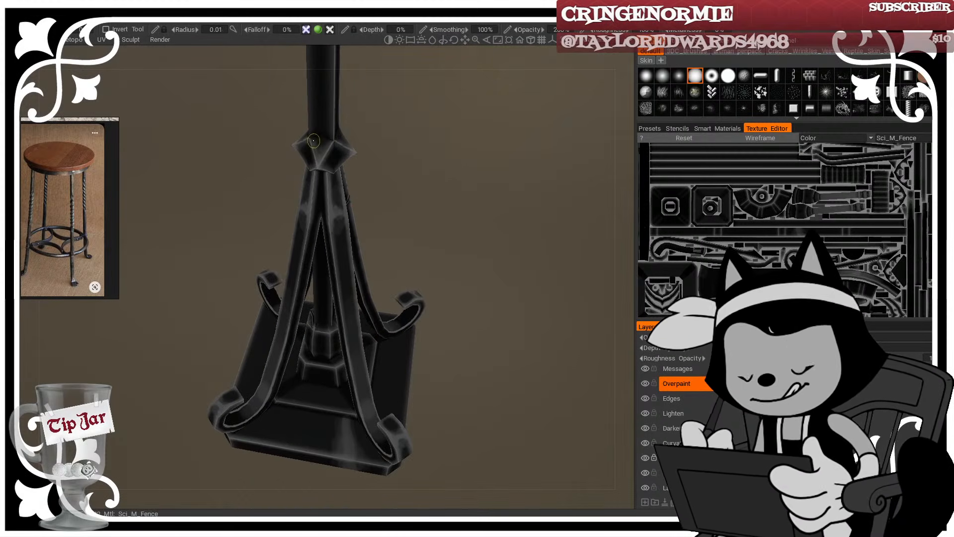
Step: Paint soft highlights on the diamond collar above the scroll legs with a brush radius of 0.018
{"action": "key", "text": "bracketright"}
{"action": "key", "text": "bracketright"}
{"action": "key", "text": "bracketright"}
{"action": "key", "text": "bracketright"}
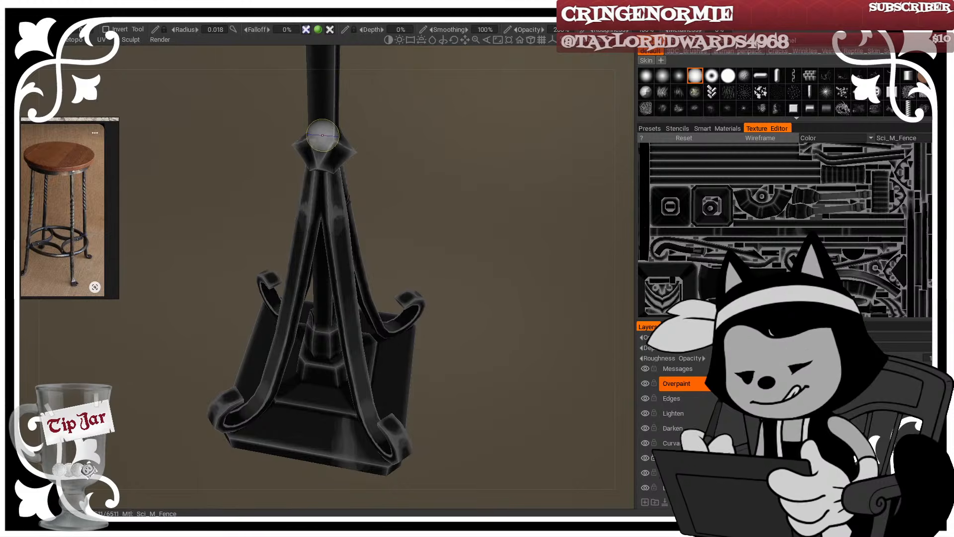
{"action": "mouse_move", "coordinate": [324, 150]}
{"action": "middle_mouse_down"}
{"action": "mouse_move", "coordinate": [330, 134]}
{"action": "mouse_move", "coordinate": [341, 152]}
{"action": "mouse_move", "coordinate": [443, 141]}
{"action": "mouse_move", "coordinate": [390, 165]}
{"action": "middle_mouse_up"}
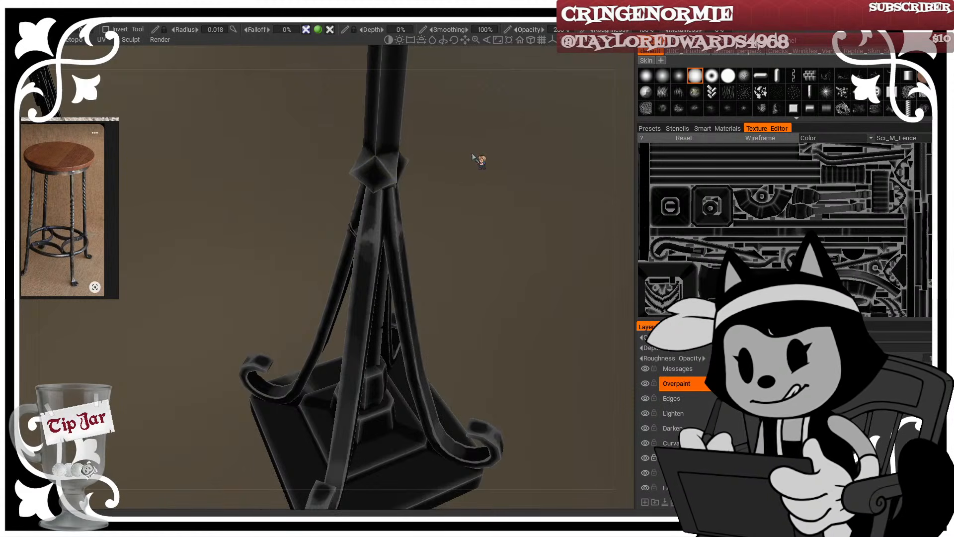
{"action": "middle_click_drag", "start_coordinate": [477, 157], "coordinate": [432, 171]}
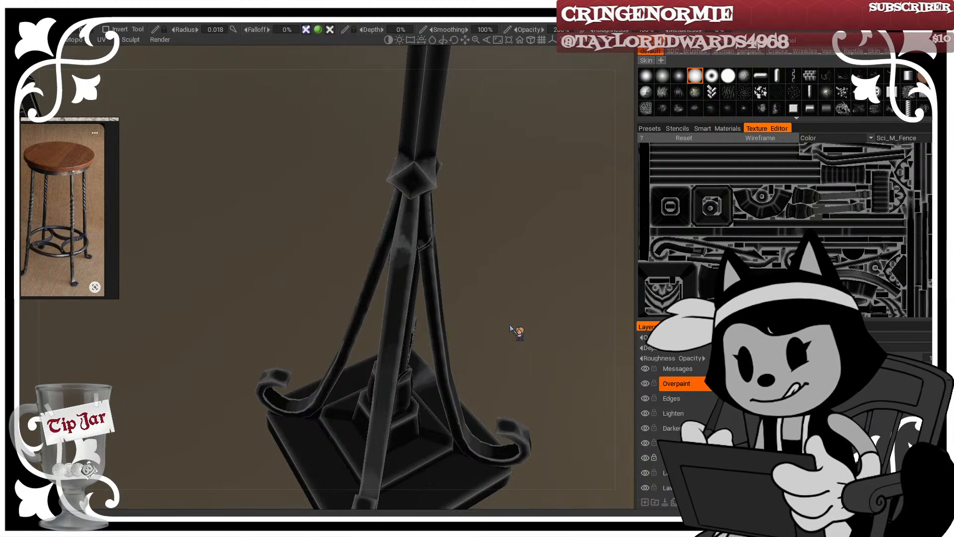
{"action": "mouse_move", "coordinate": [510, 328]}
{"action": "middle_mouse_down"}
{"action": "mouse_move", "coordinate": [494, 313]}
{"action": "mouse_move", "coordinate": [452, 317]}
{"action": "mouse_move", "coordinate": [439, 245]}
{"action": "middle_mouse_up"}
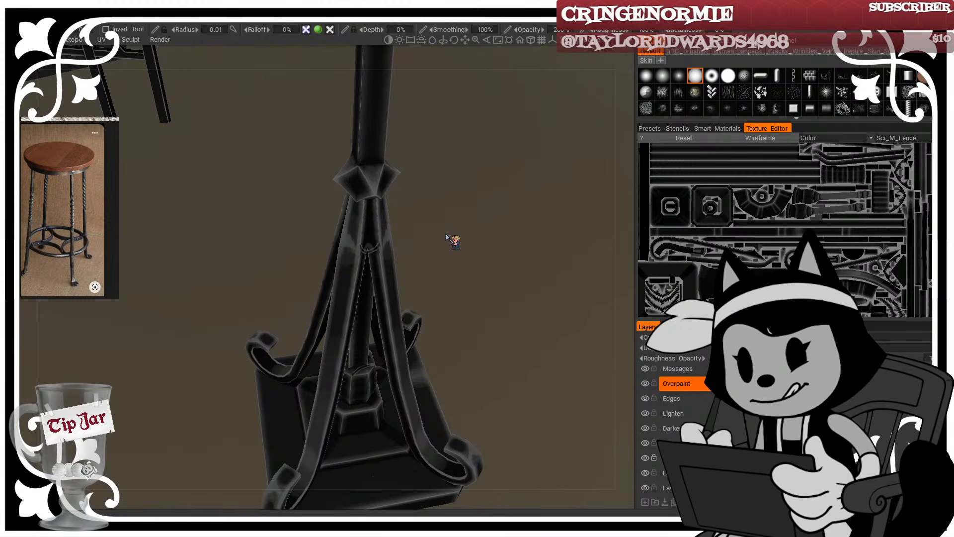
Step: Touch up the shading where the scroll legs converge below the collar with a brush radius of 0.012, undoing the last stroke
{"action": "left_click_drag", "start_coordinate": [446, 236], "coordinate": [508, 293]}
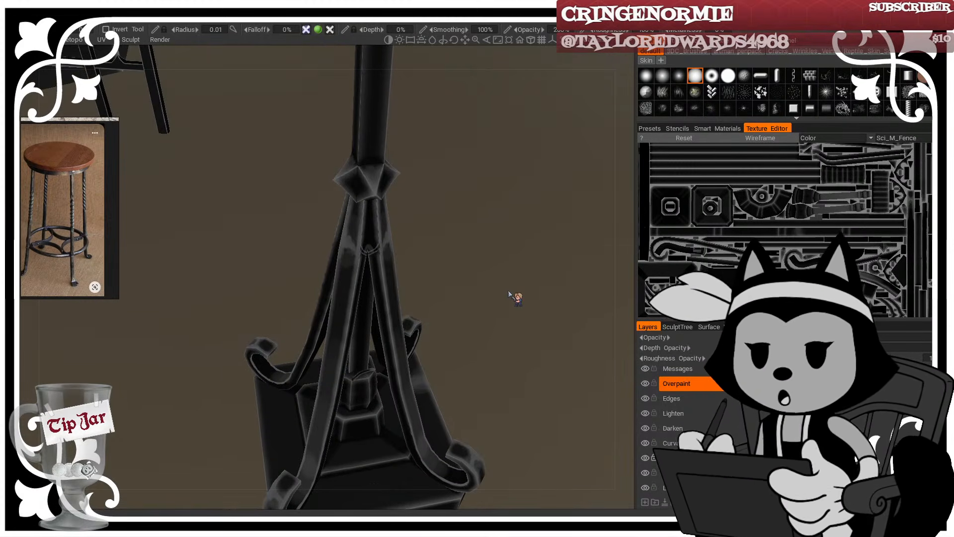
{"action": "left_click_drag", "start_coordinate": [474, 232], "coordinate": [430, 198]}
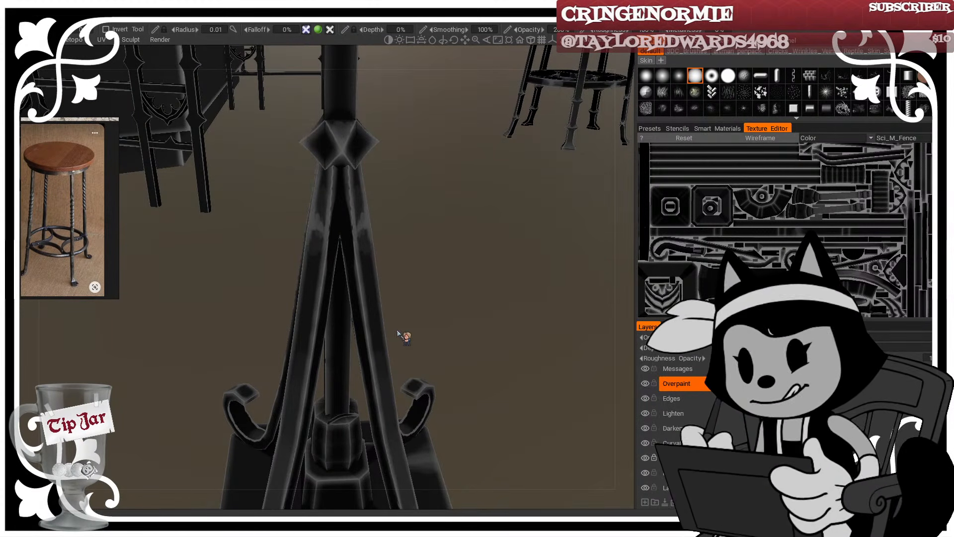
{"action": "mouse_move", "coordinate": [395, 299]}
{"action": "left_mouse_down"}
{"action": "mouse_move", "coordinate": [426, 300]}
{"action": "mouse_move", "coordinate": [396, 230]}
{"action": "mouse_move", "coordinate": [441, 241]}
{"action": "mouse_move", "coordinate": [426, 191]}
{"action": "mouse_move", "coordinate": [356, 264]}
{"action": "left_mouse_up"}
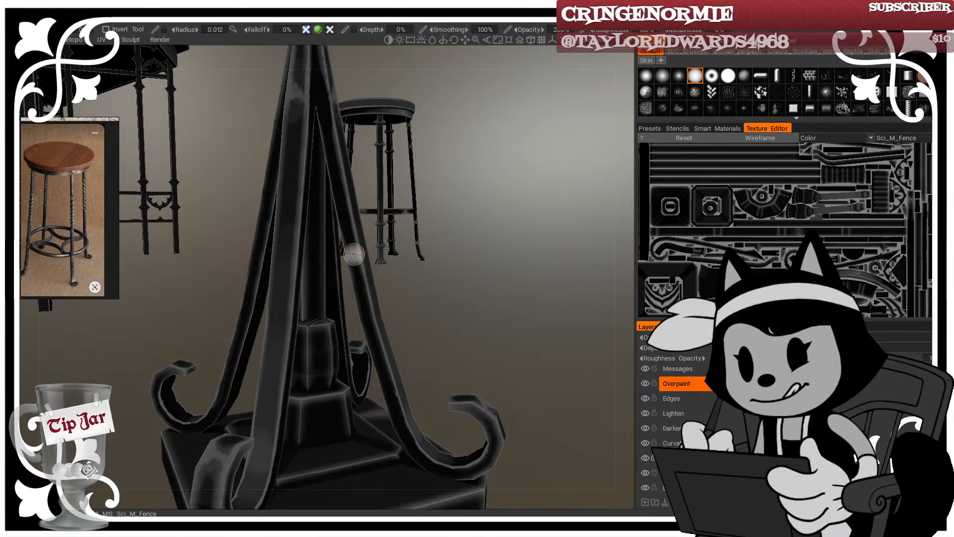
{"action": "mouse_move", "coordinate": [428, 467]}
{"action": "left_mouse_down"}
{"action": "mouse_move", "coordinate": [497, 334]}
{"action": "mouse_move", "coordinate": [309, 344]}
{"action": "mouse_move", "coordinate": [379, 324]}
{"action": "mouse_move", "coordinate": [536, 330]}
{"action": "mouse_move", "coordinate": [530, 298]}
{"action": "left_mouse_up"}
{"action": "mouse_move", "coordinate": [365, 125]}
{"action": "left_mouse_down", "text": "alt"}
{"action": "mouse_move", "coordinate": [439, 151]}
{"action": "mouse_move", "coordinate": [522, 151]}
{"action": "left_mouse_up", "text": "alt"}
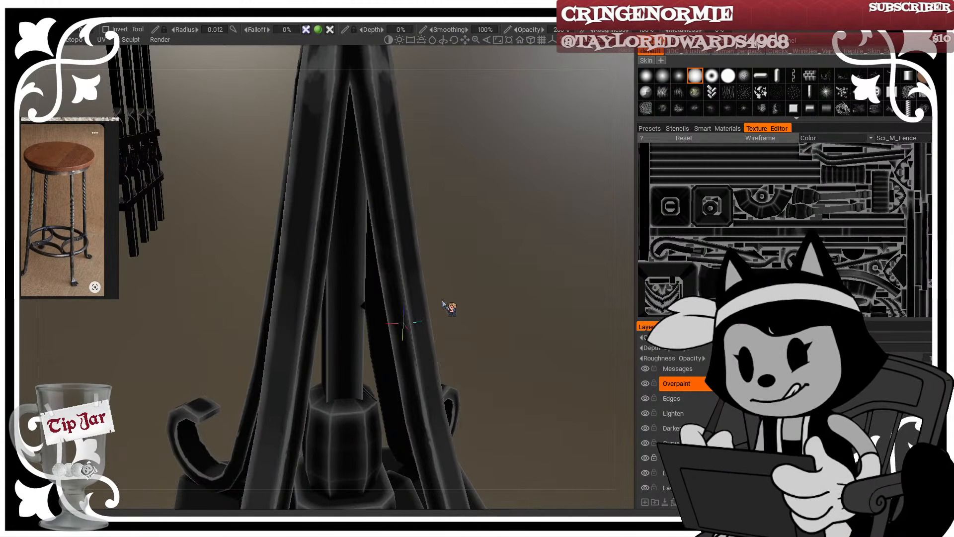
{"action": "scroll", "coordinate": [442, 304], "scroll_direction": "down", "scroll_amount": 2}
{"action": "mouse_move", "coordinate": [343, 76]}
{"action": "left_mouse_down"}
{"action": "mouse_move", "coordinate": [345, 94]}
{"action": "mouse_move", "coordinate": [346, 70]}
{"action": "left_mouse_up"}
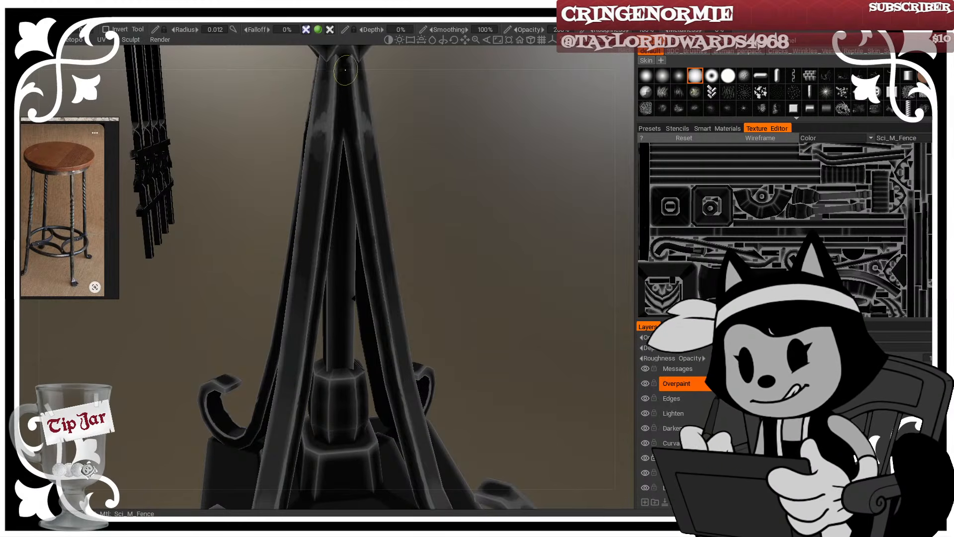
{"action": "left_click_drag", "start_coordinate": [352, 135], "coordinate": [362, 186]}
{"action": "key", "text": "ctrl+z"}
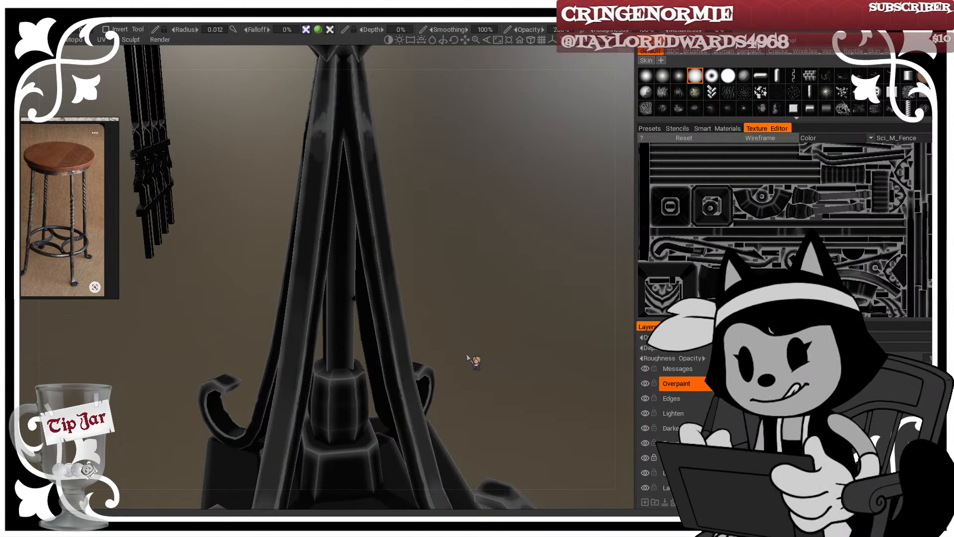
Step: Inspect the painted pedestal and its pole from several angles, both close up and alongside the other props
{"action": "scroll", "coordinate": [475, 361], "scroll_direction": "down", "scroll_amount": 8}
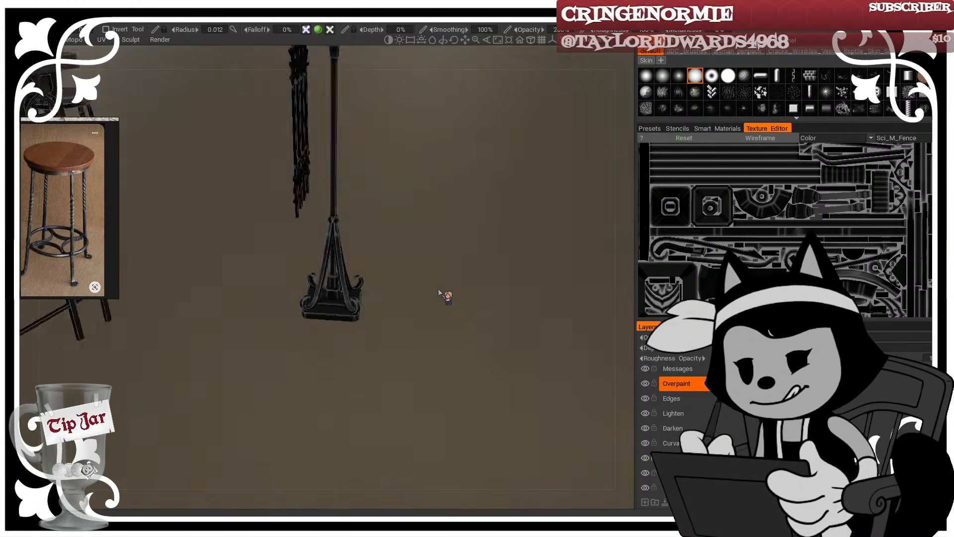
{"action": "left_click_drag", "start_coordinate": [439, 292], "coordinate": [385, 276]}
{"action": "scroll", "coordinate": [384, 276], "scroll_direction": "up", "scroll_amount": 5}
{"action": "left_click_drag", "start_coordinate": [481, 303], "coordinate": [503, 271]}
{"action": "scroll", "coordinate": [485, 264], "scroll_direction": "up", "scroll_amount": 2}
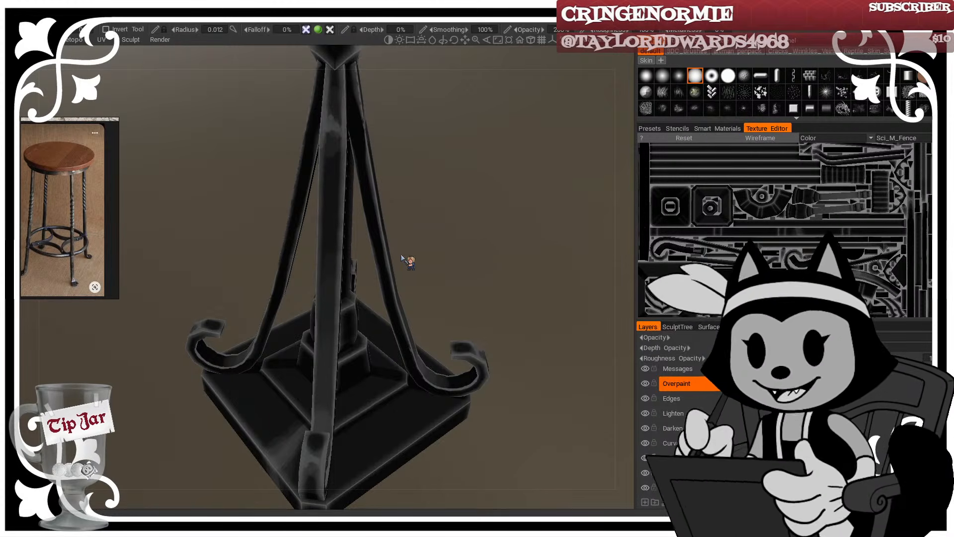
{"action": "scroll", "coordinate": [402, 258], "scroll_direction": "down", "scroll_amount": 10}
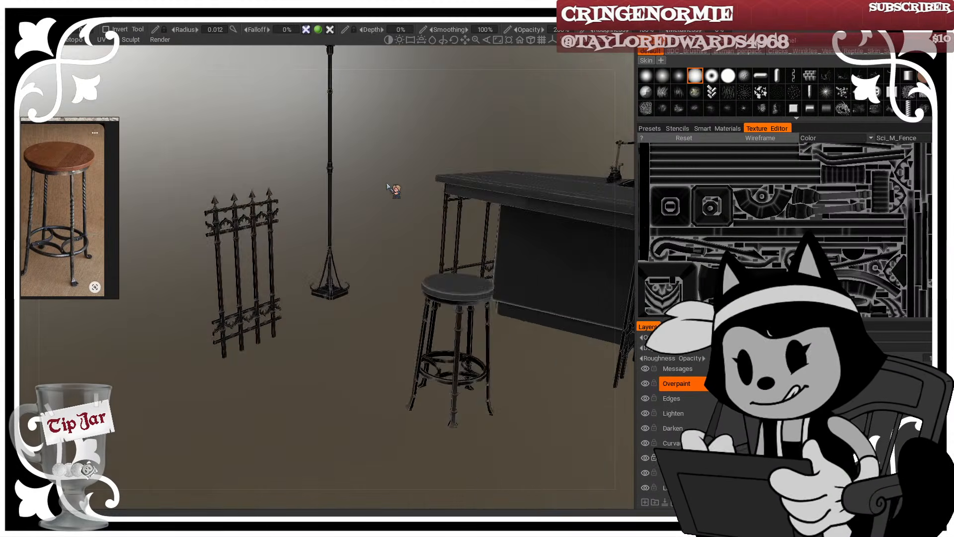
{"action": "right_click_drag", "start_coordinate": [387, 185], "coordinate": [409, 203]}
{"action": "left_click_drag", "start_coordinate": [409, 203], "coordinate": [406, 219]}
{"action": "middle_click_drag", "start_coordinate": [421, 221], "coordinate": [366, 291]}
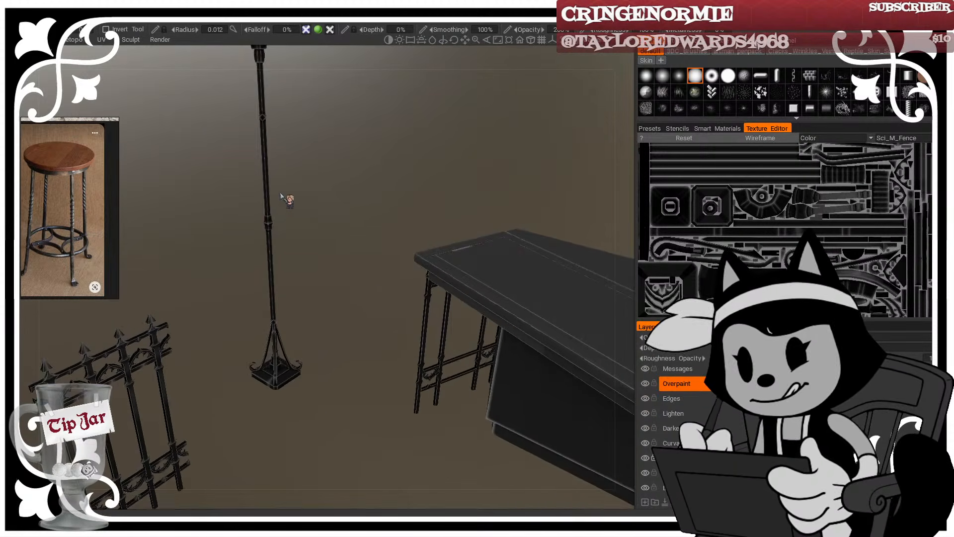
{"action": "middle_click_drag", "start_coordinate": [281, 195], "coordinate": [316, 253]}
{"action": "middle_click_drag", "start_coordinate": [331, 298], "coordinate": [362, 226]}
{"action": "right_click_drag", "start_coordinate": [361, 226], "coordinate": [398, 305]}
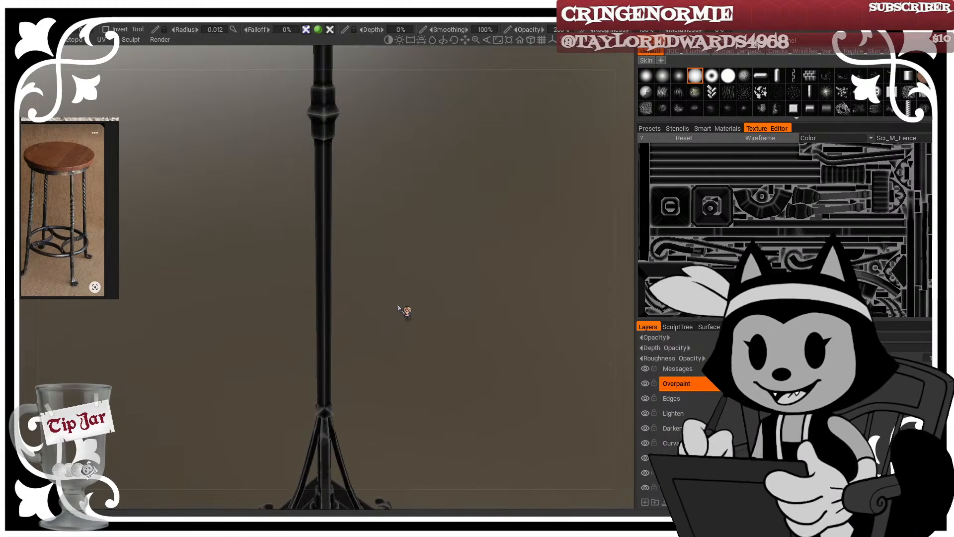
{"action": "middle_click_drag", "start_coordinate": [398, 308], "coordinate": [388, 226]}
{"action": "right_click_drag", "start_coordinate": [388, 226], "coordinate": [400, 238]}
{"action": "middle_click_drag", "start_coordinate": [417, 299], "coordinate": [420, 284]}
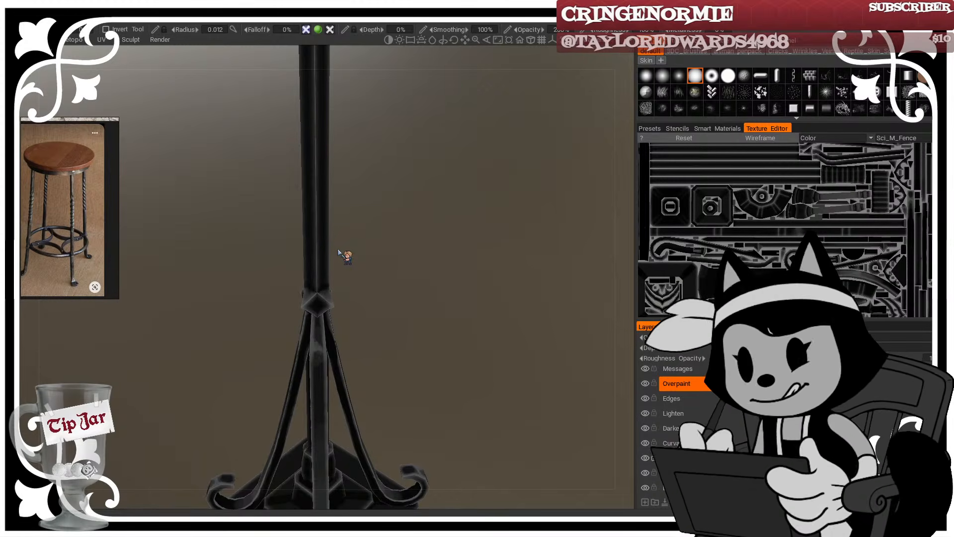
{"action": "right_click_drag", "start_coordinate": [346, 266], "coordinate": [376, 234]}
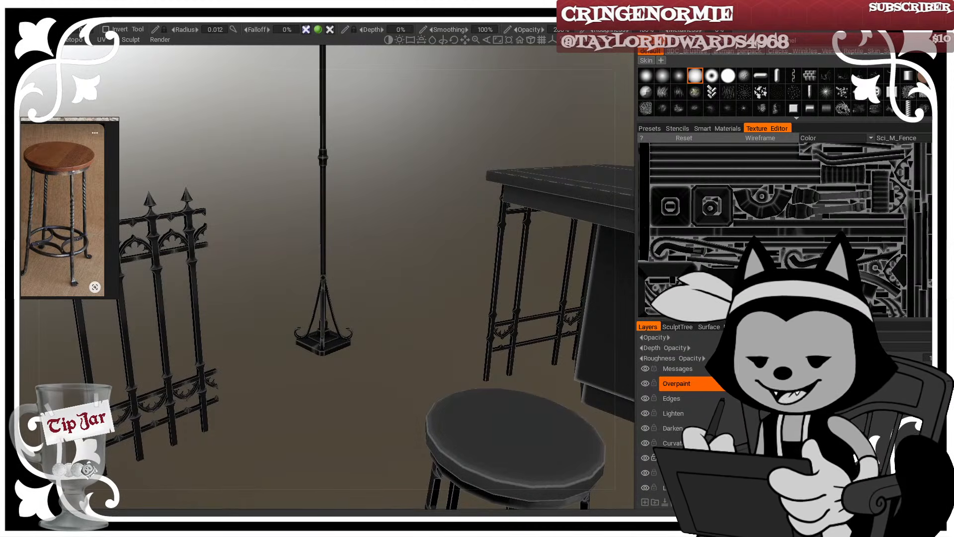
Step: Examine the hidden handwritten message beneath the bar desk's countertop
{"action": "middle_click_drag", "start_coordinate": [611, 276], "coordinate": [401, 260]}
{"action": "scroll", "coordinate": [396, 257], "scroll_direction": "up", "scroll_amount": 5}
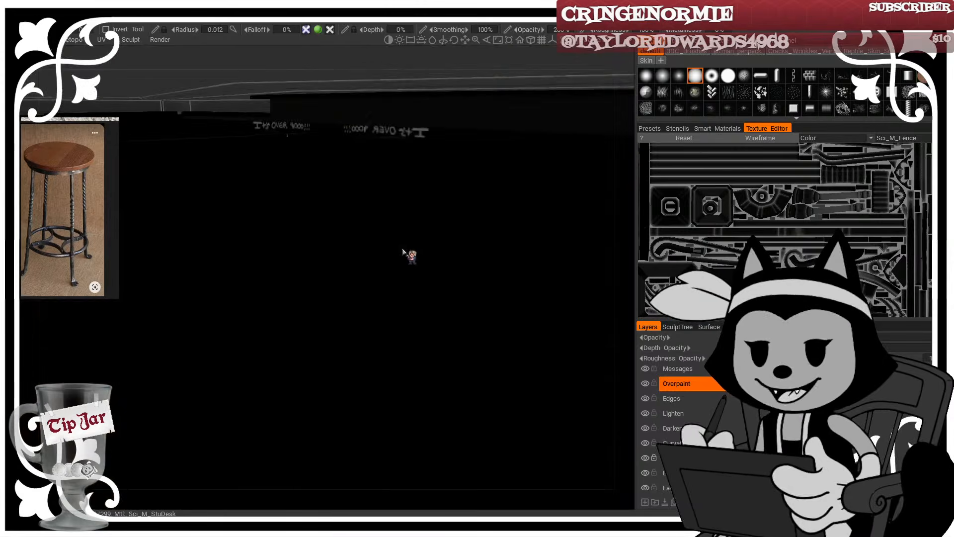
{"action": "left_click_drag", "start_coordinate": [403, 252], "coordinate": [360, 249], "text": "alt"}
{"action": "right_click_drag", "start_coordinate": [359, 249], "coordinate": [402, 243], "text": "alt"}
{"action": "right_click_drag", "start_coordinate": [401, 196], "coordinate": [403, 301], "text": "alt"}
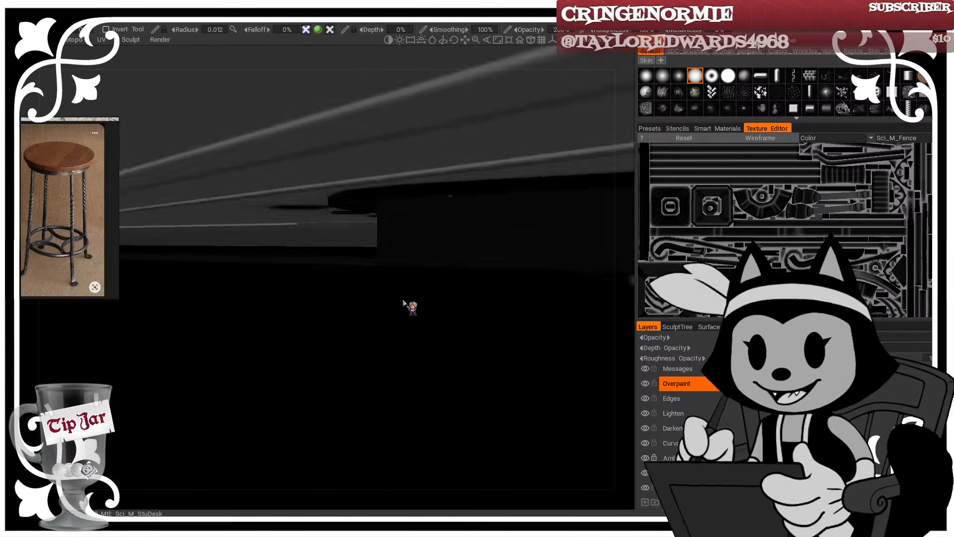
{"action": "mouse_move", "coordinate": [403, 300]}
{"action": "left_mouse_down", "text": "alt"}
{"action": "mouse_move", "coordinate": [407, 280]}
{"action": "mouse_move", "coordinate": [377, 265]}
{"action": "left_mouse_up", "text": "alt"}
{"action": "right_click_drag", "start_coordinate": [380, 264], "coordinate": [382, 262], "text": "alt"}
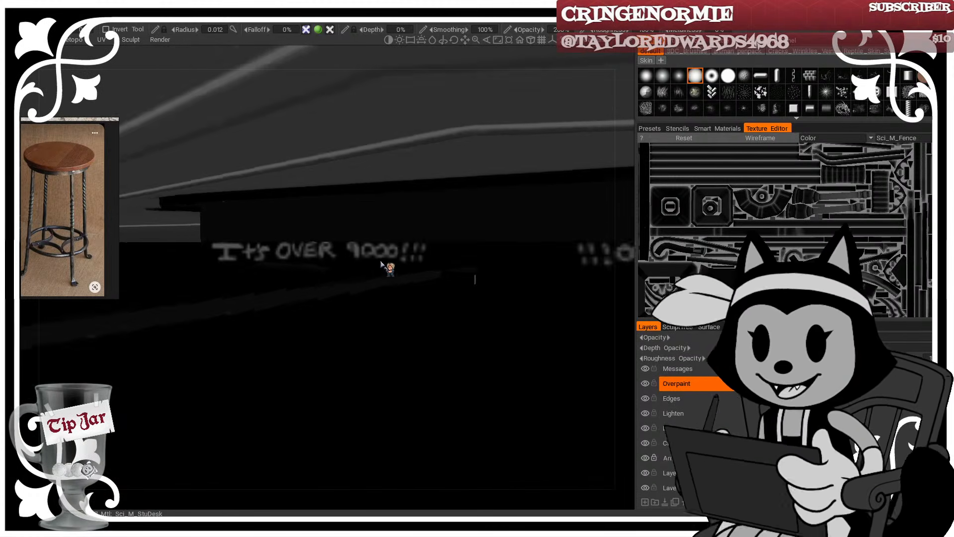
{"action": "left_click_drag", "start_coordinate": [383, 262], "coordinate": [413, 248], "text": "alt"}
{"action": "right_click_drag", "start_coordinate": [412, 249], "coordinate": [421, 253], "text": "alt"}
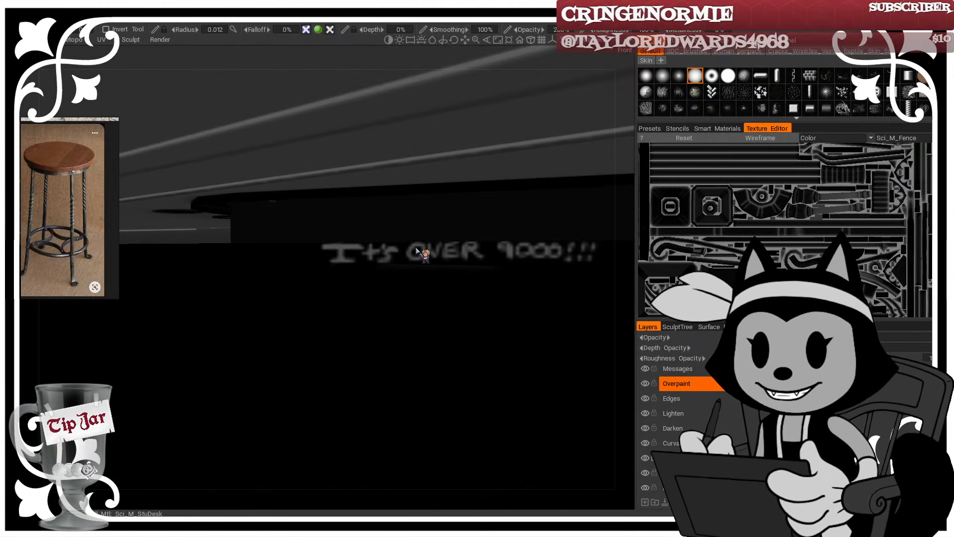
{"action": "left_click_drag", "start_coordinate": [421, 251], "coordinate": [402, 232], "text": "alt"}
{"action": "right_click_drag", "start_coordinate": [401, 232], "coordinate": [409, 236], "text": "alt"}
{"action": "mouse_move", "coordinate": [387, 232]}
{"action": "left_mouse_down", "text": "alt"}
{"action": "mouse_move", "coordinate": [396, 238]}
{"action": "mouse_move", "coordinate": [383, 232]}
{"action": "left_mouse_up", "text": "alt"}
{"action": "right_click_drag", "start_coordinate": [383, 232], "coordinate": [375, 236], "text": "alt"}
{"action": "left_click_drag", "start_coordinate": [374, 236], "coordinate": [411, 240], "text": "alt"}
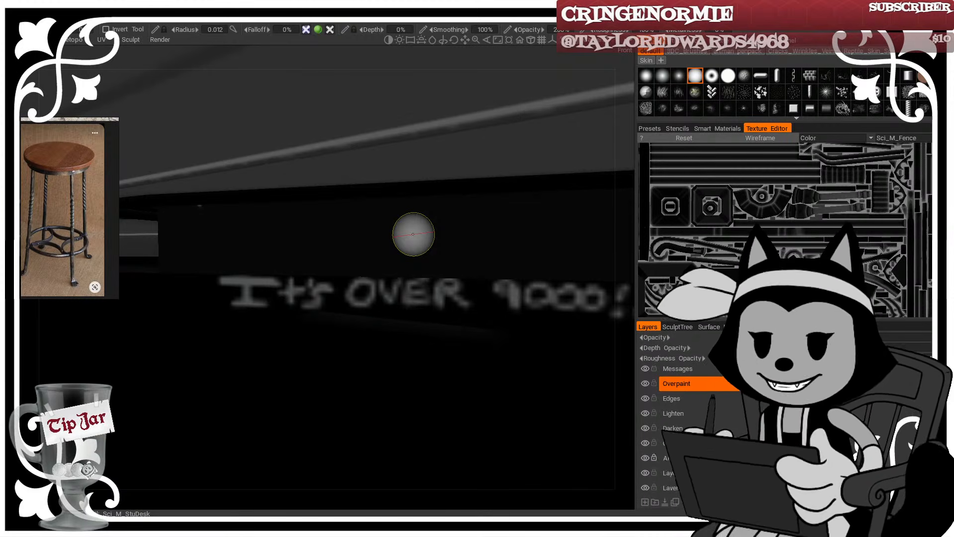
{"action": "right_click_drag", "start_coordinate": [409, 241], "coordinate": [277, 286], "text": "alt"}
{"action": "middle_click_drag", "start_coordinate": [277, 286], "coordinate": [375, 258], "text": "alt"}
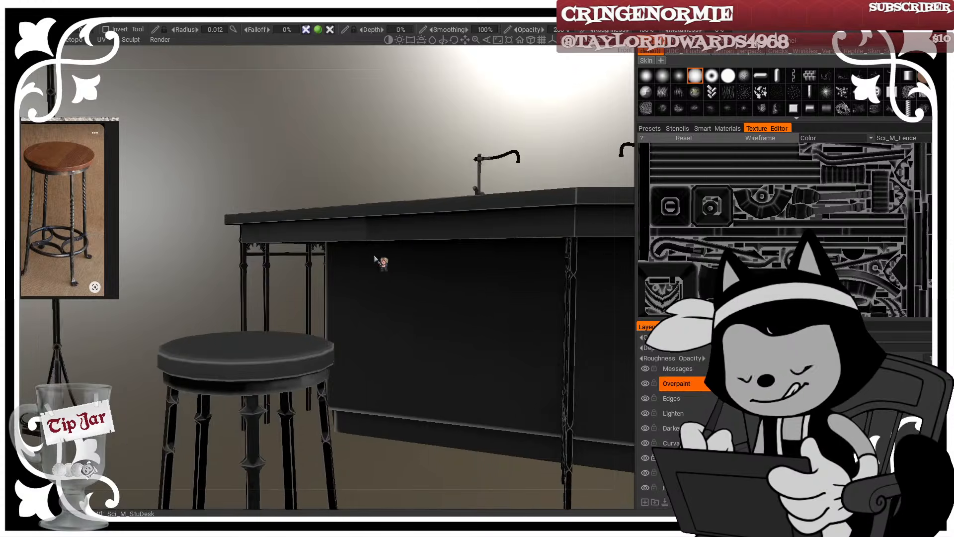
Step: Review the highlights on the pedestal's scroll legs and base plate at close range
{"action": "right_click_drag", "start_coordinate": [375, 258], "coordinate": [335, 247], "text": "alt"}
{"action": "left_click_drag", "start_coordinate": [334, 247], "coordinate": [251, 303], "text": "alt"}
{"action": "middle_click_drag", "start_coordinate": [252, 303], "coordinate": [321, 281], "text": "alt"}
{"action": "right_click_drag", "start_coordinate": [322, 281], "coordinate": [318, 300], "text": "alt"}
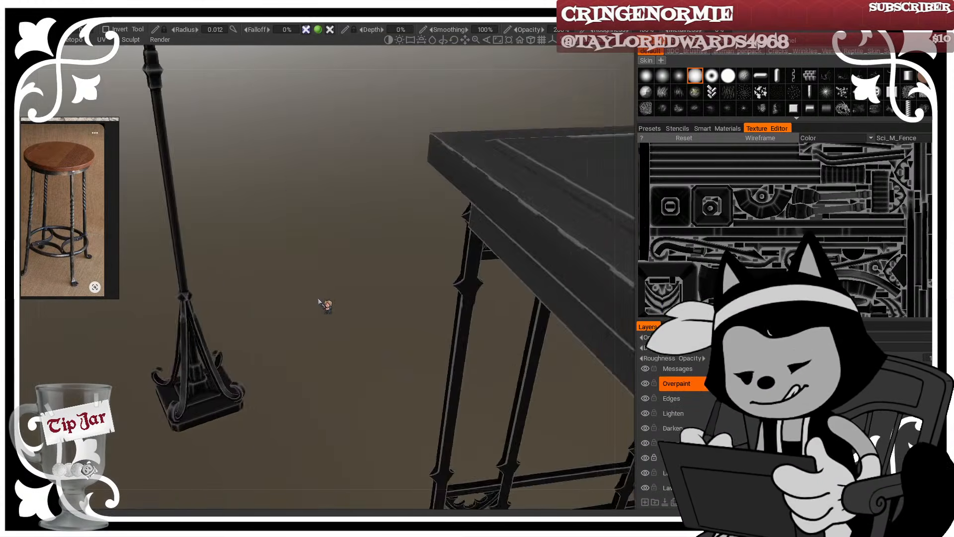
{"action": "middle_click_drag", "start_coordinate": [318, 301], "coordinate": [373, 228], "text": "alt"}
{"action": "right_click_drag", "start_coordinate": [373, 228], "coordinate": [440, 209], "text": "alt"}
{"action": "middle_click_drag", "start_coordinate": [441, 208], "coordinate": [440, 238], "text": "alt"}
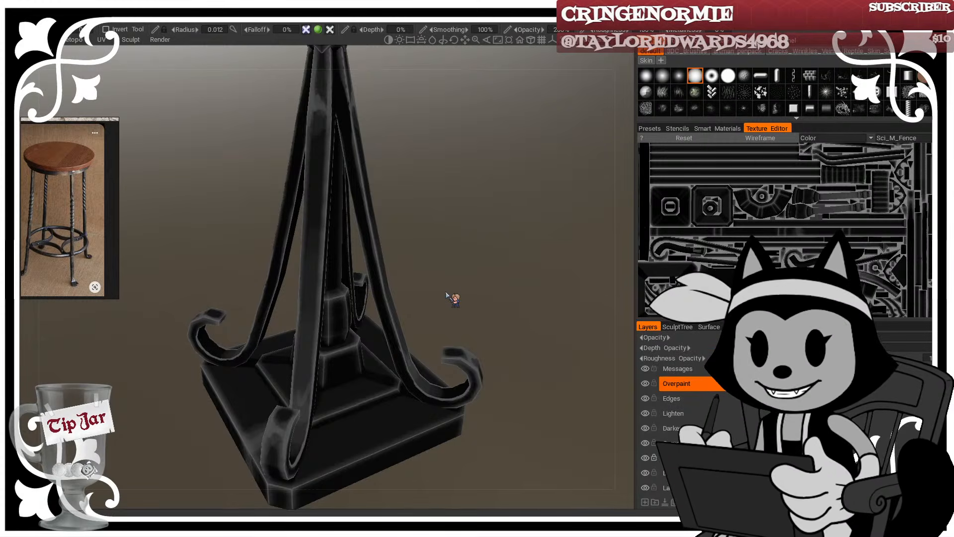
{"action": "middle_click_drag", "start_coordinate": [471, 249], "coordinate": [474, 266], "text": "alt"}
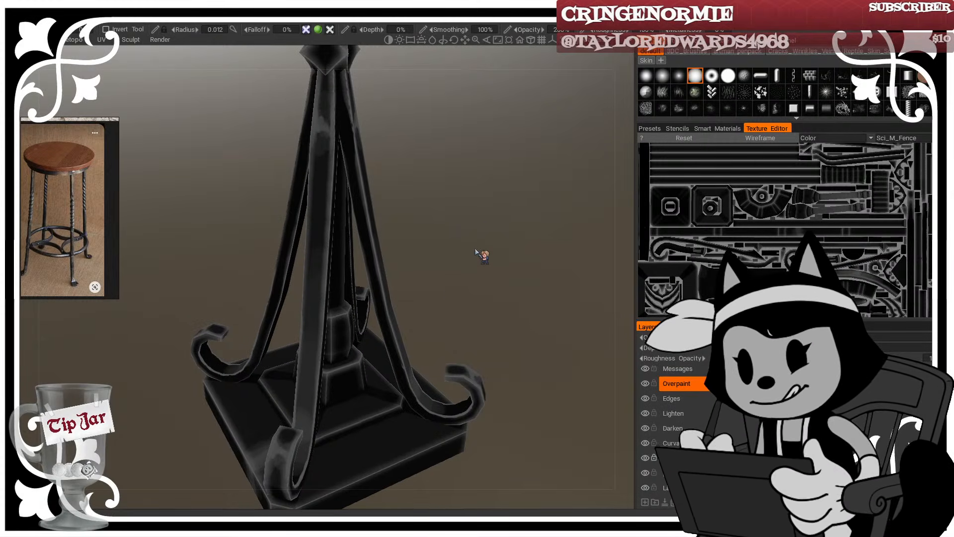
Step: Paint broad soft highlights around the pole's uppermost section, just below the box-shaped top fitting, with a brush radius of 0.110
{"action": "middle_click_drag", "start_coordinate": [470, 169], "coordinate": [464, 223], "text": "alt"}
{"action": "left_click_drag", "start_coordinate": [463, 222], "coordinate": [414, 167], "text": "alt"}
{"action": "middle_click_drag", "start_coordinate": [414, 166], "coordinate": [411, 263], "text": "alt"}
{"action": "middle_click_drag", "start_coordinate": [428, 163], "coordinate": [440, 293], "text": "alt"}
{"action": "middle_click_drag", "start_coordinate": [426, 197], "coordinate": [422, 324], "text": "alt"}
{"action": "right_click_drag", "start_coordinate": [422, 324], "coordinate": [392, 257], "text": "alt"}
{"action": "middle_click_drag", "start_coordinate": [398, 254], "coordinate": [402, 270]}
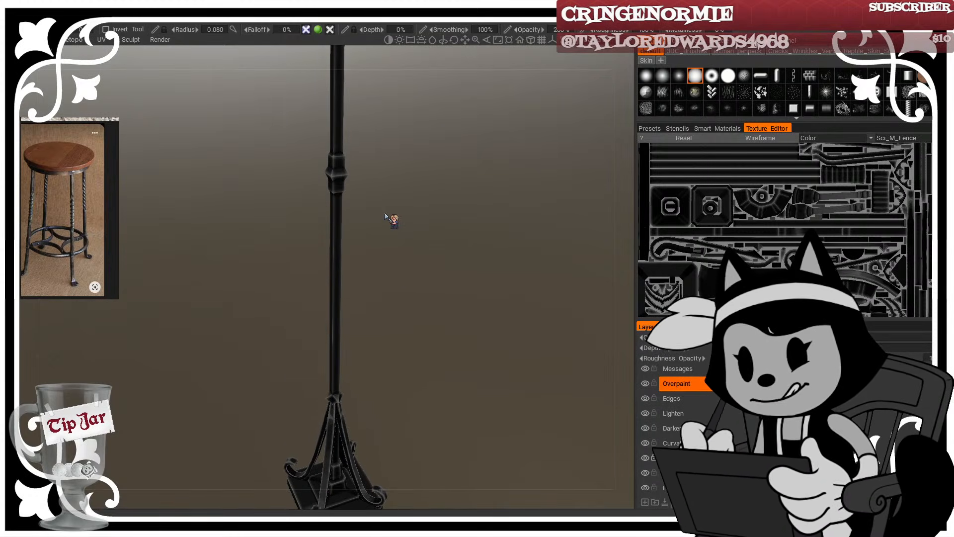
{"action": "middle_click_drag", "start_coordinate": [385, 213], "coordinate": [412, 227]}
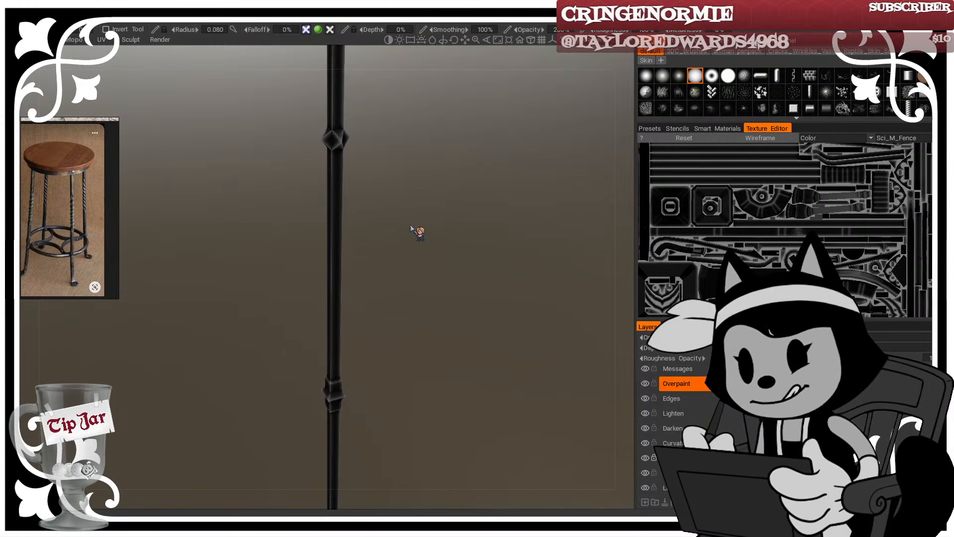
{"action": "scroll", "coordinate": [410, 227], "scroll_direction": "down", "scroll_amount": 3}
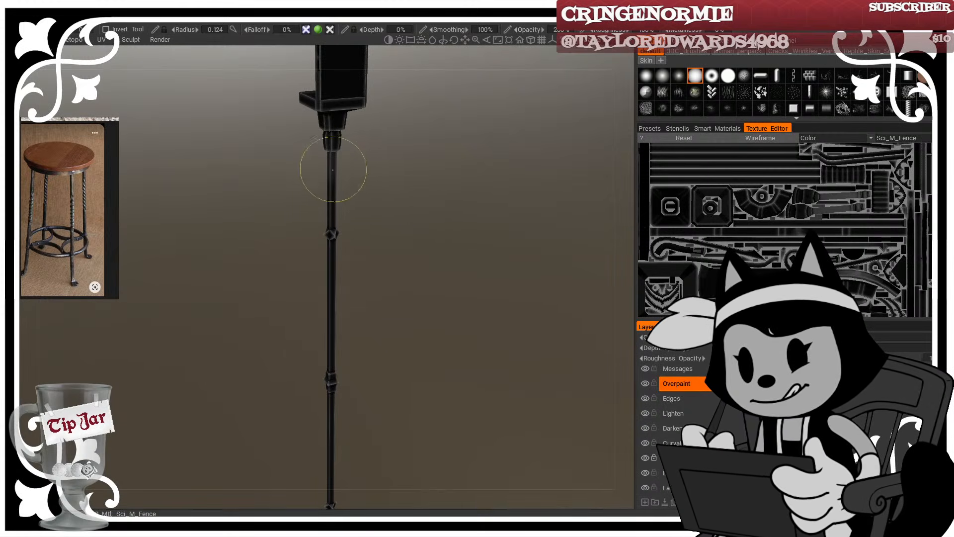
{"action": "left_click_drag", "start_coordinate": [343, 155], "coordinate": [452, 156]}
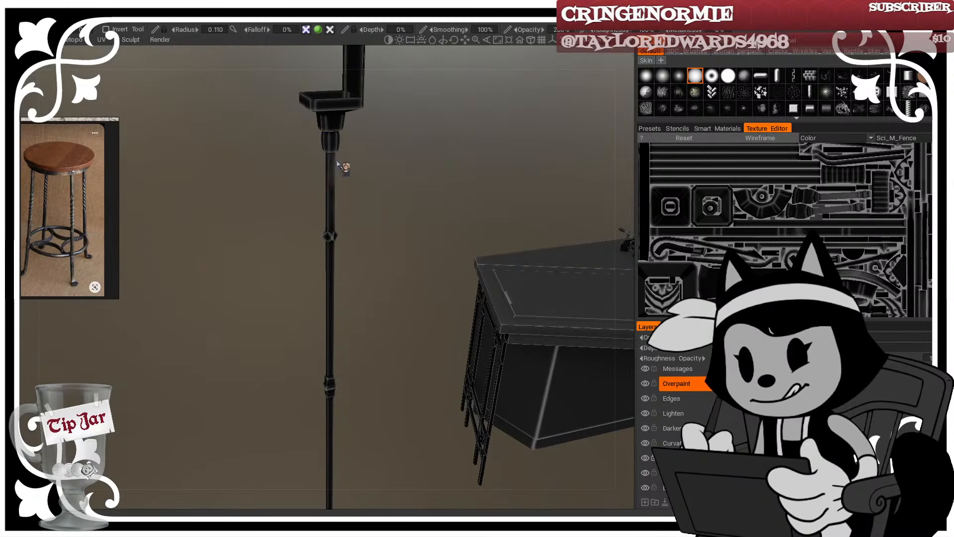
{"action": "left_click_drag", "start_coordinate": [370, 162], "coordinate": [502, 156]}
{"action": "left_click_drag", "start_coordinate": [334, 162], "coordinate": [330, 184]}
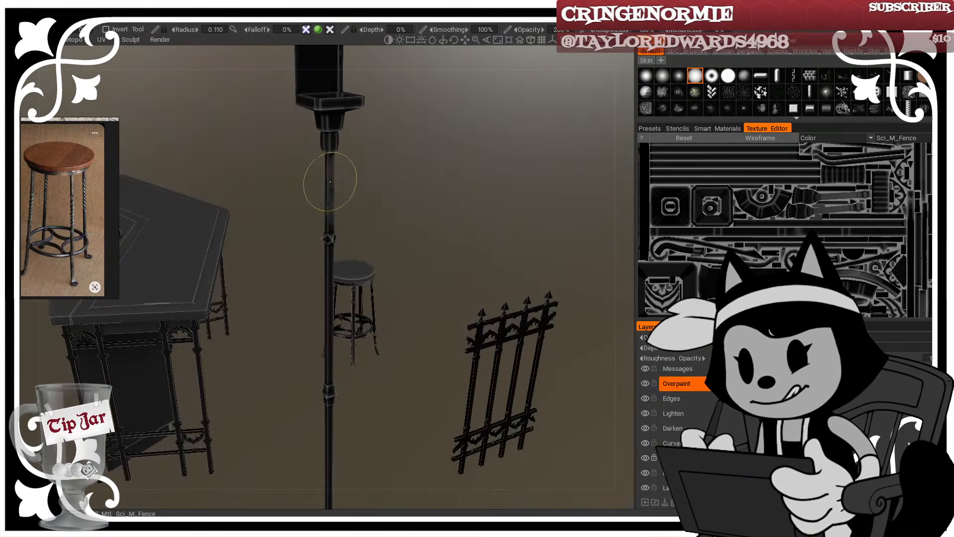
{"action": "left_click_drag", "start_coordinate": [370, 156], "coordinate": [487, 153]}
{"action": "mouse_move", "coordinate": [327, 179]}
{"action": "left_mouse_down"}
{"action": "mouse_move", "coordinate": [330, 222]}
{"action": "mouse_move", "coordinate": [470, 198]}
{"action": "mouse_move", "coordinate": [324, 209]}
{"action": "left_mouse_up"}
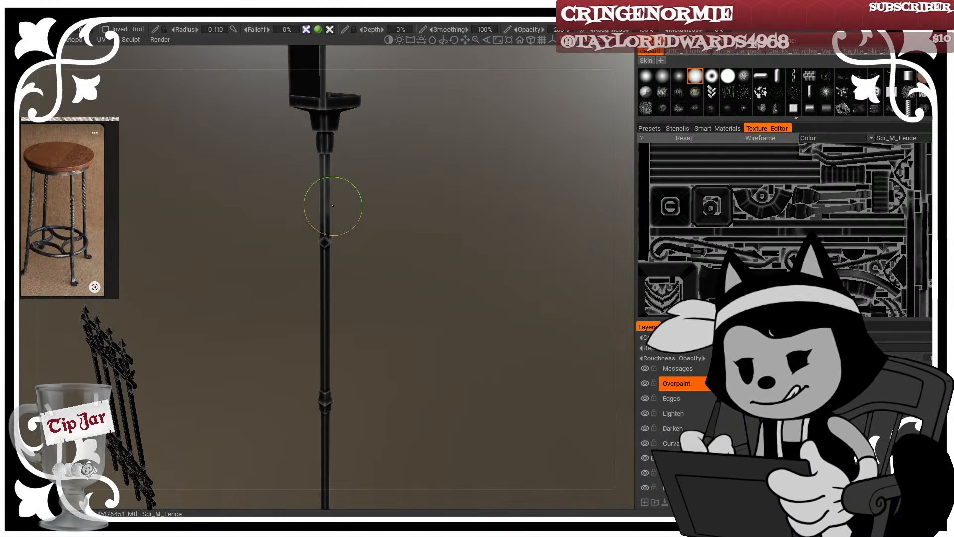
{"action": "left_click_drag", "start_coordinate": [390, 253], "coordinate": [416, 181]}
Step: Paint broad soft highlights around the pole's lowest section, between the collar and the scroll-footed base, with a brush radius of 0.113
{"action": "mouse_move", "coordinate": [323, 120]}
{"action": "right_mouse_down"}
{"action": "mouse_move", "coordinate": [320, 111]}
{"action": "mouse_move", "coordinate": [321, 128]}
{"action": "mouse_move", "coordinate": [321, 102]}
{"action": "right_mouse_up"}
{"action": "mouse_move", "coordinate": [380, 191]}
{"action": "left_mouse_down"}
{"action": "mouse_move", "coordinate": [400, 168]}
{"action": "mouse_move", "coordinate": [532, 154]}
{"action": "left_mouse_up"}
{"action": "left_click_drag", "start_coordinate": [390, 149], "coordinate": [520, 155]}
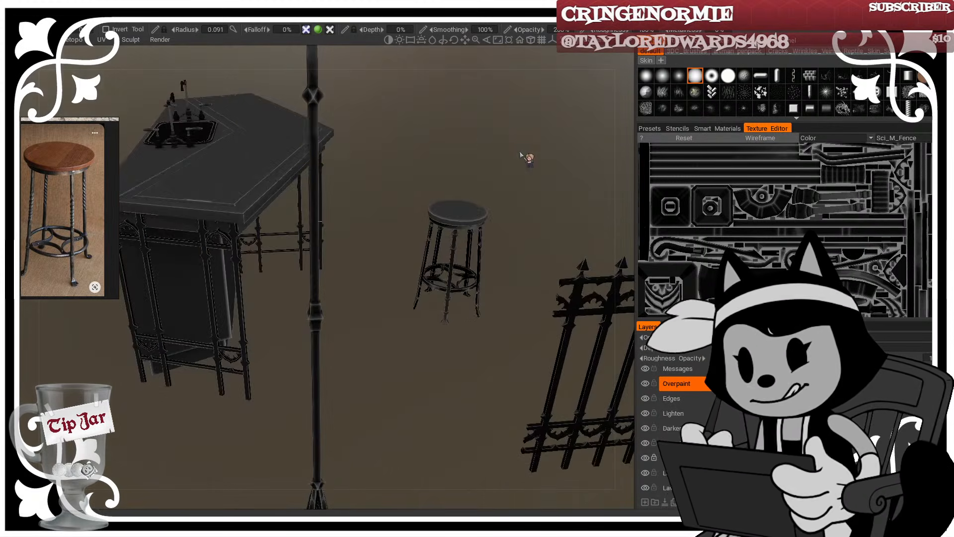
{"action": "left_click_drag", "start_coordinate": [359, 257], "coordinate": [346, 243]}
{"action": "right_click_drag", "start_coordinate": [314, 361], "coordinate": [317, 350]}
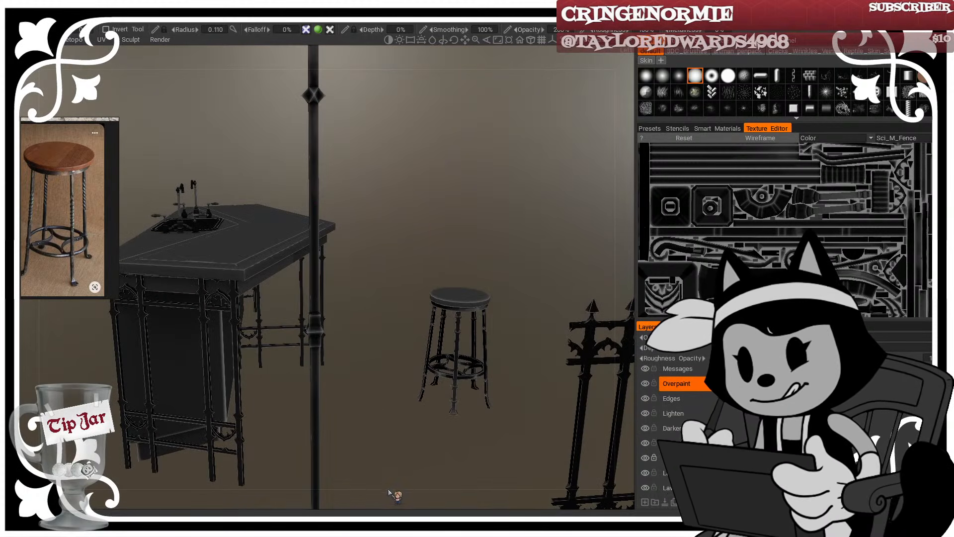
{"action": "middle_click_drag", "start_coordinate": [319, 358], "coordinate": [322, 258]}
{"action": "left_click_drag", "start_coordinate": [387, 329], "coordinate": [372, 300]}
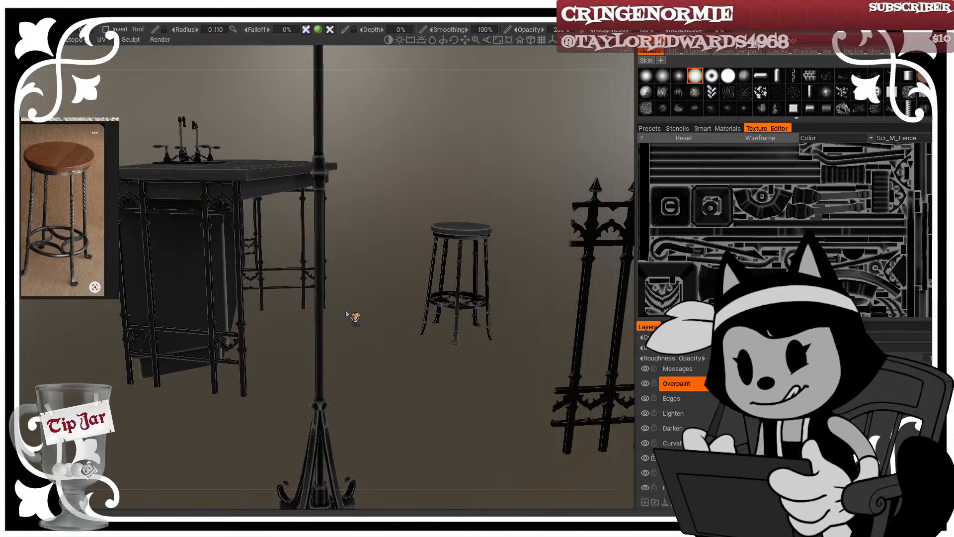
{"action": "left_click_drag", "start_coordinate": [339, 252], "coordinate": [357, 231]}
{"action": "left_click_drag", "start_coordinate": [316, 205], "coordinate": [321, 282]}
{"action": "mouse_move", "coordinate": [448, 251]}
{"action": "left_mouse_down"}
{"action": "mouse_move", "coordinate": [418, 227]}
{"action": "mouse_move", "coordinate": [328, 219]}
{"action": "mouse_move", "coordinate": [317, 276]}
{"action": "left_mouse_up"}
{"action": "left_click_drag", "start_coordinate": [314, 197], "coordinate": [316, 304]}
{"action": "mouse_move", "coordinate": [426, 208]}
{"action": "left_mouse_down"}
{"action": "mouse_move", "coordinate": [419, 239]}
{"action": "mouse_move", "coordinate": [388, 241]}
{"action": "left_mouse_up"}
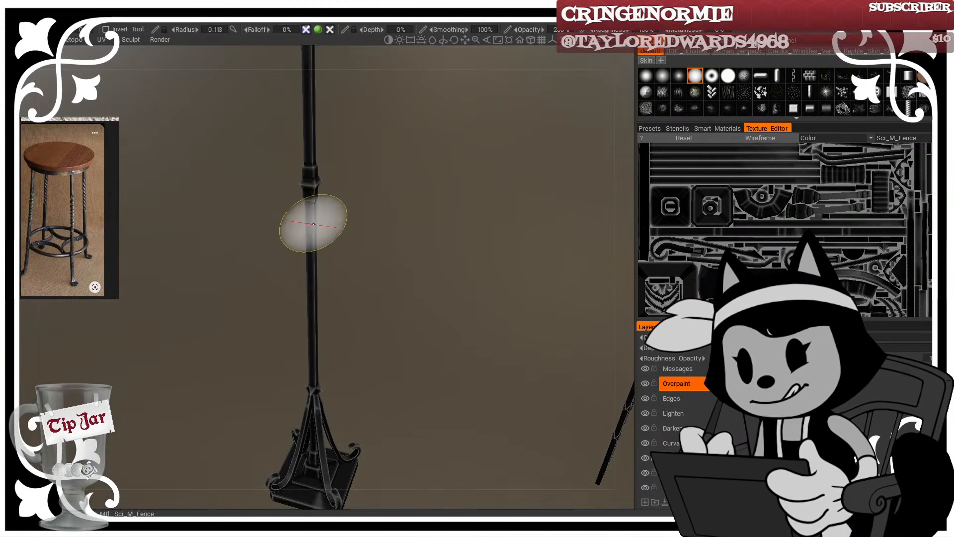
{"action": "mouse_move", "coordinate": [308, 223]}
{"action": "left_mouse_down"}
{"action": "mouse_move", "coordinate": [311, 290]}
{"action": "mouse_move", "coordinate": [311, 214]}
{"action": "left_mouse_up"}
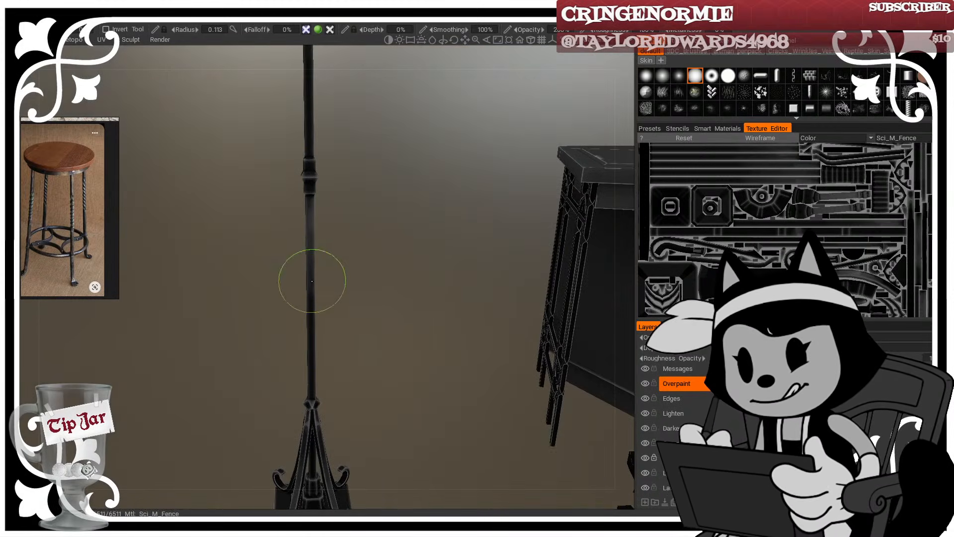
Step: Examine the shading along the full pole from several angles, from the box-shaped top fitting down to the base
{"action": "middle_click_drag", "start_coordinate": [408, 198], "coordinate": [356, 323]}
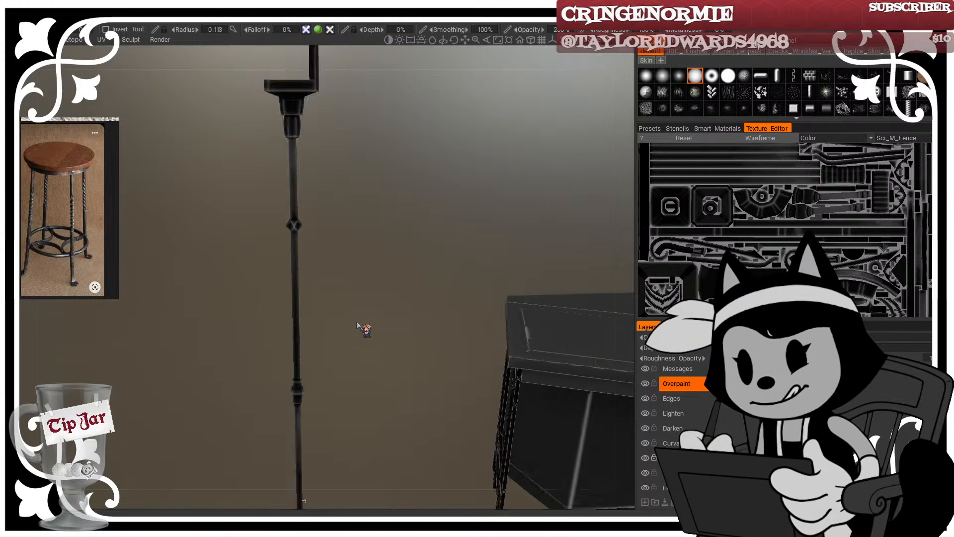
{"action": "right_click_drag", "start_coordinate": [356, 324], "coordinate": [370, 283]}
{"action": "left_click_drag", "start_coordinate": [377, 280], "coordinate": [339, 299]}
{"action": "middle_click_drag", "start_coordinate": [339, 300], "coordinate": [368, 261]}
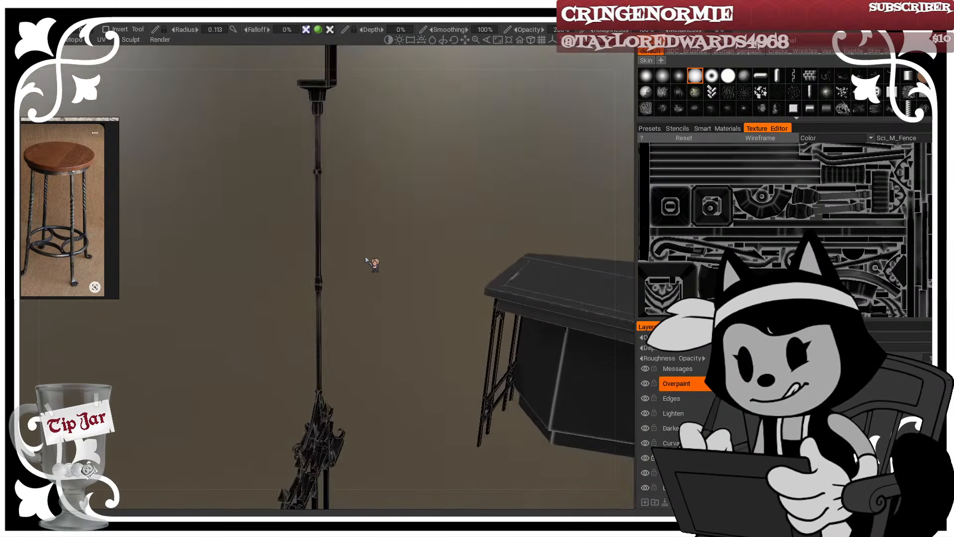
{"action": "right_click_drag", "start_coordinate": [368, 261], "coordinate": [361, 293]}
{"action": "middle_click_drag", "start_coordinate": [361, 293], "coordinate": [353, 218]}
{"action": "left_click_drag", "start_coordinate": [354, 217], "coordinate": [365, 249]}
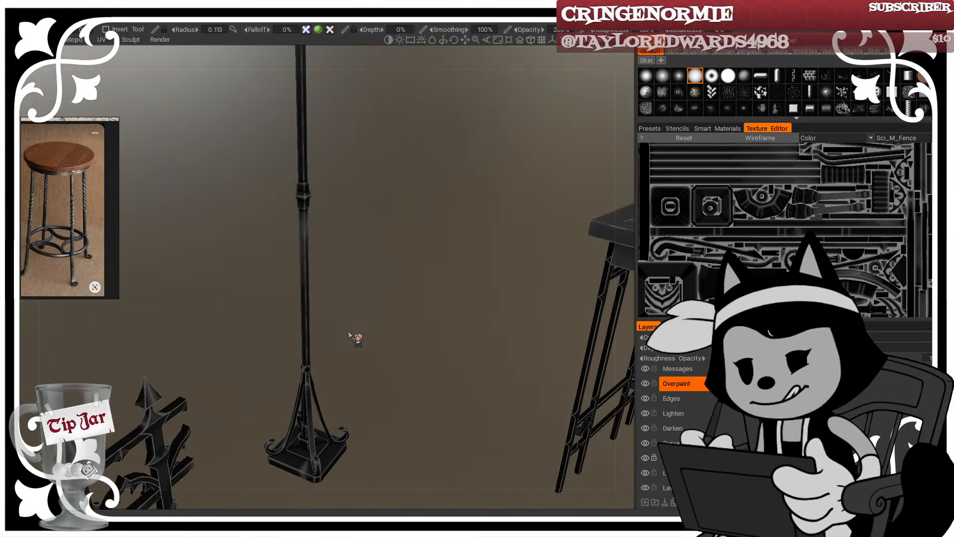
{"action": "middle_click_drag", "start_coordinate": [349, 333], "coordinate": [380, 376]}
{"action": "middle_click_drag", "start_coordinate": [407, 231], "coordinate": [404, 332]}
{"action": "middle_click_drag", "start_coordinate": [387, 300], "coordinate": [374, 288]}
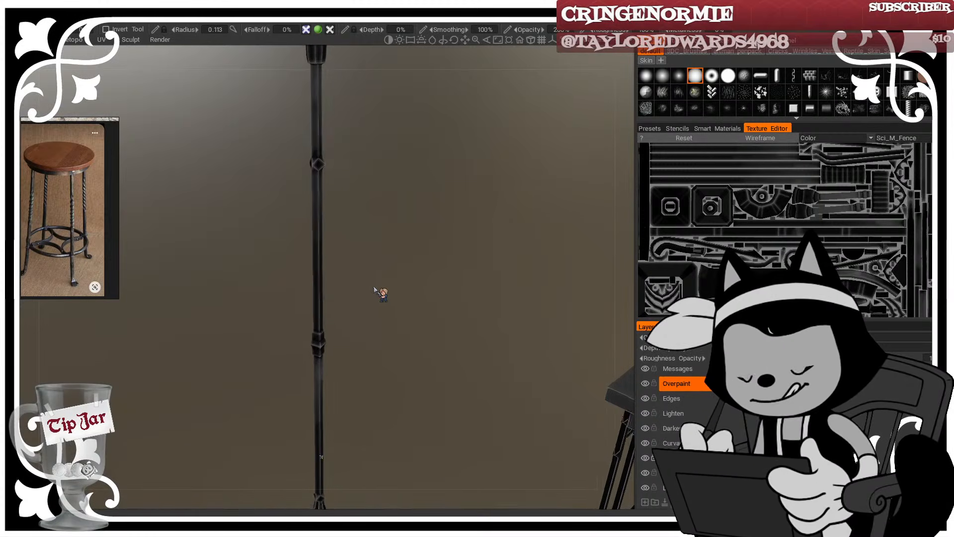
{"action": "right_click_drag", "start_coordinate": [374, 289], "coordinate": [395, 286]}
Step: Paint fine and soft highlights on the first facets of the pole's middle section, below the diamond-shaped knot, with brush radii of 0.012 to 0.068
{"action": "mouse_move", "coordinate": [302, 191]}
{"action": "right_mouse_down"}
{"action": "mouse_move", "coordinate": [302, 104]}
{"action": "mouse_move", "coordinate": [300, 124]}
{"action": "right_mouse_up"}
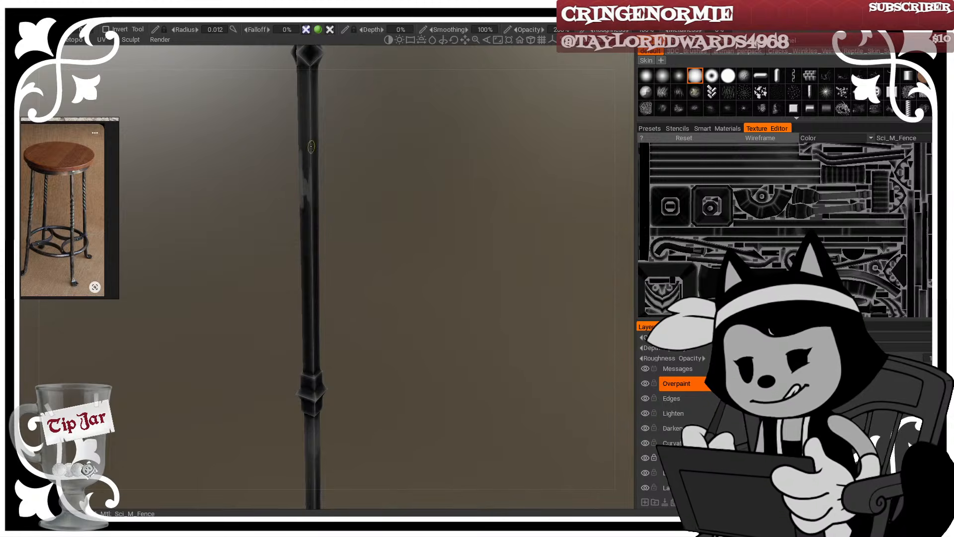
{"action": "mouse_move", "coordinate": [298, 160]}
{"action": "left_mouse_down", "text": "alt"}
{"action": "mouse_move", "coordinate": [302, 181]}
{"action": "mouse_move", "coordinate": [355, 120]}
{"action": "left_mouse_up", "text": "alt"}
{"action": "right_click_drag", "start_coordinate": [301, 166], "coordinate": [304, 215]}
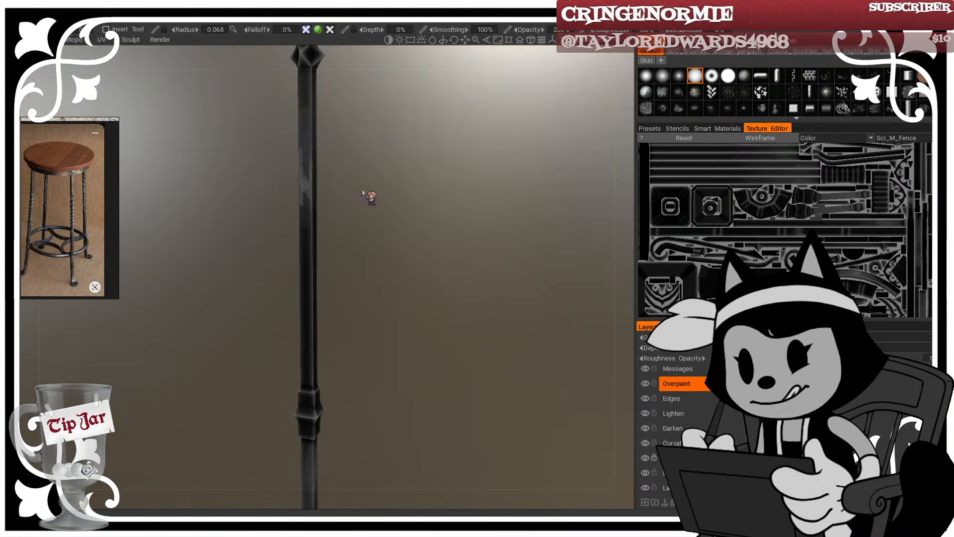
{"action": "left_click_drag", "start_coordinate": [369, 196], "coordinate": [328, 238], "text": "alt"}
{"action": "right_click_drag", "start_coordinate": [312, 253], "coordinate": [307, 151]}
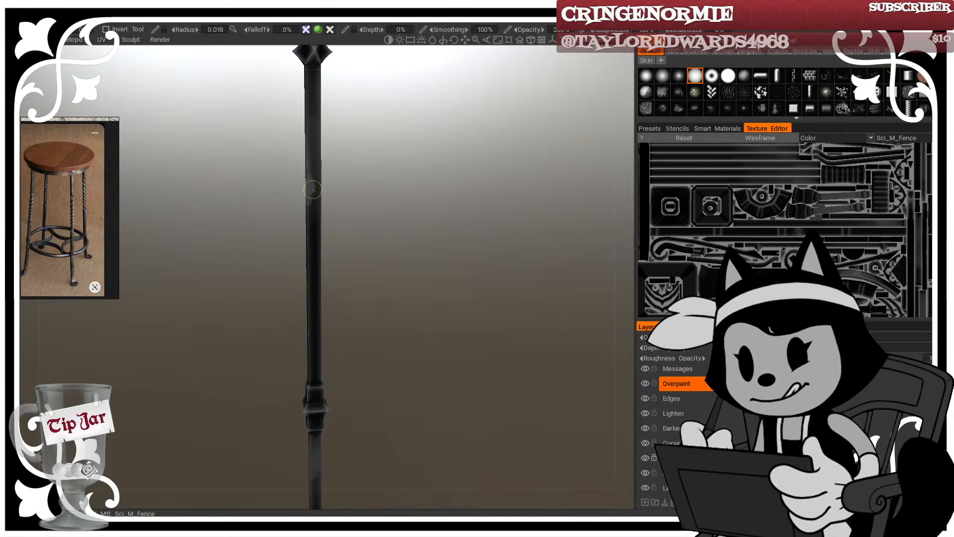
Step: Extend the middle section's highlights around its other facets, alternating small and larger brush radii between 0.011 and 0.055
{"action": "mouse_move", "coordinate": [316, 179]}
{"action": "left_mouse_down", "text": "alt"}
{"action": "mouse_move", "coordinate": [319, 159]}
{"action": "mouse_move", "coordinate": [364, 156]}
{"action": "mouse_move", "coordinate": [321, 174]}
{"action": "left_mouse_up", "text": "alt"}
{"action": "right_click_drag", "start_coordinate": [315, 112], "coordinate": [312, 165]}
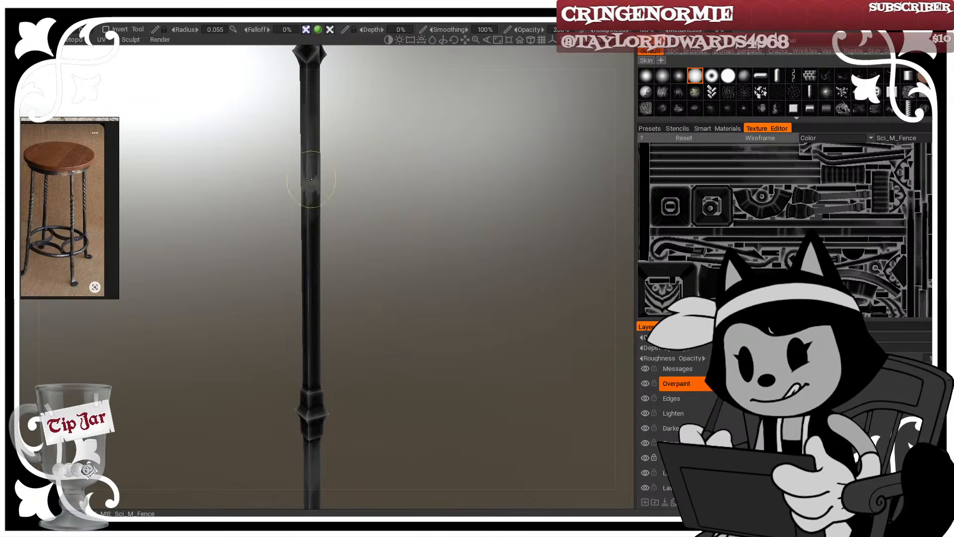
{"action": "left_click_drag", "start_coordinate": [312, 180], "coordinate": [311, 184]}
{"action": "mouse_move", "coordinate": [335, 213]}
{"action": "left_mouse_down"}
{"action": "mouse_move", "coordinate": [290, 163]}
{"action": "mouse_move", "coordinate": [320, 140]}
{"action": "mouse_move", "coordinate": [319, 228]}
{"action": "left_mouse_up"}
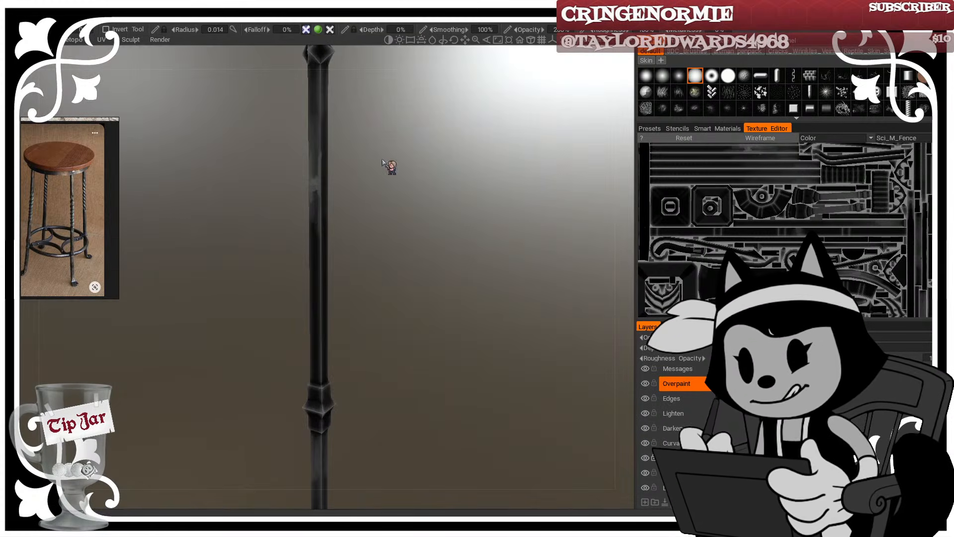
{"action": "left_click_drag", "start_coordinate": [382, 161], "coordinate": [322, 162], "text": "alt"}
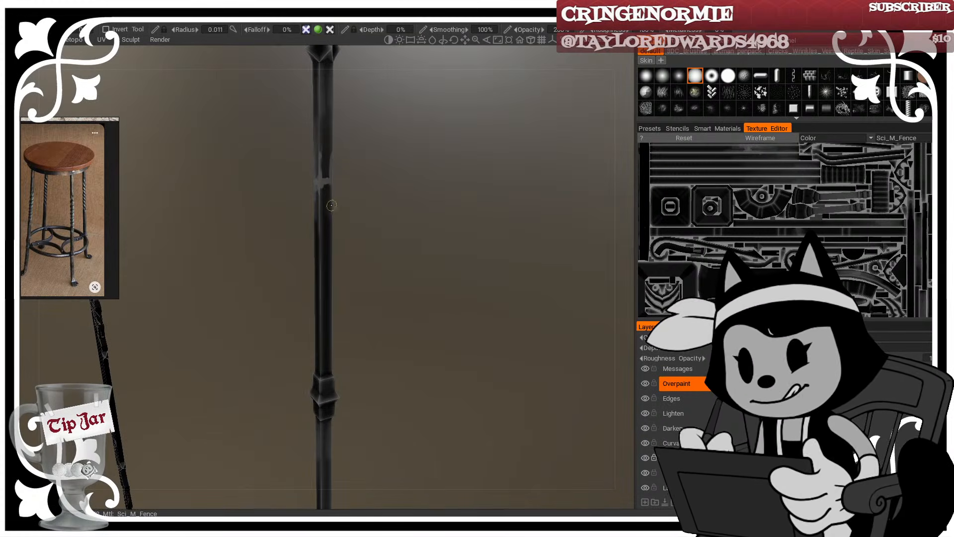
{"action": "right_click_drag", "start_coordinate": [320, 132], "coordinate": [323, 202]}
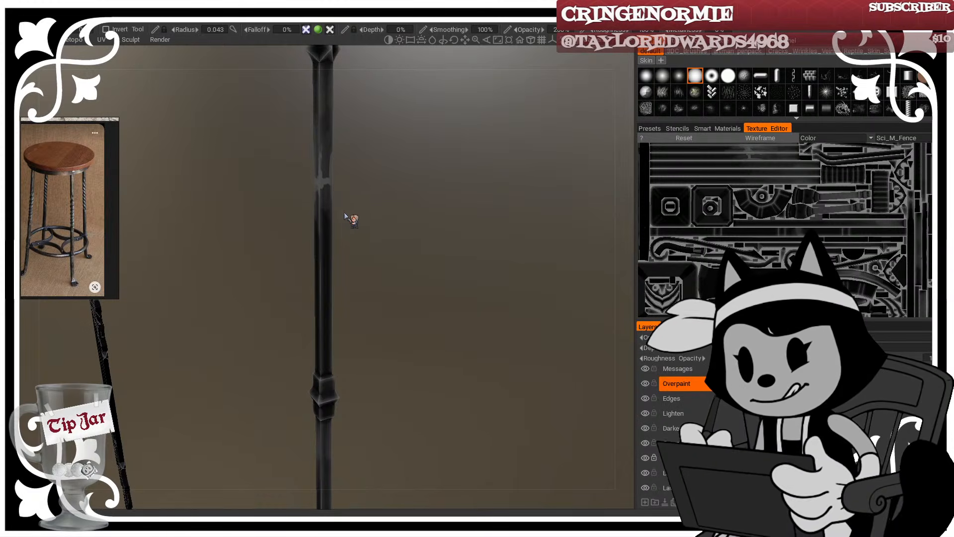
Step: Review the whole pedestal and its pole from a distance alongside the fence, bar desk and stool
{"action": "right_click_drag", "start_coordinate": [468, 279], "coordinate": [419, 262], "text": "alt"}
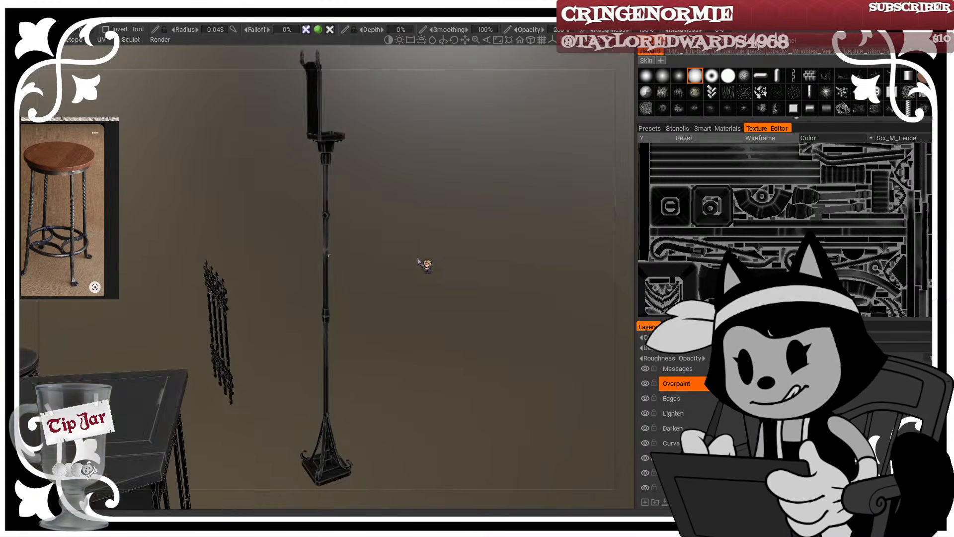
{"action": "left_click_drag", "start_coordinate": [419, 262], "coordinate": [512, 262], "text": "alt"}
{"action": "right_click_drag", "start_coordinate": [511, 262], "coordinate": [484, 253], "text": "alt"}
{"action": "left_click_drag", "start_coordinate": [484, 254], "coordinate": [558, 238], "text": "alt"}
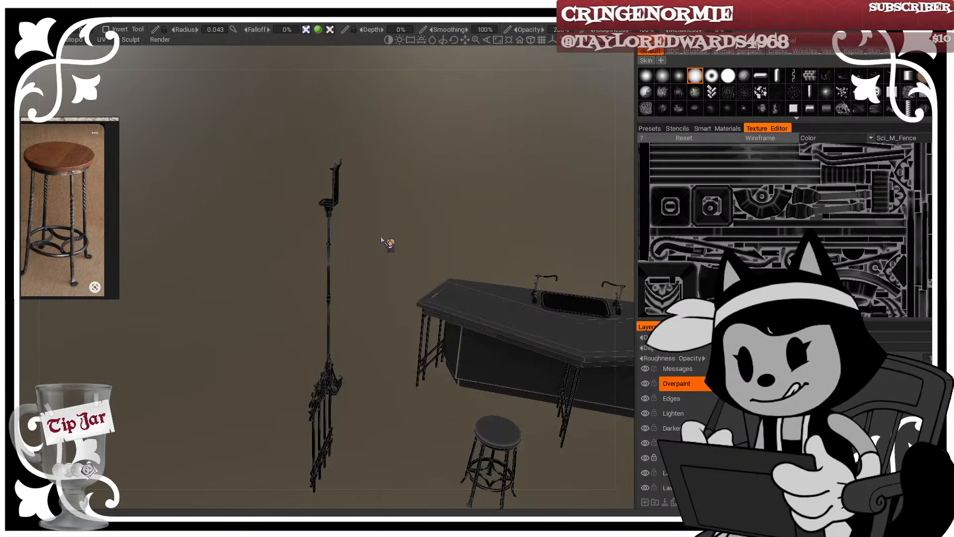
{"action": "right_click_drag", "start_coordinate": [381, 238], "coordinate": [389, 287], "text": "alt"}
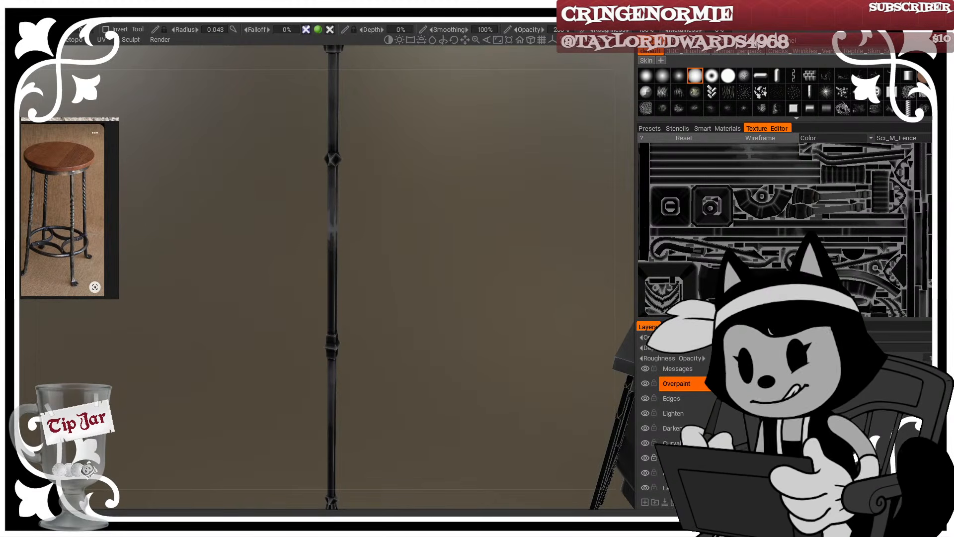
Step: Switch to the browser, deny the cookies on gearsforbreakfast.com and look through the studio's home page
{"action": "left_click_drag", "start_coordinate": [1, 199], "coordinate": [417, 43]}
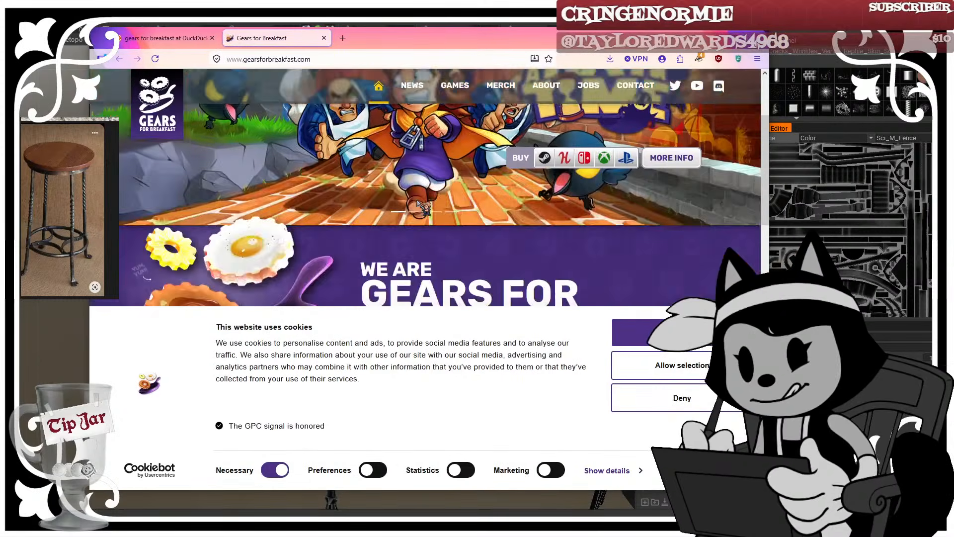
{"action": "scroll", "coordinate": [536, 198], "scroll_direction": "down", "scroll_amount": 4}
{"action": "left_click", "coordinate": [676, 397]}
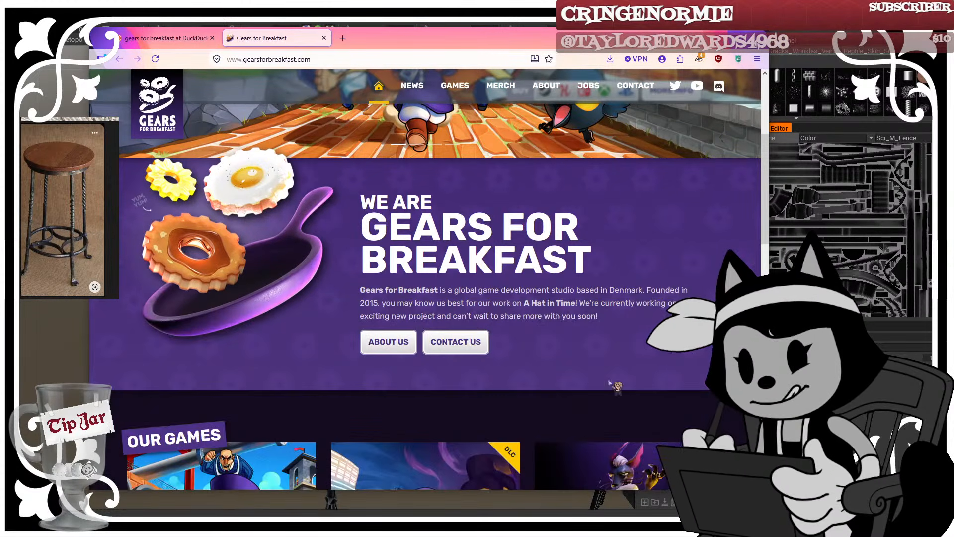
{"action": "scroll", "coordinate": [314, 192], "scroll_direction": "down", "scroll_amount": 4}
{"action": "scroll", "coordinate": [314, 192], "scroll_direction": "down", "scroll_amount": 8}
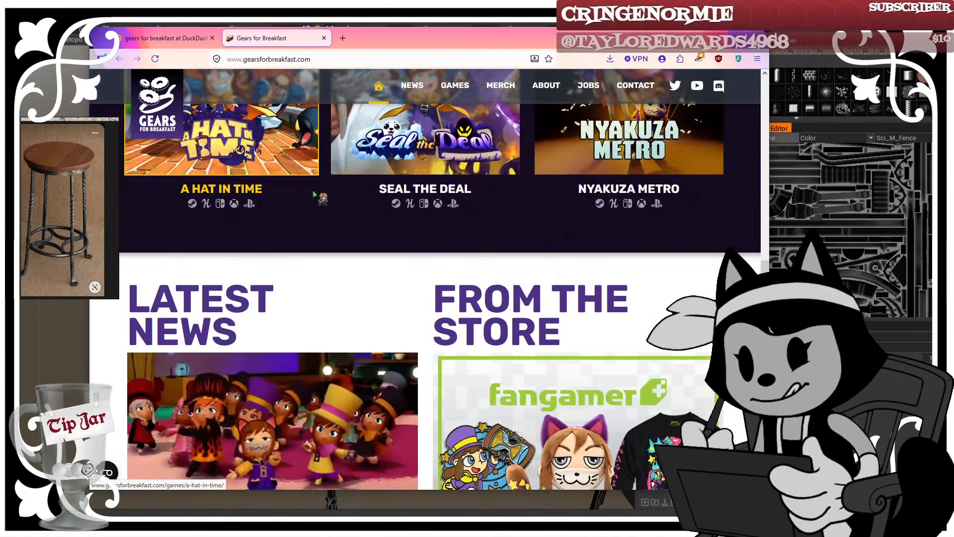
{"action": "scroll", "coordinate": [341, 196], "scroll_direction": "down", "scroll_amount": 4}
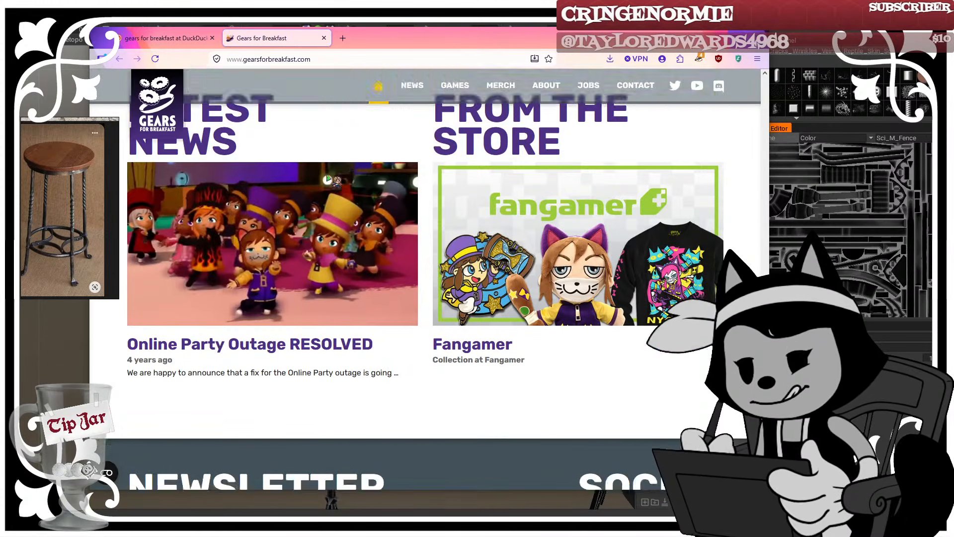
{"action": "scroll", "coordinate": [331, 168], "scroll_direction": "up", "scroll_amount": 15}
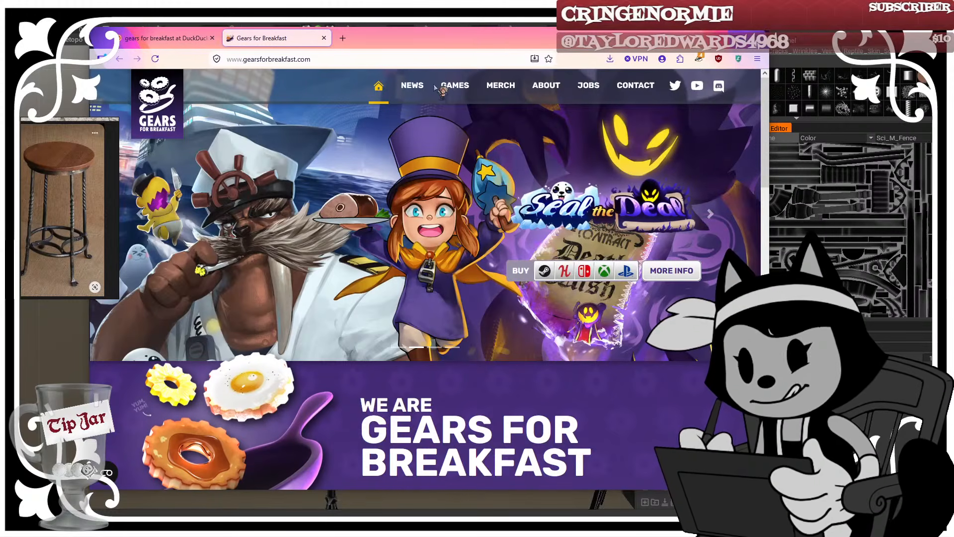
Step: Browse the studio's own and published titles on the website's Games page
{"action": "left_click", "coordinate": [454, 86]}
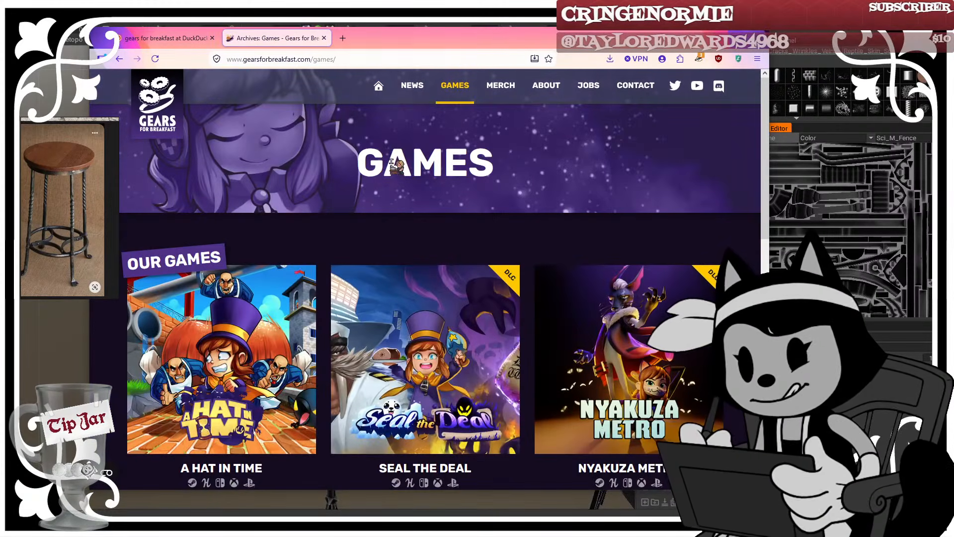
{"action": "scroll", "coordinate": [390, 159], "scroll_direction": "down", "scroll_amount": 5}
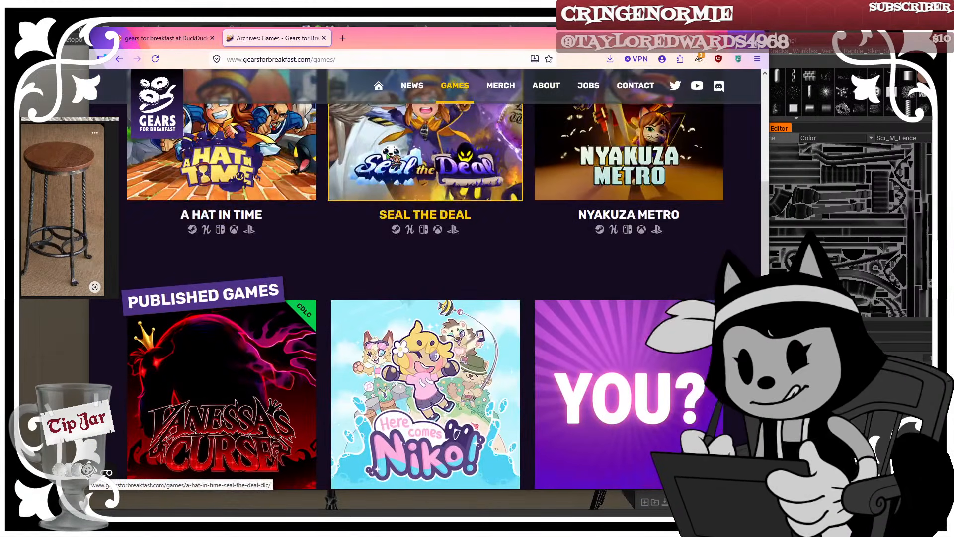
{"action": "scroll", "coordinate": [390, 158], "scroll_direction": "down", "scroll_amount": 3}
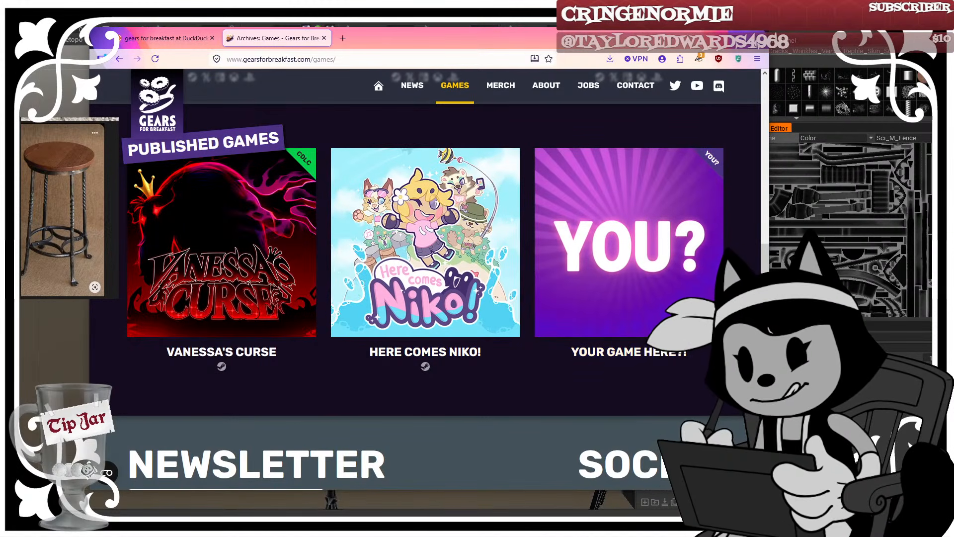
{"action": "scroll", "coordinate": [425, 224], "scroll_direction": "down", "scroll_amount": 1}
{"action": "scroll", "coordinate": [425, 224], "scroll_direction": "up", "scroll_amount": 2}
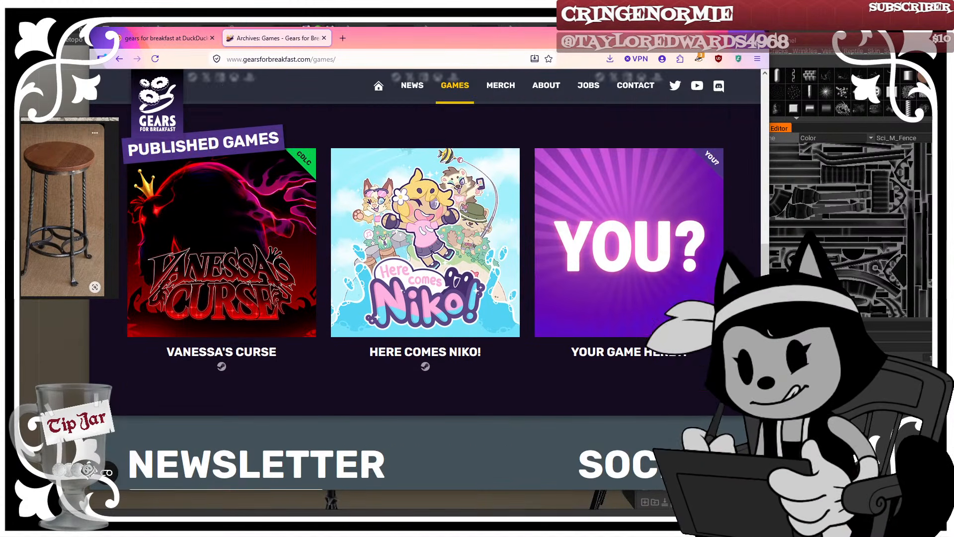
{"action": "scroll", "coordinate": [425, 224], "scroll_direction": "down", "scroll_amount": 5}
{"action": "scroll", "coordinate": [706, 267], "scroll_direction": "up", "scroll_amount": 5}
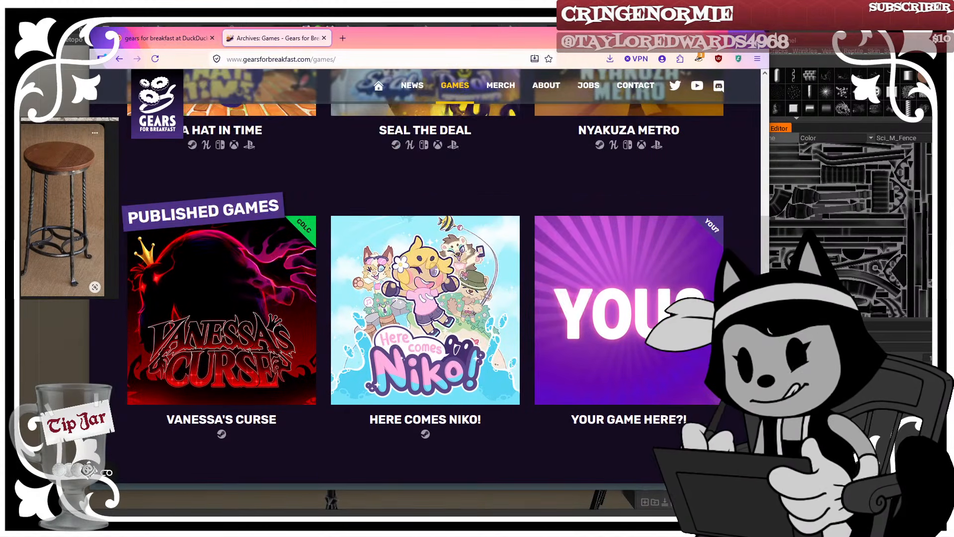
{"action": "scroll", "coordinate": [706, 266], "scroll_direction": "up", "scroll_amount": 3}
{"action": "scroll", "coordinate": [706, 267], "scroll_direction": "up", "scroll_amount": 4}
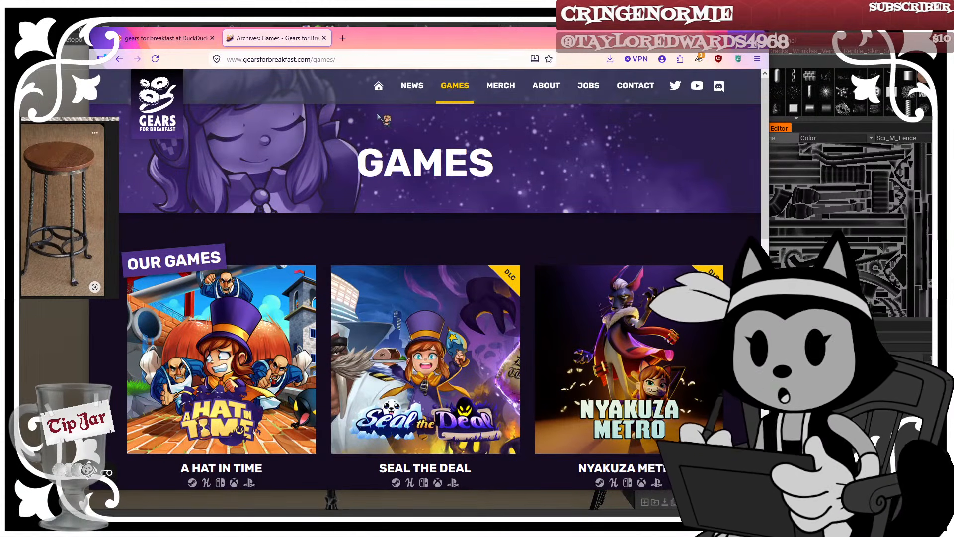
Step: View the website's Merch page and close both browser tabs to return to the texture painting program
{"action": "left_click", "coordinate": [496, 89]}
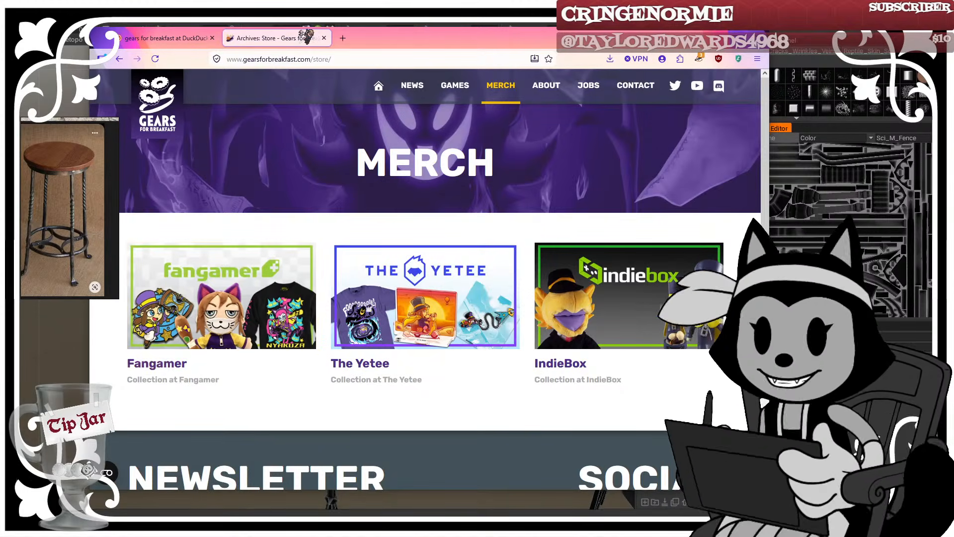
{"action": "left_click", "coordinate": [324, 38]}
{"action": "left_click", "coordinate": [212, 38]}
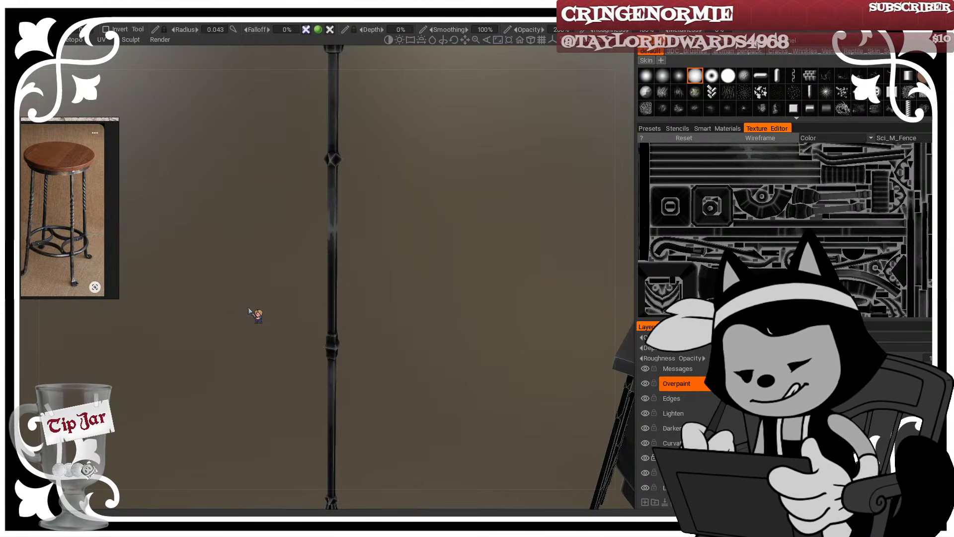
Step: Paint a soft highlight band around every side of the pole between the diamond knot and the stepped collar
{"action": "left_click_drag", "start_coordinate": [250, 312], "coordinate": [459, 225]}
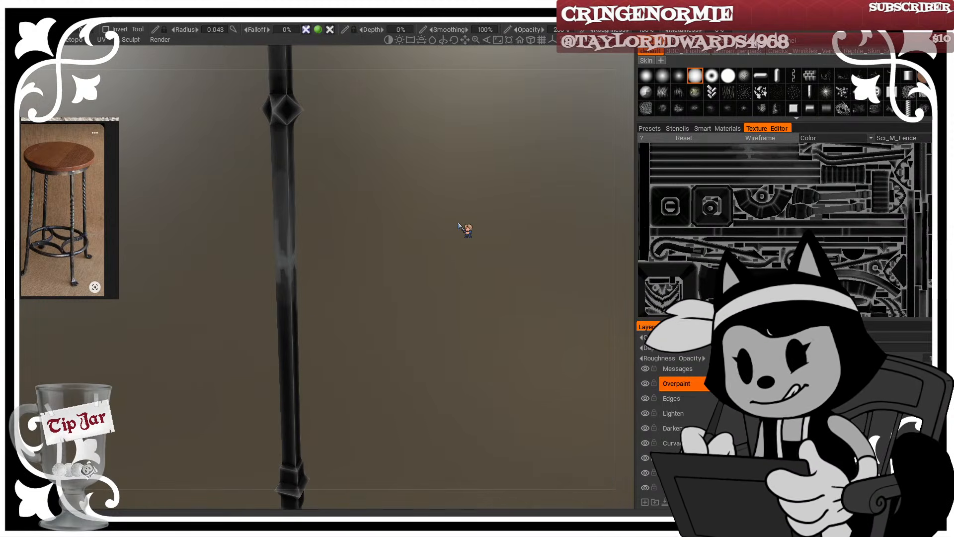
{"action": "left_click_drag", "start_coordinate": [279, 262], "coordinate": [285, 293]}
{"action": "left_click_drag", "start_coordinate": [343, 261], "coordinate": [537, 249]}
{"action": "left_click_drag", "start_coordinate": [352, 219], "coordinate": [262, 211]}
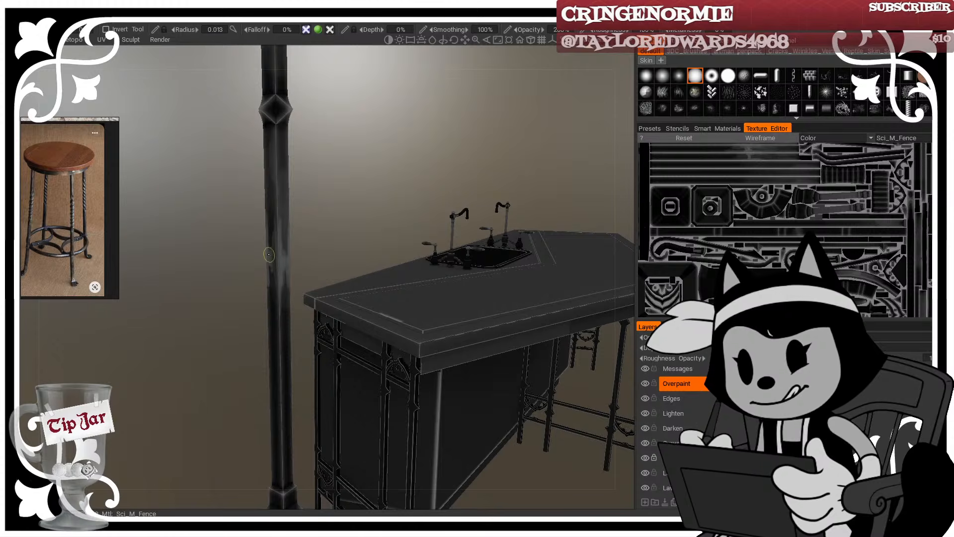
{"action": "left_click_drag", "start_coordinate": [311, 228], "coordinate": [315, 223]}
{"action": "right_click_drag", "start_coordinate": [270, 224], "coordinate": [298, 224]}
{"action": "mouse_move", "coordinate": [272, 226]}
{"action": "left_mouse_down"}
{"action": "mouse_move", "coordinate": [271, 238]}
{"action": "mouse_move", "coordinate": [556, 220]}
{"action": "left_mouse_up"}
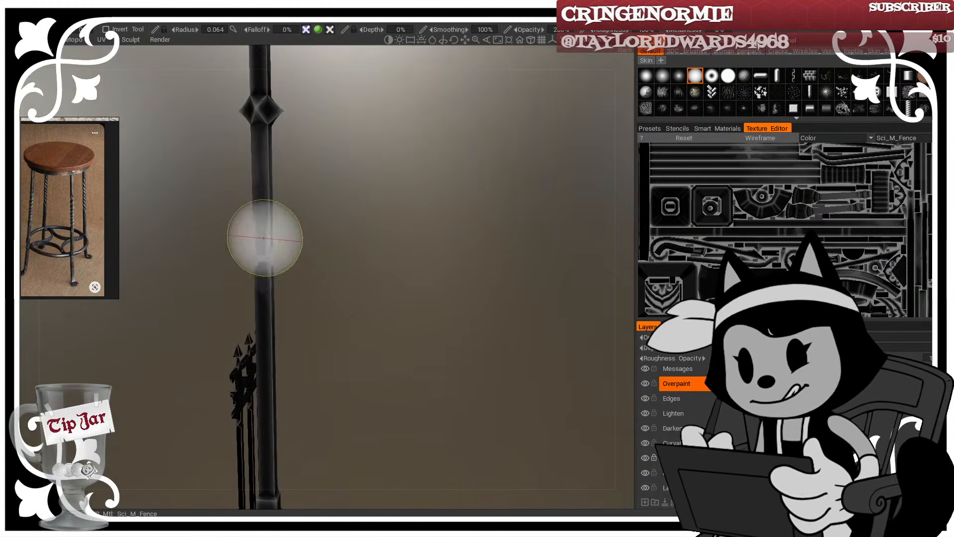
{"action": "right_click_drag", "start_coordinate": [256, 225], "coordinate": [227, 225]}
{"action": "left_click_drag", "start_coordinate": [298, 227], "coordinate": [376, 230]}
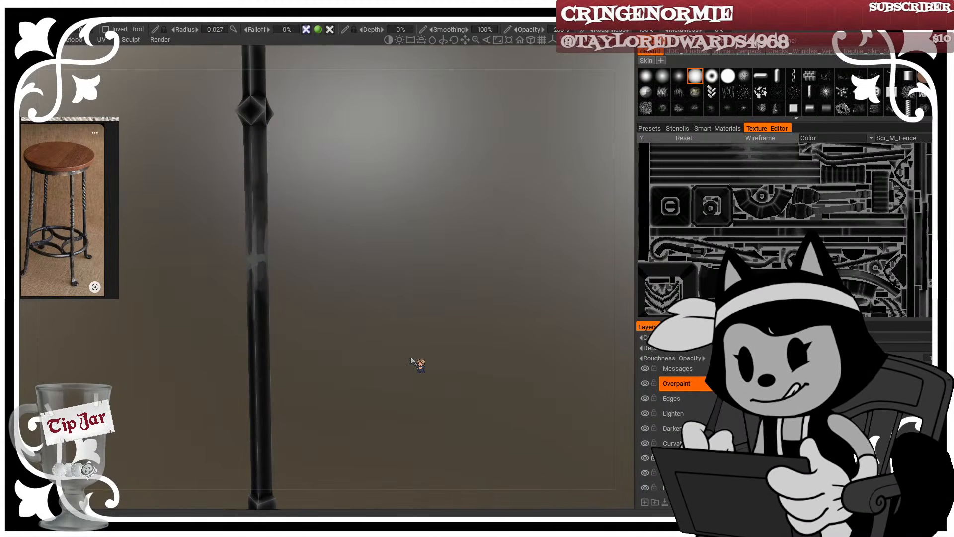
Step: Reduce the brush radius to 0.01 and touch up the edge highlights on the pole's stepped collar
{"action": "right_click_drag", "start_coordinate": [374, 333], "coordinate": [298, 293]}
{"action": "left_click_drag", "start_coordinate": [298, 294], "coordinate": [394, 164]}
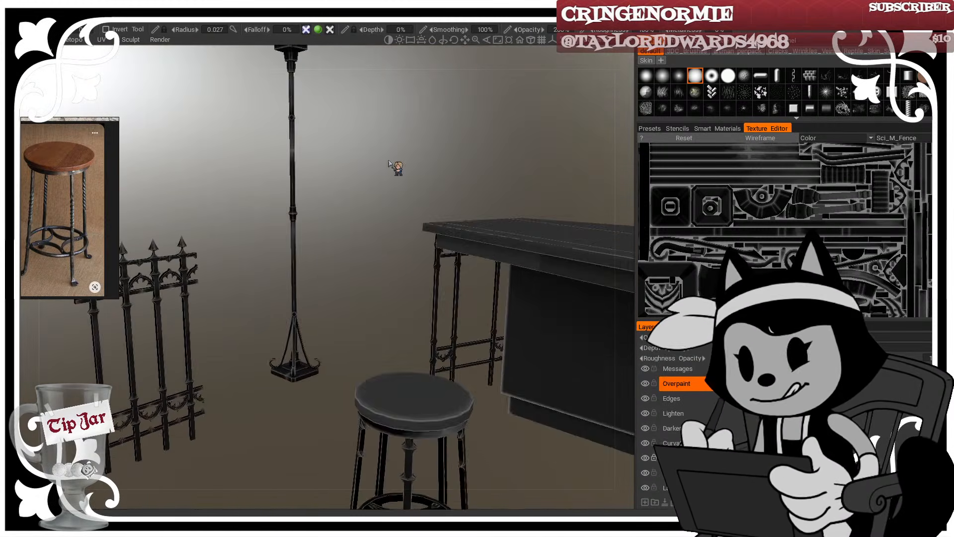
{"action": "right_click_drag", "start_coordinate": [394, 164], "coordinate": [403, 188]}
{"action": "middle_click_drag", "start_coordinate": [402, 187], "coordinate": [445, 279]}
{"action": "right_click_drag", "start_coordinate": [411, 277], "coordinate": [422, 279]}
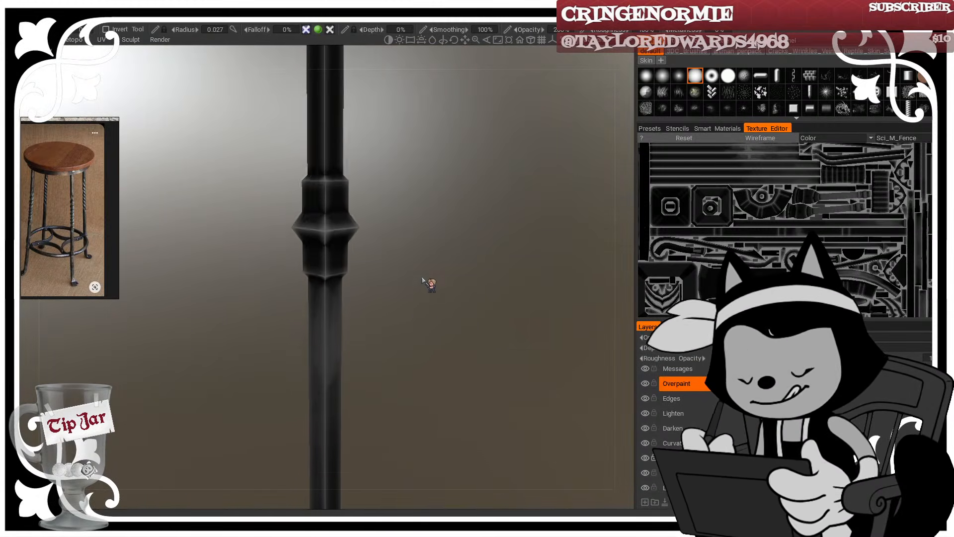
{"action": "middle_click_drag", "start_coordinate": [422, 279], "coordinate": [413, 318]}
{"action": "key", "text": "bracketleft"}
{"action": "key", "text": "bracketleft"}
{"action": "key", "text": "bracketleft"}
{"action": "key", "text": "bracketleft"}
{"action": "key", "text": "bracketleft"}
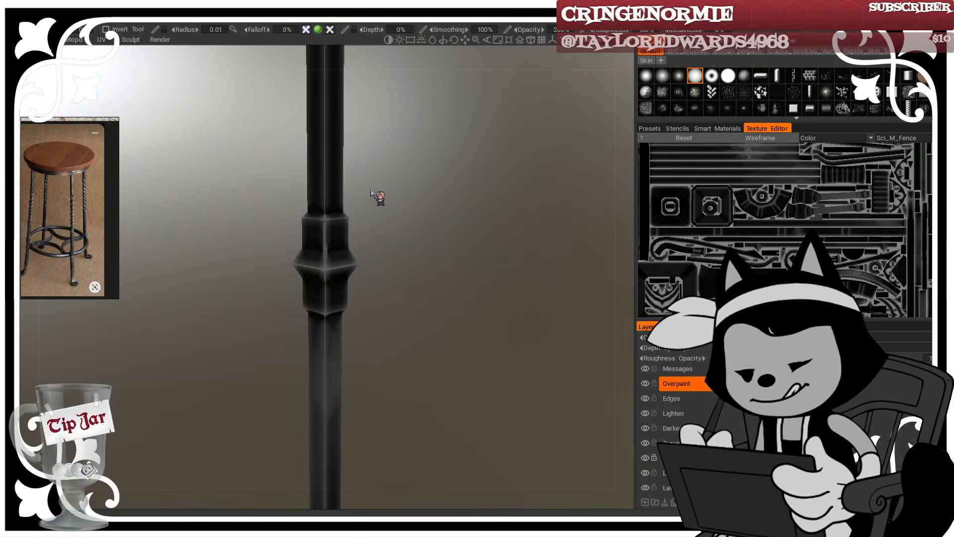
{"action": "mouse_move", "coordinate": [370, 190]}
{"action": "left_mouse_down"}
{"action": "mouse_move", "coordinate": [365, 226]}
{"action": "mouse_move", "coordinate": [362, 192]}
{"action": "left_mouse_up"}
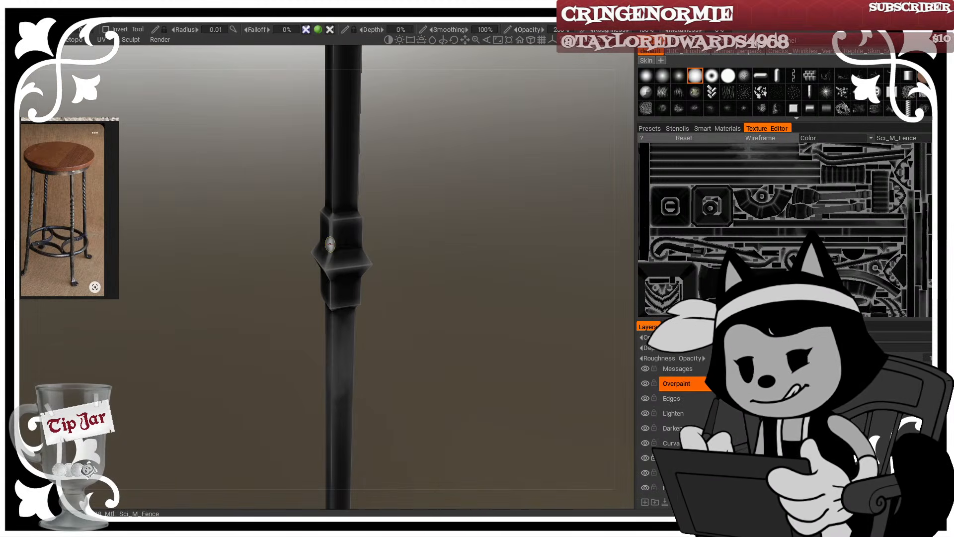
Step: Lighten the sloped upper faces of the collar's flared ridge using a brush radius of 0.021
{"action": "key", "text": "bracketright"}
{"action": "key", "text": "bracketright"}
{"action": "key", "text": "bracketright"}
{"action": "key", "text": "bracketright"}
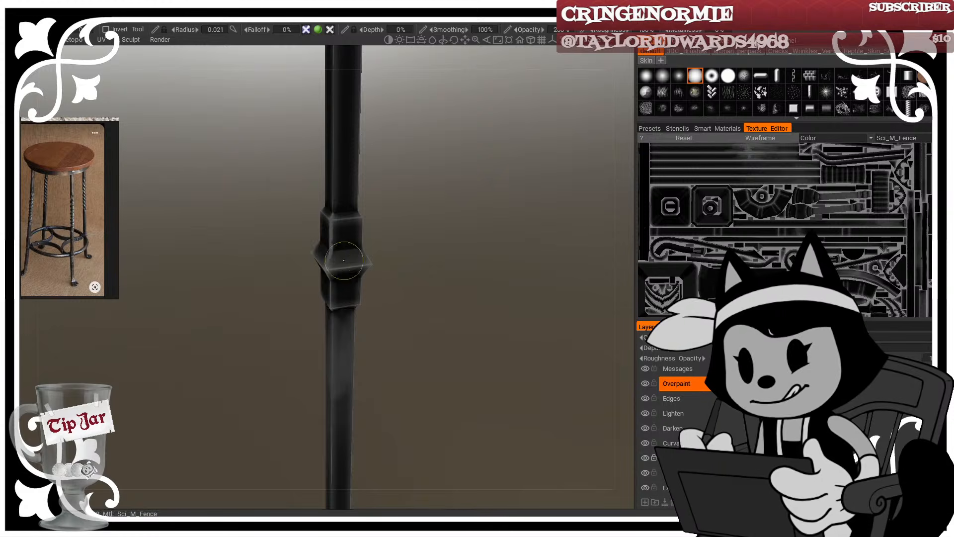
{"action": "mouse_move", "coordinate": [428, 266]}
{"action": "left_mouse_down"}
{"action": "mouse_move", "coordinate": [334, 278]}
{"action": "mouse_move", "coordinate": [521, 298]}
{"action": "mouse_move", "coordinate": [468, 283]}
{"action": "left_mouse_up"}
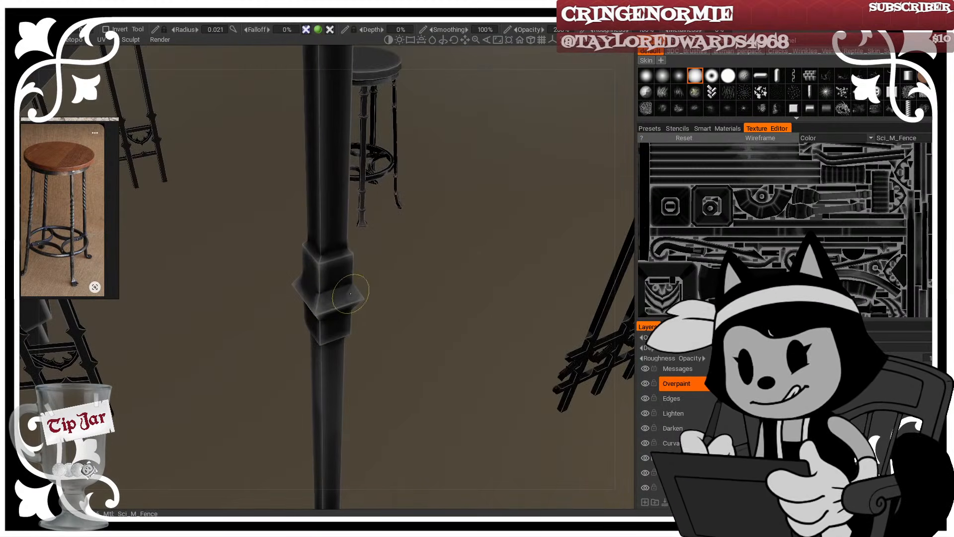
{"action": "mouse_move", "coordinate": [390, 293]}
{"action": "left_mouse_down"}
{"action": "mouse_move", "coordinate": [425, 294]}
{"action": "mouse_move", "coordinate": [432, 314]}
{"action": "left_mouse_up"}
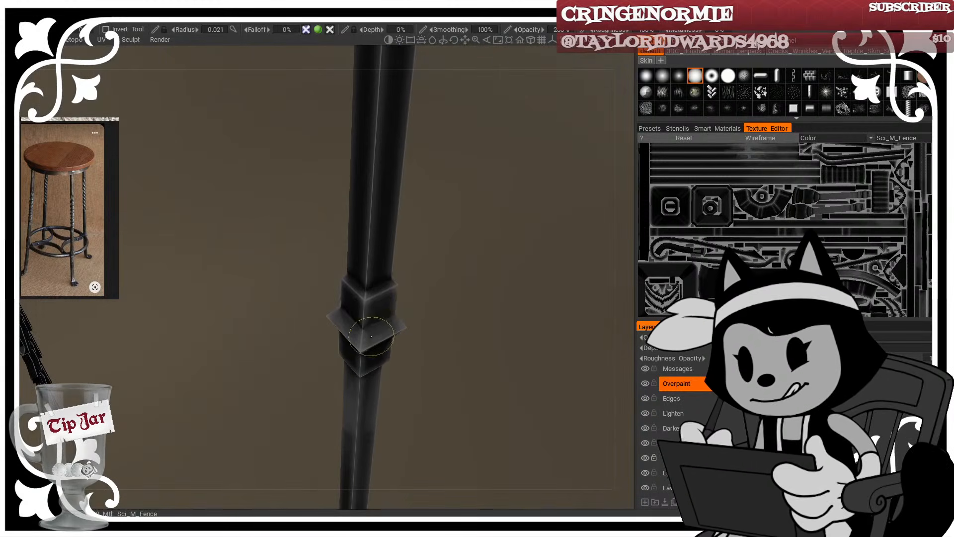
Step: Brighten the top edges and corners of the collar's upper block on all sides with a brush radius of 0.011
{"action": "mouse_move", "coordinate": [383, 331]}
{"action": "right_mouse_down"}
{"action": "mouse_move", "coordinate": [381, 292]}
{"action": "mouse_move", "coordinate": [366, 301]}
{"action": "right_mouse_up"}
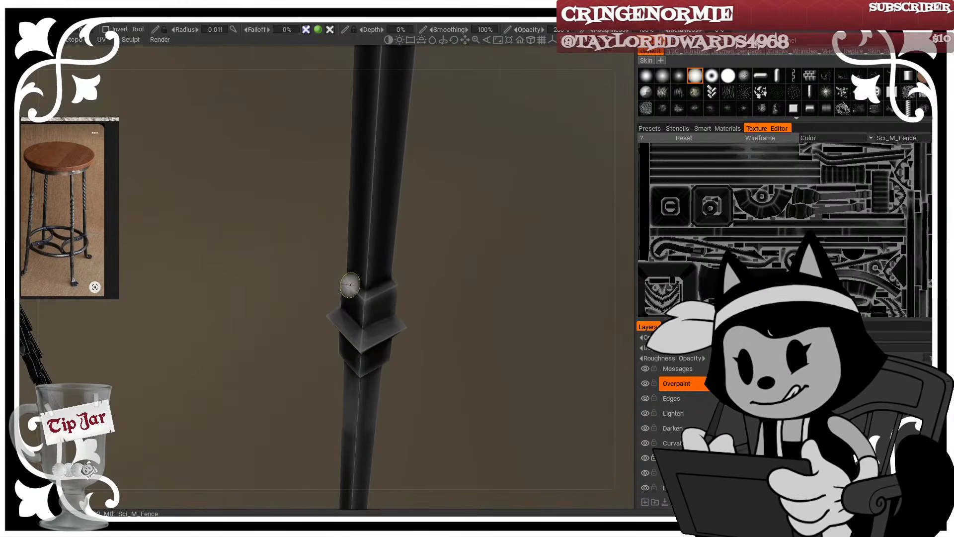
{"action": "mouse_move", "coordinate": [346, 279]}
{"action": "left_mouse_down"}
{"action": "mouse_move", "coordinate": [341, 255]}
{"action": "mouse_move", "coordinate": [490, 256]}
{"action": "left_mouse_up"}
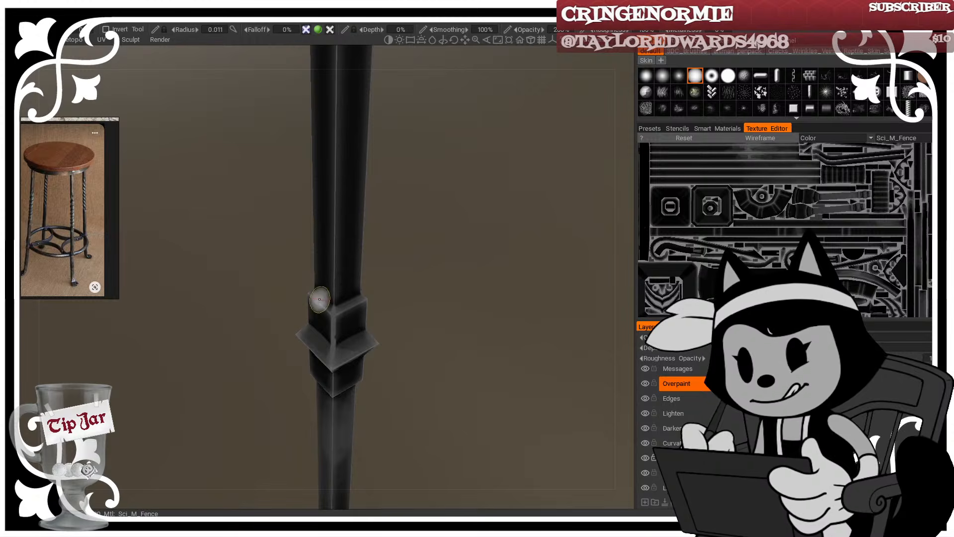
{"action": "left_click_drag", "start_coordinate": [325, 306], "coordinate": [414, 276]}
{"action": "left_click_drag", "start_coordinate": [559, 274], "coordinate": [576, 274]}
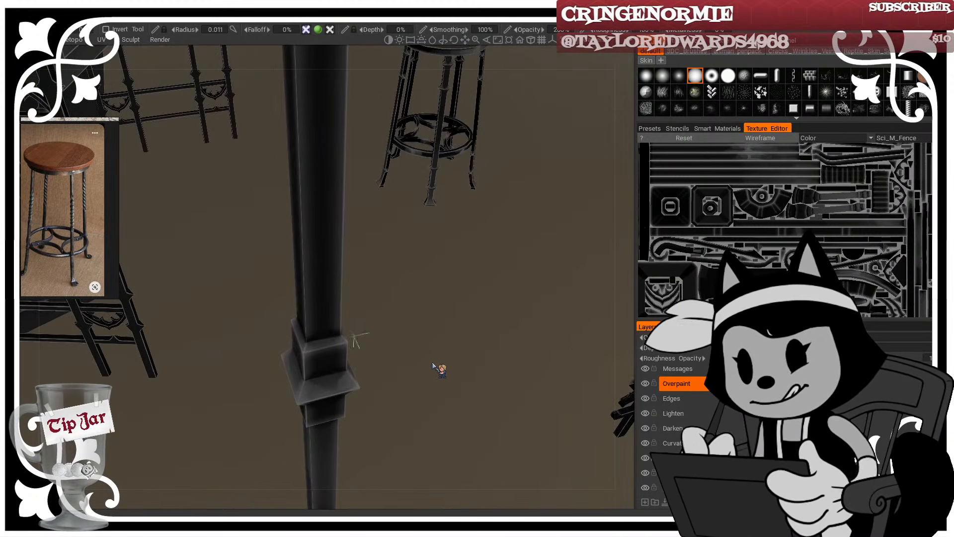
{"action": "left_click_drag", "start_coordinate": [432, 361], "coordinate": [468, 361]}
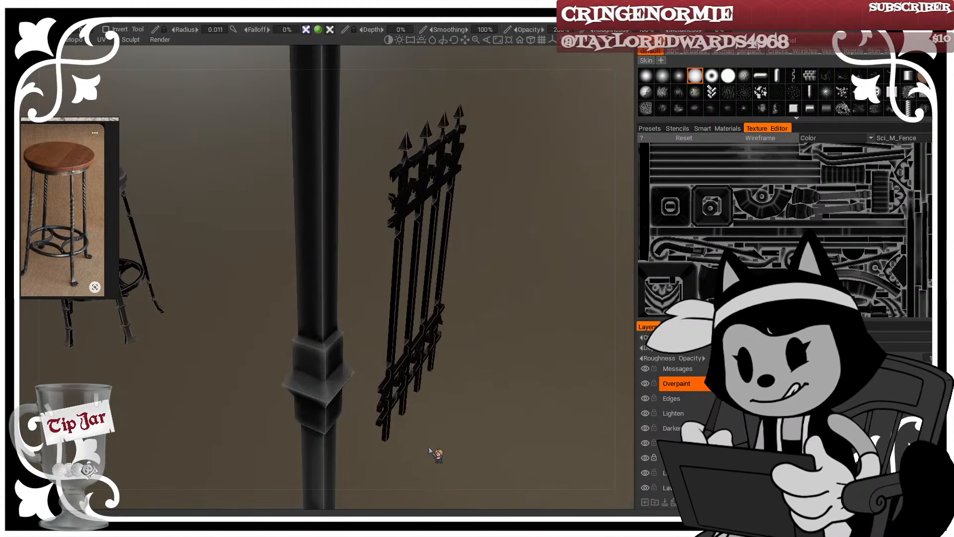
{"action": "left_click_drag", "start_coordinate": [436, 453], "coordinate": [440, 338]}
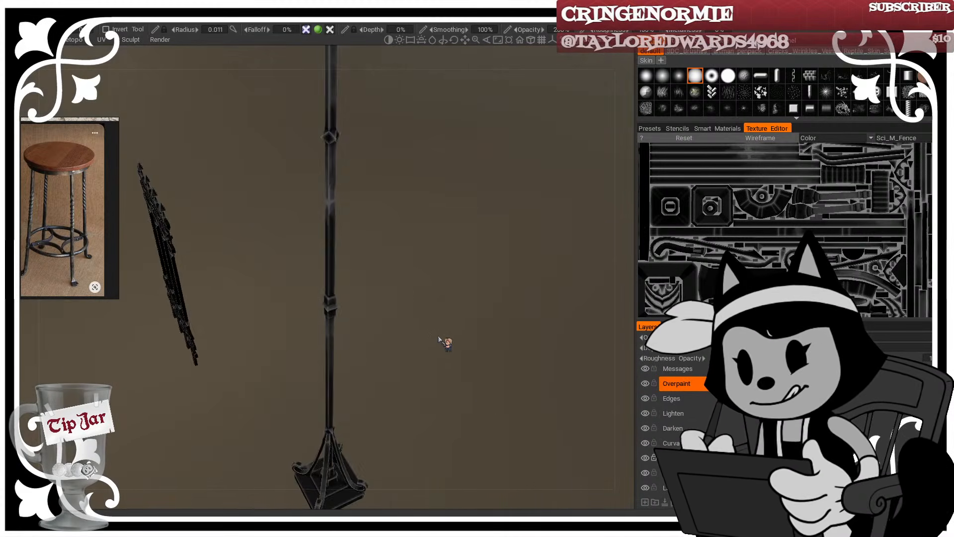
{"action": "right_click_drag", "start_coordinate": [418, 296], "coordinate": [440, 339]}
{"action": "left_click_drag", "start_coordinate": [441, 339], "coordinate": [448, 320]}
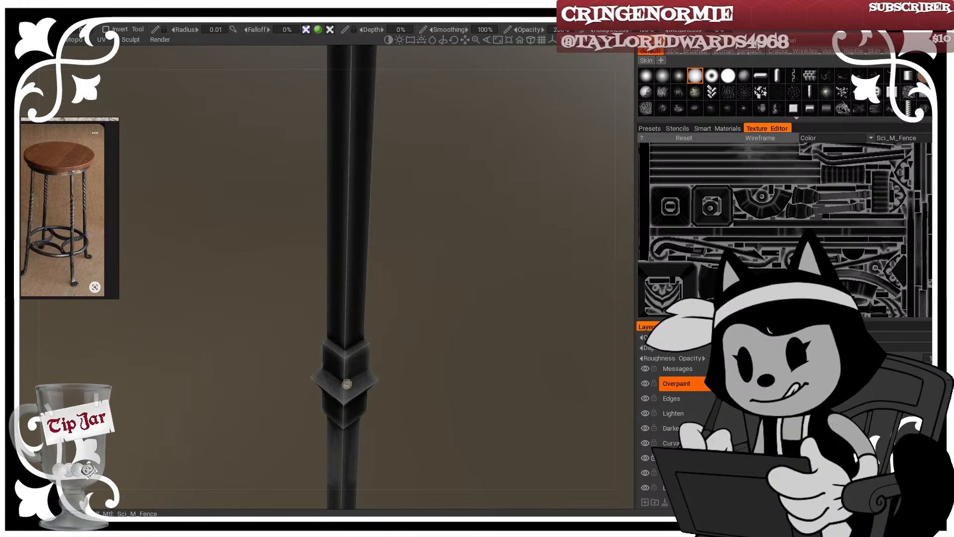
Step: Refine the corner highlights of the flared ridge and upper block around the collar with a brush radius of 0.01
{"action": "left_click_drag", "start_coordinate": [346, 385], "coordinate": [345, 399]}
{"action": "left_click_drag", "start_coordinate": [408, 353], "coordinate": [522, 321]}
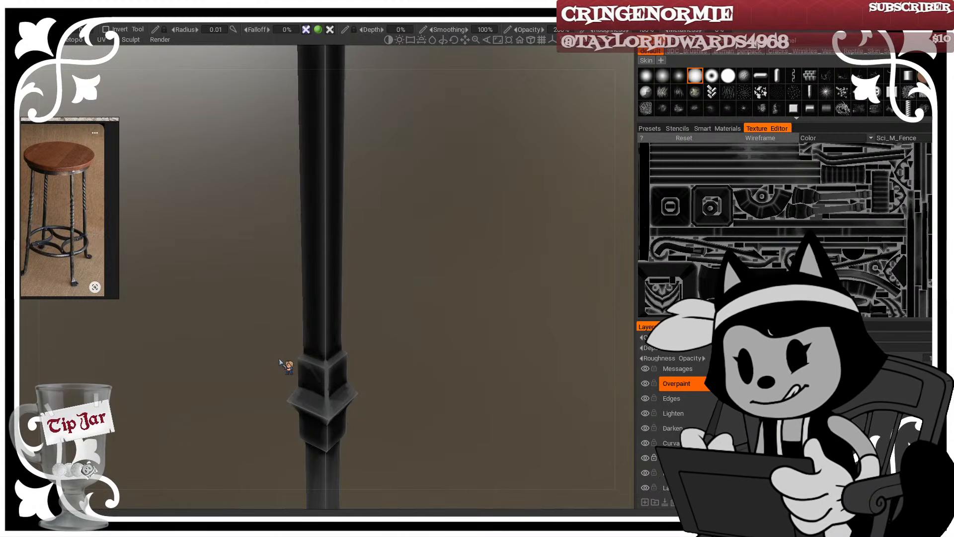
{"action": "left_click_drag", "start_coordinate": [283, 367], "coordinate": [392, 326]}
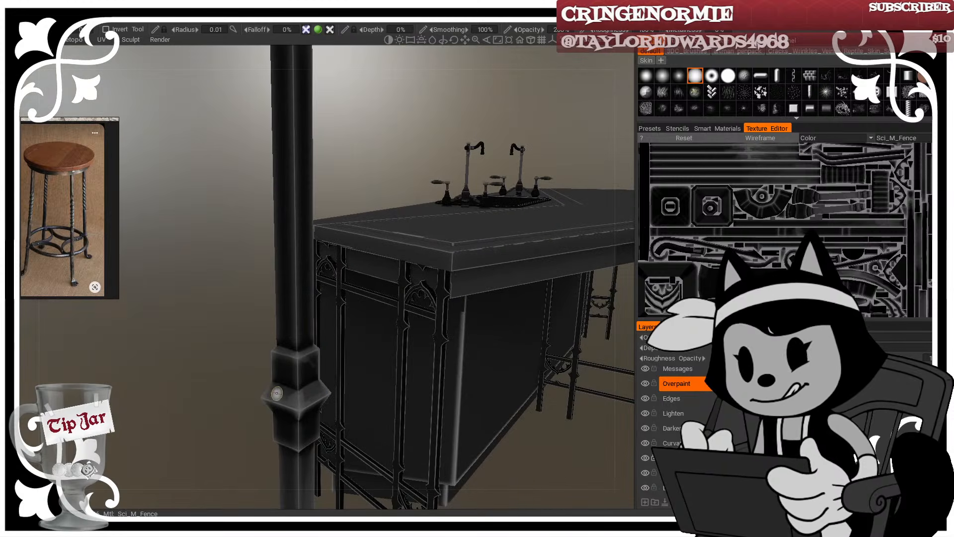
{"action": "left_click_drag", "start_coordinate": [248, 389], "coordinate": [264, 397]}
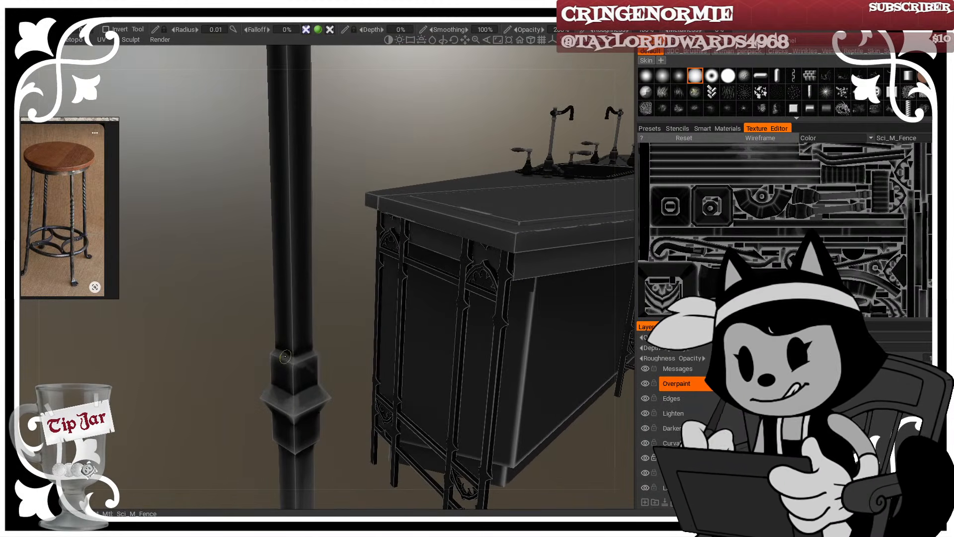
{"action": "left_click_drag", "start_coordinate": [258, 334], "coordinate": [273, 384]}
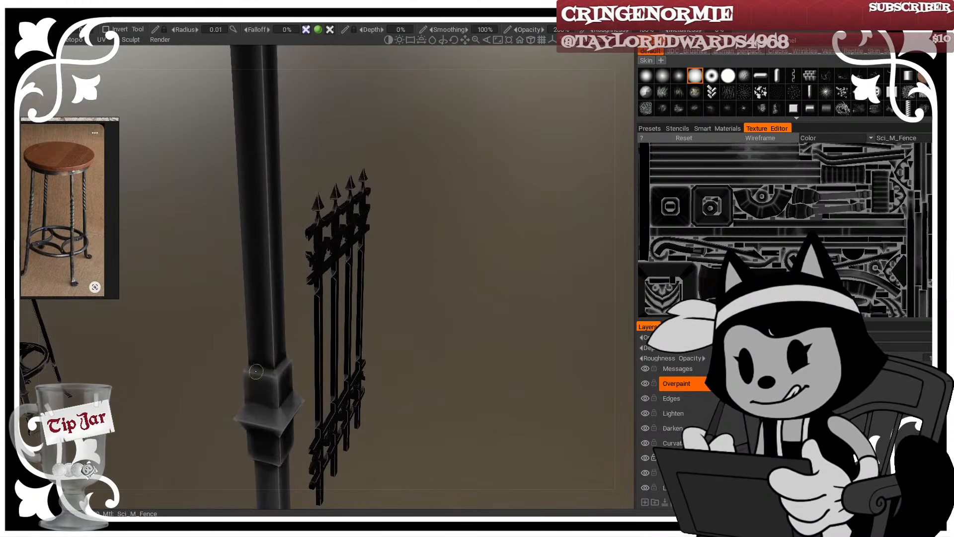
{"action": "left_click_drag", "start_coordinate": [240, 415], "coordinate": [384, 331]}
Step: Paint edge highlights and facet shading around all sides of the pole's diamond knot and its adjoining corners
{"action": "right_click_drag", "start_coordinate": [384, 331], "coordinate": [394, 282]}
{"action": "left_click_drag", "start_coordinate": [394, 281], "coordinate": [396, 283]}
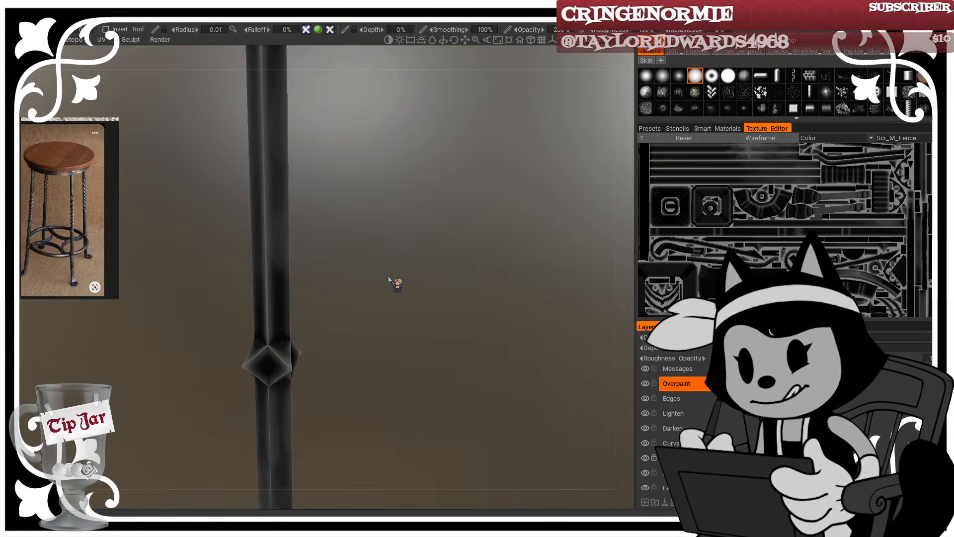
{"action": "right_click_drag", "start_coordinate": [281, 351], "coordinate": [284, 344]}
{"action": "left_click_drag", "start_coordinate": [284, 344], "coordinate": [281, 353]}
{"action": "left_click_drag", "start_coordinate": [340, 329], "coordinate": [393, 318]}
{"action": "right_click_drag", "start_coordinate": [252, 354], "coordinate": [256, 349]}
{"action": "mouse_move", "coordinate": [256, 350]}
{"action": "left_mouse_down"}
{"action": "mouse_move", "coordinate": [252, 361]}
{"action": "mouse_move", "coordinate": [255, 353]}
{"action": "left_mouse_up"}
{"action": "left_click_drag", "start_coordinate": [383, 308], "coordinate": [431, 307]}
{"action": "left_click_drag", "start_coordinate": [211, 382], "coordinate": [210, 394]}
{"action": "left_click_drag", "start_coordinate": [318, 339], "coordinate": [390, 326]}
{"action": "mouse_move", "coordinate": [173, 387]}
{"action": "left_mouse_down"}
{"action": "mouse_move", "coordinate": [167, 396]}
{"action": "mouse_move", "coordinate": [165, 389]}
{"action": "mouse_move", "coordinate": [345, 365]}
{"action": "mouse_move", "coordinate": [493, 294]}
{"action": "mouse_move", "coordinate": [339, 242]}
{"action": "left_mouse_up"}
{"action": "mouse_move", "coordinate": [286, 375]}
{"action": "left_mouse_down"}
{"action": "mouse_move", "coordinate": [282, 278]}
{"action": "mouse_move", "coordinate": [283, 318]}
{"action": "left_mouse_up"}
Step: Enlarge the brush radius to 0.037 and shade the pole shaft between the upper bulb and the diamond knot
{"action": "key", "text": "bracketright"}
{"action": "key", "text": "bracketright"}
{"action": "key", "text": "bracketright"}
{"action": "key", "text": "bracketright"}
{"action": "key", "text": "bracketright"}
{"action": "key", "text": "bracketright"}
{"action": "key", "text": "bracketright"}
{"action": "key", "text": "bracketright"}
{"action": "left_click_drag", "start_coordinate": [281, 280], "coordinate": [281, 387]}
{"action": "mouse_move", "coordinate": [320, 328]}
{"action": "left_mouse_down"}
{"action": "mouse_move", "coordinate": [371, 316]}
{"action": "mouse_move", "coordinate": [468, 318]}
{"action": "left_mouse_up"}
{"action": "left_click_drag", "start_coordinate": [278, 298], "coordinate": [271, 316]}
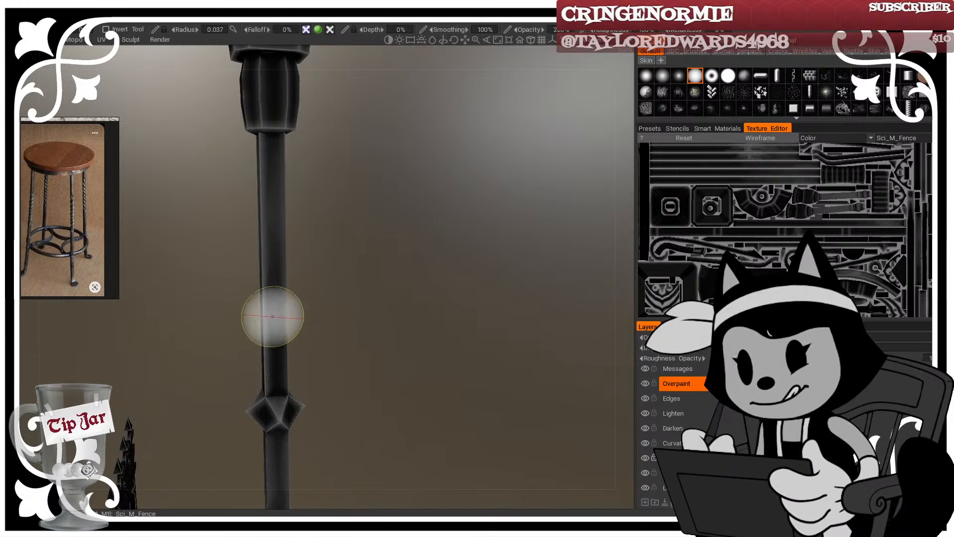
{"action": "mouse_move", "coordinate": [277, 350]}
{"action": "left_mouse_down"}
{"action": "mouse_move", "coordinate": [275, 291]}
{"action": "mouse_move", "coordinate": [275, 380]}
{"action": "left_mouse_up"}
{"action": "mouse_move", "coordinate": [317, 318]}
{"action": "left_mouse_down"}
{"action": "mouse_move", "coordinate": [354, 290]}
{"action": "mouse_move", "coordinate": [358, 313]}
{"action": "left_mouse_up"}
Step: Paint light-to-dark gradients on the remaining sides of the upper shaft, varying the brush size to fit each face
{"action": "key", "text": "bracketleft"}
{"action": "key", "text": "bracketleft"}
{"action": "key", "text": "bracketleft"}
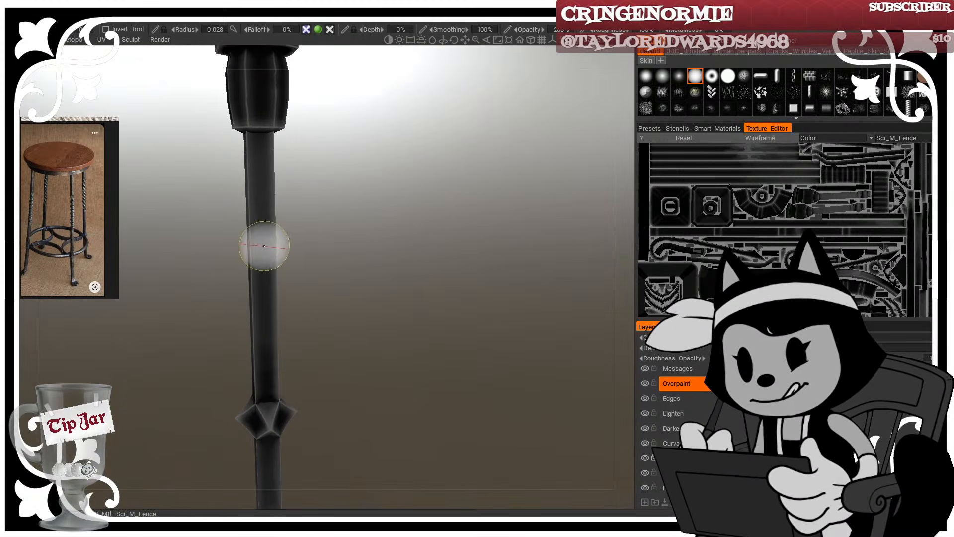
{"action": "key", "text": "bracketright"}
{"action": "key", "text": "bracketright"}
{"action": "key", "text": "bracketright"}
{"action": "key", "text": "bracketright"}
{"action": "mouse_move", "coordinate": [273, 303]}
{"action": "left_mouse_down"}
{"action": "mouse_move", "coordinate": [257, 254]}
{"action": "mouse_move", "coordinate": [442, 275]}
{"action": "left_mouse_up"}
{"action": "key", "text": "bracketleft"}
{"action": "key", "text": "bracketleft"}
{"action": "left_click_drag", "start_coordinate": [252, 246], "coordinate": [254, 354]}
{"action": "key", "text": "bracketleft"}
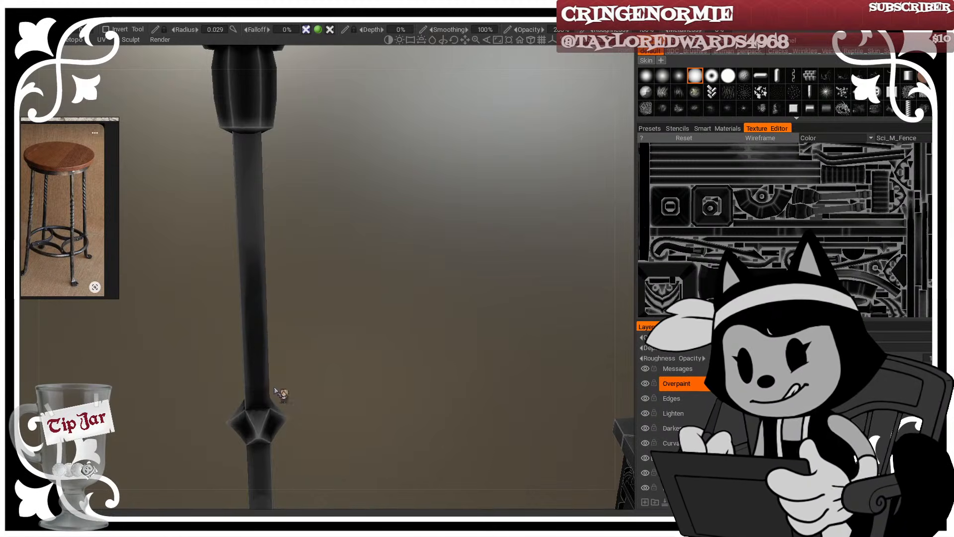
Step: Touch up the facet edges of the bulb beneath the pole's cap with a brush radius of 0.01
{"action": "right_click_drag", "start_coordinate": [434, 411], "coordinate": [409, 307]}
{"action": "left_click_drag", "start_coordinate": [408, 306], "coordinate": [386, 283]}
{"action": "right_click_drag", "start_coordinate": [386, 283], "coordinate": [337, 328]}
{"action": "left_click_drag", "start_coordinate": [328, 288], "coordinate": [358, 284]}
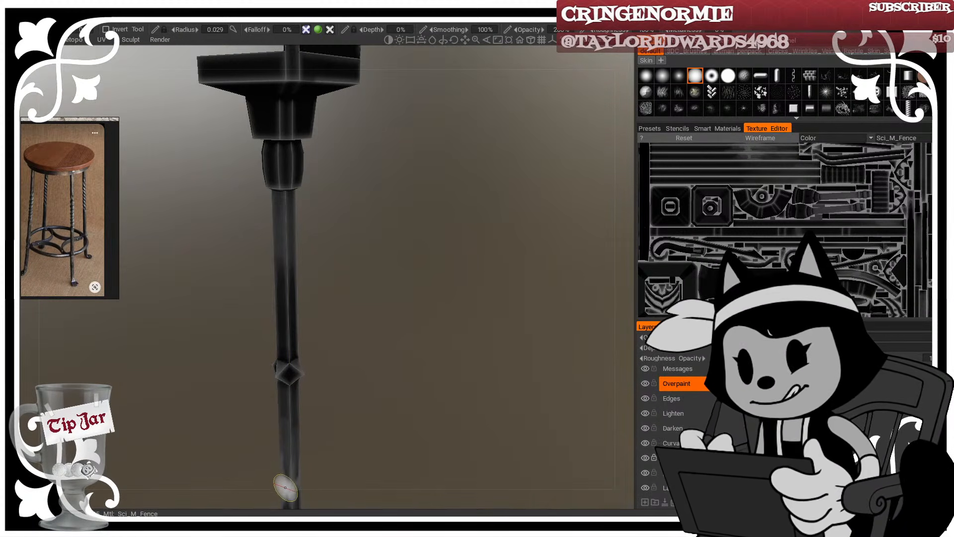
{"action": "middle_click_drag", "start_coordinate": [349, 222], "coordinate": [359, 293]}
{"action": "mouse_move", "coordinate": [359, 294]}
{"action": "right_mouse_down"}
{"action": "mouse_move", "coordinate": [383, 292]}
{"action": "mouse_move", "coordinate": [369, 301]}
{"action": "right_mouse_up"}
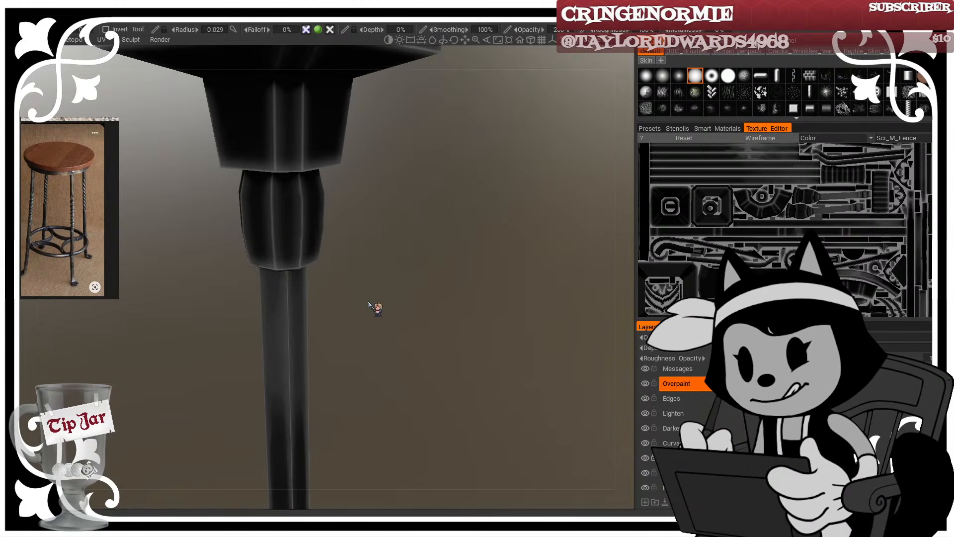
{"action": "key", "text": "bracketleft"}
{"action": "key", "text": "bracketleft"}
{"action": "key", "text": "bracketleft"}
{"action": "key", "text": "bracketleft"}
{"action": "key", "text": "bracketleft"}
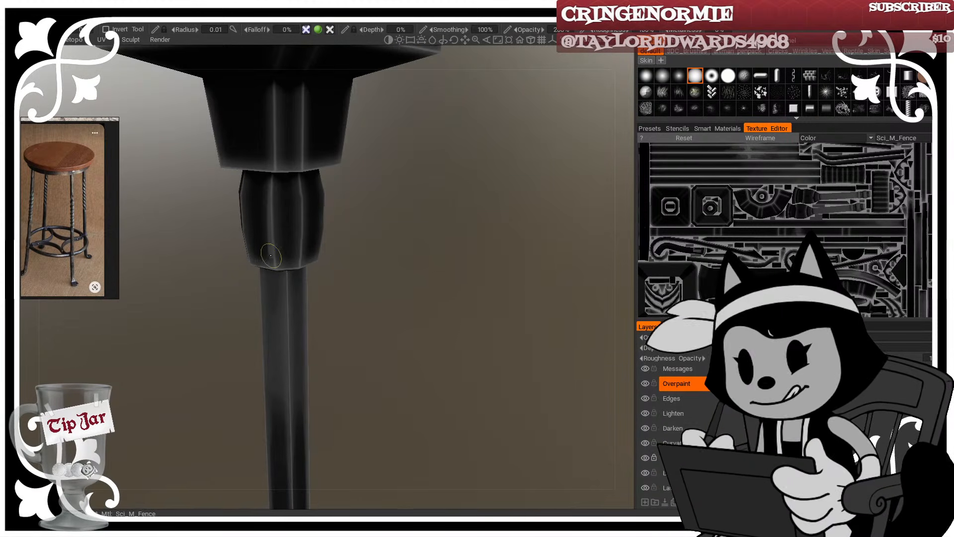
{"action": "mouse_move", "coordinate": [359, 263]}
{"action": "left_mouse_down"}
{"action": "mouse_move", "coordinate": [408, 264]}
{"action": "mouse_move", "coordinate": [437, 253]}
{"action": "left_mouse_up"}
{"action": "key", "text": "v"}
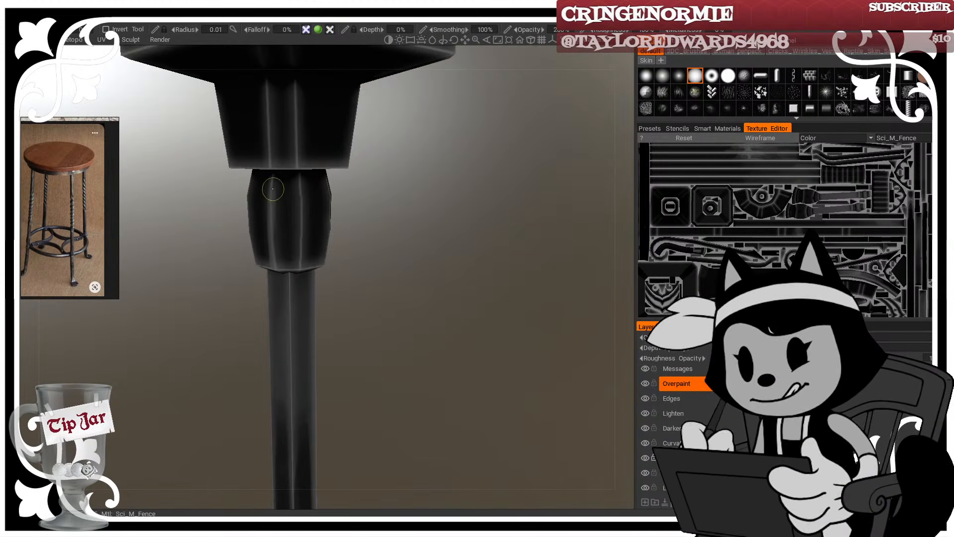
Step: Paint a reflection patch on one bulb facet and blend its lower part with a brush radius of 0.030
{"action": "left_click_drag", "start_coordinate": [274, 217], "coordinate": [295, 219]}
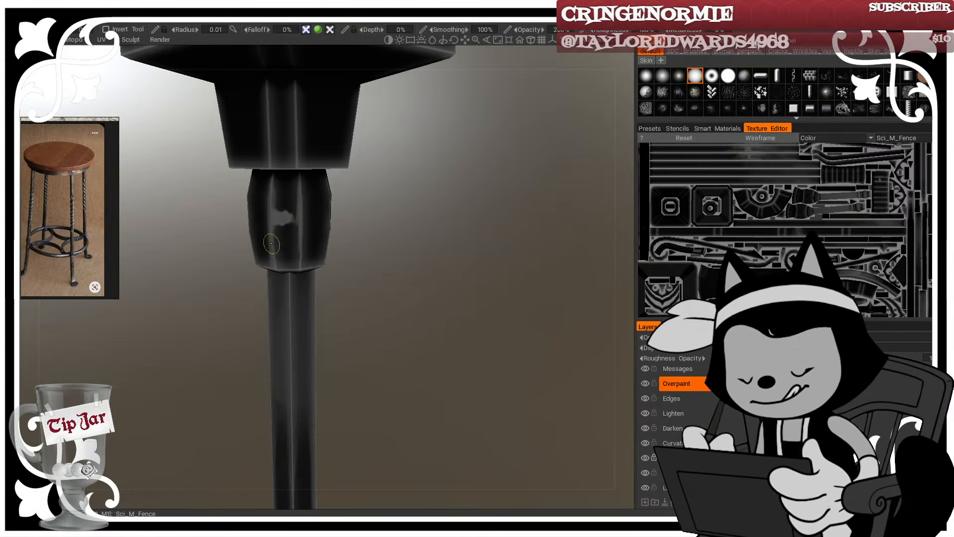
{"action": "key", "text": "bracketright"}
{"action": "key", "text": "bracketright"}
{"action": "key", "text": "bracketright"}
{"action": "key", "text": "bracketright"}
{"action": "key", "text": "bracketright"}
{"action": "left_click_drag", "start_coordinate": [291, 213], "coordinate": [292, 244]}
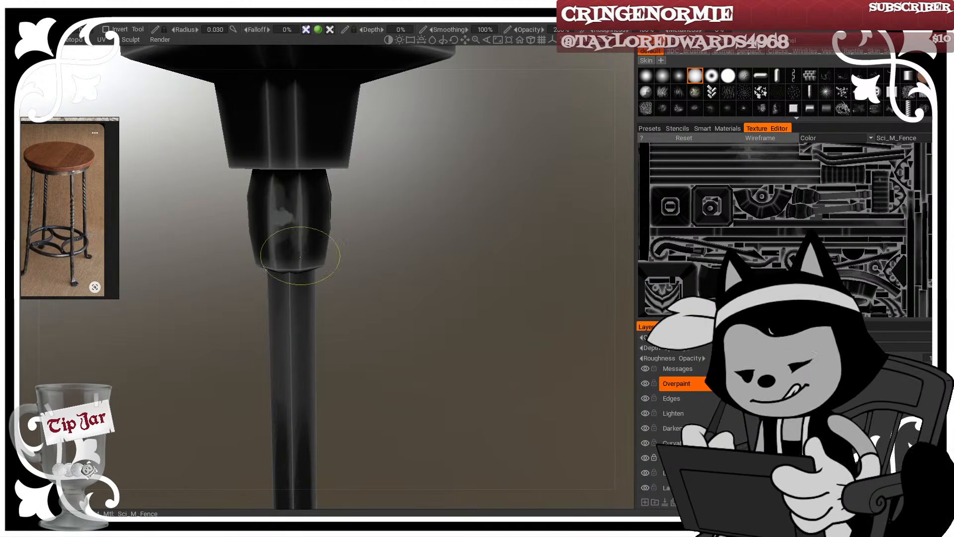
{"action": "mouse_move", "coordinate": [430, 208]}
{"action": "left_mouse_down"}
{"action": "mouse_move", "coordinate": [363, 206]}
{"action": "mouse_move", "coordinate": [422, 196]}
{"action": "mouse_move", "coordinate": [397, 204]}
{"action": "left_mouse_up"}
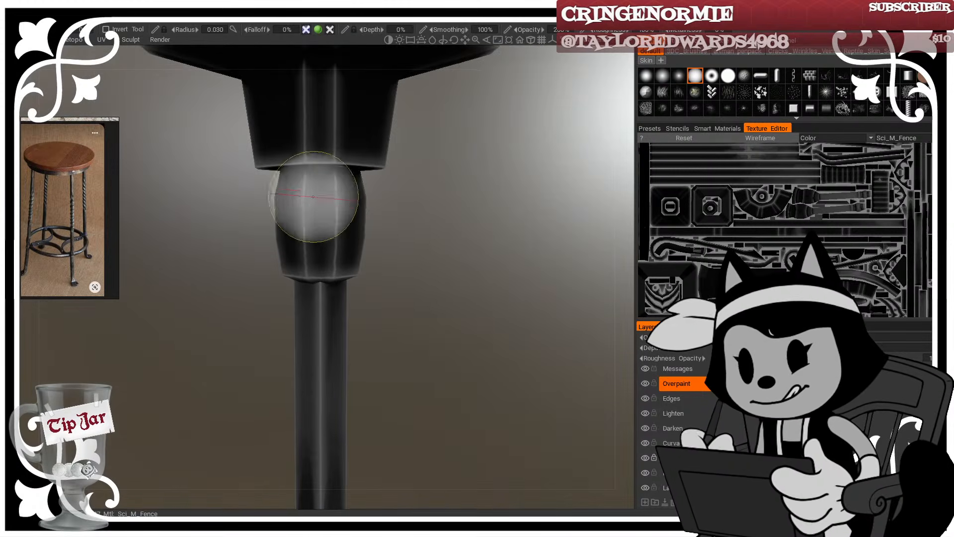
Step: Reshape the reflection patch on the front bulb facet with brush radii between 0.01 and 0.018
{"action": "key", "text": "bracketleft"}
{"action": "key", "text": "bracketleft"}
{"action": "key", "text": "bracketleft"}
{"action": "key", "text": "bracketleft"}
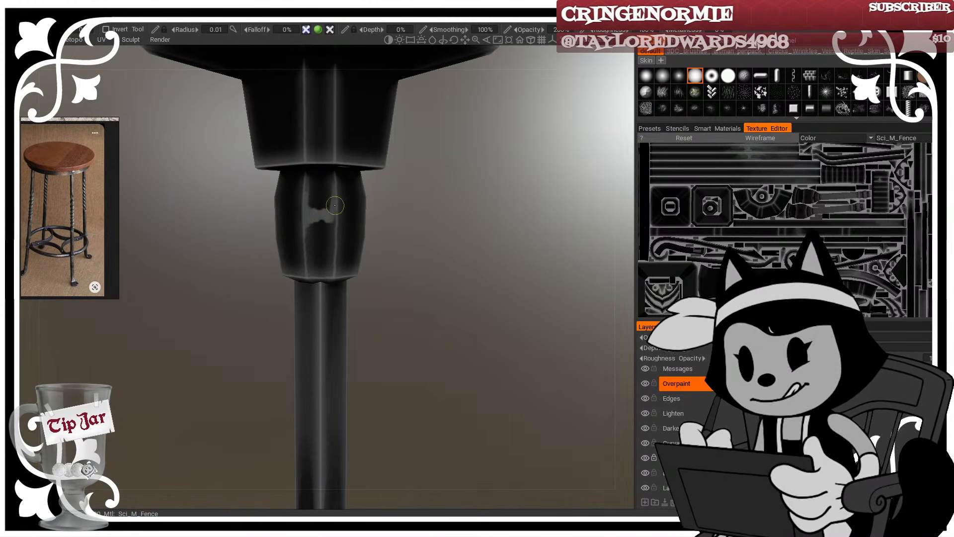
{"action": "key", "text": "bracketright"}
{"action": "key", "text": "bracketright"}
{"action": "key", "text": "bracketright"}
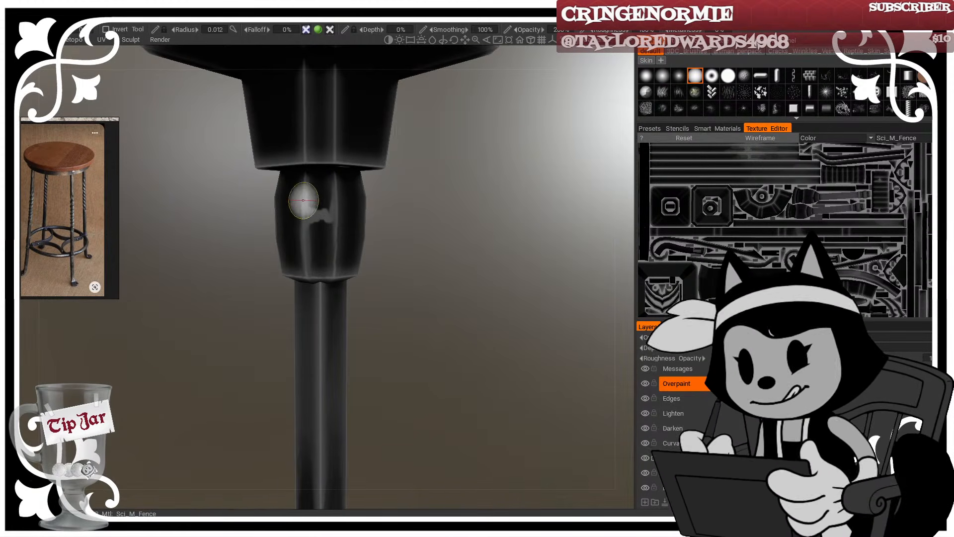
{"action": "mouse_move", "coordinate": [302, 201]}
{"action": "left_mouse_down"}
{"action": "mouse_move", "coordinate": [320, 207]}
{"action": "mouse_move", "coordinate": [313, 233]}
{"action": "left_mouse_up"}
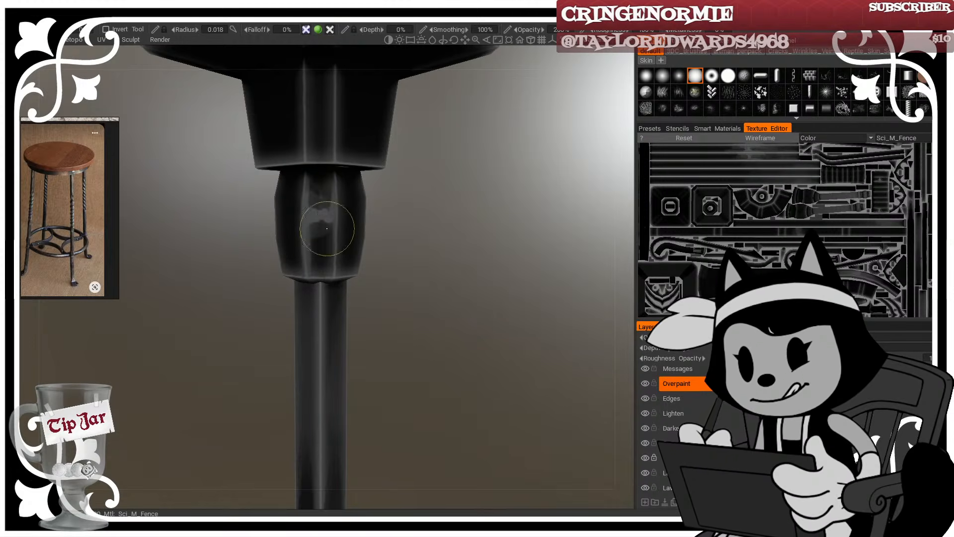
Step: Paint matching reflection patches on the neighbouring bulb facets, starting with a brush radius of 0.015
{"action": "left_click_drag", "start_coordinate": [519, 233], "coordinate": [411, 211]}
{"action": "key", "text": "bracketleft"}
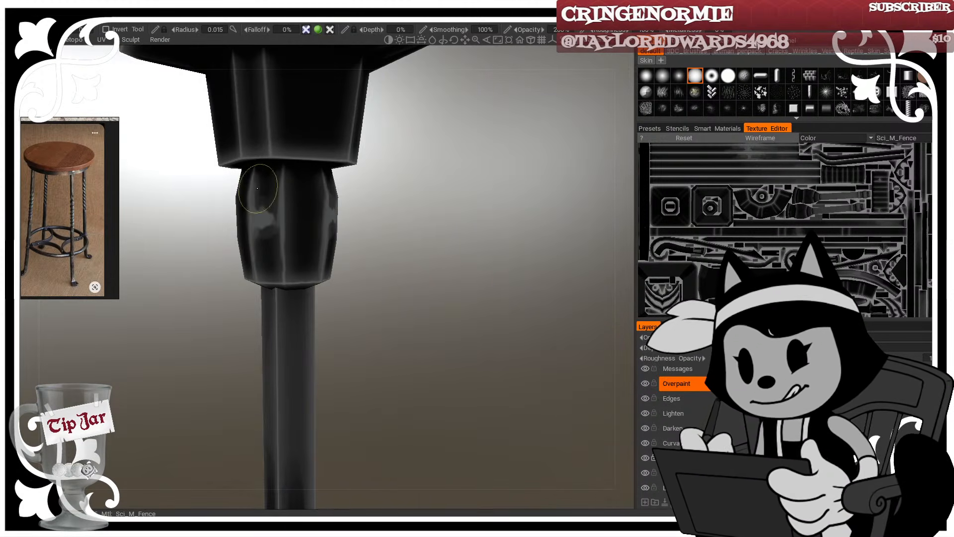
{"action": "mouse_move", "coordinate": [257, 188]}
{"action": "left_mouse_down"}
{"action": "mouse_move", "coordinate": [277, 213]}
{"action": "mouse_move", "coordinate": [260, 184]}
{"action": "left_mouse_up"}
{"action": "mouse_move", "coordinate": [506, 255]}
{"action": "left_mouse_down"}
{"action": "mouse_move", "coordinate": [437, 257]}
{"action": "mouse_move", "coordinate": [308, 224]}
{"action": "left_mouse_up"}
{"action": "key", "text": "bracketleft"}
{"action": "key", "text": "bracketleft"}
{"action": "mouse_move", "coordinate": [270, 198]}
{"action": "left_mouse_down"}
{"action": "mouse_move", "coordinate": [274, 244]}
{"action": "mouse_move", "coordinate": [289, 221]}
{"action": "mouse_move", "coordinate": [314, 225]}
{"action": "mouse_move", "coordinate": [273, 251]}
{"action": "mouse_move", "coordinate": [308, 221]}
{"action": "left_mouse_up"}
Step: Touch up the lower part of the bulb's facets with a brush radius of 0.01
{"action": "key", "text": "bracketright"}
{"action": "key", "text": "bracketright"}
{"action": "key", "text": "bracketleft"}
{"action": "key", "text": "bracketleft"}
{"action": "left_click_drag", "start_coordinate": [308, 258], "coordinate": [314, 289]}
{"action": "mouse_move", "coordinate": [481, 208]}
{"action": "left_mouse_down"}
{"action": "mouse_move", "coordinate": [320, 193]}
{"action": "mouse_move", "coordinate": [339, 195]}
{"action": "mouse_move", "coordinate": [341, 258]}
{"action": "mouse_move", "coordinate": [356, 219]}
{"action": "mouse_move", "coordinate": [379, 228]}
{"action": "mouse_move", "coordinate": [374, 238]}
{"action": "mouse_move", "coordinate": [350, 209]}
{"action": "mouse_move", "coordinate": [351, 224]}
{"action": "mouse_move", "coordinate": [387, 174]}
{"action": "mouse_move", "coordinate": [387, 273]}
{"action": "left_mouse_up"}
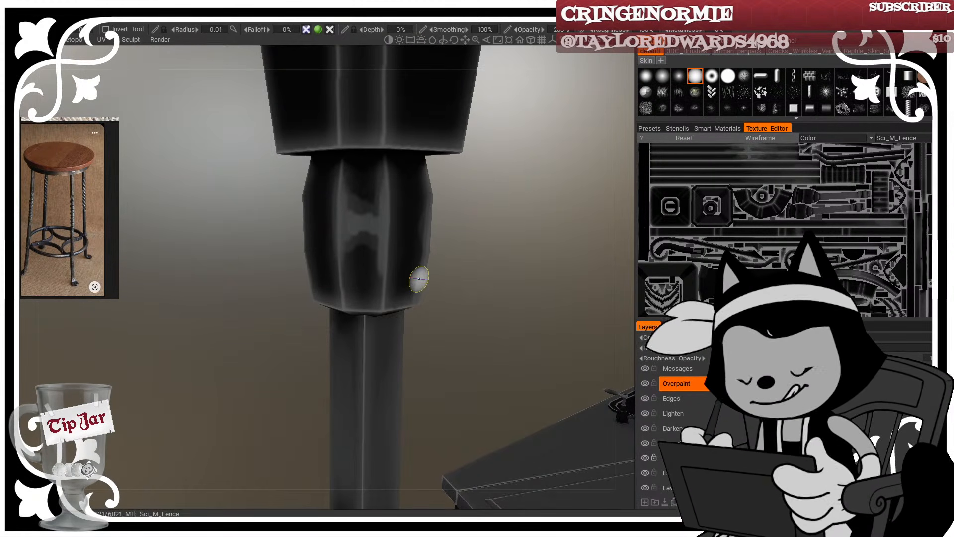
Step: Examine the bulb's painted reflections from a distance and against the whole pole
{"action": "scroll", "coordinate": [490, 273], "scroll_direction": "down", "scroll_amount": 8}
{"action": "left_click_drag", "start_coordinate": [489, 273], "coordinate": [328, 219]}
{"action": "scroll", "coordinate": [470, 245], "scroll_direction": "down", "scroll_amount": 4}
{"action": "scroll", "coordinate": [448, 246], "scroll_direction": "up", "scroll_amount": 8}
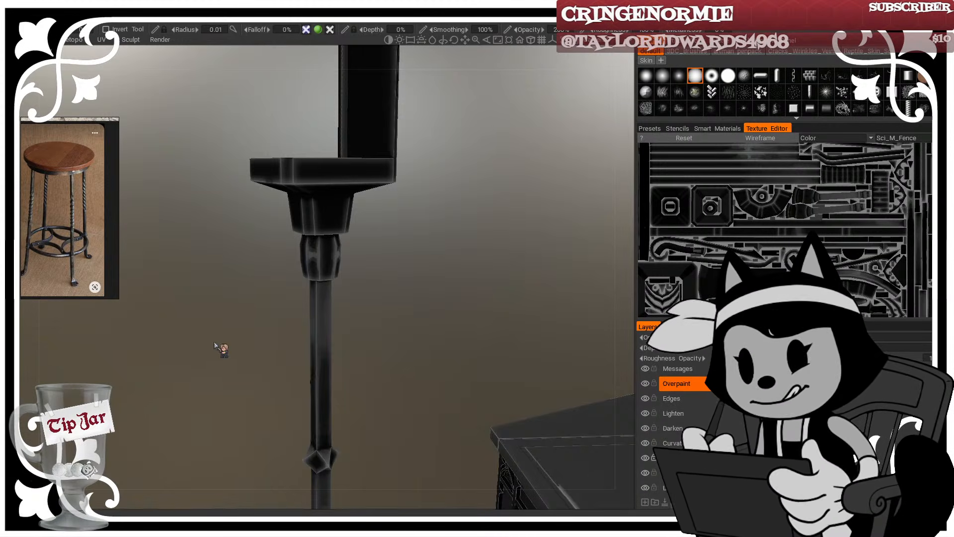
{"action": "right_click_drag", "start_coordinate": [476, 286], "coordinate": [383, 273]}
{"action": "left_click_drag", "start_coordinate": [383, 273], "coordinate": [315, 285]}
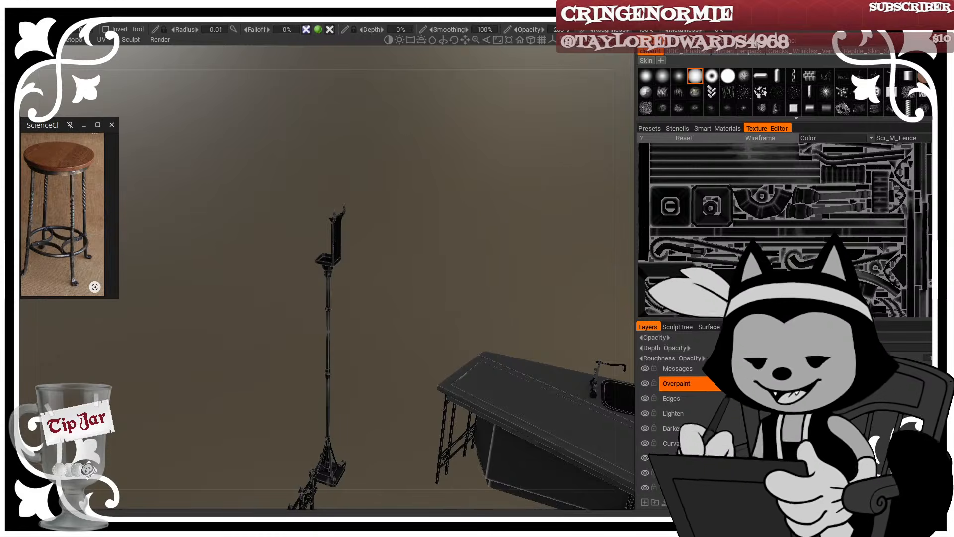
{"action": "right_click_drag", "start_coordinate": [392, 259], "coordinate": [457, 312]}
{"action": "left_click_drag", "start_coordinate": [457, 312], "coordinate": [431, 262]}
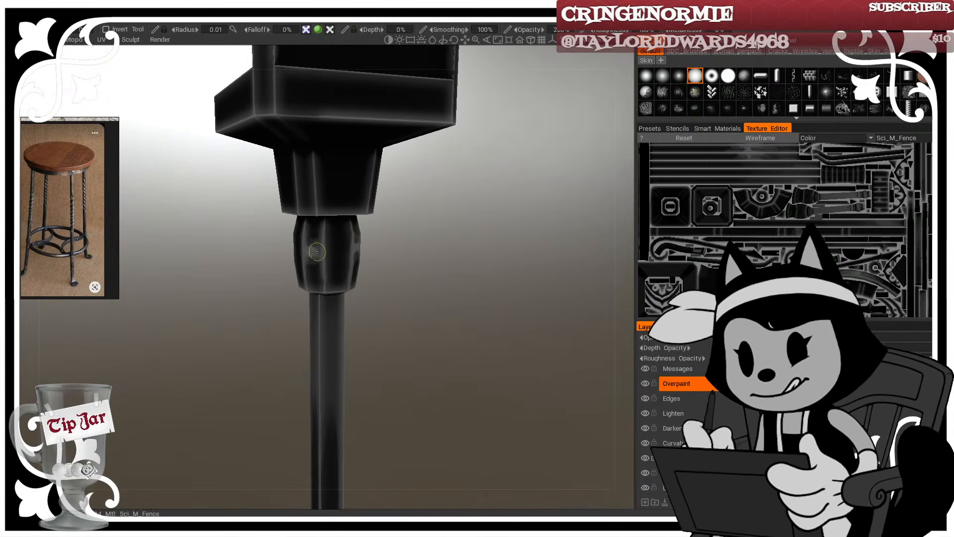
Step: Paint reflection patches on the still dark bulb facets, using brush radii of 0.01 and 0.017
{"action": "left_click_drag", "start_coordinate": [432, 221], "coordinate": [376, 205]}
{"action": "mouse_move", "coordinate": [323, 249]}
{"action": "left_mouse_down"}
{"action": "mouse_move", "coordinate": [341, 250]}
{"action": "mouse_move", "coordinate": [331, 250]}
{"action": "left_mouse_up"}
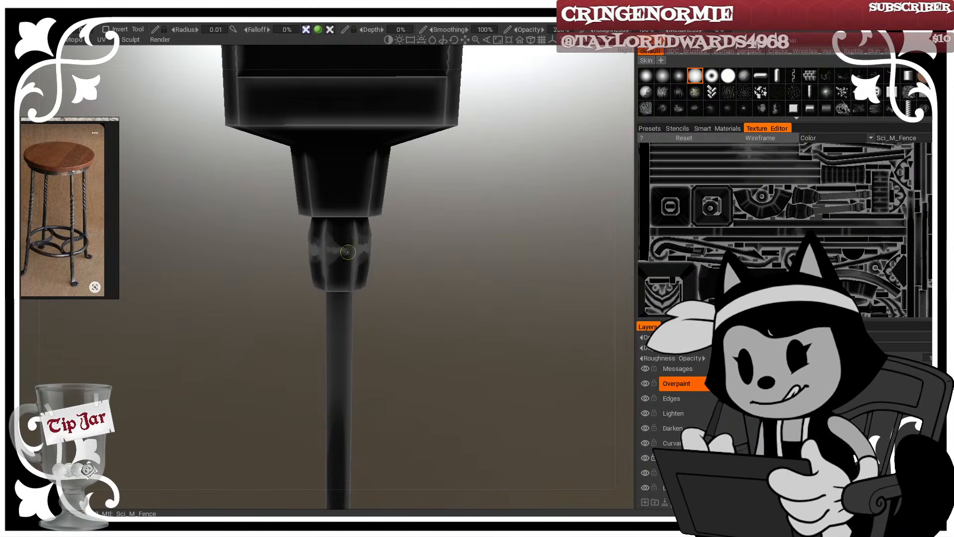
{"action": "mouse_move", "coordinate": [390, 245]}
{"action": "left_mouse_down"}
{"action": "mouse_move", "coordinate": [547, 228]}
{"action": "mouse_move", "coordinate": [435, 231]}
{"action": "left_mouse_up"}
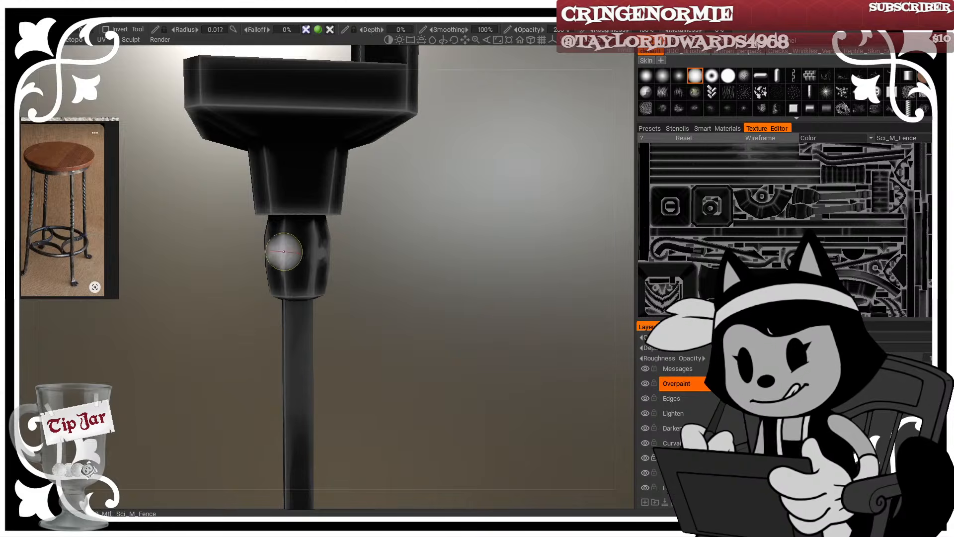
{"action": "mouse_move", "coordinate": [283, 252]}
{"action": "left_mouse_down"}
{"action": "mouse_move", "coordinate": [312, 250]}
{"action": "mouse_move", "coordinate": [288, 246]}
{"action": "left_mouse_up"}
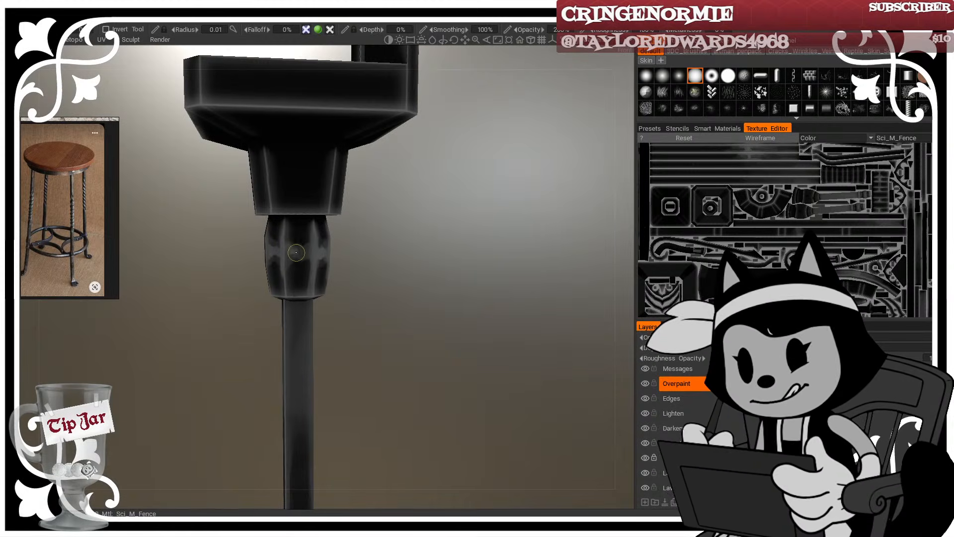
Step: Continue the reflections across the remaining bulb facets to form a ragged band around its middle
{"action": "mouse_move", "coordinate": [344, 231]}
{"action": "left_mouse_down"}
{"action": "mouse_move", "coordinate": [386, 210]}
{"action": "mouse_move", "coordinate": [420, 227]}
{"action": "mouse_move", "coordinate": [326, 228]}
{"action": "left_mouse_up"}
{"action": "mouse_move", "coordinate": [291, 271]}
{"action": "left_mouse_down"}
{"action": "mouse_move", "coordinate": [294, 229]}
{"action": "mouse_move", "coordinate": [316, 245]}
{"action": "left_mouse_up"}
{"action": "right_click_drag", "start_coordinate": [316, 243], "coordinate": [305, 242]}
{"action": "left_click_drag", "start_coordinate": [305, 243], "coordinate": [316, 248]}
{"action": "left_click_drag", "start_coordinate": [346, 225], "coordinate": [410, 214]}
{"action": "right_click_drag", "start_coordinate": [268, 241], "coordinate": [275, 238]}
{"action": "mouse_move", "coordinate": [268, 242]}
{"action": "left_mouse_down"}
{"action": "mouse_move", "coordinate": [275, 234]}
{"action": "mouse_move", "coordinate": [298, 243]}
{"action": "mouse_move", "coordinate": [278, 246]}
{"action": "left_mouse_up"}
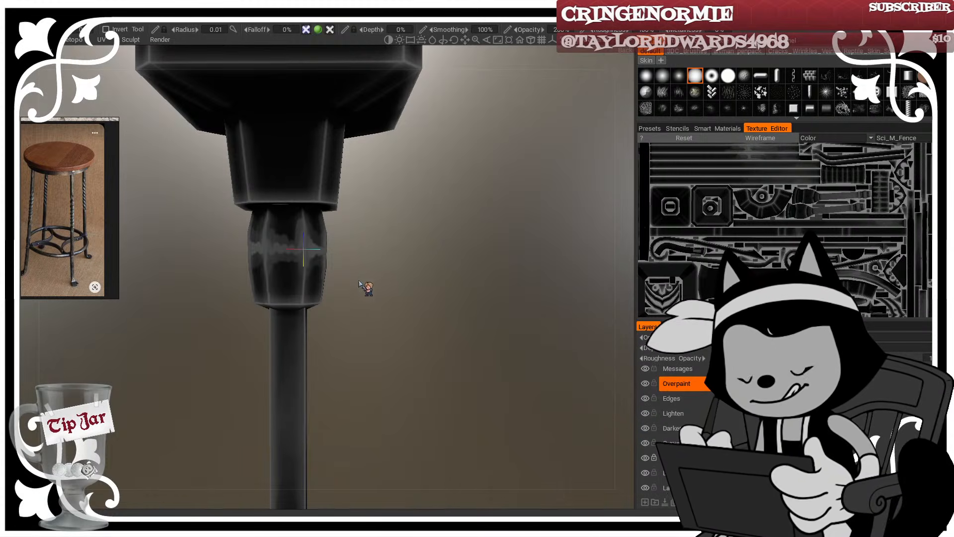
Step: Lighten the corner facets of the tapered collar above the bulb with a brush radius of 0.033
{"action": "left_click_drag", "start_coordinate": [359, 284], "coordinate": [382, 283]}
{"action": "right_click_drag", "start_coordinate": [328, 197], "coordinate": [347, 199]}
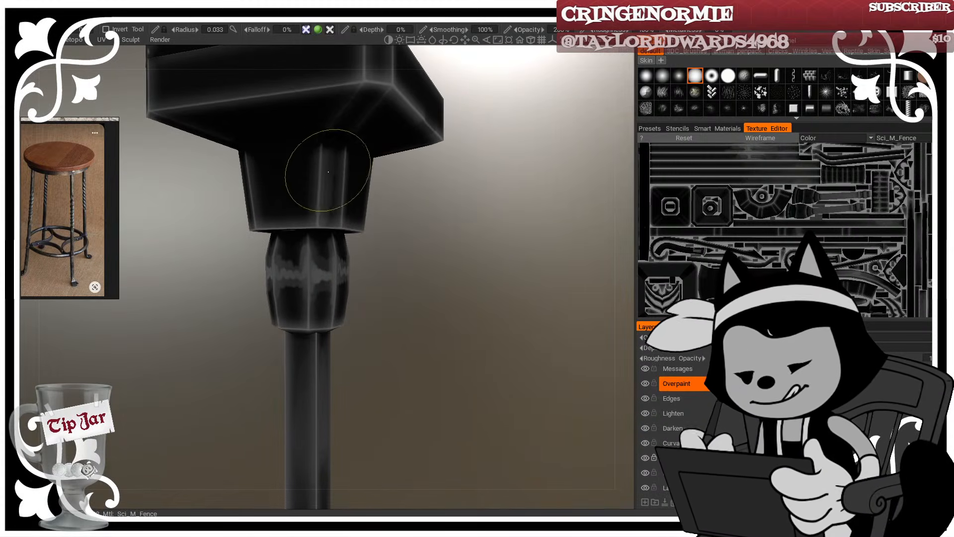
{"action": "left_click_drag", "start_coordinate": [328, 172], "coordinate": [332, 205]}
{"action": "left_click_drag", "start_coordinate": [521, 214], "coordinate": [489, 201]}
{"action": "left_click_drag", "start_coordinate": [271, 150], "coordinate": [275, 202]}
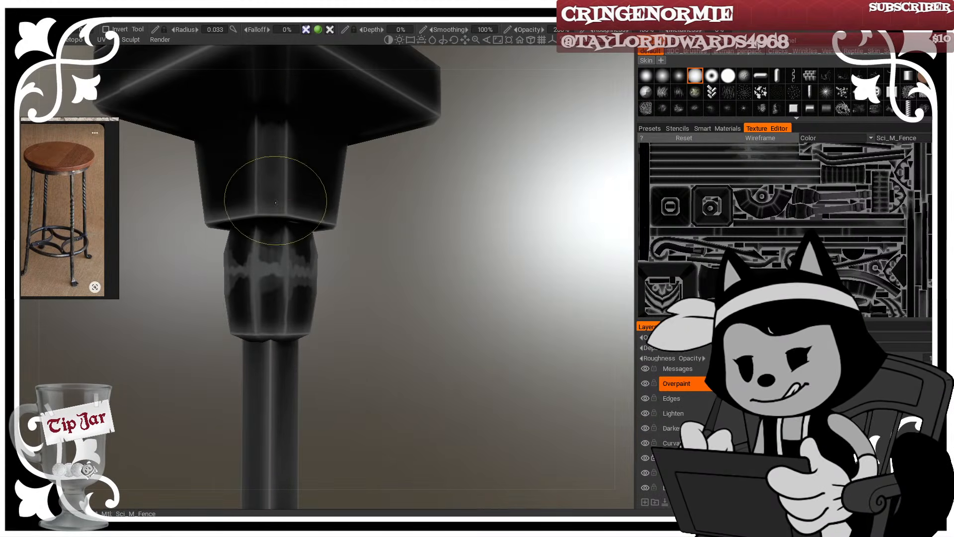
{"action": "mouse_move", "coordinate": [376, 203]}
{"action": "left_mouse_down"}
{"action": "mouse_move", "coordinate": [516, 210]}
{"action": "mouse_move", "coordinate": [515, 195]}
{"action": "left_mouse_up"}
{"action": "right_click", "coordinate": [229, 180]}
{"action": "left_click_drag", "start_coordinate": [234, 104], "coordinate": [237, 188]}
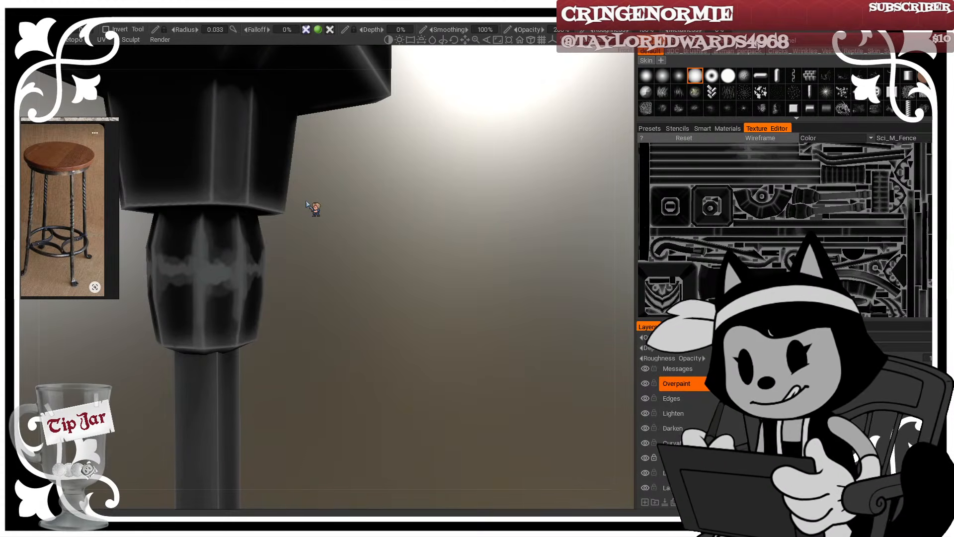
Step: Lighten two corner facets of the square tray above the collar with a brush radius of 0.022
{"action": "middle_click_drag", "start_coordinate": [306, 201], "coordinate": [415, 293]}
{"action": "right_click_drag", "start_coordinate": [415, 293], "coordinate": [388, 285]}
{"action": "left_click_drag", "start_coordinate": [420, 323], "coordinate": [545, 306]}
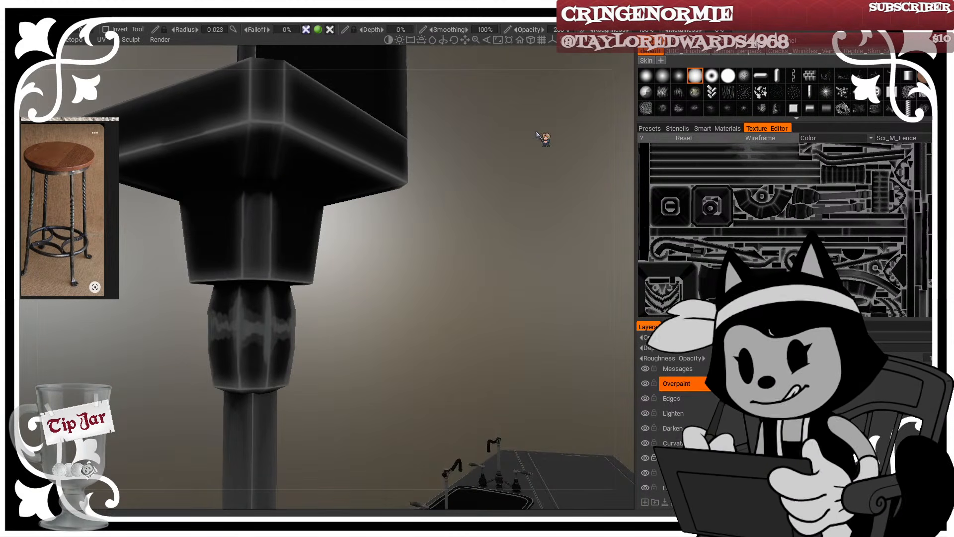
{"action": "right_click_drag", "start_coordinate": [447, 232], "coordinate": [460, 209]}
{"action": "mouse_move", "coordinate": [459, 209]}
{"action": "left_mouse_down"}
{"action": "mouse_move", "coordinate": [440, 223]}
{"action": "mouse_move", "coordinate": [420, 222]}
{"action": "left_mouse_up"}
{"action": "right_click_drag", "start_coordinate": [420, 222], "coordinate": [460, 263]}
{"action": "mouse_move", "coordinate": [460, 263]}
{"action": "left_mouse_down"}
{"action": "mouse_move", "coordinate": [516, 278]}
{"action": "mouse_move", "coordinate": [533, 299]}
{"action": "left_mouse_up"}
{"action": "middle_click_drag", "start_coordinate": [533, 299], "coordinate": [574, 353]}
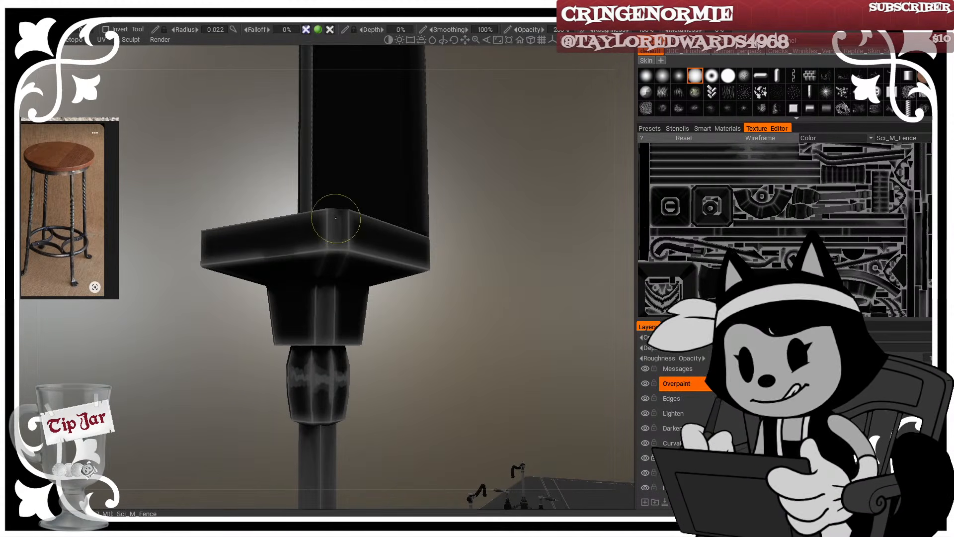
{"action": "left_click_drag", "start_coordinate": [340, 214], "coordinate": [349, 245]}
{"action": "mouse_move", "coordinate": [517, 315]}
{"action": "left_mouse_down"}
{"action": "mouse_move", "coordinate": [320, 328]}
{"action": "mouse_move", "coordinate": [318, 313]}
{"action": "left_mouse_up"}
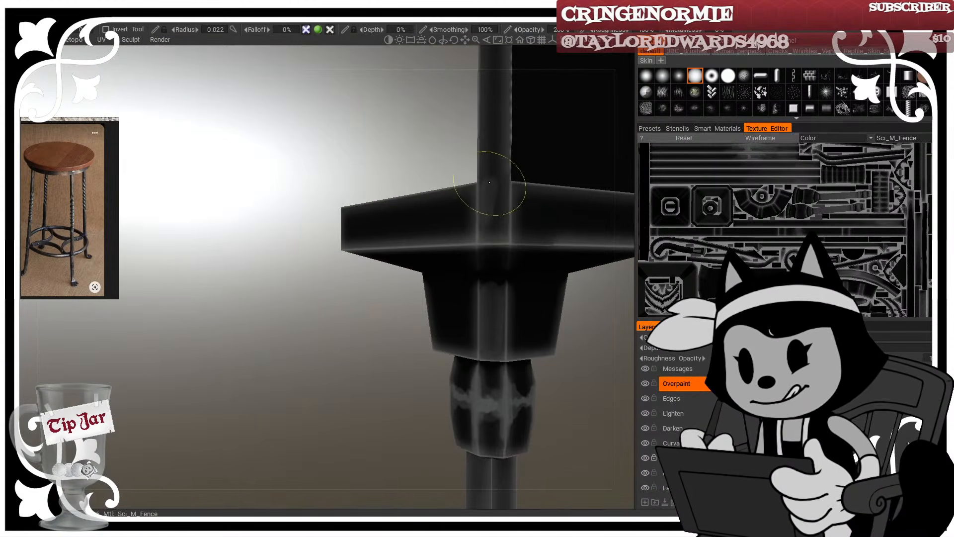
{"action": "left_click_drag", "start_coordinate": [501, 181], "coordinate": [502, 214]}
Step: Lighten the remaining corner facets of the square tray with a brush radius of 0.027
{"action": "middle_click_drag", "start_coordinate": [516, 206], "coordinate": [377, 252]}
{"action": "right_click_drag", "start_coordinate": [377, 251], "coordinate": [489, 315]}
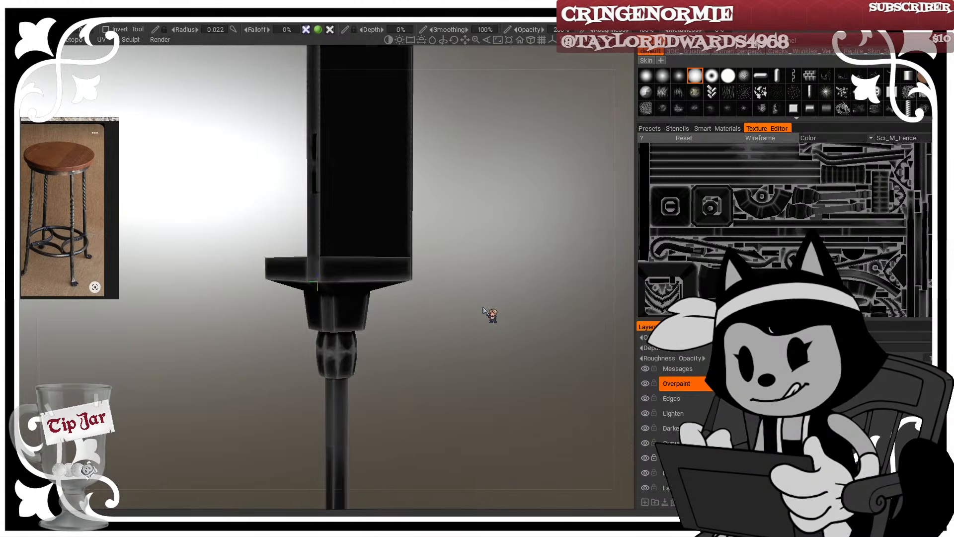
{"action": "left_click_drag", "start_coordinate": [488, 314], "coordinate": [364, 290]}
{"action": "left_click_drag", "start_coordinate": [399, 248], "coordinate": [401, 261]}
{"action": "left_click_drag", "start_coordinate": [440, 224], "coordinate": [385, 188]}
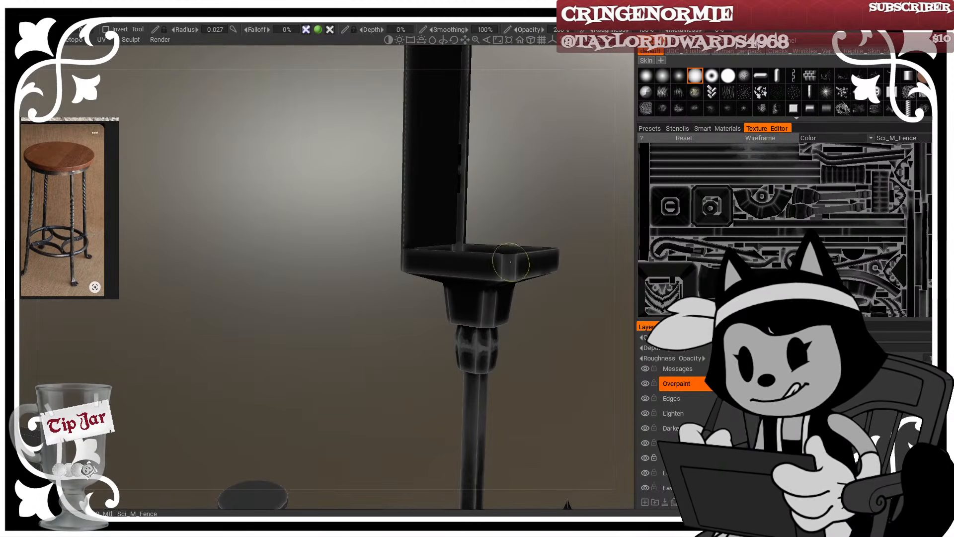
{"action": "mouse_move", "coordinate": [524, 211]}
{"action": "left_mouse_down"}
{"action": "mouse_move", "coordinate": [602, 194]}
{"action": "mouse_move", "coordinate": [579, 217]}
{"action": "mouse_move", "coordinate": [573, 281]}
{"action": "left_mouse_up"}
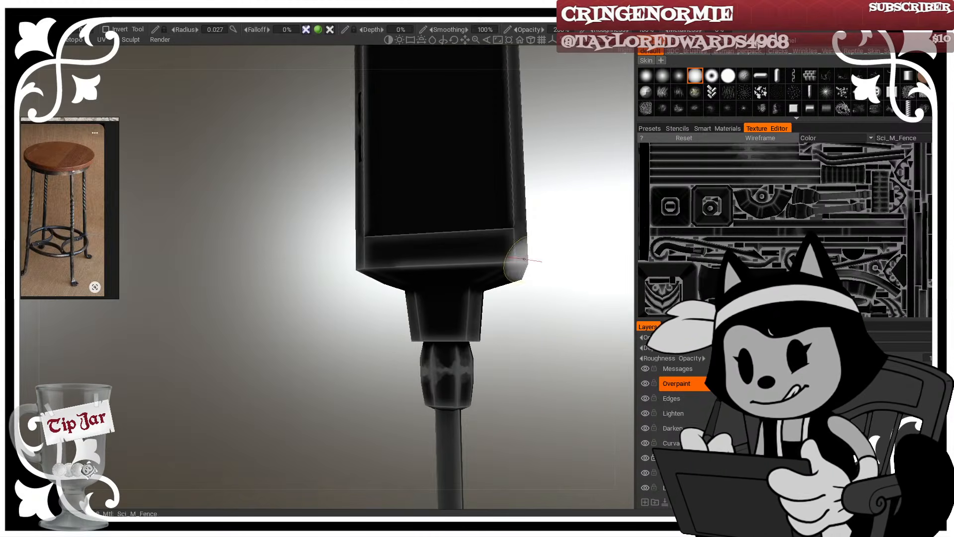
{"action": "left_click_drag", "start_coordinate": [524, 259], "coordinate": [485, 313]}
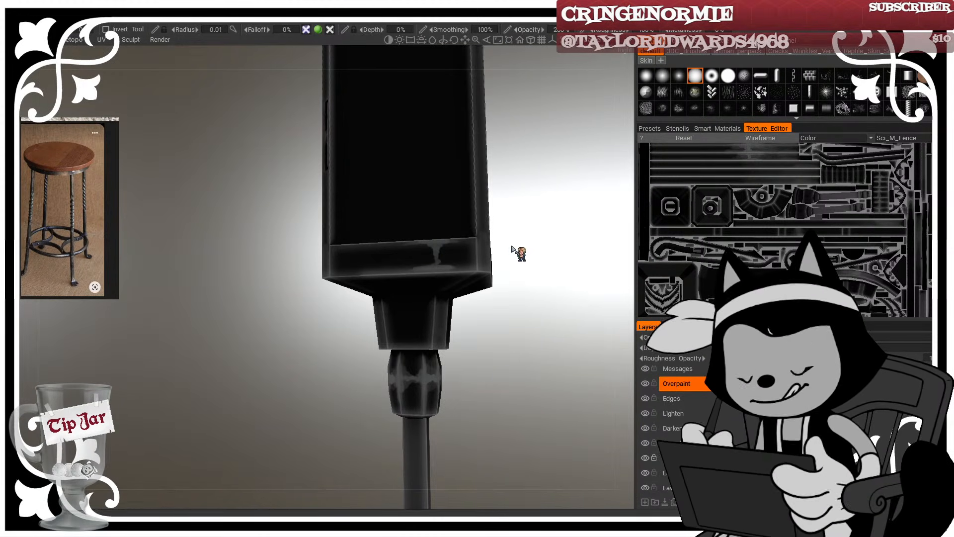
Step: Paint and smooth a reflection patch on the tray face beneath the tall back panel
{"action": "left_click_drag", "start_coordinate": [515, 249], "coordinate": [551, 253]}
{"action": "right_click_drag", "start_coordinate": [428, 241], "coordinate": [442, 240]}
{"action": "mouse_move", "coordinate": [405, 241]}
{"action": "left_mouse_down", "text": "shift"}
{"action": "mouse_move", "coordinate": [445, 243]}
{"action": "mouse_move", "coordinate": [441, 262]}
{"action": "mouse_move", "coordinate": [407, 271]}
{"action": "mouse_move", "coordinate": [430, 270]}
{"action": "left_mouse_up", "text": "shift"}
{"action": "right_click_drag", "start_coordinate": [432, 271], "coordinate": [422, 271]}
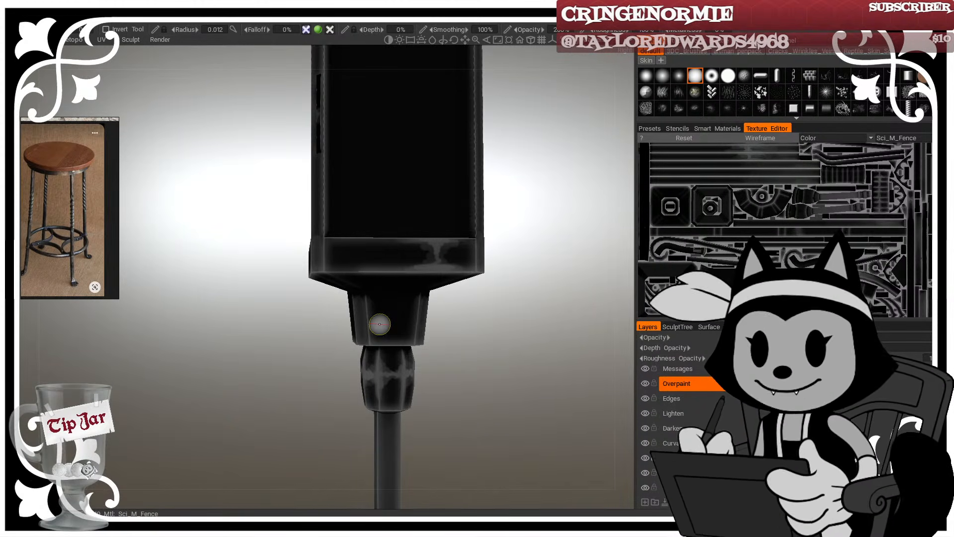
{"action": "right_click_drag", "start_coordinate": [417, 254], "coordinate": [472, 256]}
{"action": "mouse_move", "coordinate": [411, 239]}
{"action": "left_mouse_down"}
{"action": "mouse_move", "coordinate": [442, 250]}
{"action": "mouse_move", "coordinate": [411, 267]}
{"action": "left_mouse_up"}
Step: Examine the tray, collar and bulb shading from several sides of the pole
{"action": "left_click_drag", "start_coordinate": [479, 286], "coordinate": [505, 321]}
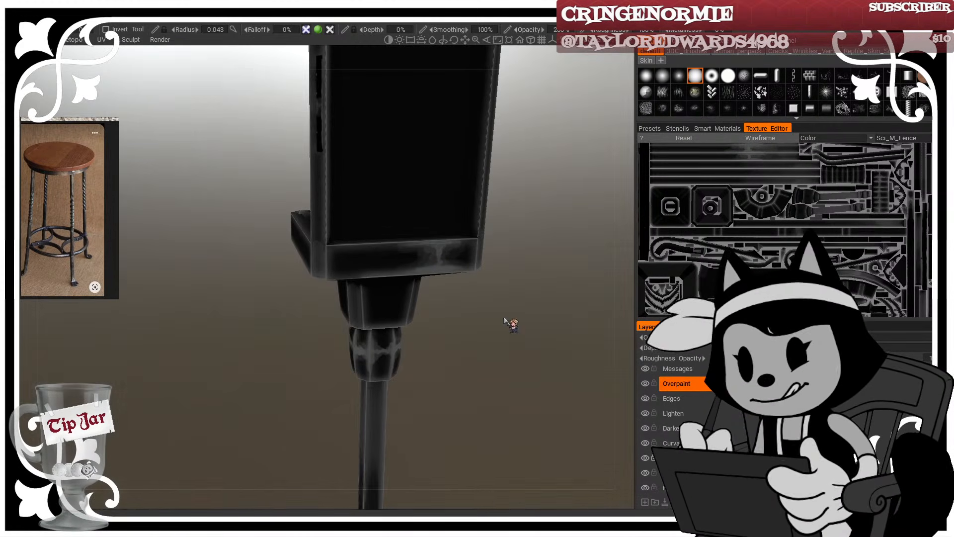
{"action": "right_click_drag", "start_coordinate": [494, 362], "coordinate": [460, 341]}
{"action": "left_click_drag", "start_coordinate": [460, 340], "coordinate": [500, 311]}
{"action": "right_click_drag", "start_coordinate": [500, 311], "coordinate": [507, 317]}
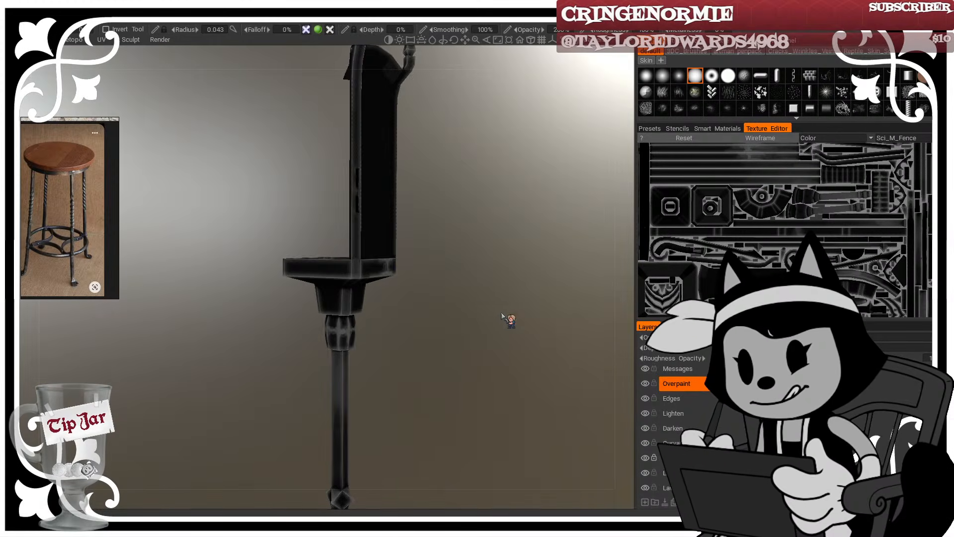
{"action": "mouse_move", "coordinate": [506, 317]}
{"action": "left_mouse_down"}
{"action": "mouse_move", "coordinate": [491, 294]}
{"action": "mouse_move", "coordinate": [503, 309]}
{"action": "left_mouse_up"}
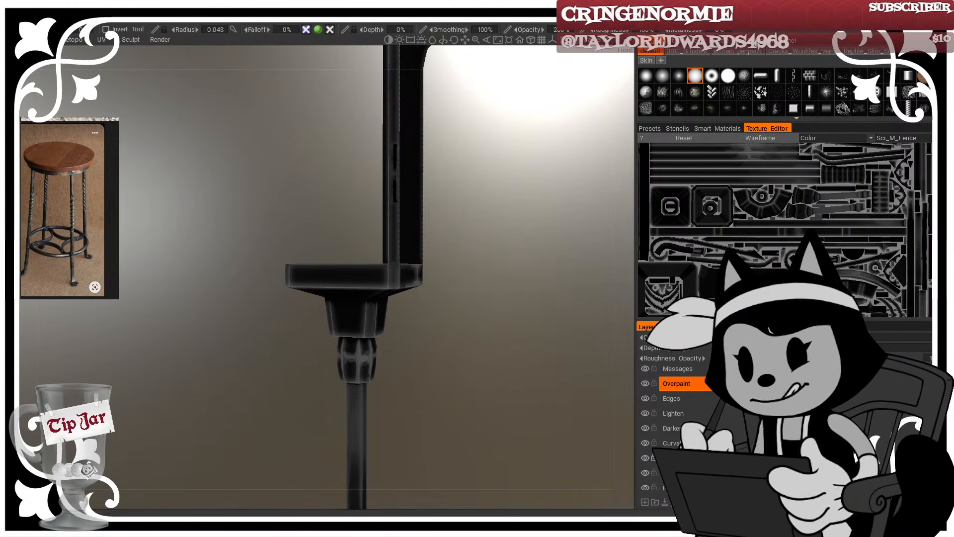
{"action": "middle_click_drag", "start_coordinate": [384, 347], "coordinate": [383, 346]}
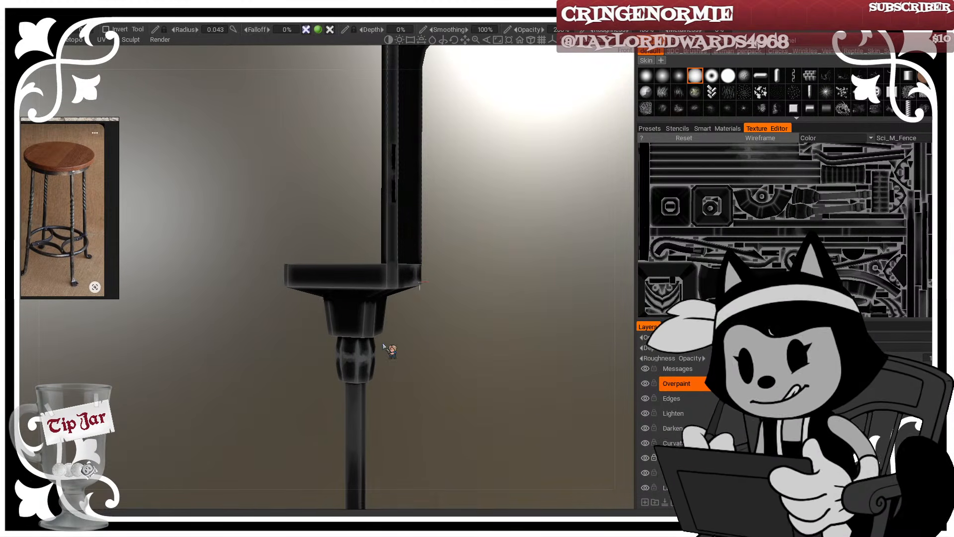
{"action": "left_click_drag", "start_coordinate": [451, 346], "coordinate": [443, 348]}
{"action": "right_click_drag", "start_coordinate": [440, 348], "coordinate": [444, 349]}
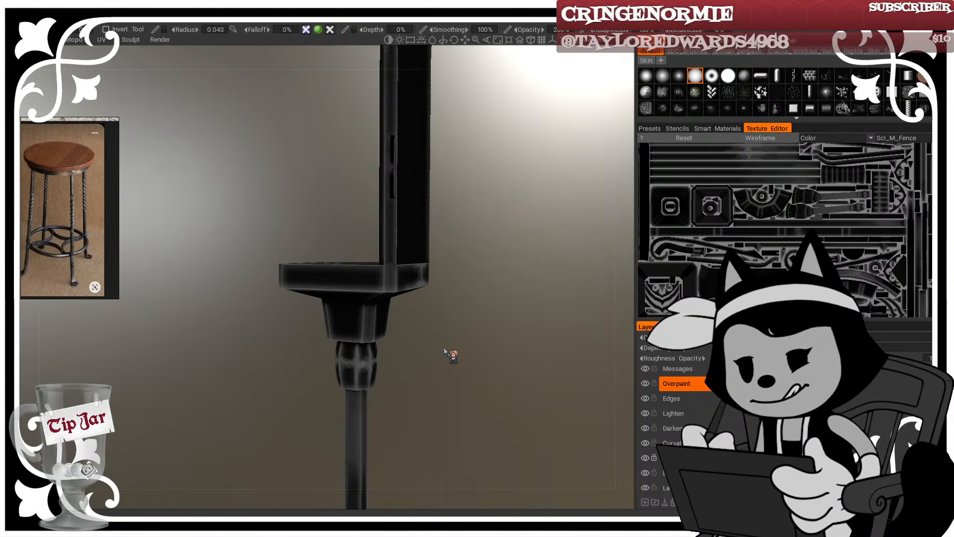
{"action": "middle_click_drag", "start_coordinate": [444, 350], "coordinate": [431, 351]}
{"action": "right_click_drag", "start_coordinate": [431, 350], "coordinate": [435, 350]}
{"action": "left_click_drag", "start_coordinate": [435, 353], "coordinate": [455, 359]}
{"action": "right_click_drag", "start_coordinate": [454, 360], "coordinate": [456, 372]}
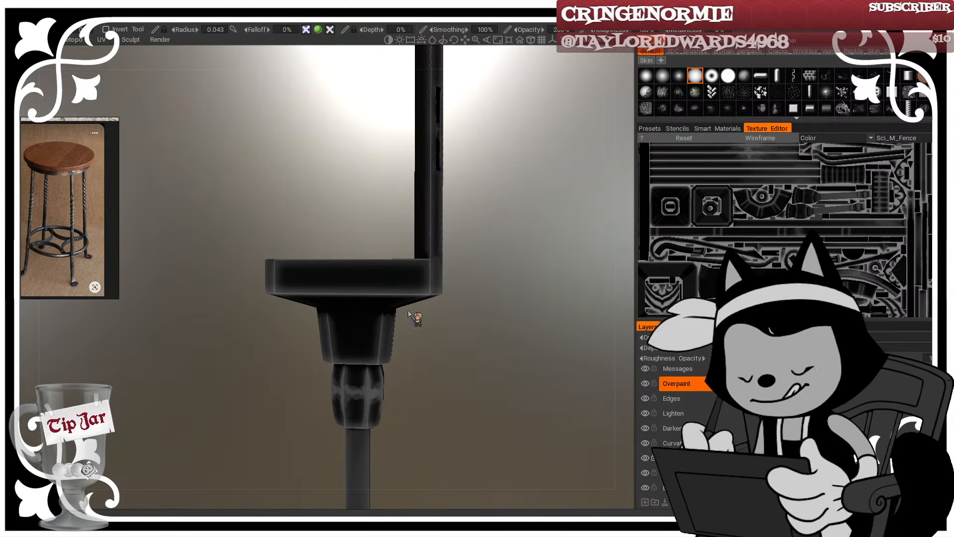
{"action": "left_click_drag", "start_coordinate": [456, 353], "coordinate": [465, 309]}
Step: Paint a reflection patch on the tray's side face with a brush radius of 0.027 and smooth it at 0.037
{"action": "right_click_drag", "start_coordinate": [388, 282], "coordinate": [348, 285]}
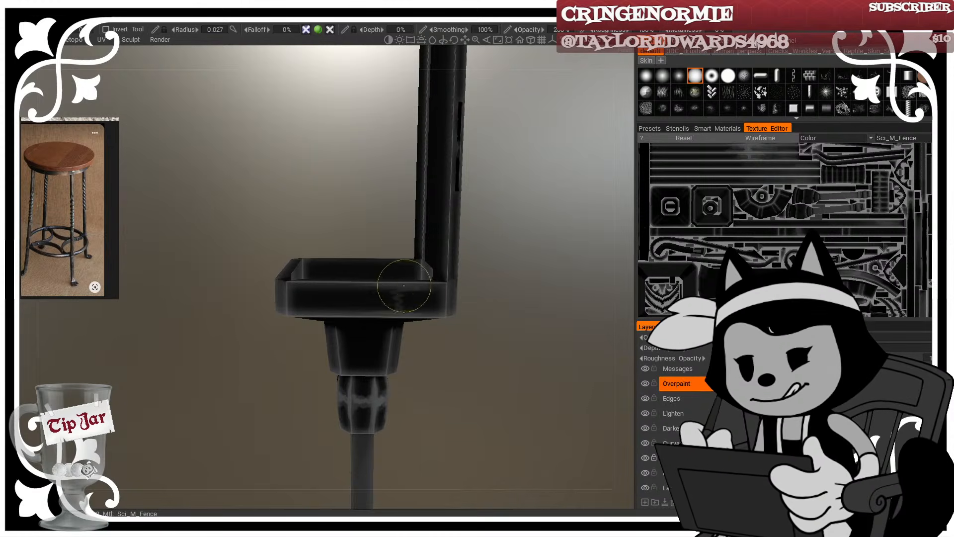
{"action": "left_click_drag", "start_coordinate": [404, 286], "coordinate": [365, 314]}
{"action": "mouse_move", "coordinate": [372, 285]}
{"action": "right_mouse_down"}
{"action": "mouse_move", "coordinate": [352, 285]}
{"action": "mouse_move", "coordinate": [402, 287]}
{"action": "right_mouse_up"}
{"action": "mouse_move", "coordinate": [385, 289]}
{"action": "left_mouse_down", "text": "shift"}
{"action": "mouse_move", "coordinate": [410, 294]}
{"action": "mouse_move", "coordinate": [402, 306]}
{"action": "left_mouse_up", "text": "shift"}
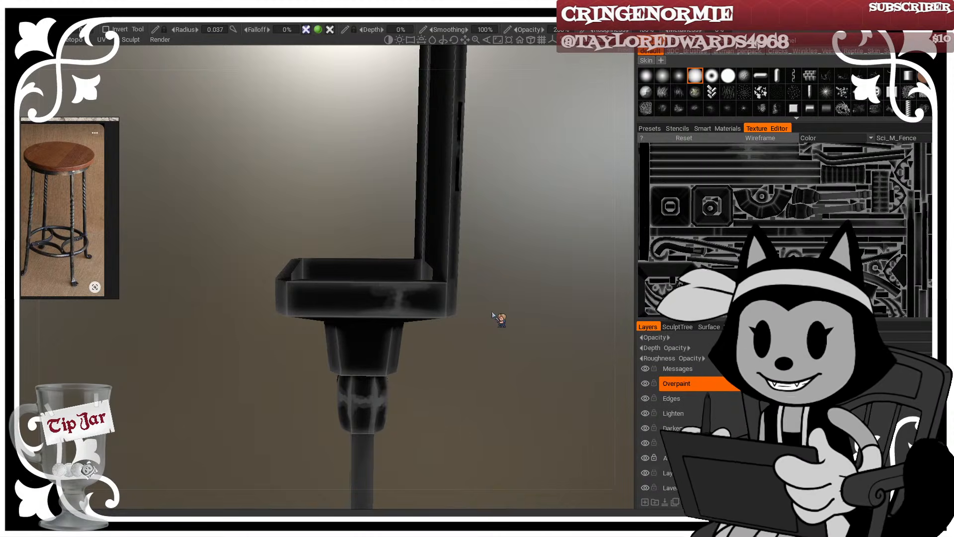
{"action": "left_click_drag", "start_coordinate": [485, 329], "coordinate": [479, 343]}
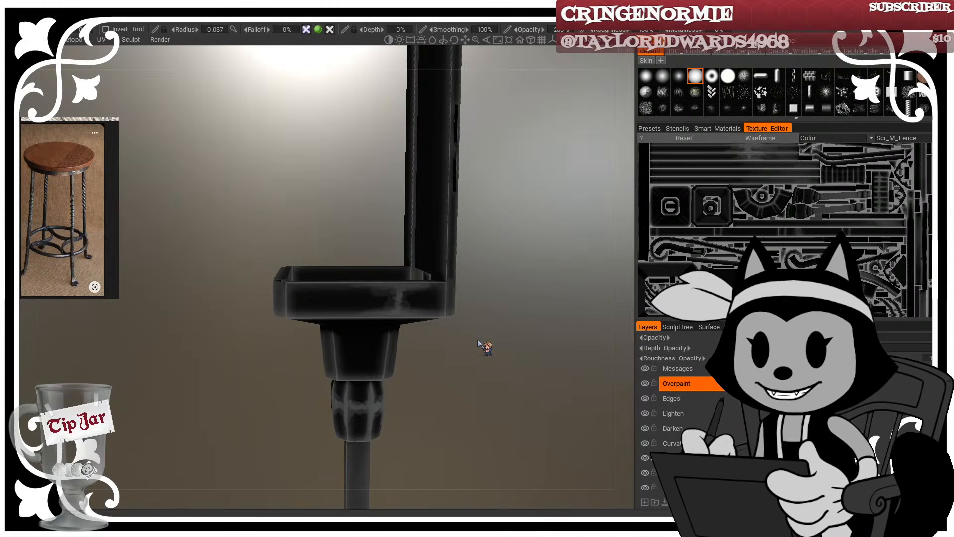
Step: Soften the upper and lower parts of the side face's reflection patch with a brush radius around 0.031
{"action": "left_click_drag", "start_coordinate": [513, 318], "coordinate": [501, 312]}
{"action": "right_click_drag", "start_coordinate": [371, 284], "coordinate": [358, 284]}
{"action": "left_click_drag", "start_coordinate": [396, 290], "coordinate": [396, 287], "text": "shift"}
{"action": "right_click_drag", "start_coordinate": [396, 288], "coordinate": [409, 287]}
{"action": "left_click_drag", "start_coordinate": [396, 309], "coordinate": [388, 307], "text": "shift"}
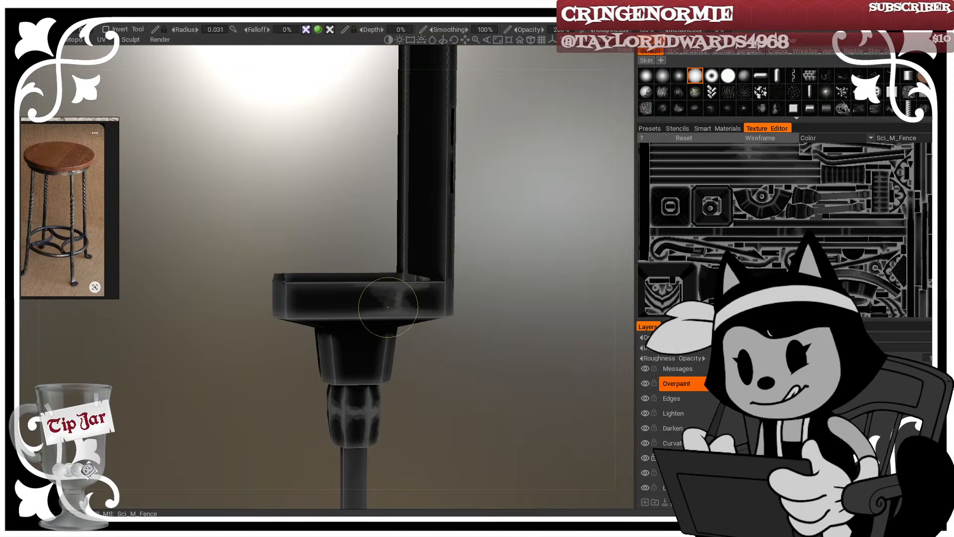
{"action": "right_click_drag", "start_coordinate": [395, 314], "coordinate": [379, 313]}
Step: Paint a reflection patch on the tray's front face with a brush radius between about 0.018 and 0.013
{"action": "left_click_drag", "start_coordinate": [481, 319], "coordinate": [600, 330]}
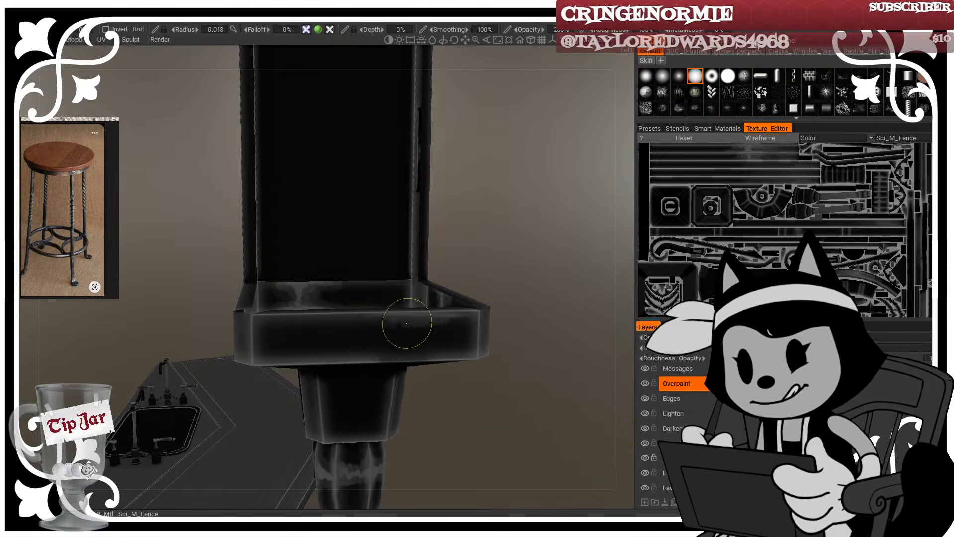
{"action": "right_click_drag", "start_coordinate": [427, 348], "coordinate": [425, 348]}
{"action": "left_click_drag", "start_coordinate": [396, 358], "coordinate": [427, 354]}
{"action": "right_click_drag", "start_coordinate": [393, 359], "coordinate": [388, 359]}
{"action": "left_click_drag", "start_coordinate": [518, 353], "coordinate": [528, 343]}
{"action": "mouse_move", "coordinate": [417, 315]}
{"action": "right_mouse_down"}
{"action": "mouse_move", "coordinate": [426, 315]}
{"action": "mouse_move", "coordinate": [404, 315]}
{"action": "right_mouse_up"}
{"action": "left_click_drag", "start_coordinate": [416, 353], "coordinate": [402, 354]}
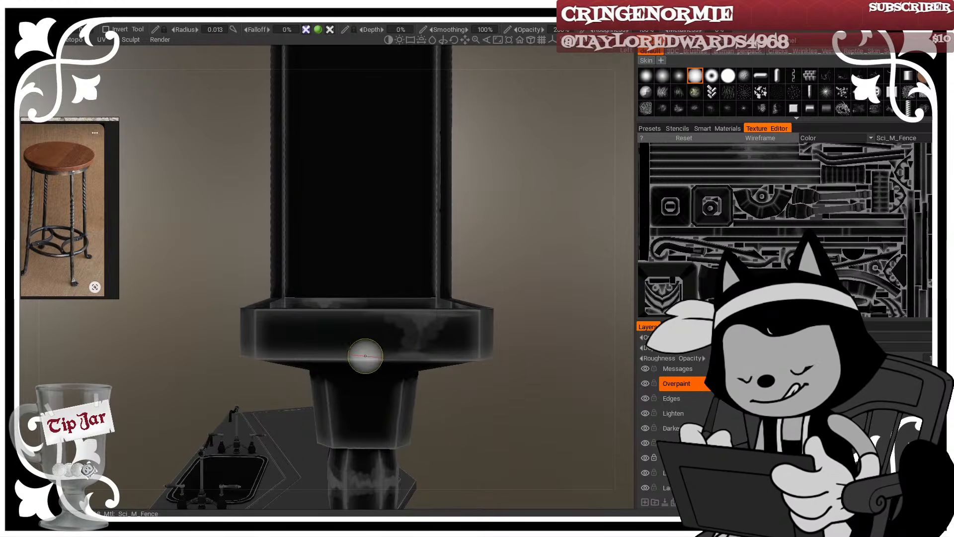
Step: Smooth the front face's reflection patch with a brush radius of 0.021 and paint more of it at 0.014
{"action": "right_click_drag", "start_coordinate": [406, 327], "coordinate": [430, 328]}
{"action": "left_click_drag", "start_coordinate": [448, 315], "coordinate": [412, 342]}
{"action": "right_click_drag", "start_coordinate": [411, 342], "coordinate": [392, 342]}
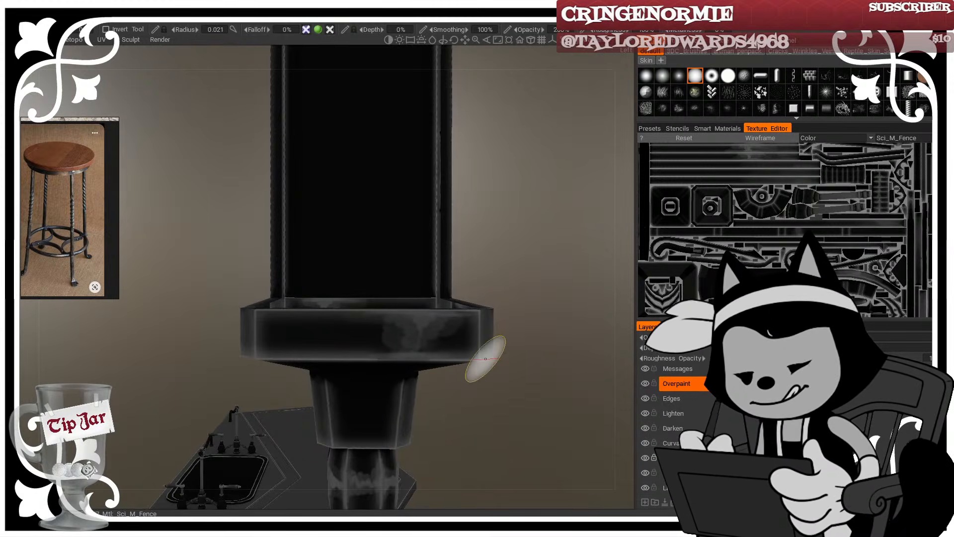
{"action": "left_click_drag", "start_coordinate": [391, 423], "coordinate": [385, 380], "text": "alt"}
{"action": "right_click_drag", "start_coordinate": [385, 379], "coordinate": [378, 378]}
{"action": "left_click_drag", "start_coordinate": [513, 357], "coordinate": [514, 359]}
{"action": "left_click_drag", "start_coordinate": [397, 305], "coordinate": [377, 311]}
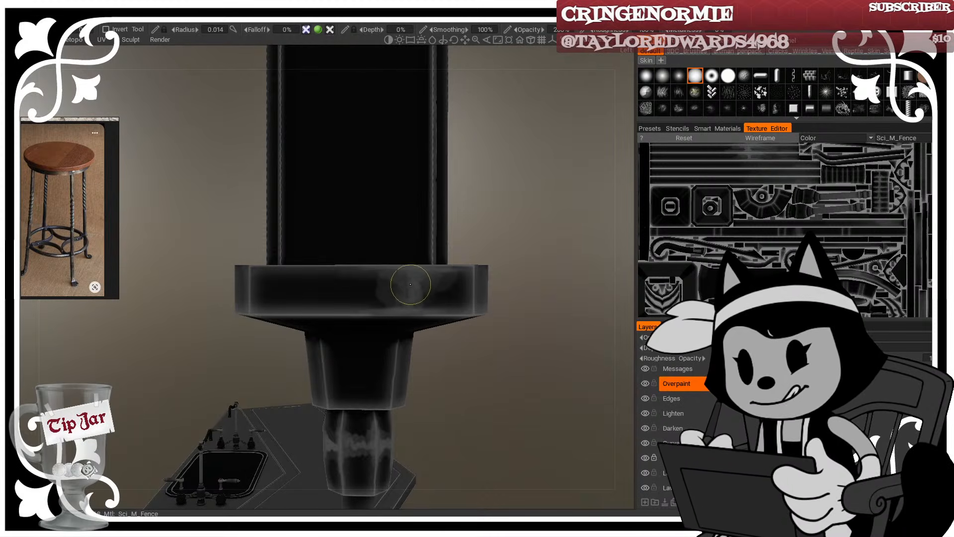
Step: Blend the front face's reflection patch with a brush radius of 0.036 and touch up its core at about 0.01
{"action": "right_click_drag", "start_coordinate": [411, 288], "coordinate": [444, 278]}
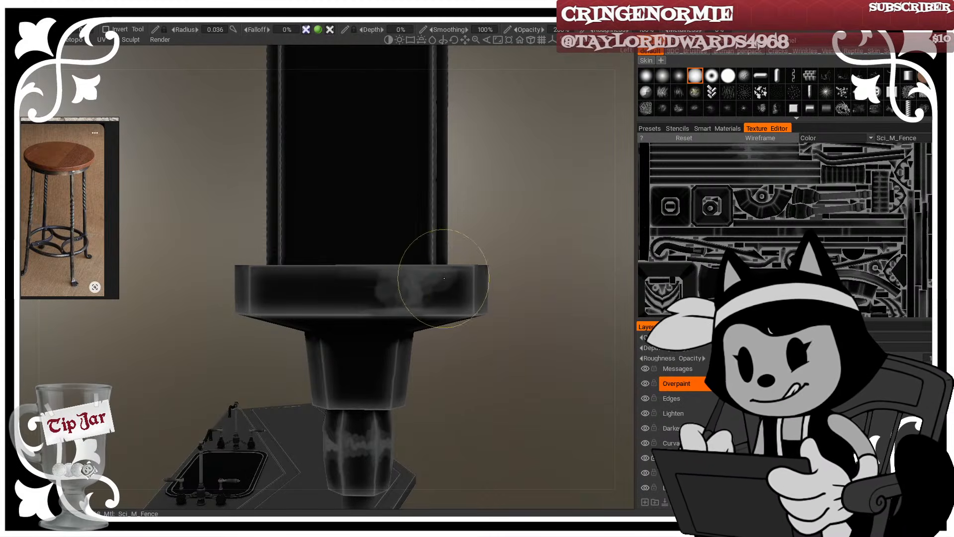
{"action": "left_click_drag", "start_coordinate": [444, 278], "coordinate": [385, 278]}
{"action": "left_click_drag", "start_coordinate": [516, 301], "coordinate": [513, 315]}
{"action": "left_click_drag", "start_coordinate": [441, 276], "coordinate": [428, 309]}
{"action": "left_click_drag", "start_coordinate": [521, 319], "coordinate": [525, 323]}
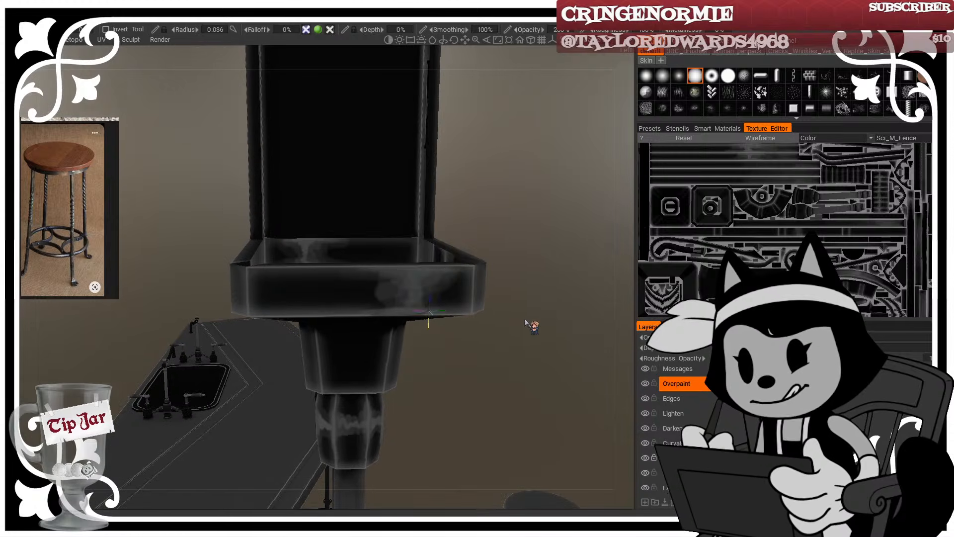
{"action": "right_click_drag", "start_coordinate": [461, 281], "coordinate": [410, 276]}
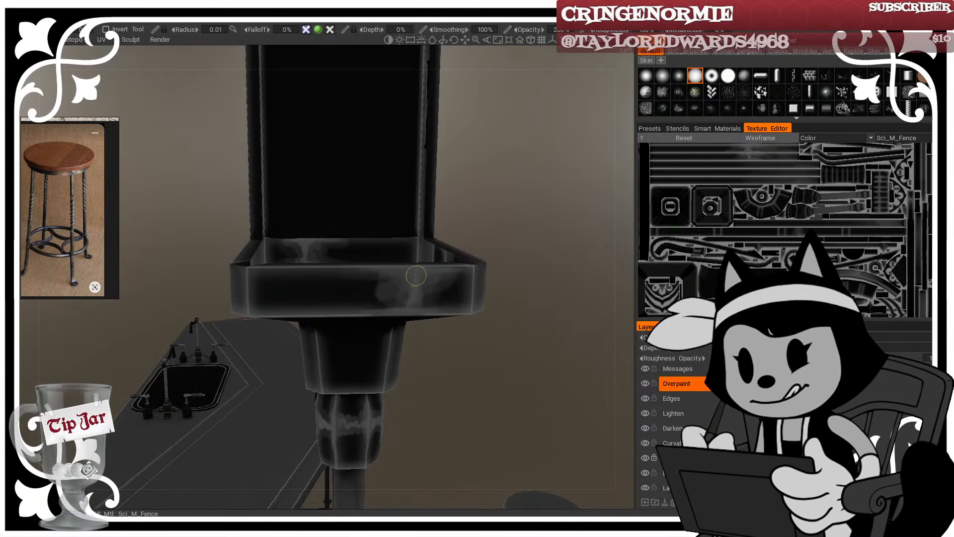
{"action": "left_click_drag", "start_coordinate": [500, 268], "coordinate": [527, 290]}
{"action": "mouse_move", "coordinate": [411, 292]}
{"action": "right_mouse_down"}
{"action": "mouse_move", "coordinate": [442, 260]}
{"action": "mouse_move", "coordinate": [412, 298]}
{"action": "right_mouse_up"}
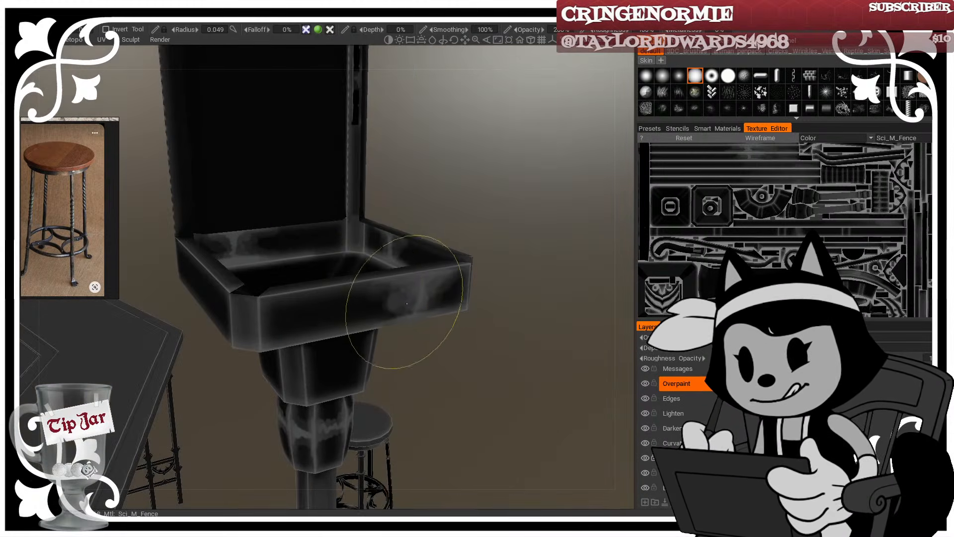
Step: Paint a reflection patch on the tray's opposite side face with a brush radius around 0.01
{"action": "mouse_move", "coordinate": [492, 308]}
{"action": "left_mouse_down"}
{"action": "mouse_move", "coordinate": [551, 309]}
{"action": "mouse_move", "coordinate": [582, 283]}
{"action": "left_mouse_up"}
{"action": "right_click_drag", "start_coordinate": [318, 322], "coordinate": [249, 318]}
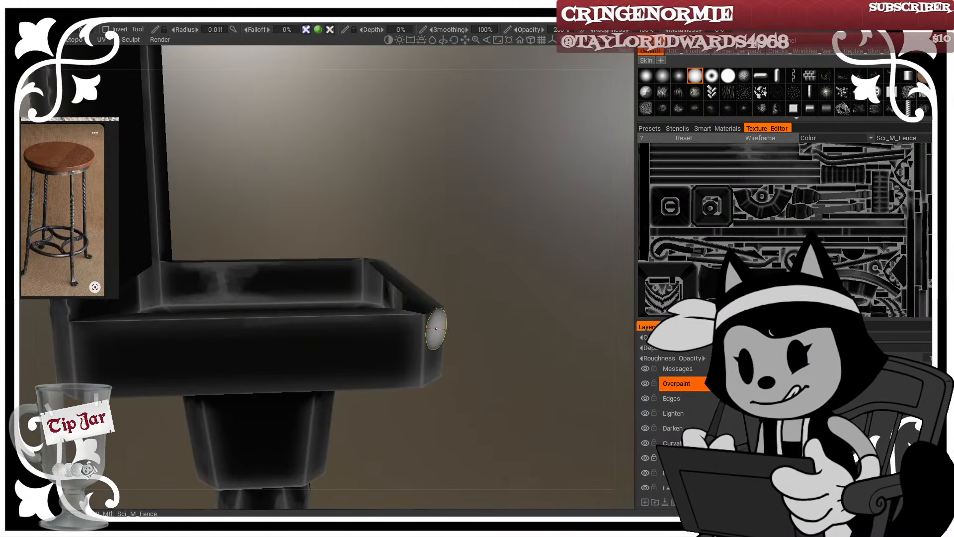
{"action": "mouse_move", "coordinate": [435, 329]}
{"action": "left_mouse_down"}
{"action": "mouse_move", "coordinate": [564, 288]}
{"action": "mouse_move", "coordinate": [539, 273]}
{"action": "left_mouse_up"}
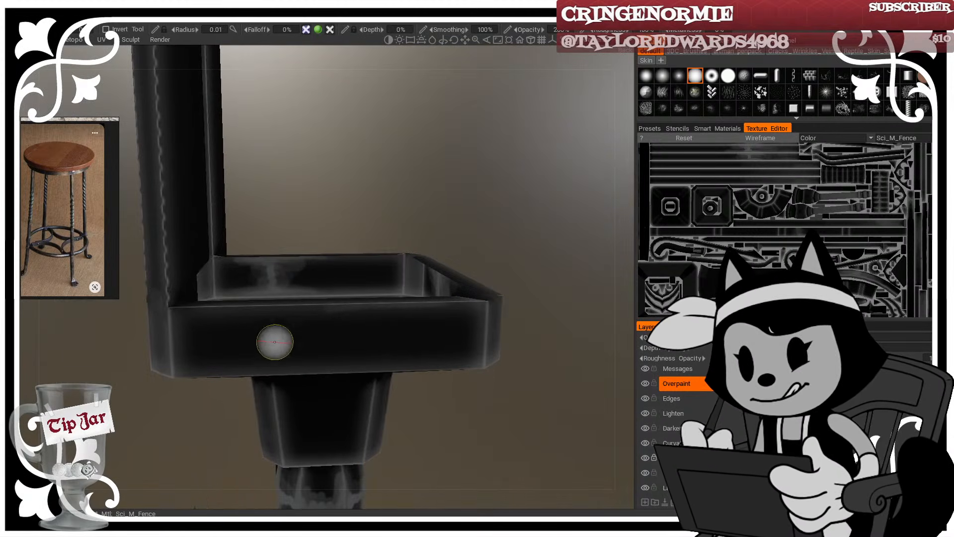
{"action": "right_click_drag", "start_coordinate": [272, 341], "coordinate": [170, 310]}
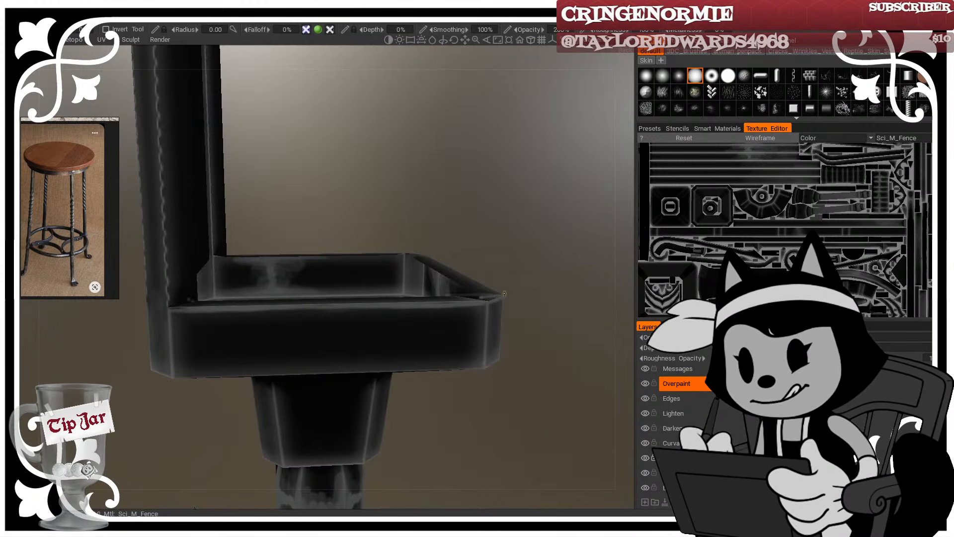
{"action": "key", "text": "bracketright"}
{"action": "key", "text": "bracketright"}
{"action": "key", "text": "bracketright"}
{"action": "key", "text": "bracketright"}
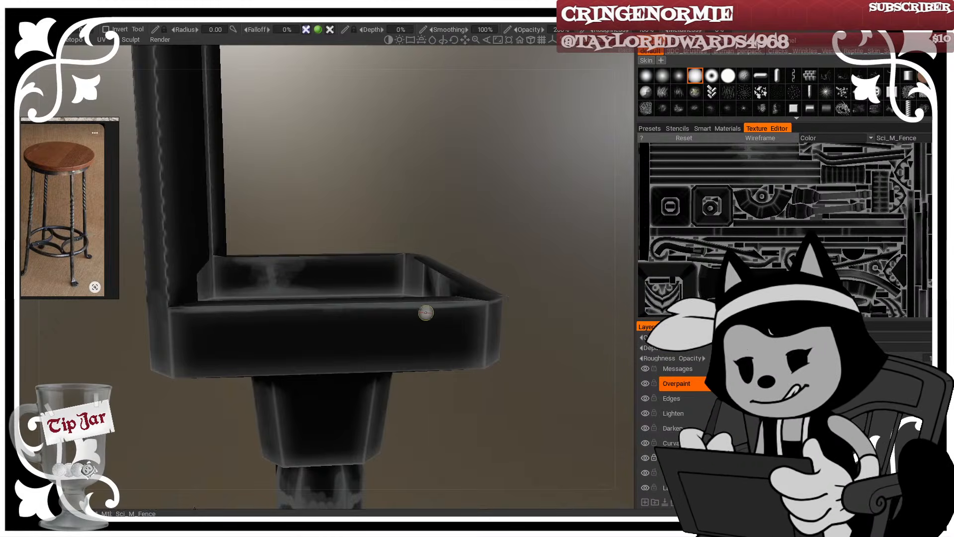
{"action": "mouse_move", "coordinate": [398, 309]}
{"action": "left_mouse_down"}
{"action": "mouse_move", "coordinate": [403, 363]}
{"action": "mouse_move", "coordinate": [408, 327]}
{"action": "mouse_move", "coordinate": [393, 310]}
{"action": "left_mouse_up"}
{"action": "key", "text": "bracketleft"}
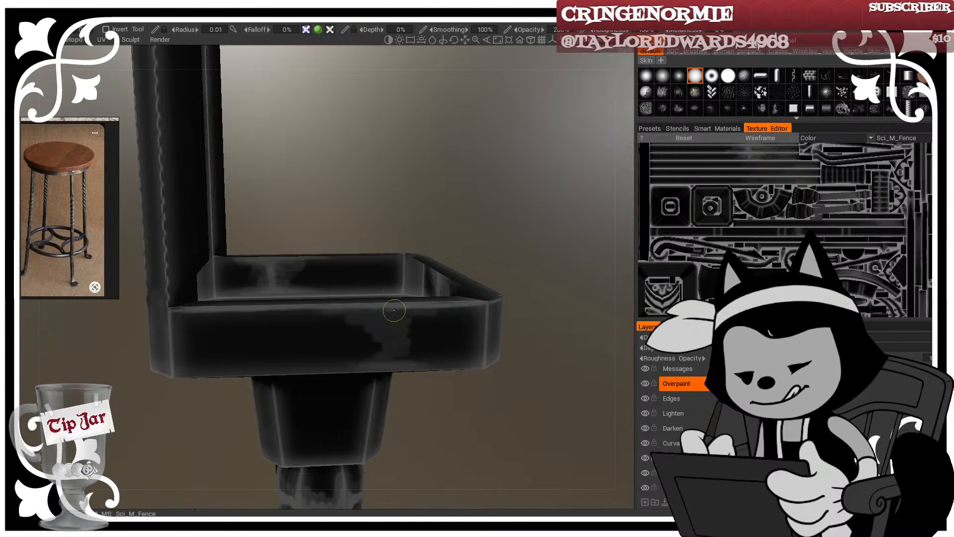
Step: Brighten the core of the opposite side face's reflection patch and smooth the patch with a larger brush
{"action": "mouse_move", "coordinate": [390, 364]}
{"action": "left_mouse_down"}
{"action": "mouse_move", "coordinate": [384, 324]}
{"action": "mouse_move", "coordinate": [395, 349]}
{"action": "mouse_move", "coordinate": [386, 364]}
{"action": "left_mouse_up"}
{"action": "key", "text": "bracketright"}
{"action": "key", "text": "bracketleft"}
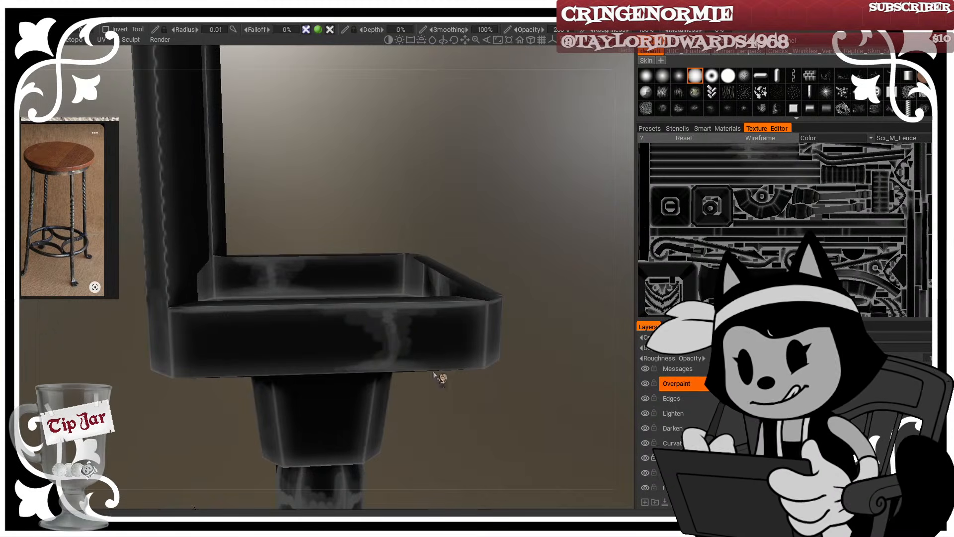
{"action": "key", "text": "bracketright"}
{"action": "key", "text": "bracketright"}
{"action": "key", "text": "bracketright"}
{"action": "key", "text": "bracketright"}
{"action": "key", "text": "bracketright"}
{"action": "key", "text": "bracketright"}
{"action": "left_click_drag", "start_coordinate": [436, 311], "coordinate": [384, 355], "text": "shift"}
{"action": "key", "text": "bracketleft"}
{"action": "key", "text": "bracketleft"}
{"action": "key", "text": "bracketleft"}
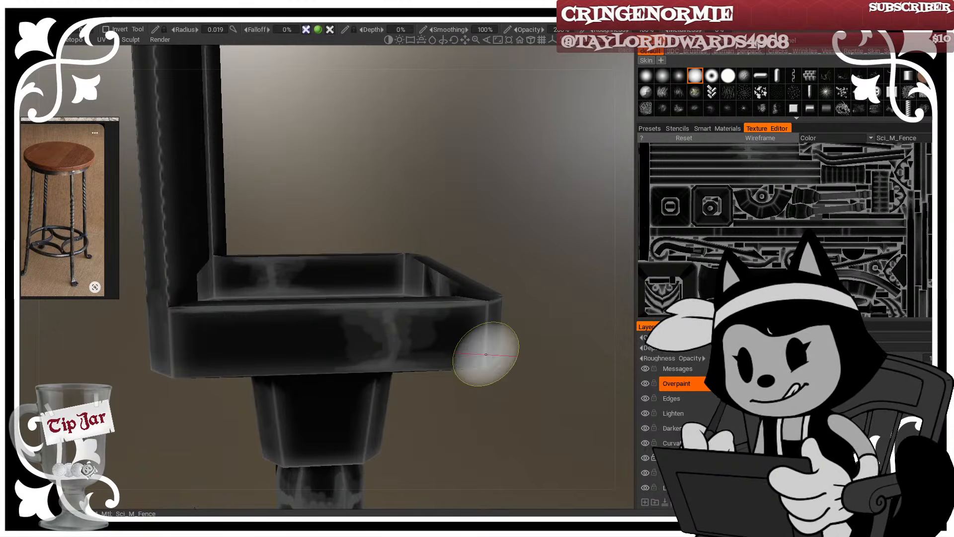
{"action": "left_click_drag", "start_coordinate": [530, 362], "coordinate": [551, 322]}
{"action": "key", "text": "bracketleft"}
{"action": "key", "text": "bracketleft"}
{"action": "key", "text": "bracketleft"}
{"action": "left_click_drag", "start_coordinate": [519, 354], "coordinate": [456, 313]}
{"action": "left_click", "coordinate": [13, 295]}
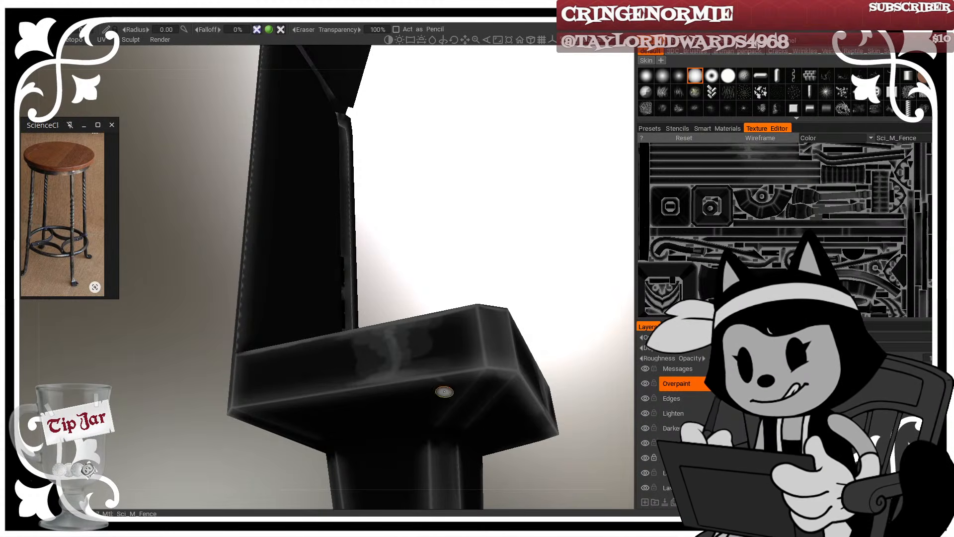
{"action": "left_click", "coordinate": [13, 89]}
{"action": "left_click_drag", "start_coordinate": [130, 100], "coordinate": [149, 118]}
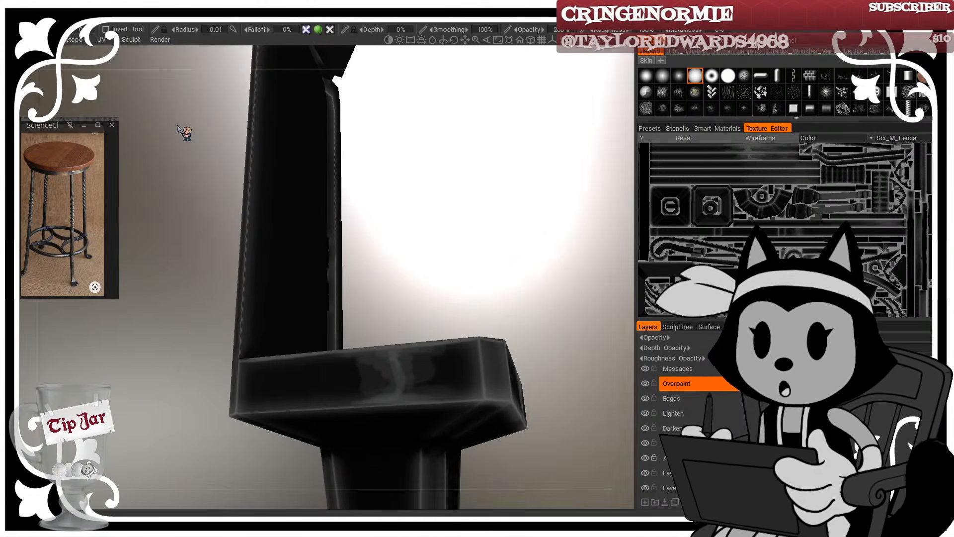
{"action": "left_click_drag", "start_coordinate": [321, 178], "coordinate": [319, 178]}
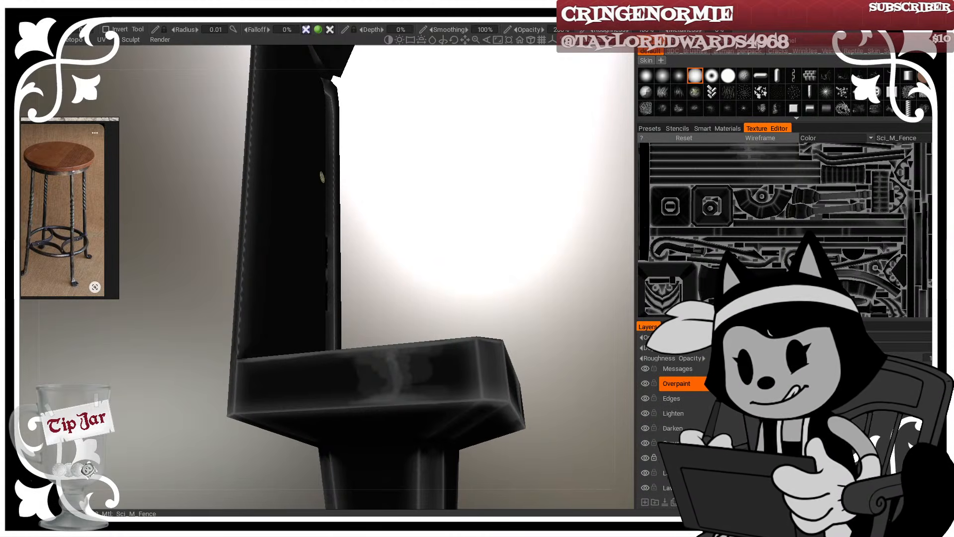
Step: Examine the tall back panel, its spiked posts and the tray from a distance
{"action": "scroll", "coordinate": [417, 184], "scroll_direction": "down", "scroll_amount": 8}
{"action": "left_click_drag", "start_coordinate": [416, 183], "coordinate": [499, 237]}
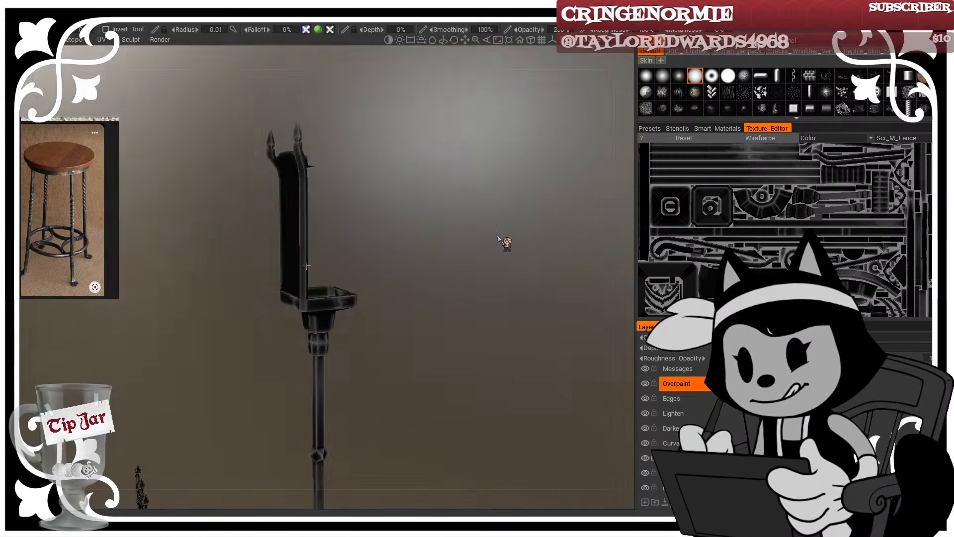
{"action": "scroll", "coordinate": [497, 236], "scroll_direction": "down", "scroll_amount": 4}
{"action": "left_click_drag", "start_coordinate": [431, 219], "coordinate": [462, 255]}
{"action": "scroll", "coordinate": [463, 255], "scroll_direction": "up", "scroll_amount": 5}
{"action": "middle_click_drag", "start_coordinate": [396, 238], "coordinate": [424, 239]}
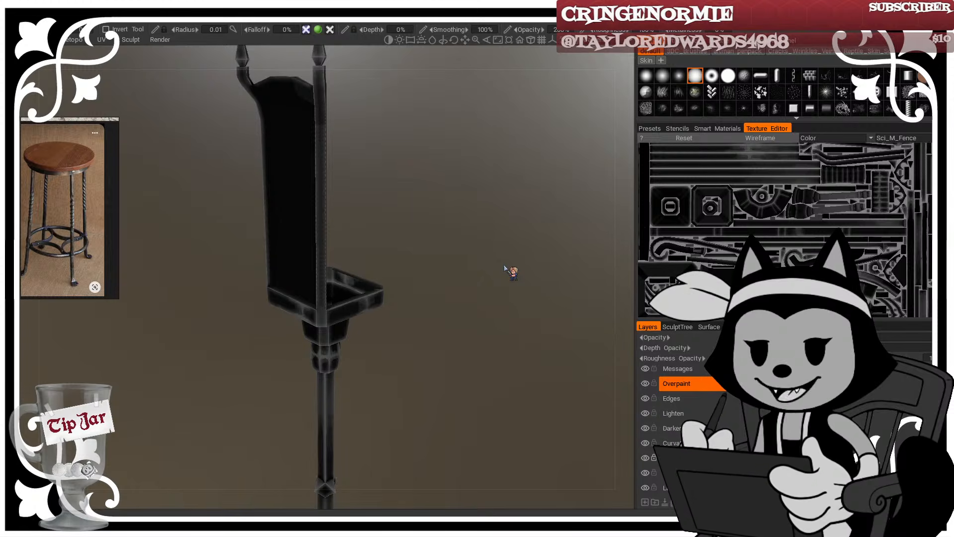
{"action": "left_click_drag", "start_coordinate": [504, 267], "coordinate": [459, 223]}
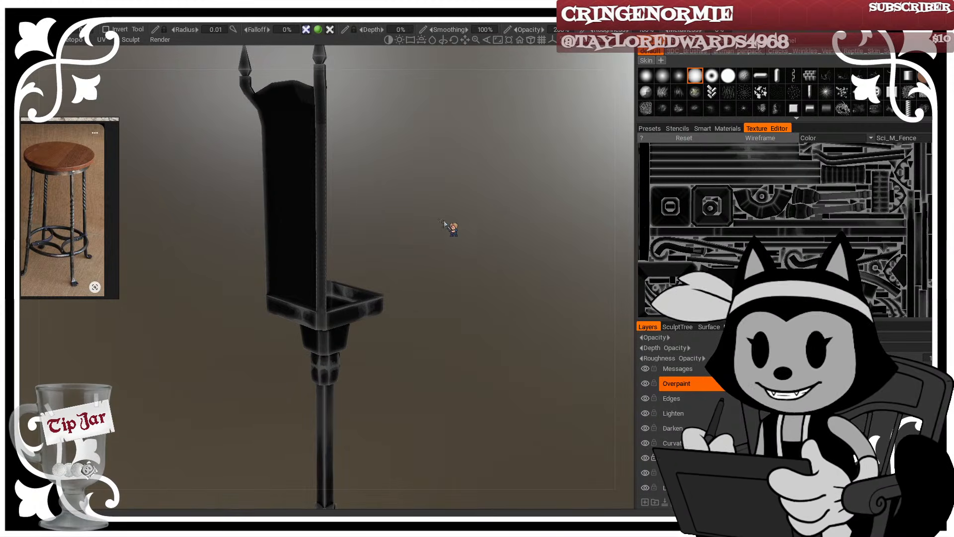
Step: Bring up the photo of the two standing torch lamps on the reference board and study their poles and bases
{"action": "scroll", "coordinate": [94, 194], "scroll_direction": "down", "scroll_amount": 10}
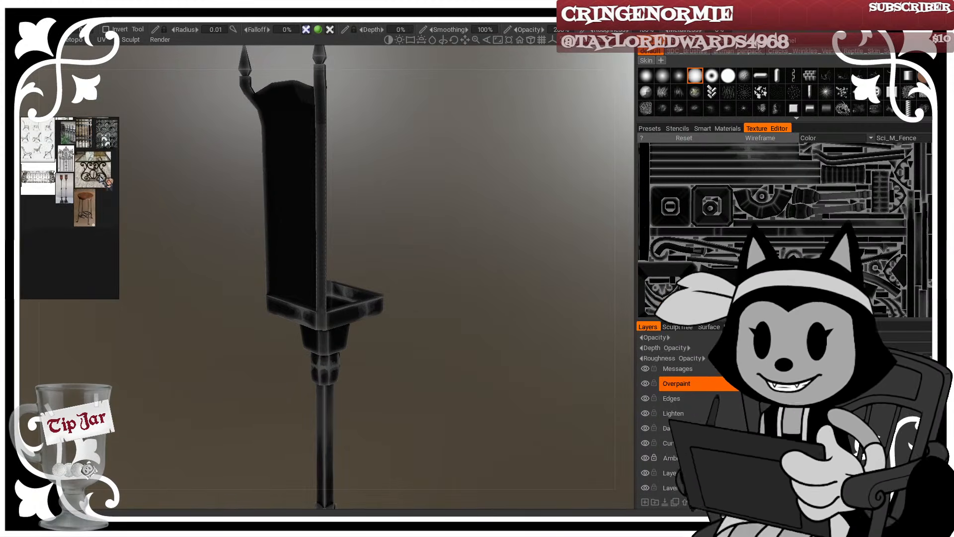
{"action": "scroll", "coordinate": [98, 178], "scroll_direction": "up", "scroll_amount": 9}
{"action": "scroll", "coordinate": [115, 172], "scroll_direction": "up", "scroll_amount": 3}
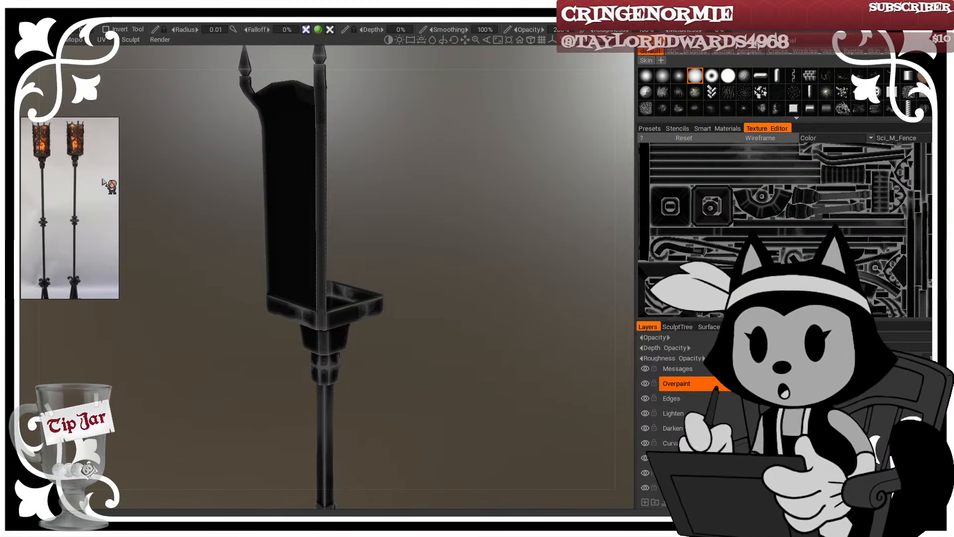
{"action": "middle_click_drag", "start_coordinate": [59, 253], "coordinate": [84, 161]}
{"action": "scroll", "coordinate": [103, 224], "scroll_direction": "up", "scroll_amount": 5}
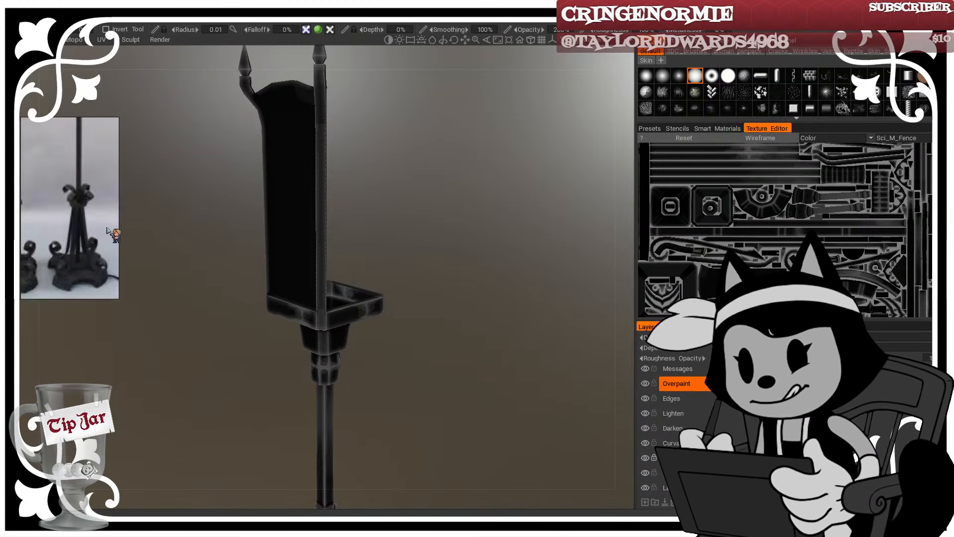
{"action": "scroll", "coordinate": [77, 204], "scroll_direction": "down", "scroll_amount": 1}
{"action": "scroll", "coordinate": [75, 179], "scroll_direction": "down", "scroll_amount": 6}
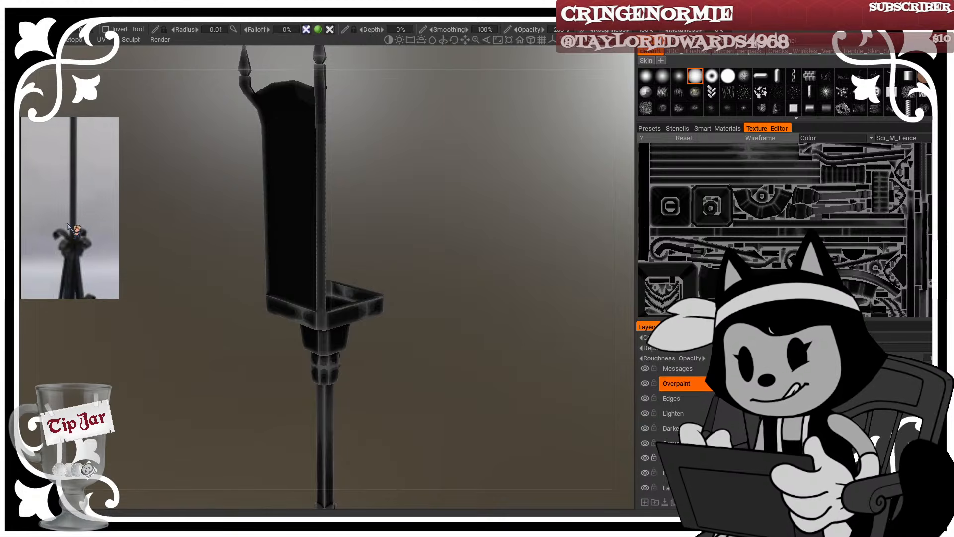
{"action": "scroll", "coordinate": [88, 194], "scroll_direction": "down", "scroll_amount": 2}
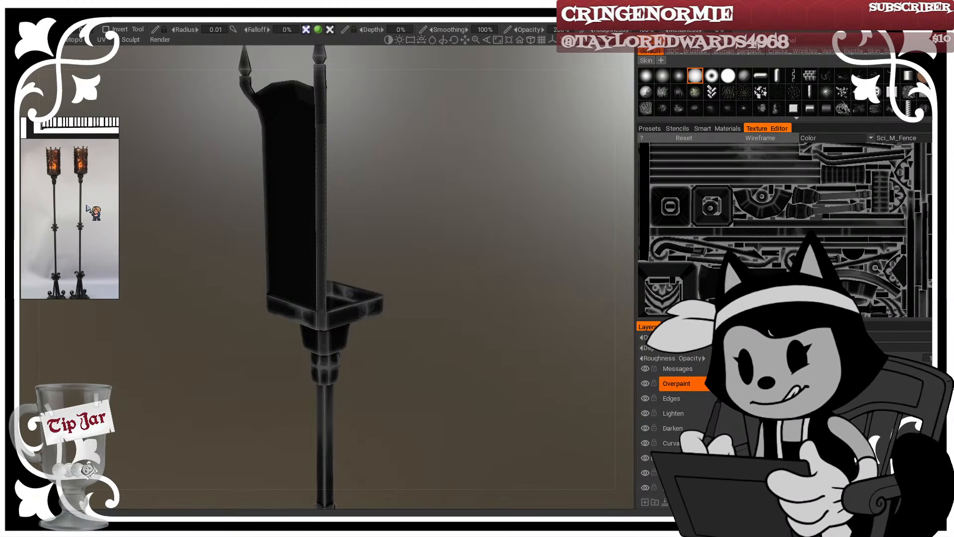
{"action": "middle_click_drag", "start_coordinate": [84, 186], "coordinate": [76, 179]}
{"action": "scroll", "coordinate": [380, 153], "scroll_direction": "down", "scroll_amount": 3}
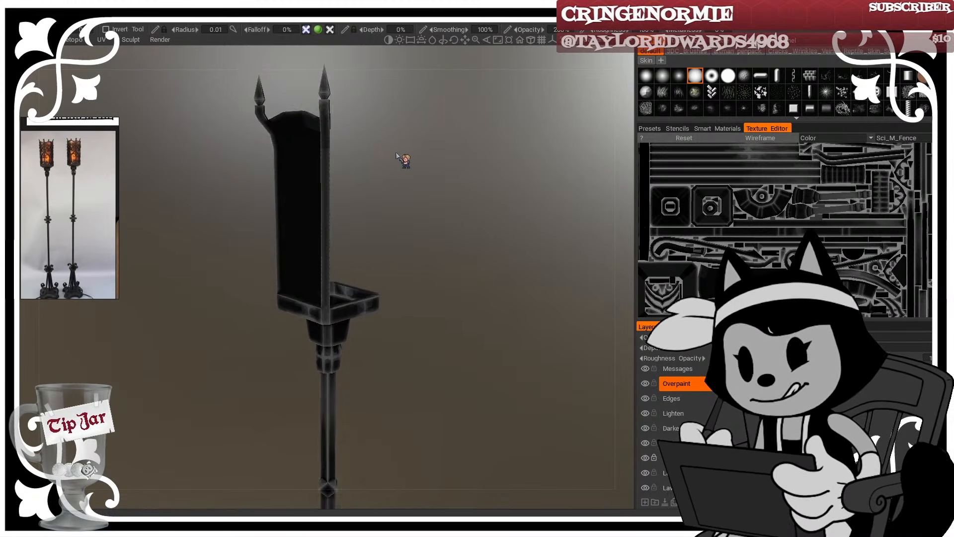
Step: Examine the back panel's posts and the tray from several sides to judge the remaining unpainted surfaces
{"action": "left_click_drag", "start_coordinate": [394, 155], "coordinate": [282, 117]}
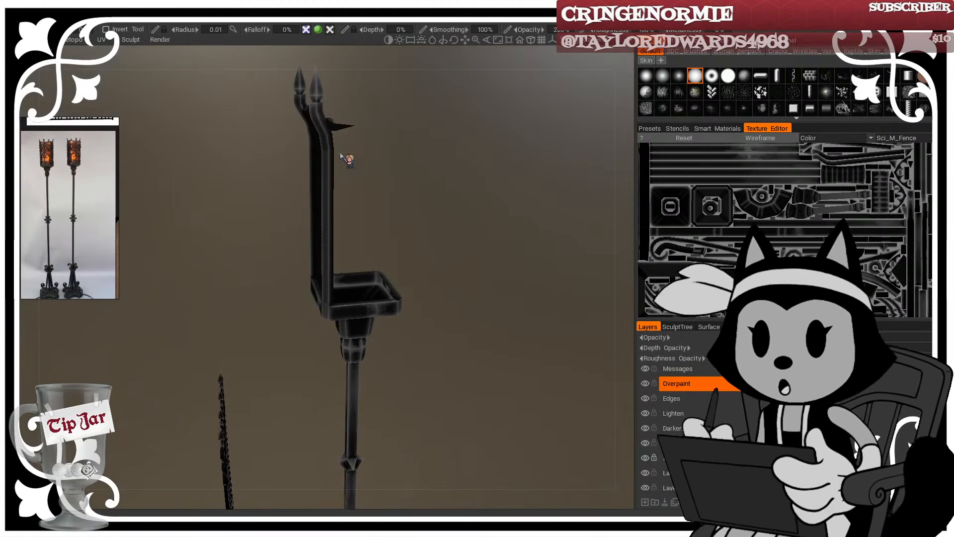
{"action": "left_click_drag", "start_coordinate": [341, 155], "coordinate": [372, 160]}
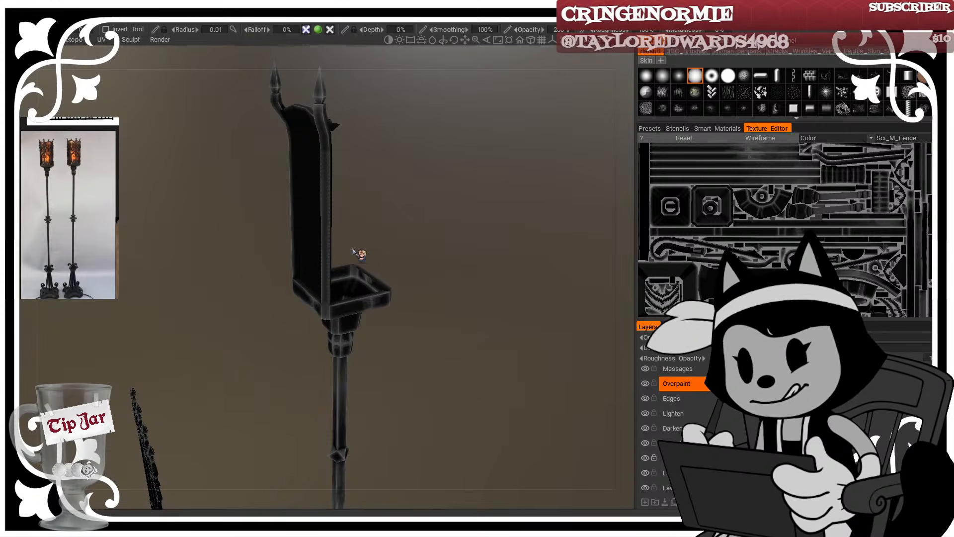
{"action": "middle_click_drag", "start_coordinate": [318, 217], "coordinate": [381, 209]}
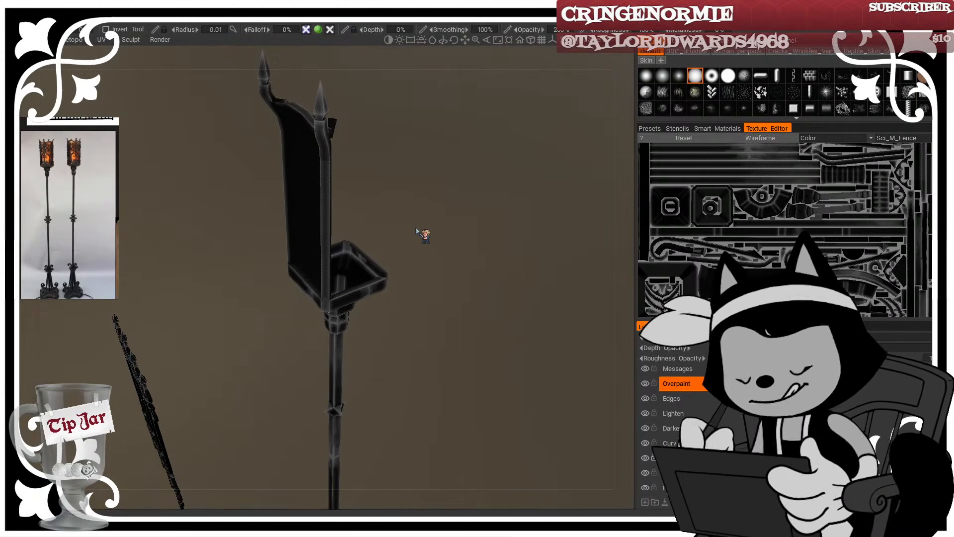
{"action": "left_click_drag", "start_coordinate": [417, 230], "coordinate": [394, 217], "text": "alt"}
{"action": "right_click_drag", "start_coordinate": [394, 217], "coordinate": [417, 223], "text": "alt"}
{"action": "left_click_drag", "start_coordinate": [417, 224], "coordinate": [465, 228], "text": "alt"}
{"action": "middle_click_drag", "start_coordinate": [464, 228], "coordinate": [463, 257], "text": "alt"}
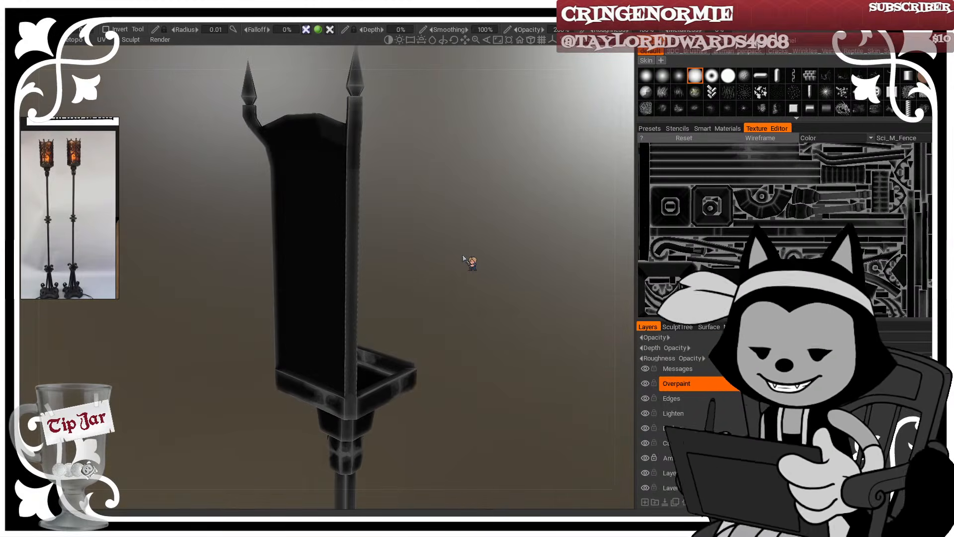
Step: Paint a small reflection accent on the upper part of the back panel's near side post with a fine brush
{"action": "left_click_drag", "start_coordinate": [398, 204], "coordinate": [347, 181], "text": "alt"}
{"action": "key", "text": "bracketleft"}
{"action": "key", "text": "bracketleft"}
{"action": "key", "text": "bracketleft"}
{"action": "key", "text": "bracketleft"}
{"action": "key", "text": "bracketleft"}
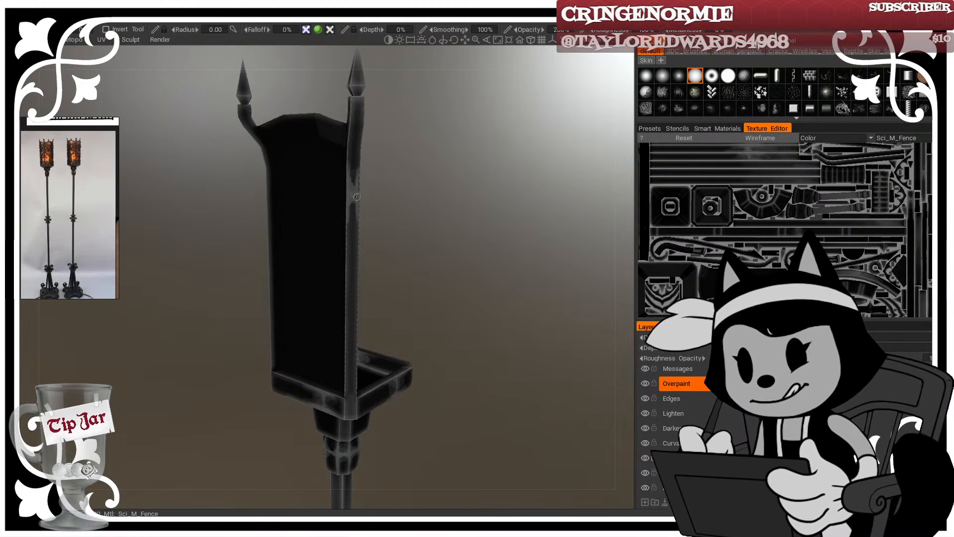
{"action": "left_click_drag", "start_coordinate": [386, 195], "coordinate": [388, 155], "text": "alt"}
Step: Enlarge the brush and soften the reflection accent on the near side post
{"action": "key", "text": "bracketright"}
{"action": "key", "text": "bracketright"}
{"action": "key", "text": "bracketright"}
{"action": "key", "text": "bracketright"}
{"action": "key", "text": "bracketright"}
{"action": "key", "text": "bracketright"}
{"action": "key", "text": "bracketright"}
{"action": "key", "text": "bracketright"}
{"action": "key", "text": "bracketright"}
{"action": "key", "text": "bracketright"}
Step: Paint a reflection accent on the upper part of the opposite side post with a brush radius of about 0.01
{"action": "mouse_move", "coordinate": [350, 230]}
{"action": "left_mouse_down"}
{"action": "mouse_move", "coordinate": [353, 173]}
{"action": "mouse_move", "coordinate": [353, 266]}
{"action": "mouse_move", "coordinate": [456, 228]}
{"action": "mouse_move", "coordinate": [267, 181]}
{"action": "left_mouse_up"}
{"action": "key", "text": "bracketleft"}
{"action": "key", "text": "bracketleft"}
{"action": "key", "text": "bracketleft"}
{"action": "key", "text": "bracketleft"}
{"action": "key", "text": "bracketleft"}
{"action": "key", "text": "bracketleft"}
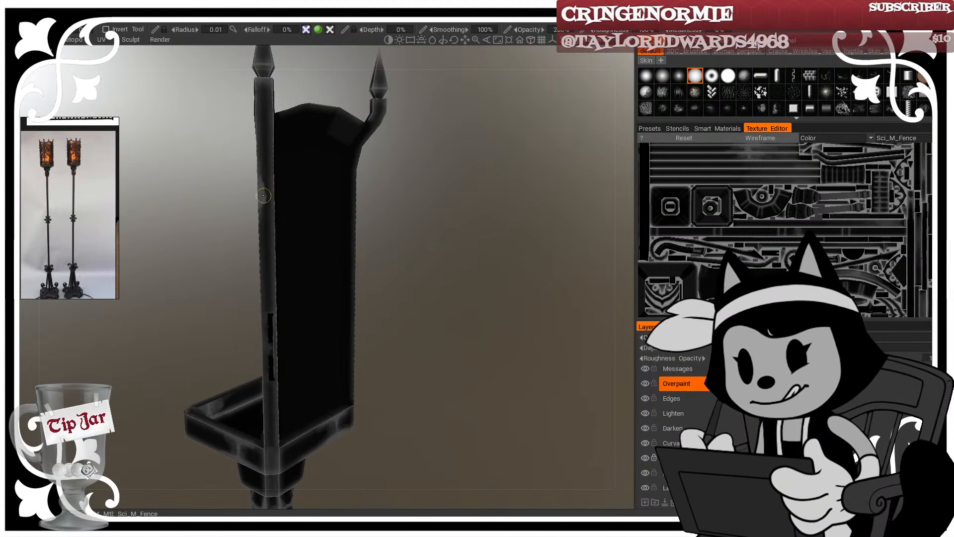
{"action": "left_click_drag", "start_coordinate": [258, 161], "coordinate": [263, 149], "text": "shift"}
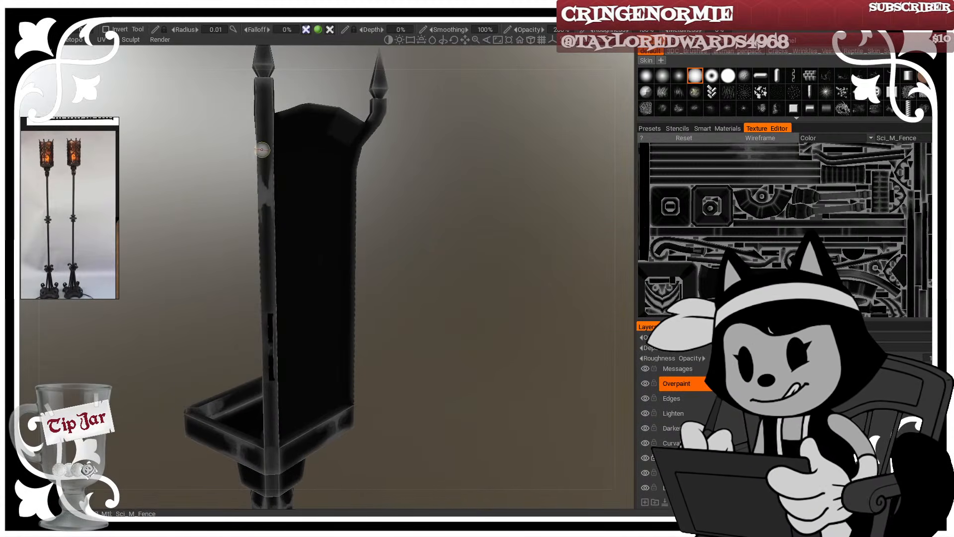
Step: Smooth the reflection down the opposite side post with a larger brush, and return the brush radius to about 0.01
{"action": "key", "text": "bracketright"}
{"action": "key", "text": "bracketright"}
{"action": "key", "text": "bracketright"}
{"action": "key", "text": "bracketright"}
{"action": "key", "text": "bracketright"}
{"action": "mouse_move", "coordinate": [262, 223]}
{"action": "left_mouse_down", "text": "shift"}
{"action": "mouse_move", "coordinate": [266, 237]}
{"action": "mouse_move", "coordinate": [269, 179]}
{"action": "mouse_move", "coordinate": [270, 293]}
{"action": "left_mouse_up", "text": "shift"}
{"action": "mouse_move", "coordinate": [414, 297]}
{"action": "left_mouse_down", "text": "alt"}
{"action": "mouse_move", "coordinate": [487, 307]}
{"action": "mouse_move", "coordinate": [479, 273]}
{"action": "mouse_move", "coordinate": [379, 196]}
{"action": "mouse_move", "coordinate": [411, 260]}
{"action": "mouse_move", "coordinate": [279, 279]}
{"action": "left_mouse_up", "text": "alt"}
{"action": "key", "text": "bracketleft"}
{"action": "key", "text": "bracketleft"}
{"action": "key", "text": "bracketleft"}
{"action": "key", "text": "bracketleft"}
{"action": "key", "text": "bracketleft"}
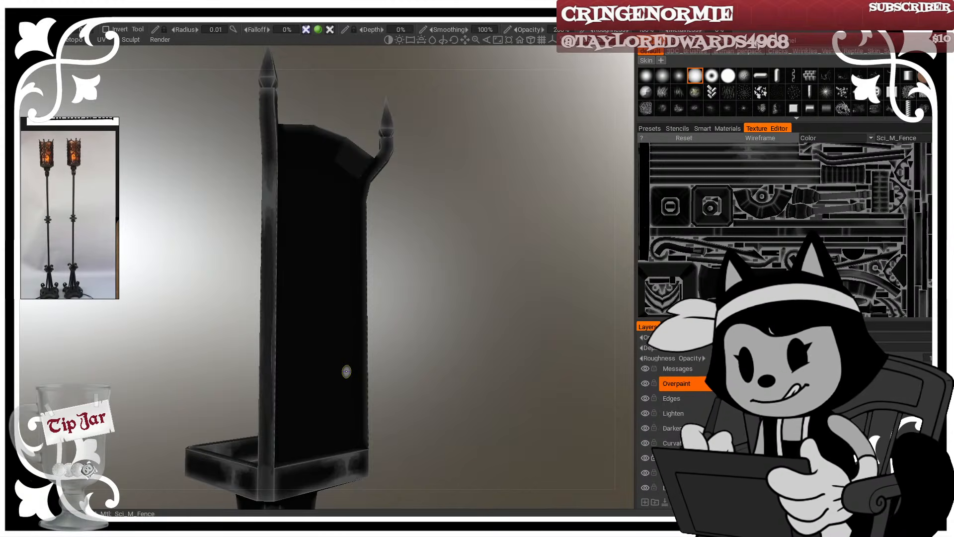
Step: Paint shading down the lower part of the back panel's near side post with a brush radius of about 0.012
{"action": "left_click_drag", "start_coordinate": [347, 371], "coordinate": [359, 360], "text": "alt"}
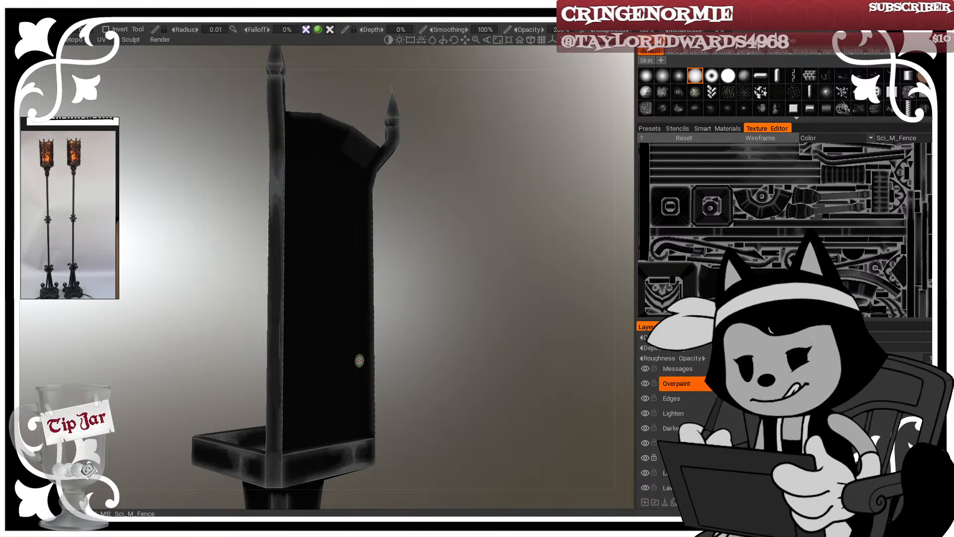
{"action": "left_click_drag", "start_coordinate": [452, 244], "coordinate": [461, 274]}
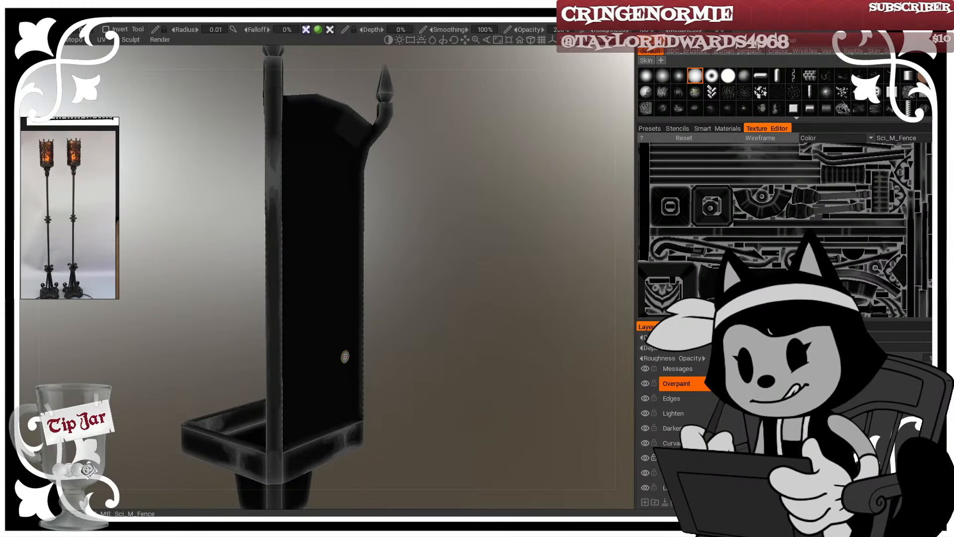
{"action": "left_click_drag", "start_coordinate": [347, 357], "coordinate": [421, 247]}
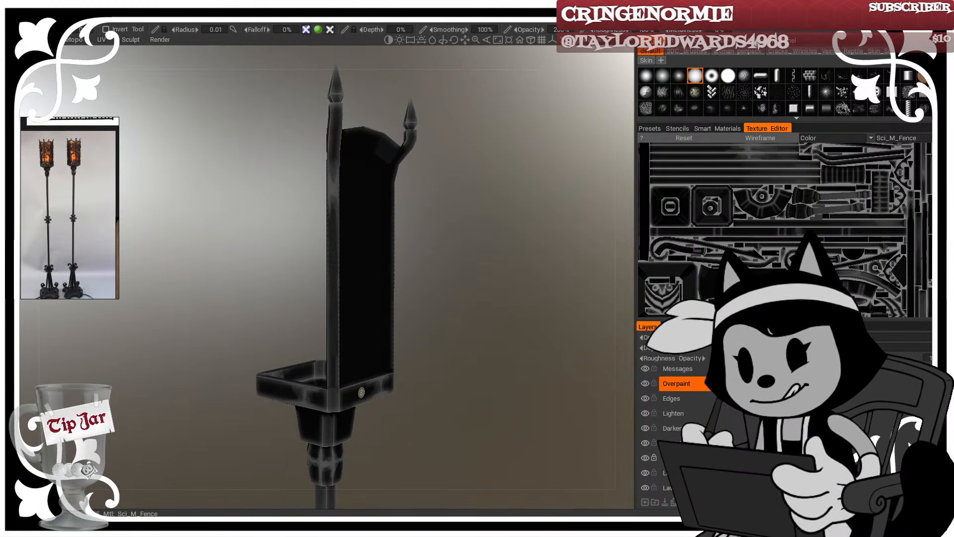
{"action": "key", "text": "bracketright"}
{"action": "key", "text": "bracketright"}
{"action": "key", "text": "bracketright"}
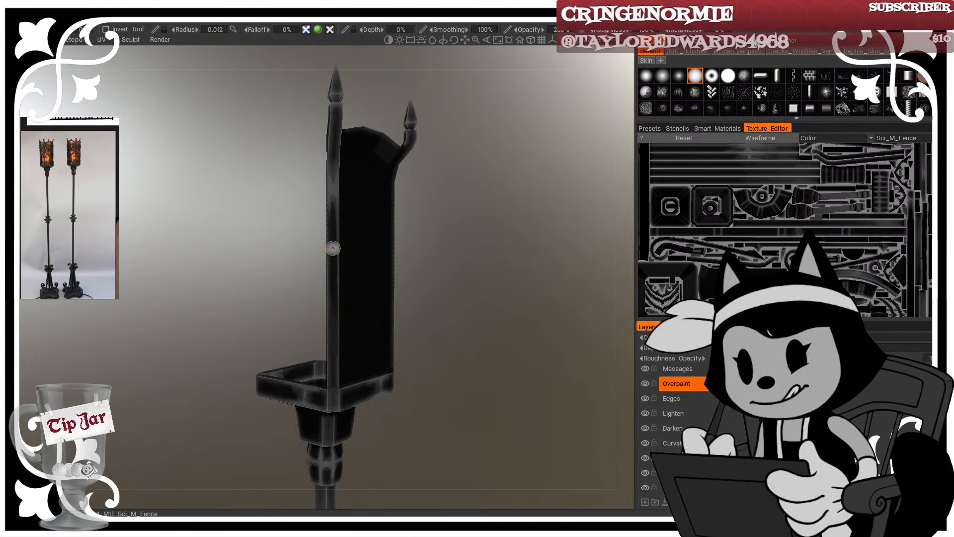
{"action": "left_click_drag", "start_coordinate": [332, 318], "coordinate": [332, 399]}
Step: Enlarge the brush radius to about 0.017 and blend the near side post's lower shading down to the tray
{"action": "key", "text": "bracketright"}
{"action": "key", "text": "bracketright"}
{"action": "left_click_drag", "start_coordinate": [453, 289], "coordinate": [402, 266]}
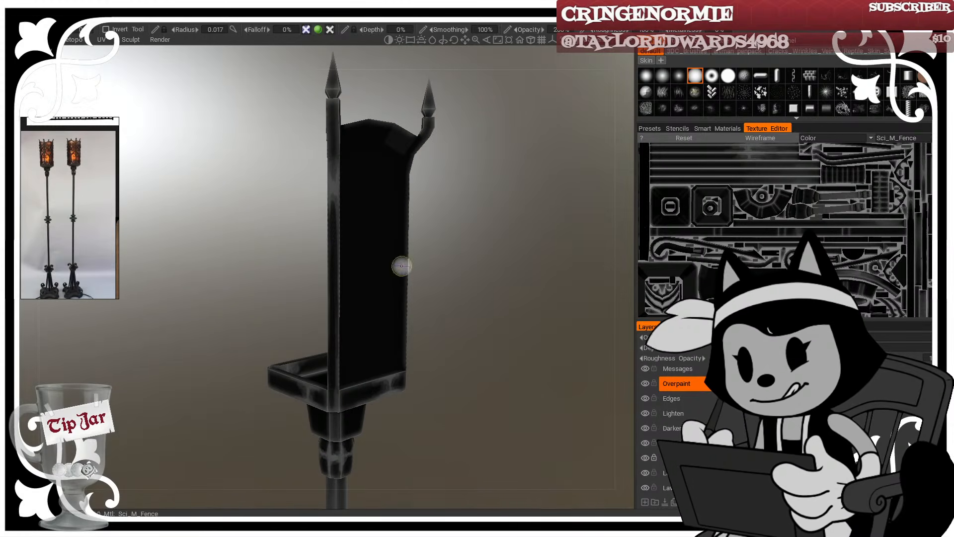
{"action": "left_click_drag", "start_coordinate": [332, 273], "coordinate": [333, 293]}
{"action": "left_click_drag", "start_coordinate": [331, 392], "coordinate": [332, 389]}
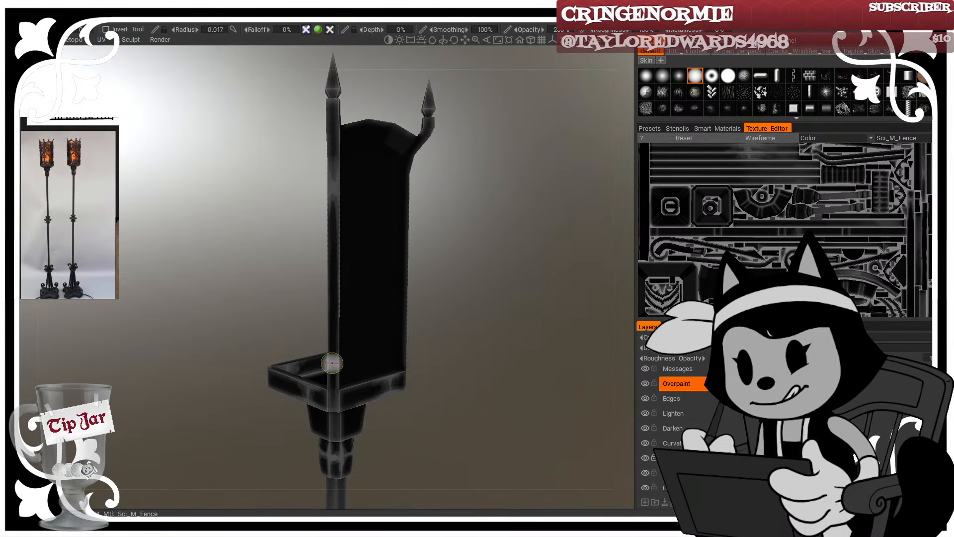
Step: Shade the upper end of the near side post below its finial with a brush radius of about 0.022
{"action": "key", "text": "bracketright"}
{"action": "key", "text": "bracketright"}
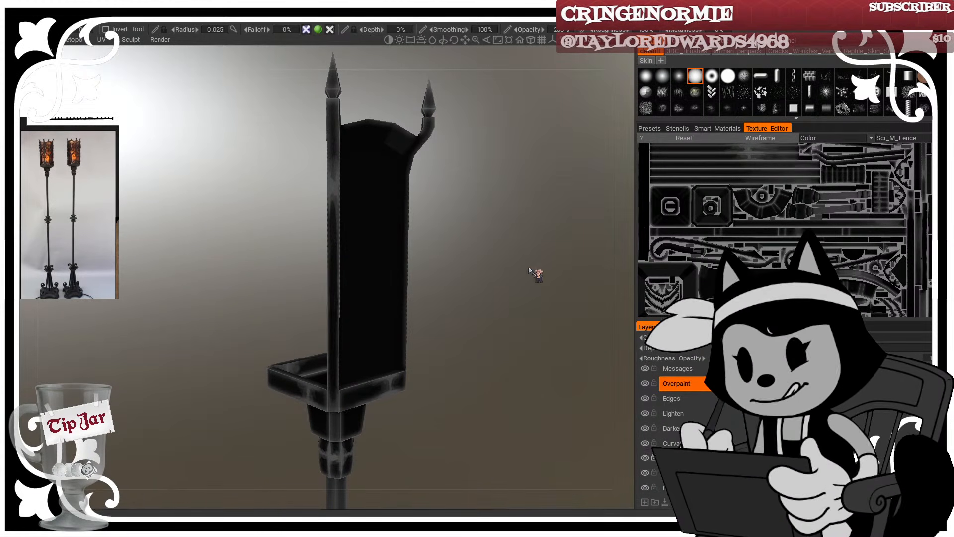
{"action": "key", "text": "bracketright"}
{"action": "key", "text": "bracketleft"}
{"action": "key", "text": "bracketleft"}
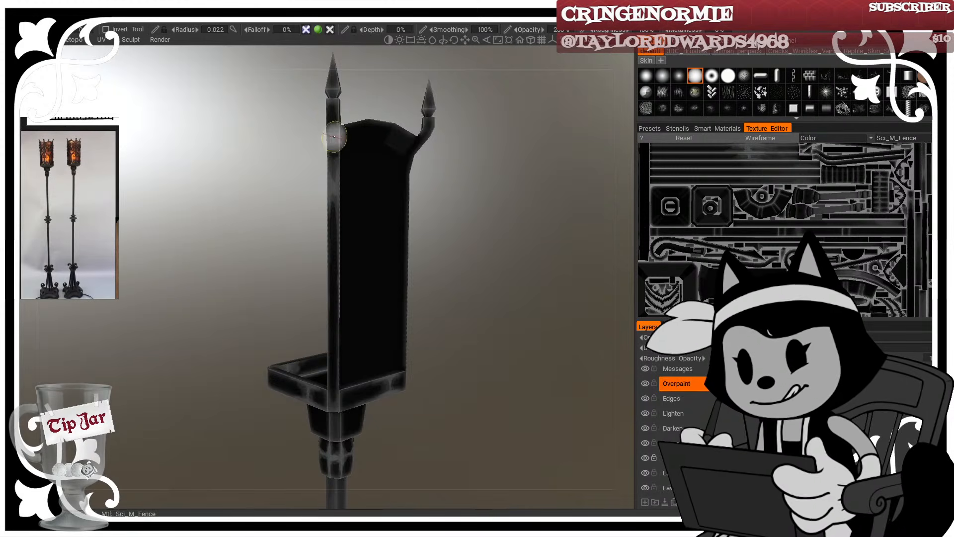
{"action": "left_click_drag", "start_coordinate": [465, 111], "coordinate": [455, 110]}
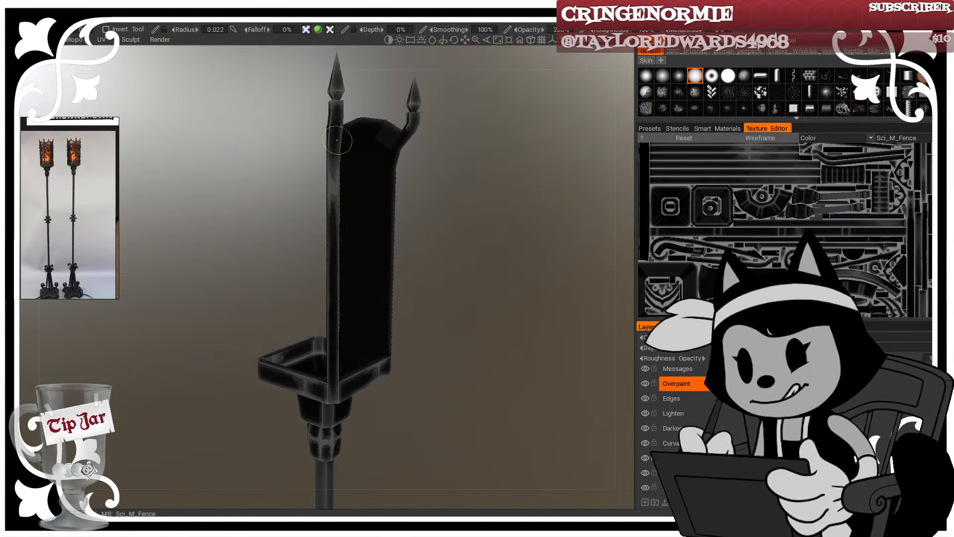
{"action": "key", "text": "bracketleft"}
Step: Paint shading down the opposite side post to the tray corner, enlarging the brush radius from about 0.023 to 0.028
{"action": "mouse_move", "coordinate": [447, 274]}
{"action": "left_mouse_down"}
{"action": "mouse_move", "coordinate": [488, 310]}
{"action": "mouse_move", "coordinate": [394, 313]}
{"action": "left_mouse_up"}
{"action": "key", "text": "bracketright"}
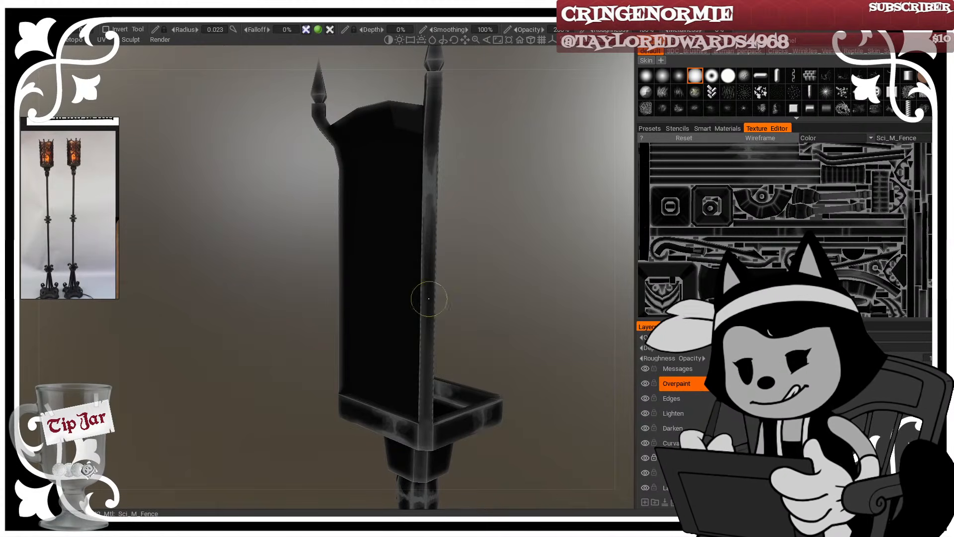
{"action": "left_click_drag", "start_coordinate": [475, 314], "coordinate": [478, 318]}
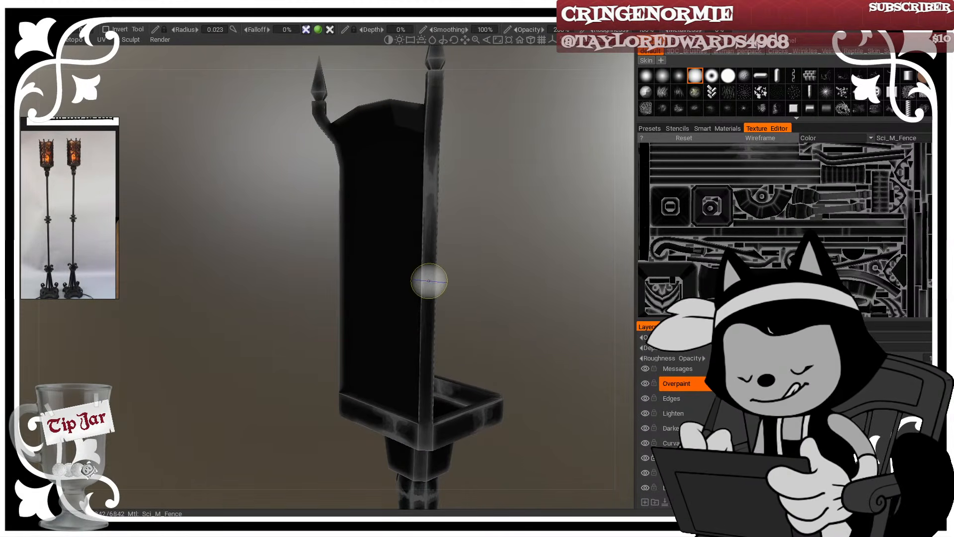
{"action": "left_click_drag", "start_coordinate": [432, 255], "coordinate": [425, 431]}
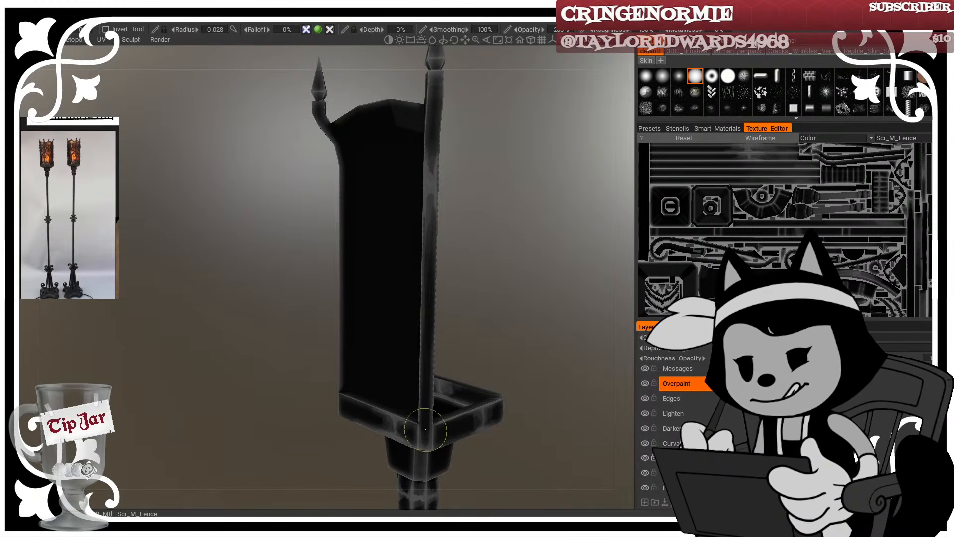
{"action": "key", "text": "bracketright"}
Step: Shade the upper end of the opposite side post with a brush radius of about 0.021
{"action": "left_click_drag", "start_coordinate": [466, 210], "coordinate": [467, 166]}
{"action": "key", "text": "bracketleft"}
{"action": "key", "text": "bracketleft"}
{"action": "key", "text": "bracketleft"}
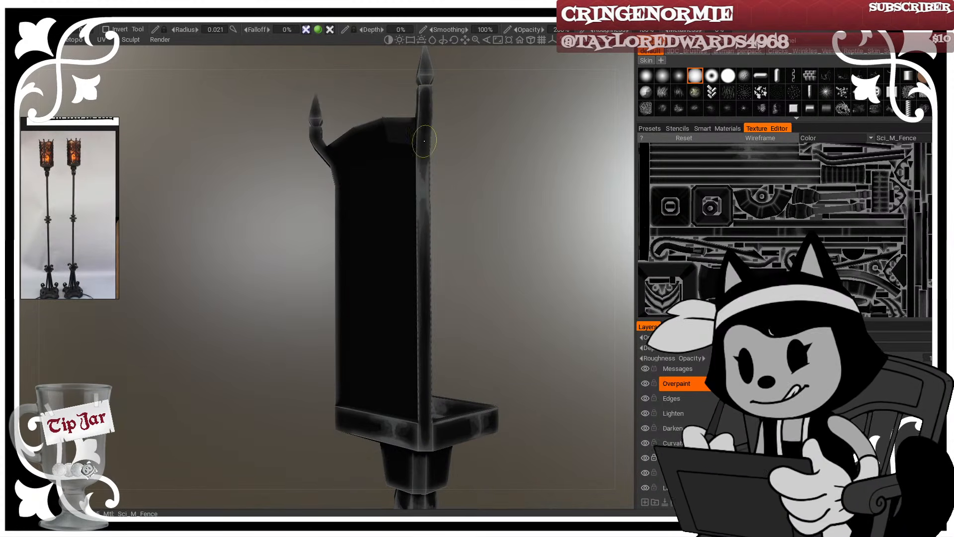
Step: Touch up the back panel's top rail at a brush radius of about 0.024 and its spear finials at 0.015
{"action": "mouse_move", "coordinate": [479, 213]}
{"action": "left_mouse_down"}
{"action": "mouse_move", "coordinate": [560, 305]}
{"action": "mouse_move", "coordinate": [598, 278]}
{"action": "mouse_move", "coordinate": [486, 240]}
{"action": "mouse_move", "coordinate": [494, 181]}
{"action": "mouse_move", "coordinate": [507, 224]}
{"action": "mouse_move", "coordinate": [379, 275]}
{"action": "left_mouse_up"}
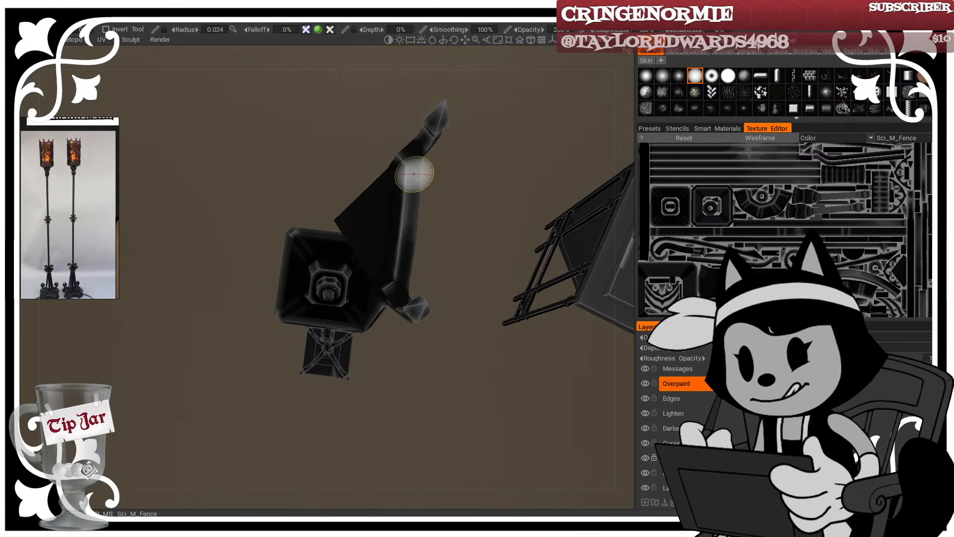
{"action": "left_click_drag", "start_coordinate": [473, 175], "coordinate": [499, 153]}
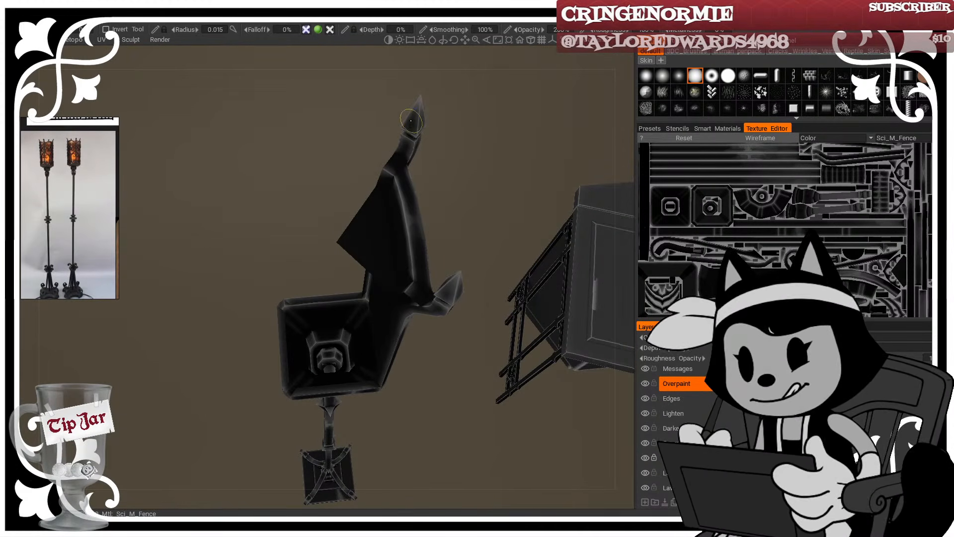
{"action": "mouse_move", "coordinate": [499, 153]}
{"action": "left_mouse_down"}
{"action": "mouse_move", "coordinate": [474, 169]}
{"action": "mouse_move", "coordinate": [593, 167]}
{"action": "left_mouse_up"}
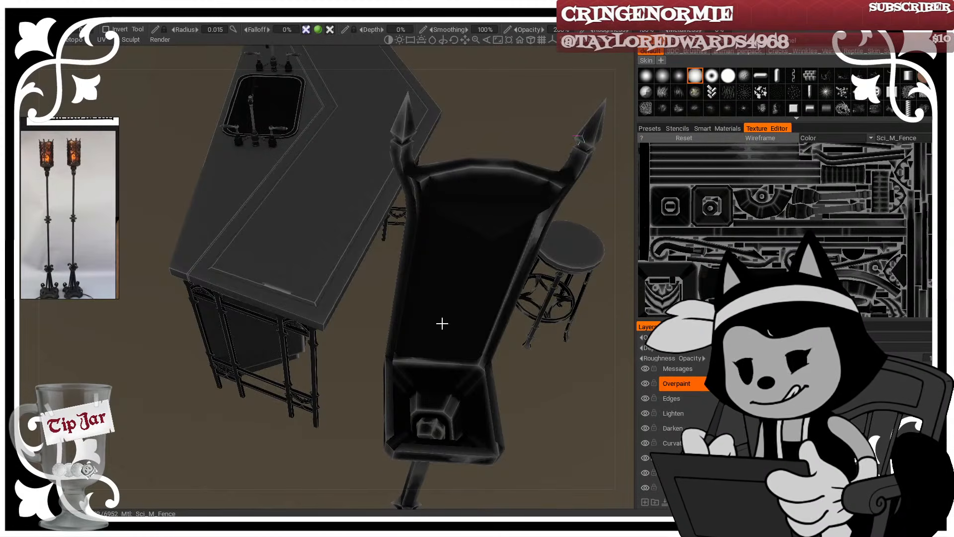
{"action": "left_click_drag", "start_coordinate": [440, 323], "coordinate": [430, 212]}
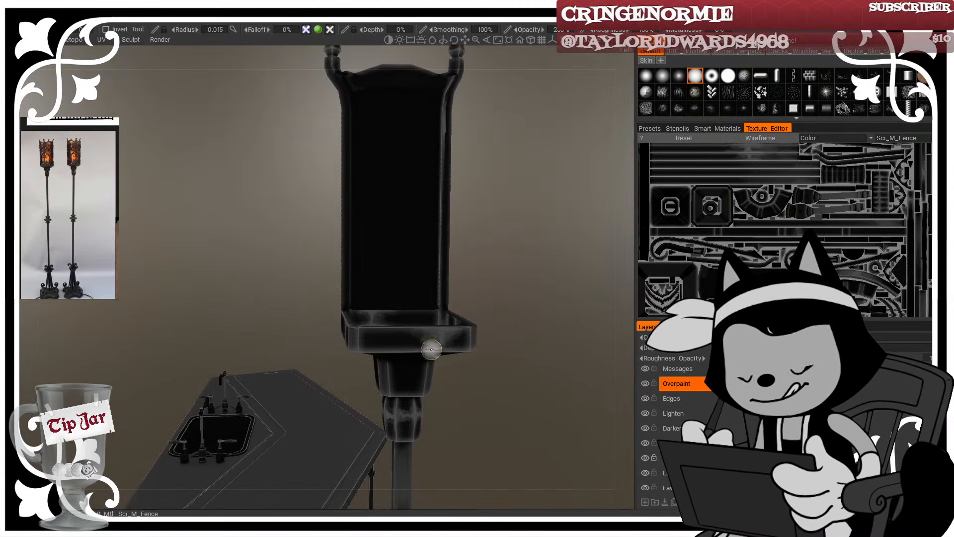
Step: Shade the tray's outer rim and underside from several angles, using brush radii of about 0.032 and 0.025
{"action": "key", "text": "]"}
{"action": "key", "text": "]"}
{"action": "key", "text": "]"}
{"action": "key", "text": "]"}
{"action": "key", "text": "]"}
{"action": "mouse_move", "coordinate": [502, 334]}
{"action": "left_mouse_down"}
{"action": "mouse_move", "coordinate": [569, 342]}
{"action": "mouse_move", "coordinate": [604, 326]}
{"action": "left_mouse_up"}
{"action": "left_click_drag", "start_coordinate": [365, 307], "coordinate": [413, 314]}
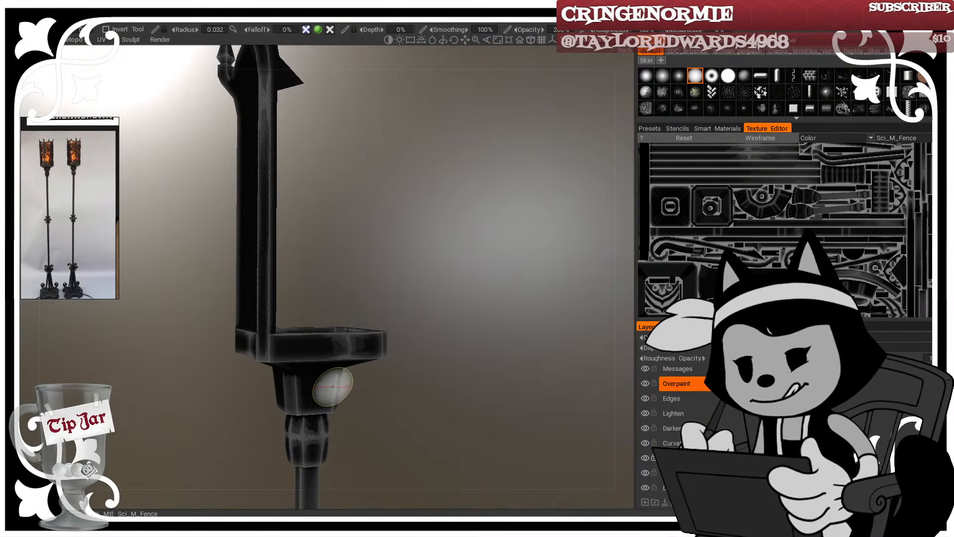
{"action": "mouse_move", "coordinate": [437, 383]}
{"action": "left_mouse_down"}
{"action": "mouse_move", "coordinate": [472, 377]}
{"action": "mouse_move", "coordinate": [464, 313]}
{"action": "mouse_move", "coordinate": [432, 337]}
{"action": "left_mouse_up"}
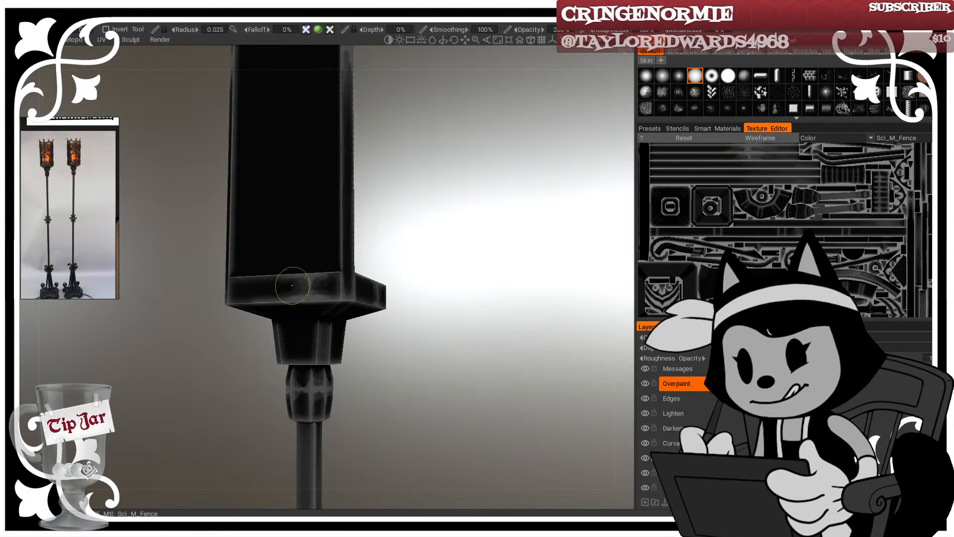
{"action": "left_click_drag", "start_coordinate": [378, 293], "coordinate": [436, 318]}
{"action": "left_click_drag", "start_coordinate": [376, 389], "coordinate": [299, 369]}
Step: Paint highlights along the corner facets of the tapered socket under the tray with a brush radius of about 0.011
{"action": "right_click_drag", "start_coordinate": [321, 362], "coordinate": [304, 362]}
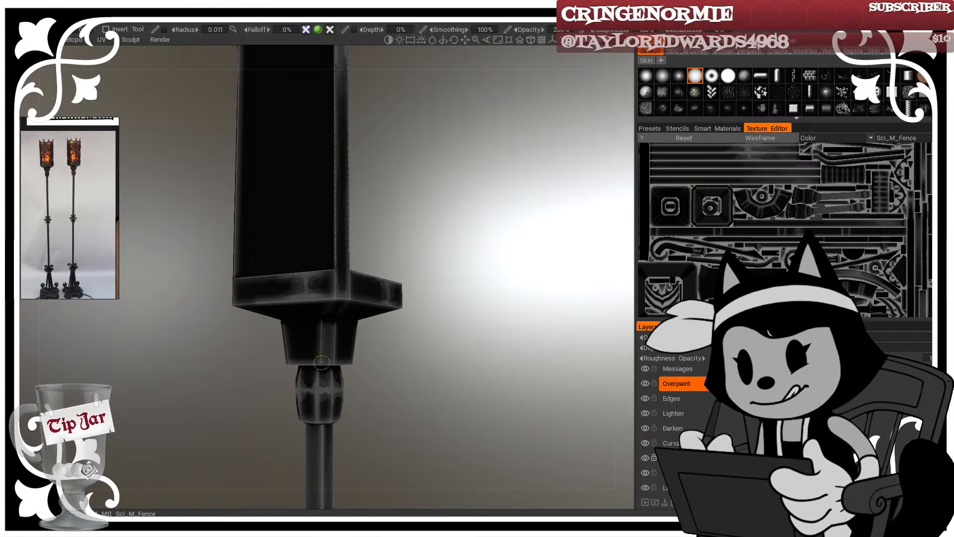
{"action": "left_click_drag", "start_coordinate": [376, 365], "coordinate": [483, 358]}
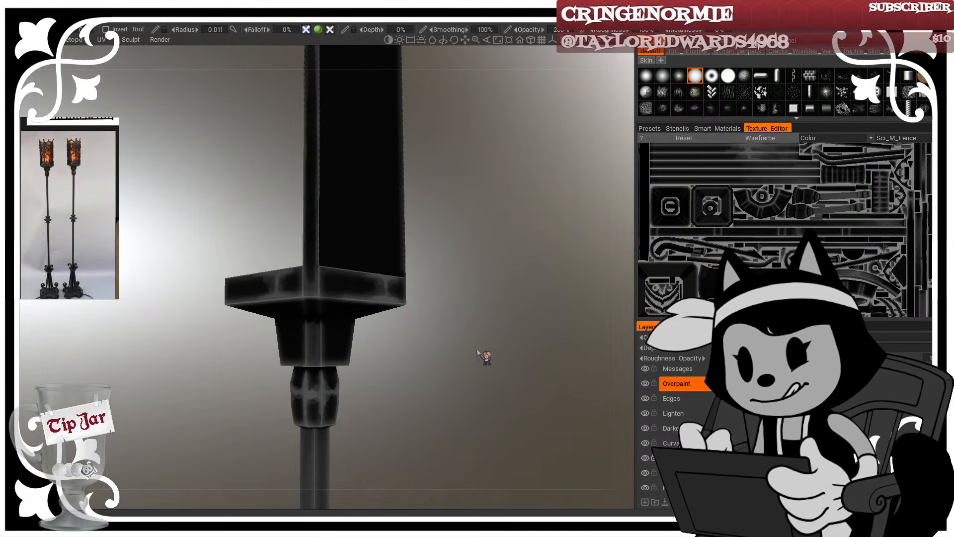
{"action": "left_click_drag", "start_coordinate": [317, 361], "coordinate": [320, 333]}
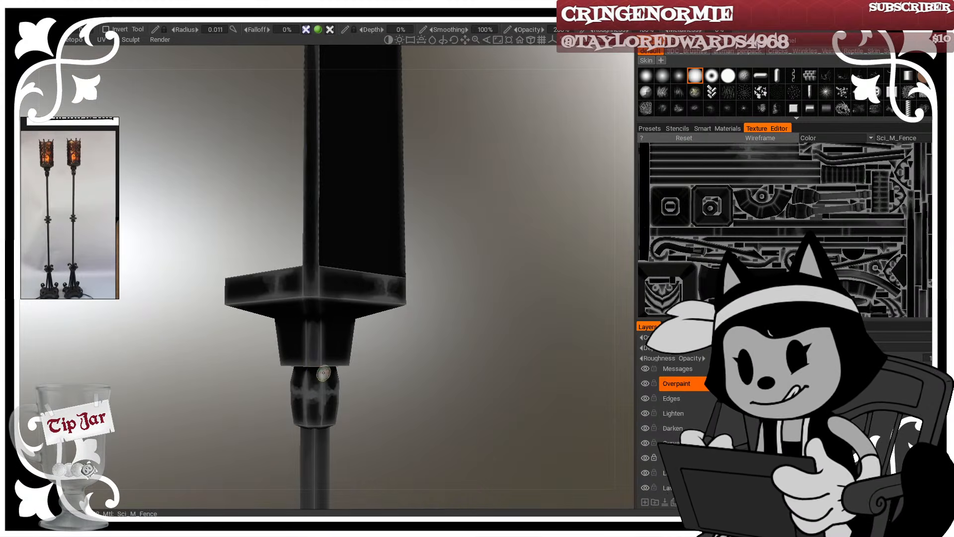
{"action": "left_click_drag", "start_coordinate": [398, 375], "coordinate": [554, 376]}
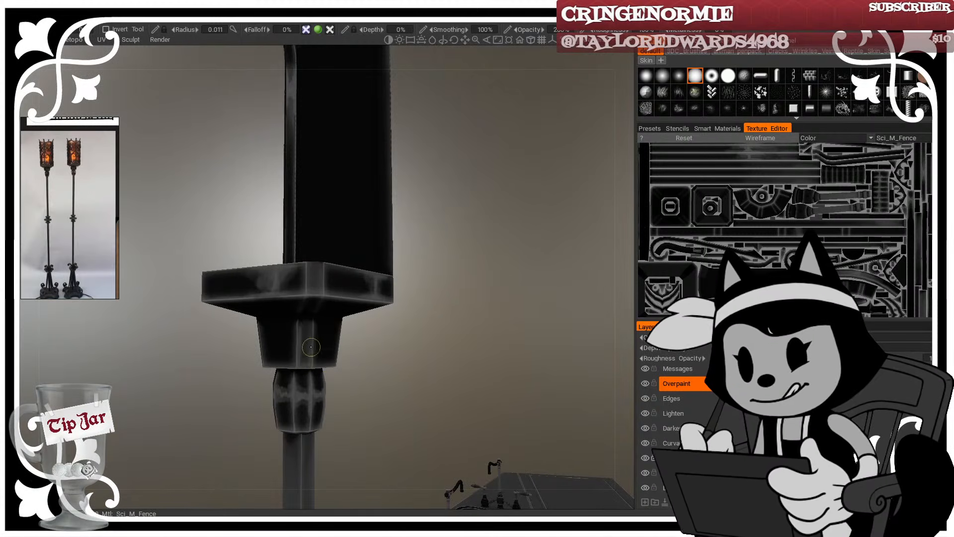
{"action": "left_click_drag", "start_coordinate": [311, 344], "coordinate": [313, 368]}
{"action": "mouse_move", "coordinate": [390, 359]}
{"action": "left_mouse_down"}
{"action": "mouse_move", "coordinate": [452, 344]}
{"action": "mouse_move", "coordinate": [539, 344]}
{"action": "left_mouse_up"}
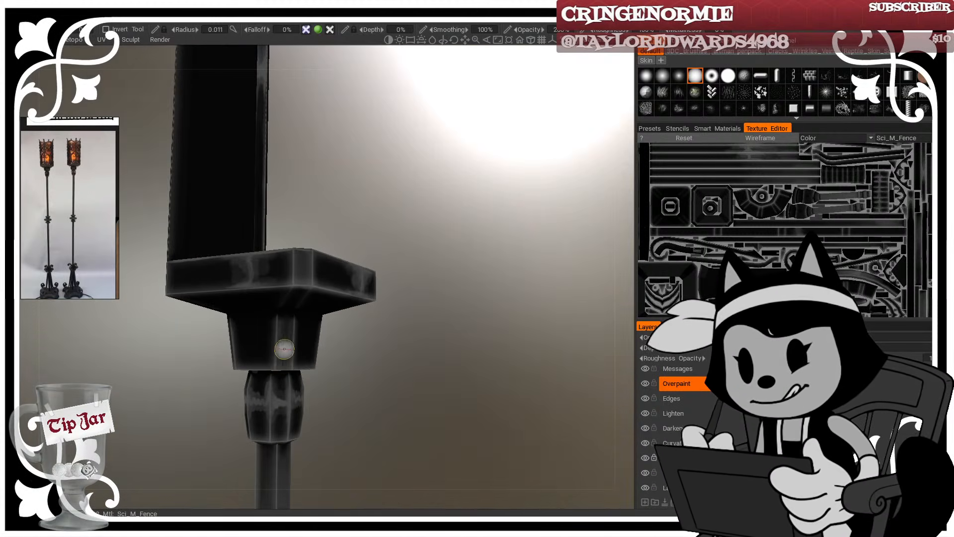
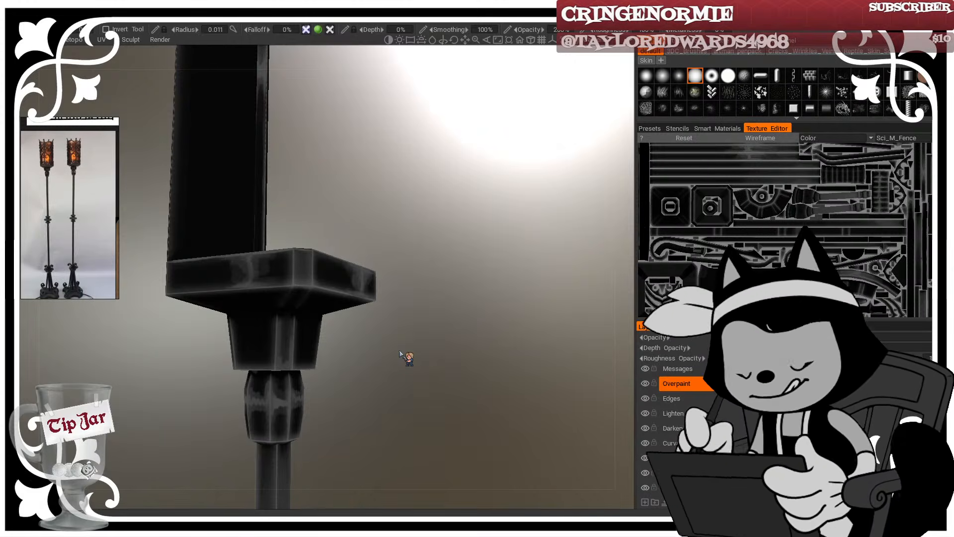
Step: Paint reflections on the first facets of the rounded collar below the tapered socket with a fine brush
{"action": "right_click_drag", "start_coordinate": [404, 349], "coordinate": [372, 322]}
{"action": "middle_click_drag", "start_coordinate": [373, 322], "coordinate": [384, 275]}
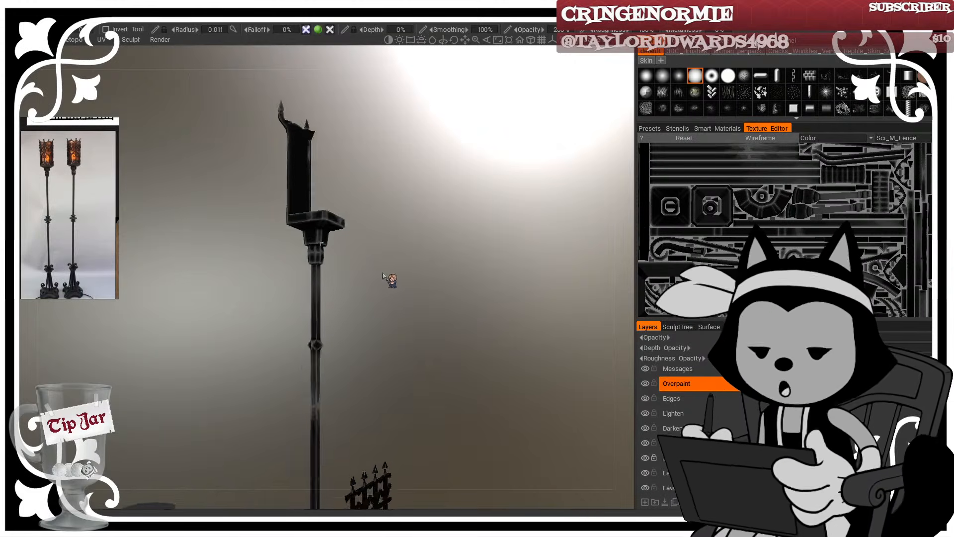
{"action": "right_click_drag", "start_coordinate": [384, 274], "coordinate": [430, 315]}
{"action": "middle_click_drag", "start_coordinate": [420, 287], "coordinate": [437, 315]}
{"action": "right_click_drag", "start_coordinate": [438, 315], "coordinate": [476, 311]}
{"action": "middle_click_drag", "start_coordinate": [477, 311], "coordinate": [480, 328]}
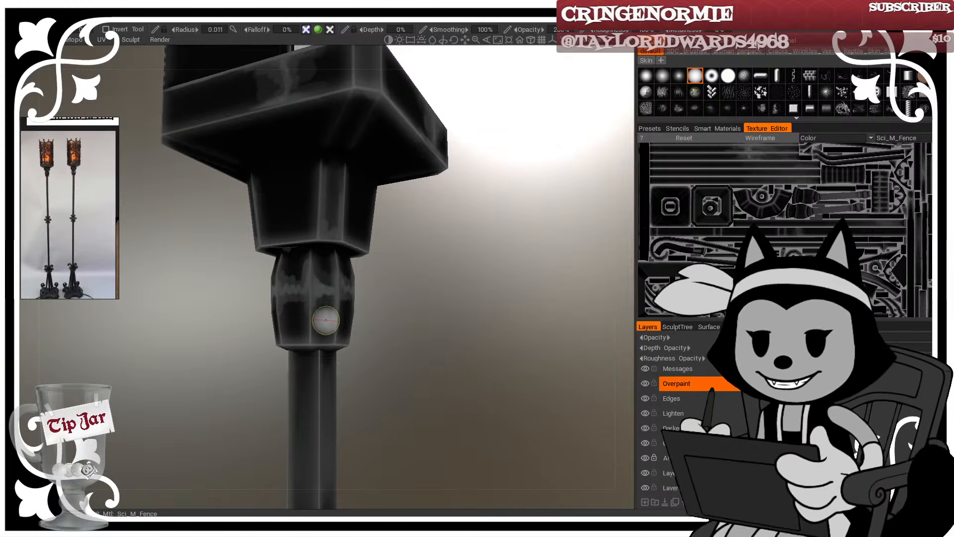
{"action": "mouse_move", "coordinate": [322, 323]}
{"action": "right_mouse_down"}
{"action": "mouse_move", "coordinate": [336, 323]}
{"action": "mouse_move", "coordinate": [326, 323]}
{"action": "right_mouse_up"}
{"action": "left_click_drag", "start_coordinate": [321, 321], "coordinate": [324, 309]}
{"action": "right_click_drag", "start_coordinate": [326, 277], "coordinate": [347, 277]}
{"action": "left_click_drag", "start_coordinate": [326, 277], "coordinate": [324, 269]}
Step: Continue the reflections around the collar's remaining facets, adjusting the brush radius to about 0.022
{"action": "left_click_drag", "start_coordinate": [422, 264], "coordinate": [477, 273]}
{"action": "right_click_drag", "start_coordinate": [352, 310], "coordinate": [346, 309]}
{"action": "mouse_move", "coordinate": [342, 307]}
{"action": "left_mouse_down"}
{"action": "mouse_move", "coordinate": [367, 292]}
{"action": "mouse_move", "coordinate": [368, 304]}
{"action": "mouse_move", "coordinate": [356, 270]}
{"action": "mouse_move", "coordinate": [382, 271]}
{"action": "left_mouse_up"}
{"action": "left_click_drag", "start_coordinate": [384, 288], "coordinate": [389, 324]}
{"action": "left_click_drag", "start_coordinate": [388, 325], "coordinate": [414, 280], "text": "alt"}
{"action": "mouse_move", "coordinate": [415, 293]}
{"action": "left_mouse_down"}
{"action": "mouse_move", "coordinate": [437, 318]}
{"action": "mouse_move", "coordinate": [428, 285]}
{"action": "left_mouse_up"}
{"action": "left_click_drag", "start_coordinate": [426, 274], "coordinate": [504, 279], "text": "alt"}
{"action": "left_click_drag", "start_coordinate": [443, 253], "coordinate": [453, 276]}
{"action": "right_click_drag", "start_coordinate": [454, 276], "coordinate": [447, 277]}
{"action": "left_click_drag", "start_coordinate": [448, 284], "coordinate": [456, 317]}
{"action": "left_click_drag", "start_coordinate": [452, 326], "coordinate": [536, 318], "text": "alt"}
{"action": "left_click_drag", "start_coordinate": [479, 317], "coordinate": [511, 319]}
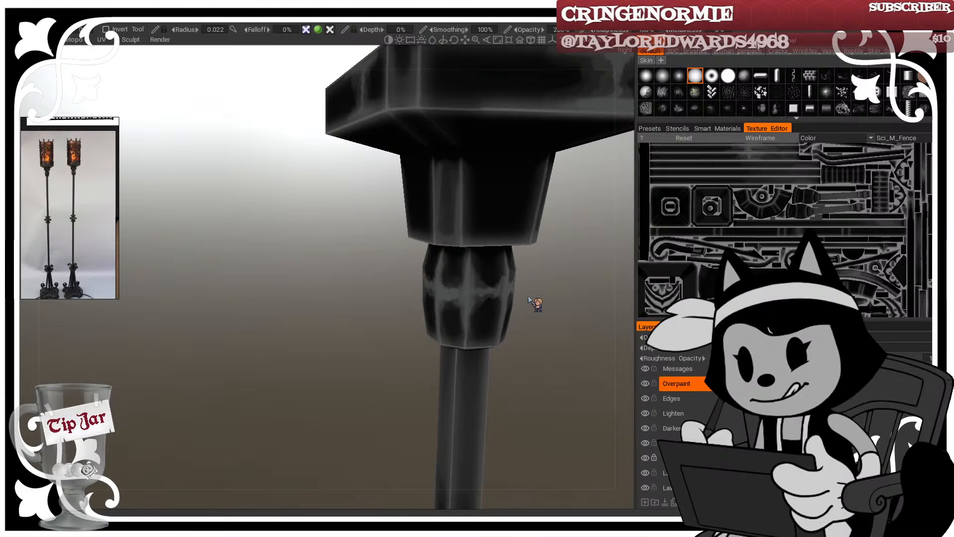
Step: Examine the shading along the pole's shaft and its diamond-shaped knots from several angles
{"action": "middle_click_drag", "start_coordinate": [565, 387], "coordinate": [480, 194], "text": "alt"}
{"action": "right_click_drag", "start_coordinate": [517, 292], "coordinate": [456, 282], "text": "alt"}
{"action": "middle_click_drag", "start_coordinate": [424, 308], "coordinate": [425, 140], "text": "alt"}
{"action": "left_click_drag", "start_coordinate": [400, 147], "coordinate": [418, 224], "text": "alt"}
{"action": "right_click_drag", "start_coordinate": [426, 121], "coordinate": [440, 129], "text": "alt"}
{"action": "middle_click_drag", "start_coordinate": [440, 130], "coordinate": [436, 293], "text": "alt"}
{"action": "right_click_drag", "start_coordinate": [436, 293], "coordinate": [461, 275], "text": "alt"}
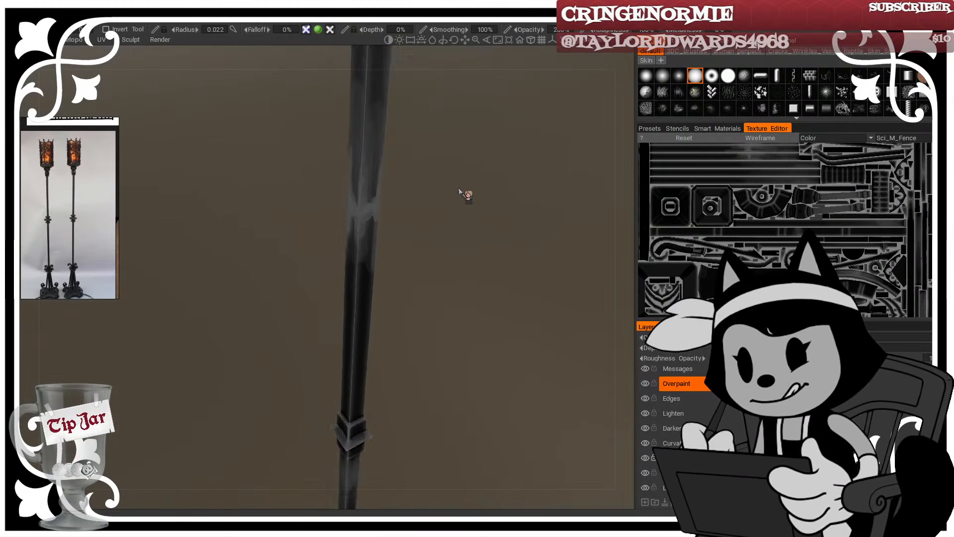
{"action": "middle_click_drag", "start_coordinate": [459, 191], "coordinate": [461, 400], "text": "alt"}
{"action": "left_click_drag", "start_coordinate": [449, 342], "coordinate": [419, 361], "text": "alt"}
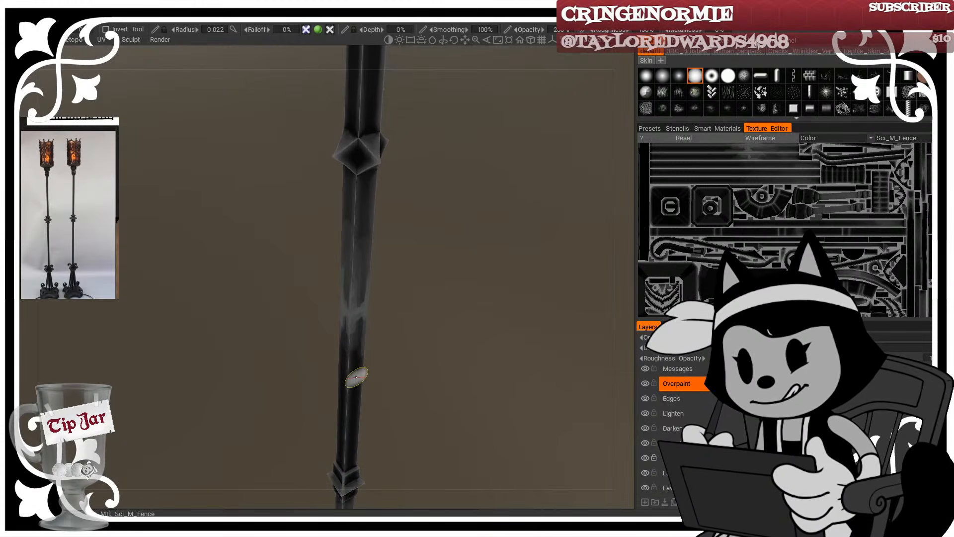
{"action": "left_click_drag", "start_coordinate": [357, 376], "coordinate": [382, 315], "text": "alt"}
Step: Enlarge the brush radius to about 0.040 and shade the pole's shaft around the upper diamond knot
{"action": "key", "text": "bracketright"}
{"action": "key", "text": "bracketright"}
{"action": "key", "text": "bracketright"}
{"action": "key", "text": "bracketright"}
{"action": "key", "text": "bracketright"}
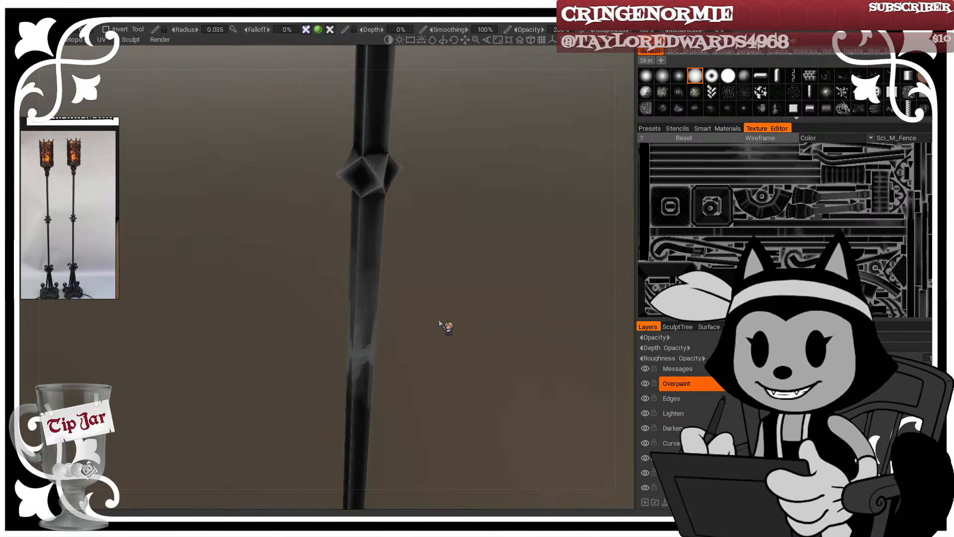
{"action": "right_click_drag", "start_coordinate": [433, 299], "coordinate": [407, 289], "text": "alt"}
{"action": "key", "text": "bracketright"}
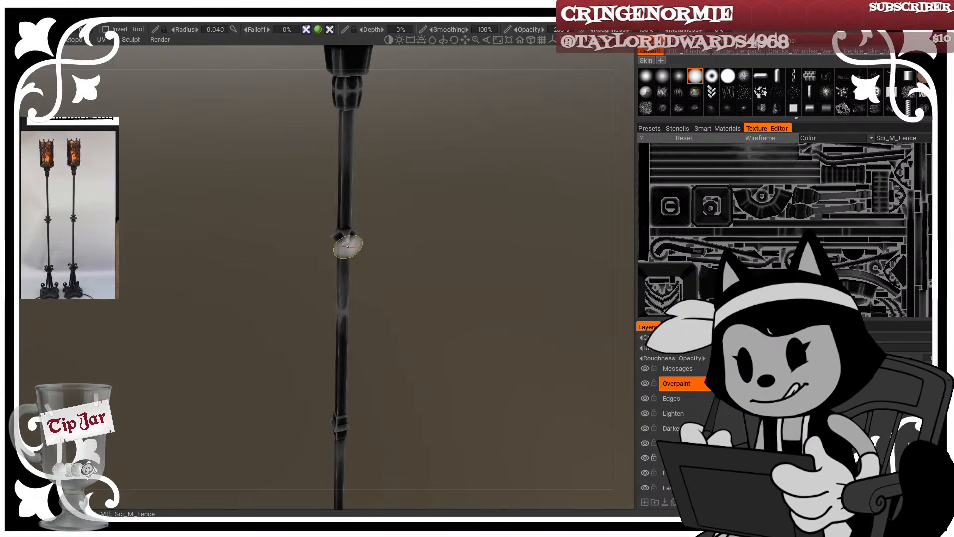
Step: Shade the pole's shaft below the upper diamond knot on several sides with a brush radius of about 0.033
{"action": "left_click_drag", "start_coordinate": [410, 332], "coordinate": [394, 267]}
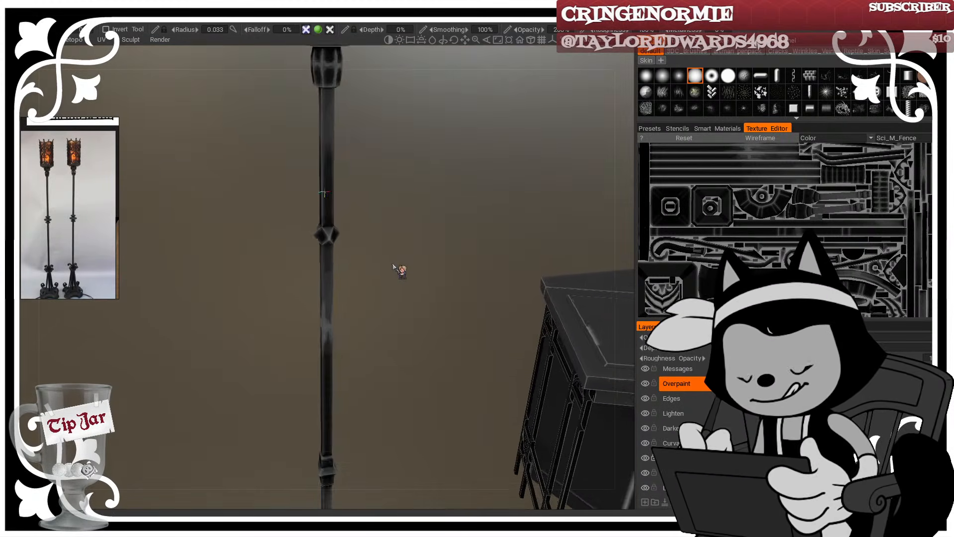
{"action": "right_click_drag", "start_coordinate": [393, 266], "coordinate": [398, 268]}
{"action": "left_click_drag", "start_coordinate": [408, 384], "coordinate": [398, 332]}
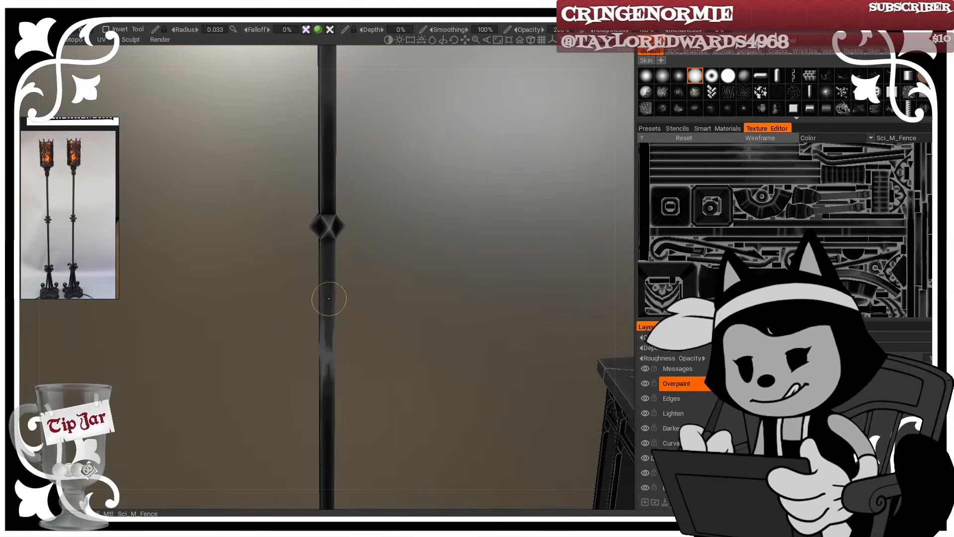
{"action": "mouse_move", "coordinate": [348, 284]}
{"action": "left_mouse_down"}
{"action": "mouse_move", "coordinate": [373, 260]}
{"action": "mouse_move", "coordinate": [432, 240]}
{"action": "mouse_move", "coordinate": [330, 279]}
{"action": "left_mouse_up"}
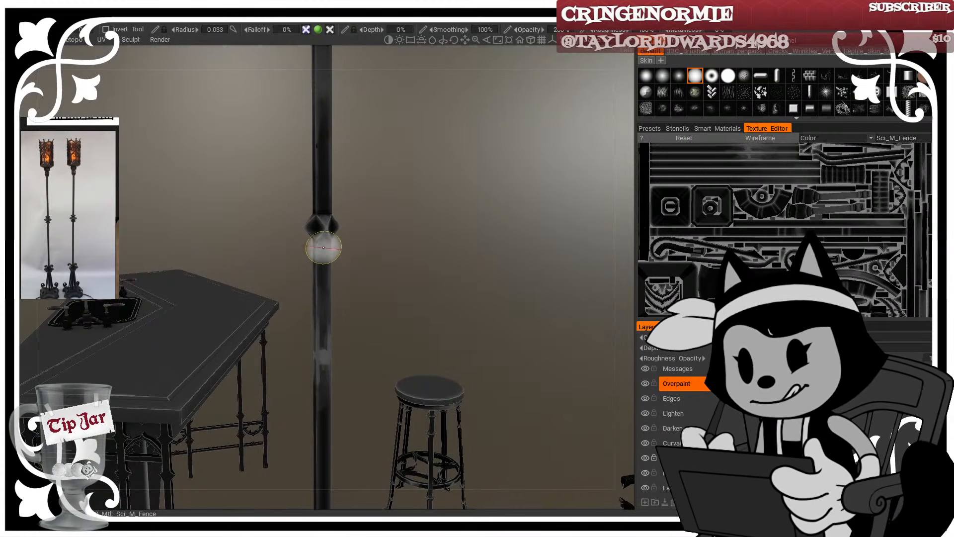
{"action": "left_click_drag", "start_coordinate": [366, 249], "coordinate": [315, 253]}
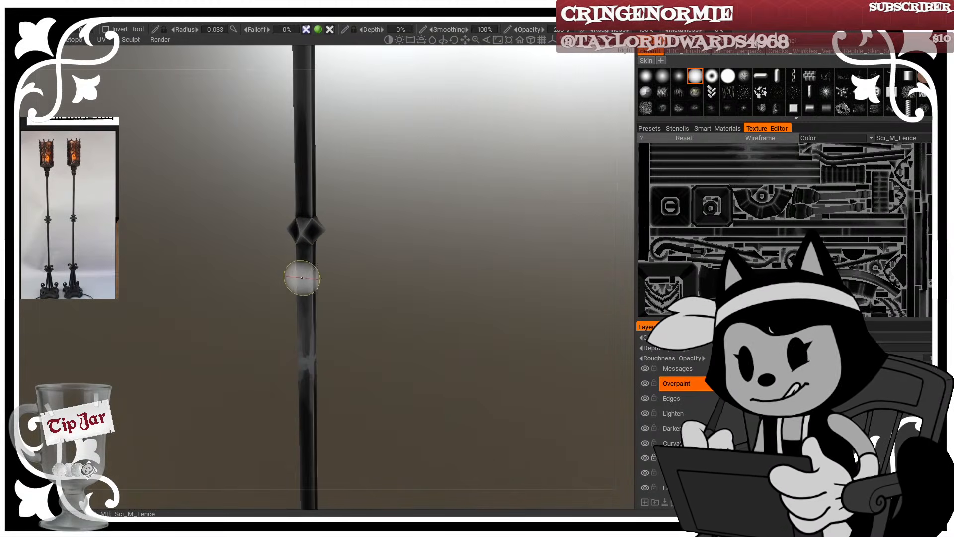
{"action": "middle_click_drag", "start_coordinate": [430, 302], "coordinate": [432, 332]}
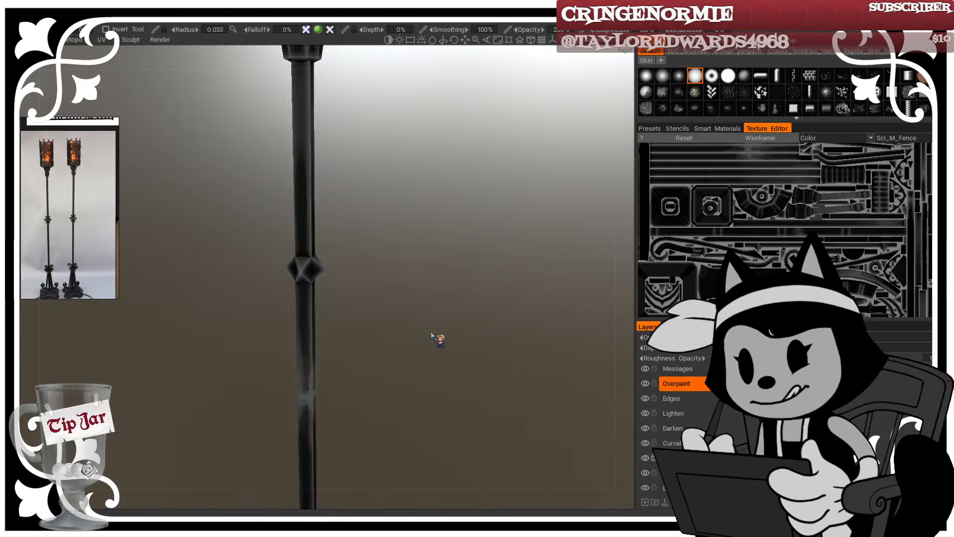
Step: Reduce the brush radius to about 0.01 and paint the facets and edges of the upper diamond knot around its sides
{"action": "right_click_drag", "start_coordinate": [433, 332], "coordinate": [457, 336]}
{"action": "middle_click_drag", "start_coordinate": [427, 273], "coordinate": [450, 281]}
{"action": "right_click_drag", "start_coordinate": [450, 281], "coordinate": [456, 286]}
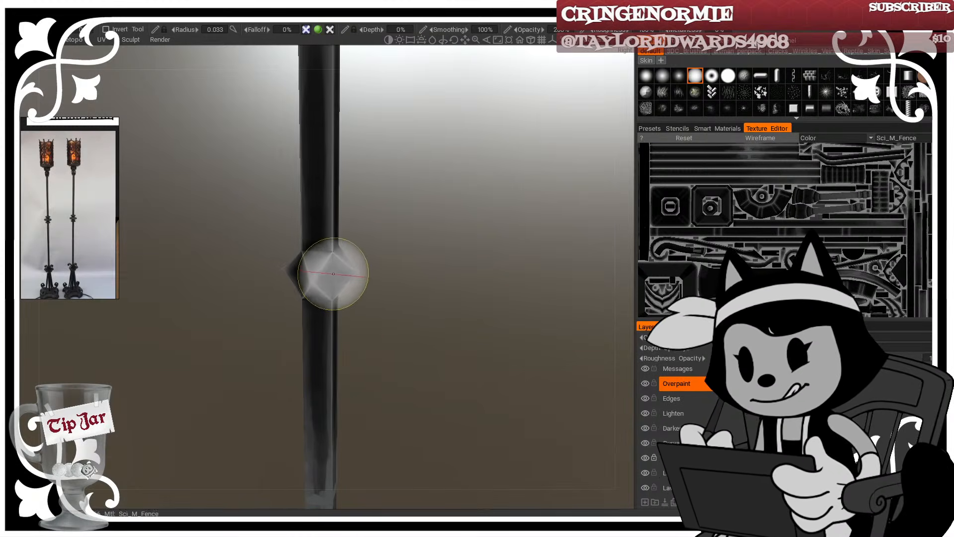
{"action": "left_click", "coordinate": [71, 41]}
{"action": "left_click_drag", "start_coordinate": [248, 331], "coordinate": [241, 333]}
{"action": "left_click", "coordinate": [283, 390]}
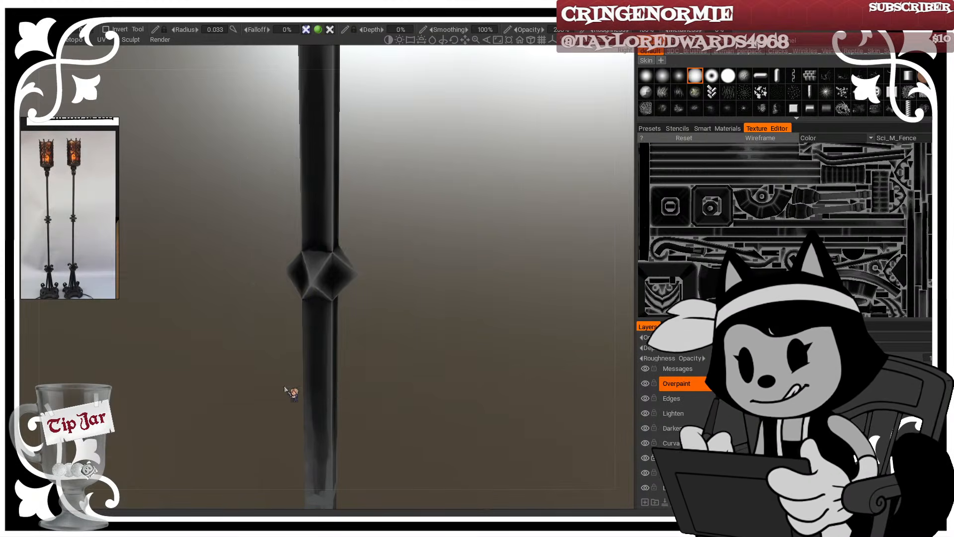
{"action": "left_click_drag", "start_coordinate": [414, 305], "coordinate": [388, 300]}
{"action": "key", "text": "bracketleft"}
{"action": "key", "text": "bracketleft"}
{"action": "key", "text": "bracketleft"}
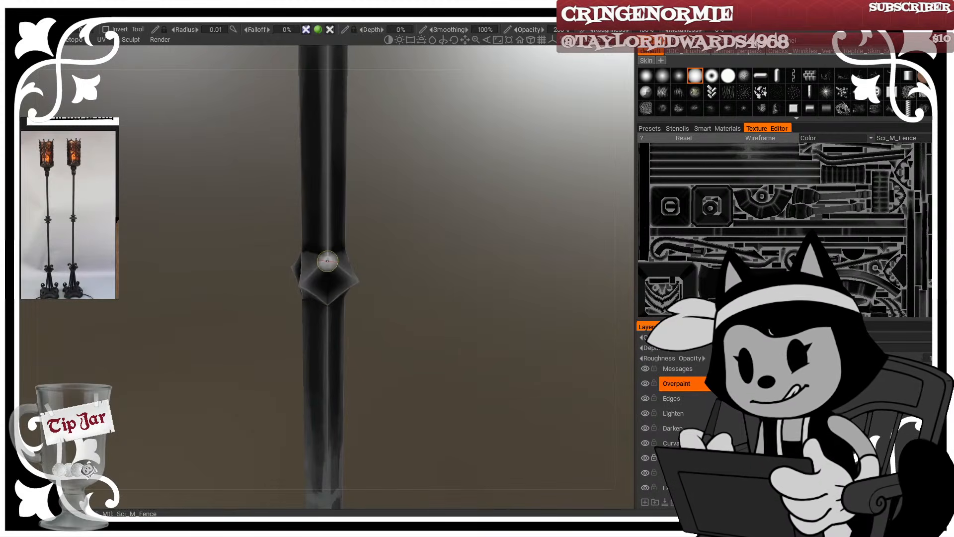
{"action": "left_click_drag", "start_coordinate": [381, 239], "coordinate": [471, 228]}
{"action": "left_click_drag", "start_coordinate": [386, 248], "coordinate": [584, 253]}
{"action": "left_click_drag", "start_coordinate": [295, 254], "coordinate": [414, 244]}
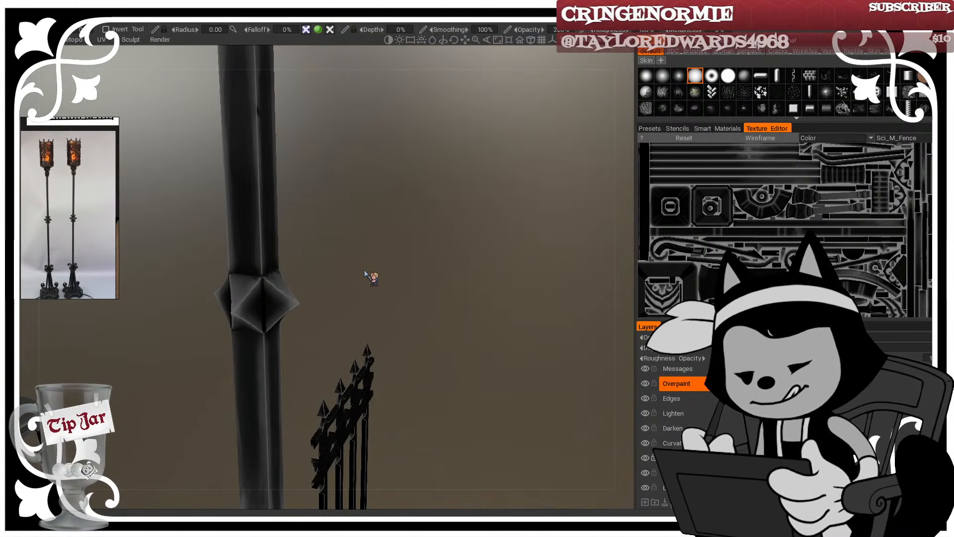
Step: Paint fine edge highlights on the upper block of the square collar lower down the shaft
{"action": "scroll", "coordinate": [390, 274], "scroll_direction": "down", "scroll_amount": 5}
{"action": "left_click_drag", "start_coordinate": [391, 274], "coordinate": [471, 281]}
{"action": "middle_click_drag", "start_coordinate": [470, 281], "coordinate": [378, 261]}
{"action": "scroll", "coordinate": [378, 260], "scroll_direction": "up", "scroll_amount": 6}
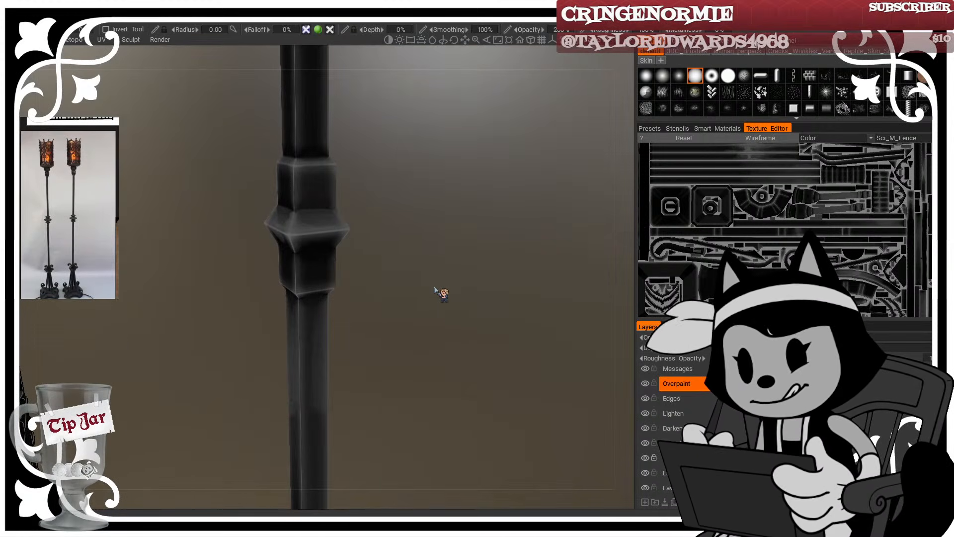
{"action": "left_click_drag", "start_coordinate": [339, 206], "coordinate": [393, 195]}
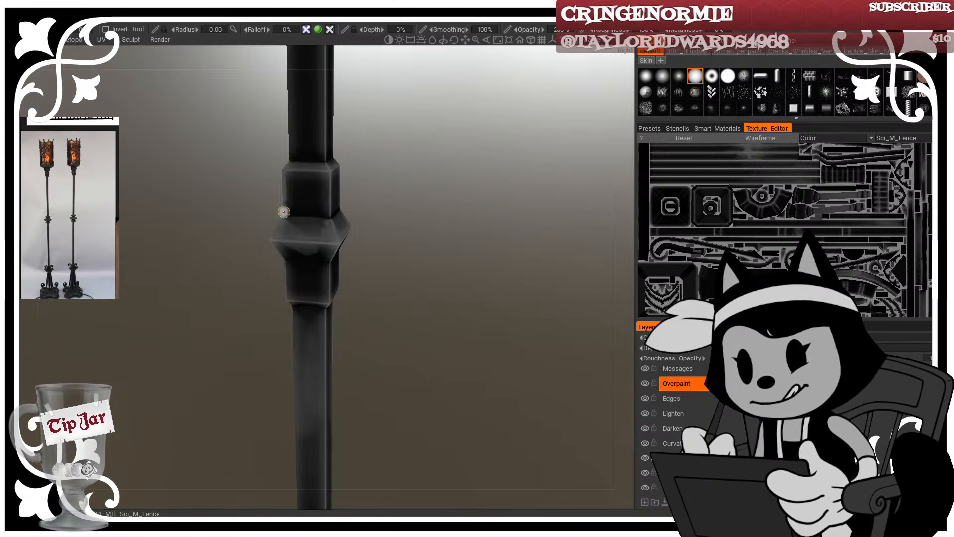
{"action": "left_click_drag", "start_coordinate": [284, 212], "coordinate": [335, 217]}
{"action": "left_click_drag", "start_coordinate": [284, 205], "coordinate": [460, 205]}
{"action": "left_click_drag", "start_coordinate": [403, 174], "coordinate": [305, 270]}
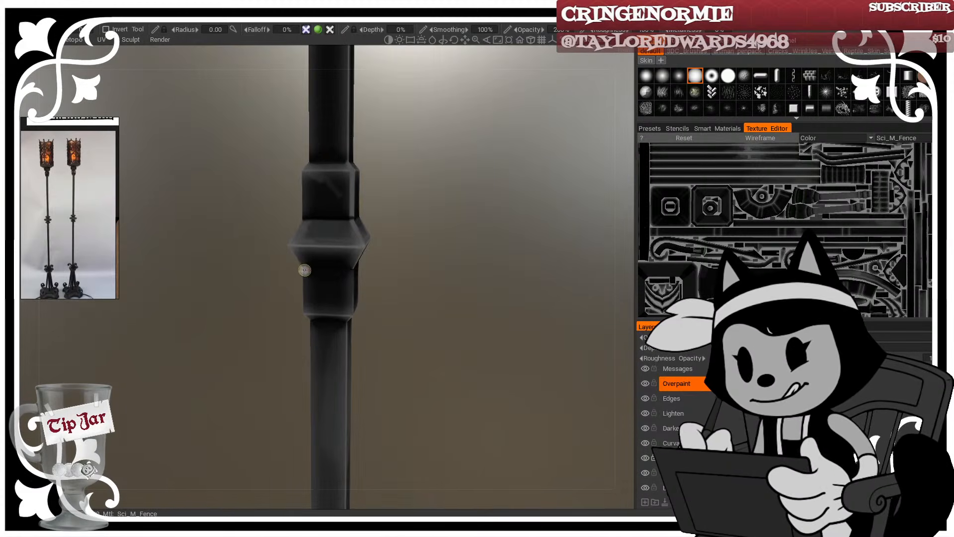
Step: Continue the fine edge highlights on the square collar's flared band and lower block around its other sides
{"action": "left_click_drag", "start_coordinate": [510, 309], "coordinate": [432, 310]}
{"action": "left_click_drag", "start_coordinate": [337, 231], "coordinate": [340, 239]}
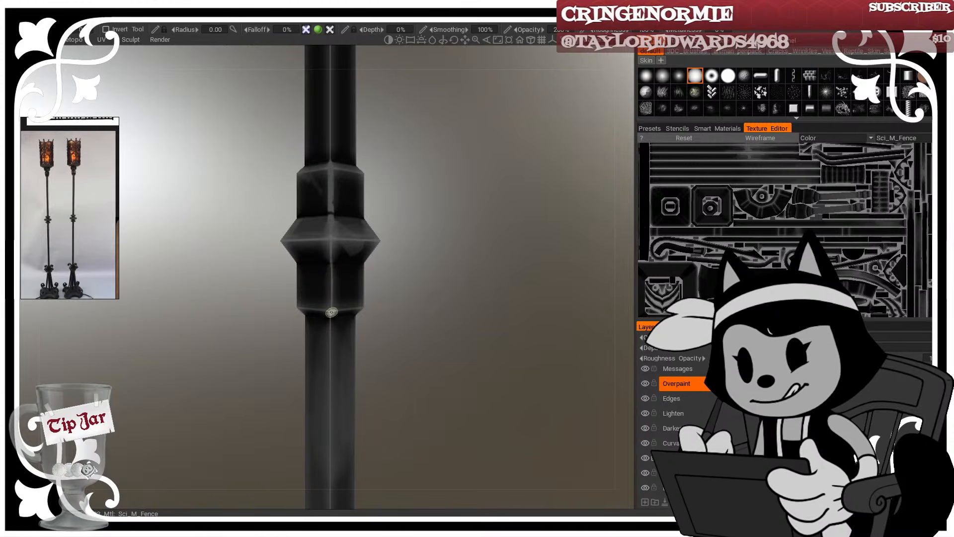
{"action": "left_click_drag", "start_coordinate": [362, 275], "coordinate": [330, 272]}
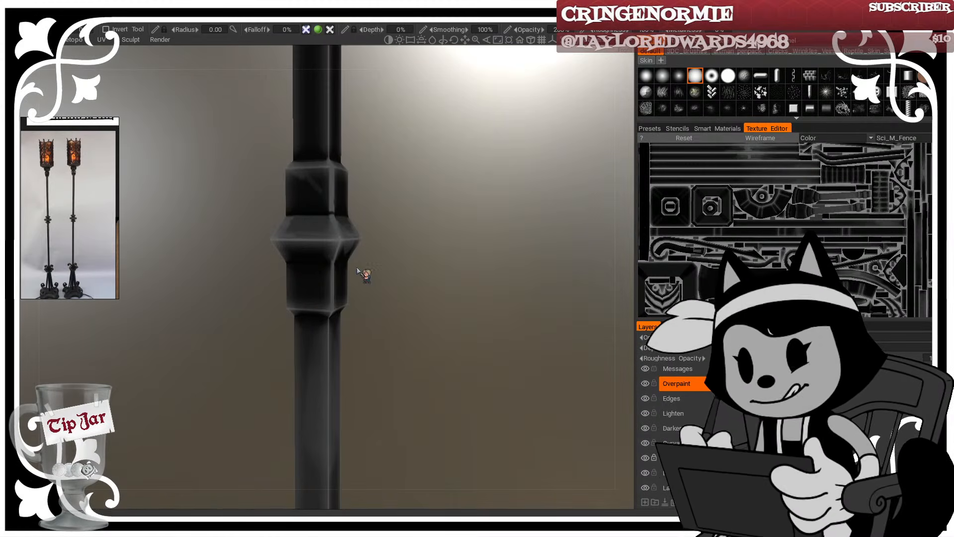
{"action": "left_click_drag", "start_coordinate": [377, 301], "coordinate": [507, 271]}
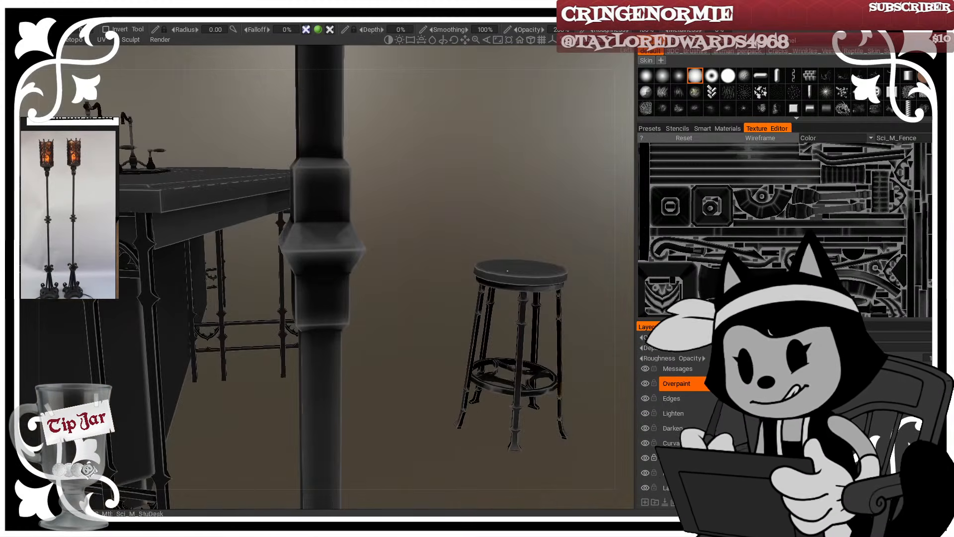
{"action": "left_click_drag", "start_coordinate": [349, 324], "coordinate": [330, 294]}
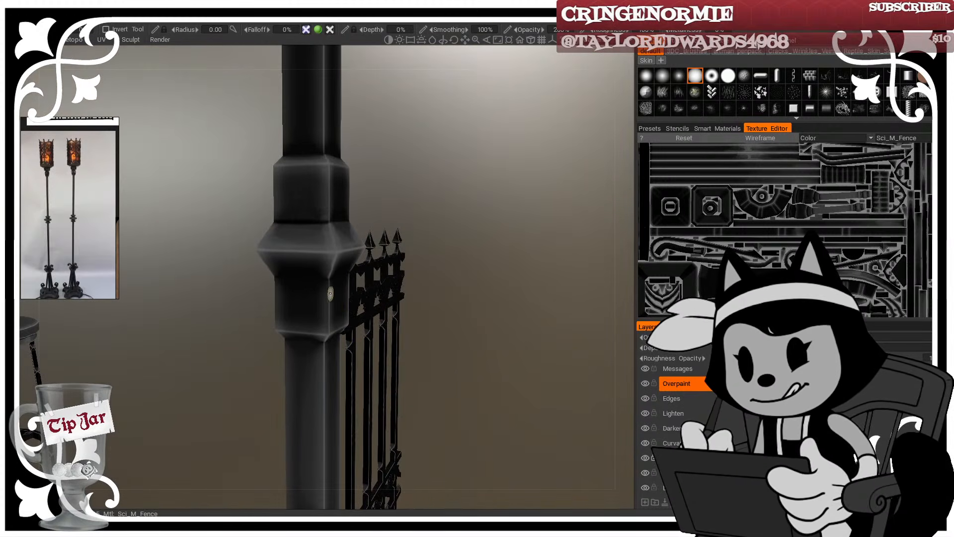
{"action": "left_click_drag", "start_coordinate": [327, 330], "coordinate": [329, 287]}
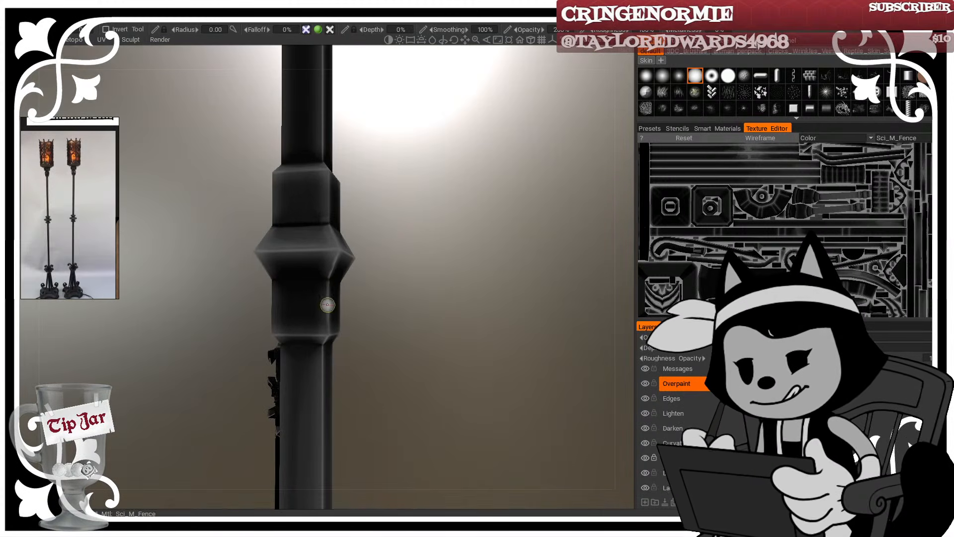
{"action": "left_click_drag", "start_coordinate": [471, 281], "coordinate": [329, 340]}
{"action": "left_click_drag", "start_coordinate": [460, 209], "coordinate": [265, 194]}
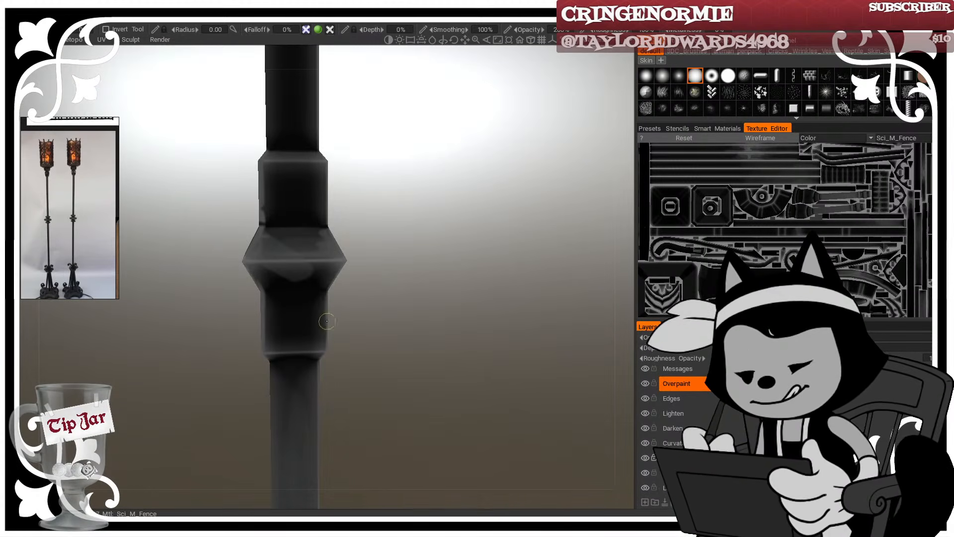
{"action": "left_click_drag", "start_coordinate": [265, 268], "coordinate": [329, 265]}
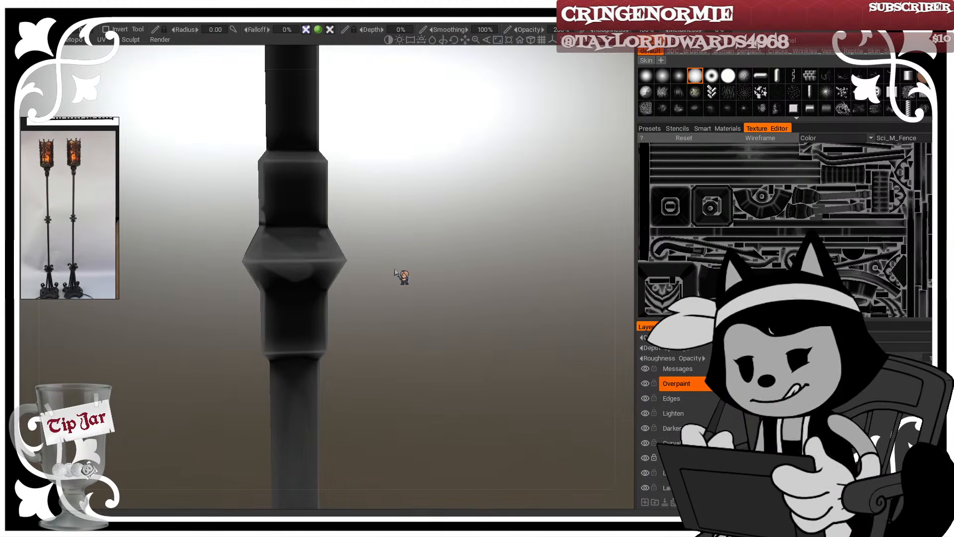
Step: Enlarge the brush radius to about 0.012 and smooth the shading on the collar's flared band
{"action": "left_click_drag", "start_coordinate": [400, 275], "coordinate": [415, 293]}
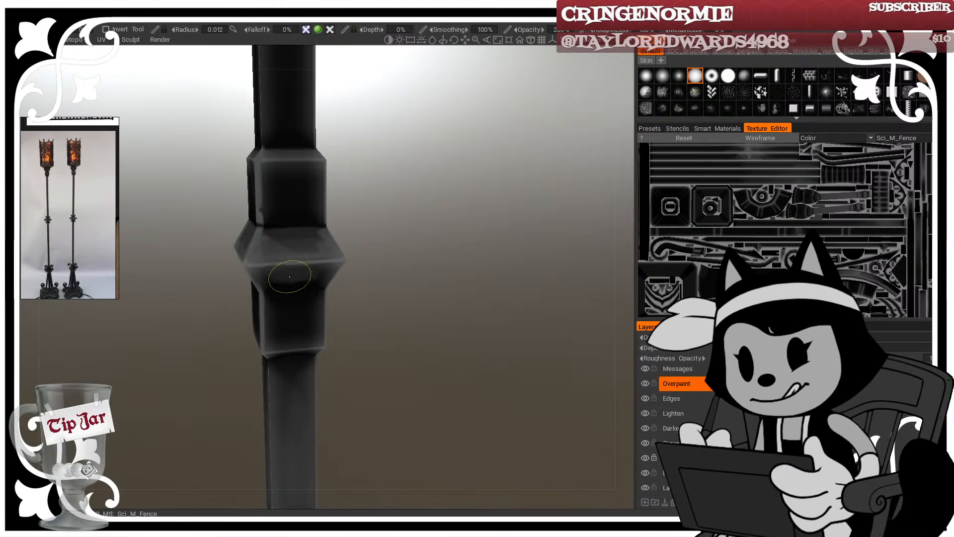
{"action": "left_click_drag", "start_coordinate": [381, 261], "coordinate": [386, 242]}
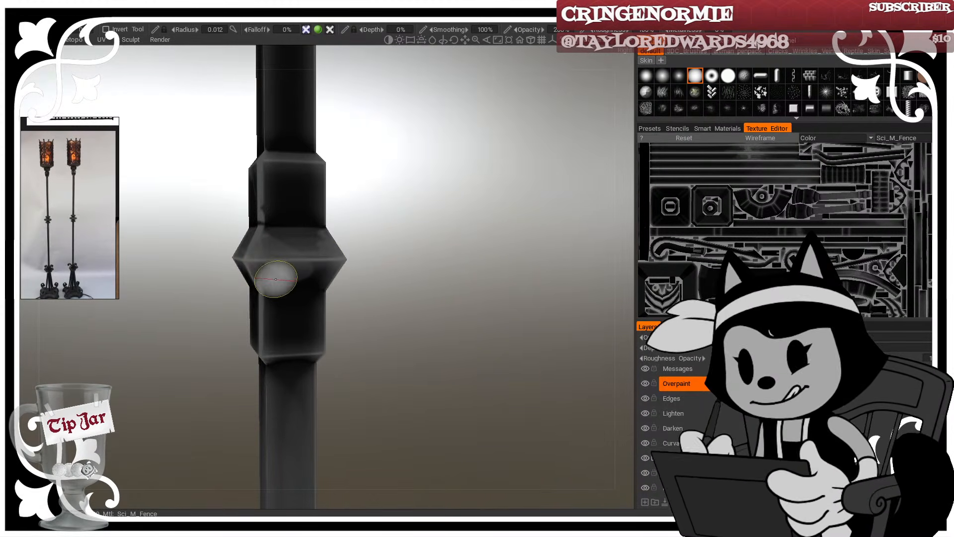
{"action": "mouse_move", "coordinate": [269, 278]}
{"action": "left_mouse_down"}
{"action": "mouse_move", "coordinate": [259, 272]}
{"action": "mouse_move", "coordinate": [317, 274]}
{"action": "mouse_move", "coordinate": [264, 276]}
{"action": "mouse_move", "coordinate": [257, 266]}
{"action": "left_mouse_up"}
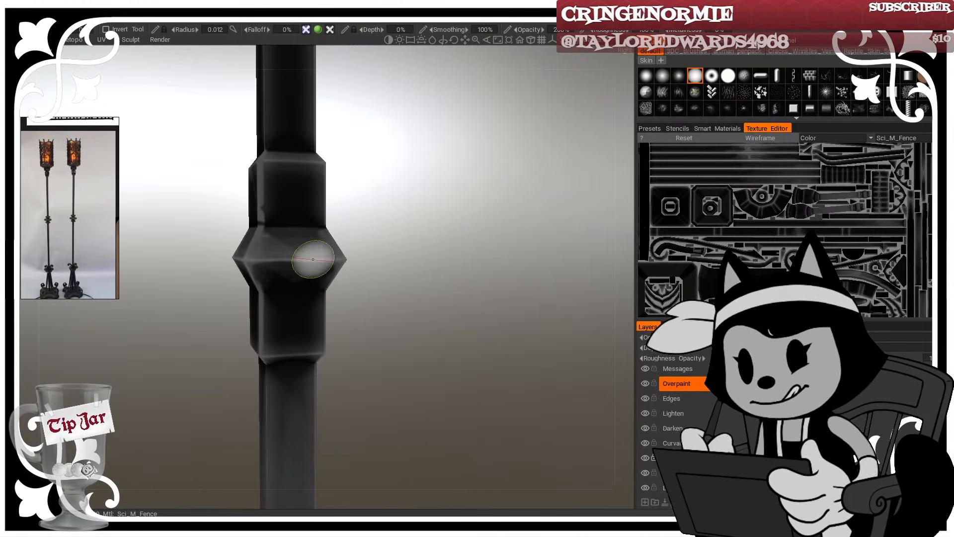
{"action": "left_click_drag", "start_coordinate": [351, 259], "coordinate": [378, 265]}
{"action": "mouse_move", "coordinate": [187, 284]}
{"action": "left_mouse_down"}
{"action": "mouse_move", "coordinate": [181, 279]}
{"action": "mouse_move", "coordinate": [196, 267]}
{"action": "mouse_move", "coordinate": [253, 269]}
{"action": "mouse_move", "coordinate": [238, 285]}
{"action": "left_mouse_up"}
{"action": "mouse_move", "coordinate": [344, 269]}
{"action": "left_mouse_down"}
{"action": "mouse_move", "coordinate": [373, 264]}
{"action": "mouse_move", "coordinate": [375, 252]}
{"action": "left_mouse_up"}
{"action": "mouse_move", "coordinate": [143, 269]}
{"action": "left_mouse_down"}
{"action": "mouse_move", "coordinate": [159, 263]}
{"action": "mouse_move", "coordinate": [179, 282]}
{"action": "left_mouse_up"}
Step: Shade the flared band on the square collar's remaining faces, keeping the 0.012 brush radius
{"action": "mouse_move", "coordinate": [275, 208]}
{"action": "left_mouse_down"}
{"action": "mouse_move", "coordinate": [376, 218]}
{"action": "mouse_move", "coordinate": [392, 240]}
{"action": "left_mouse_up"}
{"action": "left_click_drag", "start_coordinate": [198, 263], "coordinate": [122, 268]}
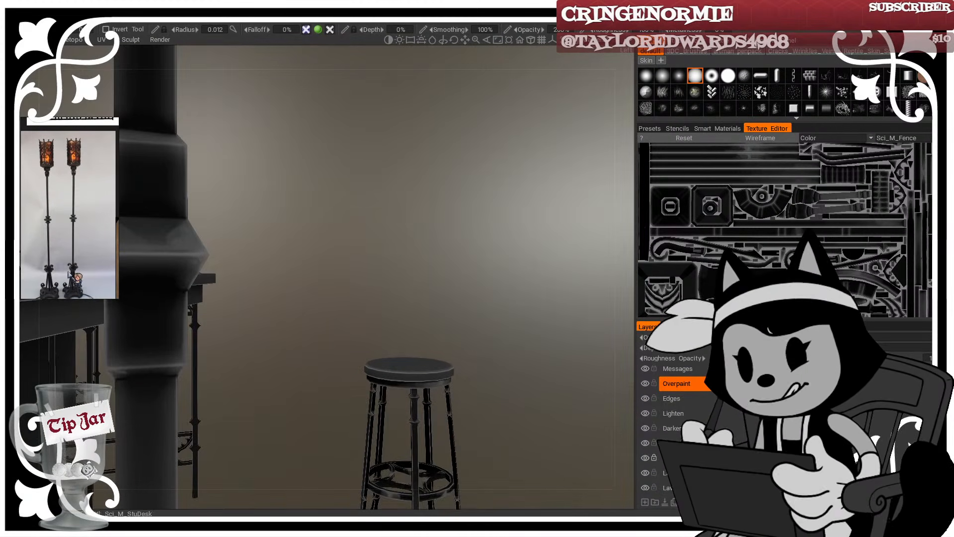
{"action": "left_click_drag", "start_coordinate": [288, 241], "coordinate": [397, 249]}
{"action": "mouse_move", "coordinate": [343, 231]}
{"action": "left_mouse_down"}
{"action": "mouse_move", "coordinate": [271, 273]}
{"action": "mouse_move", "coordinate": [312, 263]}
{"action": "mouse_move", "coordinate": [481, 263]}
{"action": "left_mouse_up"}
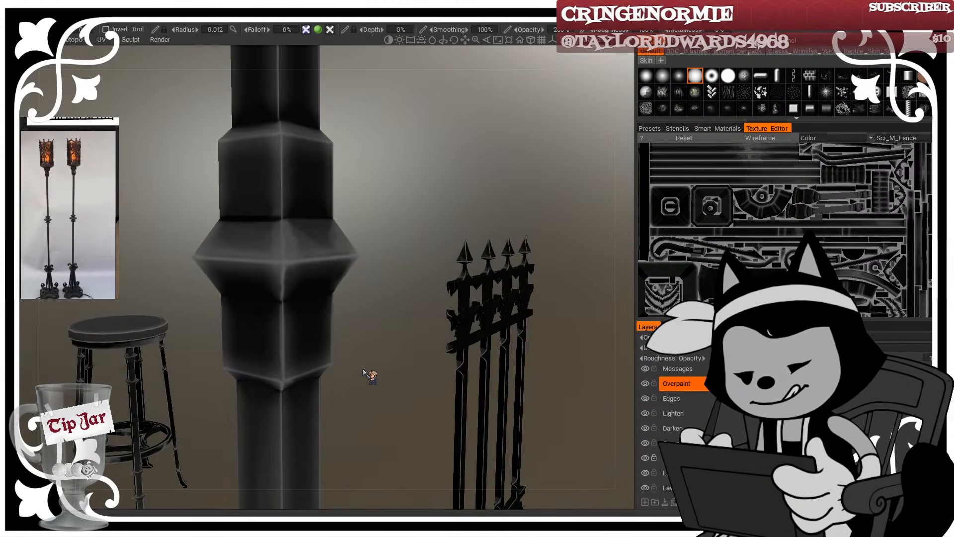
{"action": "left_click_drag", "start_coordinate": [391, 354], "coordinate": [426, 313]}
{"action": "mouse_move", "coordinate": [207, 264]}
{"action": "left_mouse_down"}
{"action": "mouse_move", "coordinate": [227, 277]}
{"action": "mouse_move", "coordinate": [236, 264]}
{"action": "mouse_move", "coordinate": [289, 258]}
{"action": "mouse_move", "coordinate": [281, 277]}
{"action": "mouse_move", "coordinate": [285, 265]}
{"action": "mouse_move", "coordinate": [221, 265]}
{"action": "mouse_move", "coordinate": [225, 276]}
{"action": "left_mouse_up"}
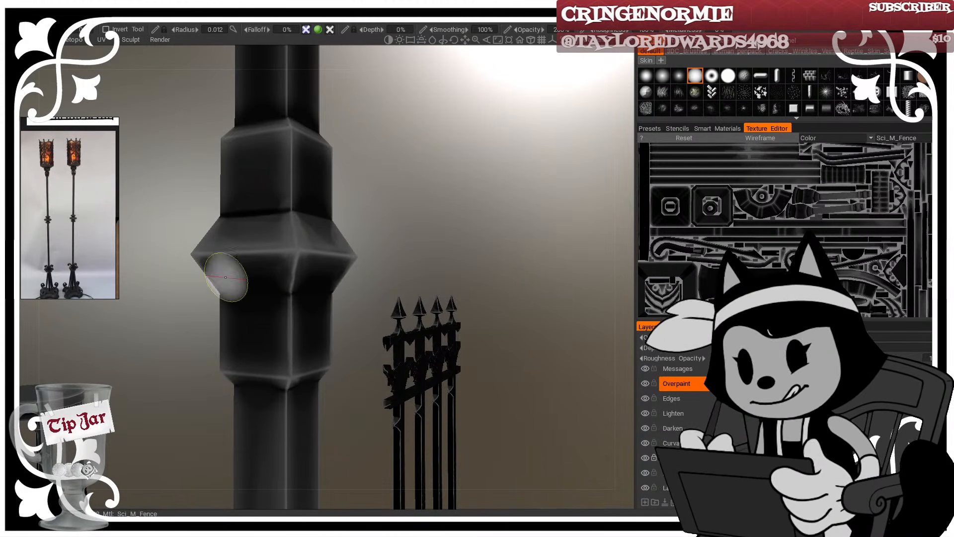
Step: Examine the shading along the lower shaft and on the scrolled legs and stepped base from several angles
{"action": "right_click_drag", "start_coordinate": [457, 278], "coordinate": [445, 247]}
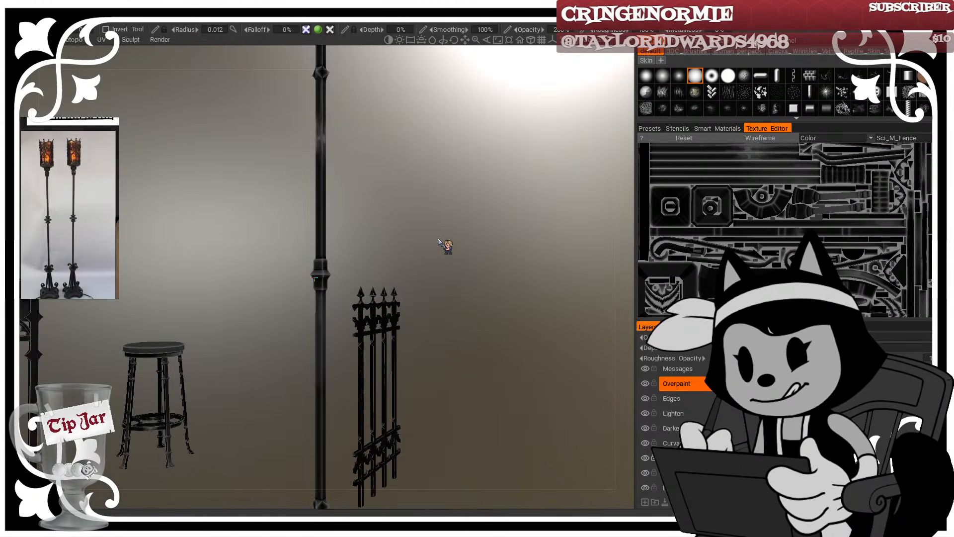
{"action": "left_click_drag", "start_coordinate": [445, 247], "coordinate": [377, 264]}
{"action": "middle_click_drag", "start_coordinate": [351, 271], "coordinate": [355, 216]}
{"action": "left_click_drag", "start_coordinate": [354, 217], "coordinate": [427, 364]}
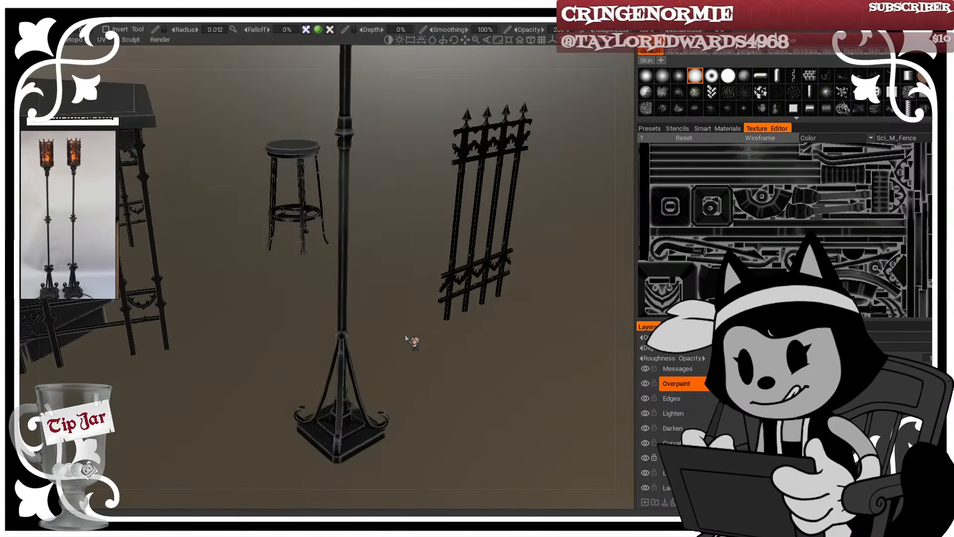
{"action": "right_click_drag", "start_coordinate": [406, 335], "coordinate": [408, 309]}
{"action": "left_click_drag", "start_coordinate": [408, 309], "coordinate": [402, 332]}
{"action": "middle_click_drag", "start_coordinate": [403, 332], "coordinate": [379, 280]}
{"action": "right_click_drag", "start_coordinate": [379, 279], "coordinate": [518, 339]}
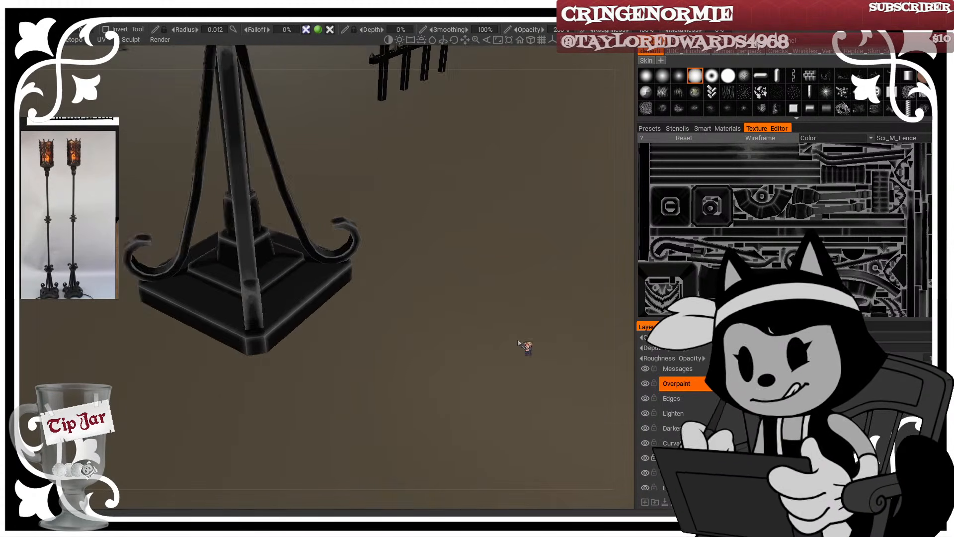
{"action": "left_click_drag", "start_coordinate": [518, 339], "coordinate": [505, 315]}
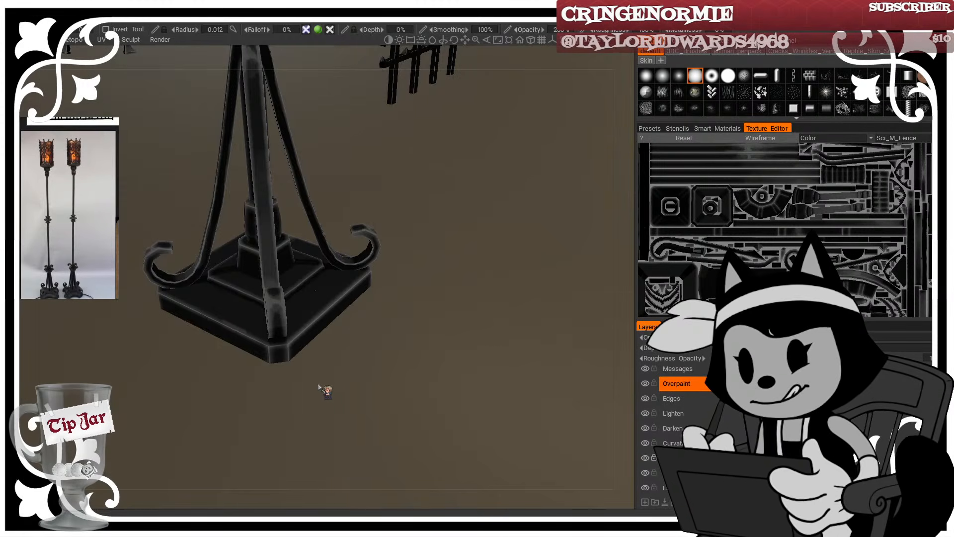
{"action": "left_click_drag", "start_coordinate": [326, 390], "coordinate": [341, 386]}
{"action": "middle_click_drag", "start_coordinate": [289, 300], "coordinate": [422, 300]}
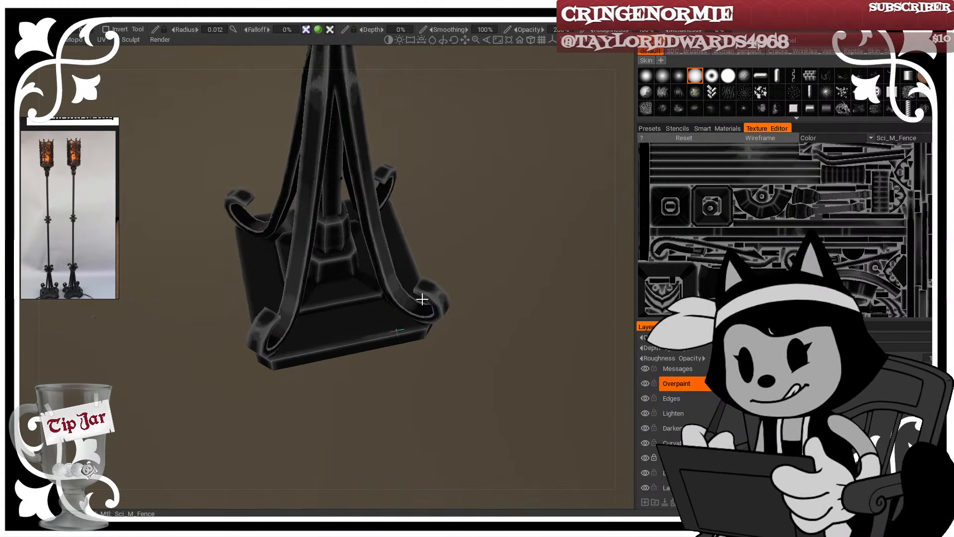
Step: Adjust the brush radius to about 0.017 and shade the small block at the centre of the pole's stepped base
{"action": "left_click_drag", "start_coordinate": [412, 300], "coordinate": [408, 249], "text": "alt"}
{"action": "key", "text": "bracketright"}
{"action": "key", "text": "bracketright"}
{"action": "key", "text": "bracketright"}
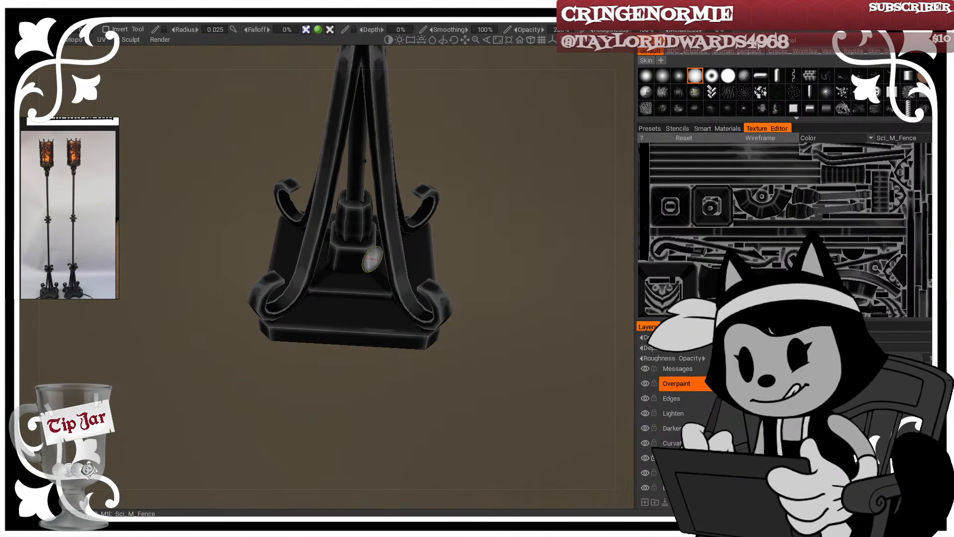
{"action": "key", "text": "bracketleft"}
{"action": "key", "text": "bracketleft"}
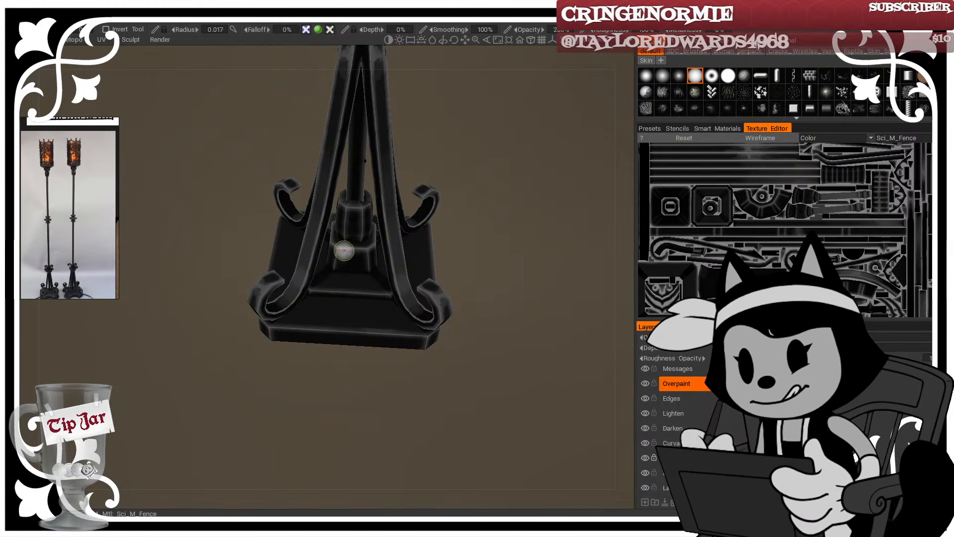
{"action": "left_click_drag", "start_coordinate": [349, 249], "coordinate": [345, 271]}
{"action": "left_click_drag", "start_coordinate": [483, 251], "coordinate": [488, 257]}
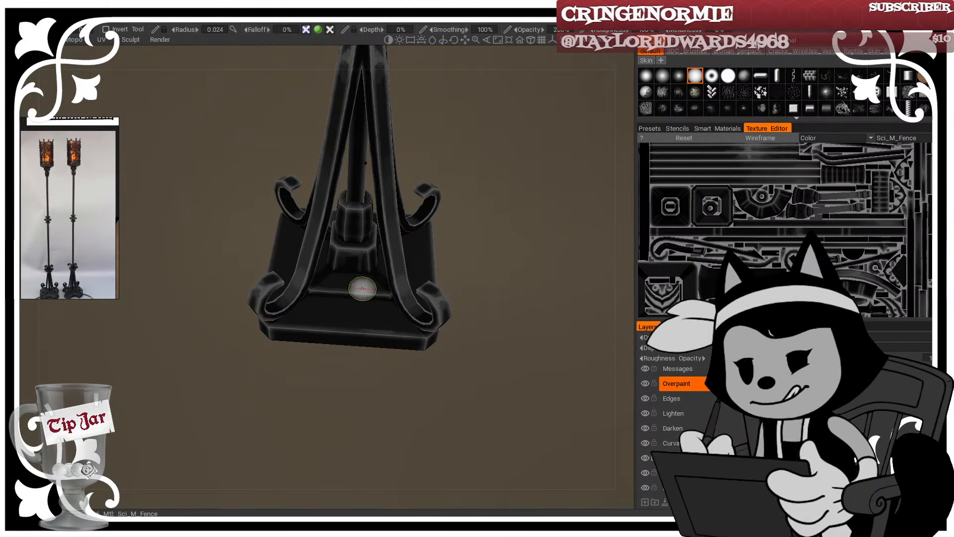
Step: Adjust the brush radius to about 0.034 and paint a soft reflection on the sloped face beneath the central block of the pole's base
{"action": "key", "text": "bracketright"}
{"action": "key", "text": "bracketright"}
{"action": "key", "text": "bracketright"}
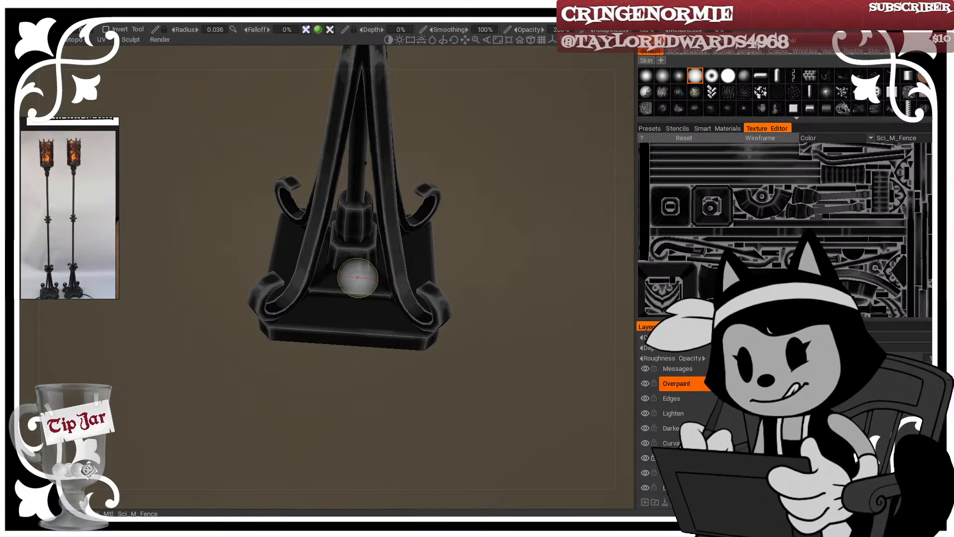
{"action": "key", "text": "bracketleft"}
{"action": "key", "text": "bracketleft"}
{"action": "key", "text": "bracketleft"}
{"action": "key", "text": "bracketleft"}
{"action": "key", "text": "bracketleft"}
{"action": "key", "text": "bracketleft"}
{"action": "key", "text": "bracketright"}
{"action": "key", "text": "bracketright"}
{"action": "key", "text": "bracketright"}
{"action": "key", "text": "bracketright"}
{"action": "key", "text": "bracketright"}
{"action": "key", "text": "bracketright"}
{"action": "key", "text": "bracketright"}
{"action": "key", "text": "bracketright"}
{"action": "key", "text": "bracketright"}
{"action": "key", "text": "bracketright"}
{"action": "key", "text": "bracketright"}
{"action": "key", "text": "bracketright"}
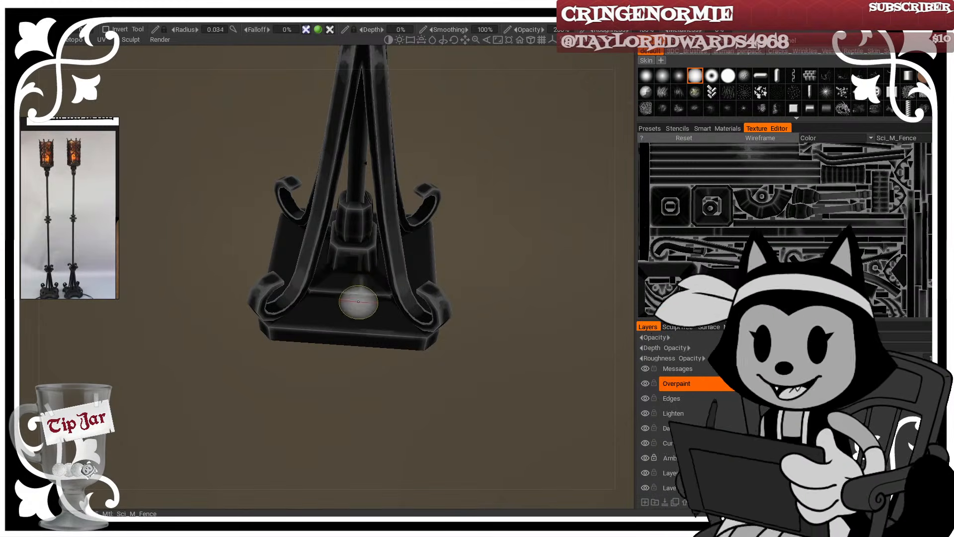
Step: Paint a broad reflection down the base's wide lower slope at about 0.065 brush radius, and shade its rim at about 0.029
{"action": "key", "text": "bracketright"}
{"action": "key", "text": "bracketright"}
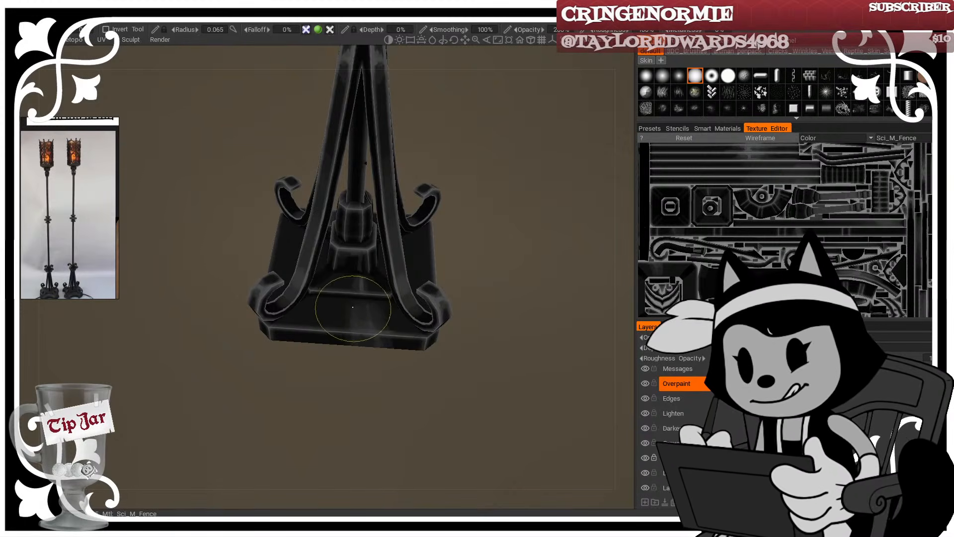
{"action": "key", "text": "bracketleft"}
{"action": "key", "text": "bracketleft"}
{"action": "key", "text": "bracketleft"}
{"action": "key", "text": "bracketleft"}
{"action": "key", "text": "bracketleft"}
{"action": "key", "text": "bracketleft"}
{"action": "key", "text": "bracketleft"}
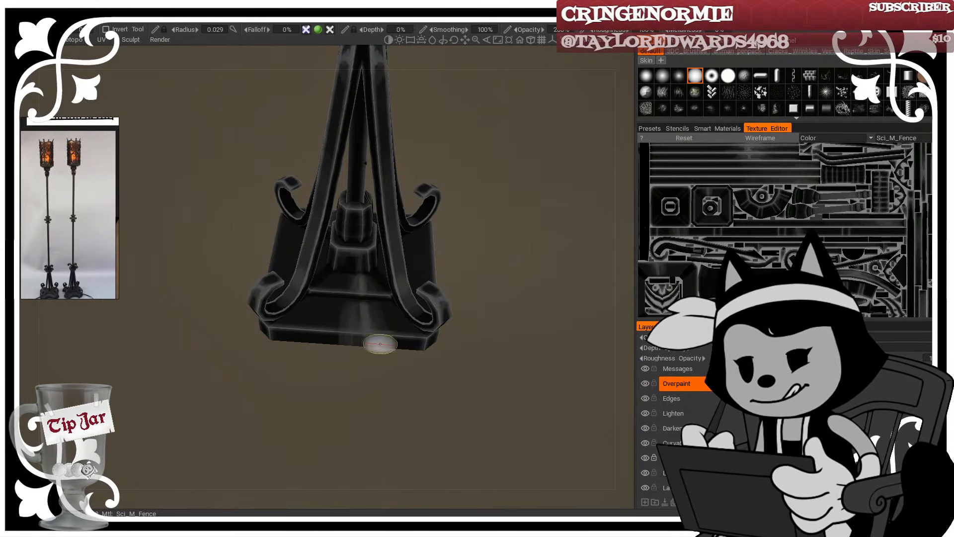
Step: Paint a broad reflection on the wide lower slope of the base's next side with a brush radius of about 0.054
{"action": "left_click_drag", "start_coordinate": [553, 243], "coordinate": [361, 233]}
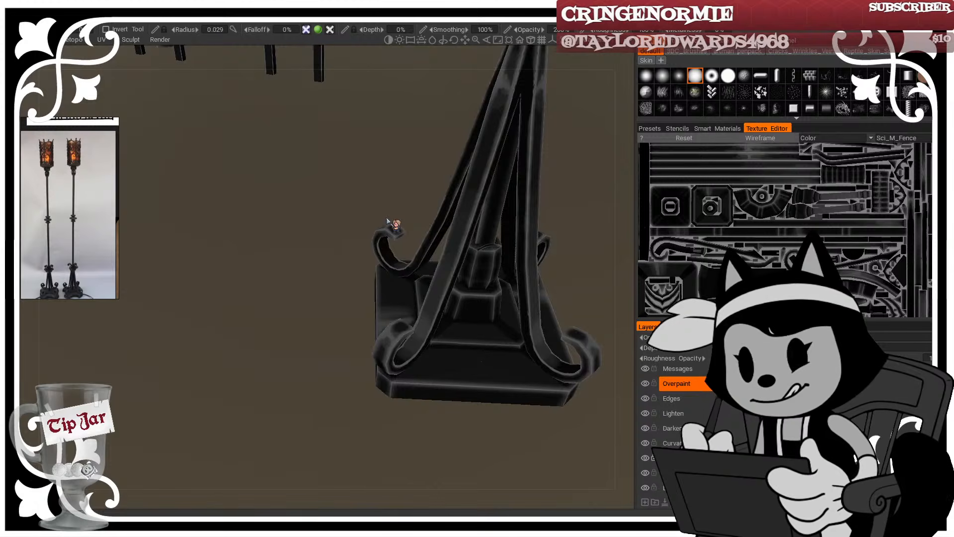
{"action": "middle_click_drag", "start_coordinate": [561, 235], "coordinate": [324, 193]}
{"action": "left_click_drag", "start_coordinate": [477, 347], "coordinate": [350, 329]}
{"action": "middle_click_drag", "start_coordinate": [331, 346], "coordinate": [447, 277]}
{"action": "left_click_drag", "start_coordinate": [484, 404], "coordinate": [420, 418]}
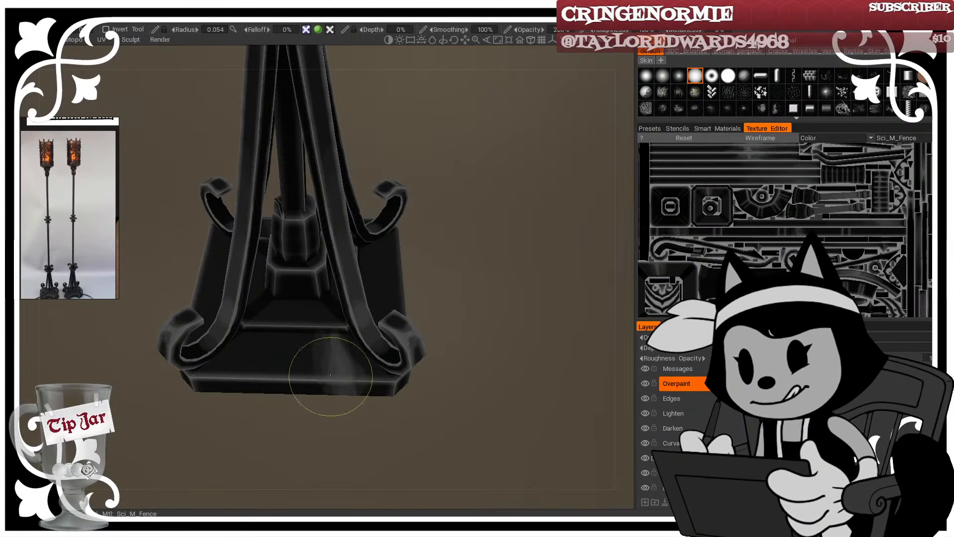
{"action": "right_click_drag", "start_coordinate": [312, 310], "coordinate": [290, 310]}
{"action": "mouse_move", "coordinate": [314, 310]}
{"action": "left_mouse_down"}
{"action": "mouse_move", "coordinate": [329, 328]}
{"action": "mouse_move", "coordinate": [317, 324]}
{"action": "left_mouse_up"}
{"action": "left_click_drag", "start_coordinate": [427, 248], "coordinate": [465, 256]}
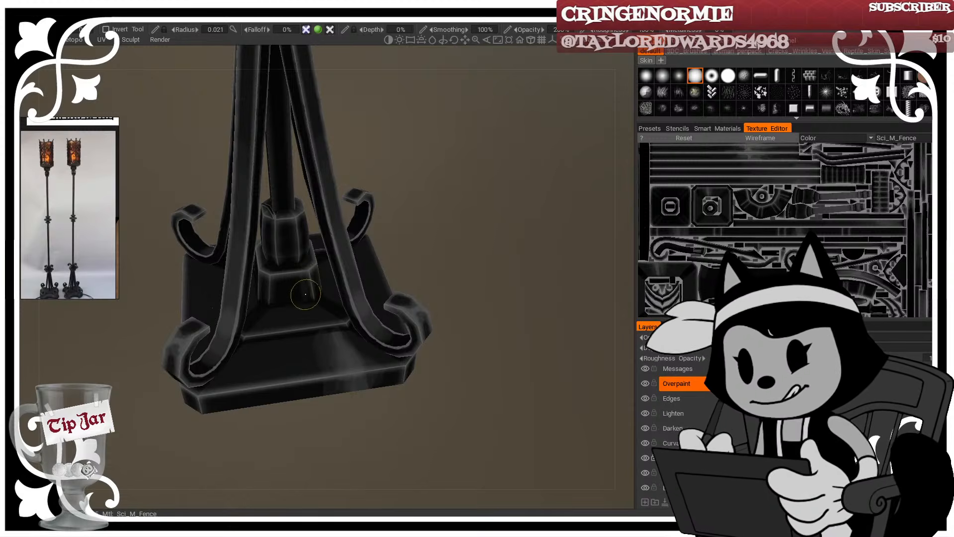
Step: Set the brush radius to about 0.031 and shade the central block and the sloped step below it on this side
{"action": "key", "text": "bracketright"}
{"action": "key", "text": "bracketright"}
{"action": "key", "text": "bracketright"}
{"action": "key", "text": "bracketright"}
{"action": "left_click_drag", "start_coordinate": [306, 298], "coordinate": [299, 282]}
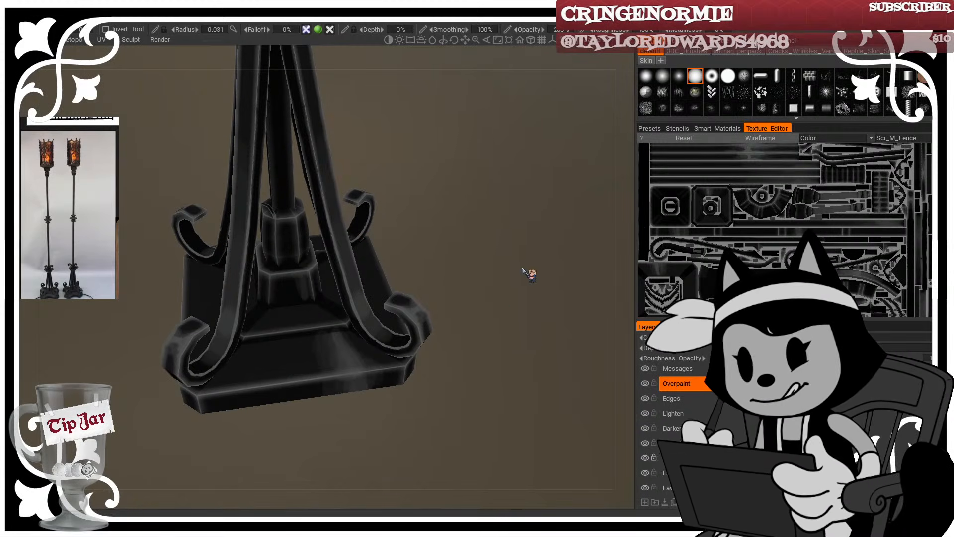
Step: Examine the painted reflections on the pole's base from above, from a distance and from its other sides
{"action": "right_click_drag", "start_coordinate": [522, 271], "coordinate": [436, 237]}
{"action": "left_click_drag", "start_coordinate": [368, 243], "coordinate": [317, 261]}
{"action": "left_click_drag", "start_coordinate": [417, 367], "coordinate": [388, 234]}
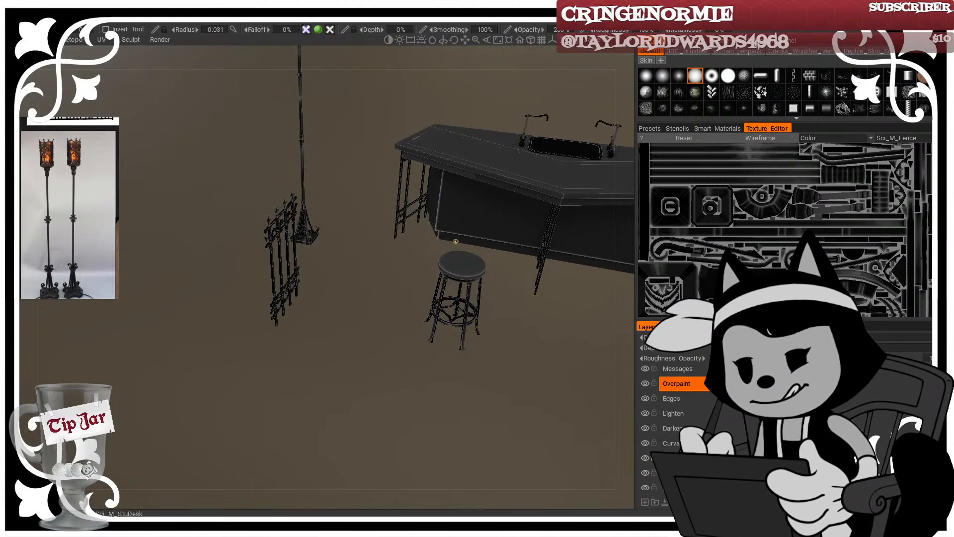
{"action": "left_click_drag", "start_coordinate": [353, 286], "coordinate": [369, 348]}
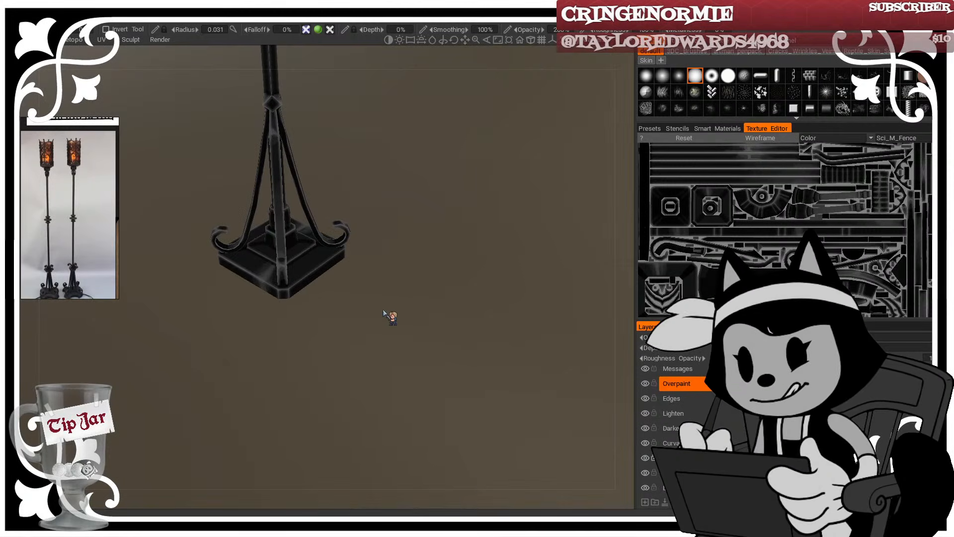
{"action": "middle_click_drag", "start_coordinate": [383, 310], "coordinate": [411, 340]}
{"action": "right_click_drag", "start_coordinate": [411, 341], "coordinate": [414, 361]}
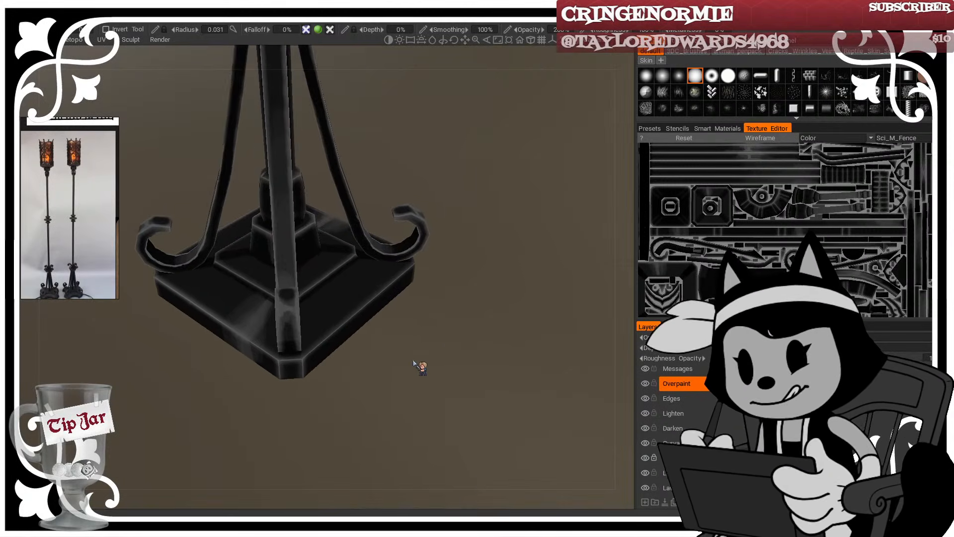
{"action": "middle_click_drag", "start_coordinate": [413, 361], "coordinate": [435, 378]}
{"action": "mouse_move", "coordinate": [435, 379]}
{"action": "left_mouse_down"}
{"action": "mouse_move", "coordinate": [458, 386]}
{"action": "mouse_move", "coordinate": [545, 340]}
{"action": "mouse_move", "coordinate": [534, 337]}
{"action": "left_mouse_up"}
Step: Refine the lower slope's reflection on another side of the base, using the eraser at about 0.030 radius and the brush at about 0.029
{"action": "left_click", "coordinate": [25, 290]}
{"action": "right_click_drag", "start_coordinate": [323, 307], "coordinate": [338, 312]}
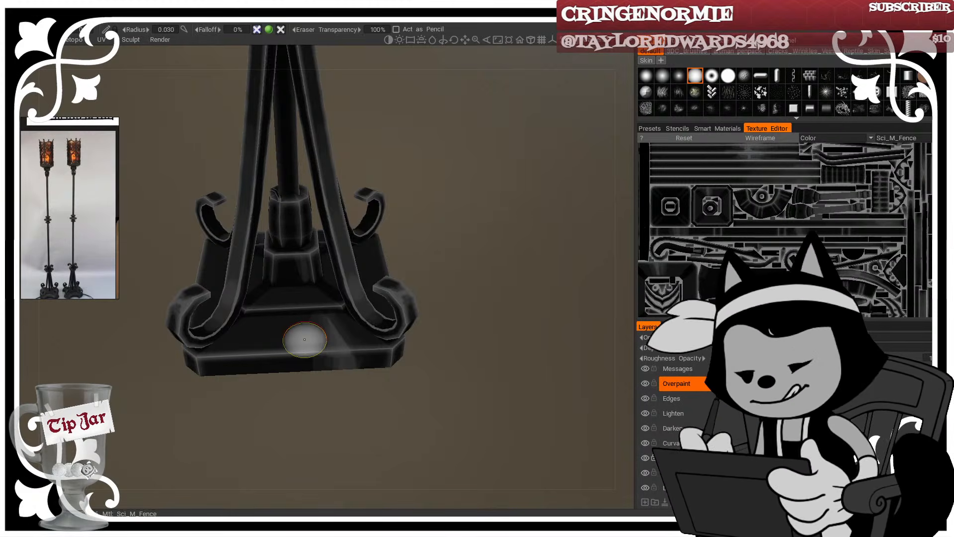
{"action": "left_click", "coordinate": [12, 64]}
{"action": "left_click_drag", "start_coordinate": [442, 216], "coordinate": [444, 241]}
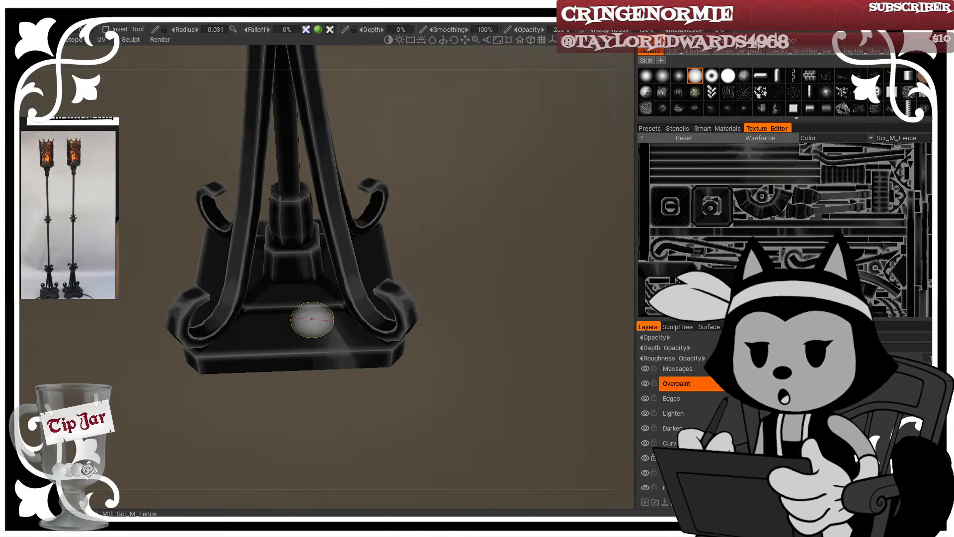
{"action": "mouse_move", "coordinate": [312, 319]}
{"action": "right_mouse_down"}
{"action": "mouse_move", "coordinate": [307, 343]}
{"action": "mouse_move", "coordinate": [322, 337]}
{"action": "mouse_move", "coordinate": [320, 320]}
{"action": "right_mouse_up"}
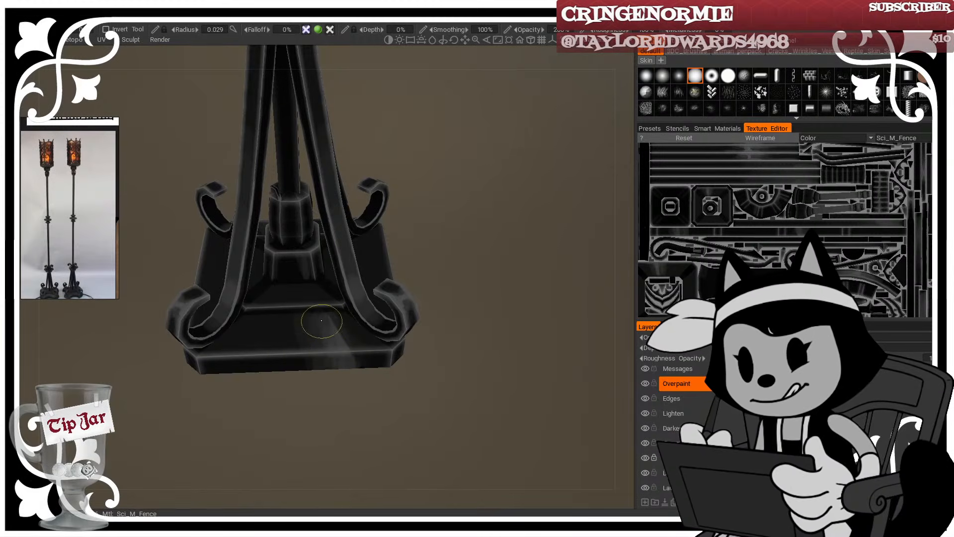
{"action": "left_click_drag", "start_coordinate": [322, 321], "coordinate": [333, 349]}
Step: Shade the central block and the sloped step below it on this side, varying the brush radius up to about 0.063
{"action": "left_click_drag", "start_coordinate": [296, 293], "coordinate": [317, 302]}
{"action": "right_click_drag", "start_coordinate": [310, 294], "coordinate": [299, 282]}
{"action": "left_click_drag", "start_coordinate": [309, 291], "coordinate": [311, 301]}
{"action": "right_click_drag", "start_coordinate": [312, 300], "coordinate": [299, 258]}
{"action": "mouse_move", "coordinate": [300, 264]}
{"action": "left_mouse_down"}
{"action": "mouse_move", "coordinate": [302, 255]}
{"action": "mouse_move", "coordinate": [305, 271]}
{"action": "left_mouse_up"}
{"action": "right_click_drag", "start_coordinate": [305, 273], "coordinate": [318, 278]}
{"action": "left_click_drag", "start_coordinate": [422, 196], "coordinate": [407, 206]}
{"action": "right_click_drag", "start_coordinate": [286, 287], "coordinate": [299, 309]}
{"action": "left_click_drag", "start_coordinate": [433, 394], "coordinate": [433, 352]}
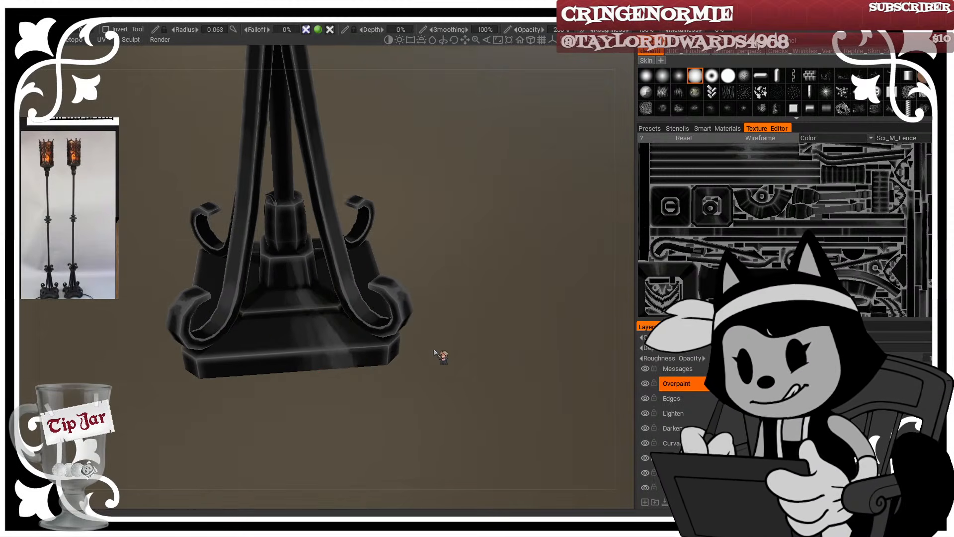
Step: Reduce the brush radius to about 0.024 and extend the shading across the inner step and lower slope beside the scrolled leg
{"action": "right_click_drag", "start_coordinate": [273, 338], "coordinate": [272, 313]}
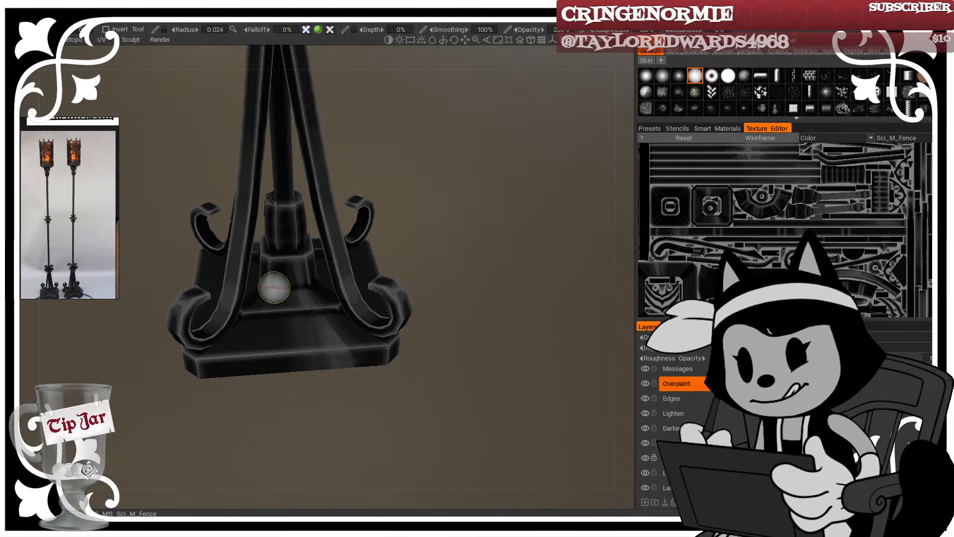
{"action": "left_click_drag", "start_coordinate": [277, 260], "coordinate": [274, 286]}
{"action": "right_click_drag", "start_coordinate": [267, 313], "coordinate": [267, 317]}
{"action": "mouse_move", "coordinate": [266, 319]}
{"action": "left_mouse_down"}
{"action": "mouse_move", "coordinate": [263, 336]}
{"action": "mouse_move", "coordinate": [239, 356]}
{"action": "left_mouse_up"}
{"action": "right_click", "coordinate": [274, 353]}
Step: Examine the shading over the full height of the pole and compare it with the fence, stool and desk from several angles
{"action": "left_click_drag", "start_coordinate": [522, 305], "coordinate": [437, 321]}
{"action": "right_click_drag", "start_coordinate": [436, 321], "coordinate": [471, 321]}
{"action": "left_click_drag", "start_coordinate": [488, 321], "coordinate": [400, 309]}
{"action": "middle_click_drag", "start_coordinate": [381, 205], "coordinate": [381, 299]}
{"action": "right_click_drag", "start_coordinate": [442, 293], "coordinate": [411, 291]}
{"action": "left_click_drag", "start_coordinate": [411, 291], "coordinate": [405, 234]}
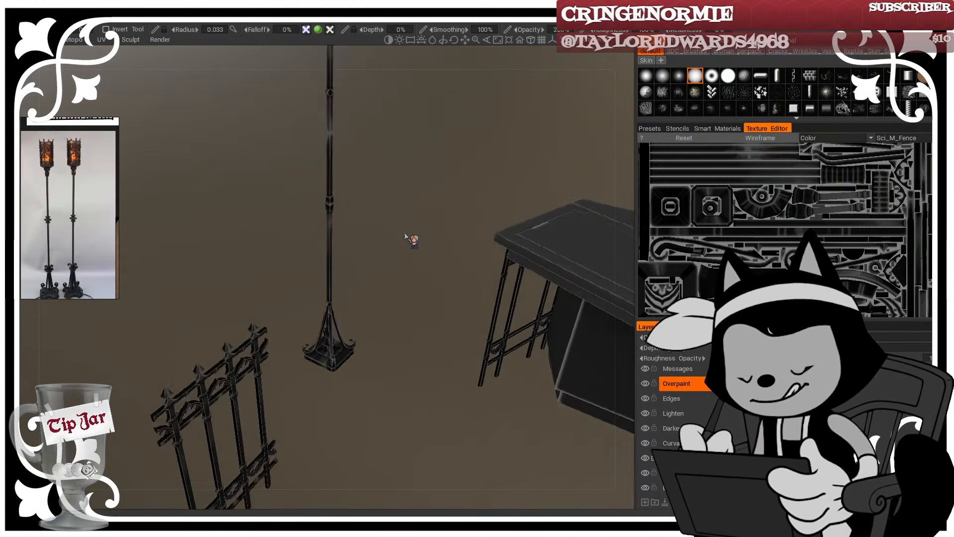
{"action": "middle_click_drag", "start_coordinate": [405, 233], "coordinate": [386, 296]}
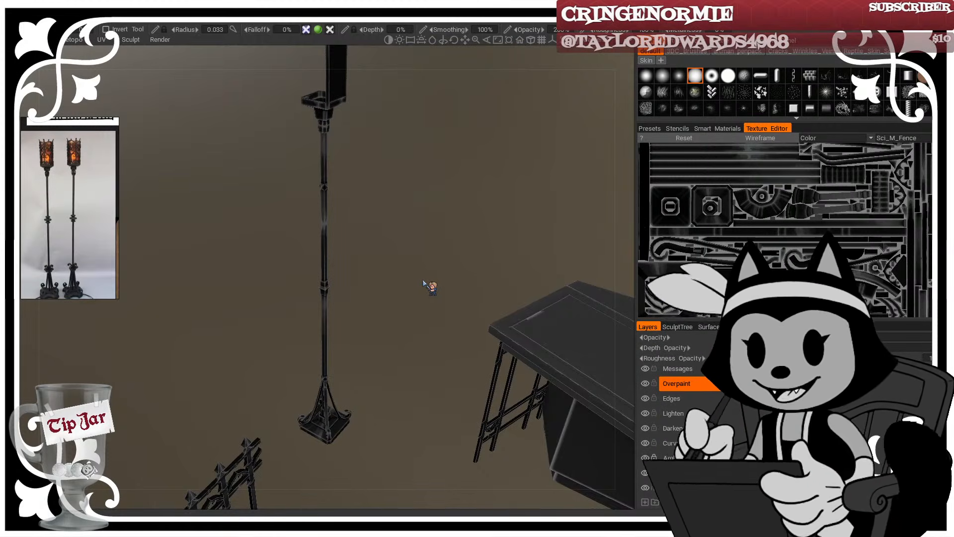
{"action": "right_click_drag", "start_coordinate": [423, 281], "coordinate": [395, 277]}
{"action": "left_click_drag", "start_coordinate": [394, 278], "coordinate": [401, 241]}
{"action": "right_click_drag", "start_coordinate": [401, 241], "coordinate": [390, 229]}
{"action": "left_click_drag", "start_coordinate": [390, 228], "coordinate": [370, 250]}
{"action": "middle_click_drag", "start_coordinate": [370, 250], "coordinate": [401, 198]}
{"action": "right_click_drag", "start_coordinate": [401, 199], "coordinate": [441, 188]}
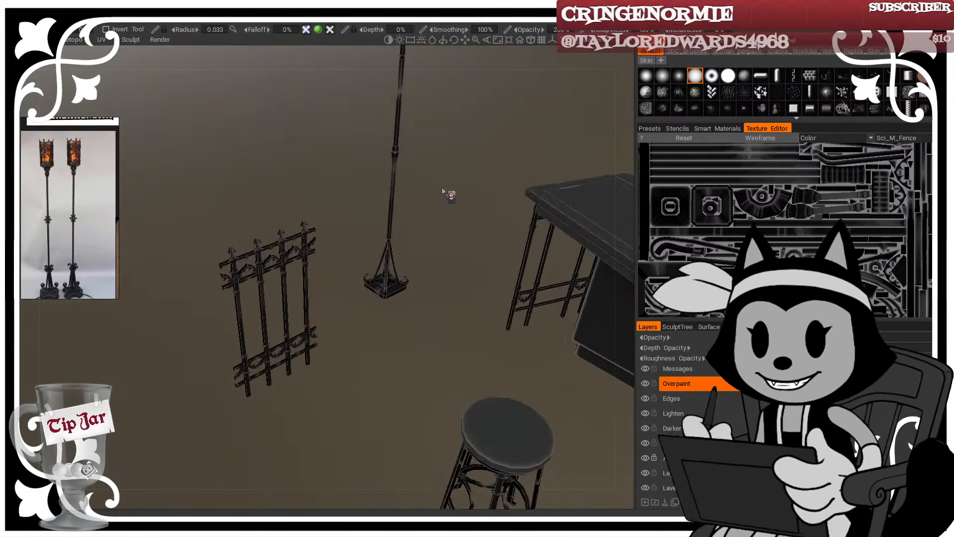
{"action": "left_click_drag", "start_coordinate": [441, 189], "coordinate": [337, 205]}
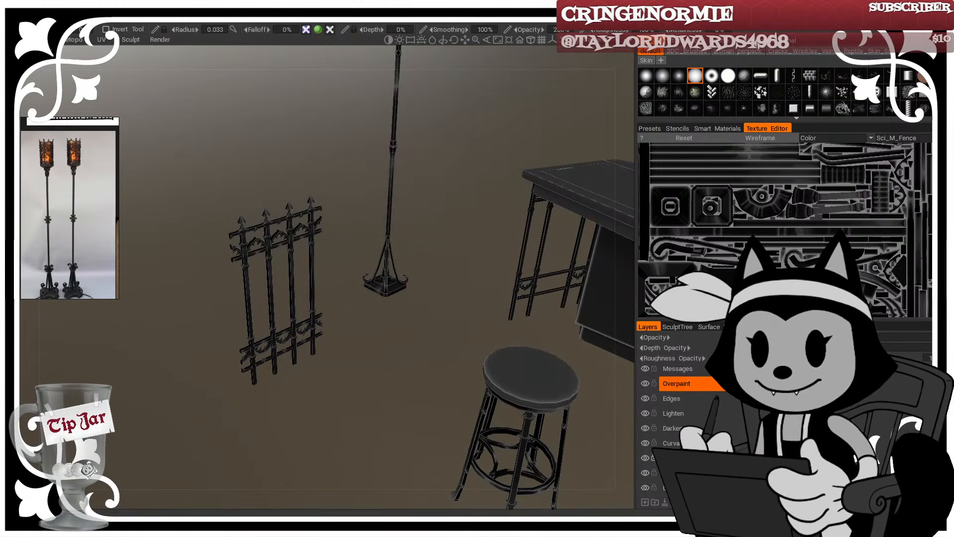